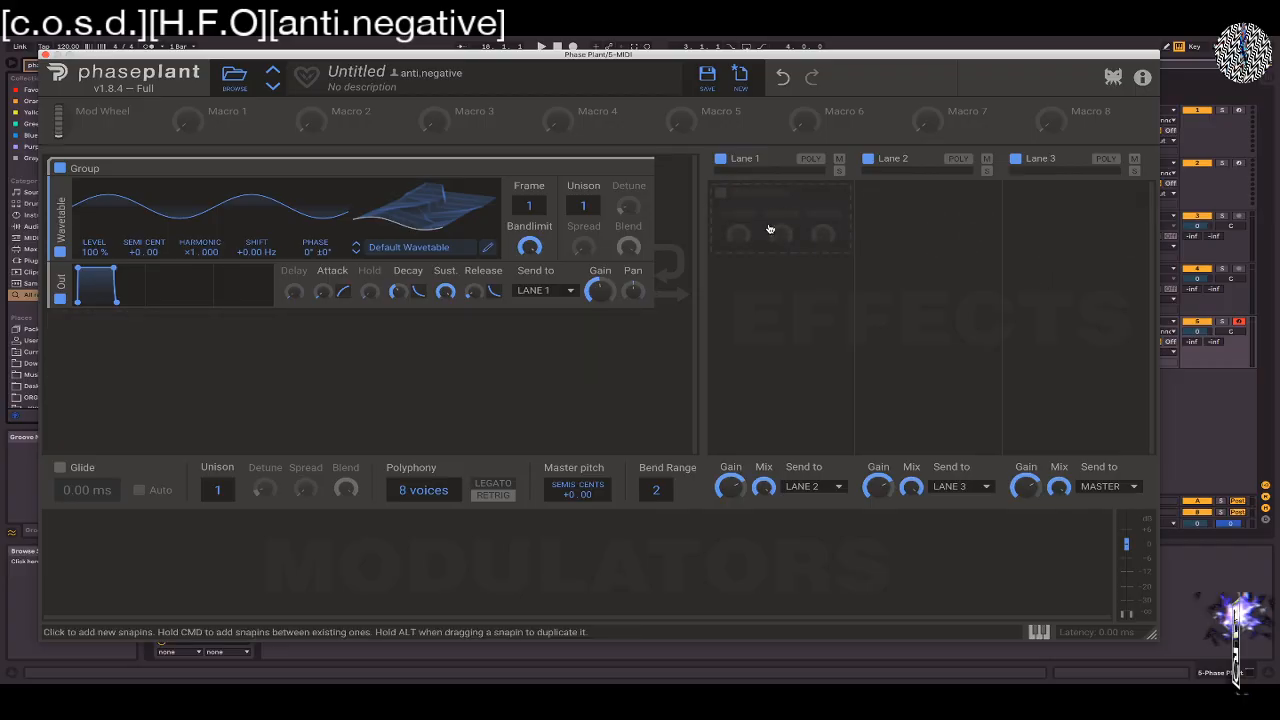
# Add a 3-Band EQ and a Carve EQ to effects Lane 1
pyautogui.click(770, 228)
pyautogui.click(832, 262)
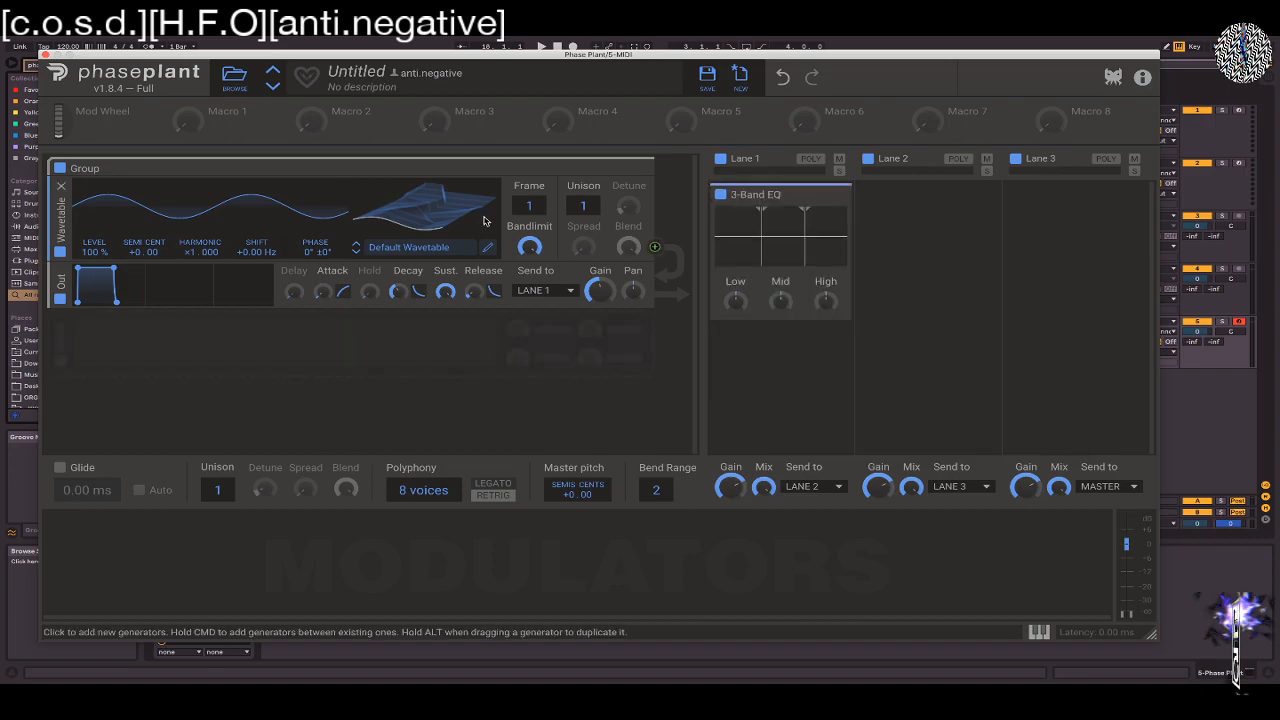
pyautogui.click(763, 348)
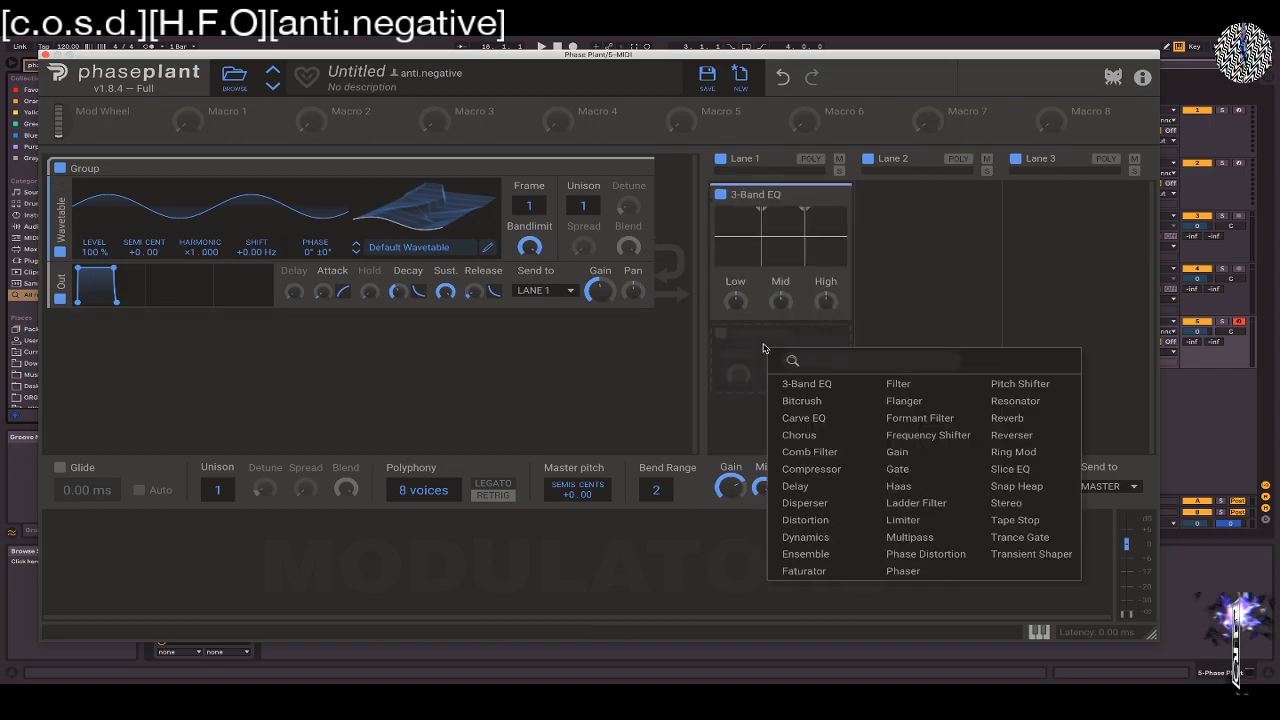
pyautogui.click(790, 418)
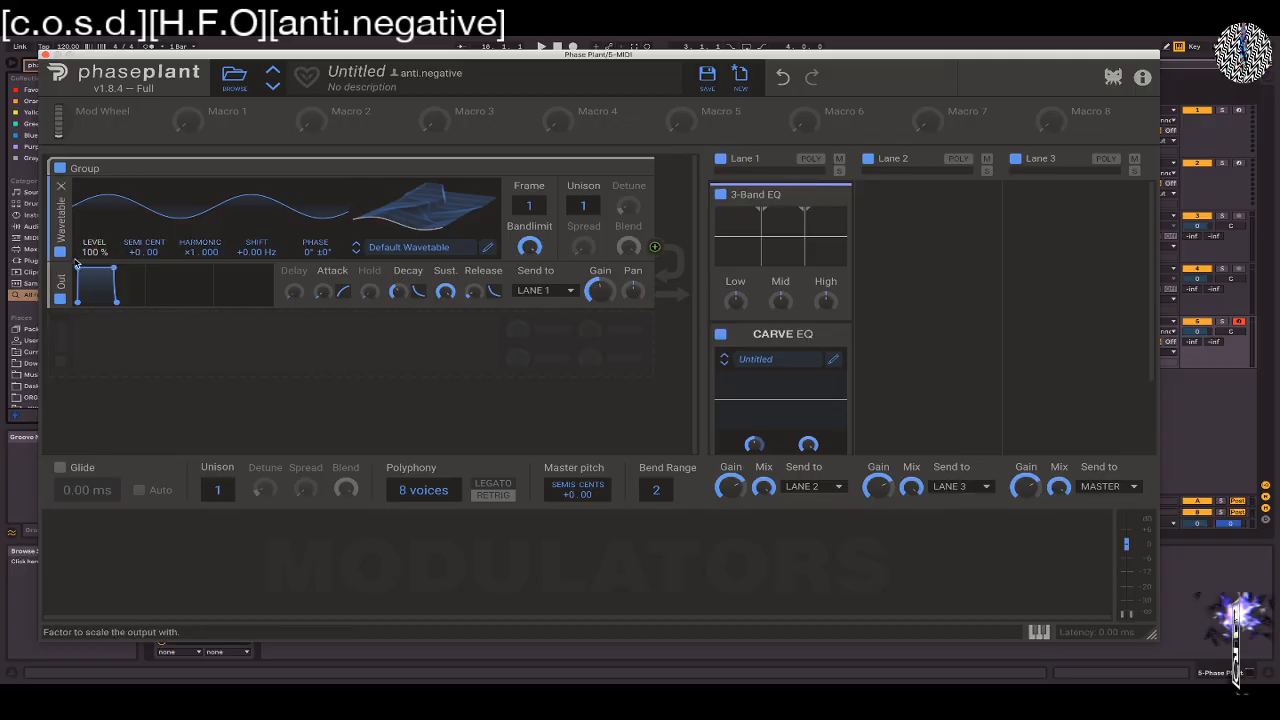
# Insert a Filter effect between the wavetable oscillator and its output in the first group
pyautogui.click(76, 272)
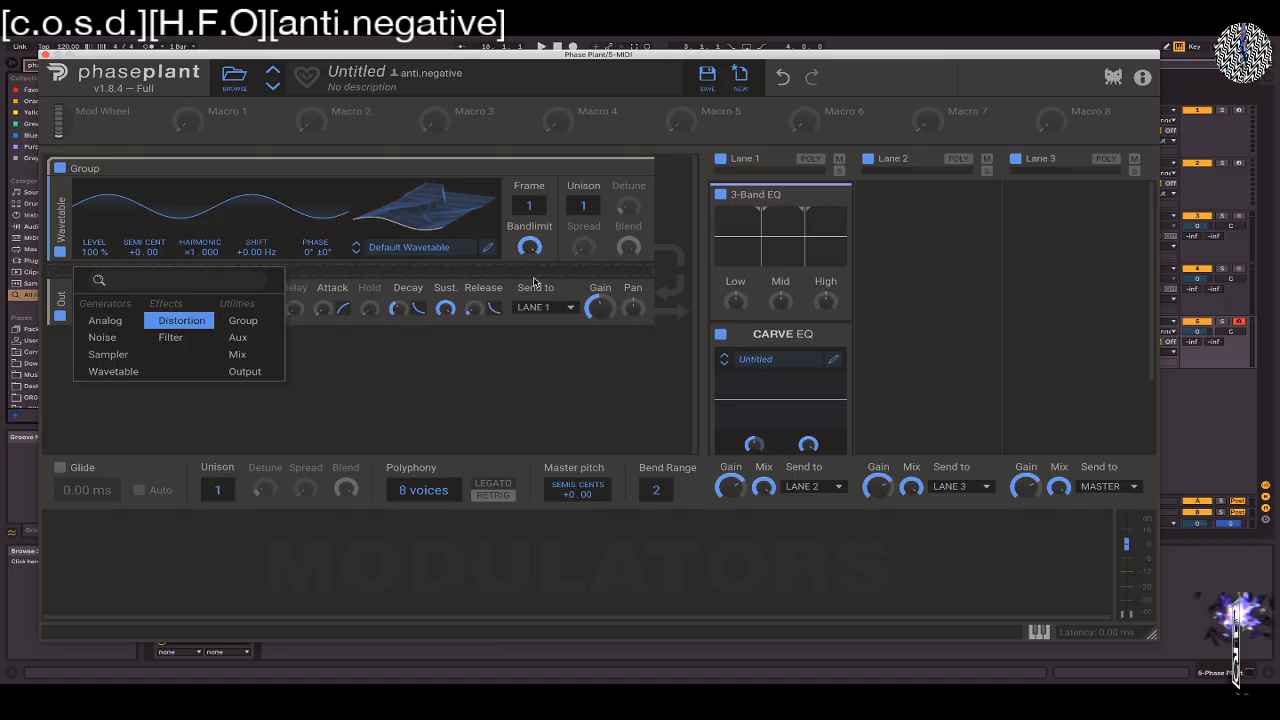
pyautogui.click(184, 345)
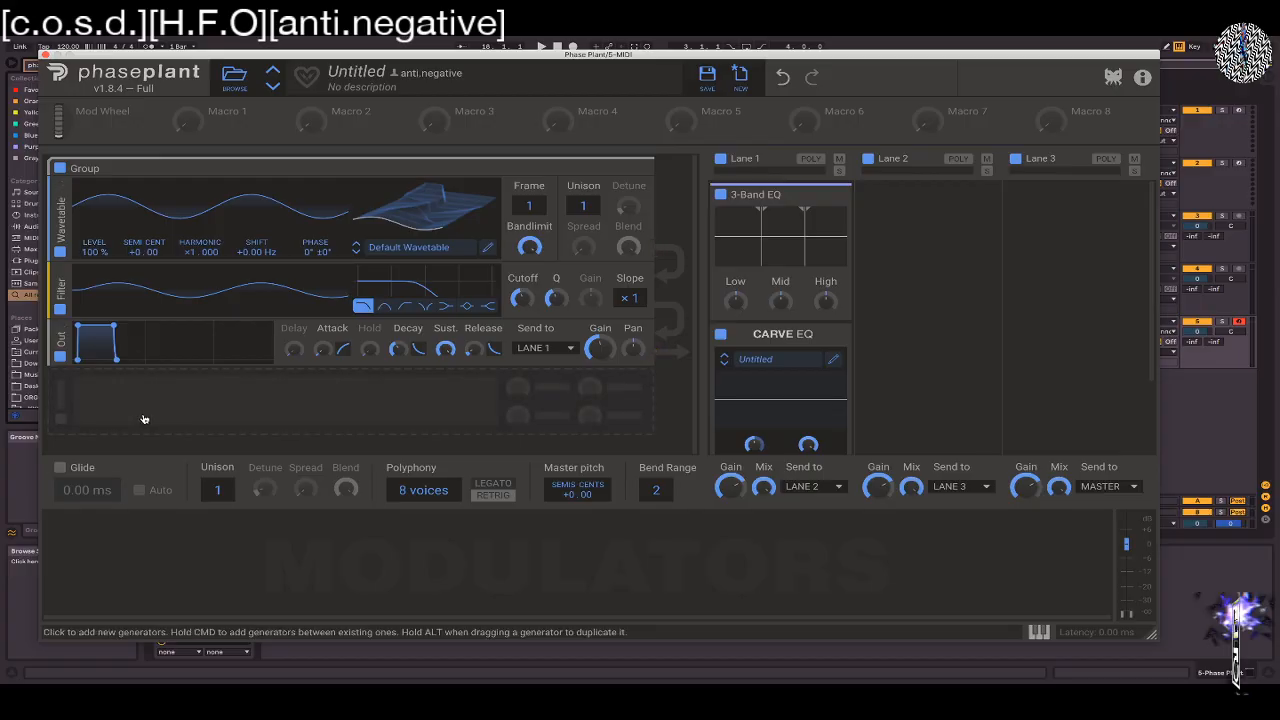
pyautogui.click(143, 419)
pyautogui.press('Escape')
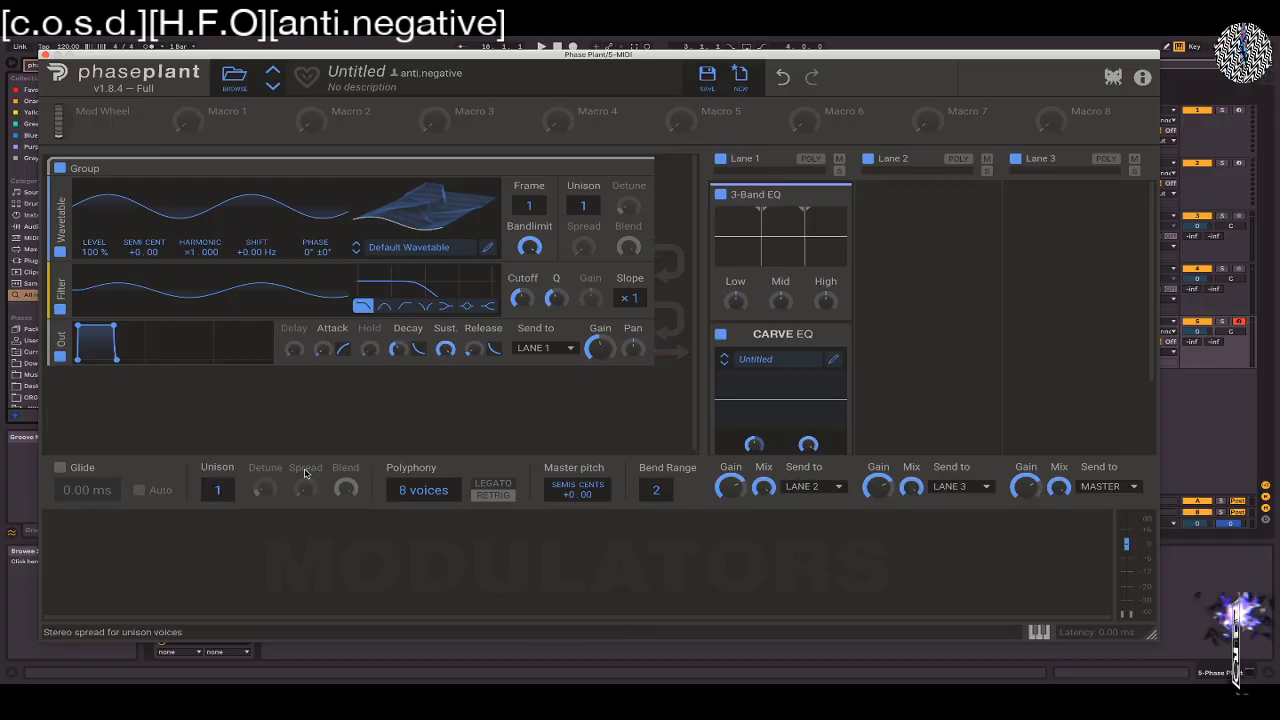
# Add a second generator group containing an Analog oscillator set to the sine waveform
pyautogui.scroll(-2, 234, 397)
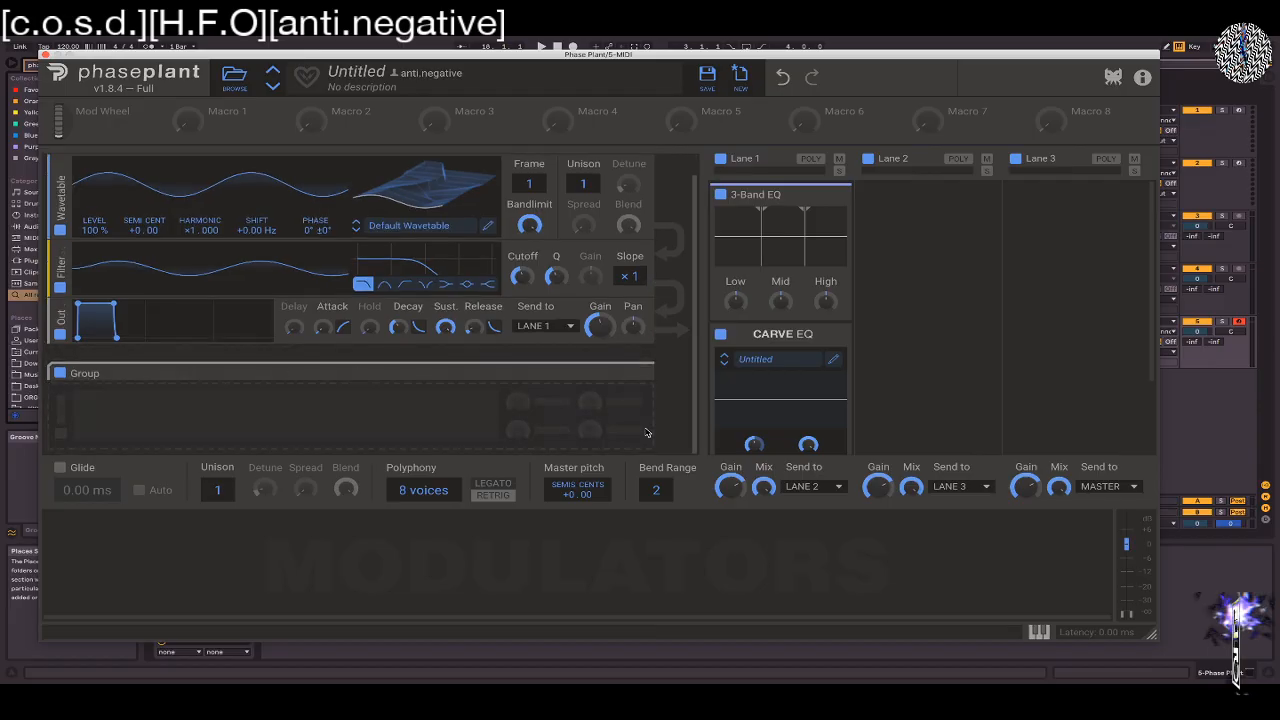
pyautogui.click(294, 412)
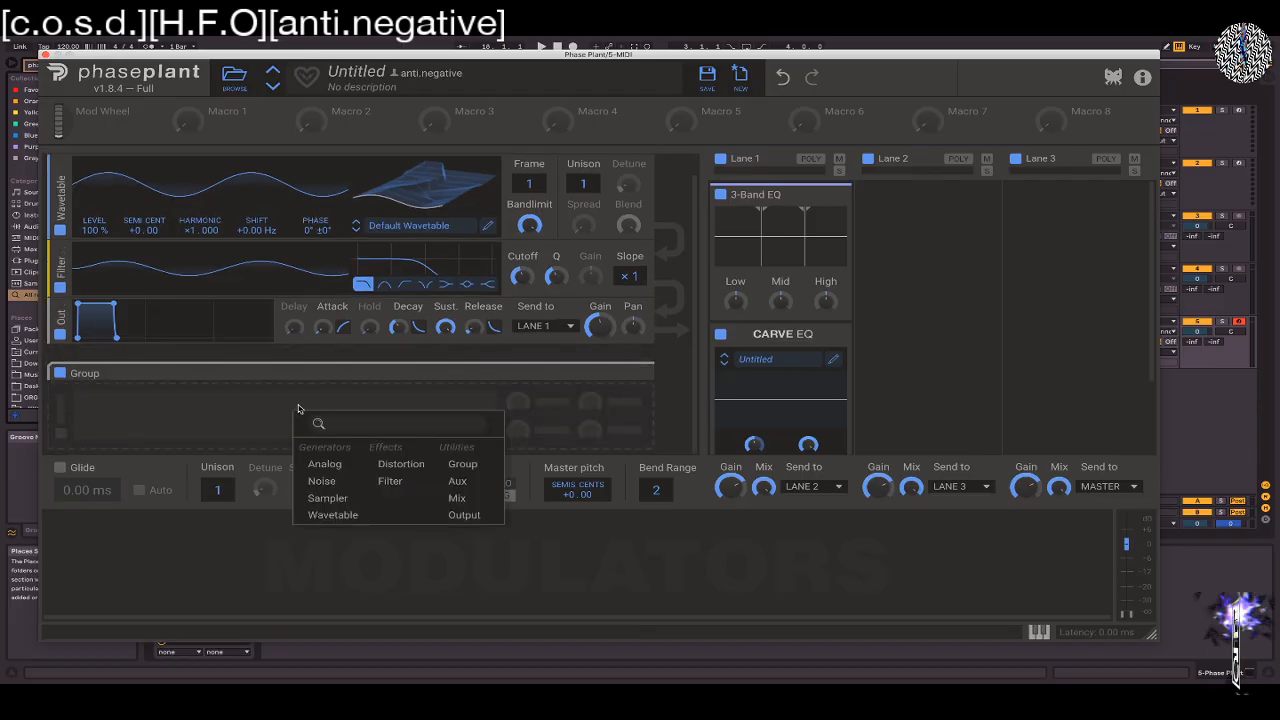
pyautogui.click(341, 470)
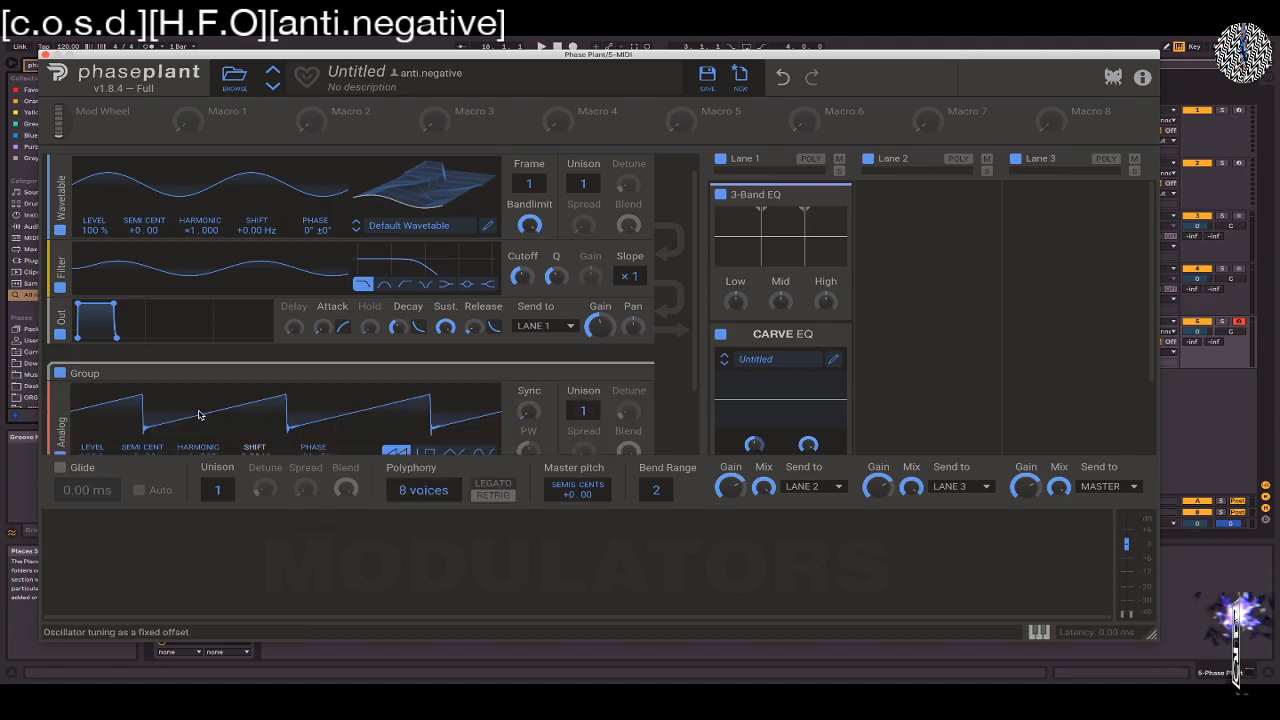
pyautogui.scroll(-2, 197, 415)
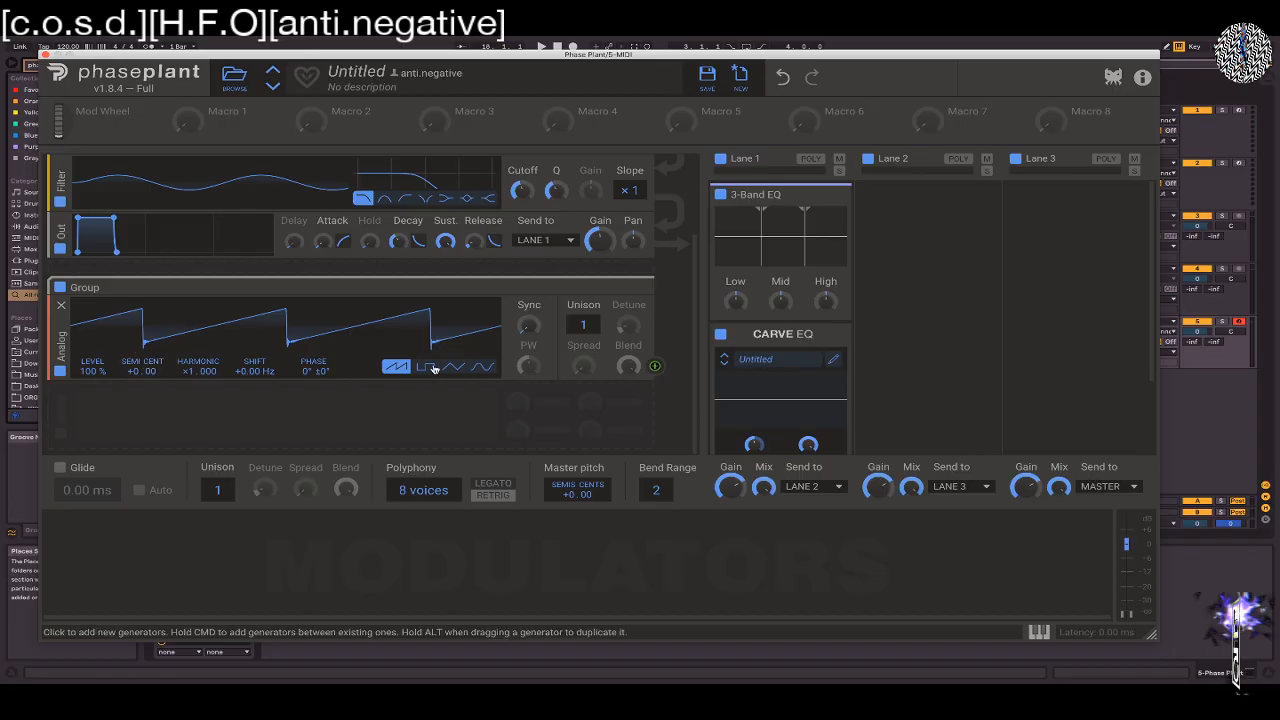
pyautogui.click(484, 368)
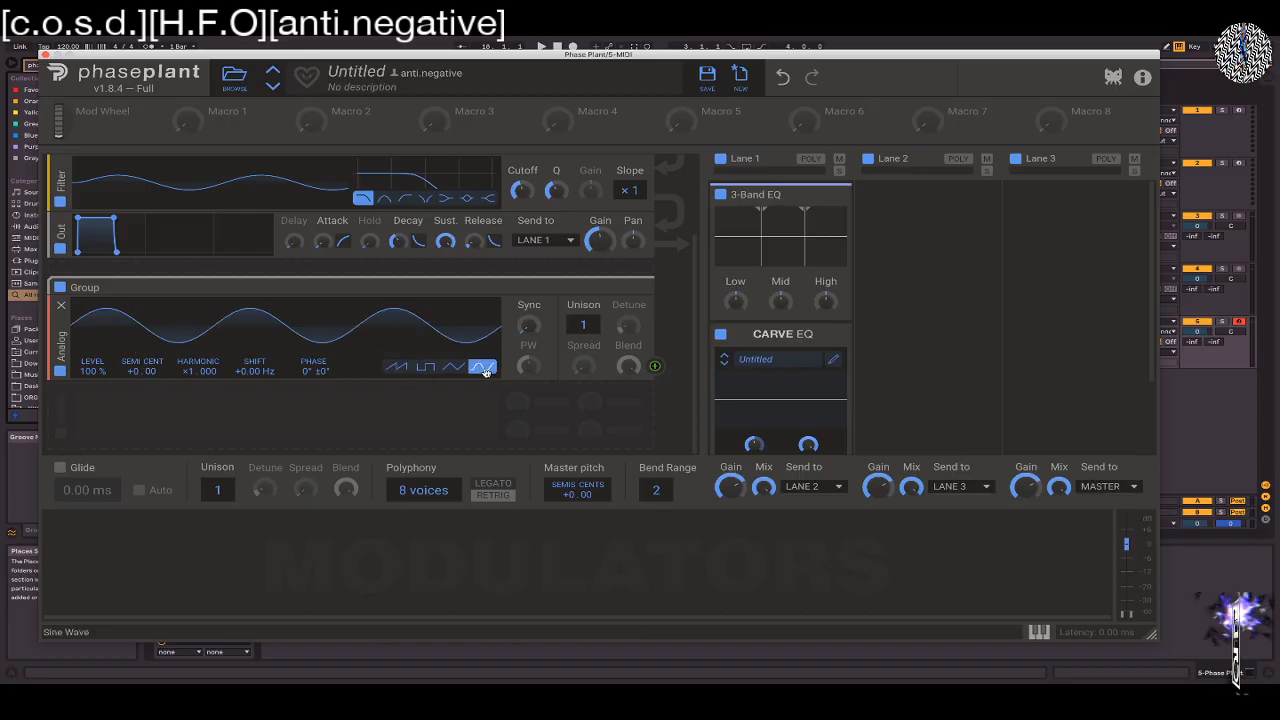
# Give the Analog oscillator group two outputs, one sent to MASTER and another above it sent to LANE 1
pyautogui.click(405, 401)
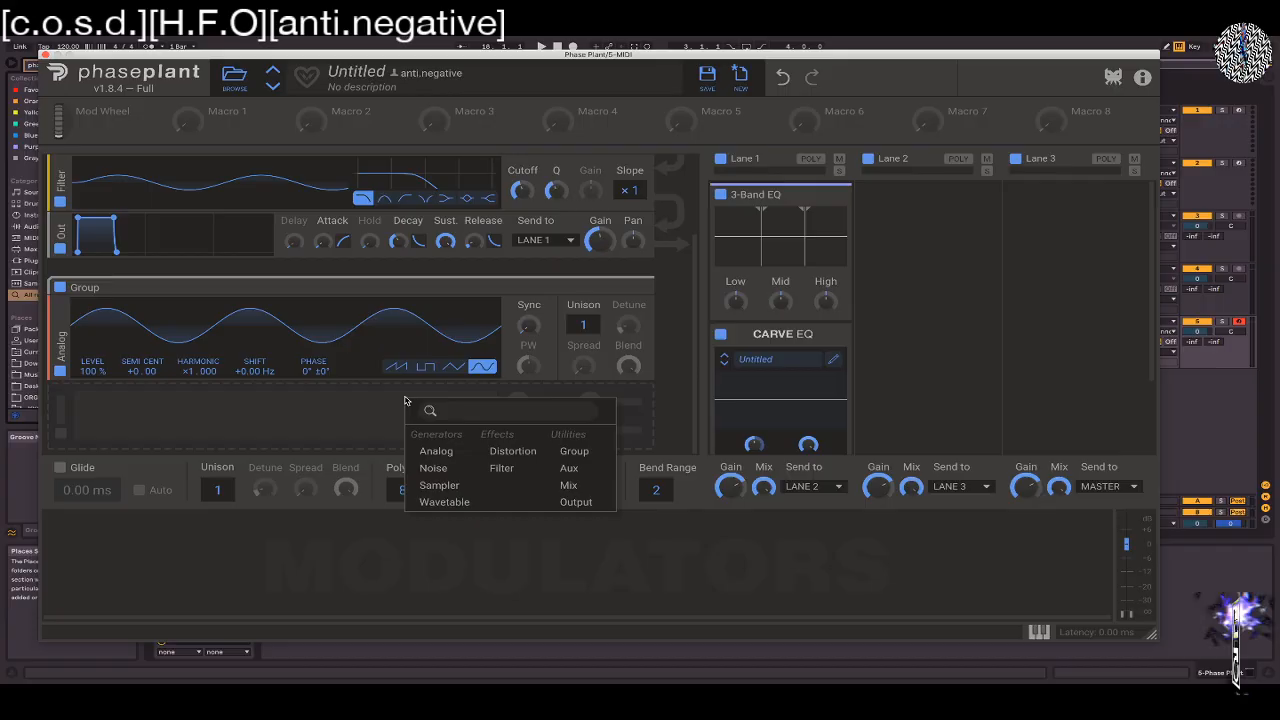
pyautogui.click(576, 502)
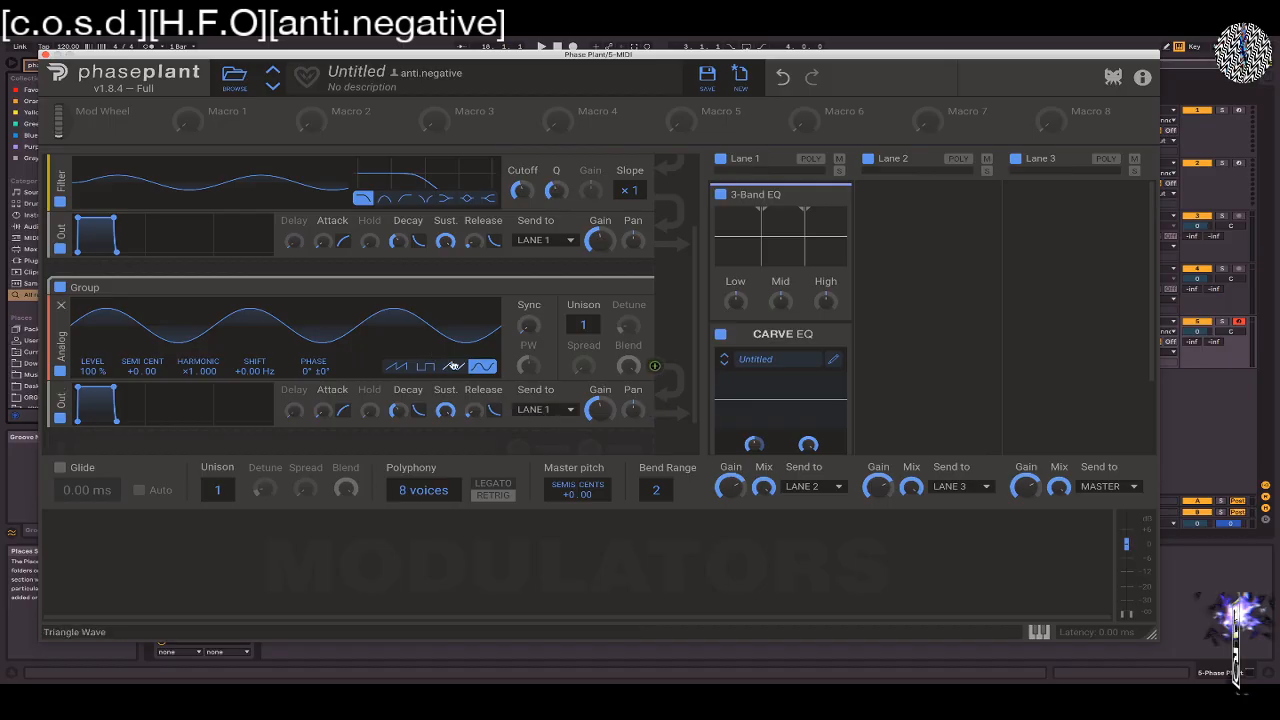
pyautogui.click(567, 418)
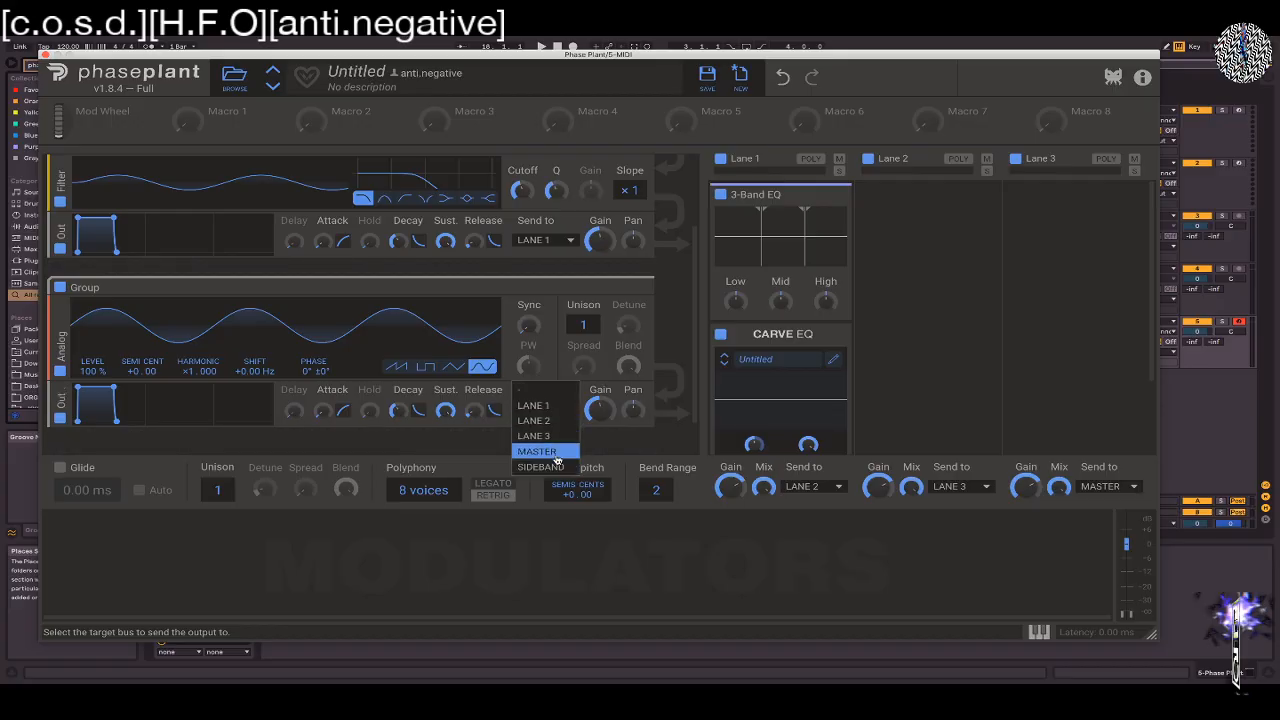
pyautogui.click(556, 455)
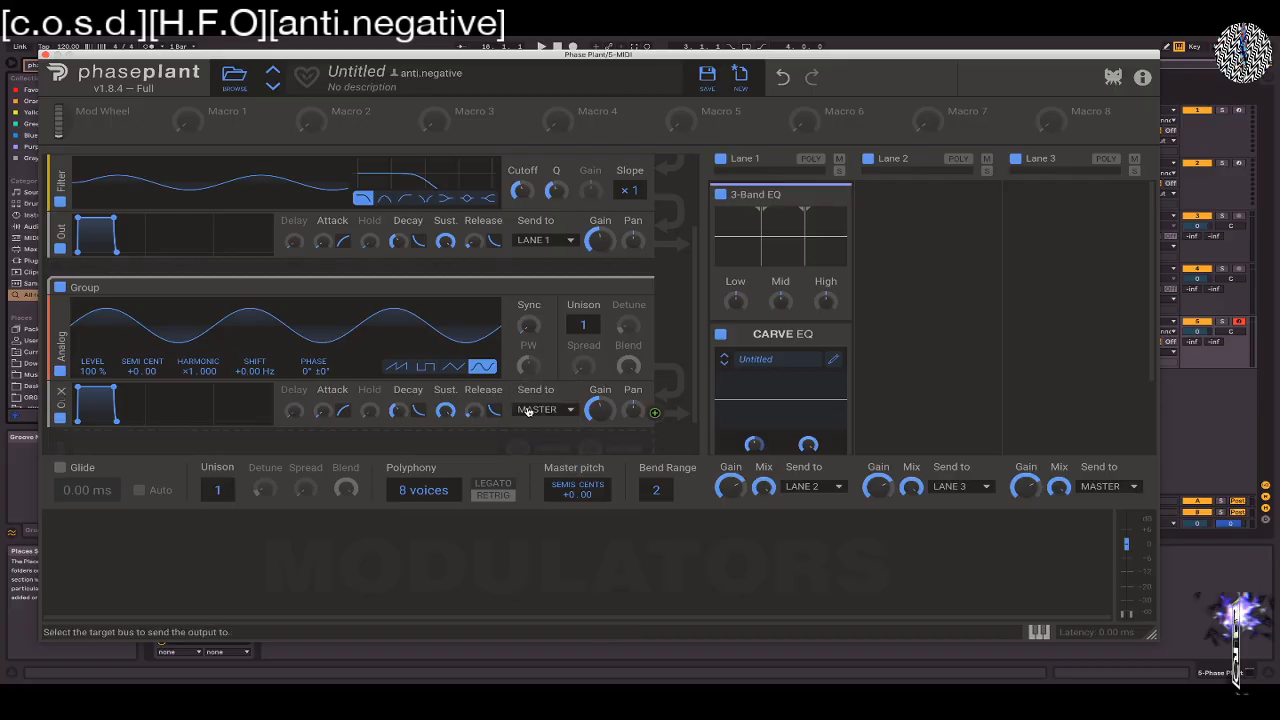
pyautogui.click(530, 410)
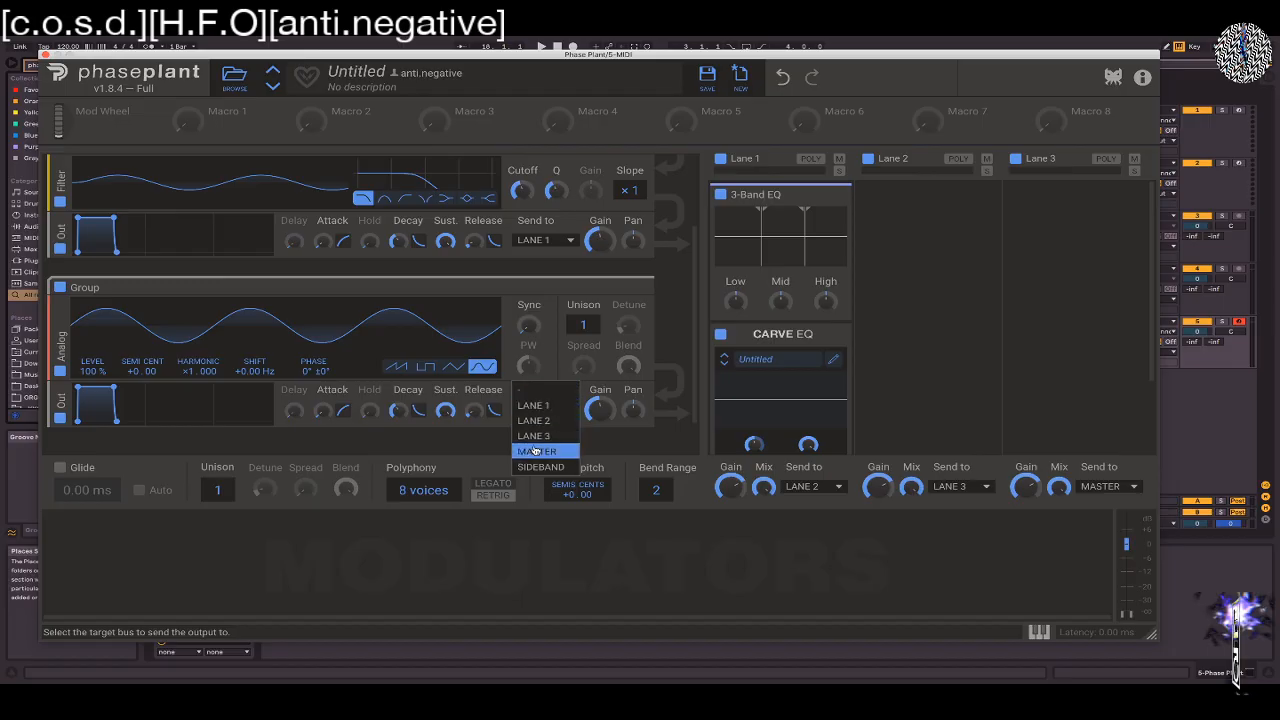
pyautogui.click(409, 441)
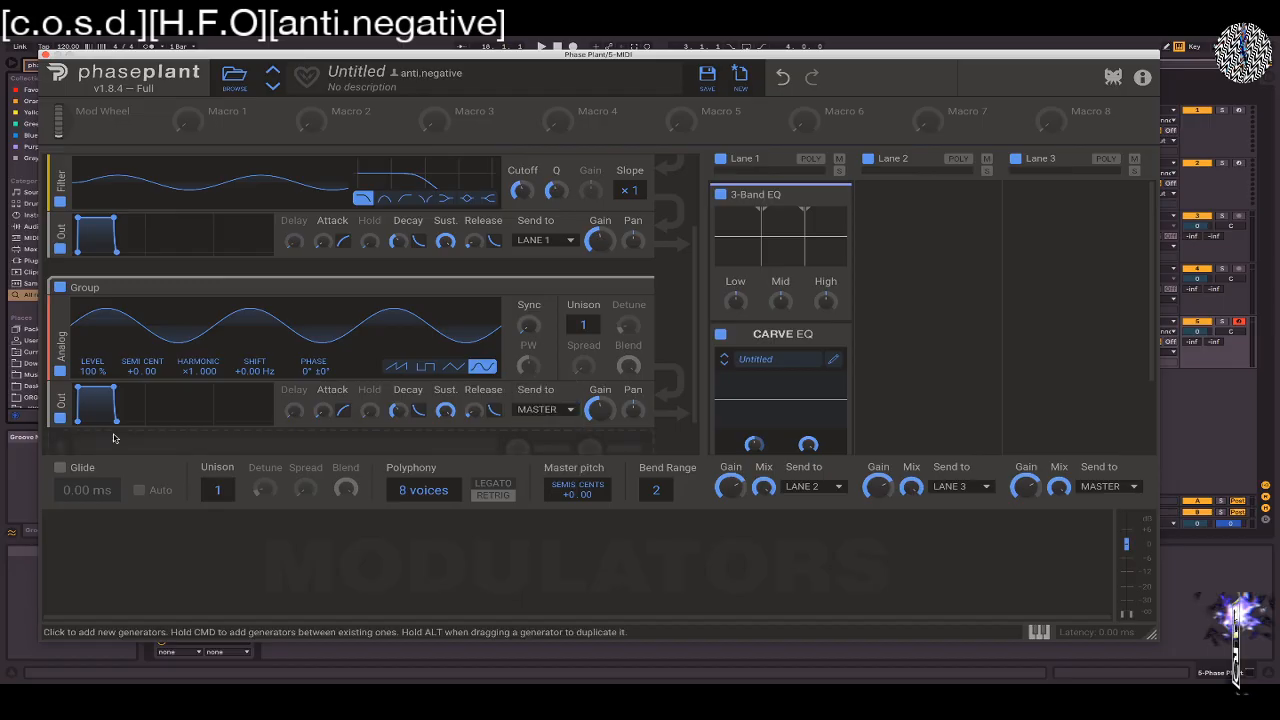
pyautogui.click(128, 390)
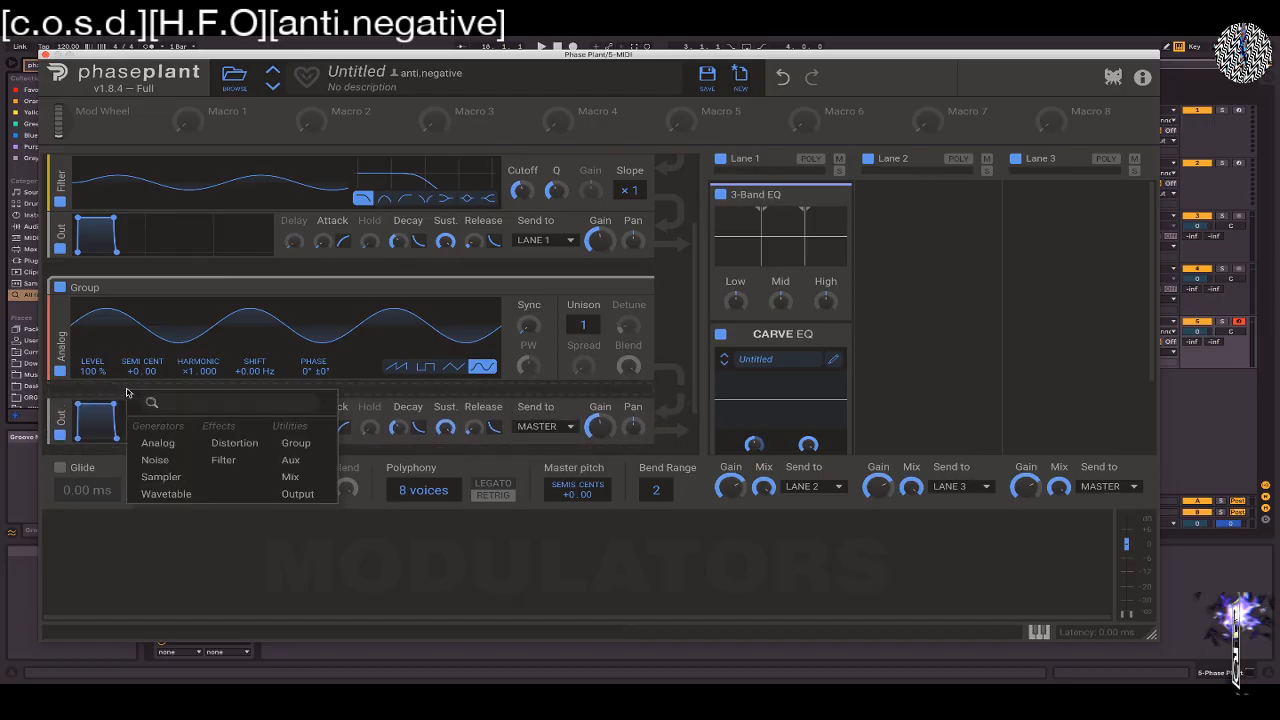
pyautogui.click(297, 493)
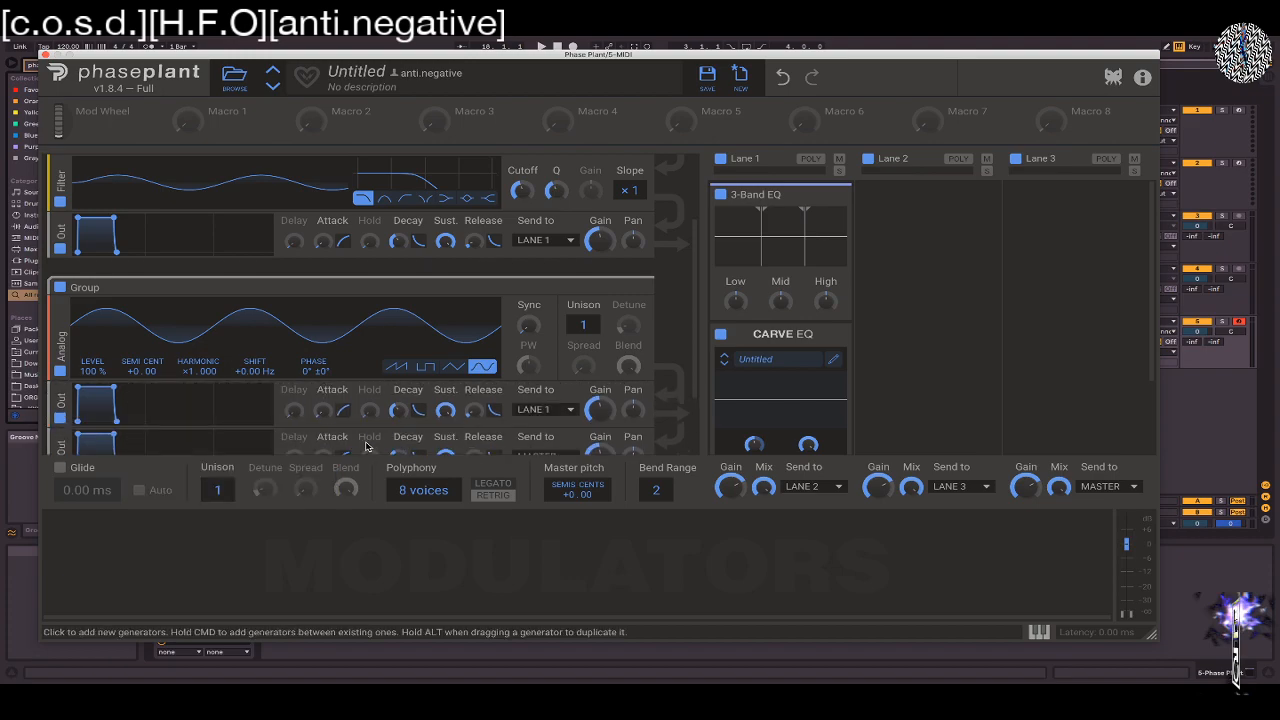
# Minimize the Analog oscillator group, and try minimizing and restoring the wavetable group
pyautogui.scroll(-4, 450, 397)
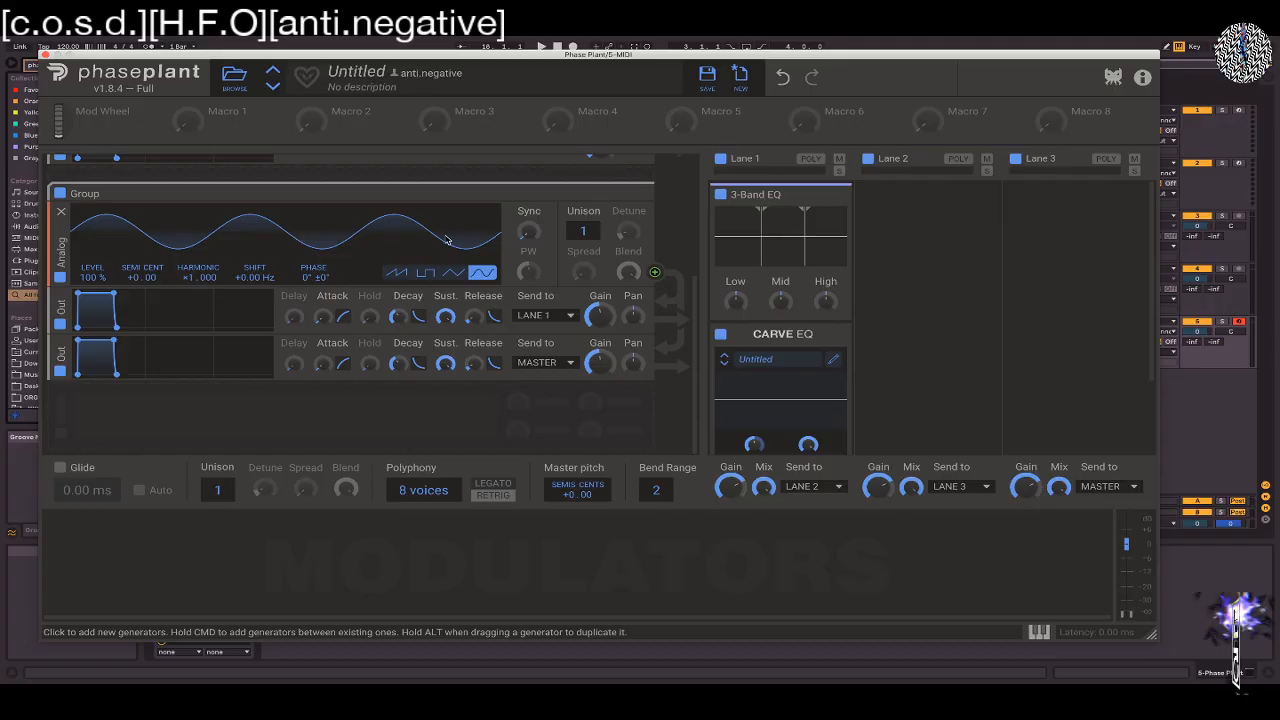
pyautogui.click(631, 195)
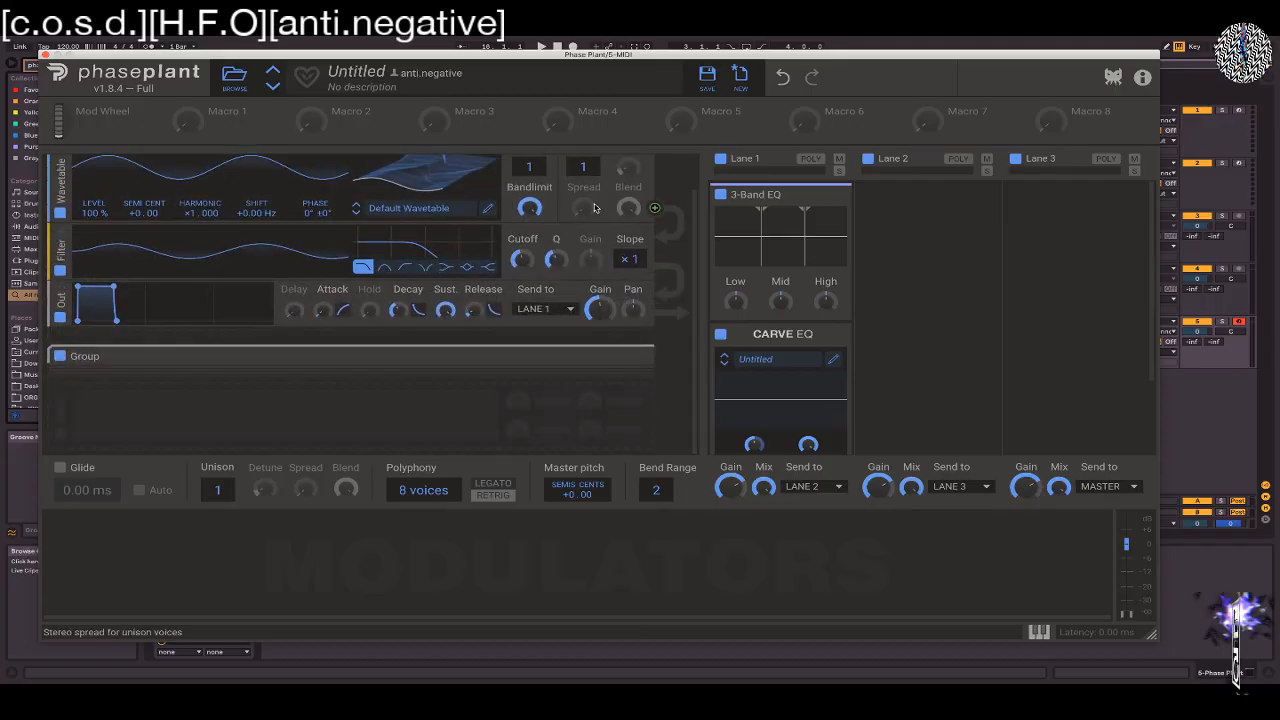
pyautogui.scroll(1, 618, 205)
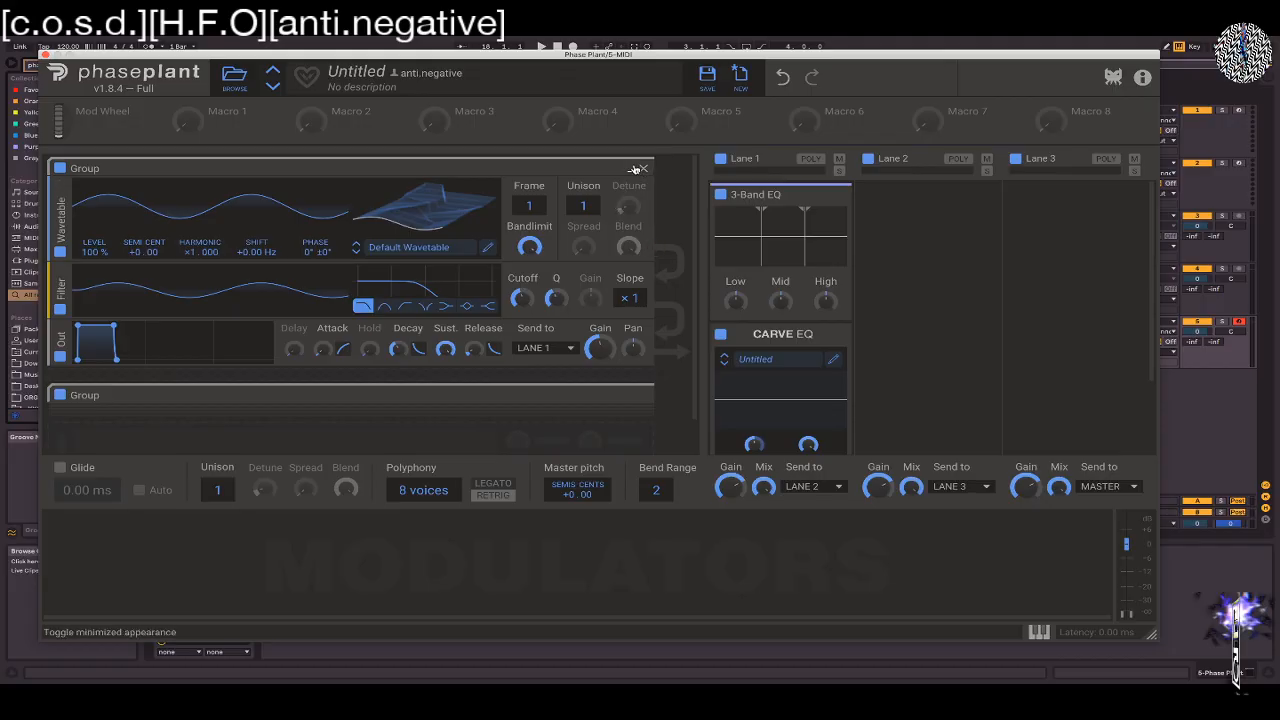
pyautogui.click(631, 168)
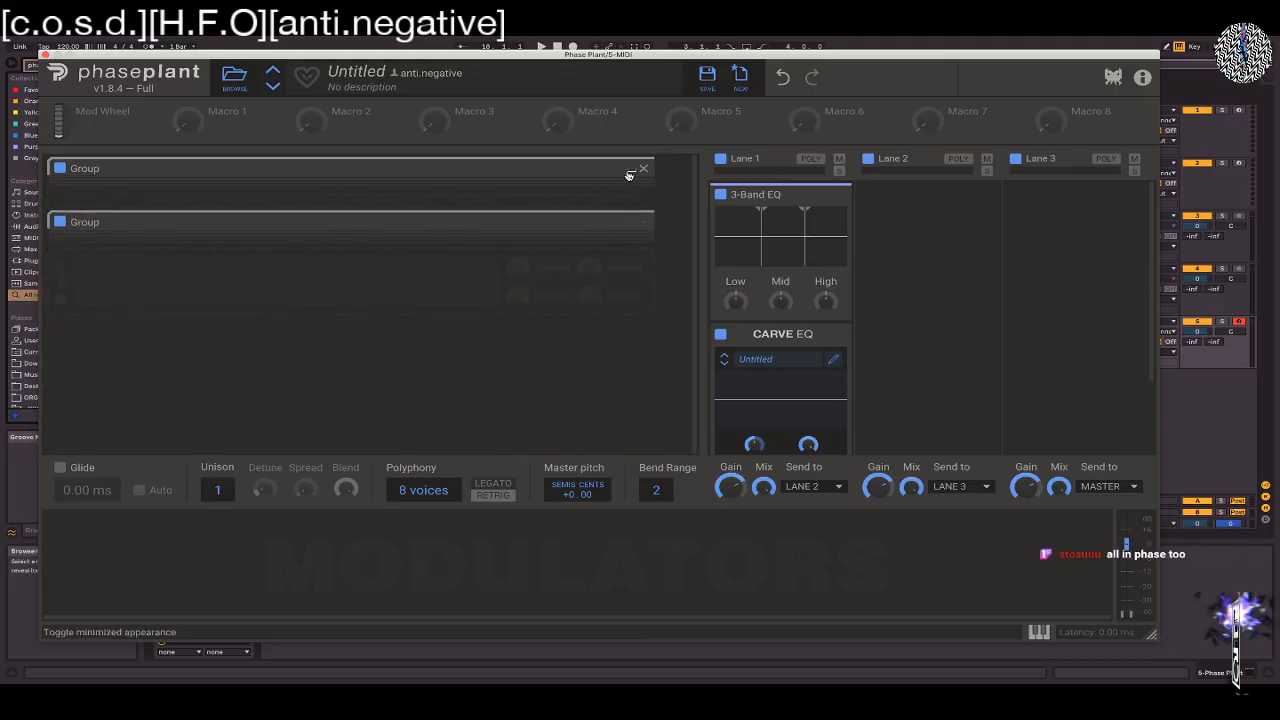
pyautogui.click(631, 168)
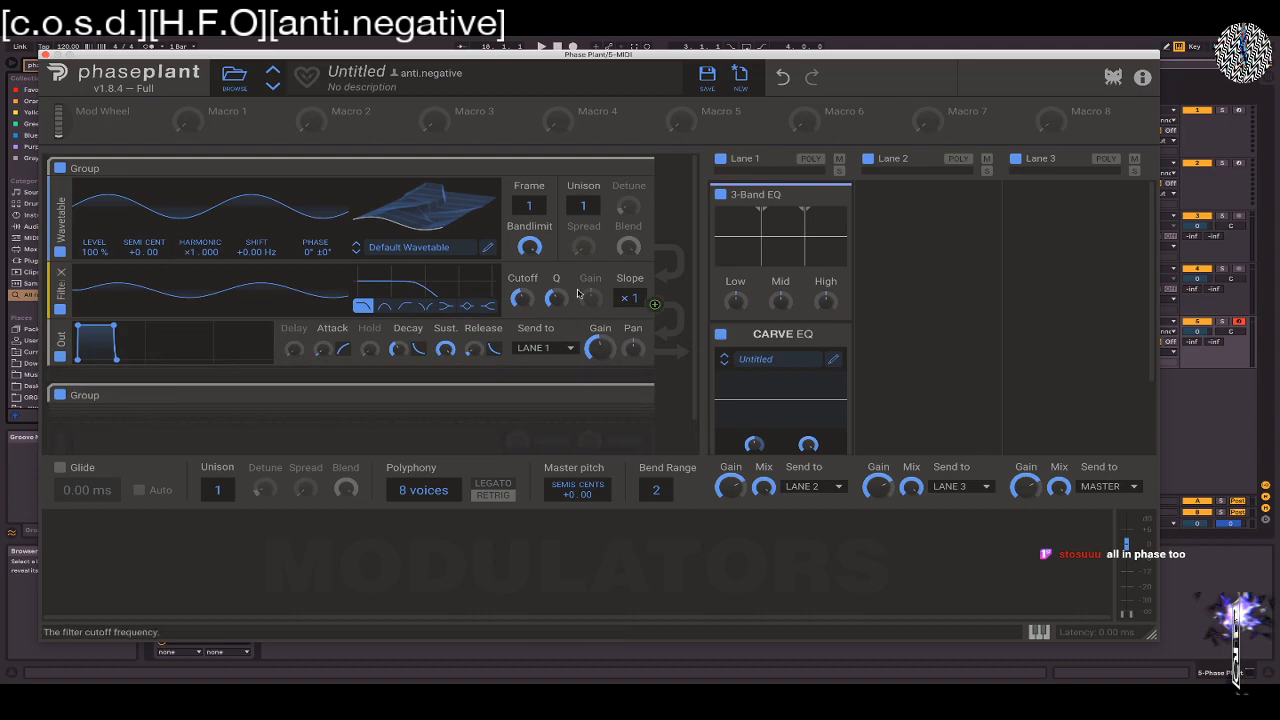
# Adjust the Cutoff of the filter in the wavetable group
pyautogui.moveTo(522, 299)
pyautogui.mouseDown()
pyautogui.moveTo(522, 230)
pyautogui.moveTo(522, 319)
pyautogui.mouseUp()
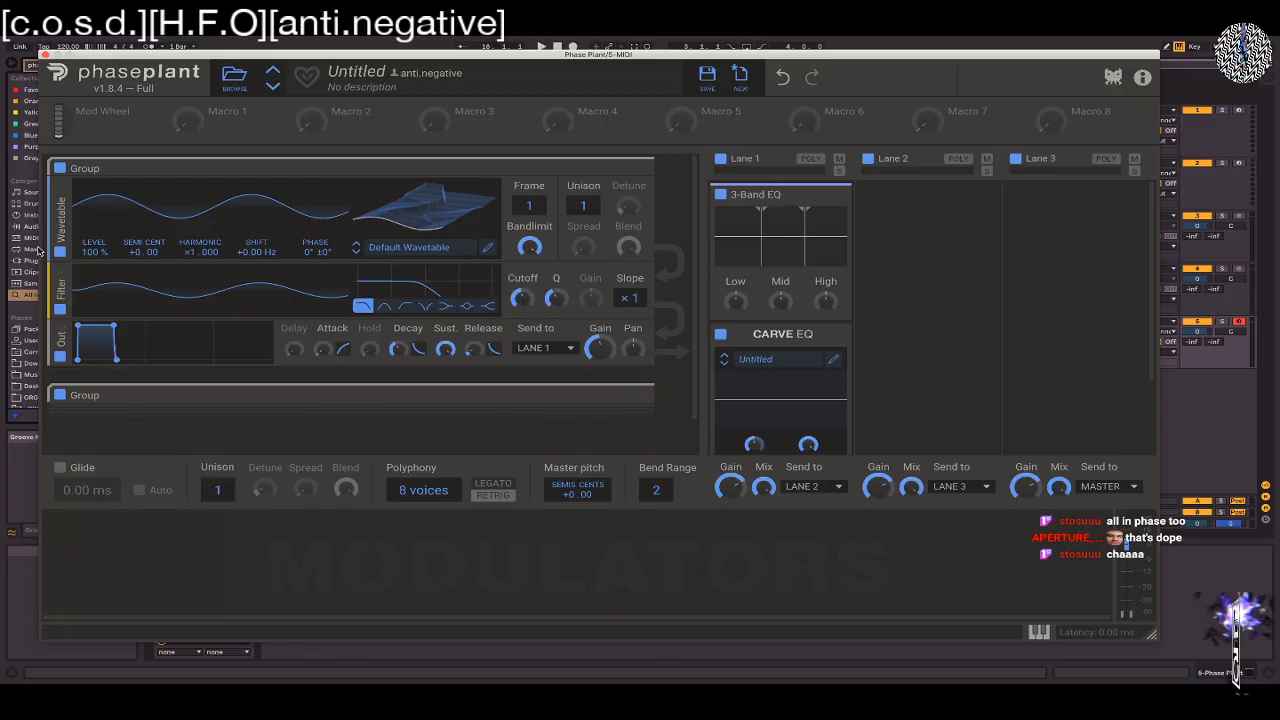
# Rename the wavetable group "OSC 1" and the Analog oscillator group "Subs"
pyautogui.doubleClick(117, 167)
pyautogui.write('osc')
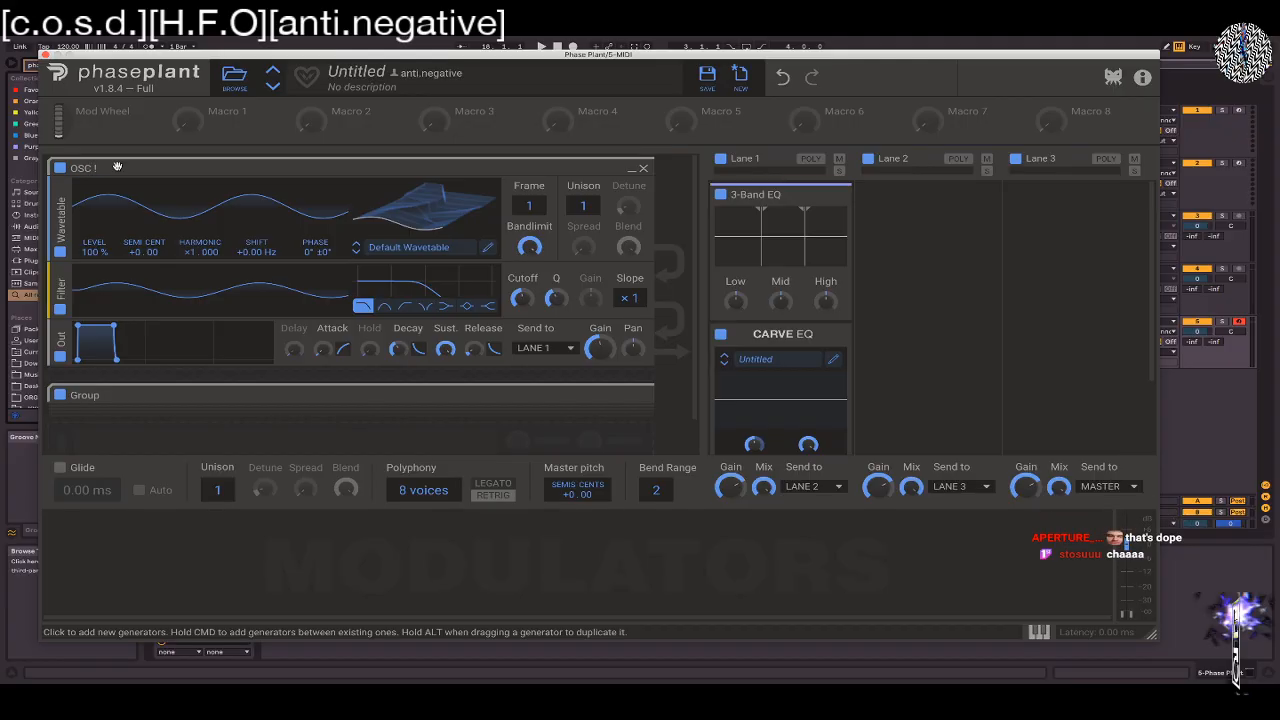
pyautogui.doubleClick(96, 395)
pyautogui.write('Subs')
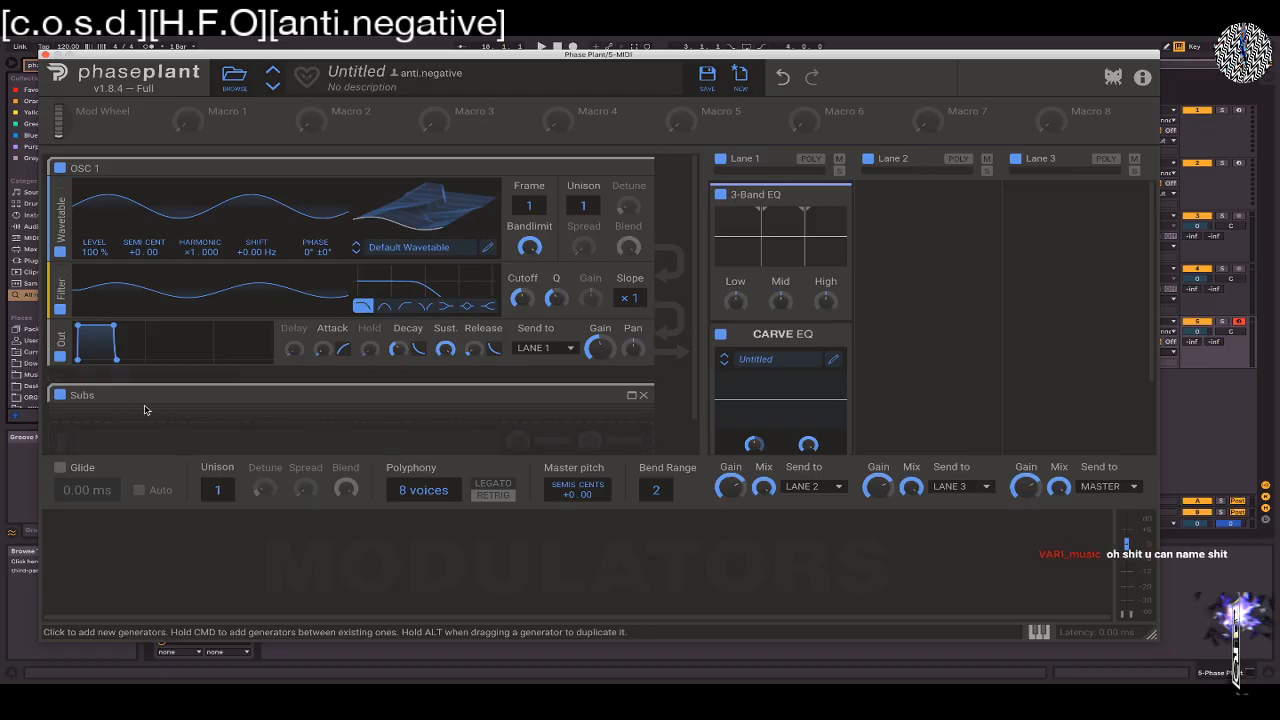
# Expand the minimized Subs group and look over its oscillator and two outputs
pyautogui.click(631, 395)
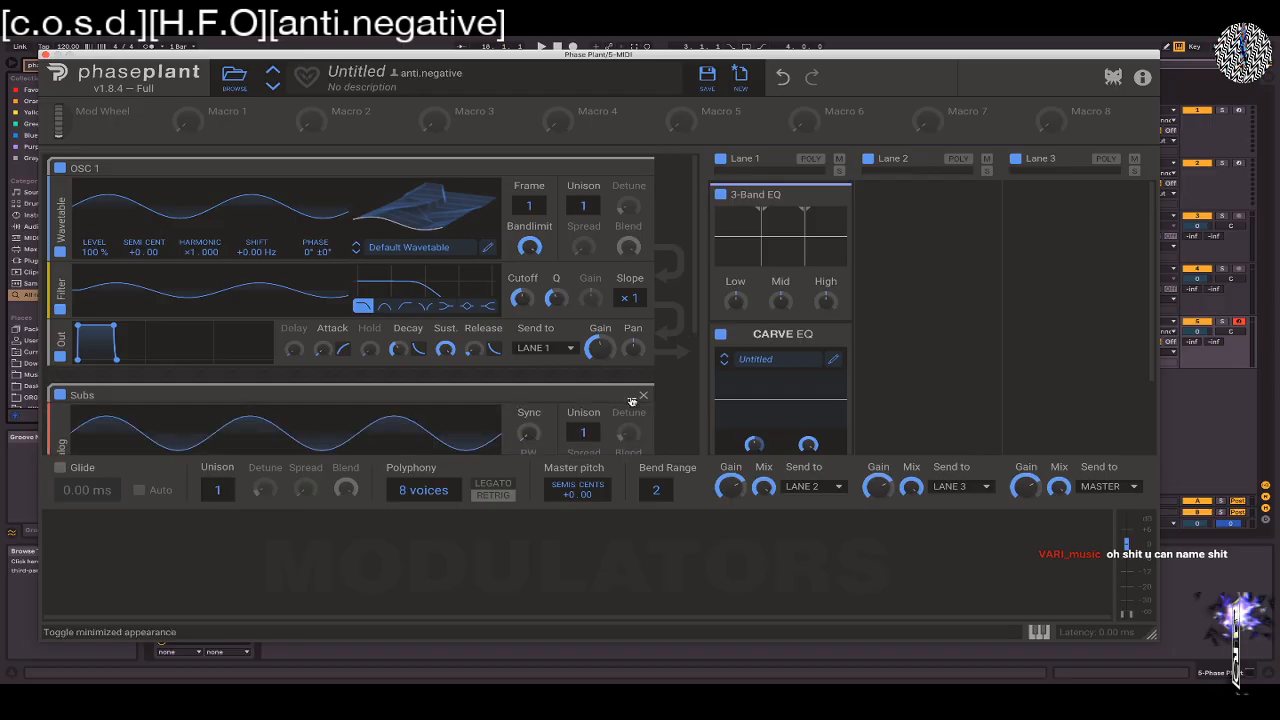
pyautogui.scroll(-3, 697, 286)
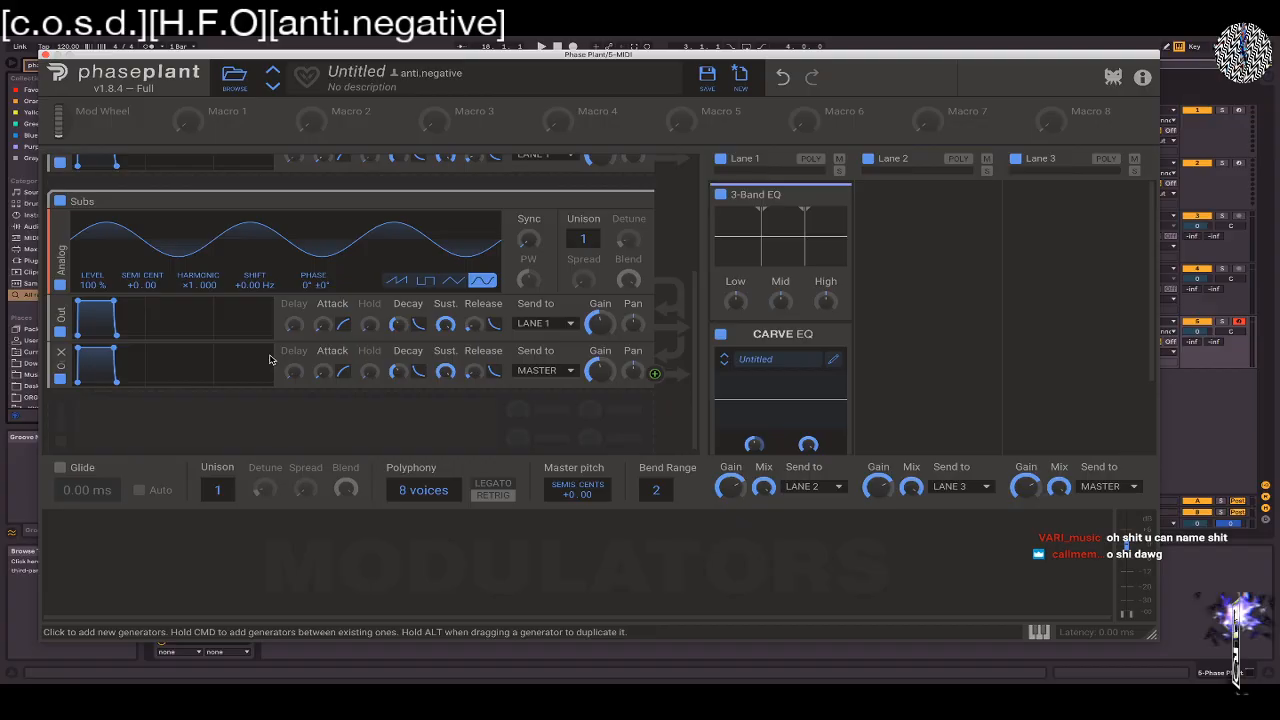
pyautogui.scroll(-1, 404, 322)
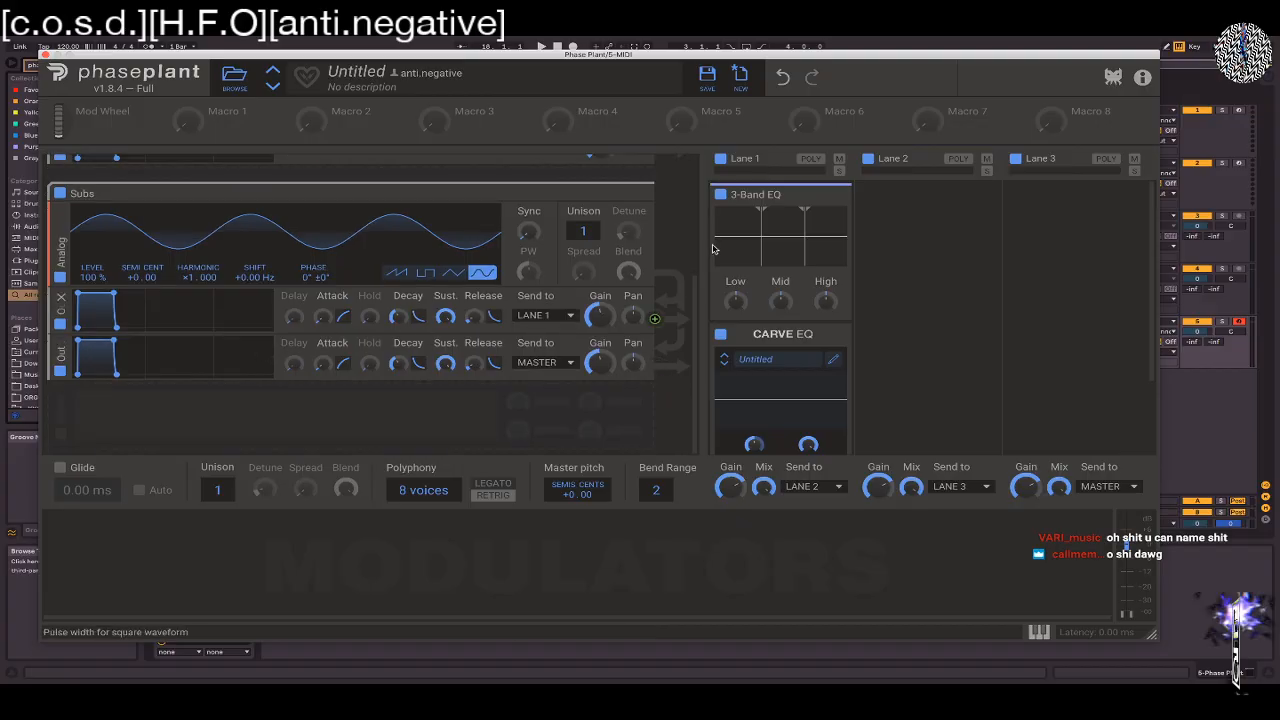
pyautogui.scroll(-3, 712, 250)
pyautogui.scroll(4, 690, 280)
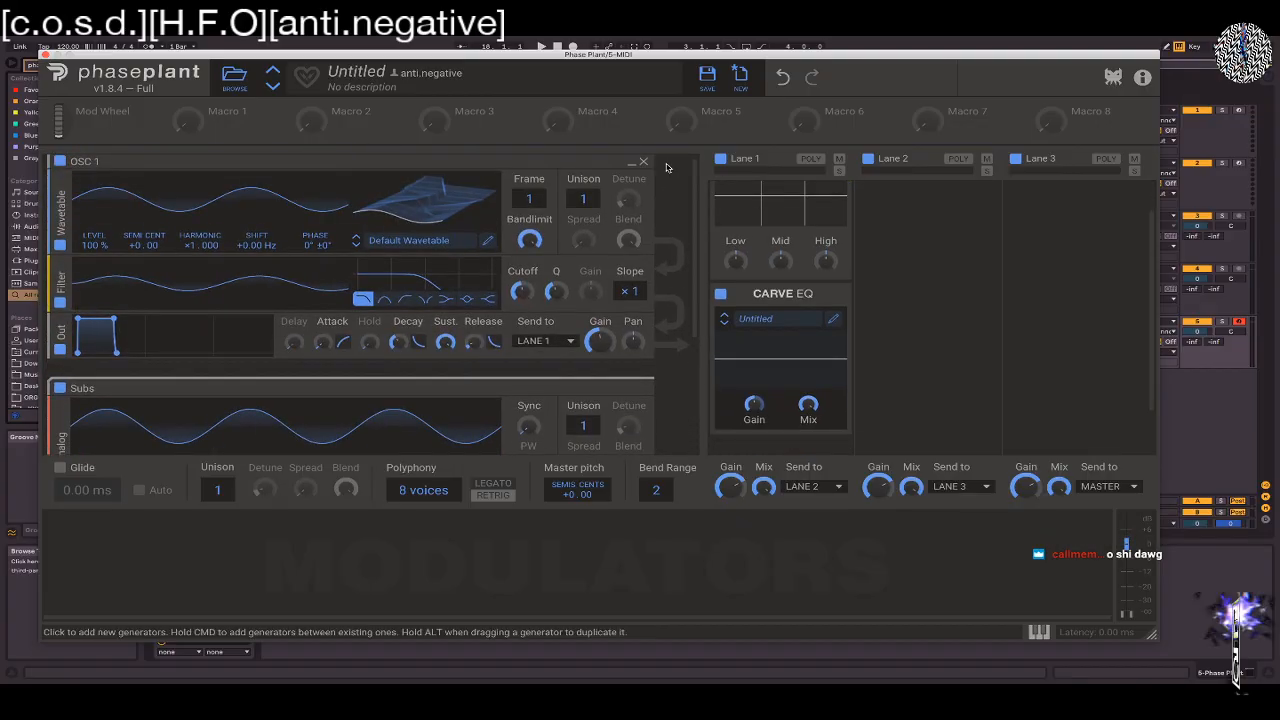
pyautogui.scroll(3, 772, 264)
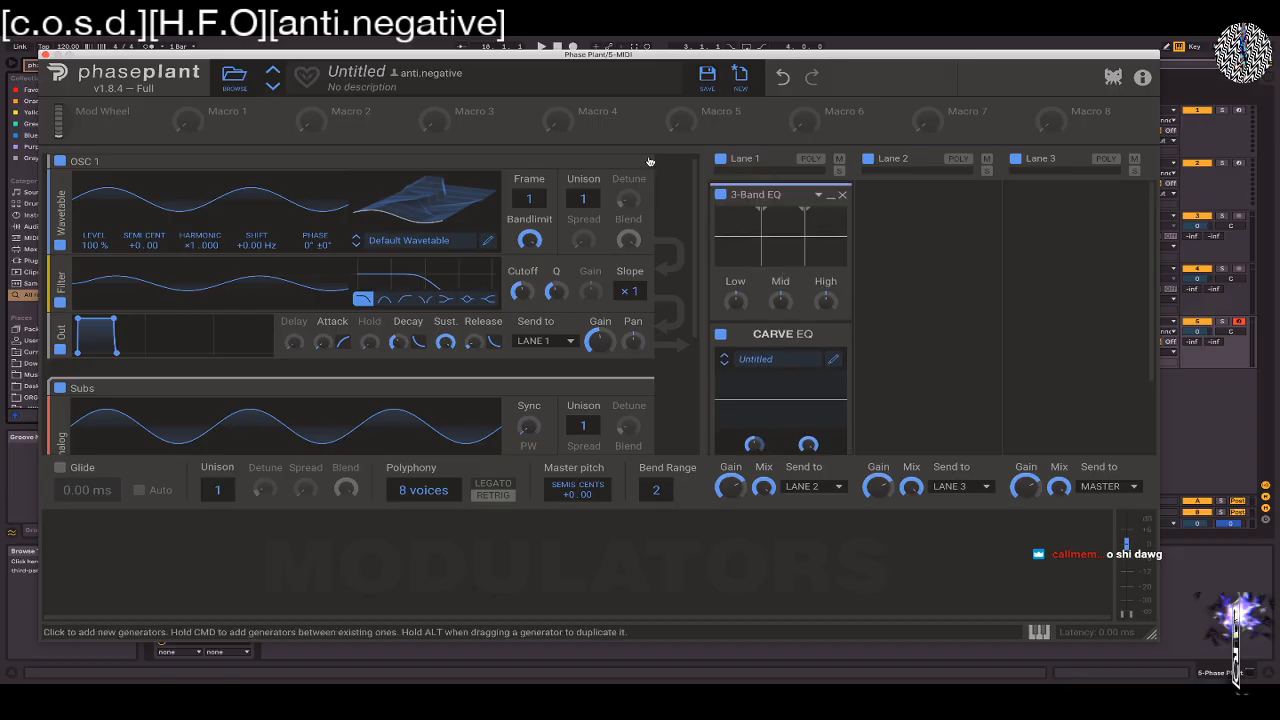
# Remove the 3-Band EQ and the Carve EQ from Lane 1
pyautogui.click(843, 195)
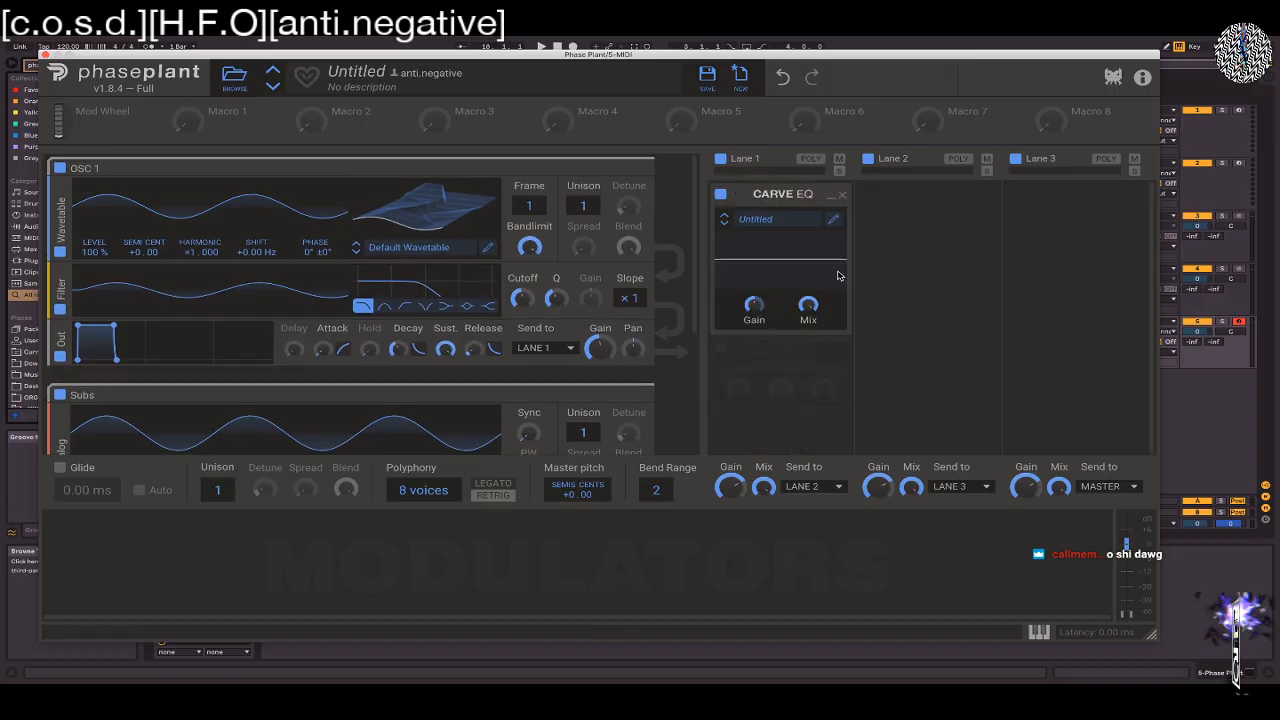
pyautogui.click(843, 194)
pyautogui.scroll(-3, 305, 281)
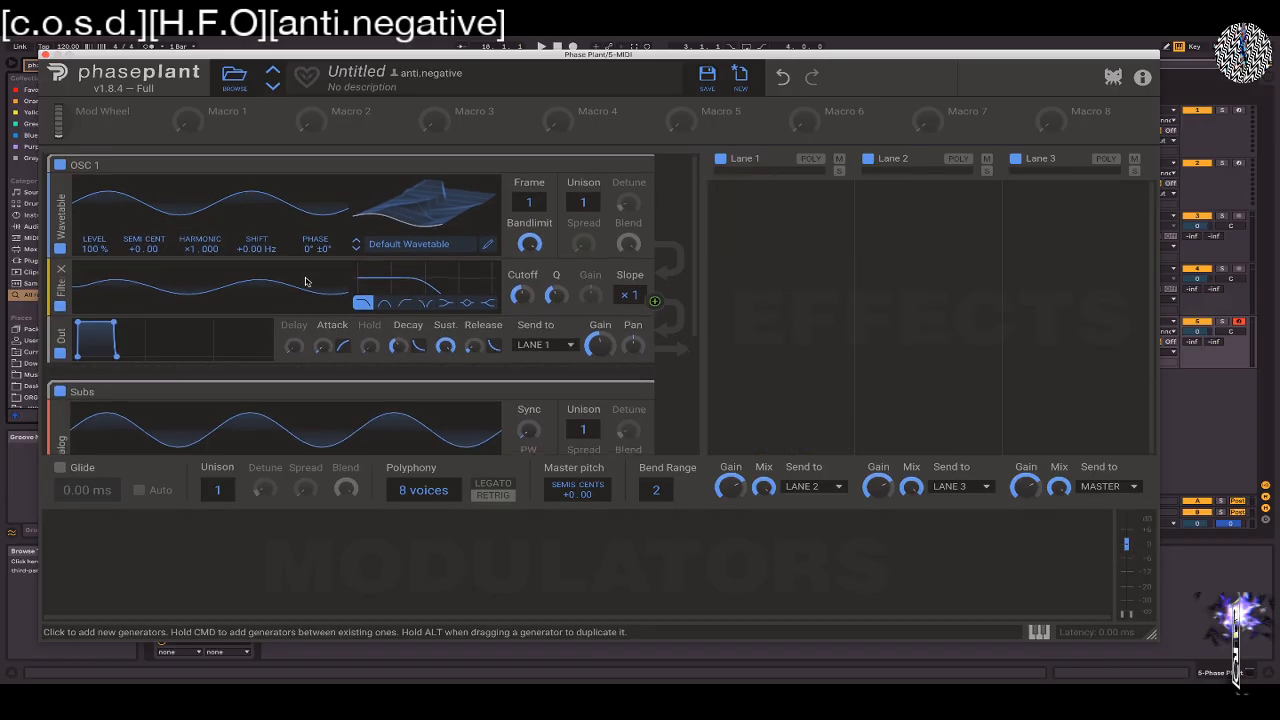
pyautogui.scroll(3, 305, 281)
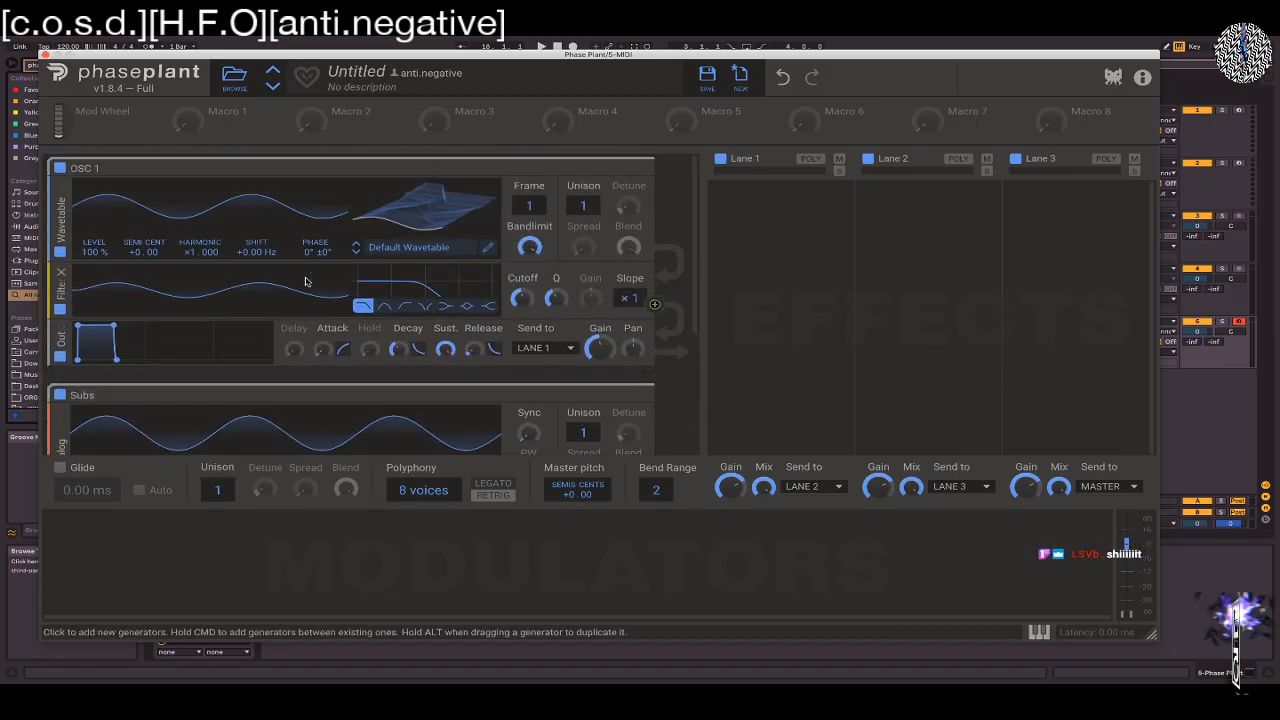
# Remove the Subs group and reset the whole patch to its default state
pyautogui.click(430, 247)
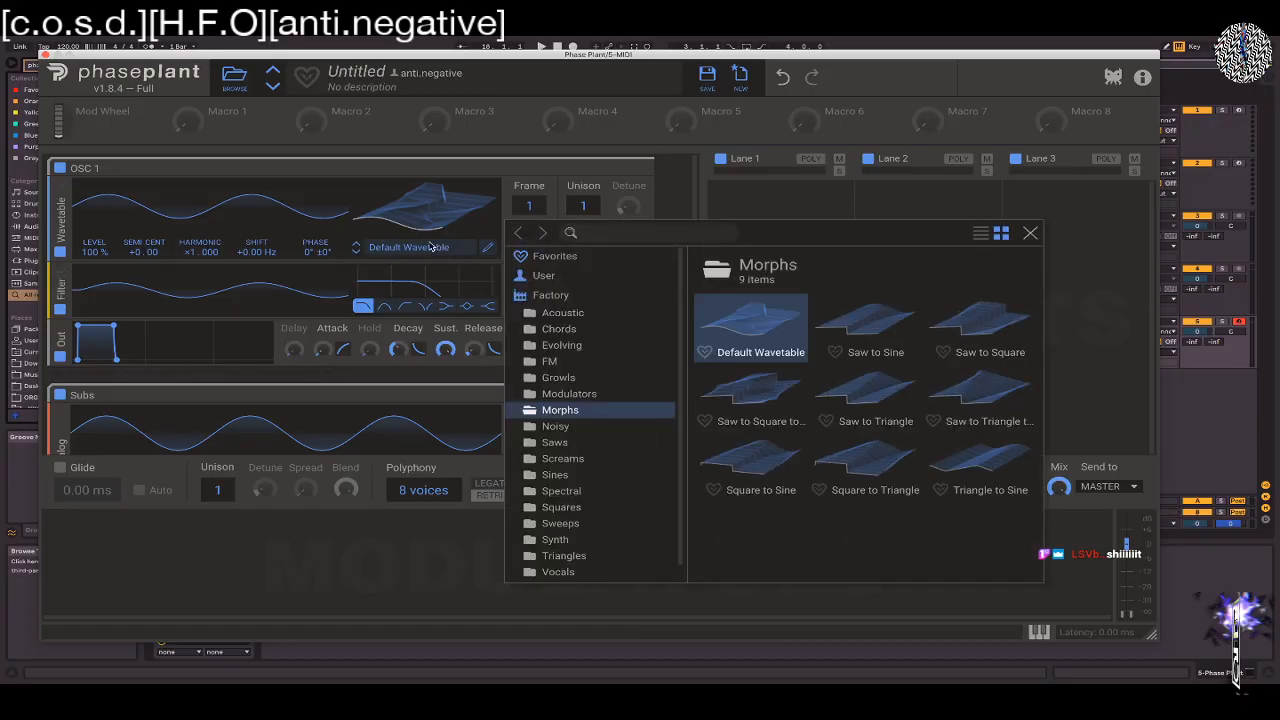
pyautogui.click(298, 278)
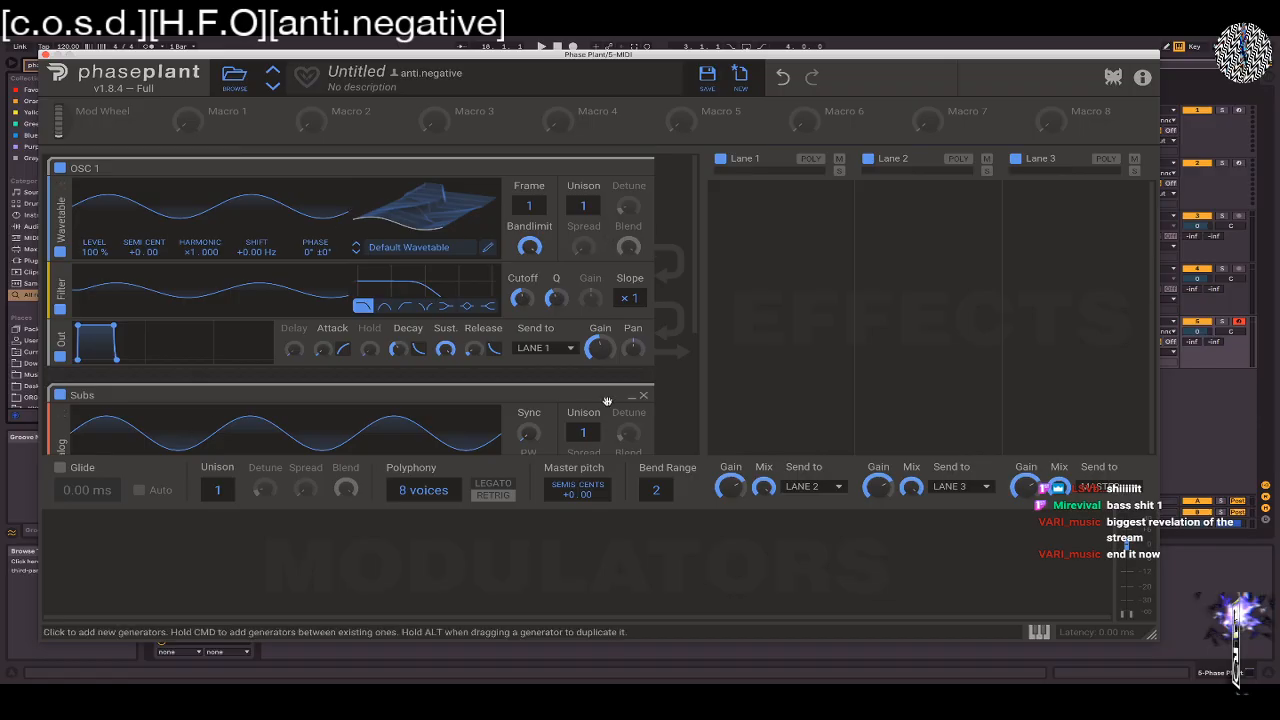
pyautogui.click(644, 395)
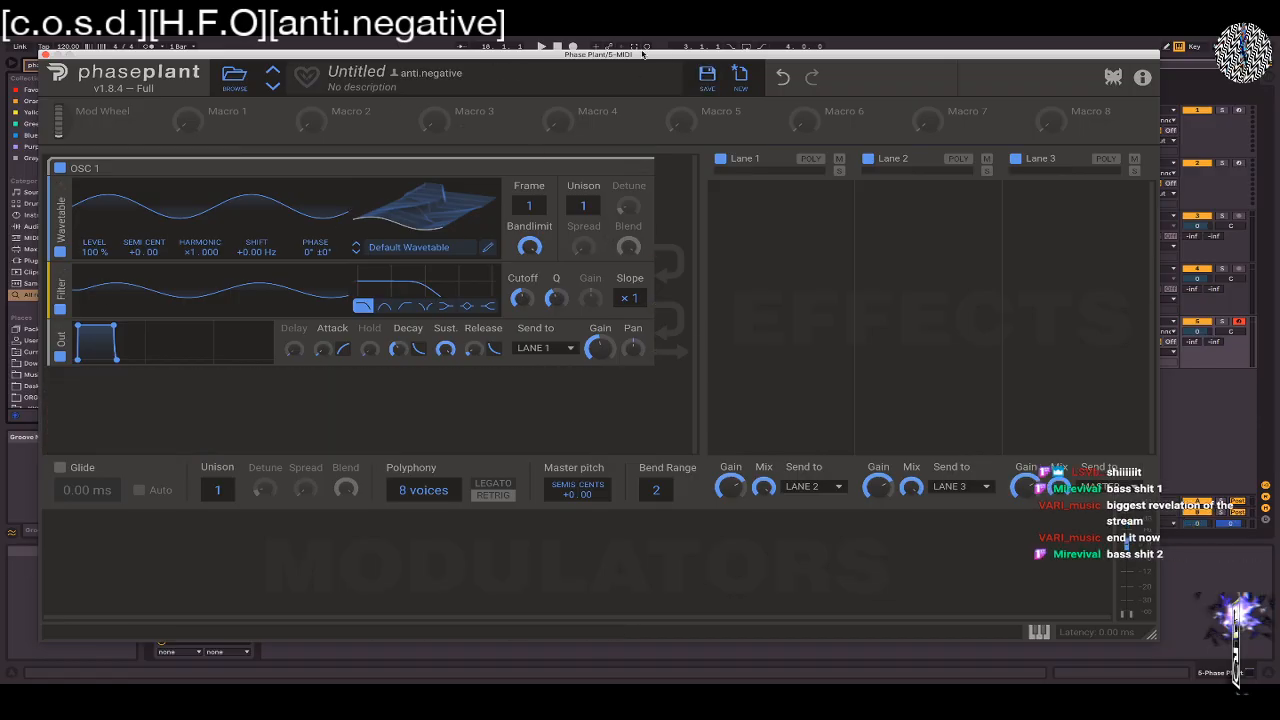
pyautogui.click(741, 76)
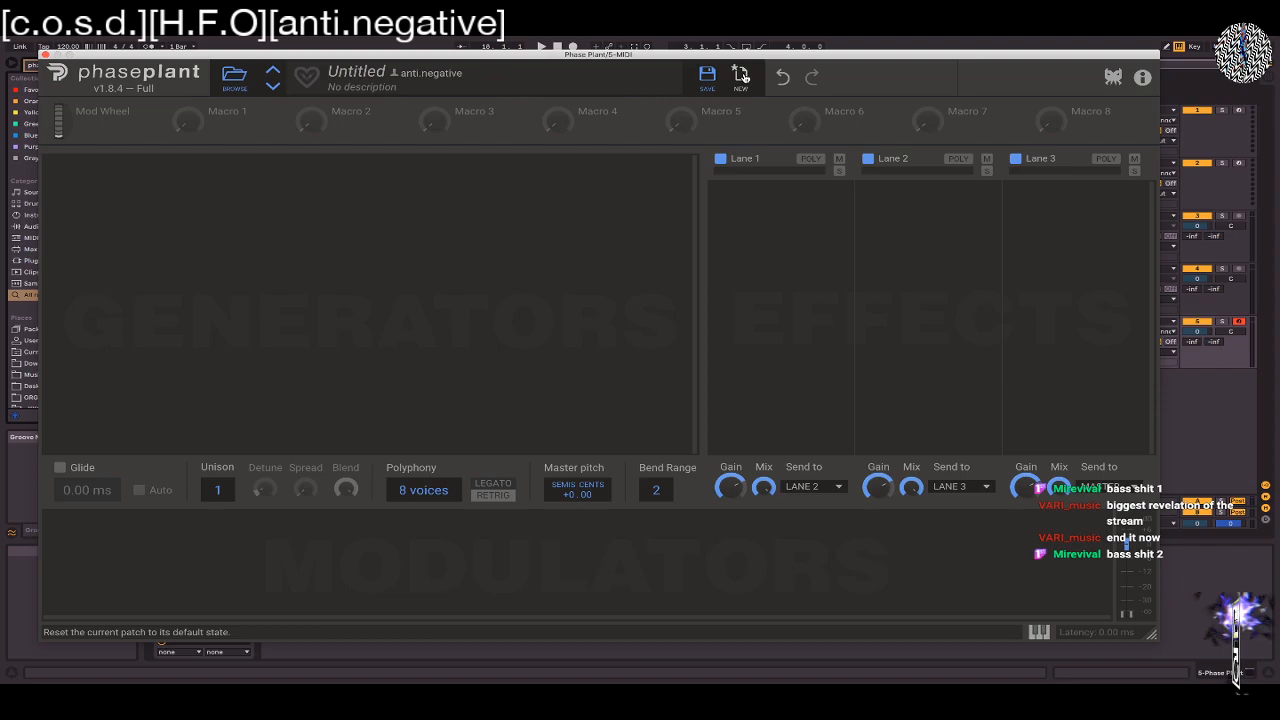
# Add a group to the empty generators area and place an Analog oscillator inside it
pyautogui.click(296, 176)
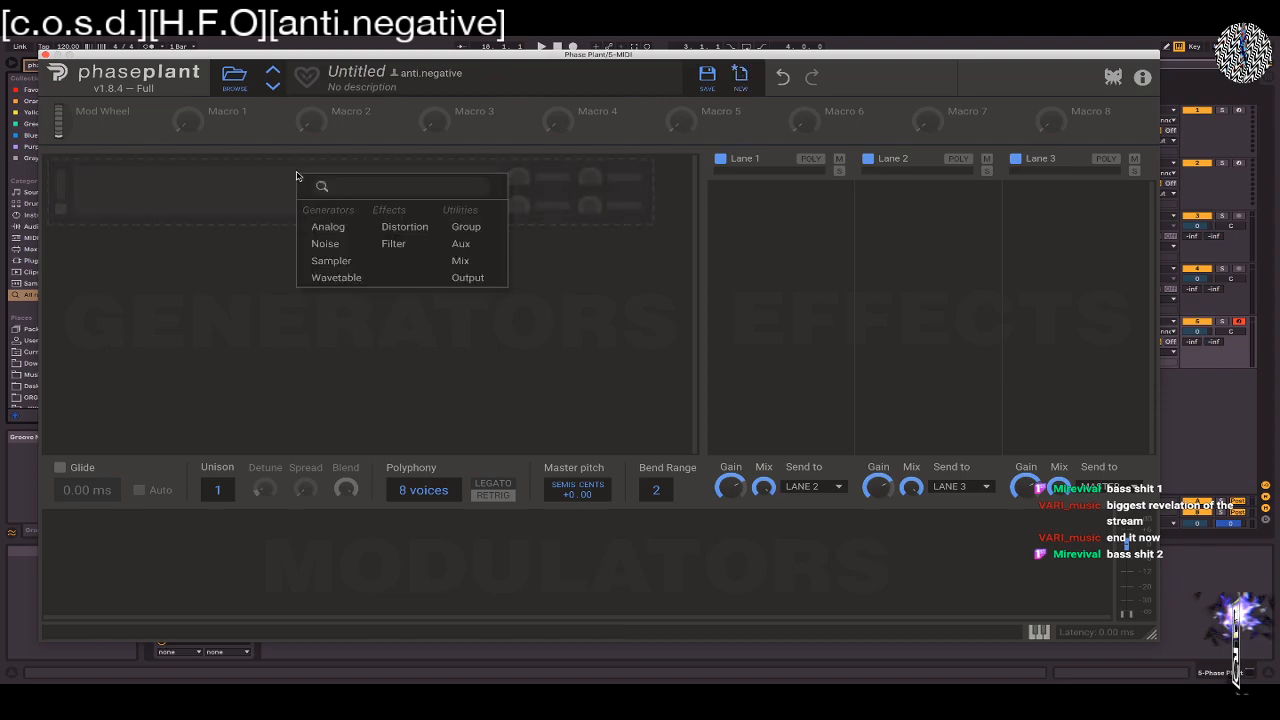
pyautogui.click(468, 226)
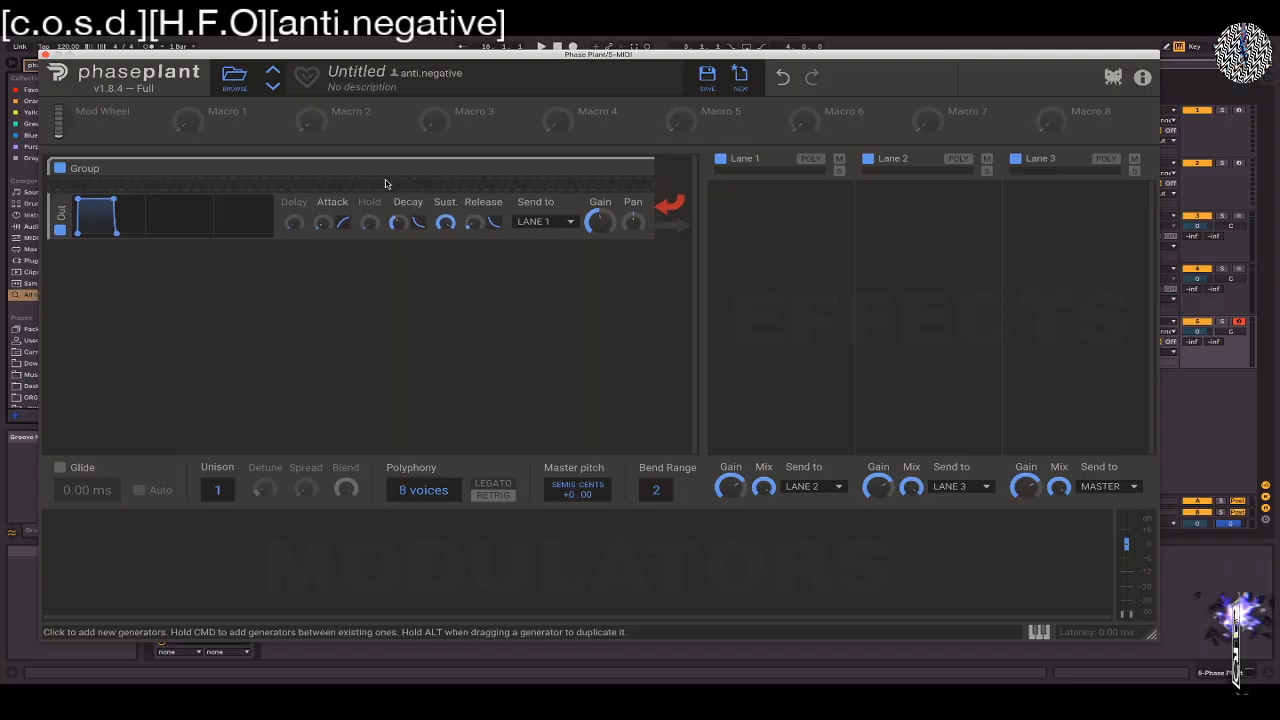
pyautogui.click(385, 183)
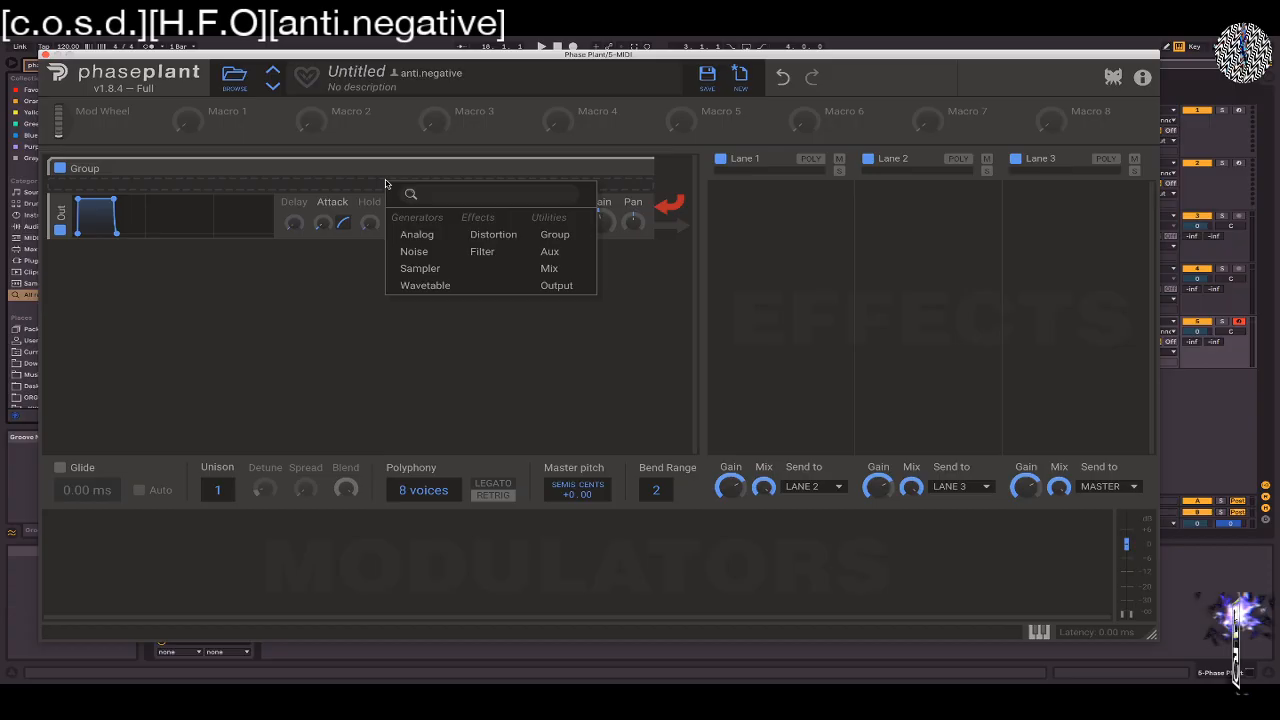
pyautogui.click(425, 234)
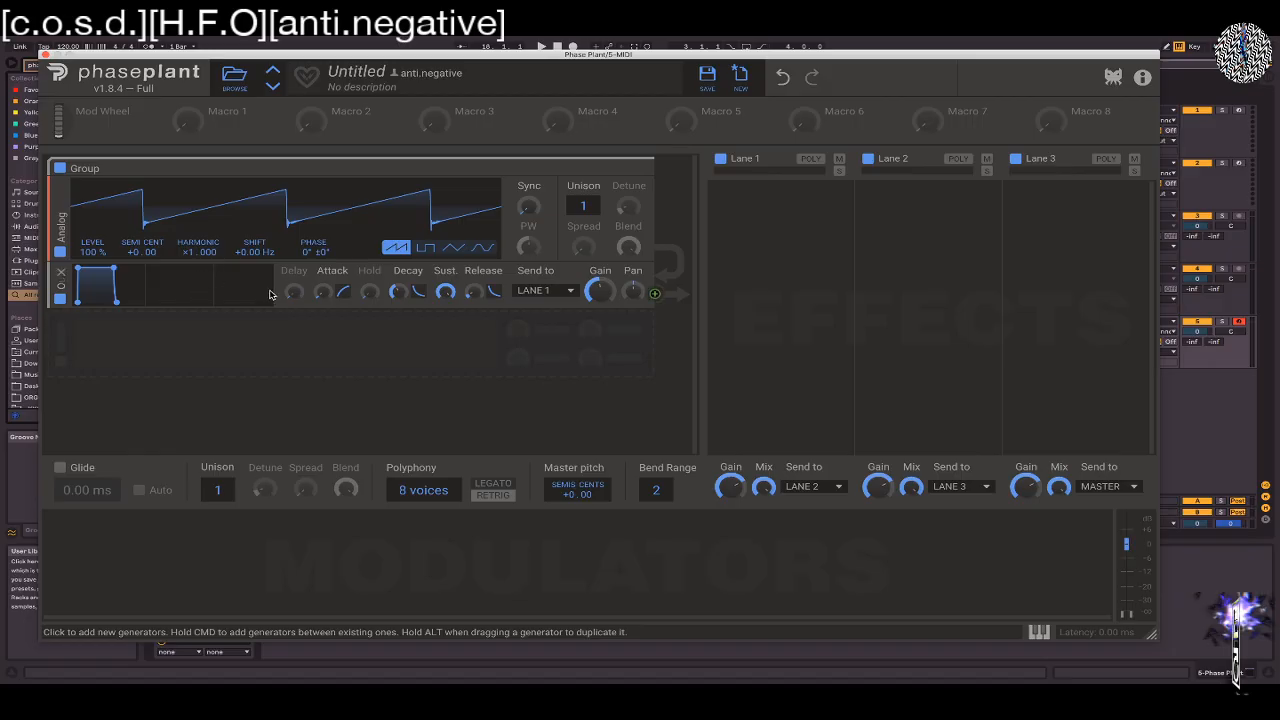
# Play a few test notes to hear the Analog oscillator
pyautogui.press('m')
pyautogui.press('m')
pyautogui.press('a')
pyautogui.press('z')
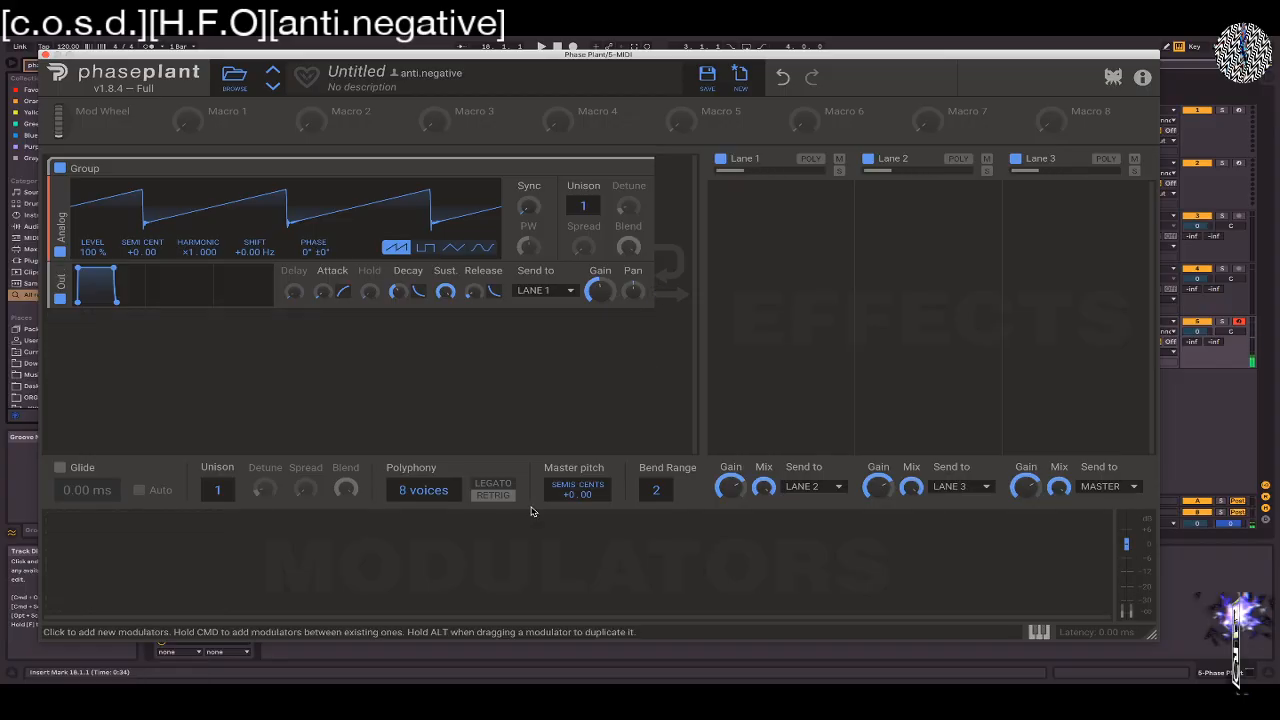
# Try a polyphony of 1 voice and 8 unison voices on the Analog oscillator, and restore unison to 1 and polyphony to 8
pyautogui.moveTo(422, 494); pyautogui.dragTo(422, 532)
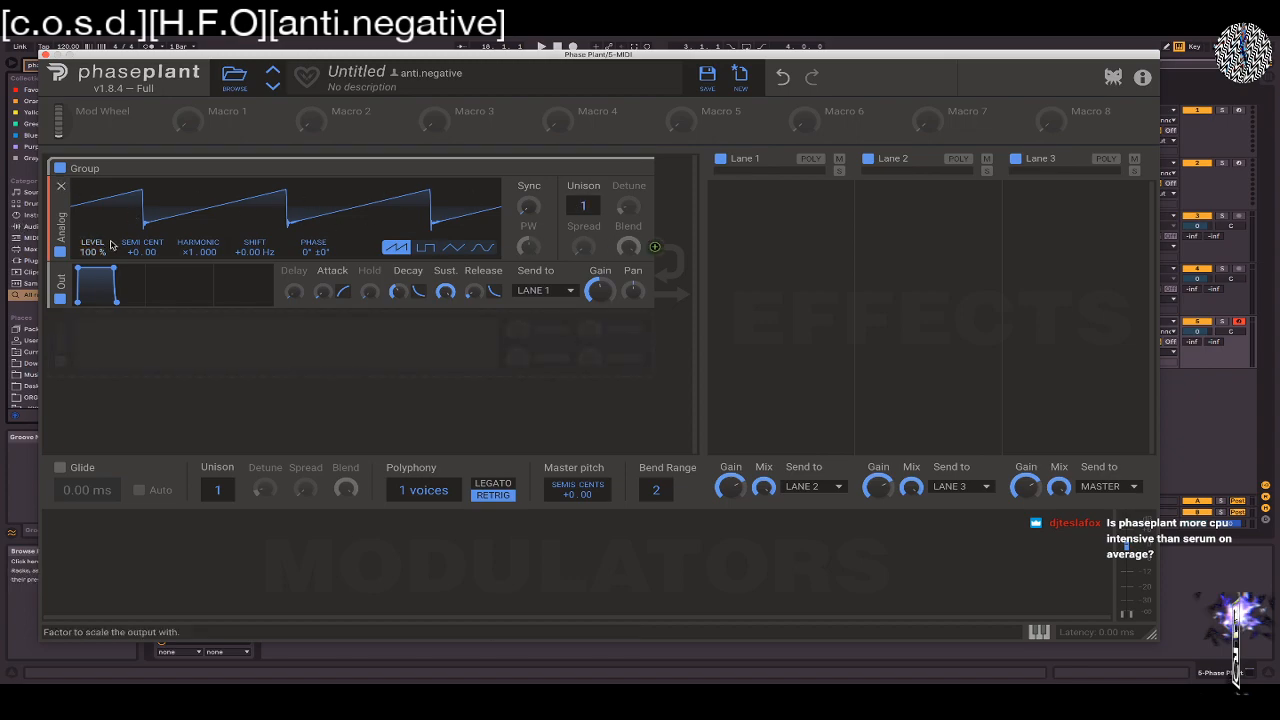
pyautogui.moveTo(581, 209); pyautogui.dragTo(581, 168)
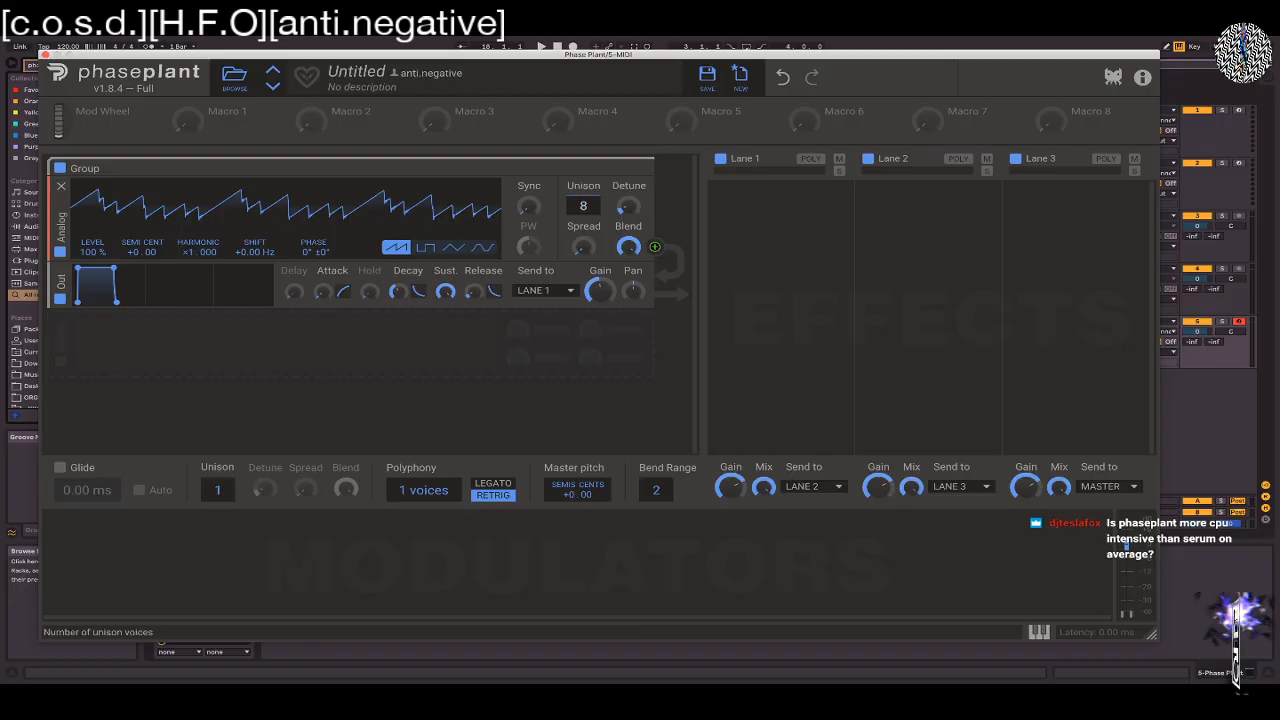
pyautogui.moveTo(583, 205); pyautogui.dragTo(583, 250)
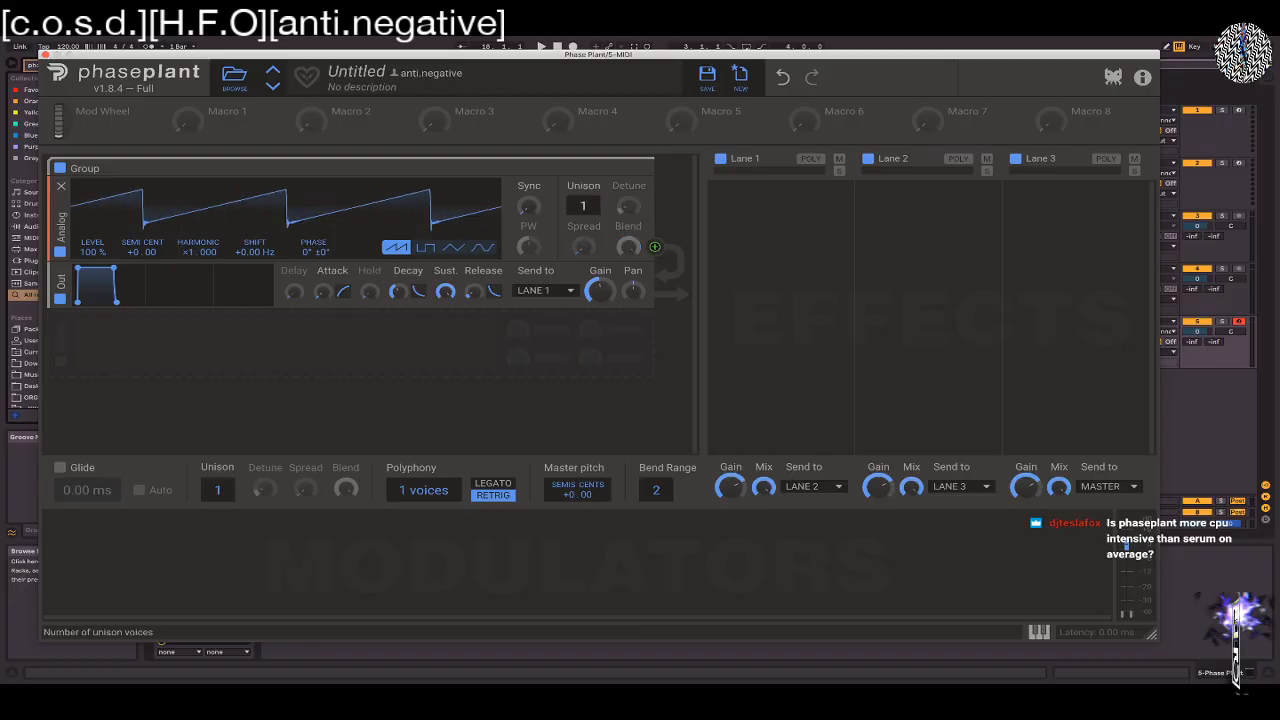
pyautogui.moveTo(423, 490); pyautogui.dragTo(423, 461)
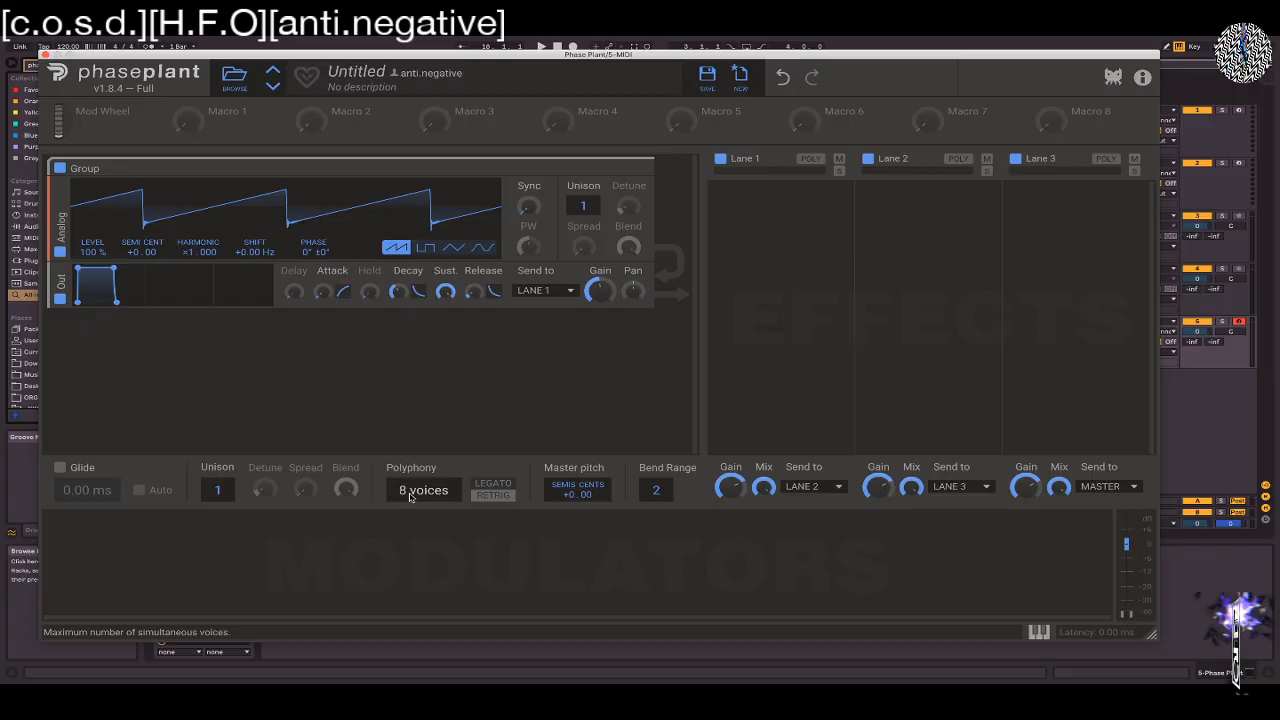
# Close the Phase Plant window and load the Multipass VST from the Kilohearts plug-ins onto the Phase Plant track in Ableton Live
pyautogui.click(44, 55)
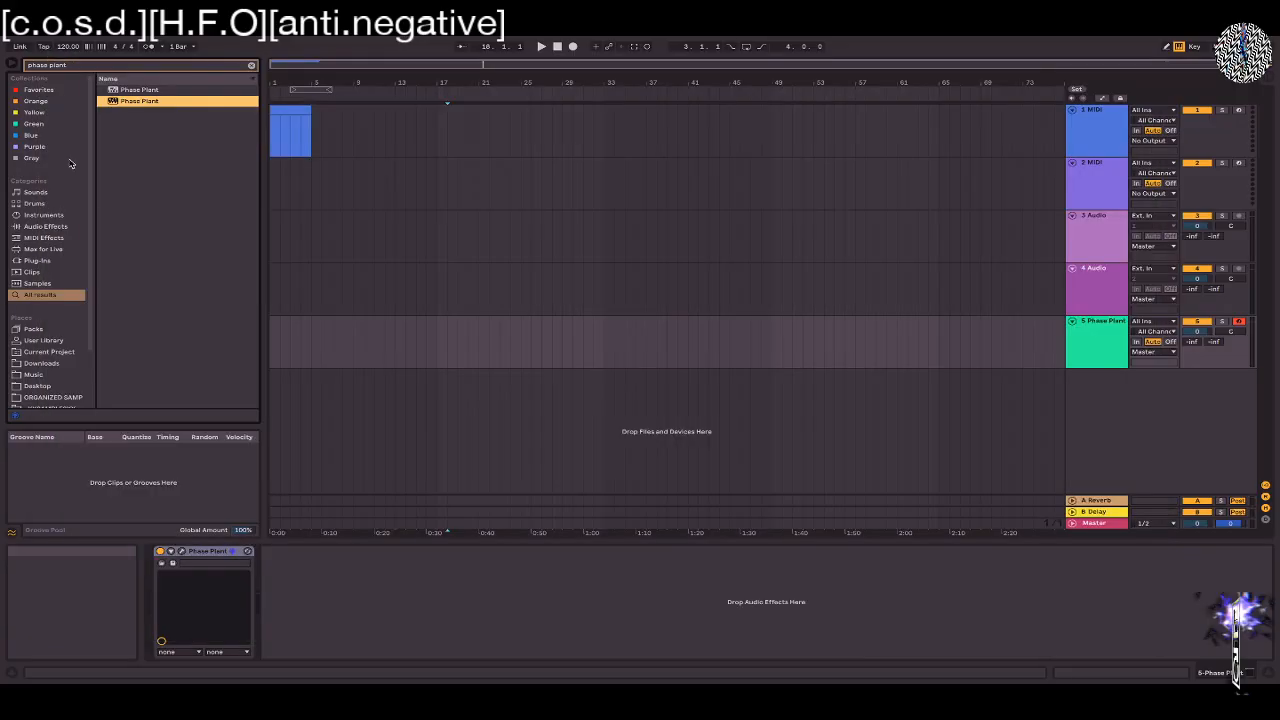
pyautogui.click(38, 260)
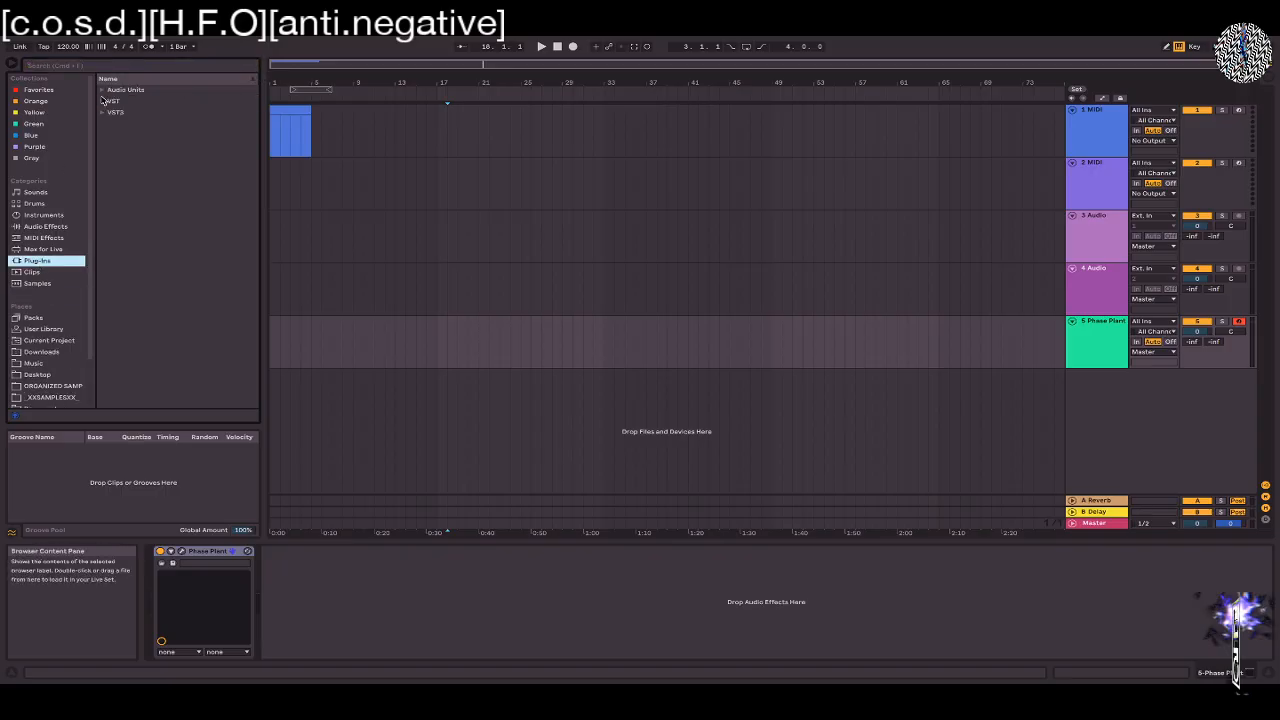
pyautogui.click(103, 100)
pyautogui.scroll(-4, 156, 338)
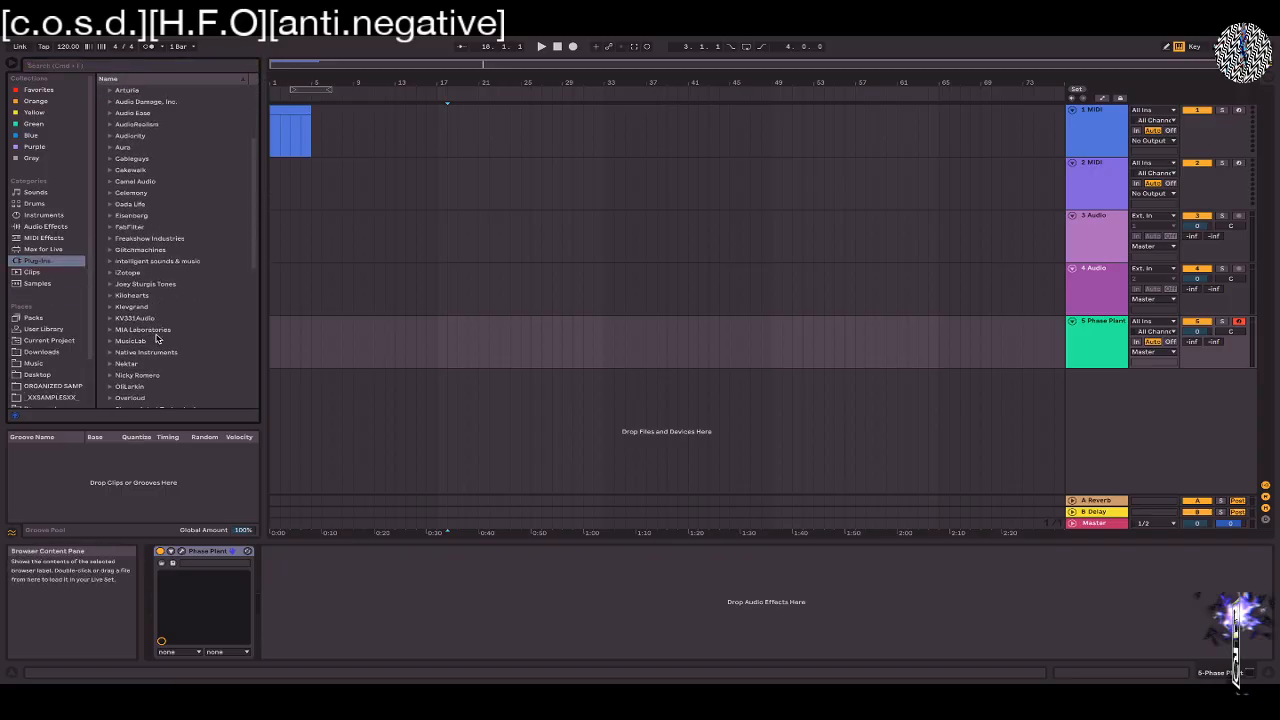
pyautogui.click(110, 297)
pyautogui.scroll(-4, 110, 300)
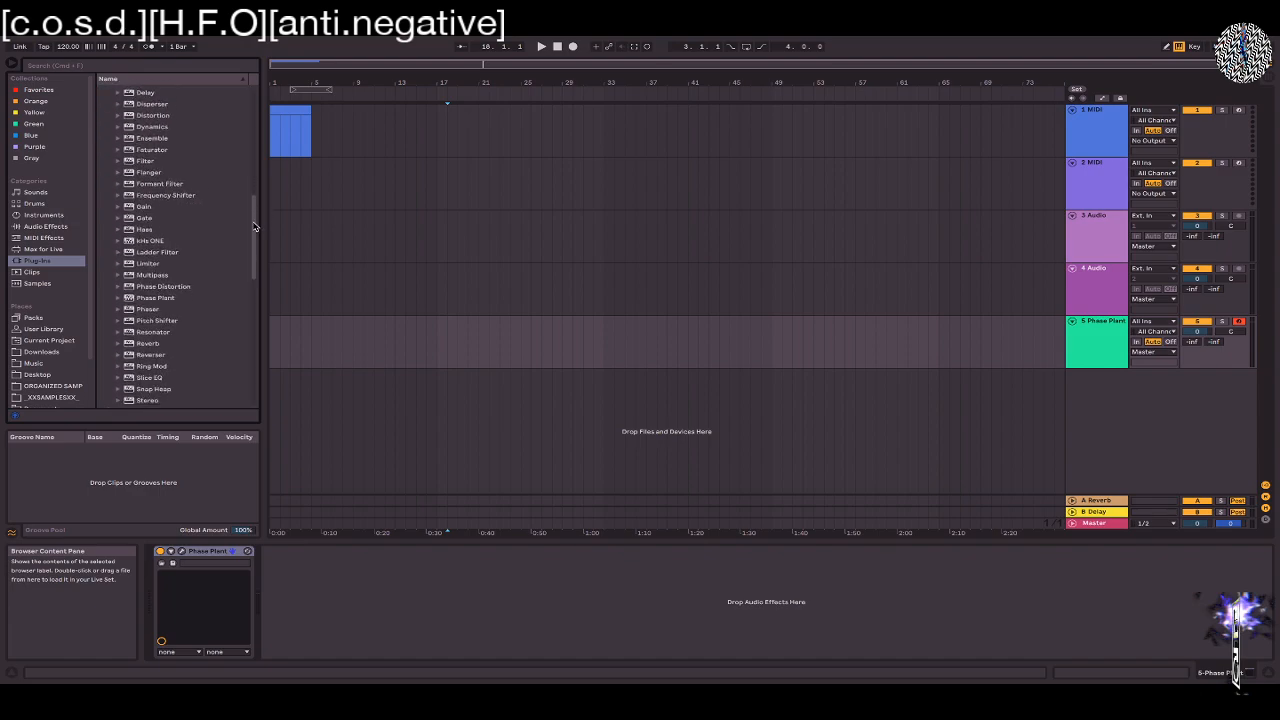
pyautogui.moveTo(254, 227)
pyautogui.mouseDown()
pyautogui.moveTo(254, 253)
pyautogui.moveTo(254, 219)
pyautogui.mouseUp()
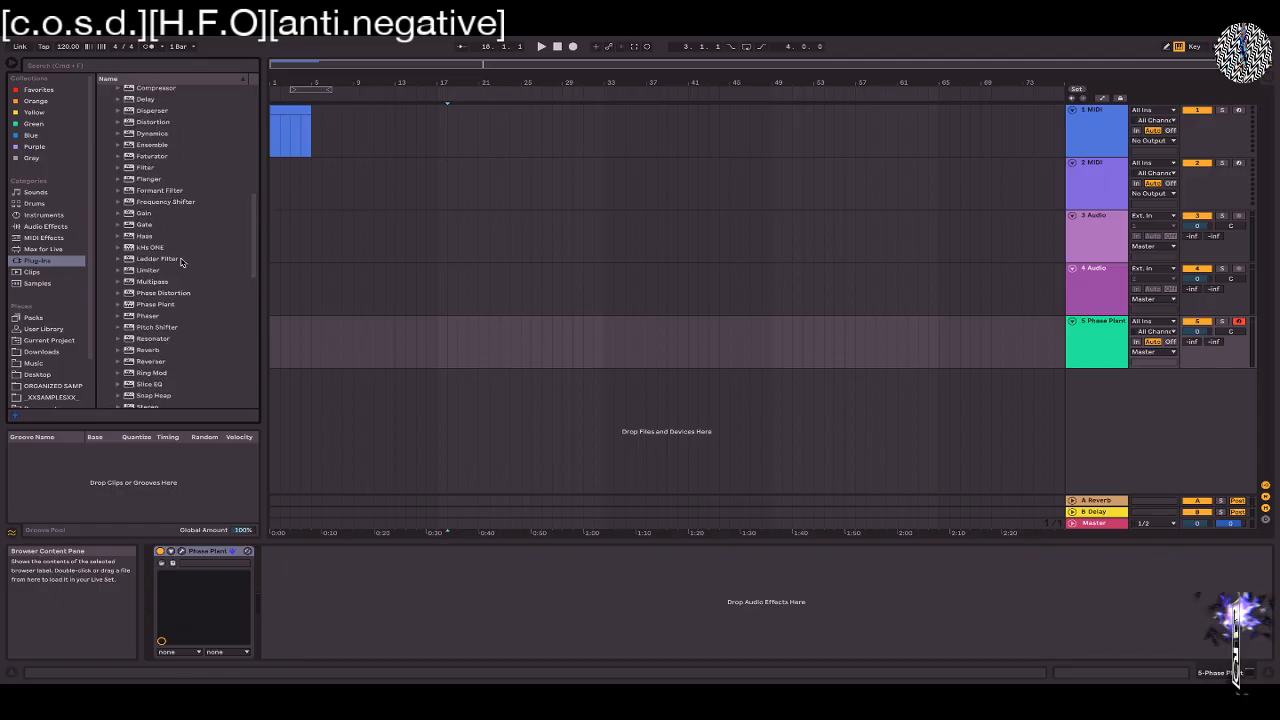
pyautogui.doubleClick(152, 281)
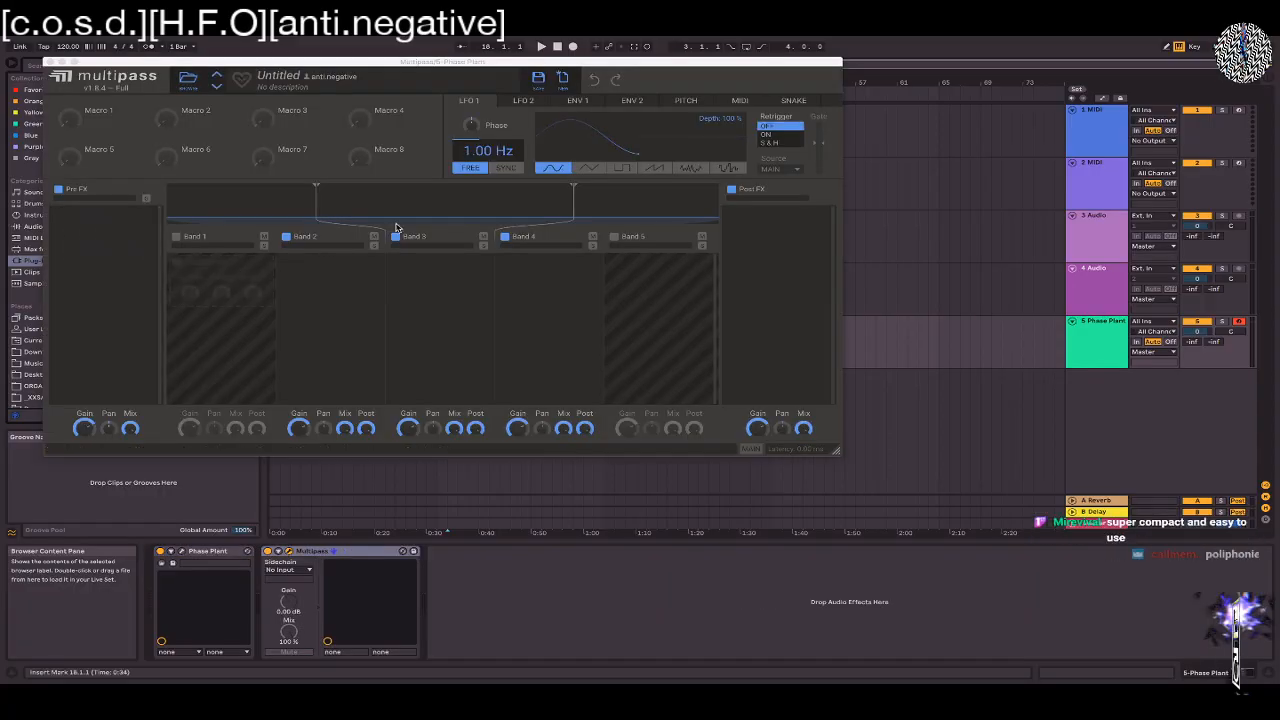
# Move the Multipass window clear of the browser, glance at Phase Plant, and look over the snapins available for Band 2
pyautogui.moveTo(213, 62); pyautogui.dragTo(465, 72)
pyautogui.click(185, 562)
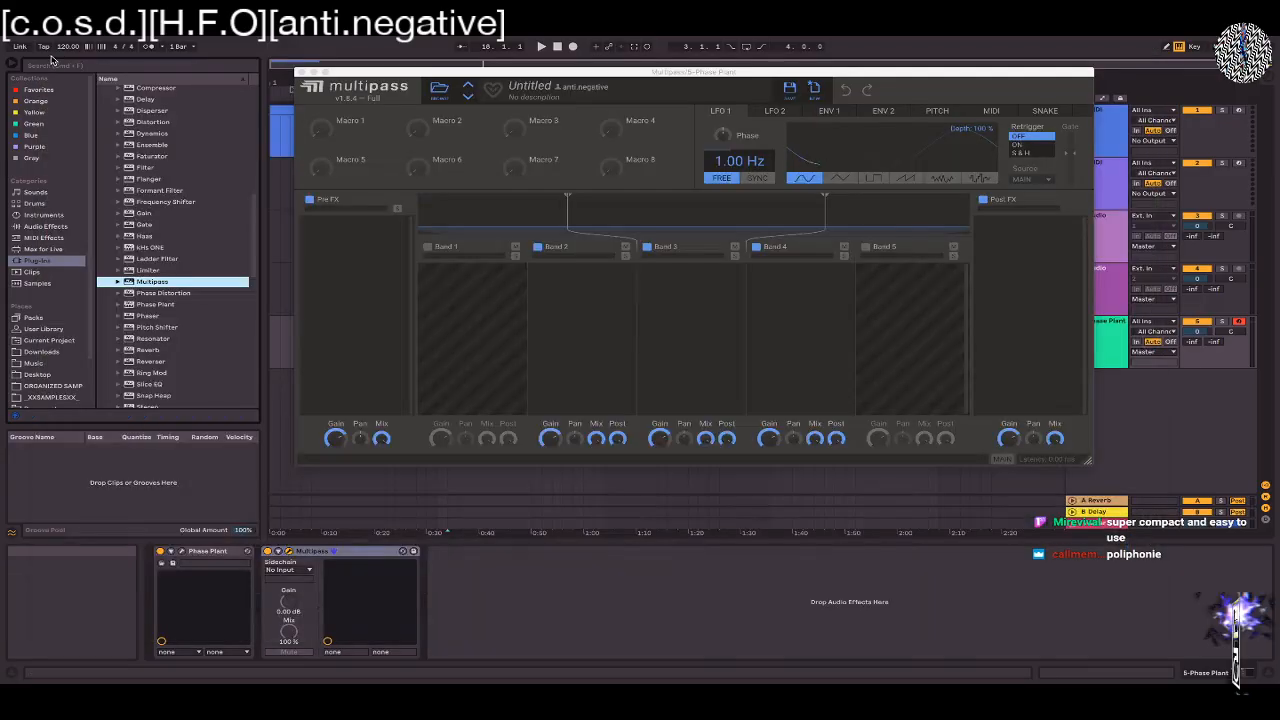
pyautogui.click(46, 55)
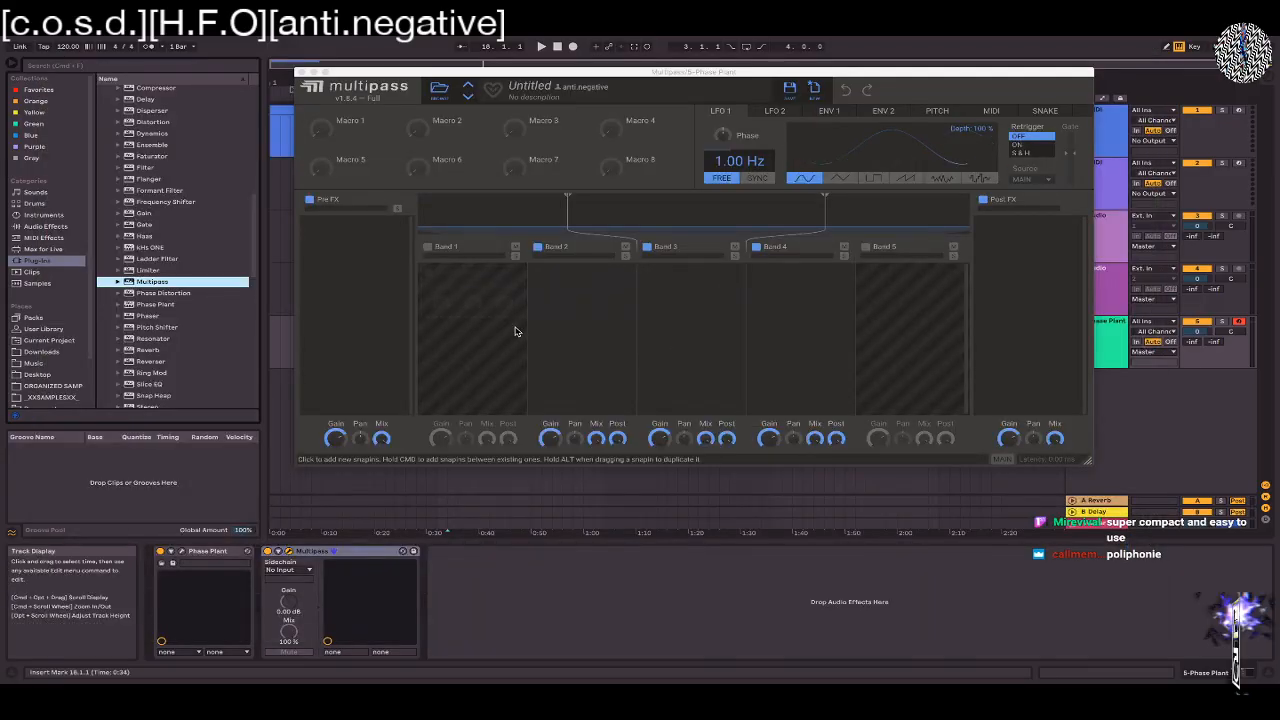
pyautogui.click(578, 300)
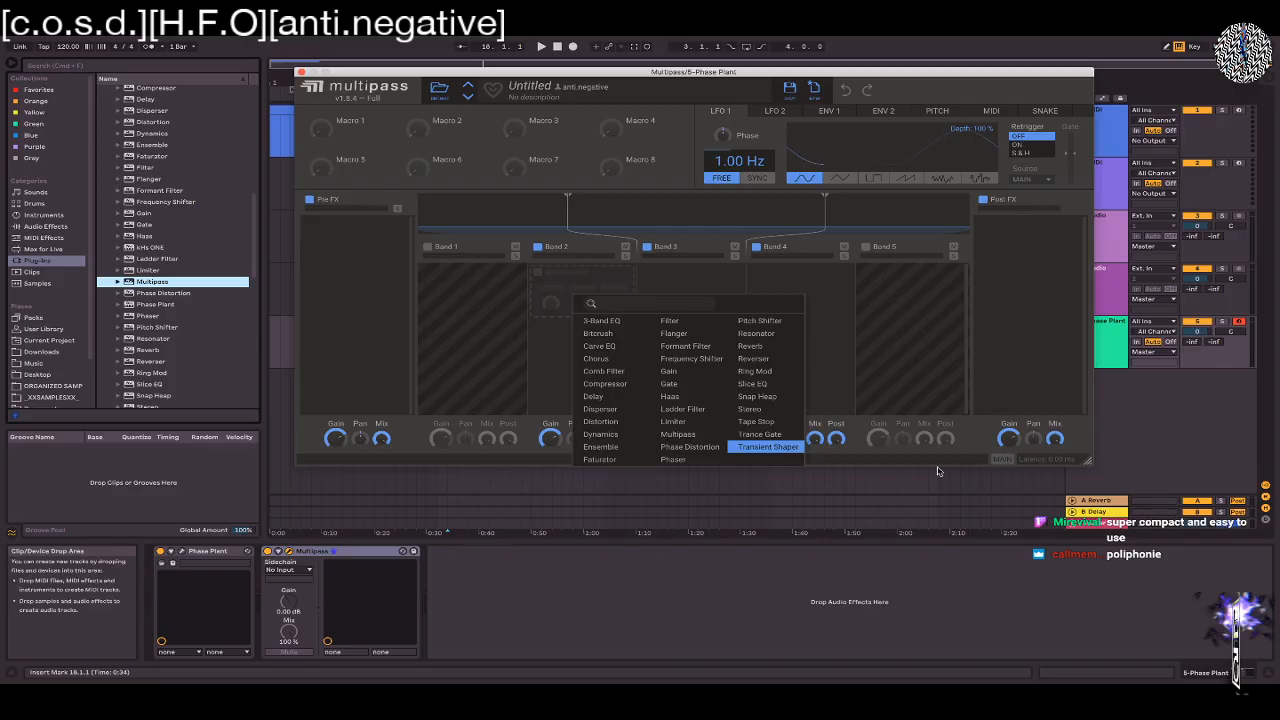
pyautogui.click(1004, 356)
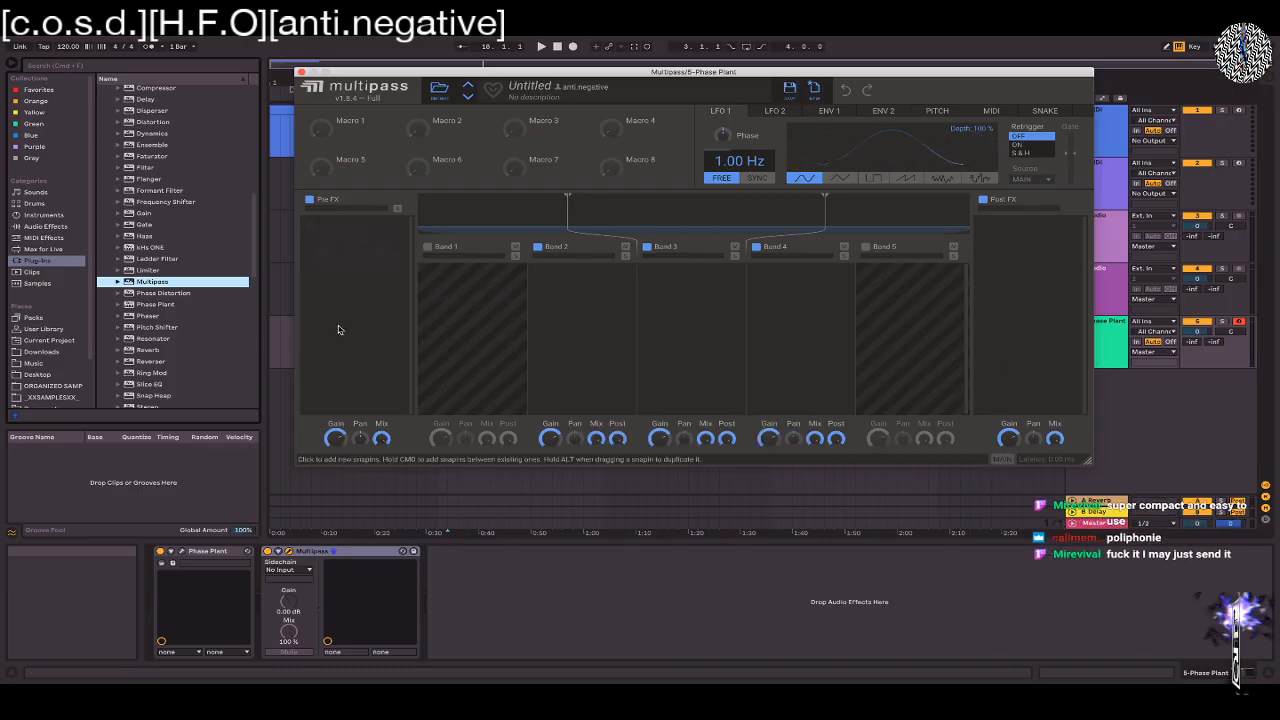
# Delete the Multipass device from the track and reopen the Phase Plant window
pyautogui.click(372, 551)
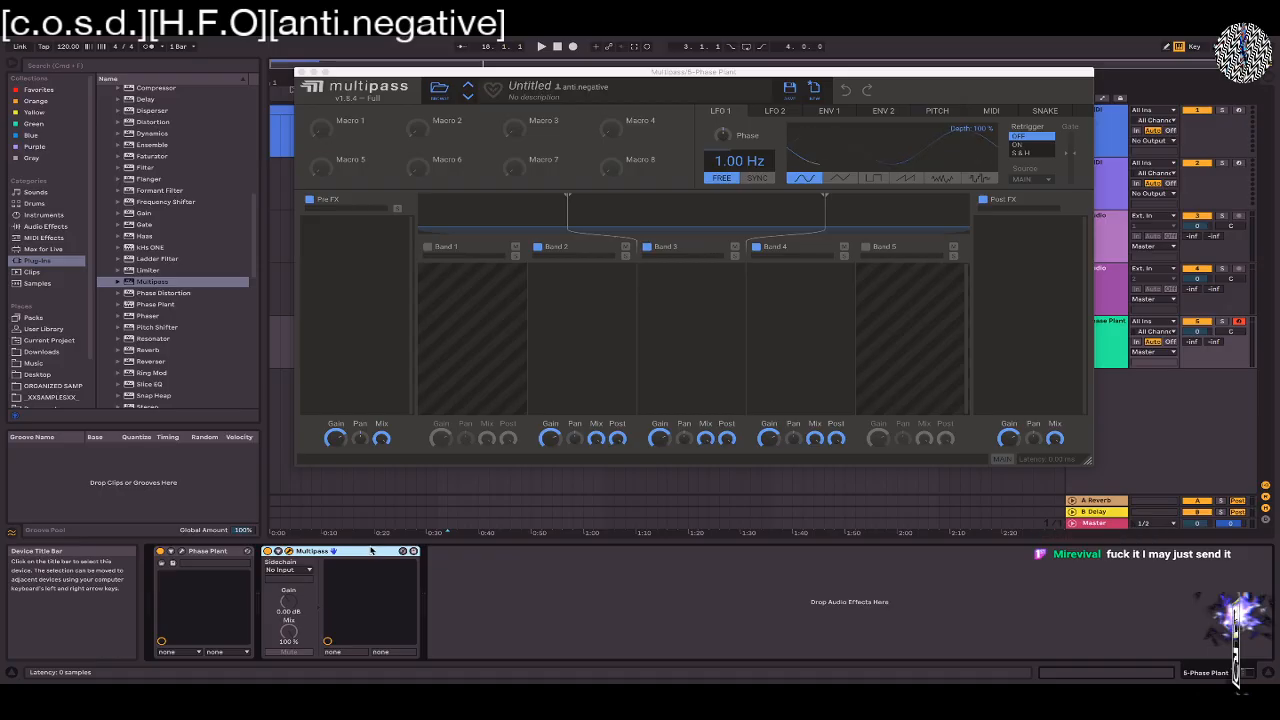
pyautogui.press('Delete')
pyautogui.click(181, 552)
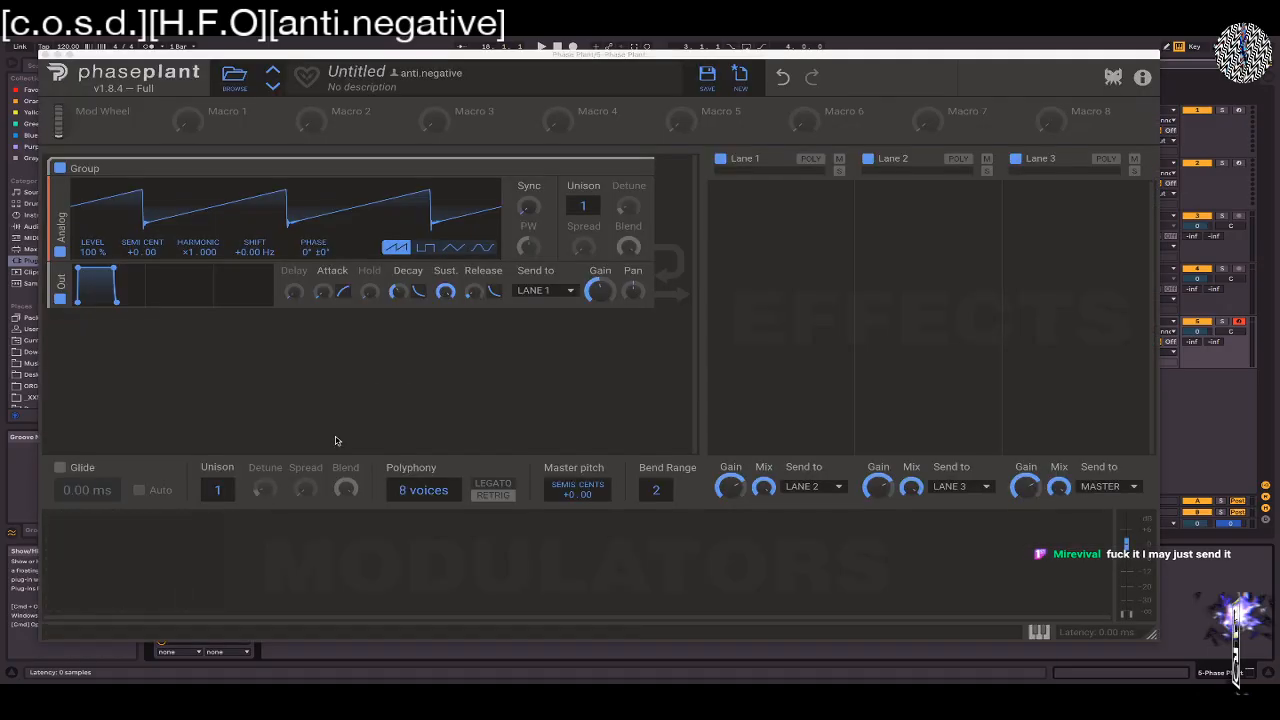
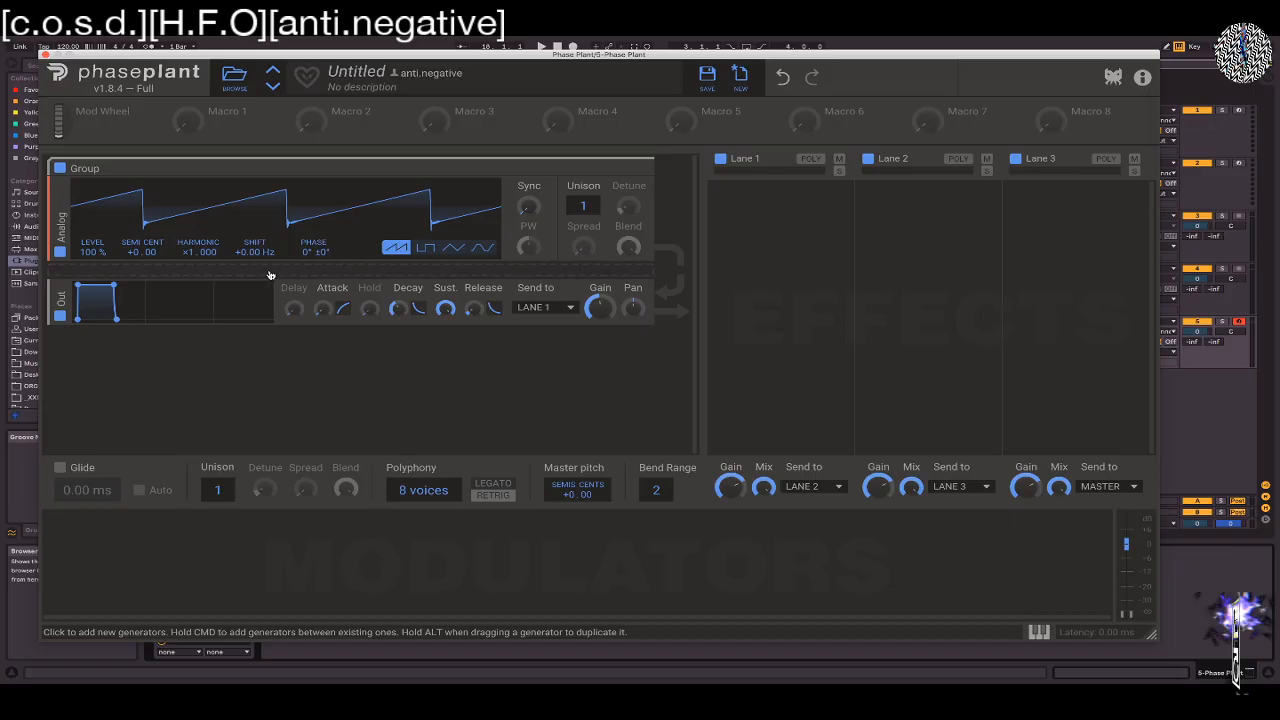
# Insert an Analog oscillator, a Noise generator and a Sampler directly below the group's first Analog oscillator
pyautogui.click(613, 271)
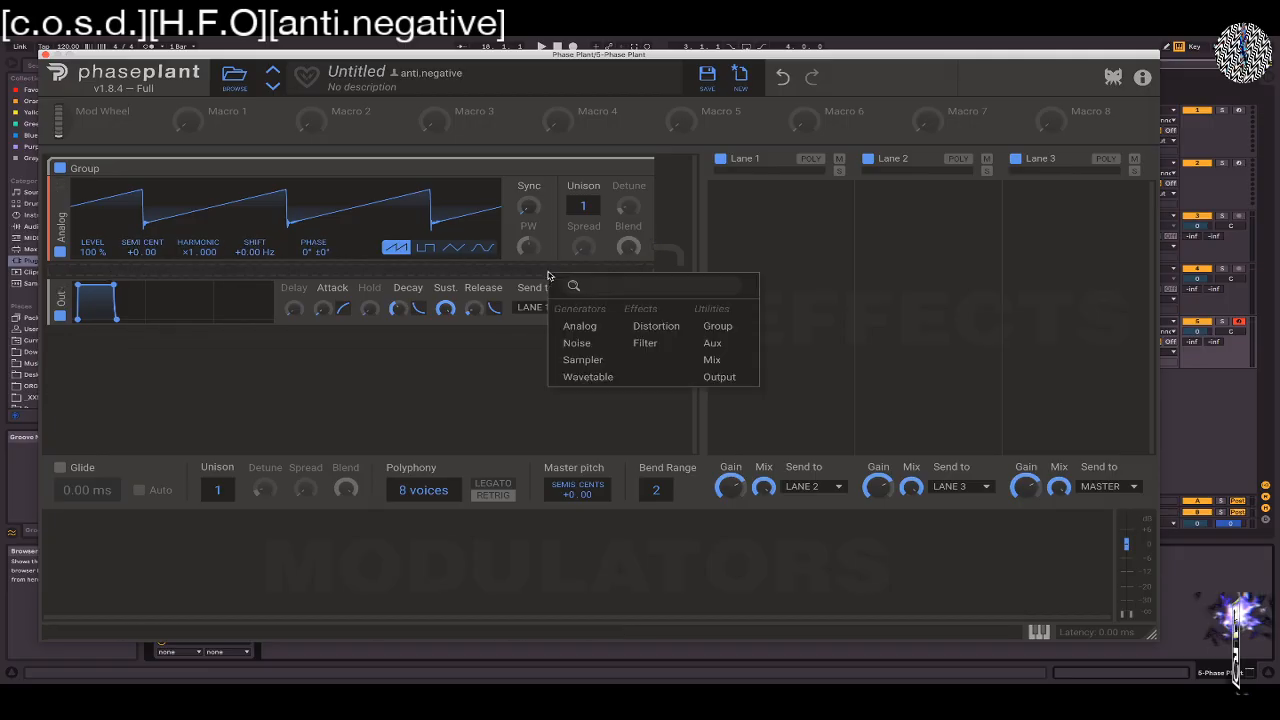
pyautogui.click(582, 327)
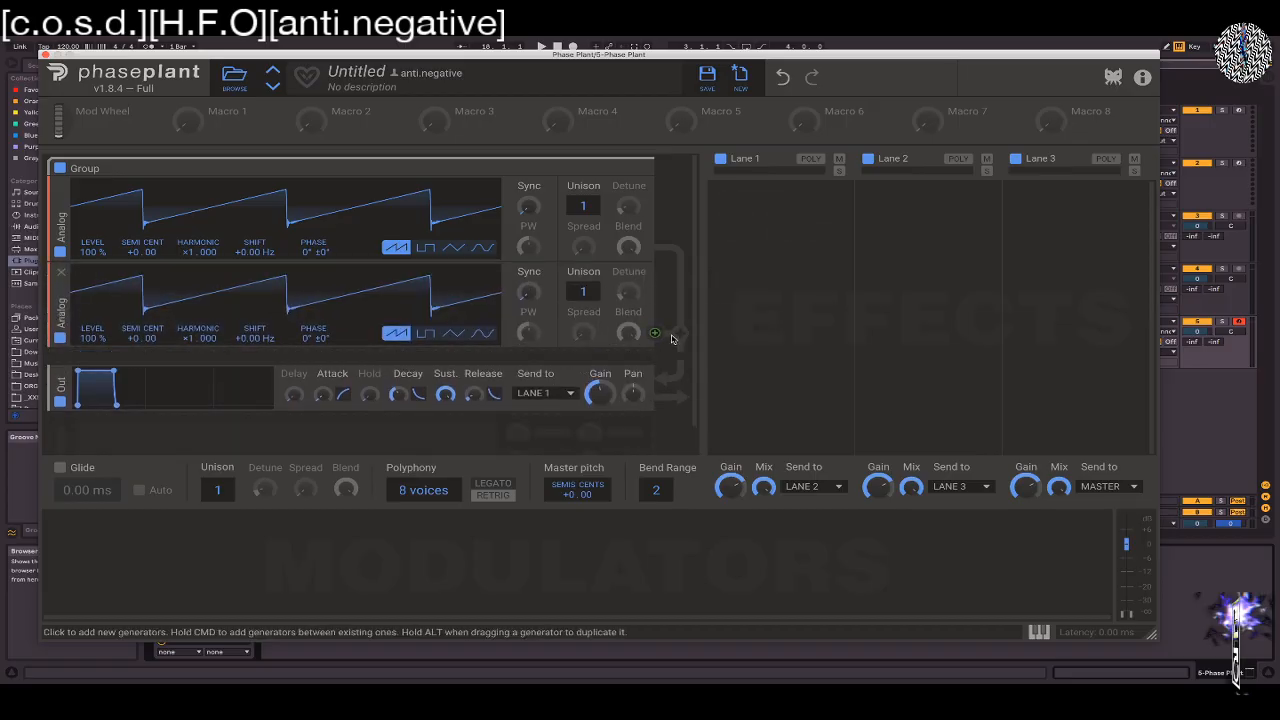
pyautogui.click(541, 270)
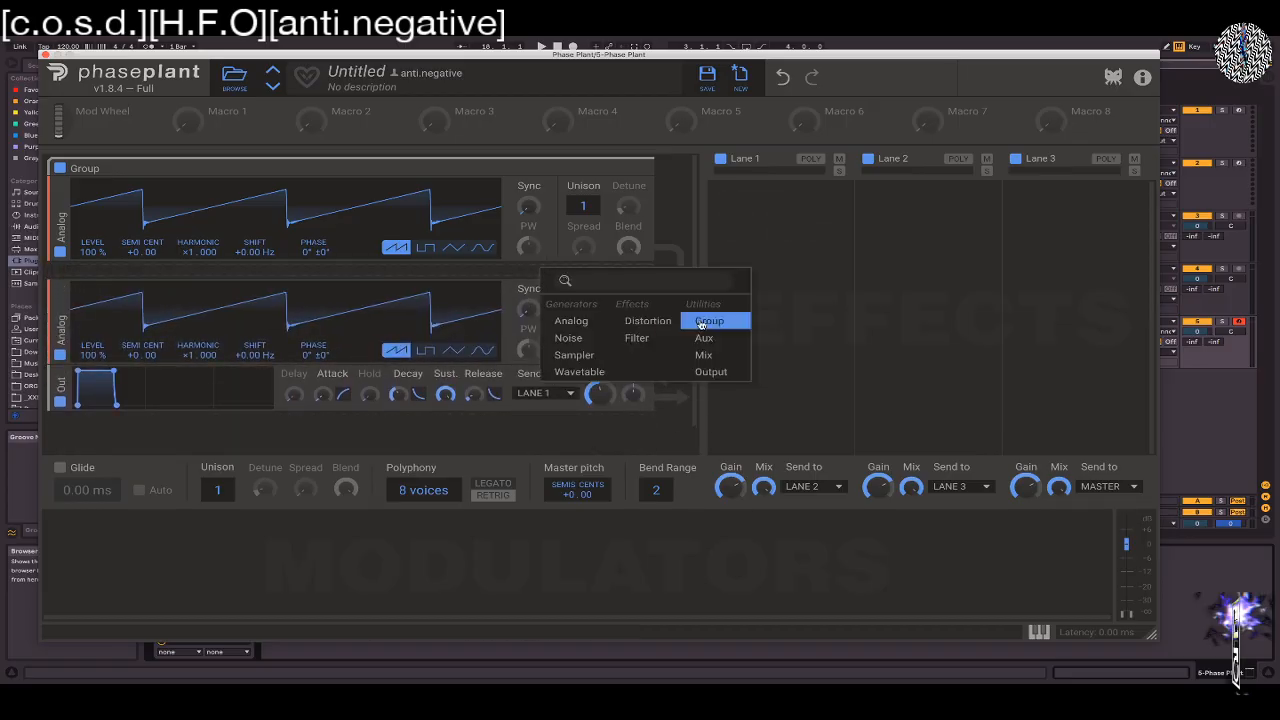
pyautogui.click(576, 344)
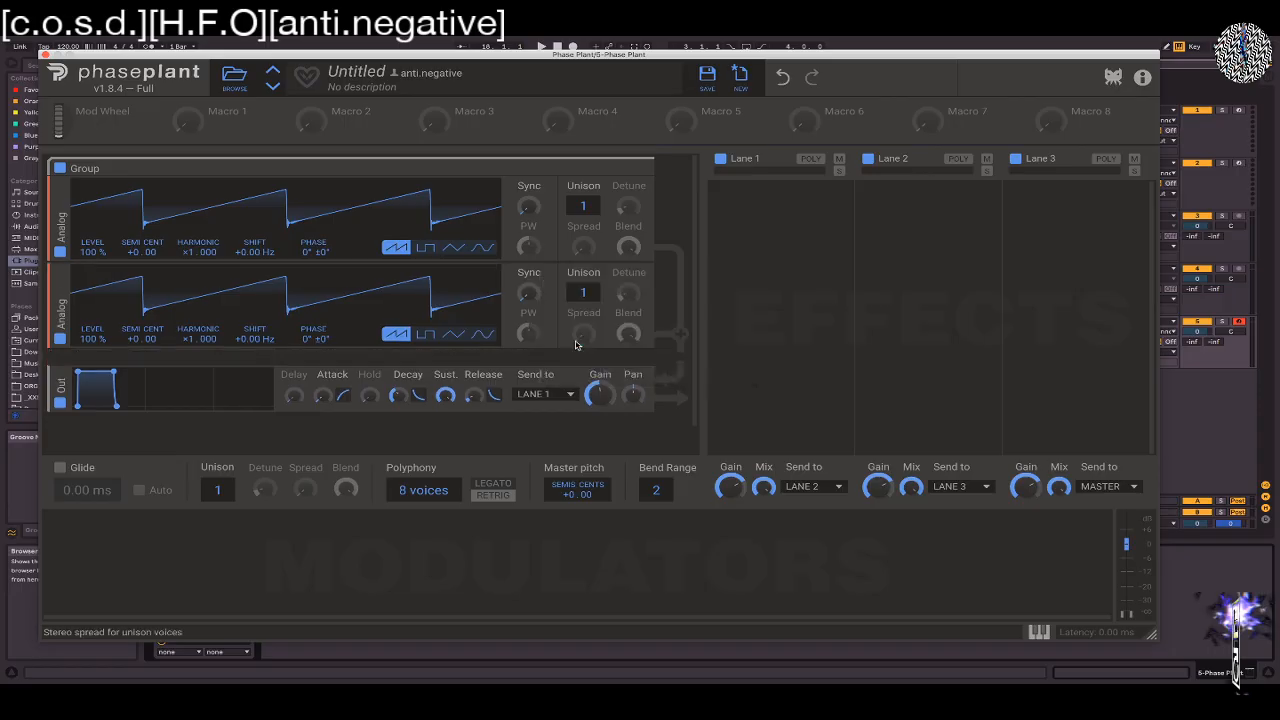
pyautogui.click(312, 272)
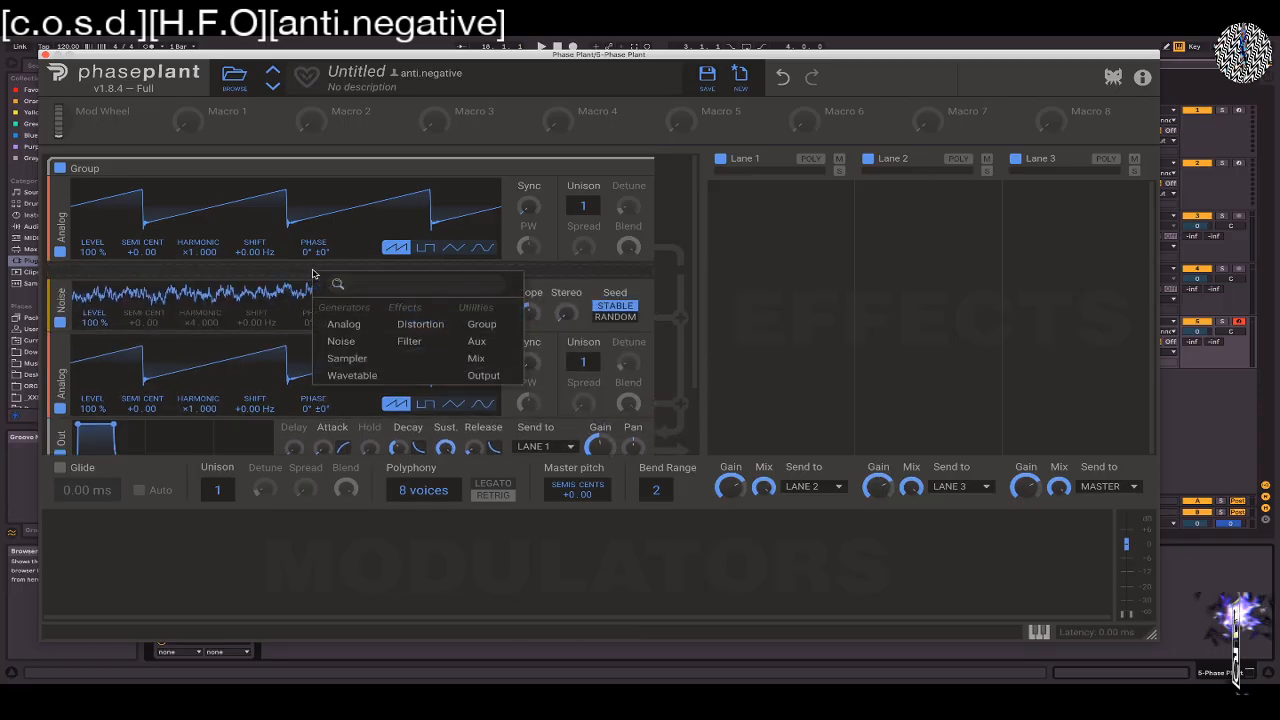
pyautogui.click(347, 358)
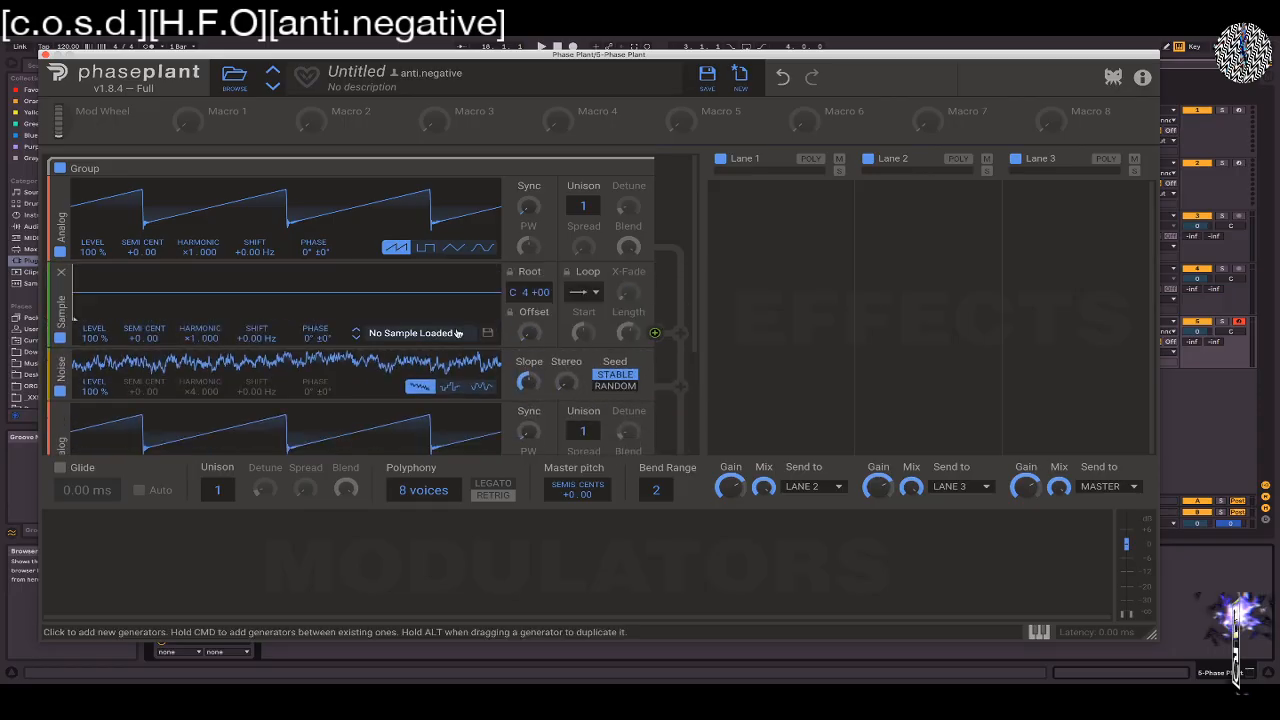
# Add an Aux module below the first Analog oscillator, show its available modulation targets, and remove the module
pyautogui.scroll(-3, 442, 360)
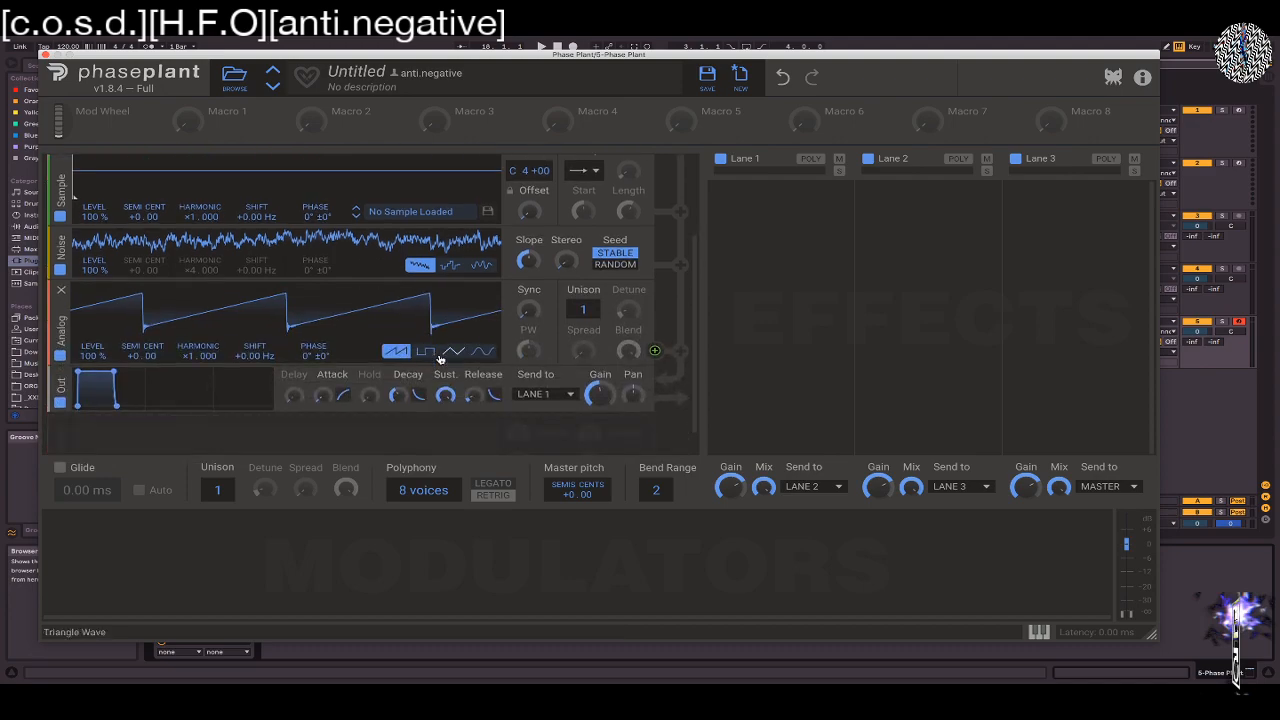
pyautogui.scroll(3, 440, 358)
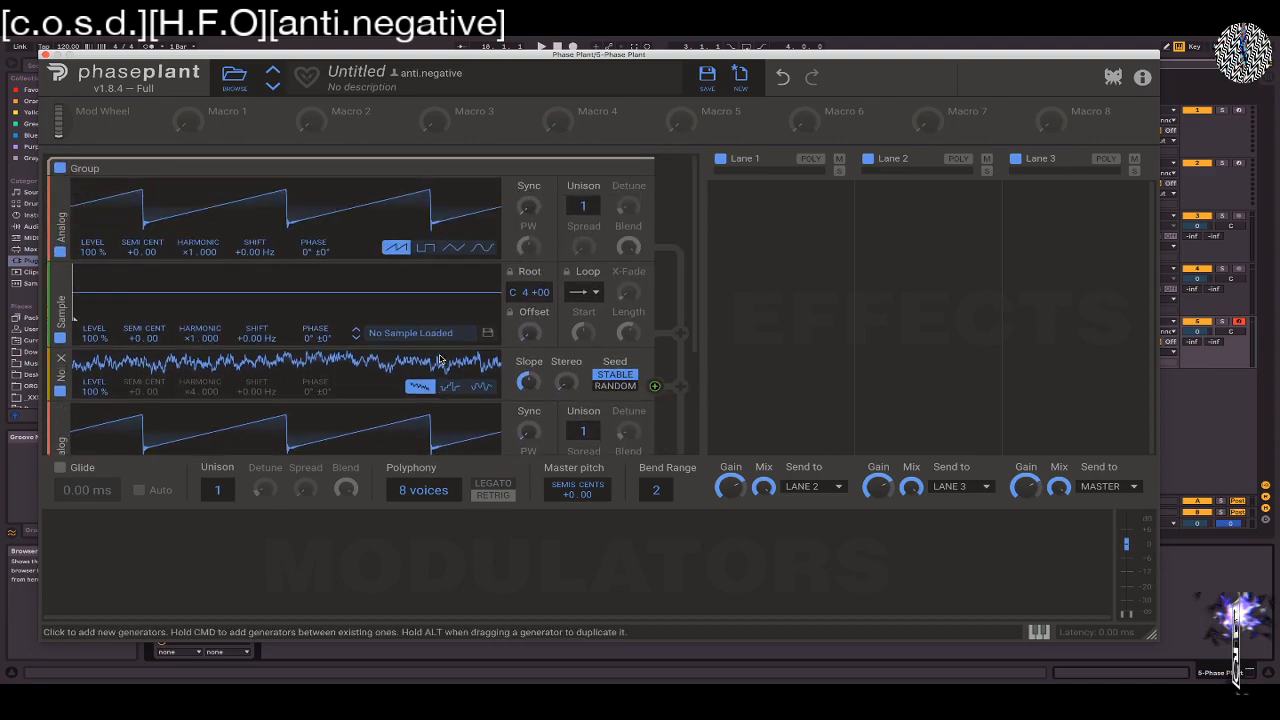
pyautogui.scroll(-2, 440, 358)
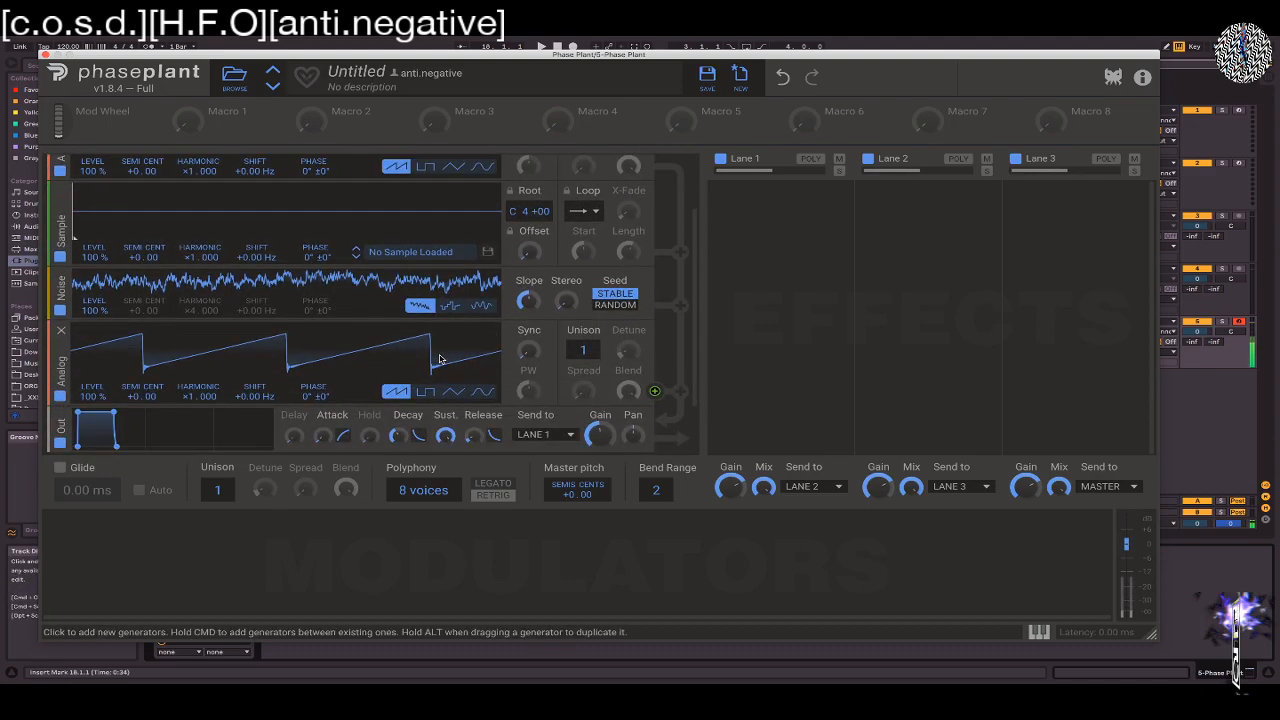
pyautogui.press('super')
pyautogui.scroll(-2, 334, 245)
pyautogui.scroll(5, 300, 245)
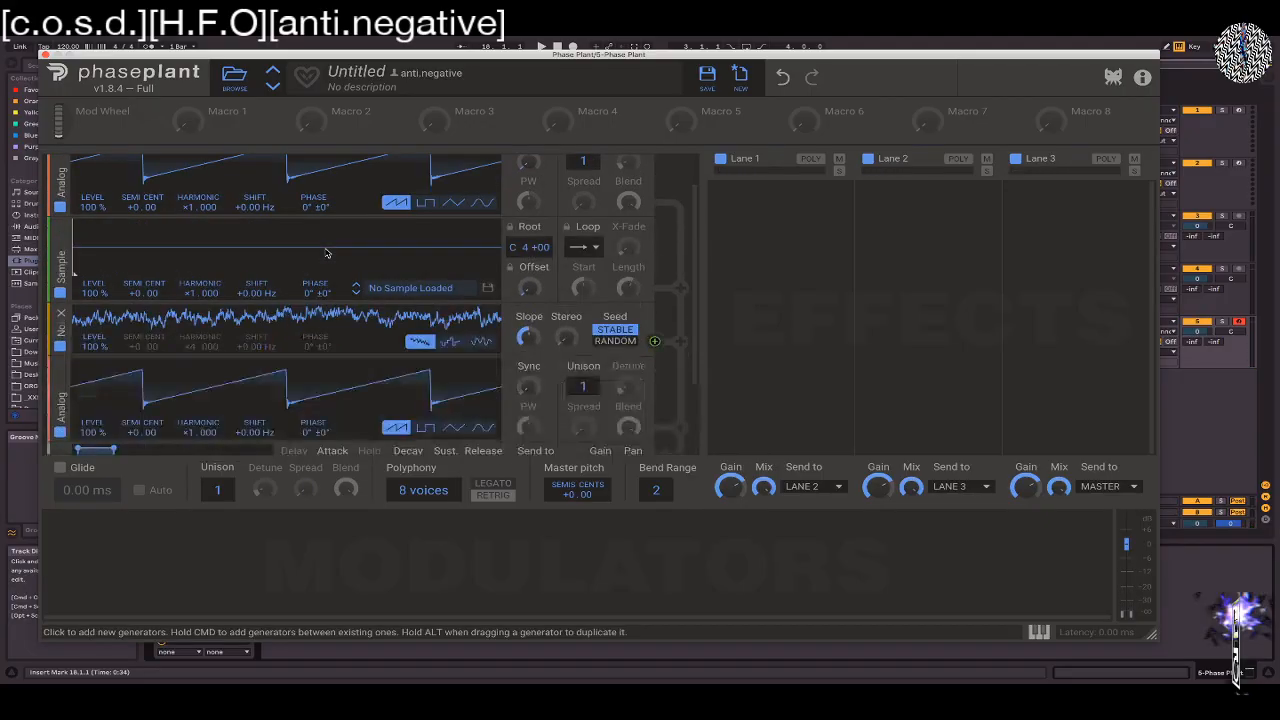
pyautogui.click(286, 277)
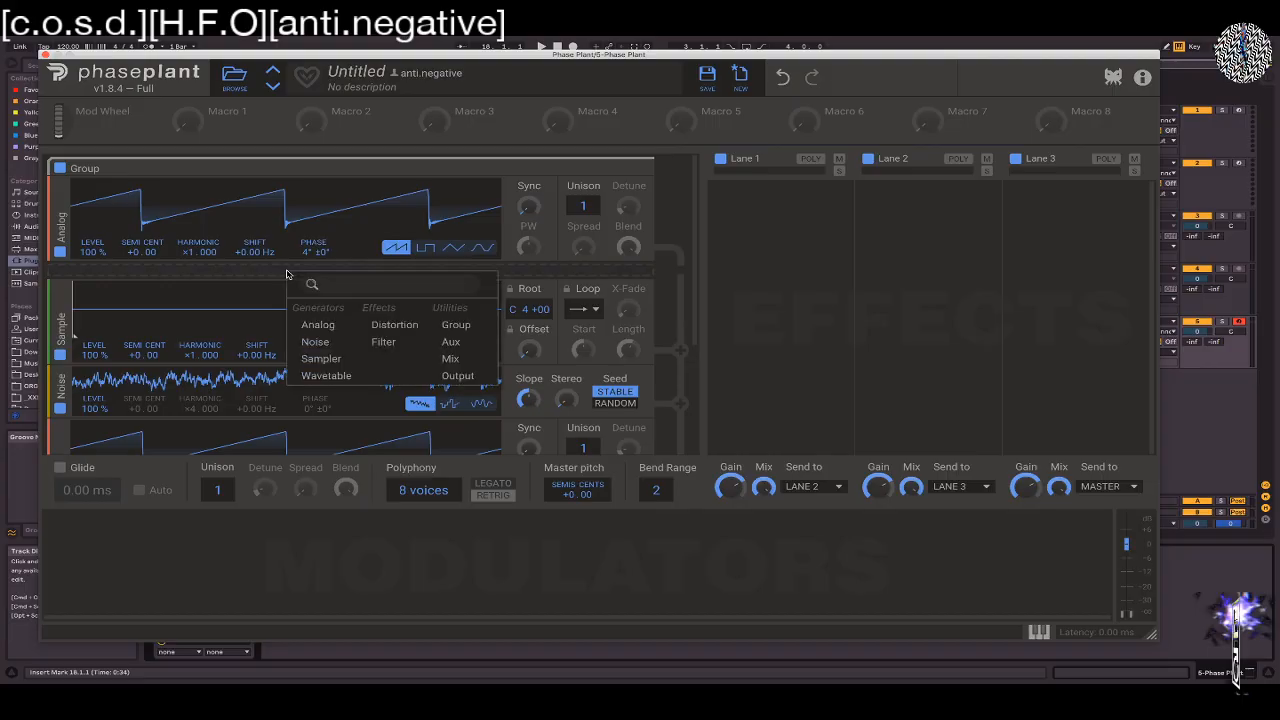
pyautogui.click(451, 343)
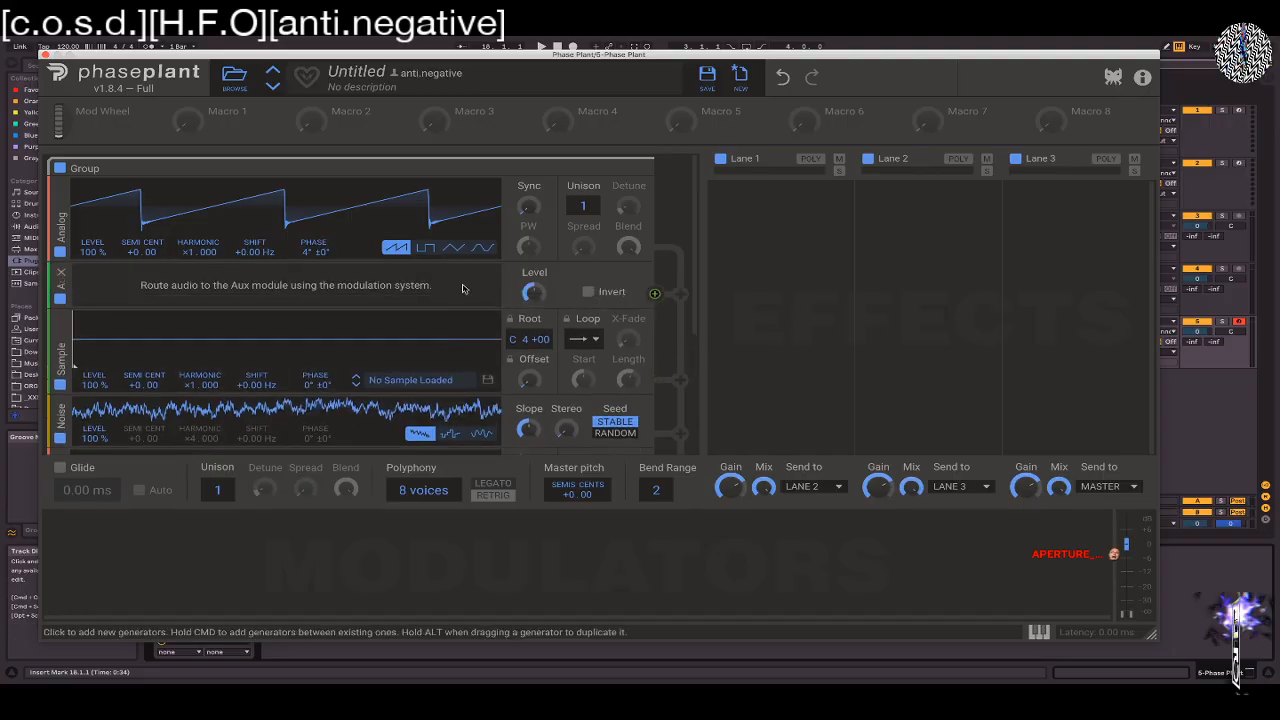
pyautogui.click(655, 295)
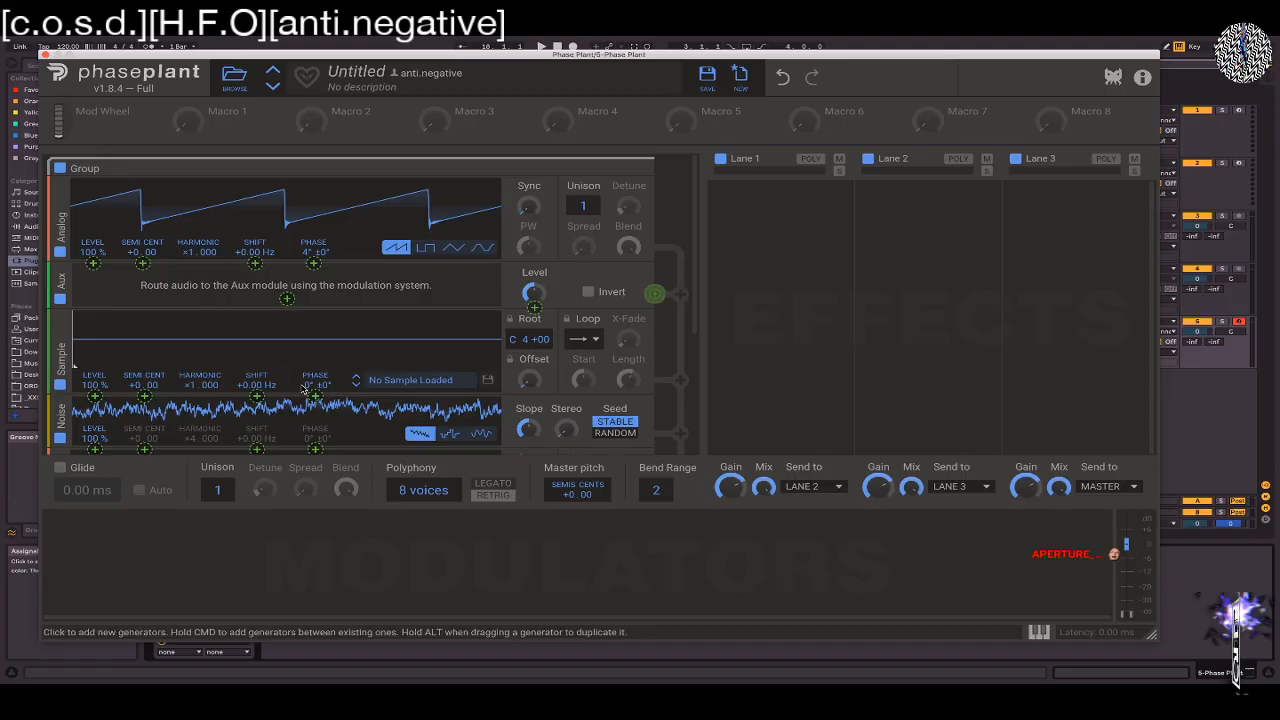
pyautogui.click(486, 288)
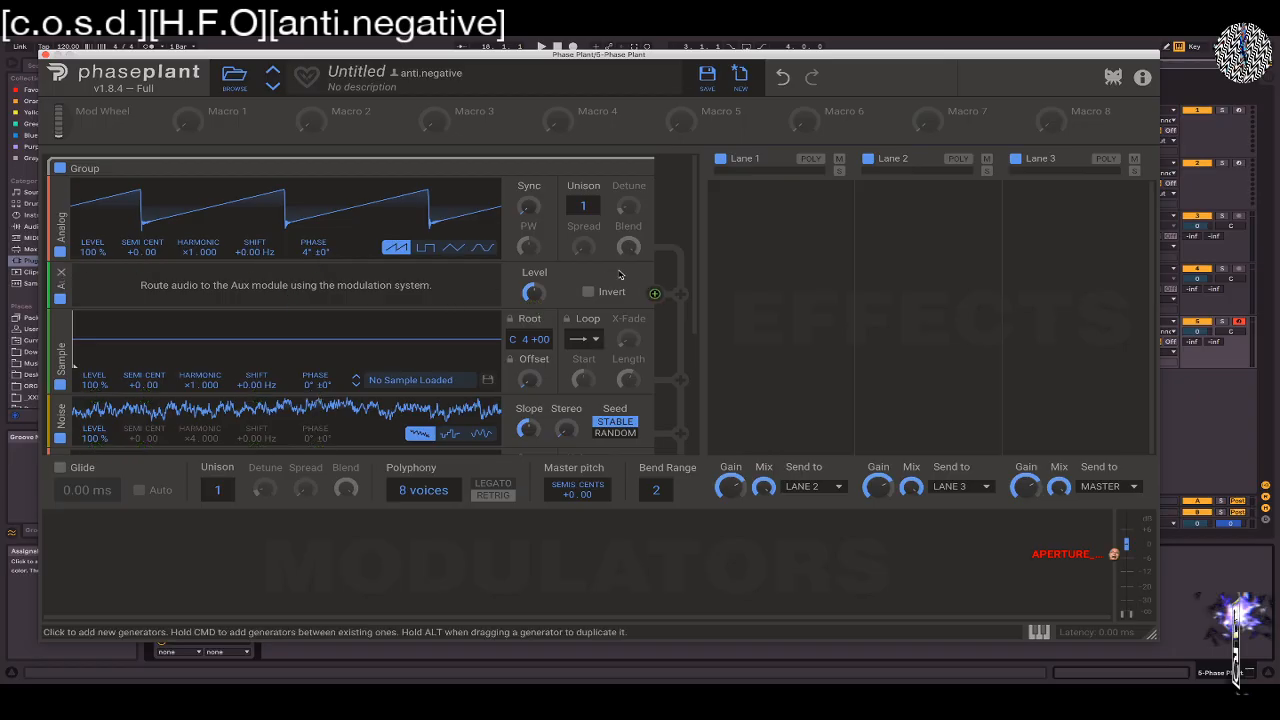
pyautogui.click(61, 272)
# Insert a Mix module directly below the first Analog oscillator and raise its level
pyautogui.click(87, 277)
pyautogui.click(247, 358)
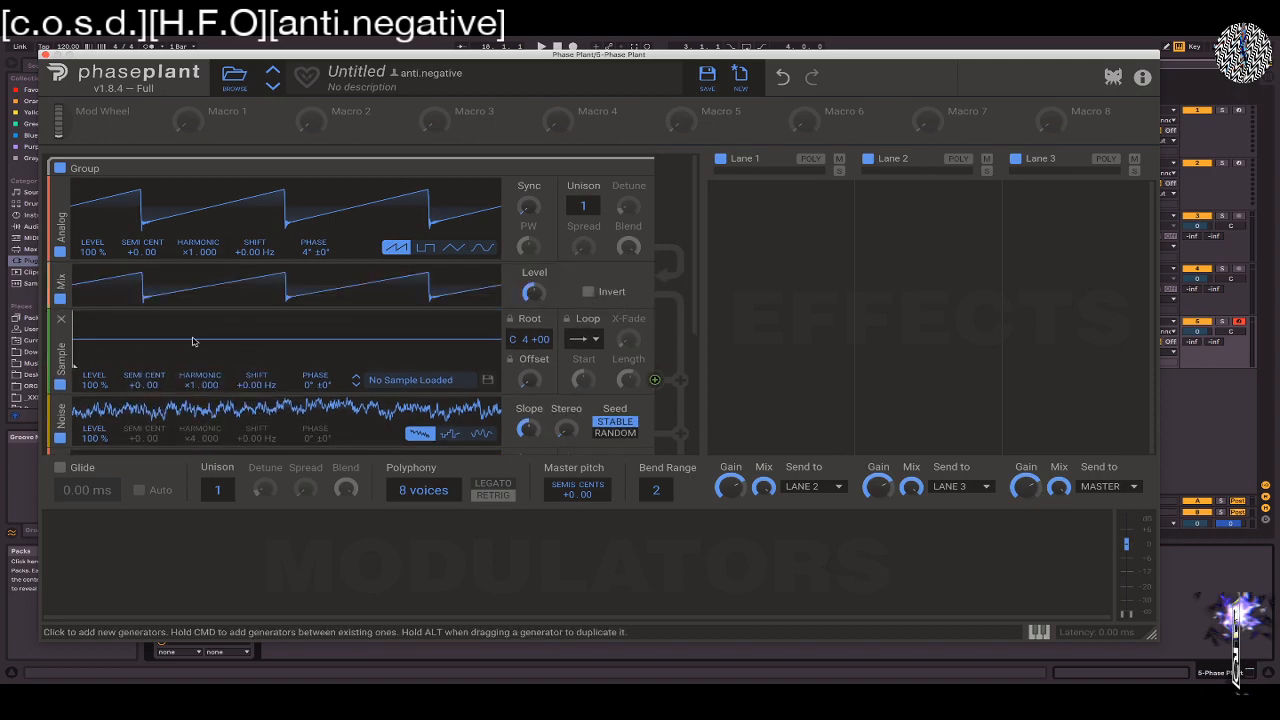
pyautogui.moveTo(531, 292)
pyautogui.mouseDown()
pyautogui.moveTo(531, 306)
pyautogui.moveTo(531, 278)
pyautogui.mouseUp()
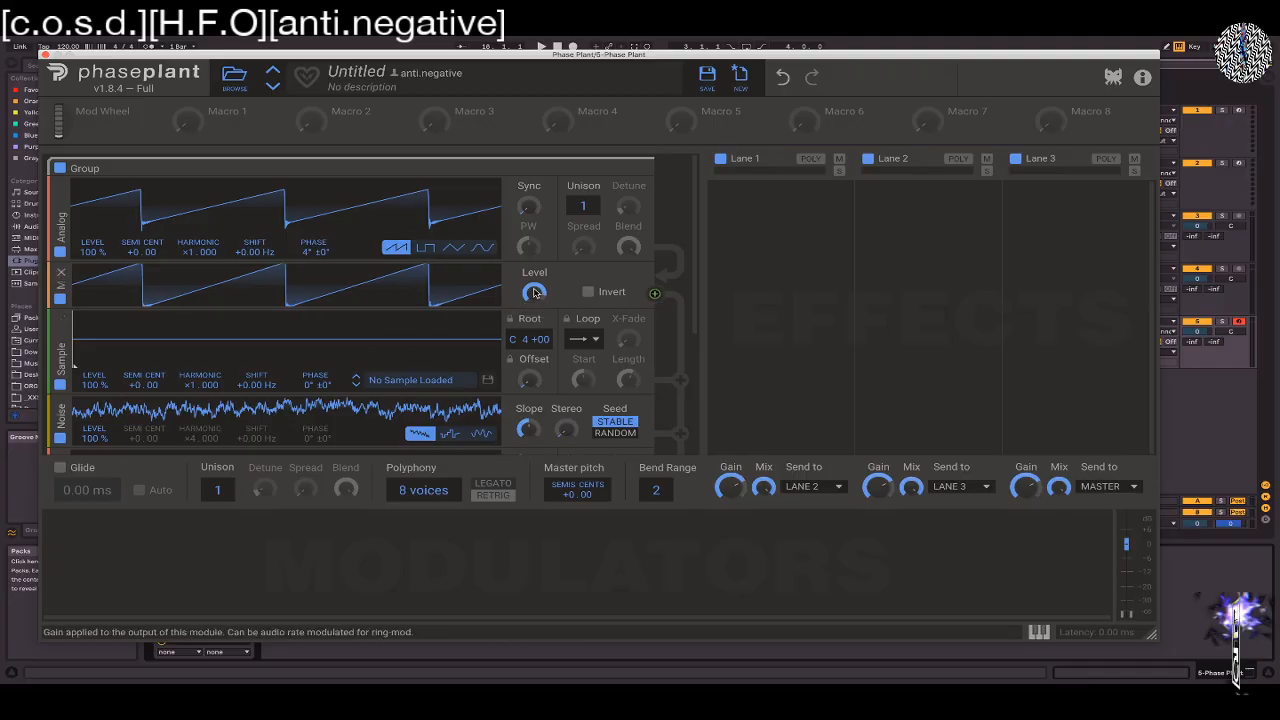
# Add a second Mix module below the first one and move it between the Sampler and the Noise generator
pyautogui.scroll(-2, 534, 292)
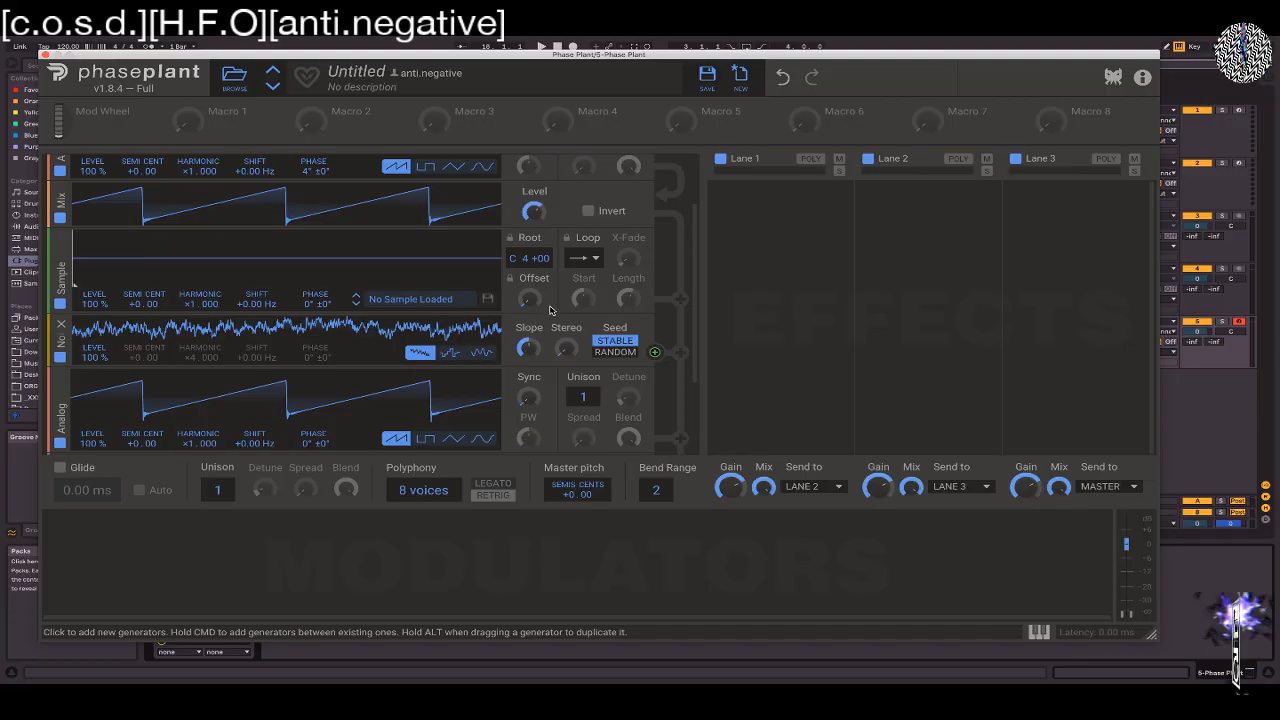
pyautogui.scroll(2, 535, 253)
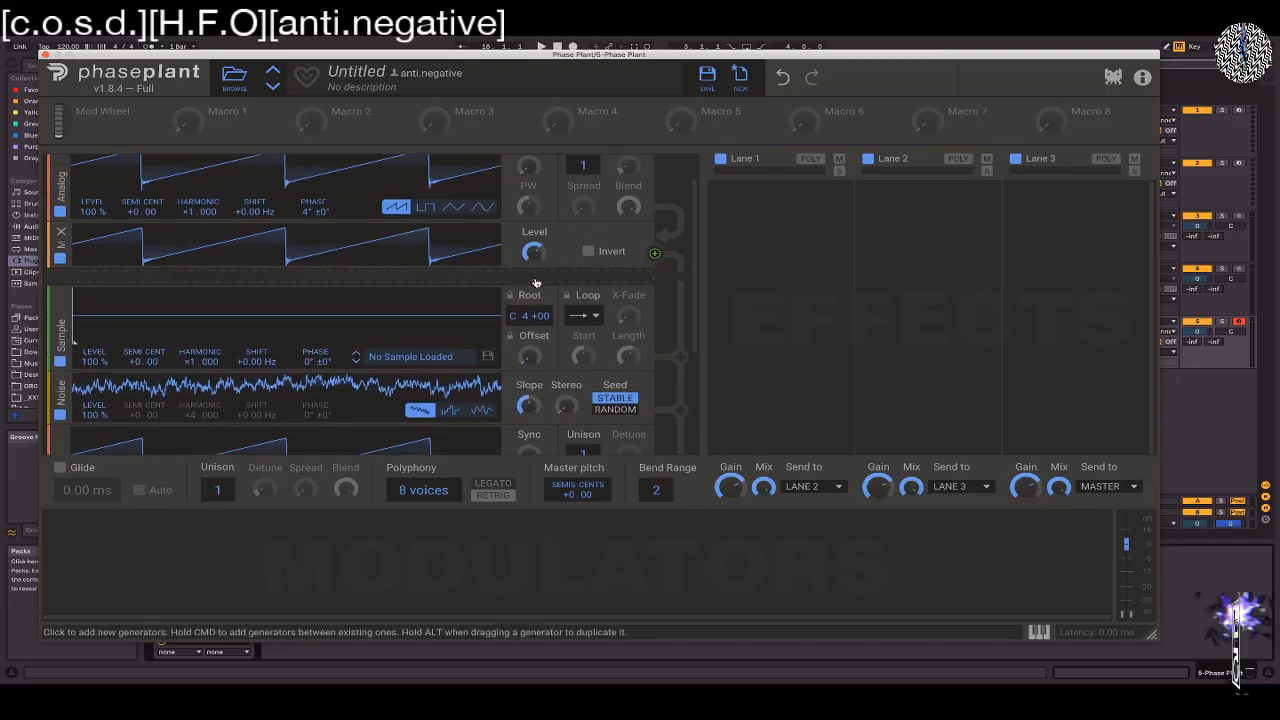
pyautogui.click(505, 278)
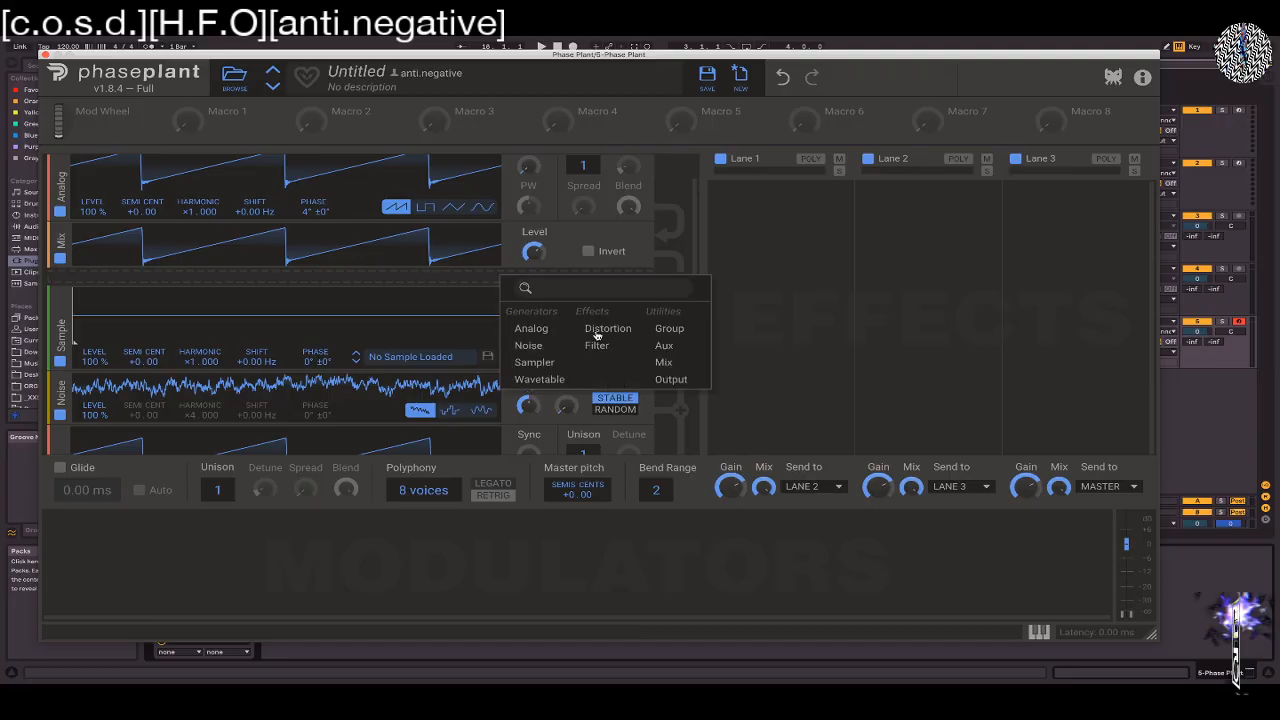
pyautogui.click(663, 362)
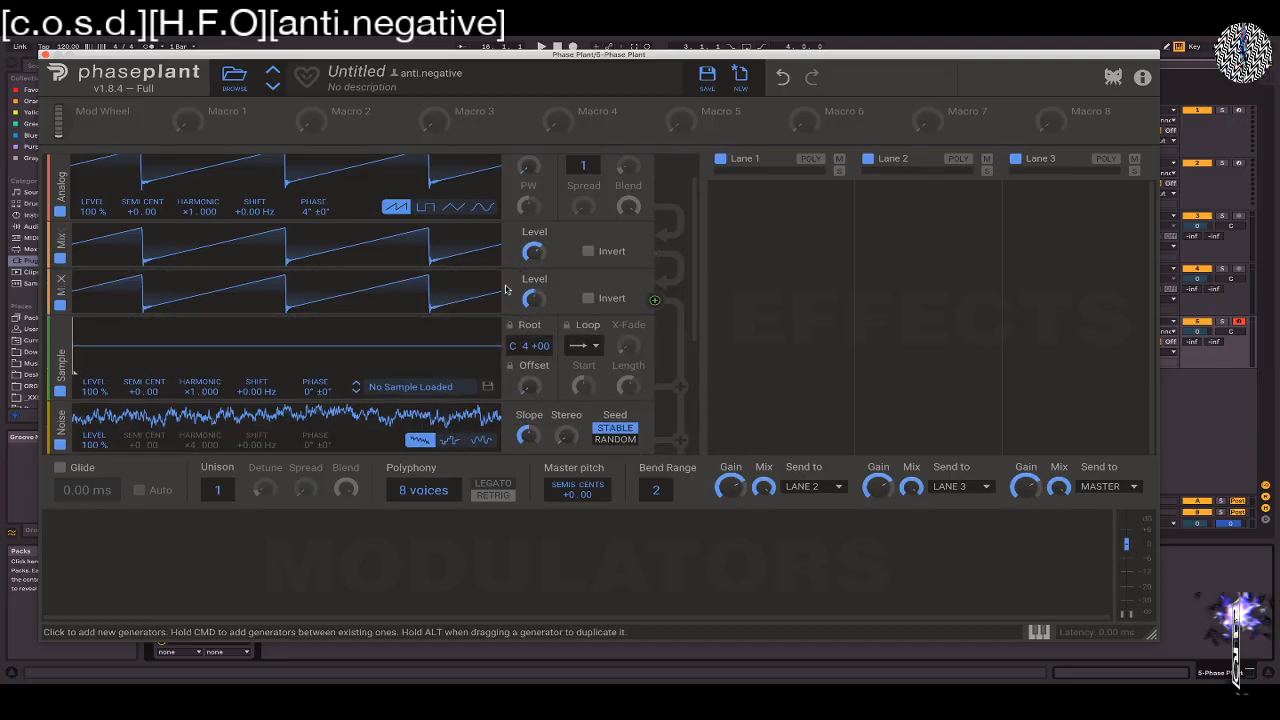
pyautogui.moveTo(59, 290); pyautogui.dragTo(47, 396)
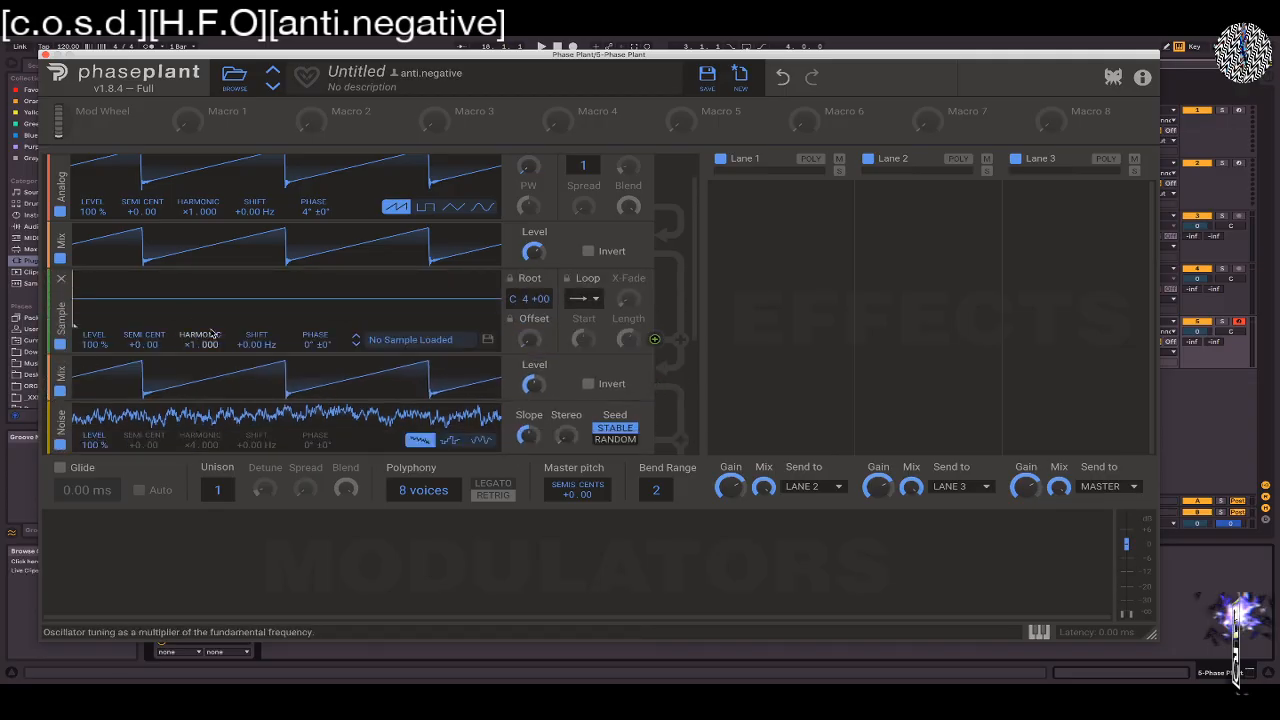
# Load the factory sample 101 Blend from the Symplesound Analog folder into the Sampler
pyautogui.scroll(-2, 300, 300)
pyautogui.scroll(3, 697, 243)
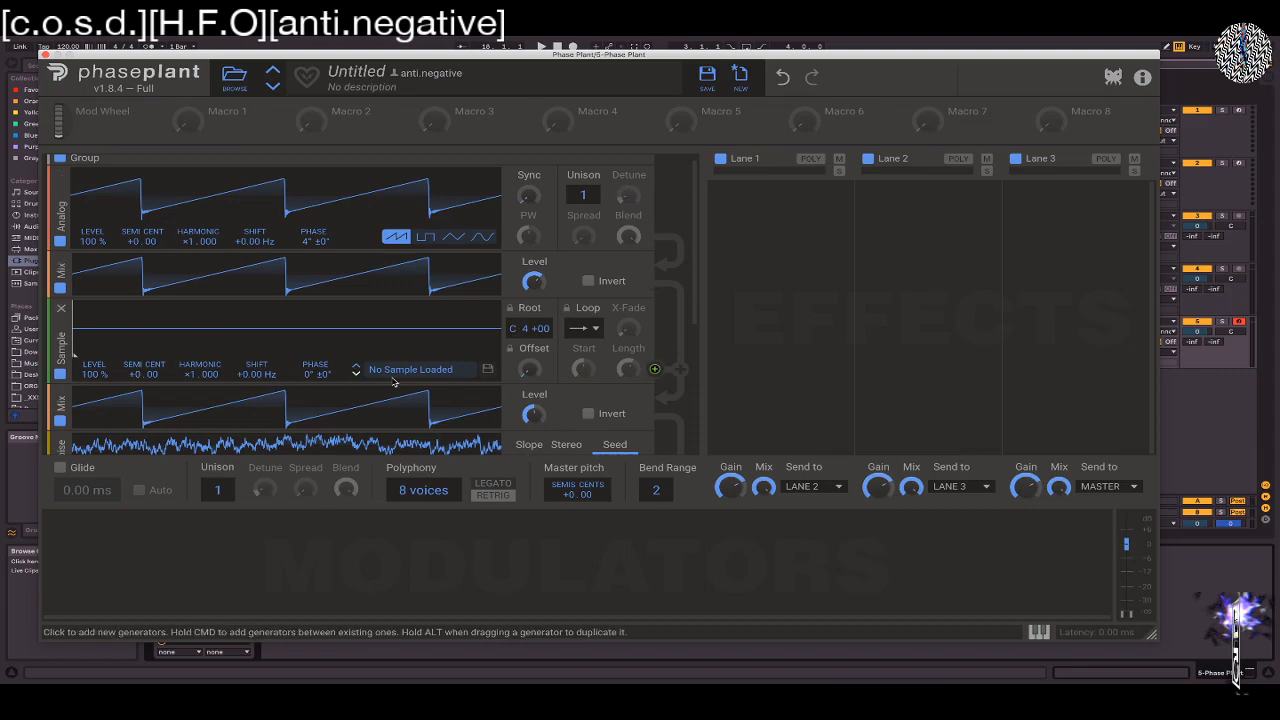
pyautogui.click(425, 369)
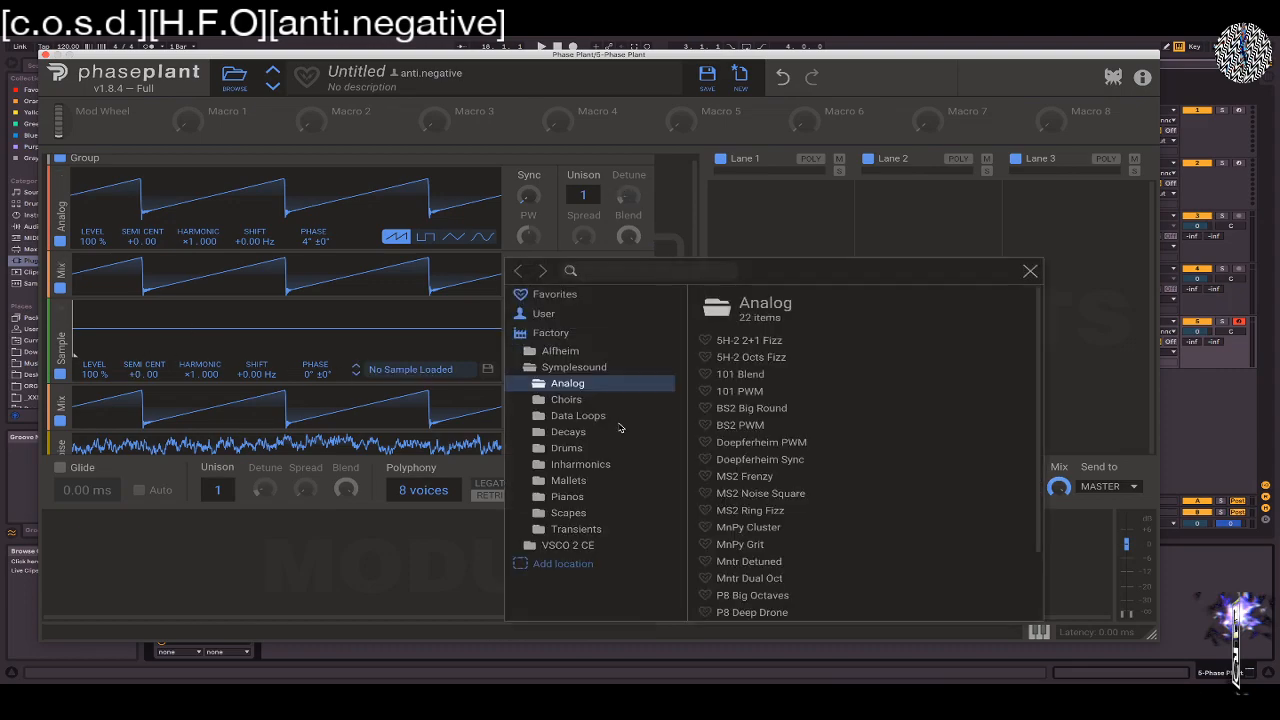
pyautogui.doubleClick(758, 378)
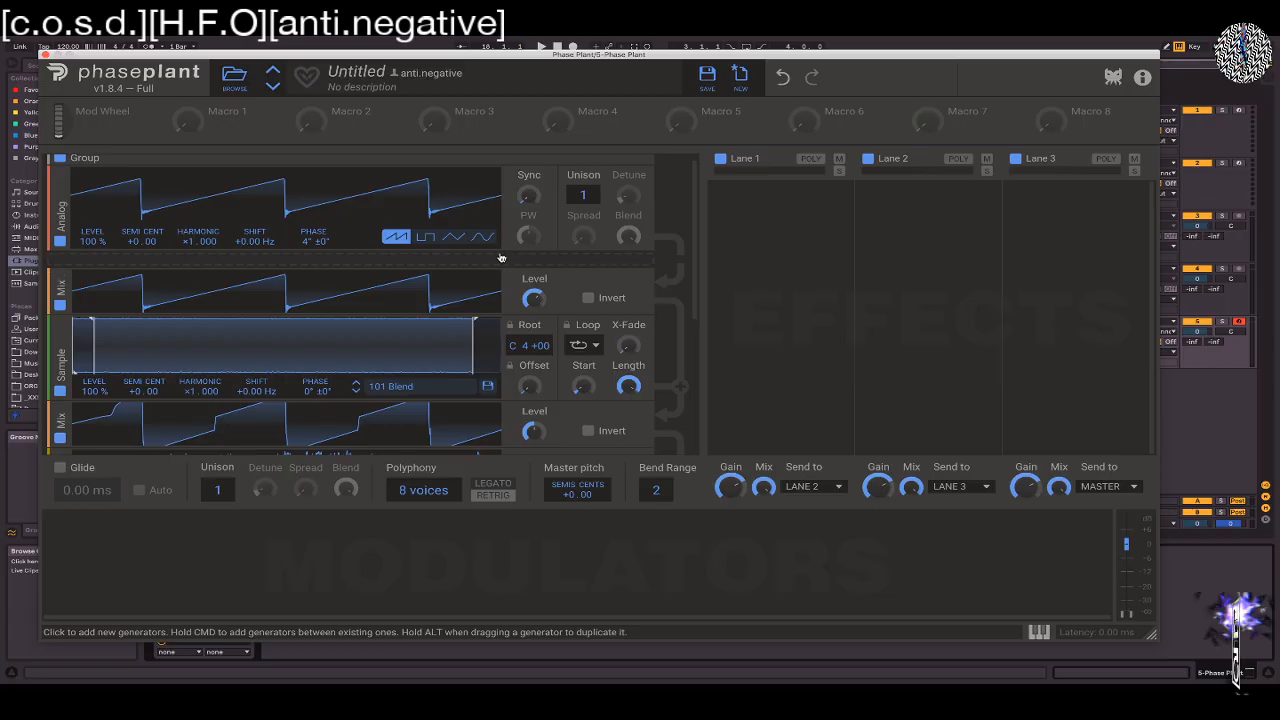
# Insert a Filter between the first Analog oscillator and its Mix module, and adjust the filter's cutoff
pyautogui.click(499, 258)
pyautogui.click(585, 331)
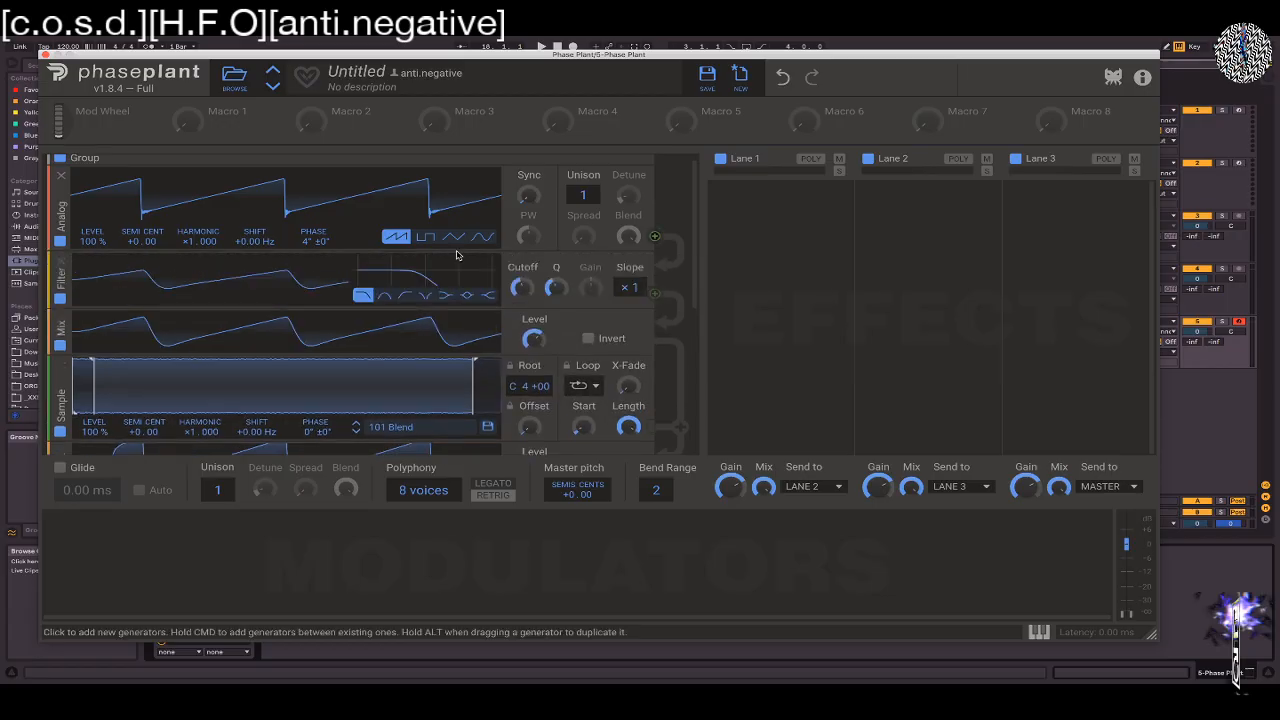
pyautogui.moveTo(521, 287)
pyautogui.mouseDown()
pyautogui.moveTo(521, 229)
pyautogui.moveTo(521, 262)
pyautogui.mouseUp()
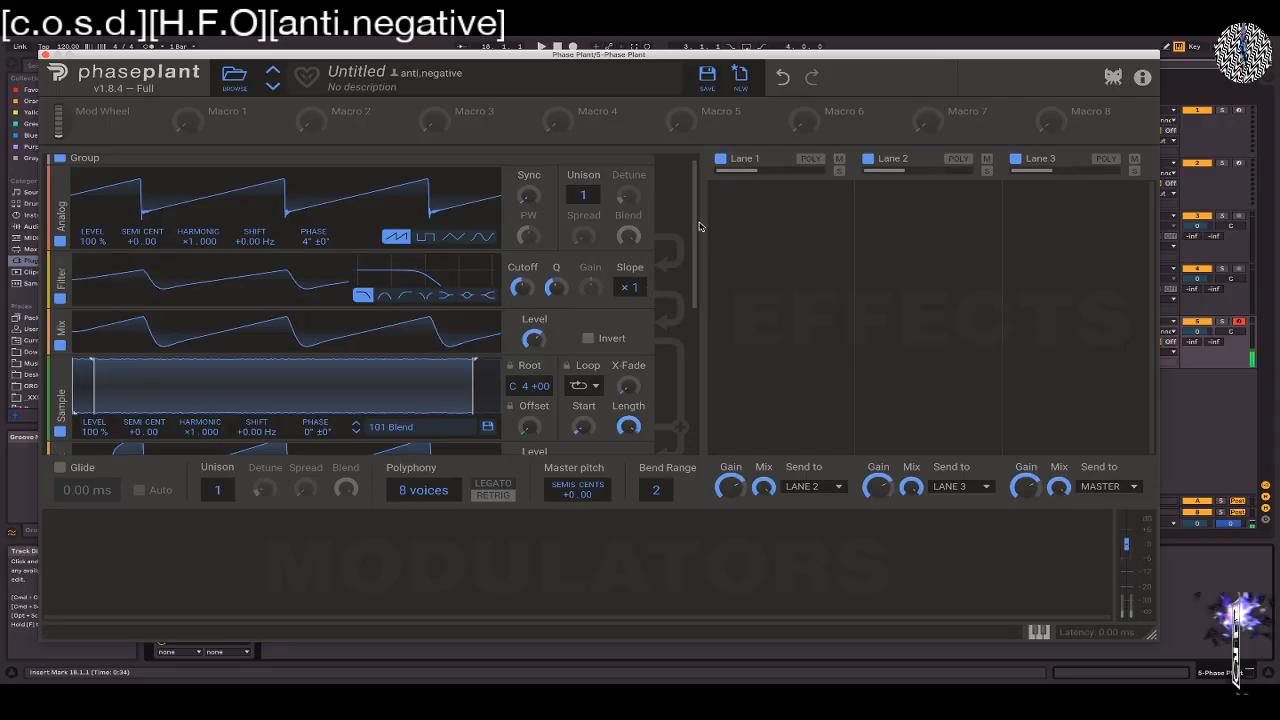
# Insert a second Filter between the Noise generator and the last Analog oscillator, and lower its cutoff
pyautogui.moveTo(695, 229); pyautogui.dragTo(700, 329)
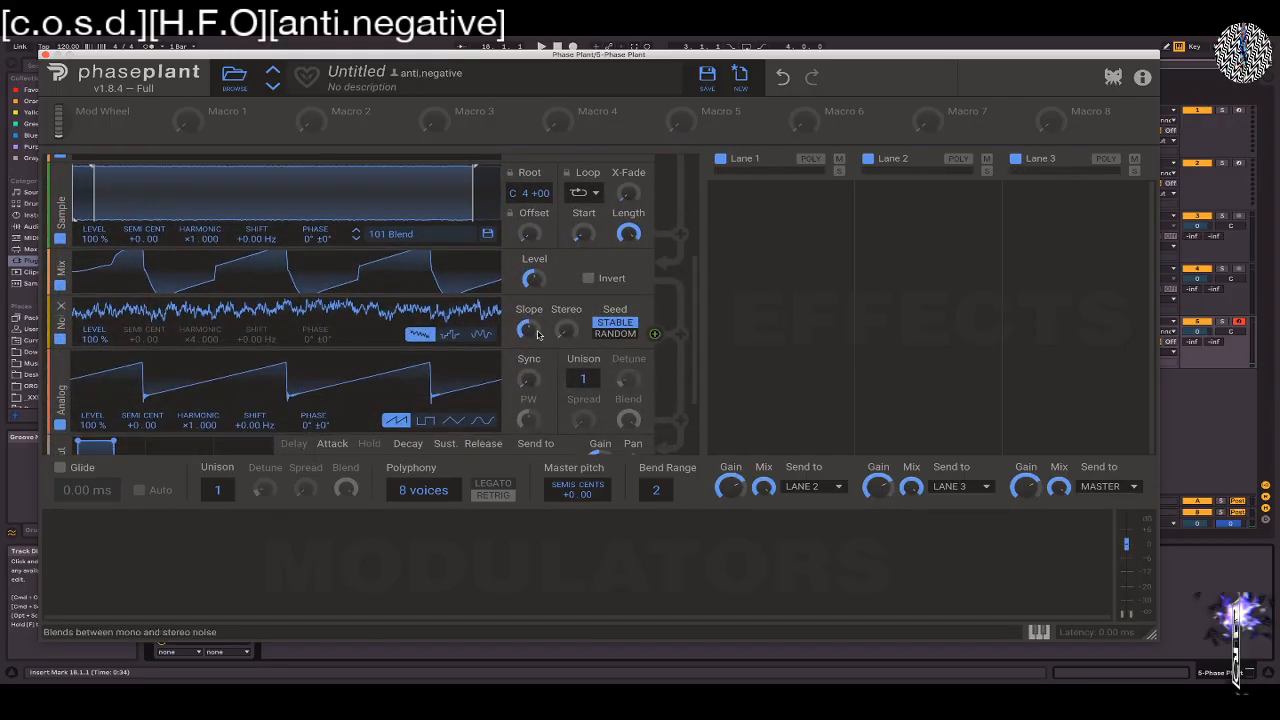
pyautogui.click(100, 355)
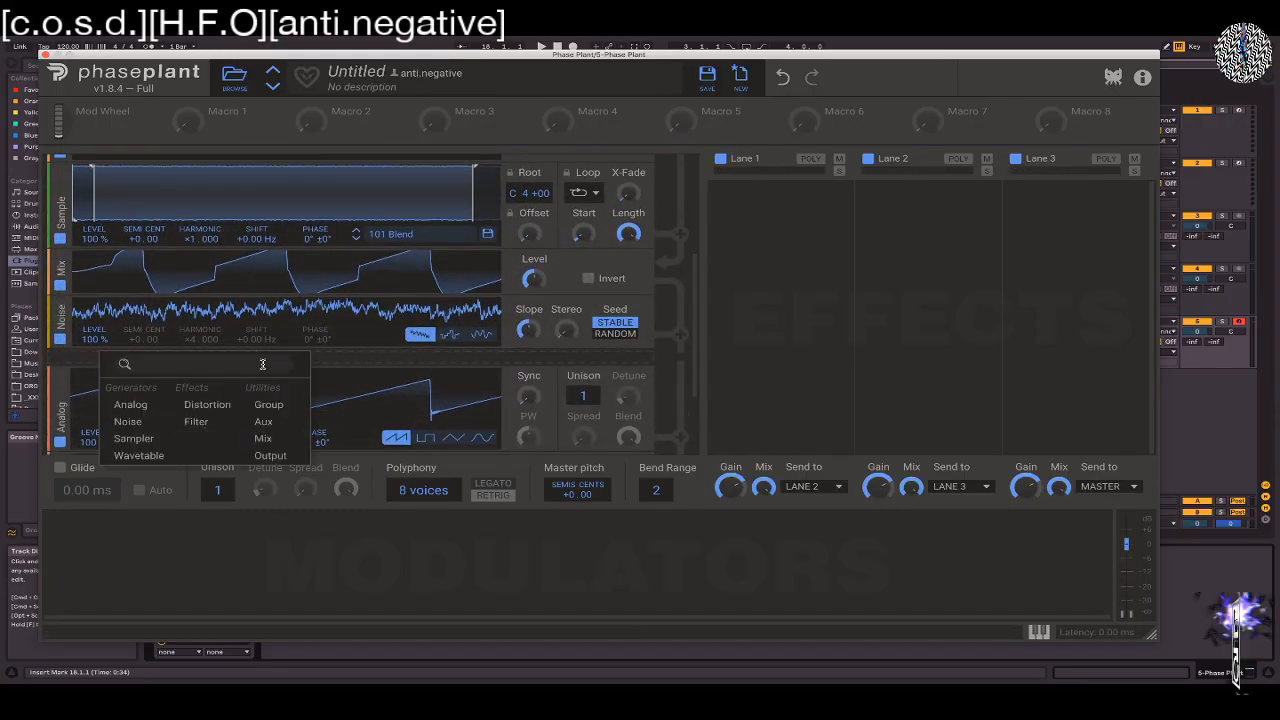
pyautogui.click(205, 418)
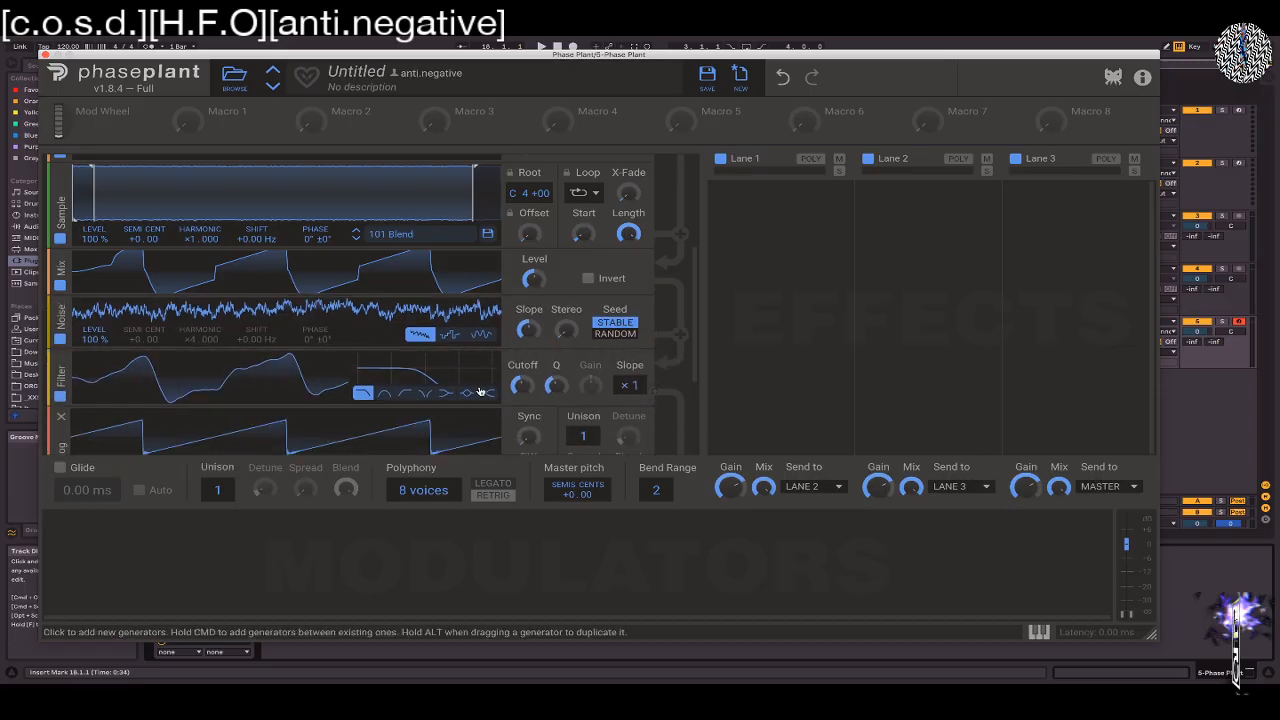
pyautogui.moveTo(521, 385); pyautogui.dragTo(521, 388)
pyautogui.press('z')
pyautogui.press('z')
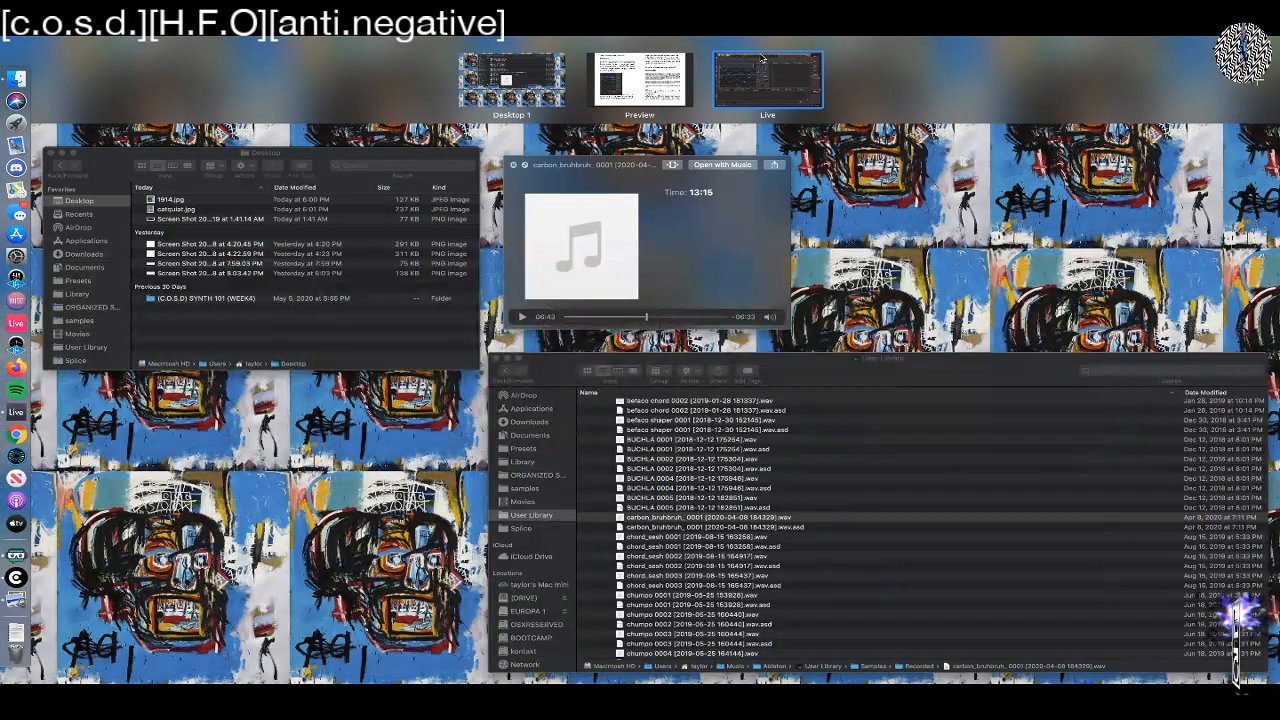
# Return to the Ableton Live space and remove every module between the group's first Analog oscillator and the Out module
pyautogui.click(758, 63)
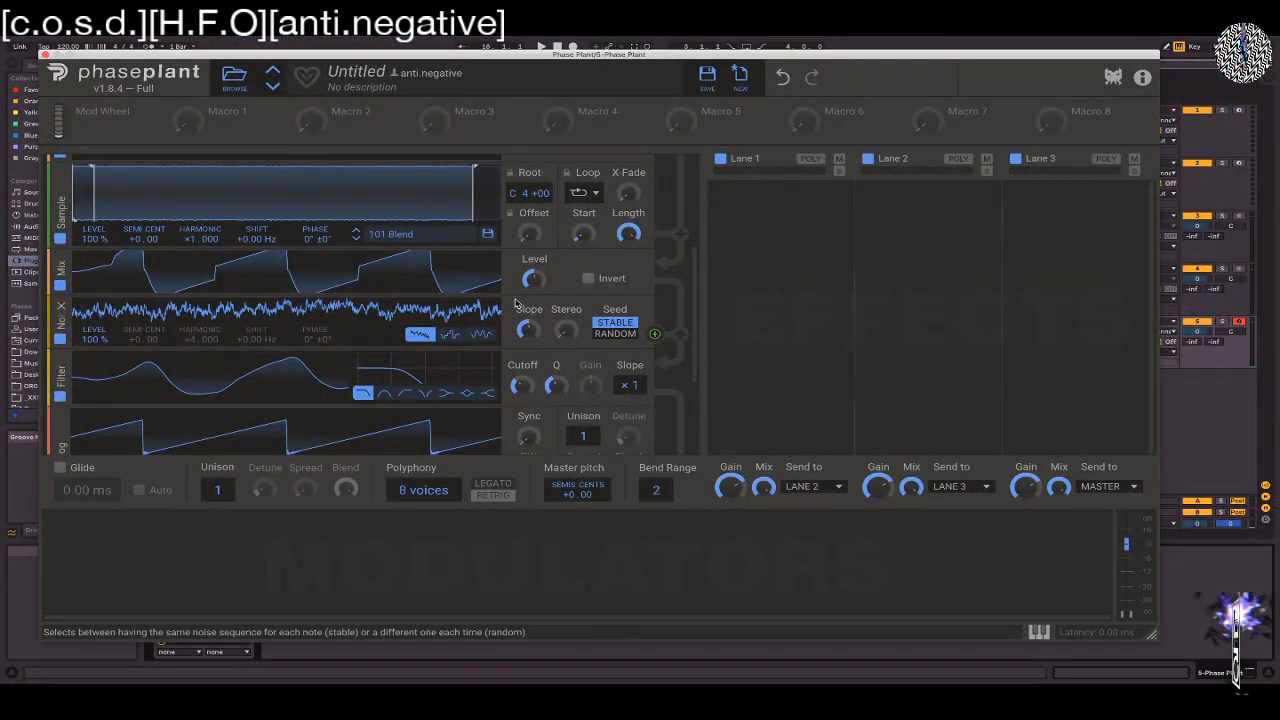
pyautogui.click(61, 306)
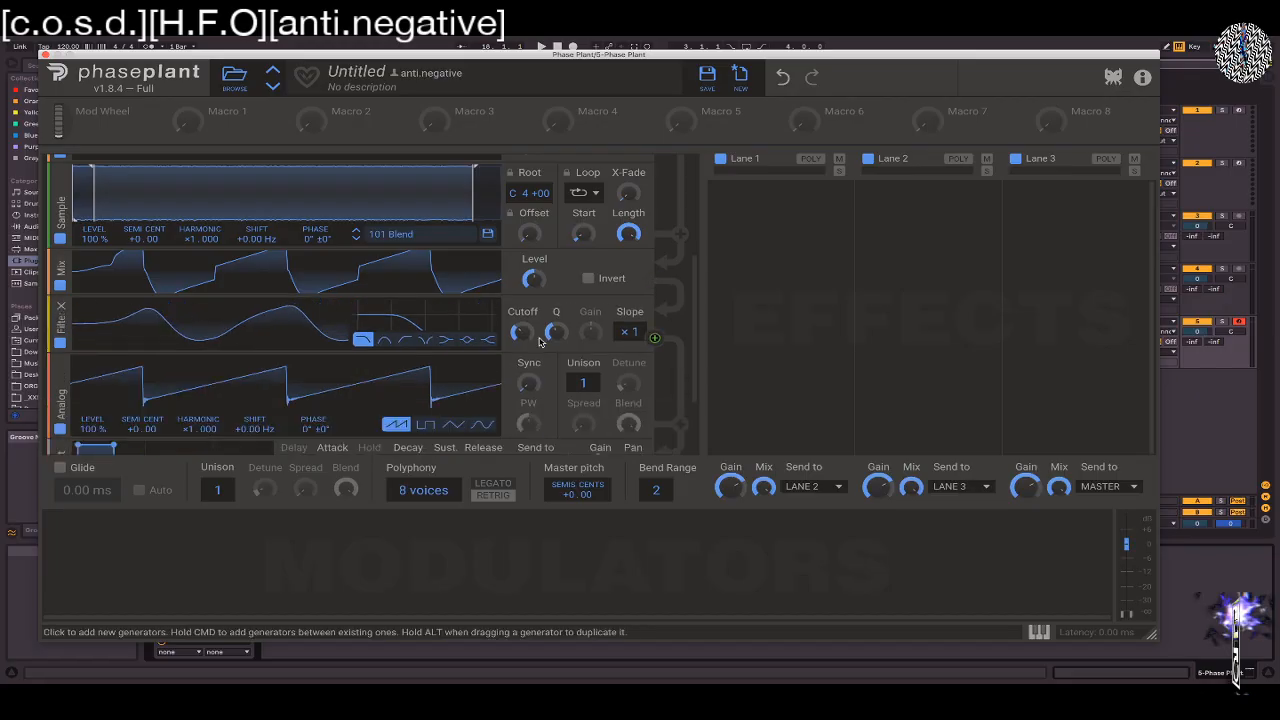
pyautogui.scroll(3, 675, 226)
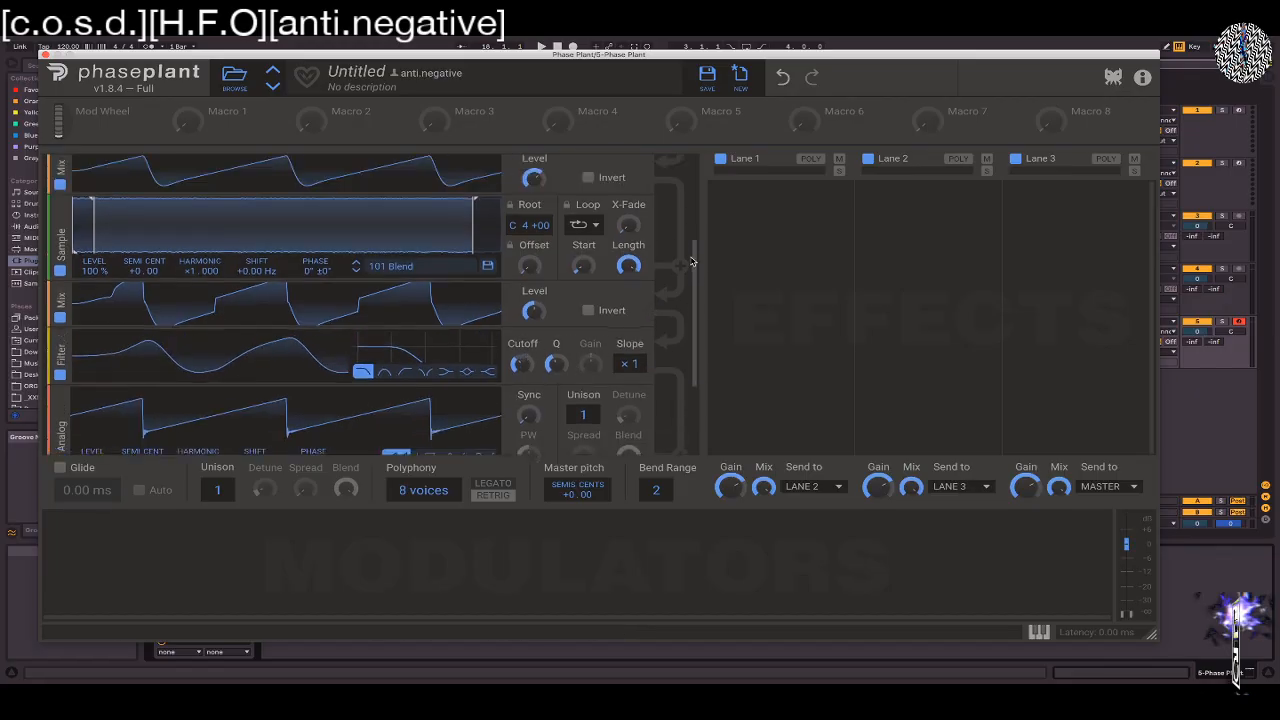
pyautogui.scroll(3, 675, 226)
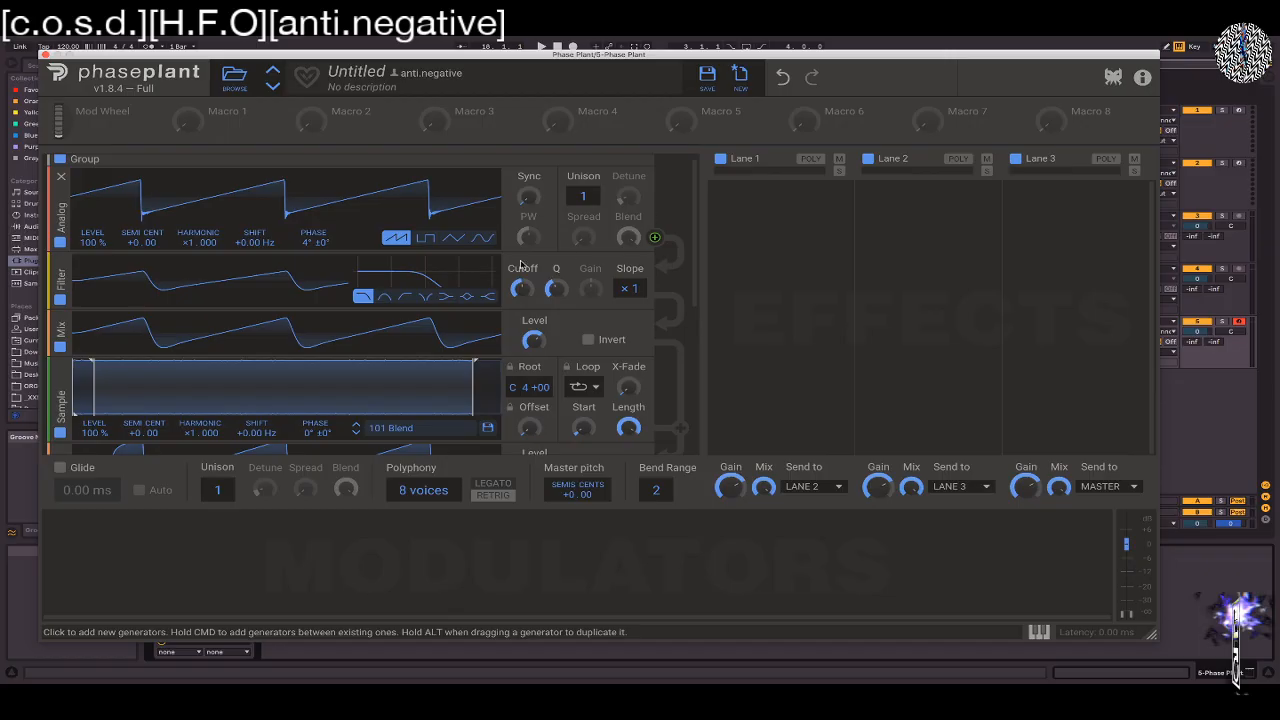
pyautogui.click(61, 265)
pyautogui.click(61, 265)
pyautogui.click(61, 265)
pyautogui.click(61, 265)
pyautogui.click(61, 265)
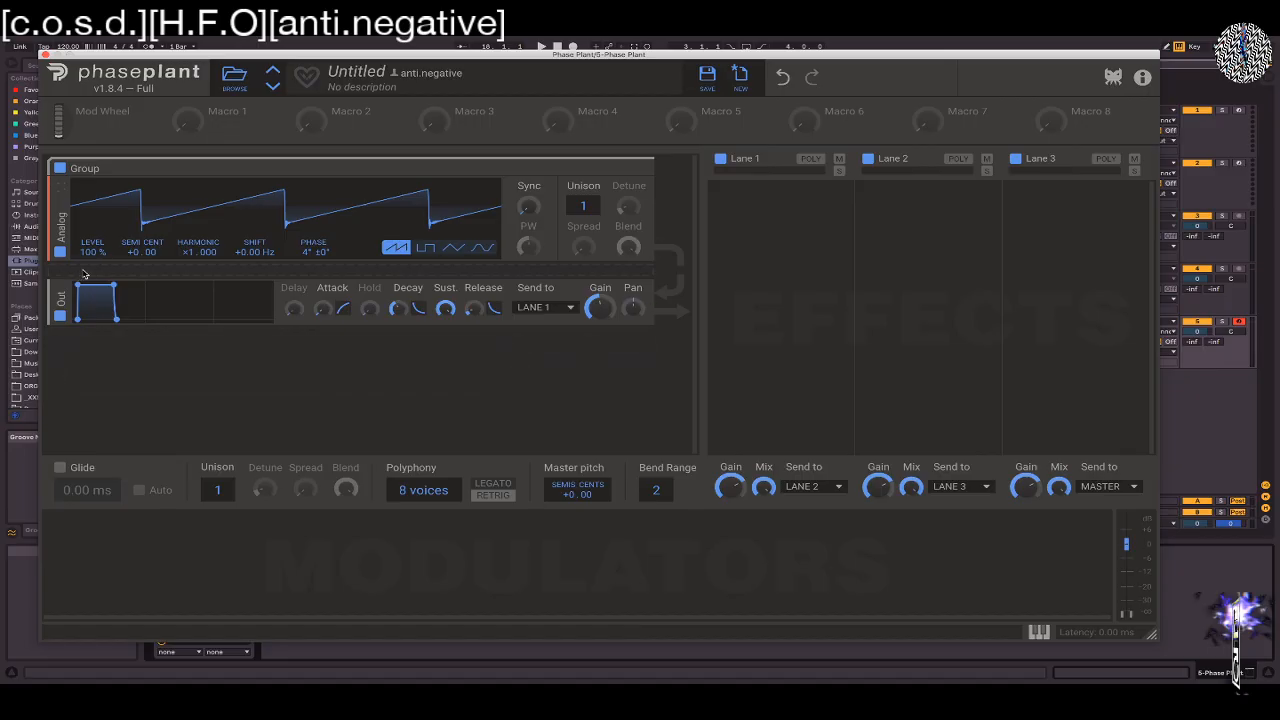
pyautogui.keyDown('super'); pyautogui.click(79, 276); pyautogui.keyUp('super')
pyautogui.click(632, 252)
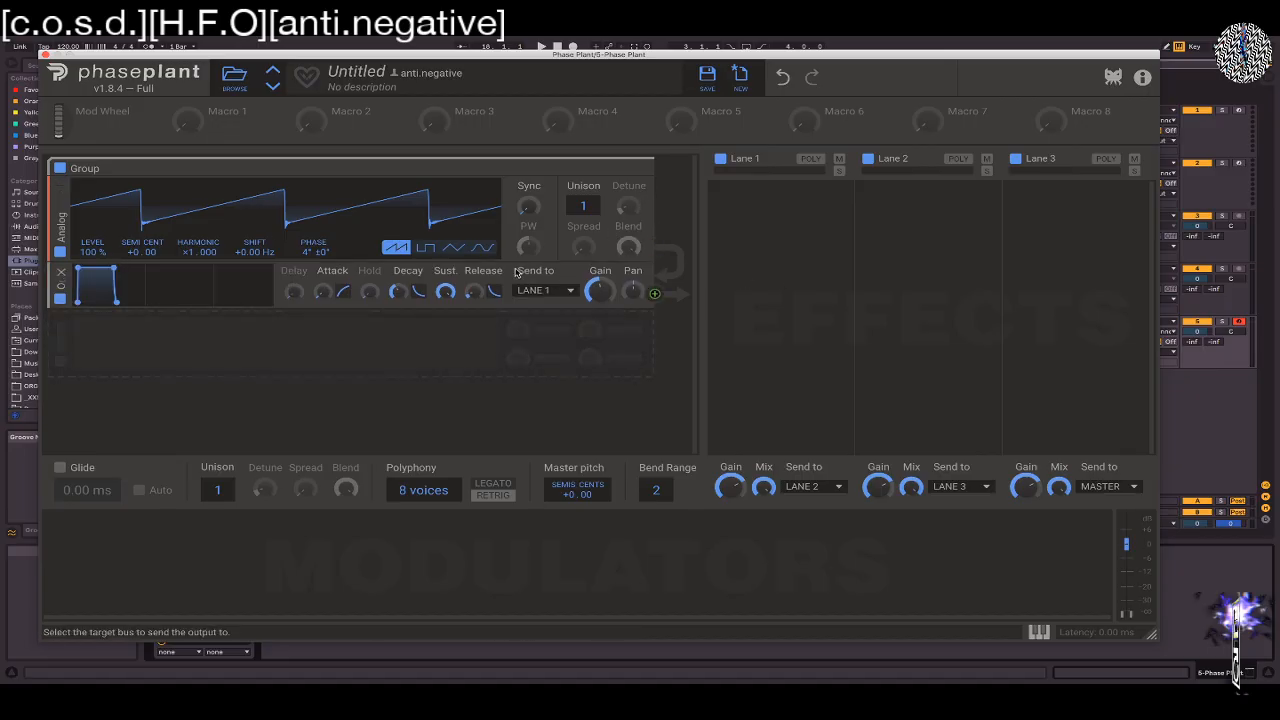
pyautogui.click(160, 370)
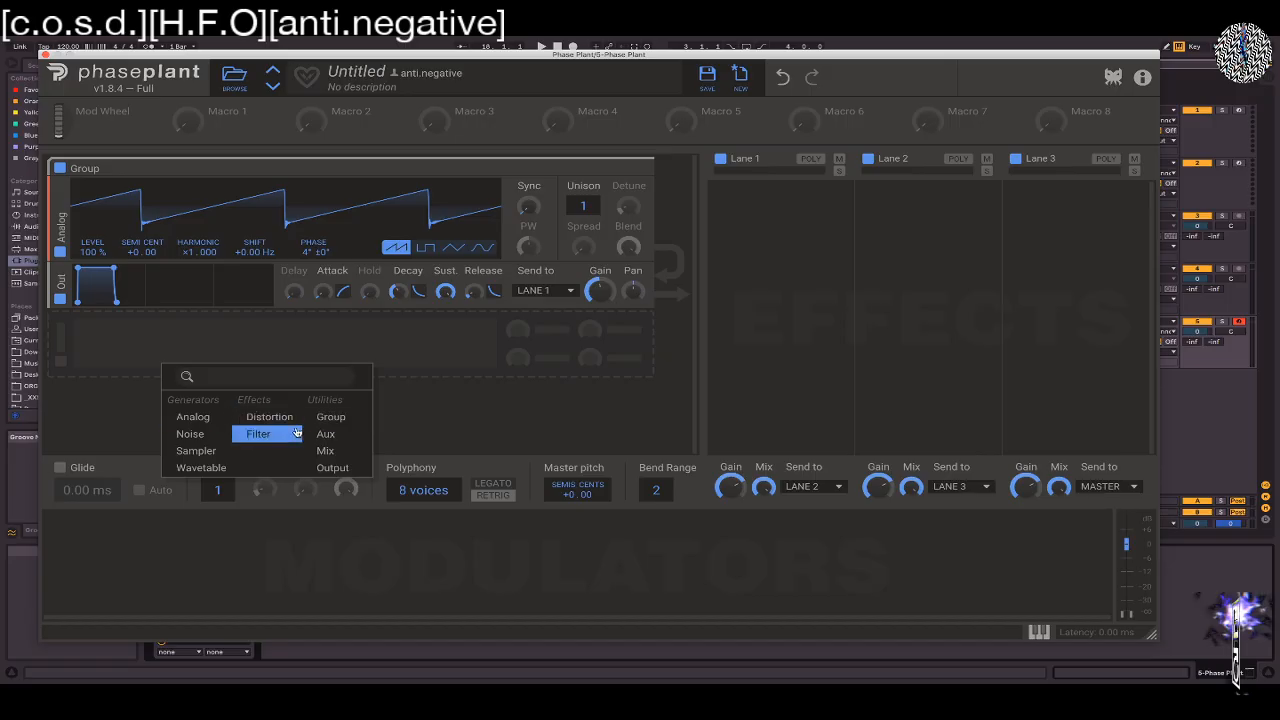
pyautogui.click(178, 421)
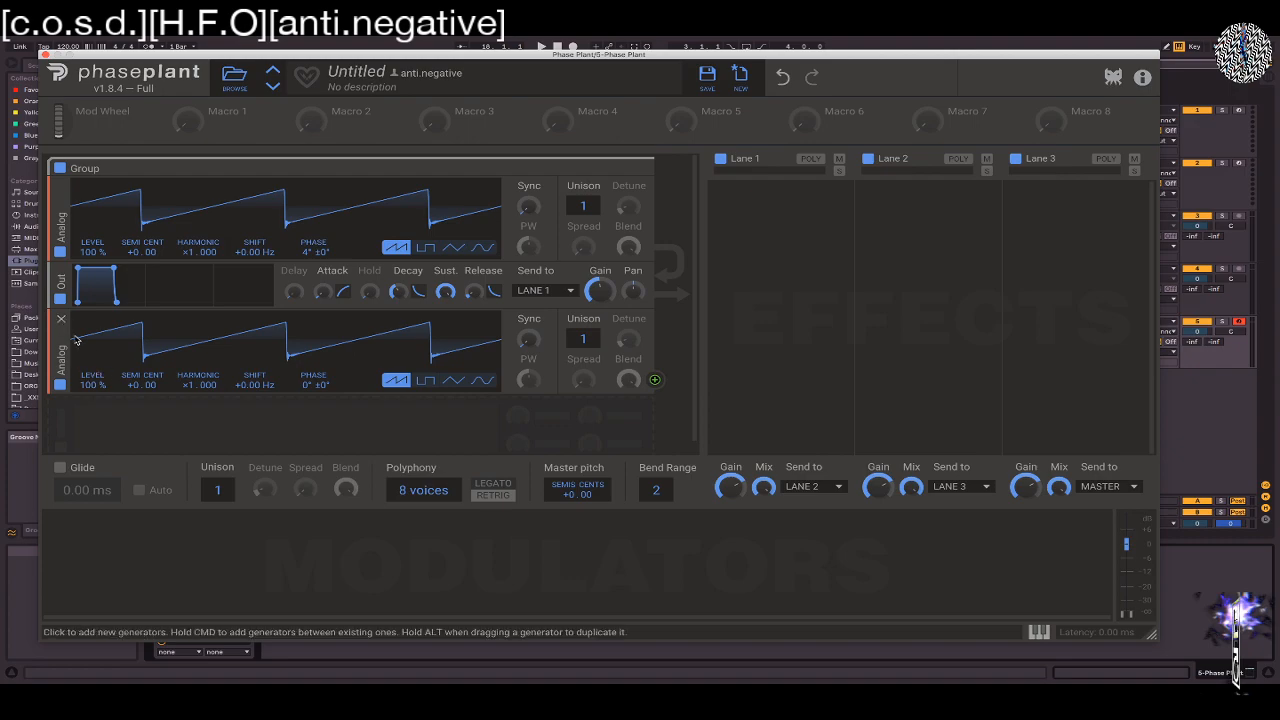
pyautogui.click(61, 320)
# Add a second group below the Analog group, containing a Wavetable generator followed by an Output module
pyautogui.click(147, 358)
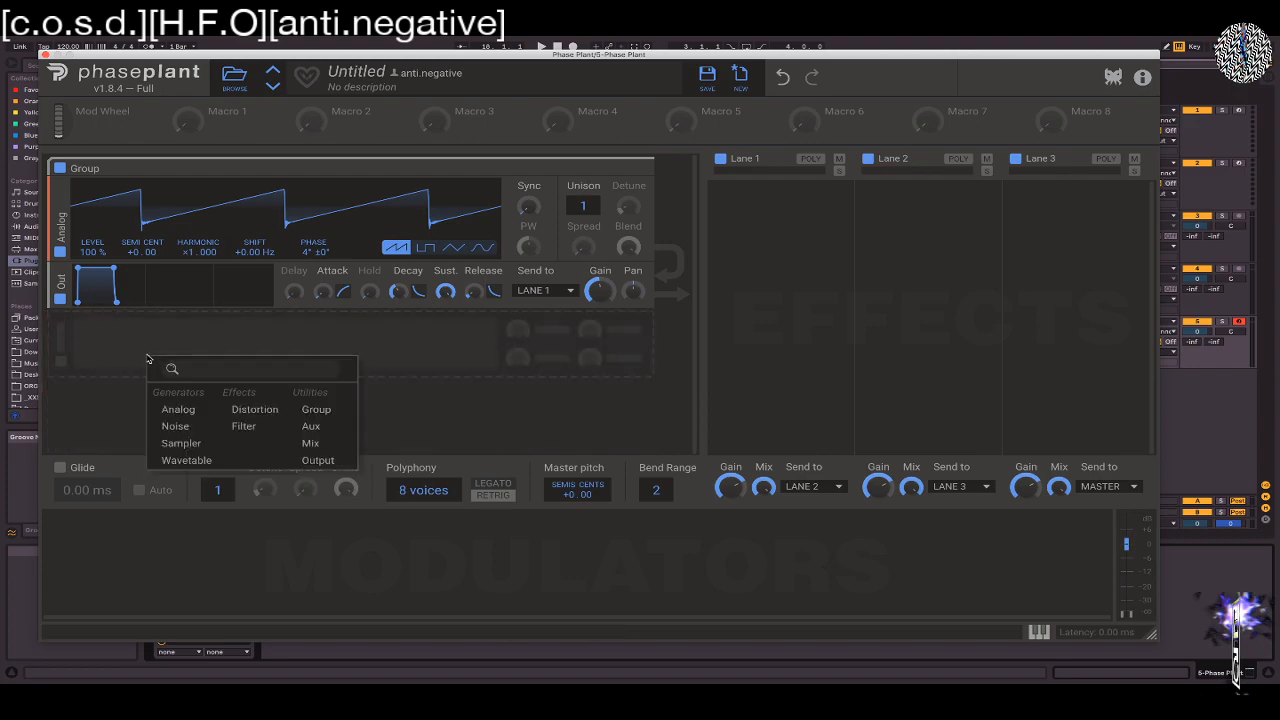
pyautogui.click(331, 410)
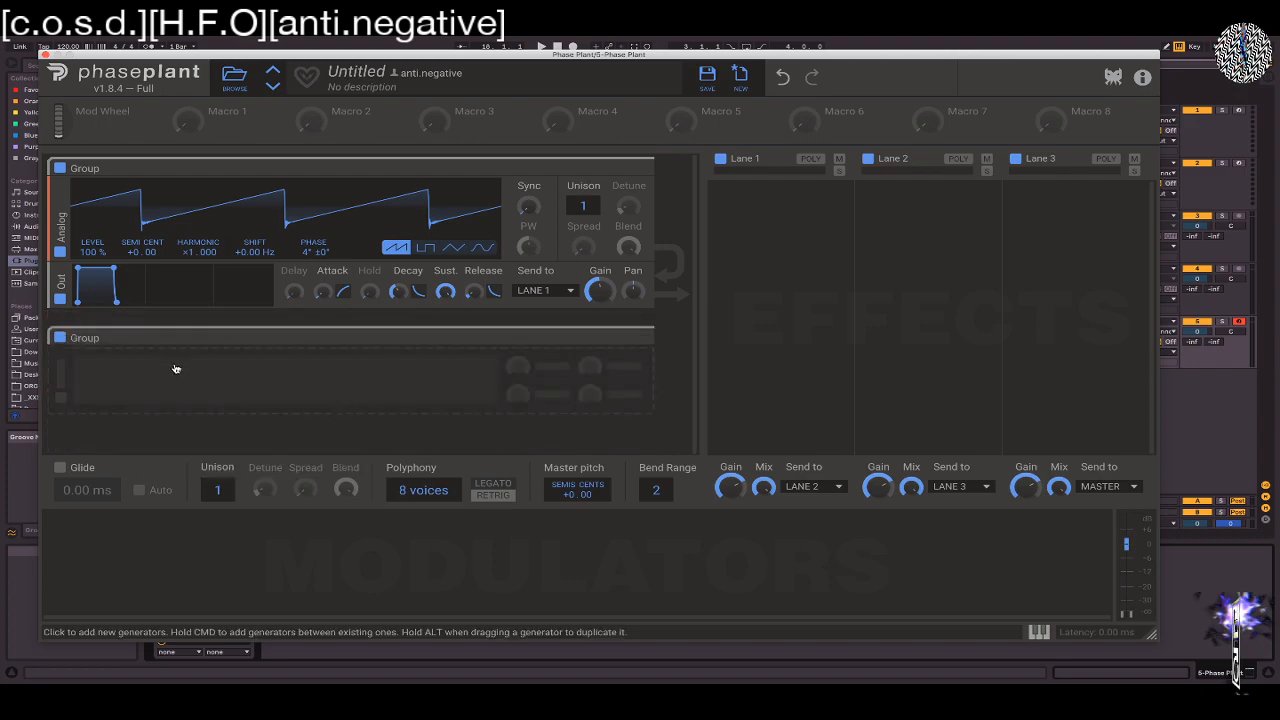
pyautogui.click(286, 363)
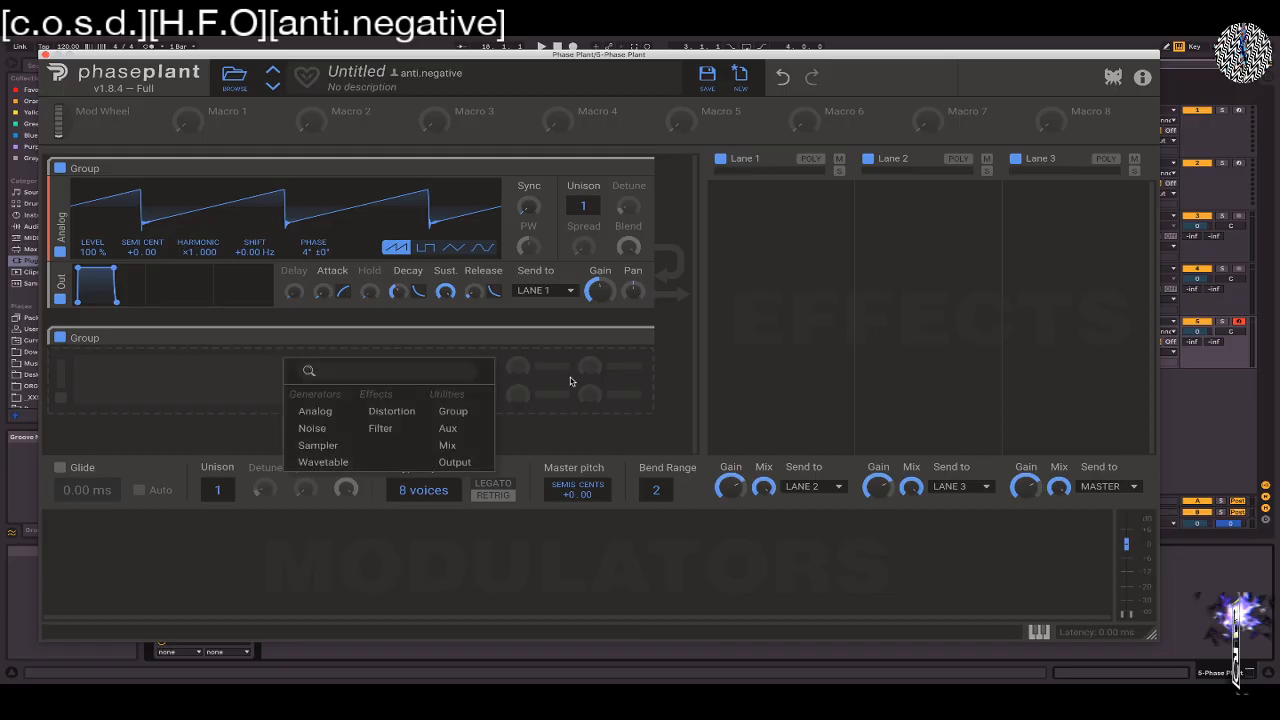
pyautogui.click(318, 462)
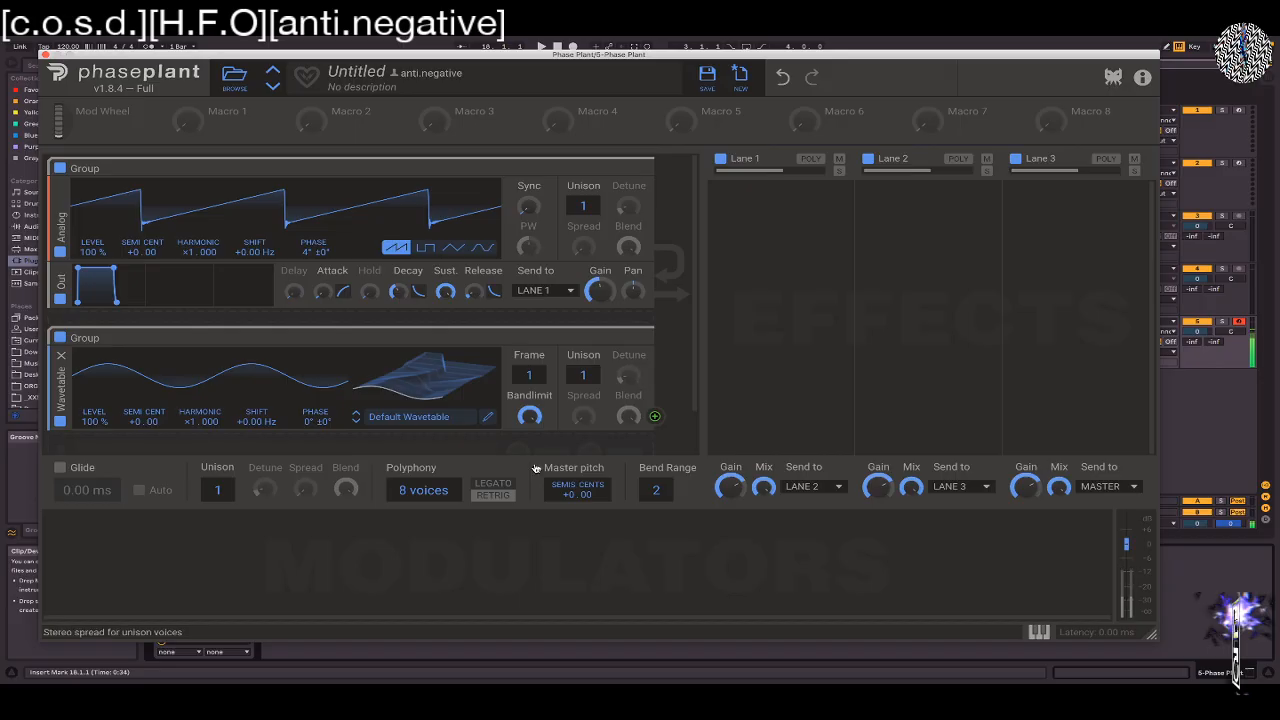
pyautogui.click(389, 442)
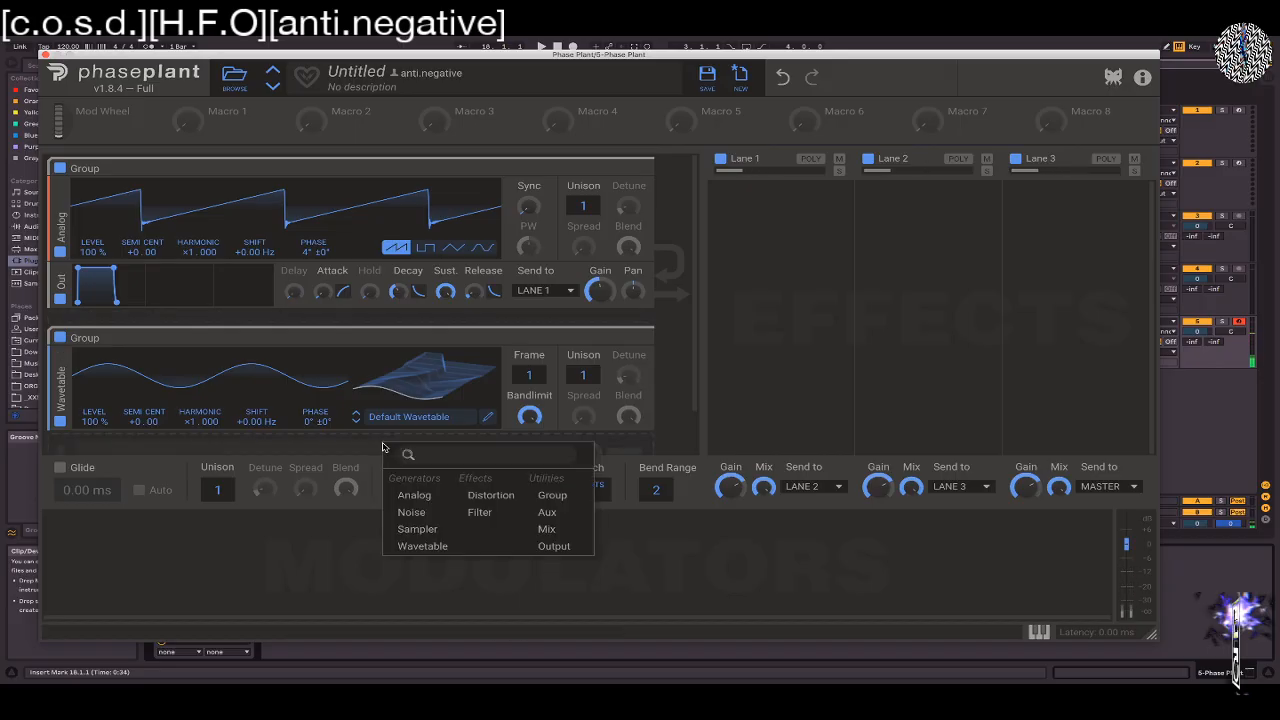
pyautogui.click(558, 545)
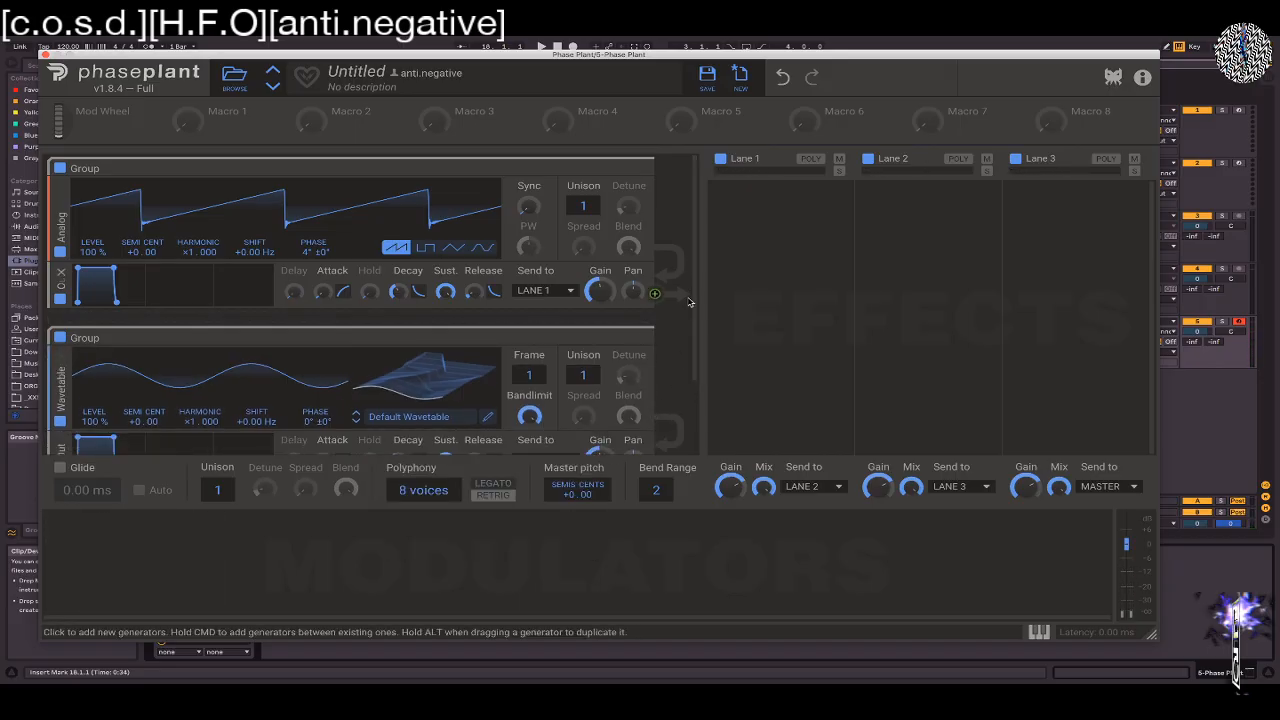
# Route the Wavetable group's Out module to Lane 2
pyautogui.moveTo(695, 298)
pyautogui.mouseDown()
pyautogui.moveTo(699, 356)
pyautogui.moveTo(689, 302)
pyautogui.mouseUp()
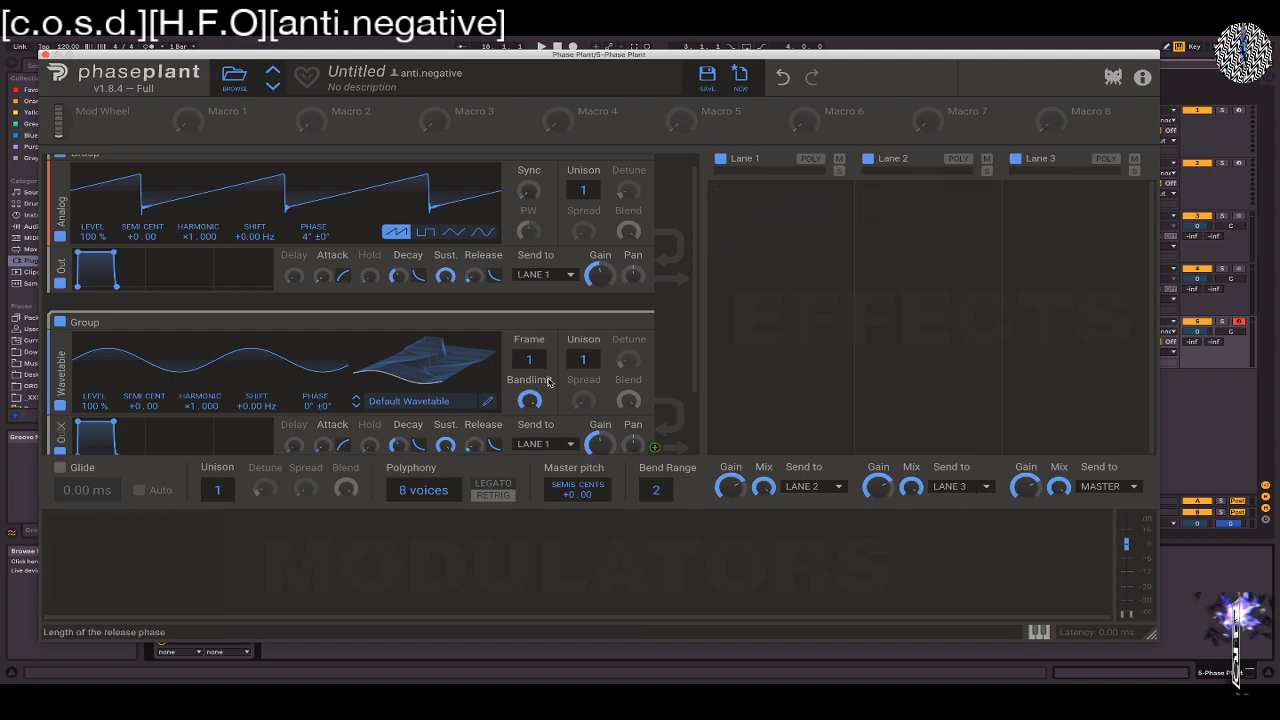
pyautogui.click(552, 443)
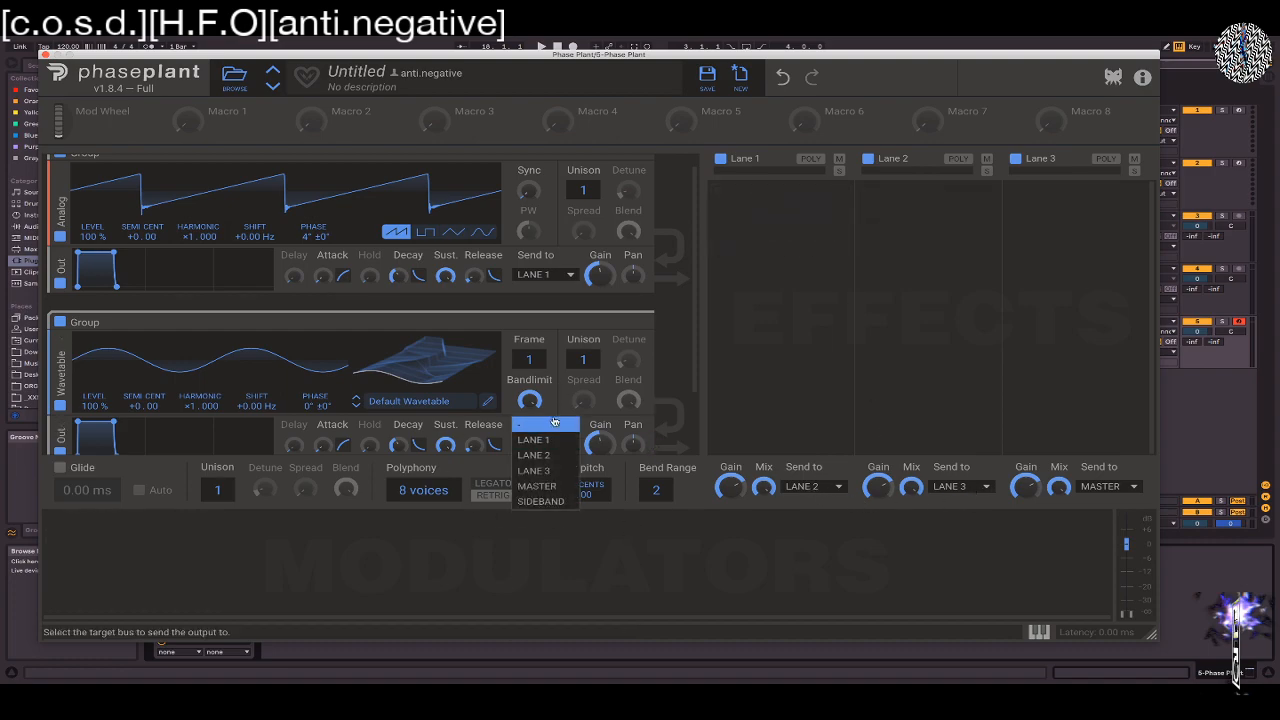
pyautogui.click(520, 455)
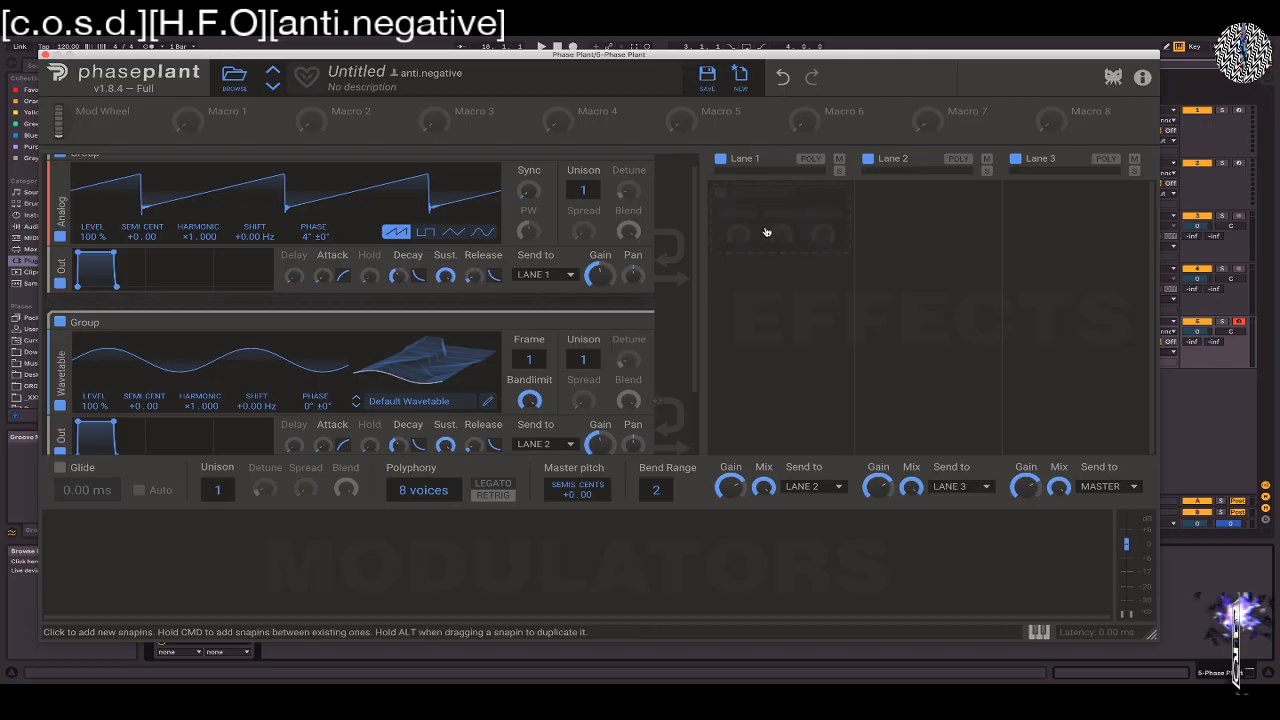
# Send the outputs of effect Lane 2 and Lane 1 directly to Master
pyautogui.click(970, 495)
pyautogui.click(962, 482)
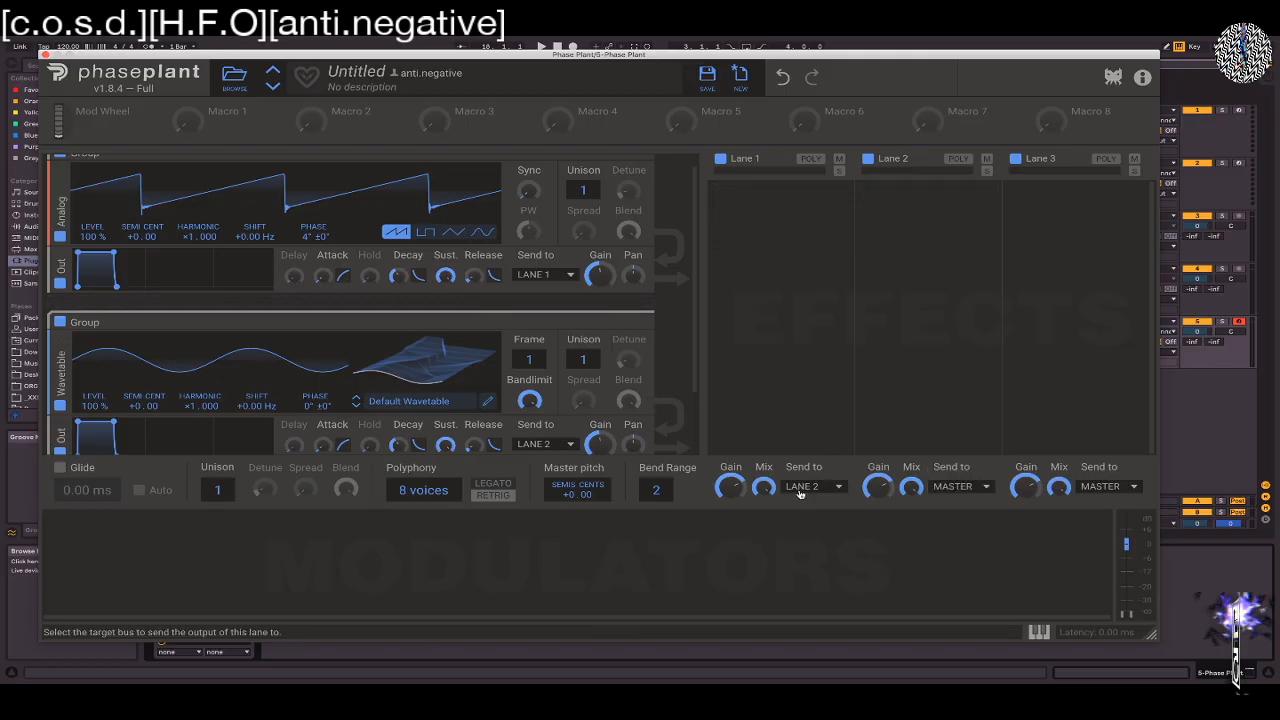
pyautogui.click(799, 493)
pyautogui.click(810, 503)
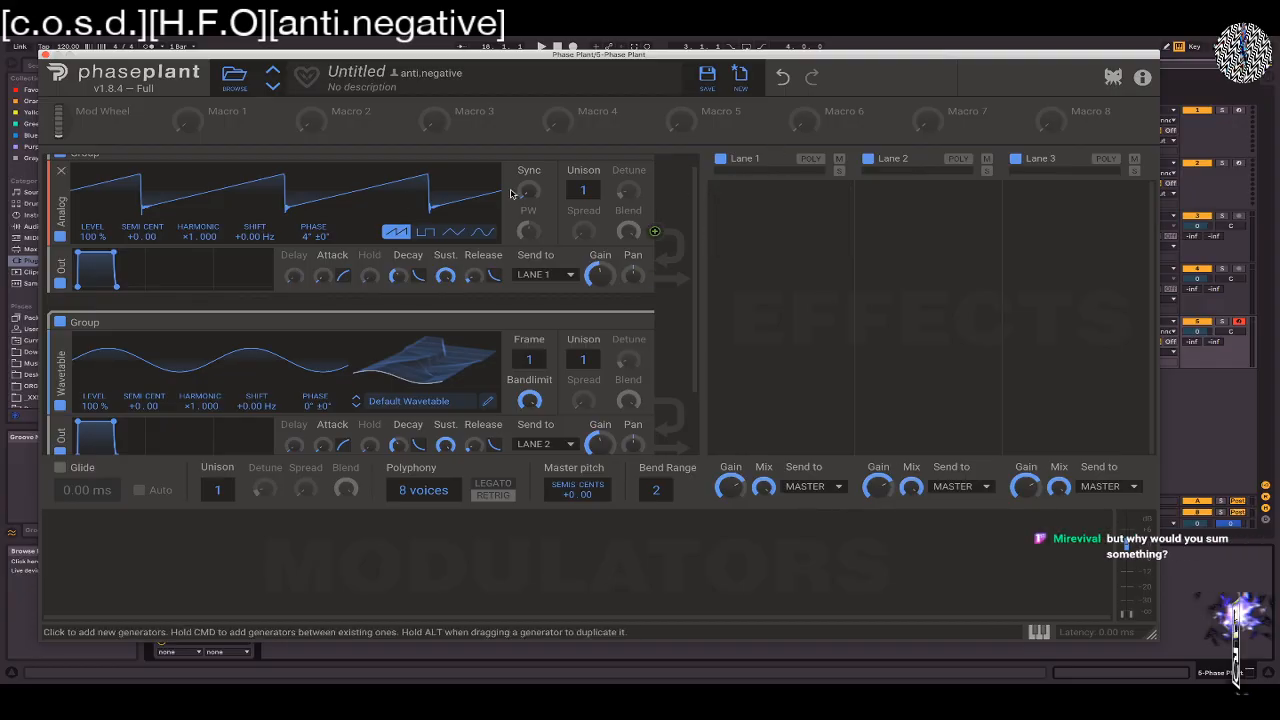
# Send the outputs of both Lane 1 and Lane 2 to Lane 3
pyautogui.click(786, 493)
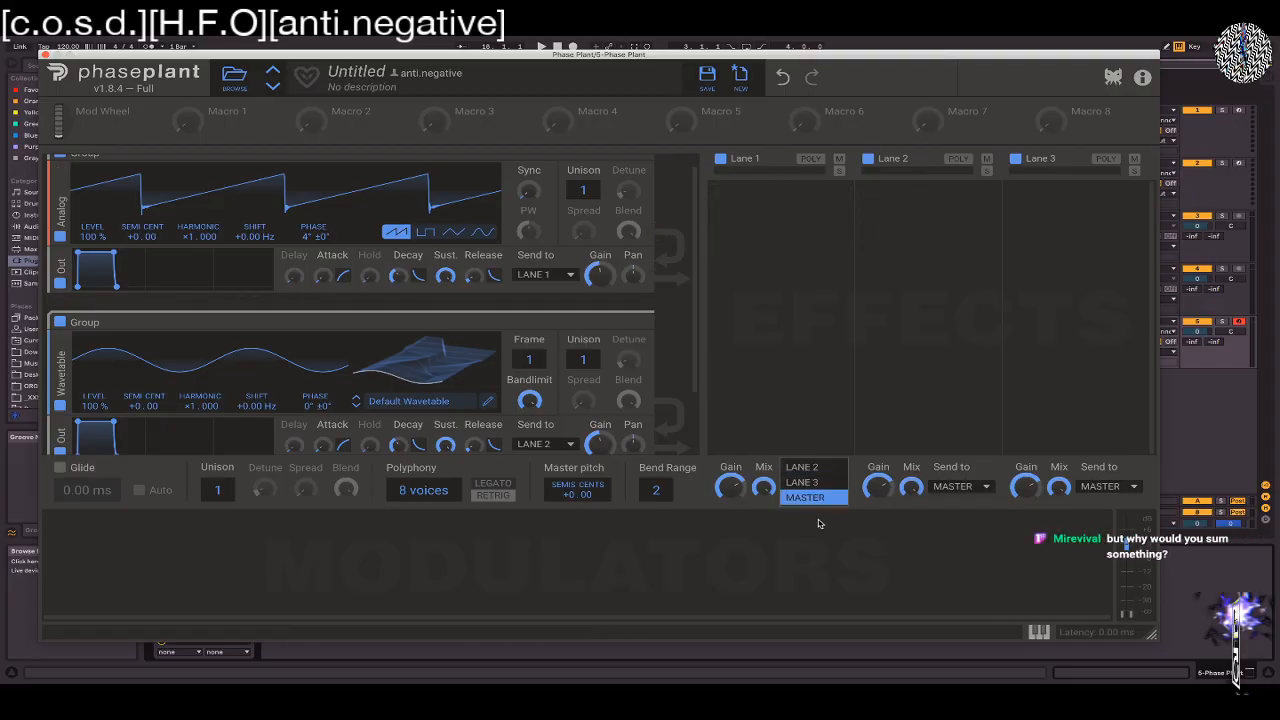
pyautogui.click(815, 487)
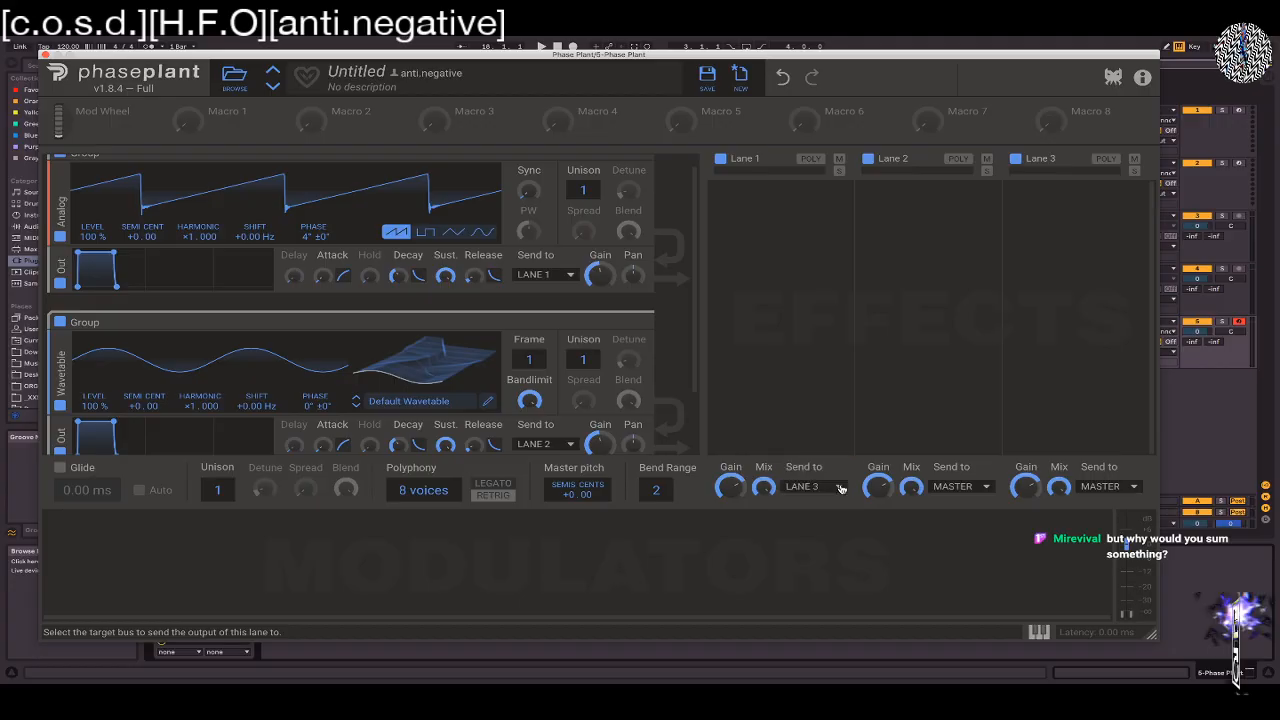
pyautogui.click(944, 488)
pyautogui.click(944, 468)
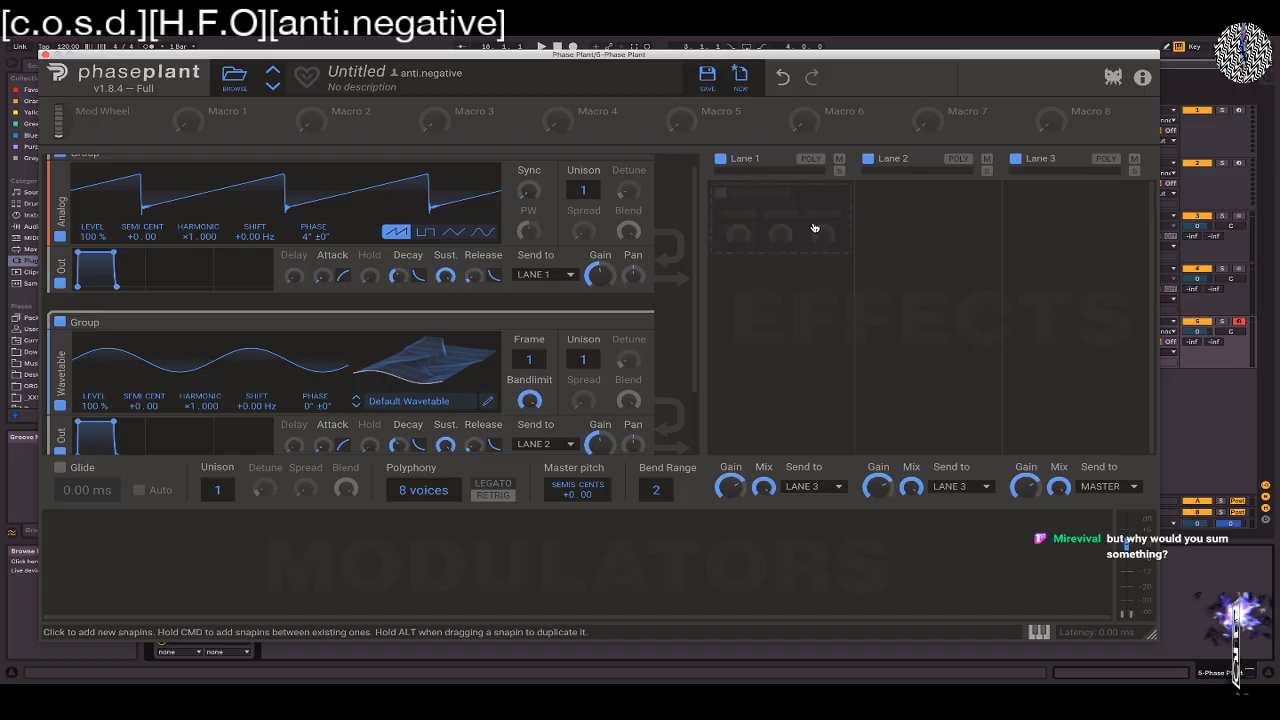
pyautogui.click(1055, 228)
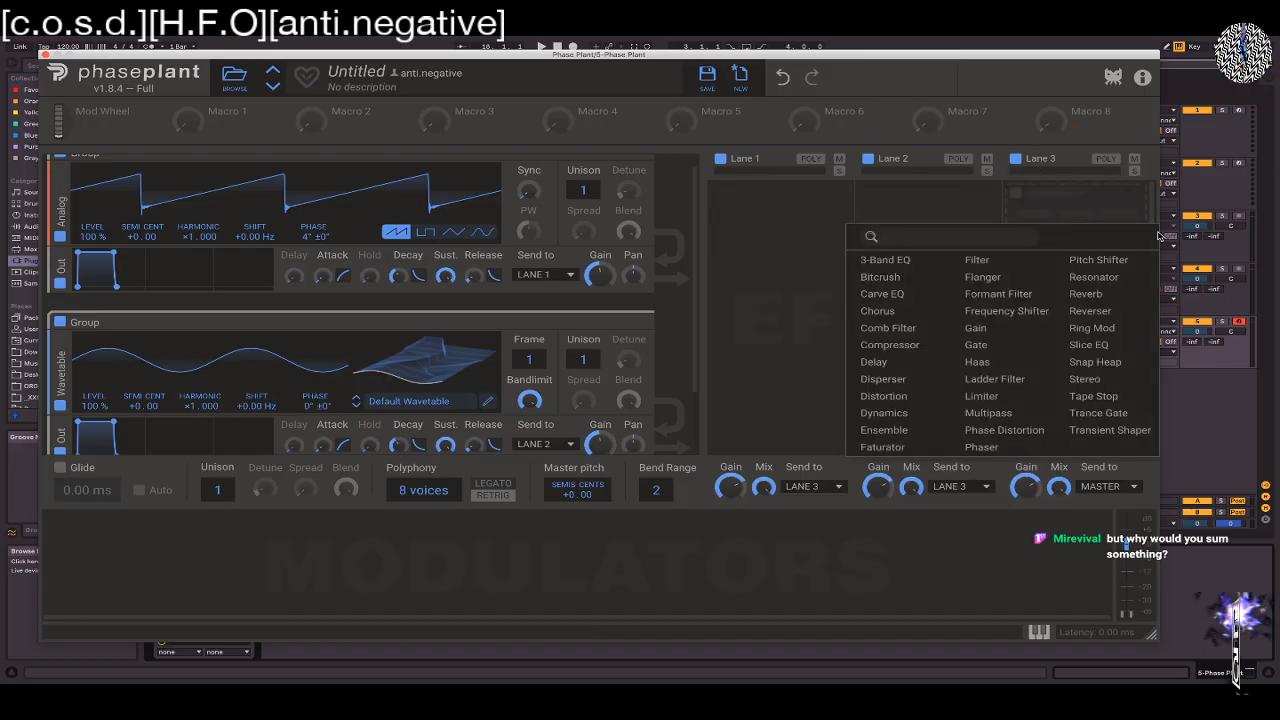
pyautogui.click(822, 202)
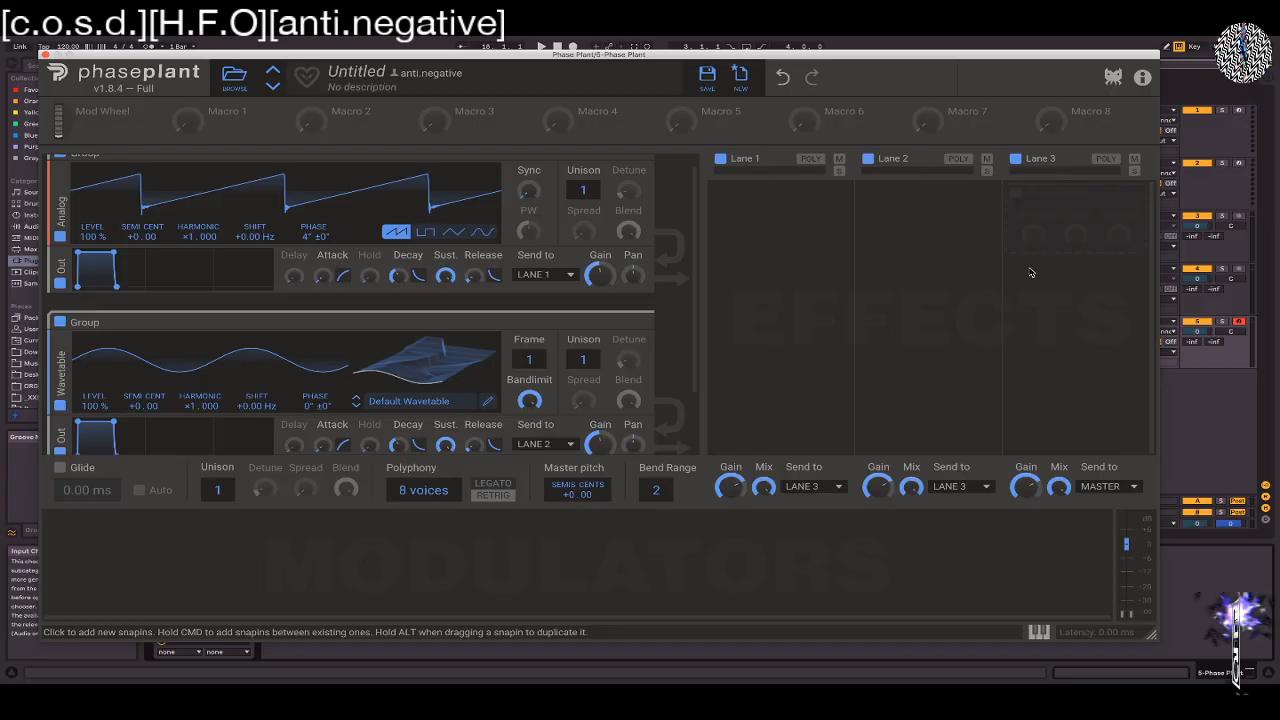
# Set the Wavetable generator's frame to 87 and its pitch to +19.00 semitones
pyautogui.scroll(1, 620, 345)
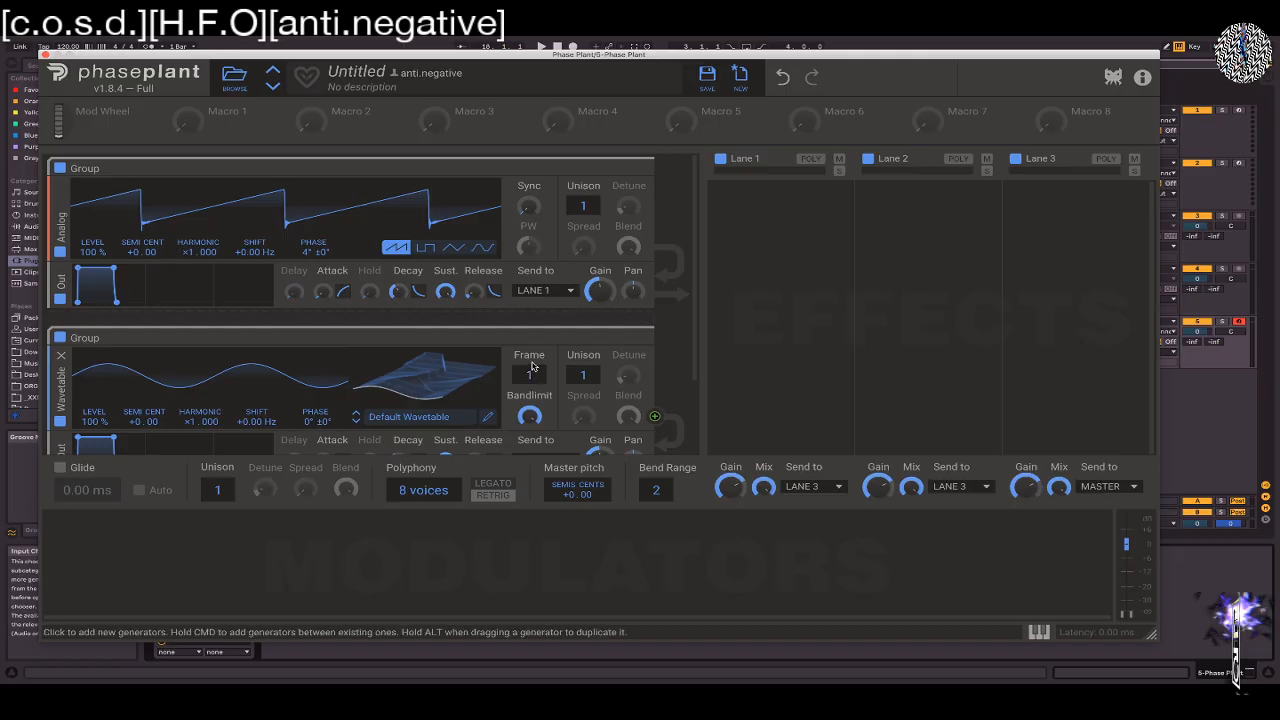
pyautogui.moveTo(433, 397); pyautogui.dragTo(433, 345)
pyautogui.moveTo(503, 370); pyautogui.dragTo(503, 390)
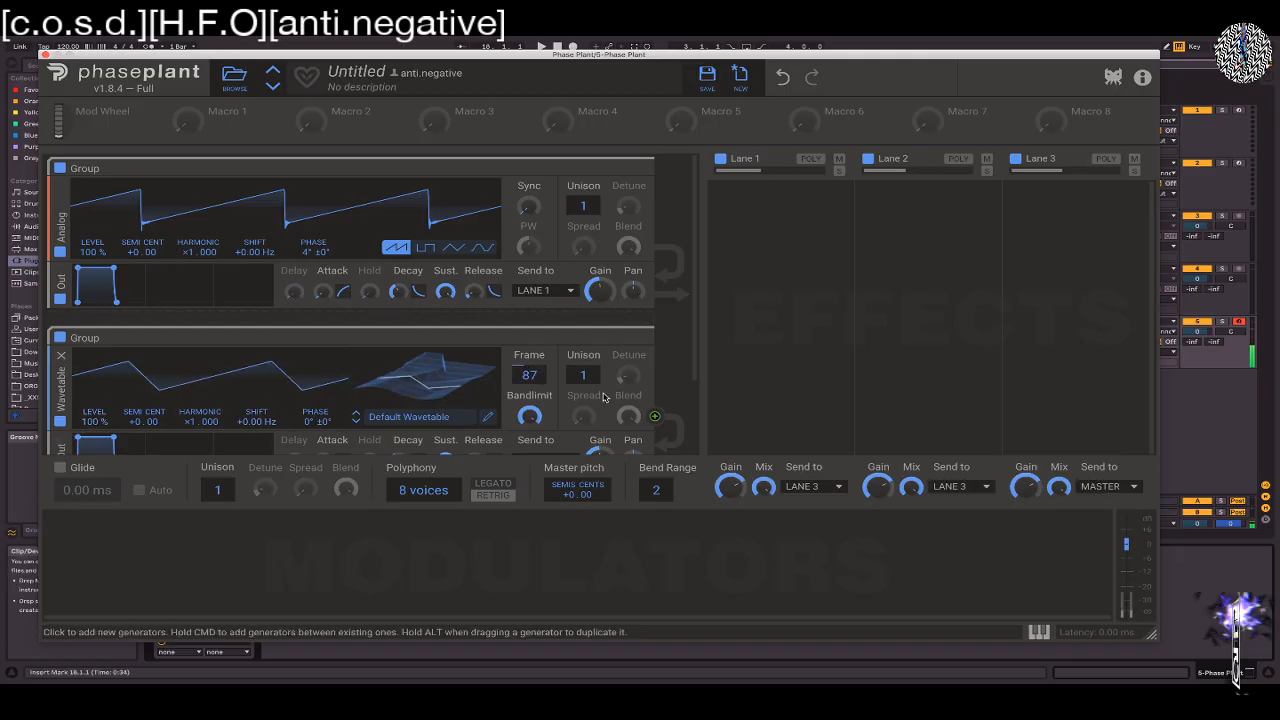
pyautogui.moveTo(136, 421); pyautogui.dragTo(136, 344)
# Lower the gain of the Wavetable group's Out module slightly
pyautogui.scroll(-2, 680, 242)
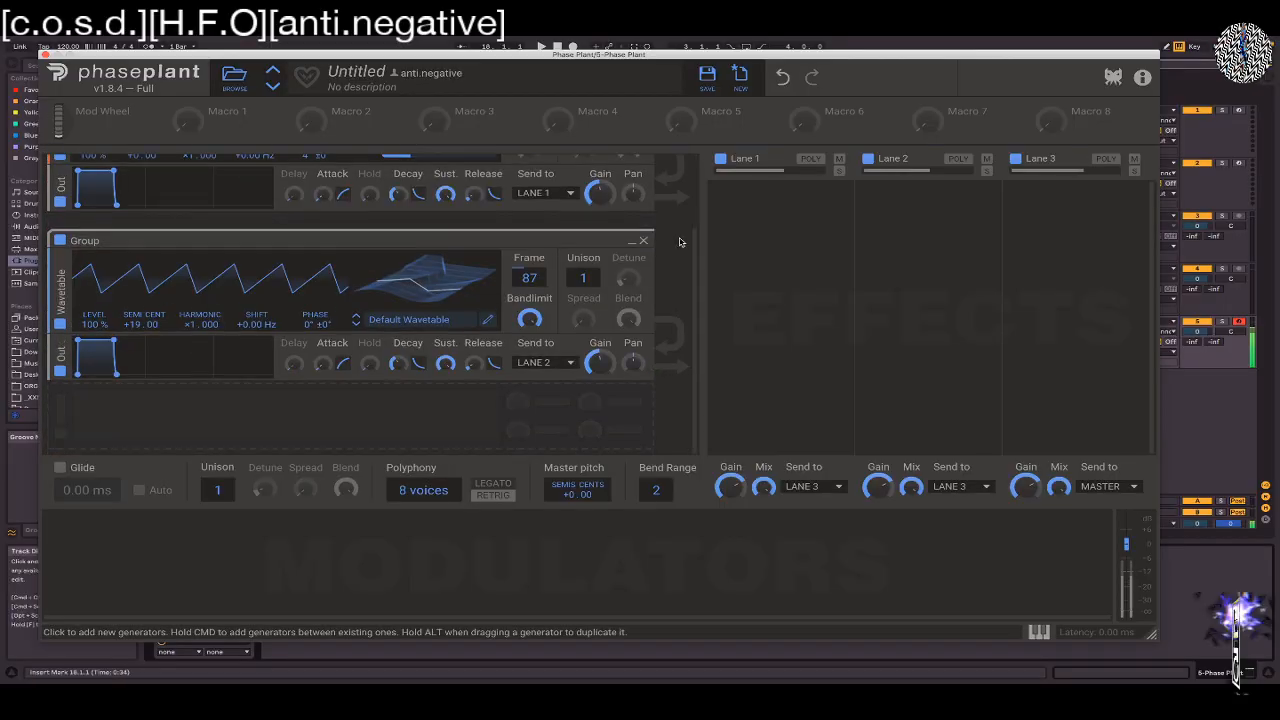
pyautogui.moveTo(598, 362); pyautogui.dragTo(598, 372)
pyautogui.moveTo(600, 364); pyautogui.dragTo(600, 361)
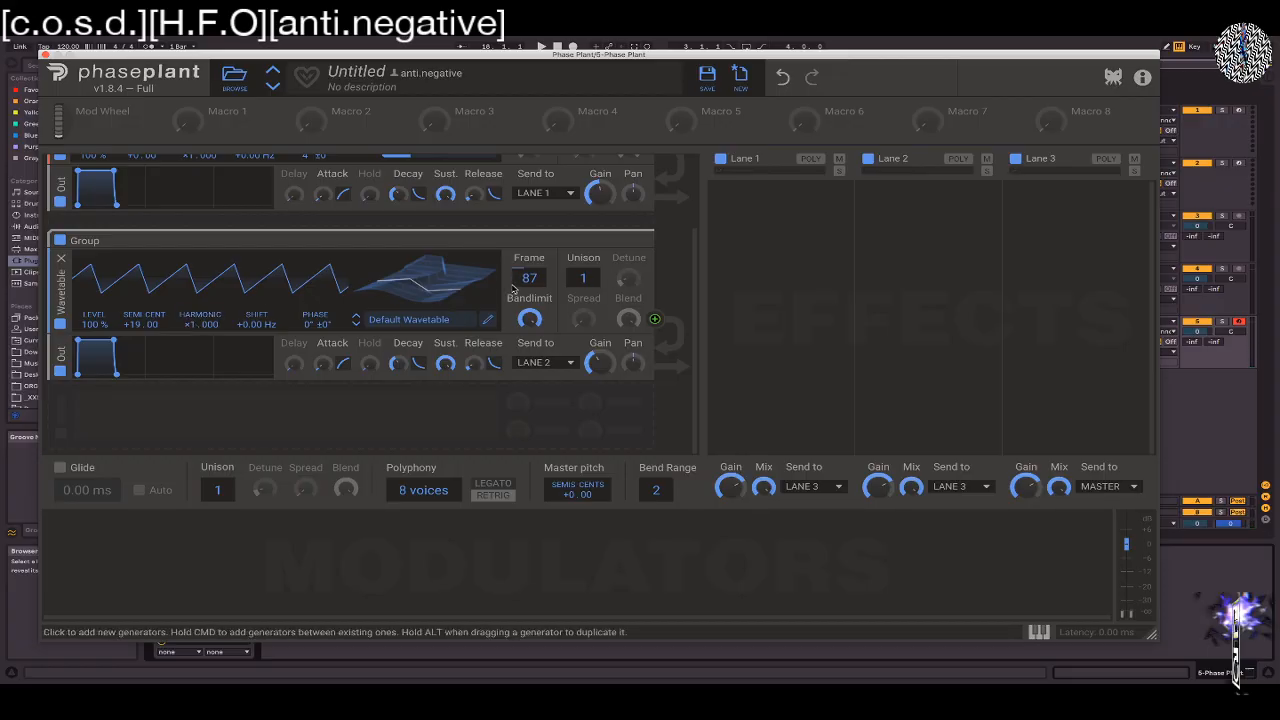
# Insert a high-pass Filter between the Wavetable generator and its Out module, and raise the cutoff slightly
pyautogui.click(440, 338)
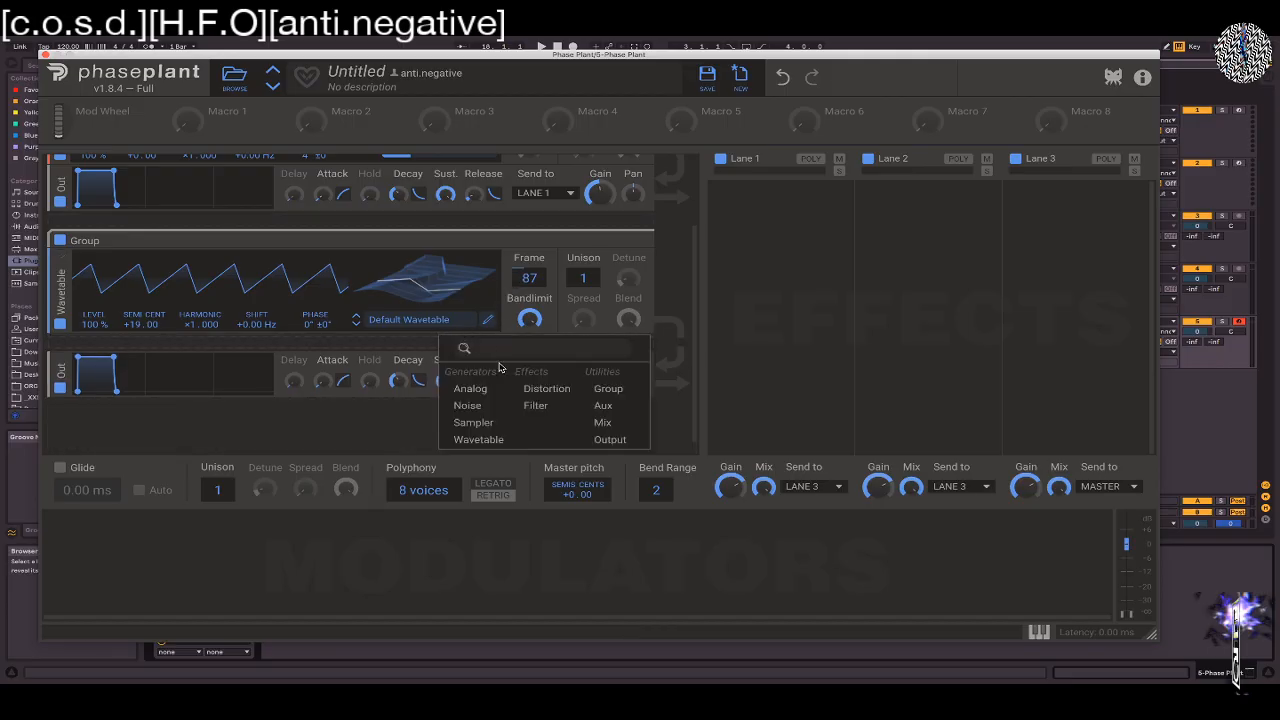
pyautogui.click(545, 402)
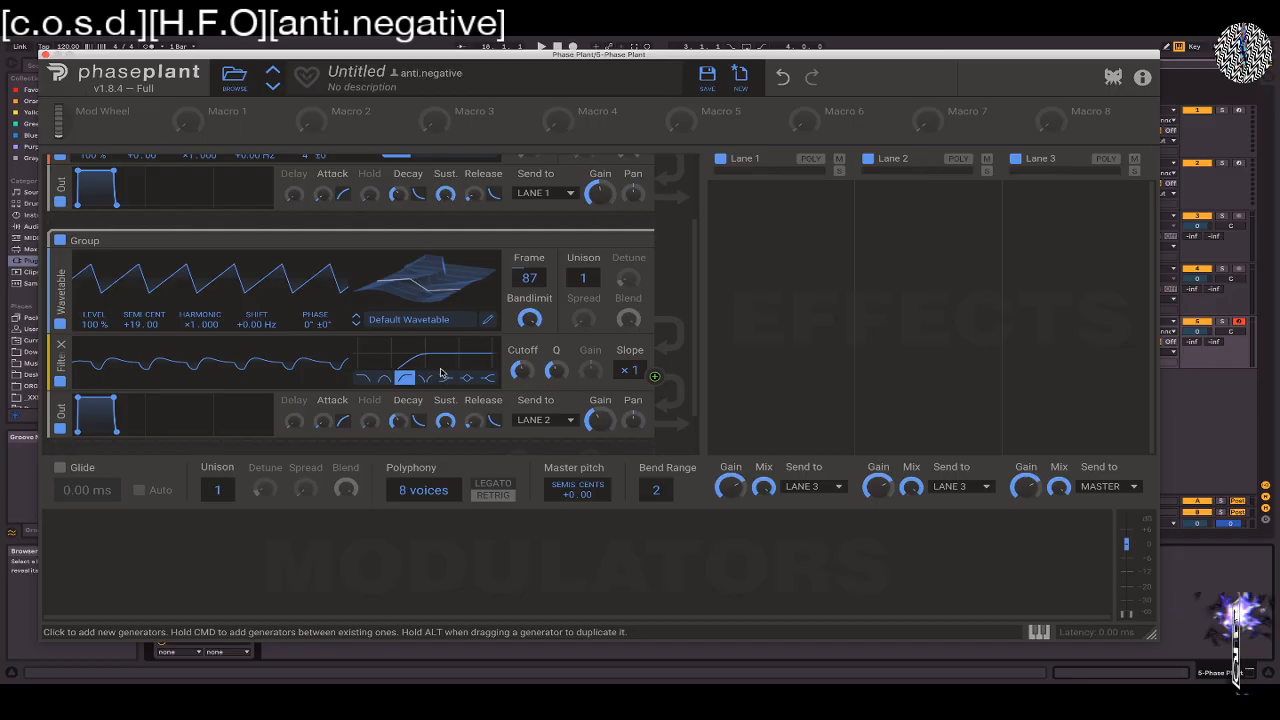
pyautogui.moveTo(522, 369); pyautogui.dragTo(522, 342)
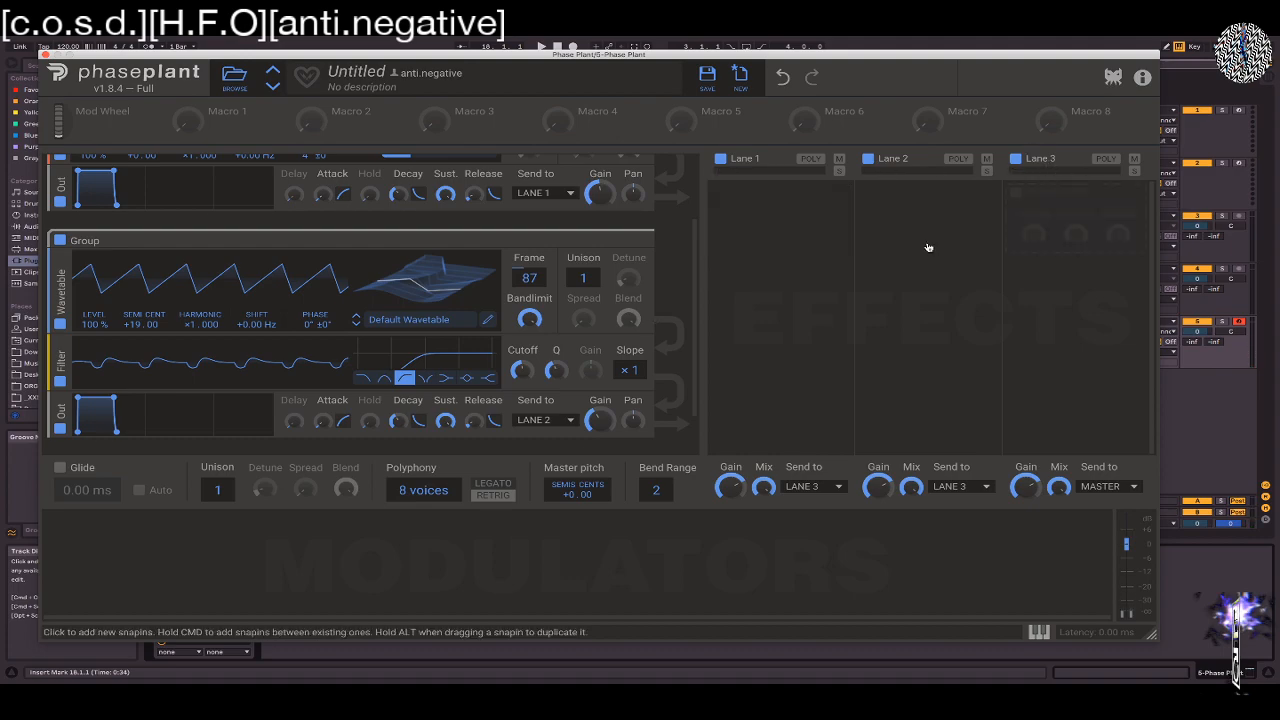
# Add a Ladder Filter to Lane 3 and lower the Wavetable group's output gain further
pyautogui.click(1054, 220)
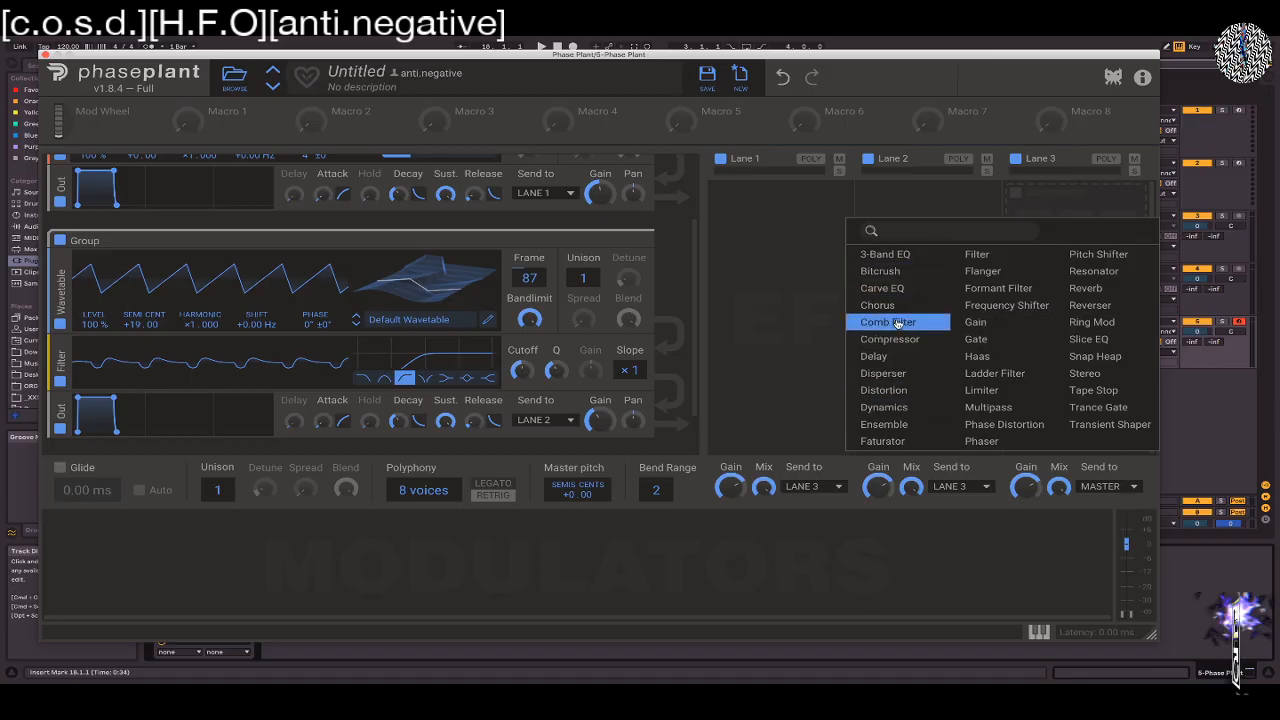
pyautogui.click(995, 373)
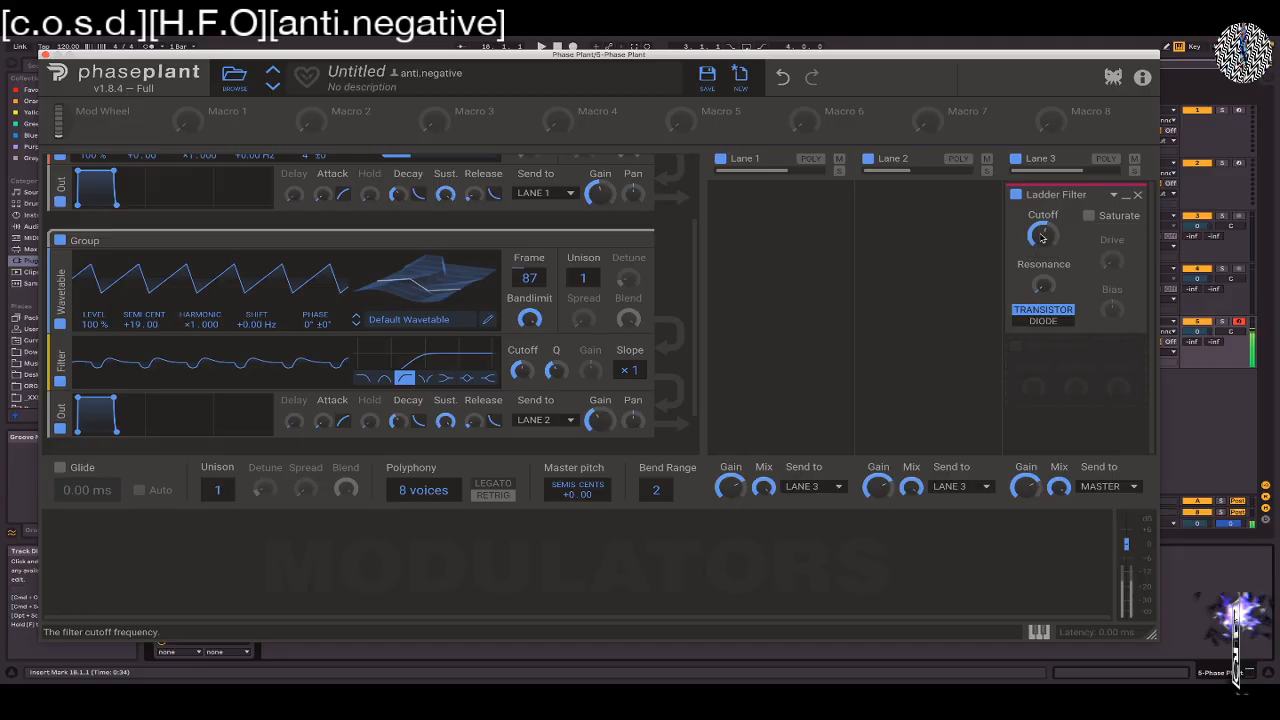
pyautogui.moveTo(598, 420)
pyautogui.mouseDown()
pyautogui.moveTo(598, 446)
pyautogui.moveTo(598, 414)
pyautogui.moveTo(598, 429)
pyautogui.mouseUp()
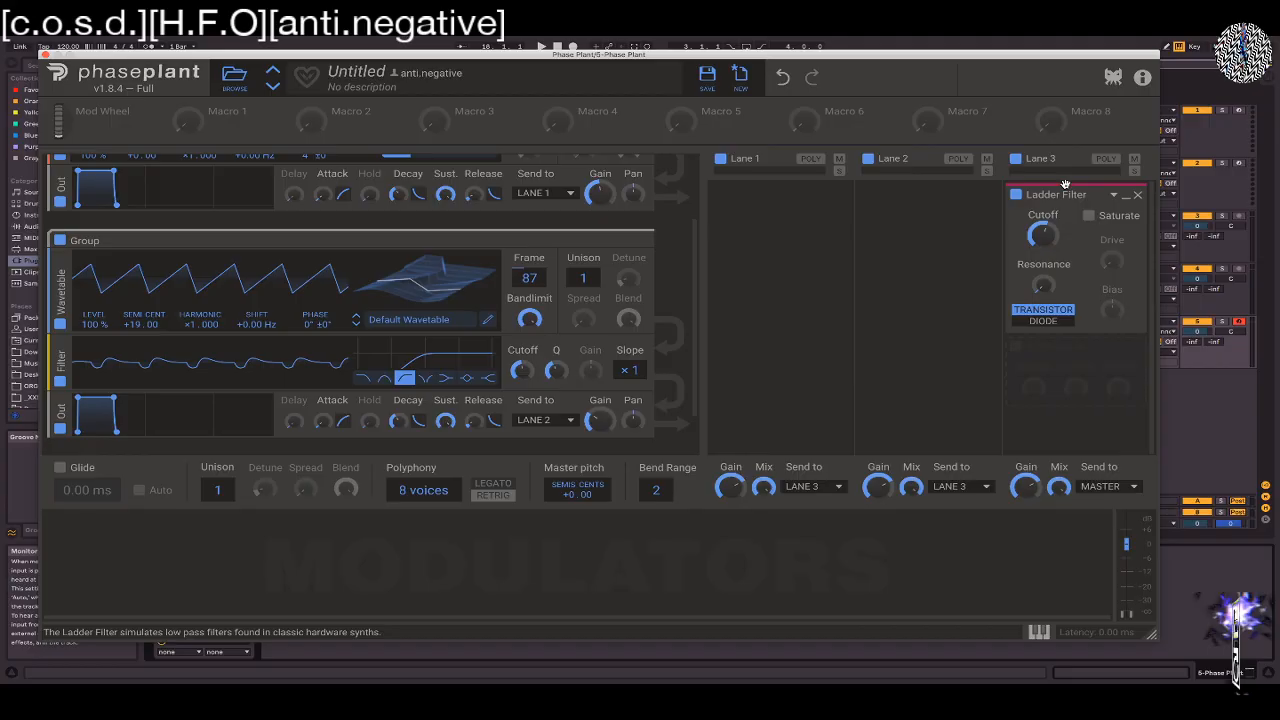
# Close the Phase Plant window and lower the Master track's volume to -12.6 dB
pyautogui.click(44, 55)
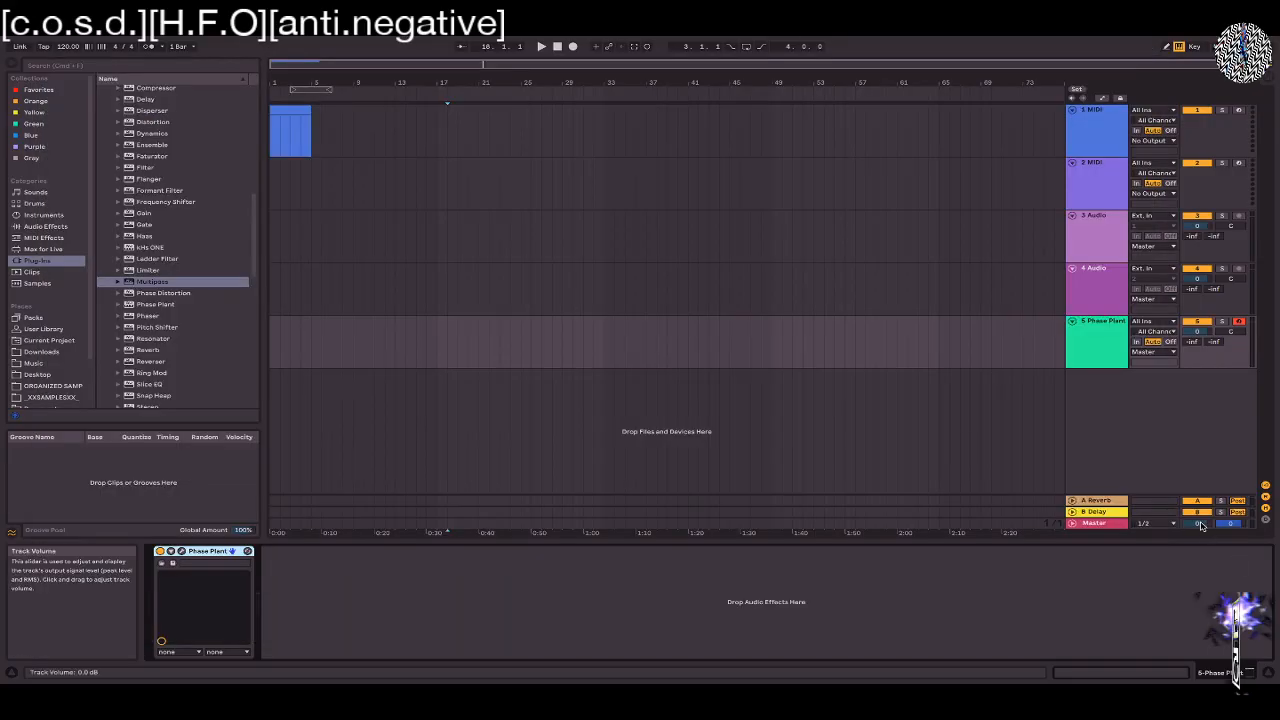
pyautogui.moveTo(1200, 525); pyautogui.dragTo(1203, 530)
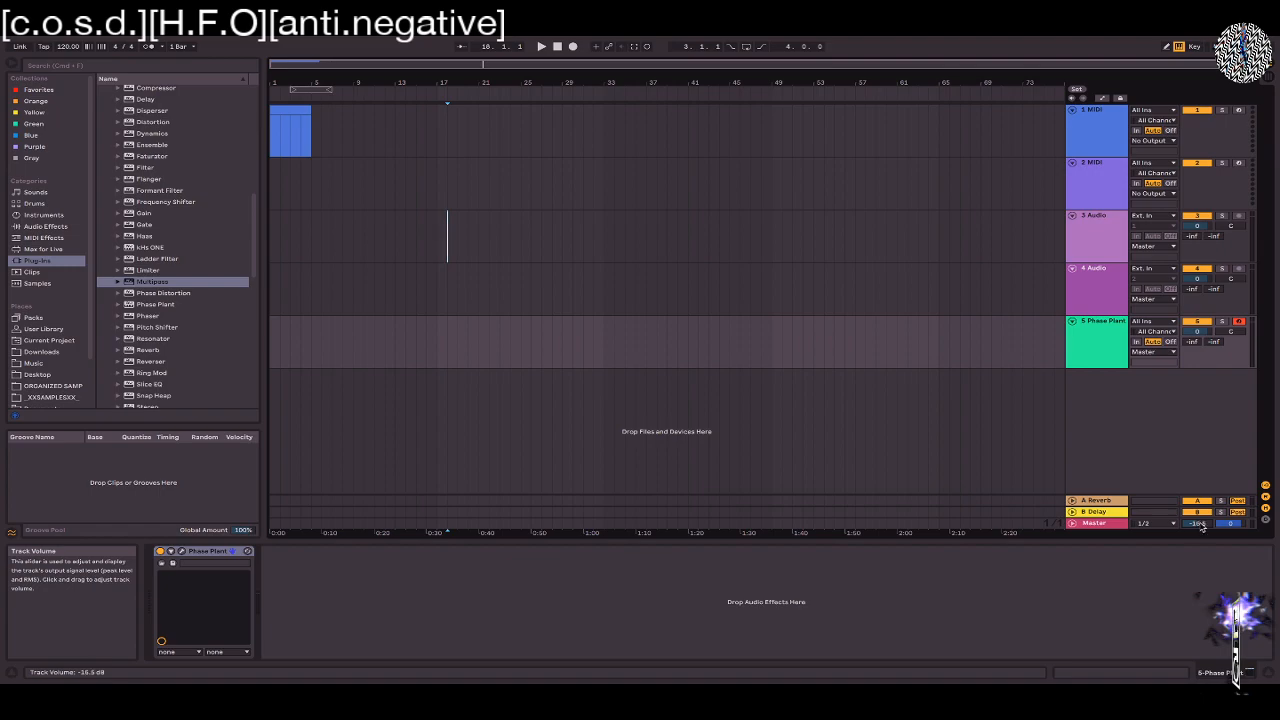
pyautogui.doubleClick(1202, 526)
pyautogui.moveTo(1197, 523); pyautogui.dragTo(1197, 560)
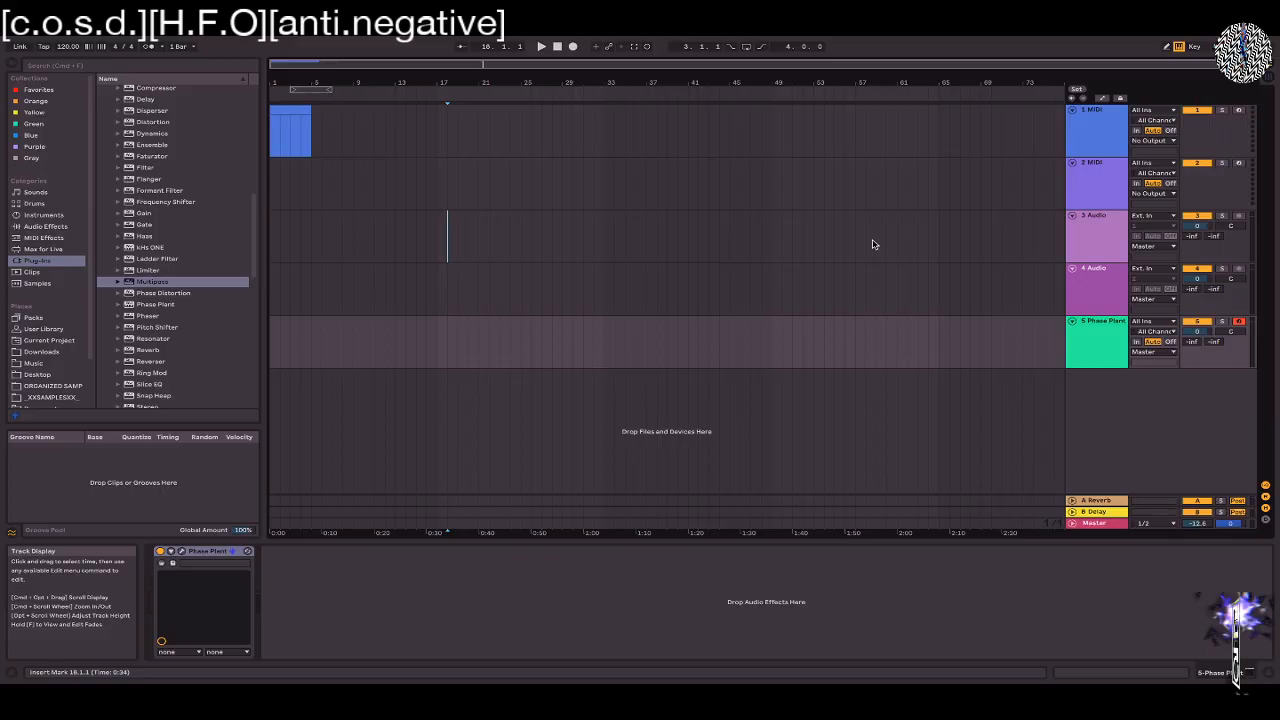
# Reopen the Phase Plant window and insert a second Wavetable, tuned to +42.00 semitones, between the existing Wavetable and its Filter
pyautogui.click(183, 555)
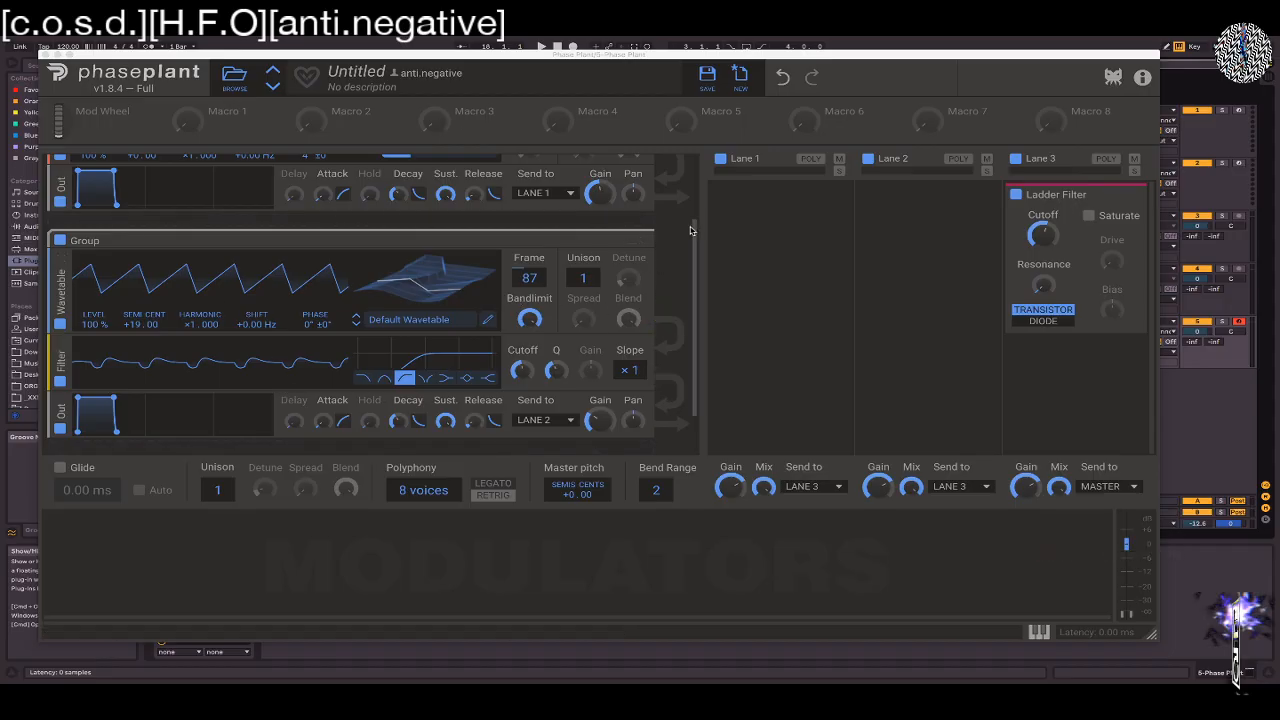
pyautogui.moveTo(694, 231); pyautogui.dragTo(694, 277)
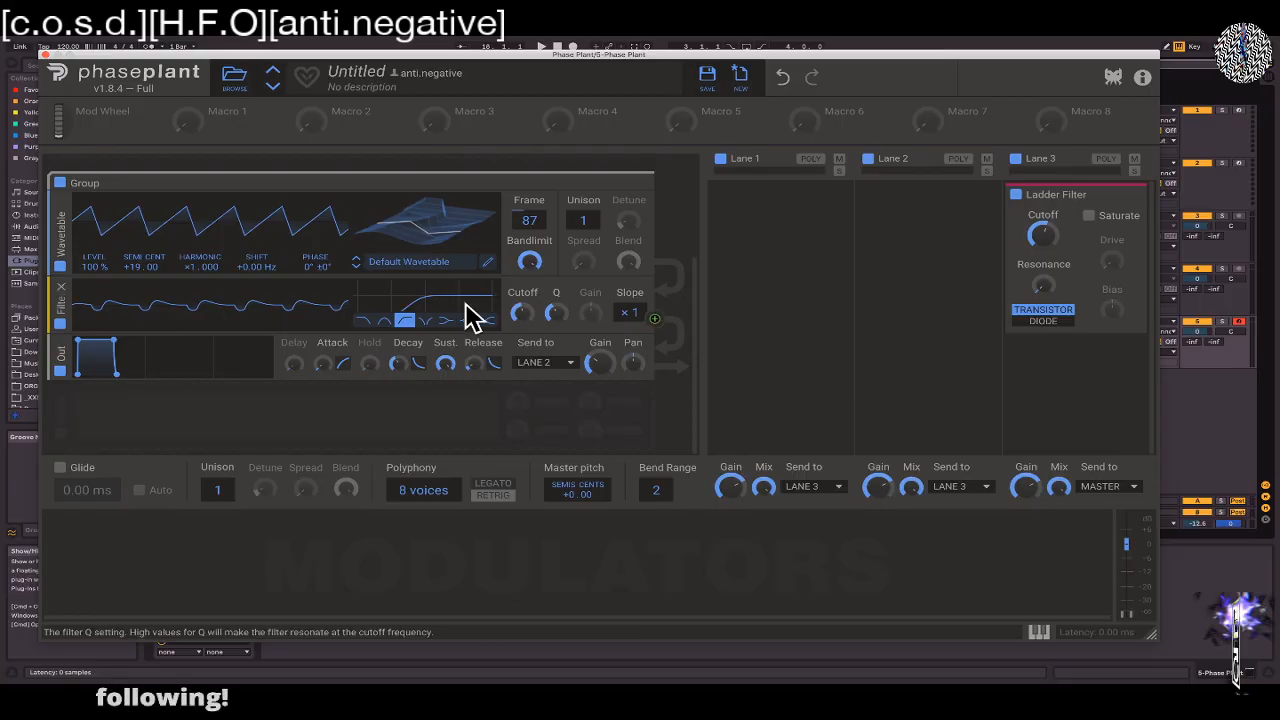
pyautogui.press('super')
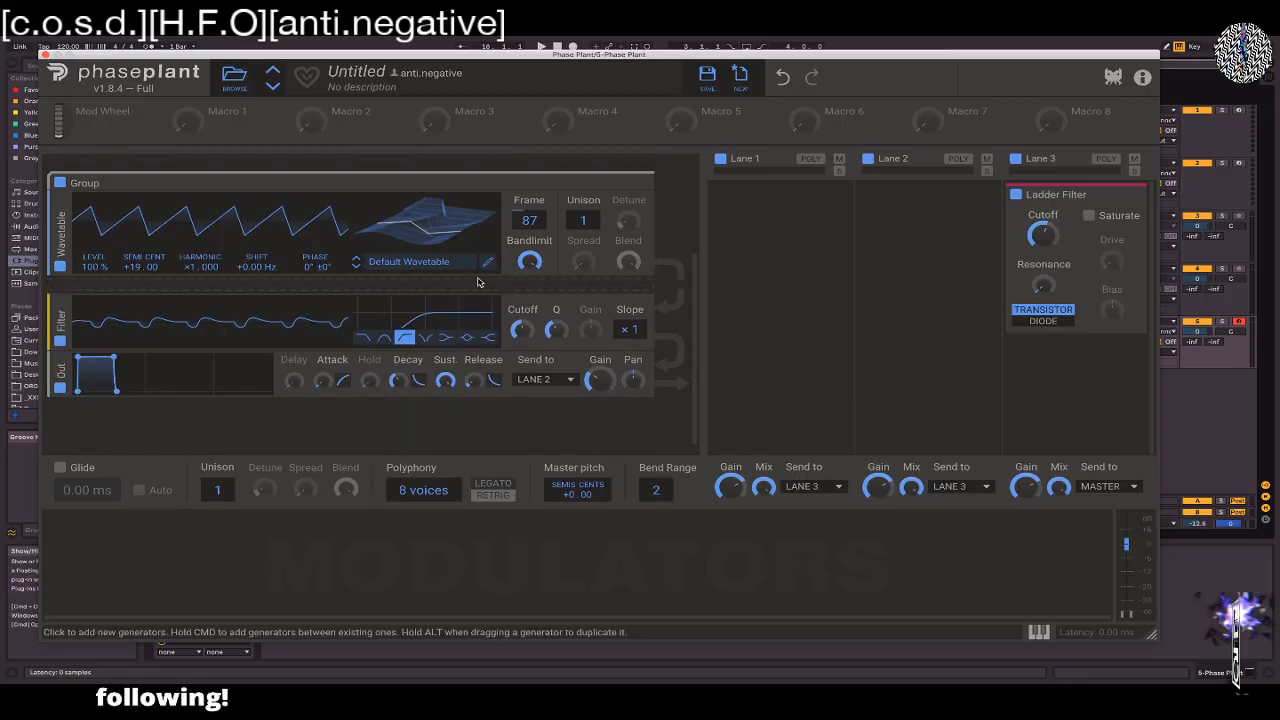
pyautogui.keyDown('super'); pyautogui.click(478, 282); pyautogui.keyUp('super')
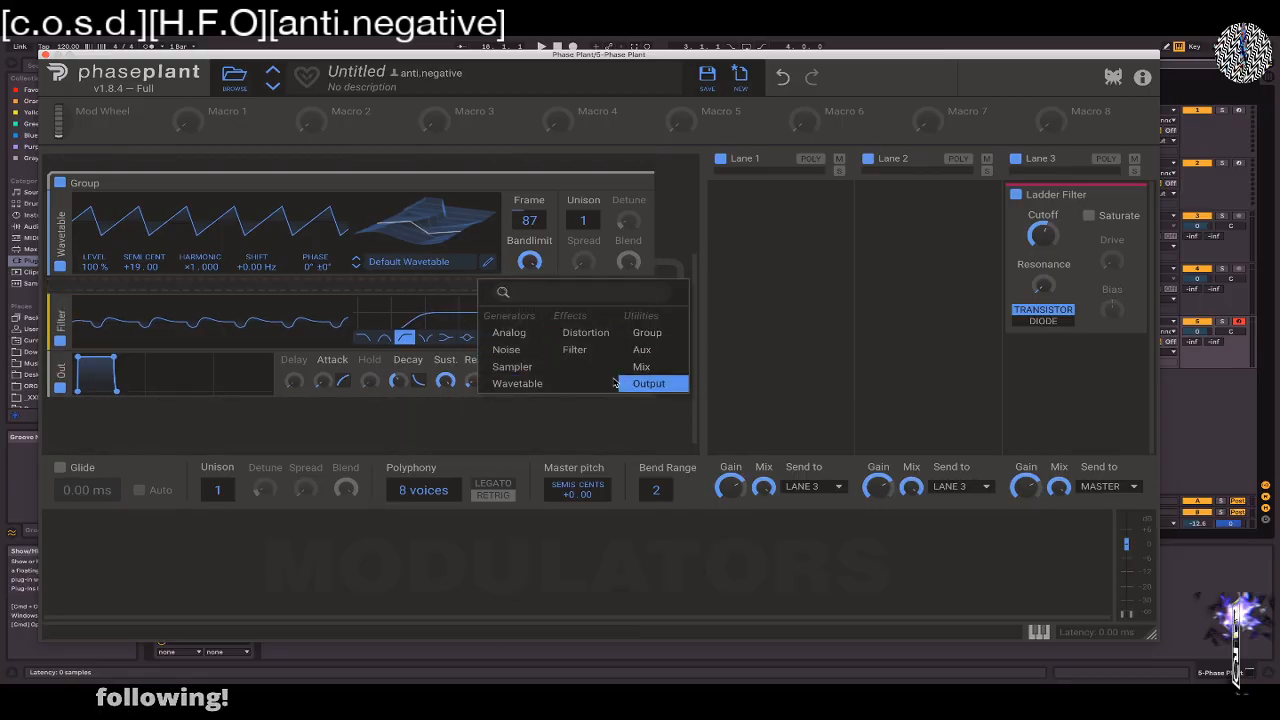
pyautogui.click(517, 384)
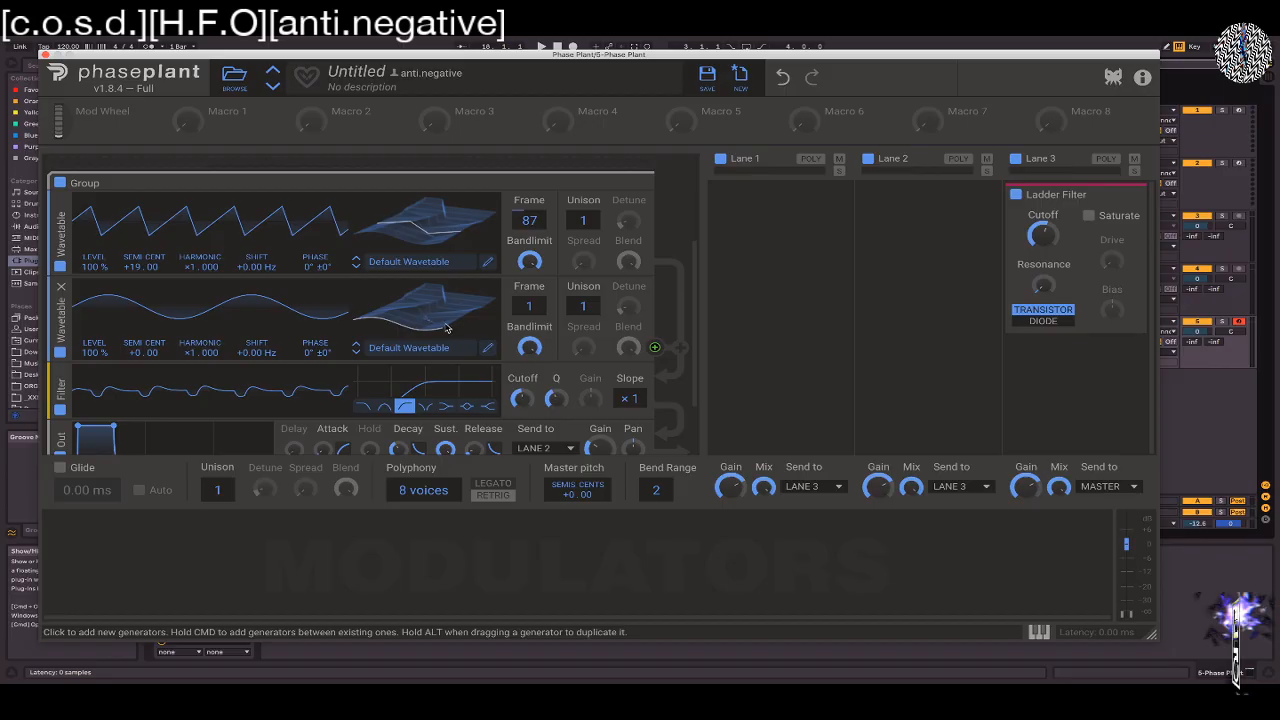
pyautogui.moveTo(136, 352); pyautogui.dragTo(136, 262)
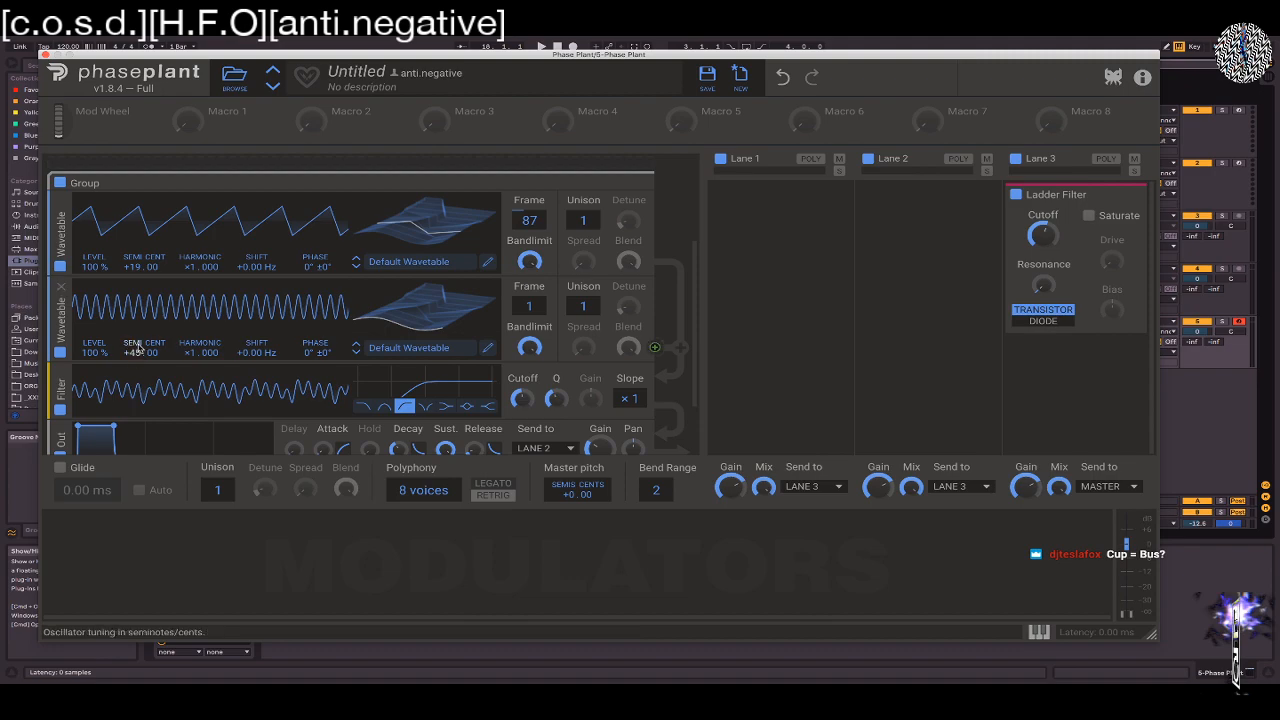
pyautogui.moveTo(136, 352); pyautogui.dragTo(136, 362)
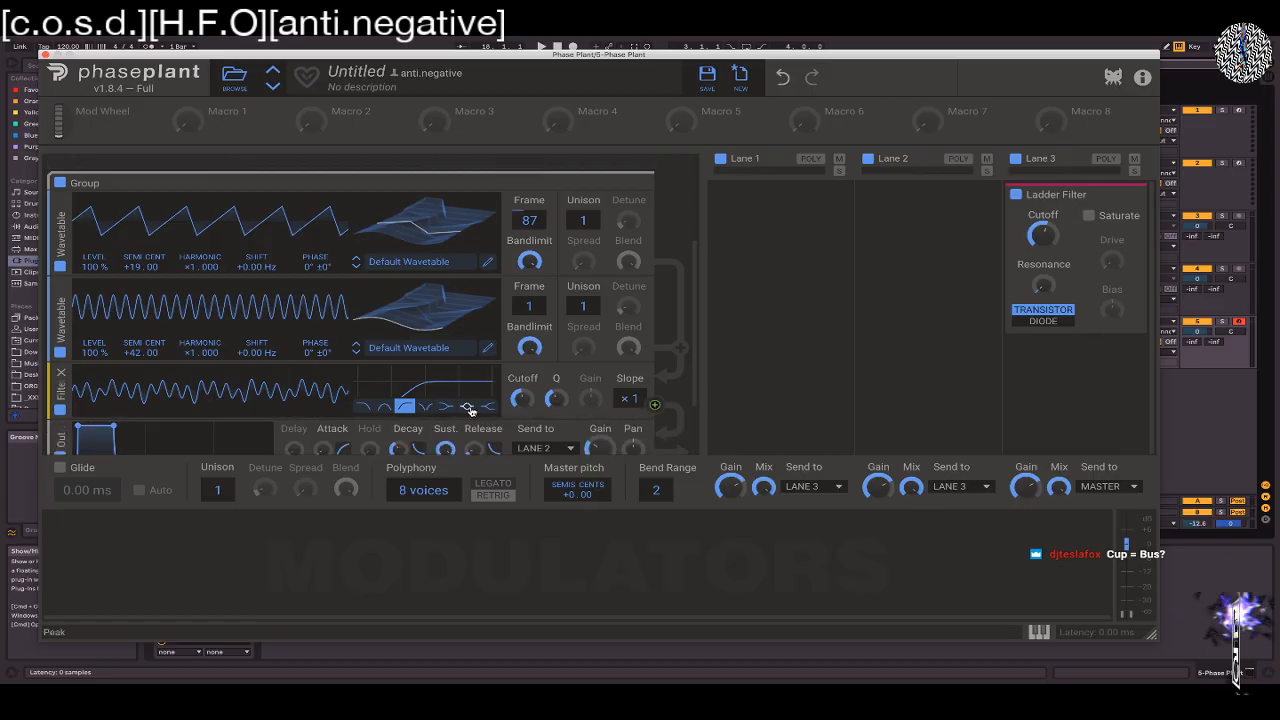
# Insert a low-pass Filter after the high-pass Filter in the Wavetable group and adjust its cutoff
pyautogui.click(222, 426)
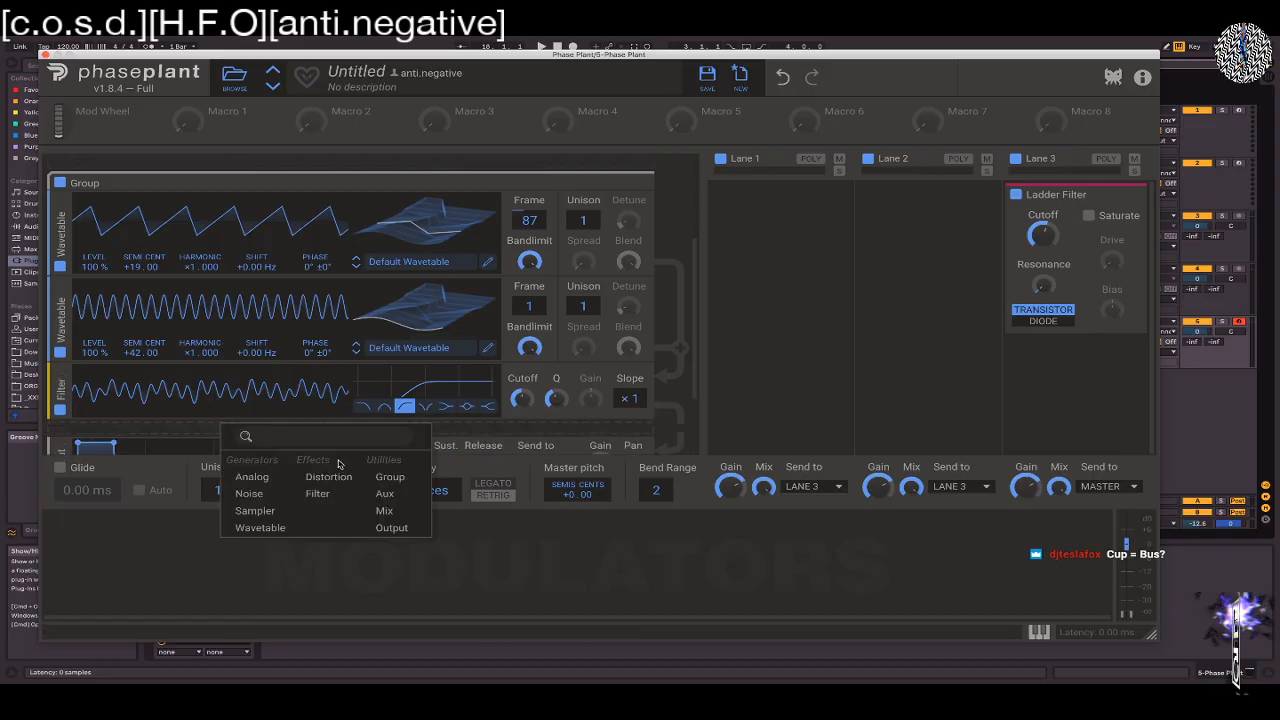
pyautogui.click(313, 494)
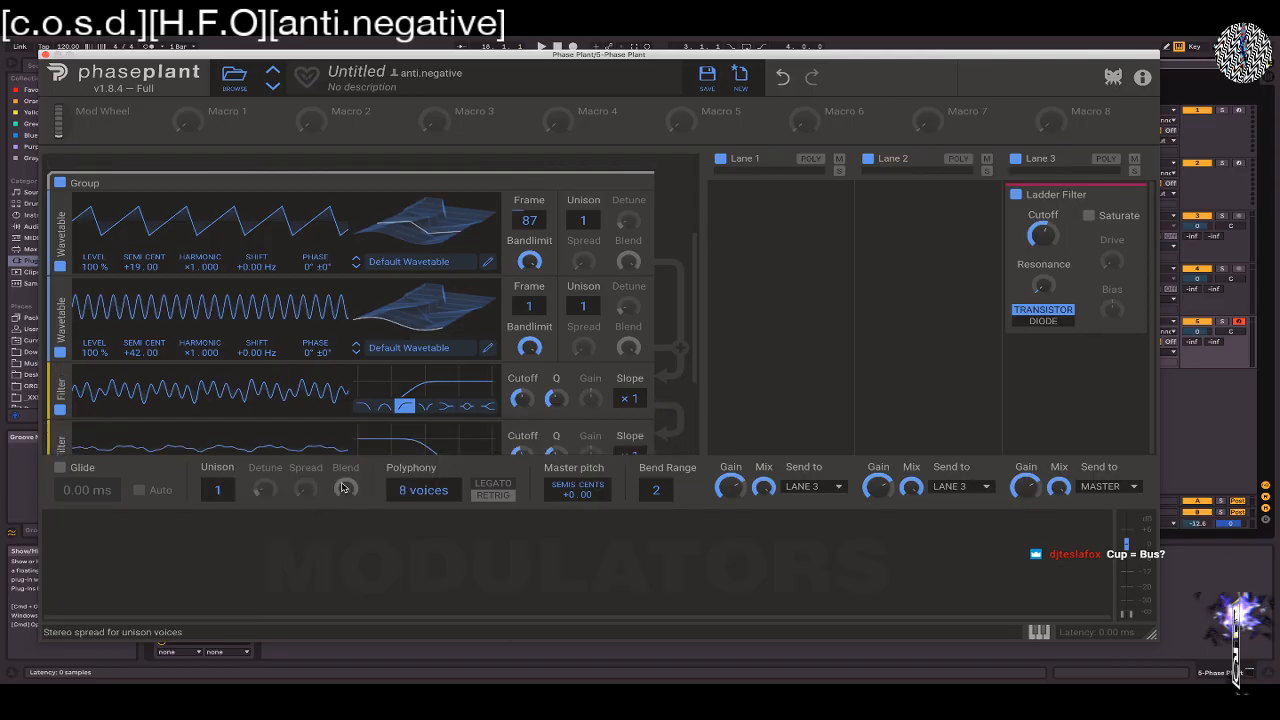
pyautogui.moveTo(522, 453); pyautogui.dragTo(522, 446)
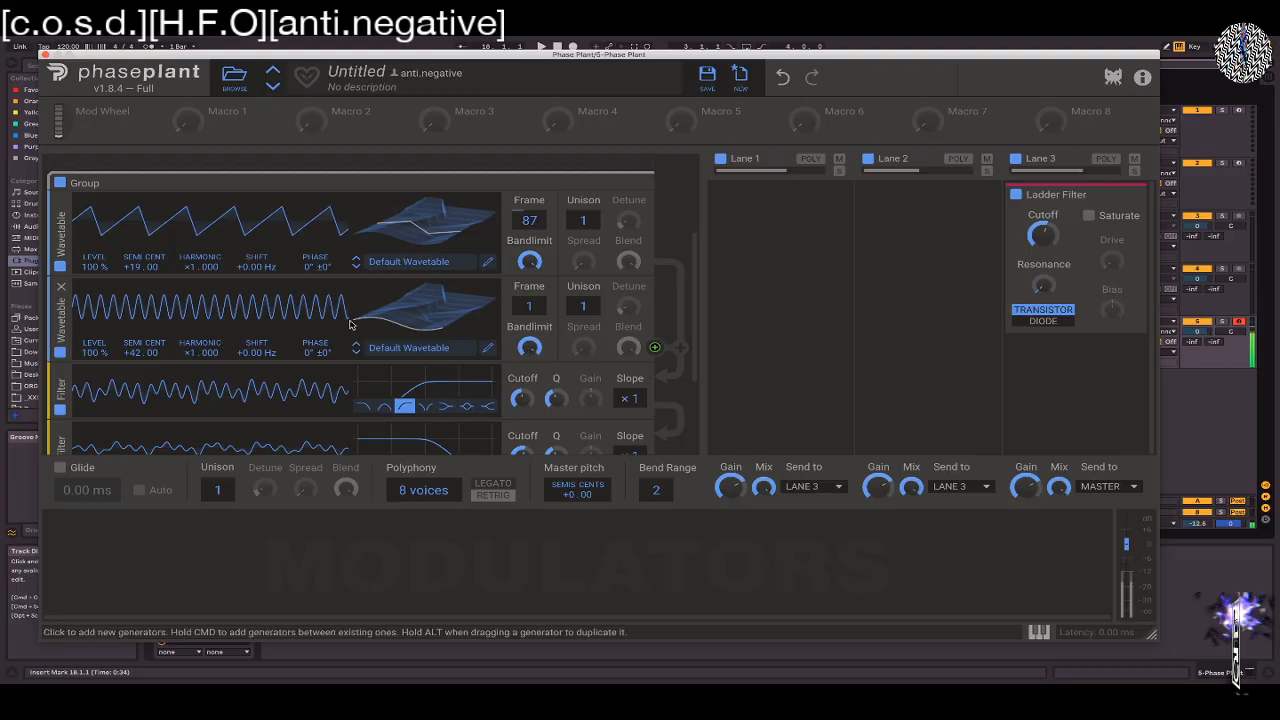
pyautogui.moveTo(140, 352); pyautogui.dragTo(140, 352)
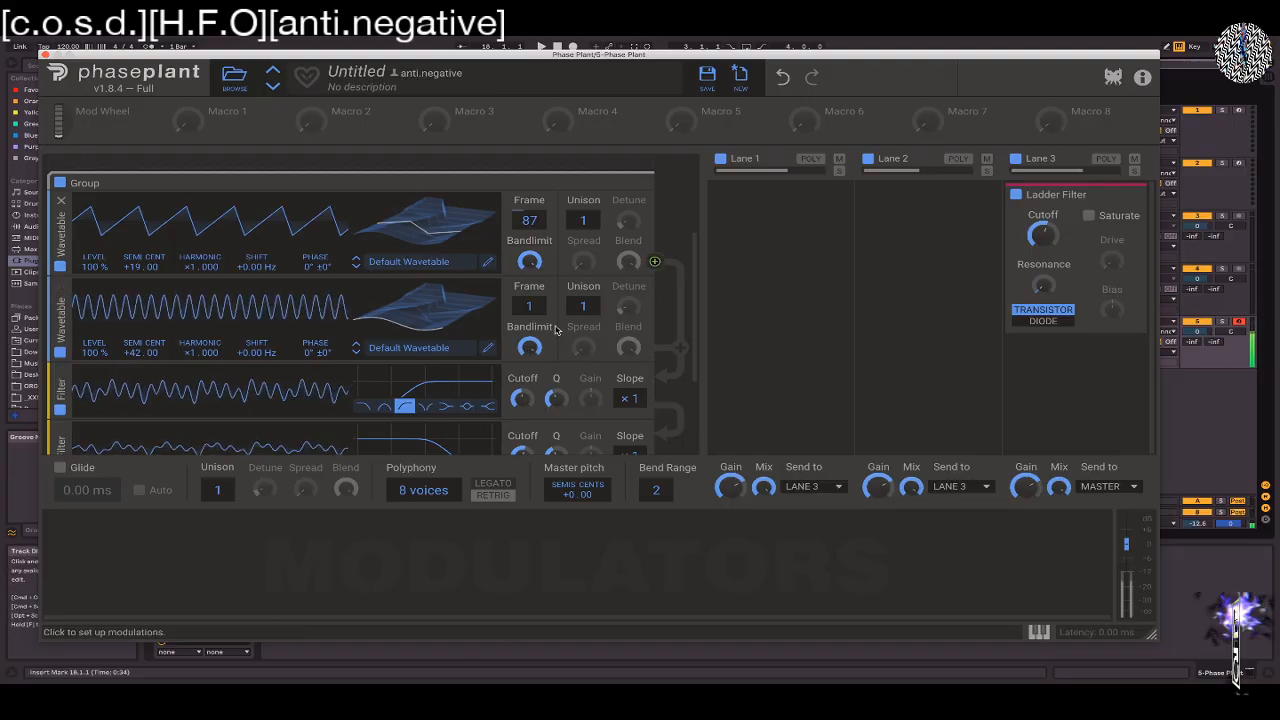
# Modulate the second Wavetable's phase with the first Wavetable's output
pyautogui.click(654, 263)
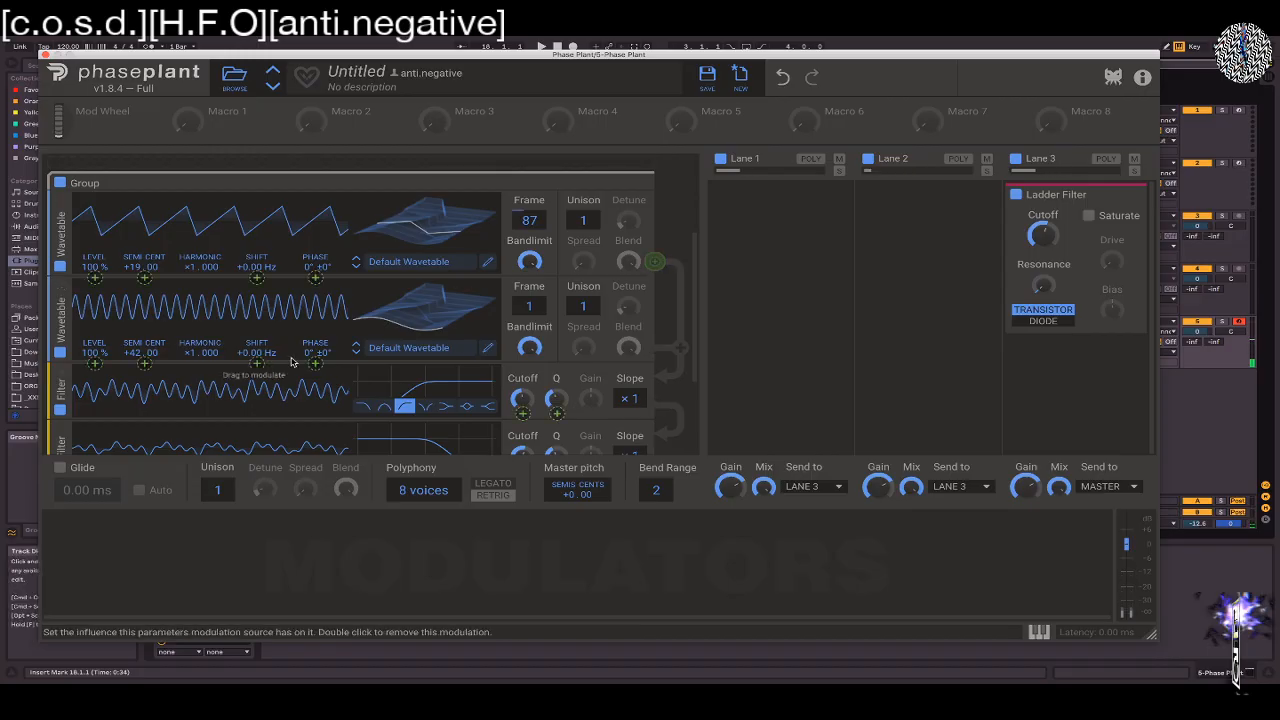
pyautogui.click(317, 365)
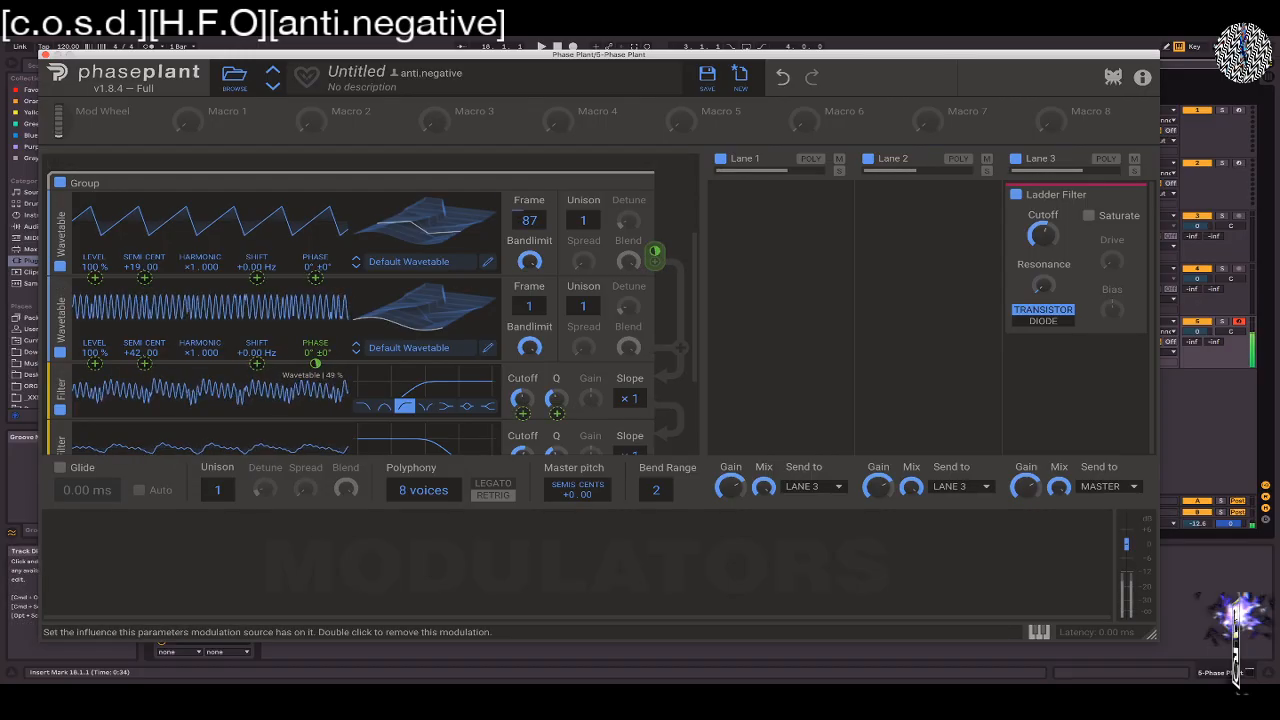
pyautogui.click(656, 404)
# Adjust the Wavetable group's filter cutoff, and enable Saturate on Lane 3's Ladder Filter with a drive of +16.08 dB
pyautogui.moveTo(525, 452); pyautogui.dragTo(525, 436)
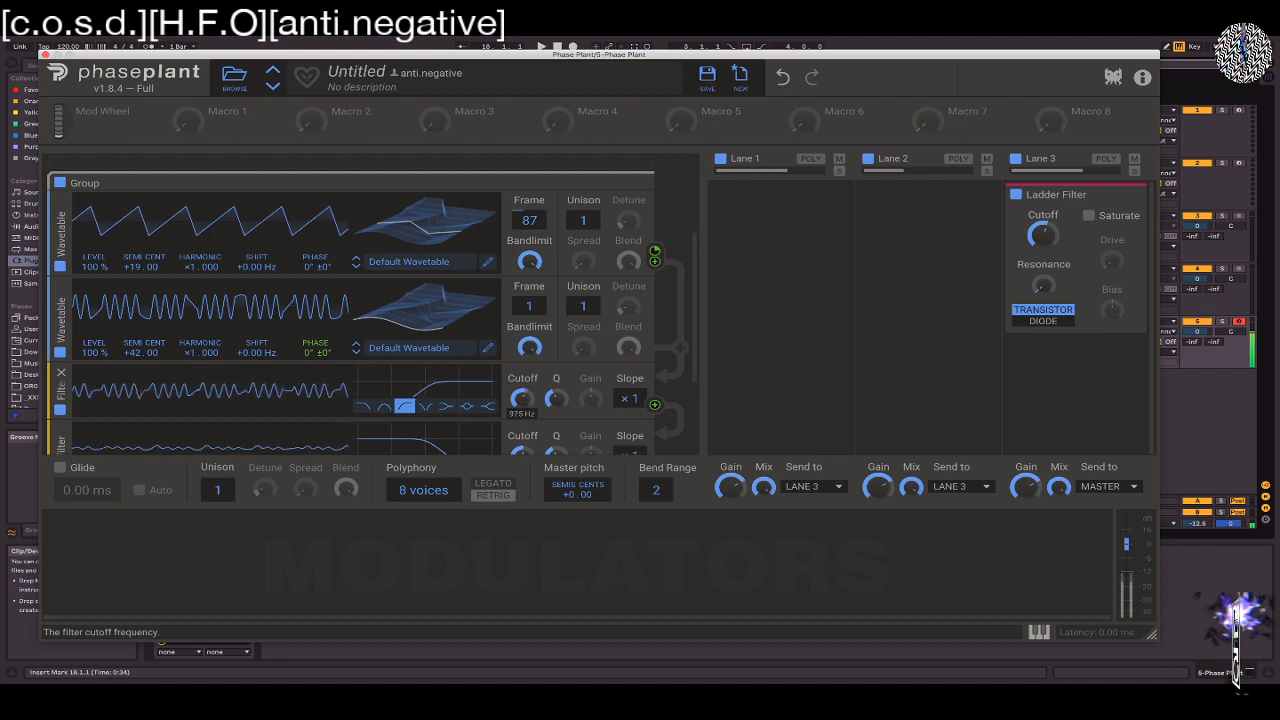
pyautogui.click(1088, 216)
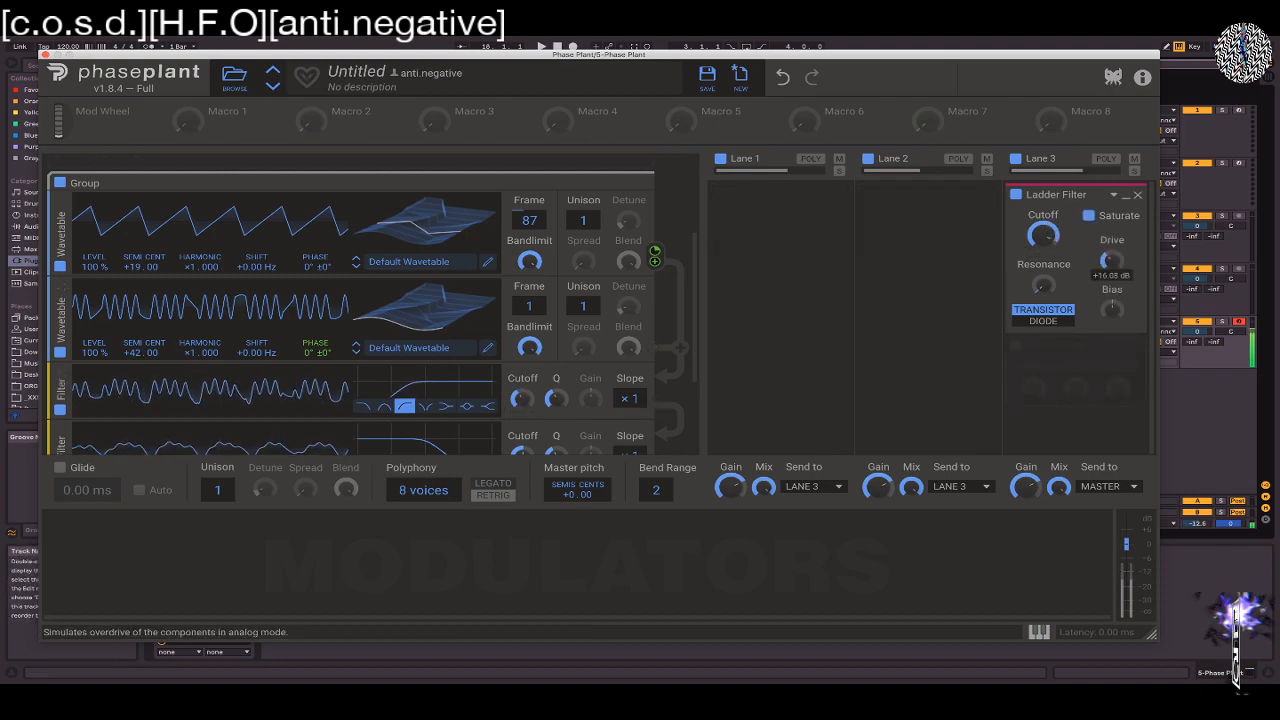
# Modulate the Analog oscillator's phase with the first Wavetable at 34%, and tune that Wavetable to +19.44 semitones
pyautogui.scroll(-2, 684, 288)
pyautogui.scroll(5, 684, 288)
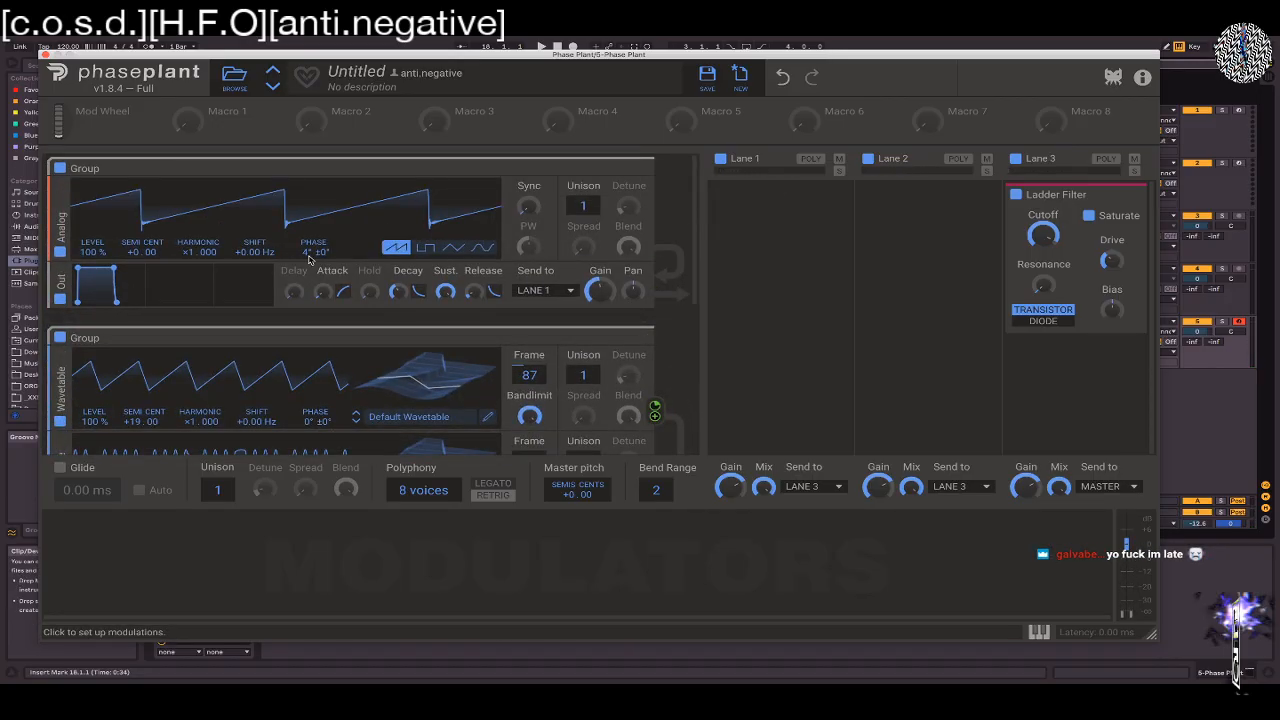
pyautogui.moveTo(653, 420); pyautogui.dragTo(313, 265)
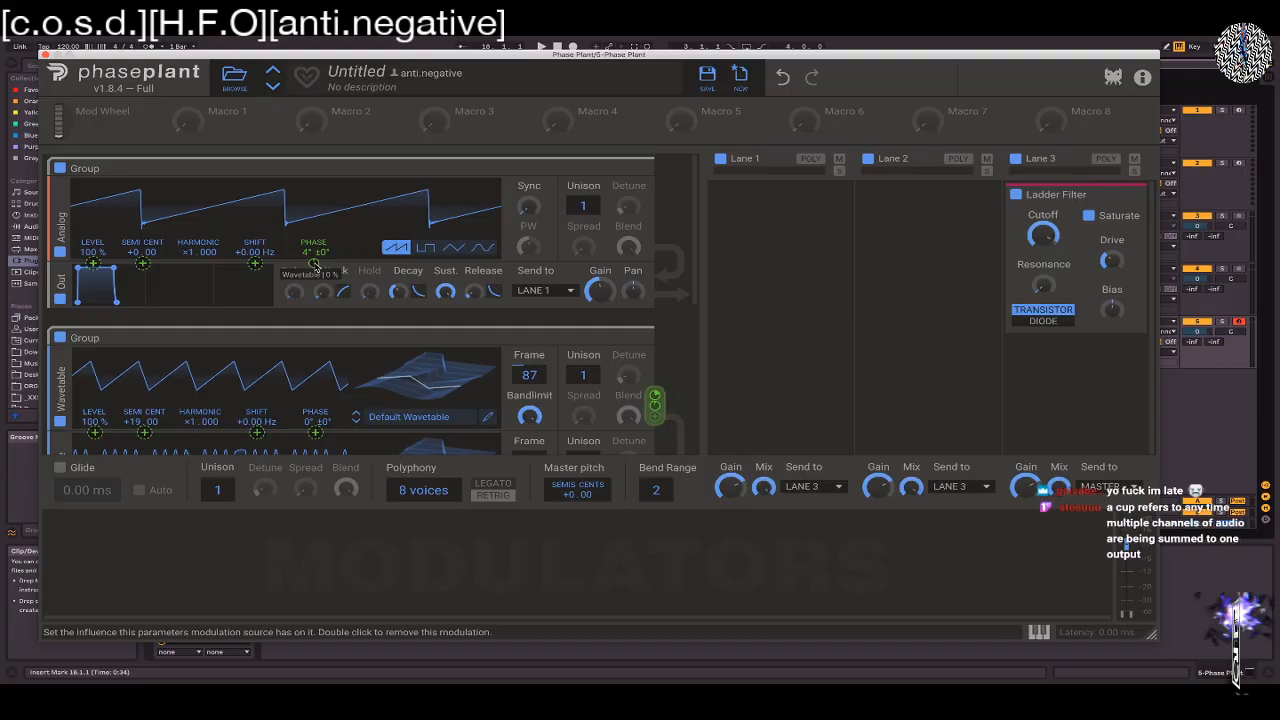
pyautogui.moveTo(313, 263)
pyautogui.mouseDown()
pyautogui.moveTo(313, 230)
pyautogui.moveTo(313, 258)
pyautogui.moveTo(313, 241)
pyautogui.mouseUp()
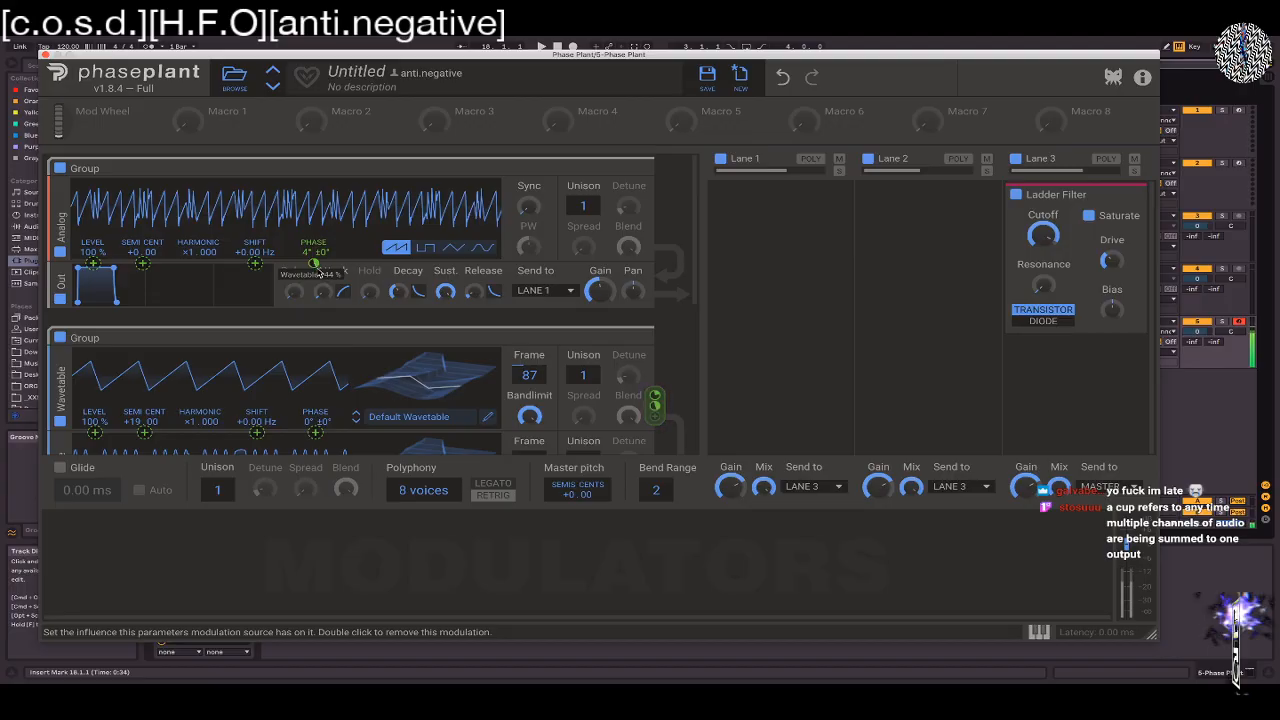
pyautogui.moveTo(314, 264); pyautogui.dragTo(314, 275)
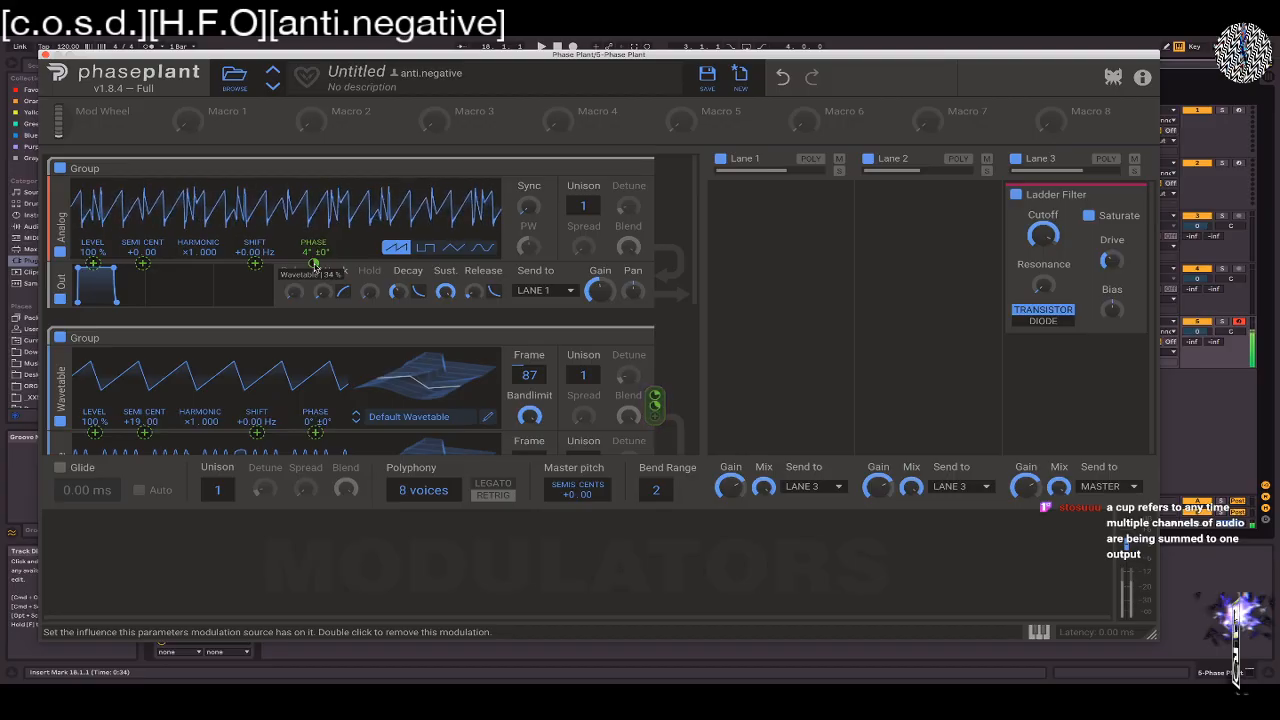
pyautogui.moveTo(156, 421); pyautogui.dragTo(156, 377)
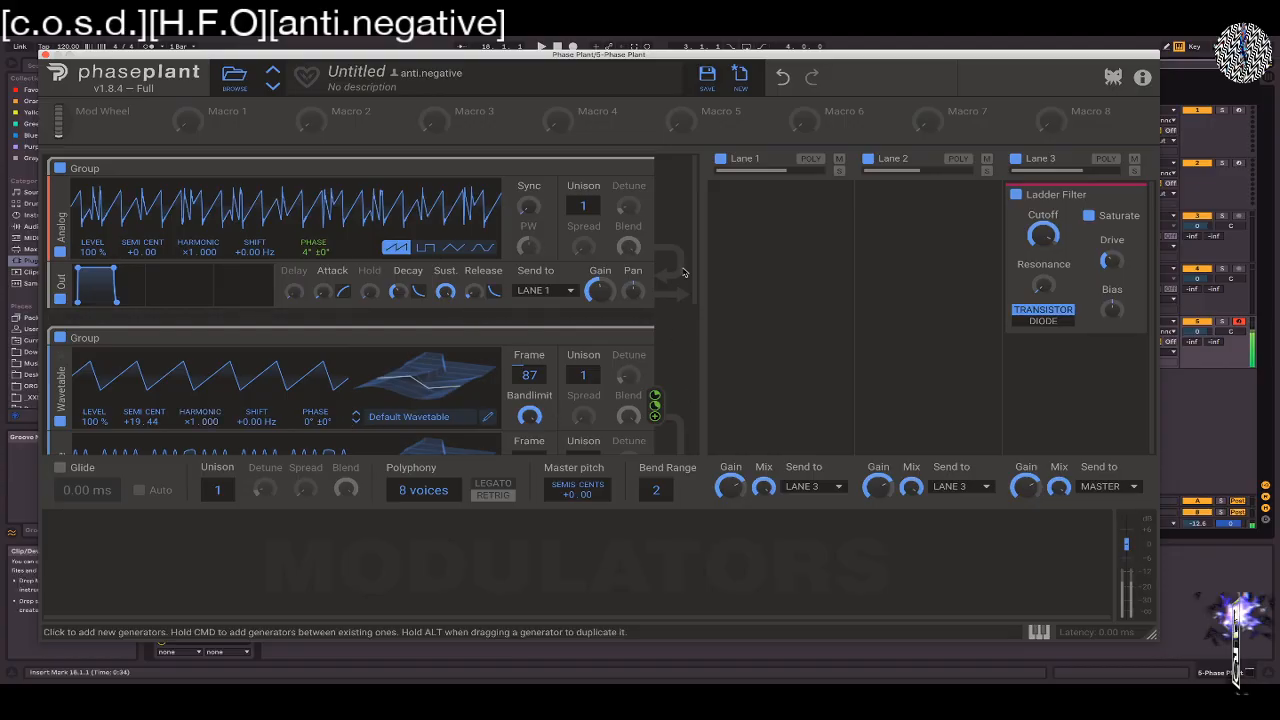
# Add a low-pass Filter effect to Lane 1 with its slope at ×1
pyautogui.scroll(-3, 696, 258)
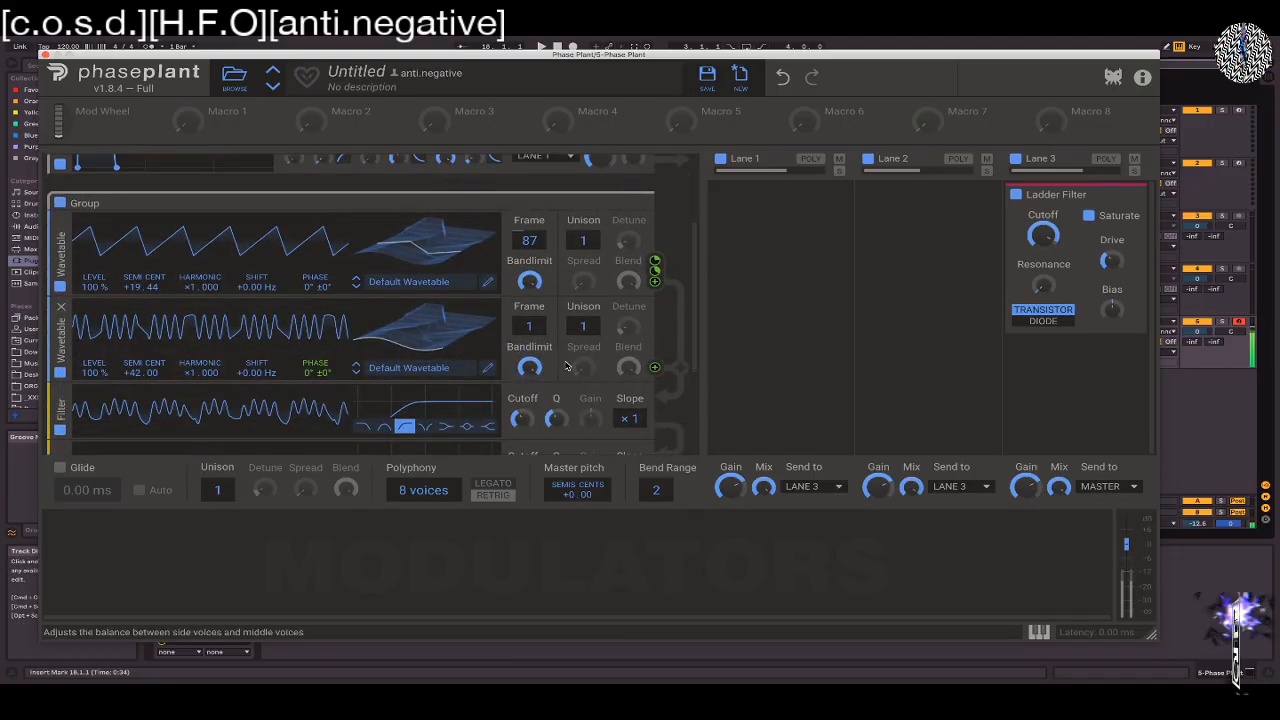
pyautogui.click(724, 196)
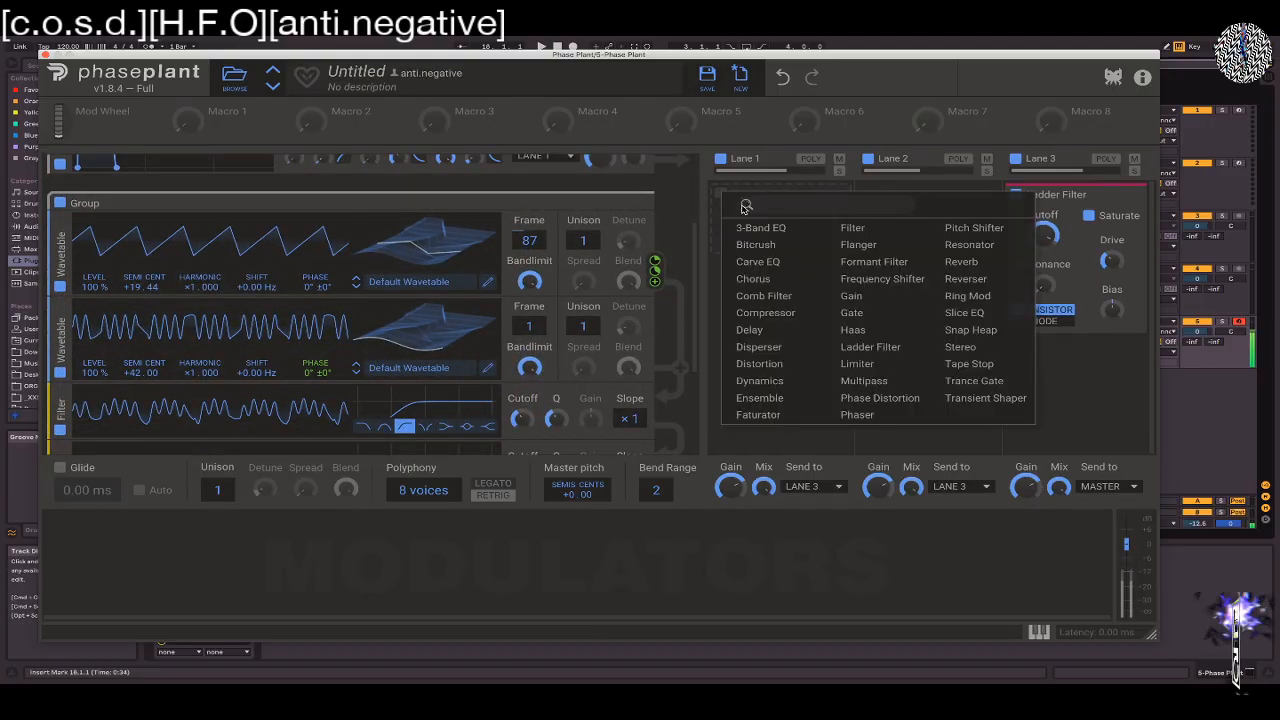
pyautogui.click(858, 231)
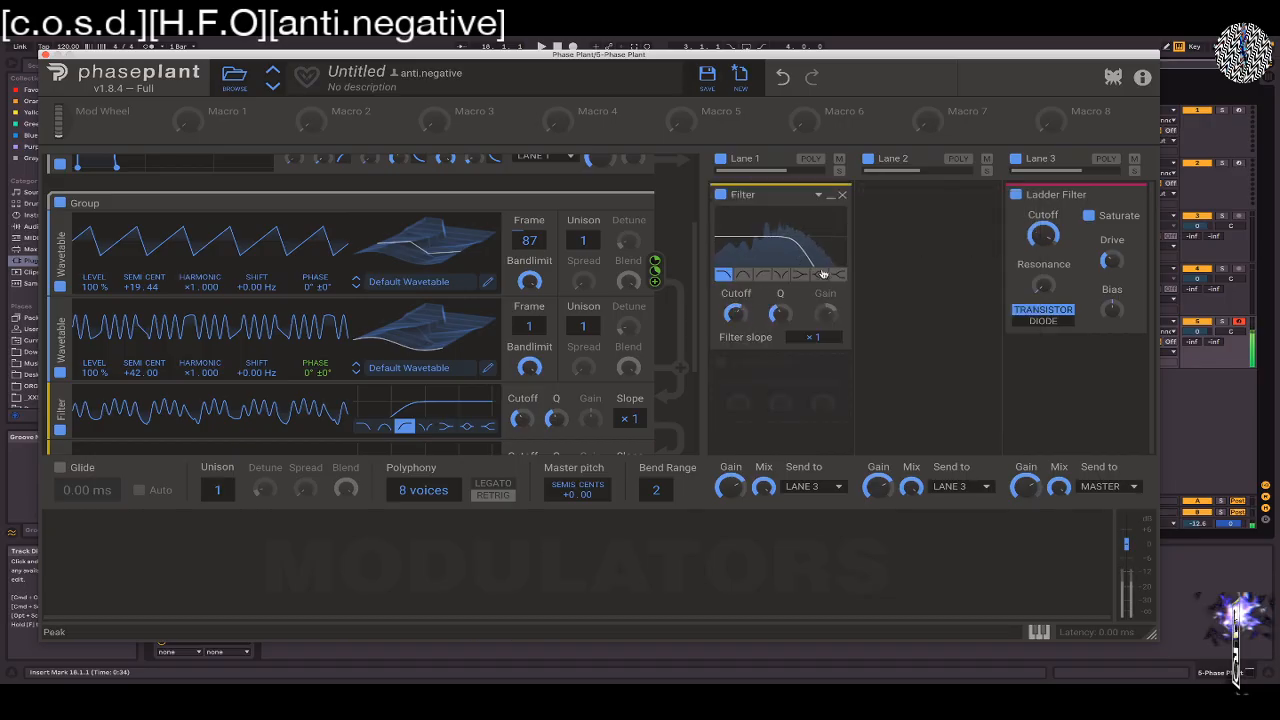
pyautogui.moveTo(813, 335)
pyautogui.mouseDown()
pyautogui.moveTo(813, 300)
pyautogui.moveTo(813, 336)
pyautogui.mouseUp()
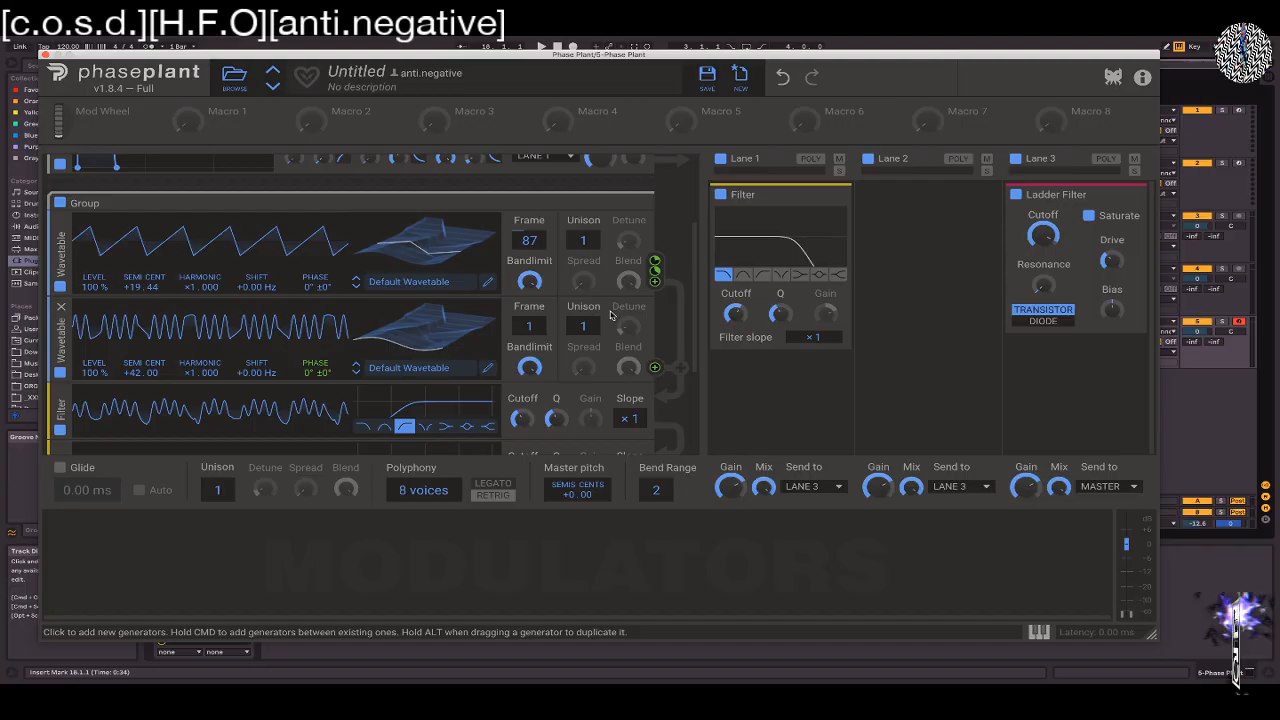
pyautogui.click(1194, 523)
pyautogui.press('Delete')
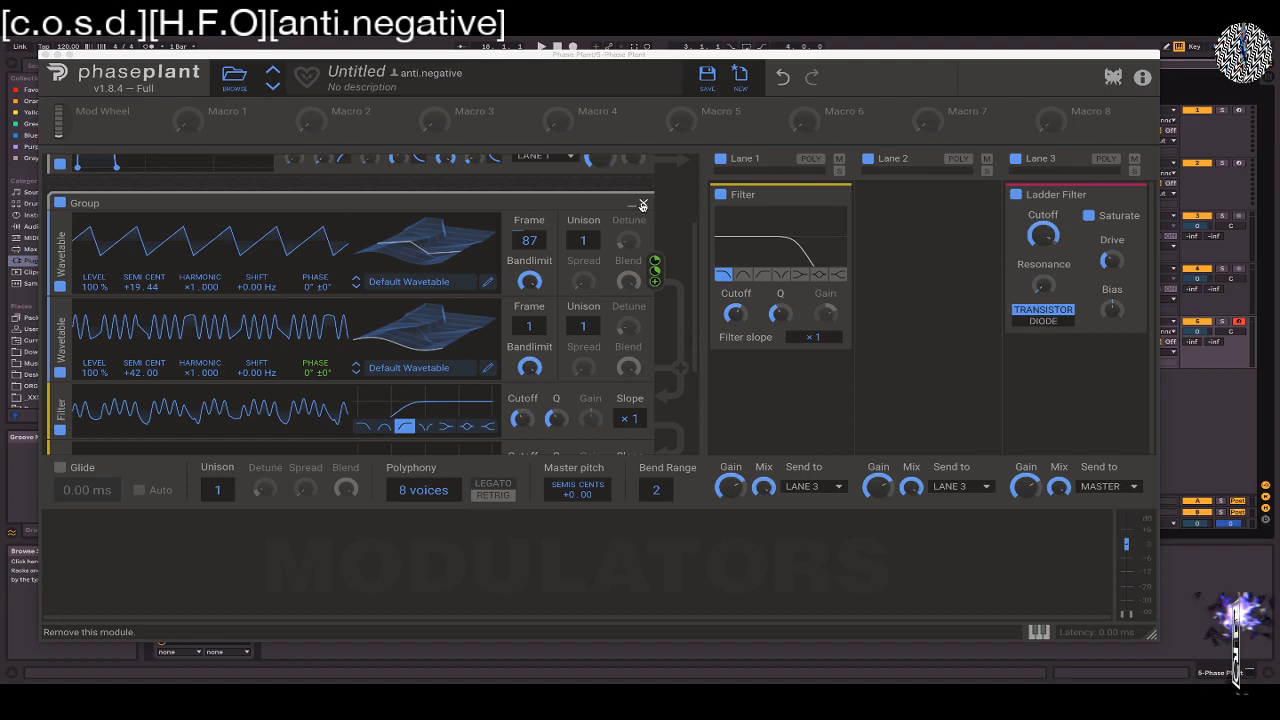
pyautogui.scroll(3, 356, 242)
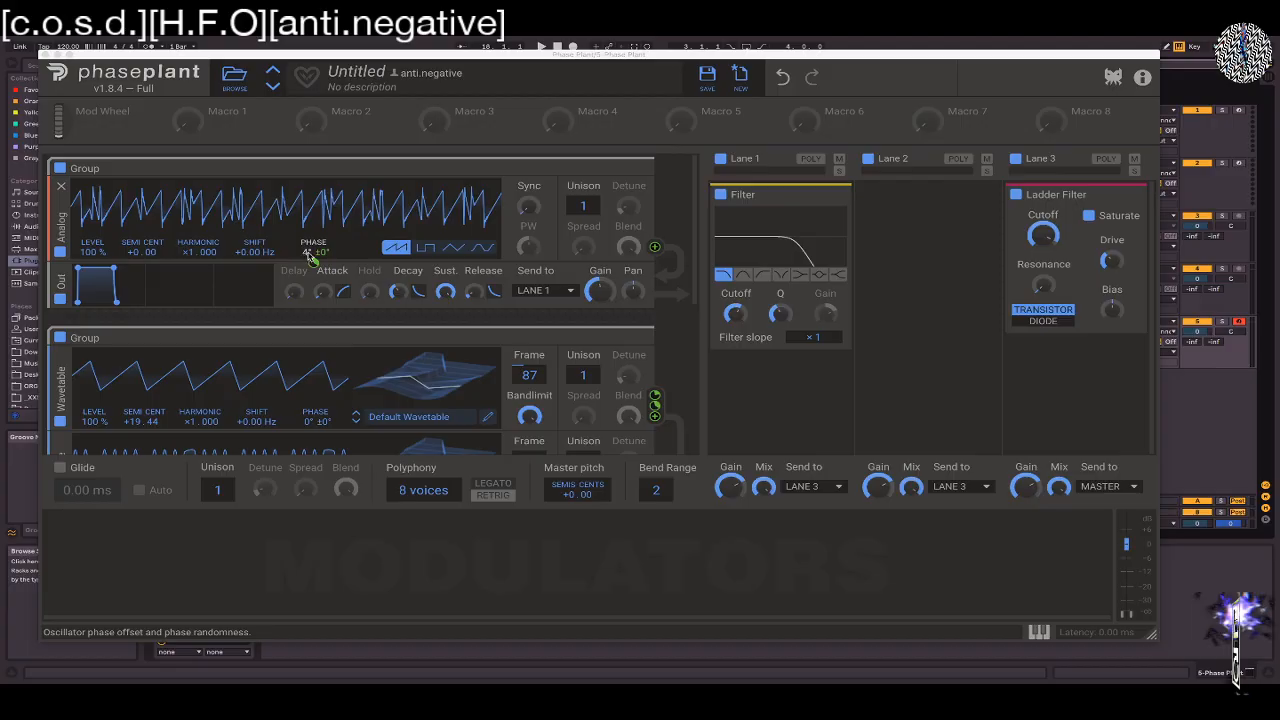
pyautogui.doubleClick(138, 421)
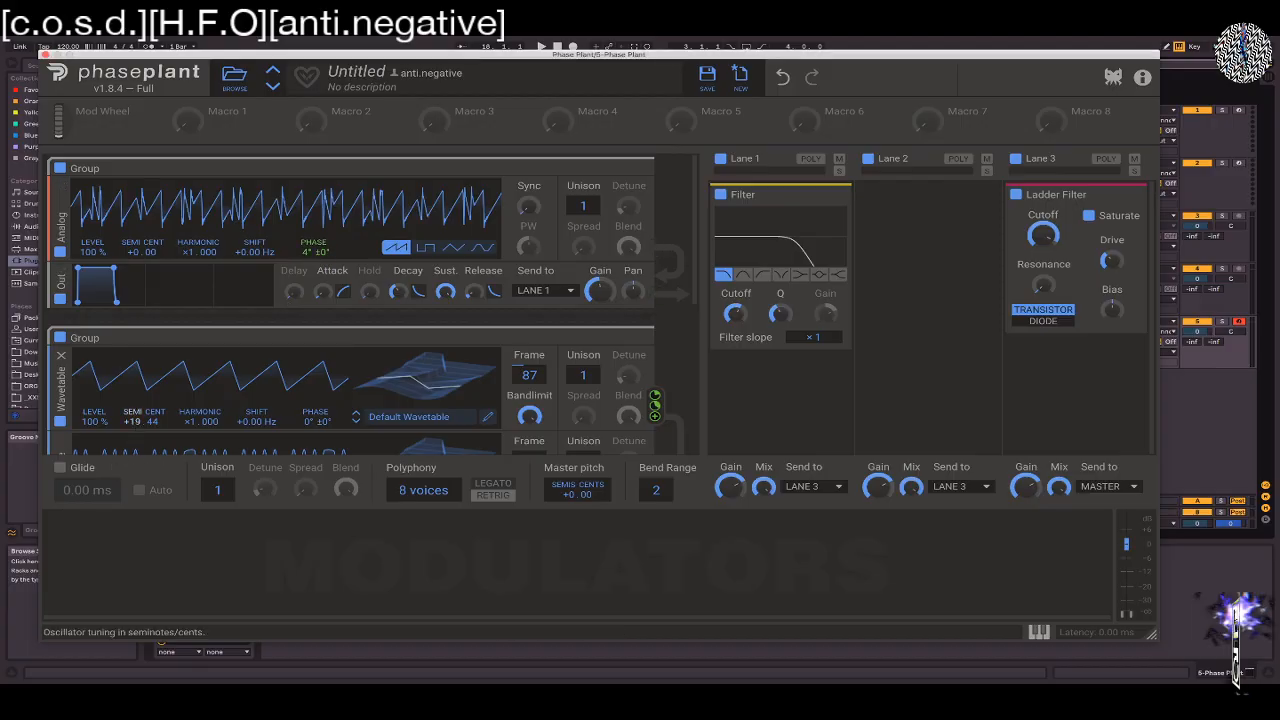
# Switch to the Phase Plant manual and skim the oscillator, sample player, wavetable and effect sections, returning to Generator Modules
pyautogui.click(740, 74)
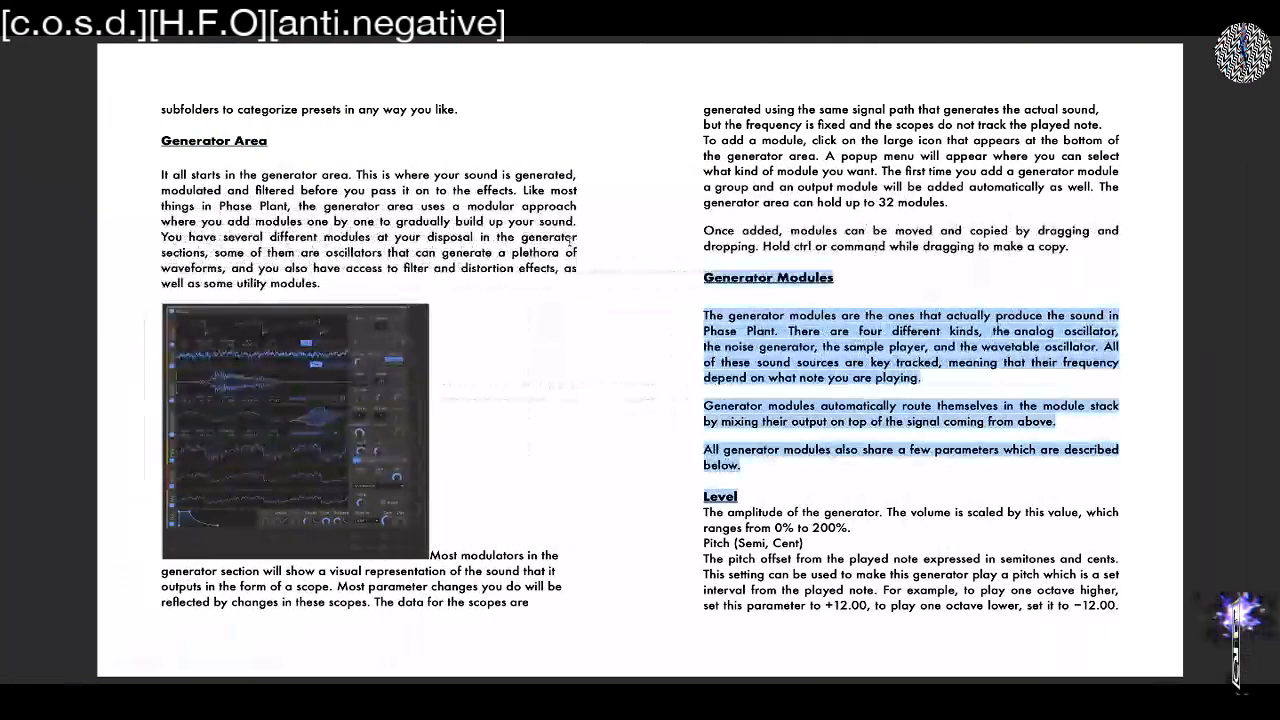
pyautogui.scroll(-1, 569, 241)
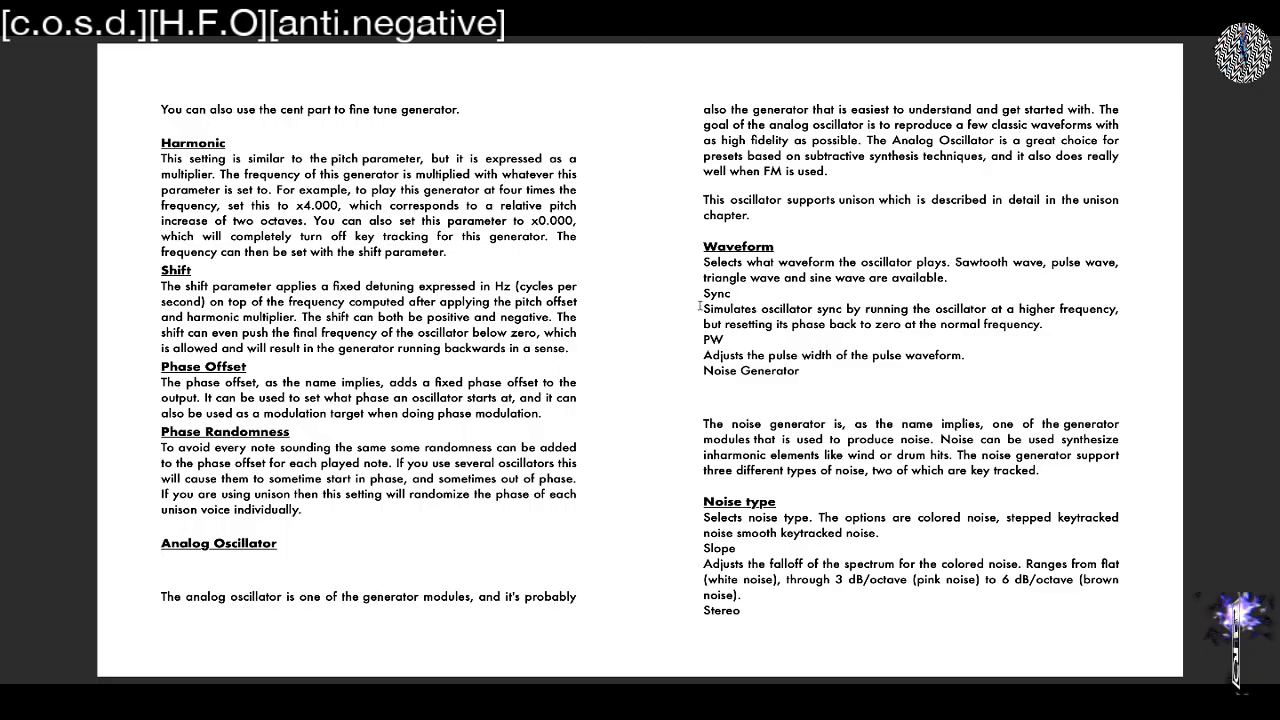
pyautogui.scroll(-5, 699, 284)
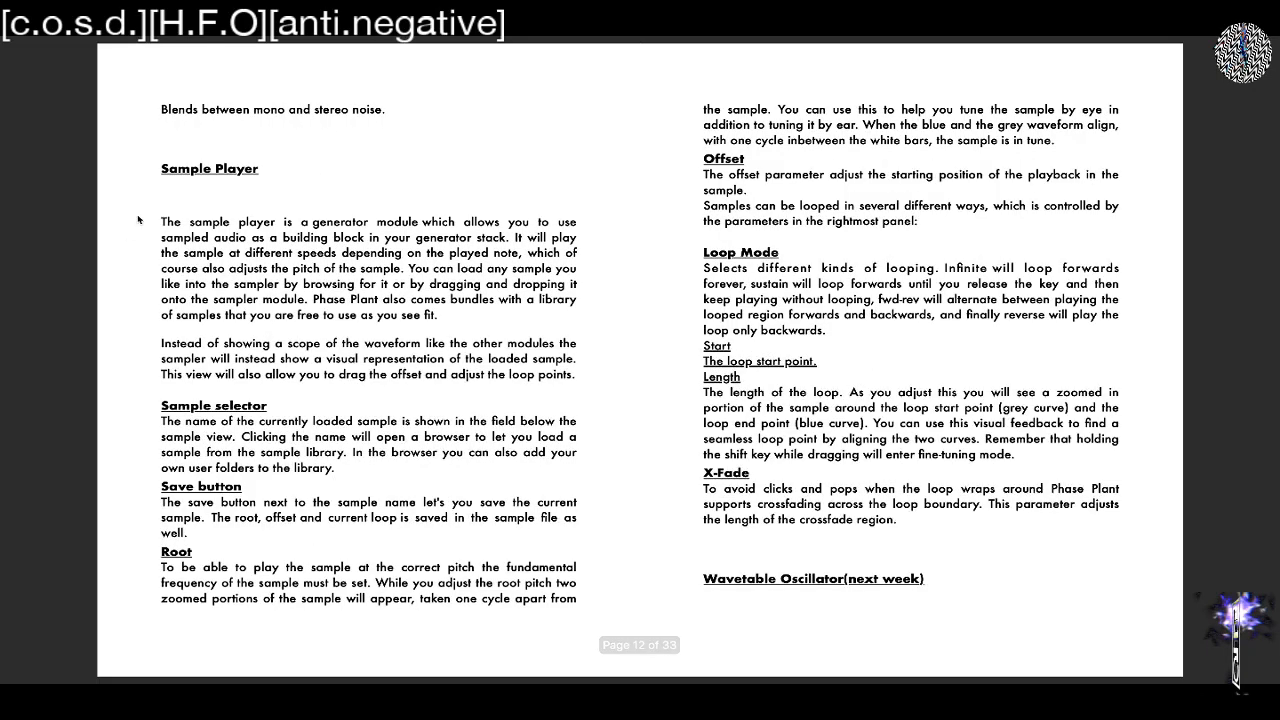
pyautogui.scroll(-10, 140, 221)
pyautogui.scroll(-5, 528, 411)
pyautogui.scroll(5, 528, 411)
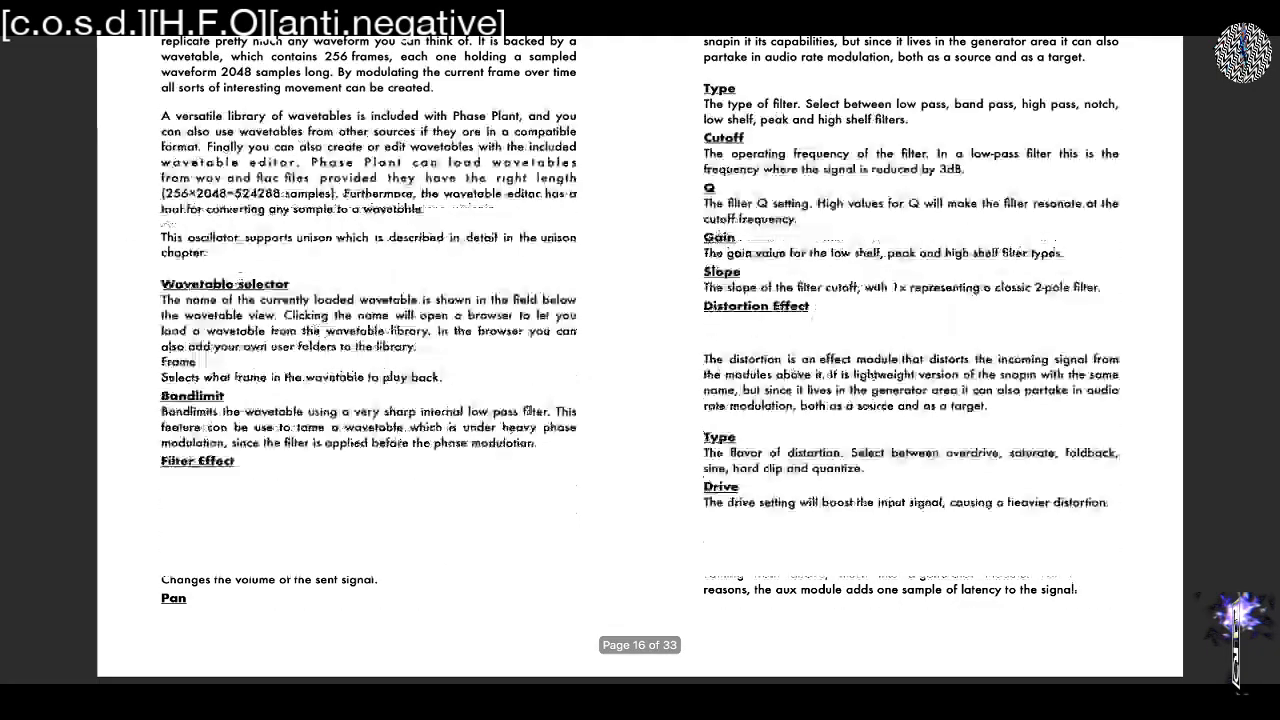
pyautogui.scroll(10, 540, 408)
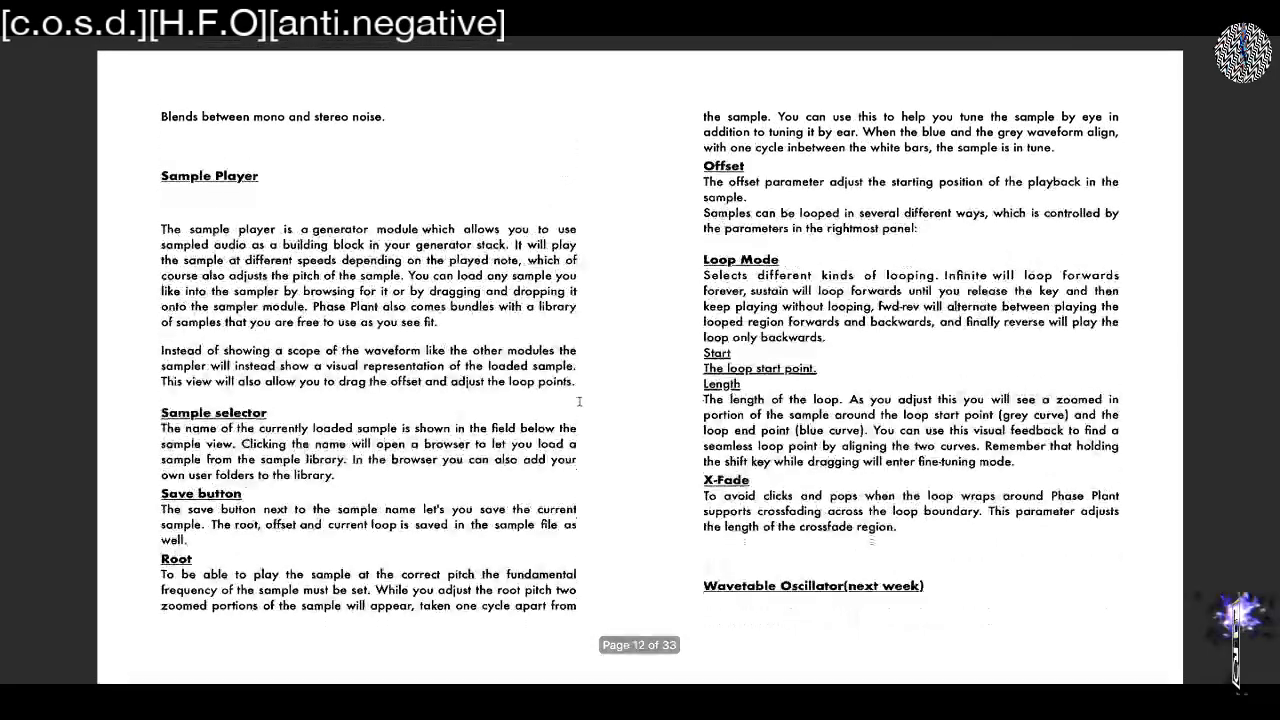
pyautogui.scroll(10, 579, 401)
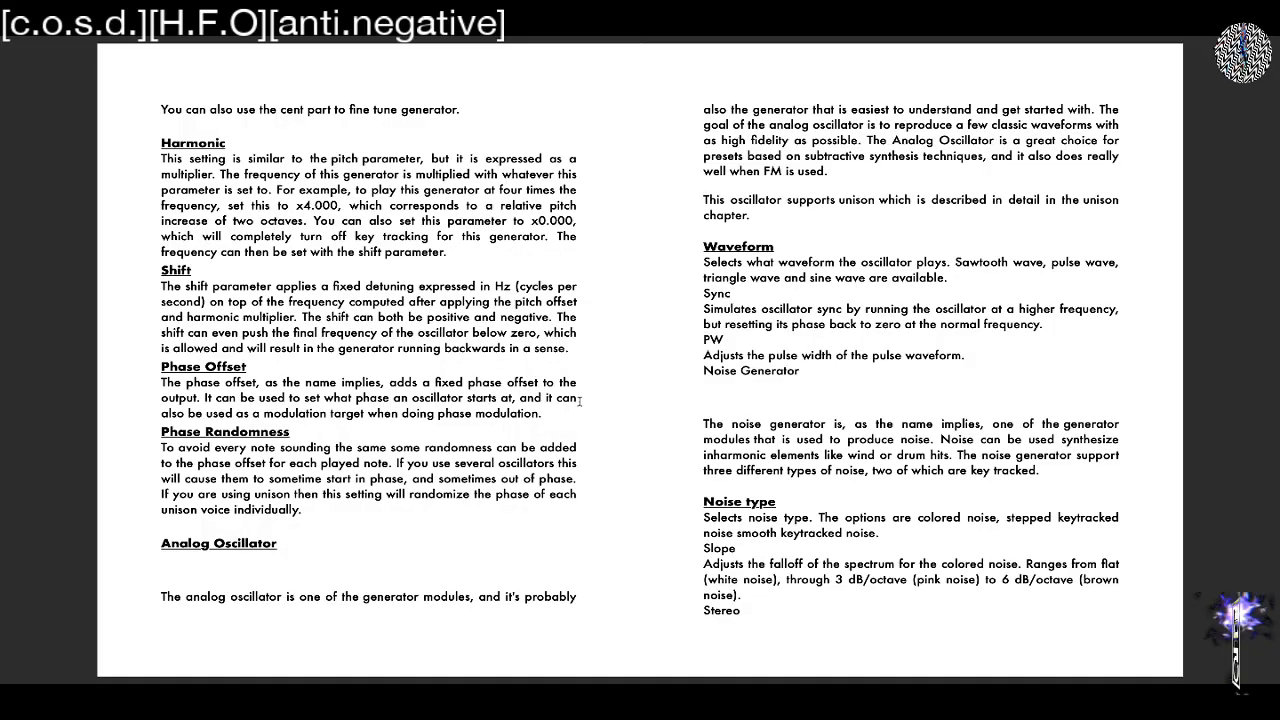
pyautogui.scroll(10, 579, 401)
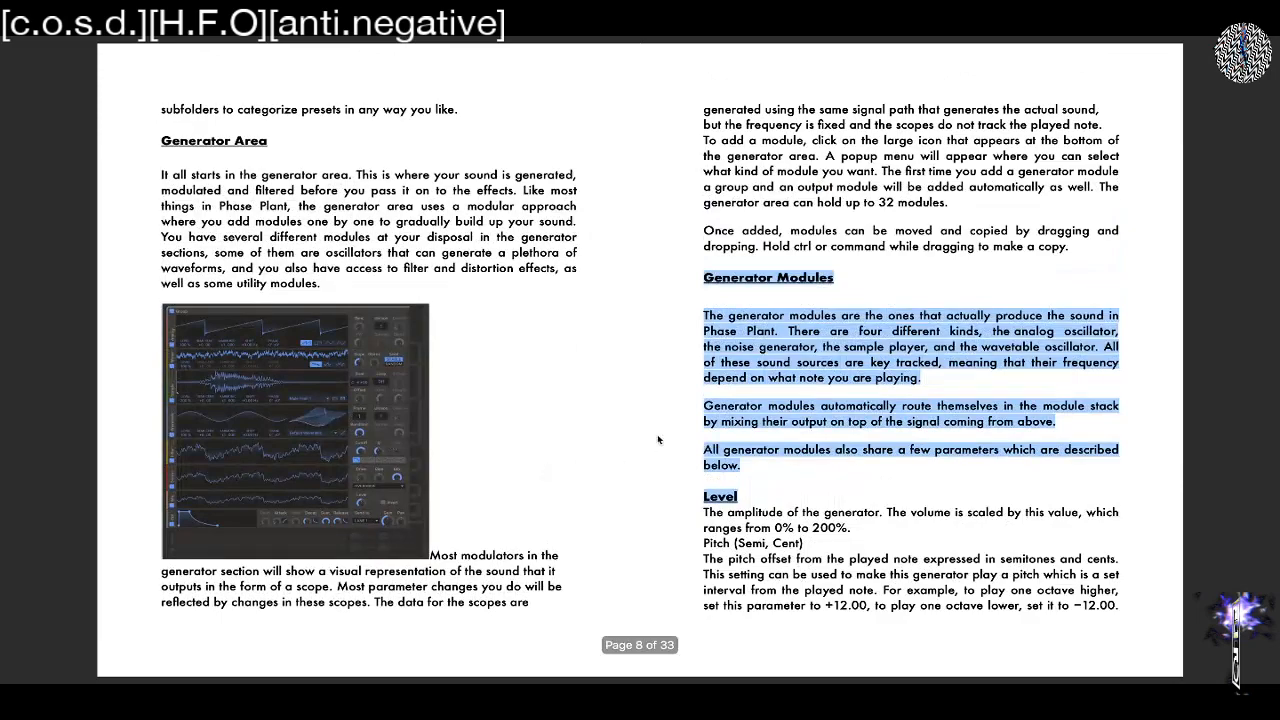
pyautogui.click(657, 439)
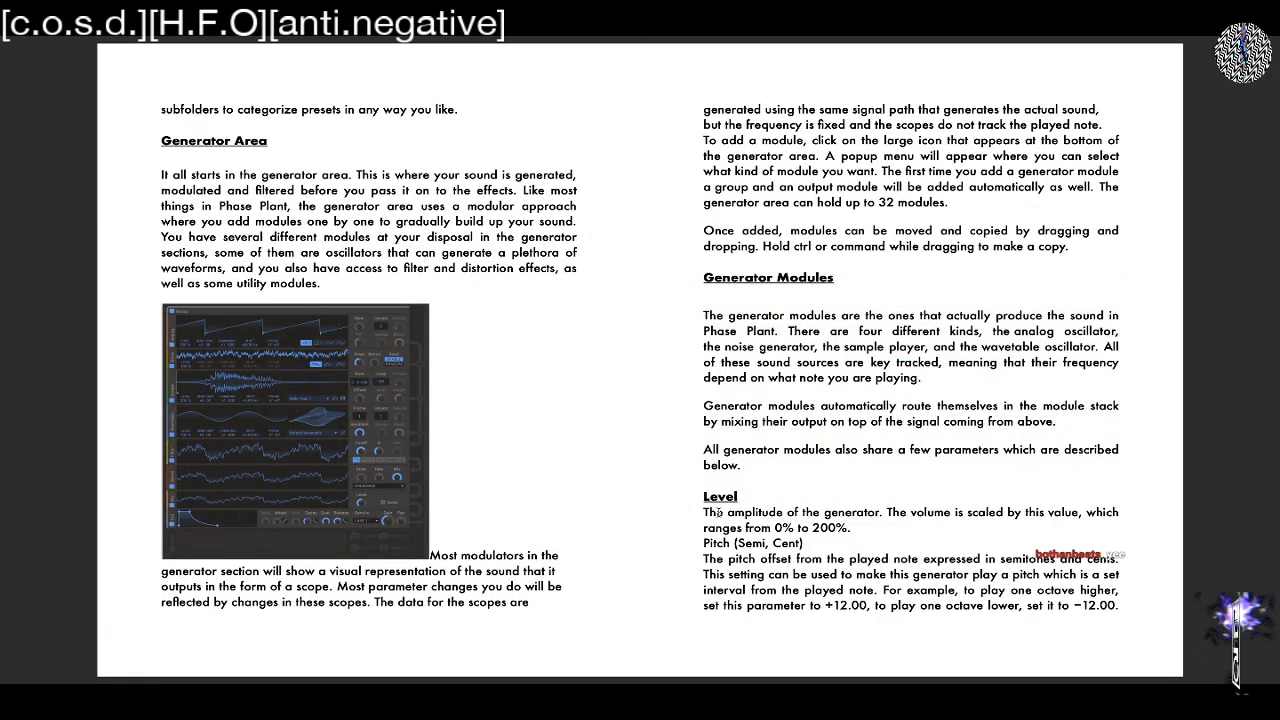
# Switch to Phase Plant and add an Analog oscillator to the empty generator area
pyautogui.hotkey('ctrl', 'Right')
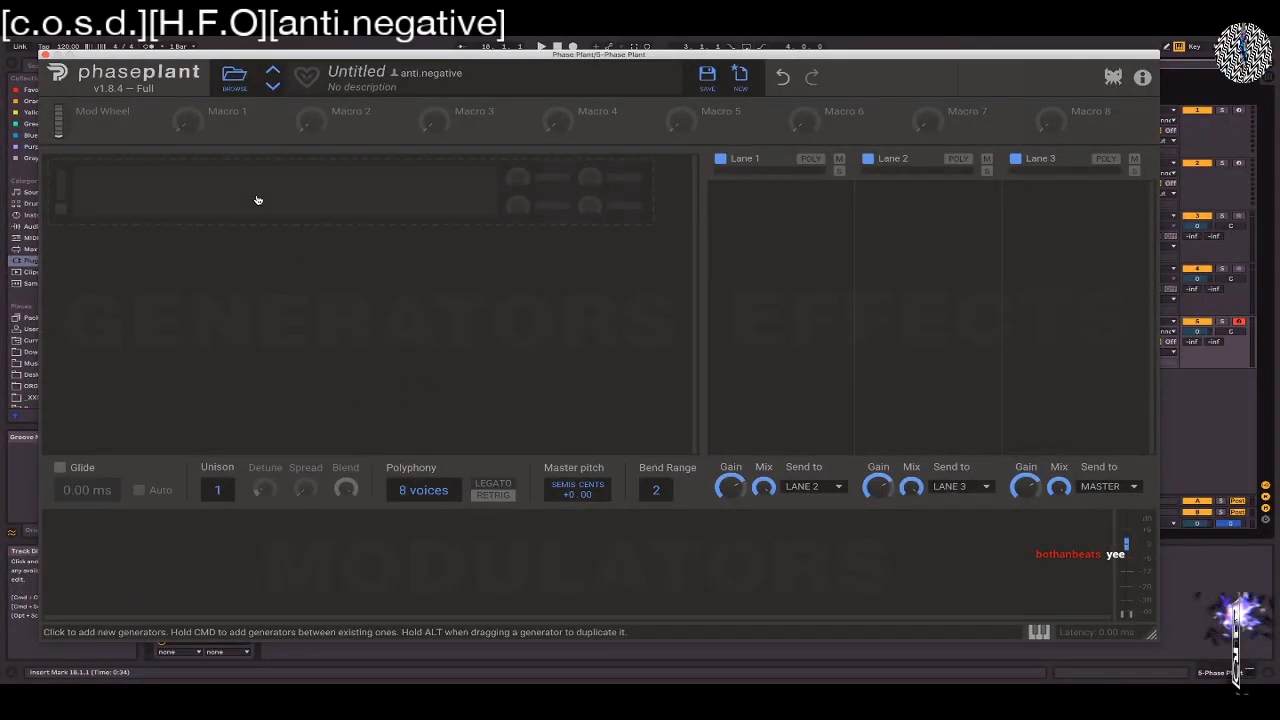
pyautogui.click(298, 206)
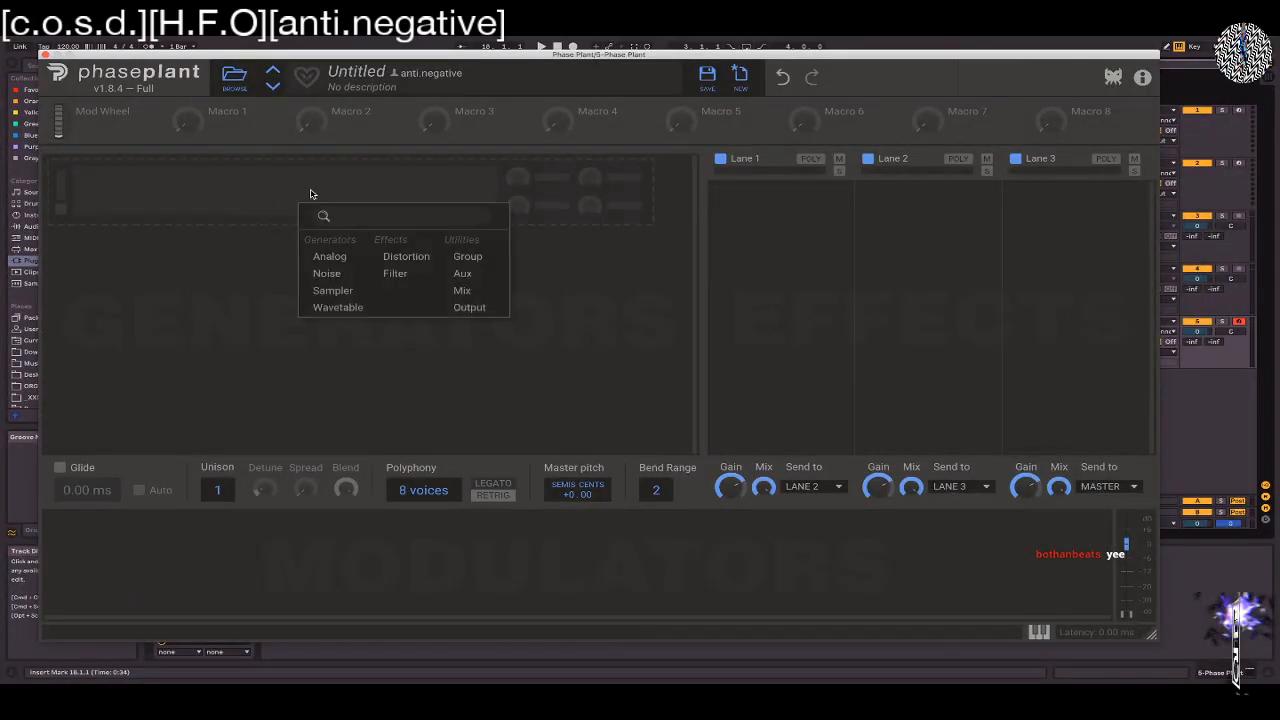
pyautogui.click(330, 255)
# Try lowering the output gain and the Analog oscillator's level, restoring each to its default
pyautogui.moveTo(609, 289); pyautogui.dragTo(609, 322)
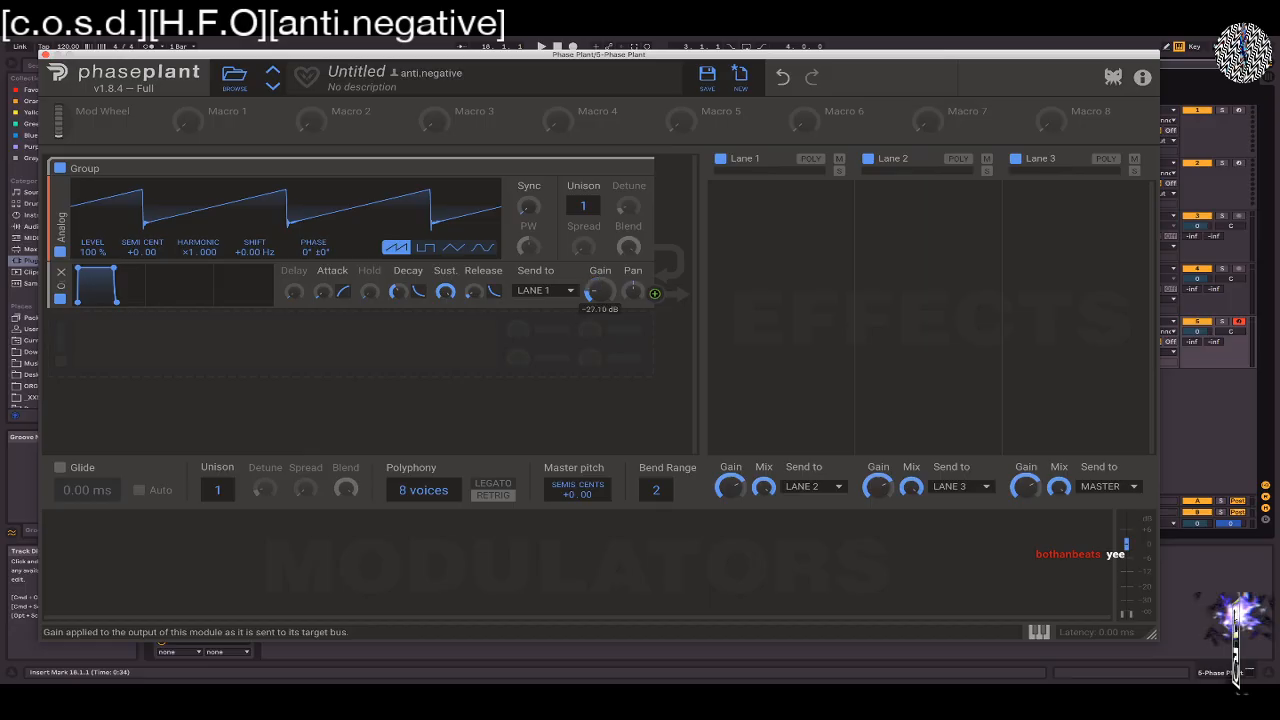
pyautogui.doubleClick(599, 301)
pyautogui.moveTo(98, 251); pyautogui.dragTo(98, 350)
pyautogui.doubleClick(98, 252)
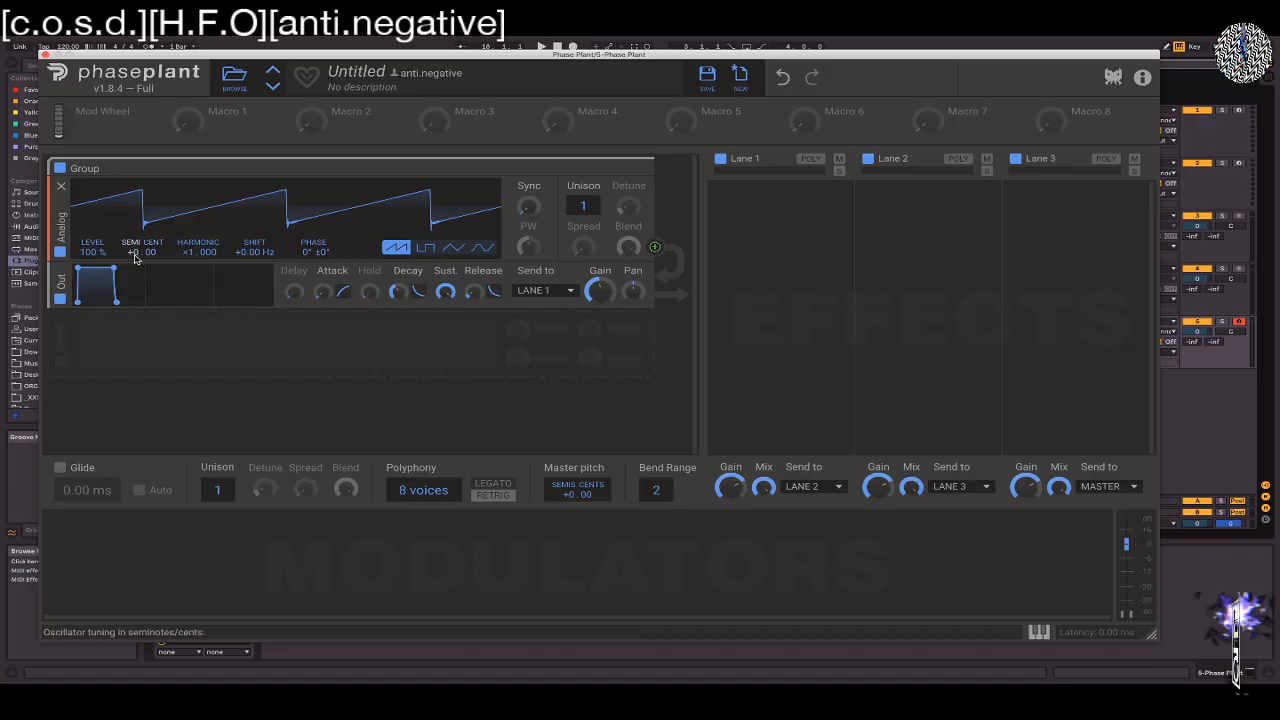
# Try the Analog oscillator's semitone/cent tuning and phase controls, leaving tuning at +0.00 and phase at 0°
pyautogui.moveTo(135, 257)
pyautogui.mouseDown()
pyautogui.moveTo(133, 225)
pyautogui.moveTo(131, 257)
pyautogui.mouseUp()
pyautogui.doubleClick(131, 257)
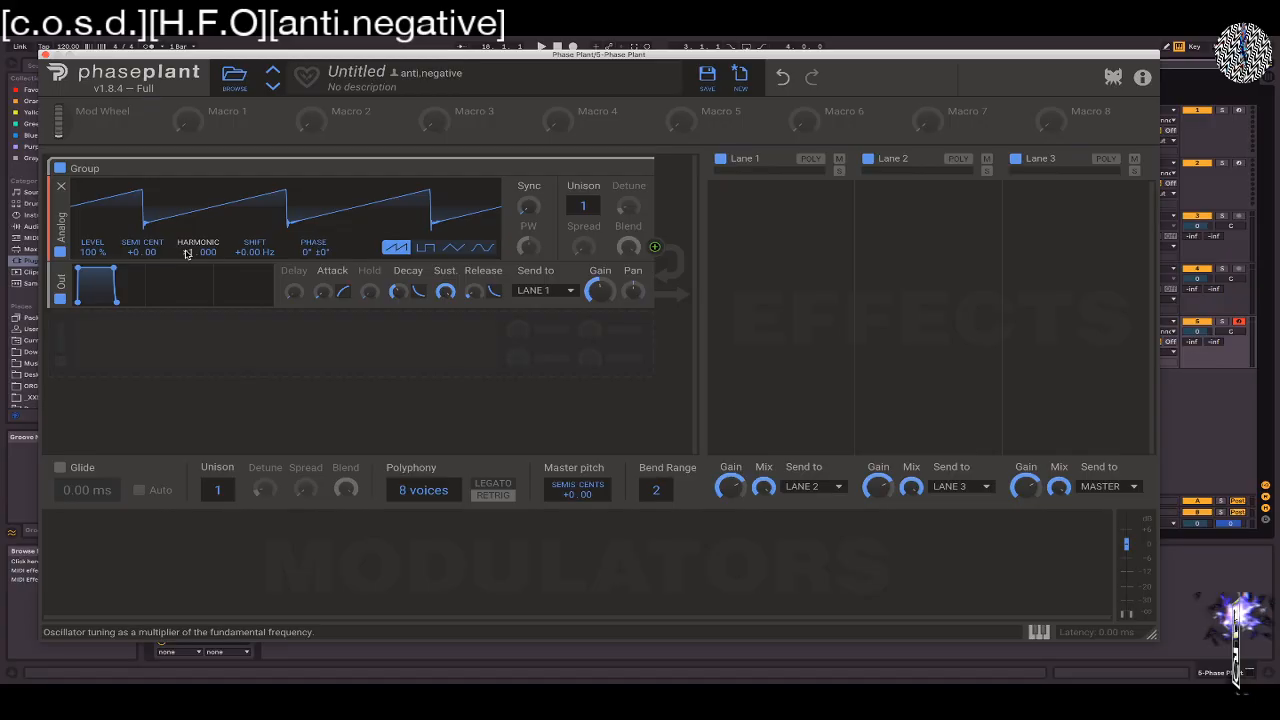
pyautogui.moveTo(325, 252)
pyautogui.mouseDown()
pyautogui.moveTo(325, 190)
pyautogui.moveTo(325, 252)
pyautogui.mouseUp()
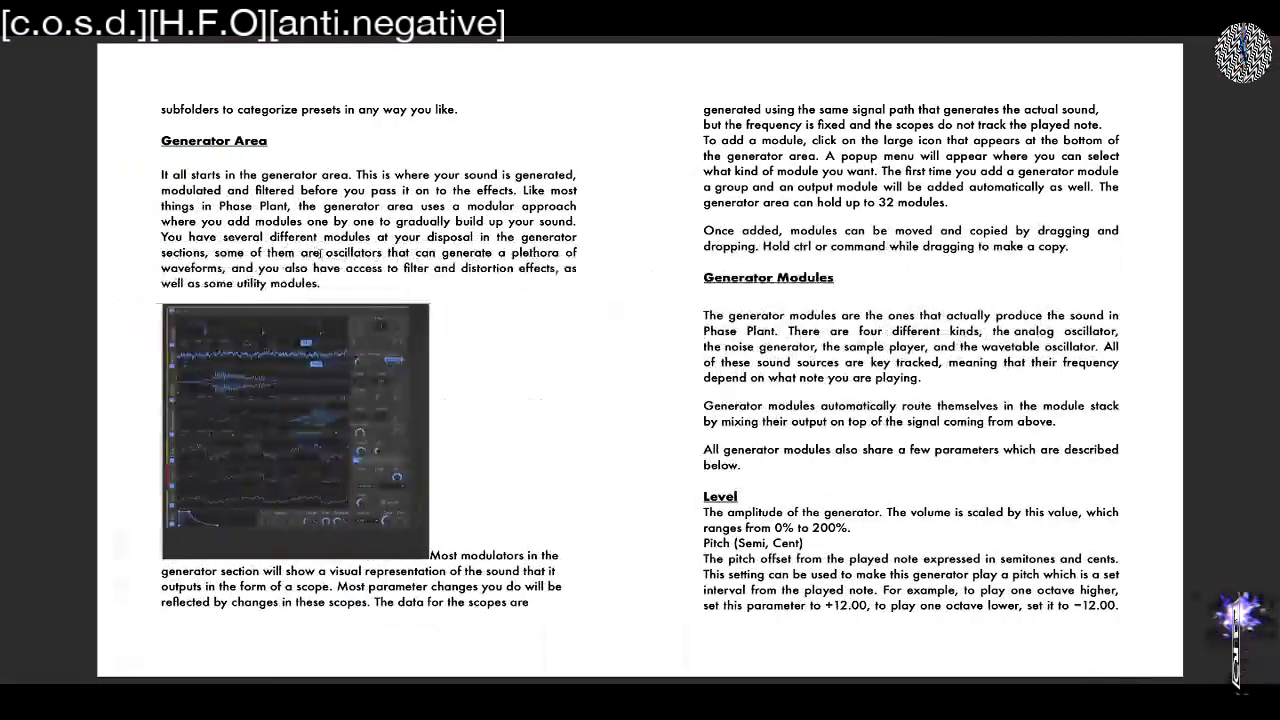
# Return to the Phase Plant manual and highlight the Harmonic parameter's description for reading
pyautogui.scroll(-5, 848, 411)
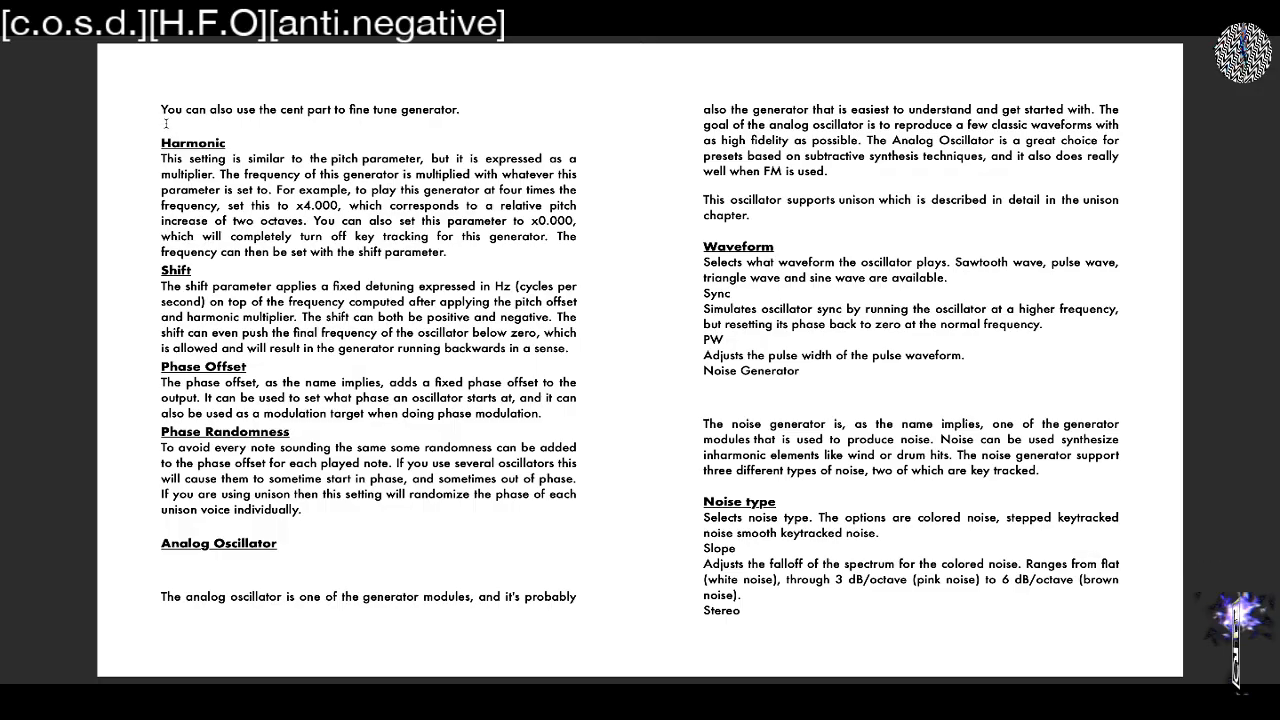
pyautogui.moveTo(160, 141); pyautogui.dragTo(447, 253)
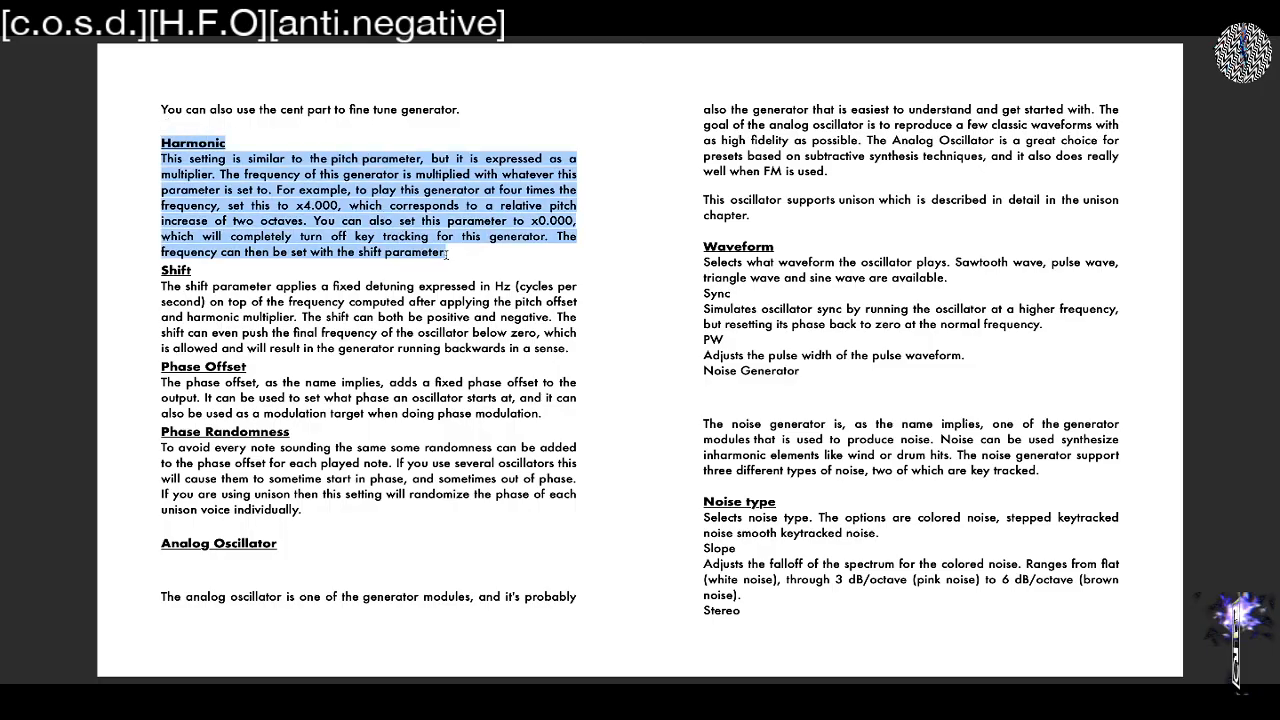
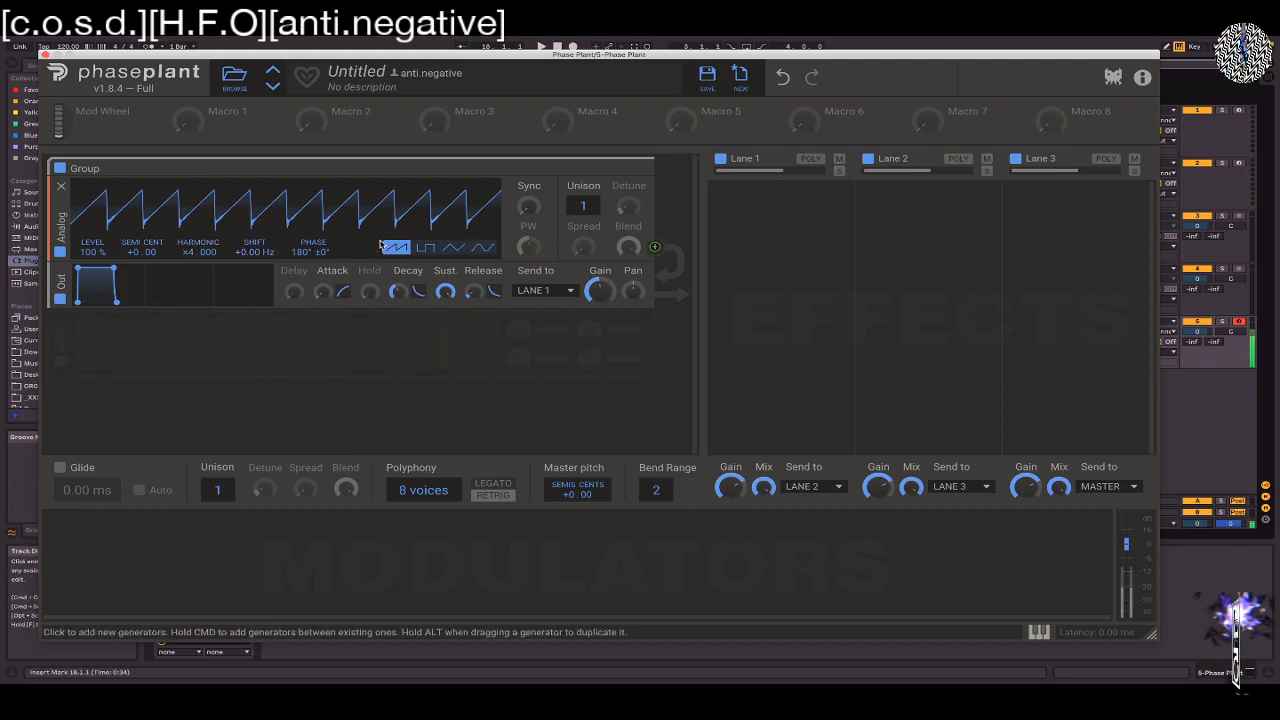
# Try raising the Analog oscillator's Harmonic to ×70.000, then restore it to ×1.000
pyautogui.moveTo(191, 254); pyautogui.dragTo(191, 155)
pyautogui.moveTo(195, 258)
pyautogui.mouseDown()
pyautogui.moveTo(195, 165)
pyautogui.moveTo(182, 255)
pyautogui.mouseUp()
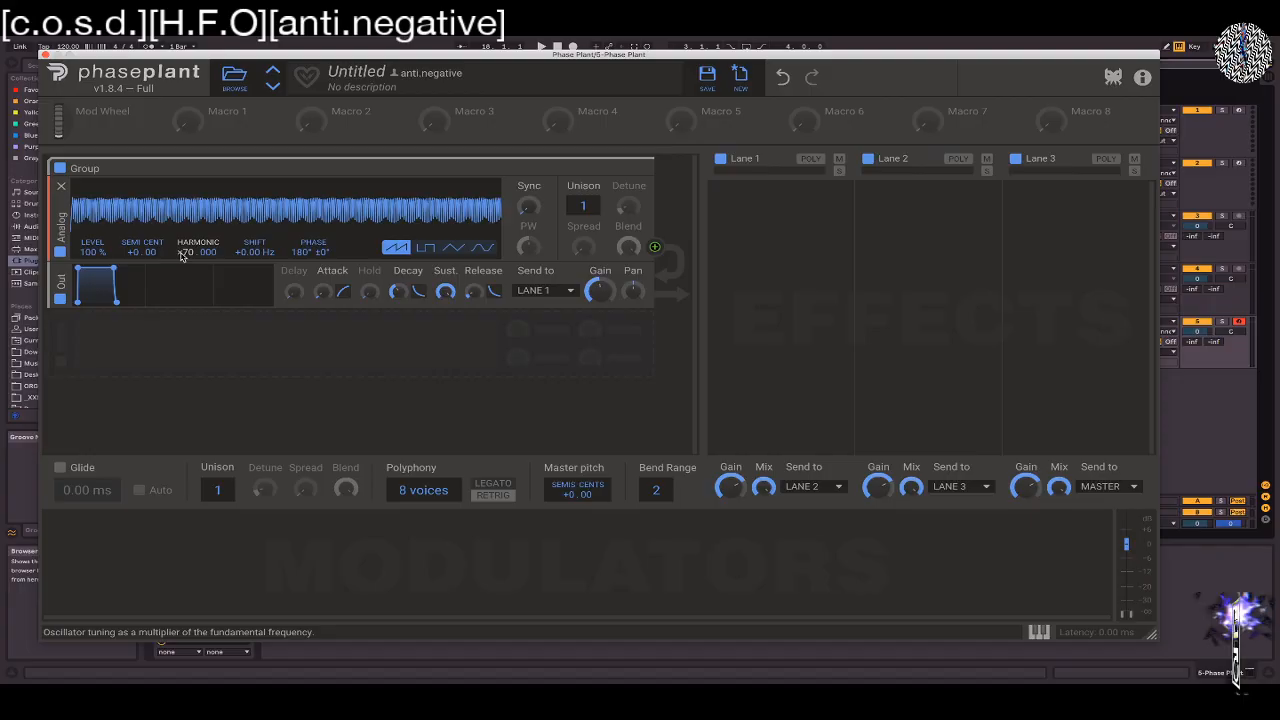
pyautogui.doubleClick(182, 255)
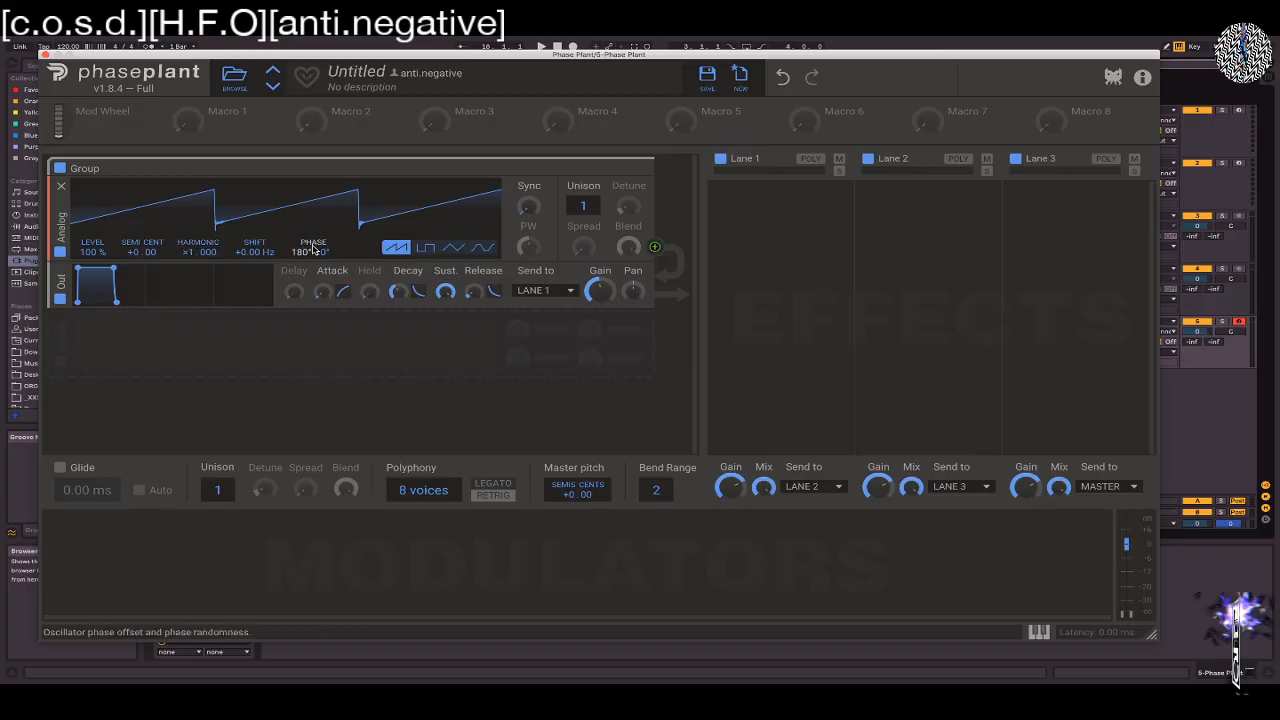
# Try the Analog oscillator's frequency Shift, lowering it to -7.61 Hz, and restore it to +0.00 Hz
pyautogui.moveTo(252, 252)
pyautogui.mouseDown()
pyautogui.moveTo(252, 230)
pyautogui.moveTo(252, 259)
pyautogui.mouseUp()
pyautogui.doubleClick(246, 253)
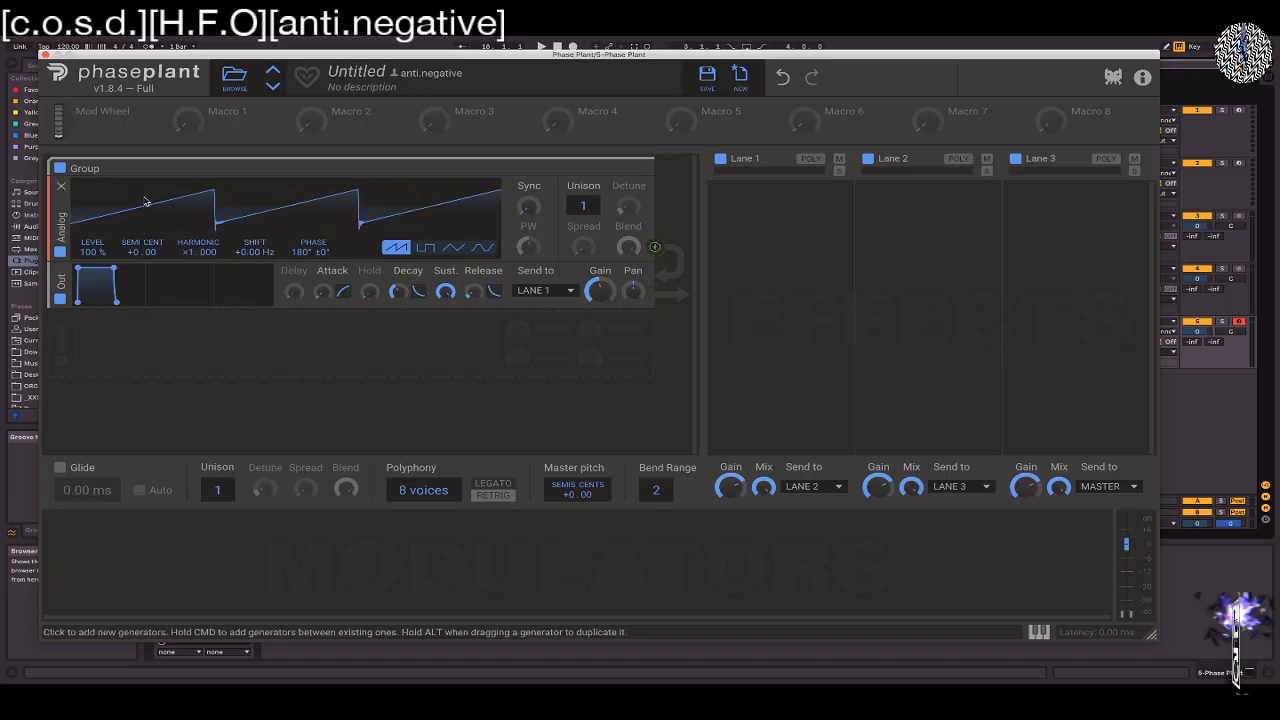
pyautogui.moveTo(259, 255); pyautogui.dragTo(259, 255)
pyautogui.doubleClick(257, 253)
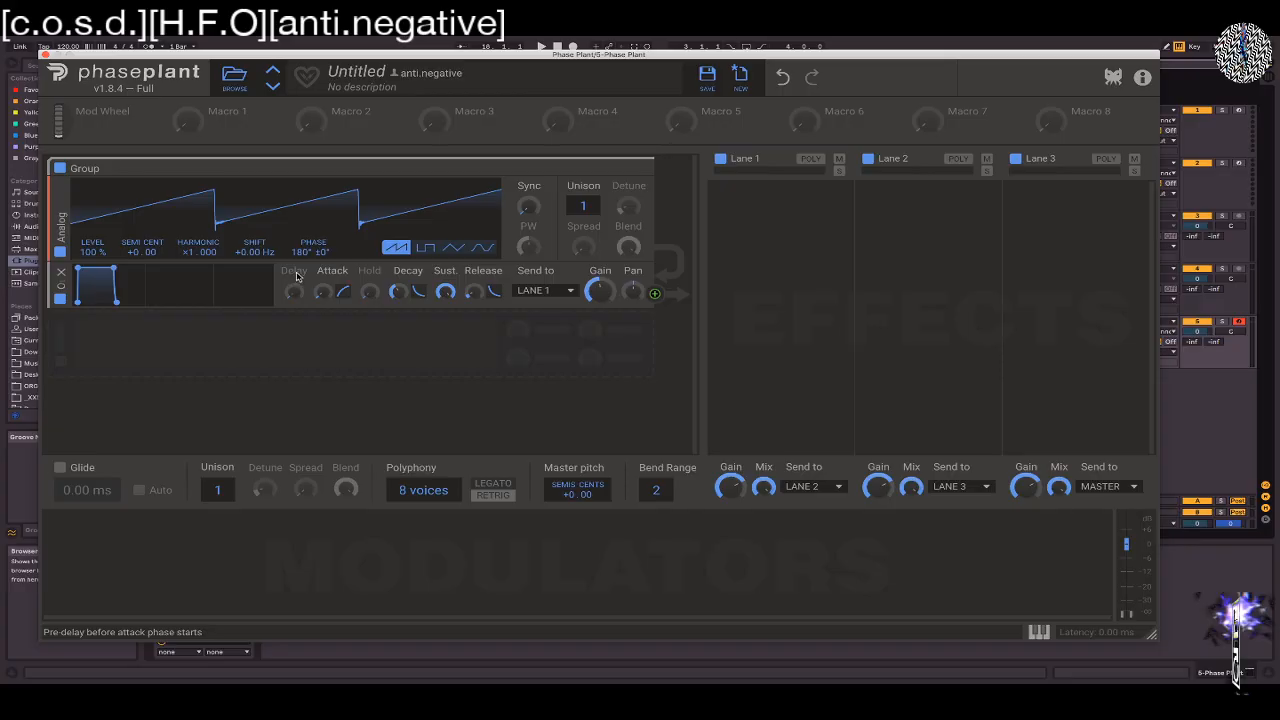
pyautogui.moveTo(255, 252); pyautogui.dragTo(255, 259)
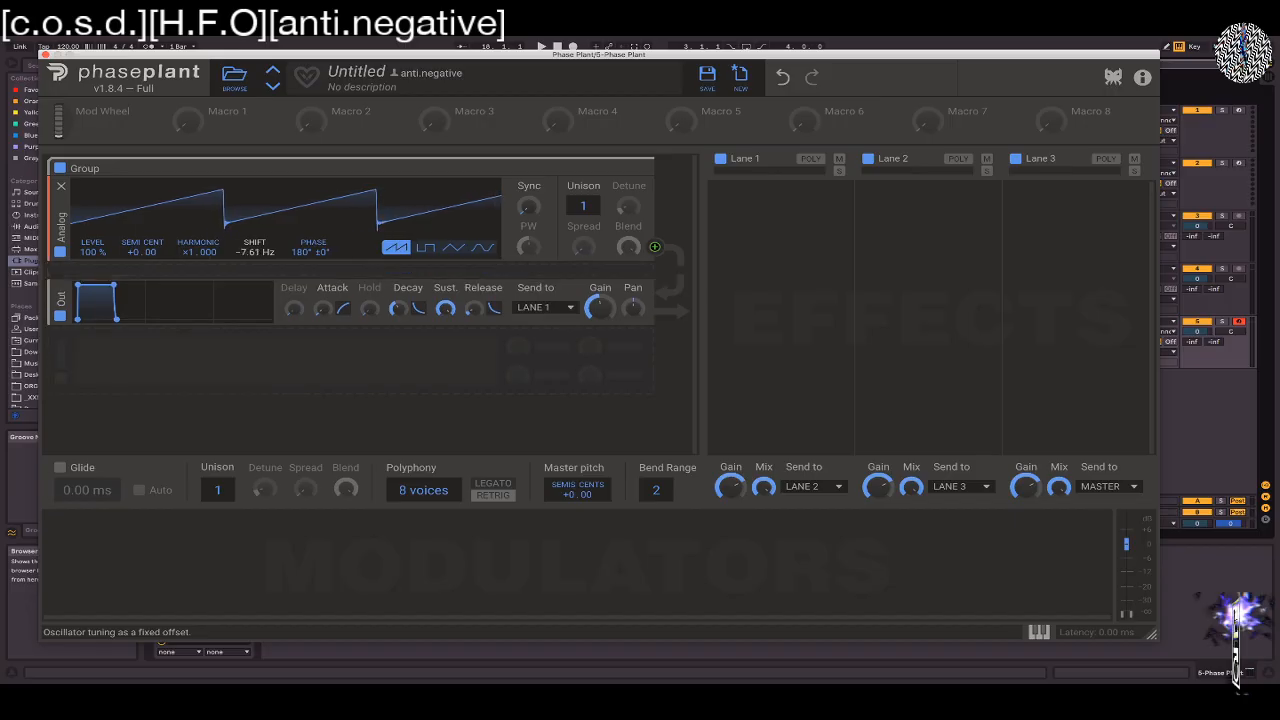
pyautogui.doubleClick(254, 253)
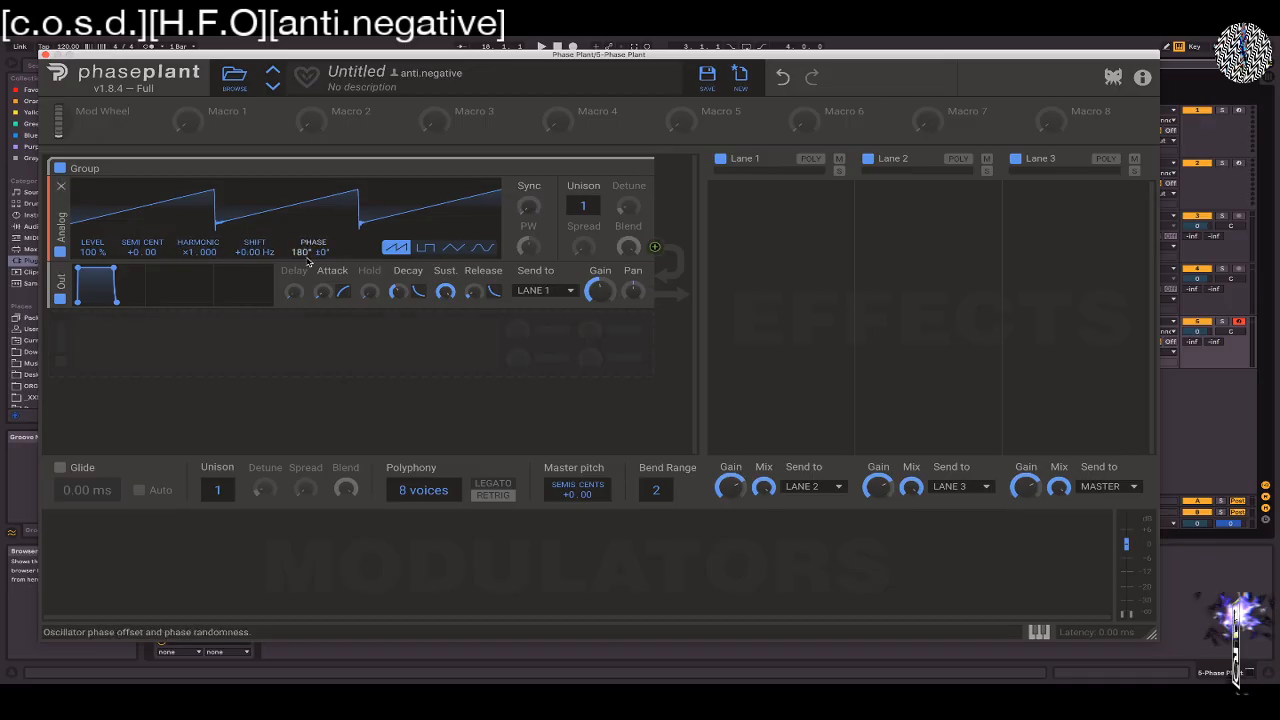
# Add Noise, Sampler and Wavetable generators between the Analog oscillator and the output
pyautogui.click(335, 280)
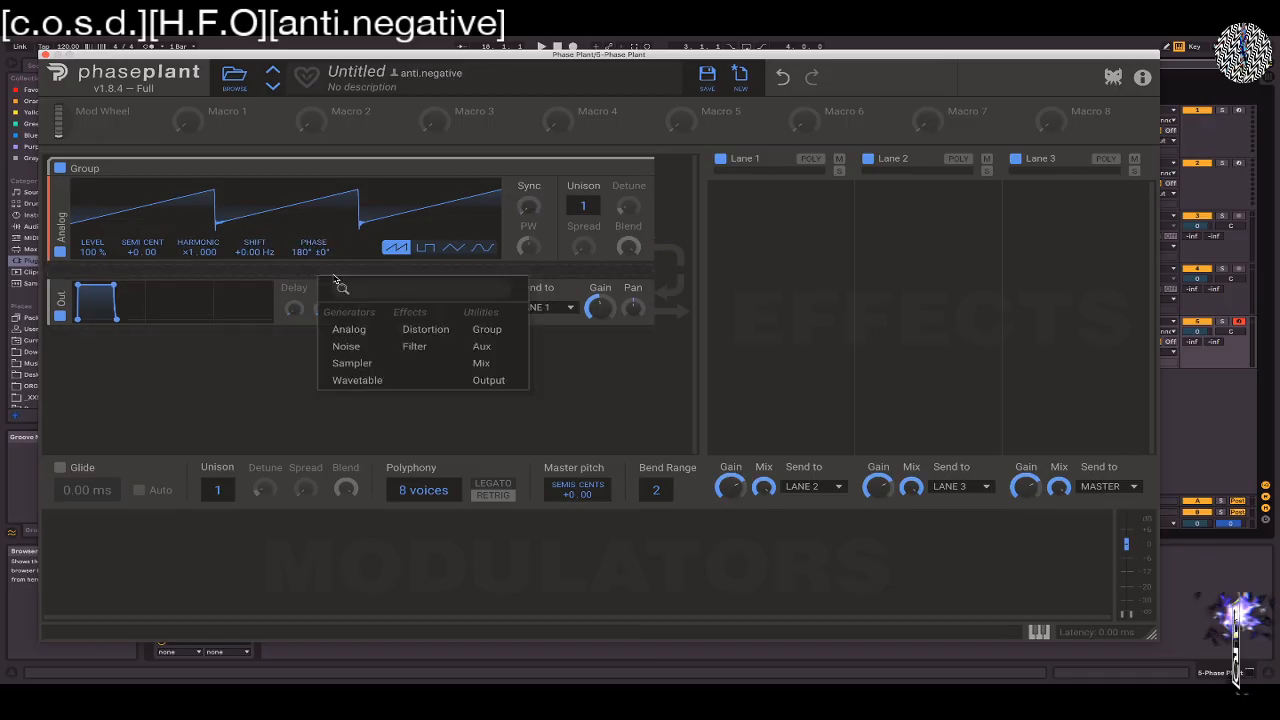
pyautogui.click(350, 346)
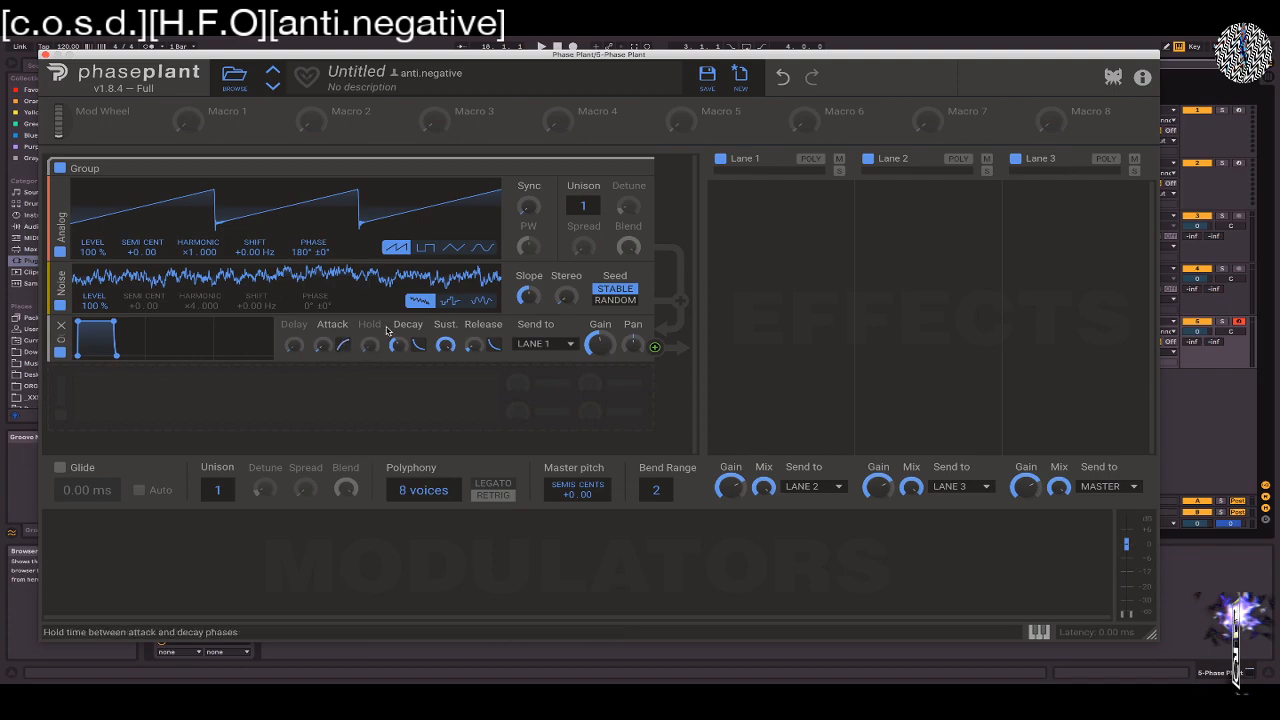
pyautogui.click(385, 330)
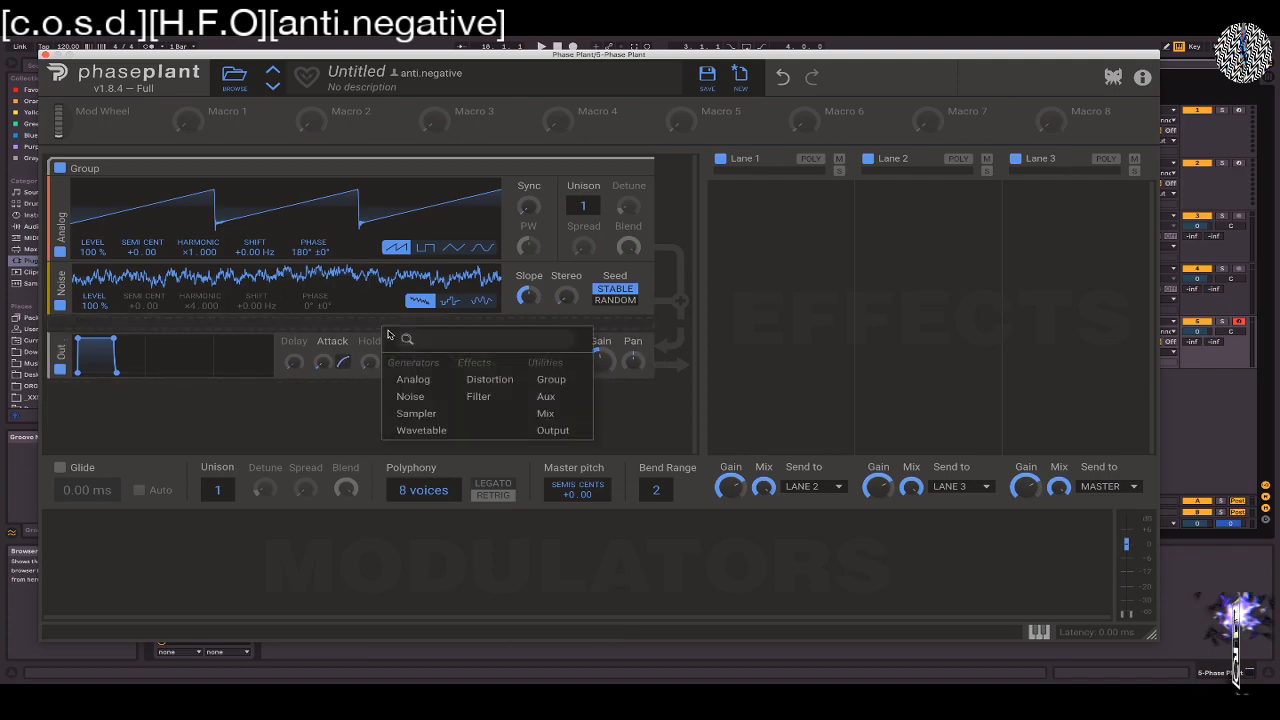
pyautogui.click(420, 414)
pyautogui.click(373, 415)
pyautogui.click(398, 522)
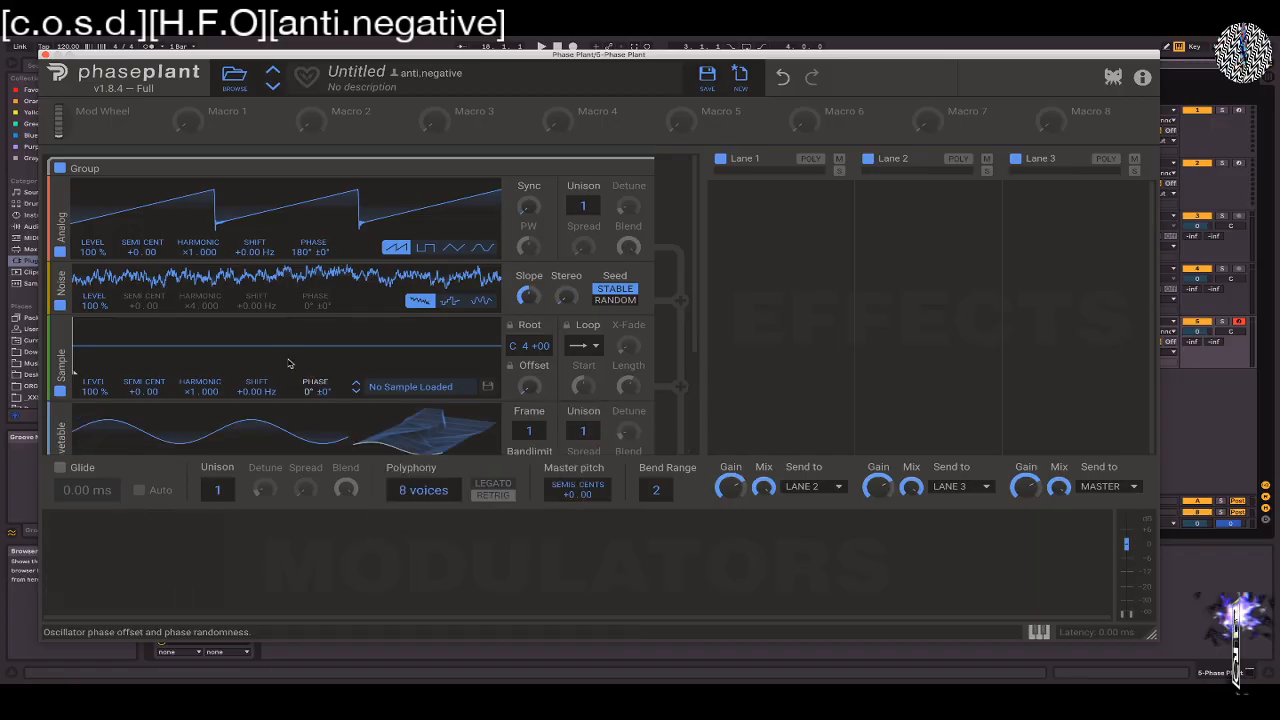
# Try the Wavetable generator's phase offset and restore it to 0°
pyautogui.scroll(-5, 291, 352)
pyautogui.scroll(6, 291, 352)
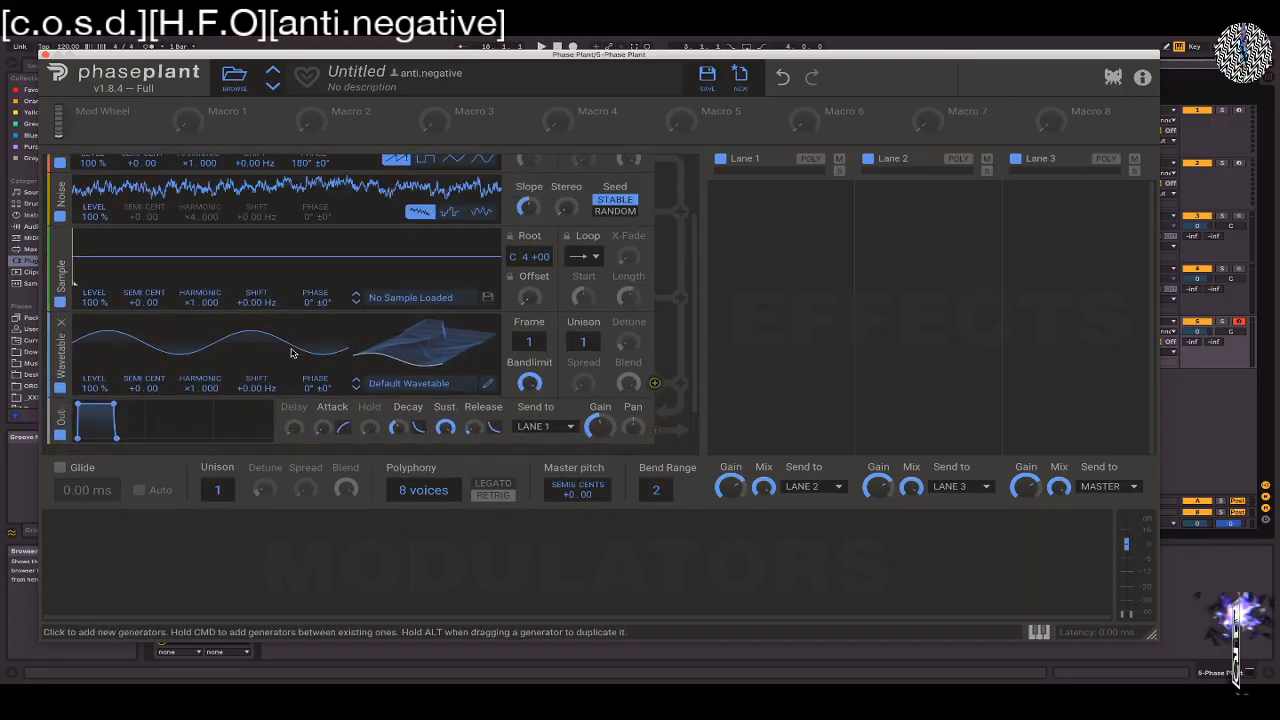
pyautogui.scroll(-1, 291, 352)
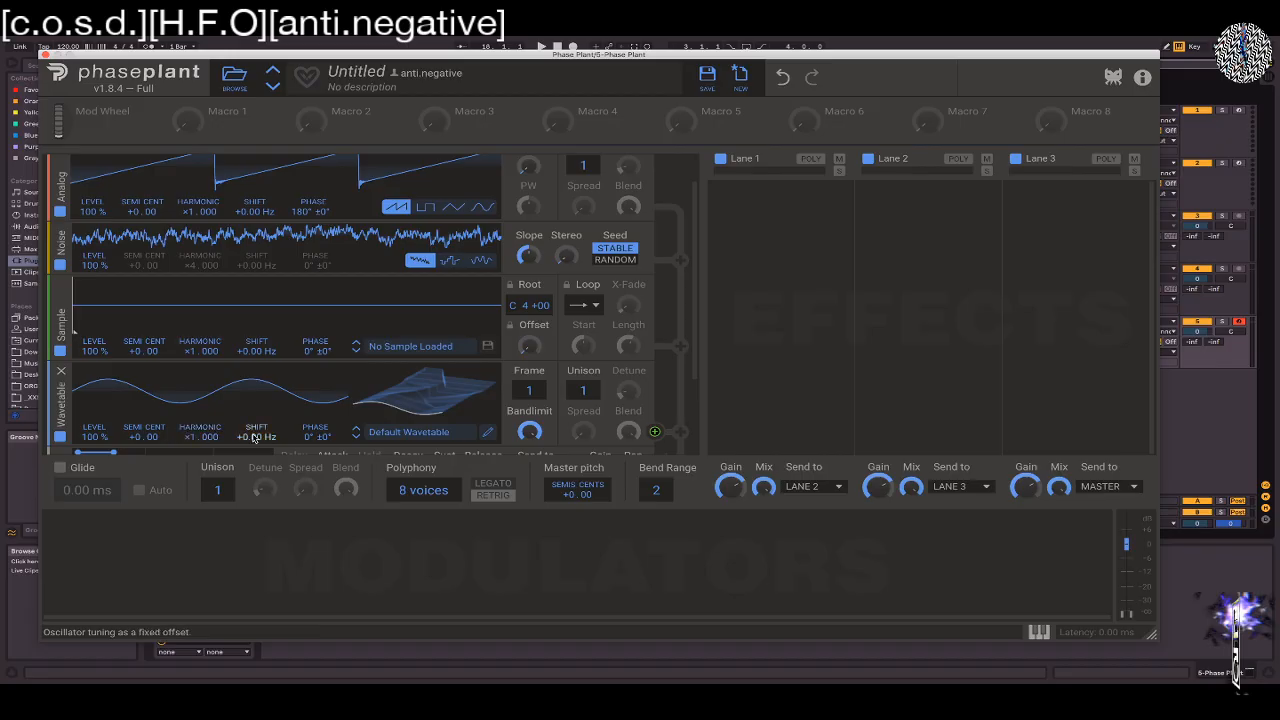
pyautogui.moveTo(304, 441); pyautogui.dragTo(304, 500)
pyautogui.doubleClick(313, 437)
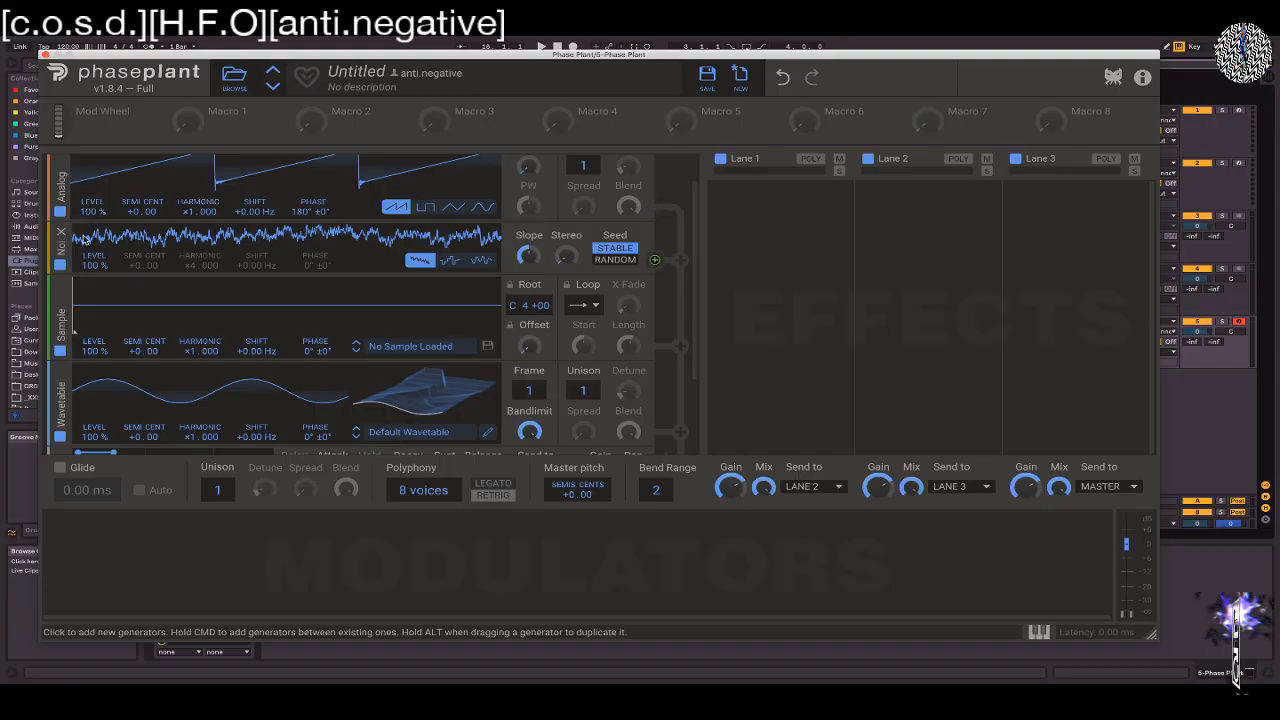
# Switch the Noise generator to stepped noise and try its tuning and Harmonic, leaving them at +0.00 and ×1.000
pyautogui.click(450, 261)
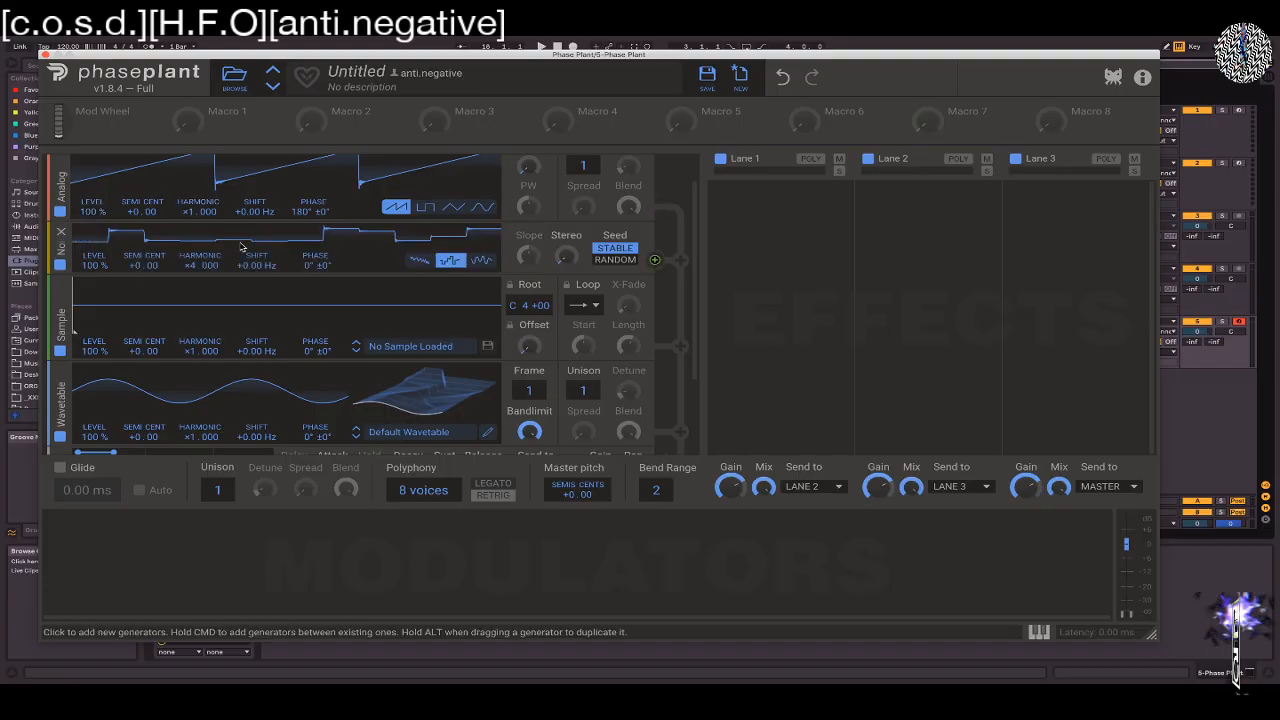
pyautogui.scroll(1, 140, 290)
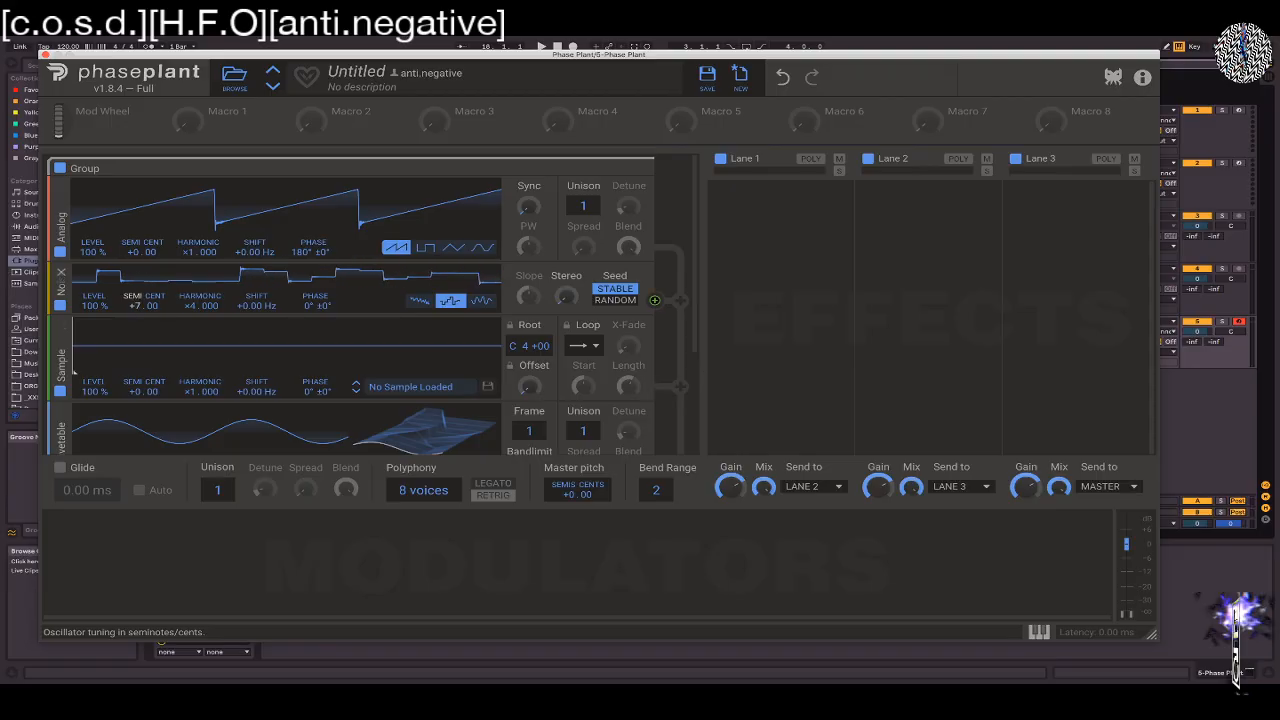
pyautogui.moveTo(190, 306); pyautogui.dragTo(190, 262)
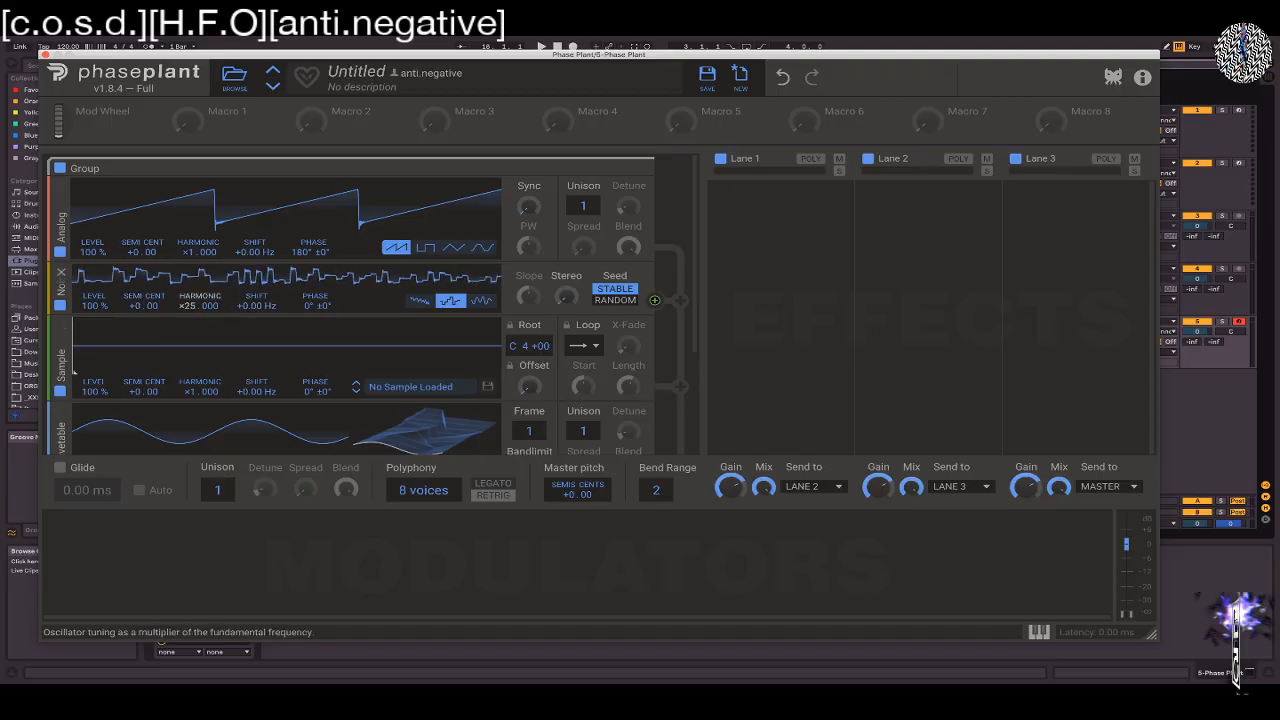
pyautogui.doubleClick(190, 306)
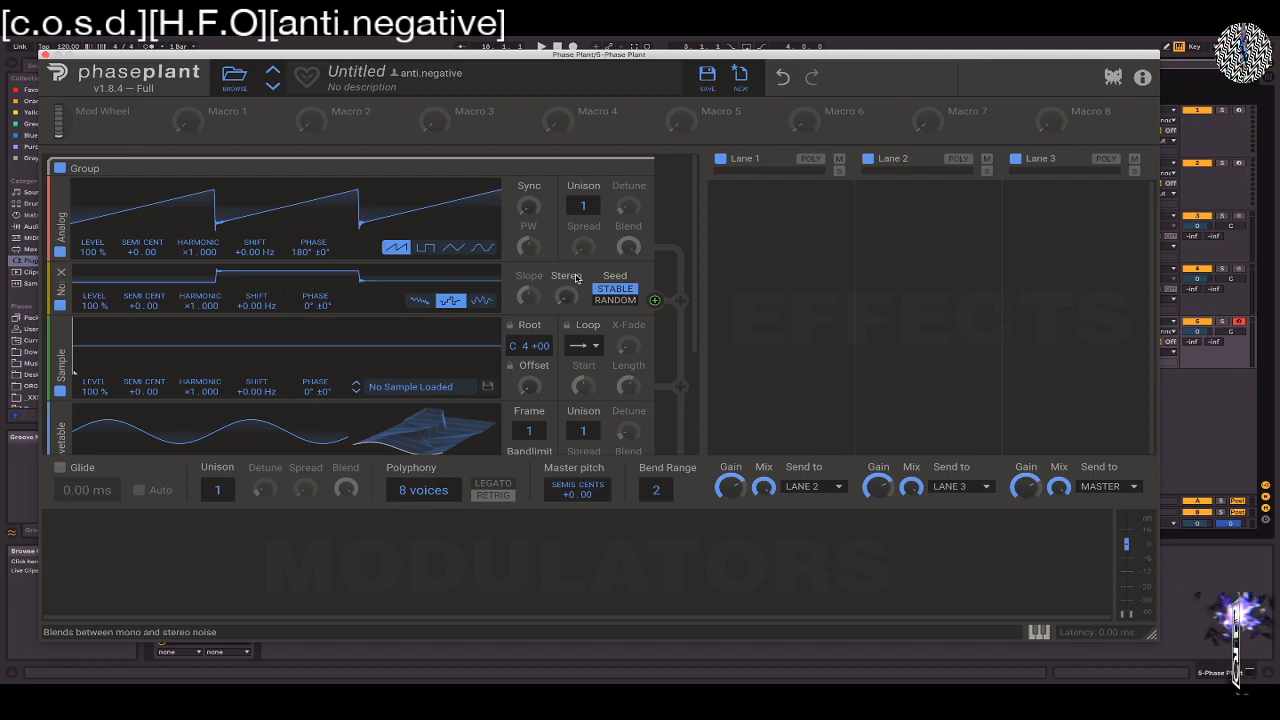
# Compare the Noise generator's colored and stepped types, and select key tracked smooth noise
pyautogui.click(410, 302)
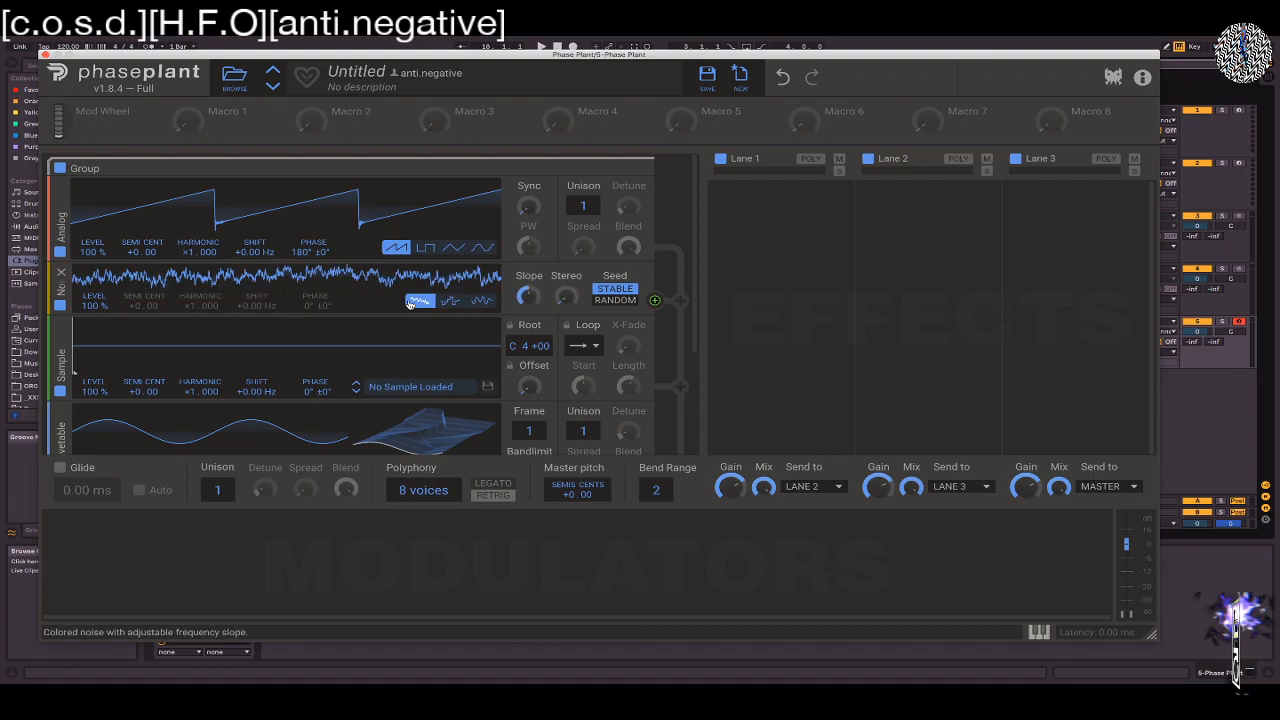
pyautogui.click(450, 301)
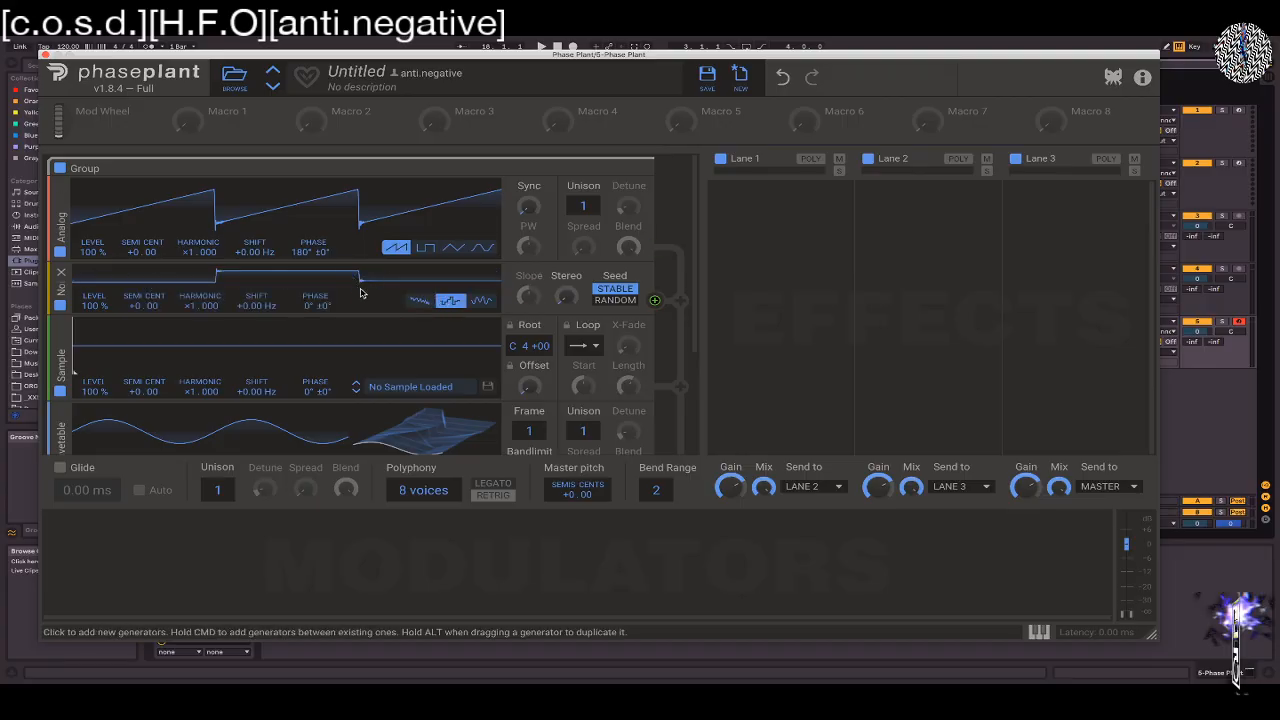
pyautogui.click(481, 302)
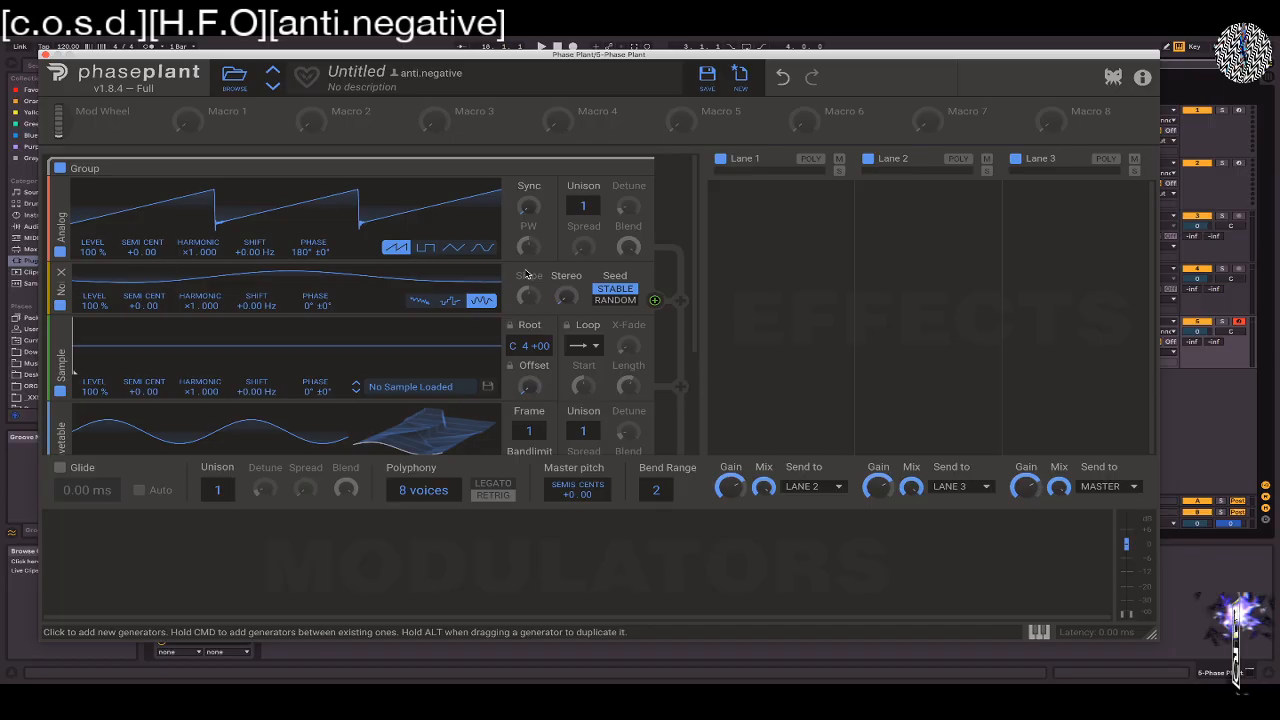
# Try different Harmonic values on the smooth Noise generator, leaving it at ×26.000
pyautogui.scroll(20, 188, 308)
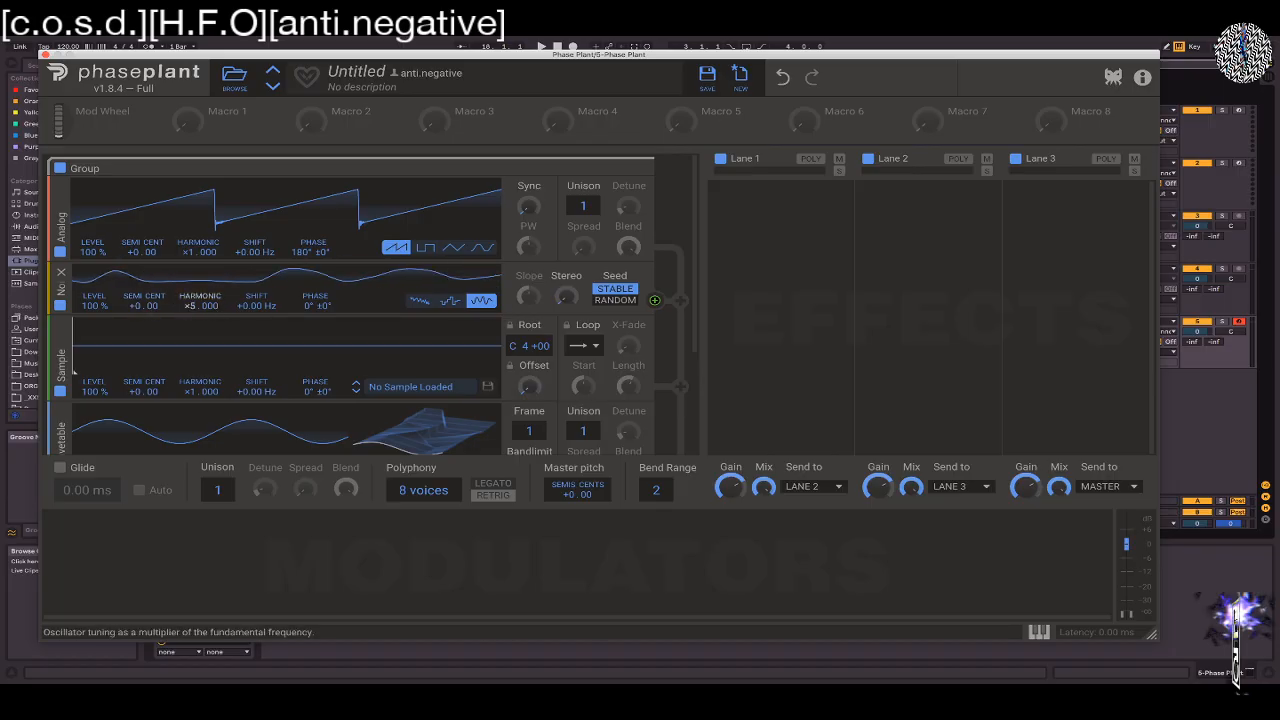
pyautogui.scroll(19, 187, 307)
pyautogui.scroll(-1, 187, 316)
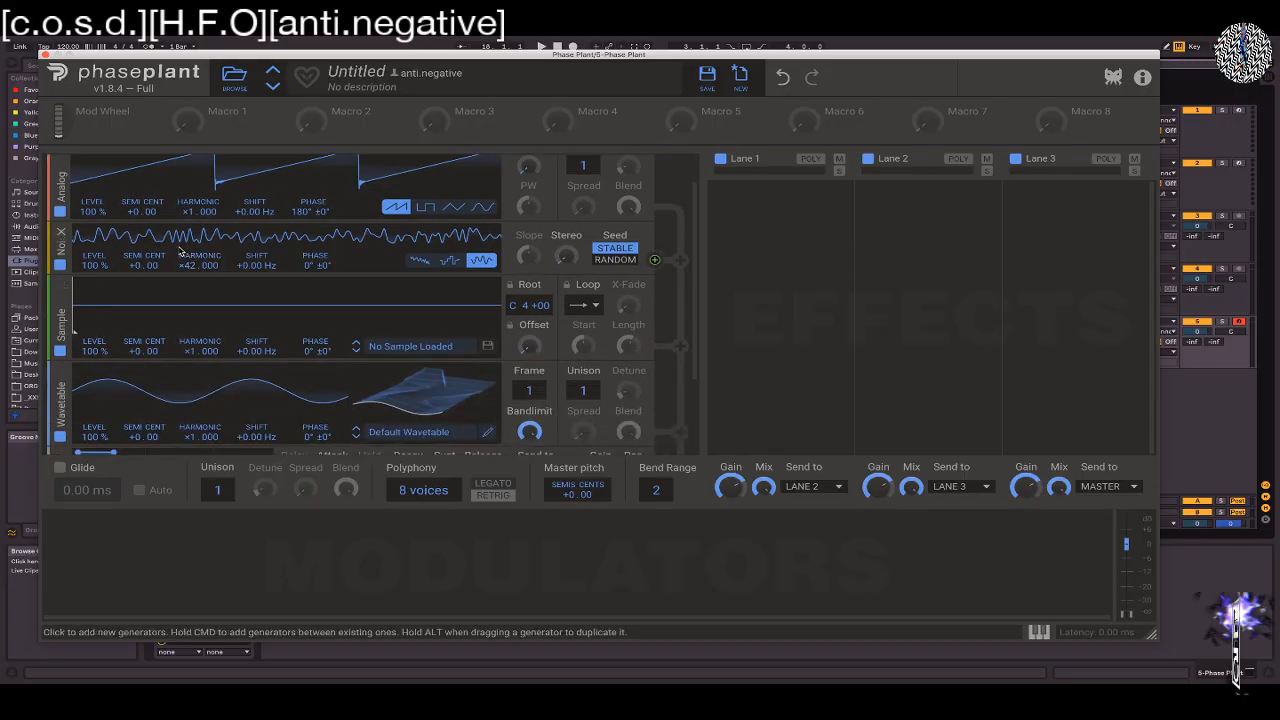
pyautogui.doubleClick(189, 265)
pyautogui.moveTo(190, 265); pyautogui.dragTo(190, 216)
pyautogui.scroll(1, 180, 285)
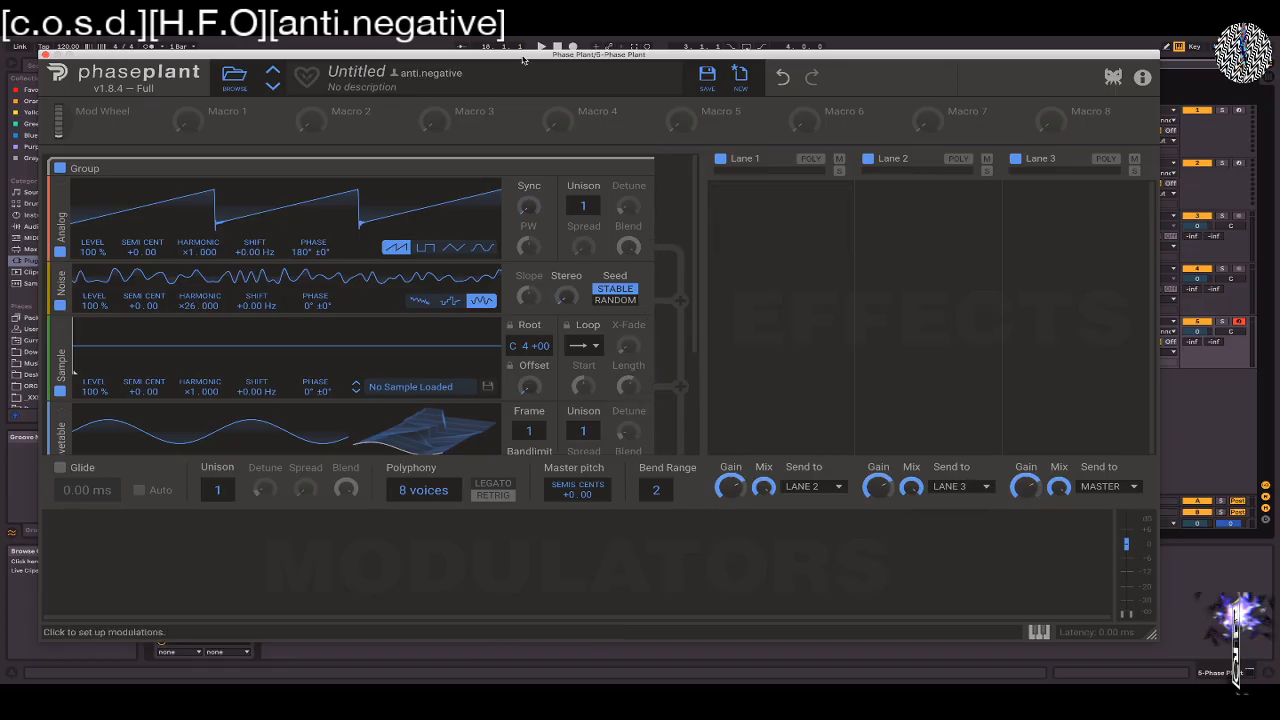
# Modulate the Noise generator's phase with the Analog oscillator's output, and set the Analog tuning to +11.00 semitones
pyautogui.click(653, 249)
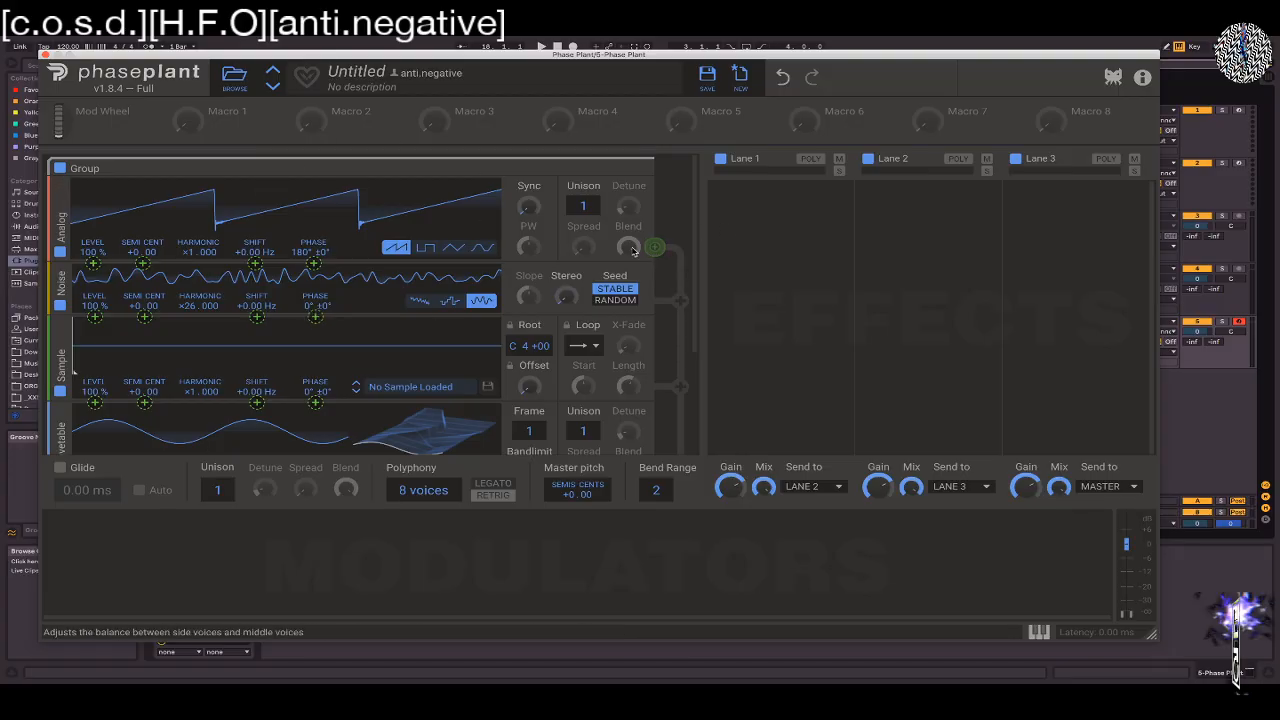
pyautogui.moveTo(653, 247); pyautogui.dragTo(315, 265)
pyautogui.moveTo(315, 318); pyautogui.dragTo(314, 290)
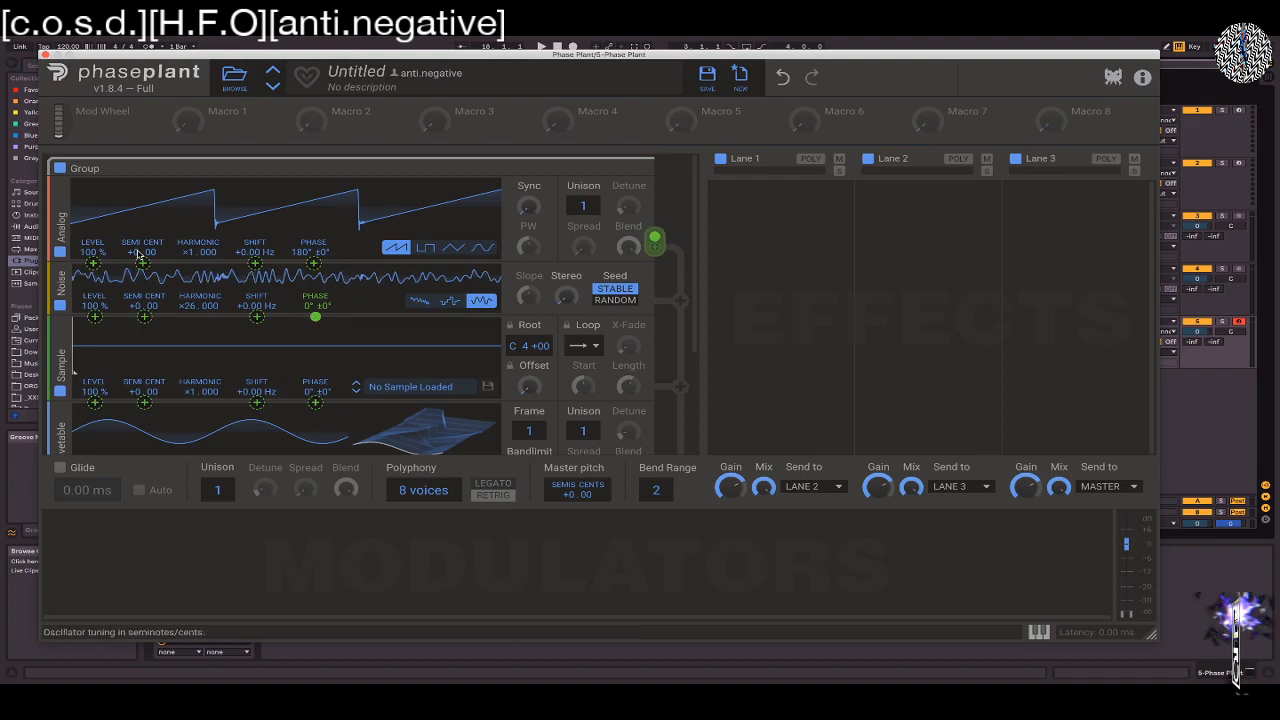
pyautogui.moveTo(138, 252); pyautogui.dragTo(138, 205)
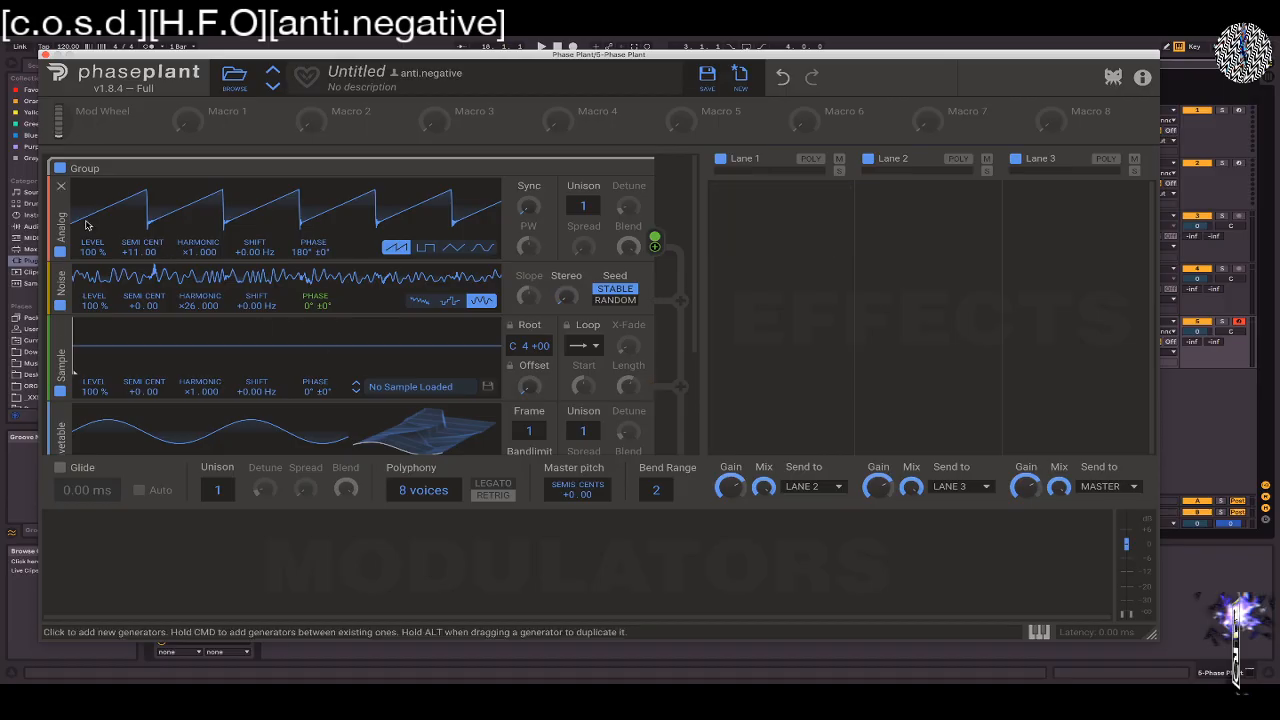
# Move the Noise generator directly below the Sampler, and add an empty Group beneath the output
pyautogui.moveTo(60, 288); pyautogui.dragTo(42, 185)
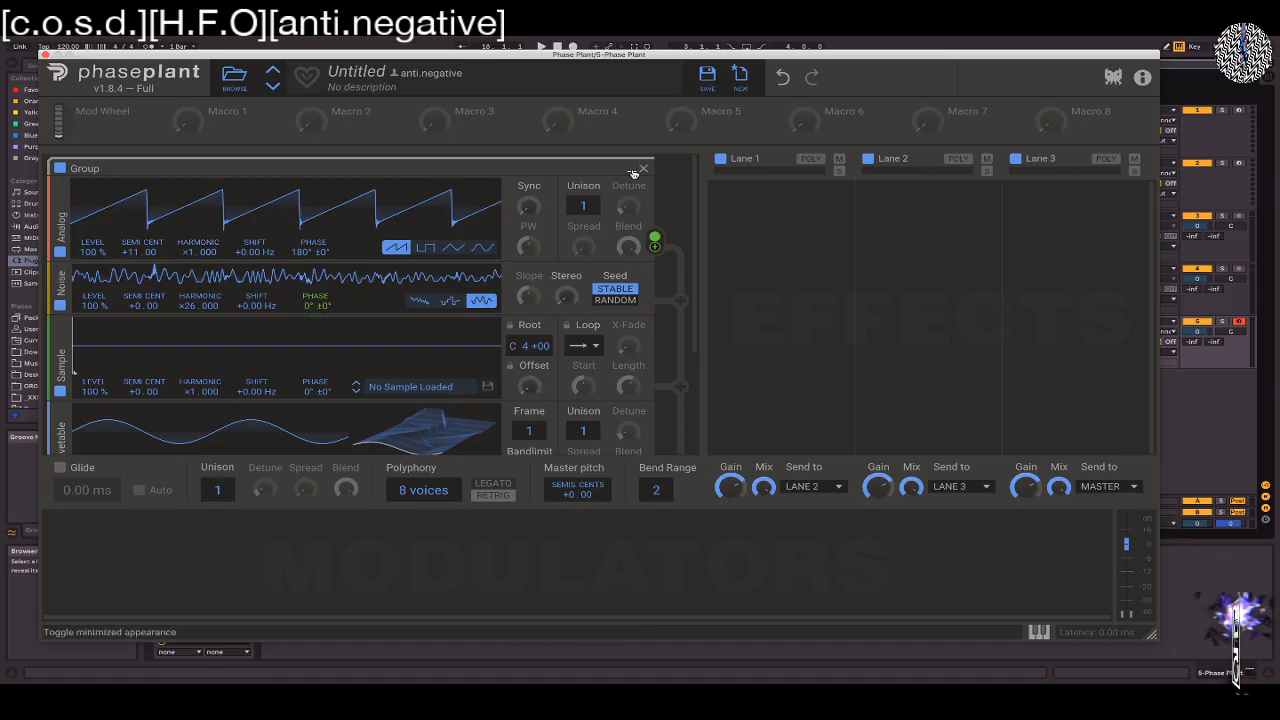
pyautogui.moveTo(62, 288); pyautogui.dragTo(62, 435)
pyautogui.scroll(-3, 62, 432)
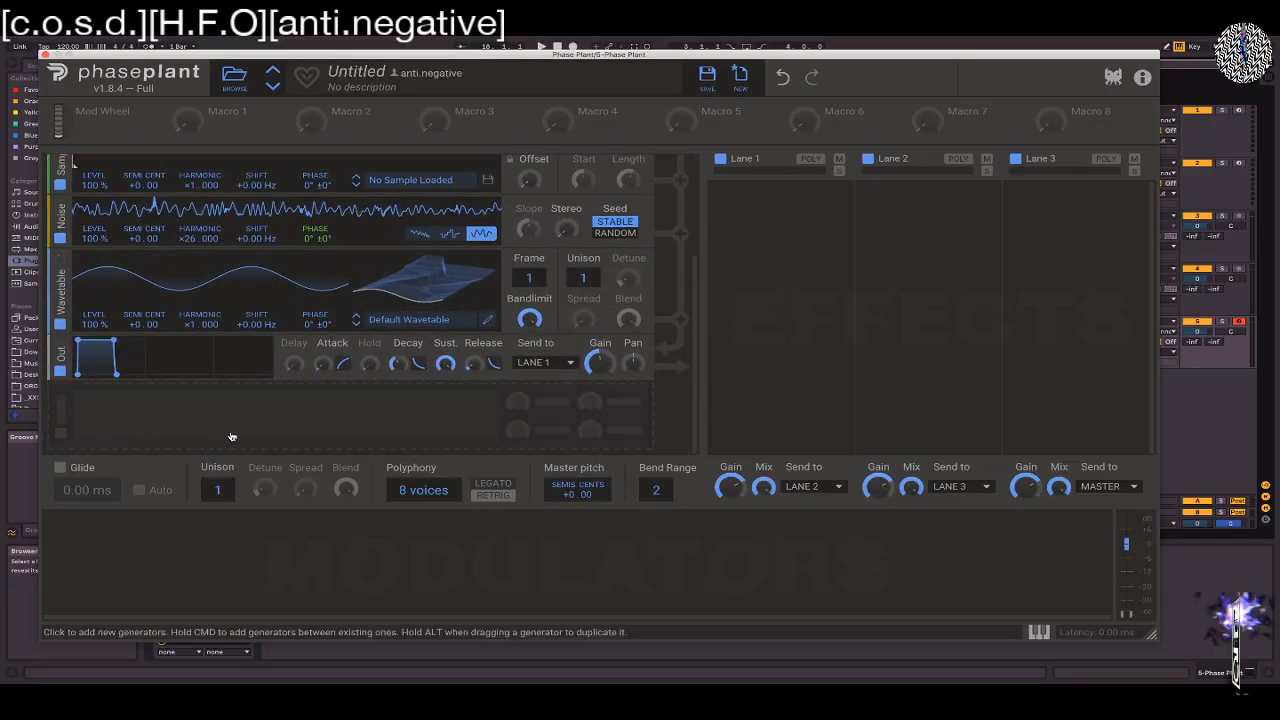
pyautogui.click(223, 421)
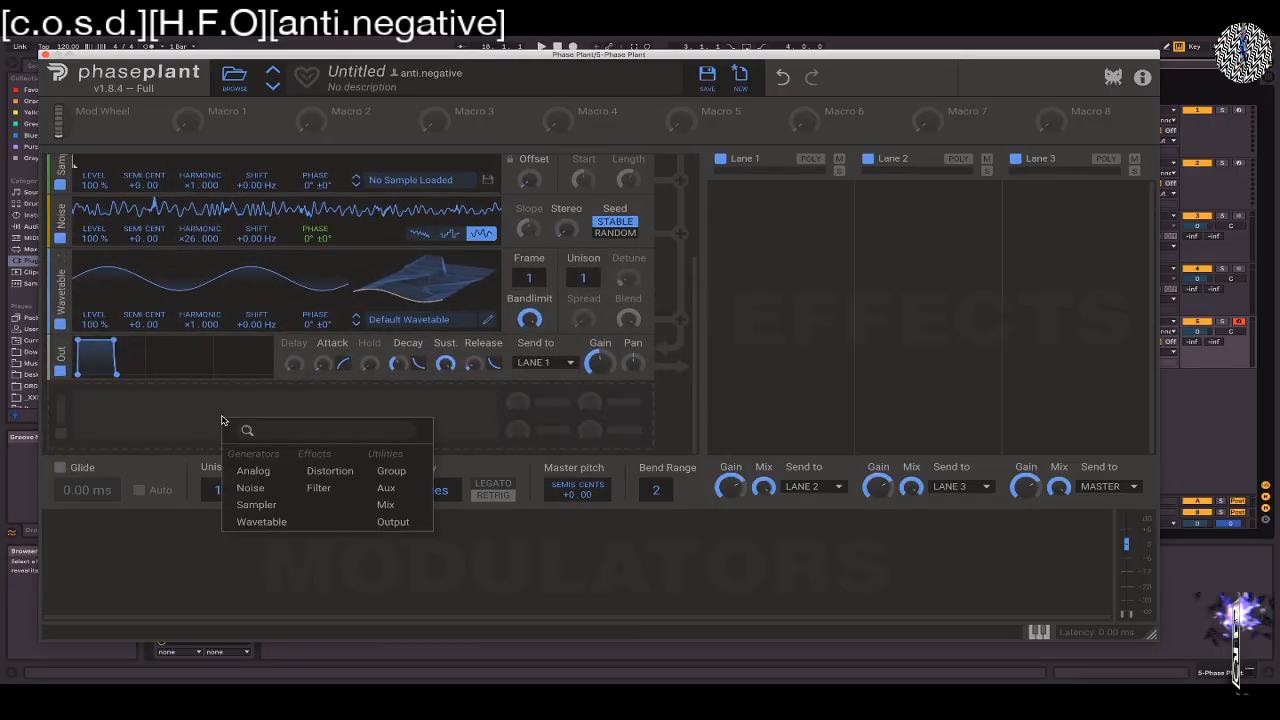
pyautogui.click(383, 478)
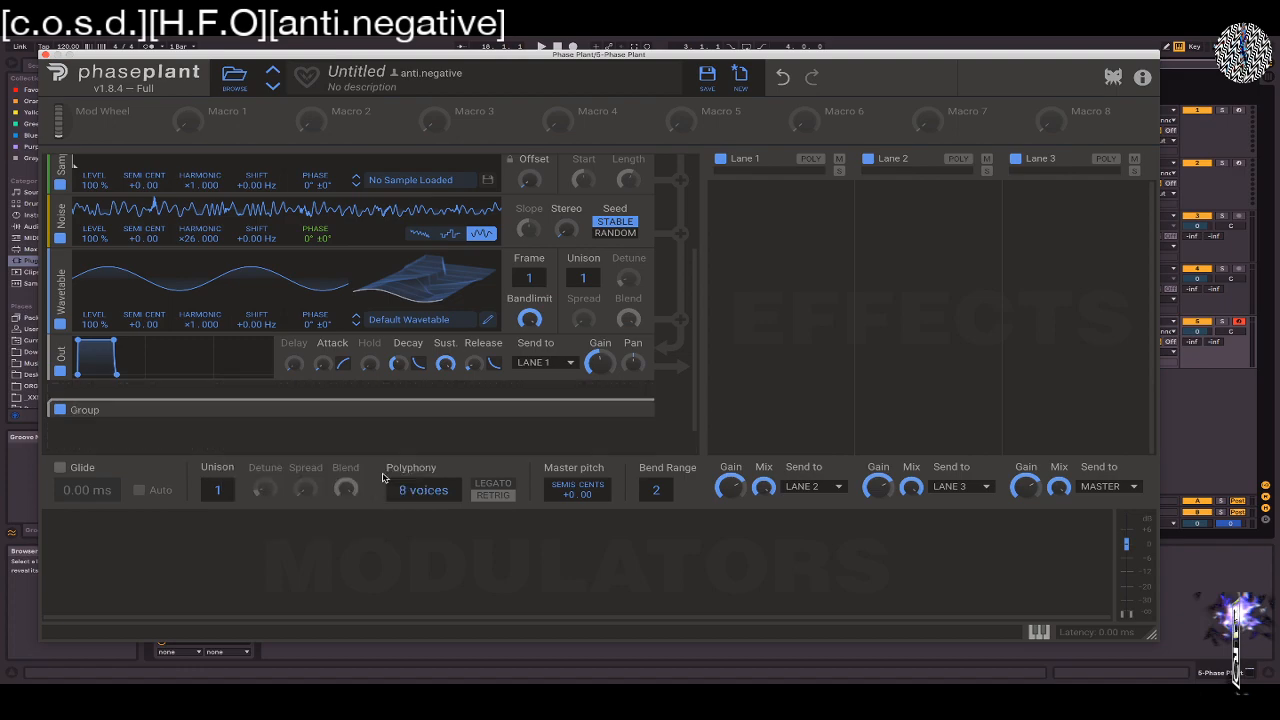
# Move the Noise generator out of the first group and into the new Group beneath the output
pyautogui.scroll(3, 368, 300)
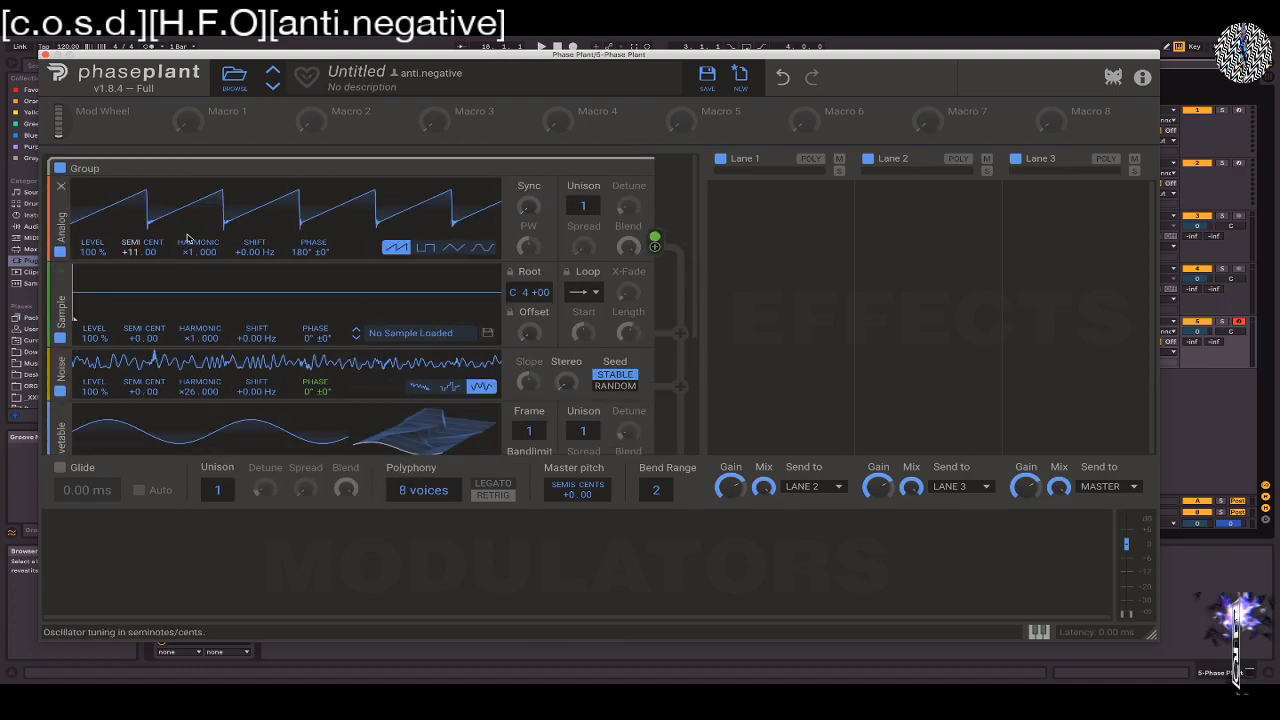
pyautogui.moveTo(57, 370); pyautogui.dragTo(73, 428)
pyautogui.scroll(-5, 75, 428)
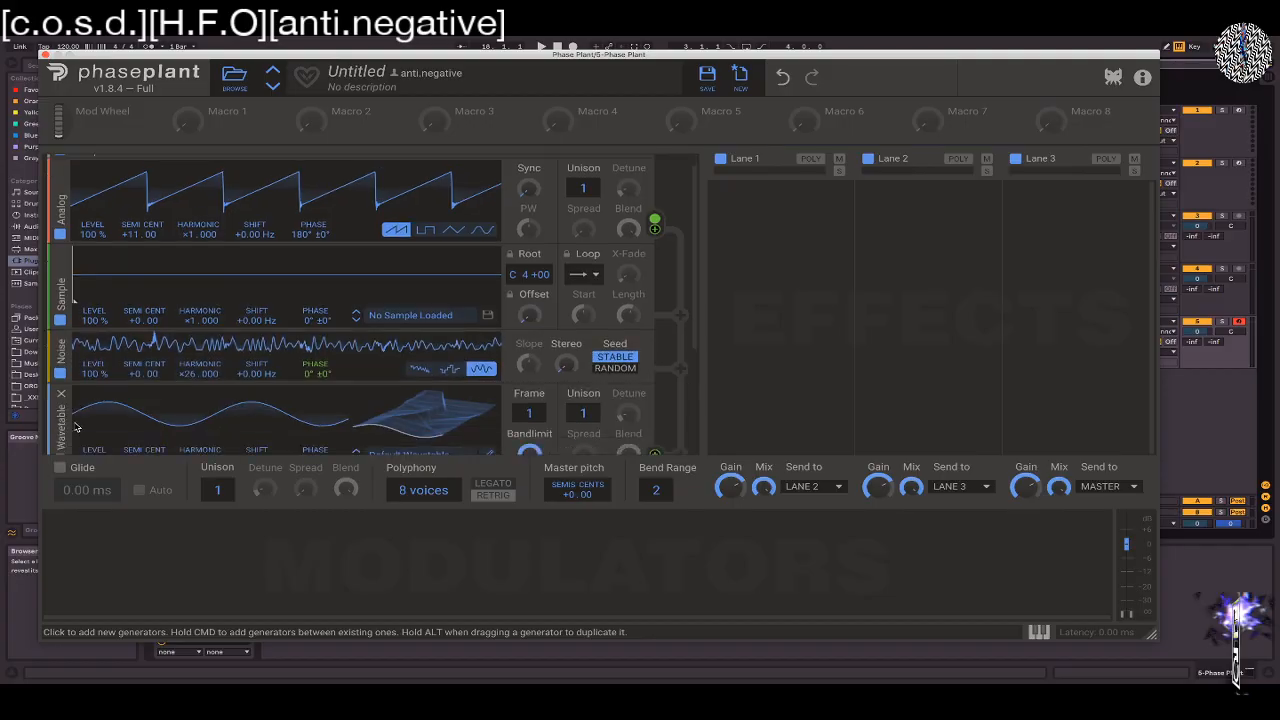
pyautogui.moveTo(61, 174); pyautogui.dragTo(62, 398)
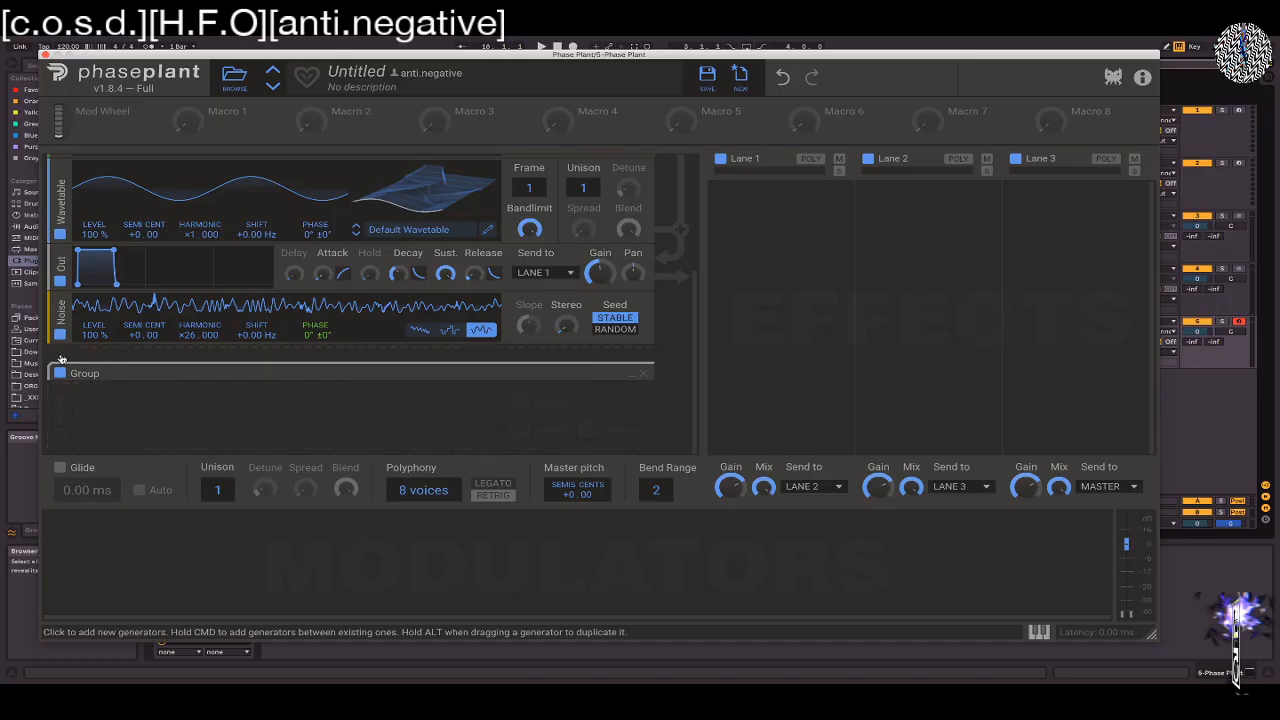
pyautogui.moveTo(59, 318); pyautogui.dragTo(160, 395)
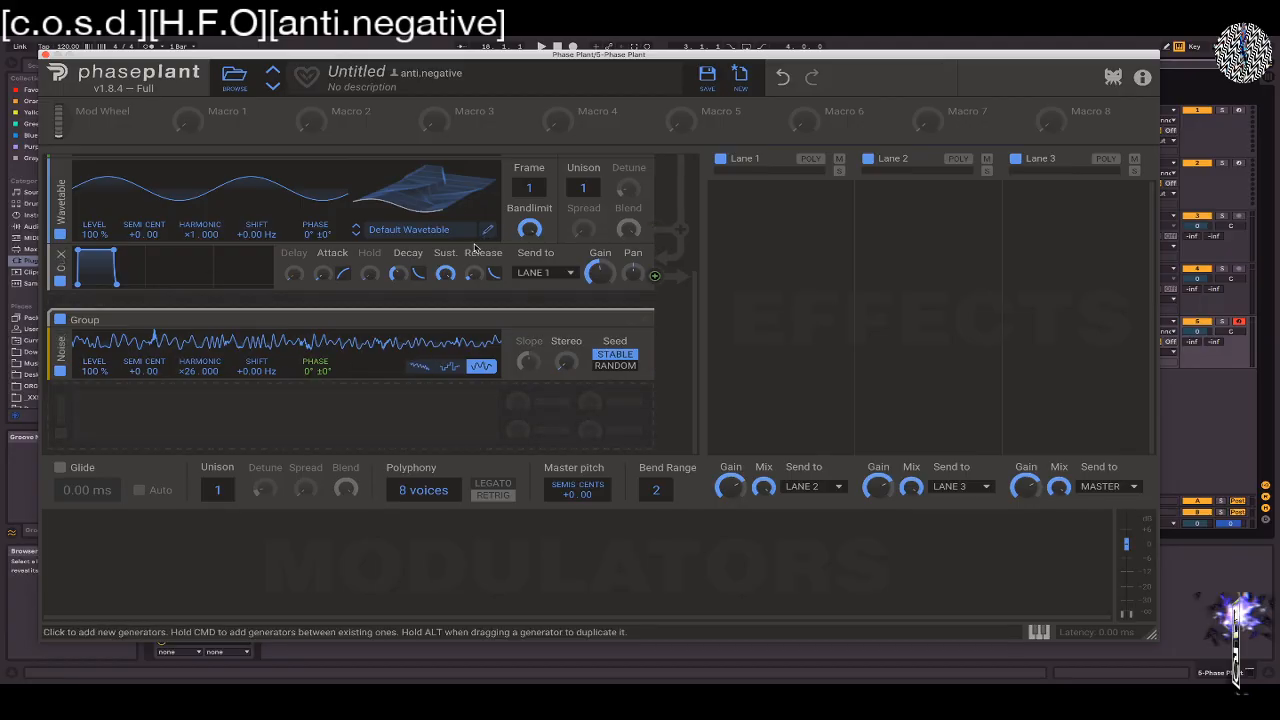
pyautogui.scroll(3, 476, 247)
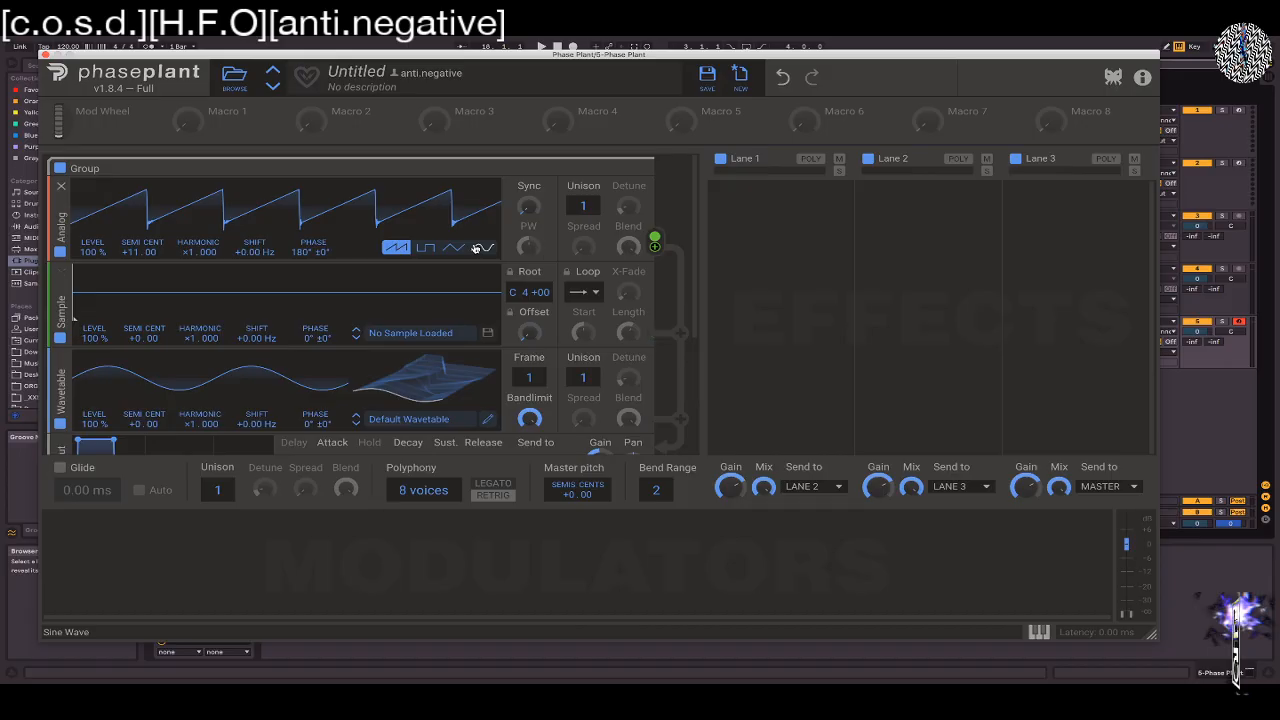
# Remove the separate Group beneath the output together with its Noise generator
pyautogui.scroll(-3, 485, 342)
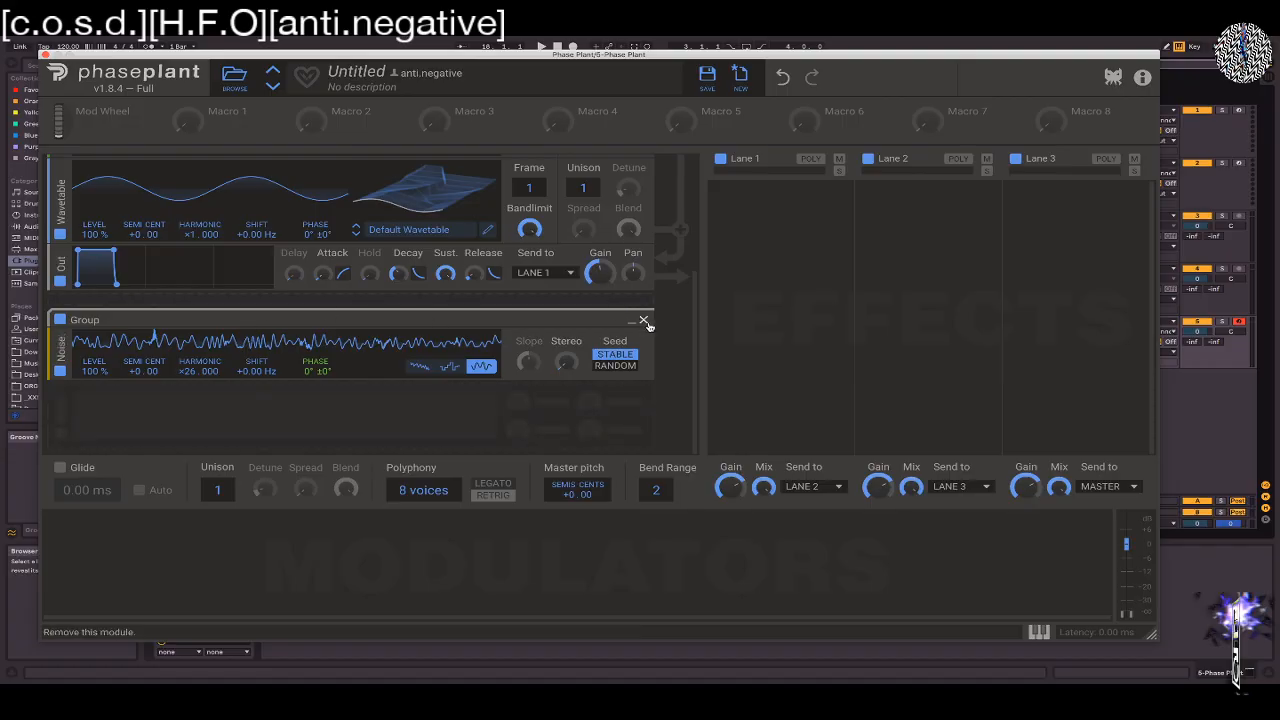
pyautogui.click(645, 322)
pyautogui.scroll(2, 604, 347)
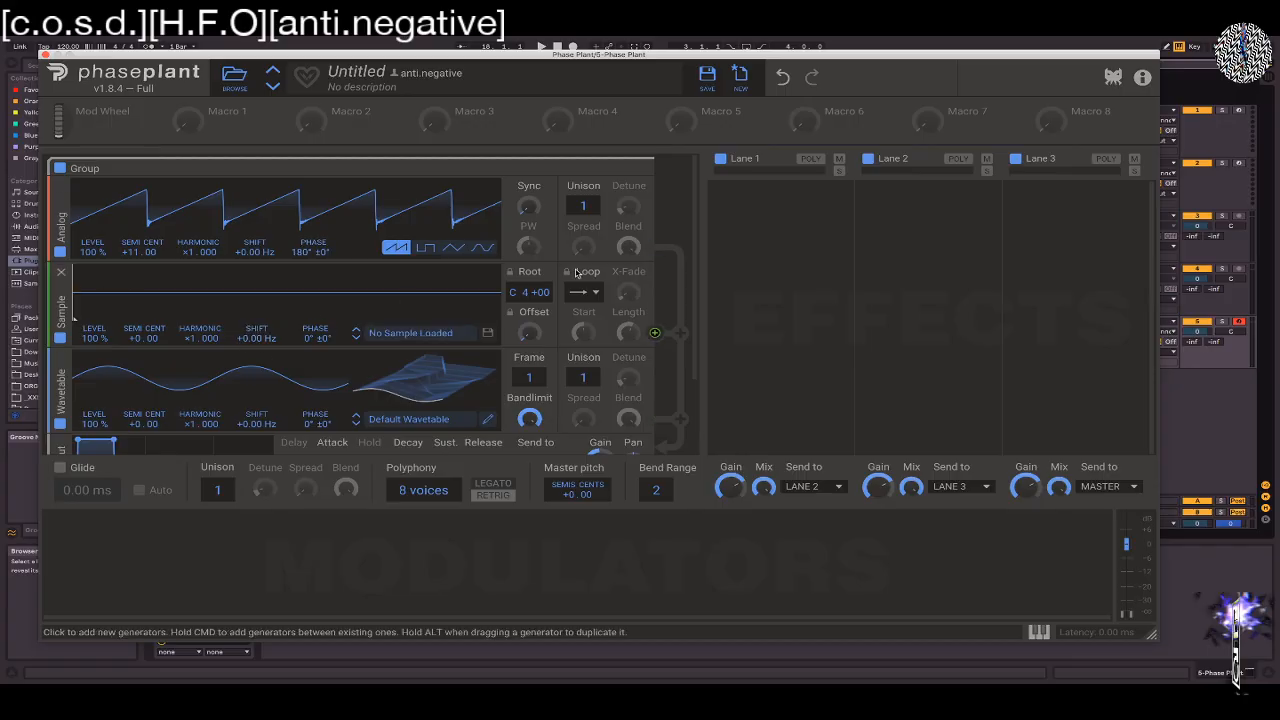
# Load the Mntr Detuned sample from the factory Symplesound Analog folder into the Sampler
pyautogui.click(415, 334)
pyautogui.click(163, 292)
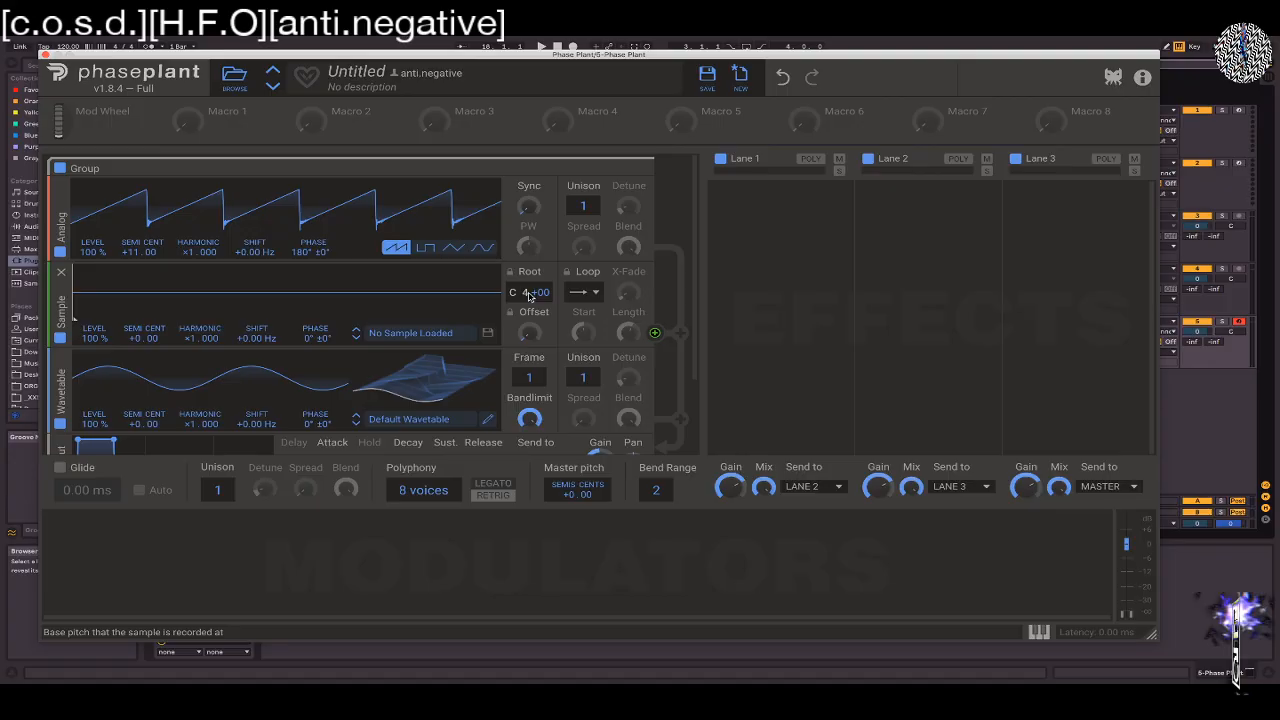
pyautogui.click(412, 334)
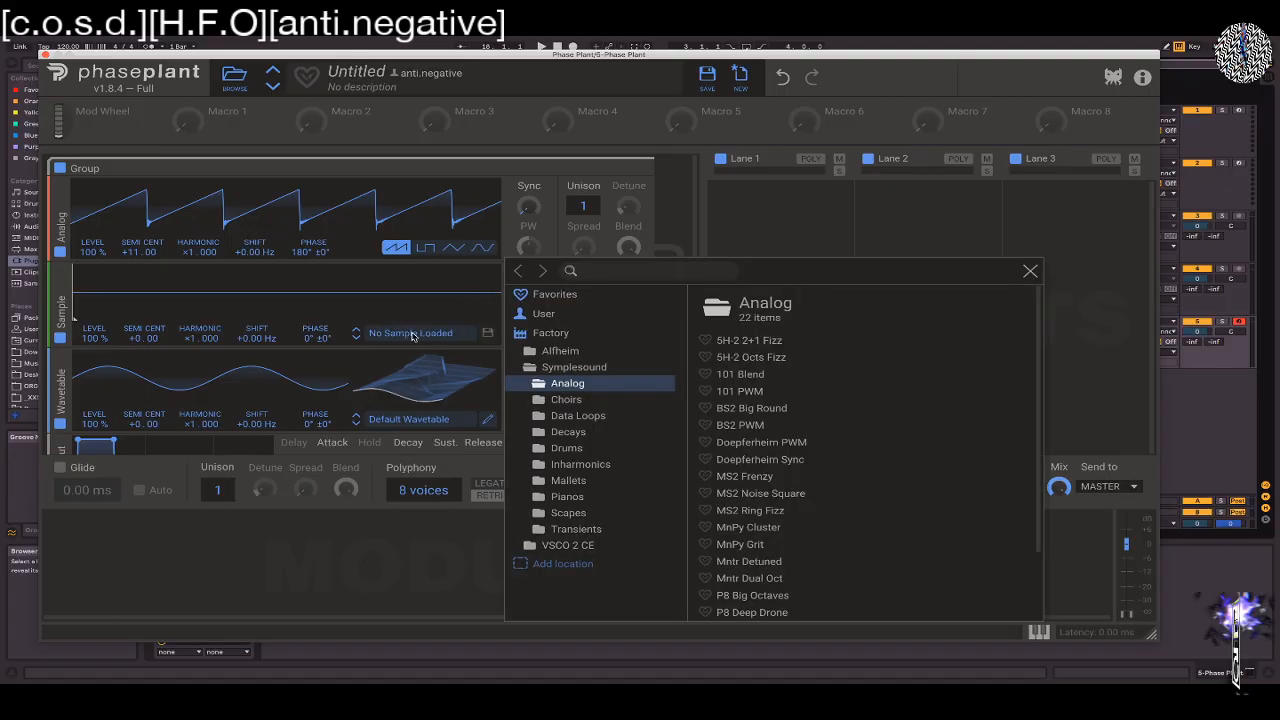
pyautogui.scroll(-3, 757, 440)
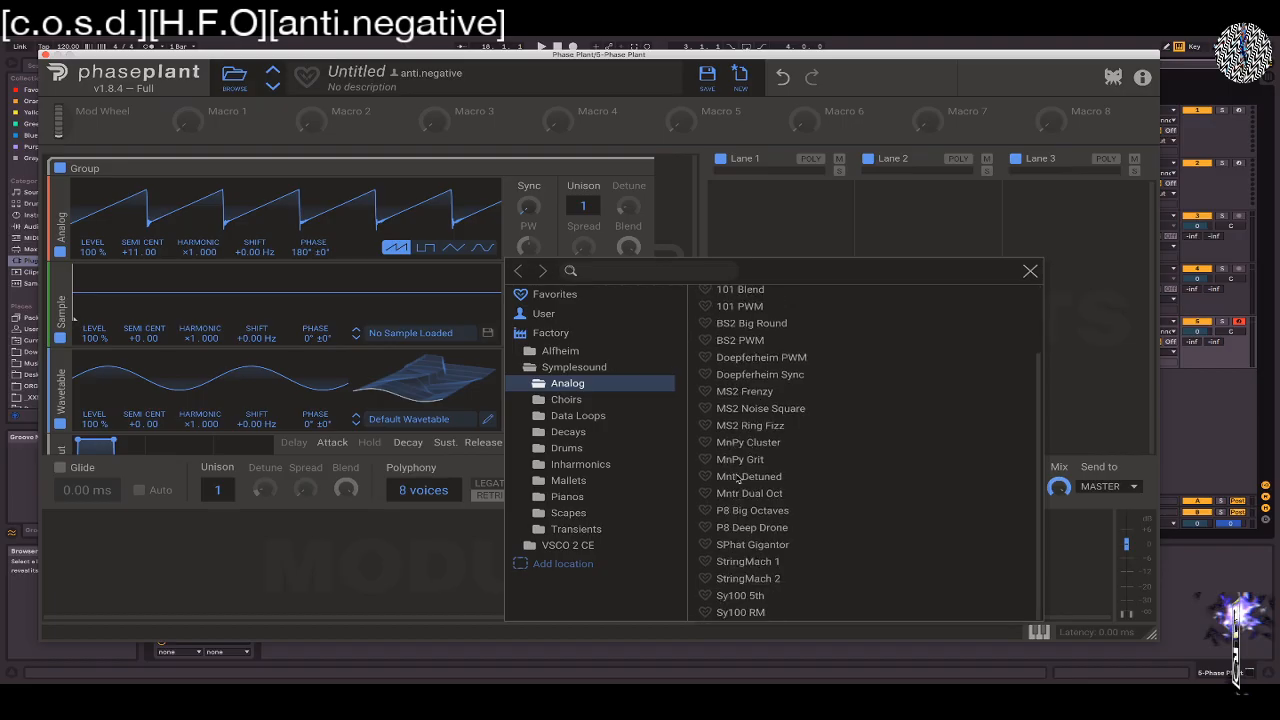
pyautogui.click(735, 478)
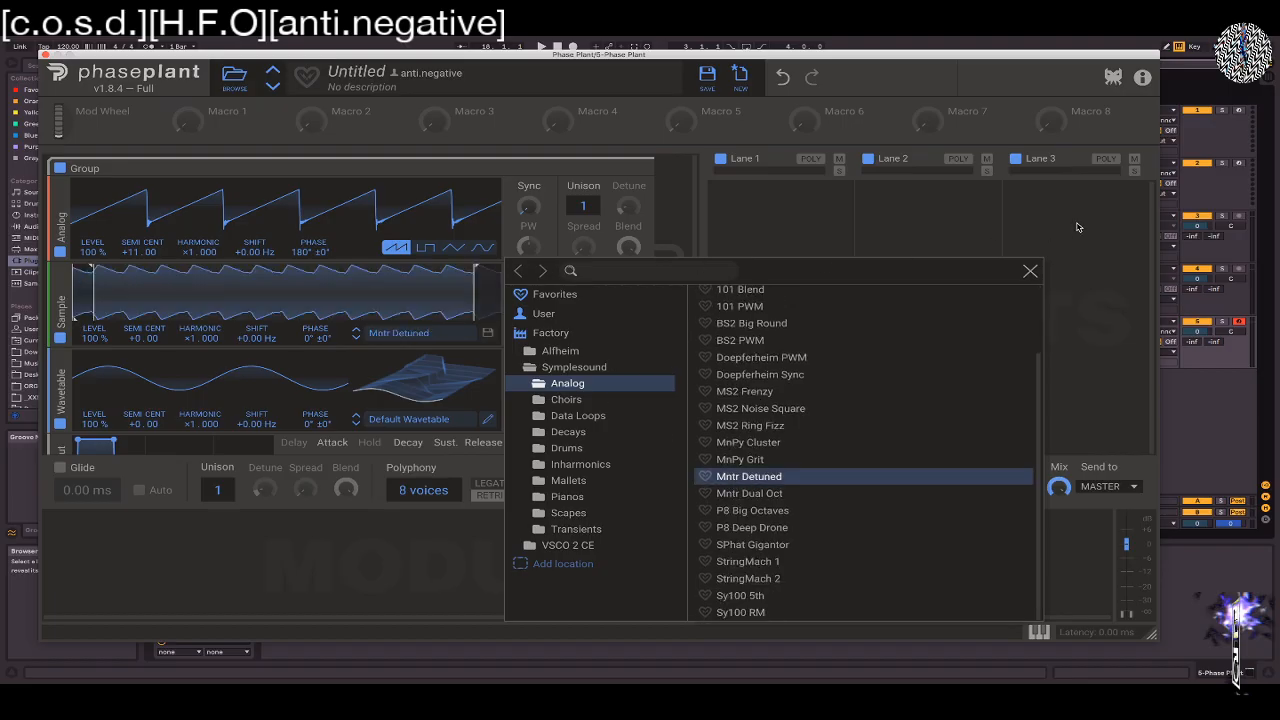
pyautogui.click(1031, 272)
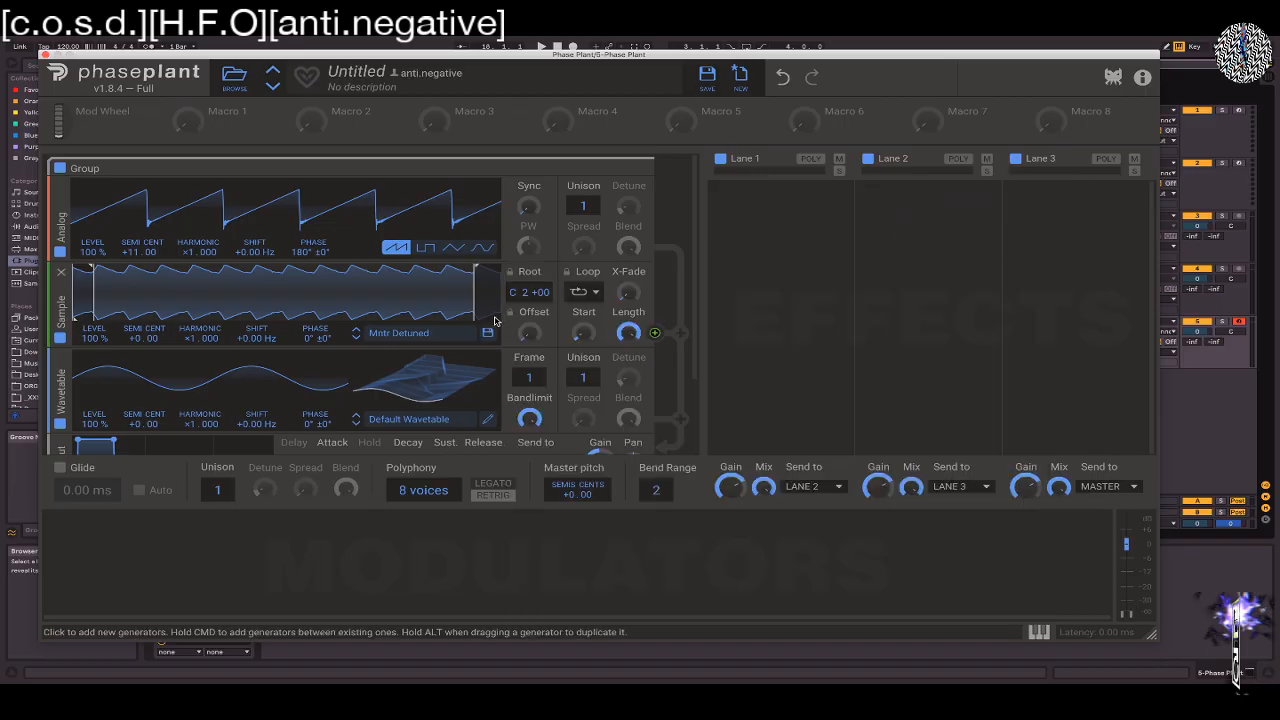
# Replace the Sampler's sample with BS2 Big Round from the Symplesound Analog folder
pyautogui.click(466, 337)
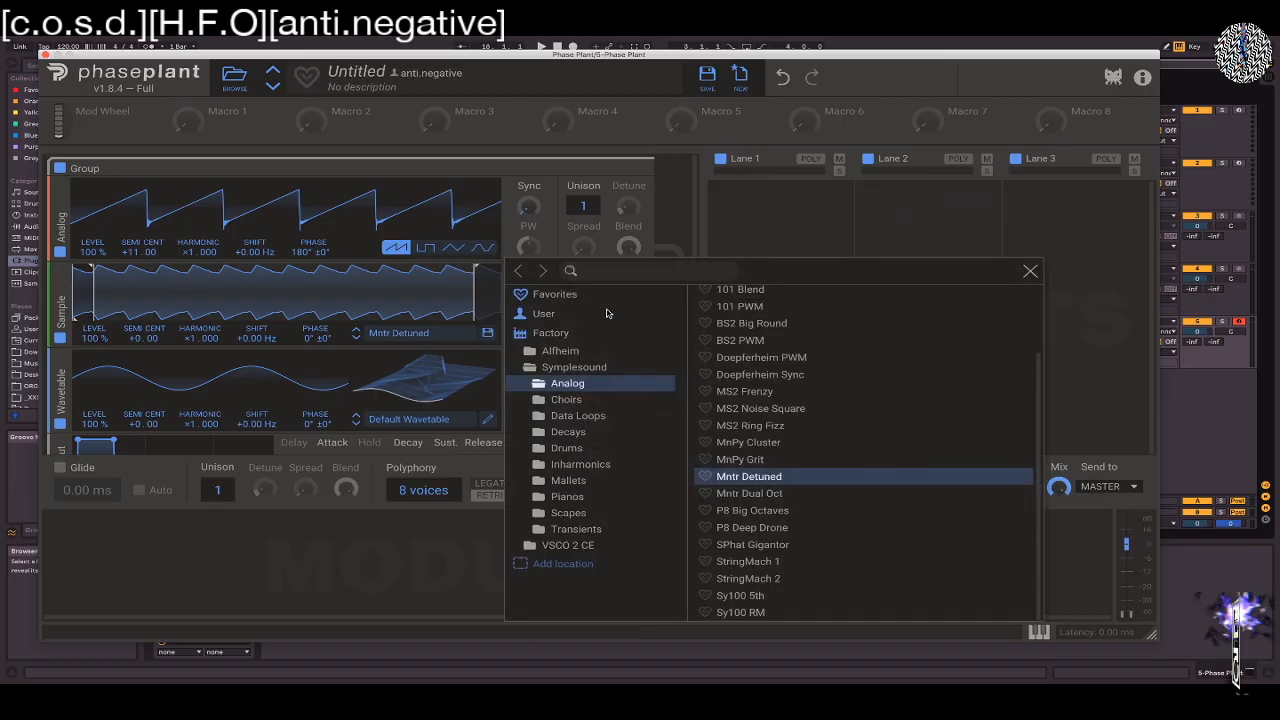
pyautogui.click(768, 326)
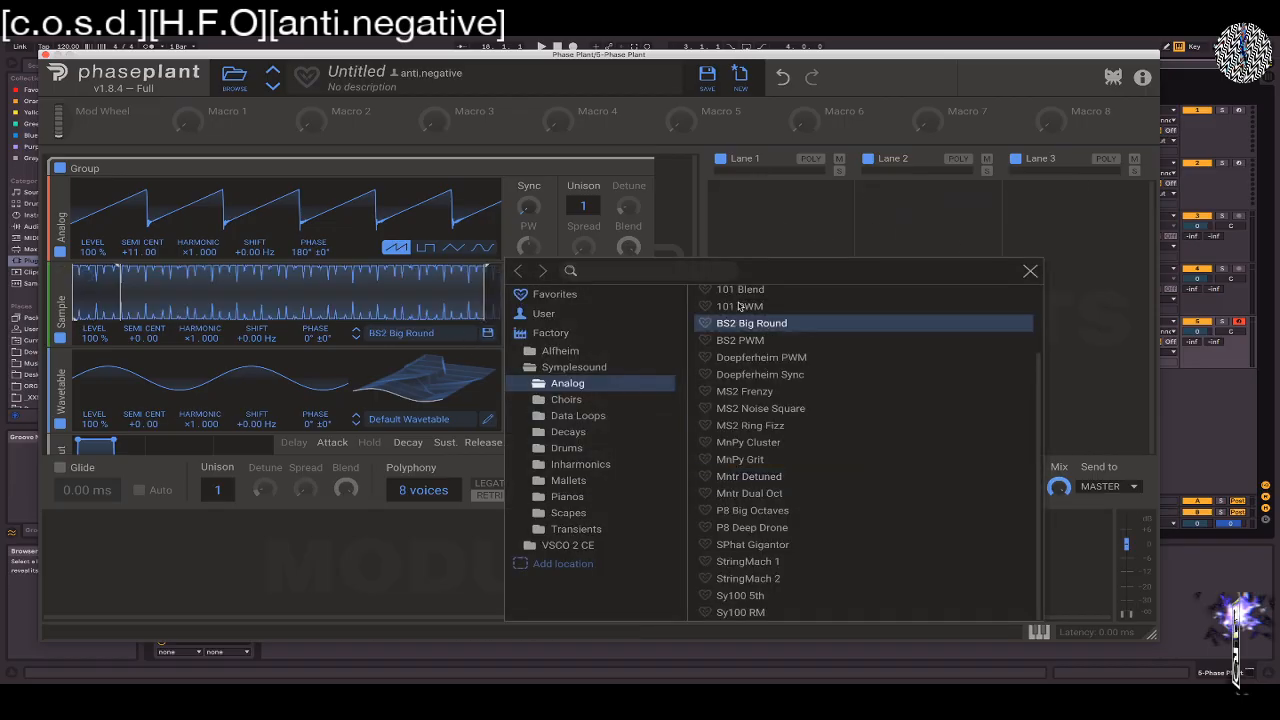
pyautogui.click(1030, 272)
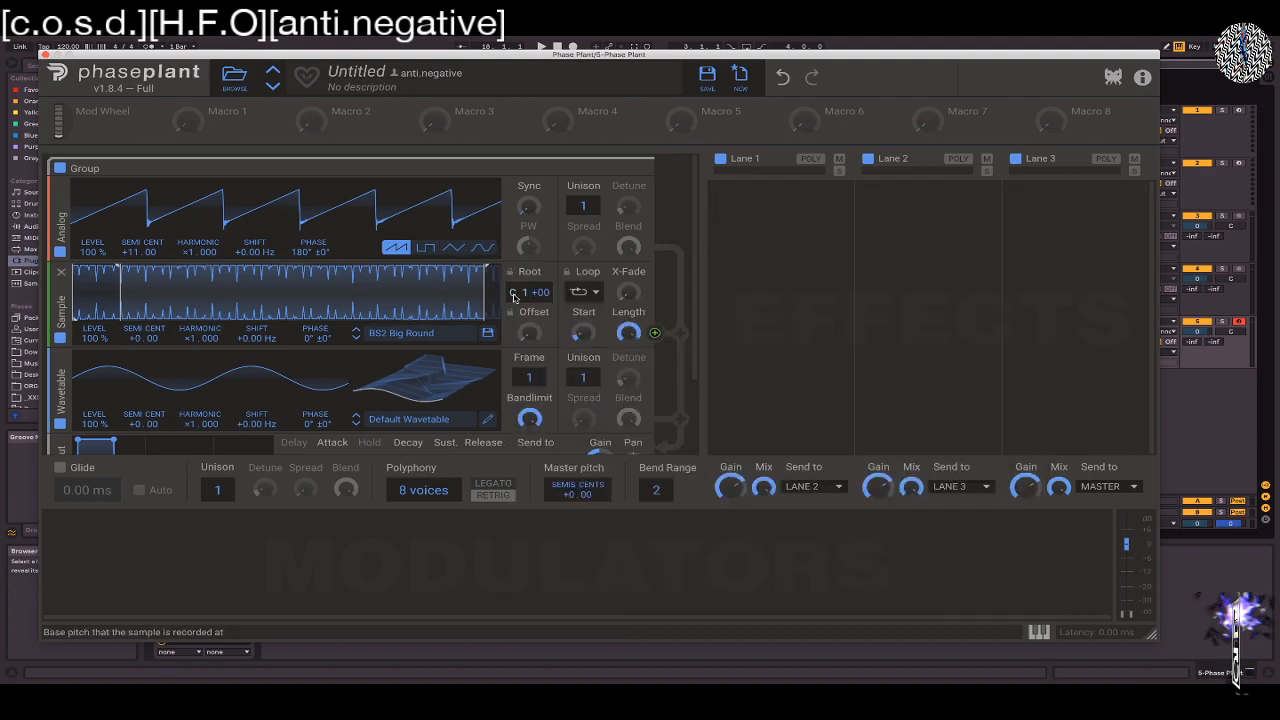
pyautogui.scroll(-3, 515, 298)
pyautogui.scroll(3, 683, 195)
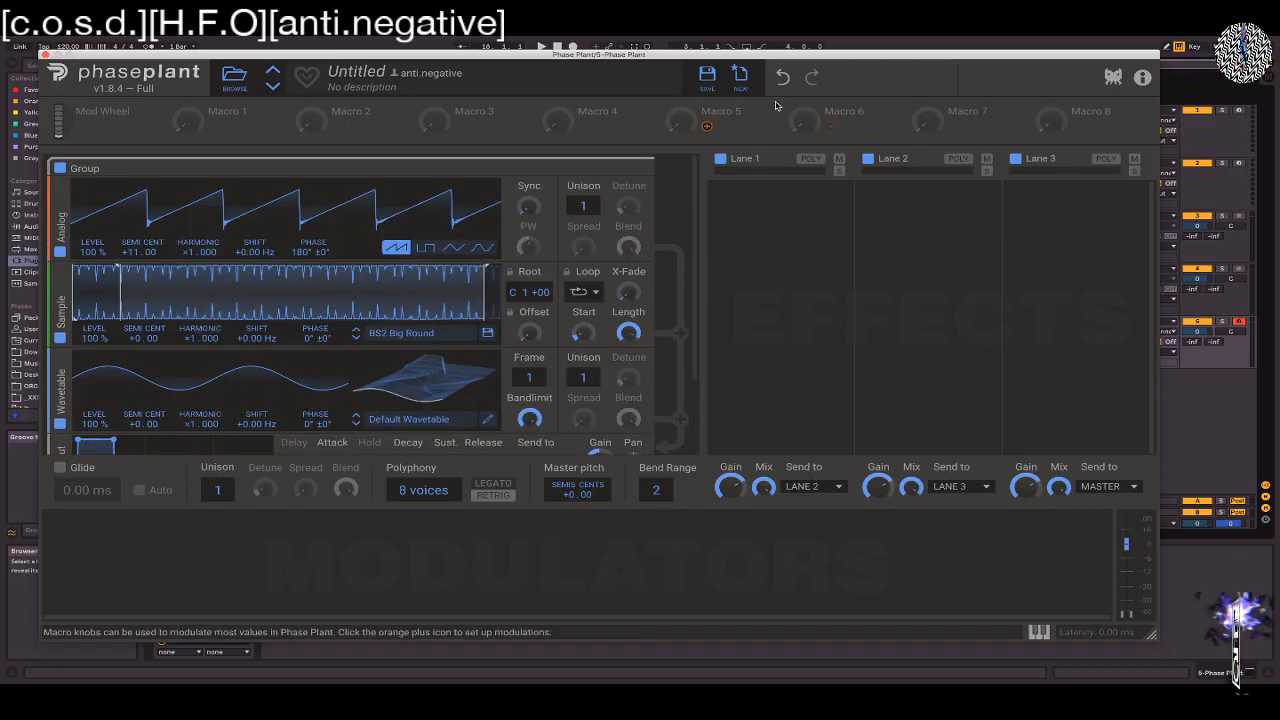
# Reposition the Phase Plant window so the Ableton Live browser and device area are uncovered
pyautogui.moveTo(765, 55); pyautogui.dragTo(1004, 65)
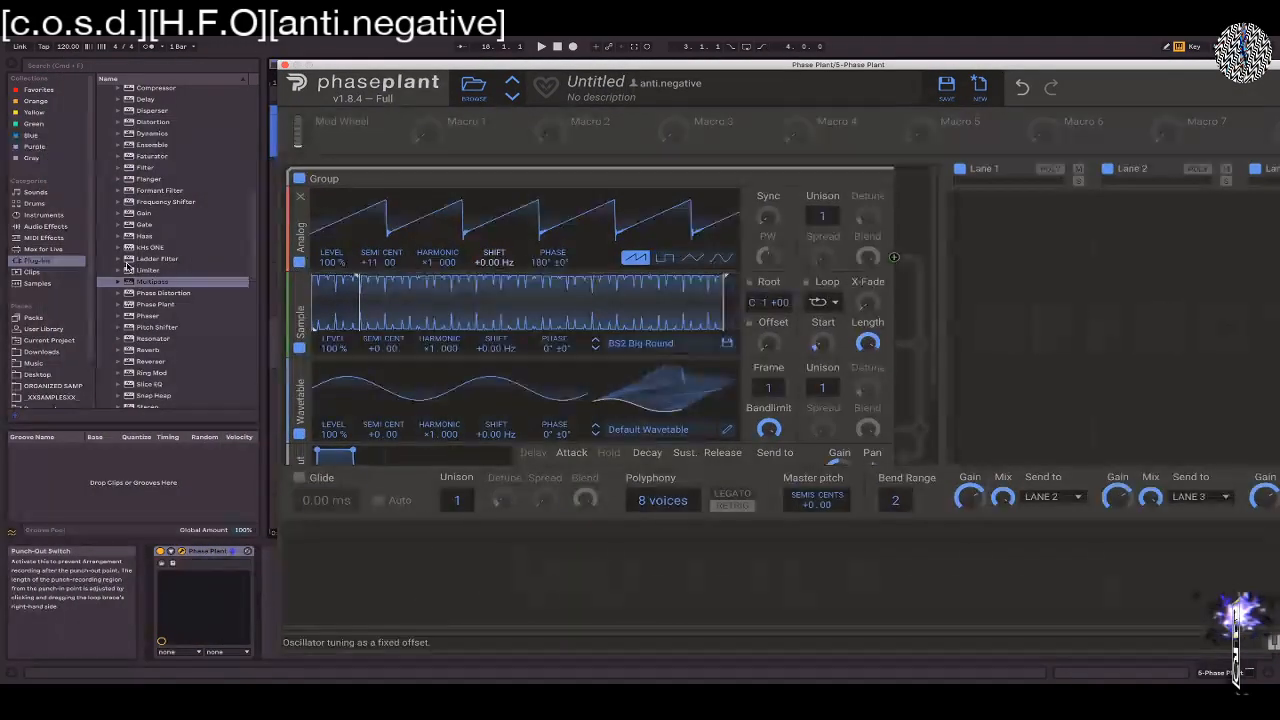
pyautogui.moveTo(359, 66); pyautogui.dragTo(245, 372)
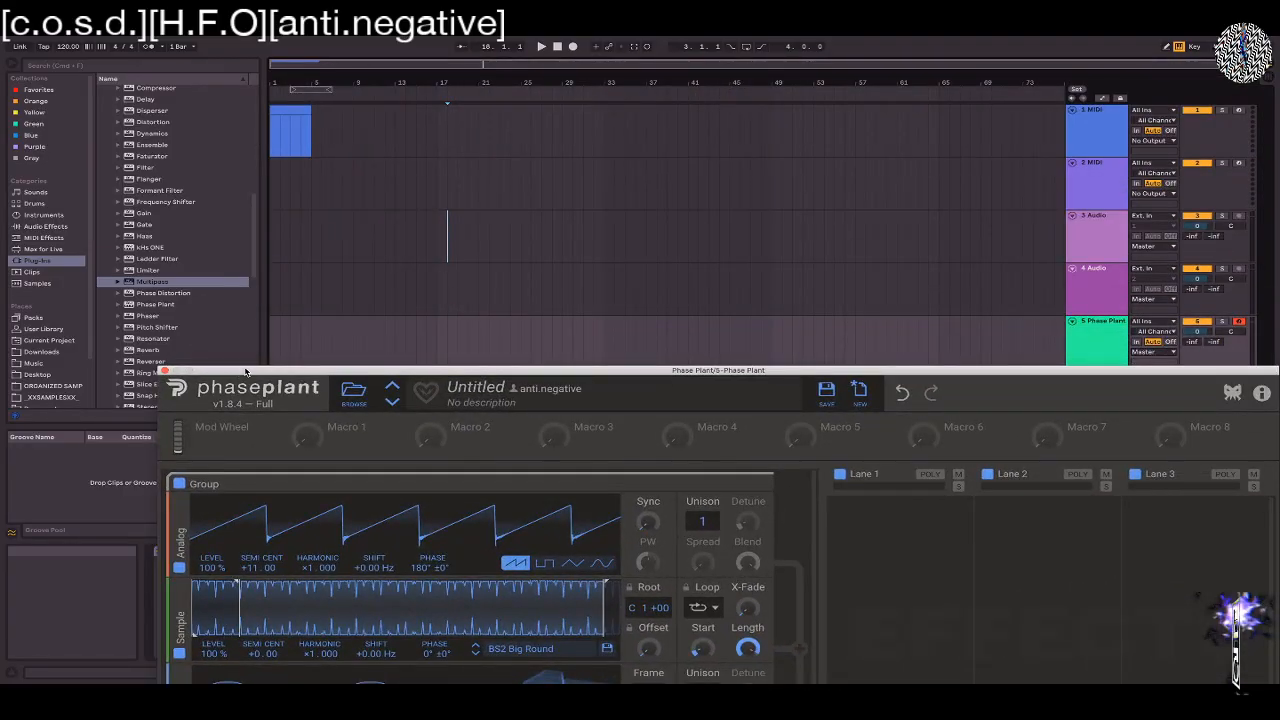
pyautogui.moveTo(618, 372); pyautogui.dragTo(812, 140)
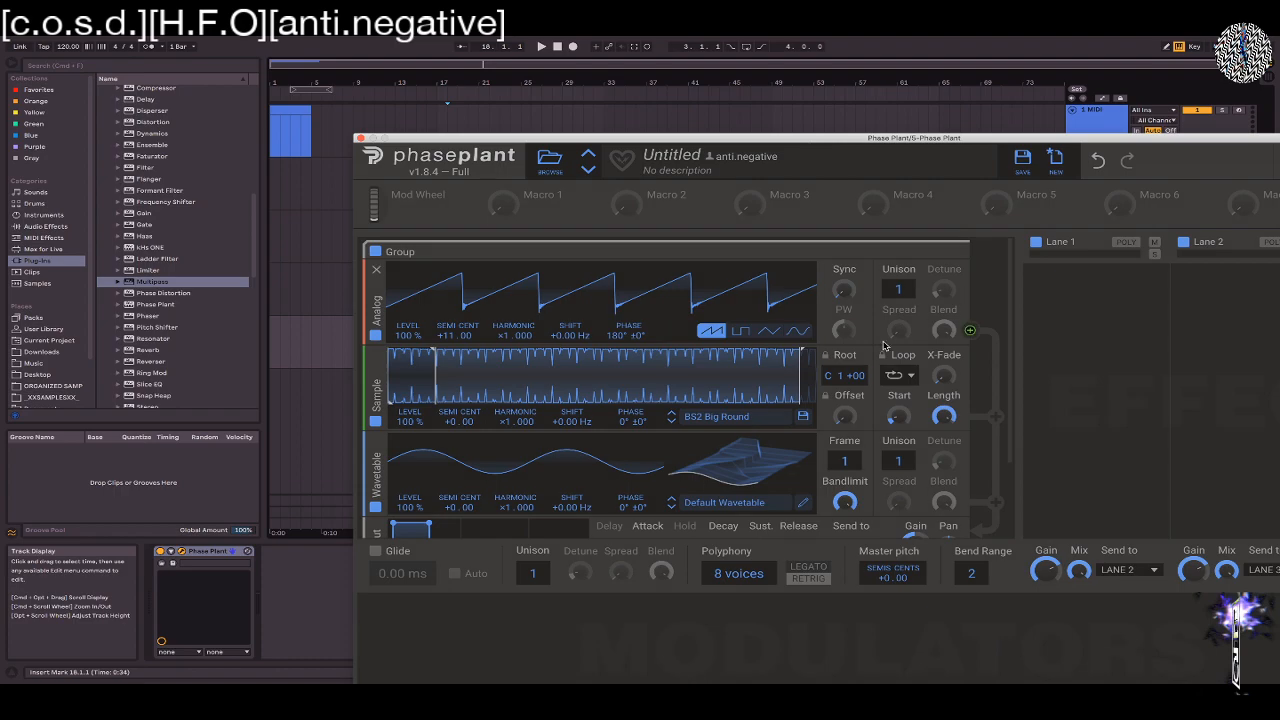
# Try adjusting the Sampler's root pitch, and switch its loop mode to Off and back to Infinite
pyautogui.click(828, 379)
pyautogui.moveTo(828, 379)
pyautogui.mouseDown()
pyautogui.moveTo(828, 396)
pyautogui.moveTo(835, 378)
pyautogui.mouseUp()
pyautogui.moveTo(838, 375); pyautogui.dragTo(858, 375)
pyautogui.click(910, 375)
pyautogui.click(823, 384)
pyautogui.click(900, 377)
pyautogui.click(902, 376)
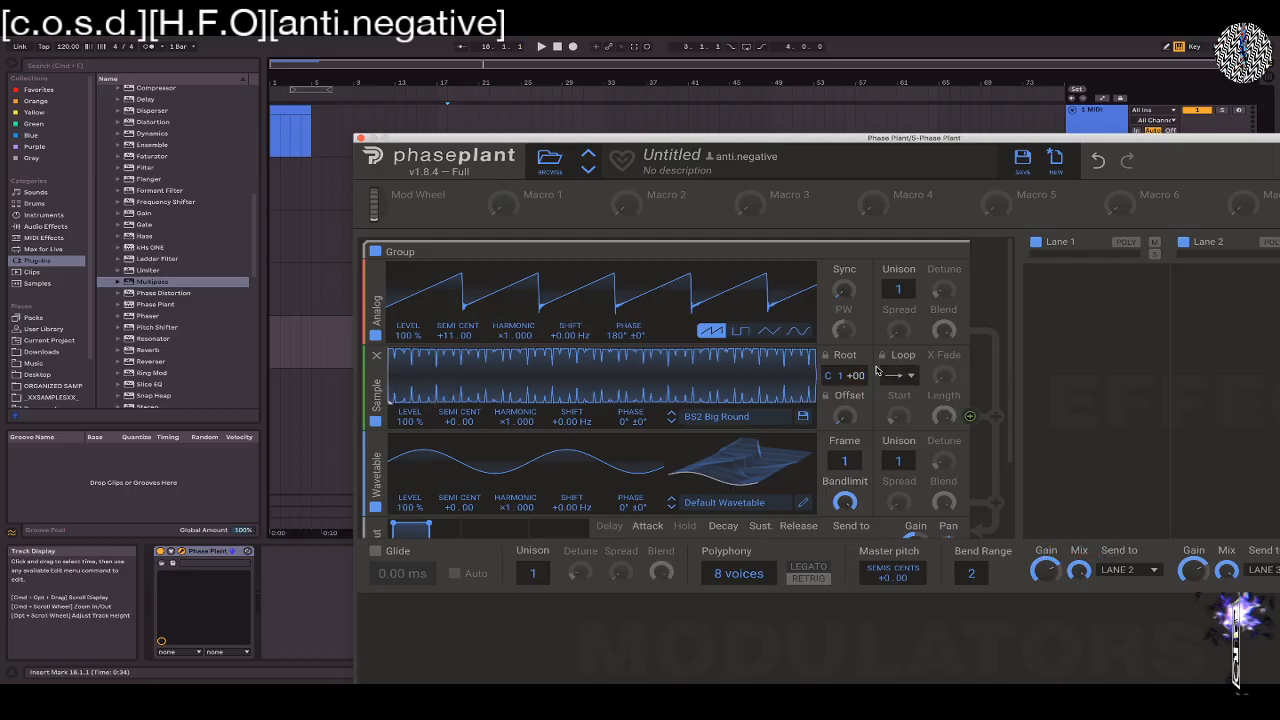
pyautogui.click(883, 370)
pyautogui.click(915, 386)
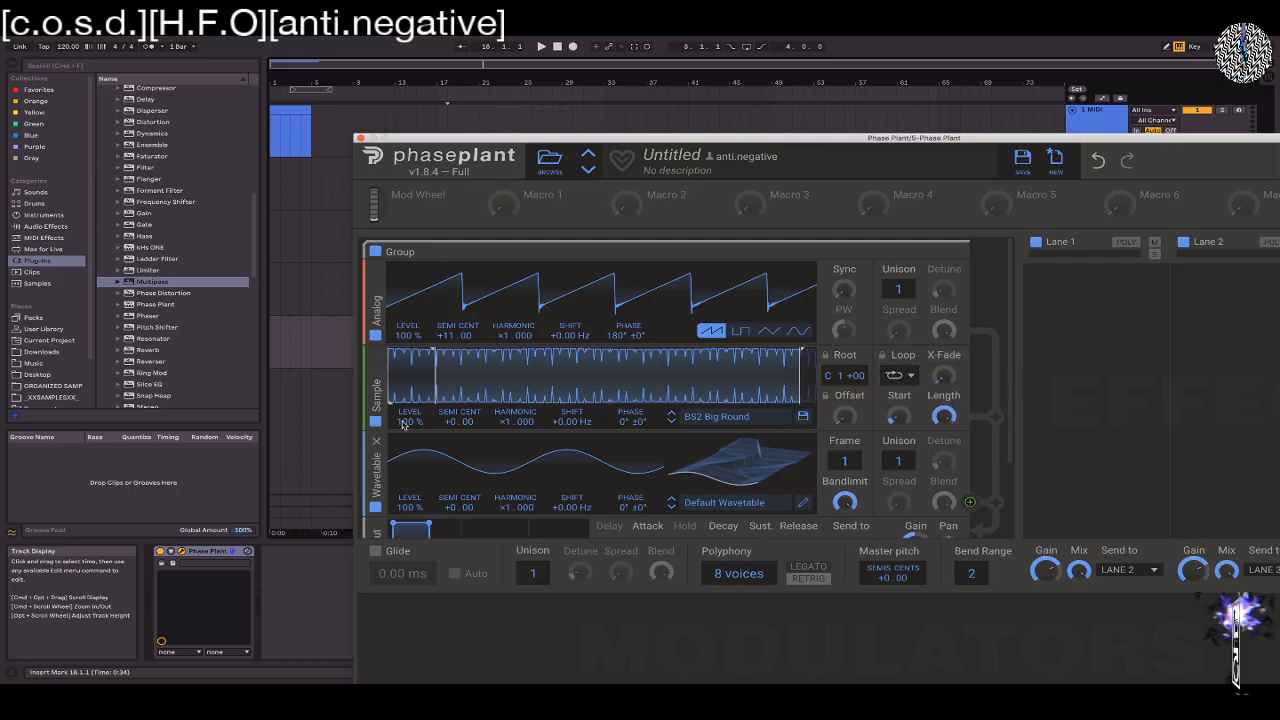
# Try different loop start and end points on the sample, leaving the loop spanning the entire waveform
pyautogui.moveTo(802, 353)
pyautogui.mouseDown()
pyautogui.moveTo(612, 340)
pyautogui.moveTo(754, 348)
pyautogui.mouseUp()
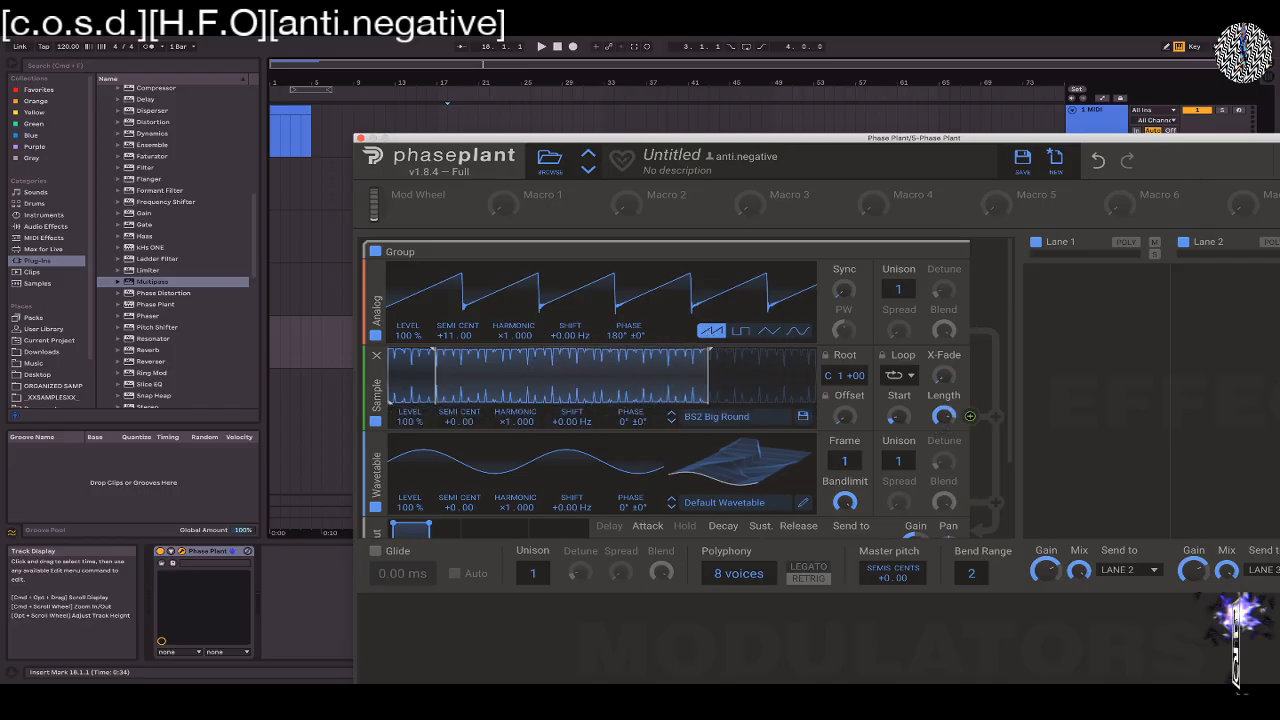
pyautogui.moveTo(898, 416); pyautogui.dragTo(948, 461)
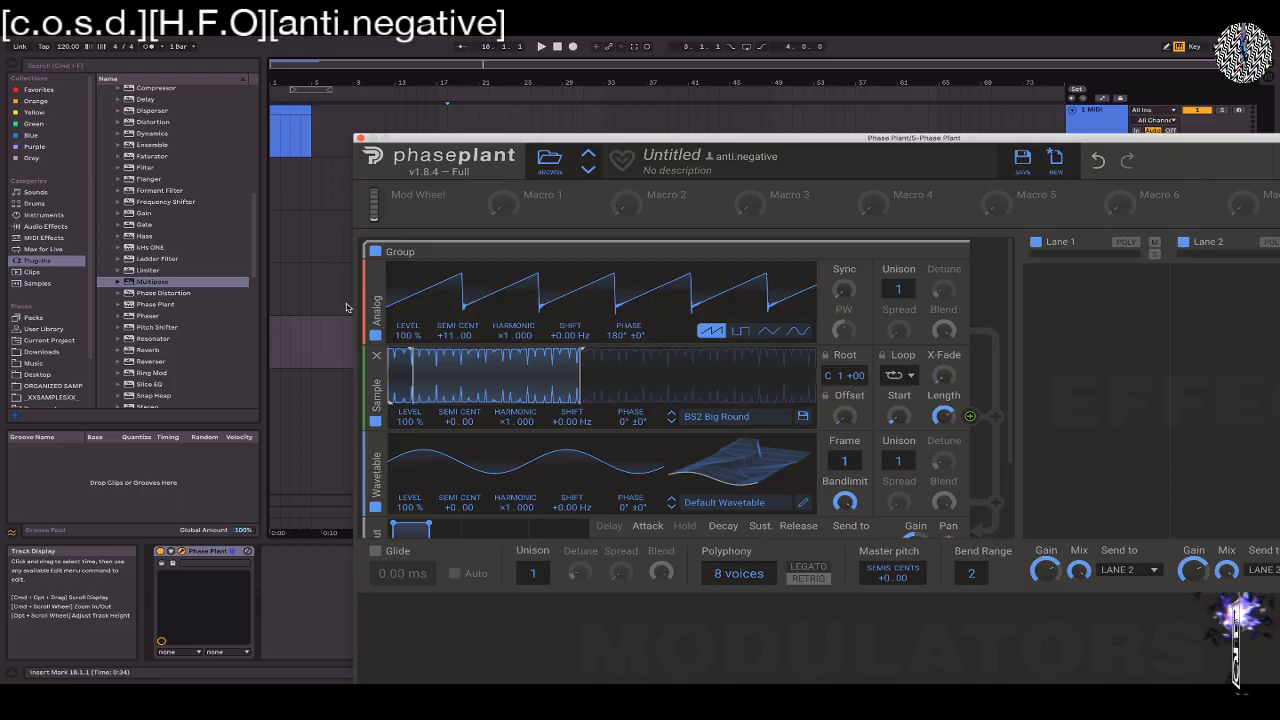
pyautogui.moveTo(391, 404)
pyautogui.mouseDown()
pyautogui.moveTo(481, 405)
pyautogui.moveTo(464, 404)
pyautogui.mouseUp()
pyautogui.moveTo(414, 352)
pyautogui.mouseDown()
pyautogui.moveTo(505, 352)
pyautogui.moveTo(390, 354)
pyautogui.mouseUp()
pyautogui.moveTo(443, 403); pyautogui.dragTo(326, 394)
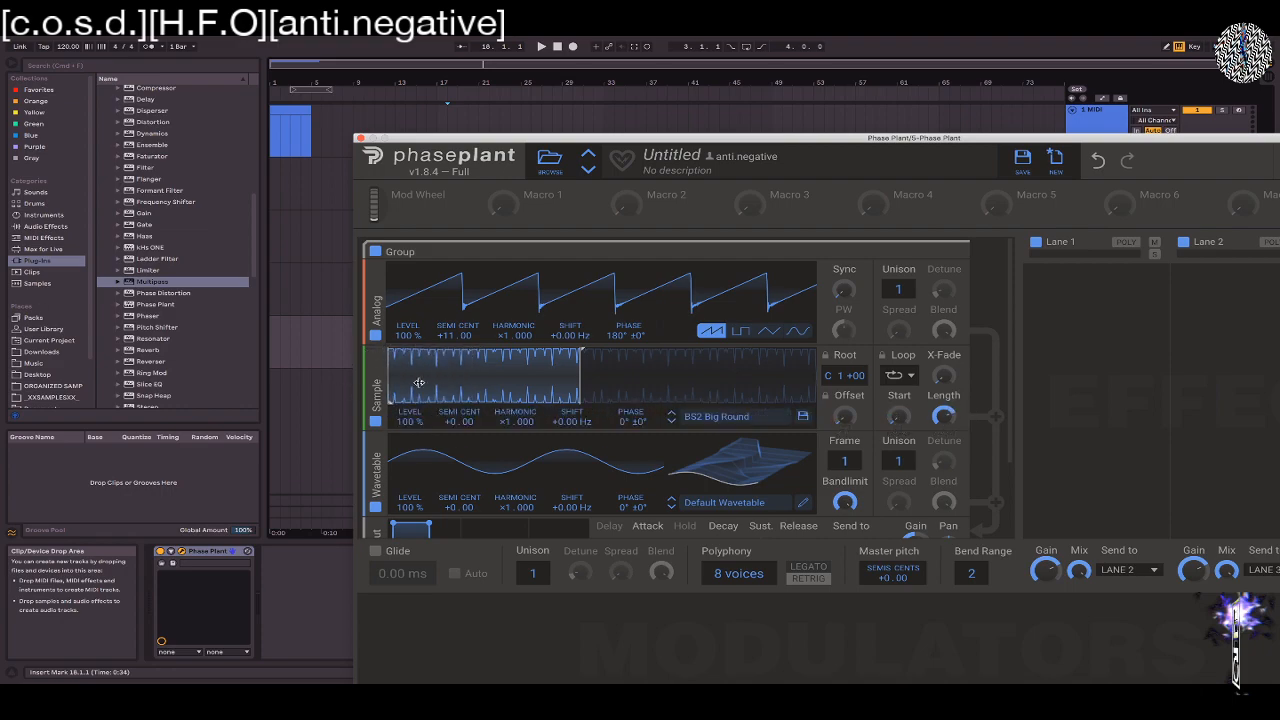
pyautogui.moveTo(419, 383)
pyautogui.mouseDown()
pyautogui.moveTo(510, 392)
pyautogui.moveTo(364, 372)
pyautogui.mouseUp()
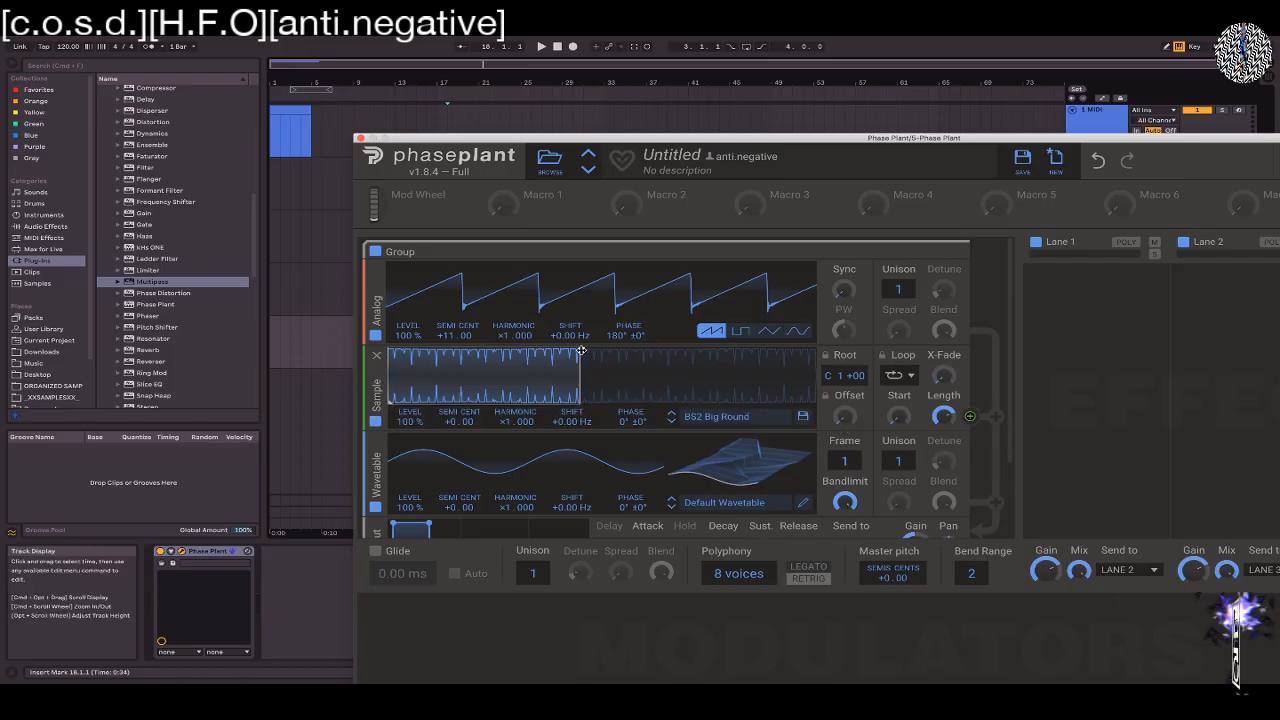
pyautogui.moveTo(581, 349); pyautogui.dragTo(893, 338)
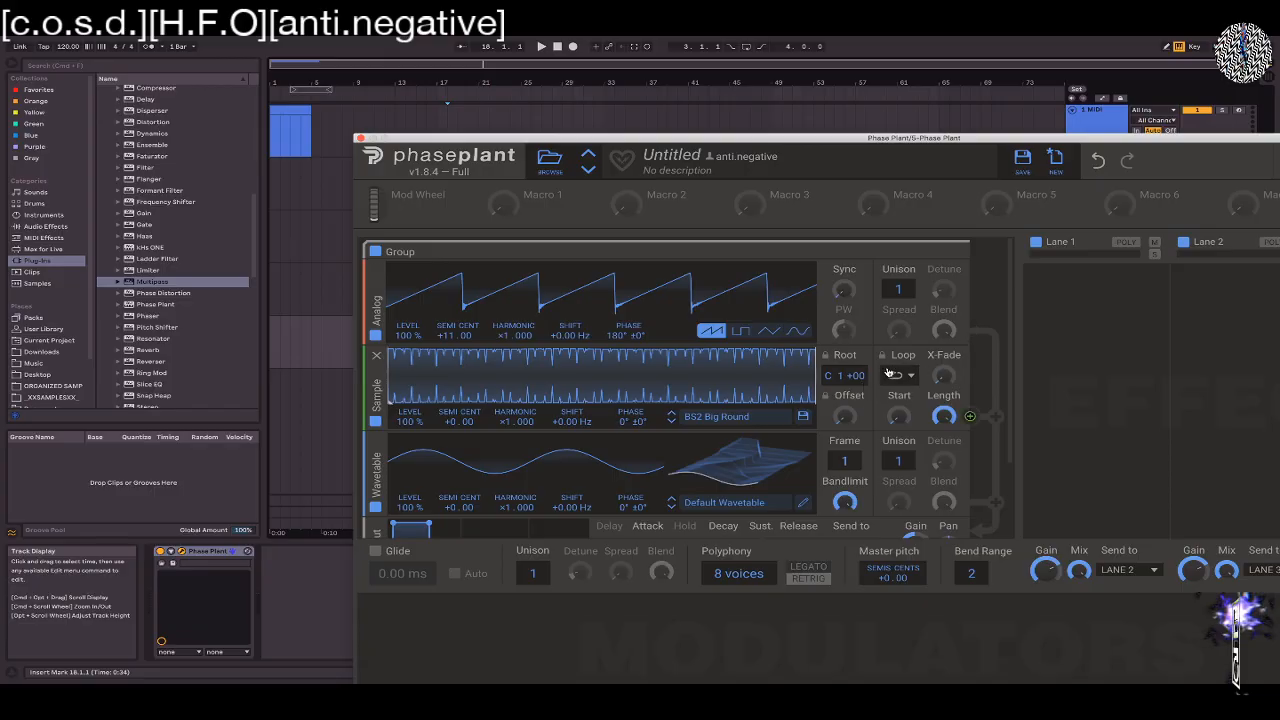
# Set the Sampler's loop mode to Sustain and move the loop start to nearly halfway through the sample
pyautogui.click(893, 374)
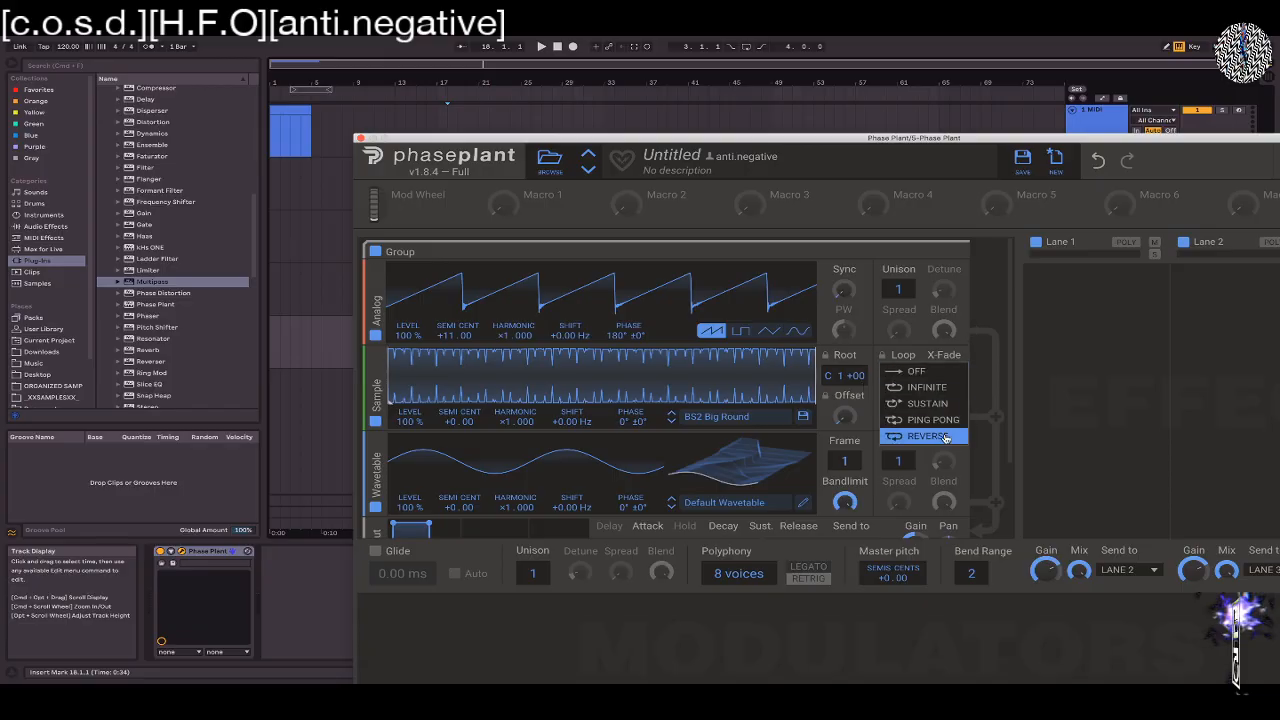
pyautogui.click(928, 403)
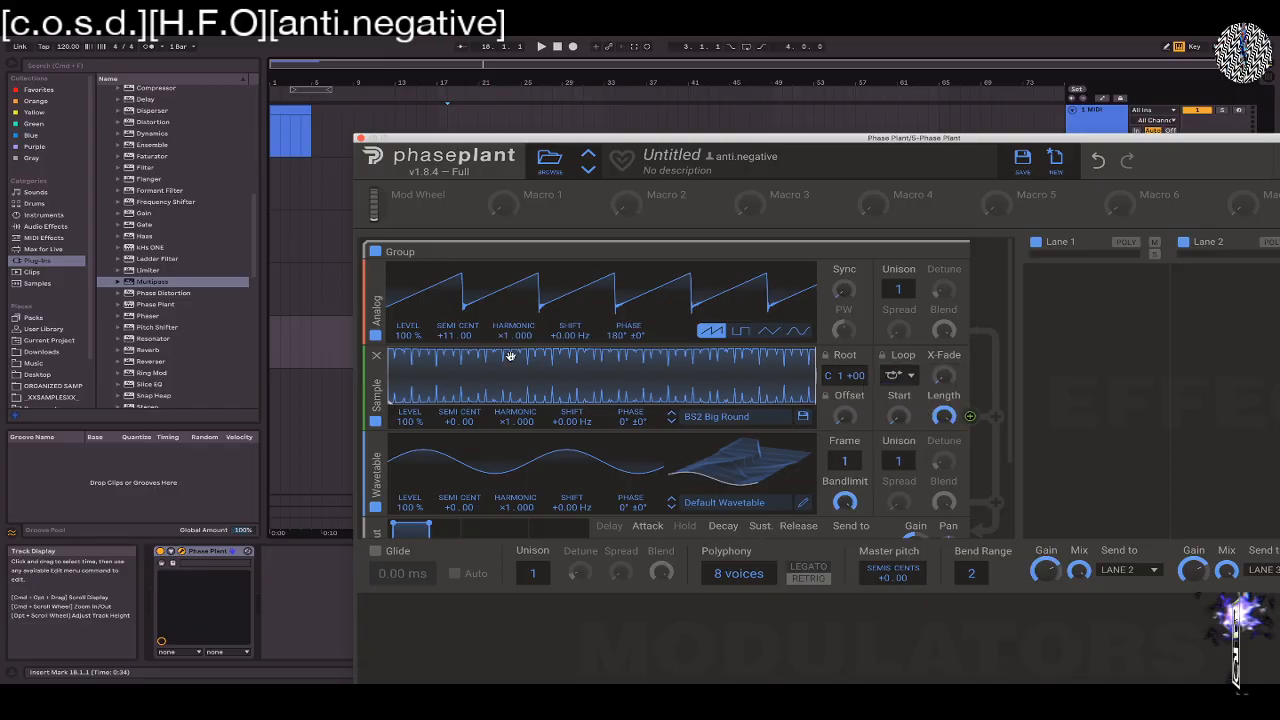
pyautogui.moveTo(902, 418); pyautogui.dragTo(940, 418)
pyautogui.click(901, 413)
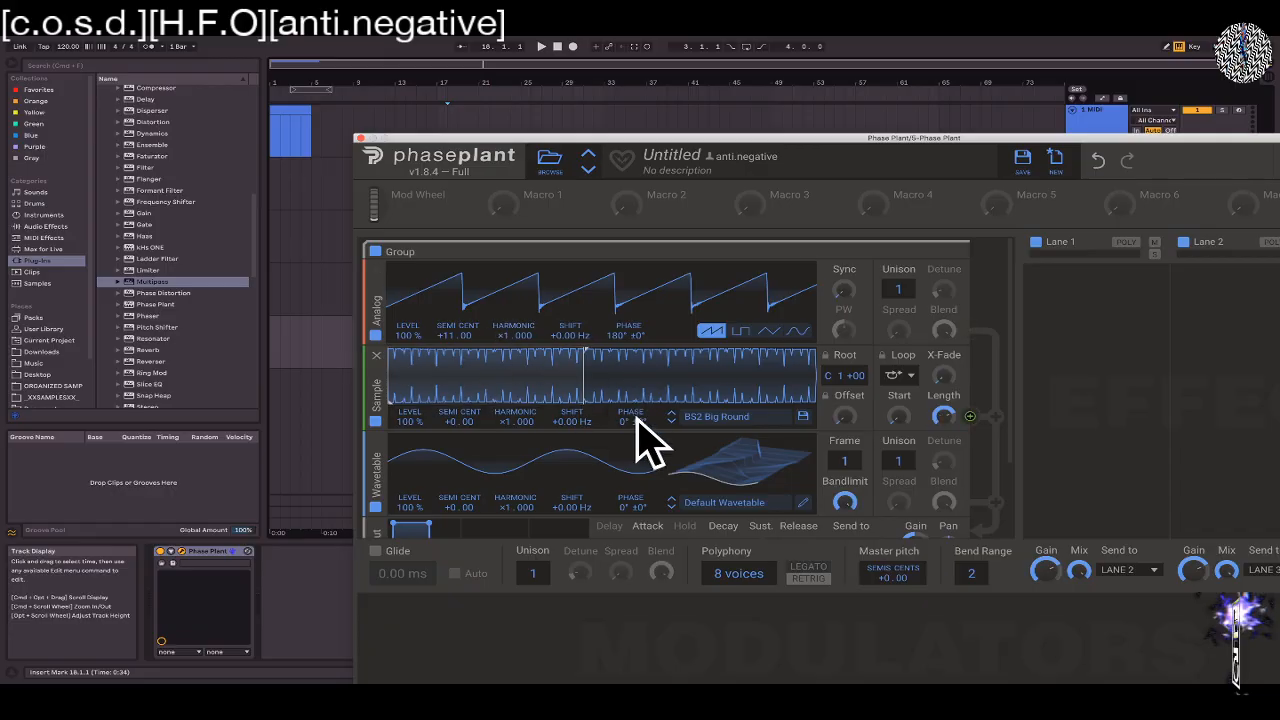
pyautogui.click(904, 381)
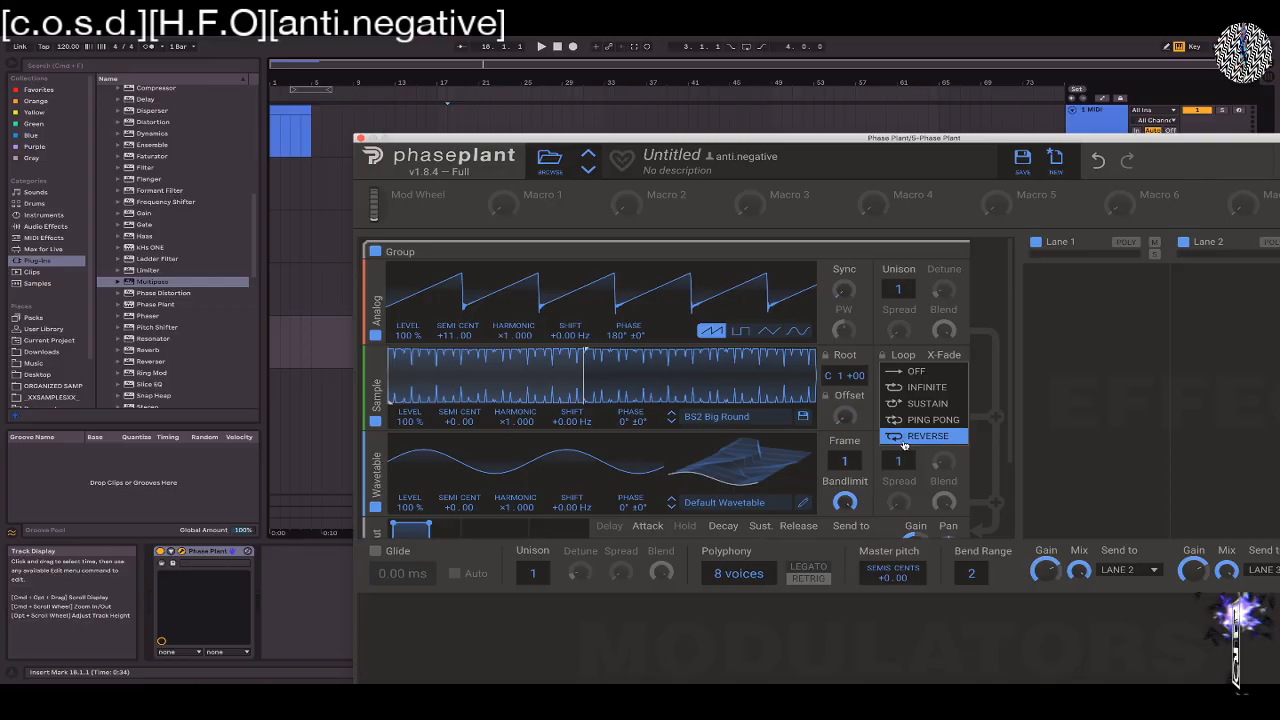
pyautogui.click(905, 438)
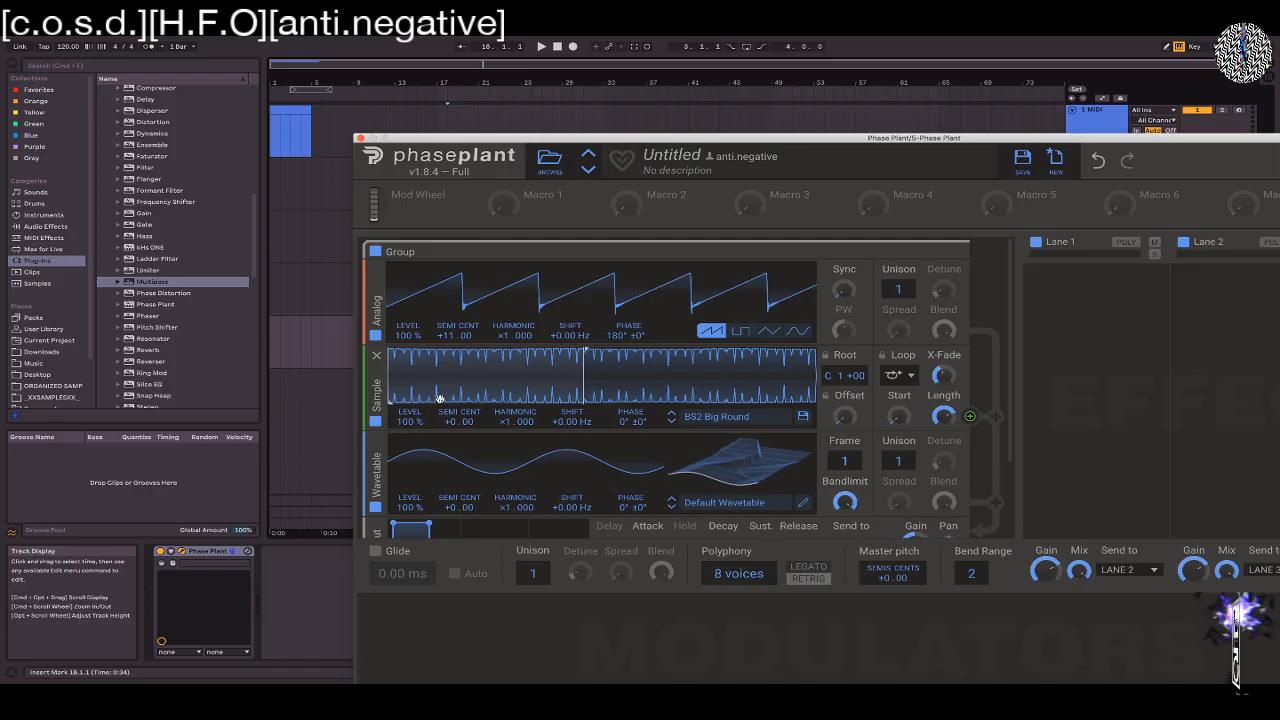
# Move the sample's playback offset to about a third of its length, and lower the Analog oscillator's level to 0%
pyautogui.moveTo(392, 402); pyautogui.dragTo(512, 402)
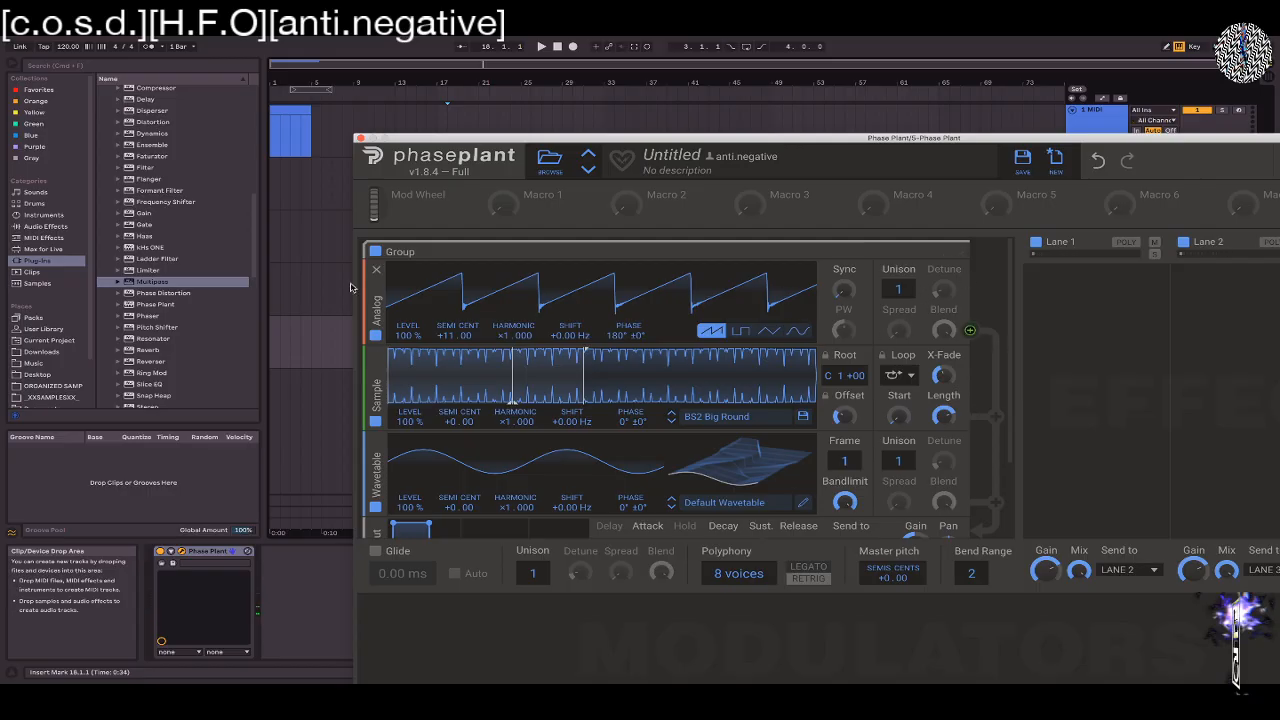
pyautogui.moveTo(410, 335); pyautogui.dragTo(420, 338)
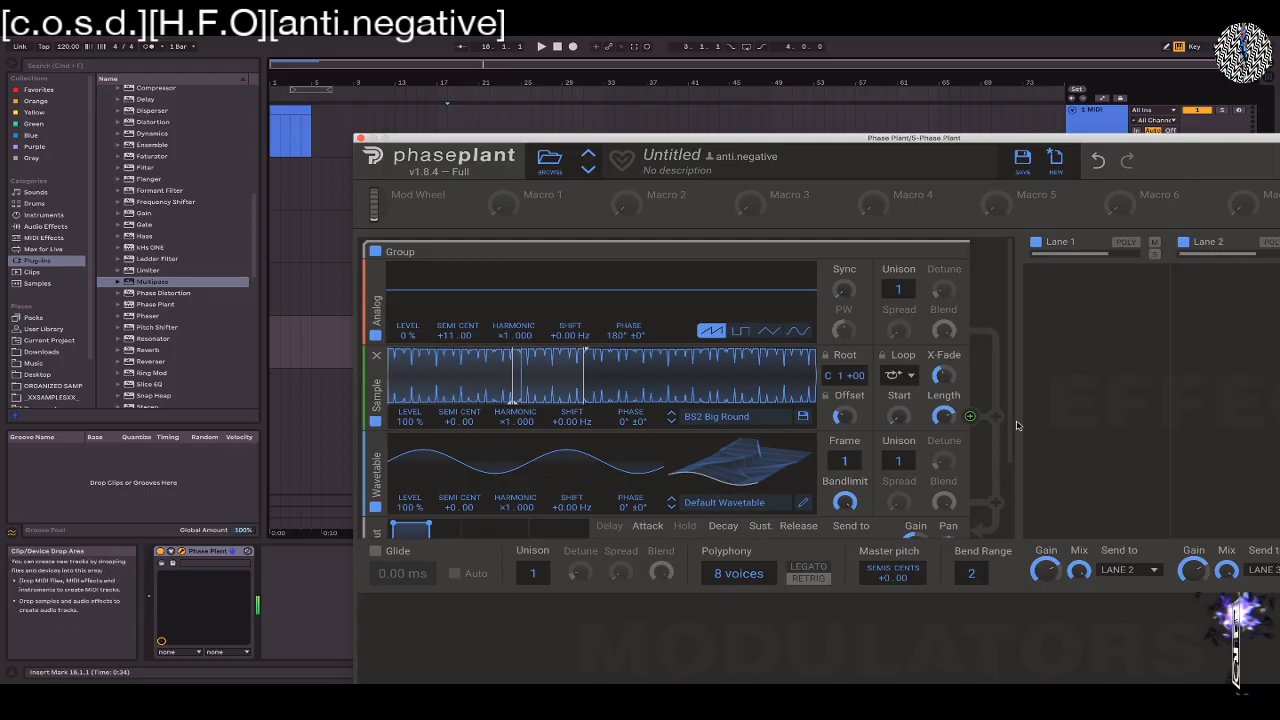
# Raise the Sampler's loop X-Fade and narrow the loop to a short section around the playback offset
pyautogui.moveTo(944, 376); pyautogui.dragTo(944, 348)
pyautogui.moveTo(392, 389)
pyautogui.mouseDown()
pyautogui.moveTo(475, 389)
pyautogui.moveTo(462, 389)
pyautogui.mouseUp()
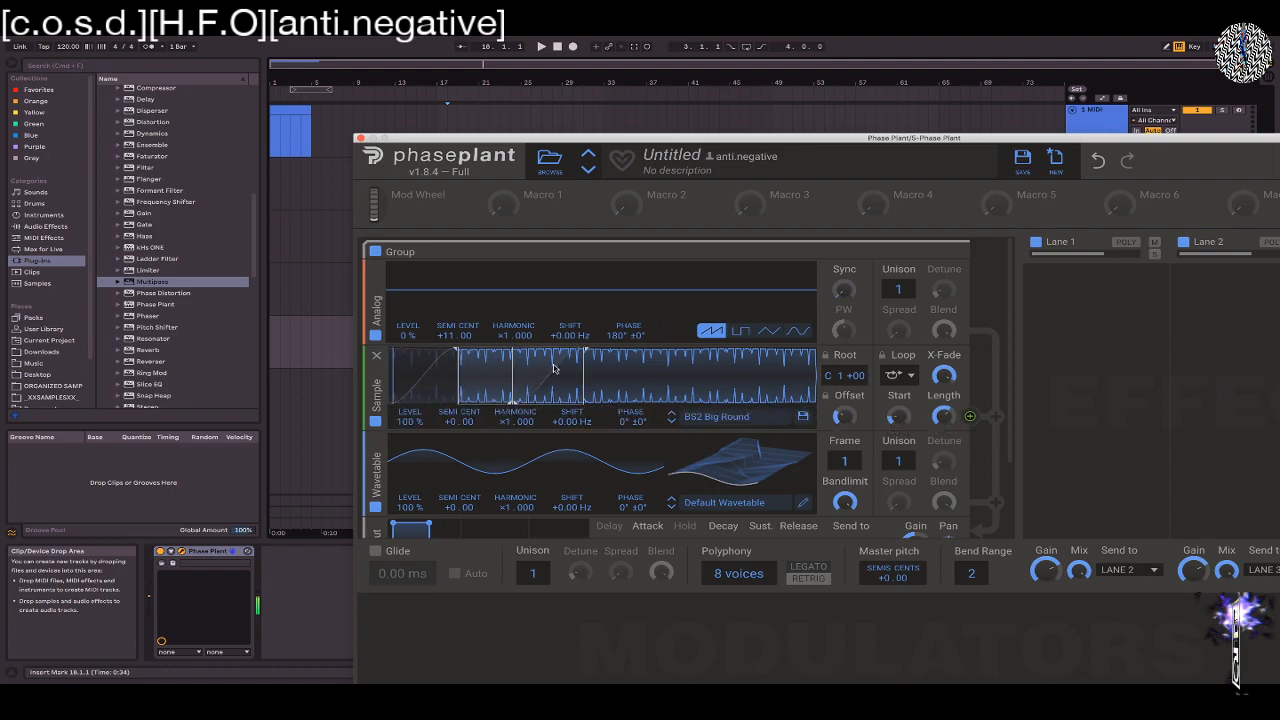
pyautogui.moveTo(584, 355); pyautogui.dragTo(545, 355)
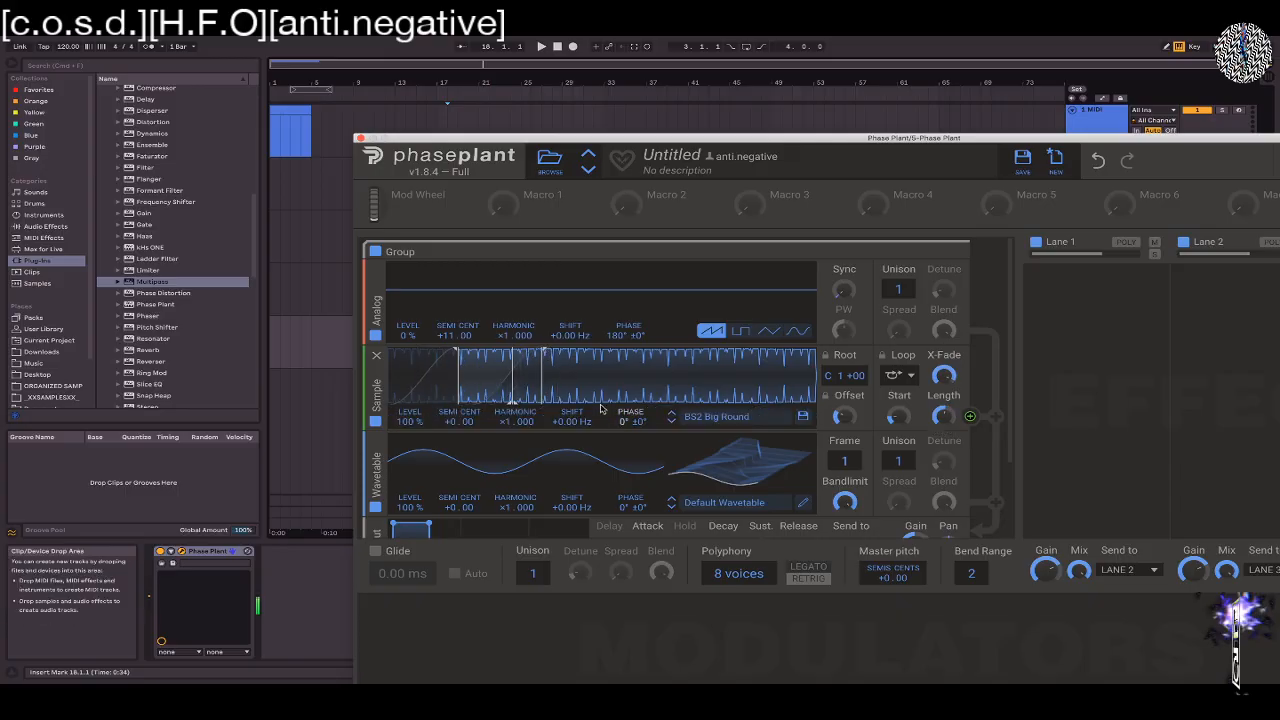
pyautogui.moveTo(458, 354)
pyautogui.mouseDown()
pyautogui.moveTo(490, 354)
pyautogui.moveTo(466, 352)
pyautogui.mouseUp()
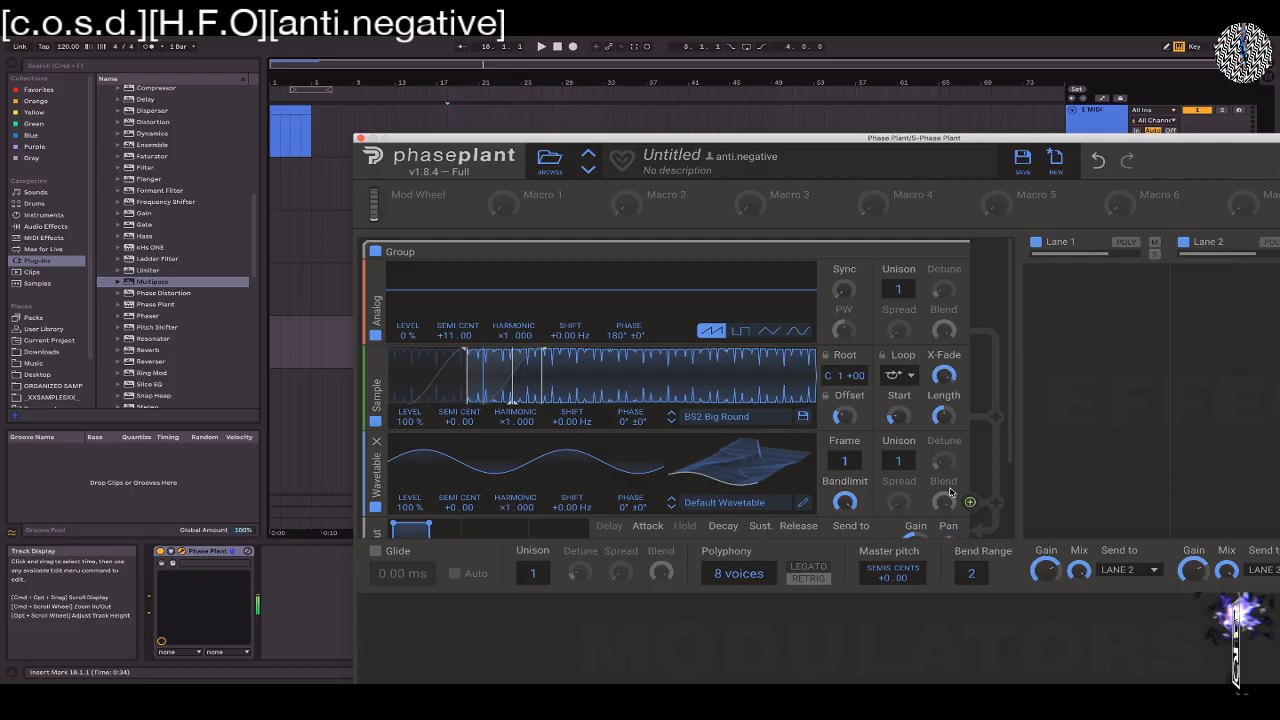
# Modulate the Sampler's phase with the Wavetable oscillator's output, and set the Wavetable tuning to +0.70 semitones
pyautogui.moveTo(972, 503); pyautogui.dragTo(632, 432)
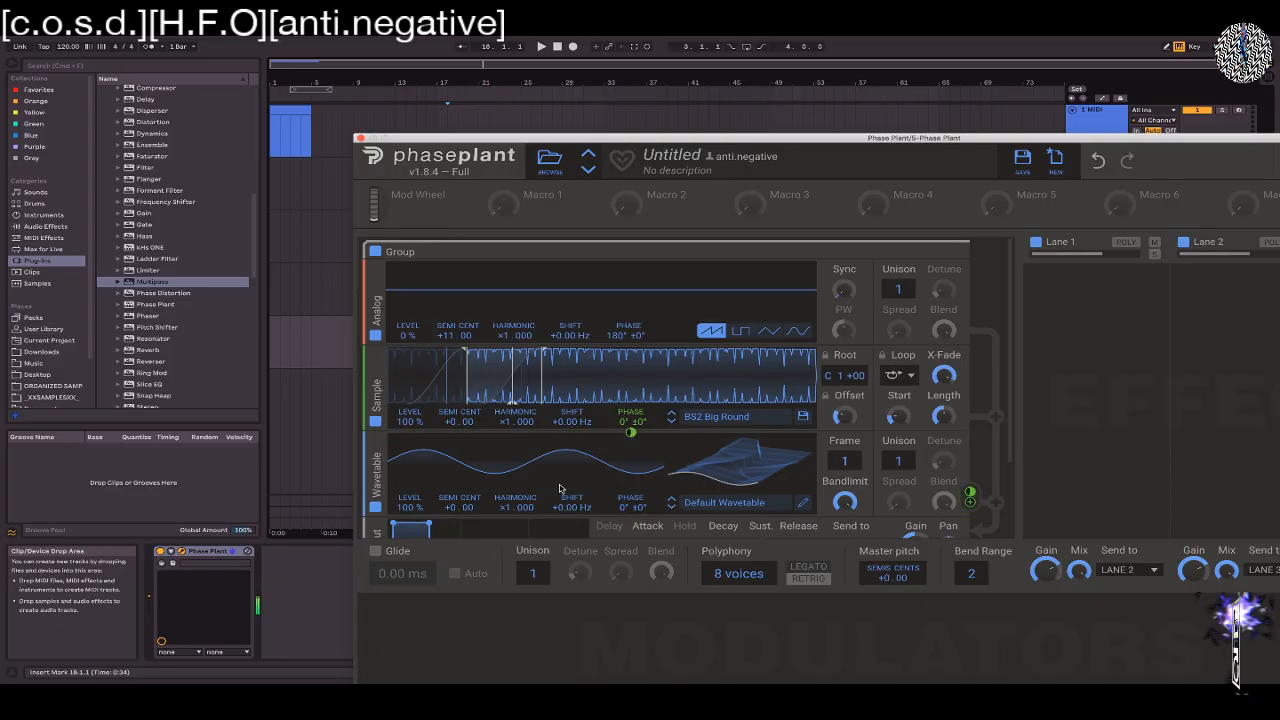
pyautogui.moveTo(469, 508); pyautogui.dragTo(469, 445)
pyautogui.moveTo(464, 511); pyautogui.dragTo(464, 498)
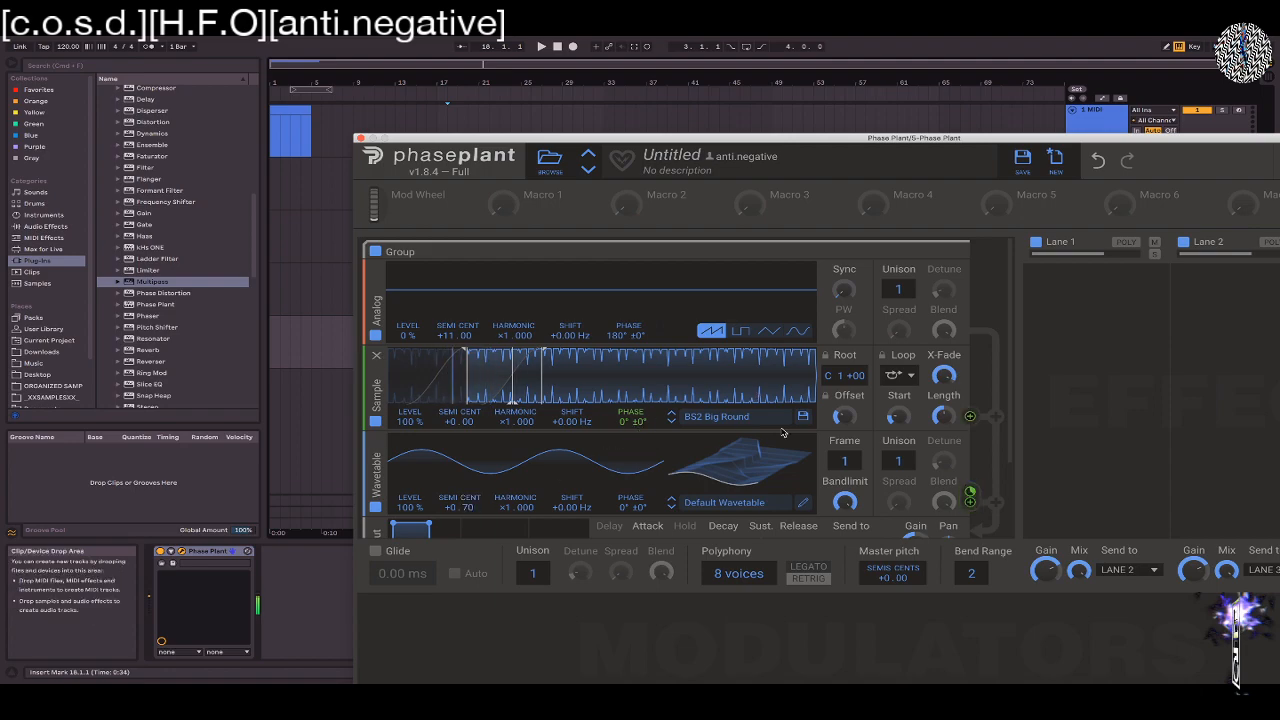
pyautogui.press('z')
pyautogui.press('a')
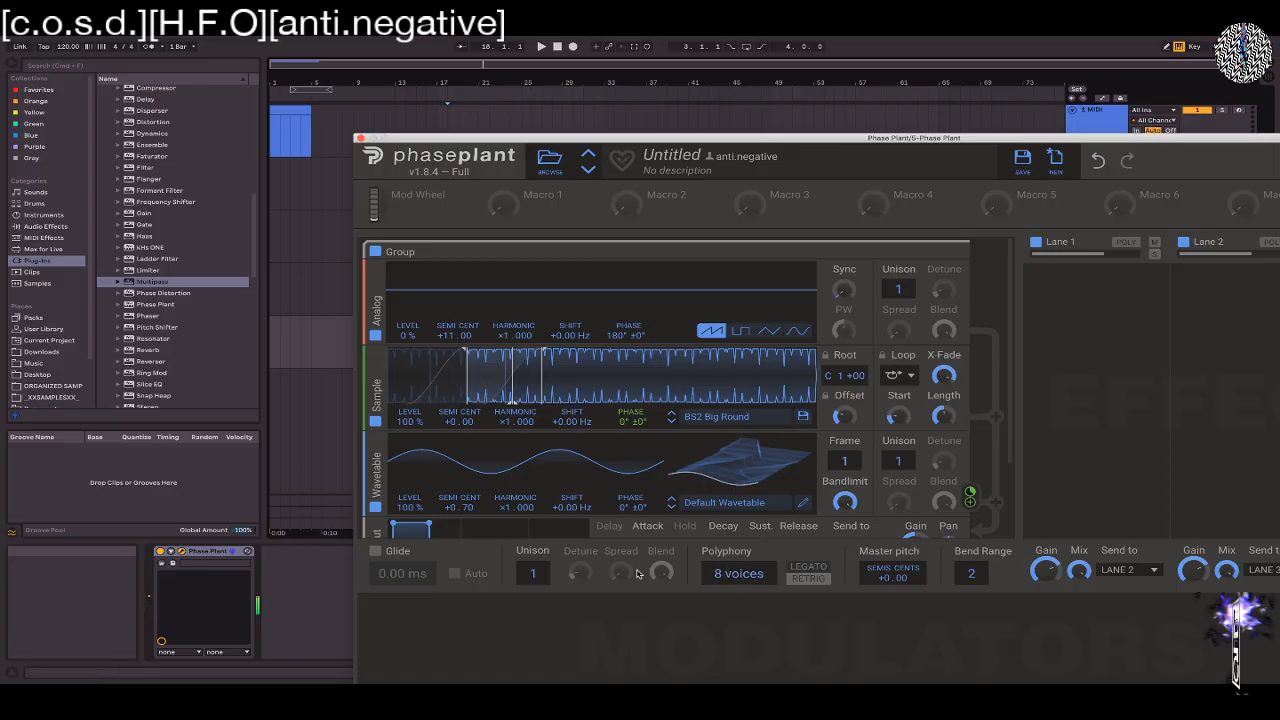
# Set the synth's polyphony to 1 voice and its global Unison to 4
pyautogui.moveTo(724, 577); pyautogui.dragTo(724, 598)
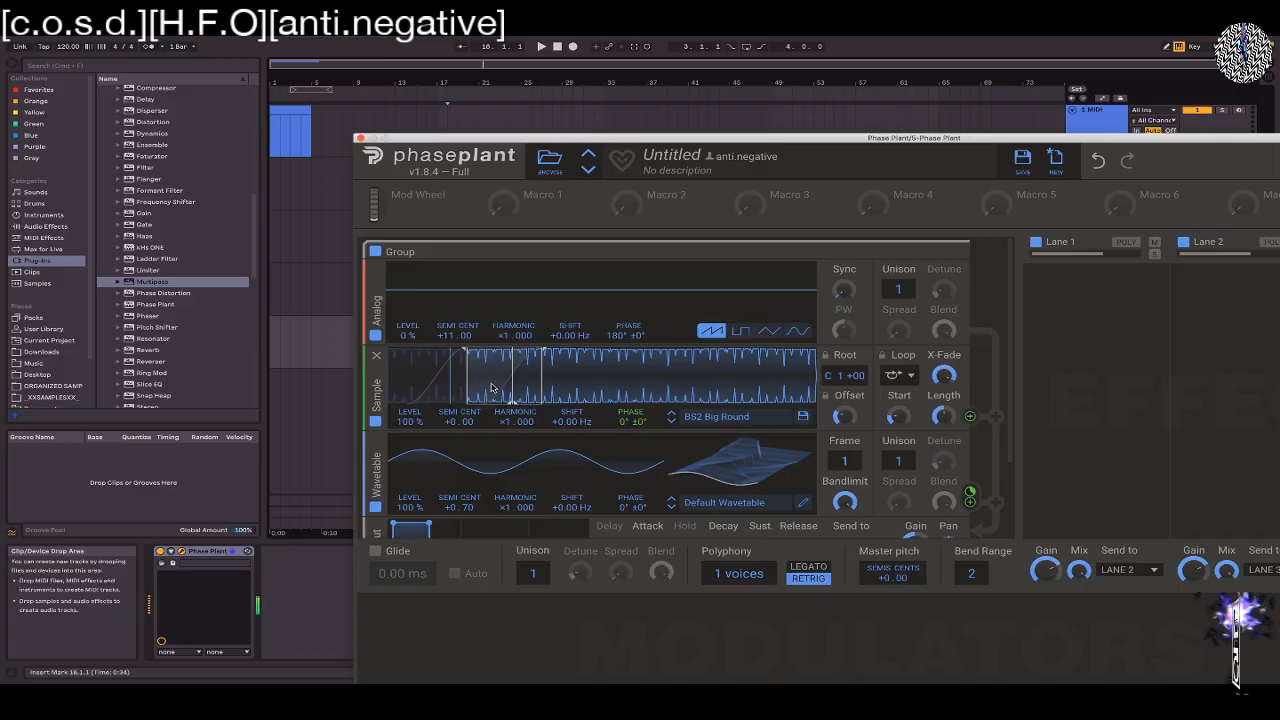
pyautogui.press('z')
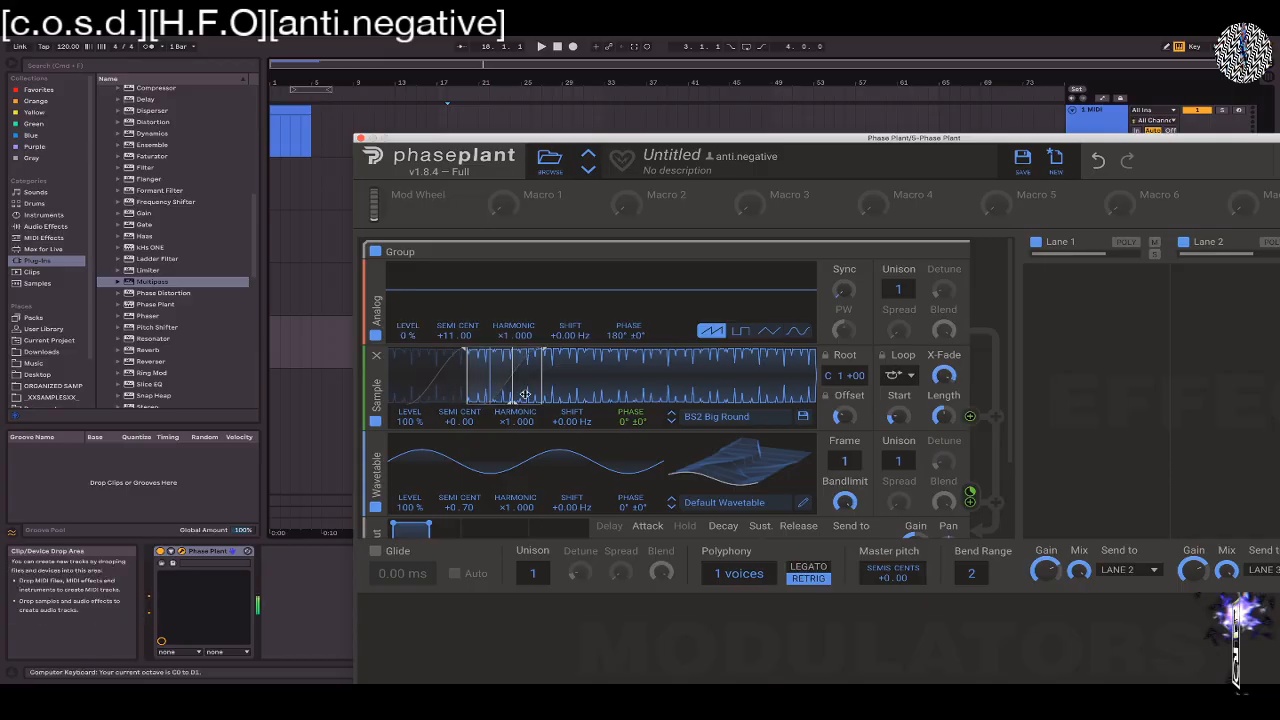
pyautogui.moveTo(540, 574); pyautogui.dragTo(532, 610)
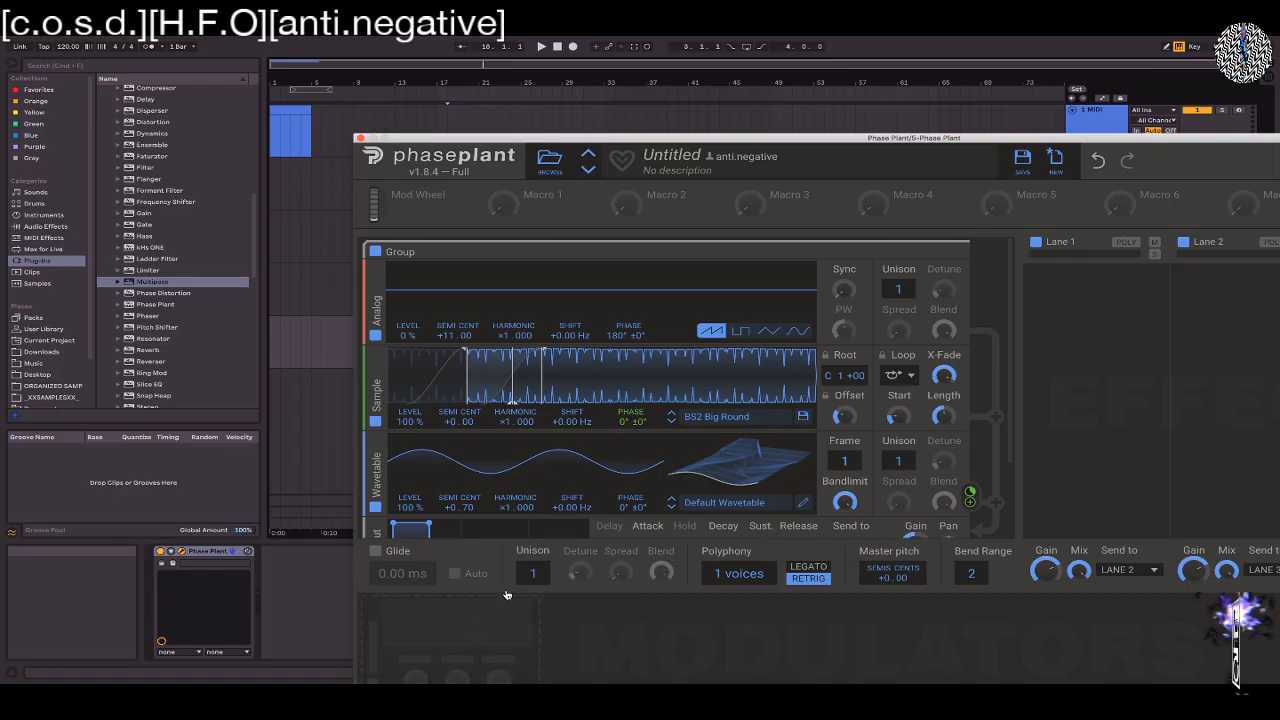
pyautogui.moveTo(545, 574); pyautogui.dragTo(578, 588)
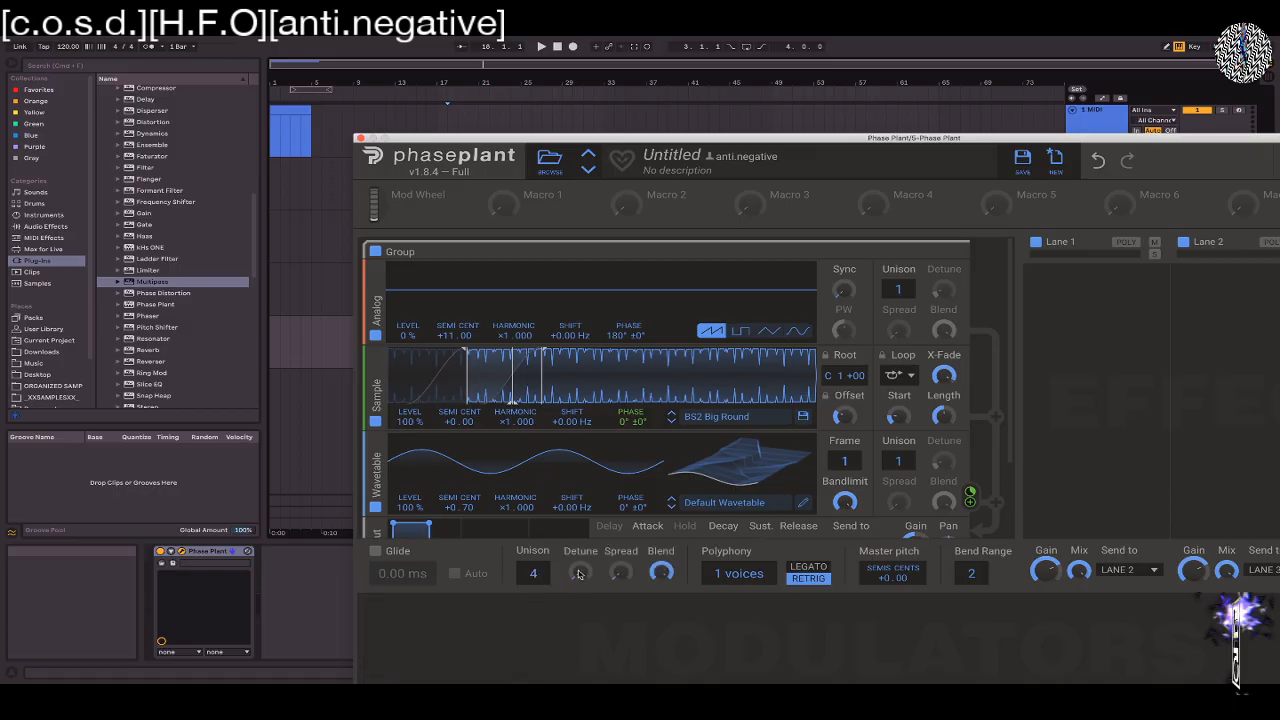
# Turn the global Unison Blend fully down and set the Wavetable oscillator's phase to -3°
pyautogui.moveTo(661, 585); pyautogui.dragTo(661, 610)
pyautogui.moveTo(661, 610); pyautogui.dragTo(661, 663)
pyautogui.moveTo(844, 417)
pyautogui.mouseDown()
pyautogui.moveTo(844, 382)
pyautogui.moveTo(843, 418)
pyautogui.mouseUp()
pyautogui.moveTo(632, 431)
pyautogui.mouseDown()
pyautogui.moveTo(632, 412)
pyautogui.moveTo(629, 437)
pyautogui.mouseUp()
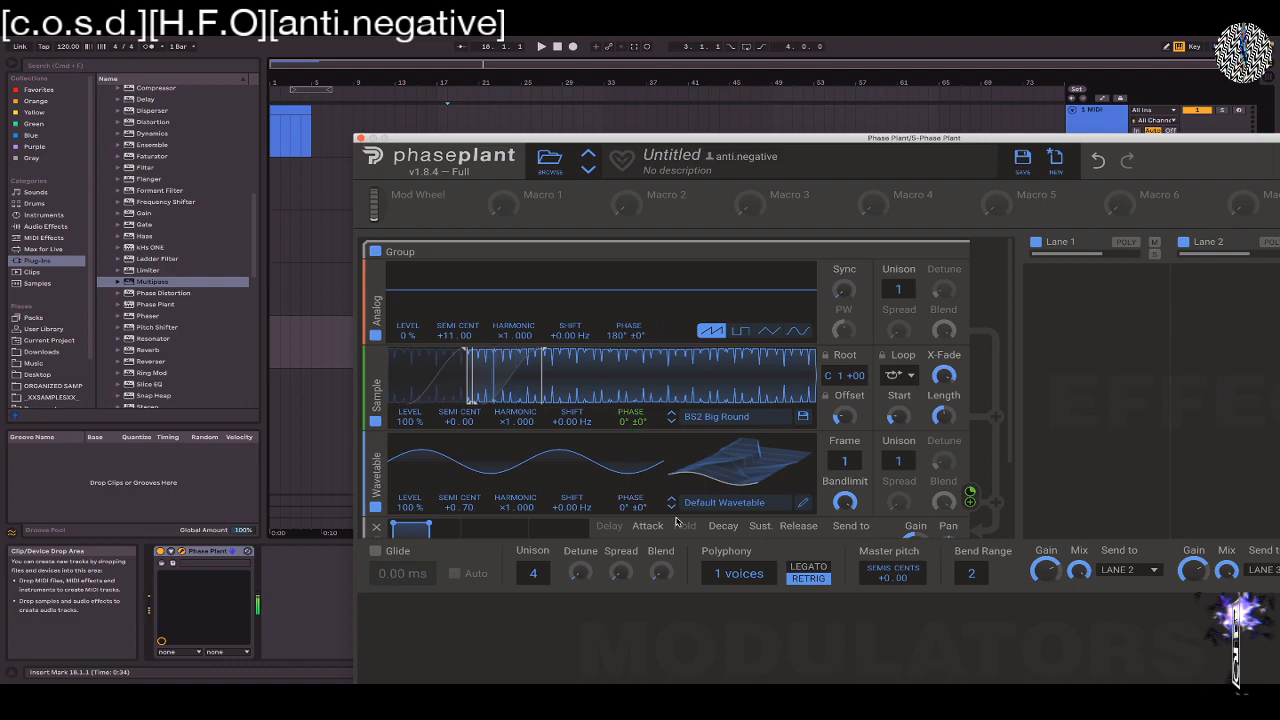
pyautogui.moveTo(630, 508); pyautogui.dragTo(630, 511)
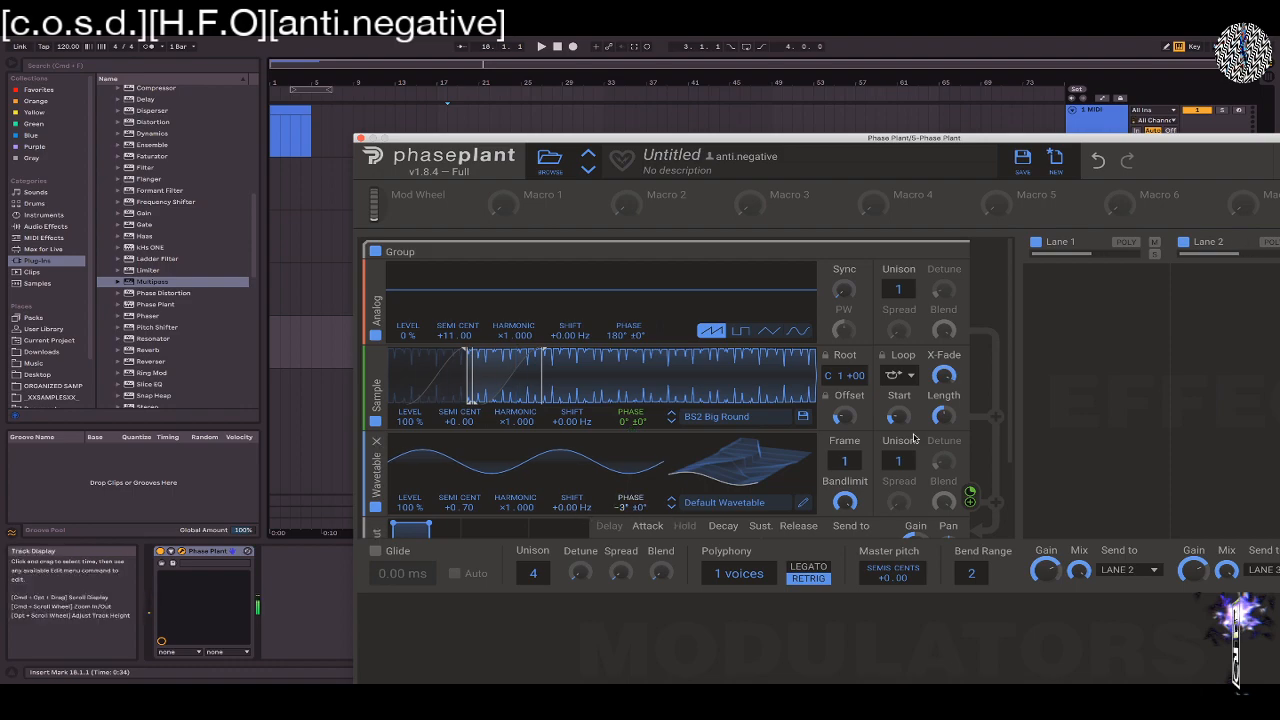
pyautogui.moveTo(970, 492)
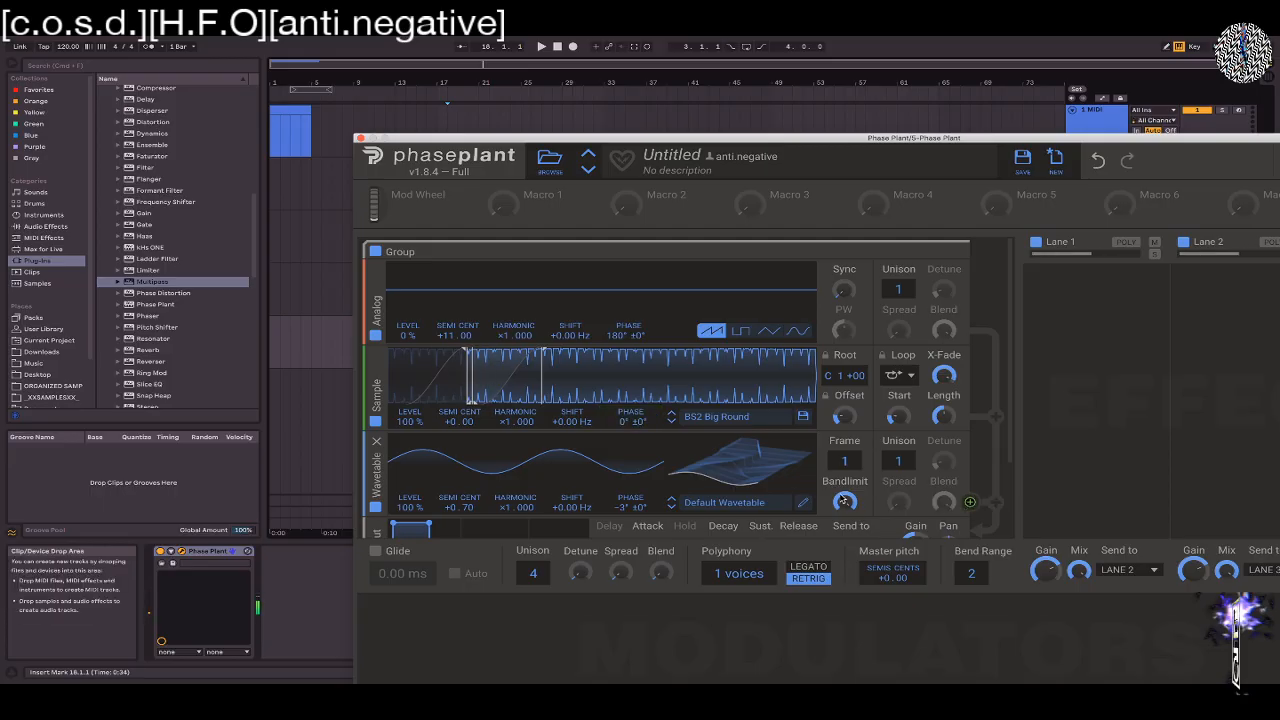
# Reposition the Phase Plant window so that its whole interface, including all three lanes, fits on screen
pyautogui.moveTo(765, 137); pyautogui.dragTo(510, 40)
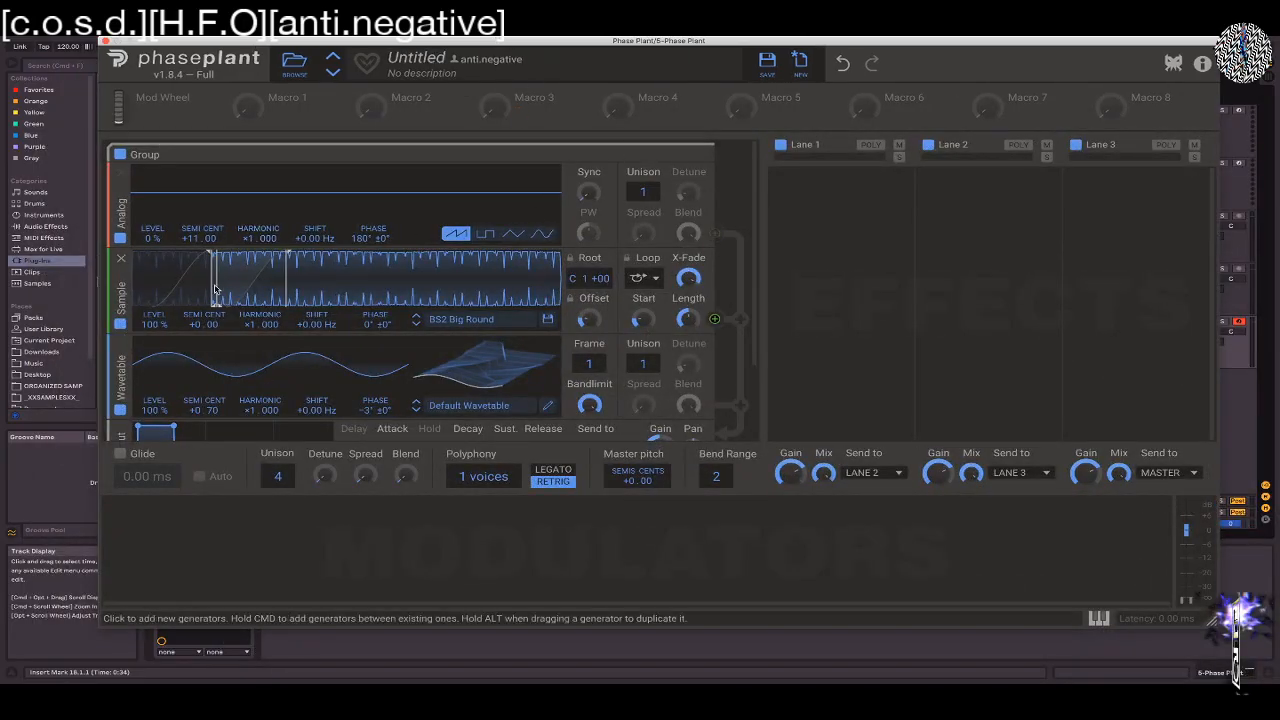
pyautogui.moveTo(573, 280)
pyautogui.mouseDown()
pyautogui.moveTo(573, 298)
pyautogui.moveTo(573, 282)
pyautogui.mouseUp()
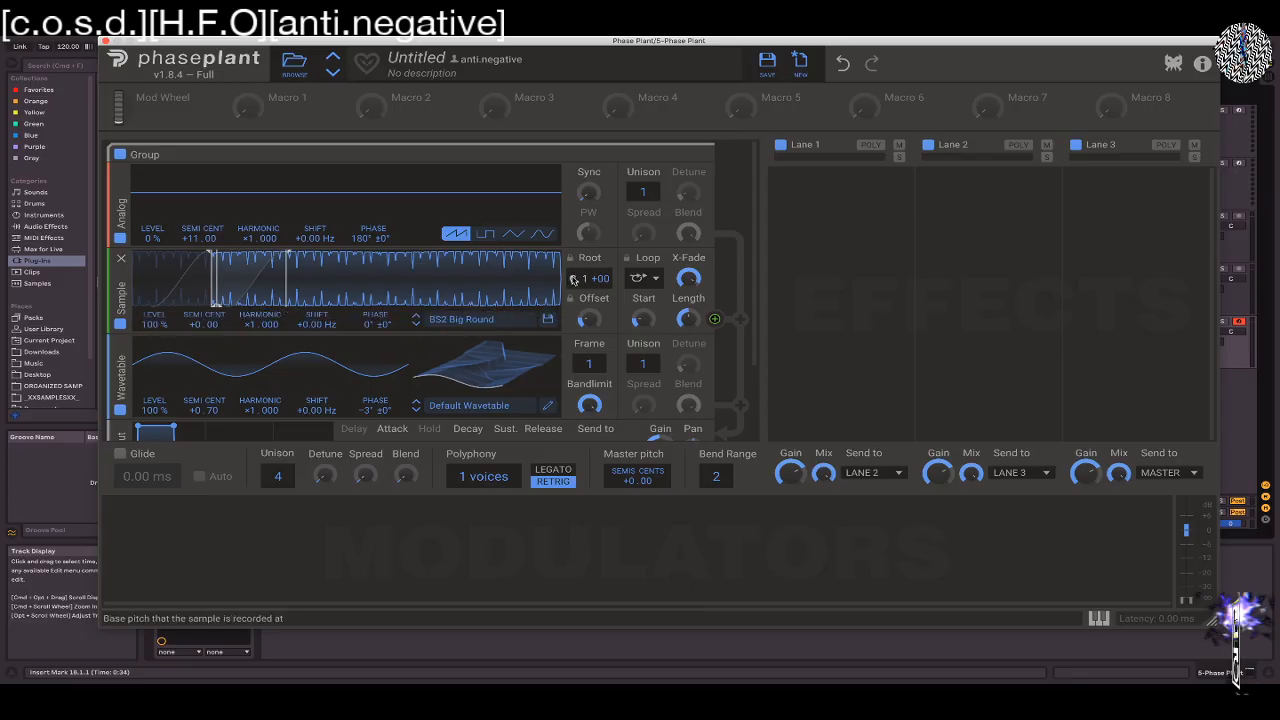
pyautogui.scroll(-2, 337, 220)
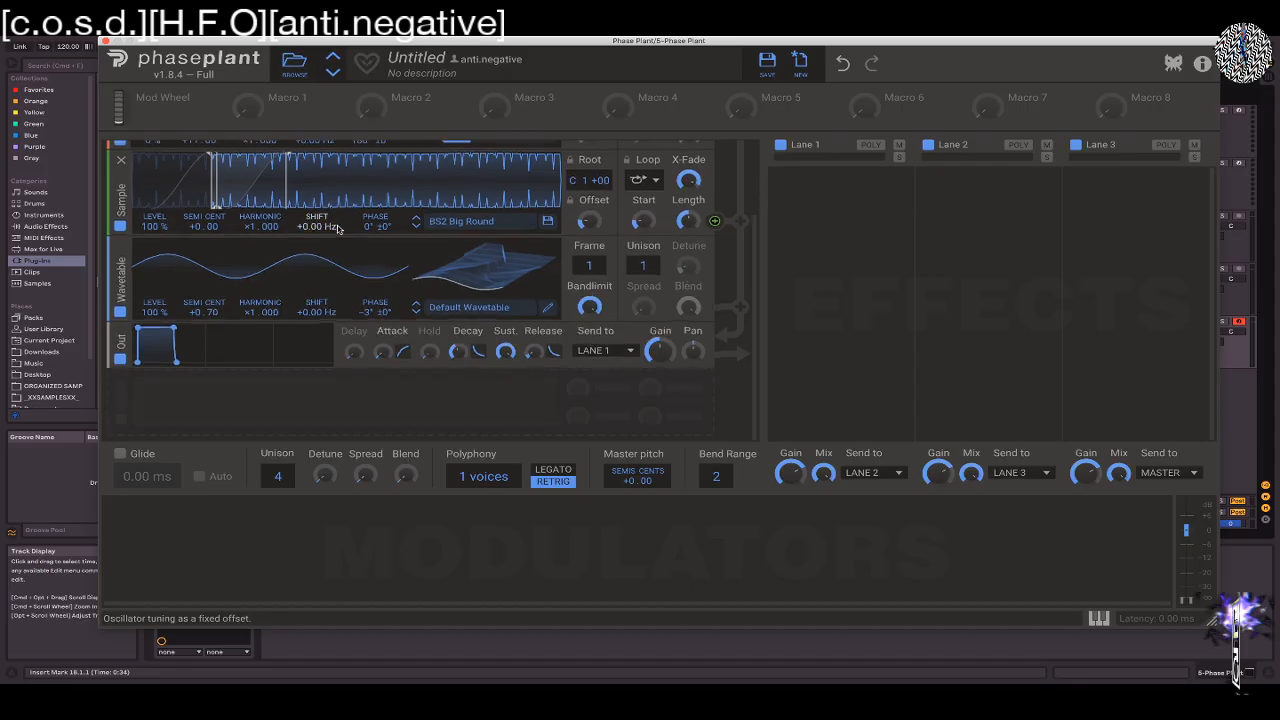
pyautogui.scroll(2, 340, 224)
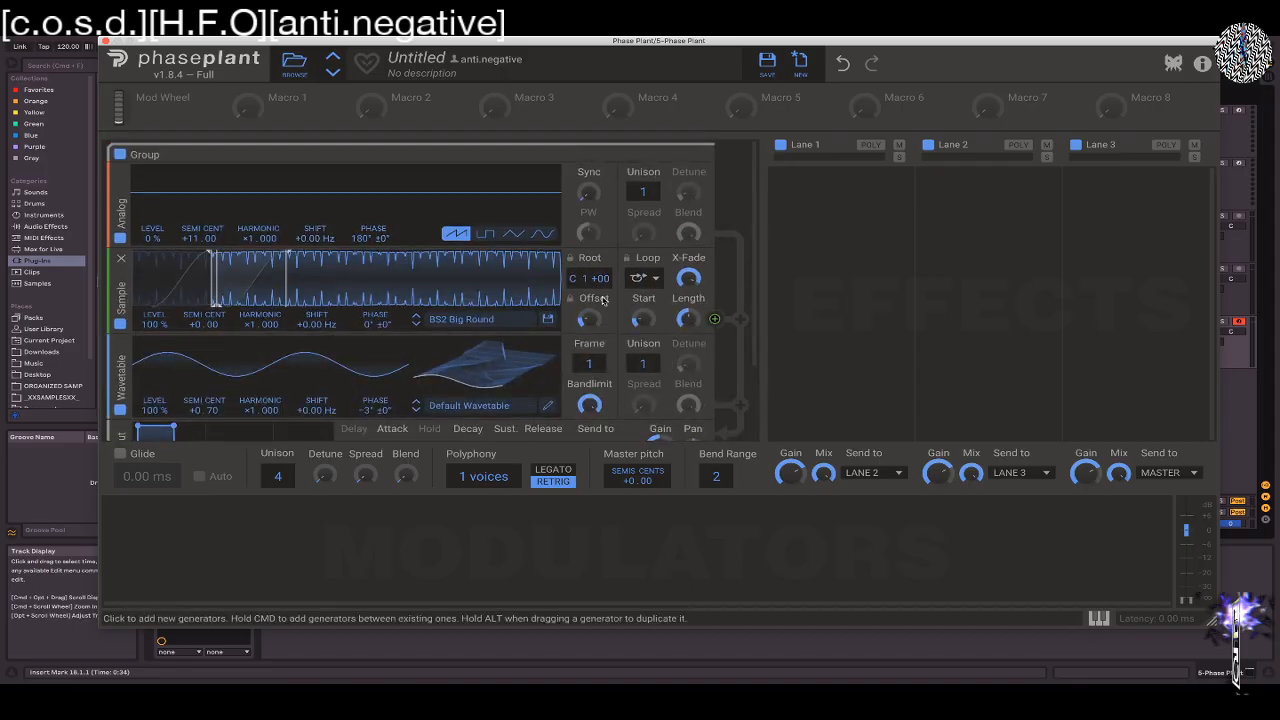
# Browse the Sampler's factory library, collapsing Symplesound and opening the Alfheim folder, and close the browser without loading a sample
pyautogui.click(480, 317)
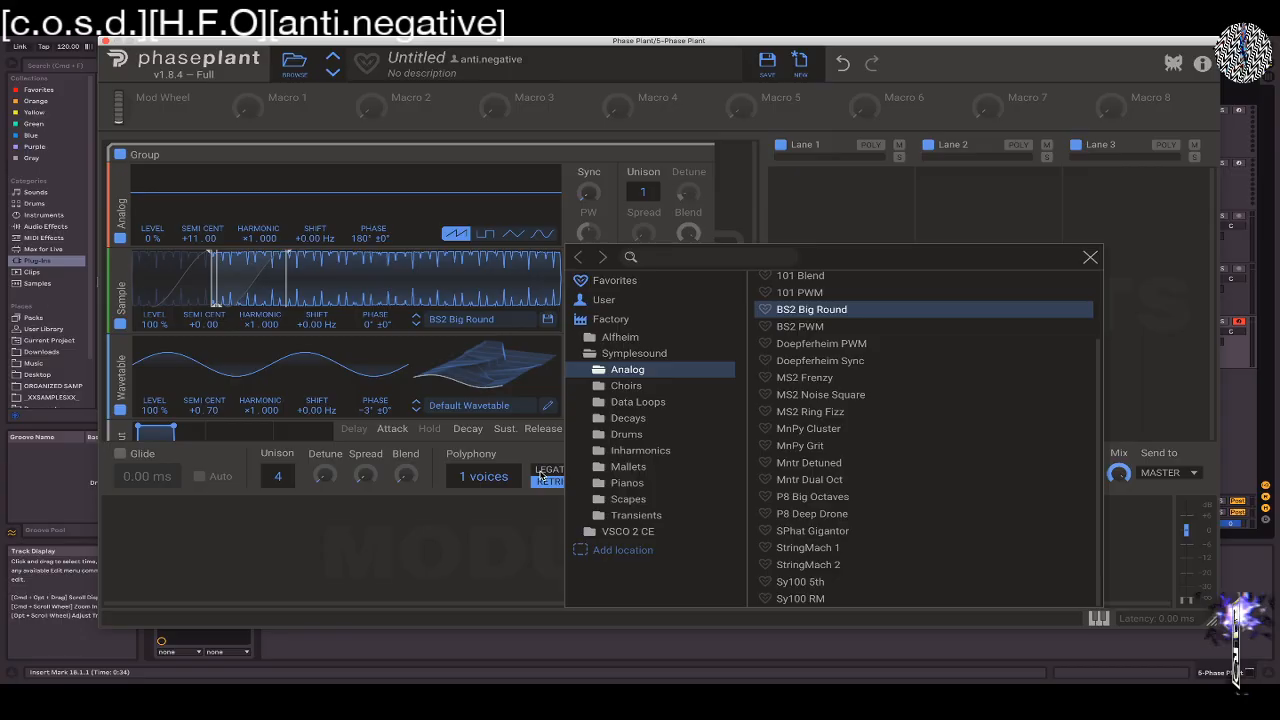
pyautogui.click(587, 355)
pyautogui.click(600, 340)
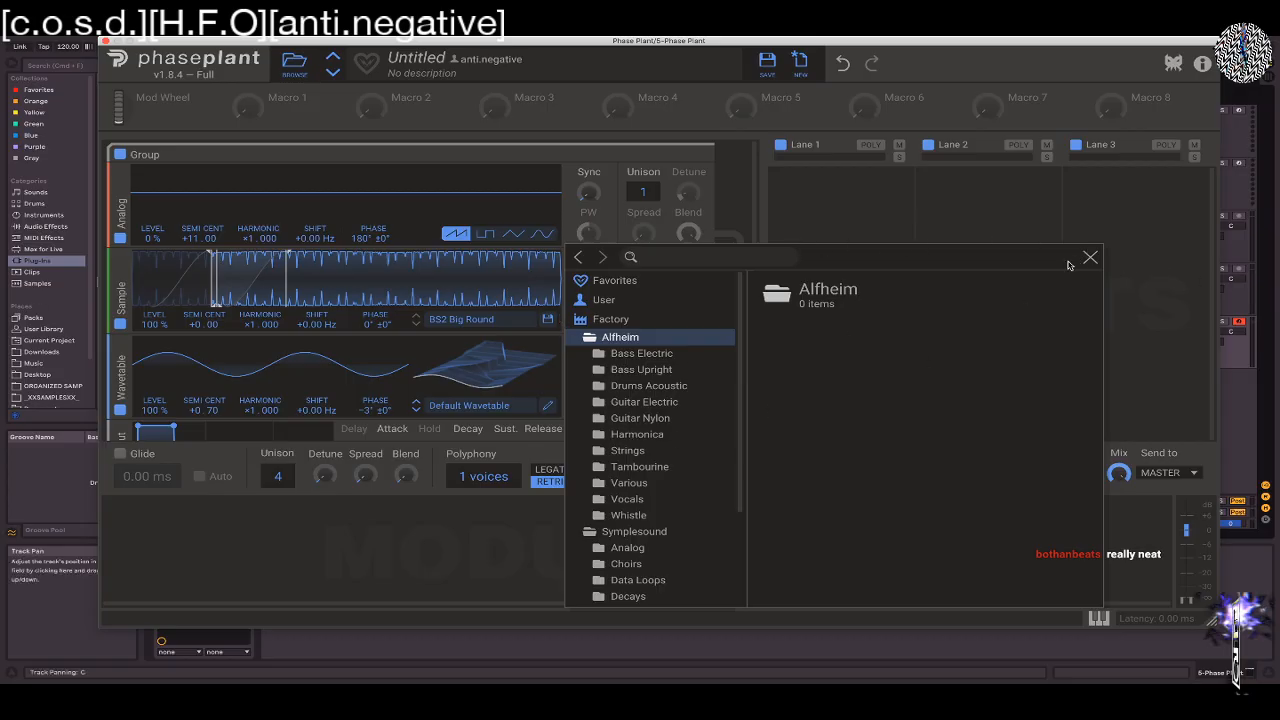
pyautogui.click(1067, 201)
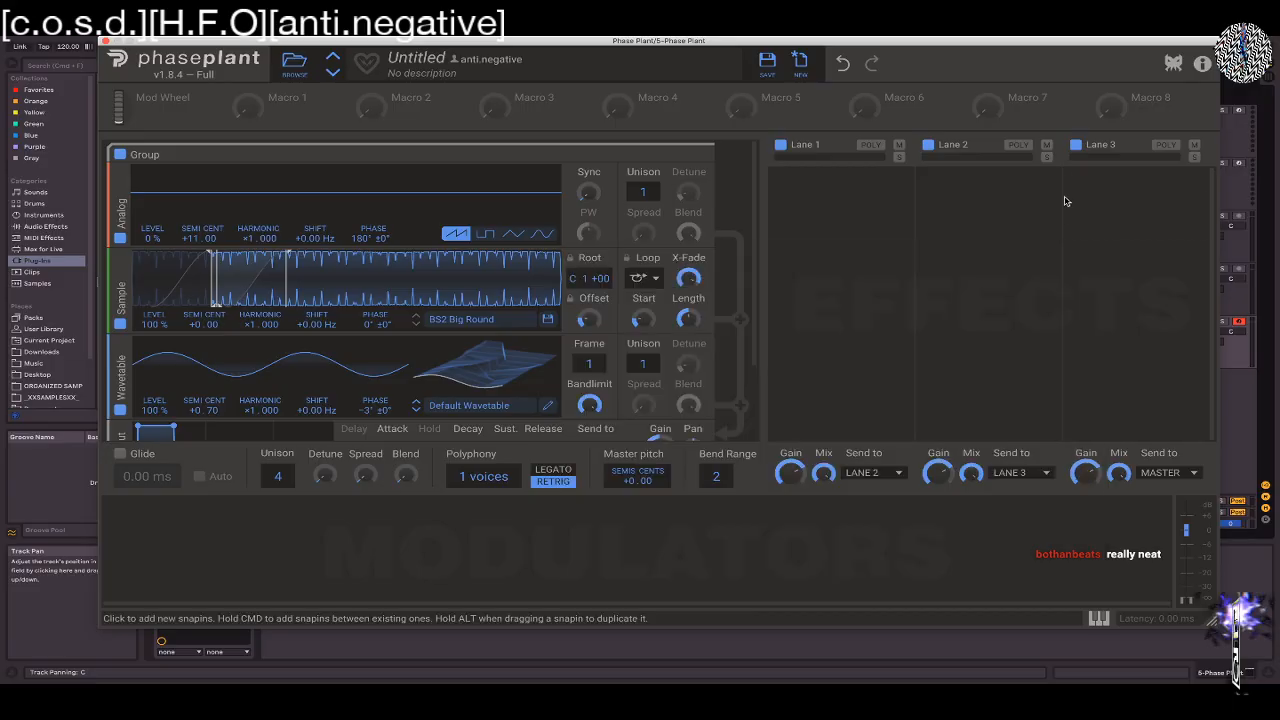
# Start a new patch and add an Analog oscillator with a Wavetable oscillator above it in the same group
pyautogui.click(802, 72)
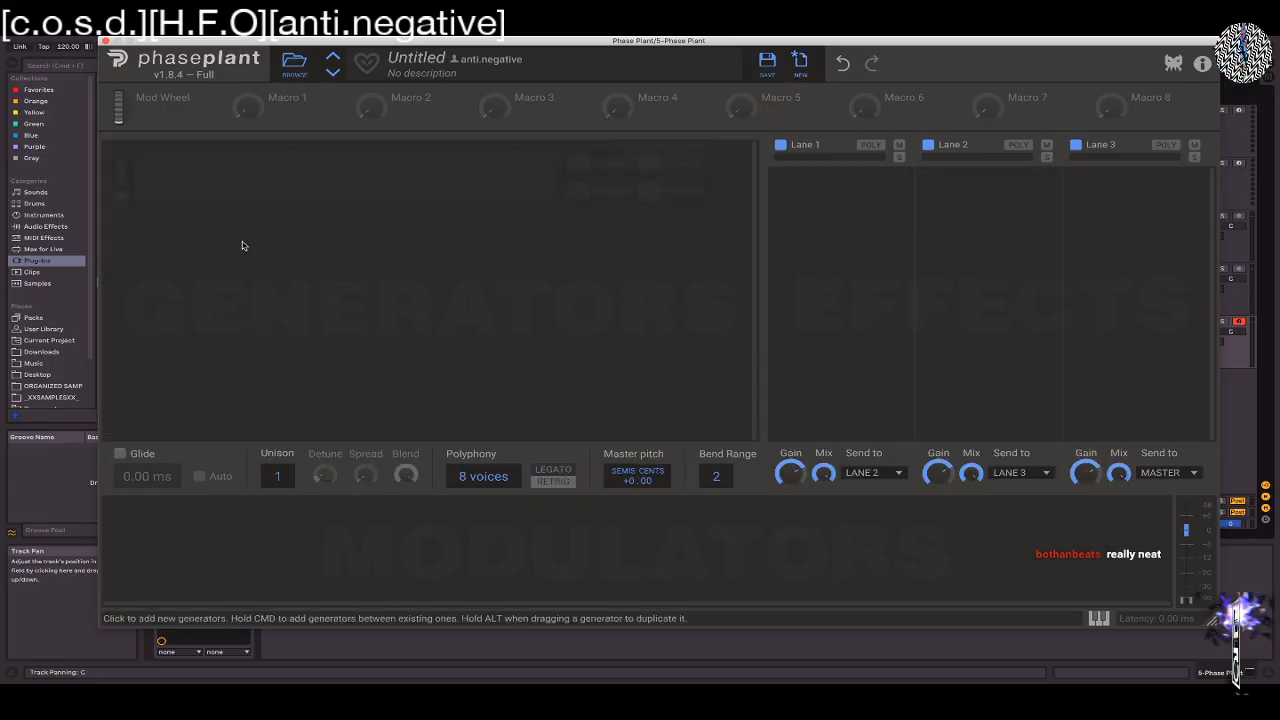
pyautogui.click(285, 180)
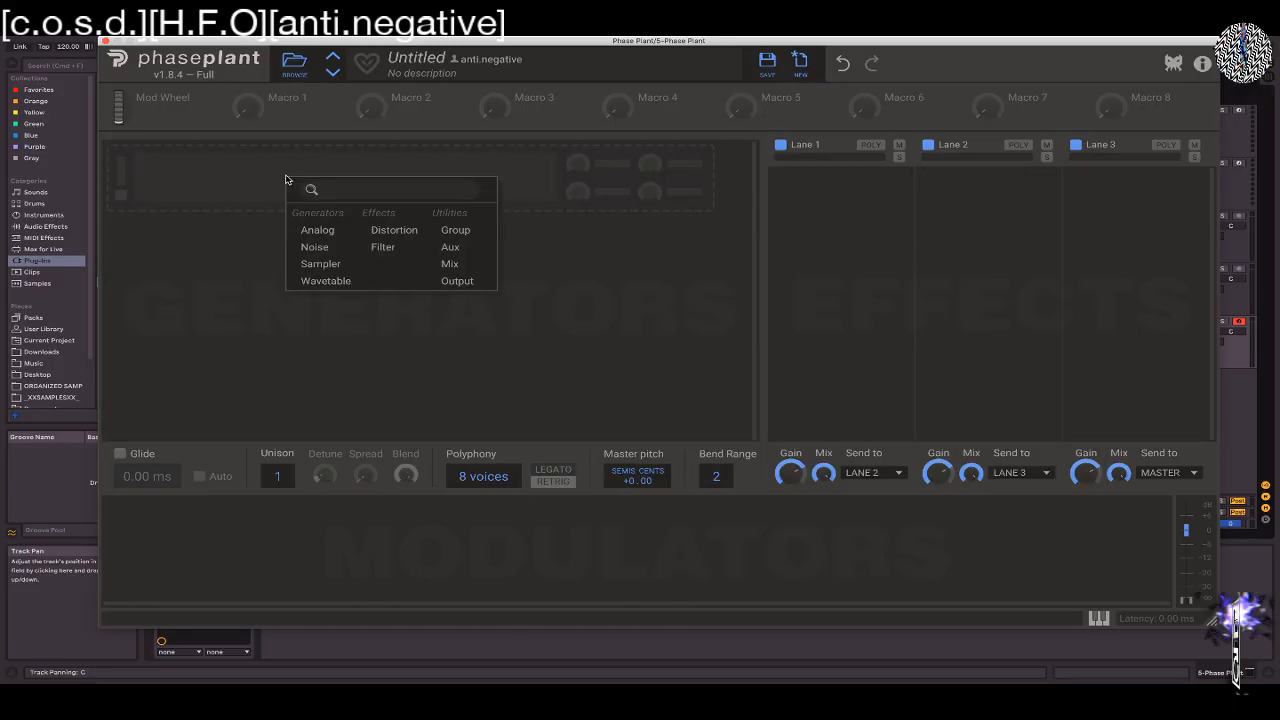
pyautogui.click(317, 230)
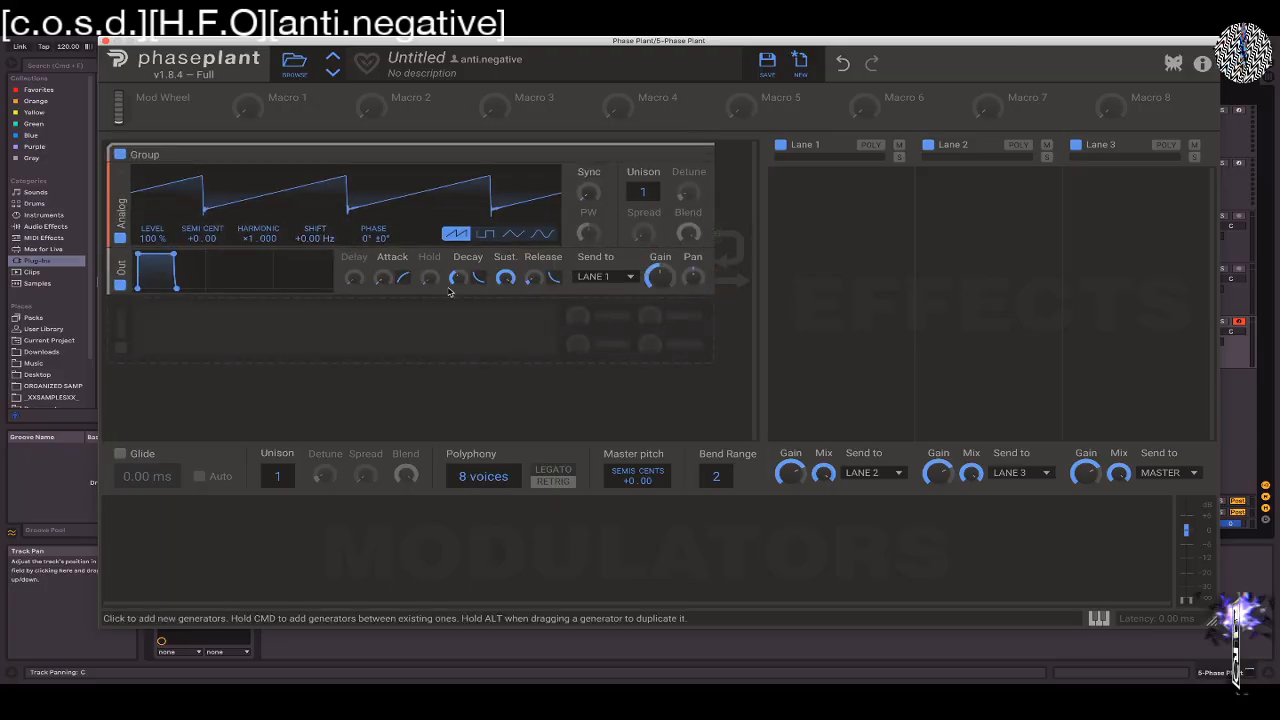
pyautogui.click(214, 180)
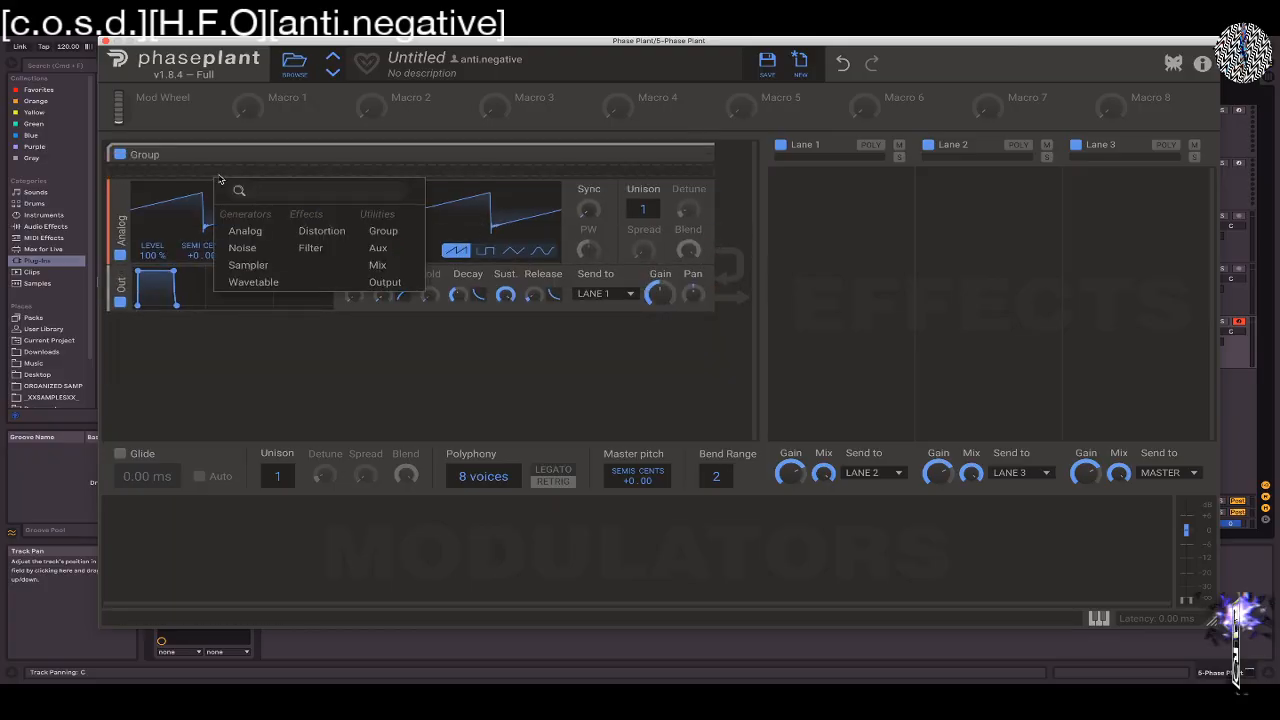
pyautogui.click(254, 281)
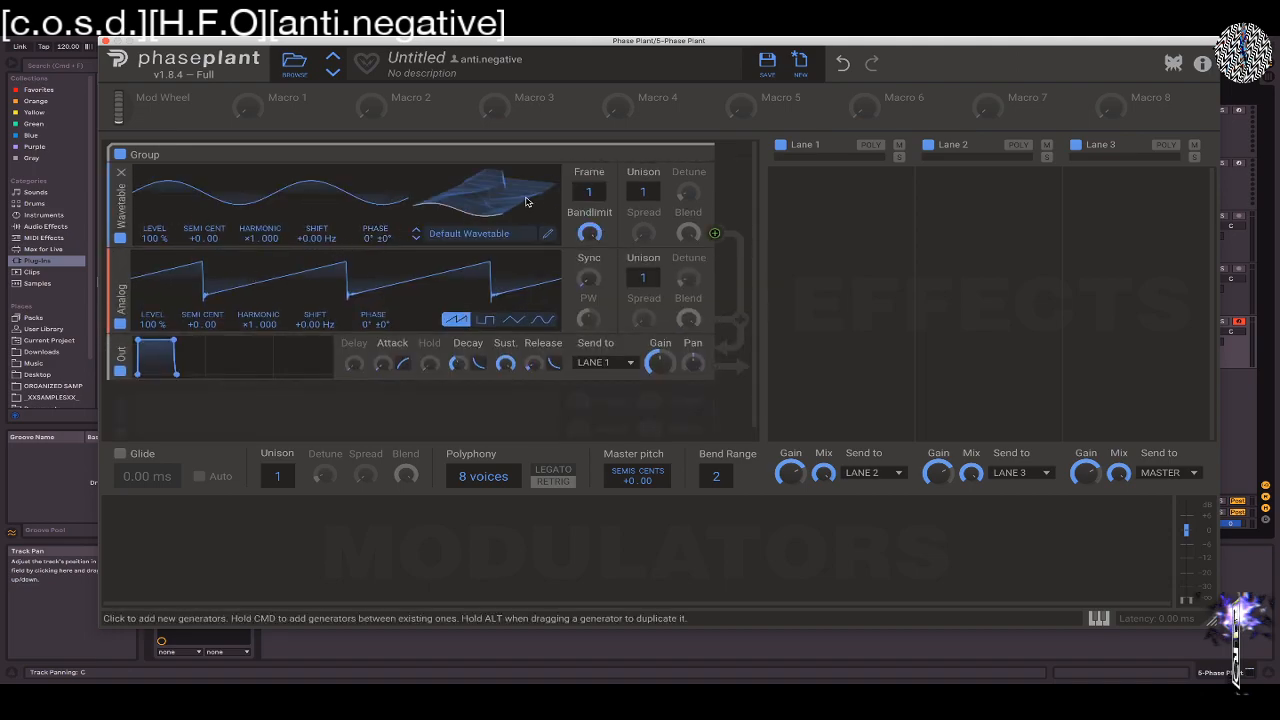
# Scan the Default Wavetable's frames through 184 and 256, and set the frame to 138
pyautogui.moveTo(601, 198)
pyautogui.mouseDown()
pyautogui.moveTo(601, 90)
pyautogui.moveTo(598, 203)
pyautogui.mouseUp()
pyautogui.moveTo(454, 203); pyautogui.dragTo(491, 130)
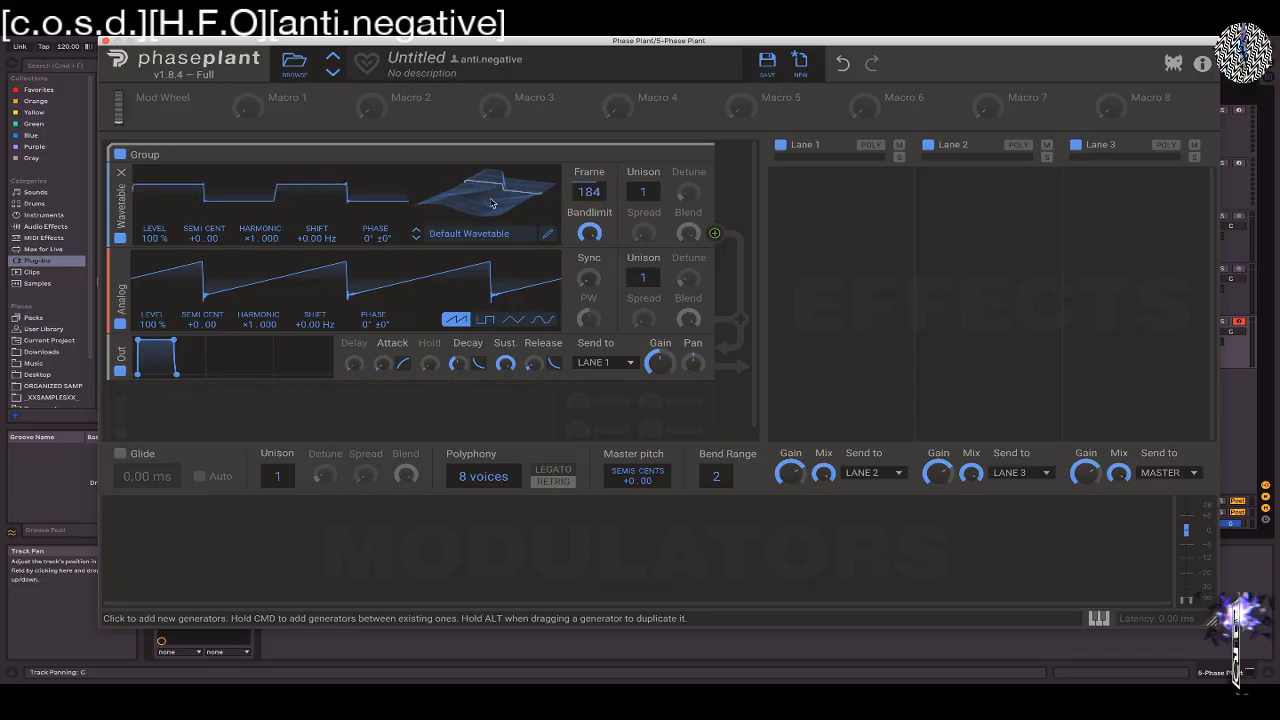
pyautogui.moveTo(488, 205)
pyautogui.mouseDown()
pyautogui.moveTo(488, 248)
pyautogui.moveTo(478, 196)
pyautogui.mouseUp()
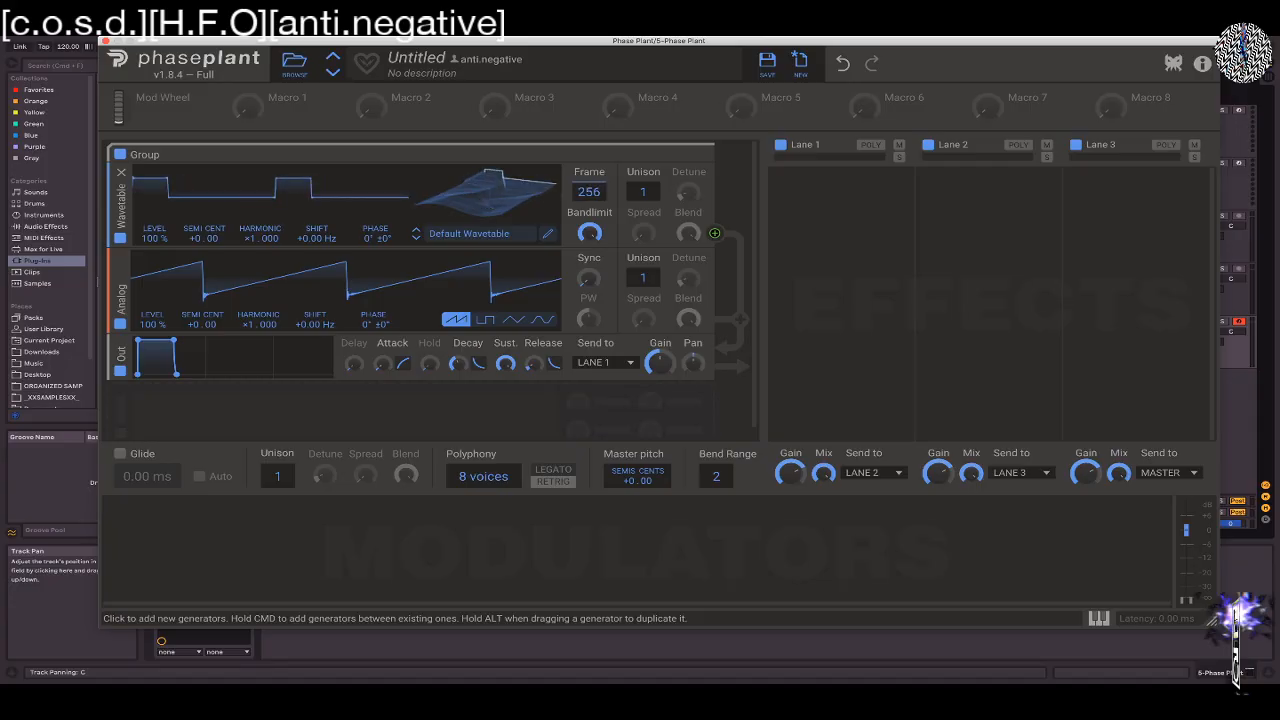
pyautogui.moveTo(487, 201); pyautogui.dragTo(487, 245)
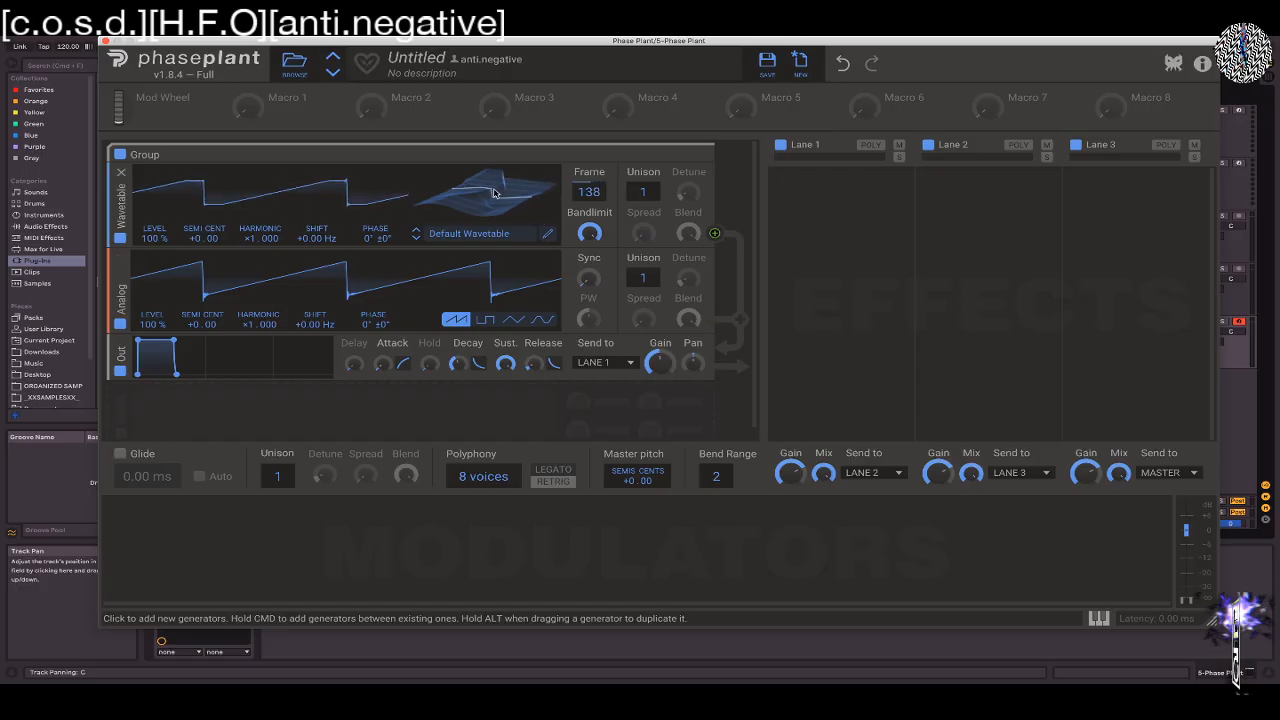
# Open the wavetable for editing and redraw frame 1's waveform freehand as an uneven wave with the Free draw tool
pyautogui.click(548, 236)
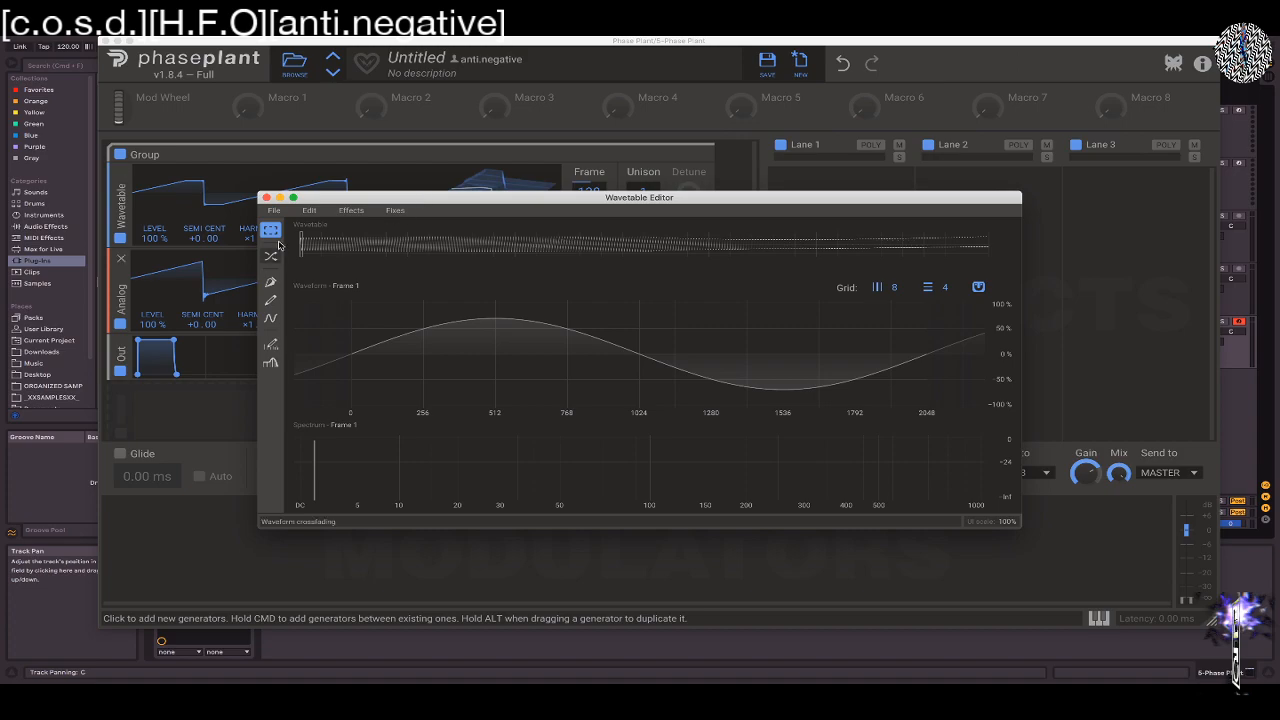
pyautogui.click(272, 301)
pyautogui.moveTo(407, 356)
pyautogui.mouseDown()
pyautogui.moveTo(575, 430)
pyautogui.moveTo(834, 380)
pyautogui.moveTo(905, 395)
pyautogui.mouseUp()
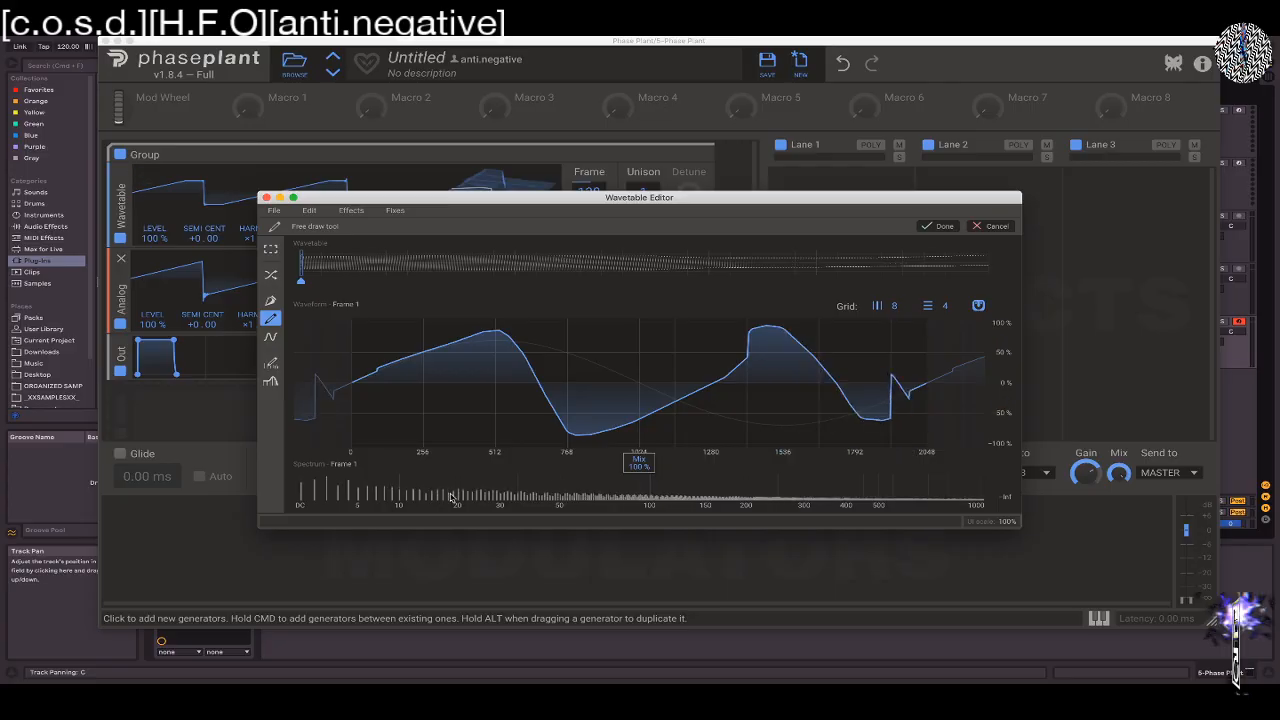
pyautogui.moveTo(512, 385)
pyautogui.mouseDown()
pyautogui.moveTo(346, 329)
pyautogui.moveTo(814, 443)
pyautogui.moveTo(886, 410)
pyautogui.mouseUp()
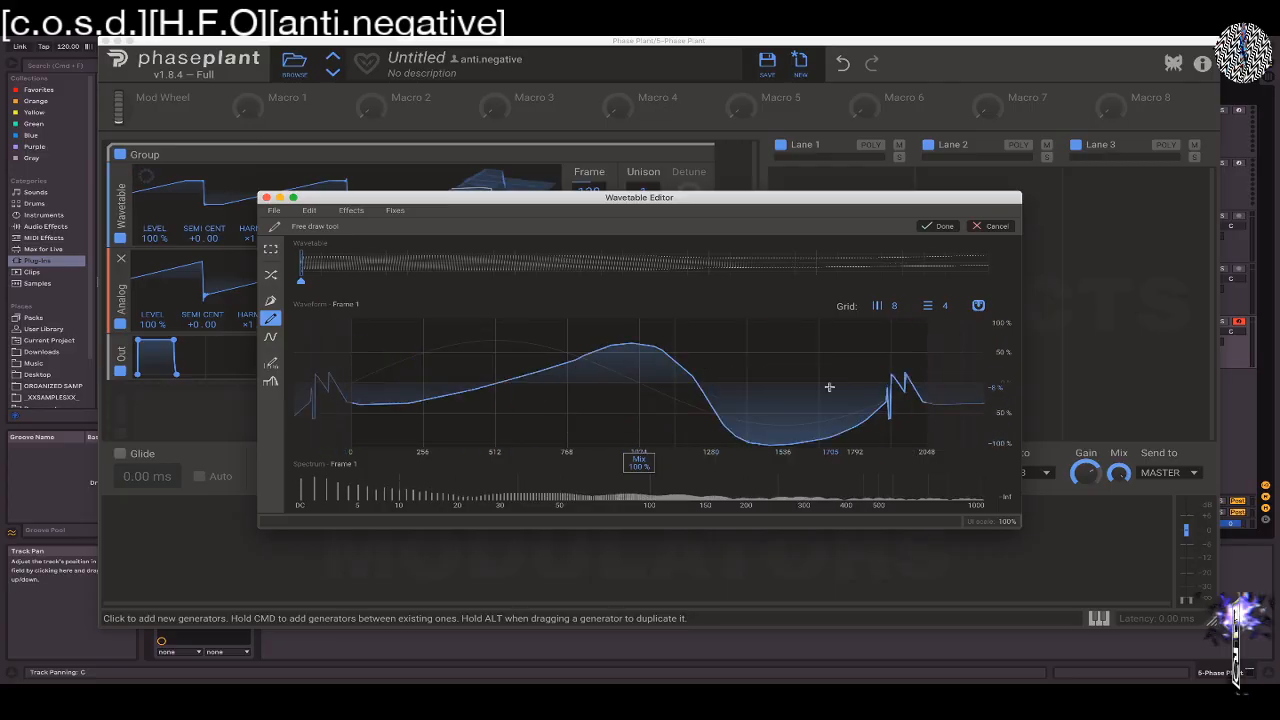
# Try reshaping frame 1's harmonic spectrum with the Harmonic Edit Tool, discard the spectrum changes and close the Wavetable Editor
pyautogui.click(270, 363)
pyautogui.moveTo(337, 472)
pyautogui.mouseDown()
pyautogui.moveTo(746, 438)
pyautogui.moveTo(1034, 474)
pyautogui.mouseUp()
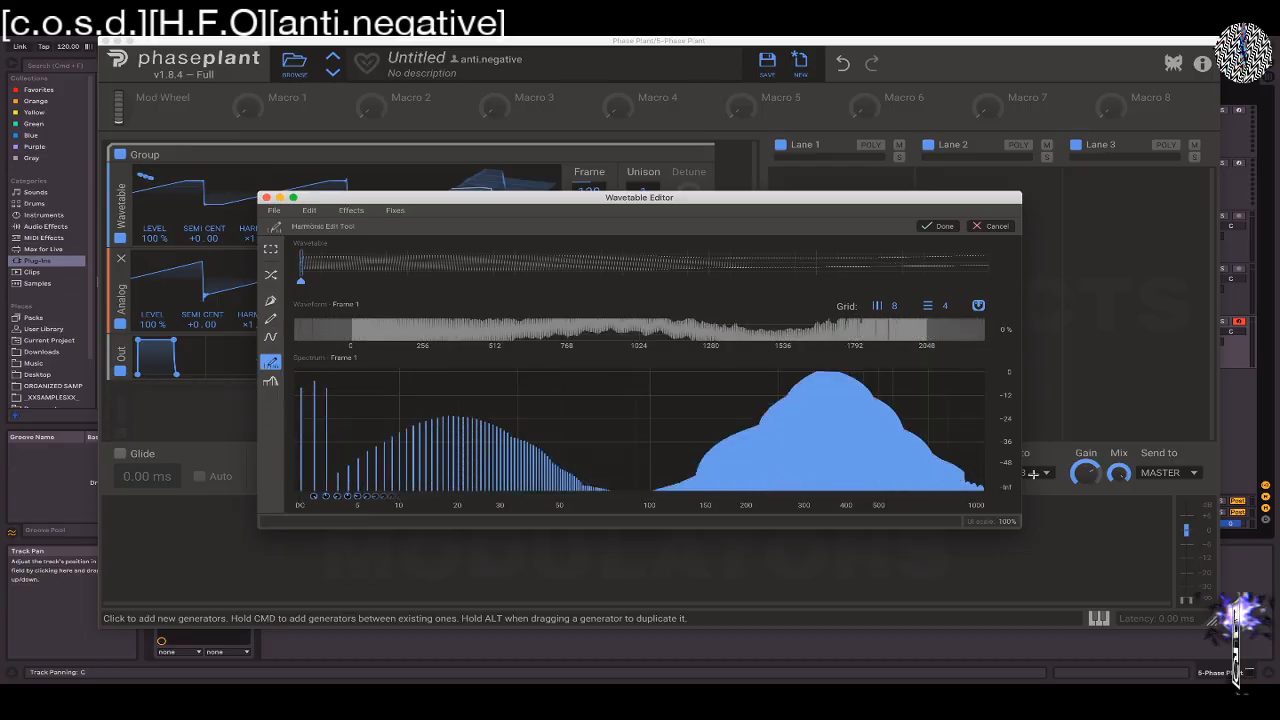
pyautogui.moveTo(891, 450)
pyautogui.mouseDown()
pyautogui.moveTo(543, 452)
pyautogui.moveTo(1111, 526)
pyautogui.mouseUp()
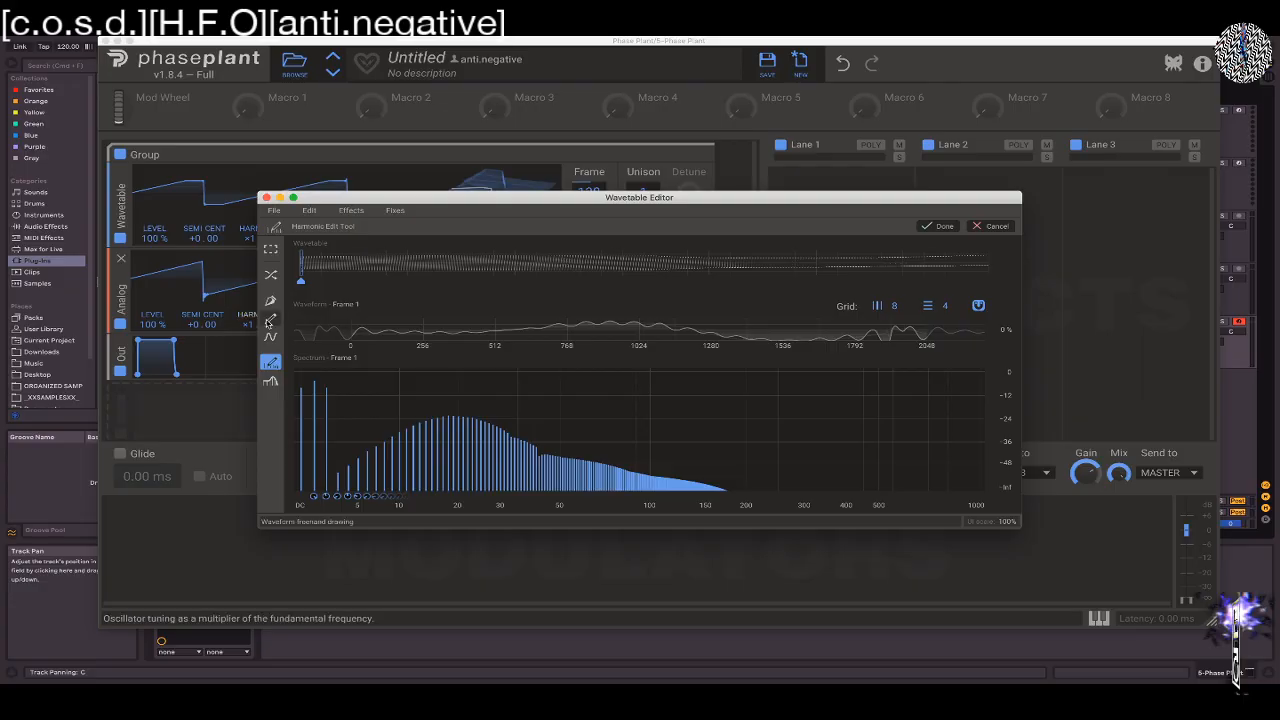
pyautogui.moveTo(389, 423)
pyautogui.mouseDown()
pyautogui.moveTo(757, 489)
pyautogui.moveTo(588, 488)
pyautogui.moveTo(503, 423)
pyautogui.moveTo(909, 451)
pyautogui.moveTo(935, 405)
pyautogui.moveTo(515, 410)
pyautogui.mouseUp()
pyautogui.moveTo(624, 339)
pyautogui.mouseDown()
pyautogui.moveTo(923, 360)
pyautogui.moveTo(166, 440)
pyautogui.moveTo(1014, 554)
pyautogui.moveTo(762, 578)
pyautogui.moveTo(548, 575)
pyautogui.mouseUp()
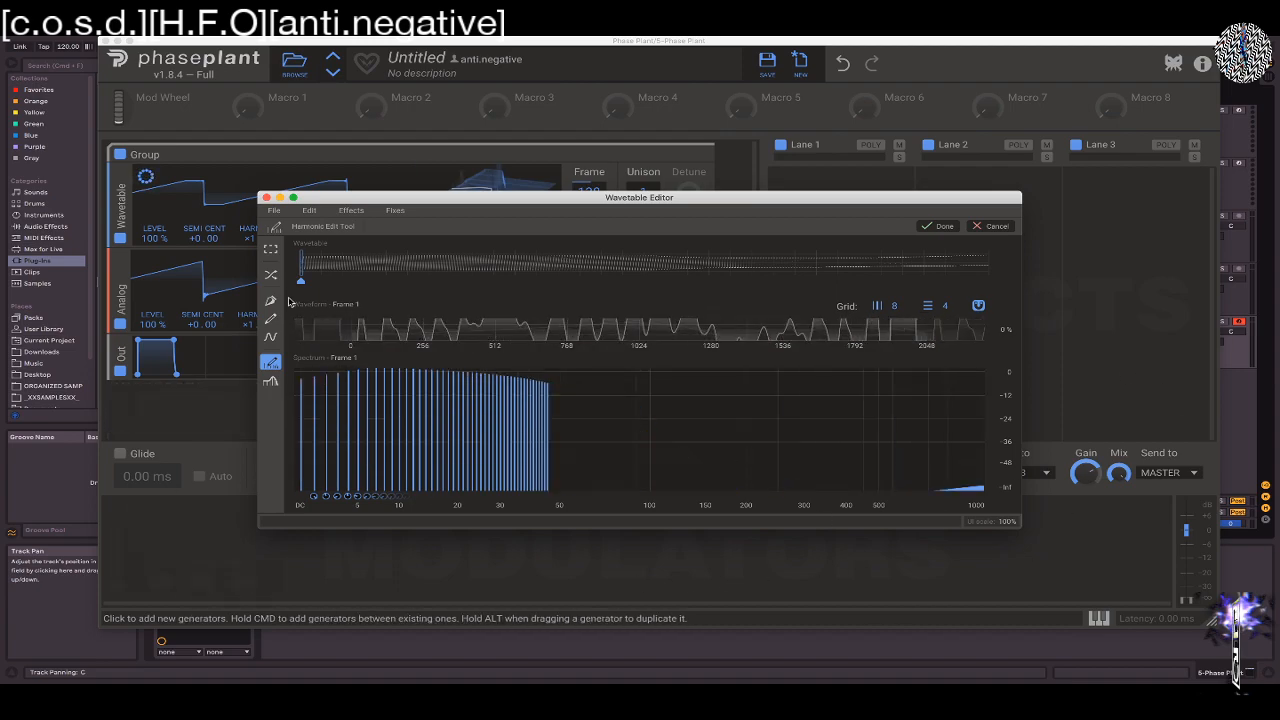
pyautogui.click(987, 225)
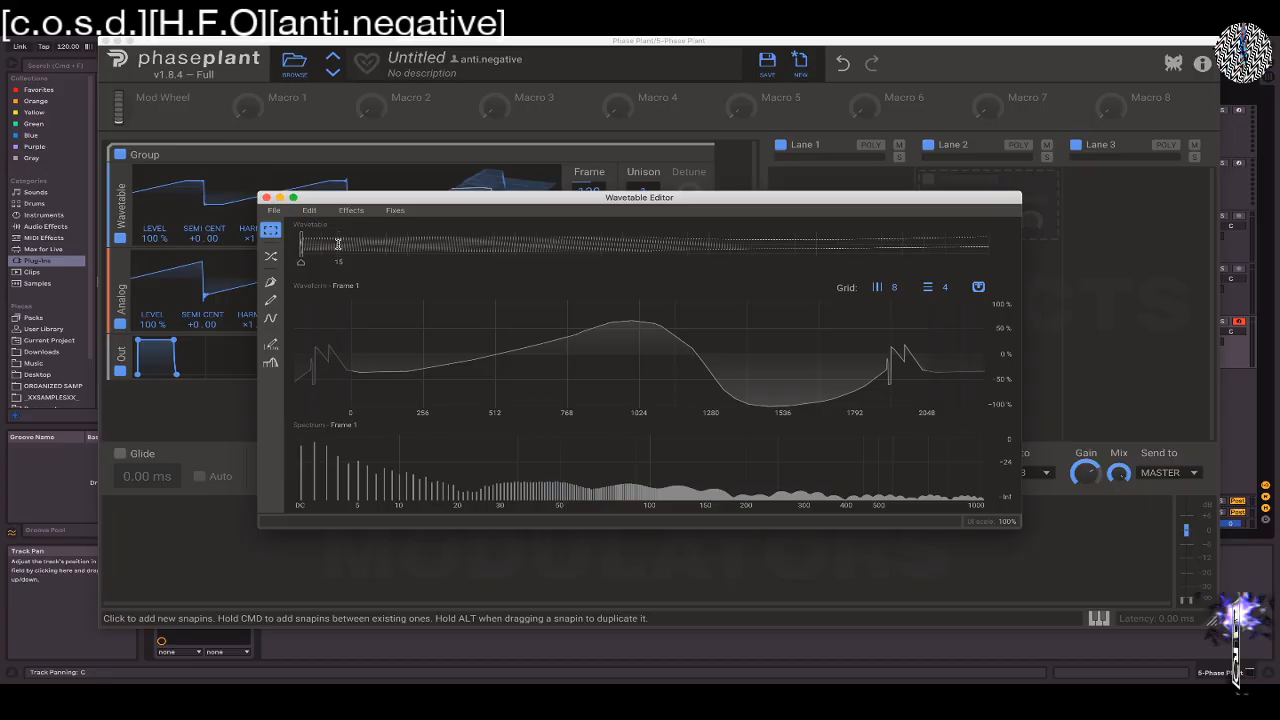
pyautogui.click(265, 197)
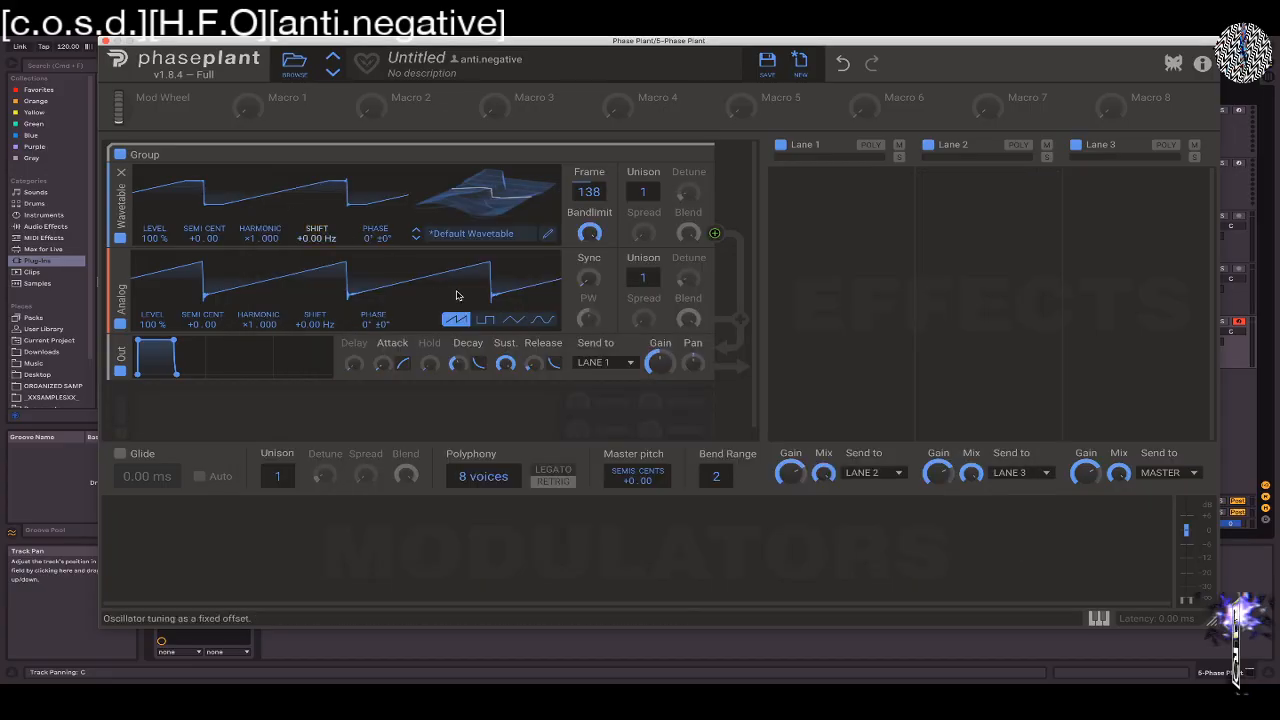
# Browse the factory Modulators and Evolving wavetables, and load Dist Pew from Evolving into the Wavetable oscillator
pyautogui.click(484, 240)
pyautogui.scroll(-1, 634, 408)
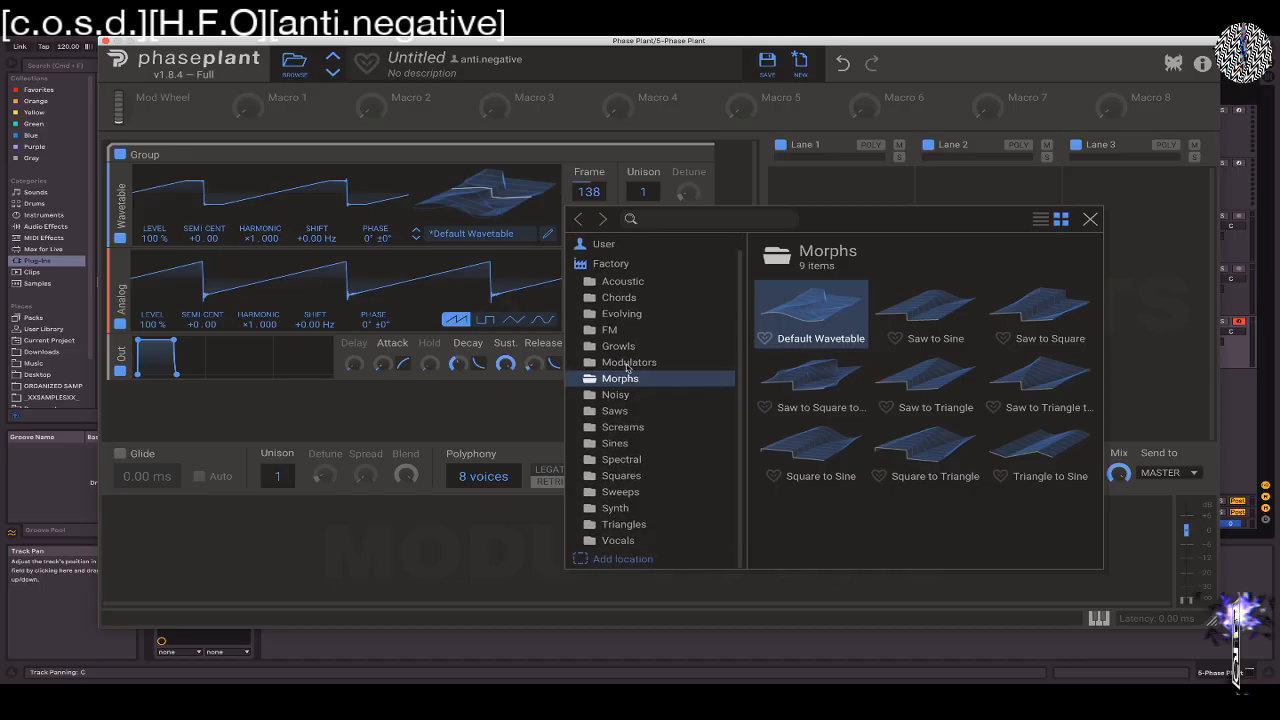
pyautogui.click(627, 364)
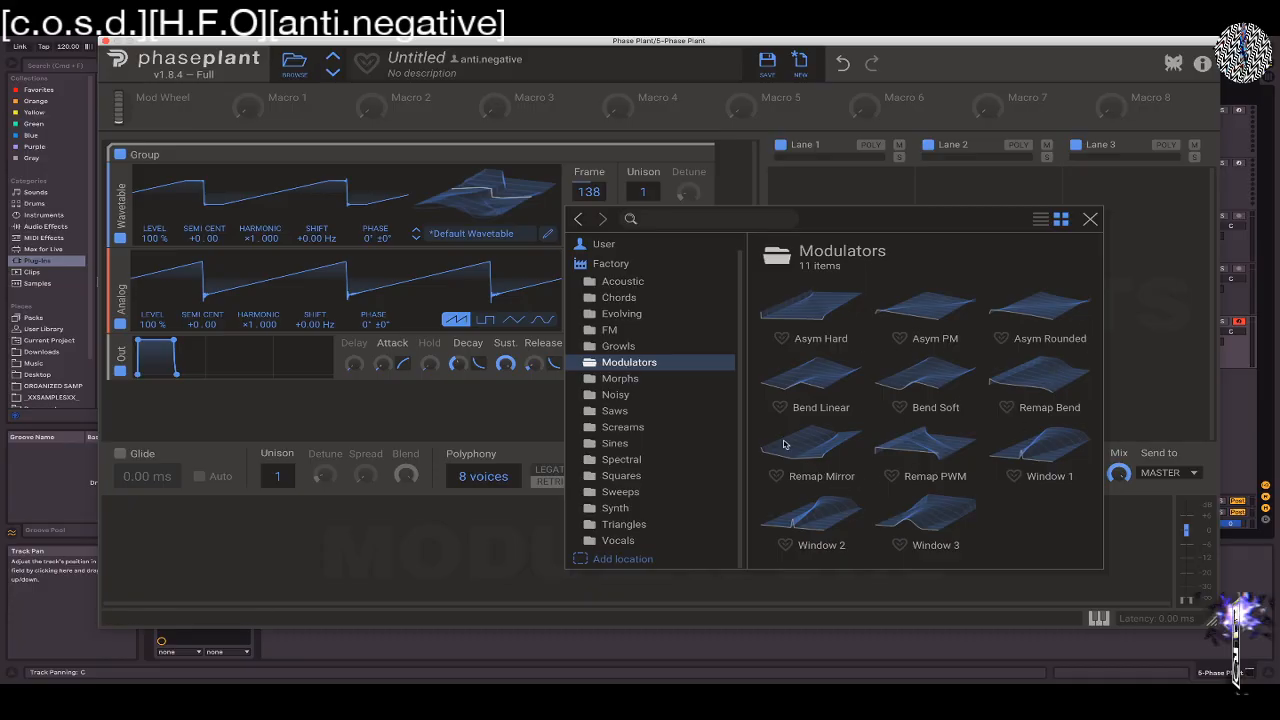
pyautogui.click(638, 313)
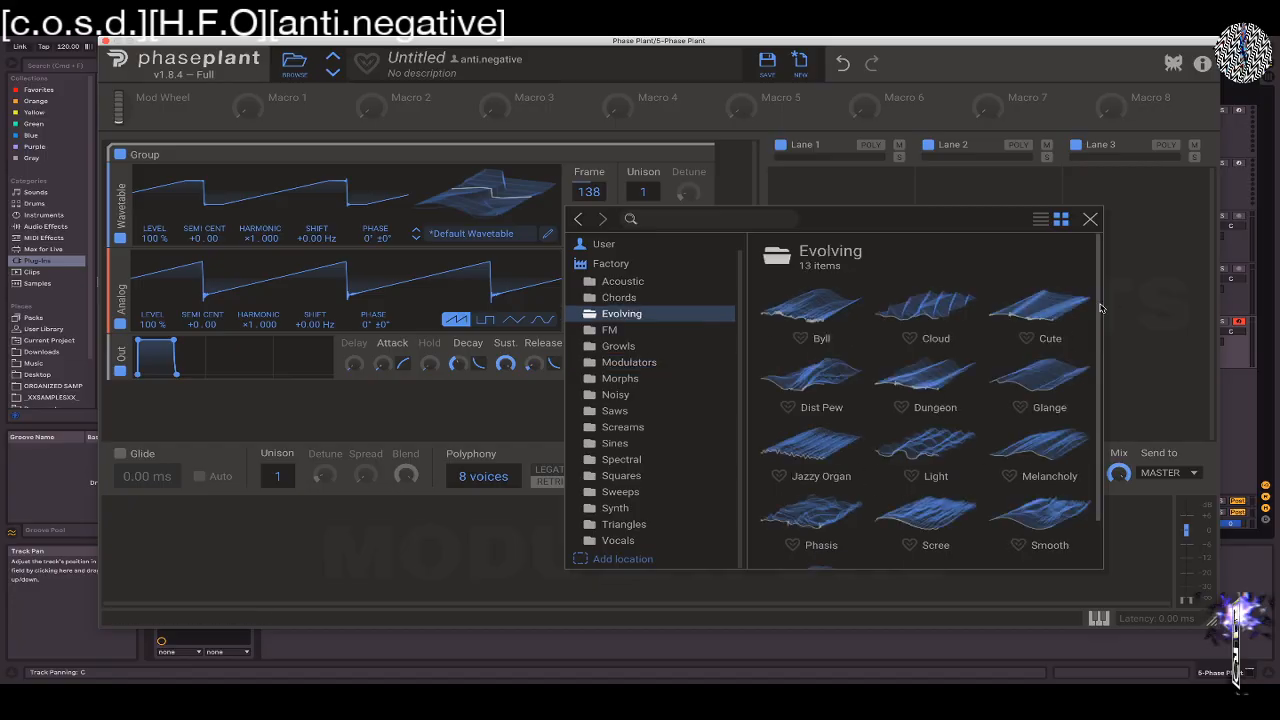
pyautogui.scroll(-2, 1100, 308)
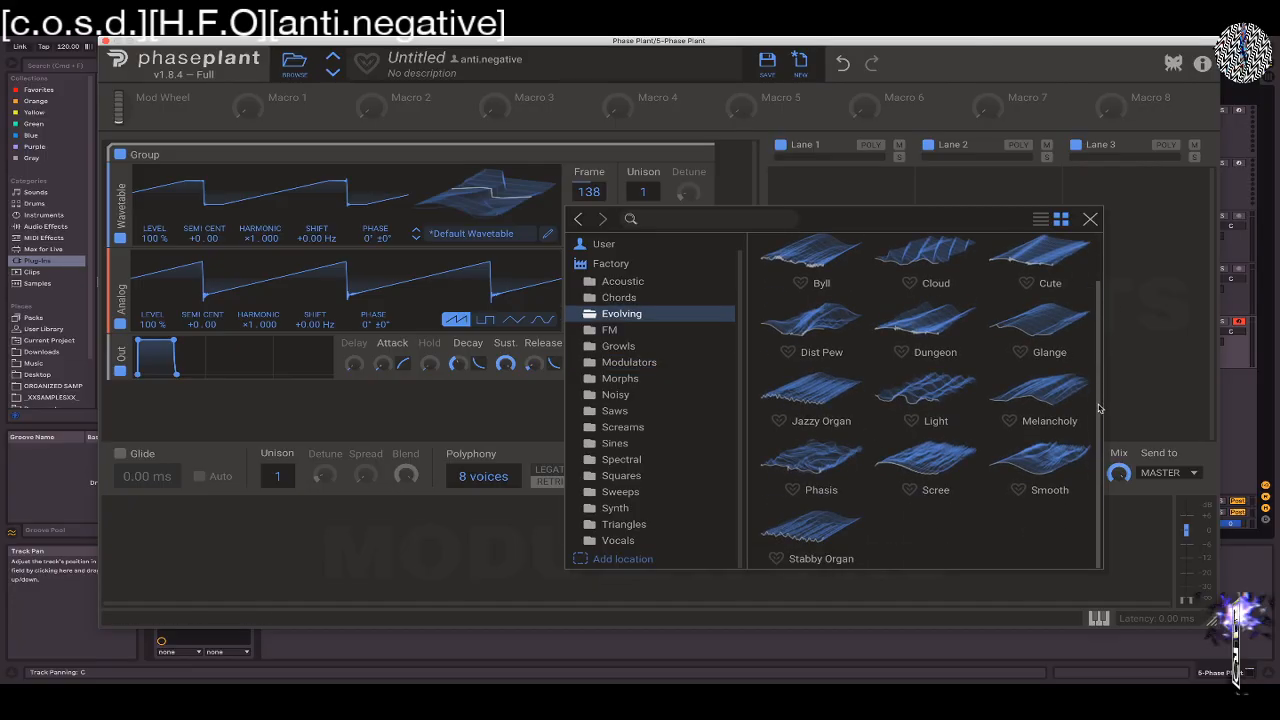
pyautogui.scroll(2, 1092, 358)
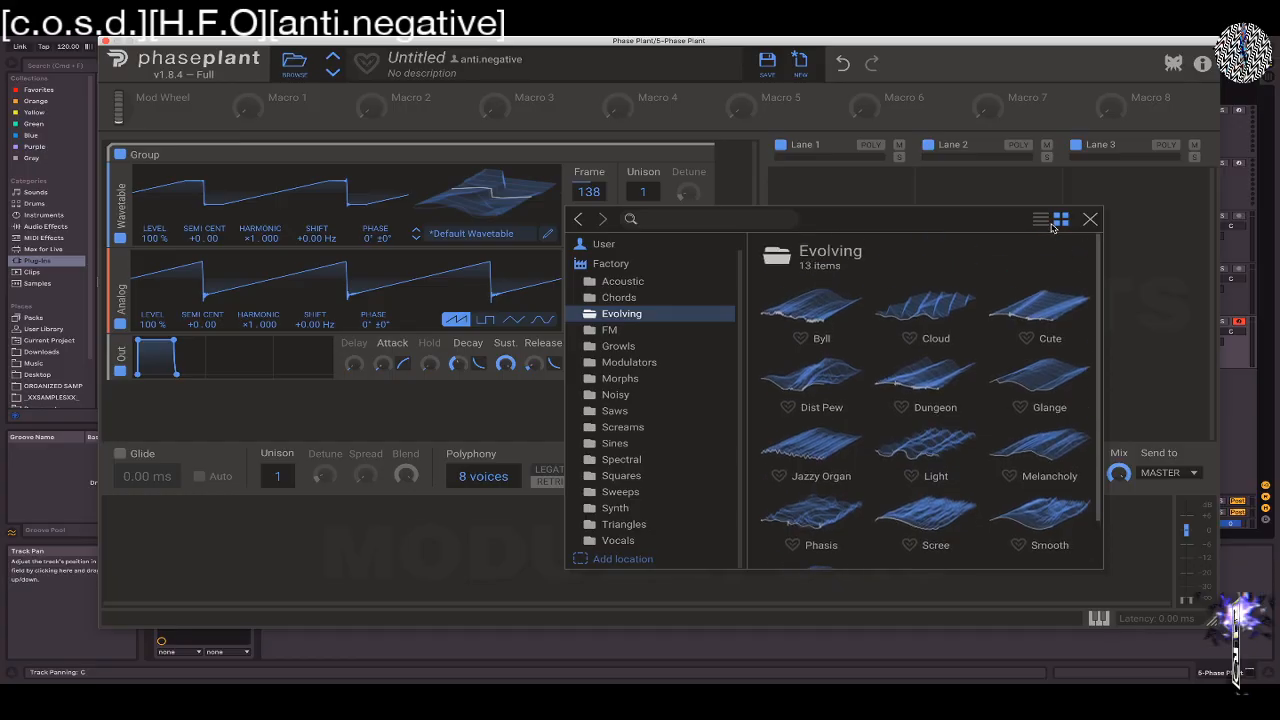
pyautogui.click(808, 375)
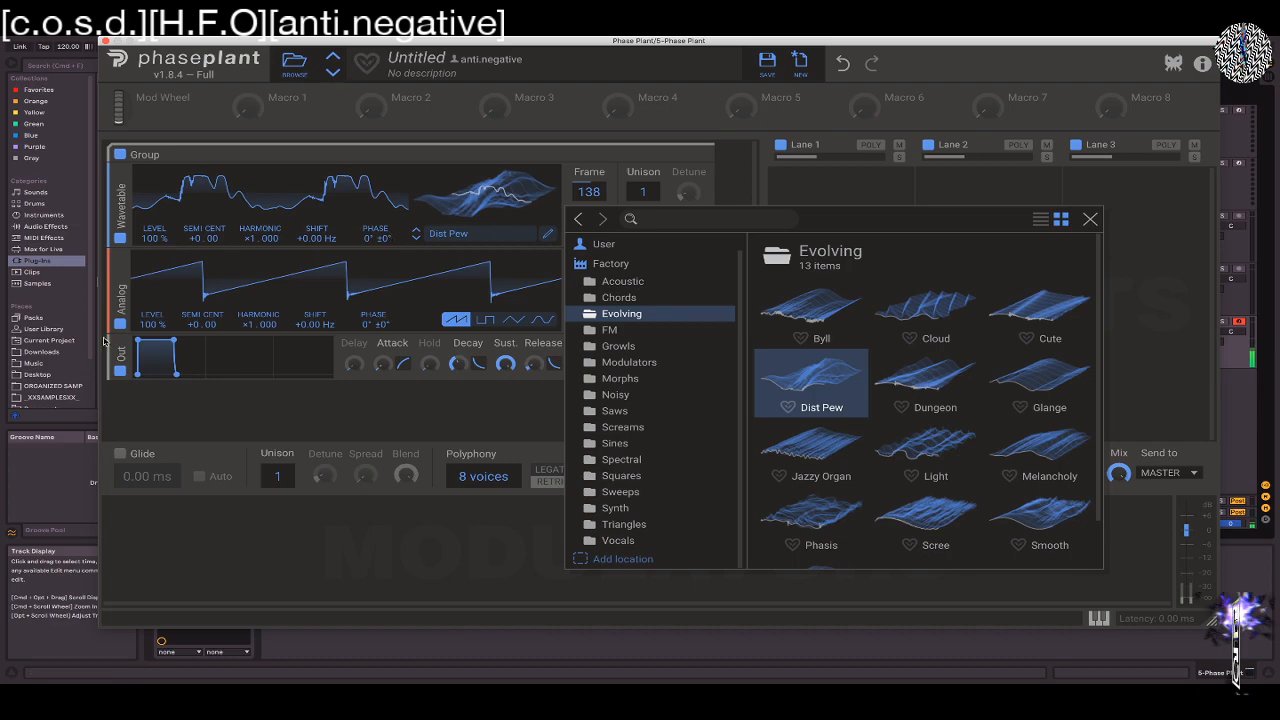
# Disable the Analog oscillator, set the Wavetable oscillator's frame to 1 and play a note to hear it
pyautogui.click(119, 327)
pyautogui.click(120, 324)
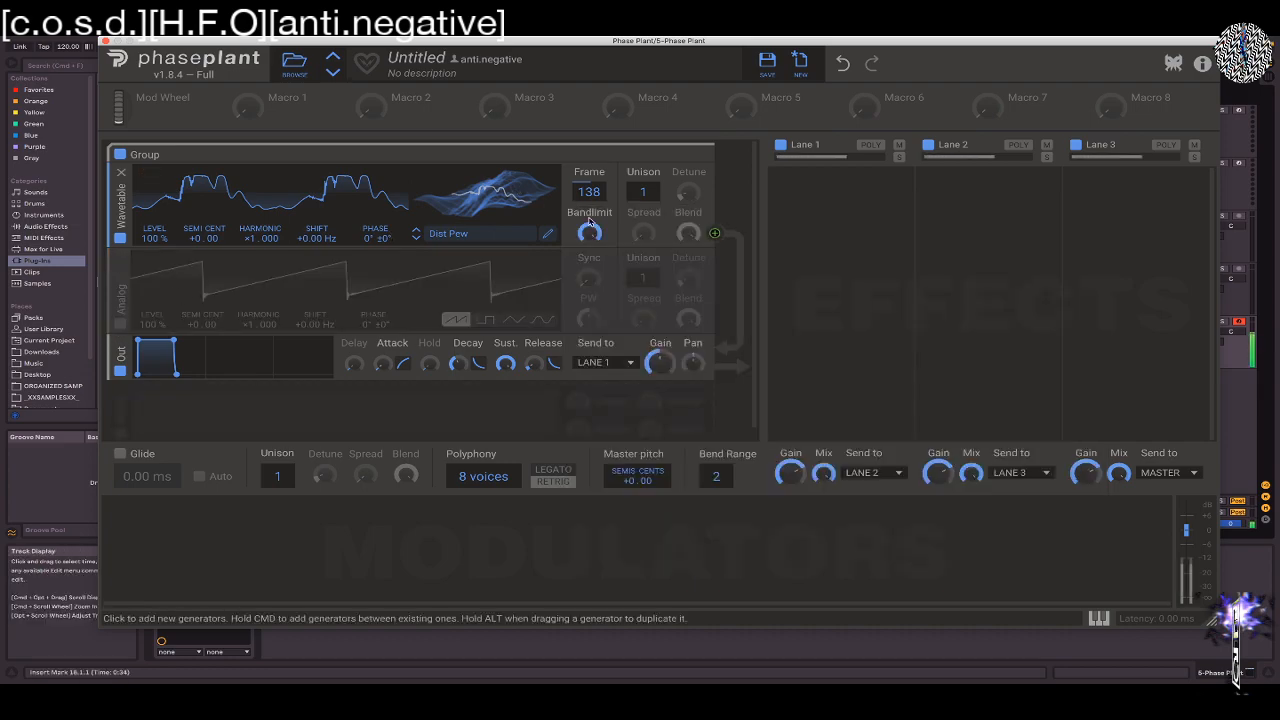
pyautogui.moveTo(589, 191); pyautogui.dragTo(589, 295)
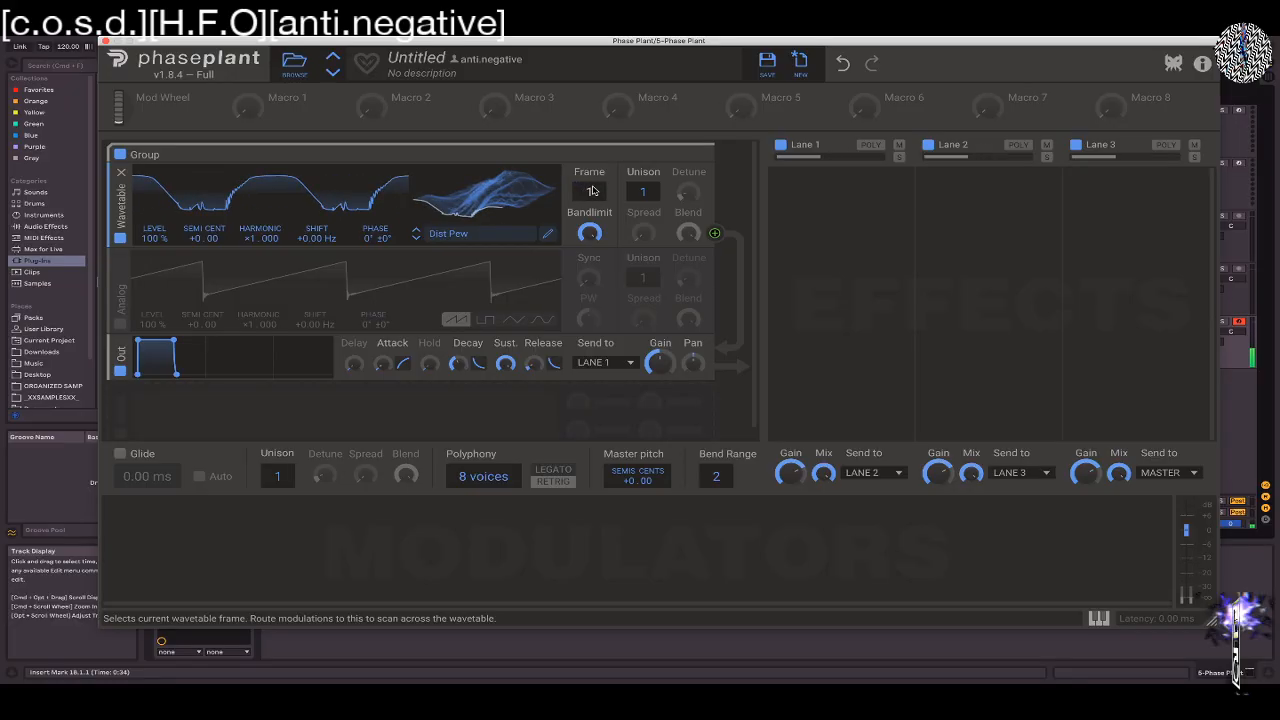
pyautogui.press('z')
pyautogui.moveTo(592, 190)
pyautogui.mouseDown()
pyautogui.moveTo(592, 32)
pyautogui.moveTo(594, 193)
pyautogui.mouseUp()
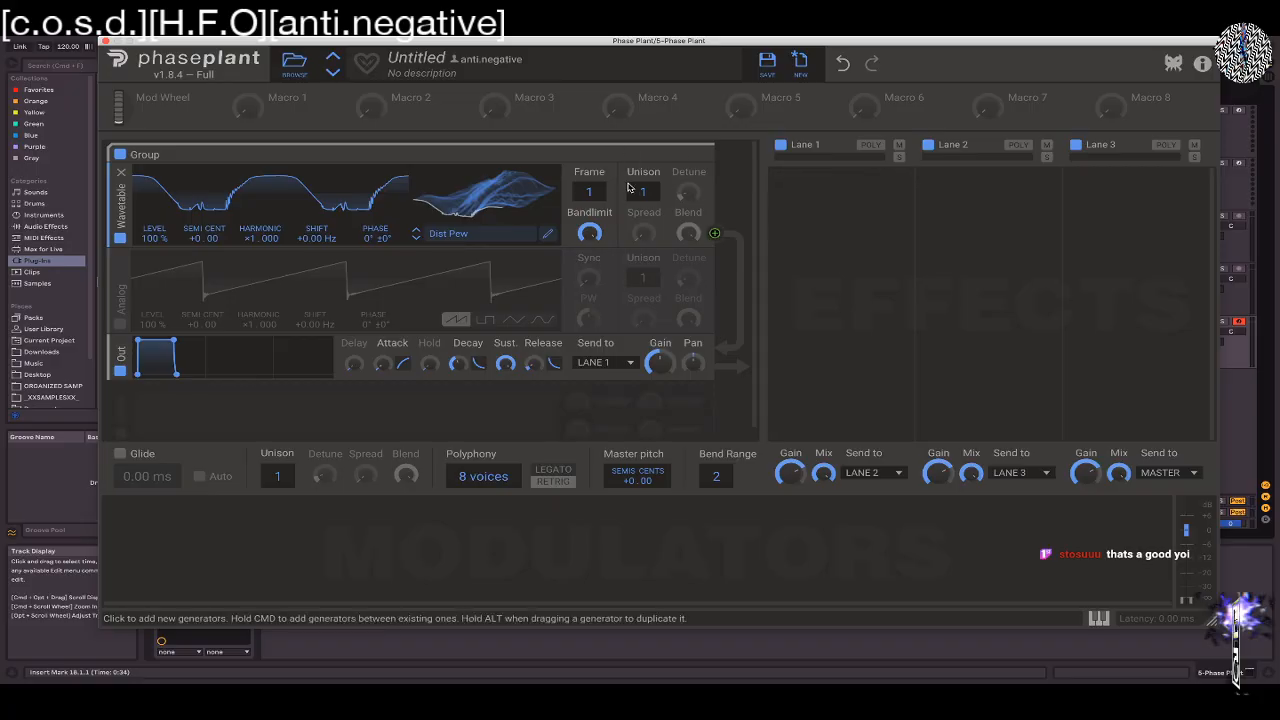
# Set the Wavetable oscillator's unison to 6 voices and phase to 3°, and raise its detune
pyautogui.moveTo(634, 189); pyautogui.dragTo(655, 192)
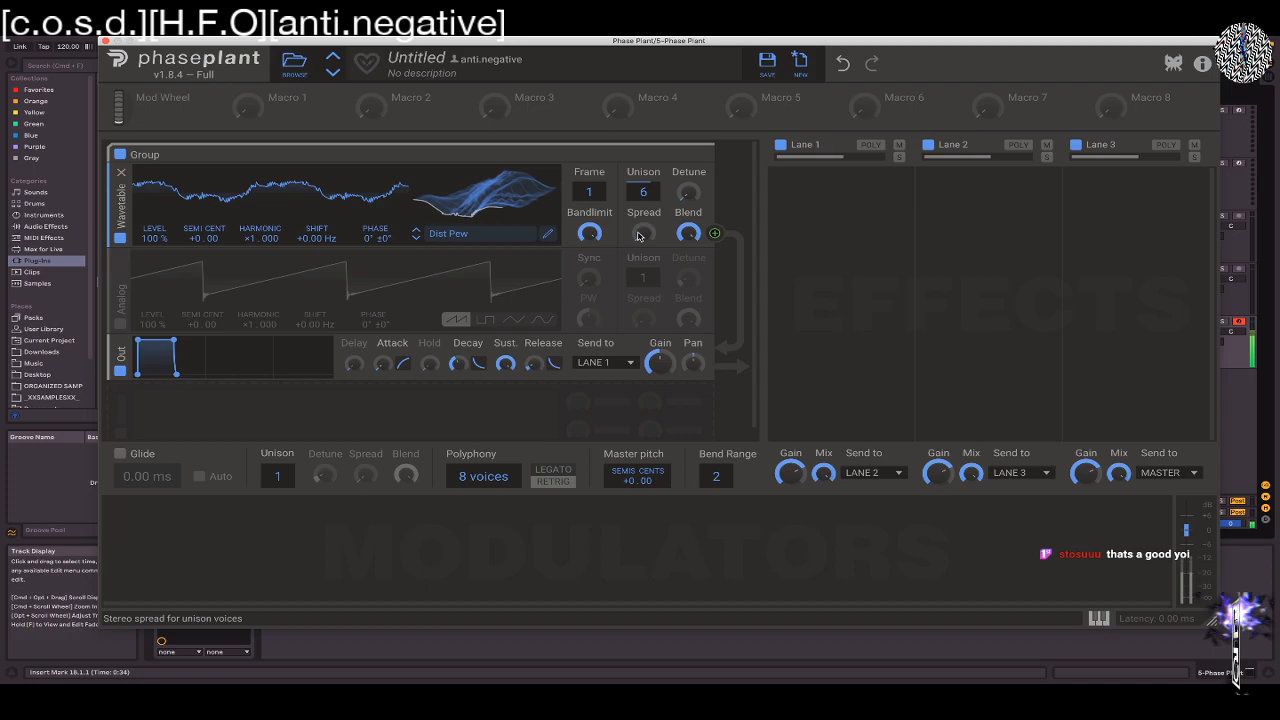
pyautogui.moveTo(376, 238); pyautogui.dragTo(376, 234)
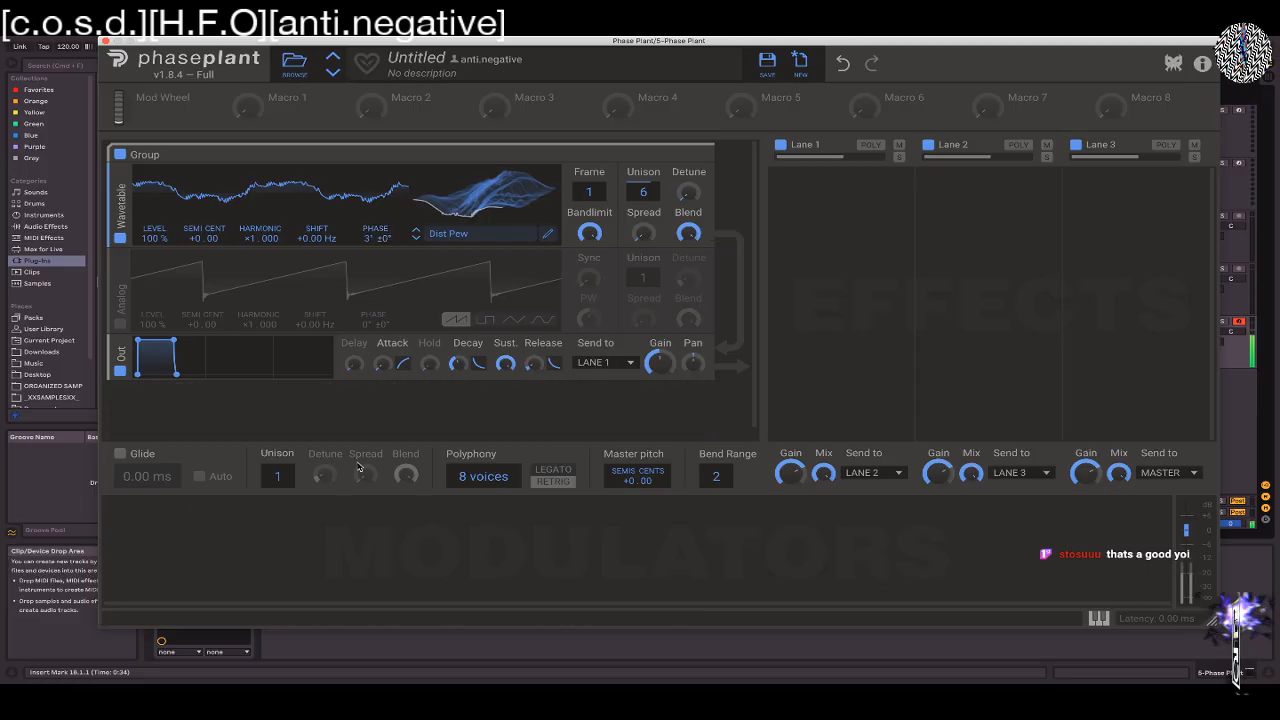
pyautogui.moveTo(680, 191); pyautogui.dragTo(680, 195)
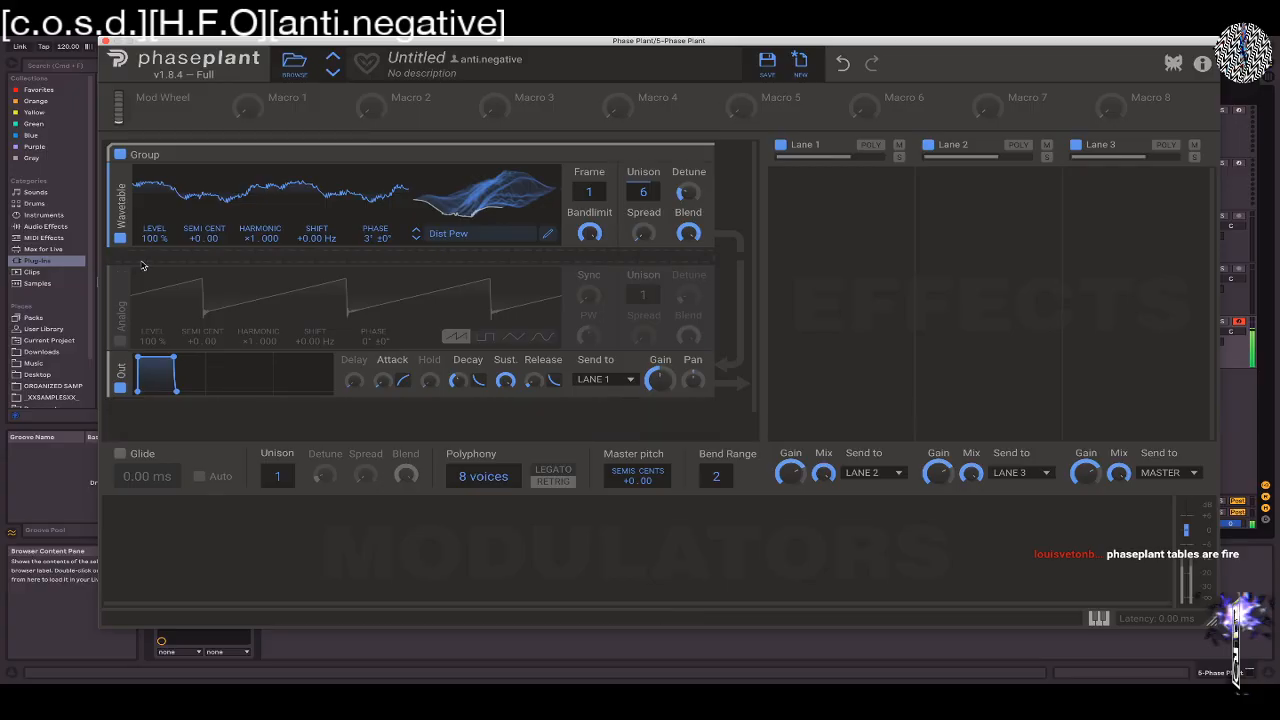
# Insert an Overdrive distortion below the Wavetable oscillator, lower its drive and raise the oscillator's unison detune
pyautogui.click(134, 268)
pyautogui.click(239, 316)
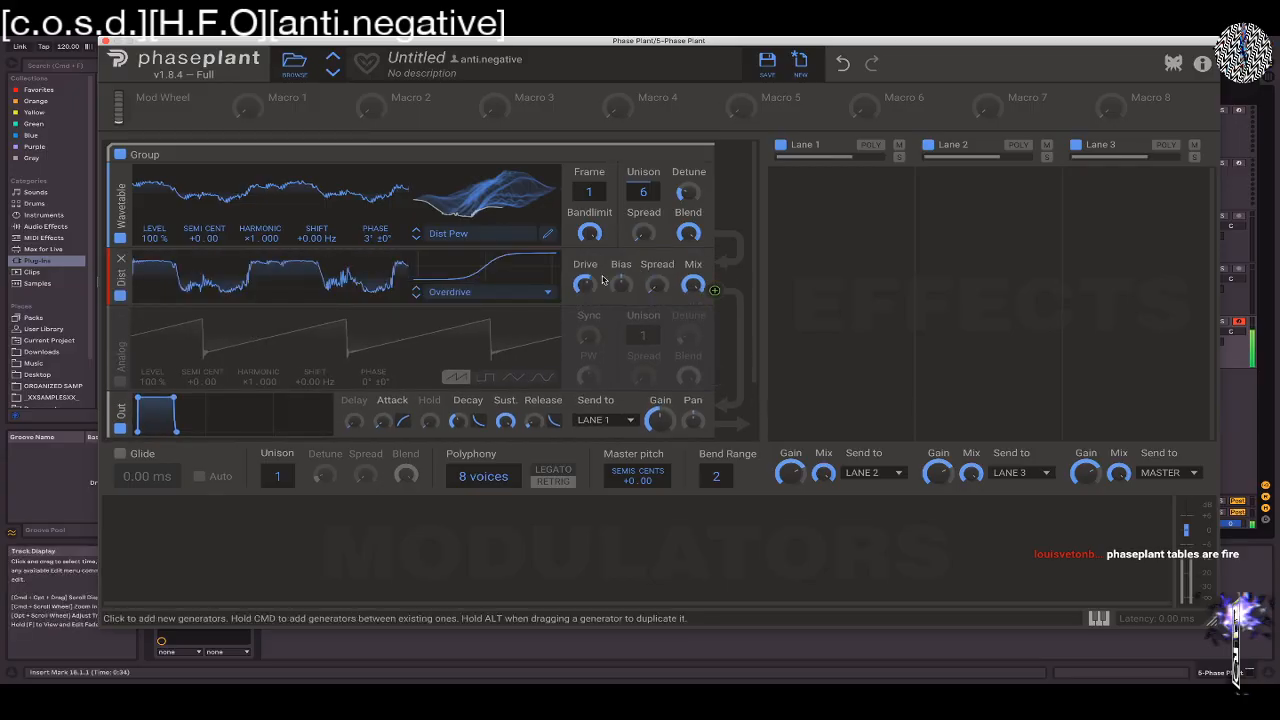
pyautogui.moveTo(587, 276); pyautogui.dragTo(587, 290)
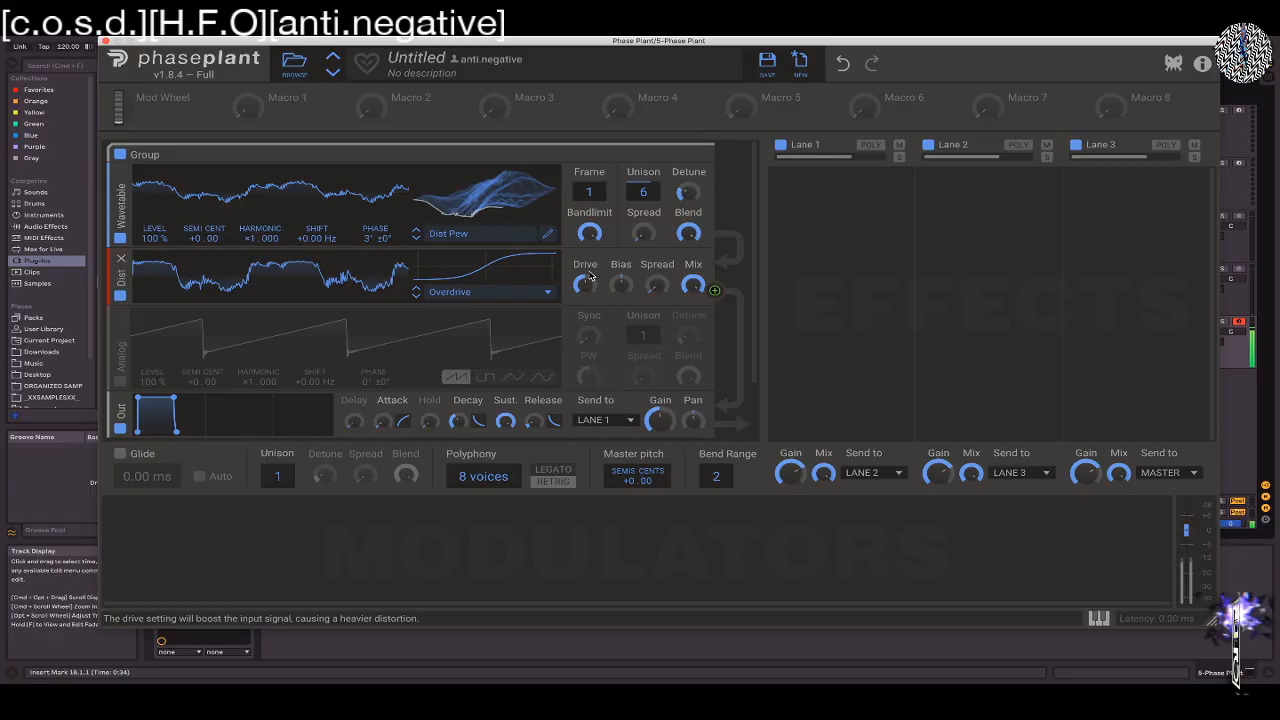
pyautogui.moveTo(687, 191); pyautogui.dragTo(688, 195)
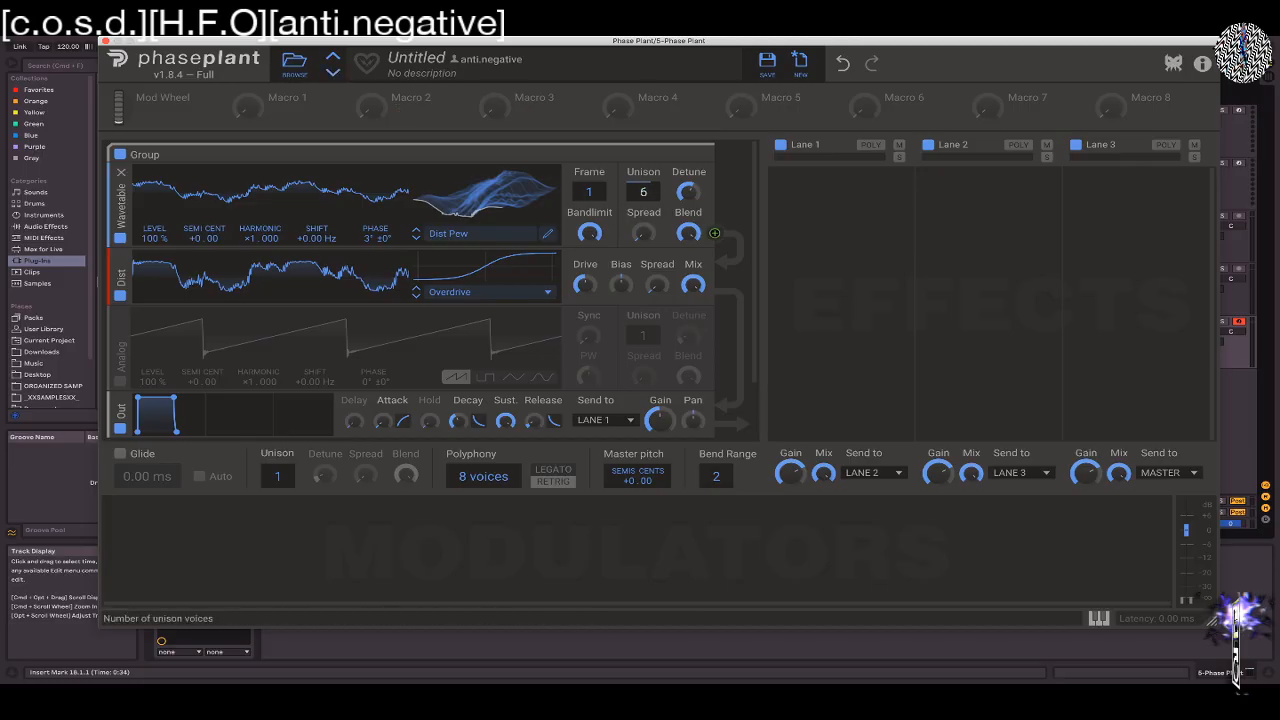
# Set the Wavetable oscillator's unison to 1 and the polyphony to 1 voice, and remove the distortion effect
pyautogui.moveTo(645, 192); pyautogui.dragTo(655, 226)
pyautogui.moveTo(478, 484); pyautogui.dragTo(478, 528)
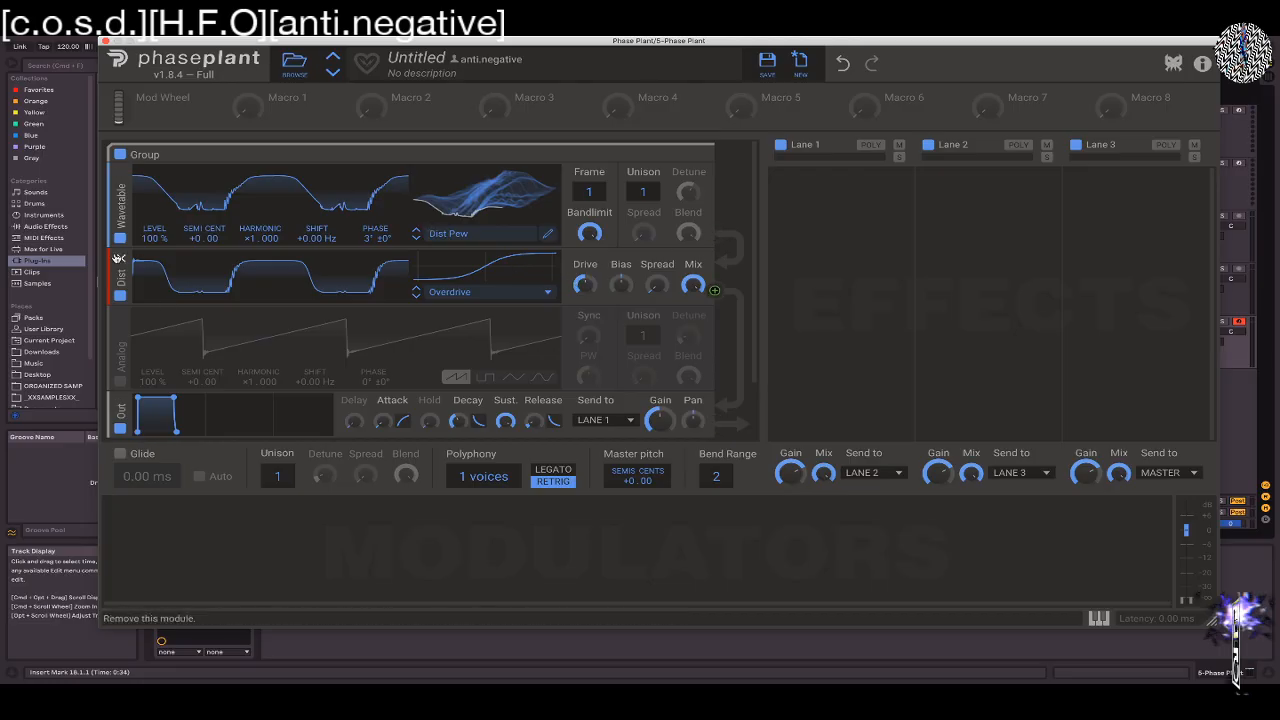
pyautogui.click(508, 294)
pyautogui.click(120, 296)
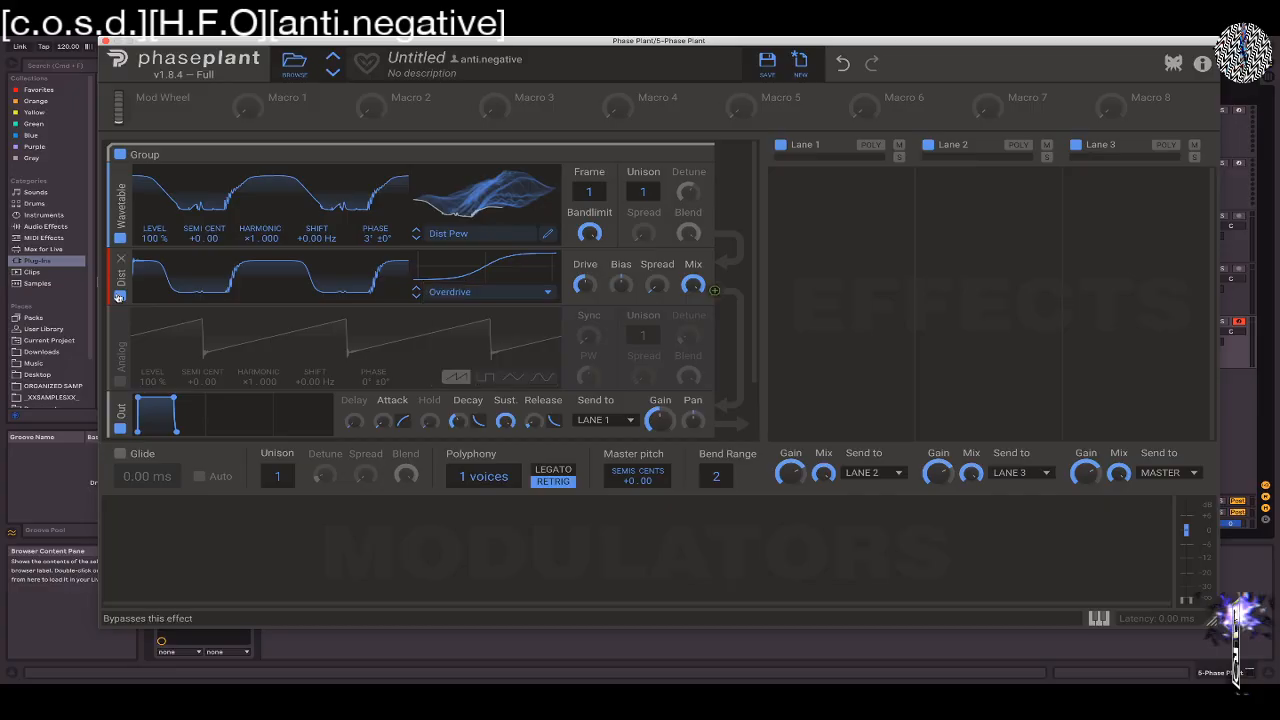
pyautogui.click(121, 258)
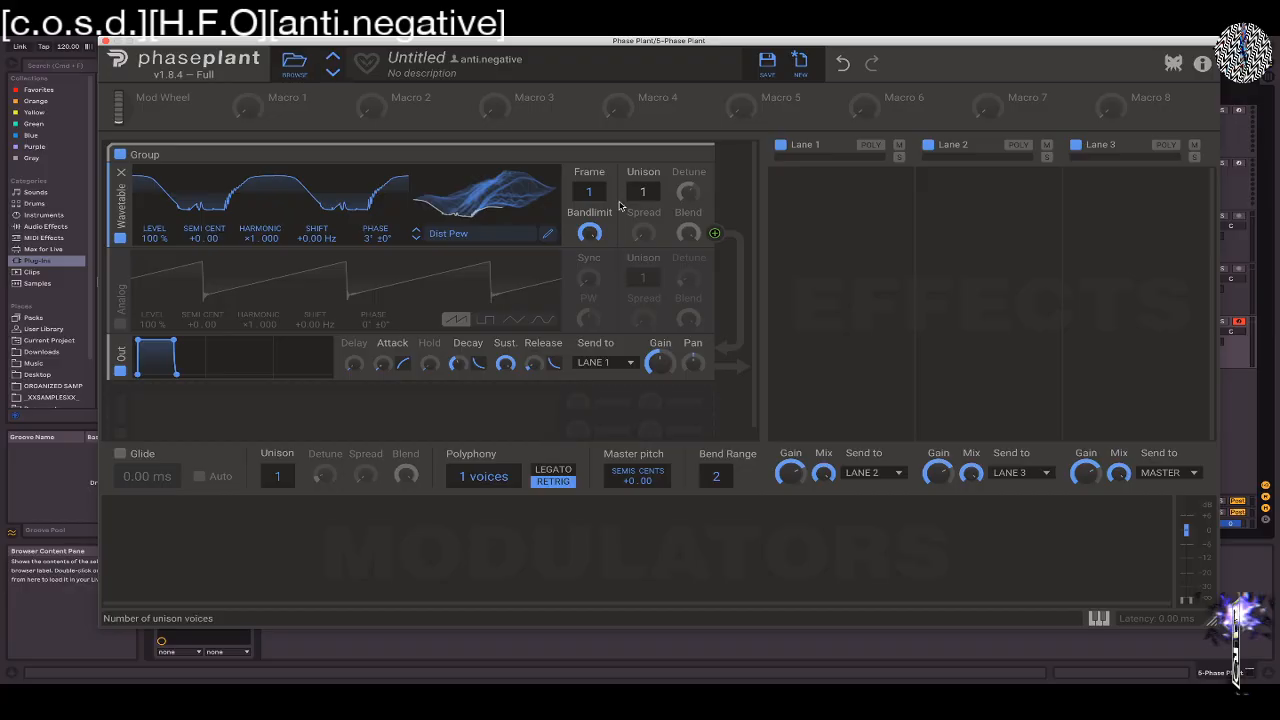
# Lower the Wavetable oscillator's bandlimit to demonstrate its low-pass filtering
pyautogui.moveTo(590, 234)
pyautogui.mouseDown()
pyautogui.moveTo(590, 276)
pyautogui.moveTo(590, 236)
pyautogui.mouseUp()
pyautogui.click(600, 231)
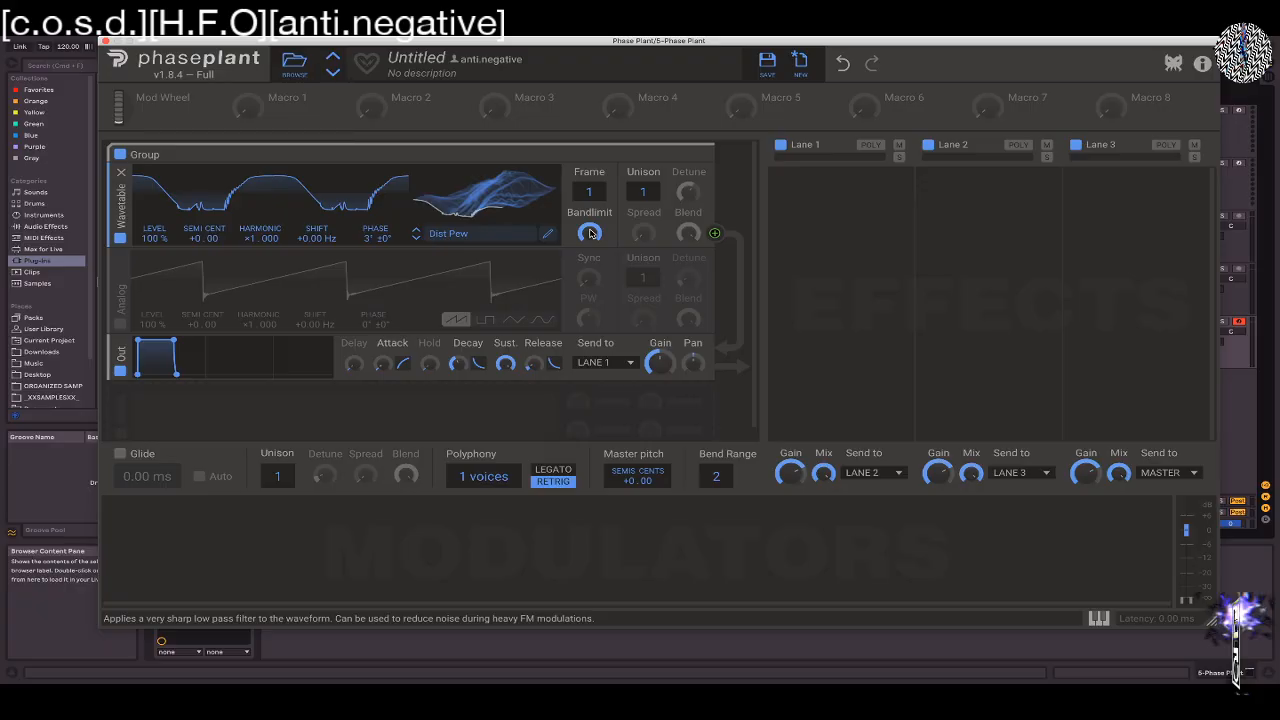
pyautogui.moveTo(590, 233); pyautogui.dragTo(590, 260)
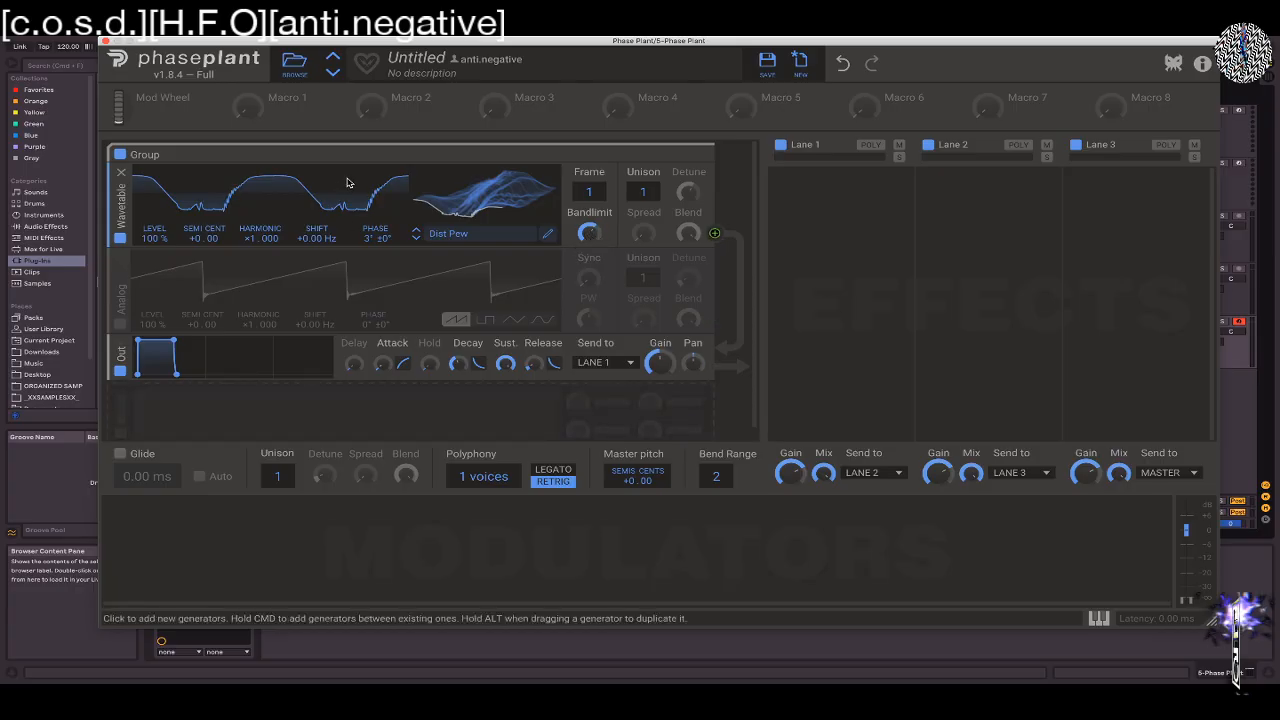
# Cancel saving the current patch and start a new empty preset
pyautogui.click(767, 62)
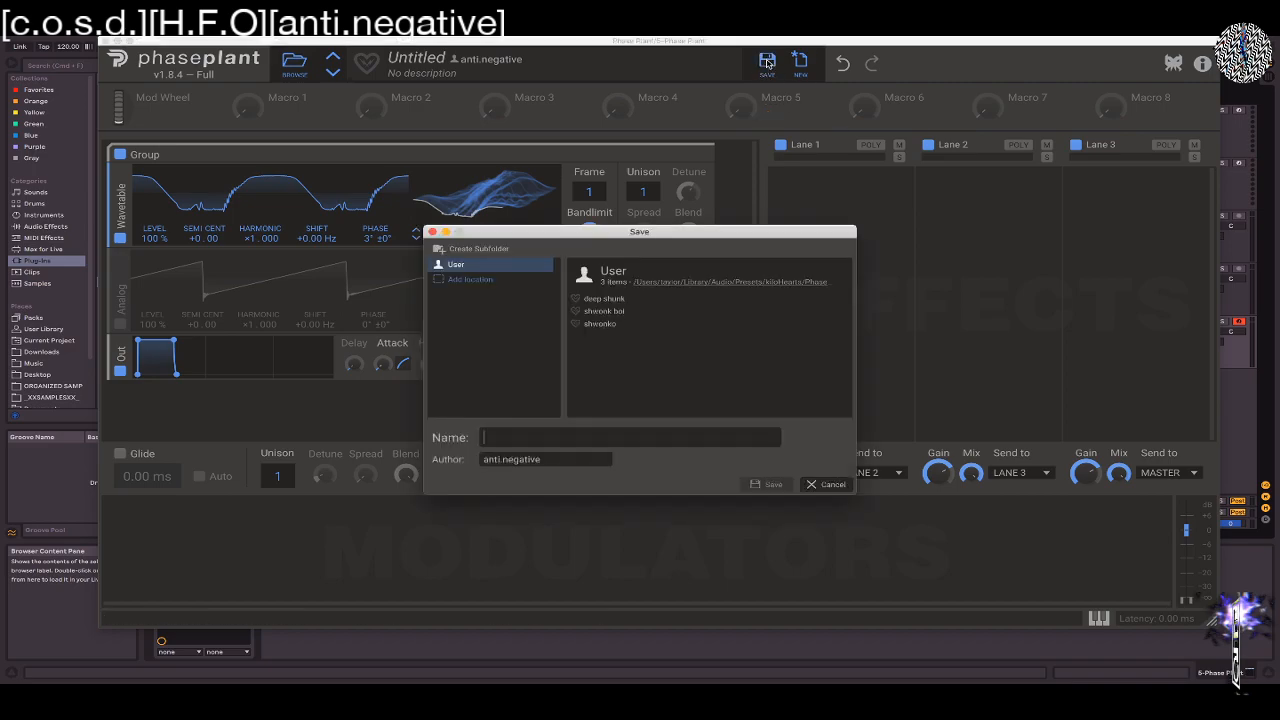
pyautogui.click(826, 484)
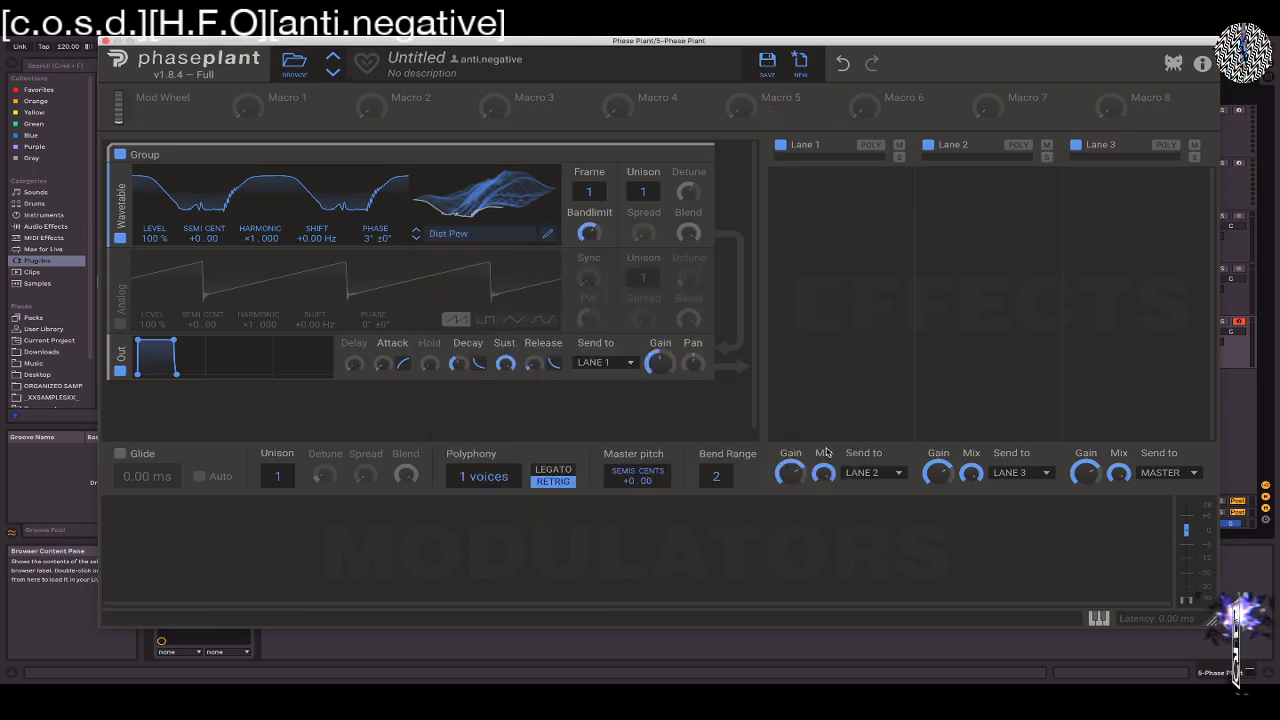
pyautogui.click(800, 62)
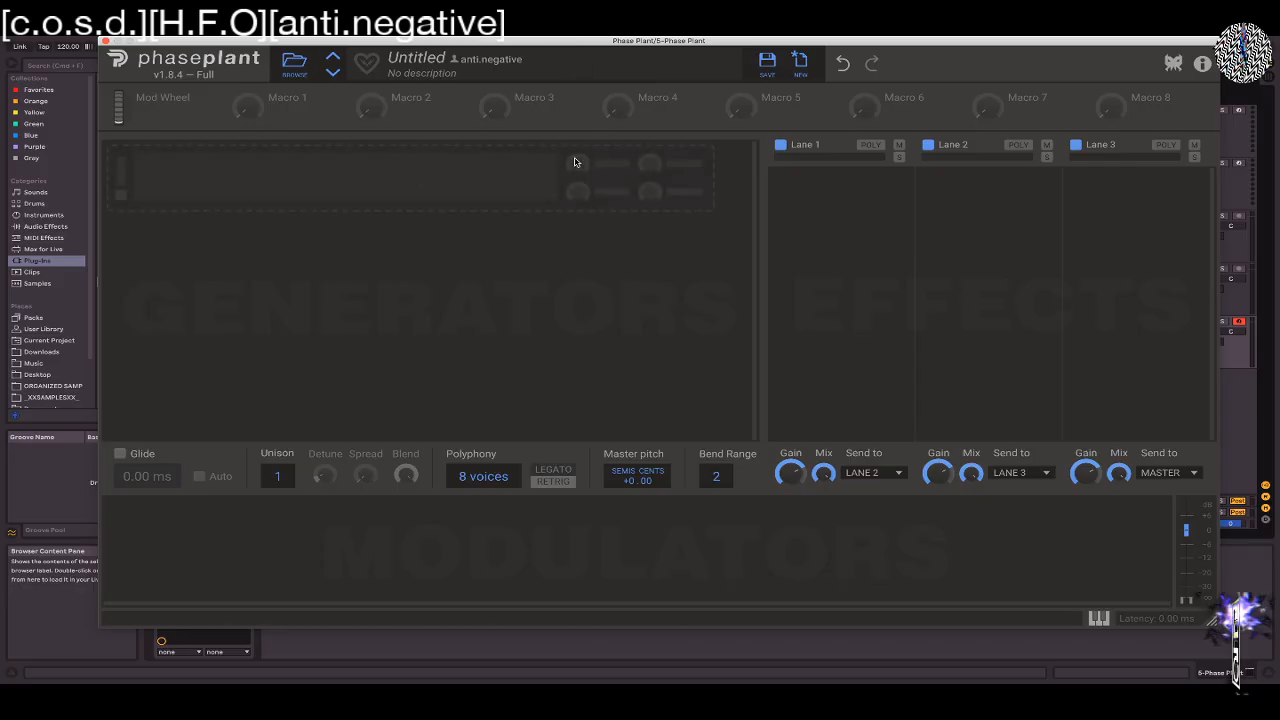
# Add an Analog oscillator, insert a Filter between it and the output, and lower the filter's cutoff
pyautogui.click(577, 163)
pyautogui.click(610, 211)
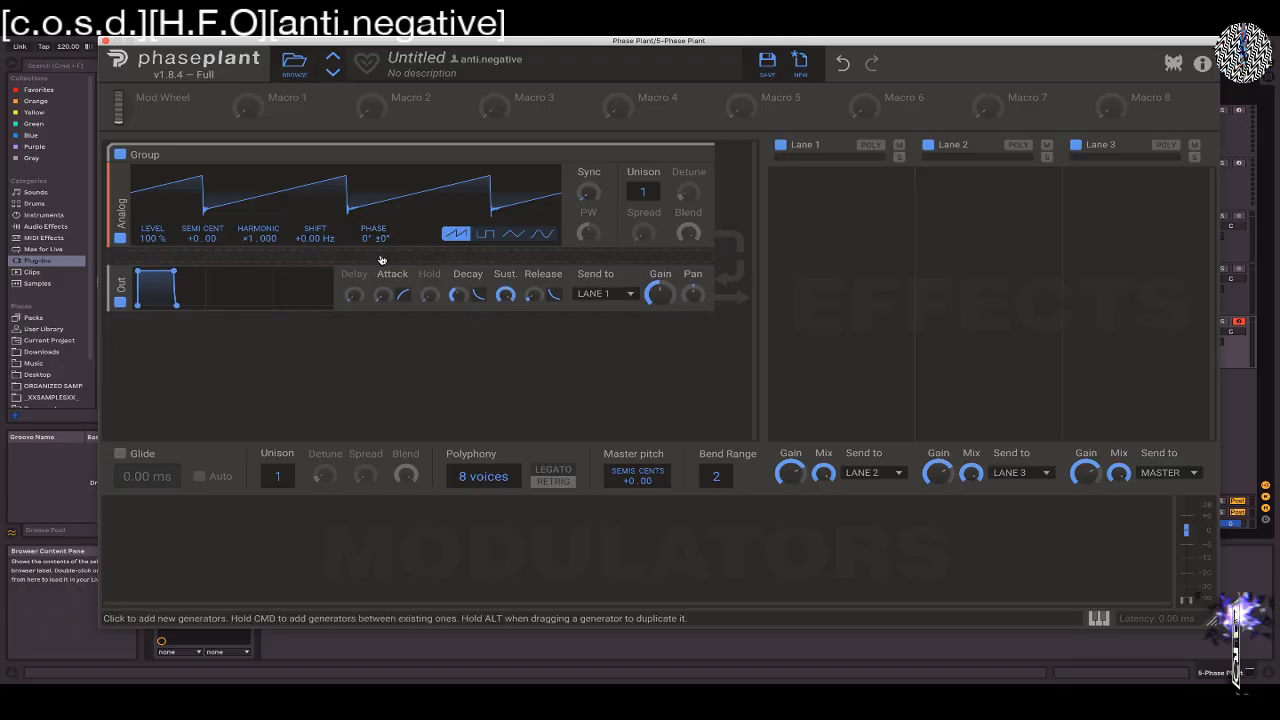
pyautogui.click(380, 263)
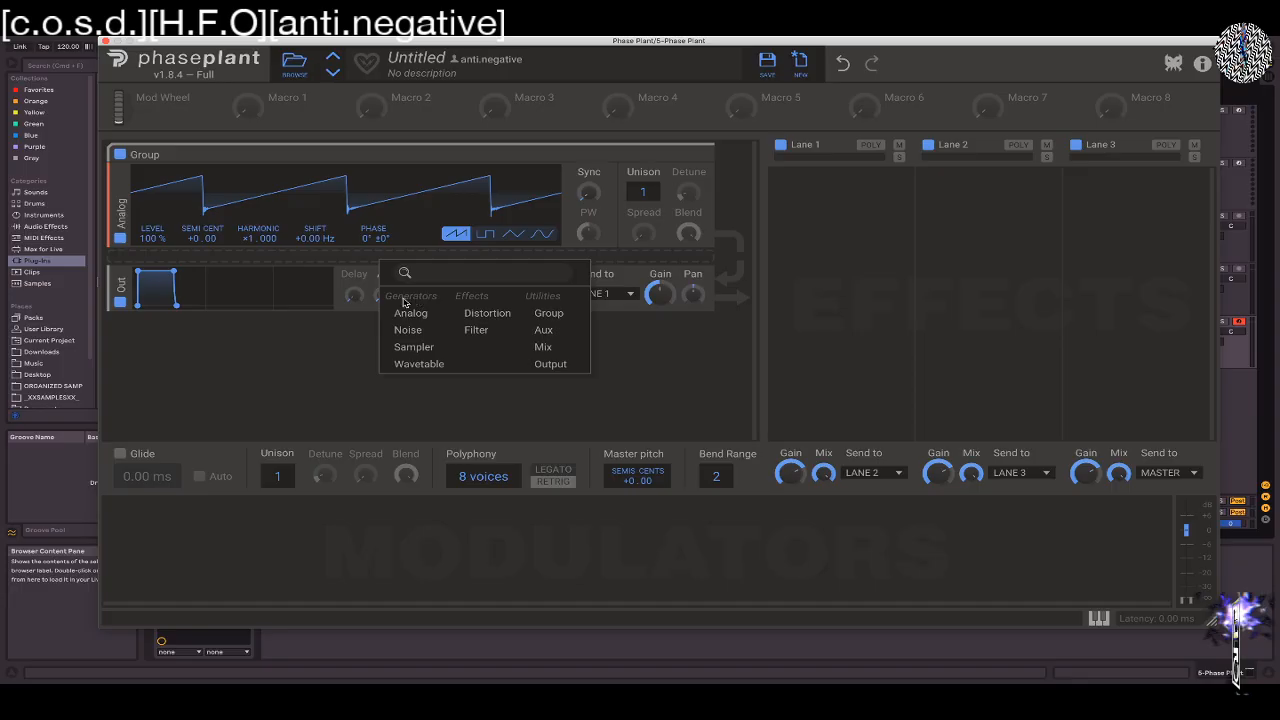
pyautogui.click(477, 331)
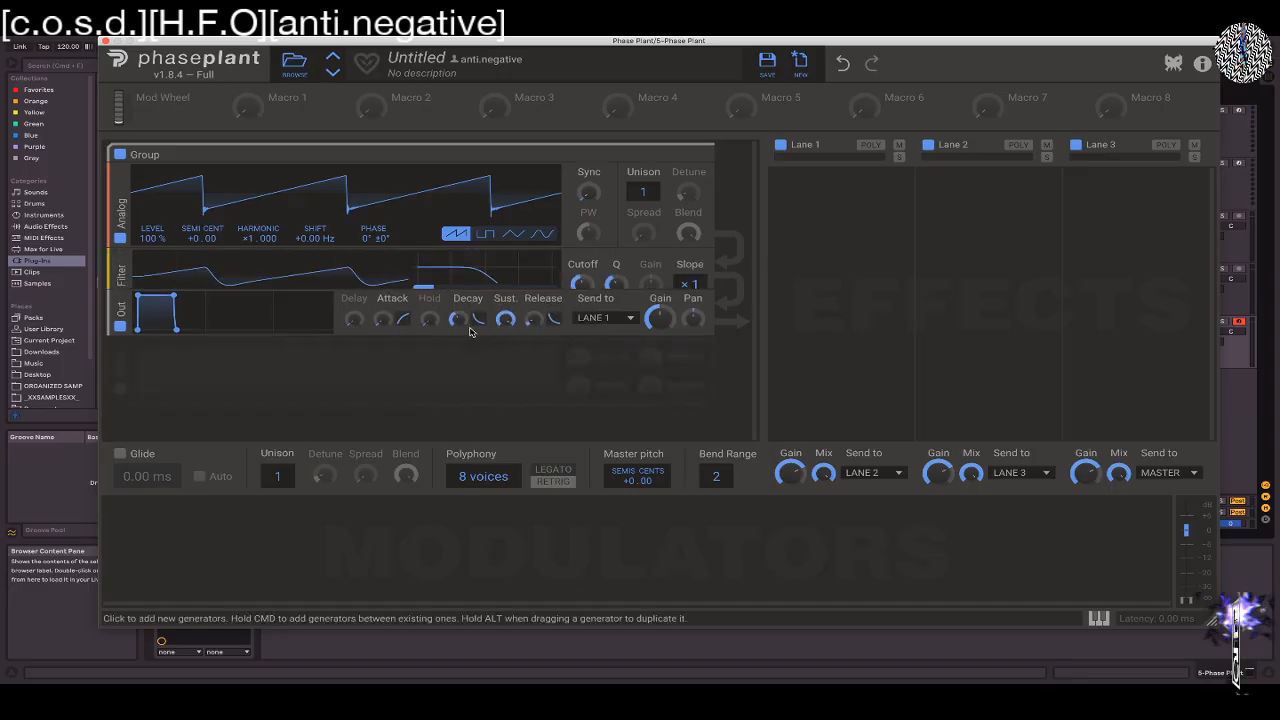
pyautogui.moveTo(581, 284); pyautogui.dragTo(583, 292)
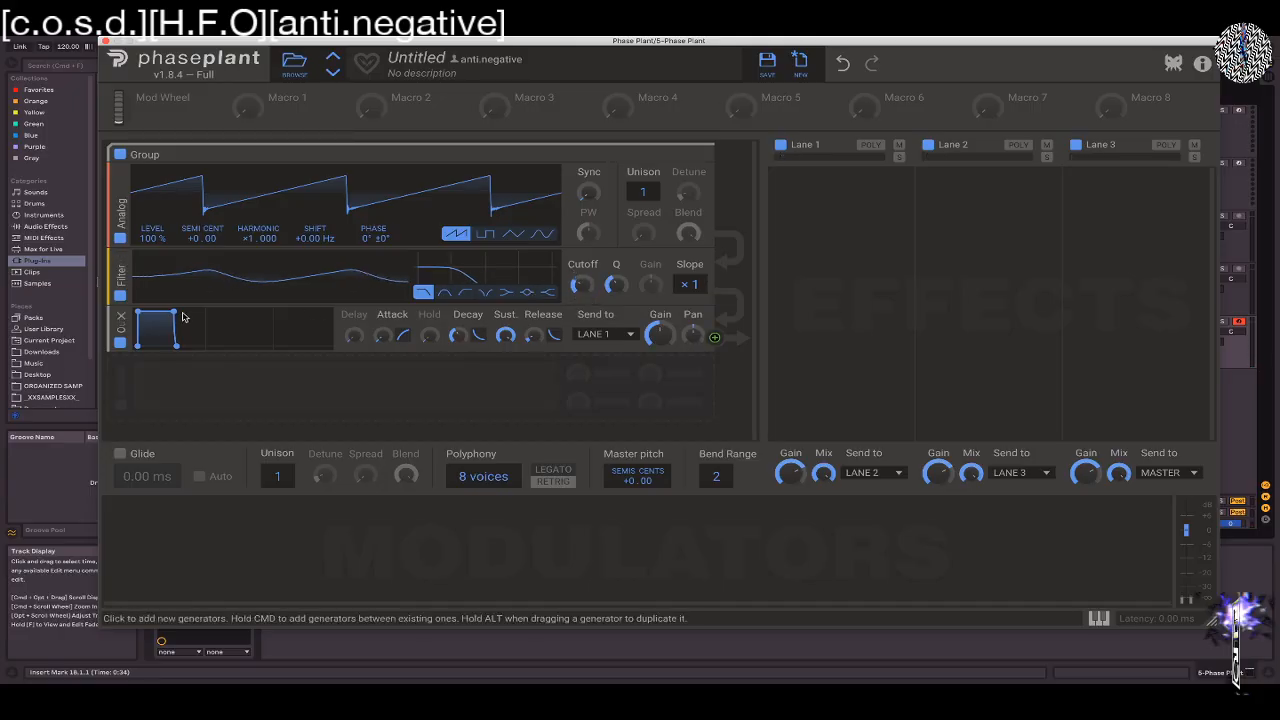
# Try a plucky output envelope with no sustain, and raise the sustain back to full
pyautogui.moveTo(173, 311)
pyautogui.mouseDown()
pyautogui.moveTo(183, 326)
pyautogui.moveTo(175, 311)
pyautogui.mouseUp()
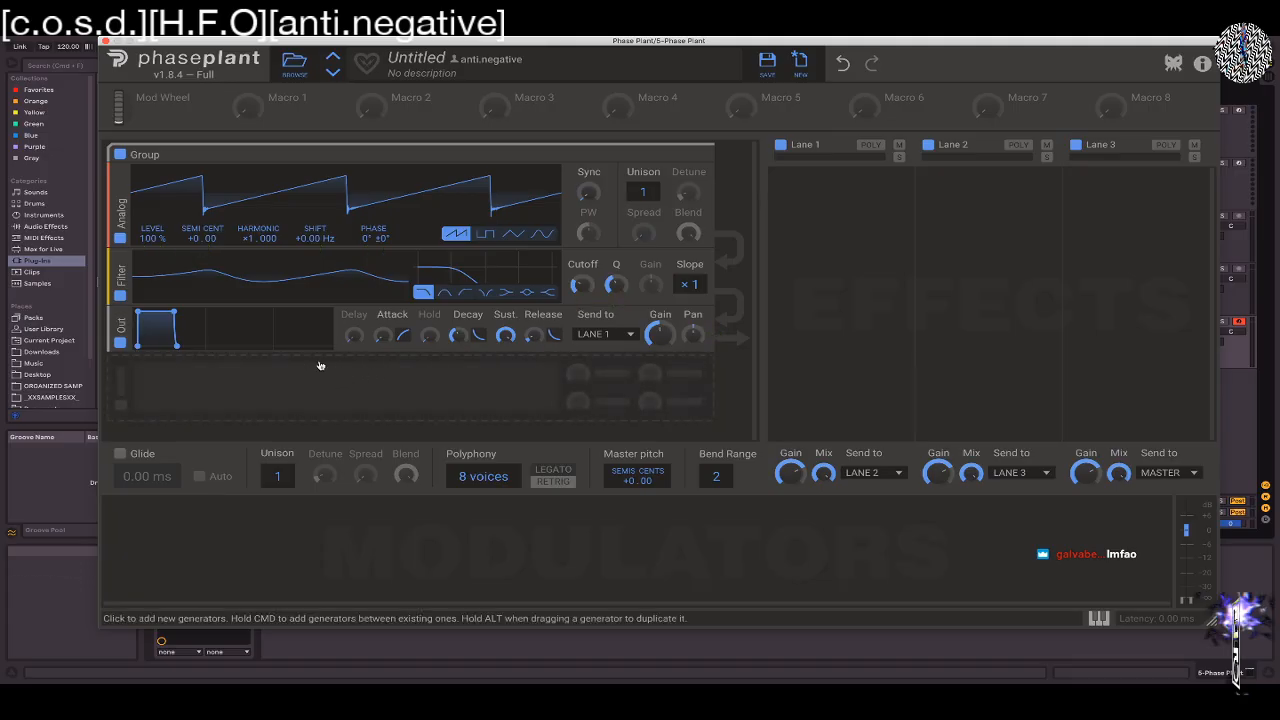
pyautogui.moveTo(176, 311); pyautogui.dragTo(163, 346)
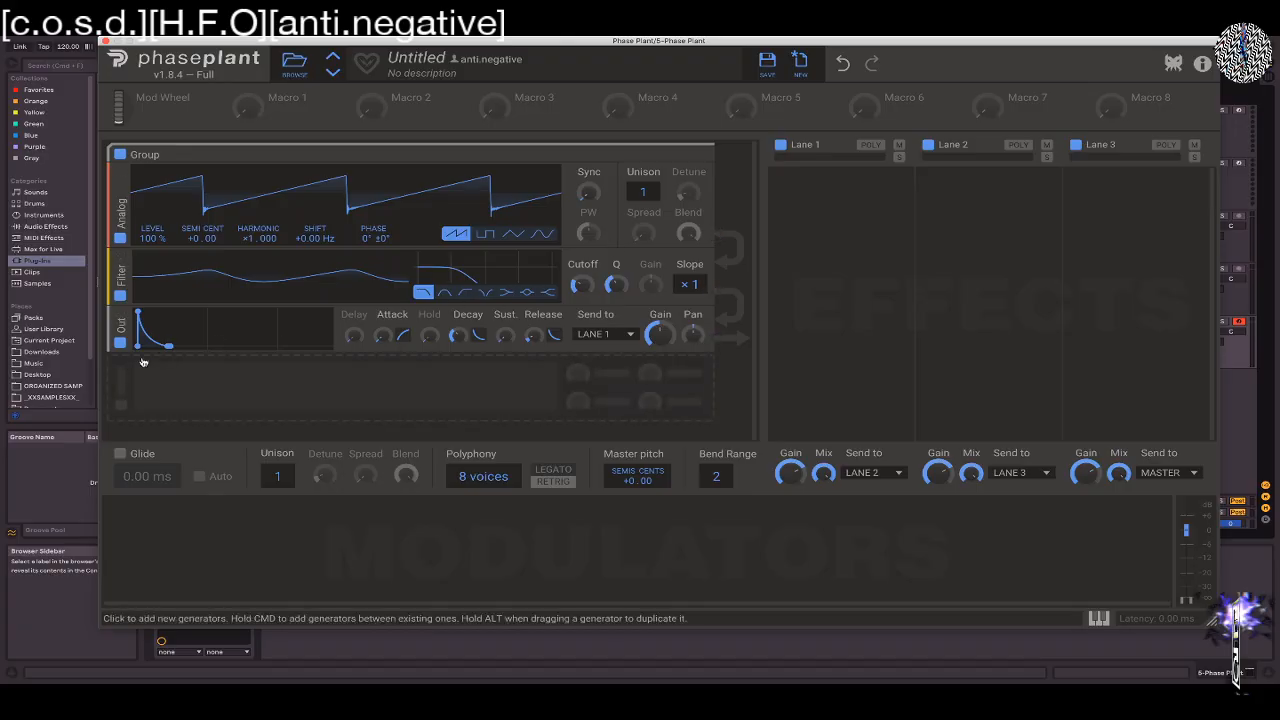
pyautogui.moveTo(164, 344); pyautogui.dragTo(170, 312)
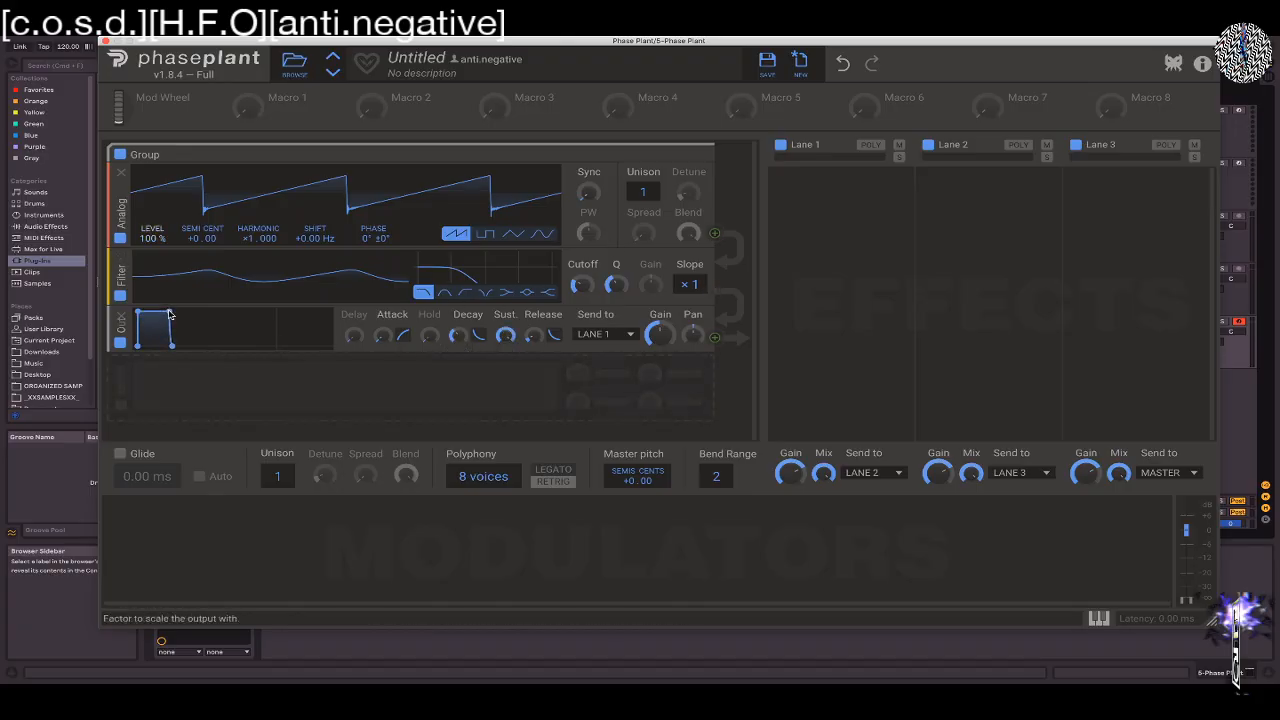
# Add an Envelope modulator, try its Bipolar and Inverted output ranges, and return it to Unipolar
pyautogui.click(181, 525)
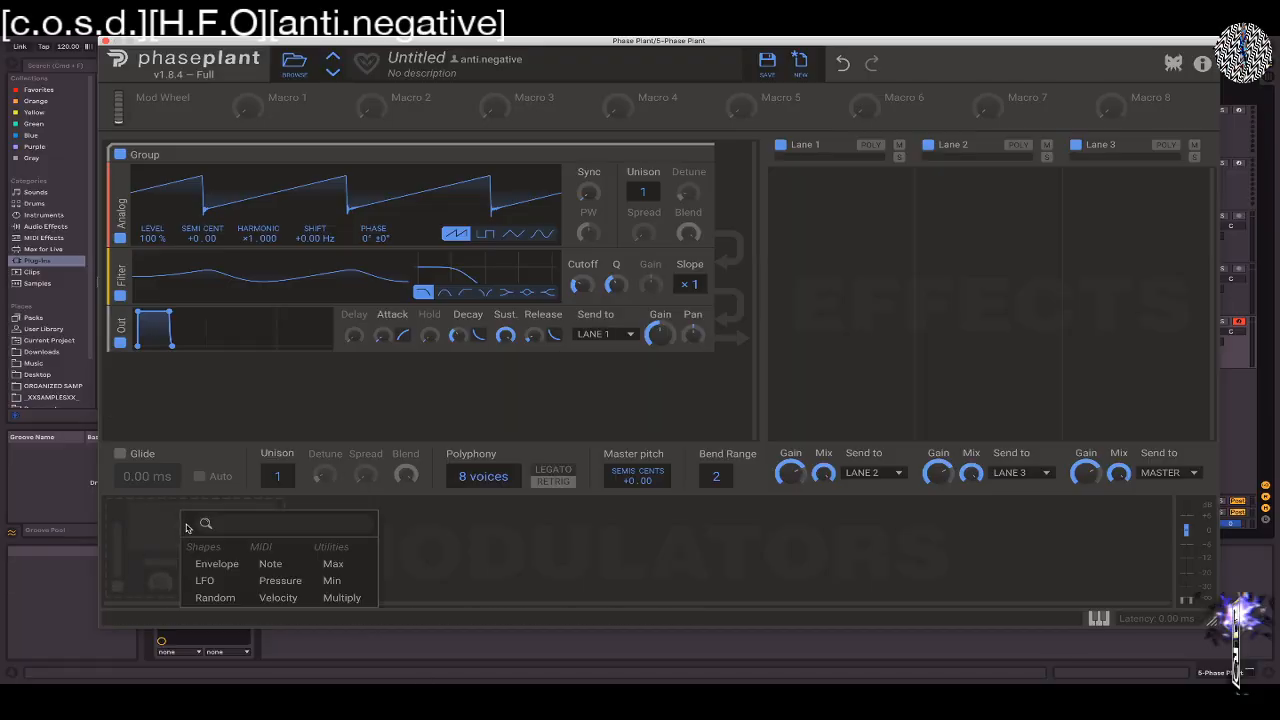
pyautogui.click(216, 566)
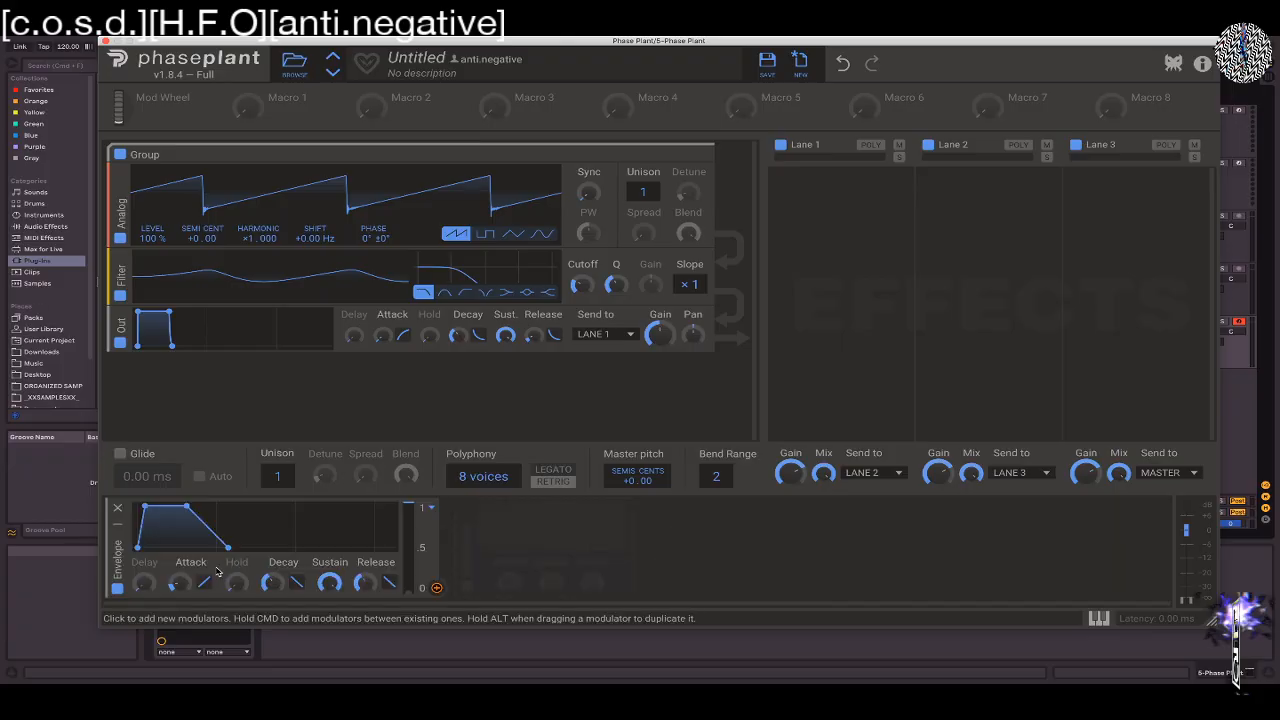
pyautogui.click(433, 510)
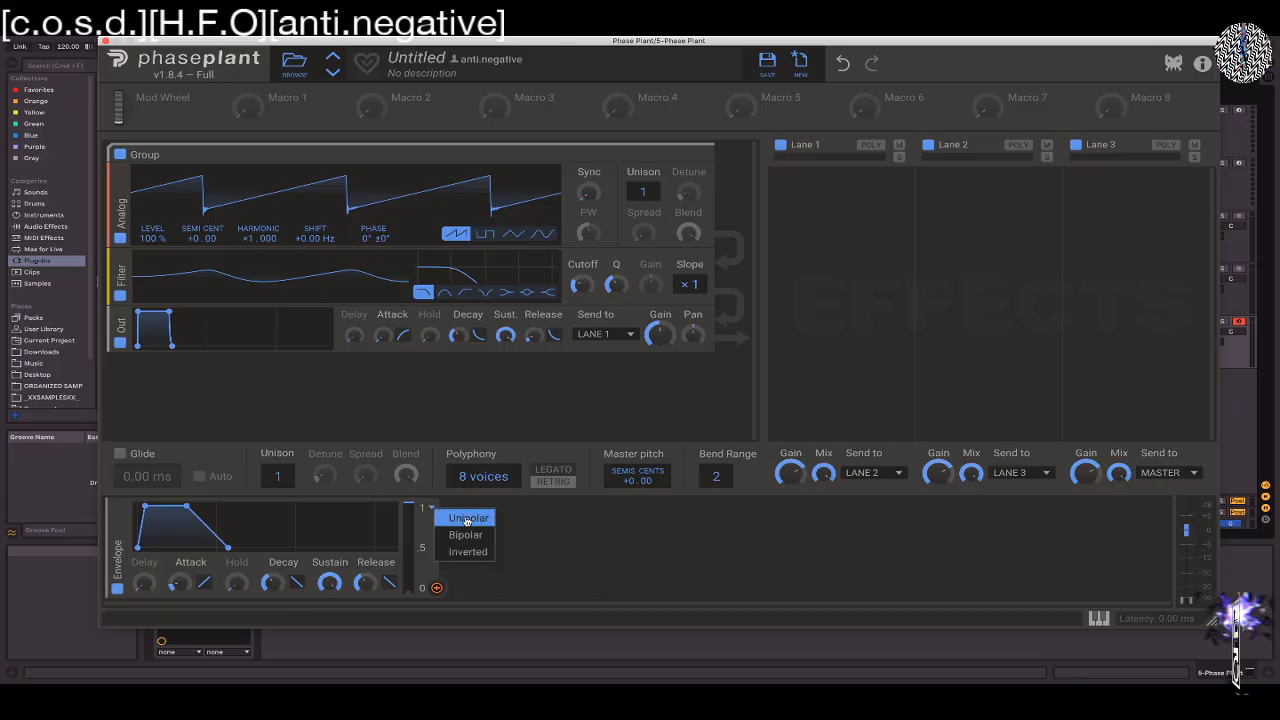
pyautogui.click(465, 535)
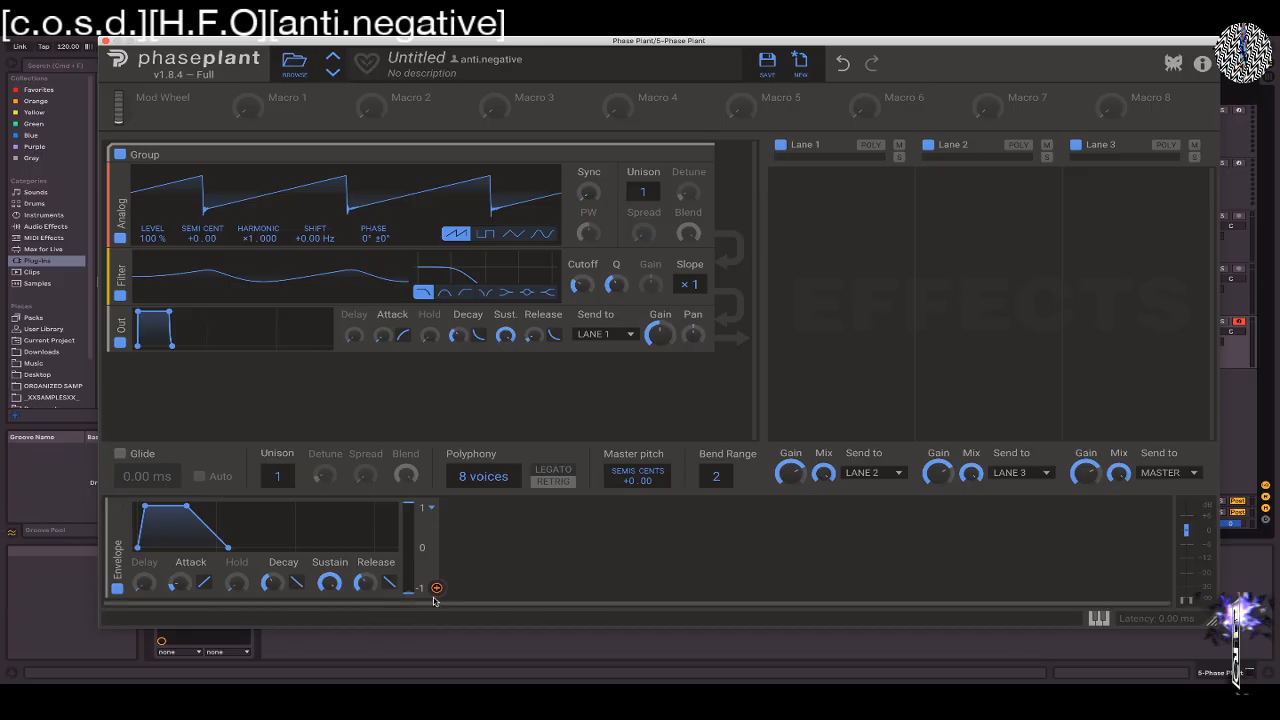
pyautogui.click(431, 510)
pyautogui.click(446, 551)
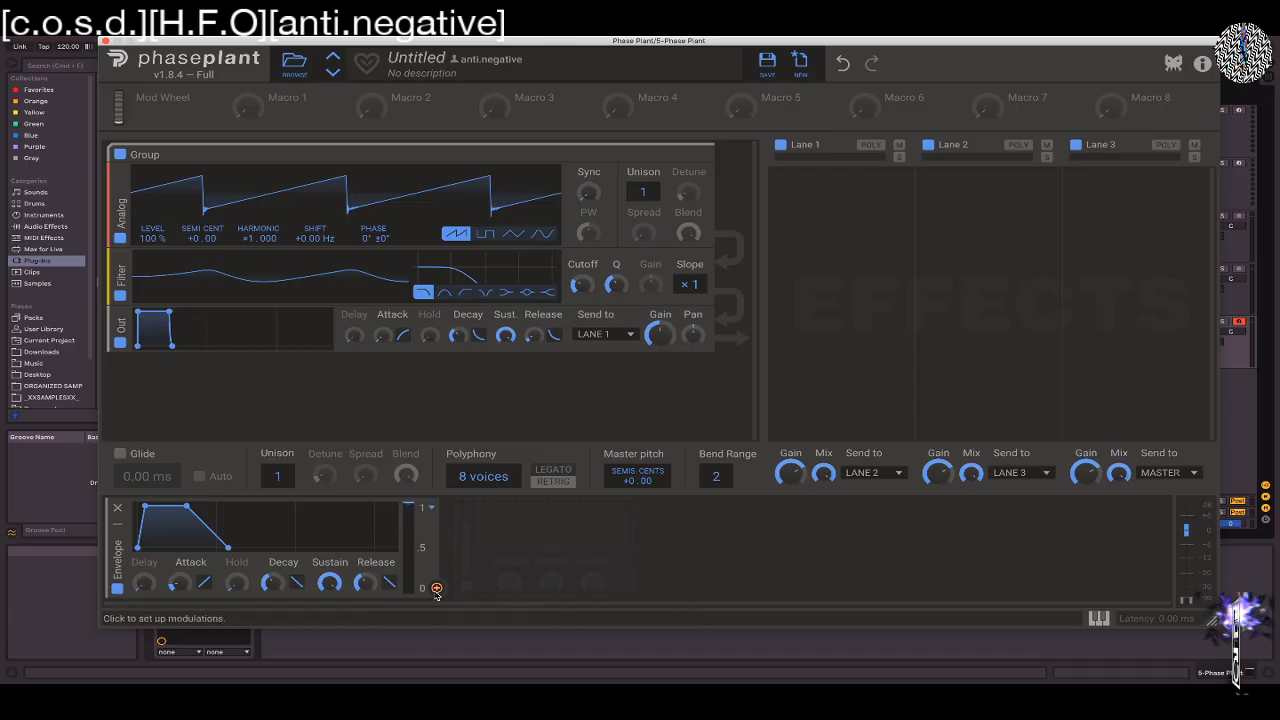
pyautogui.click(431, 508)
pyautogui.click(444, 516)
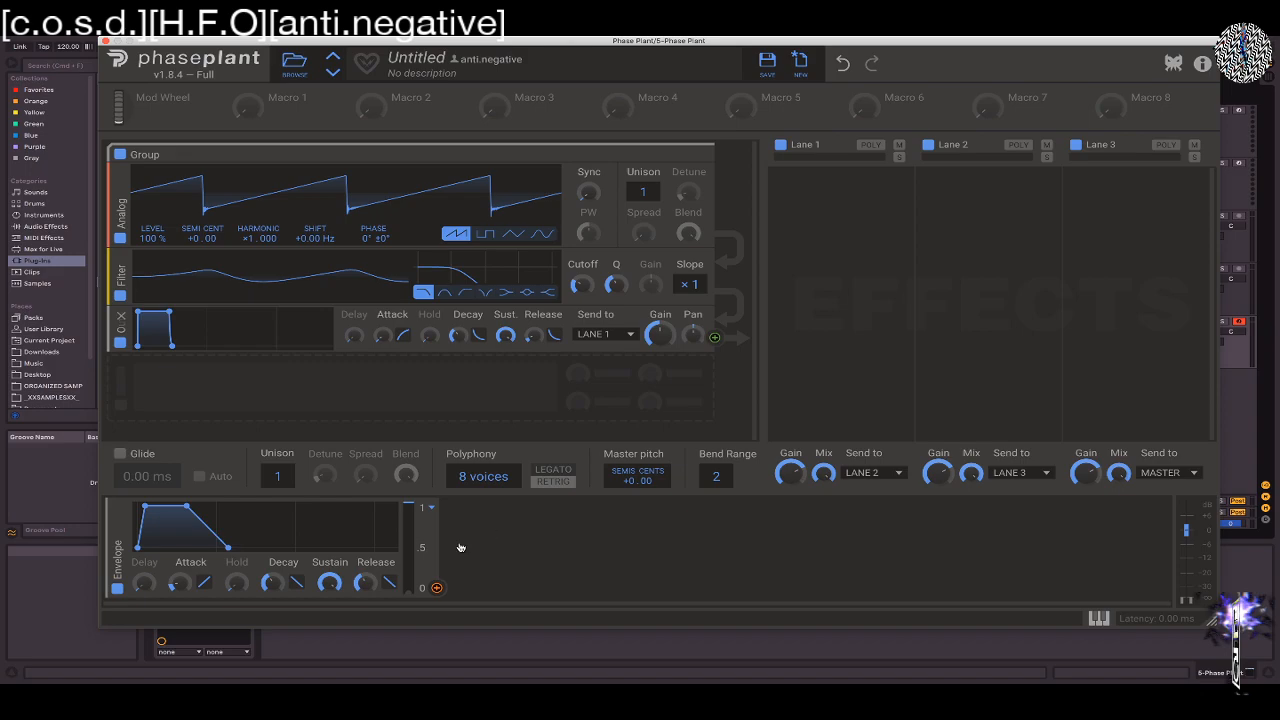
# Assign the Envelope modulator to the filter's cutoff with a positive modulation amount
pyautogui.click(436, 590)
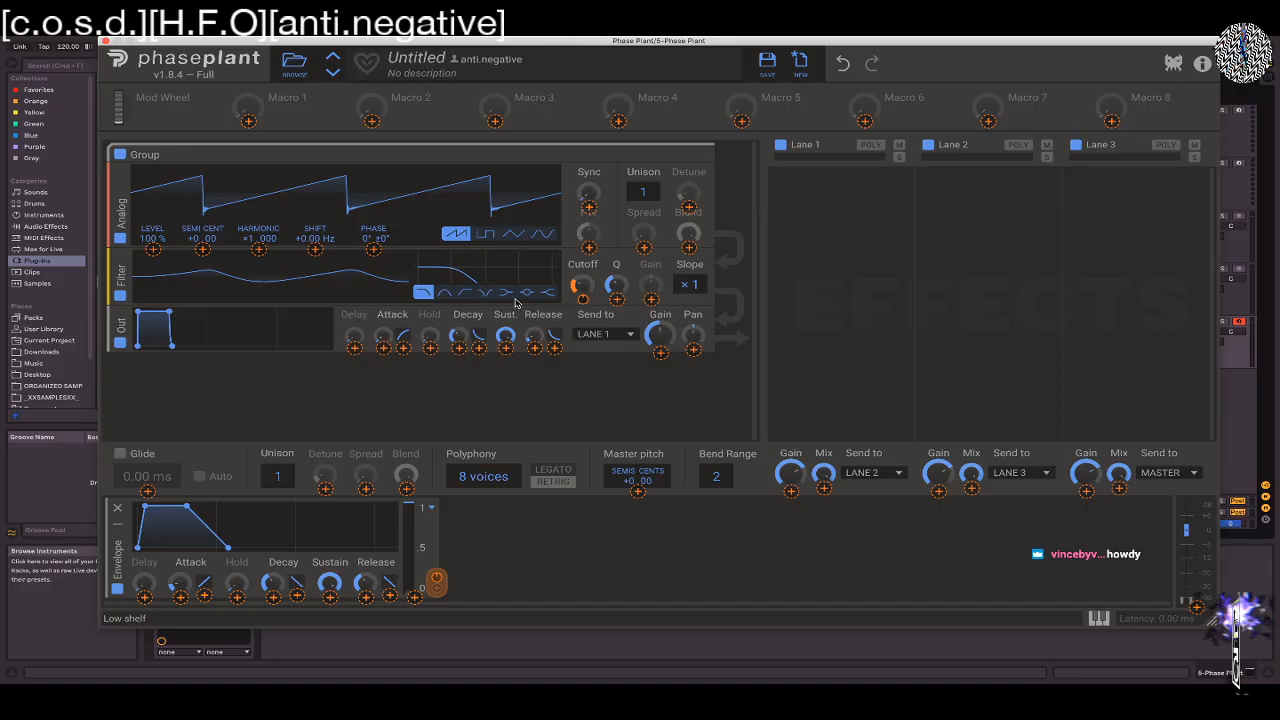
pyautogui.moveTo(585, 302); pyautogui.dragTo(577, 307)
pyautogui.click(579, 296)
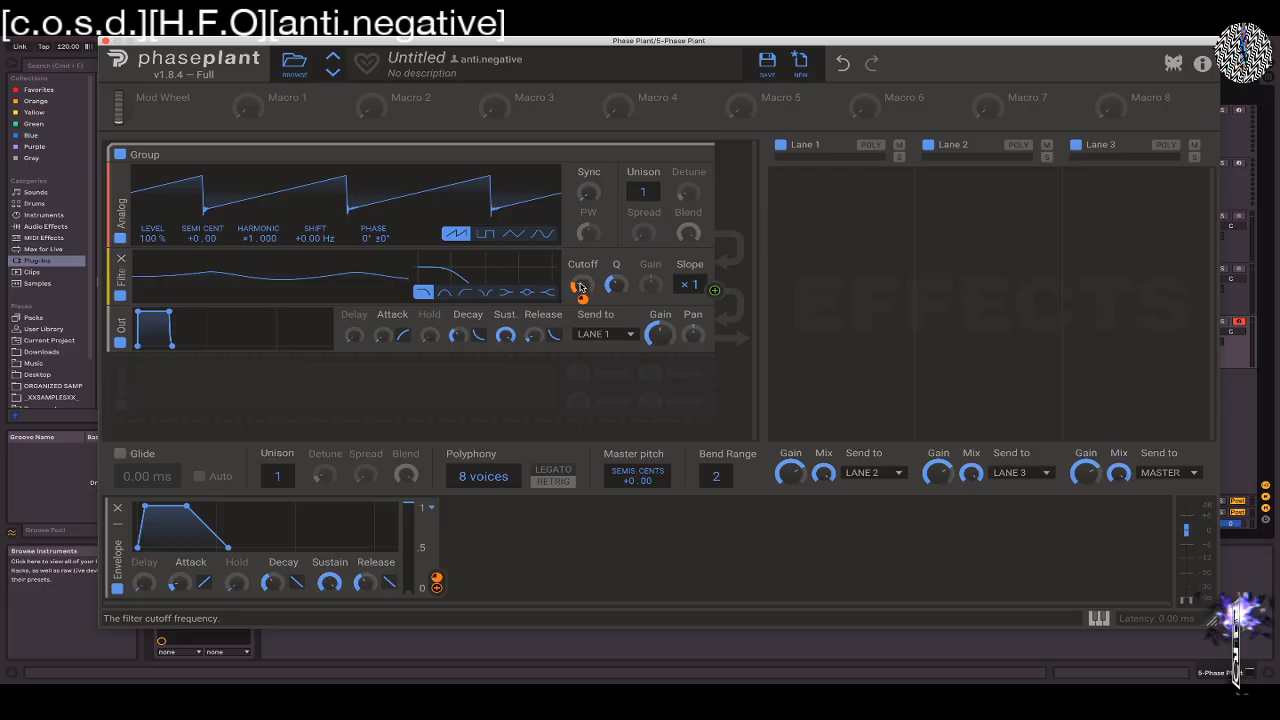
# Shape the modulation envelope with no sustain and a longer, curved decay, and set the polyphony to 1 voice
pyautogui.moveTo(186, 508); pyautogui.dragTo(167, 530)
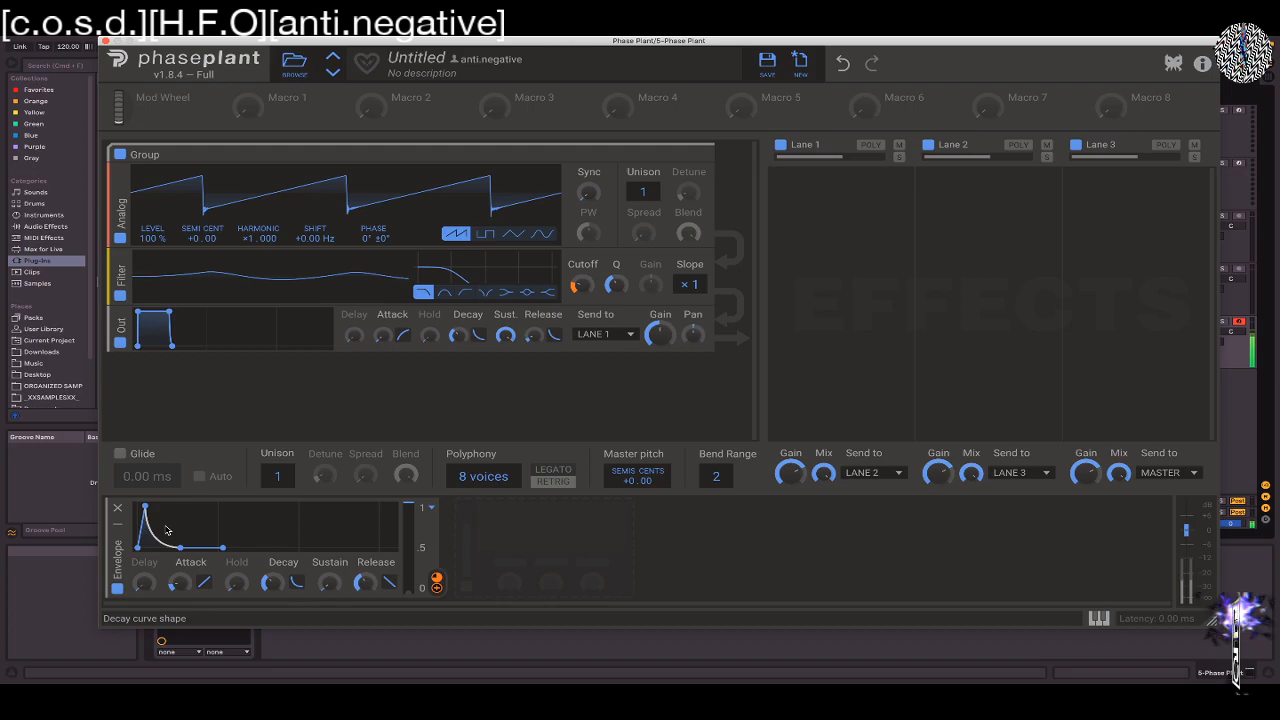
pyautogui.moveTo(271, 583); pyautogui.dragTo(271, 573)
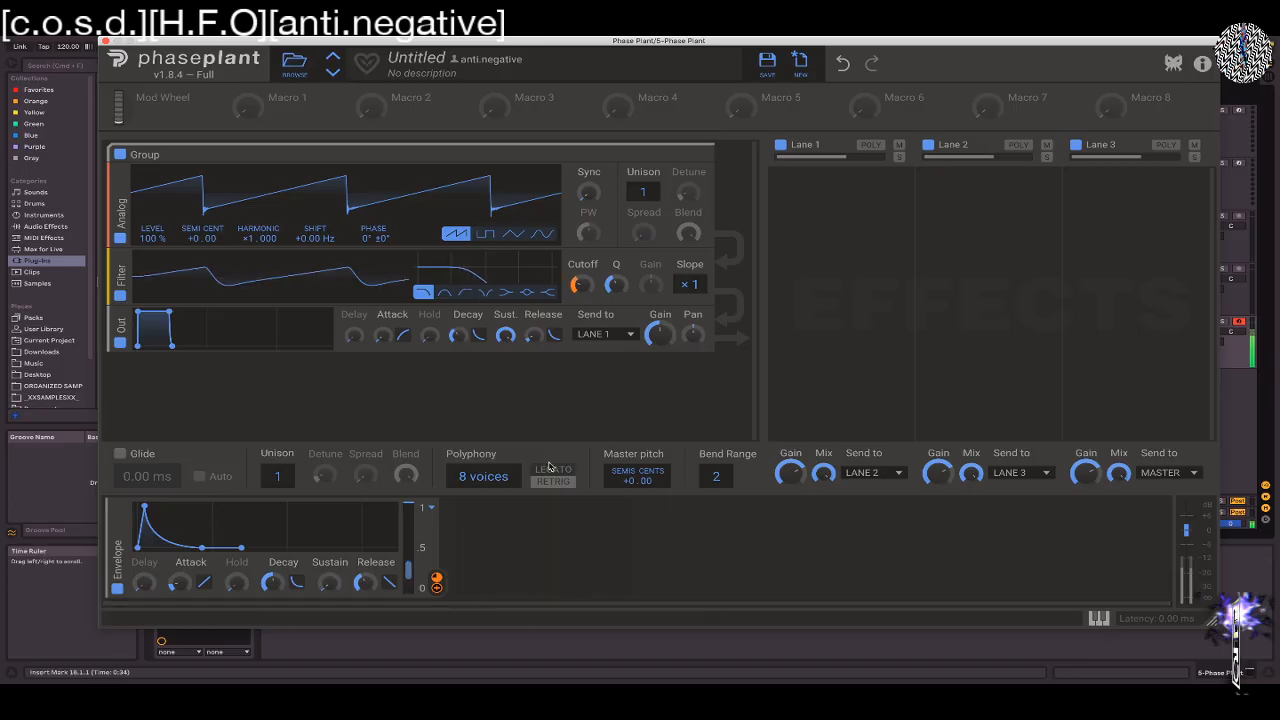
pyautogui.moveTo(485, 477); pyautogui.dragTo(485, 515)
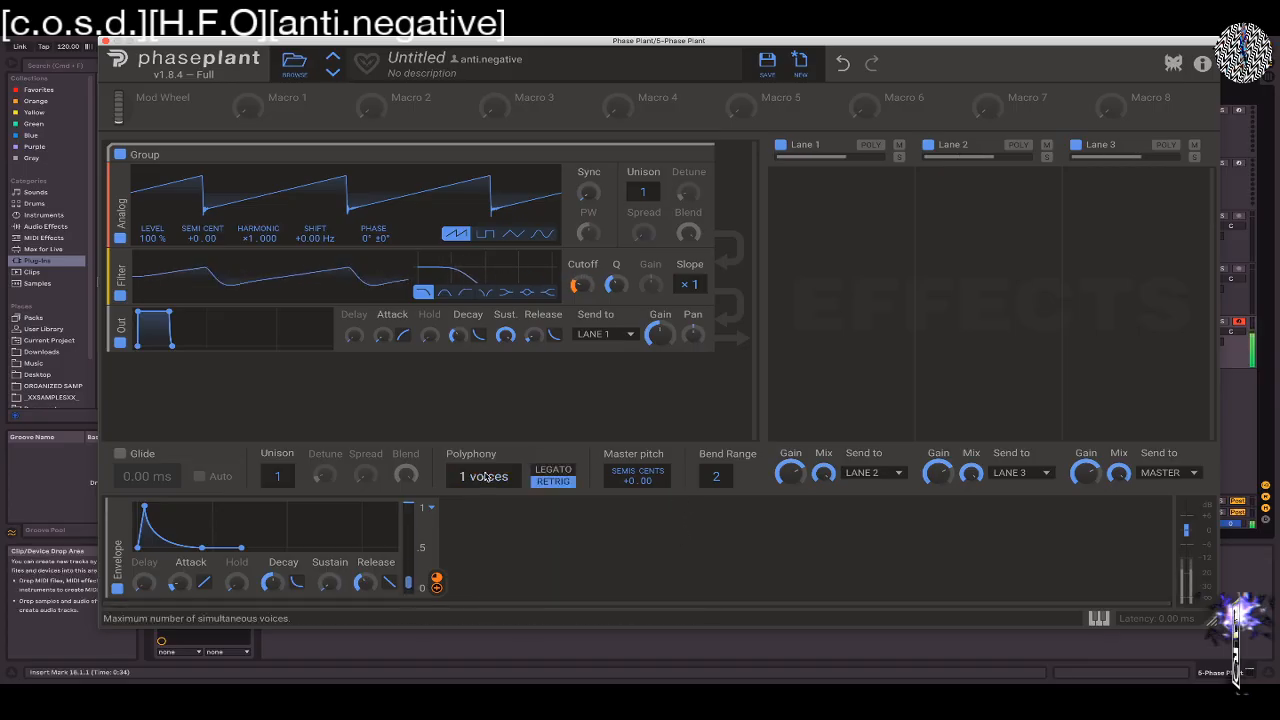
pyautogui.moveTo(271, 583); pyautogui.dragTo(271, 568)
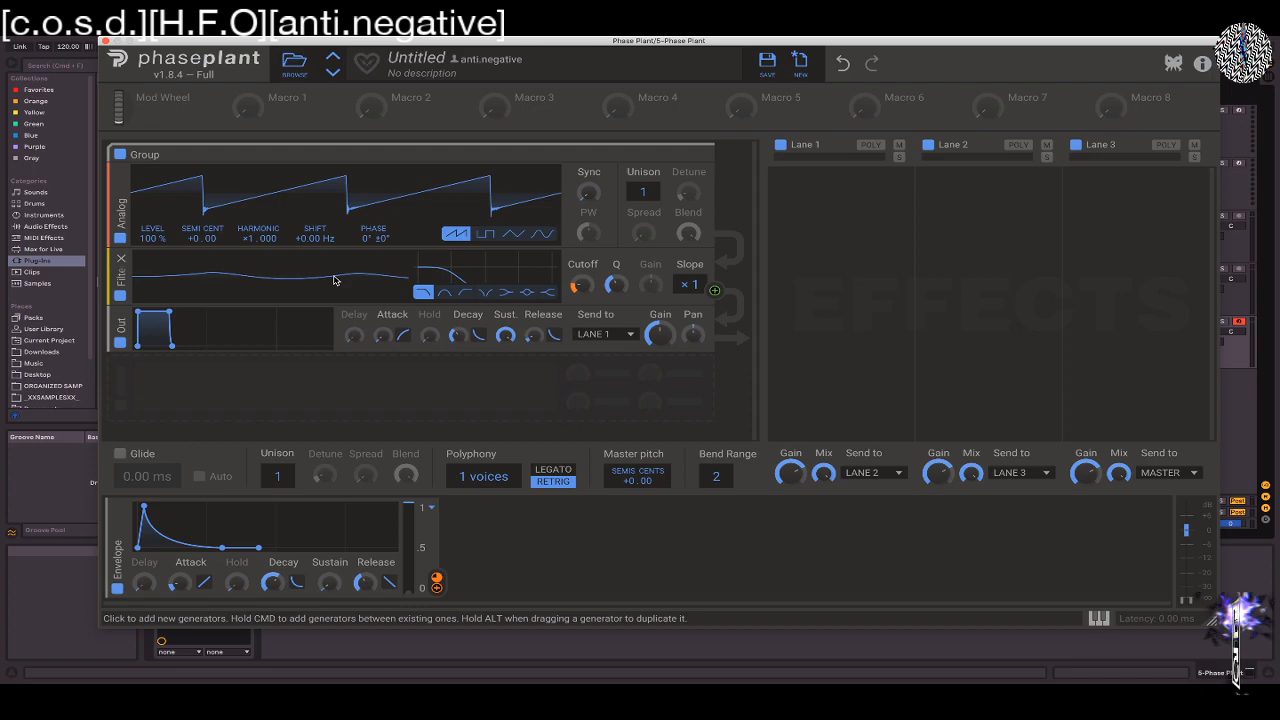
# Switch the filter type from low-pass to high-pass
pyautogui.press('super')
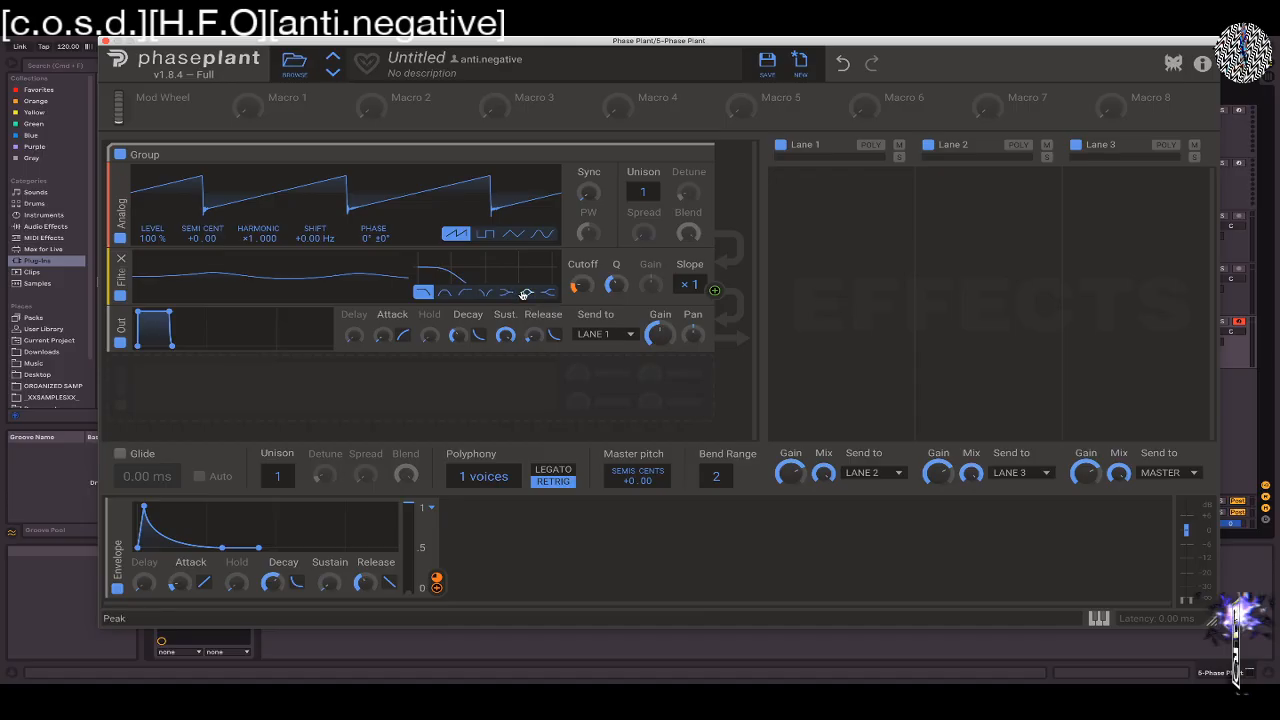
pyautogui.click(466, 294)
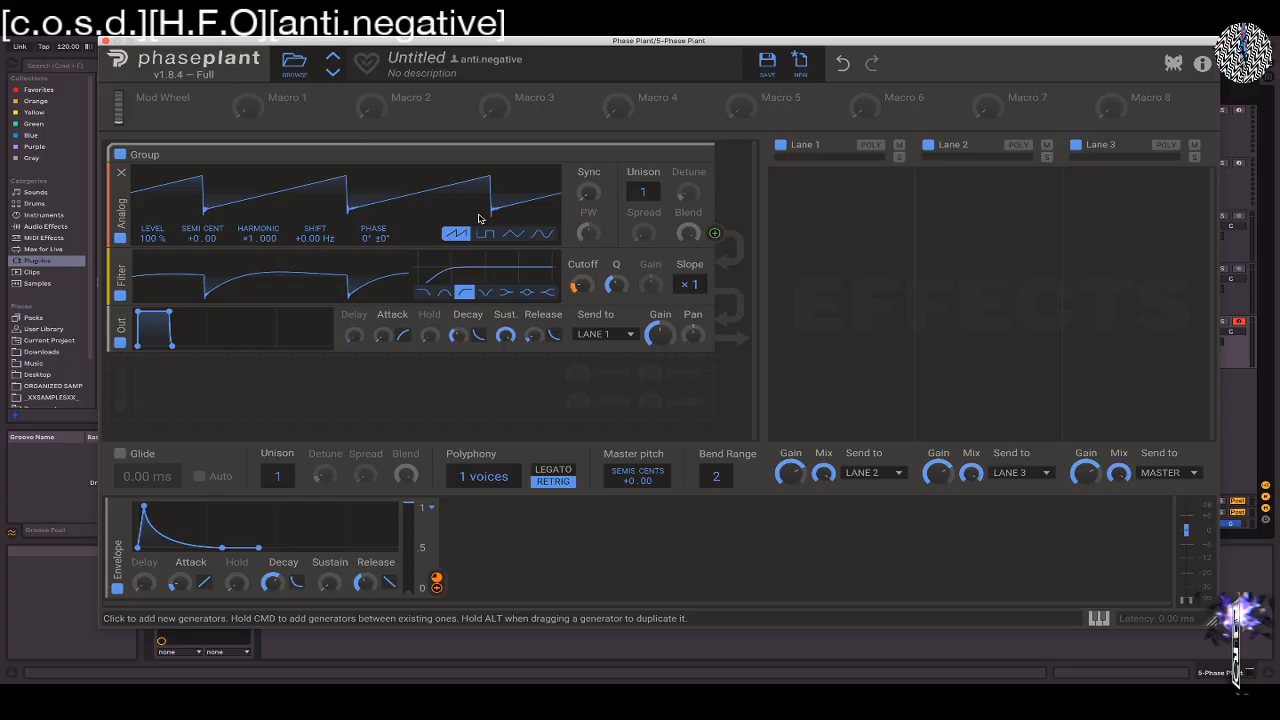
# Insert a second filter between the Analog oscillator and the high-pass filter, and set its type to Peak
pyautogui.press('super')
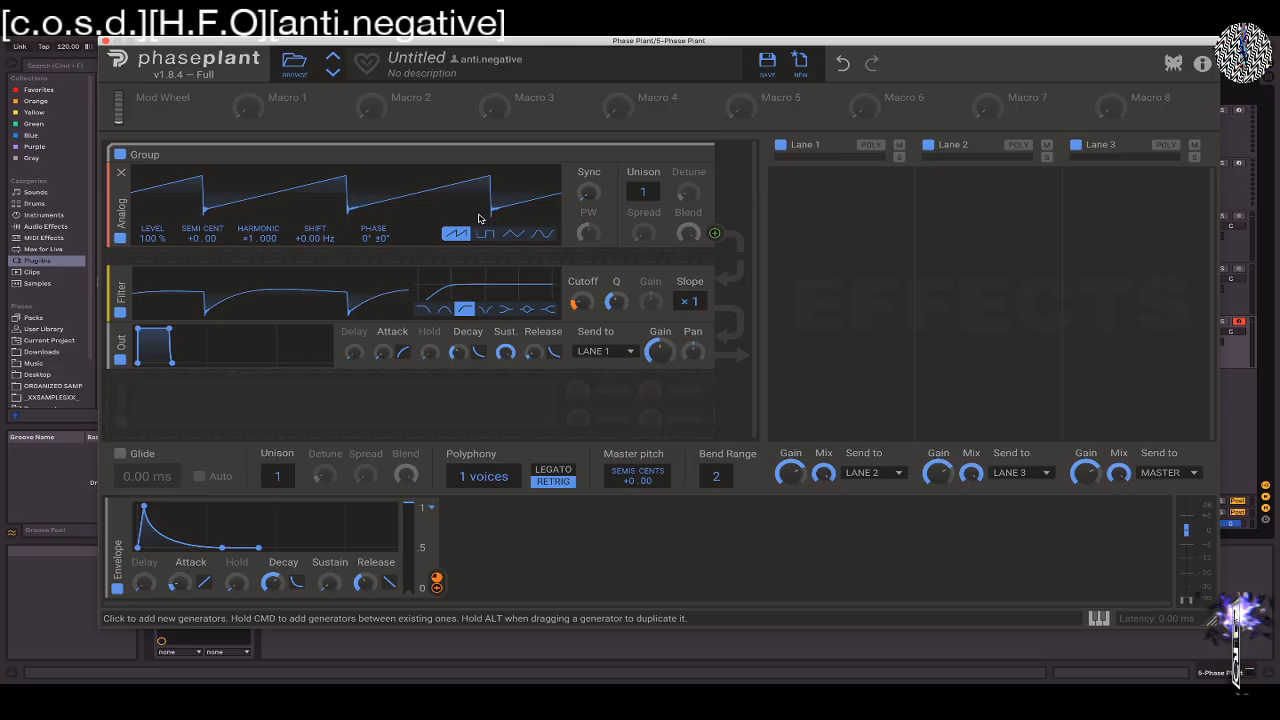
pyautogui.click(353, 258)
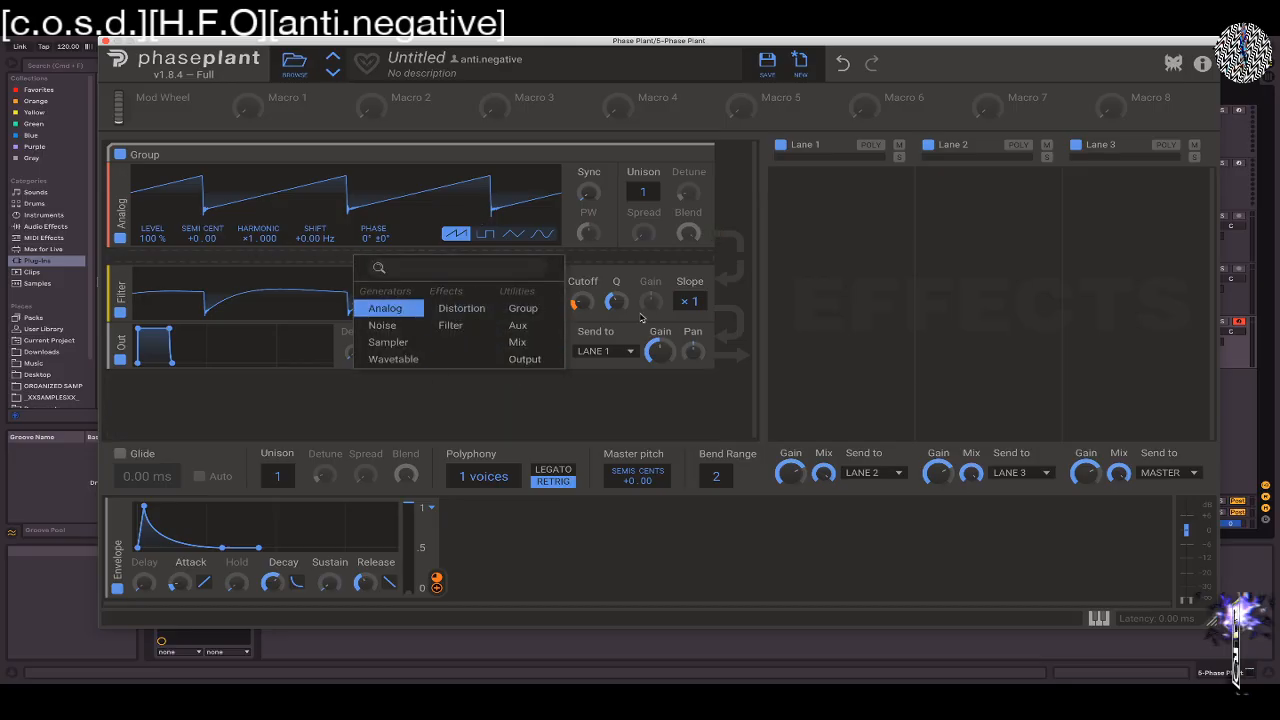
pyautogui.click(445, 325)
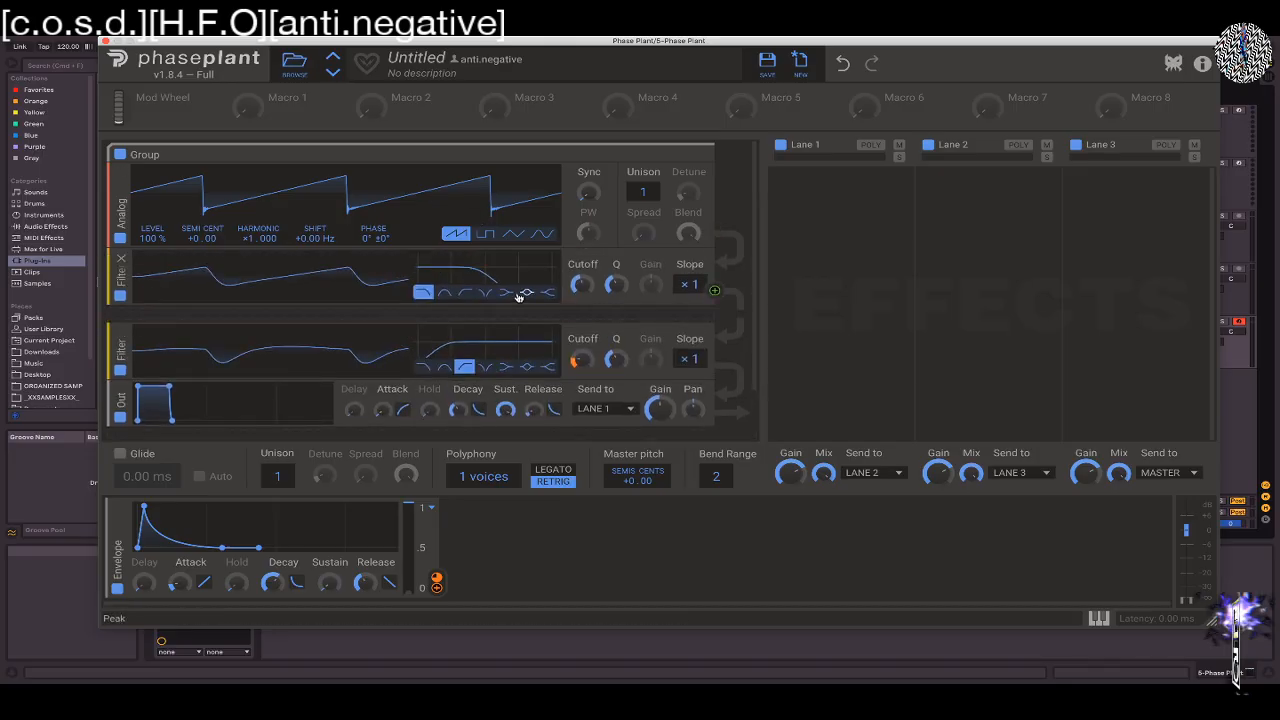
pyautogui.click(527, 293)
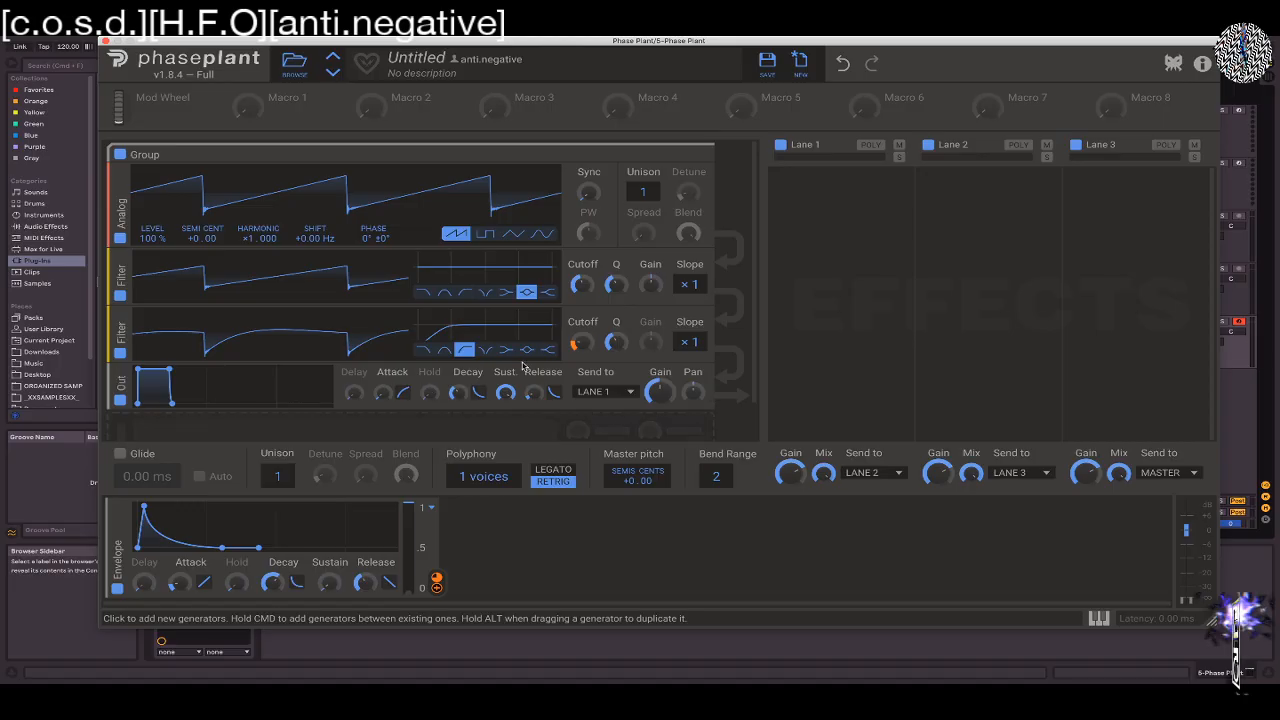
# Lower the high-pass filter's cutoff and raise its Q, and increase the peak filter's cutoff, Q and gain
pyautogui.moveTo(582, 343); pyautogui.dragTo(582, 354)
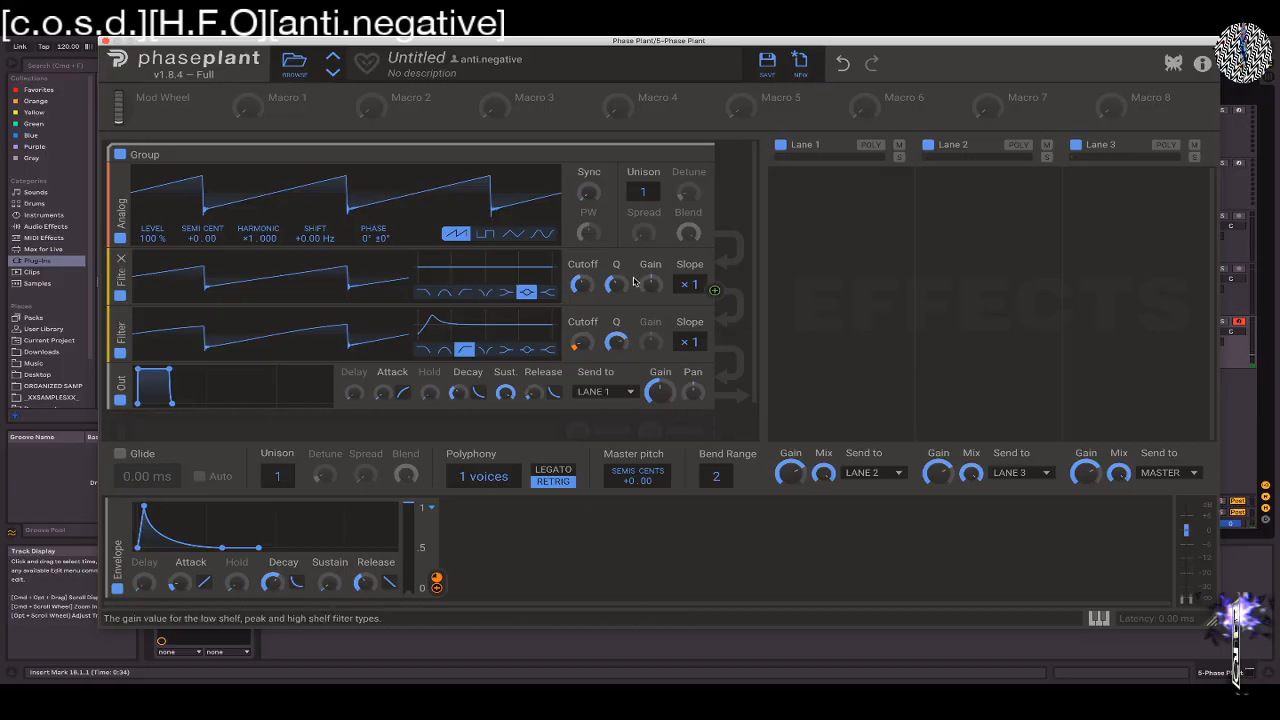
pyautogui.moveTo(613, 285); pyautogui.dragTo(581, 285)
# Slightly lengthen the modulation envelope's attack and decay, and assign it to the peak filter's cutoff with a negative amount
pyautogui.moveTo(177, 583); pyautogui.dragTo(177, 577)
pyautogui.moveTo(272, 583); pyautogui.dragTo(272, 578)
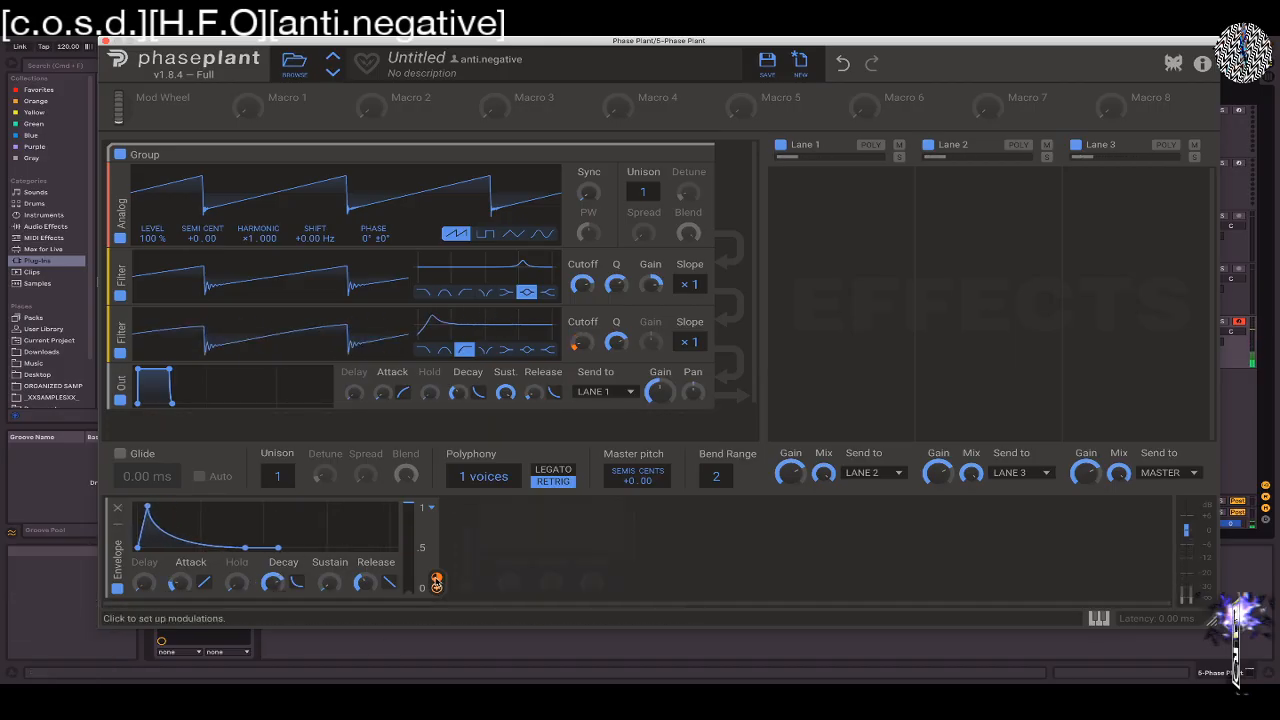
pyautogui.moveTo(436, 577); pyautogui.dragTo(584, 376)
pyautogui.scroll(-2, 696, 305)
pyautogui.scroll(2, 696, 305)
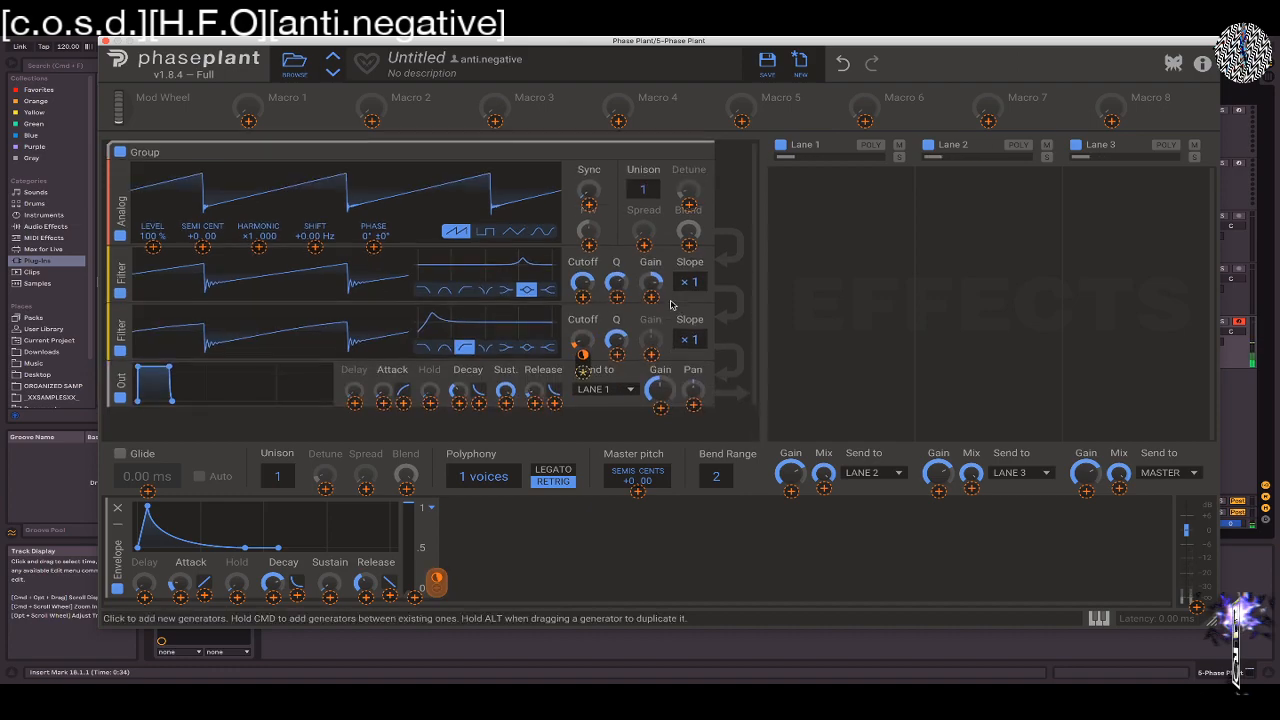
pyautogui.click(586, 300)
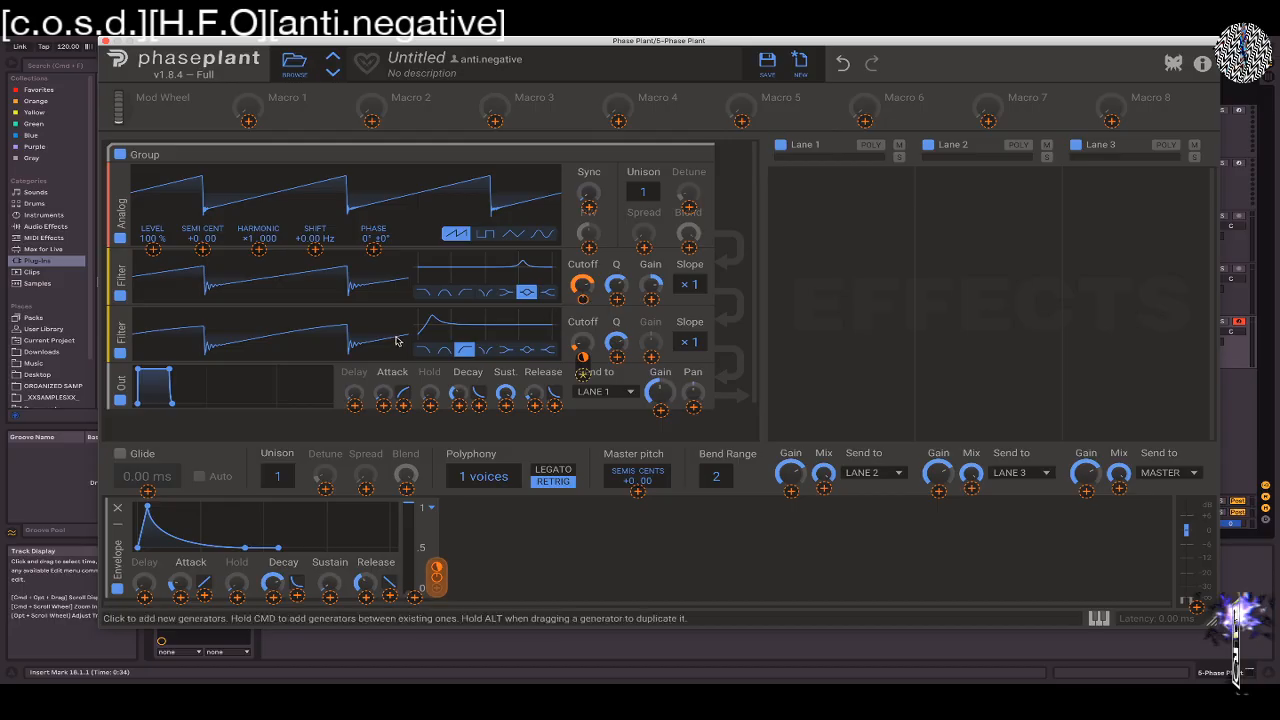
pyautogui.click(583, 290)
pyautogui.moveTo(583, 298); pyautogui.dragTo(583, 303)
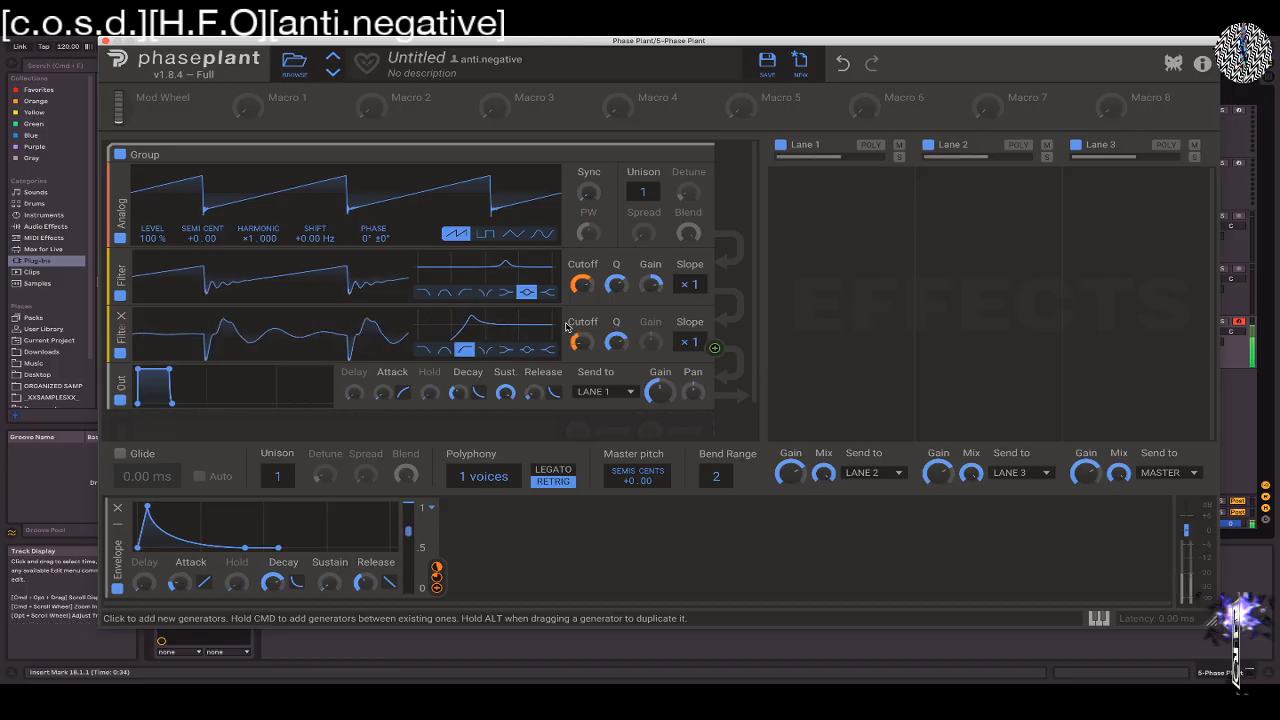
pyautogui.moveTo(583, 299)
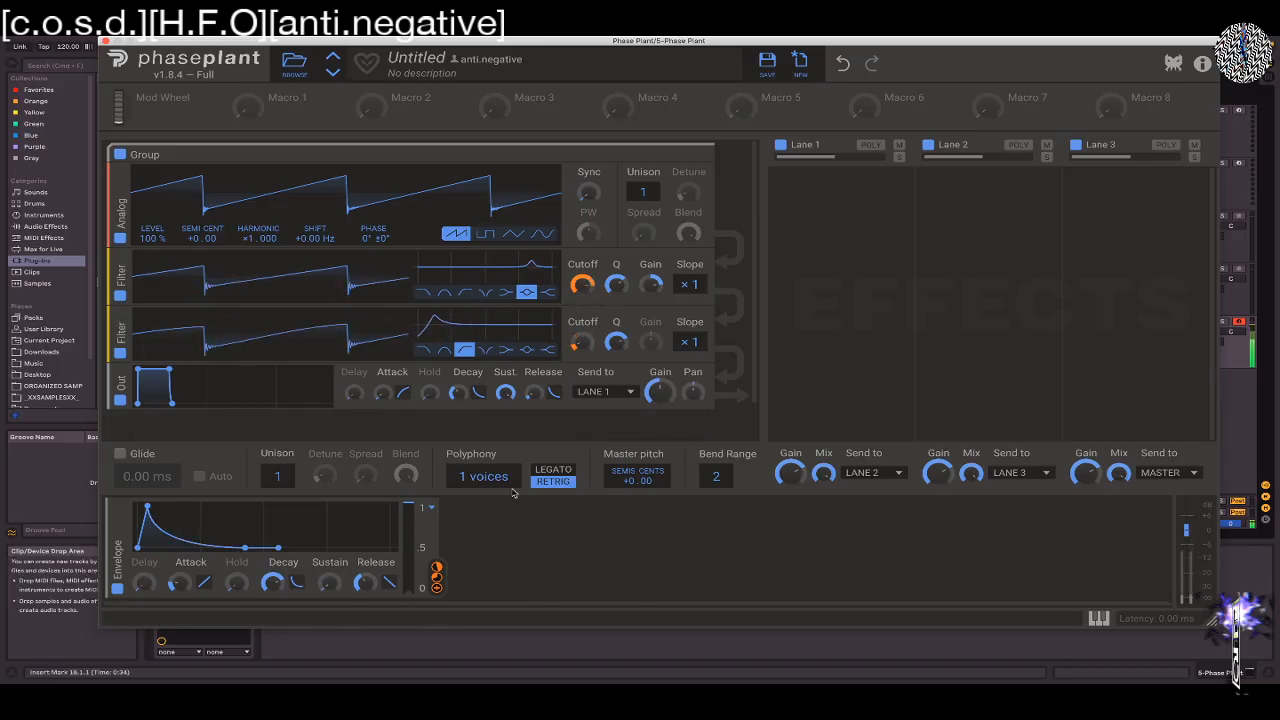
# Show the on-screen keyboard and set the pitch bend range to 12
pyautogui.click(1099, 618)
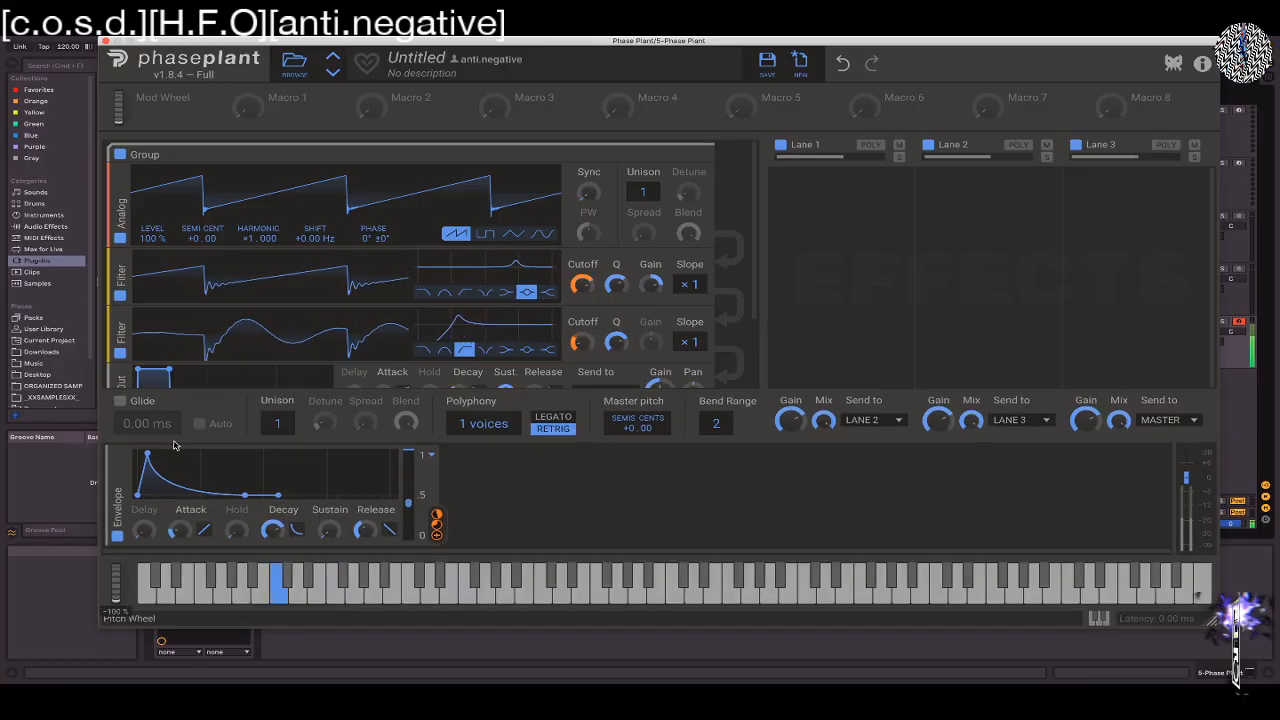
pyautogui.moveTo(719, 425); pyautogui.dragTo(719, 415)
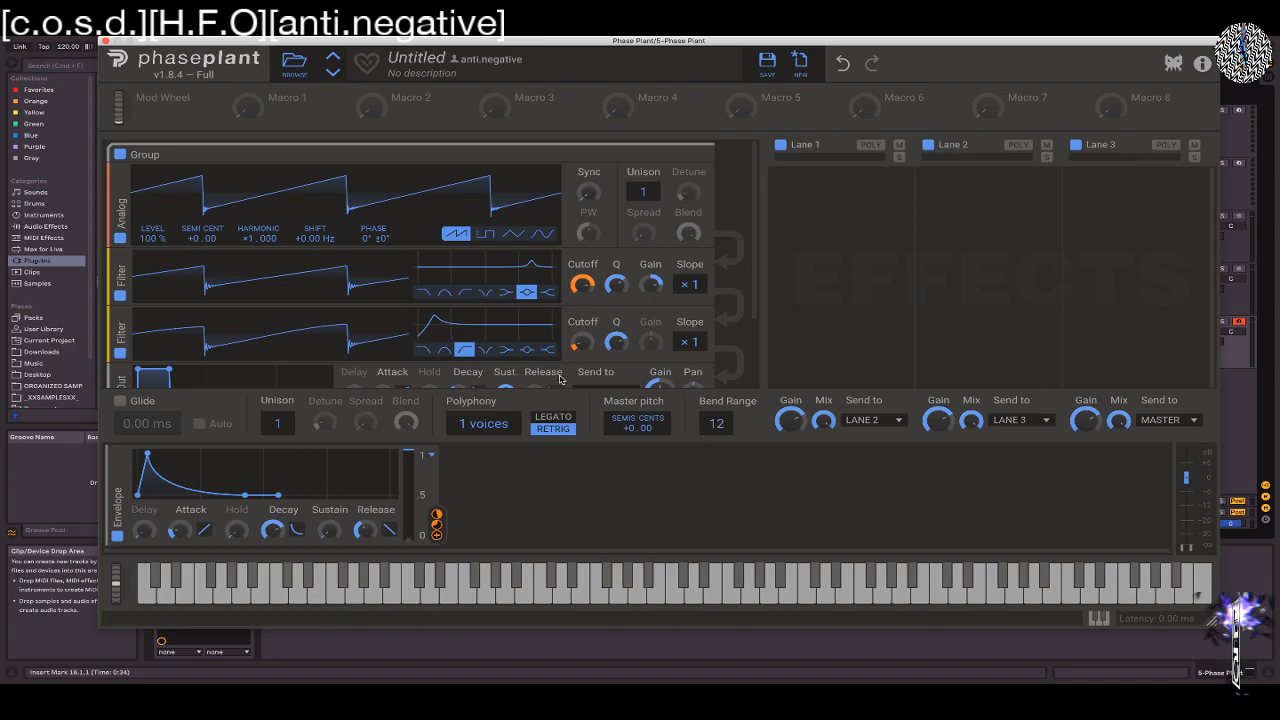
# Try 2 unison voices on the Analog oscillator, and return it to 1 voice
pyautogui.moveTo(644, 196); pyautogui.dragTo(644, 188)
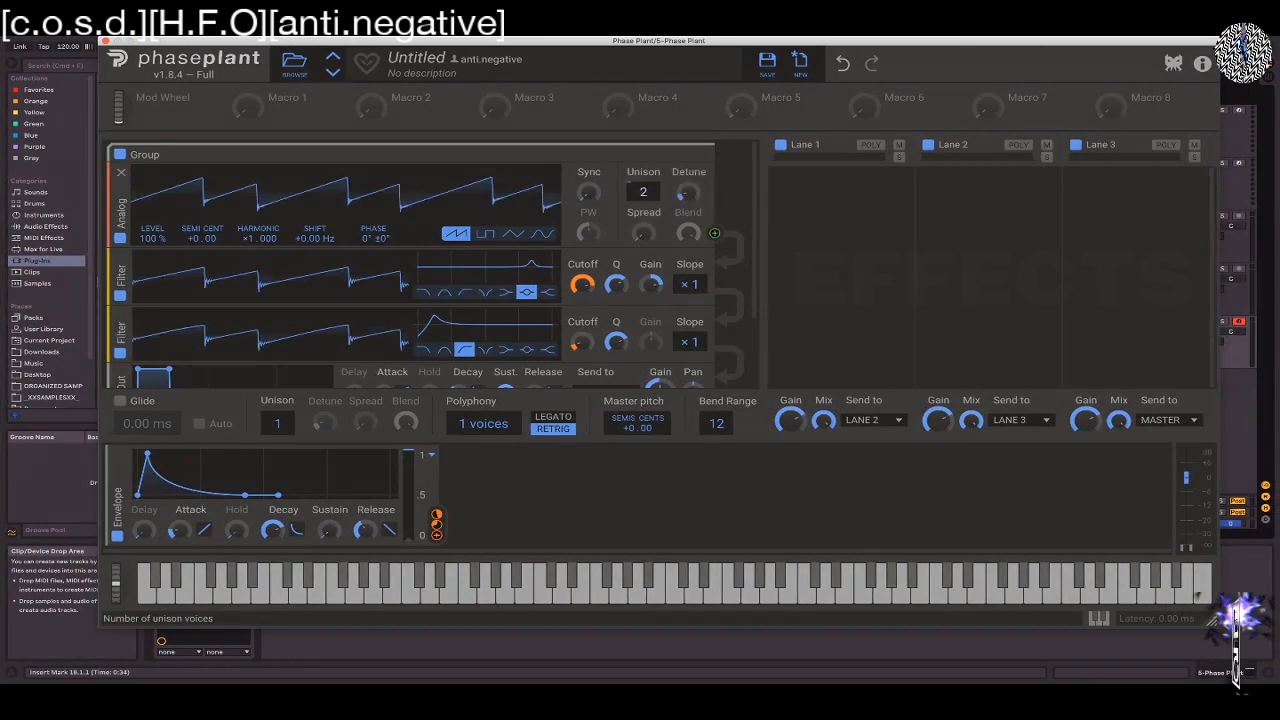
pyautogui.moveTo(116, 584); pyautogui.dragTo(138, 370)
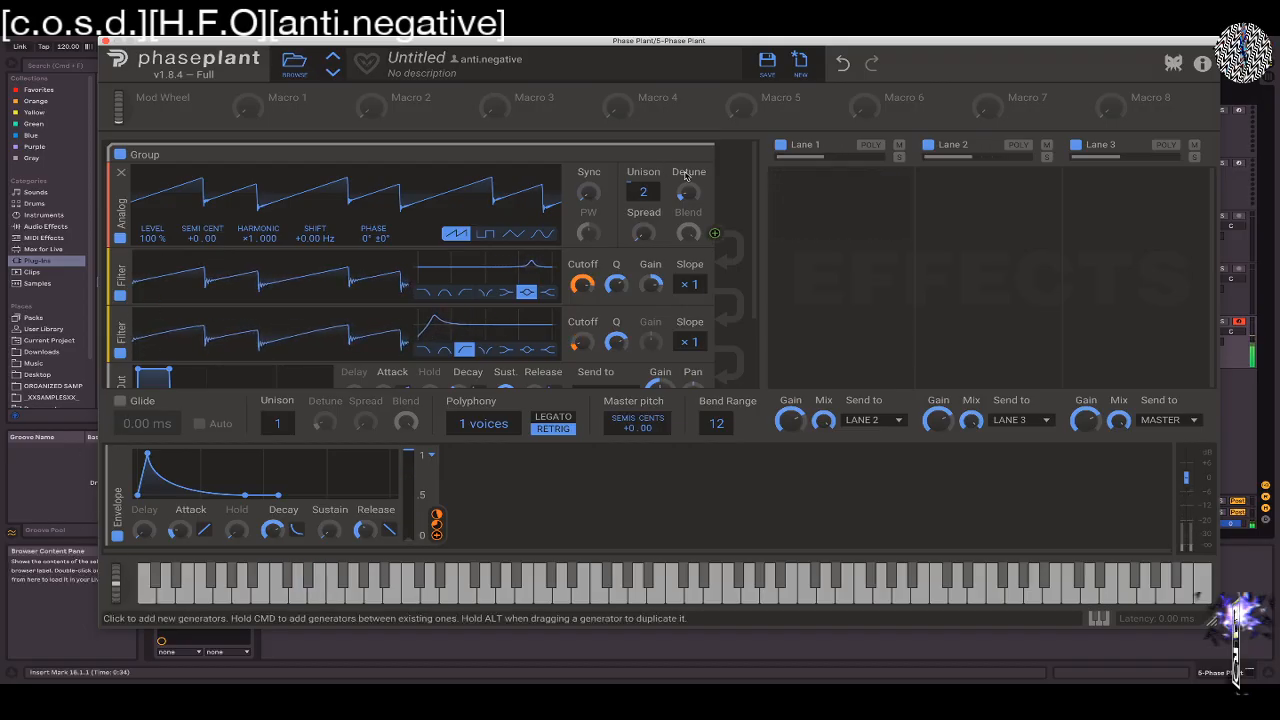
pyautogui.moveTo(643, 192); pyautogui.dragTo(643, 210)
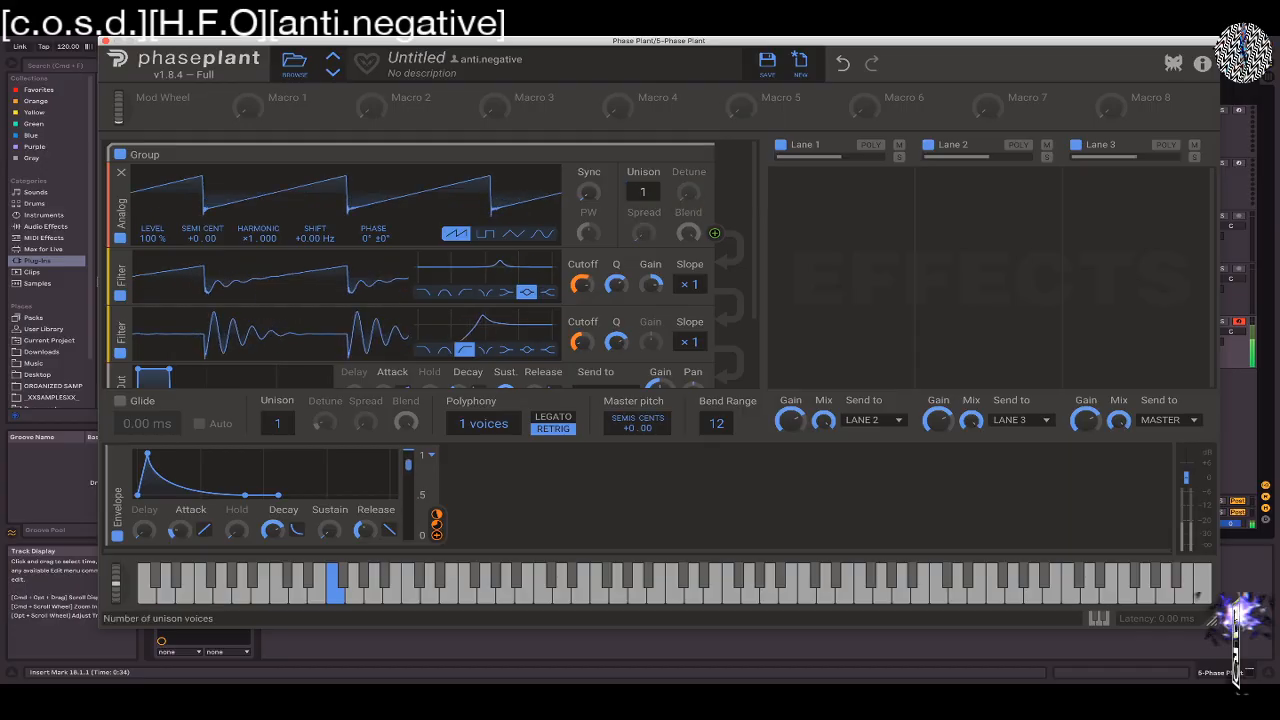
pyautogui.scroll(-2, 456, 376)
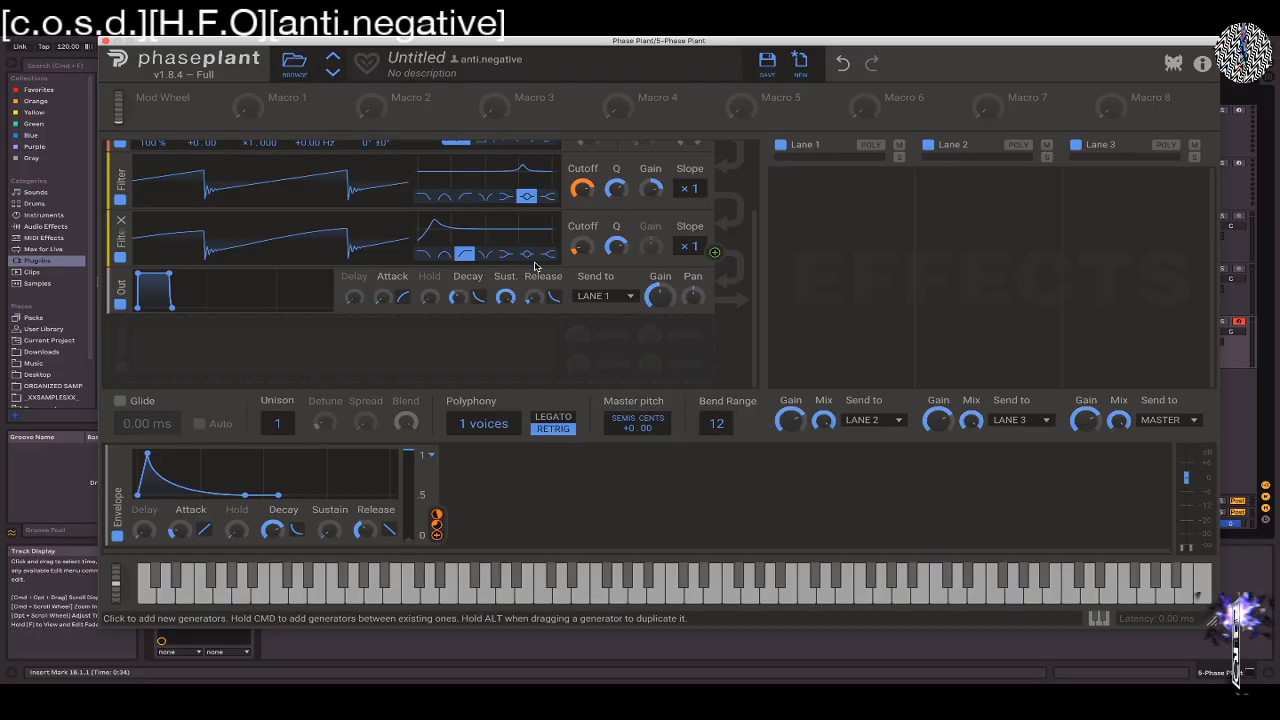
pyautogui.scroll(3, 538, 264)
pyautogui.scroll(-3, 538, 264)
pyautogui.scroll(3, 538, 264)
pyautogui.scroll(-3, 538, 264)
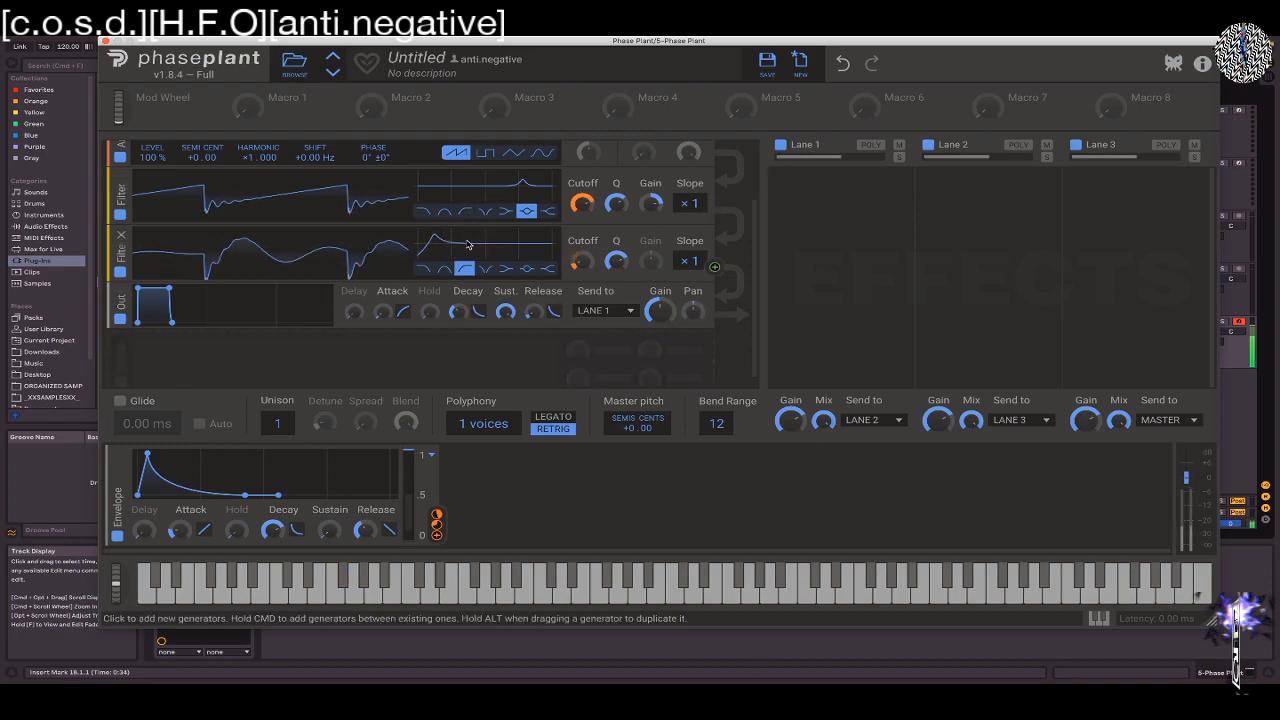
pyautogui.scroll(3, 466, 244)
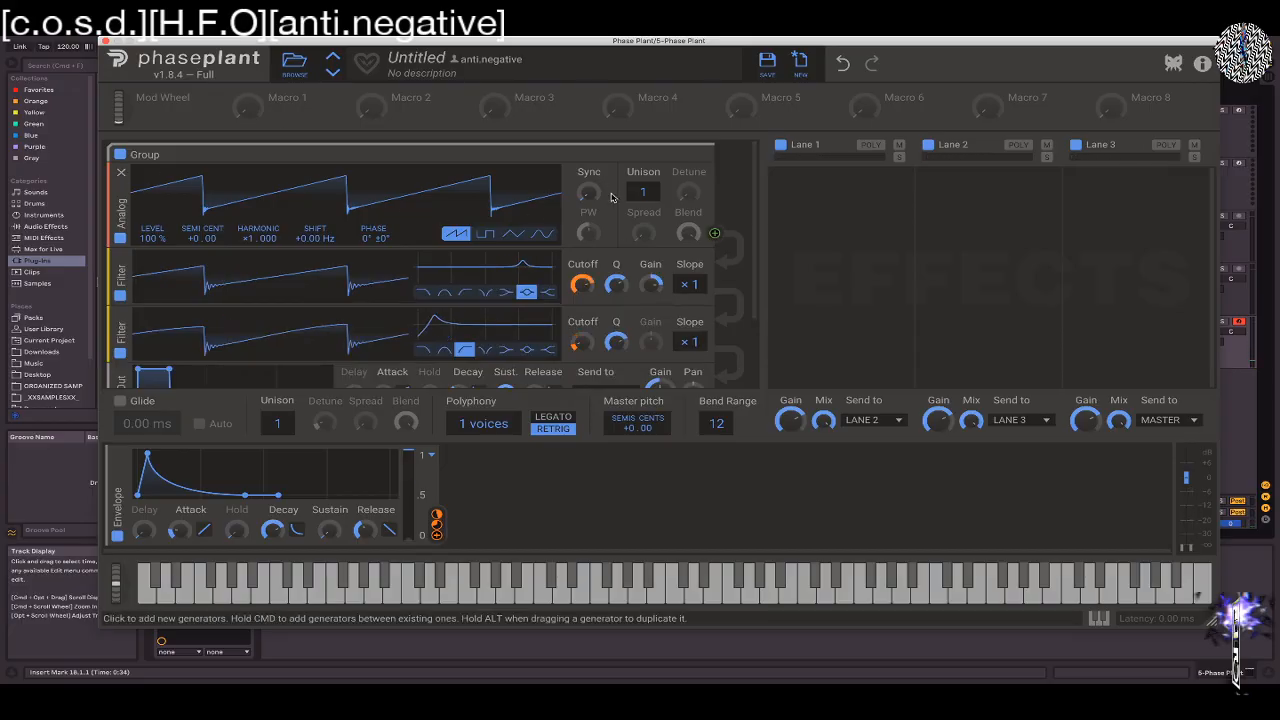
# Lower the Analog oscillator's level to 33% and insert a Wavetable generator directly after it
pyautogui.moveTo(151, 239); pyautogui.dragTo(151, 245)
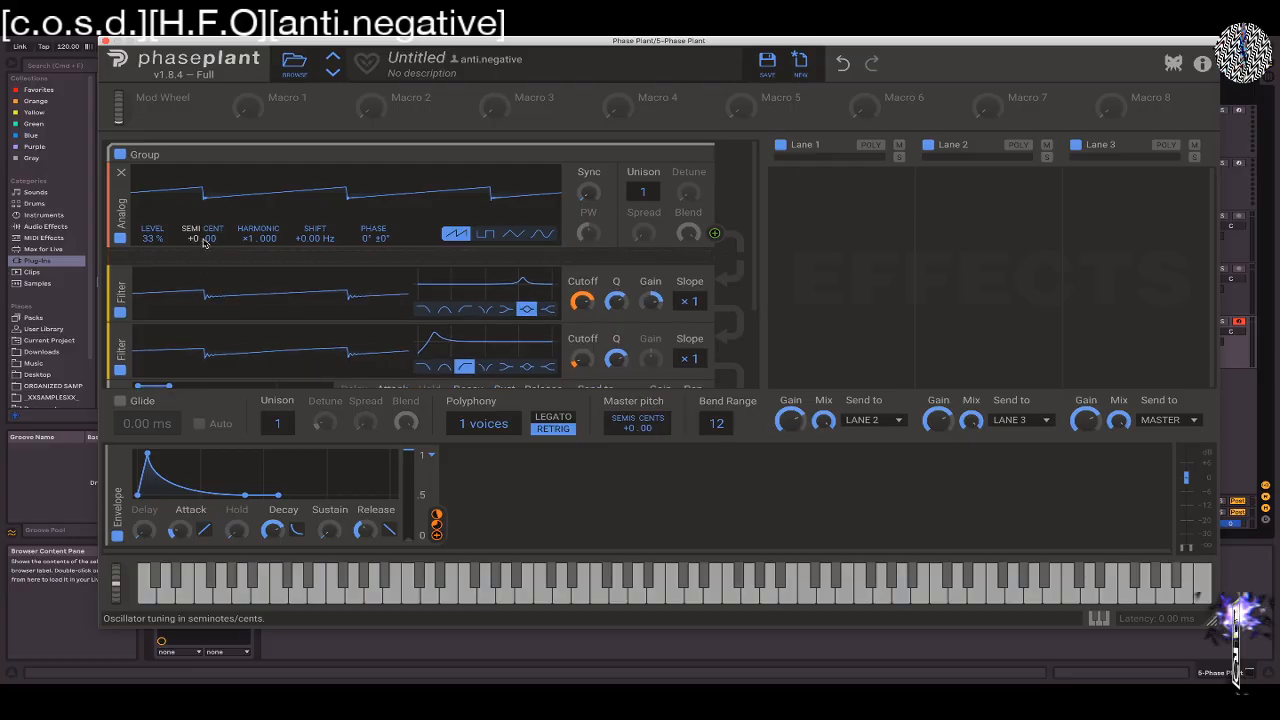
pyautogui.click(176, 258)
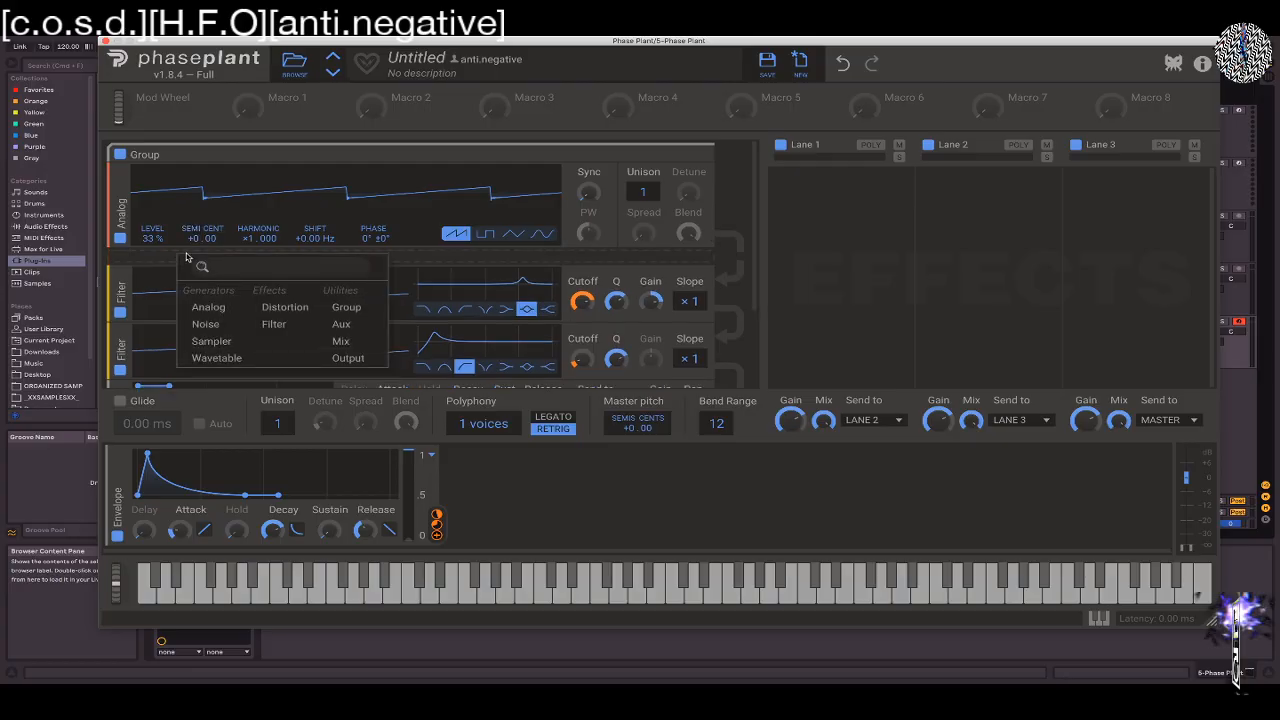
pyautogui.click(232, 360)
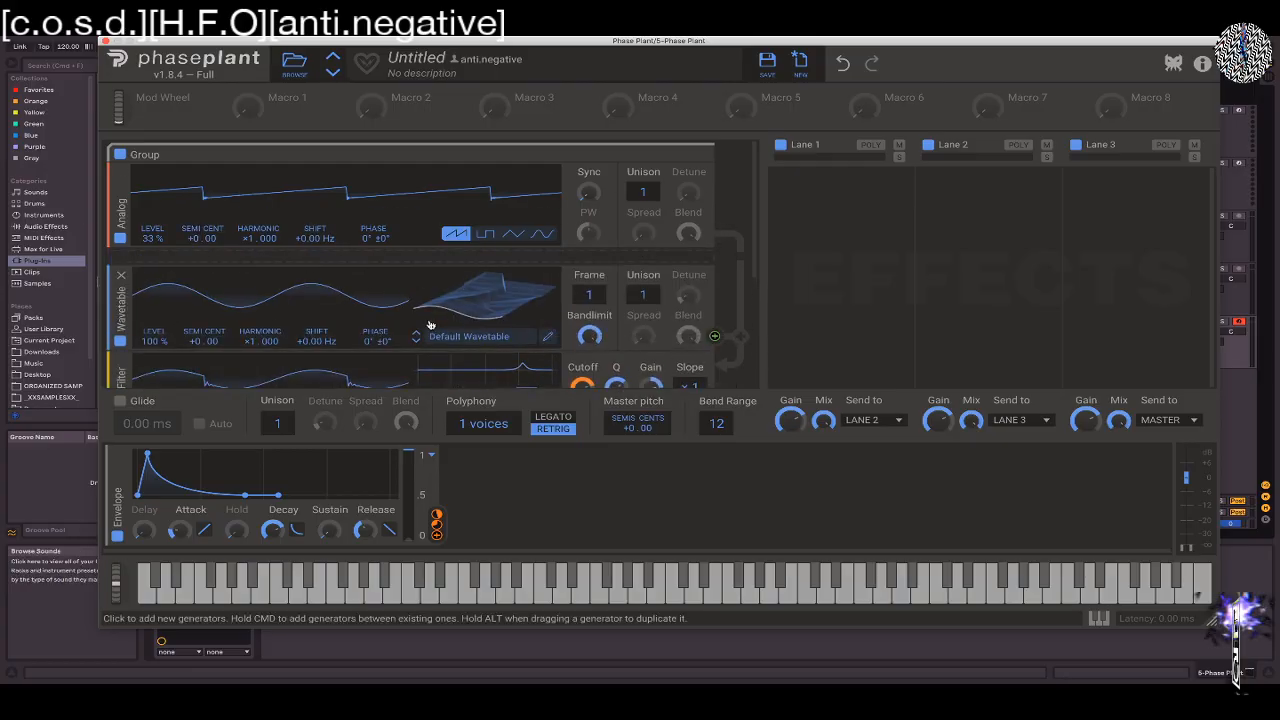
# Load the Oof wavetable from the factory Growls folder into the Wavetable generator
pyautogui.click(456, 320)
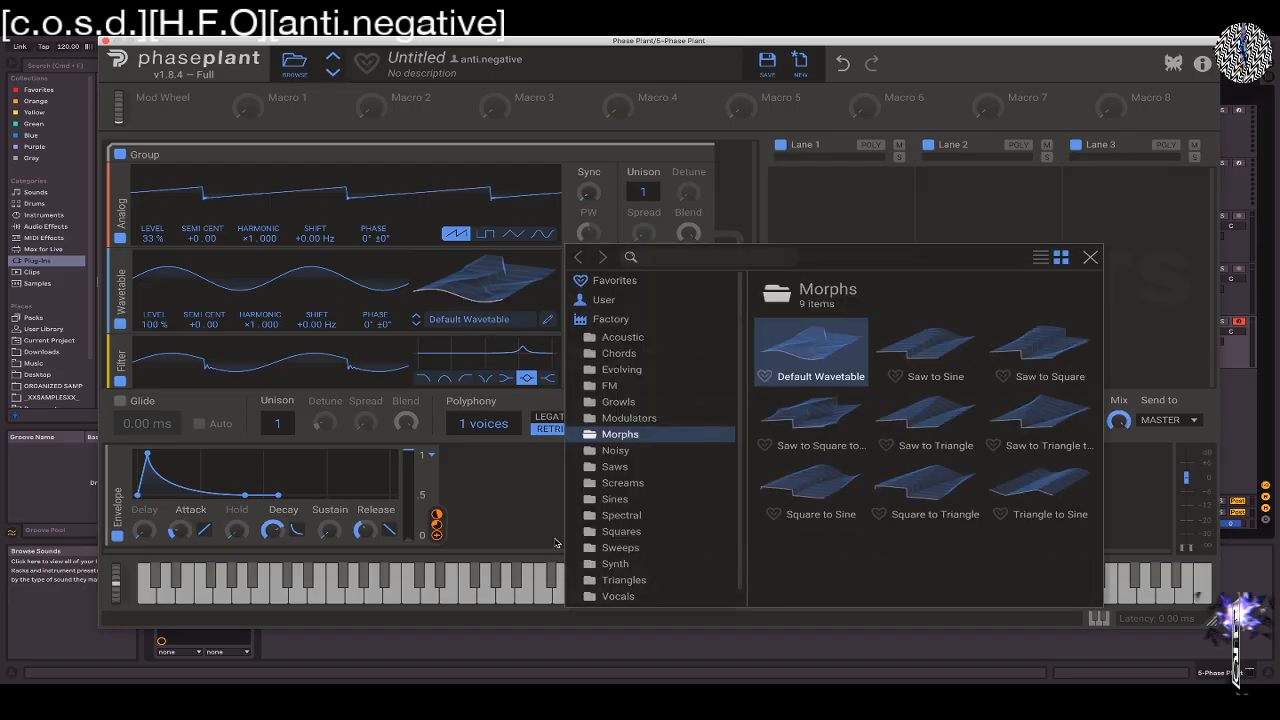
pyautogui.click(611, 402)
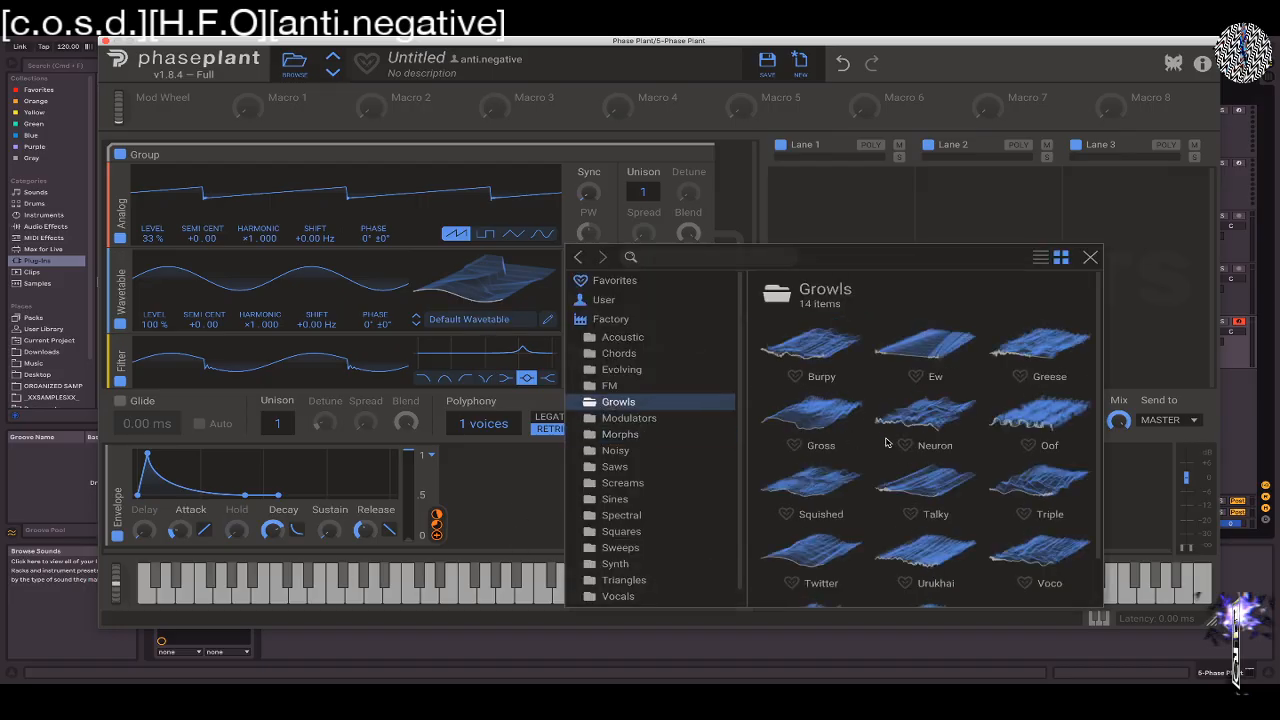
pyautogui.click(1063, 424)
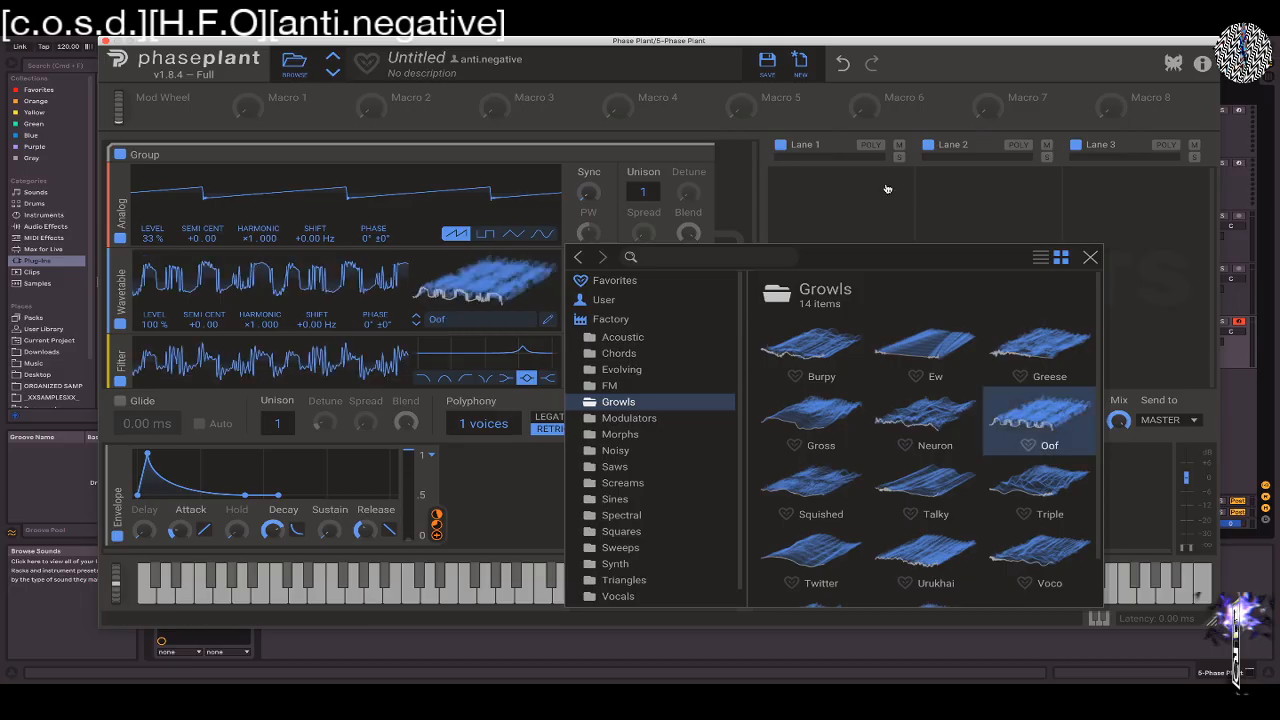
pyautogui.click(885, 188)
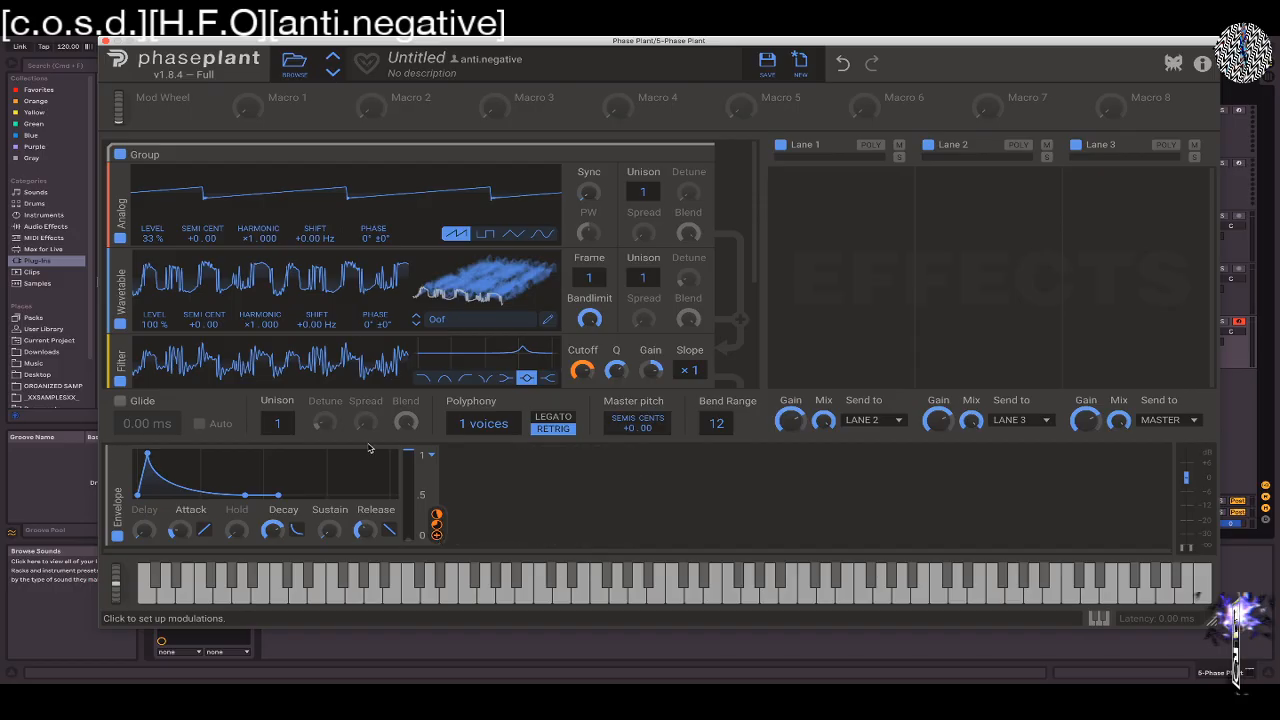
# Assign the Envelope modulator to the Wavetable generator's Frame parameter
pyautogui.click(436, 524)
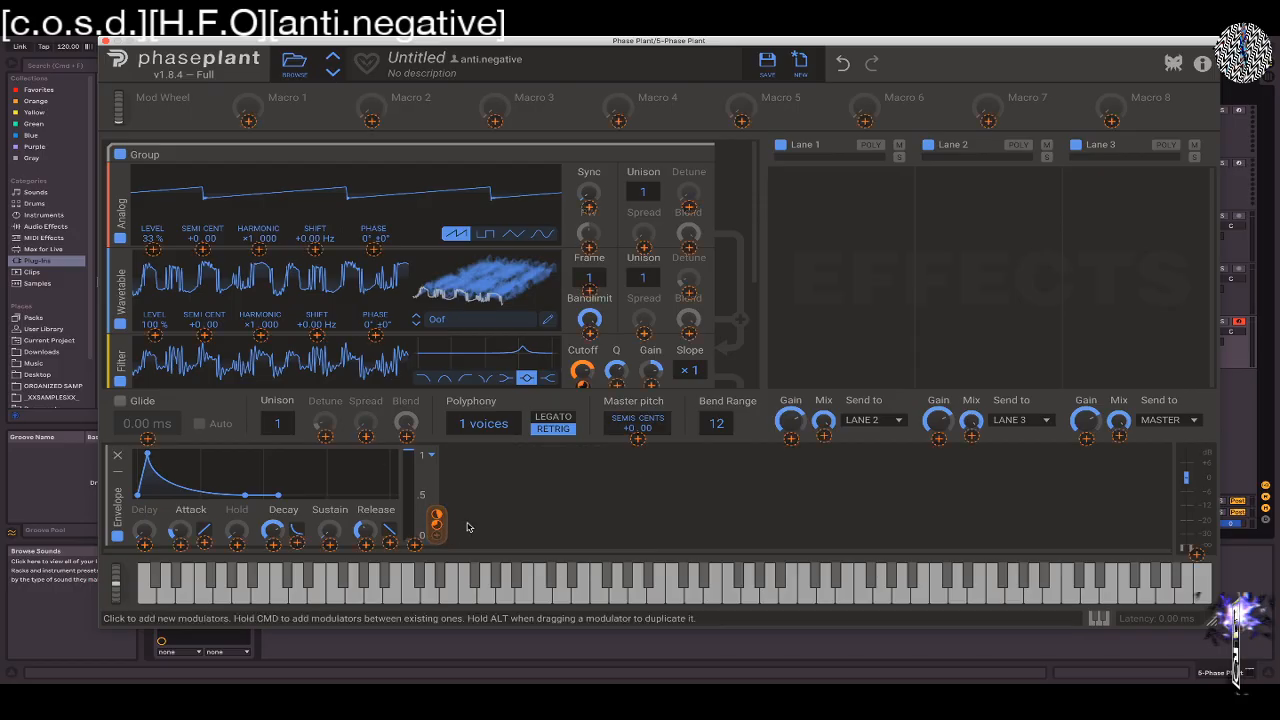
pyautogui.click(589, 290)
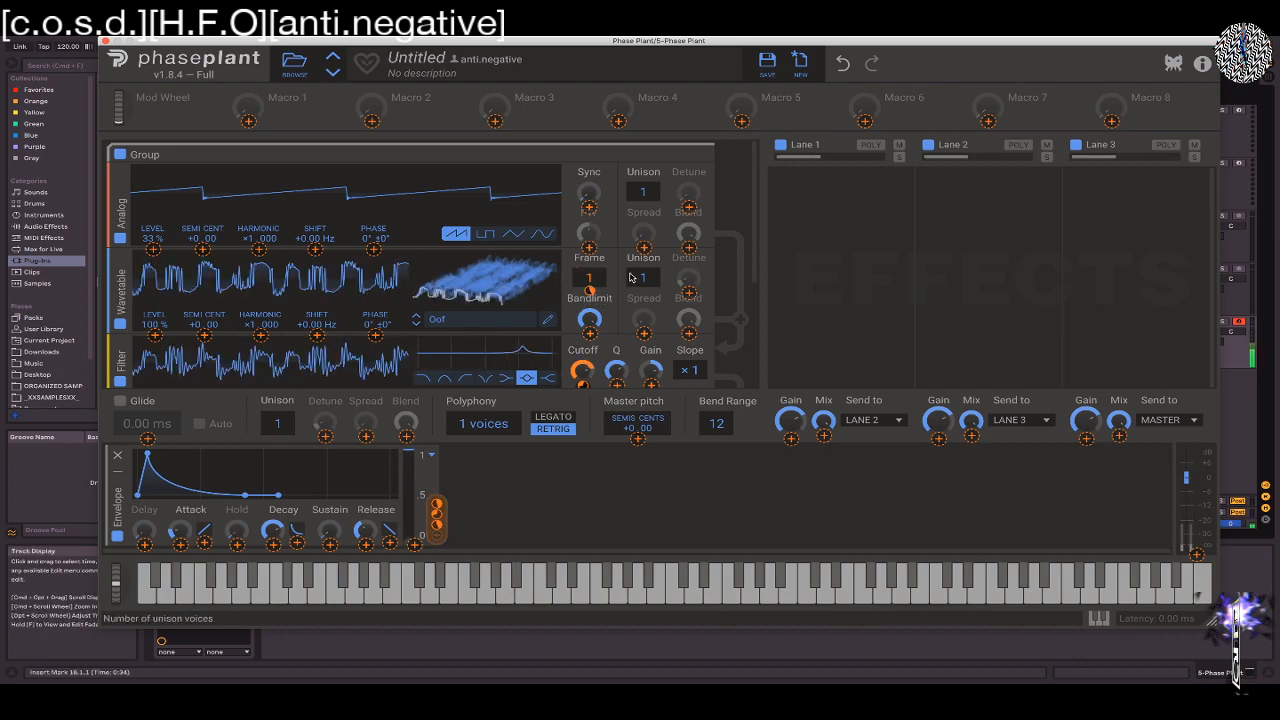
pyautogui.click(456, 322)
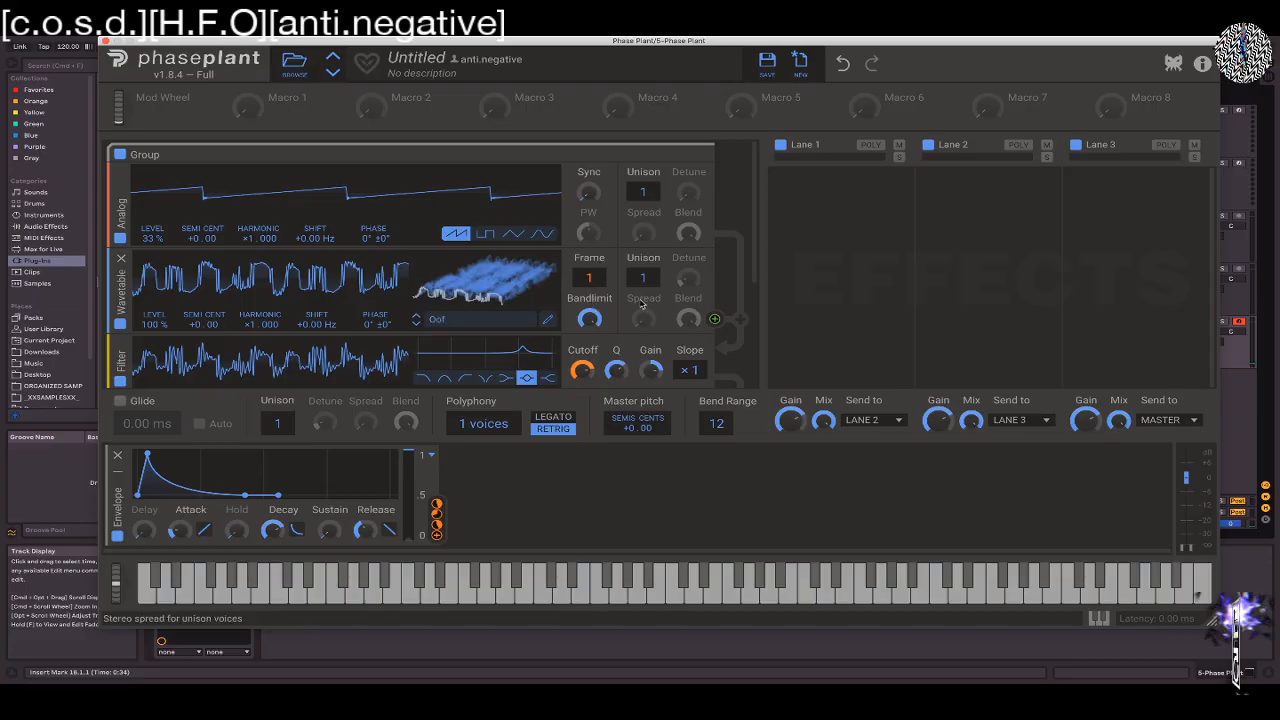
# Load the Twitter wavetable from the Growls folder into the Wavetable generator, and lengthen the modulation envelope's attack
pyautogui.click(505, 321)
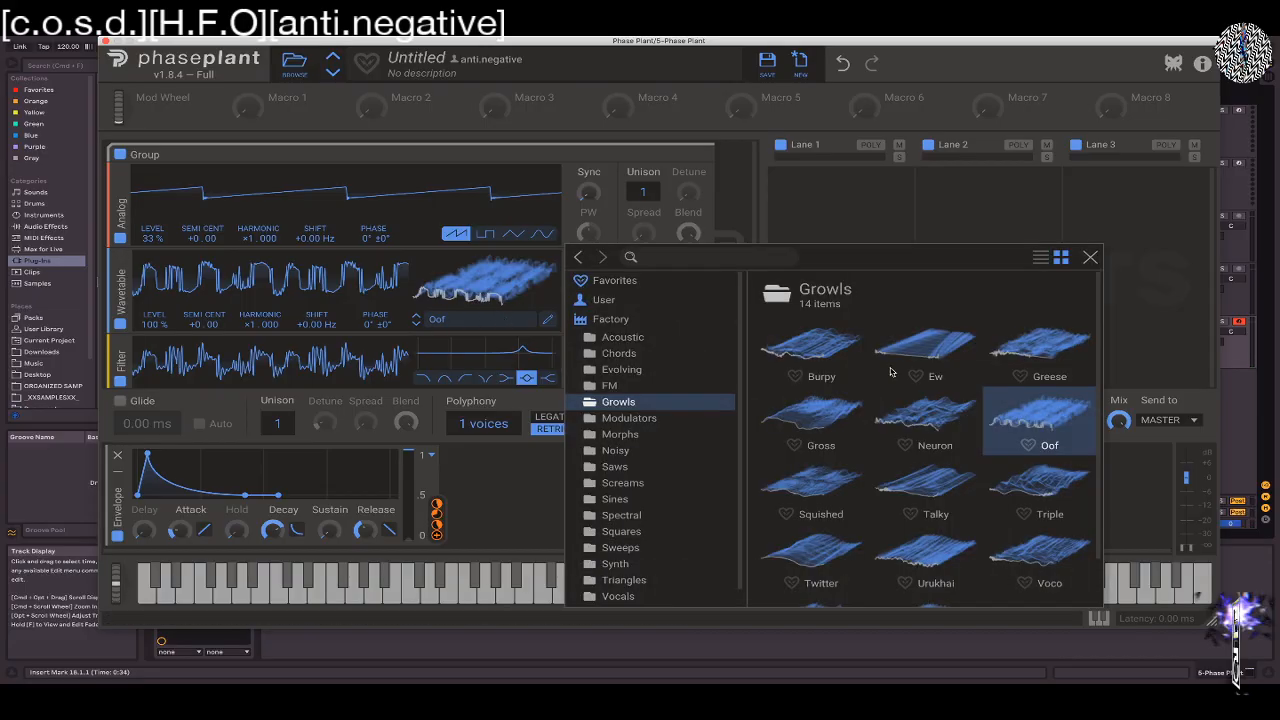
pyautogui.click(805, 548)
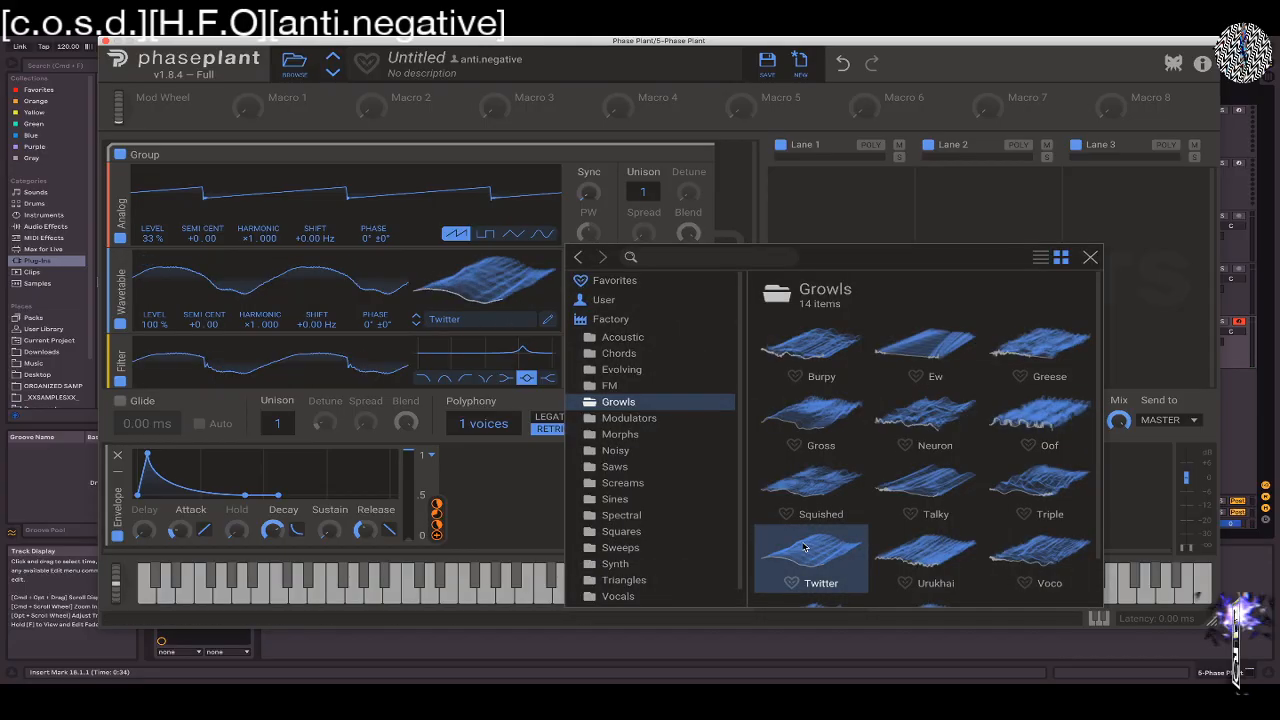
pyautogui.click(1090, 257)
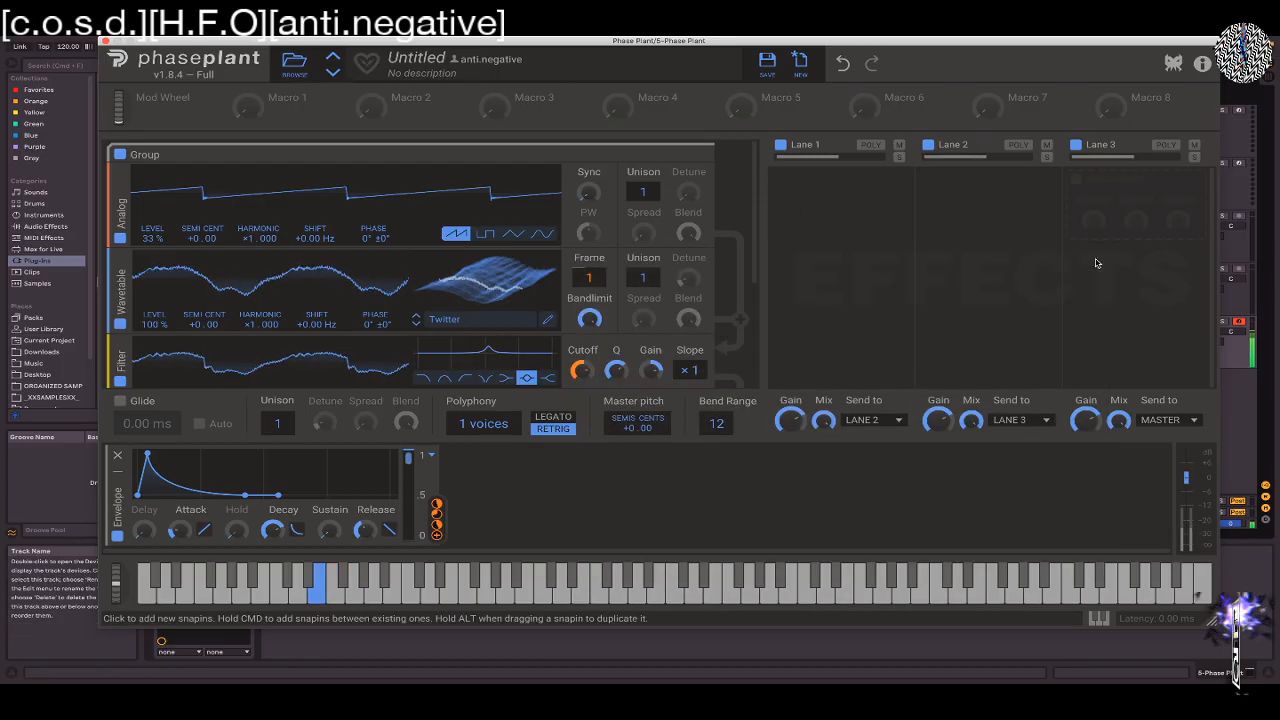
pyautogui.moveTo(178, 531)
pyautogui.mouseDown()
pyautogui.moveTo(178, 495)
pyautogui.moveTo(178, 506)
pyautogui.mouseUp()
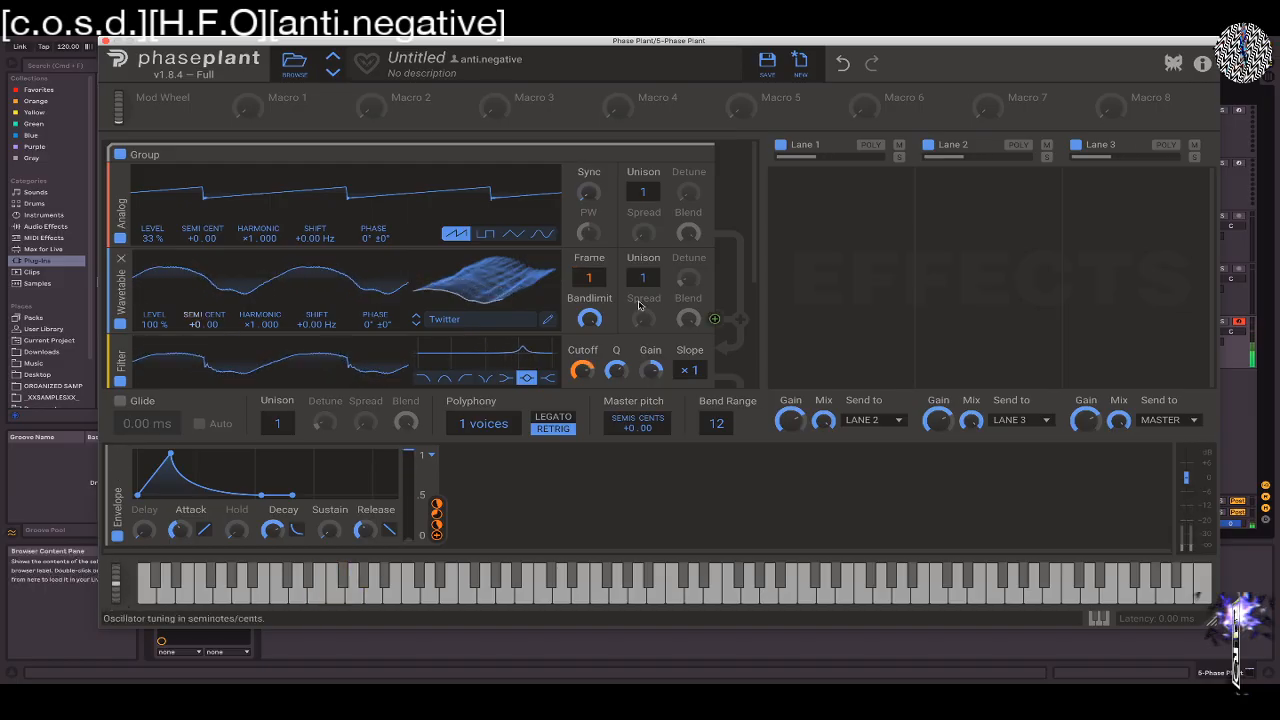
# Add a second group below the first group's Output and place an Analog oscillator inside it
pyautogui.scroll(-2, 756, 233)
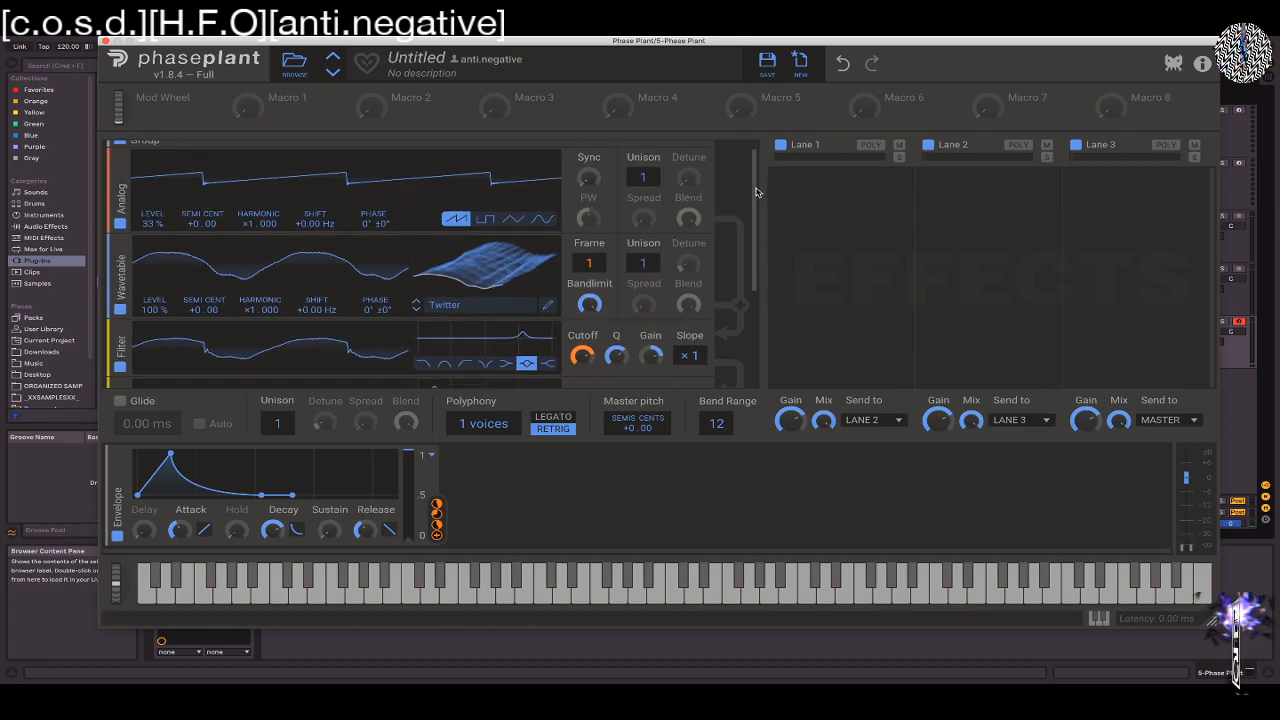
pyautogui.scroll(-3, 756, 233)
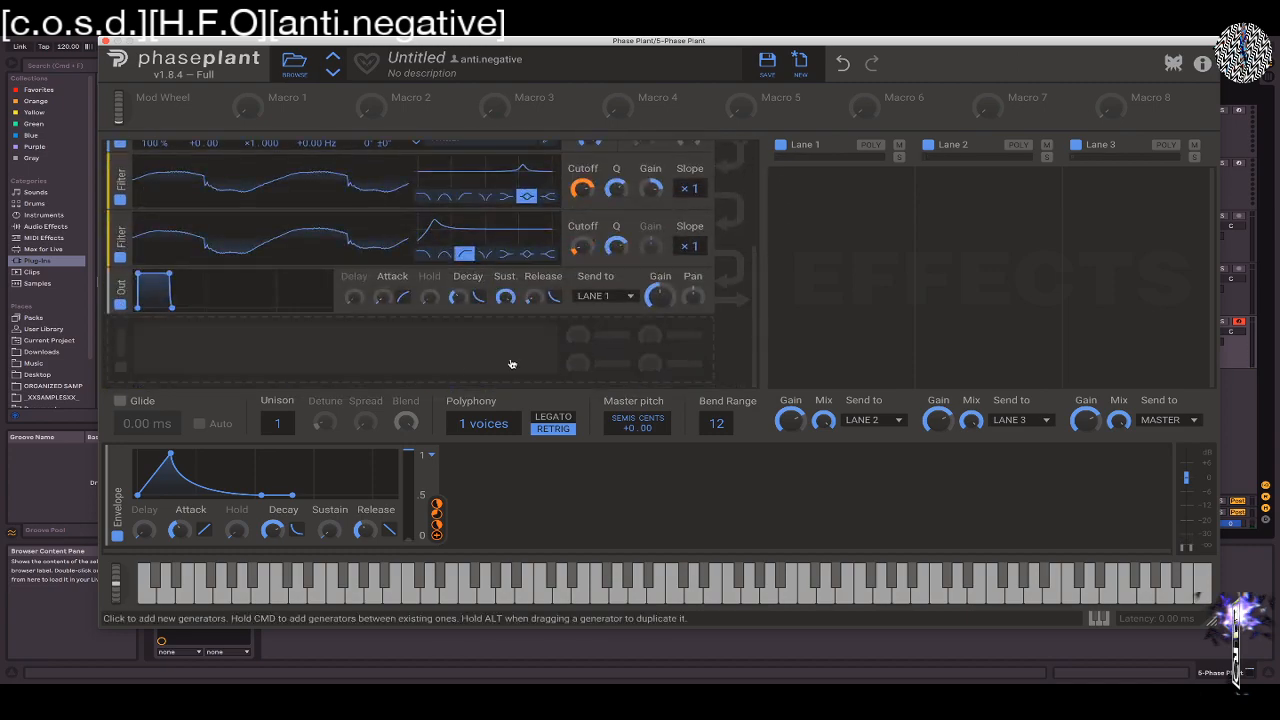
pyautogui.click(452, 369)
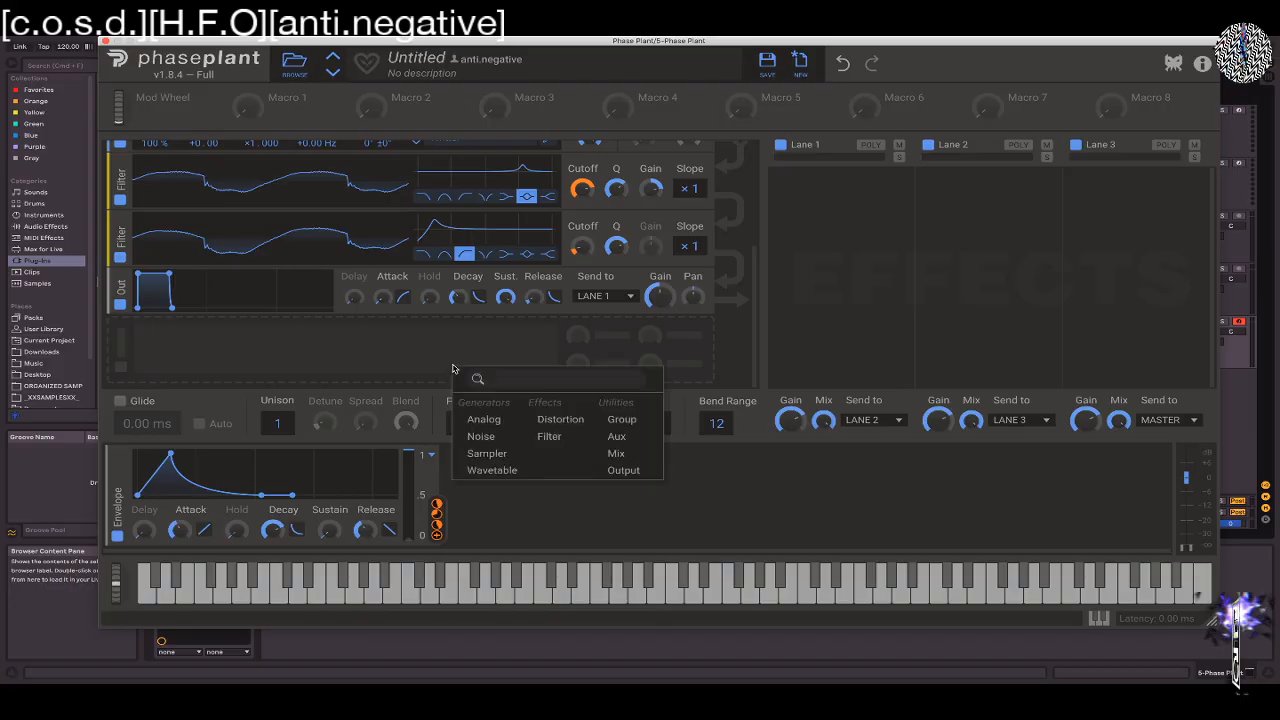
pyautogui.click(622, 420)
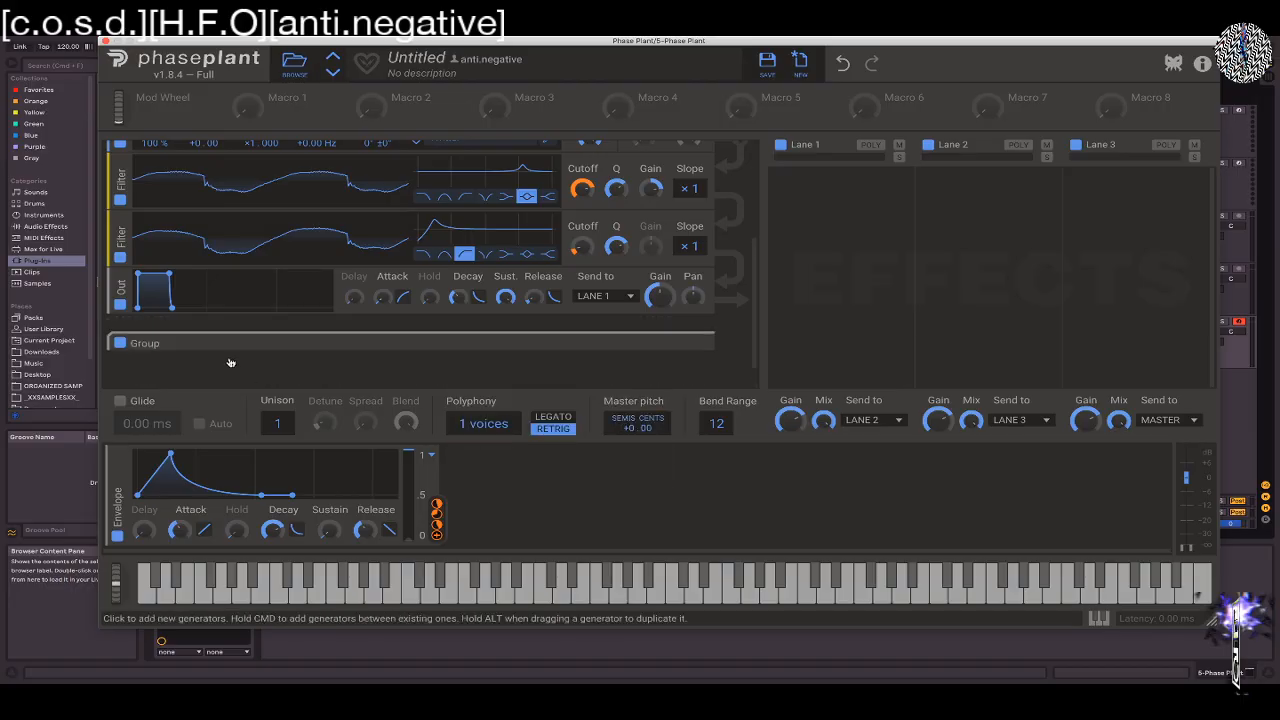
pyautogui.click(287, 358)
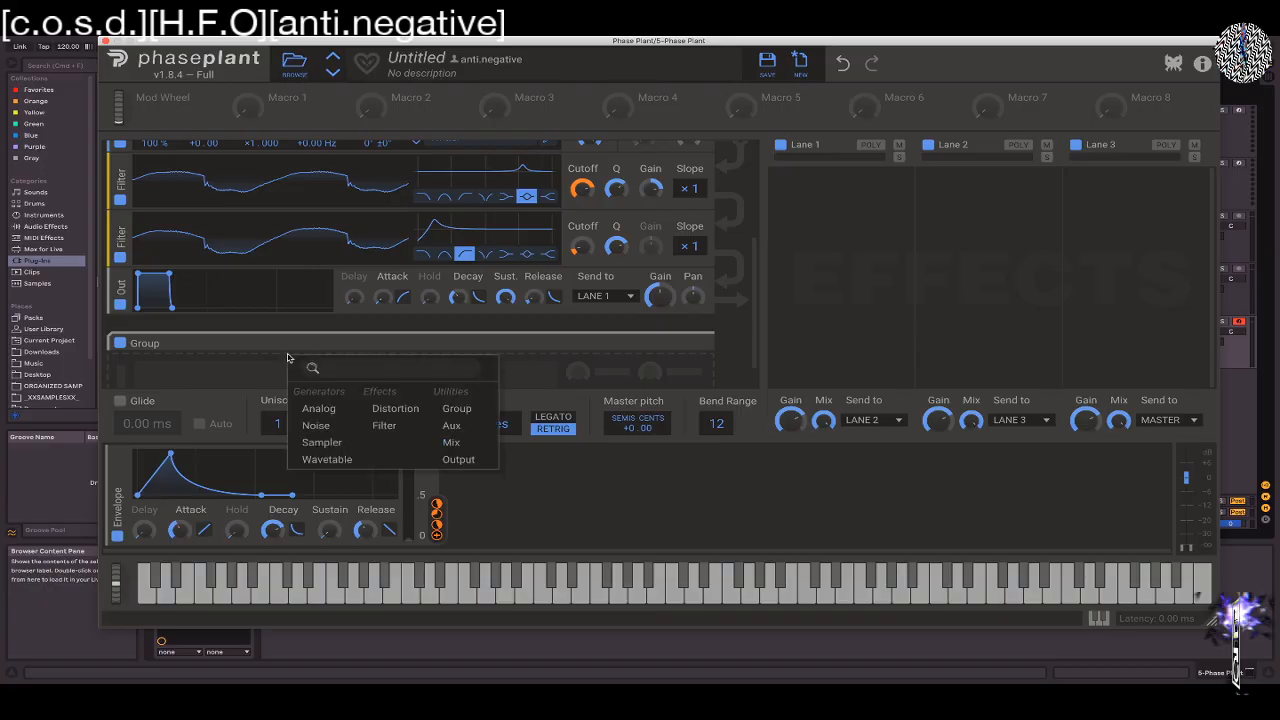
pyautogui.click(316, 410)
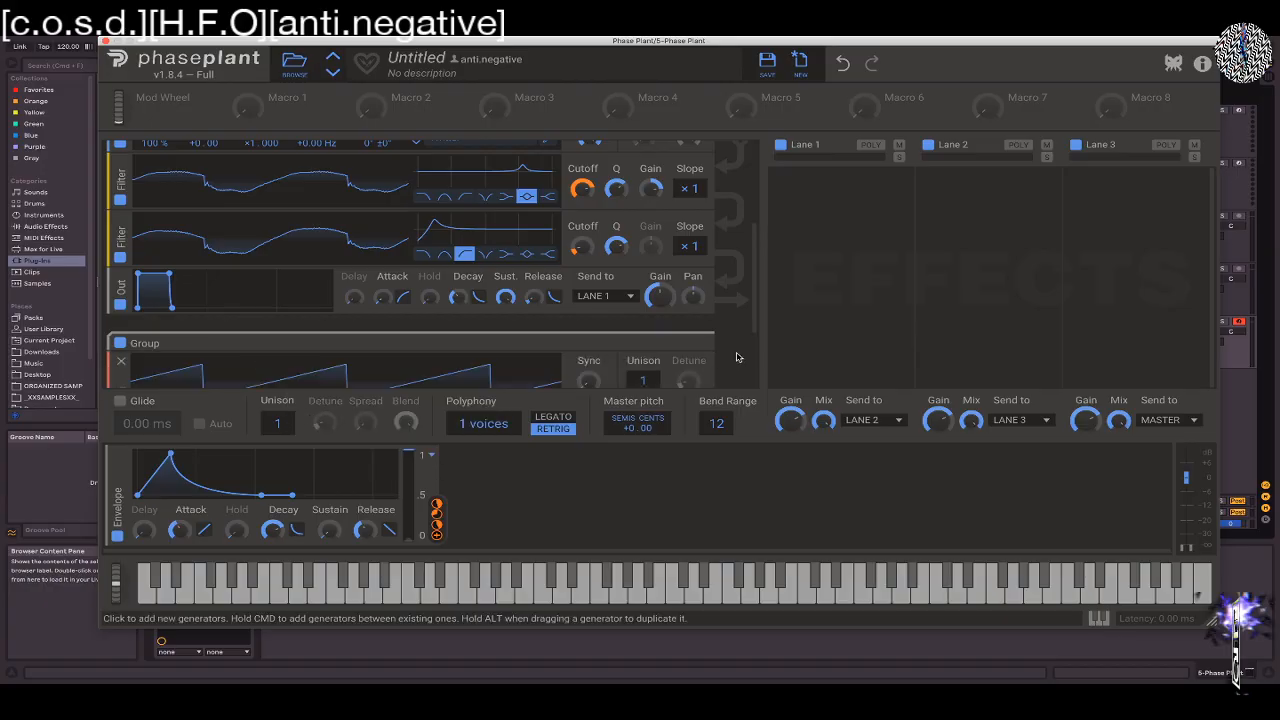
# Add an Output after the Analog oscillator in the second group
pyautogui.scroll(-3, 755, 299)
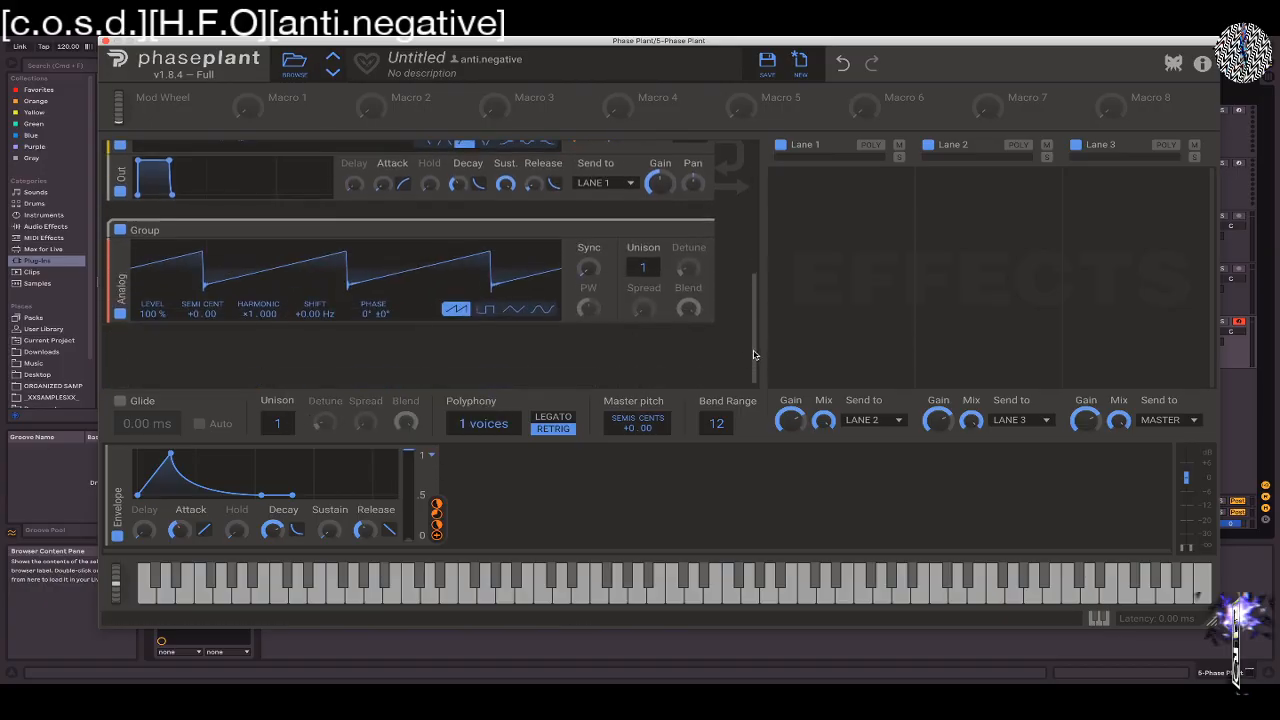
pyautogui.click(454, 334)
pyautogui.click(596, 434)
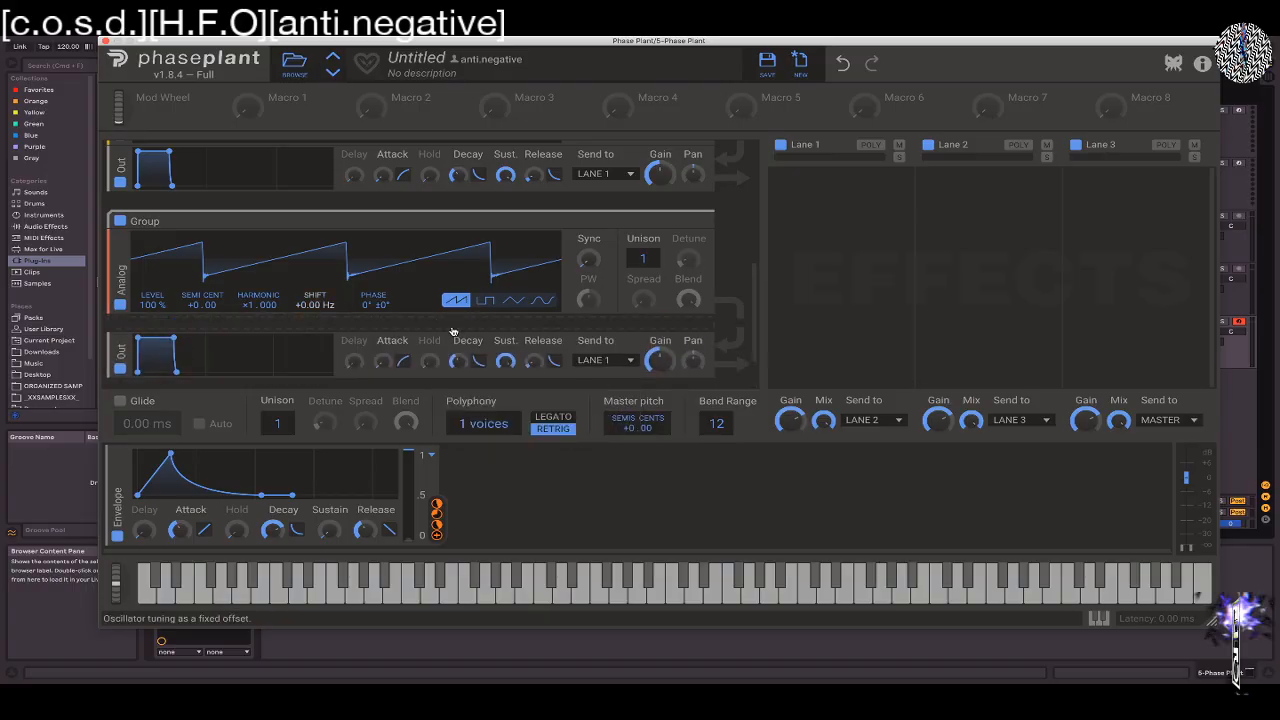
# Insert a Distortion followed by a Filter between the second group's Analog oscillator and its Output
pyautogui.click(256, 330)
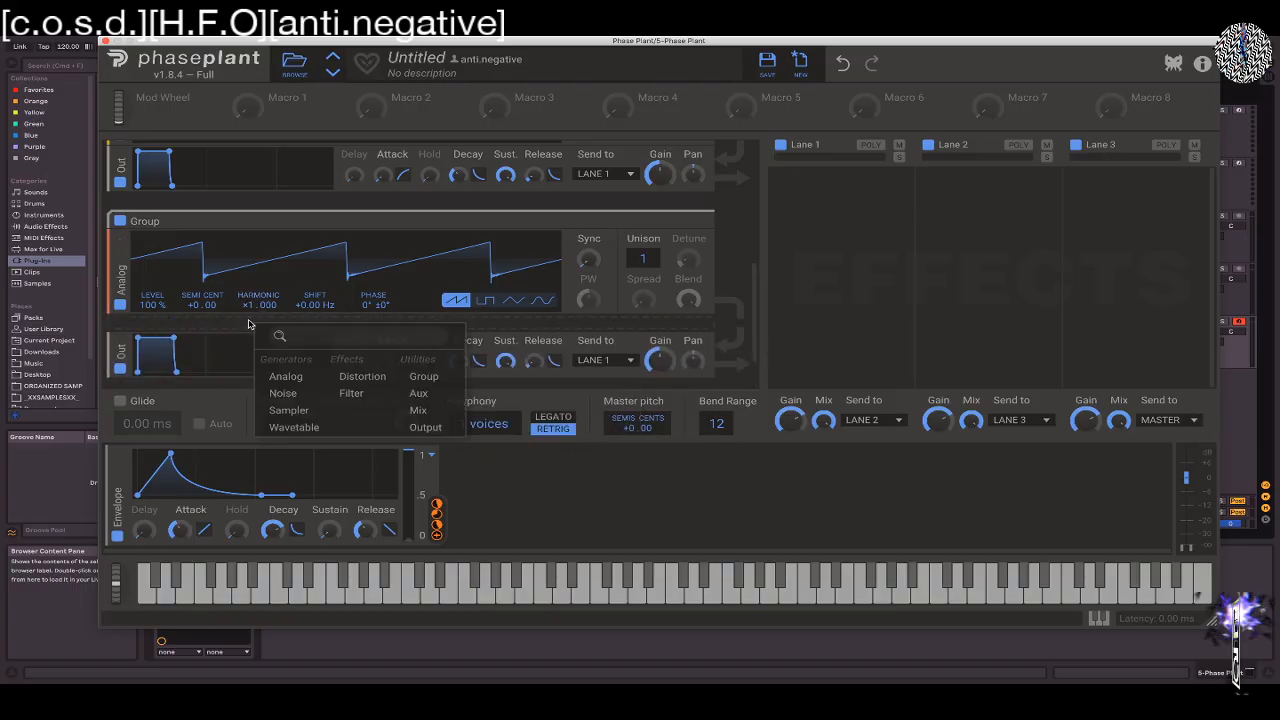
pyautogui.click(360, 377)
pyautogui.click(361, 381)
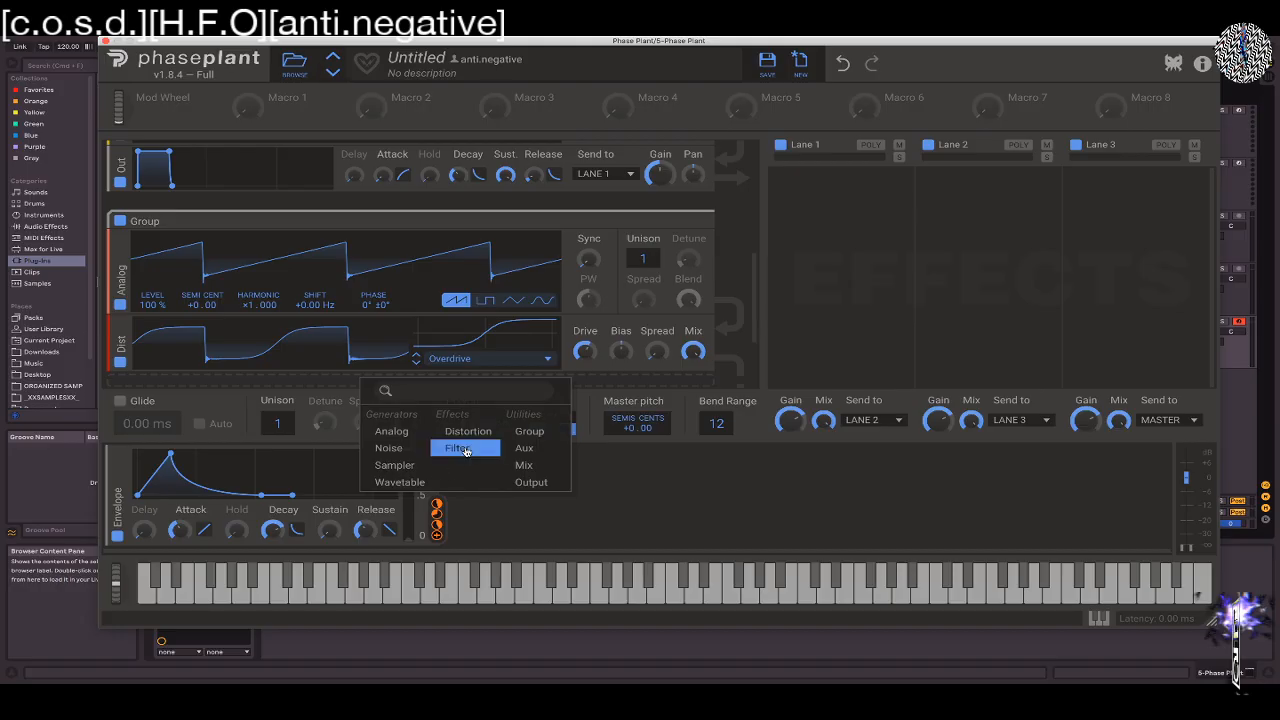
pyautogui.click(465, 451)
pyautogui.scroll(5, 422, 358)
pyautogui.scroll(-6, 422, 358)
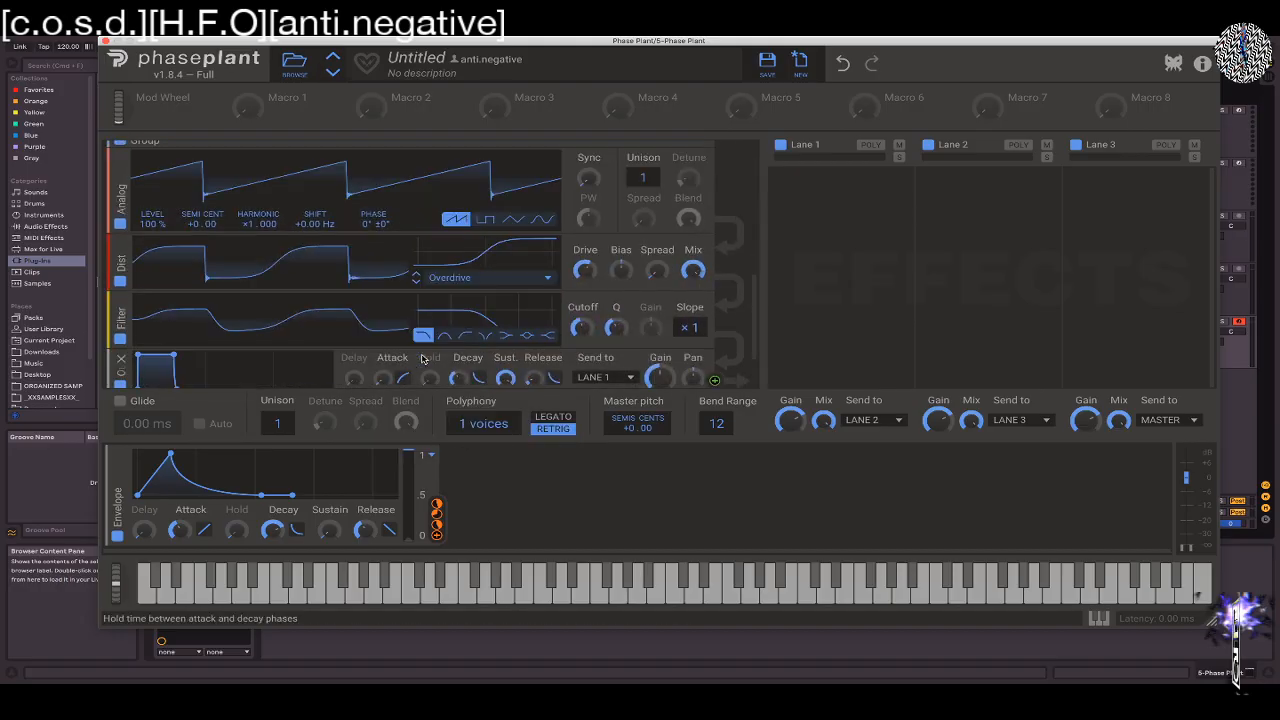
# Shorten the Envelope modulator's decay to 536 ms
pyautogui.moveTo(752, 311)
pyautogui.mouseDown()
pyautogui.moveTo(761, 387)
pyautogui.moveTo(757, 264)
pyautogui.moveTo(757, 310)
pyautogui.moveTo(760, 287)
pyautogui.mouseUp()
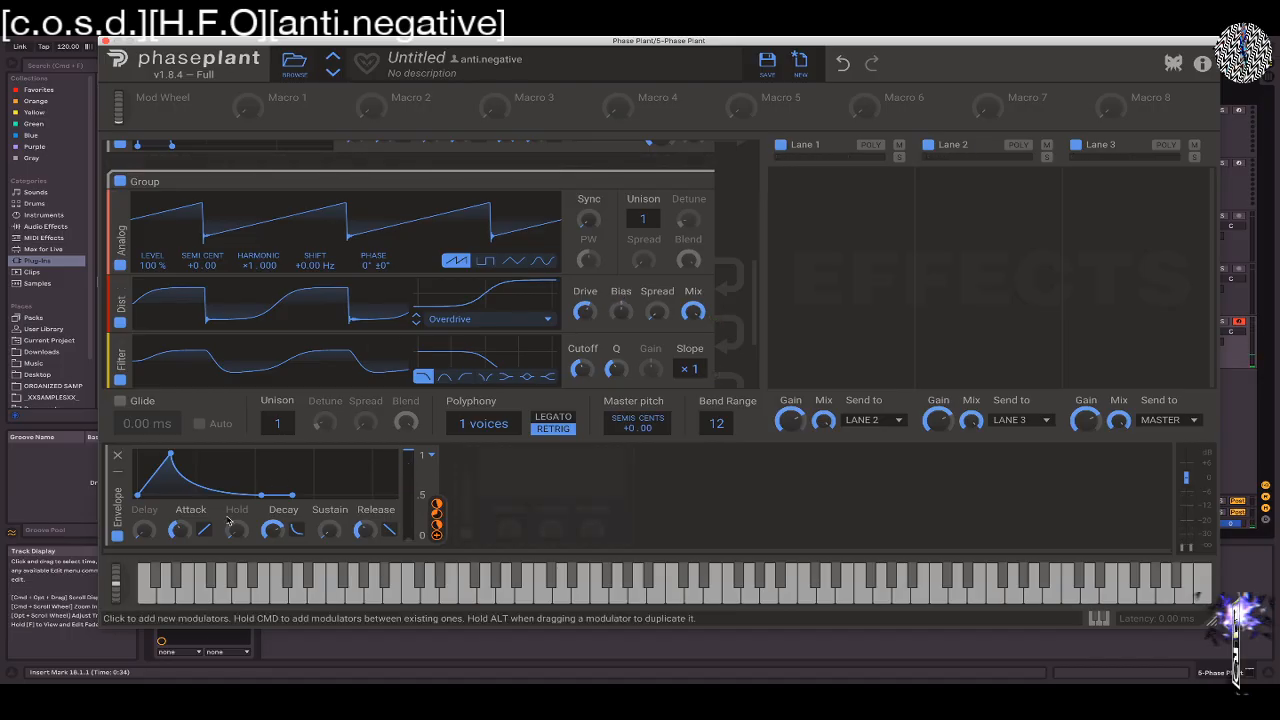
pyautogui.moveTo(272, 530); pyautogui.dragTo(272, 543)
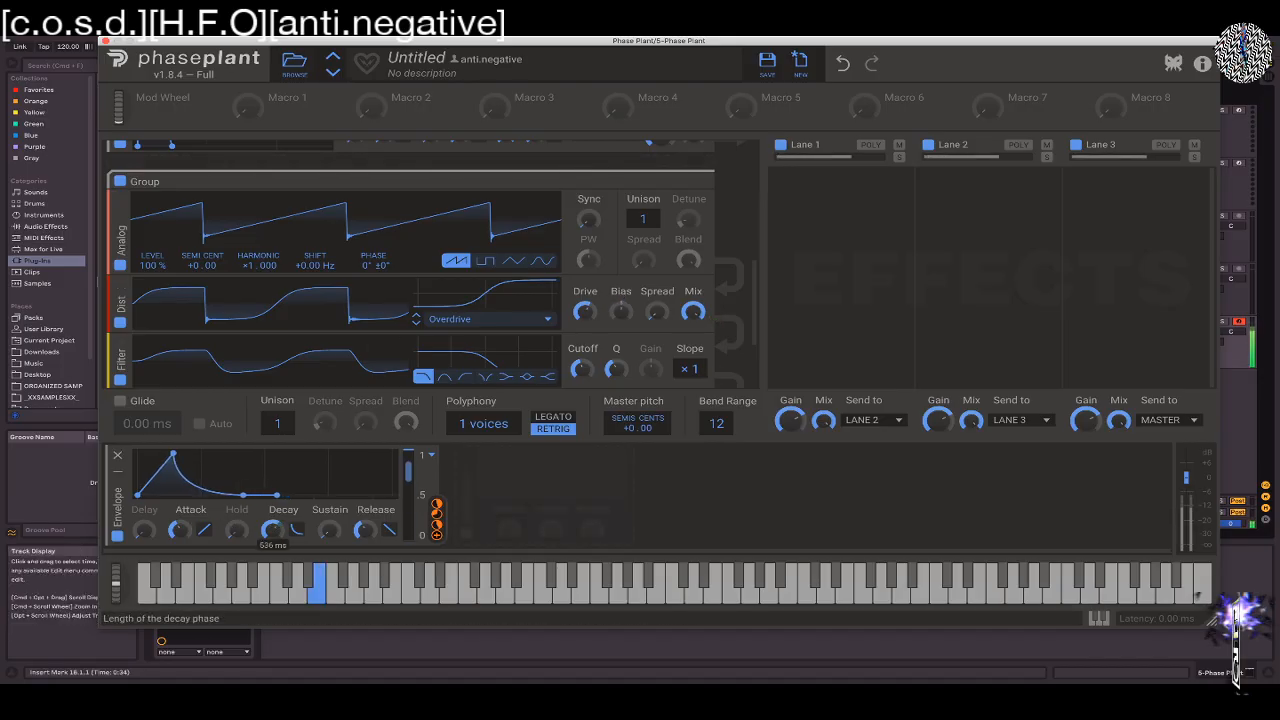
pyautogui.moveTo(117, 583); pyautogui.dragTo(116, 440)
# Minimize both generator groups so only their headers are shown
pyautogui.moveTo(757, 268); pyautogui.dragTo(732, 136)
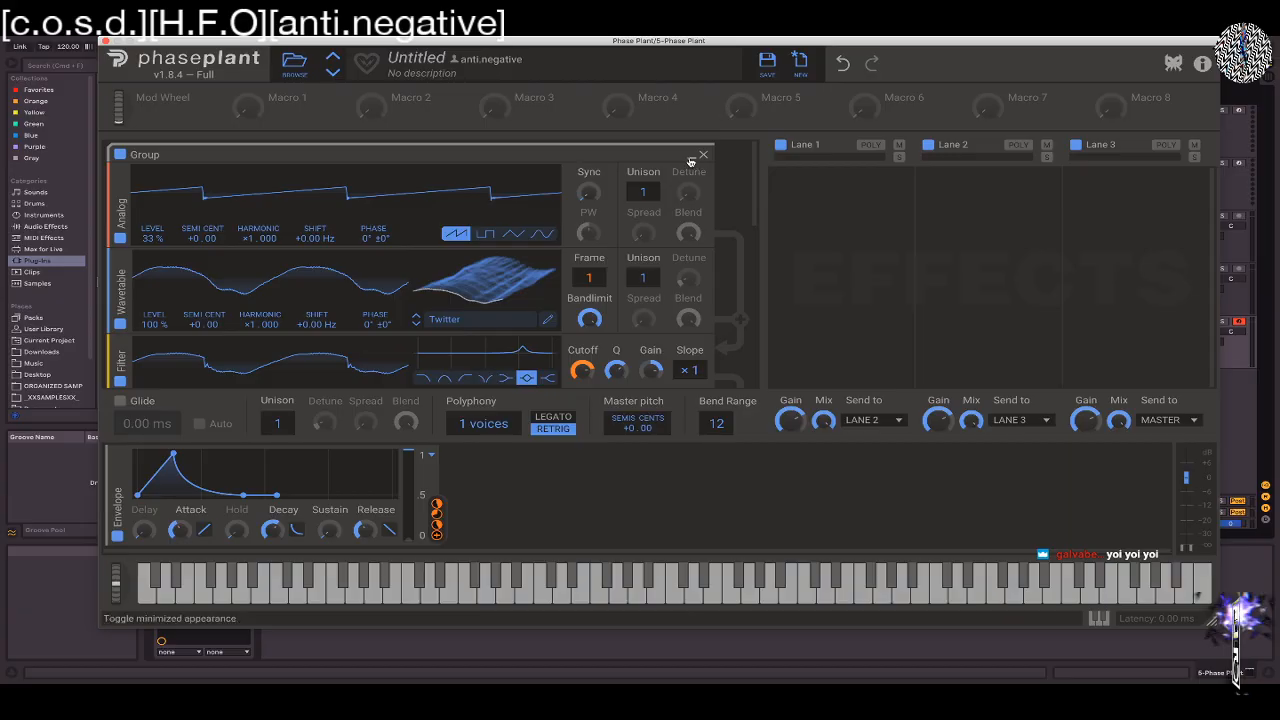
pyautogui.click(690, 157)
pyautogui.click(690, 212)
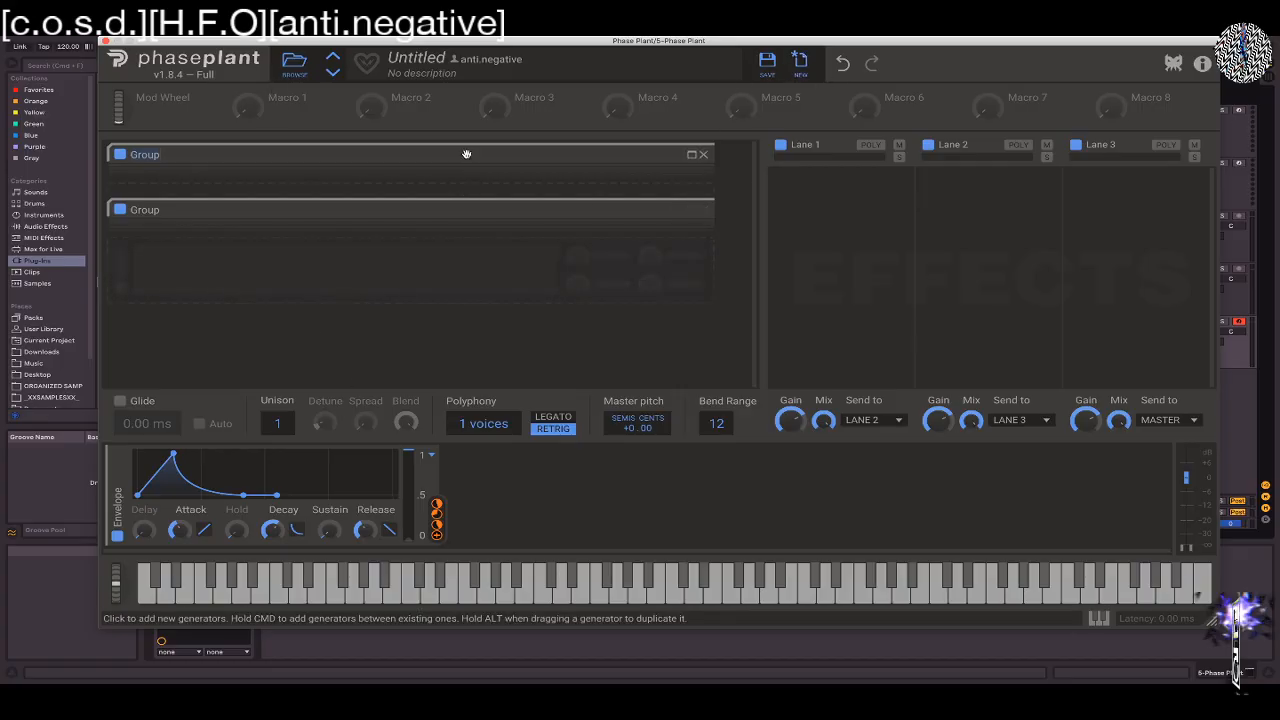
# Add an LFO modulator beside the Envelope and open its waveform in the LFO Editor
pyautogui.click(470, 497)
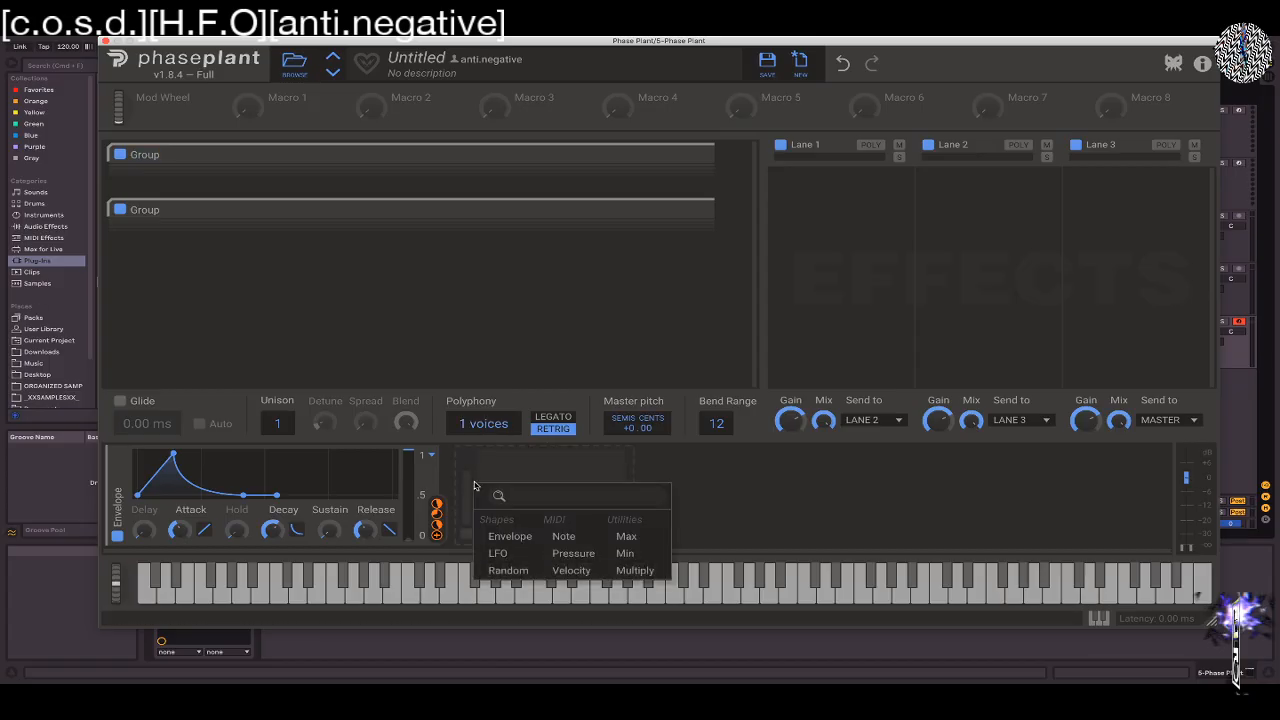
pyautogui.click(527, 557)
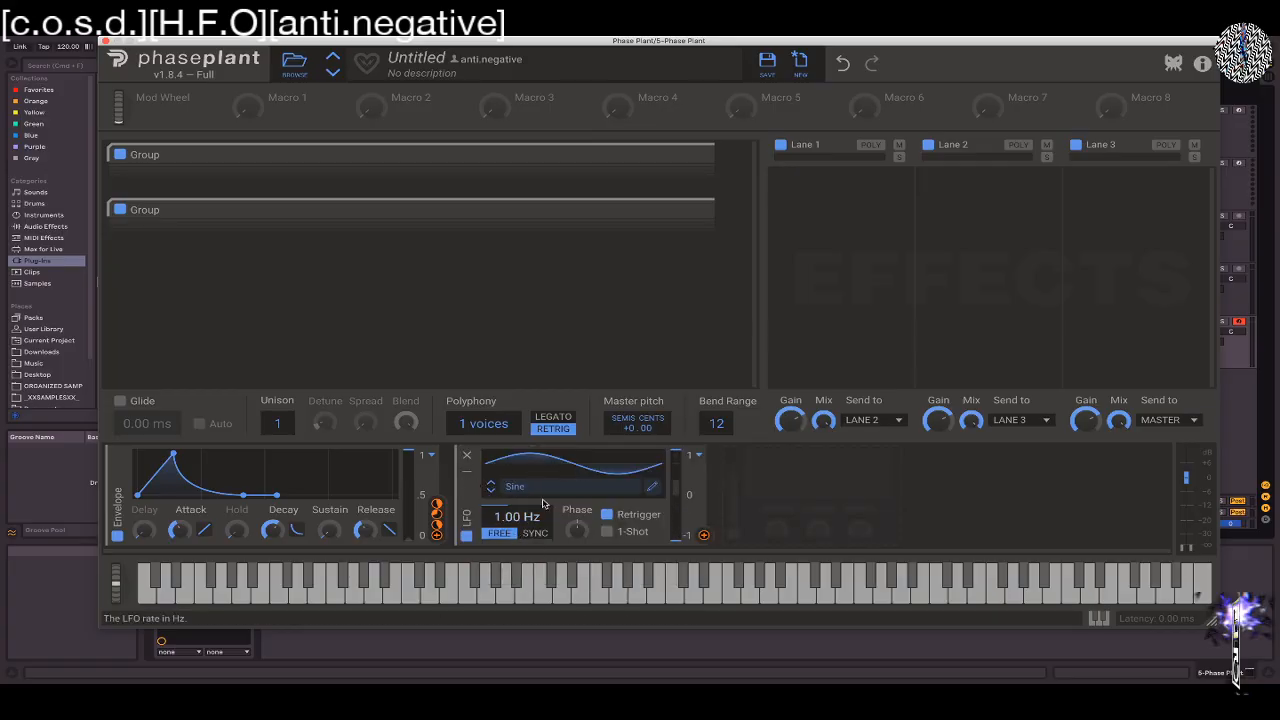
pyautogui.click(651, 488)
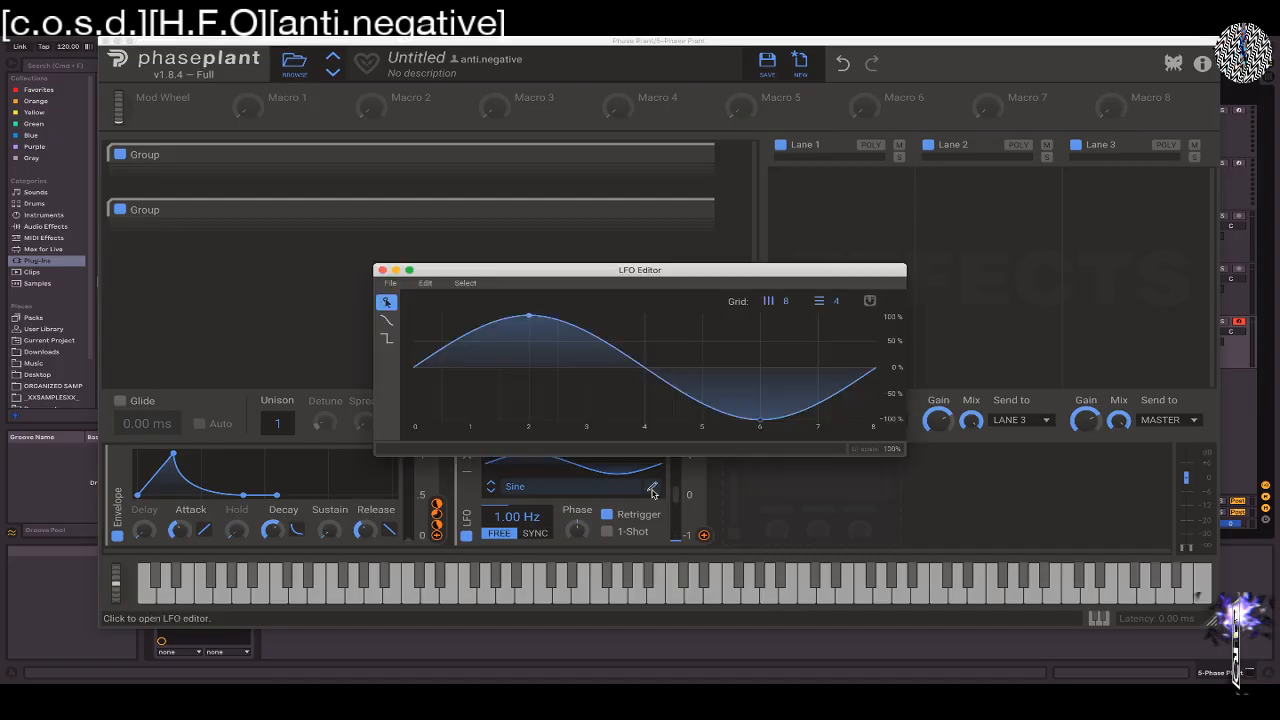
# Reshape the sine LFO by moving its peak to about 0.3, its trough near 8, and adding nodes near 4.2 and at the start
pyautogui.moveTo(529, 316); pyautogui.dragTo(404, 287)
pyautogui.moveTo(762, 419); pyautogui.dragTo(868, 416)
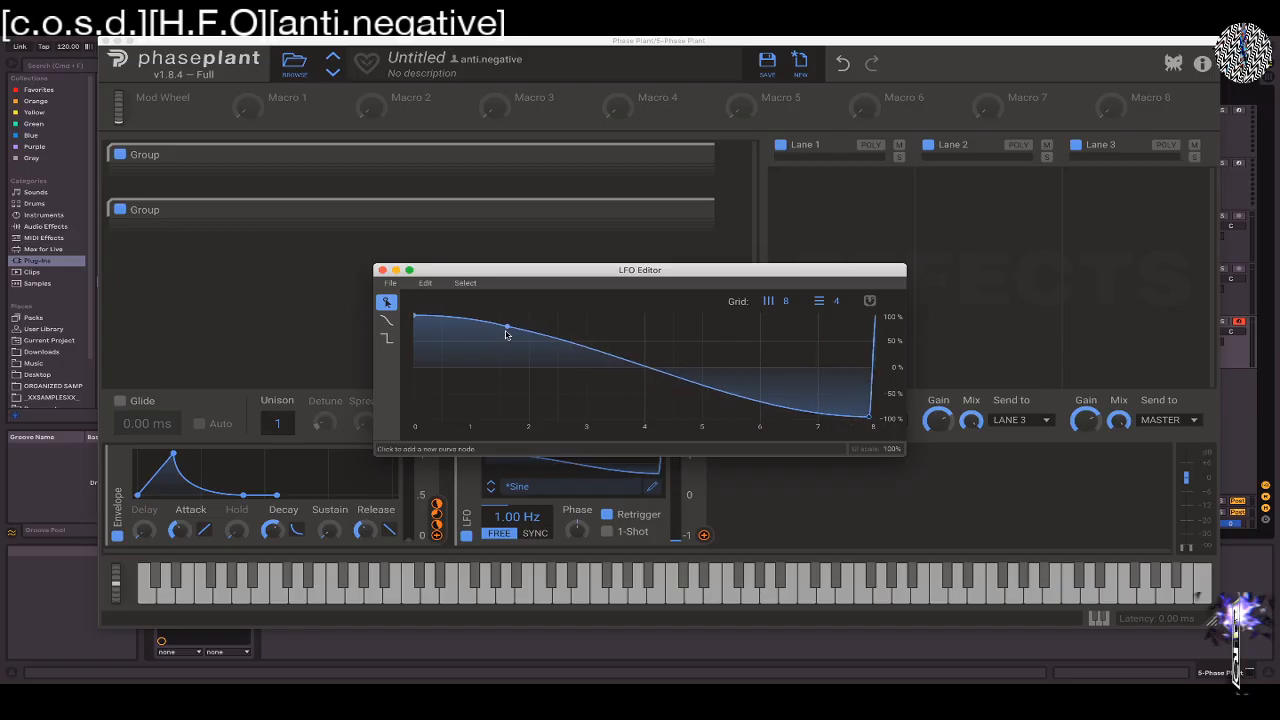
pyautogui.moveTo(505, 330); pyautogui.dragTo(653, 320)
pyautogui.moveTo(415, 316)
pyautogui.mouseDown()
pyautogui.moveTo(430, 442)
pyautogui.moveTo(426, 313)
pyautogui.moveTo(398, 300)
pyautogui.mouseUp()
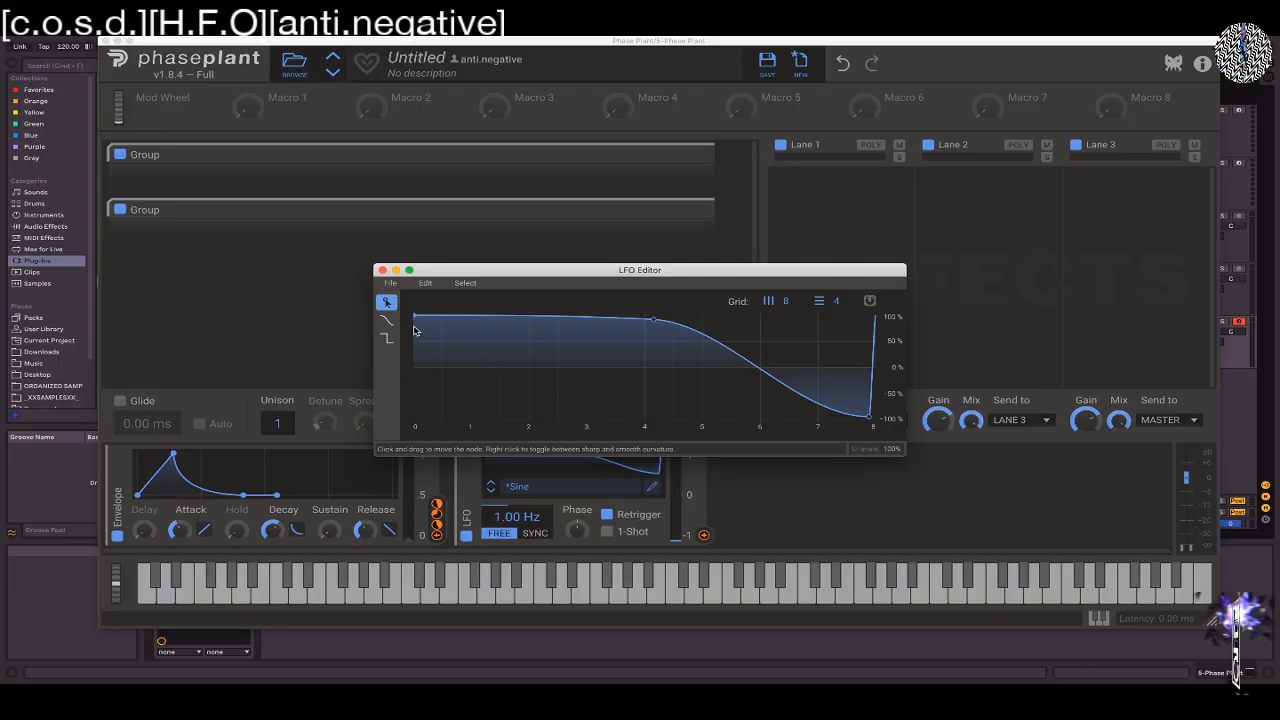
pyautogui.moveTo(415, 319); pyautogui.dragTo(434, 316)
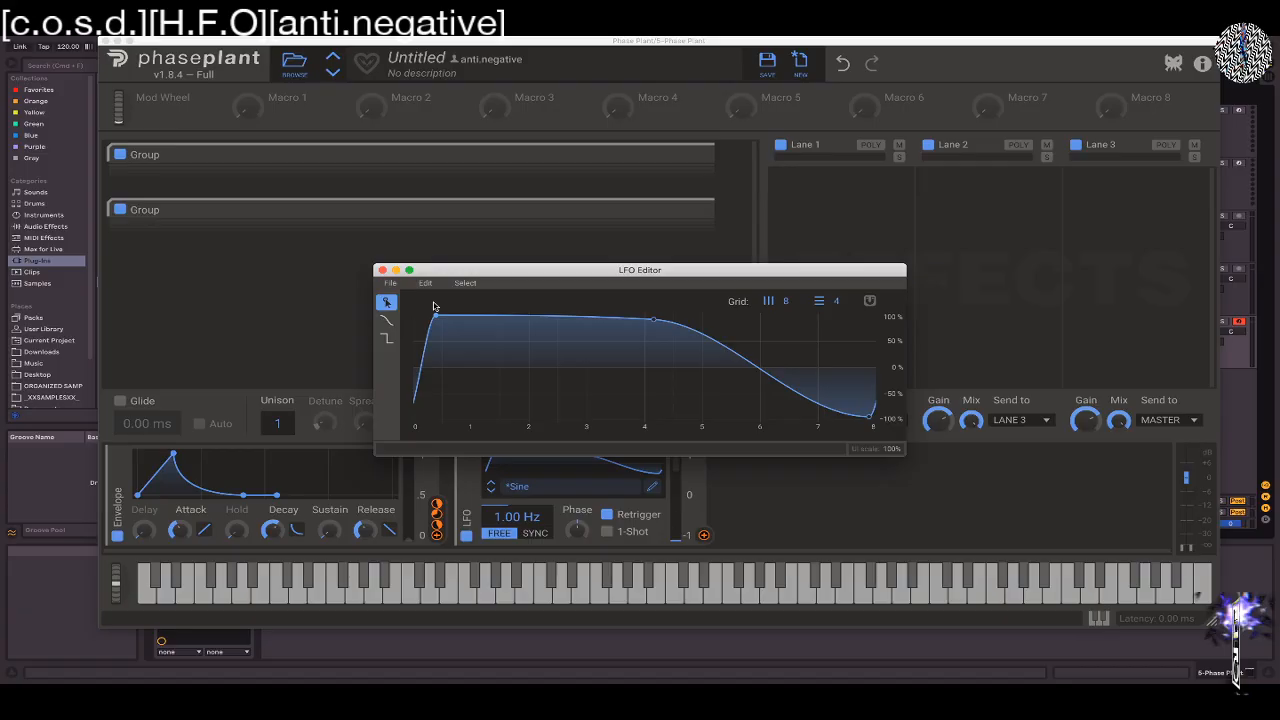
pyautogui.moveTo(415, 401); pyautogui.dragTo(417, 370)
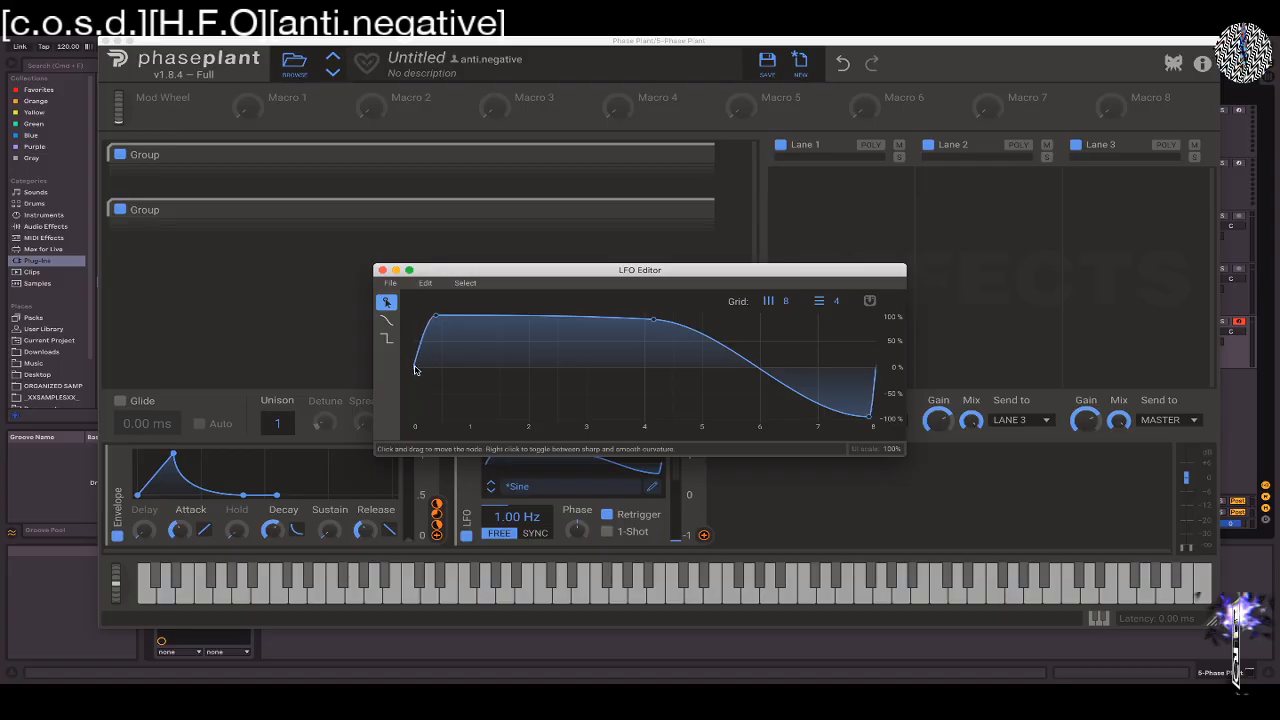
# Draw a smooth freehand plateau over the LFO curve and place a node near 1.5 at about 50%
pyautogui.click(386, 320)
pyautogui.moveTo(520, 318)
pyautogui.mouseDown()
pyautogui.moveTo(751, 337)
pyautogui.moveTo(706, 303)
pyautogui.moveTo(398, 418)
pyautogui.moveTo(426, 368)
pyautogui.moveTo(737, 309)
pyautogui.moveTo(837, 383)
pyautogui.mouseUp()
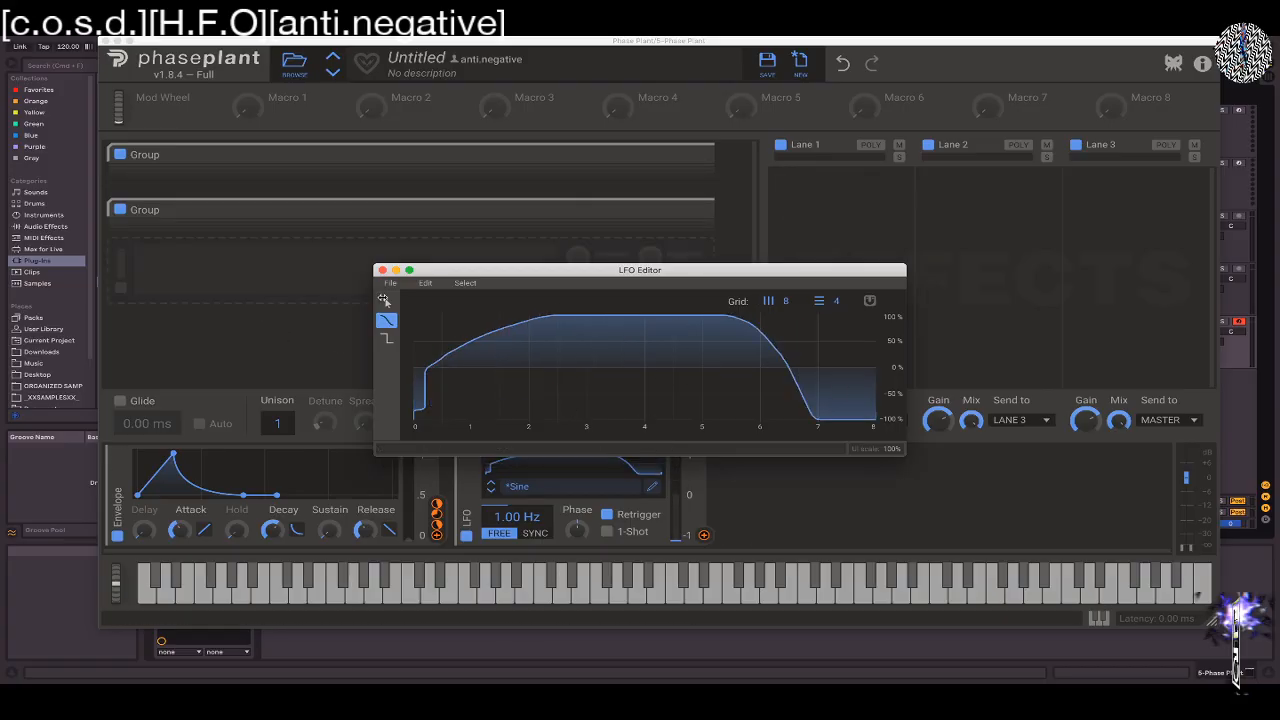
pyautogui.click(386, 301)
pyautogui.moveTo(420, 337); pyautogui.dragTo(503, 339)
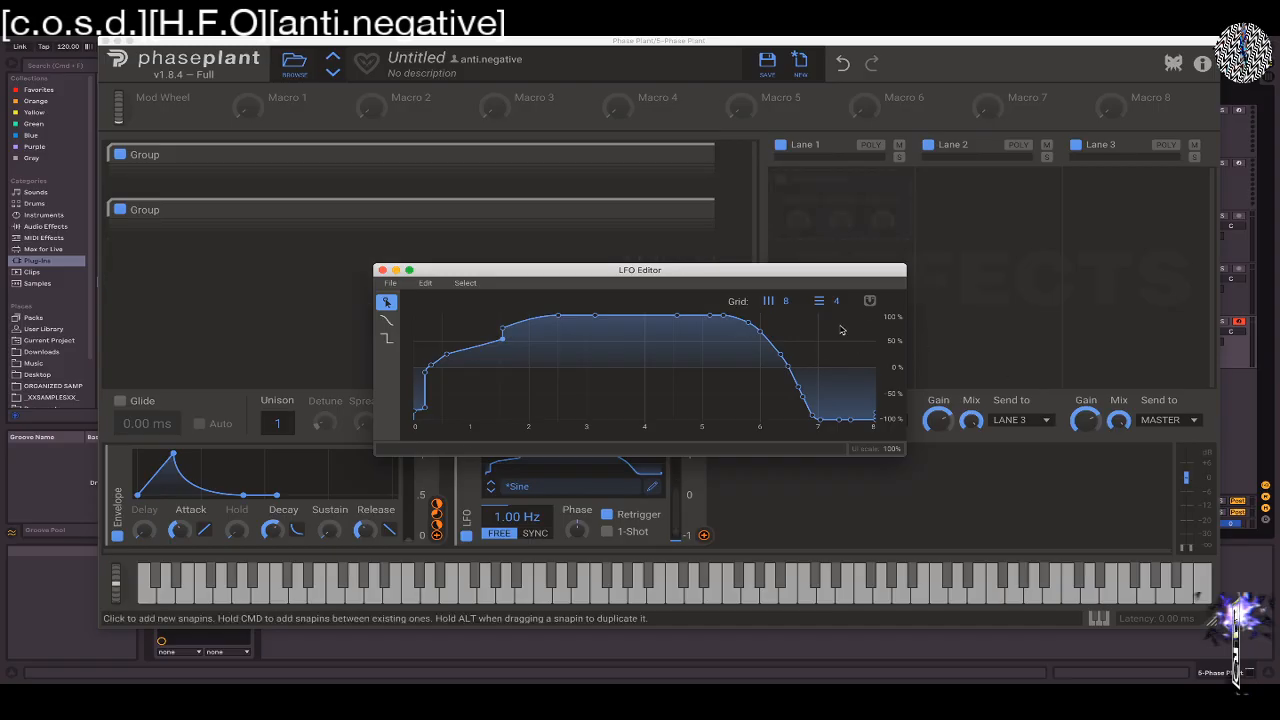
# Enable grid snapping and place a node at about 5.8 and 50% on the LFO curve's falling side
pyautogui.click(870, 300)
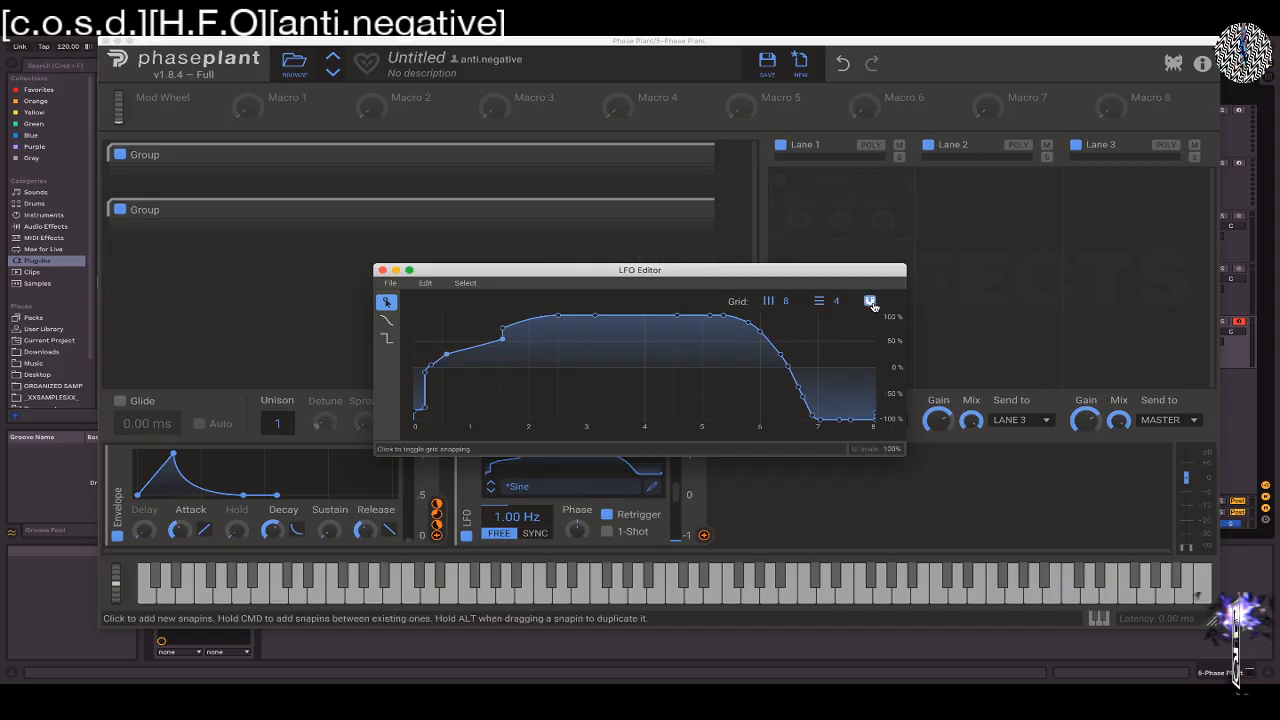
pyautogui.moveTo(760, 333); pyautogui.dragTo(748, 341)
pyautogui.moveTo(601, 353); pyautogui.dragTo(748, 341)
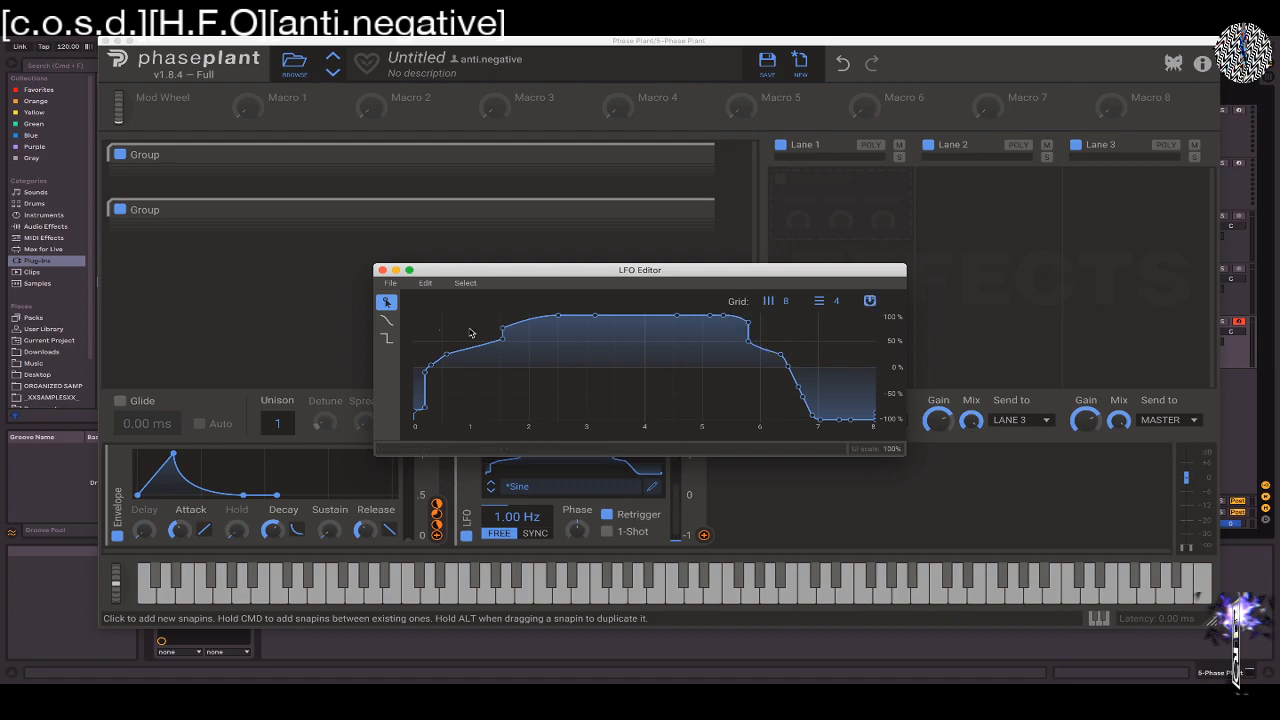
# Delete the selected curve nodes, then select all remaining nodes and delete them to clear the LFO shape
pyautogui.click(654, 317)
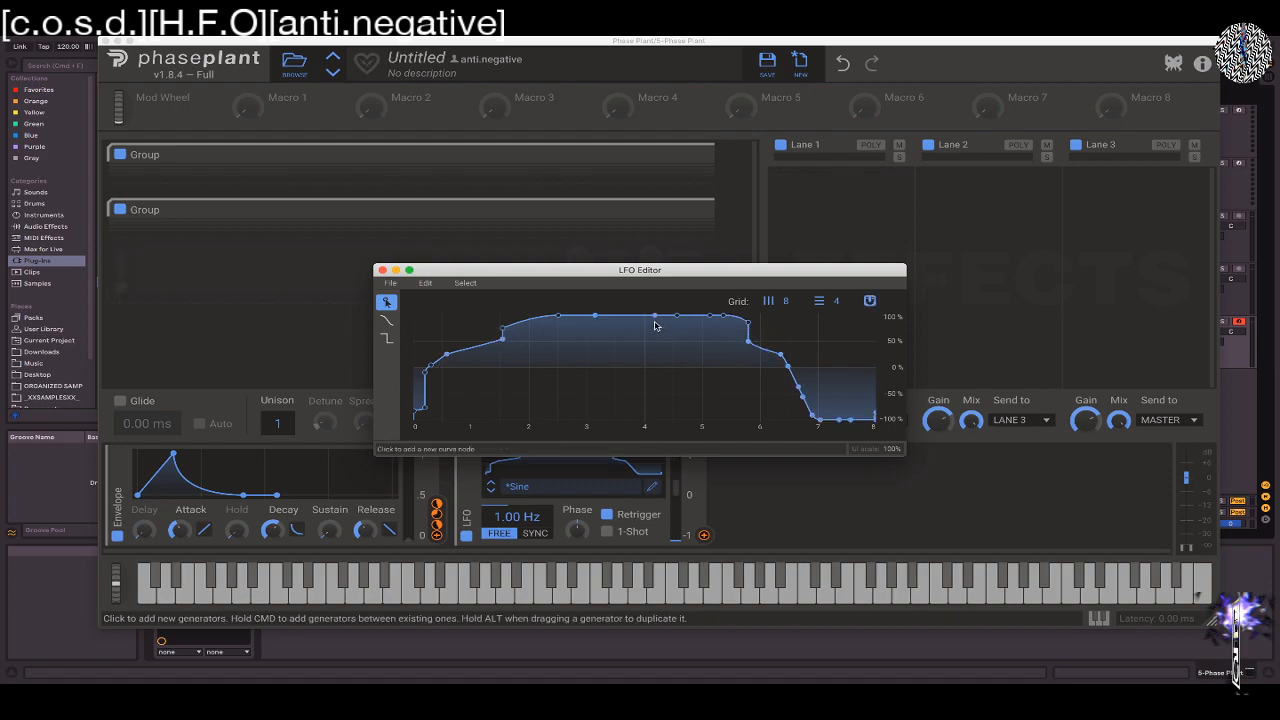
pyautogui.click(425, 283)
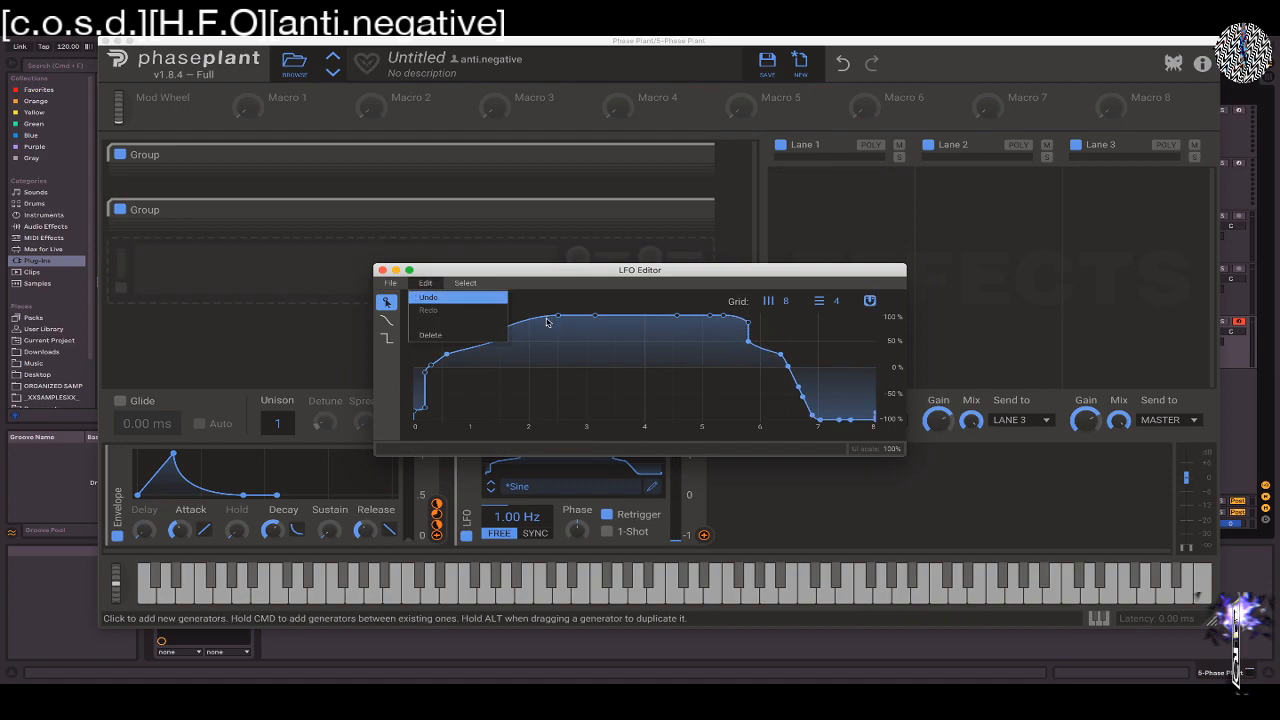
pyautogui.click(438, 335)
pyautogui.click(424, 285)
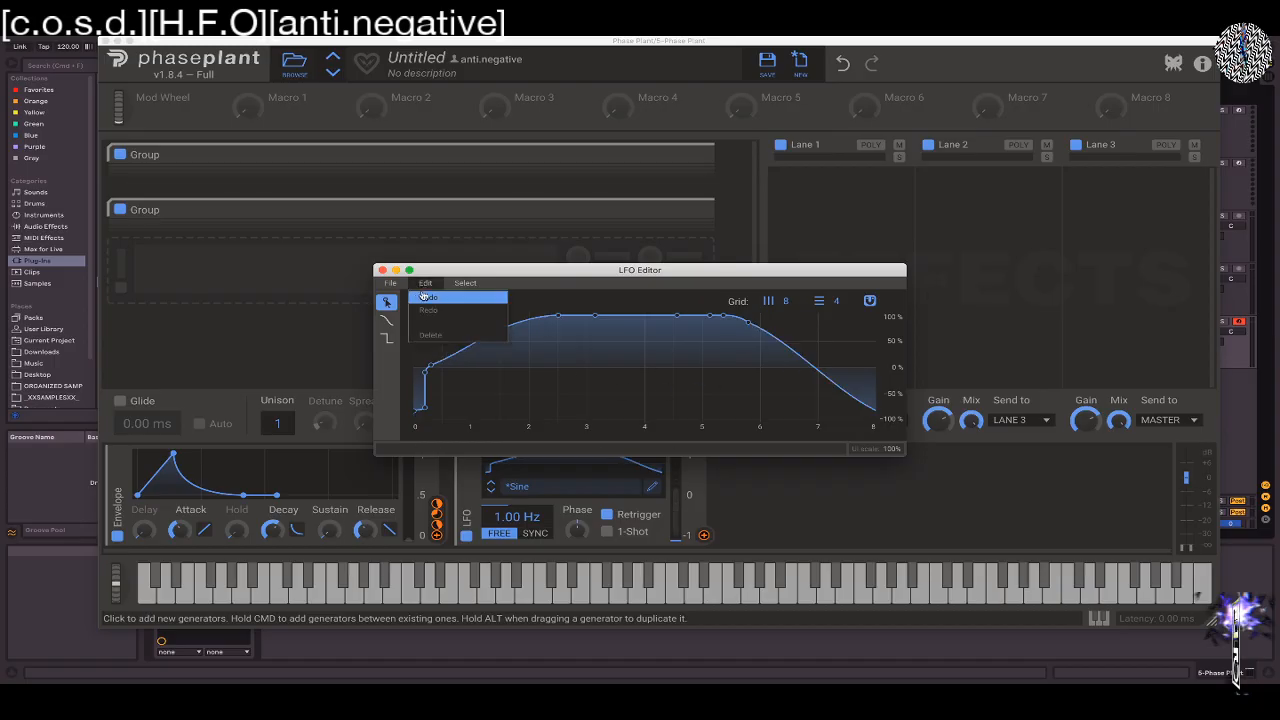
pyautogui.click(391, 285)
pyautogui.click(391, 285)
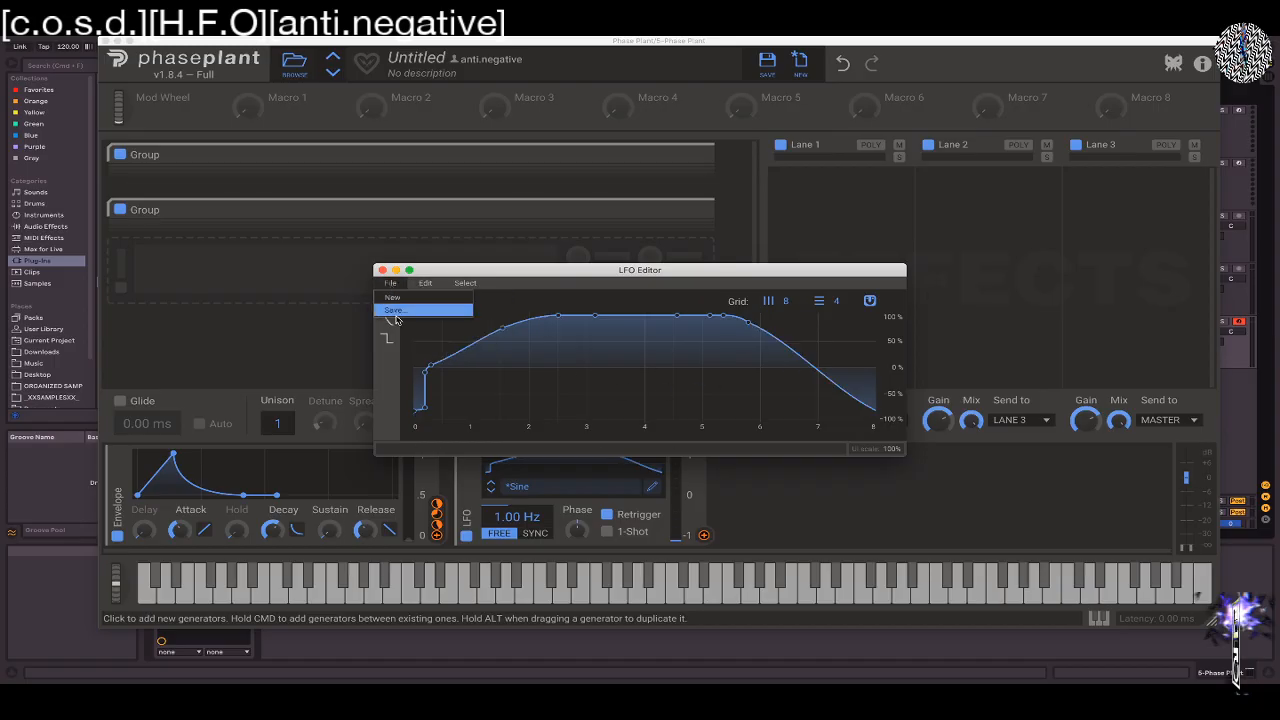
pyautogui.click(475, 284)
pyautogui.click(481, 296)
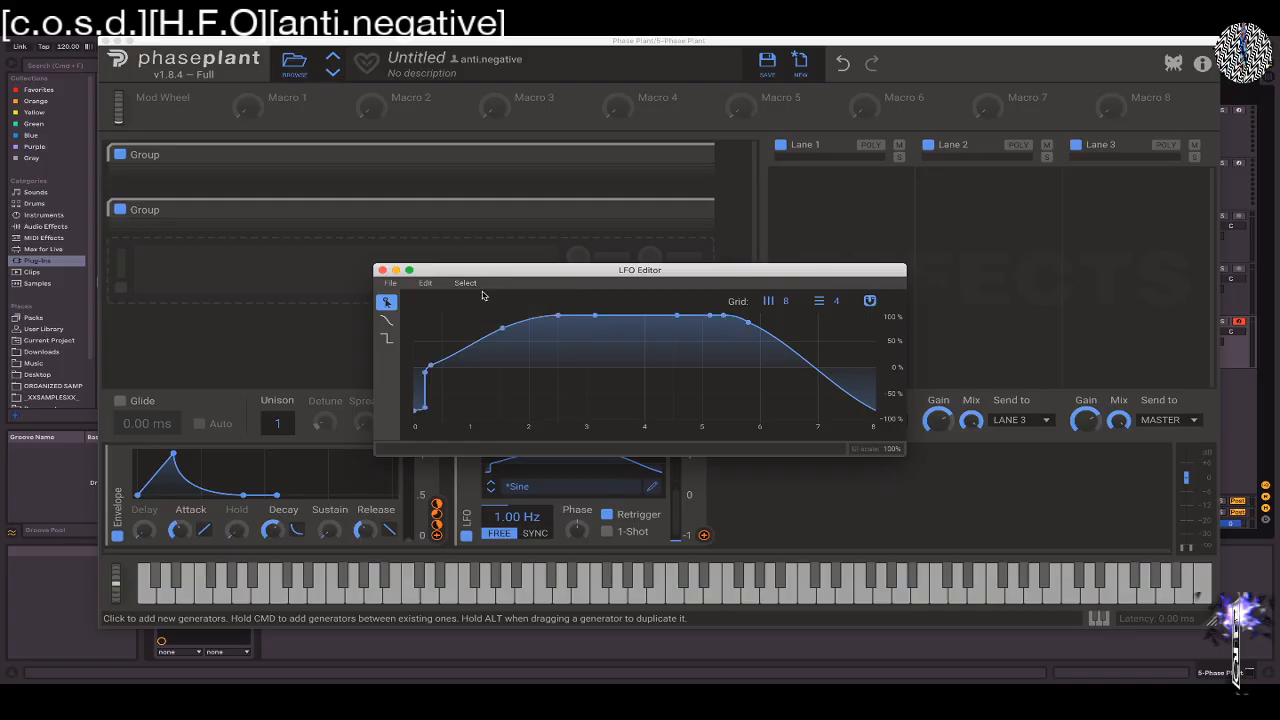
pyautogui.click(425, 283)
pyautogui.click(447, 340)
# Build a new LFO curve from nodes at about 0.5 (0%), 3.5 (100%) and 7.5 (-100%)
pyautogui.moveTo(447, 341); pyautogui.dragTo(443, 366)
pyautogui.click(615, 318)
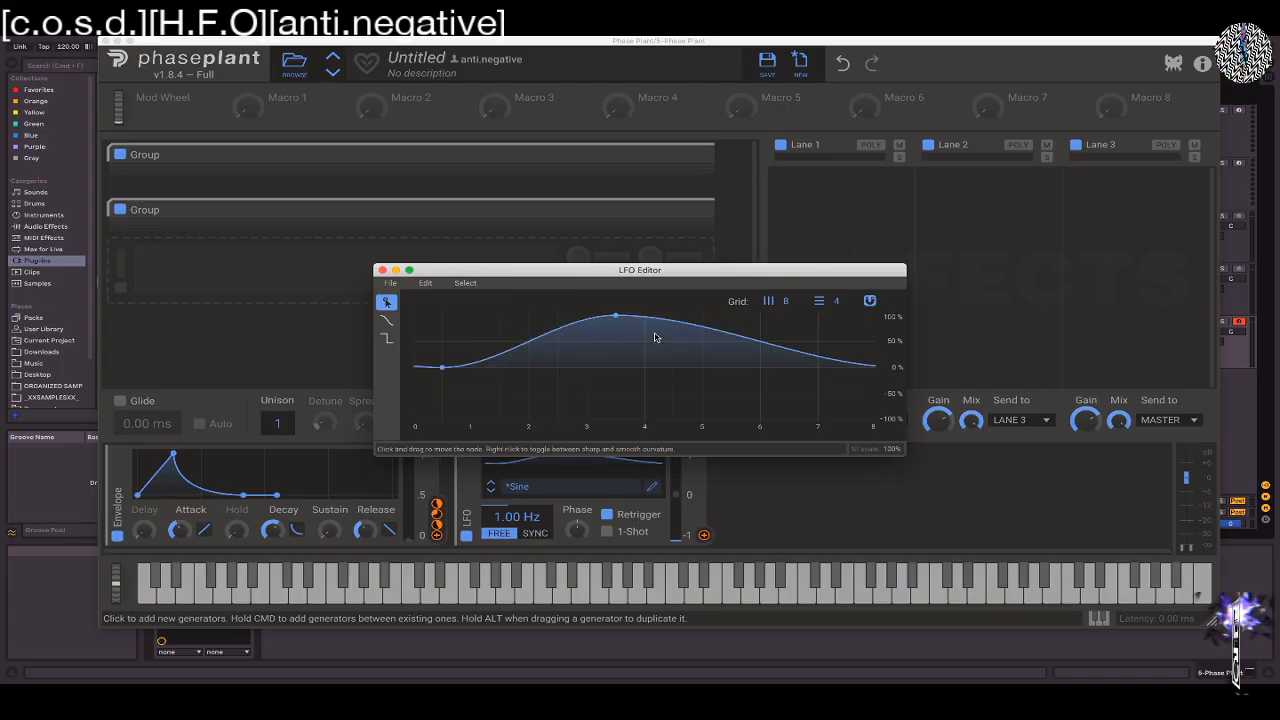
pyautogui.moveTo(818, 357); pyautogui.dragTo(847, 419)
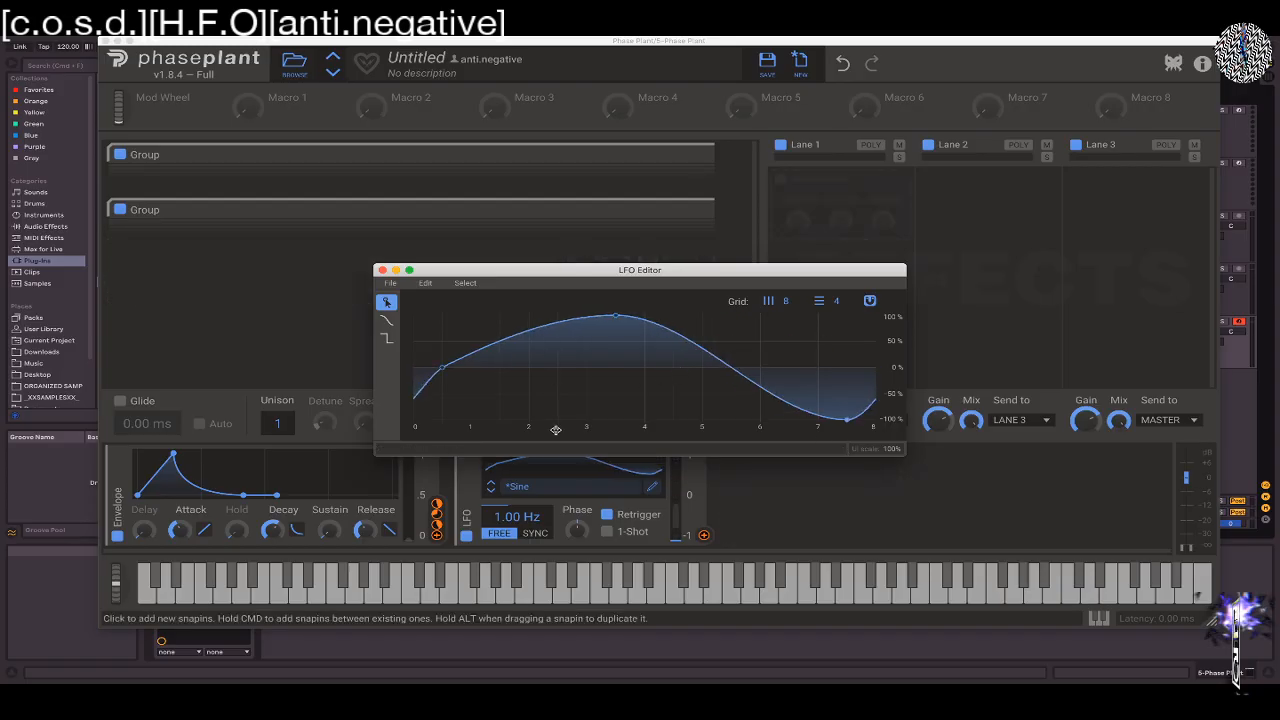
# Load the factory Quantized 16ths shape from the Wubs folder into the LFO and close the shape browser
pyautogui.click(557, 488)
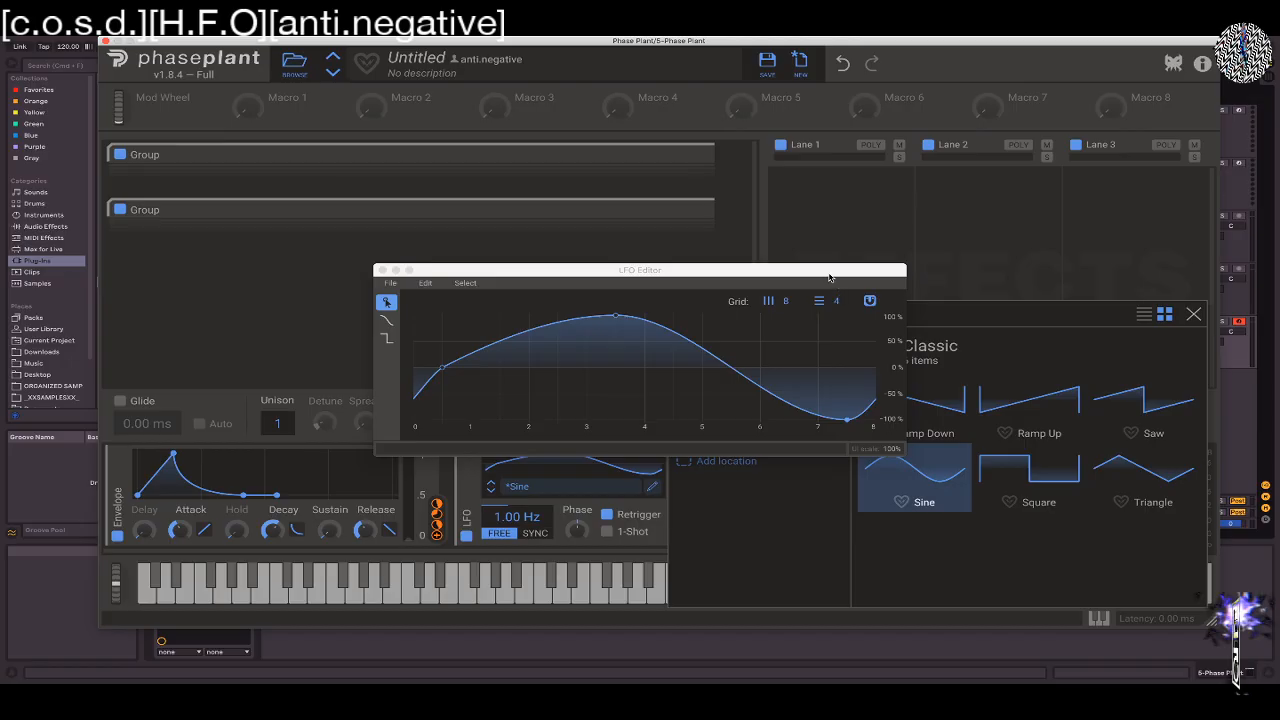
pyautogui.moveTo(829, 277); pyautogui.dragTo(526, 127)
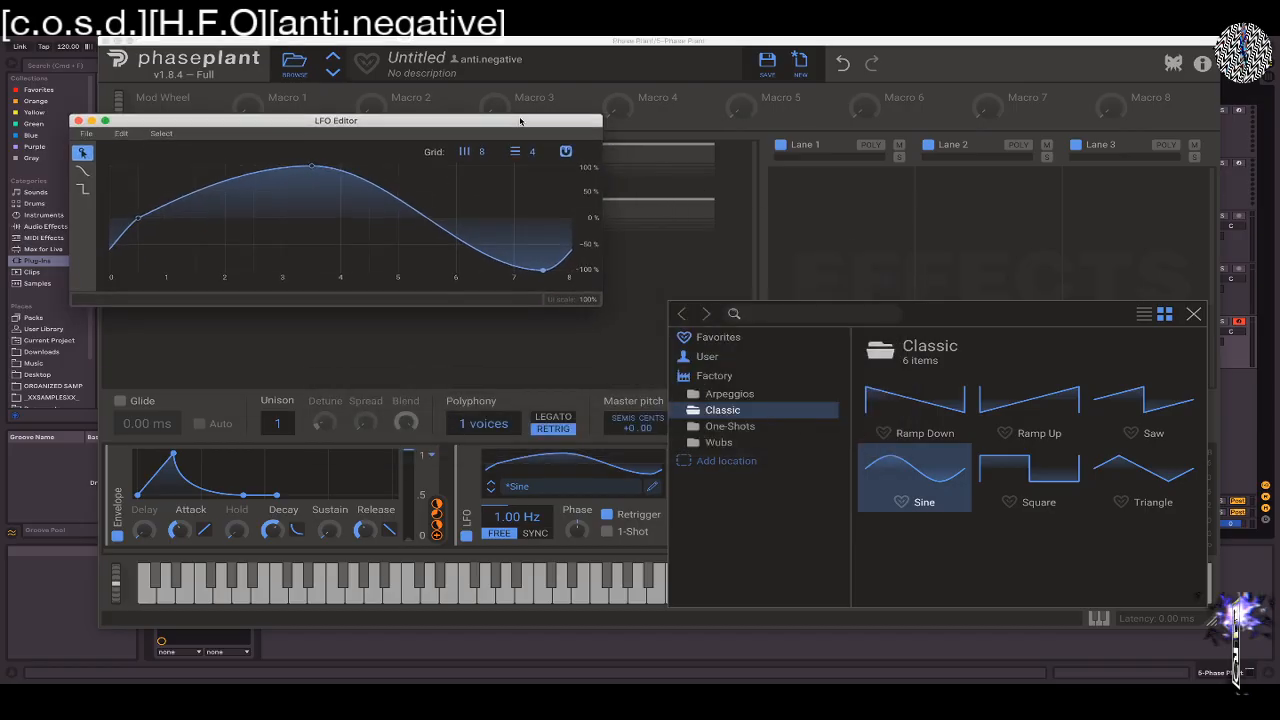
pyautogui.click(726, 442)
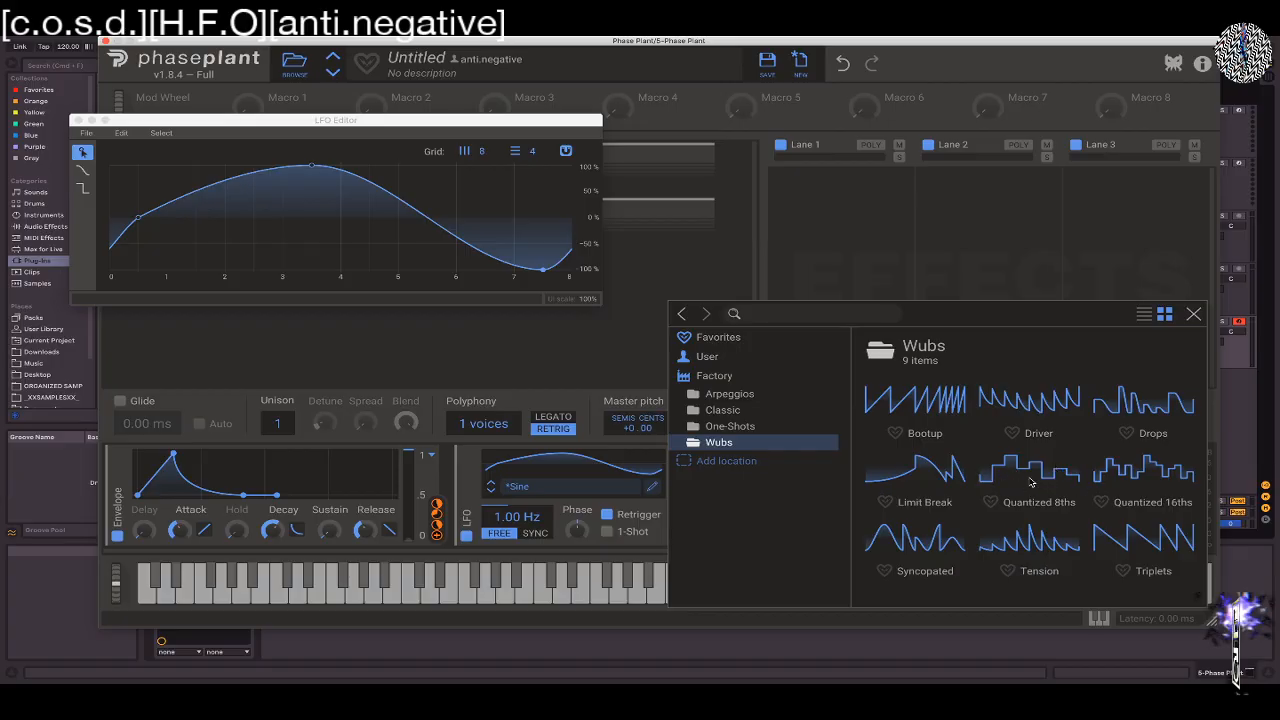
pyautogui.click(1124, 482)
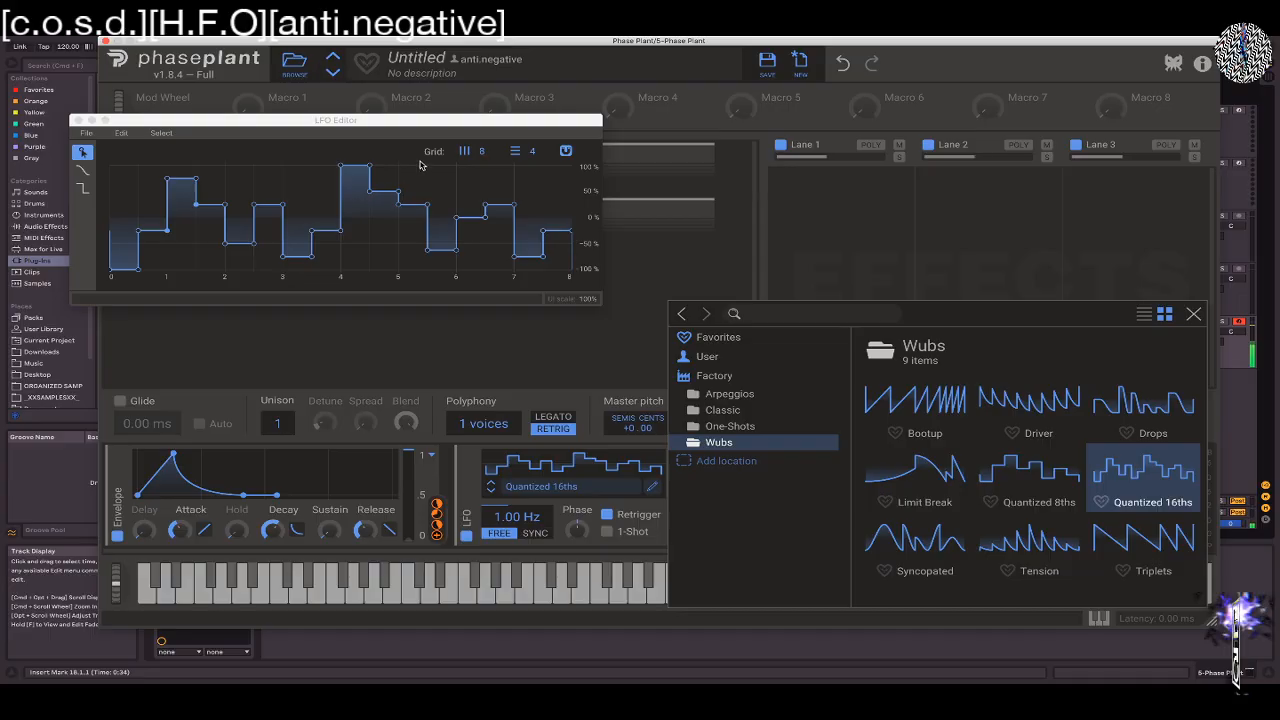
pyautogui.click(651, 165)
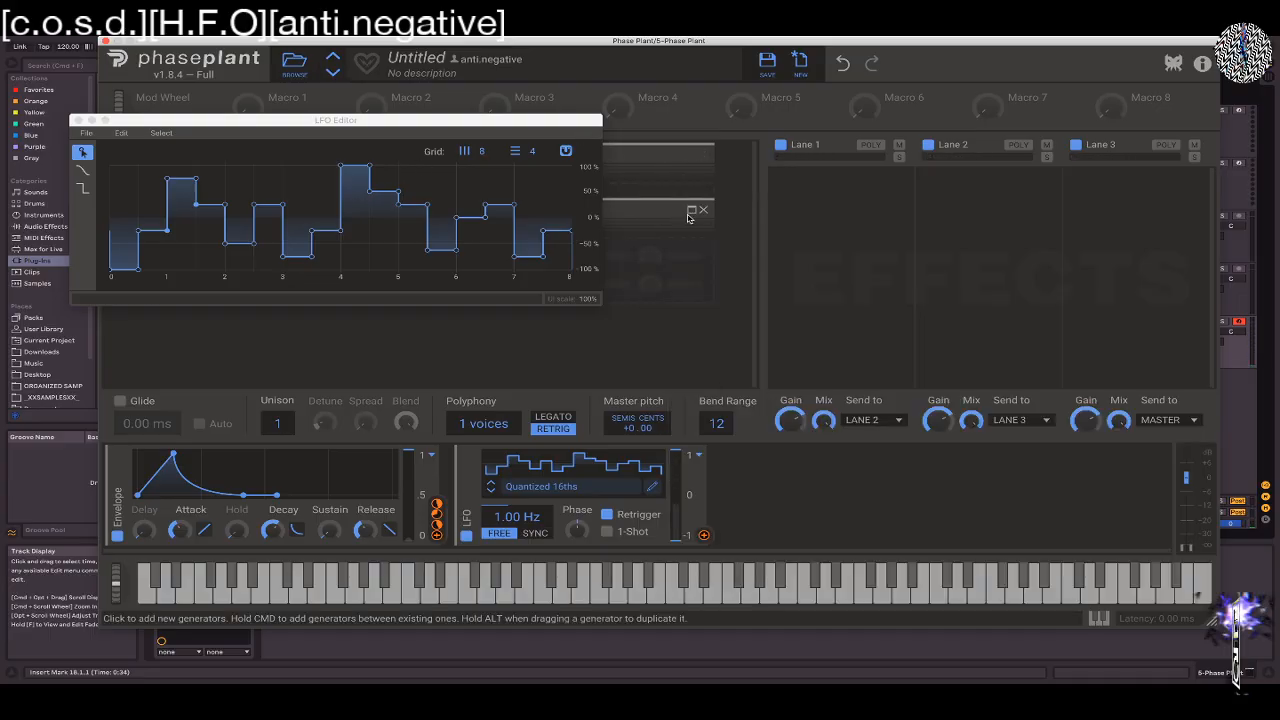
# Expand both generator groups and move the LFO Editor window aside so the generators are uncovered
pyautogui.click(692, 214)
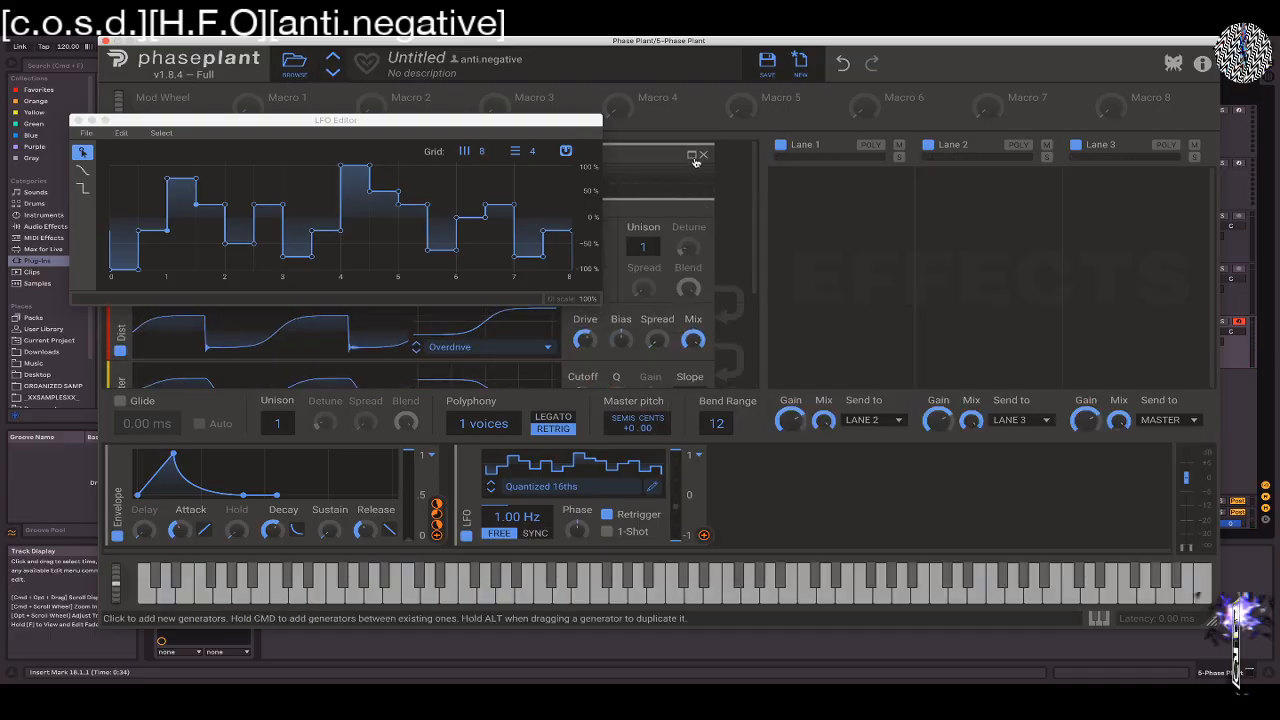
pyautogui.click(692, 158)
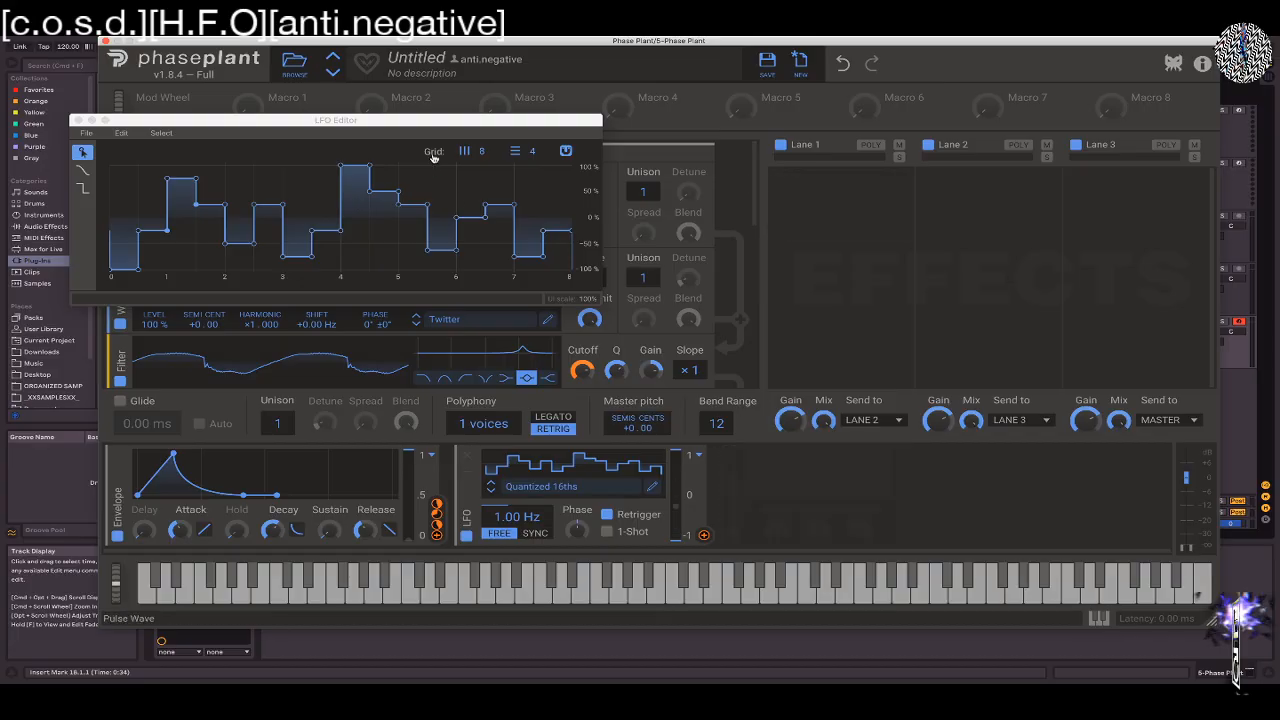
pyautogui.moveTo(381, 123); pyautogui.dragTo(1084, 152)
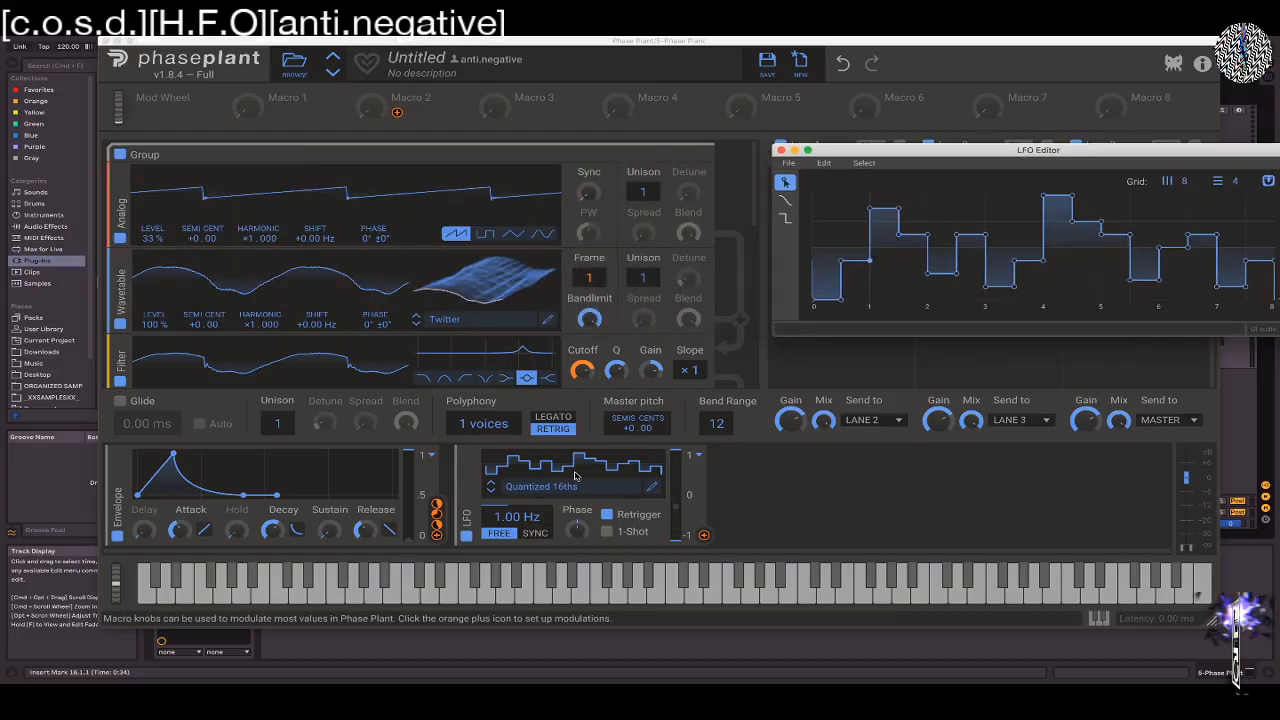
# Switch the LFO to tempo sync and set its rate to 16/16
pyautogui.click(533, 533)
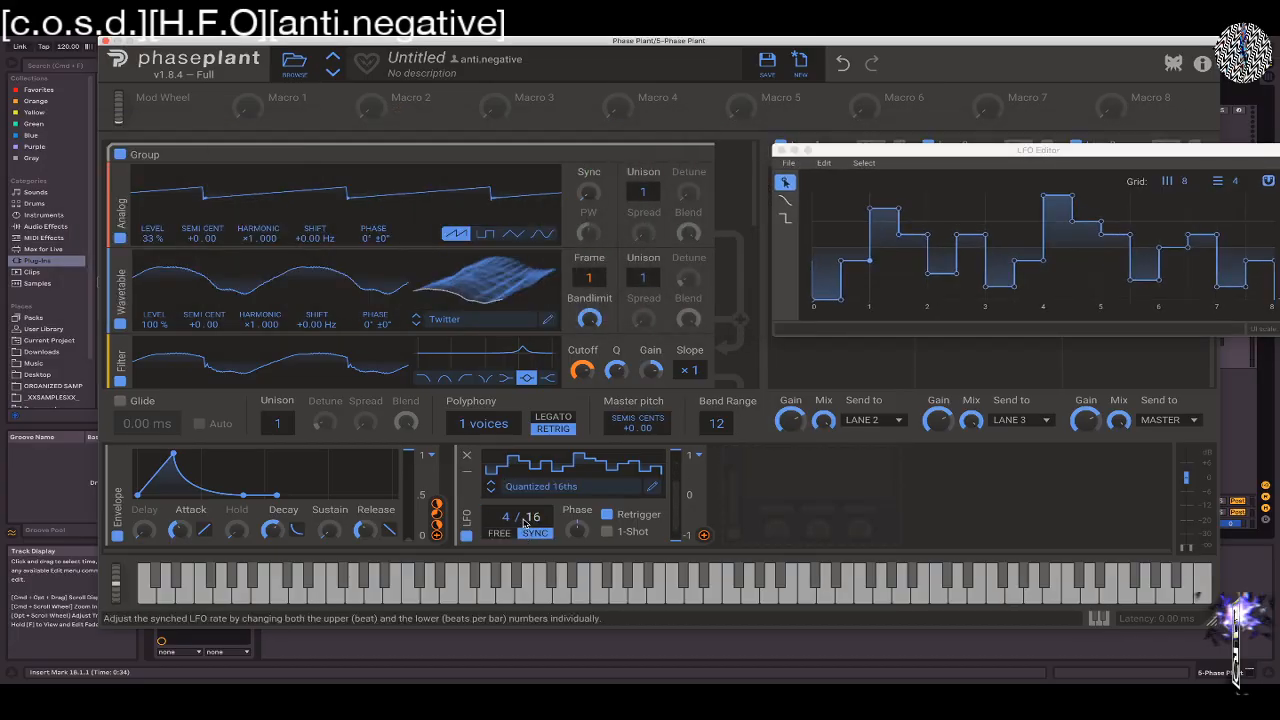
pyautogui.moveTo(506, 517); pyautogui.dragTo(506, 541)
pyautogui.moveTo(506, 517); pyautogui.dragTo(510, 520)
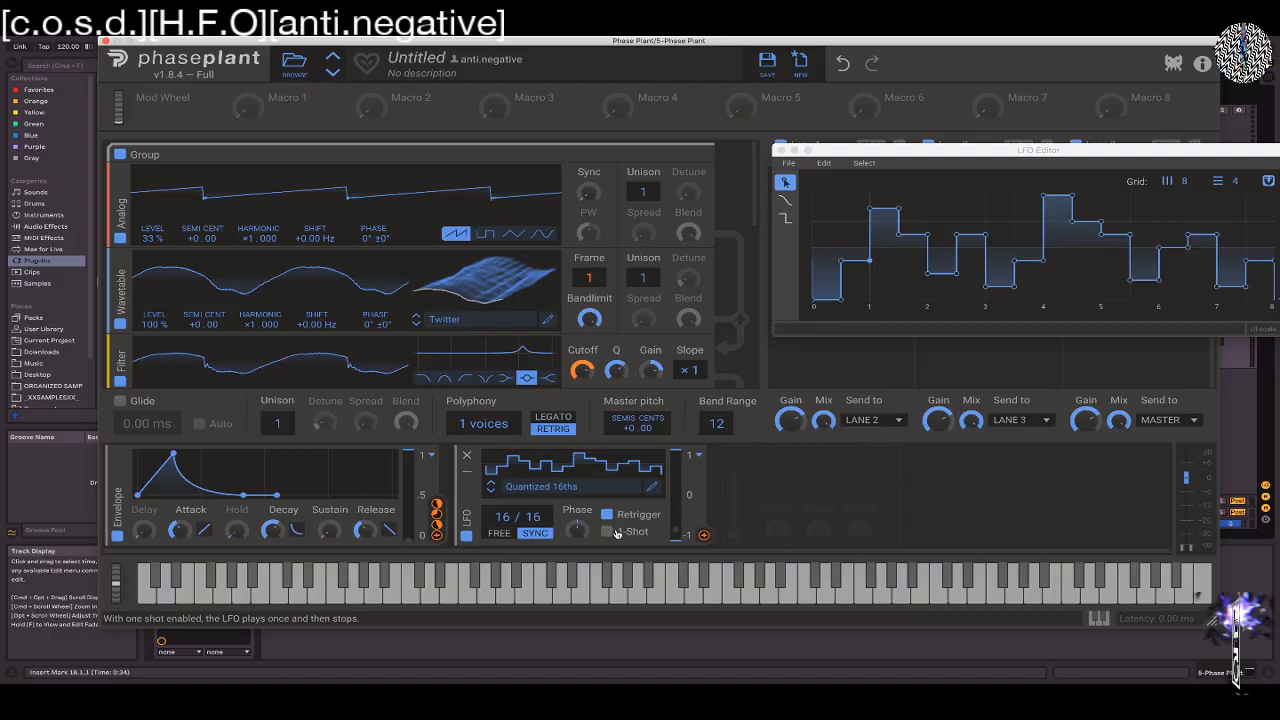
# Assign the LFO to the semitone tuning of the first group's Analog and Wavetable oscillators
pyautogui.click(704, 536)
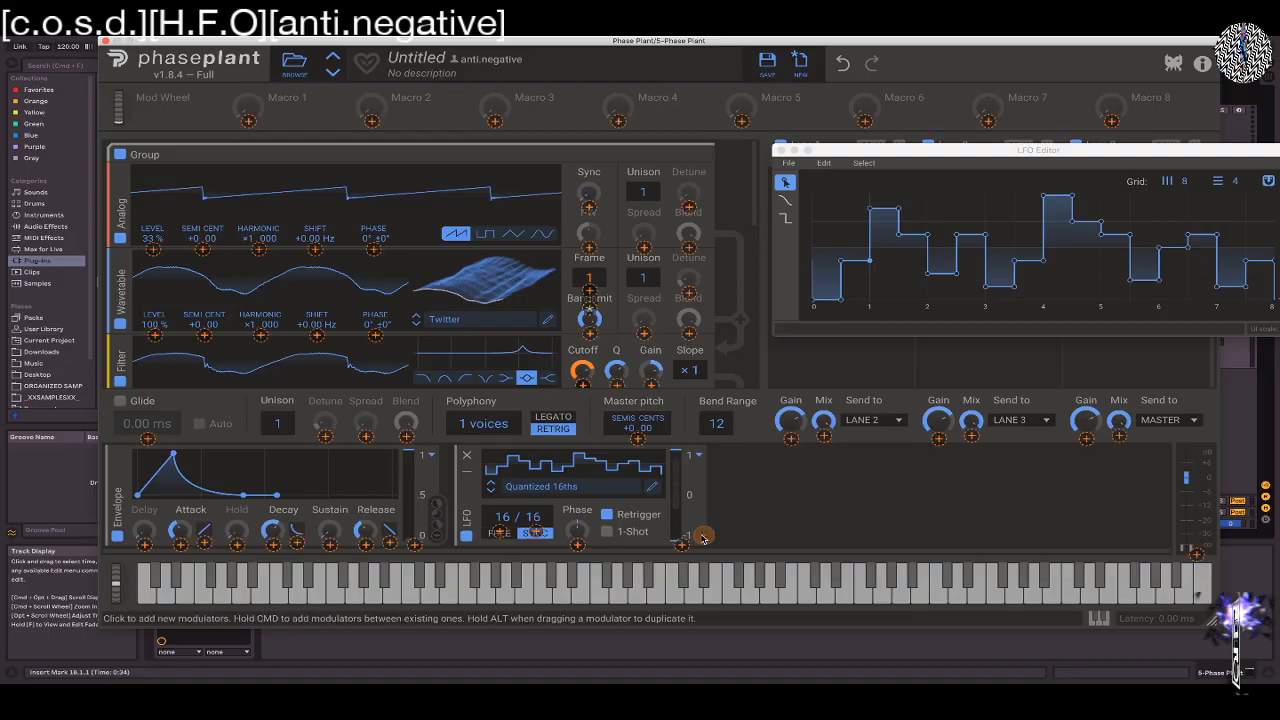
pyautogui.click(203, 250)
pyautogui.moveTo(203, 250); pyautogui.dragTo(203, 246)
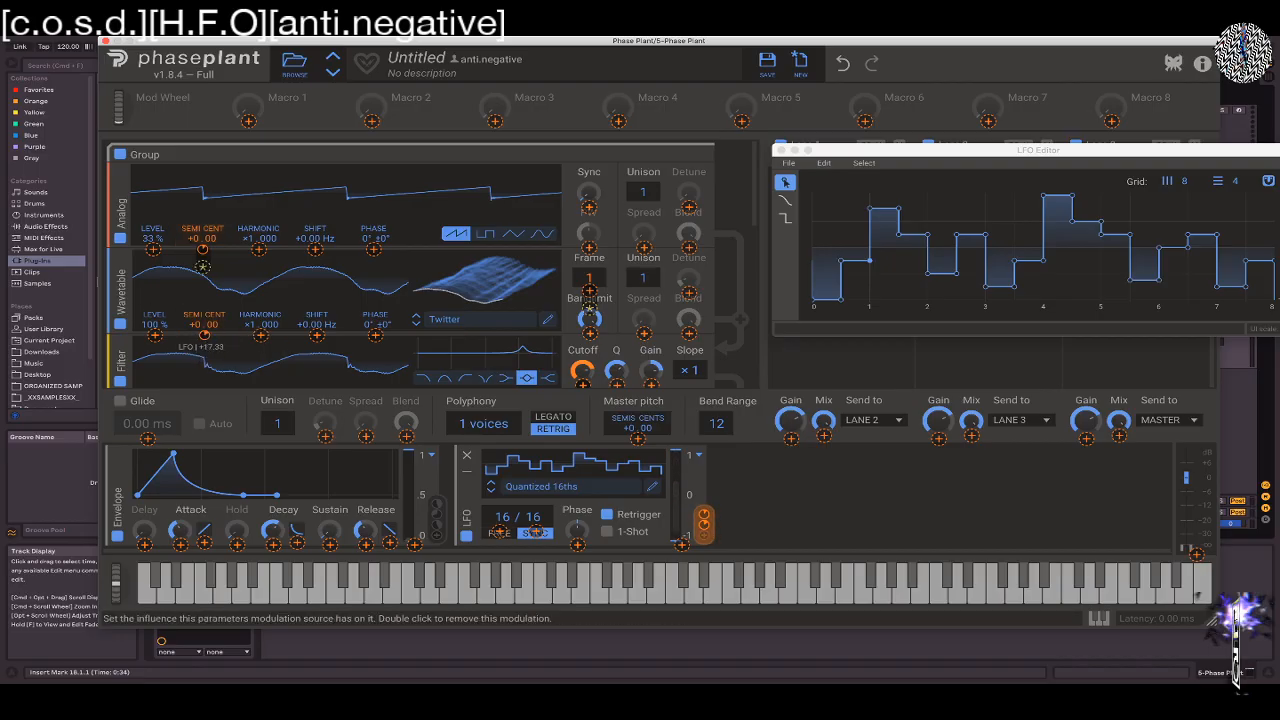
# Assign the LFO to the second group's Analog oscillator tuning with an amount of +12.00, then play notes to audition it
pyautogui.scroll(-5, 300, 280)
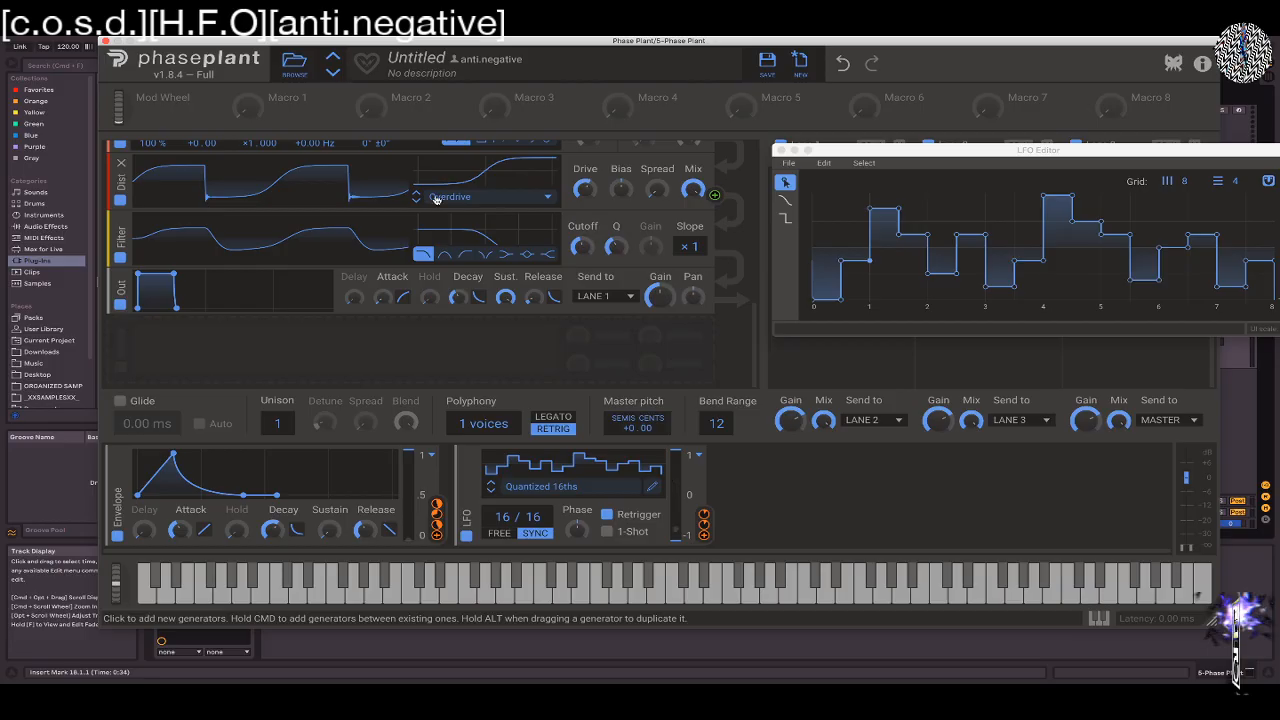
pyautogui.scroll(4, 755, 250)
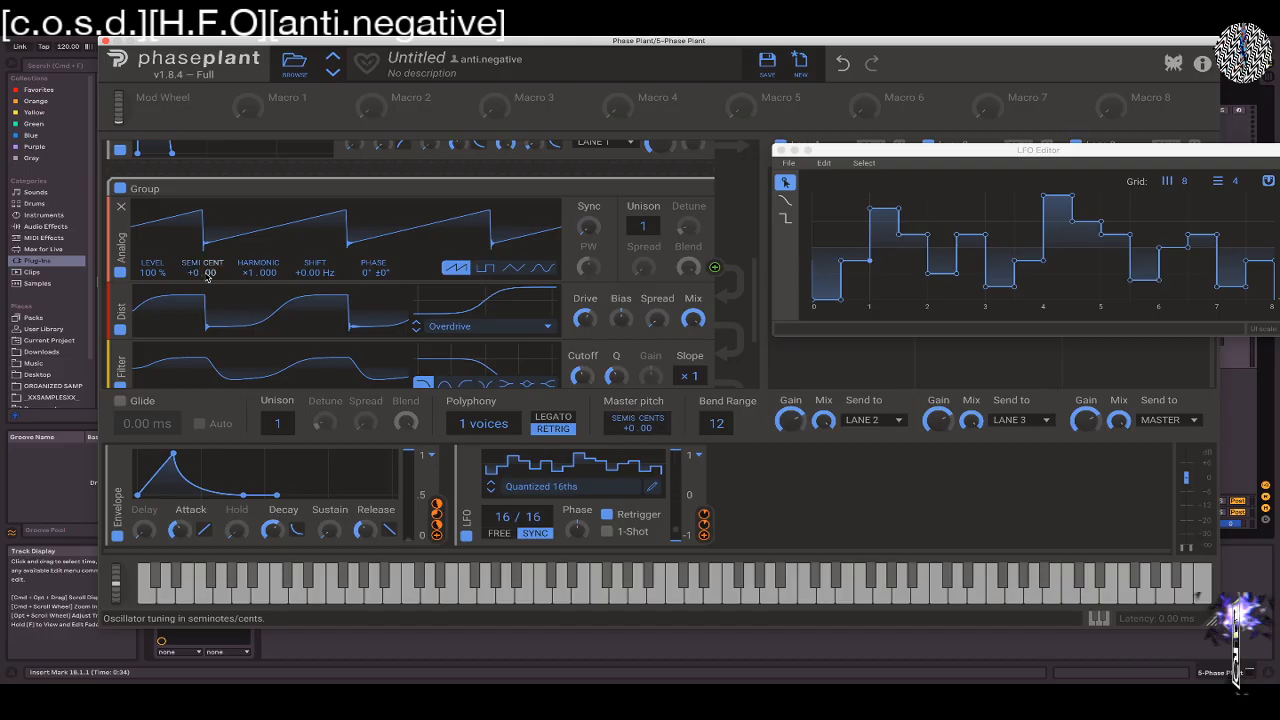
pyautogui.moveTo(703, 535); pyautogui.dragTo(202, 323)
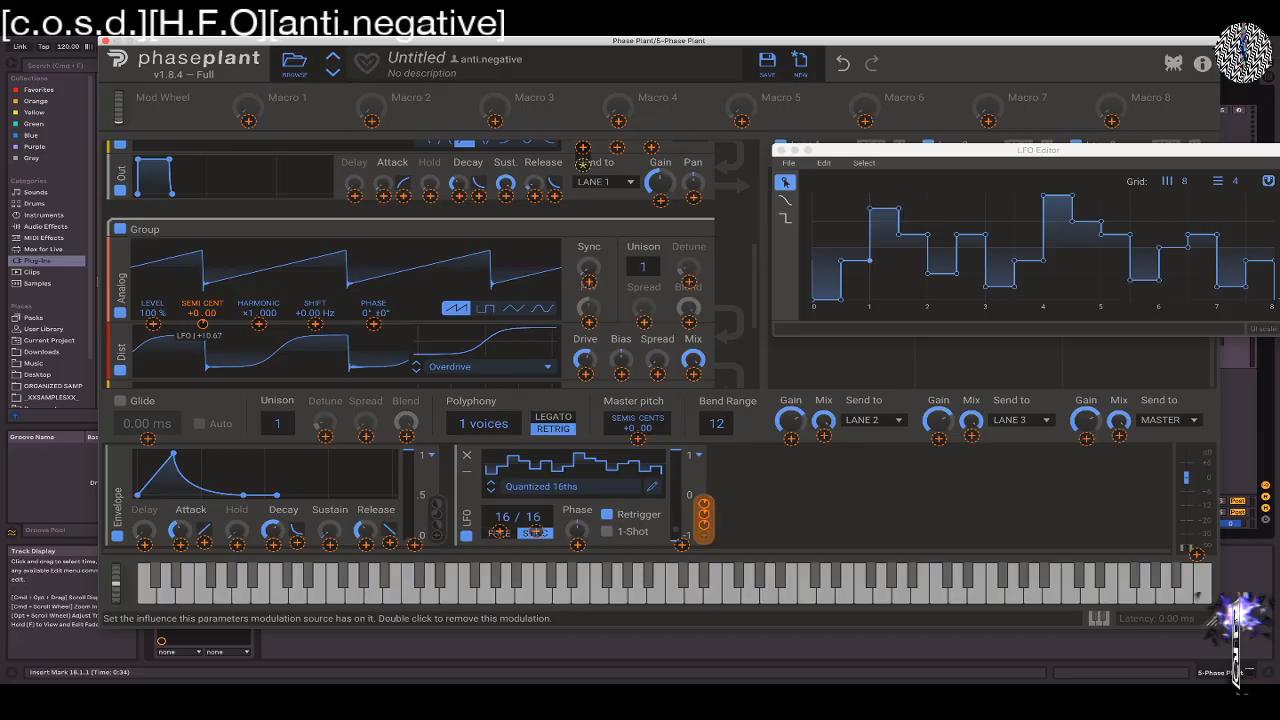
pyautogui.moveTo(202, 323); pyautogui.dragTo(202, 320)
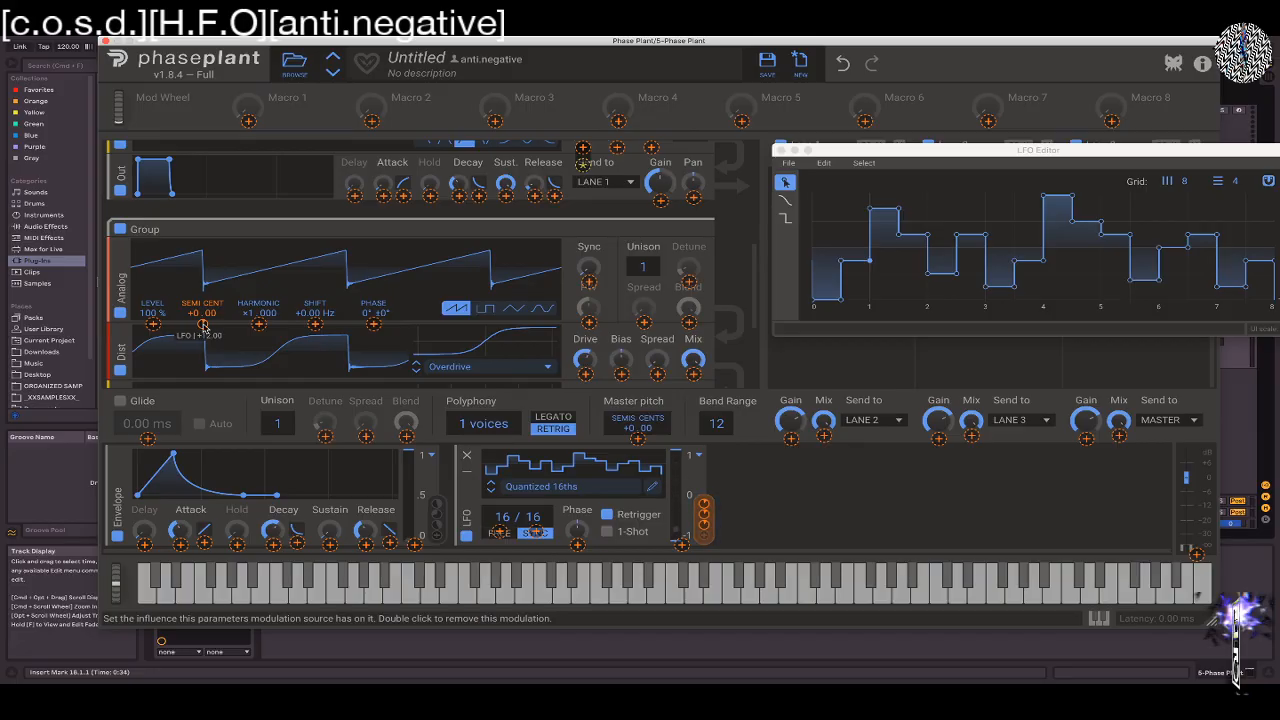
pyautogui.scroll(-1, 410, 336)
pyautogui.press('z')
pyautogui.press('s')
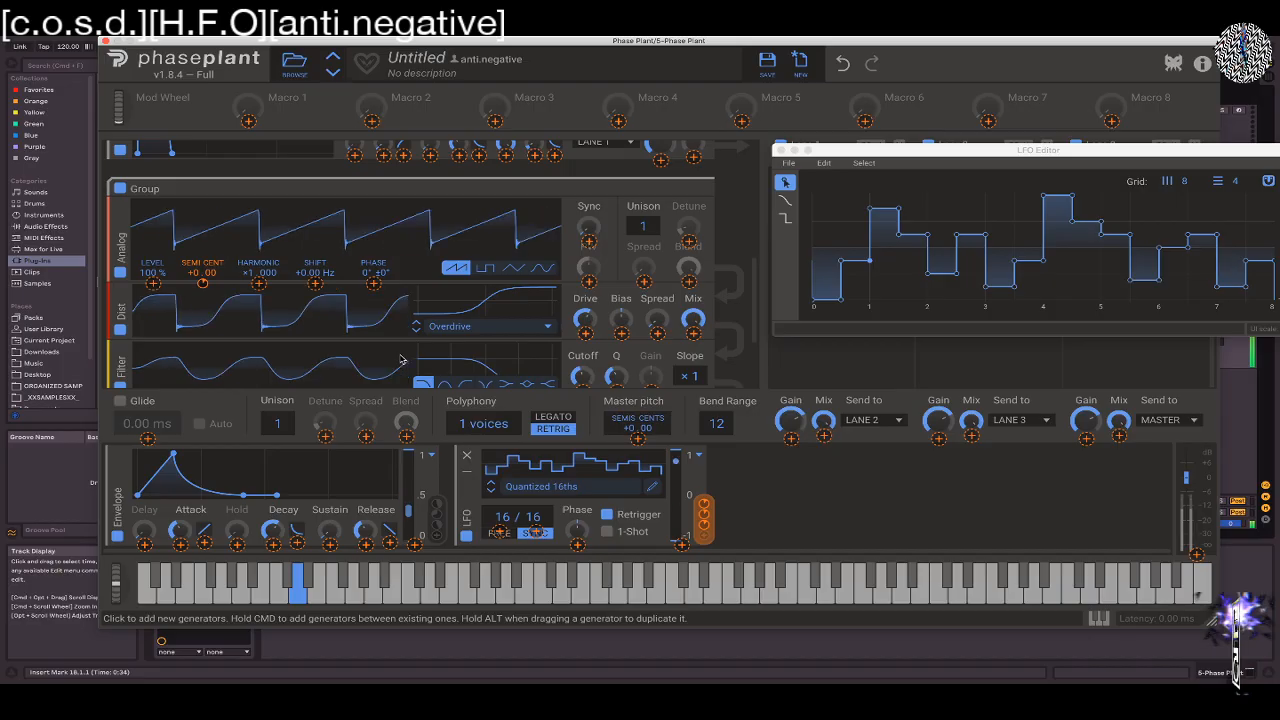
# Play notes in different octaves to audition the LFO pitch modulation
pyautogui.press('d')
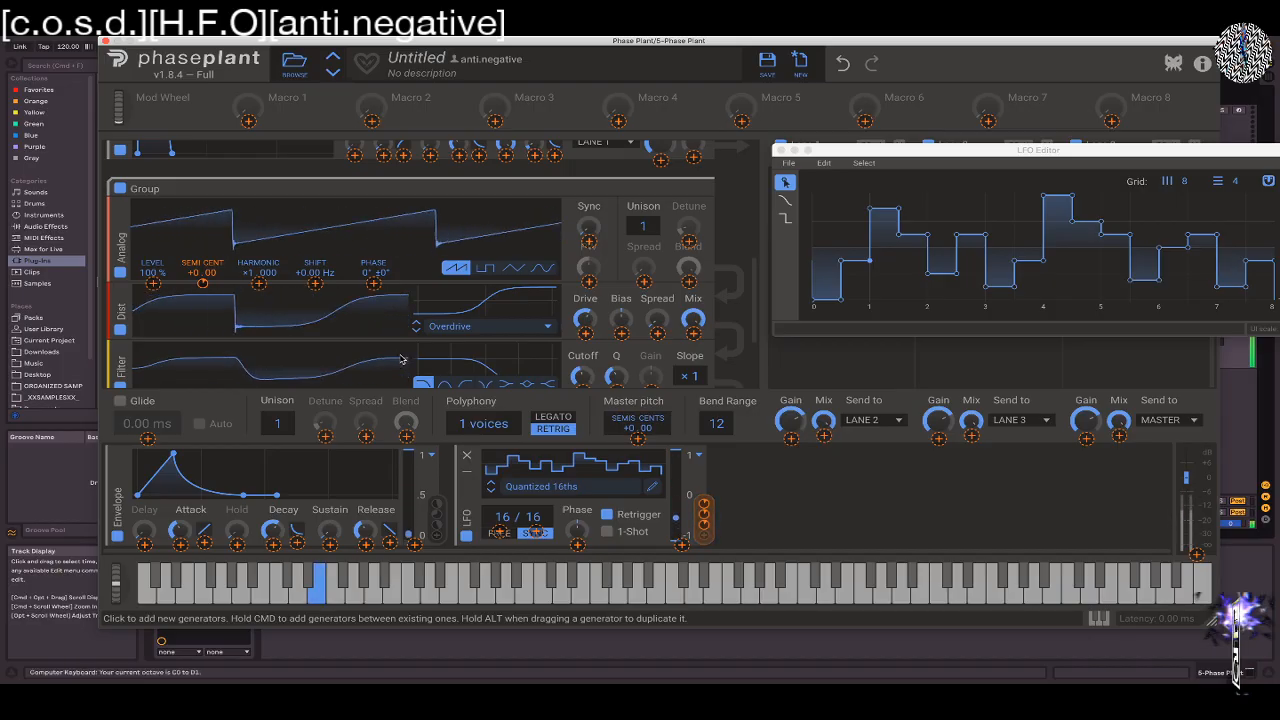
pyautogui.press('x')
pyautogui.press('d')
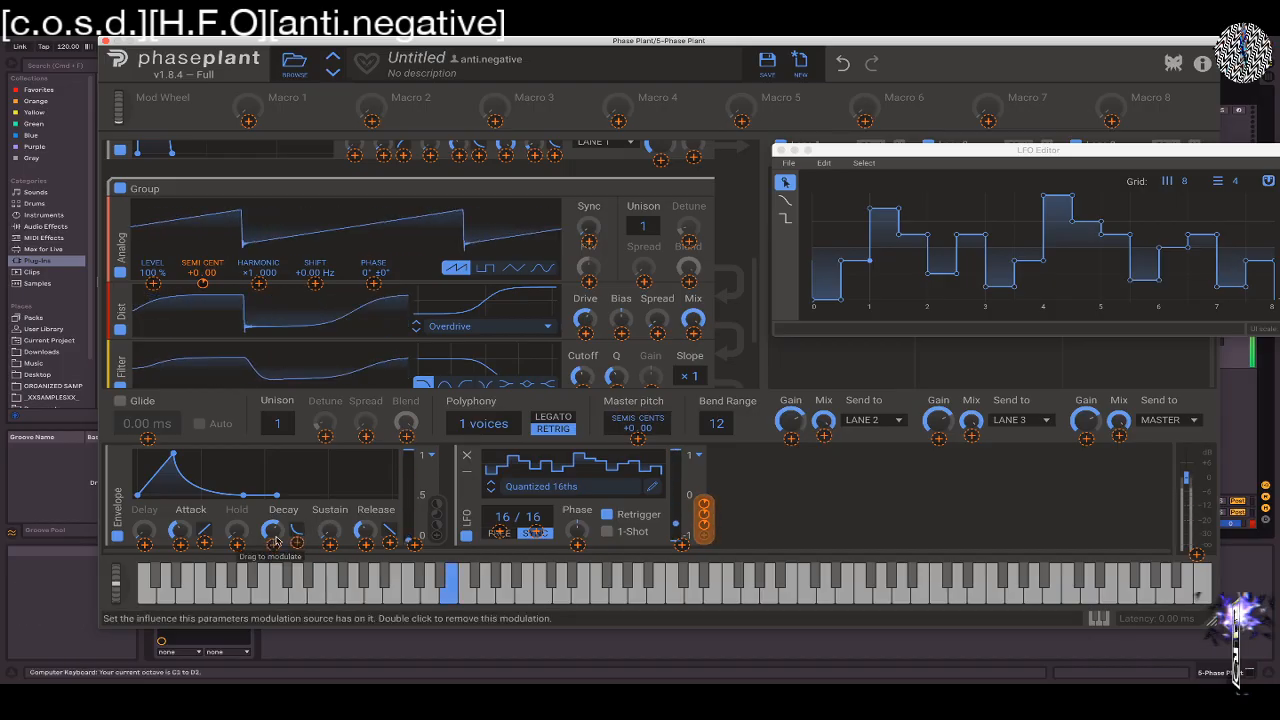
# Raise the envelope's sustain level and assign the LFO to modulate that sustain
pyautogui.click(331, 503)
pyautogui.moveTo(330, 530); pyautogui.dragTo(330, 489)
pyautogui.click(706, 537)
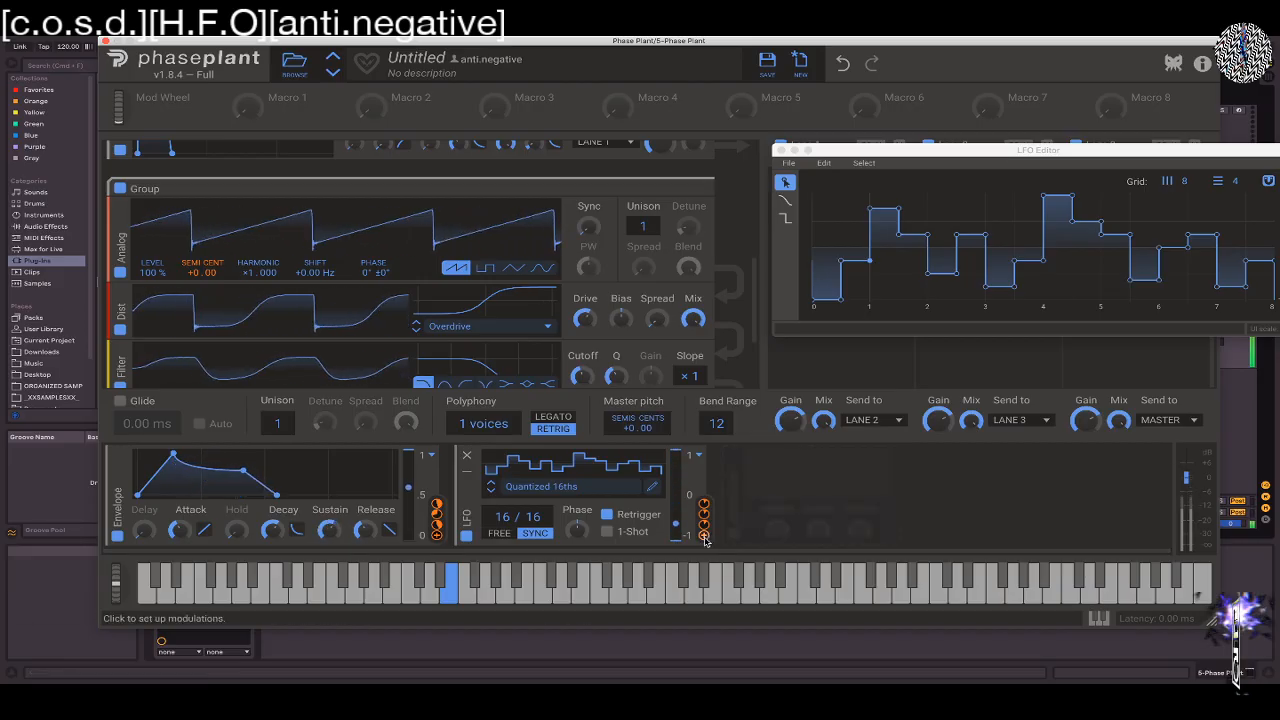
pyautogui.click(330, 544)
pyautogui.moveTo(330, 544); pyautogui.dragTo(330, 560)
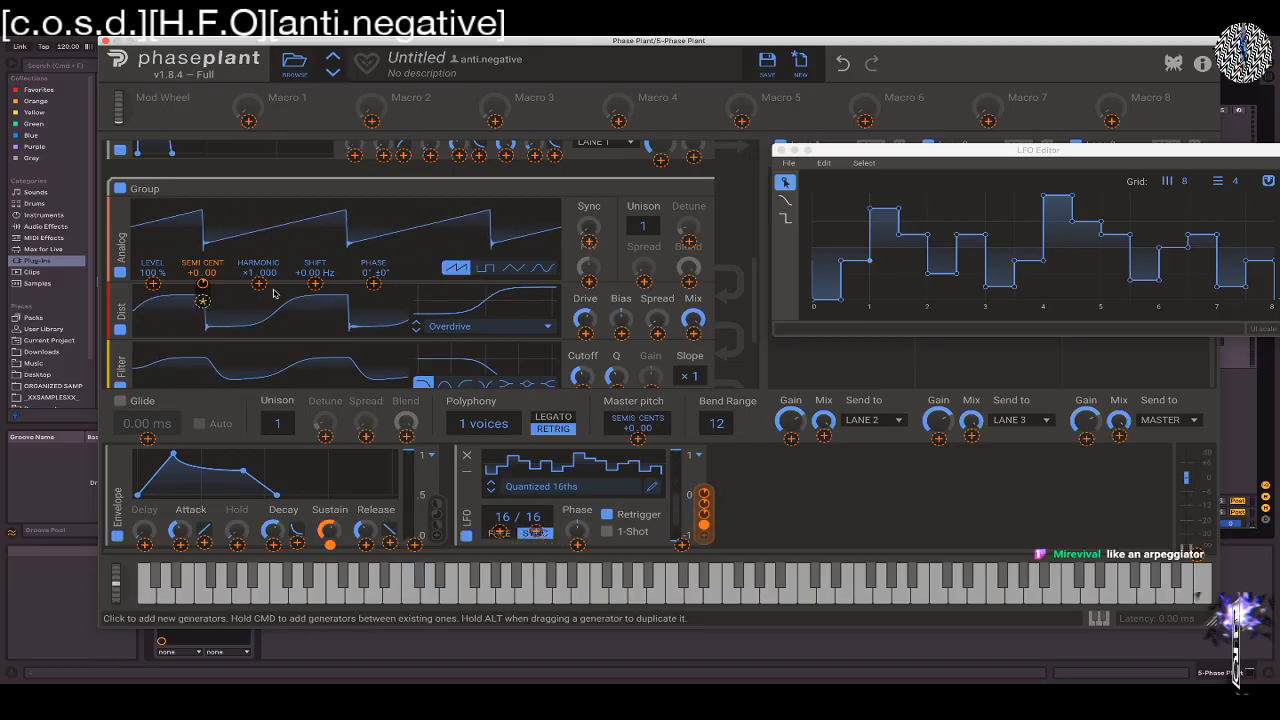
pyautogui.click(781, 150)
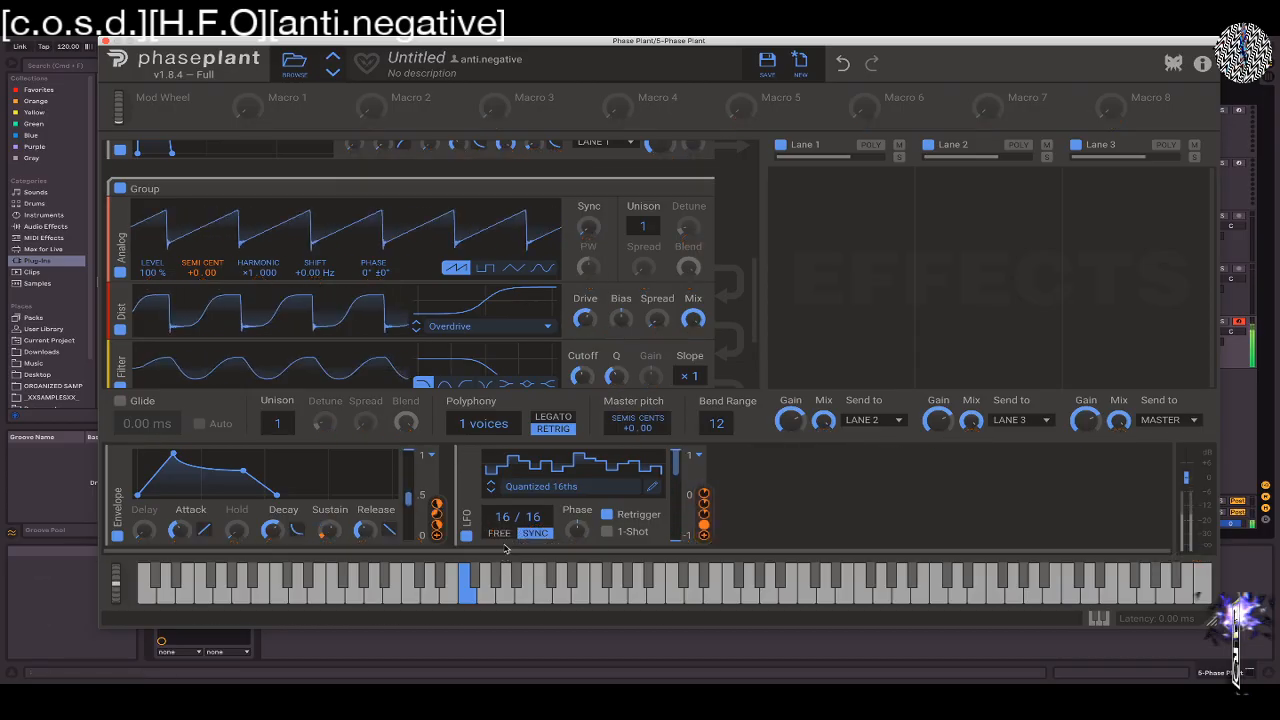
# Set the LFO rate to 32/16 and try the Tension and Bootup shapes from the Wubs folder
pyautogui.moveTo(503, 517); pyautogui.dragTo(503, 444)
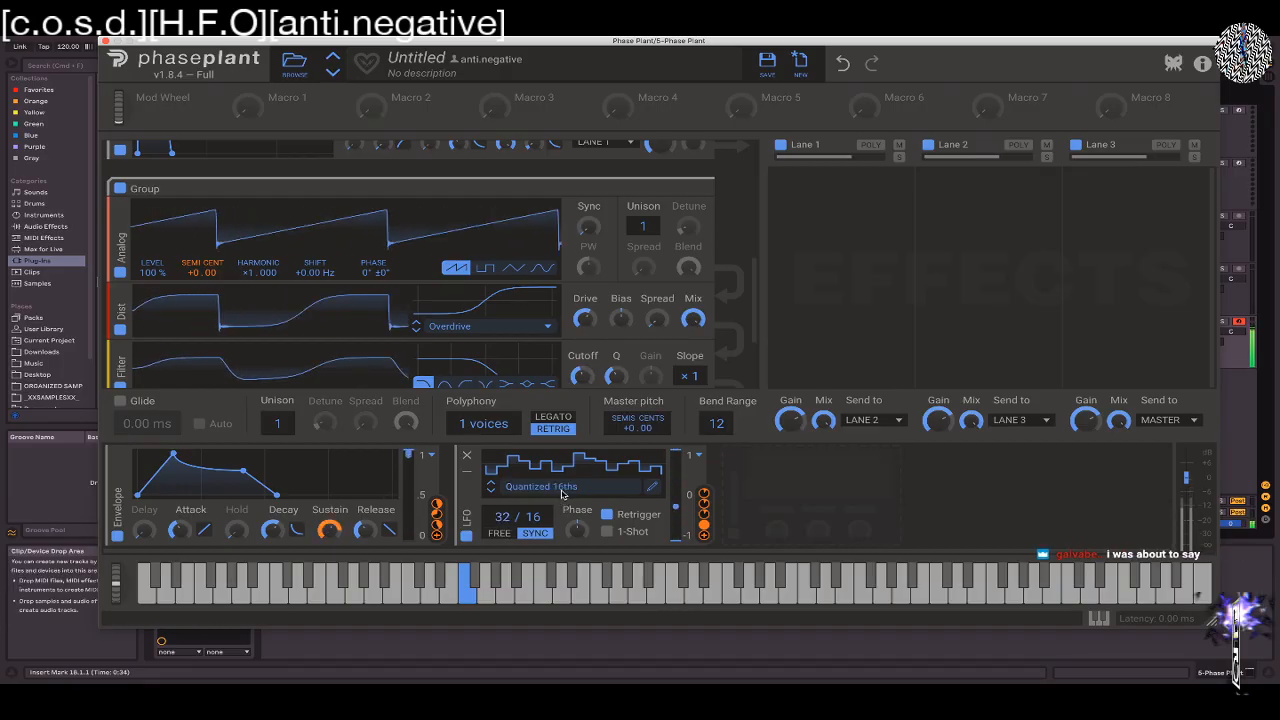
pyautogui.click(562, 490)
pyautogui.click(1003, 547)
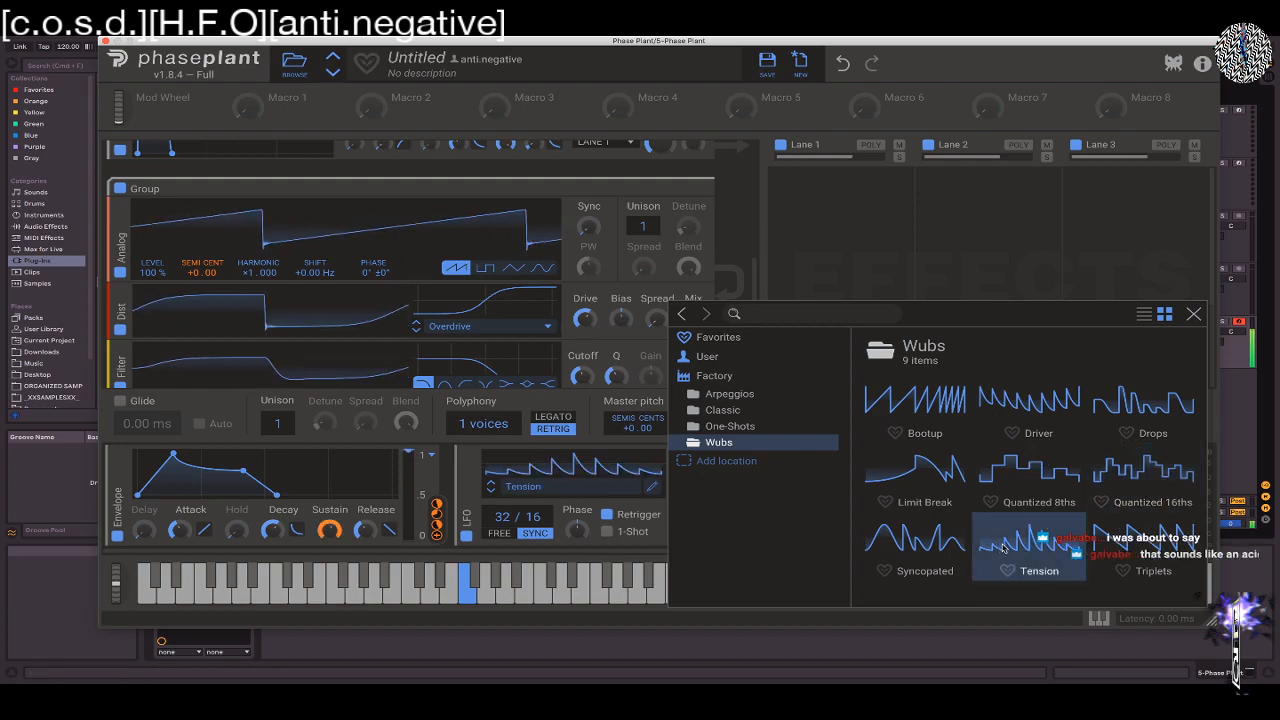
pyautogui.click(907, 401)
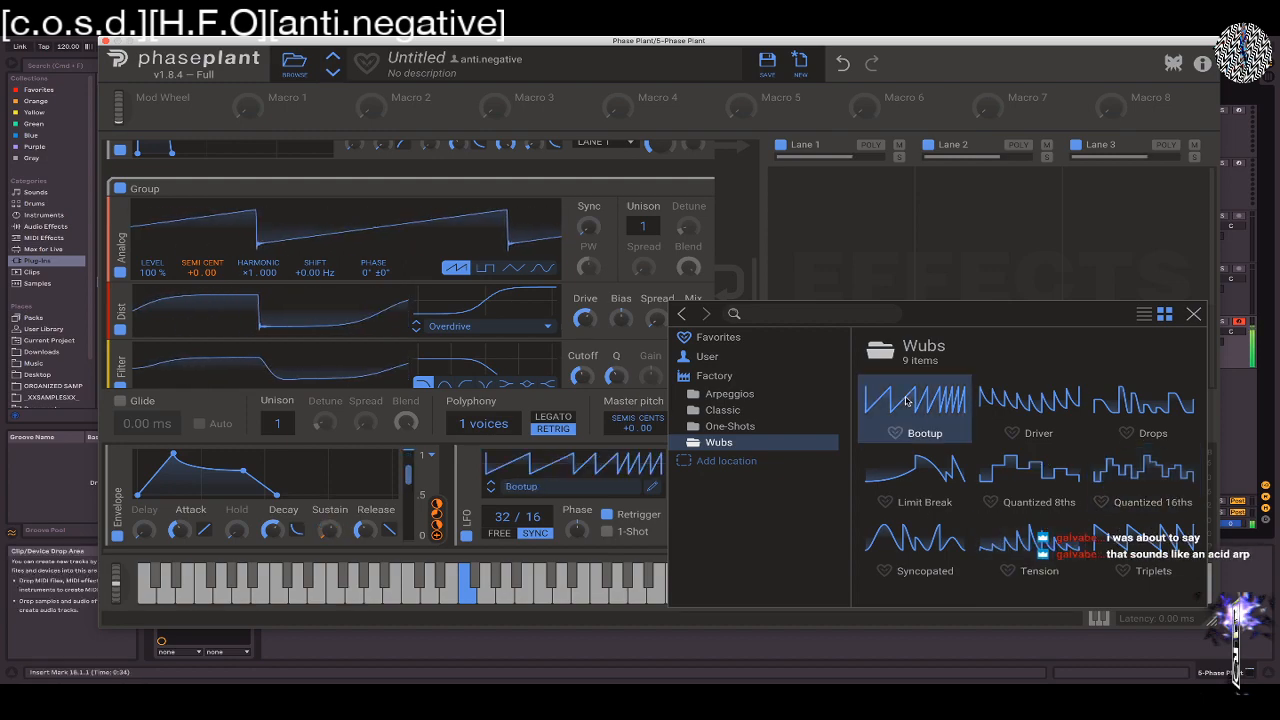
# Load the Fast Echo 1 shape from the One-Shots folder into the LFO and set its rate to 16/16
pyautogui.click(729, 426)
pyautogui.click(1012, 468)
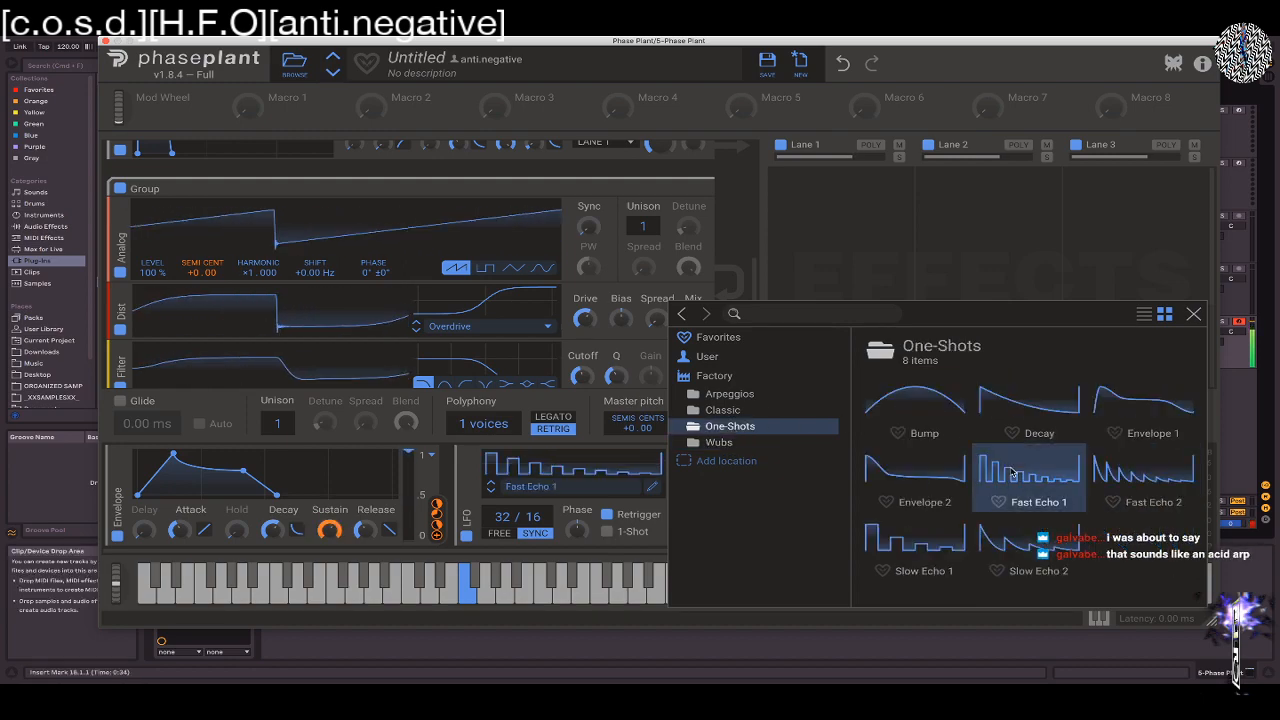
pyautogui.click(582, 551)
pyautogui.moveTo(502, 517); pyautogui.dragTo(502, 544)
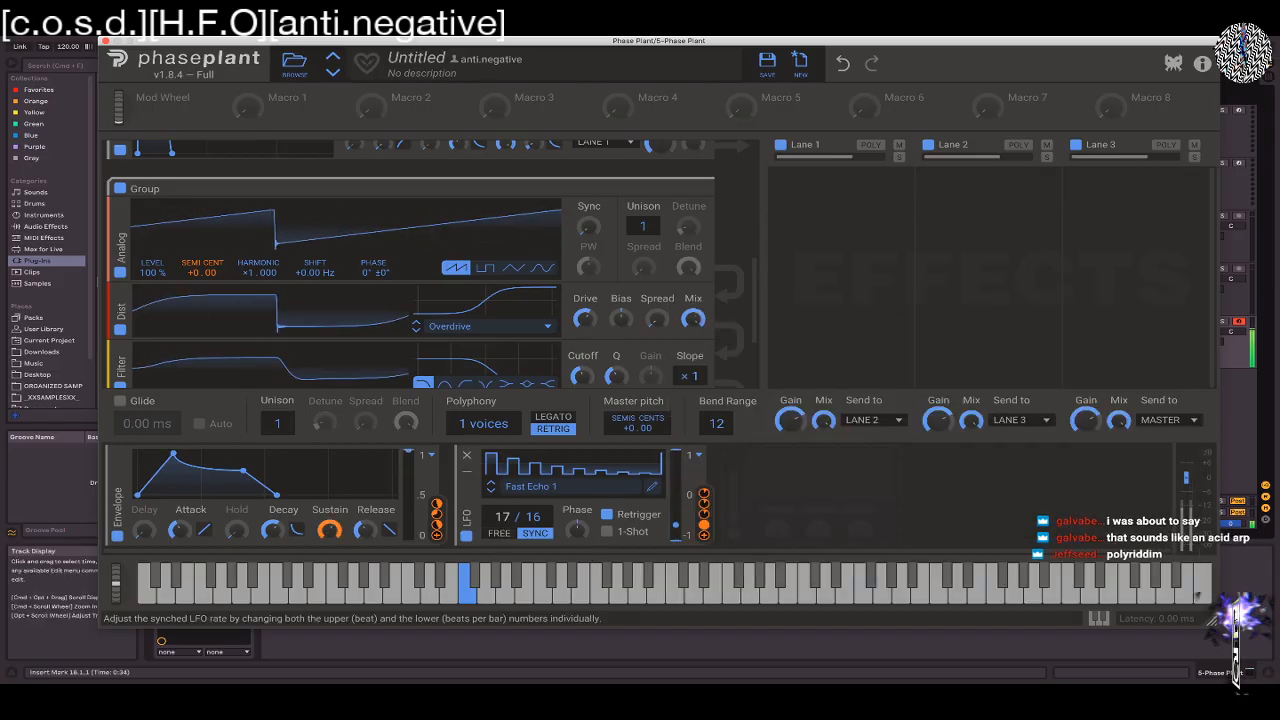
# Reshape the Fast Echo 1 curve in the LFO Editor by moving its nodes between 0 and 6 into slopes and peaks
pyautogui.click(655, 487)
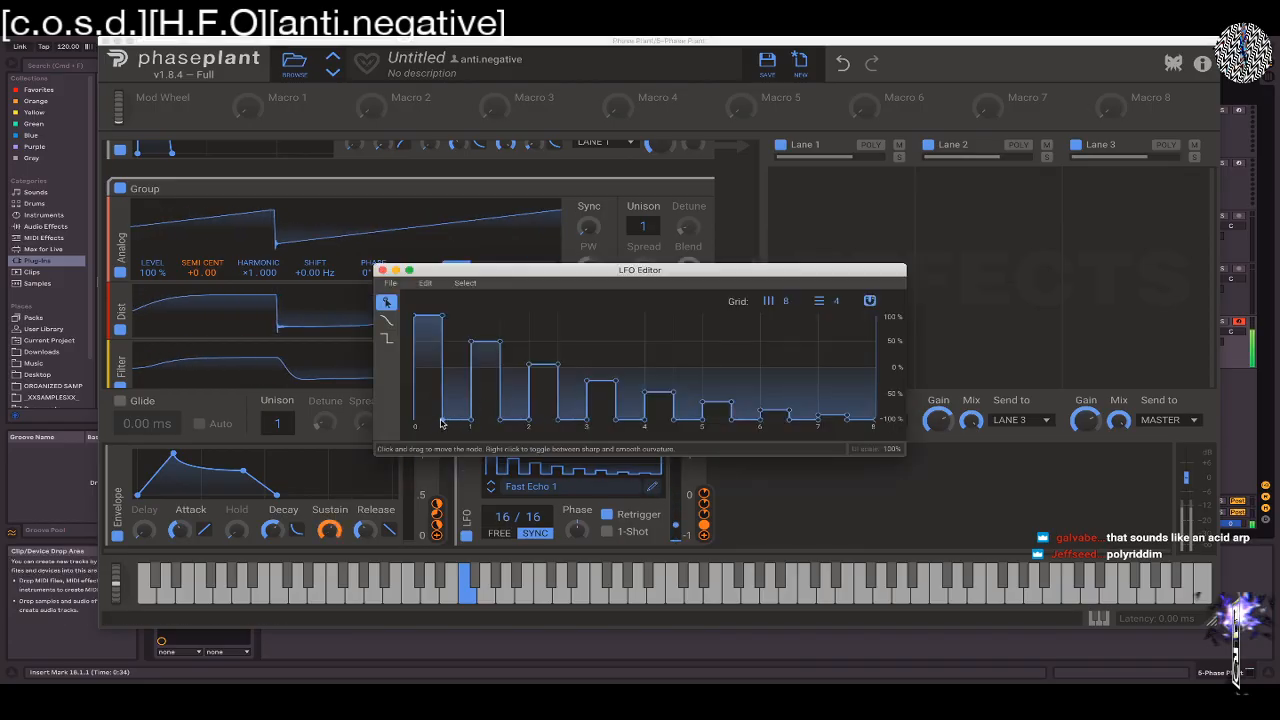
pyautogui.moveTo(443, 424); pyautogui.dragTo(467, 424)
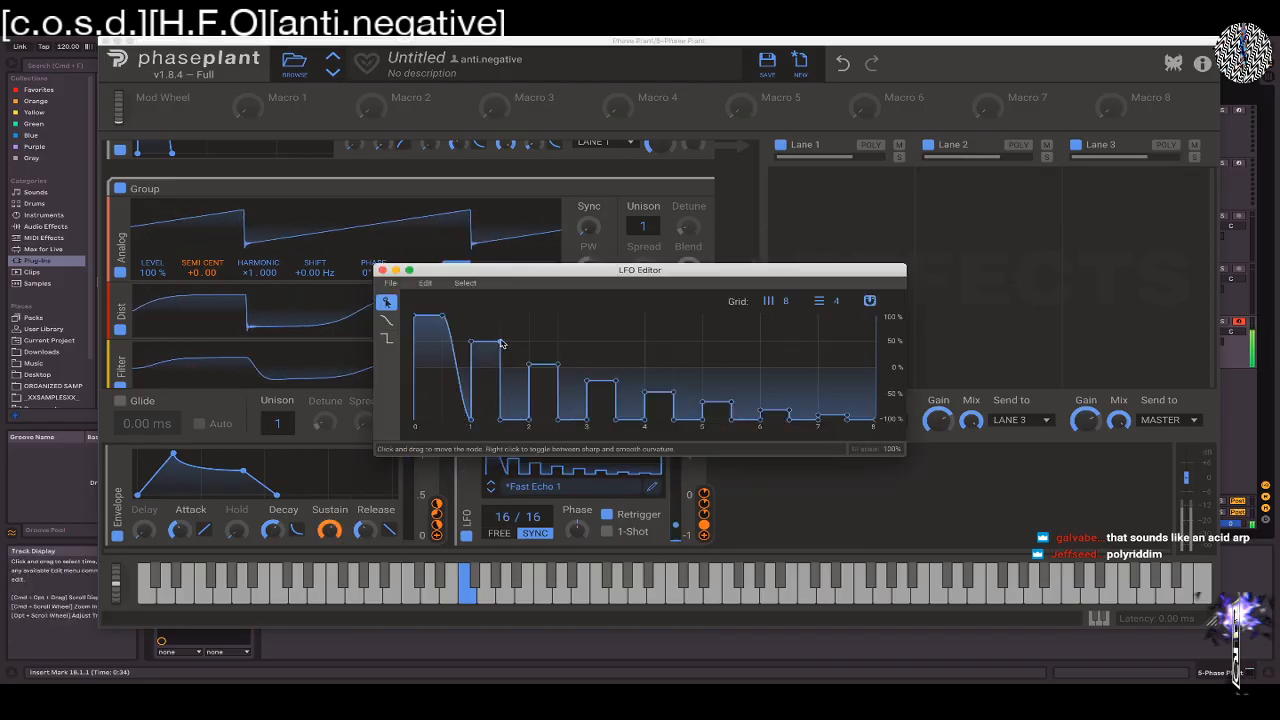
pyautogui.moveTo(500, 342); pyautogui.dragTo(500, 316)
pyautogui.moveTo(500, 420); pyautogui.dragTo(586, 344)
pyautogui.moveTo(616, 420); pyautogui.dragTo(743, 372)
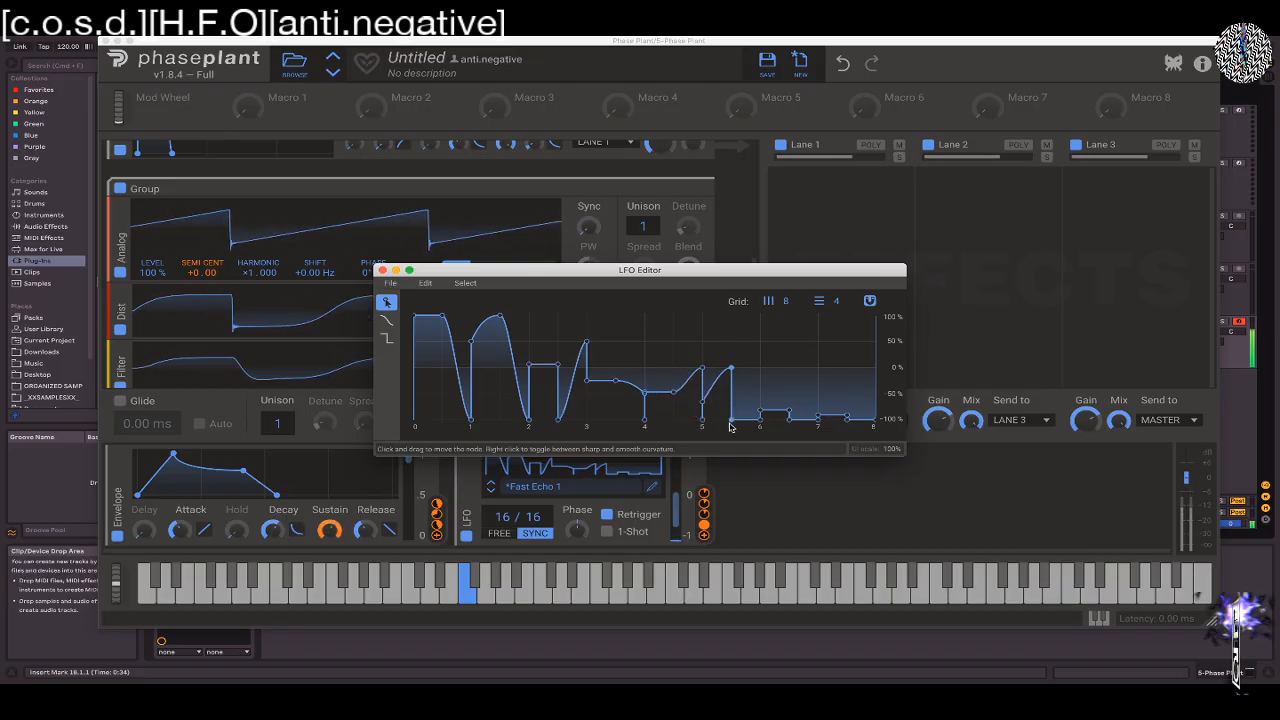
pyautogui.moveTo(747, 420); pyautogui.dragTo(760, 368)
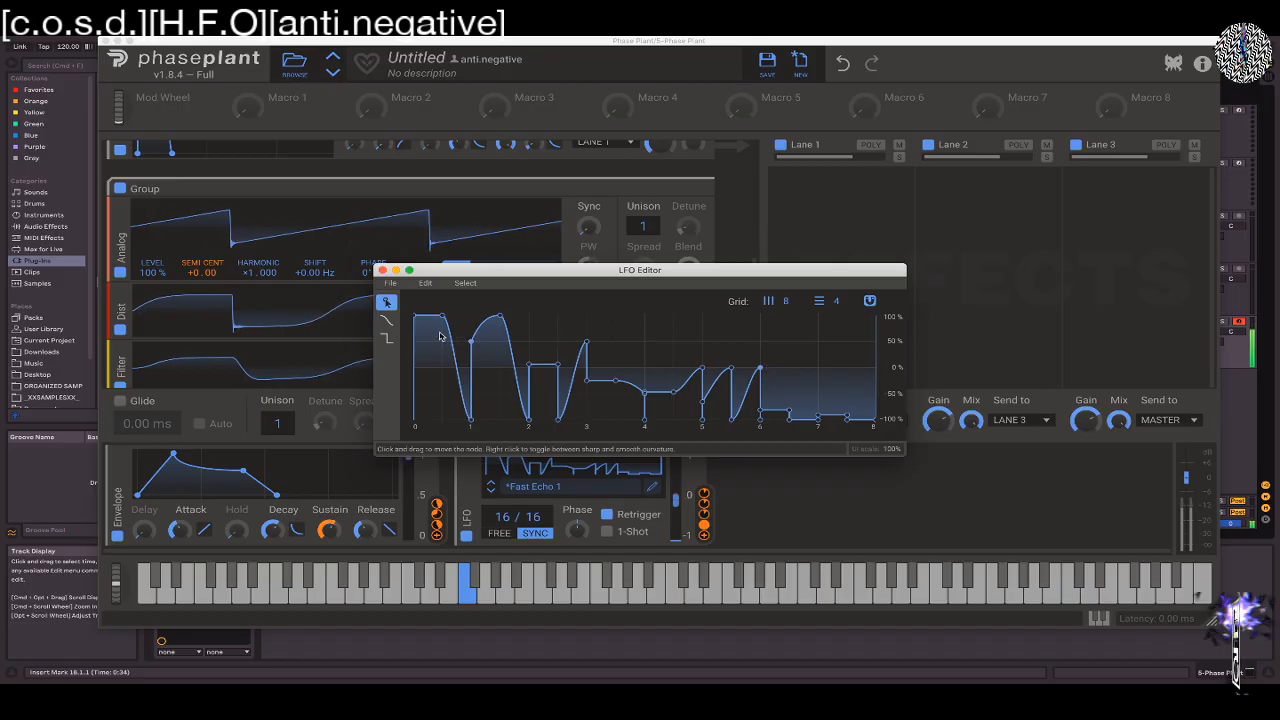
# Draw a flat stepped section at 0% from 6 to 8 on the LFO curve and move the LFO Editor aside
pyautogui.click(386, 319)
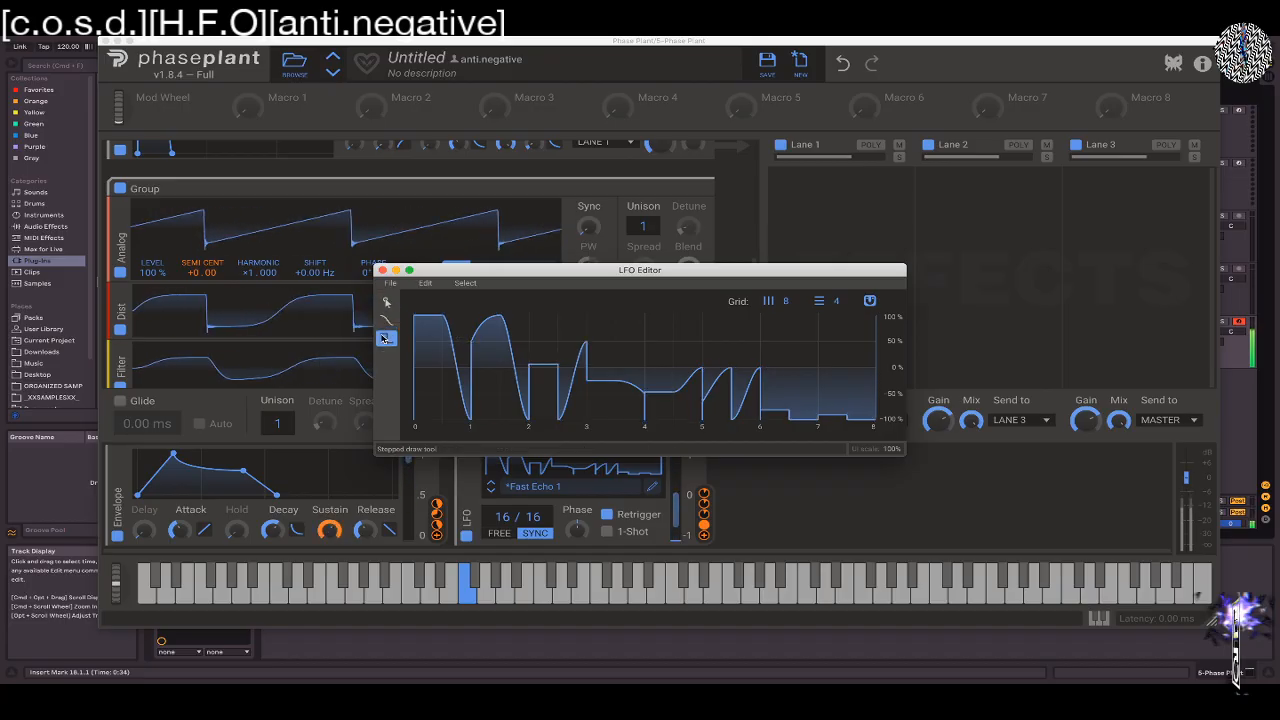
pyautogui.moveTo(798, 373); pyautogui.dragTo(850, 373)
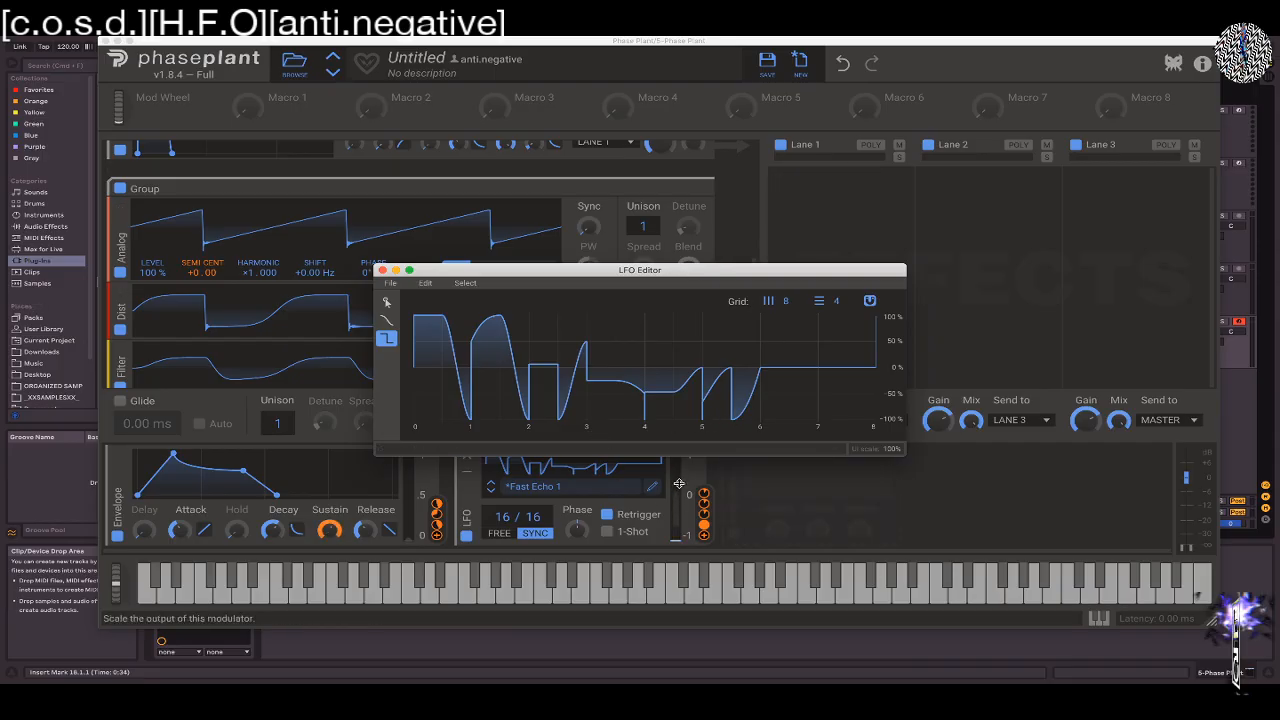
pyautogui.click(712, 472)
pyautogui.moveTo(714, 271); pyautogui.dragTo(314, 101)
# Replace the LFO with a Random modulator, tempo-synced at a rate of 1/16
pyautogui.click(466, 455)
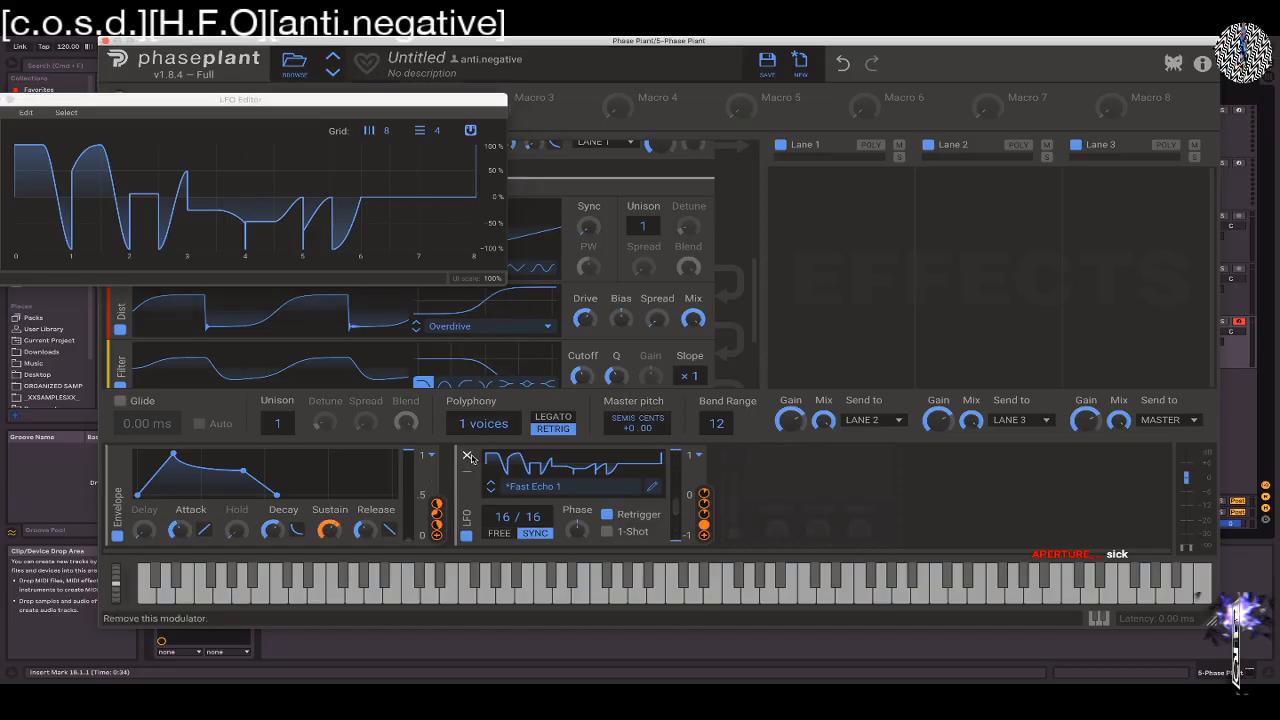
pyautogui.click(466, 455)
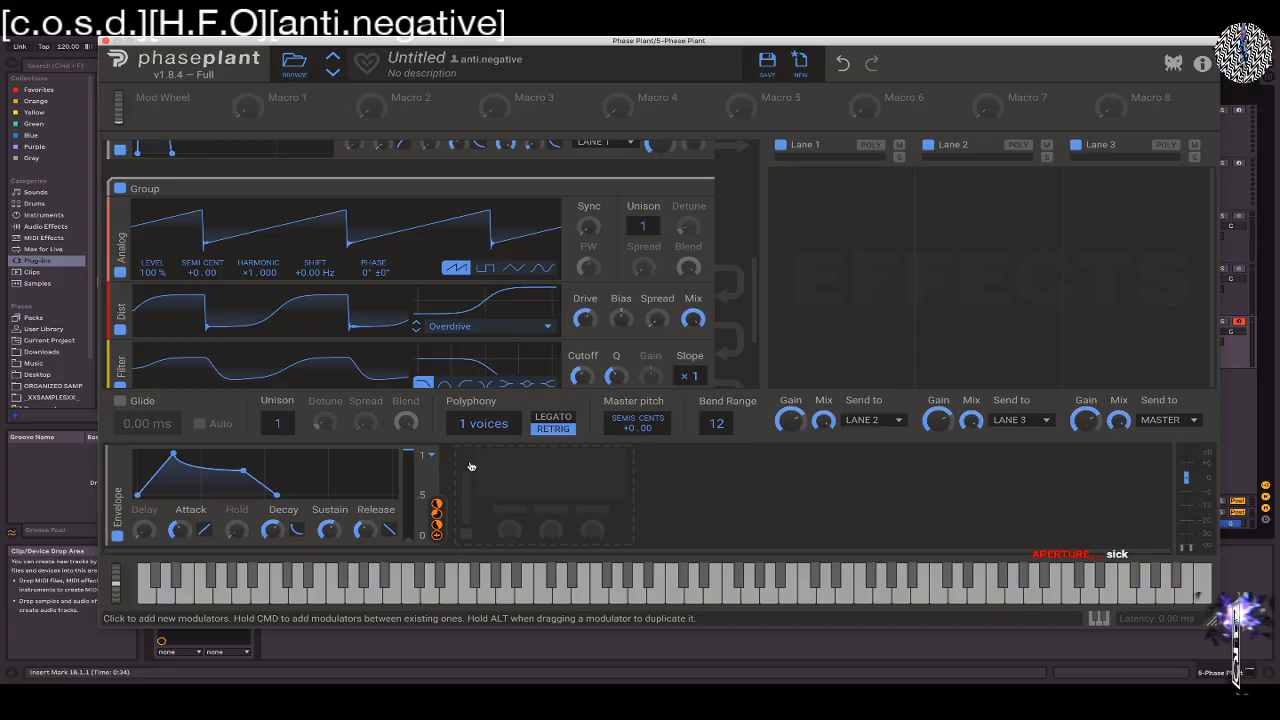
pyautogui.click(471, 466)
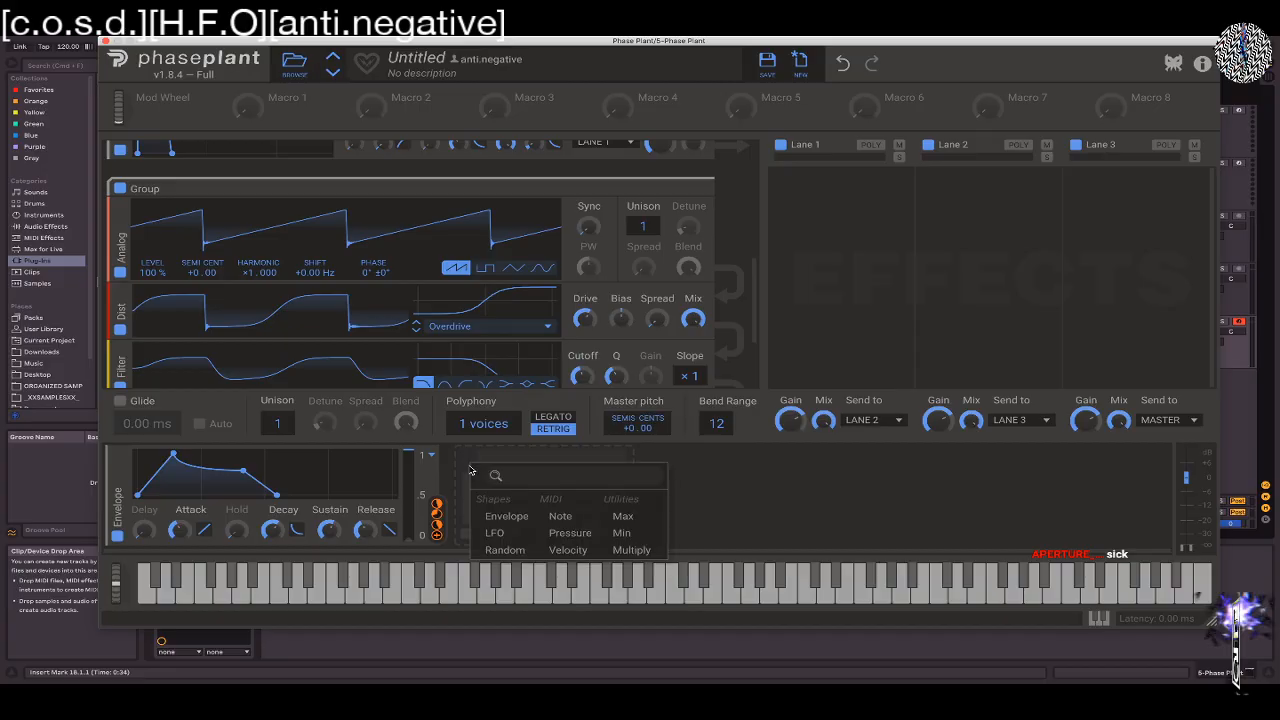
pyautogui.click(505, 550)
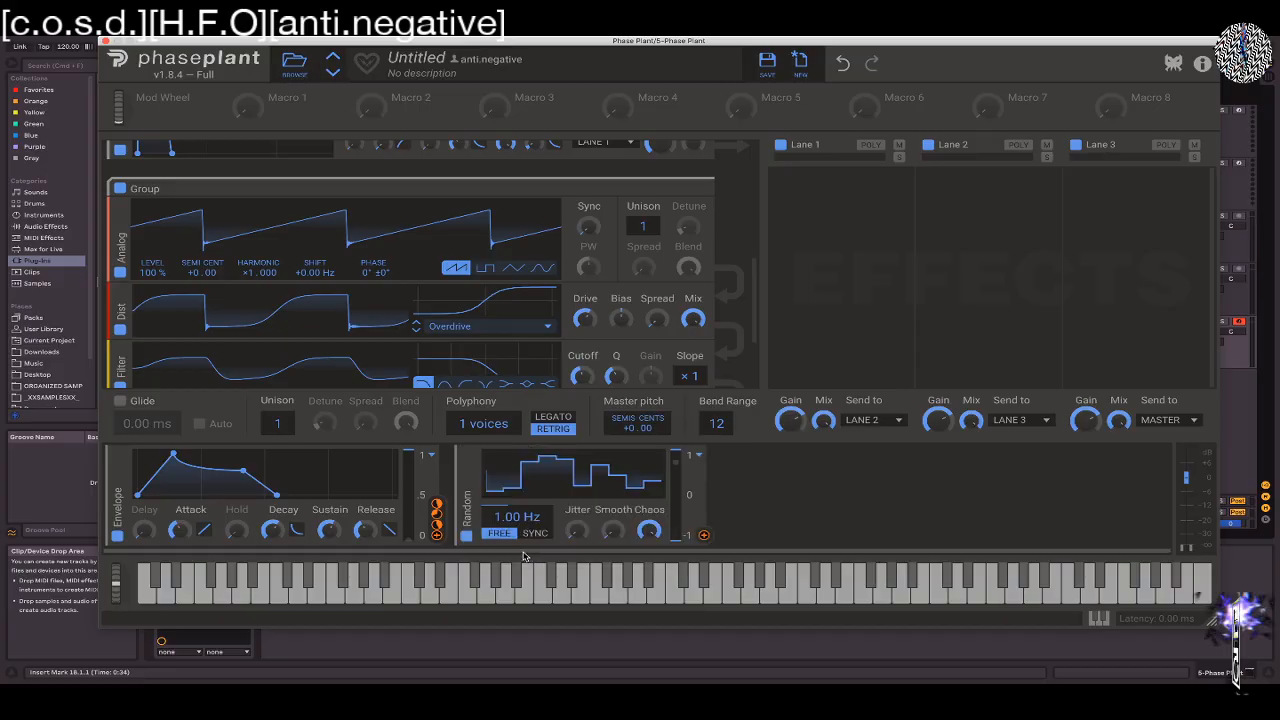
pyautogui.click(535, 533)
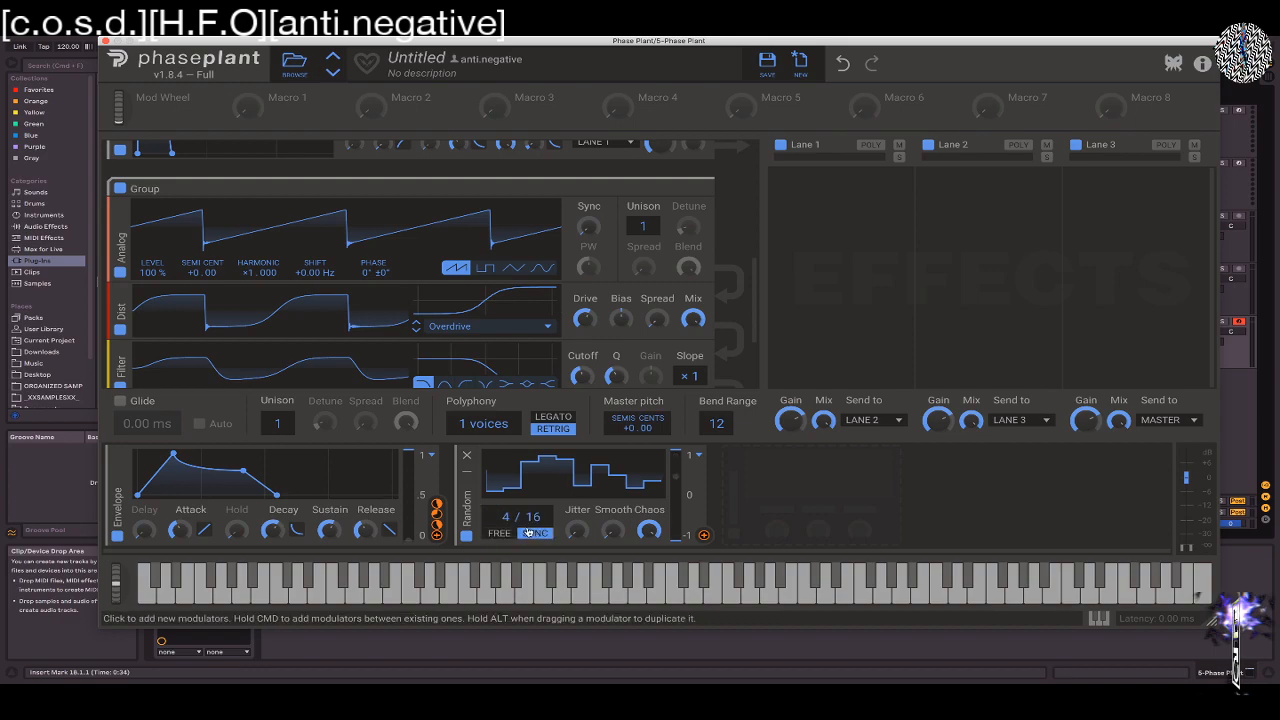
pyautogui.moveTo(612, 531)
pyautogui.mouseDown()
pyautogui.moveTo(612, 502)
pyautogui.moveTo(612, 535)
pyautogui.mouseUp()
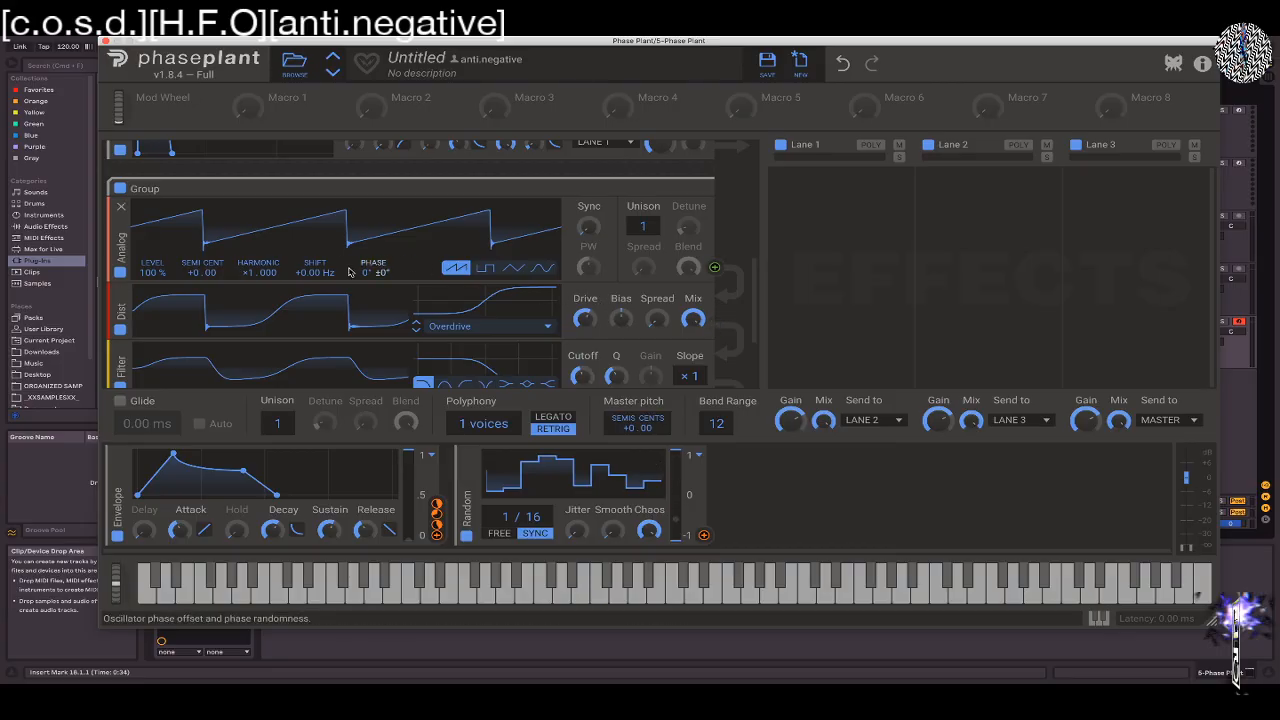
# Assign the Random modulator to the semitone tuning of the second group's Analog and the first group's Analog and Wavetable oscillators
pyautogui.click(704, 535)
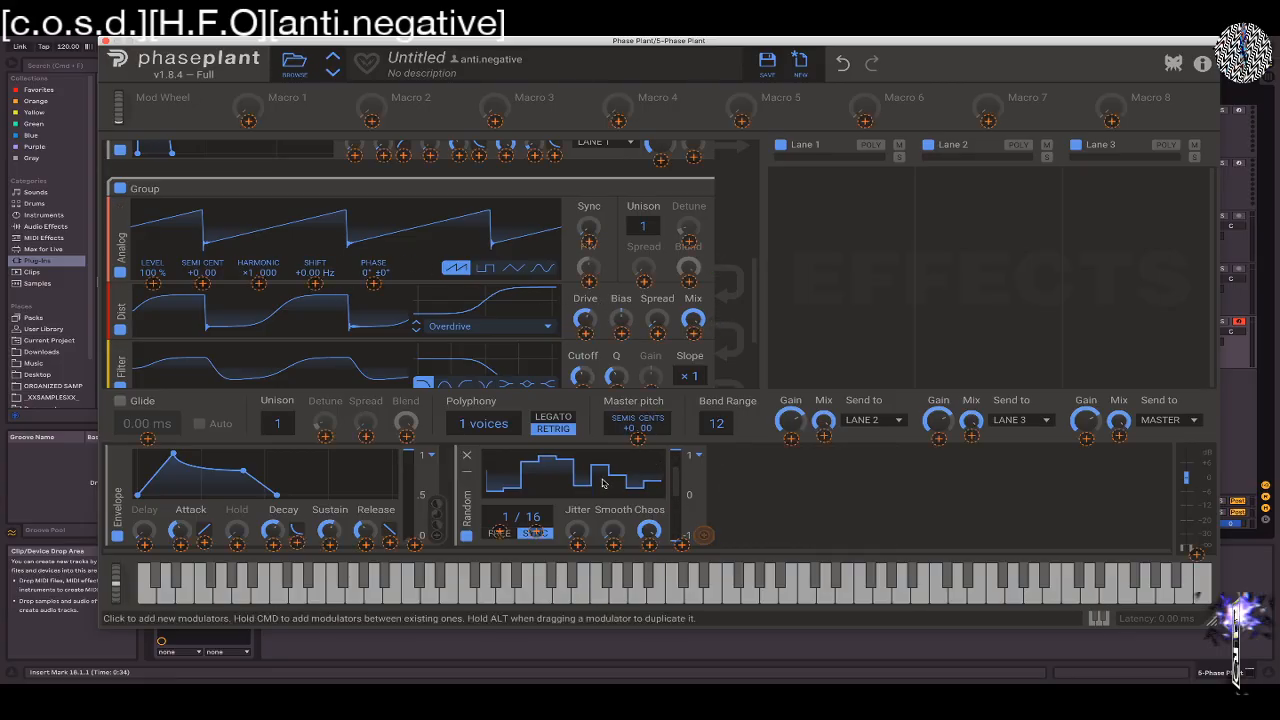
pyautogui.click(202, 283)
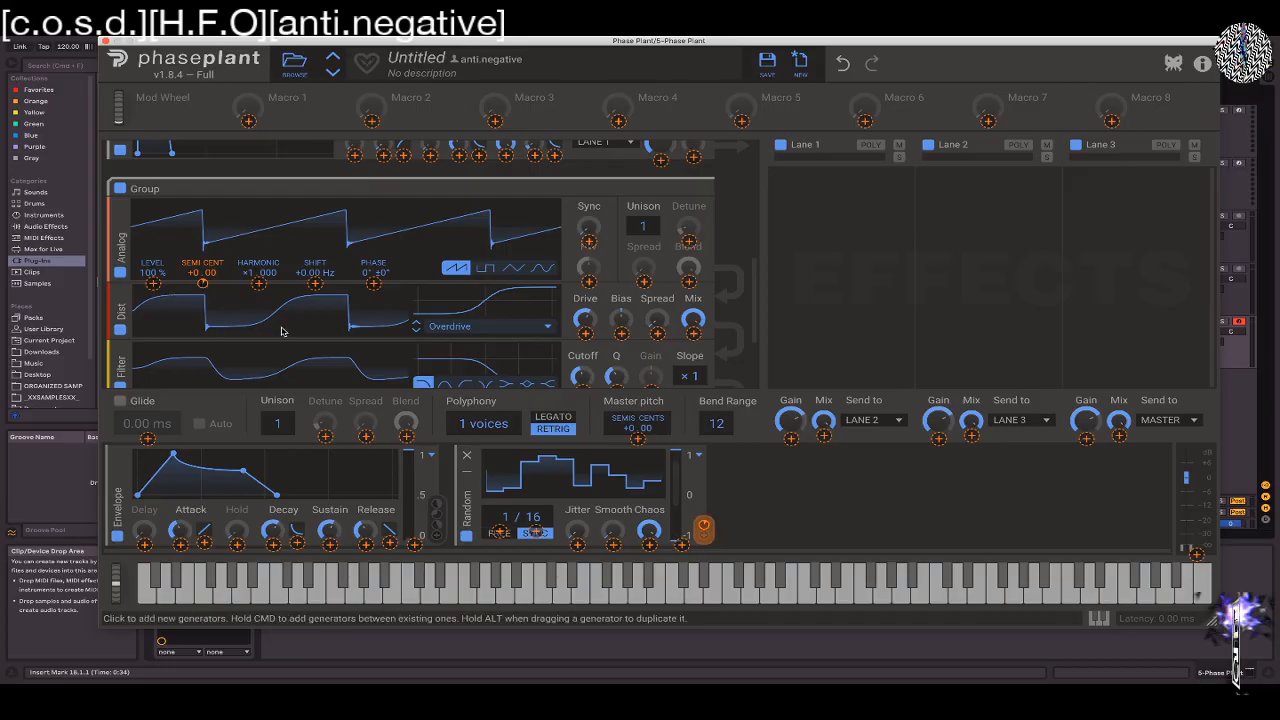
pyautogui.scroll(-3, 283, 330)
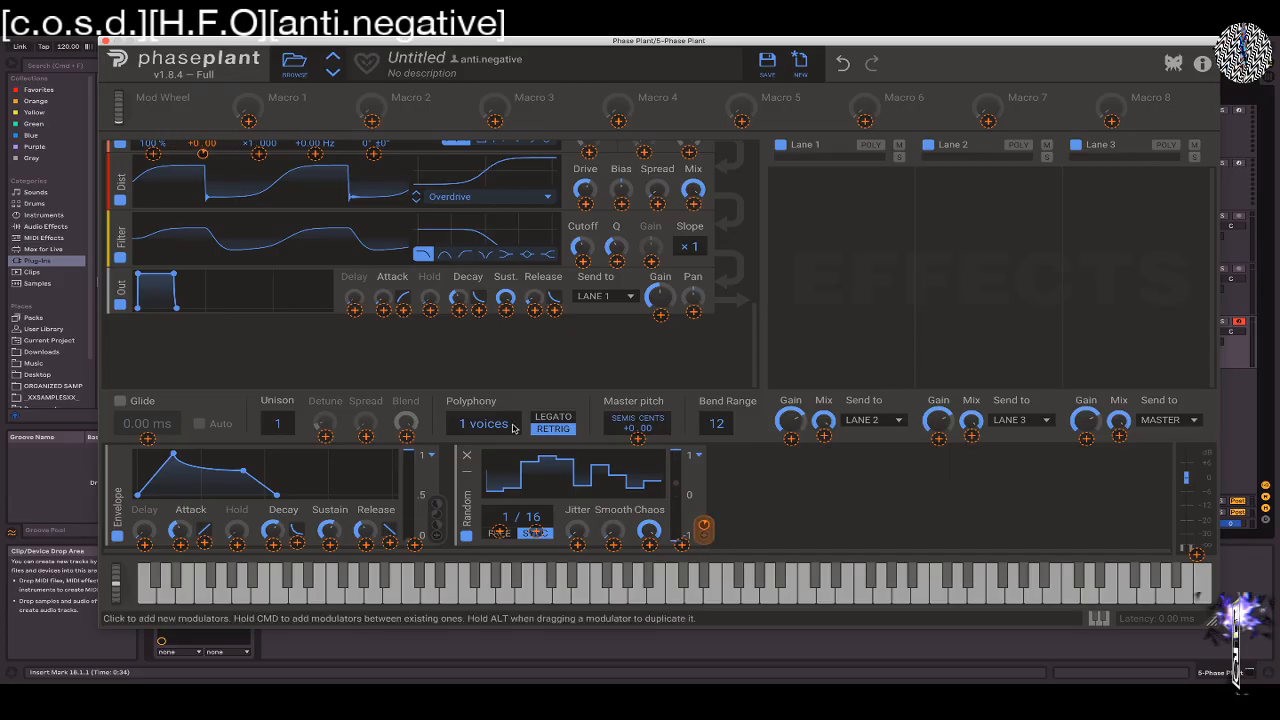
pyautogui.scroll(3, 460, 345)
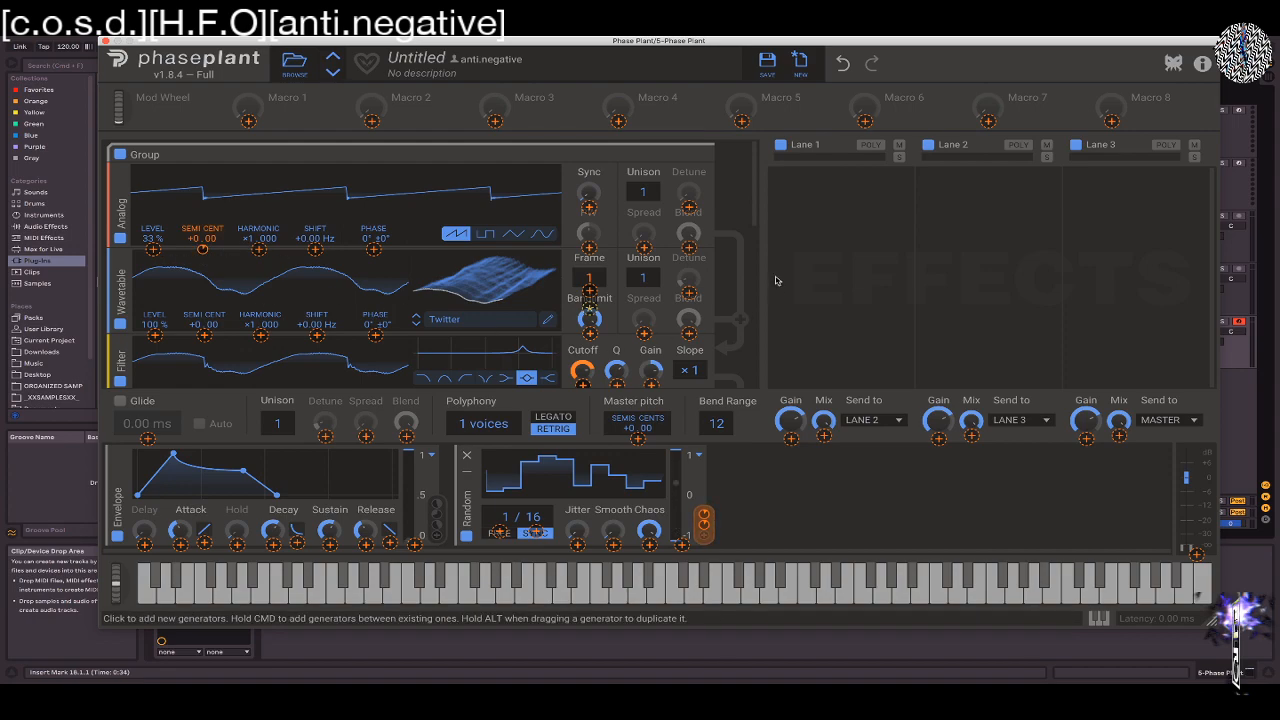
pyautogui.moveTo(704, 520); pyautogui.dragTo(204, 384)
pyautogui.moveTo(204, 335); pyautogui.dragTo(204, 330)
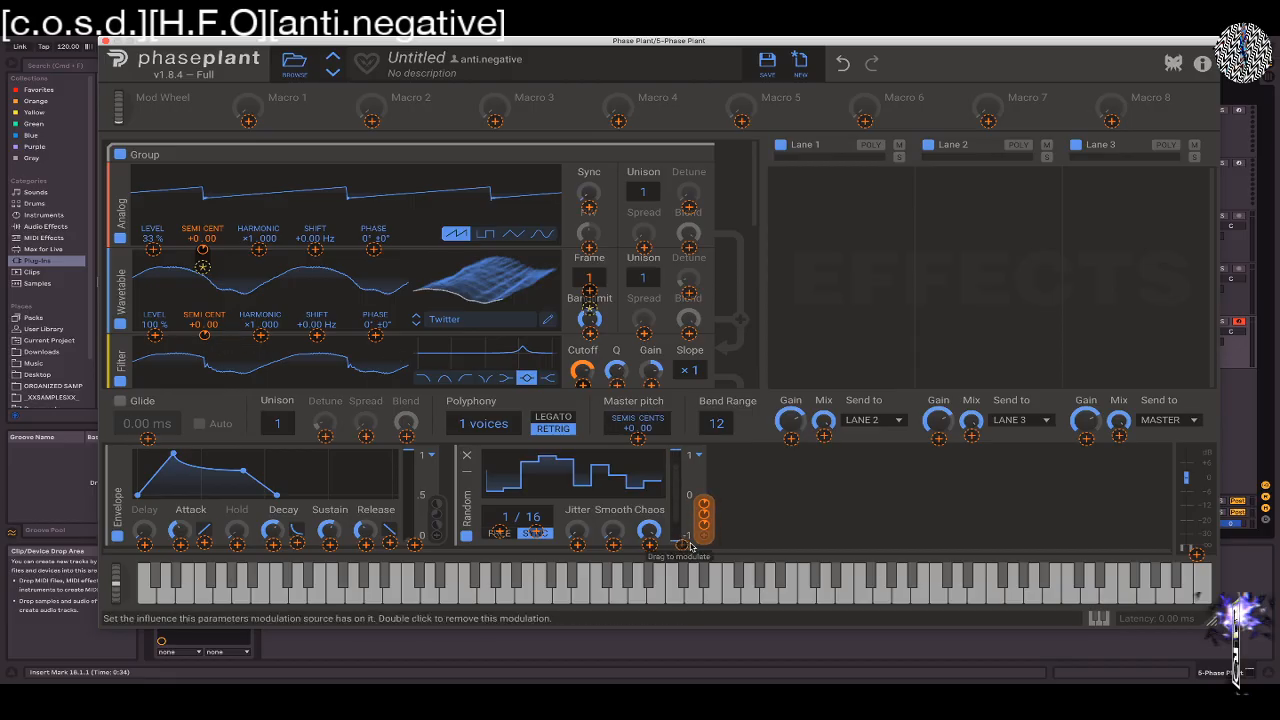
# Increase the Random modulator's smoothing, set its rate to 27/16 and jitter to 100%, and audition it with notes
pyautogui.click(783, 487)
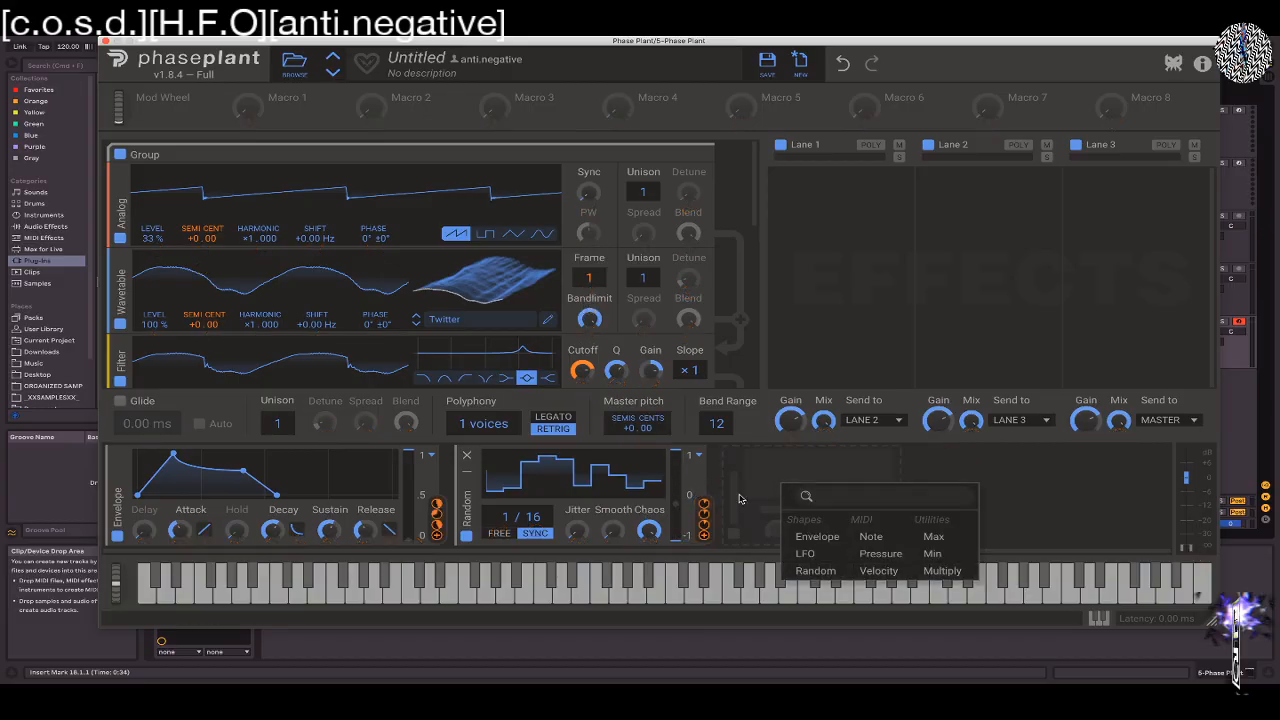
pyautogui.moveTo(613, 532); pyautogui.dragTo(503, 439)
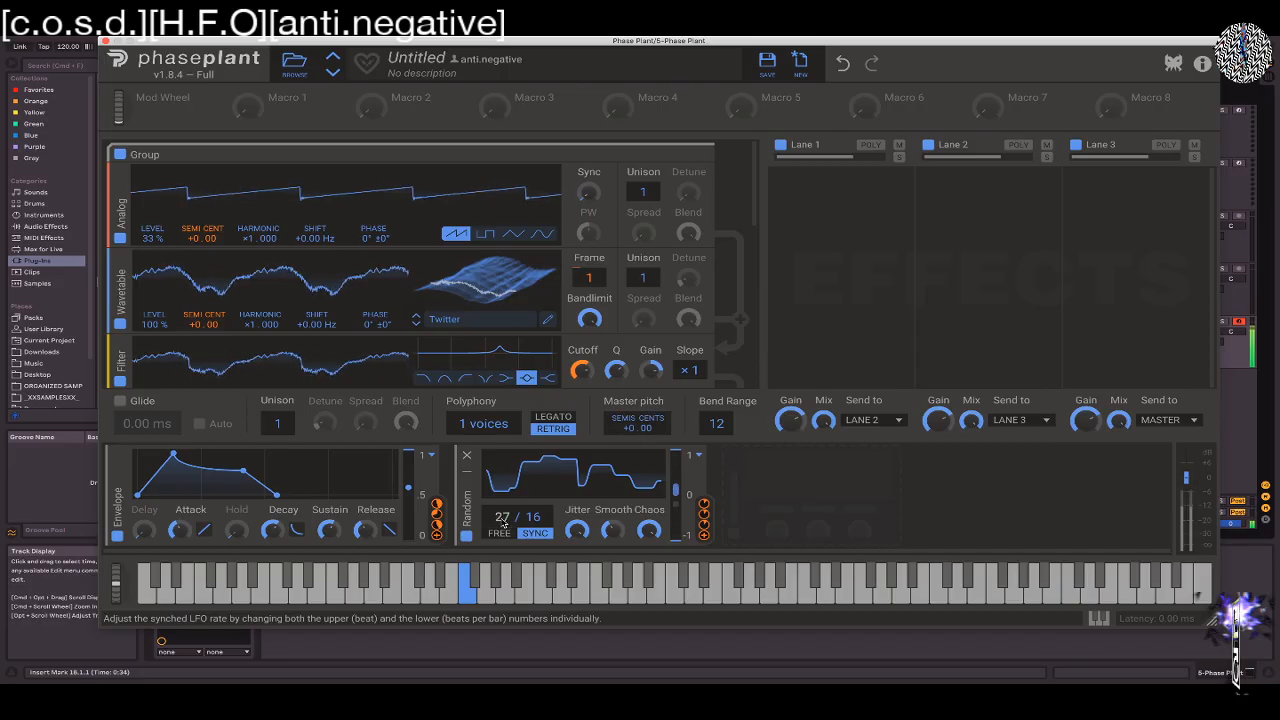
pyautogui.moveTo(577, 530); pyautogui.dragTo(577, 500)
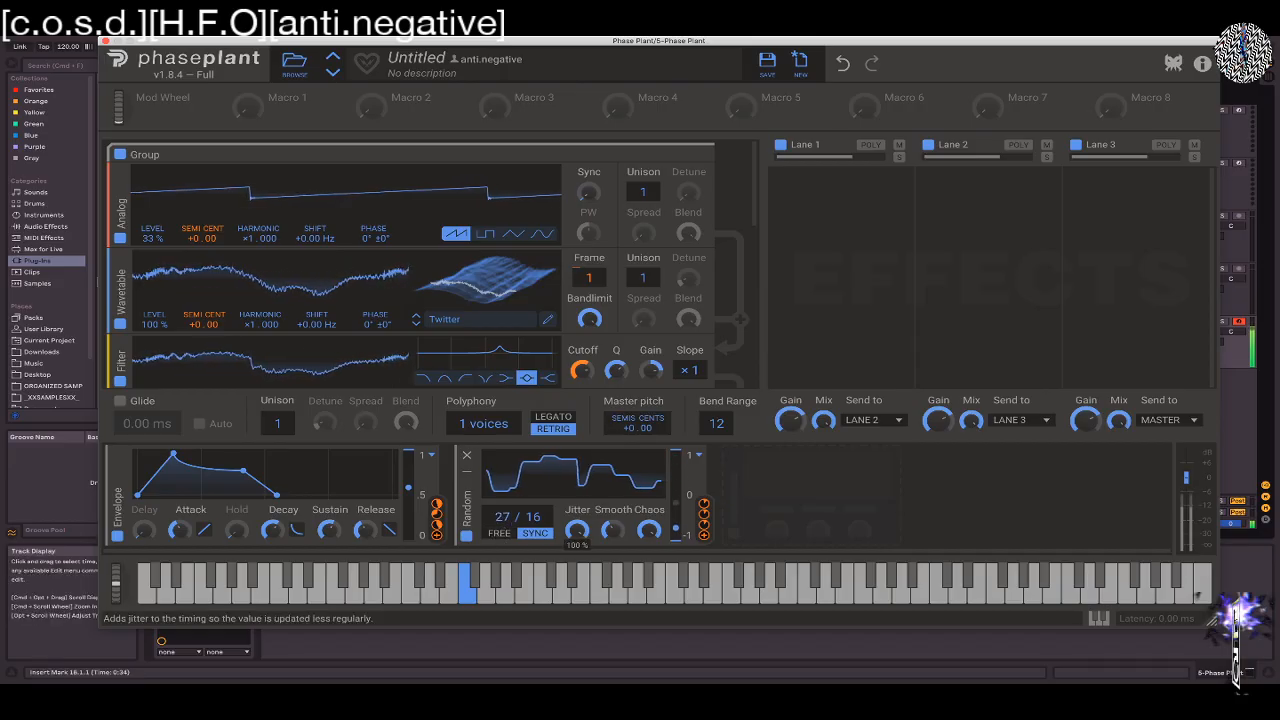
pyautogui.press('z')
pyautogui.press('f')
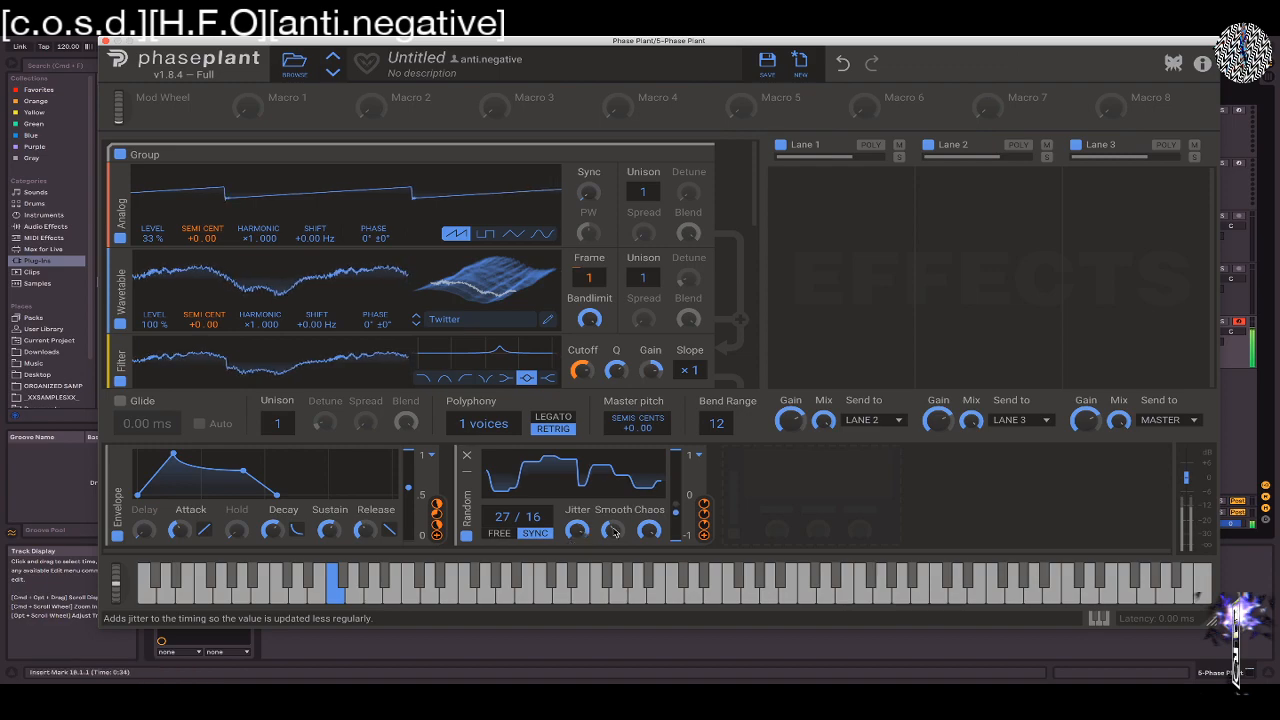
# Modulate the cutoffs of both filters in the first group with the Random modulator
pyautogui.click(702, 536)
pyautogui.click(583, 386)
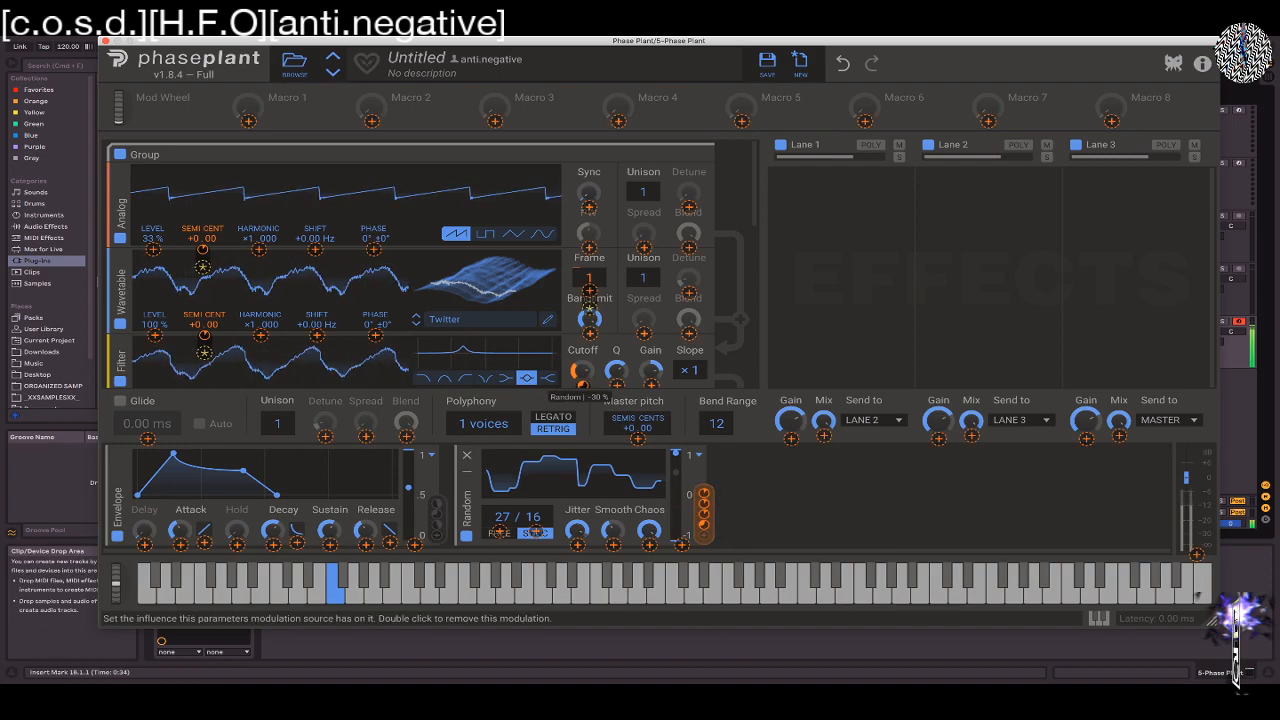
pyautogui.scroll(-5, 710, 340)
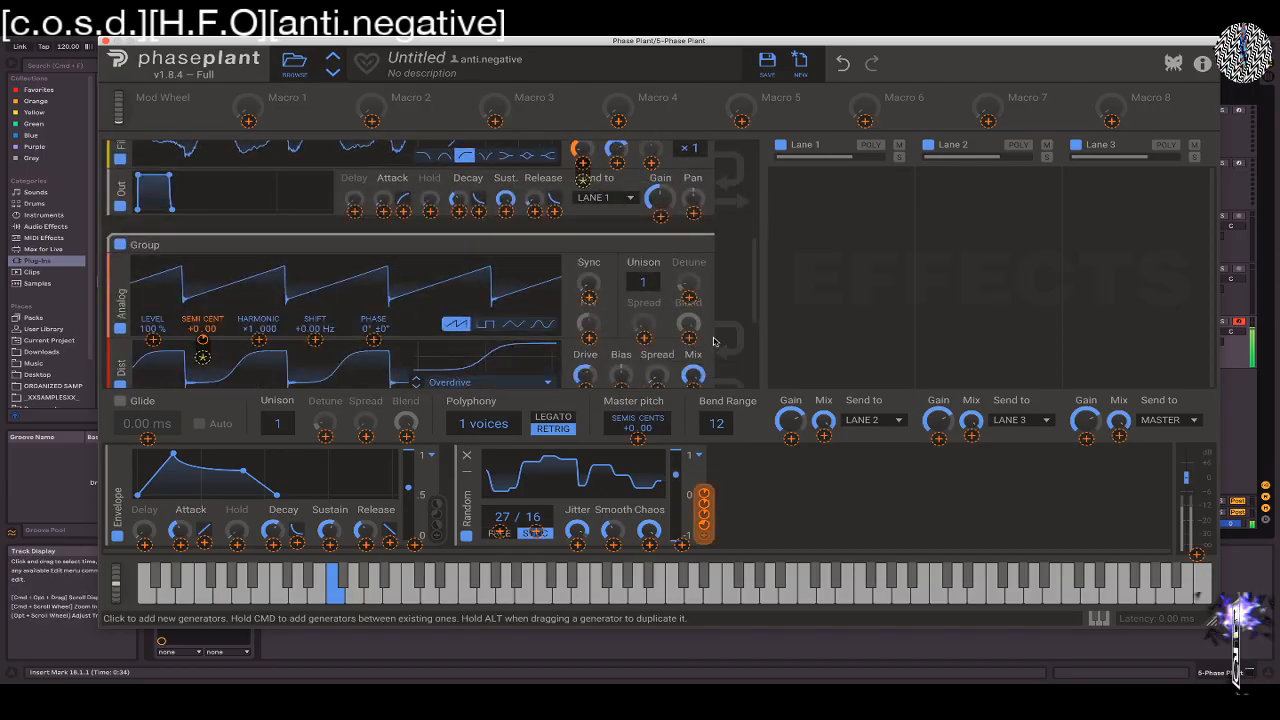
pyautogui.scroll(2, 697, 341)
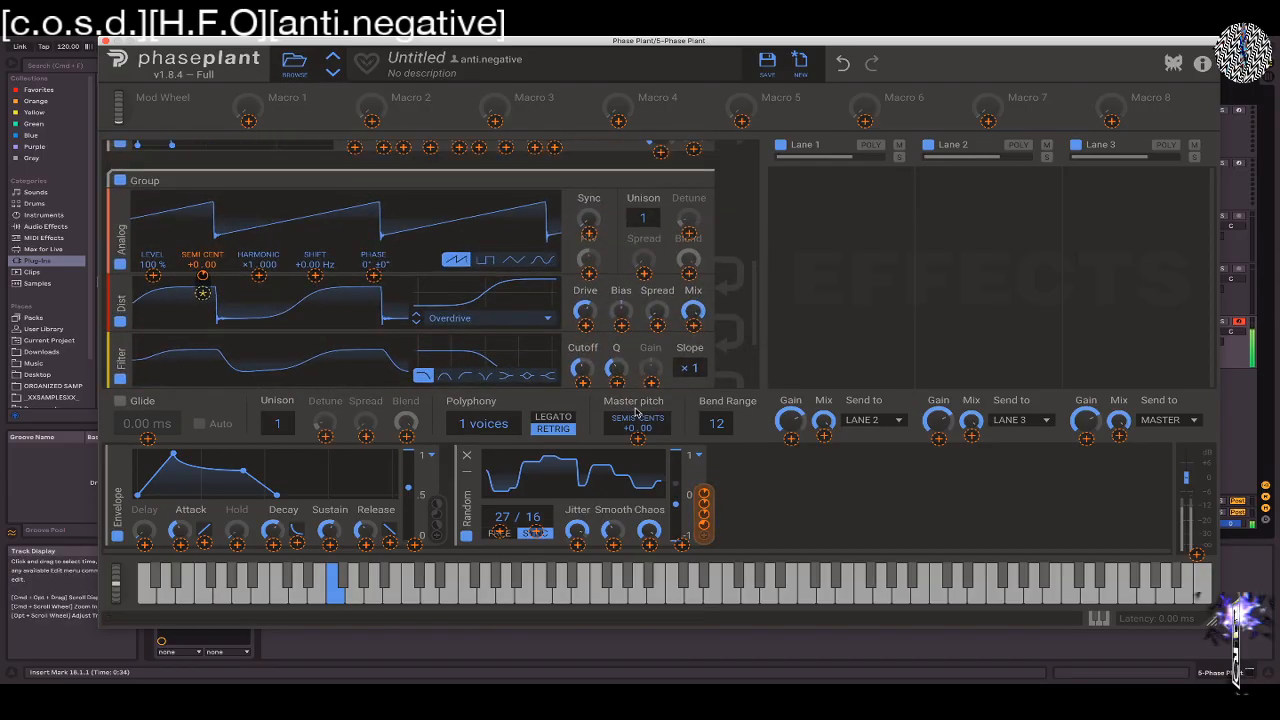
pyautogui.scroll(2, 607, 336)
pyautogui.scroll(4, 607, 336)
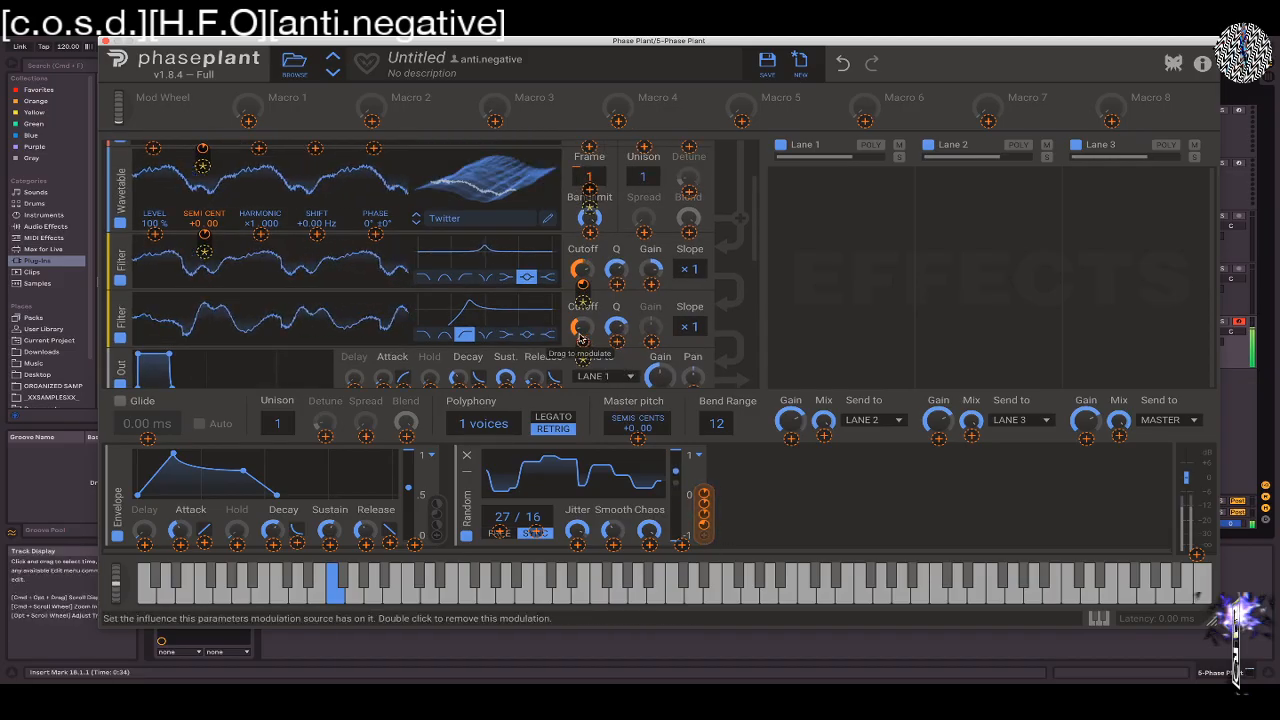
pyautogui.moveTo(584, 343); pyautogui.dragTo(584, 317)
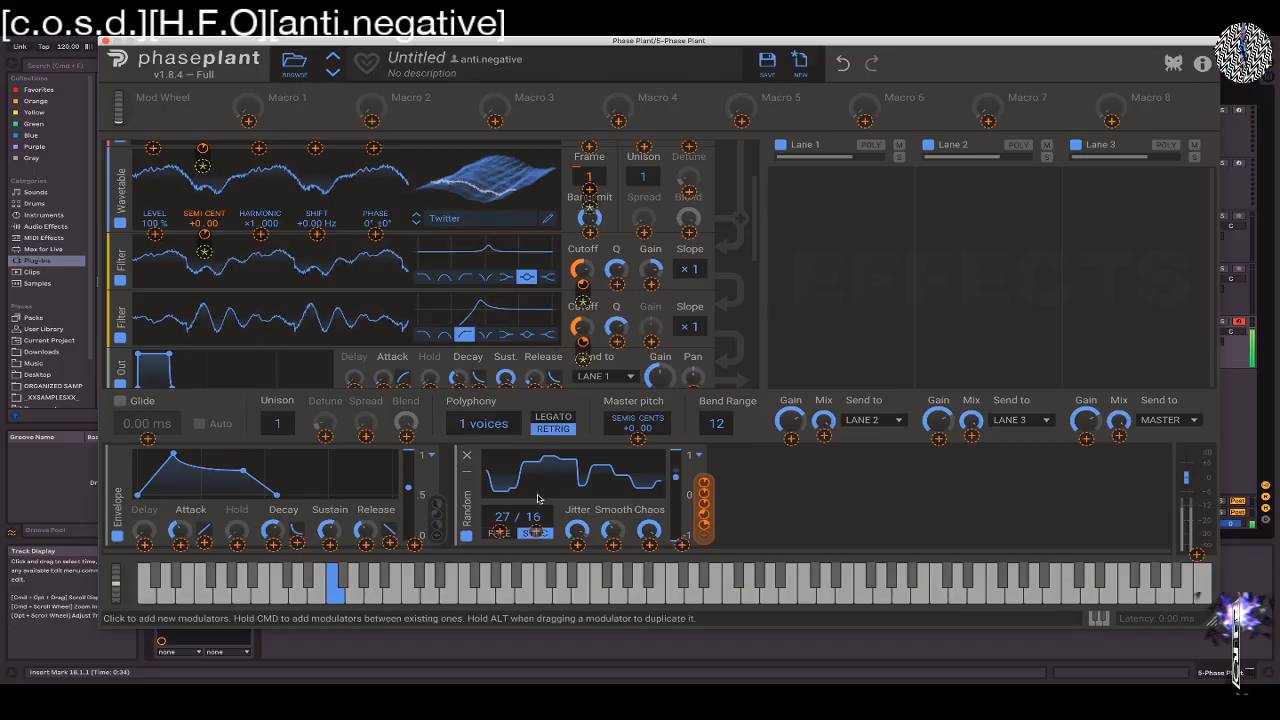
# Vary the Random modulator's chaos at tempo-synced rates of 35/16 and 1/16
pyautogui.moveTo(502, 519)
pyautogui.mouseDown()
pyautogui.moveTo(502, 616)
pyautogui.moveTo(502, 504)
pyautogui.mouseUp()
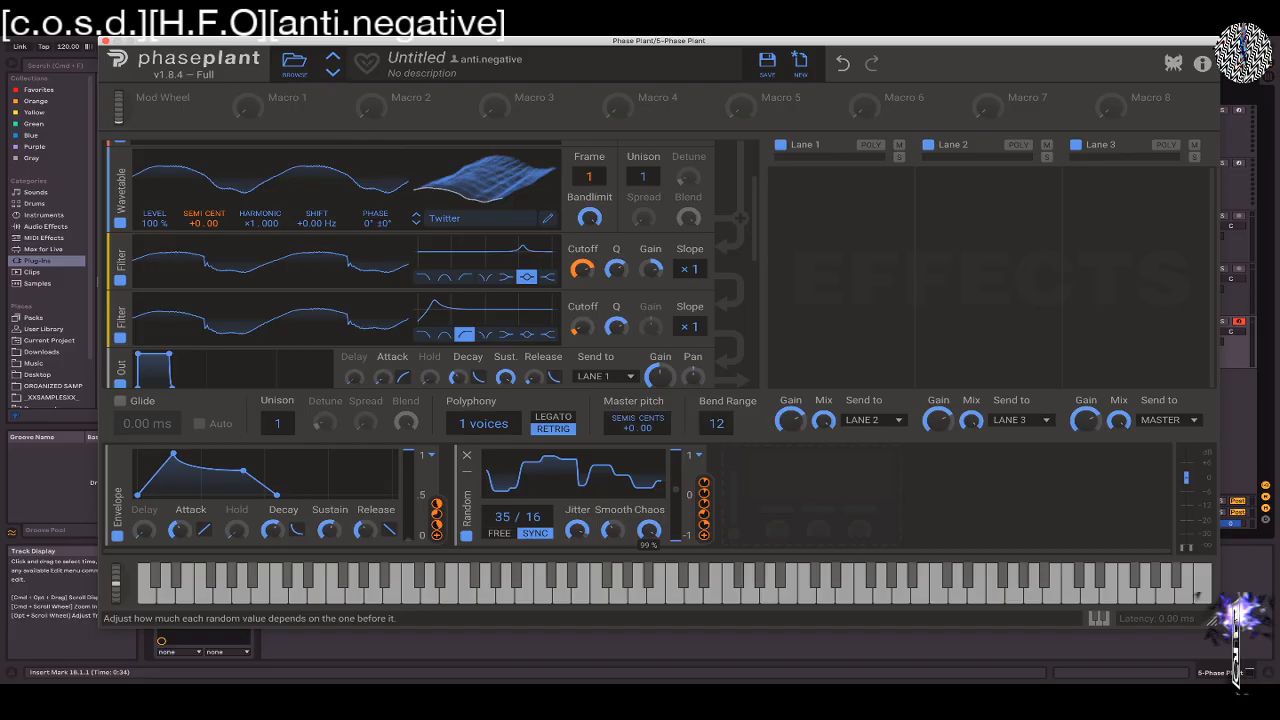
pyautogui.moveTo(649, 530); pyautogui.dragTo(649, 650)
pyautogui.moveTo(649, 530); pyautogui.dragTo(649, 494)
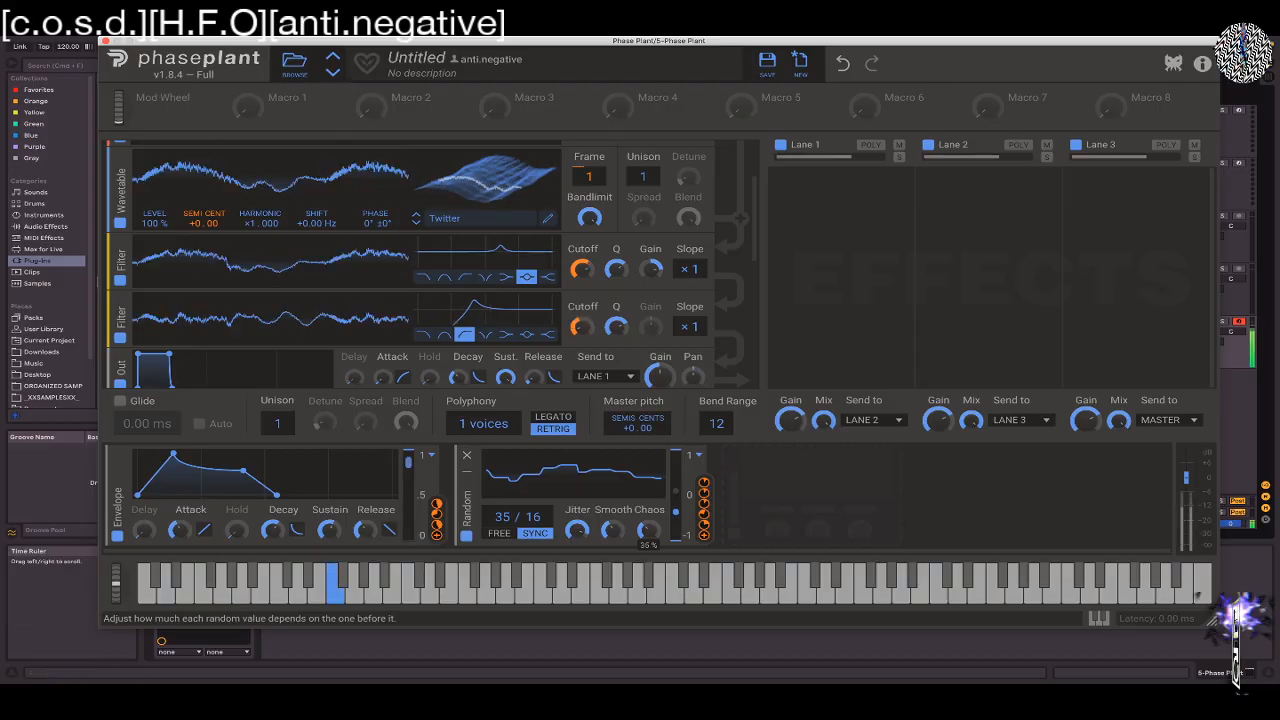
pyautogui.moveTo(504, 518); pyautogui.dragTo(504, 595)
pyautogui.moveTo(649, 530); pyautogui.dragTo(649, 562)
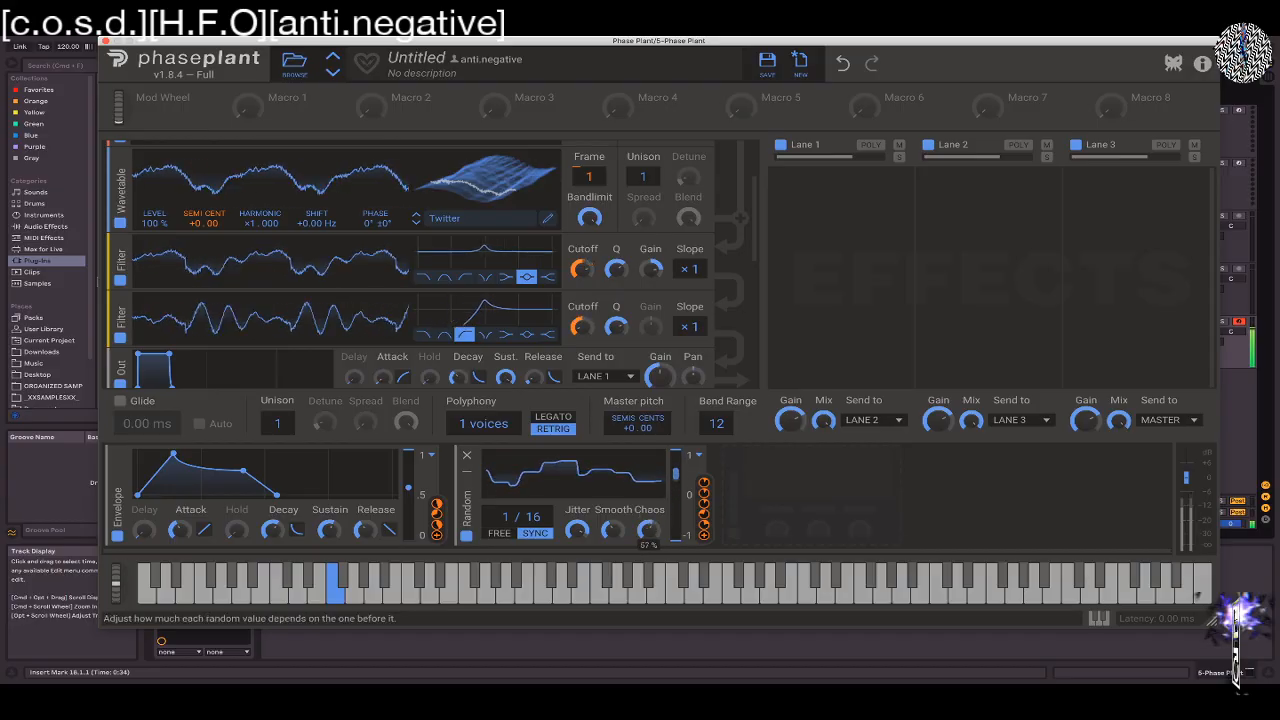
# Try the Random modulator at 0% jitter, adjust its jitter and smoothing, set its rate to 21/16, and audition it with a lower note
pyautogui.moveTo(577, 530); pyautogui.dragTo(577, 516)
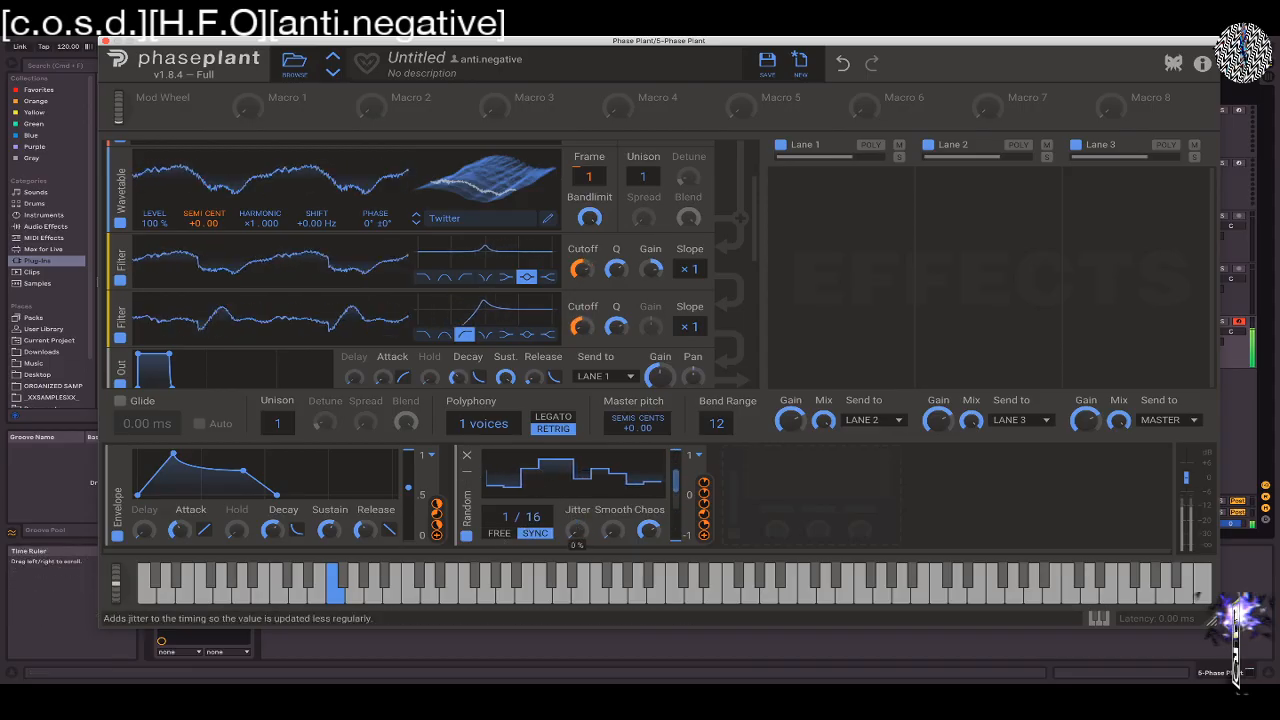
pyautogui.moveTo(612, 530); pyautogui.dragTo(612, 485)
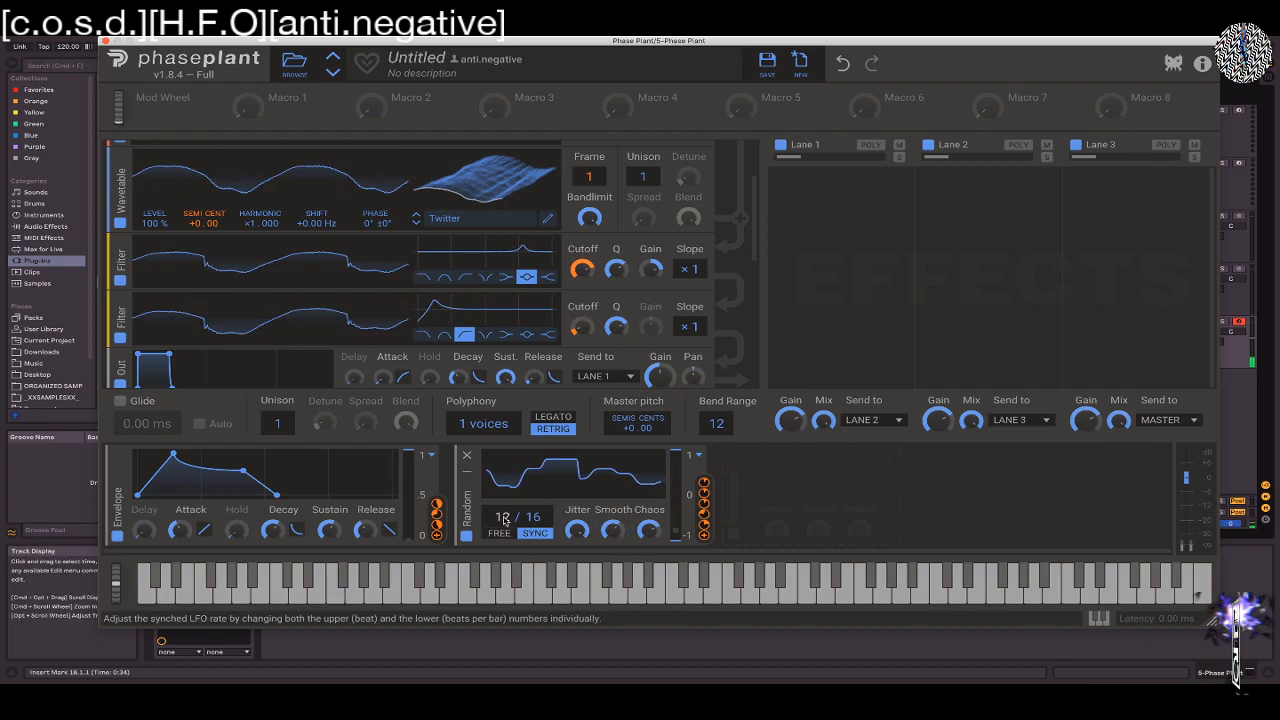
pyautogui.moveTo(503, 517); pyautogui.dragTo(503, 494)
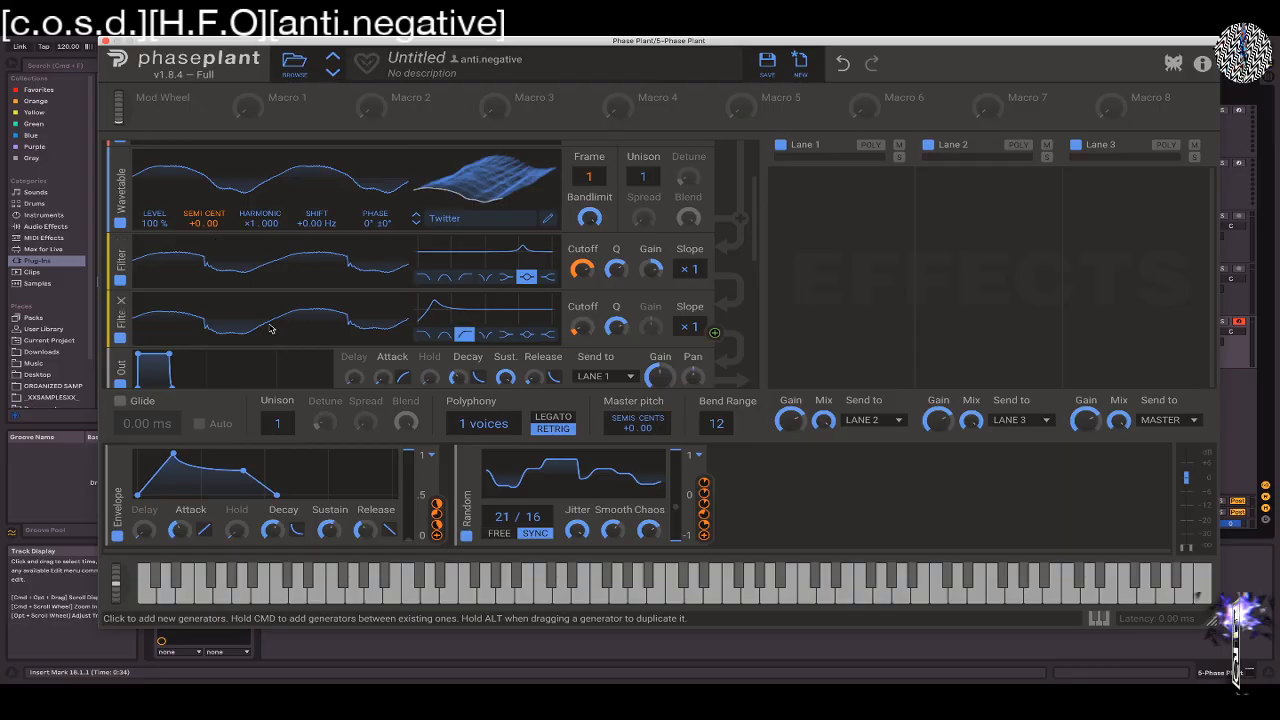
pyautogui.press('z')
pyautogui.press('d')
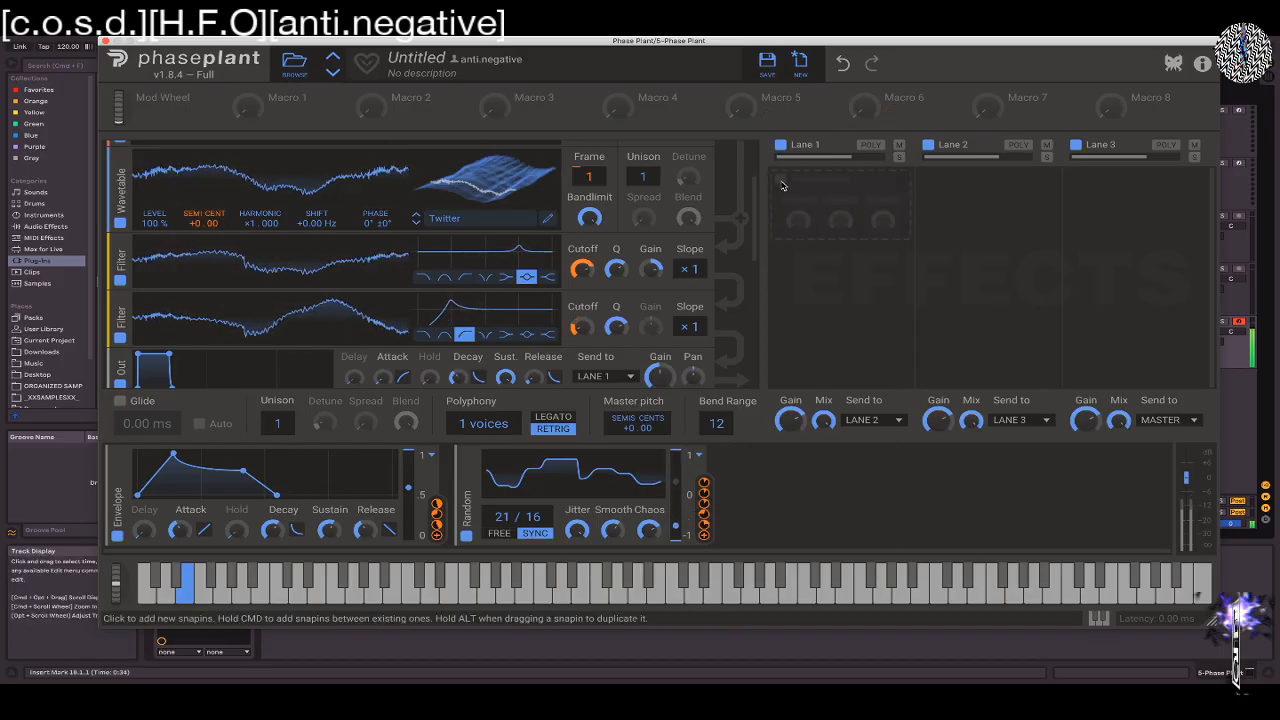
# Add a Reverb effect to Lane 1 and modulate its mix with the Random modulator
pyautogui.click(783, 185)
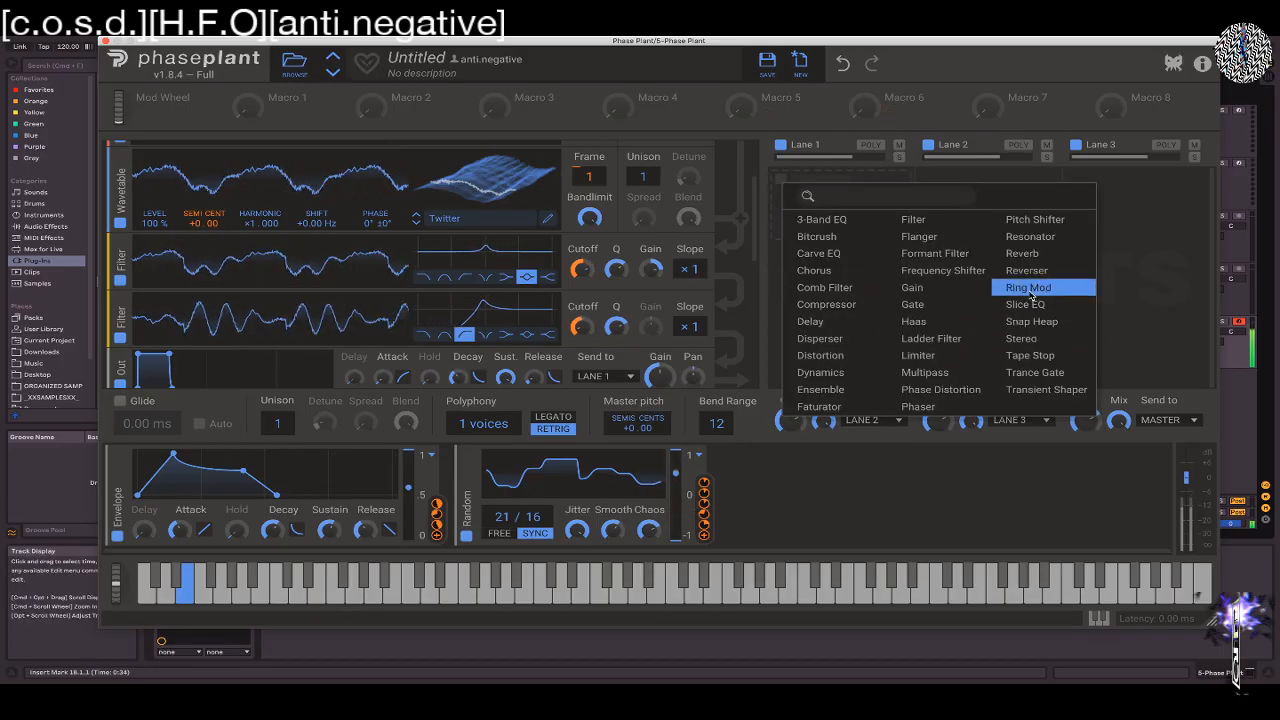
pyautogui.click(1022, 253)
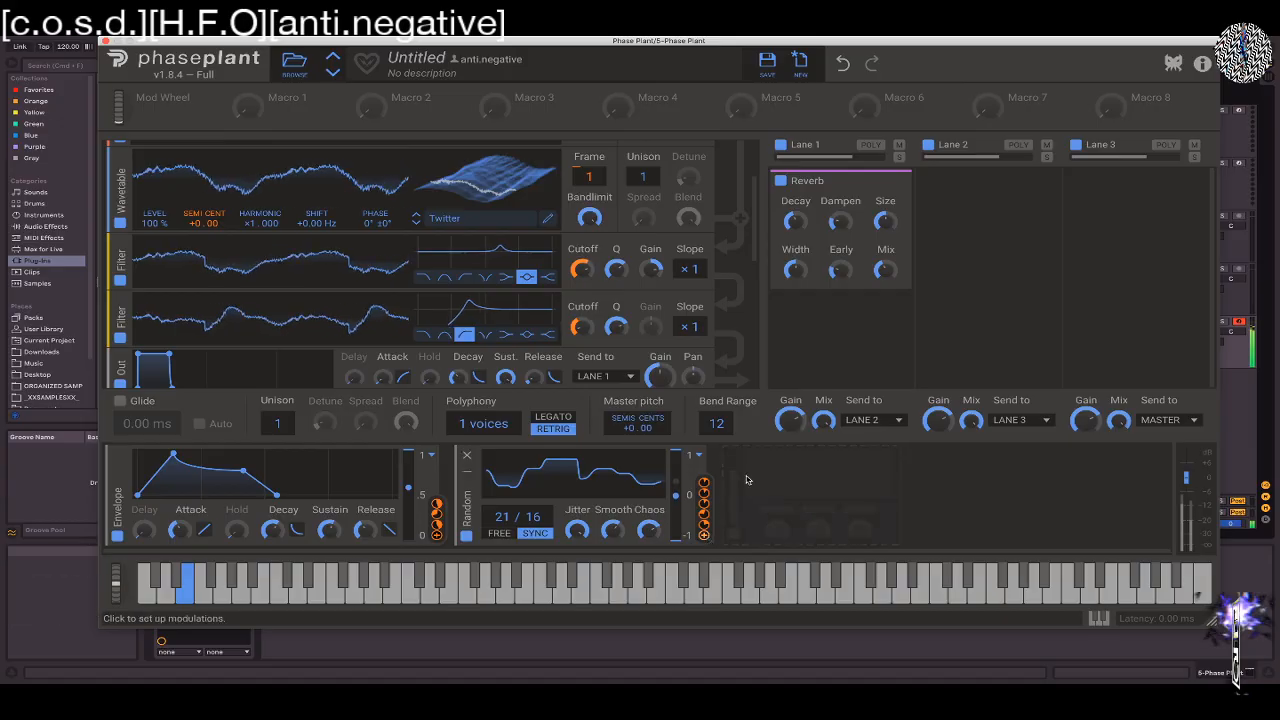
pyautogui.click(704, 535)
pyautogui.moveTo(886, 285); pyautogui.dragTo(886, 199)
pyautogui.click(886, 322)
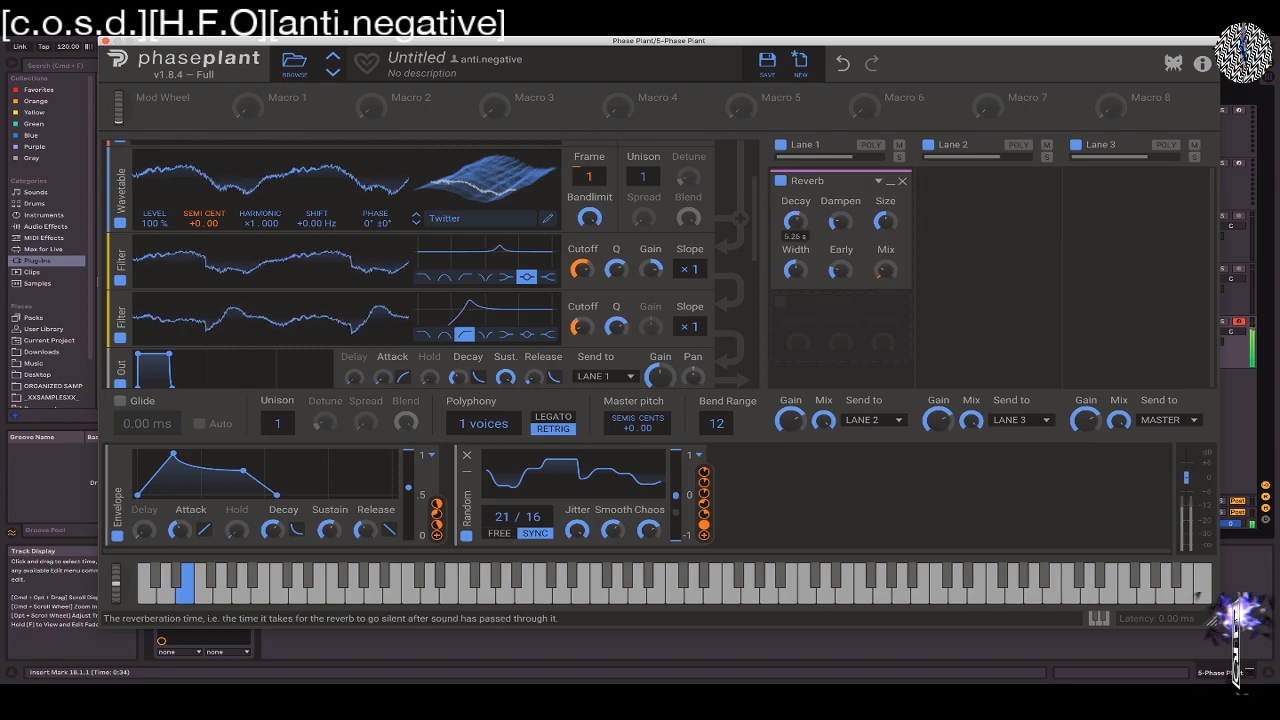
# Add a Filter effect below the Reverb in Lane 1 and modulate its cutoff with the Random modulator
pyautogui.click(788, 309)
pyautogui.click(786, 308)
pyautogui.click(786, 308)
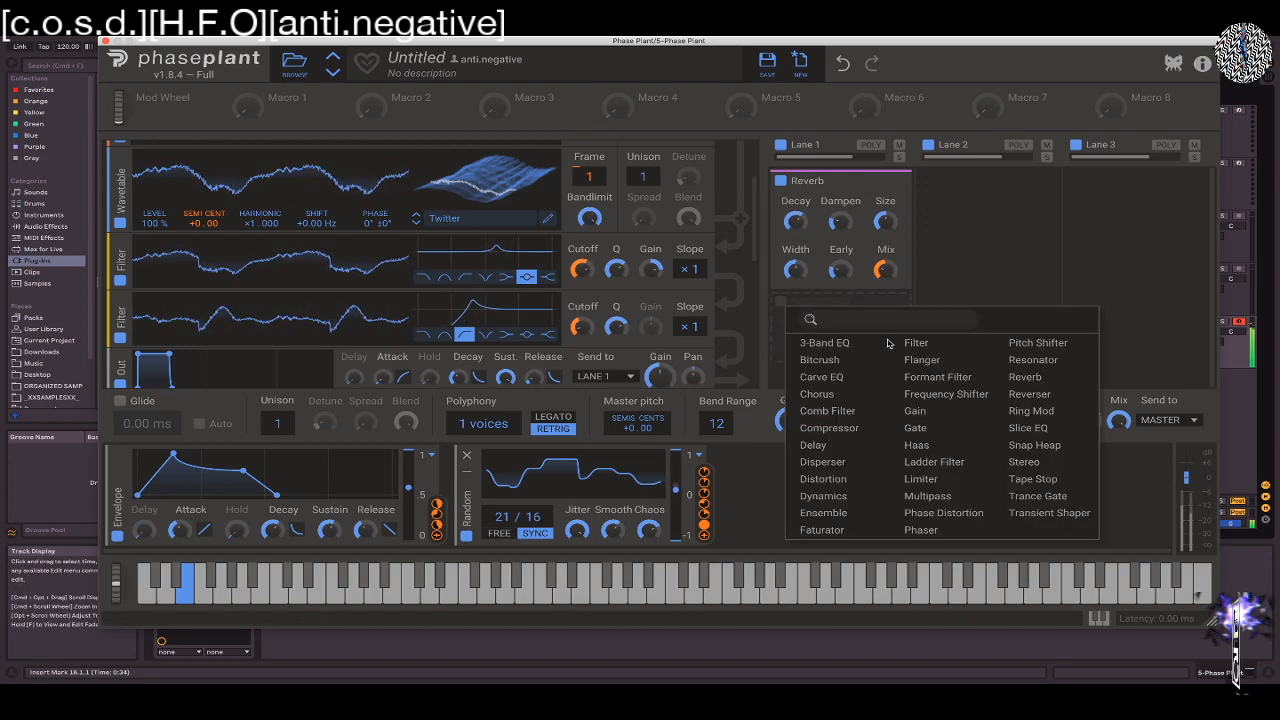
pyautogui.click(887, 344)
pyautogui.scroll(-2, 822, 368)
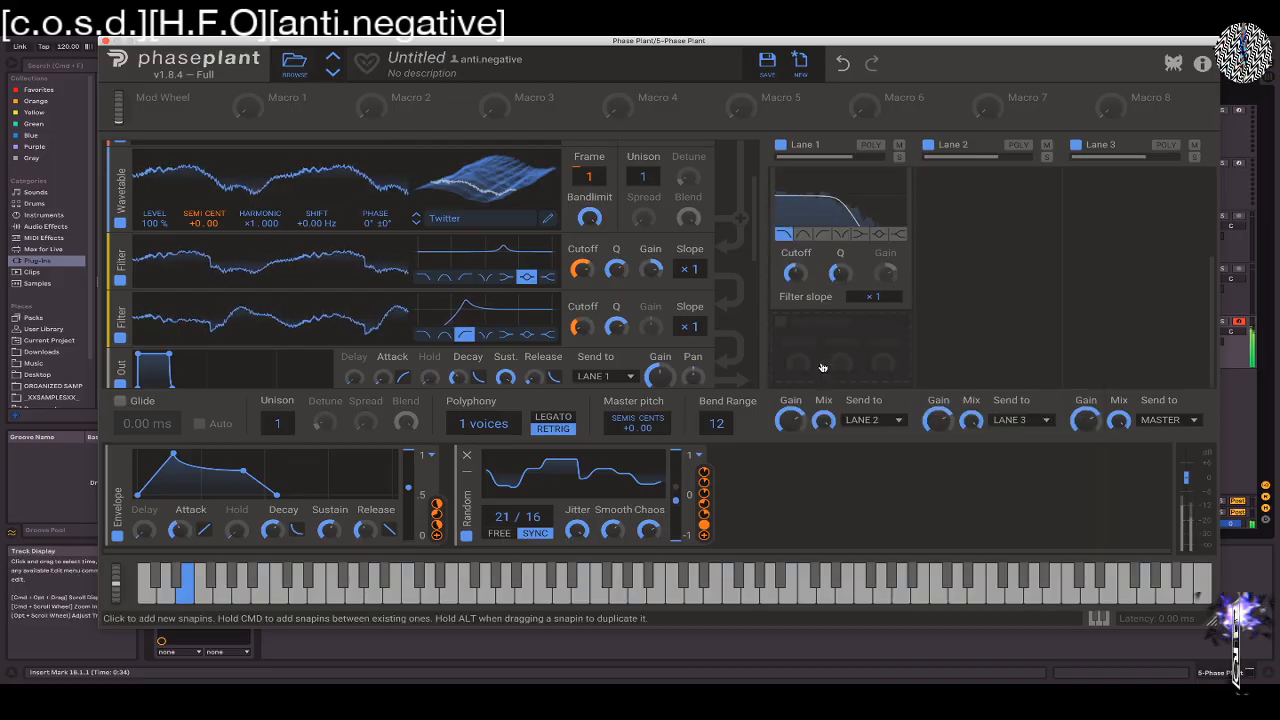
pyautogui.moveTo(703, 534); pyautogui.dragTo(794, 296)
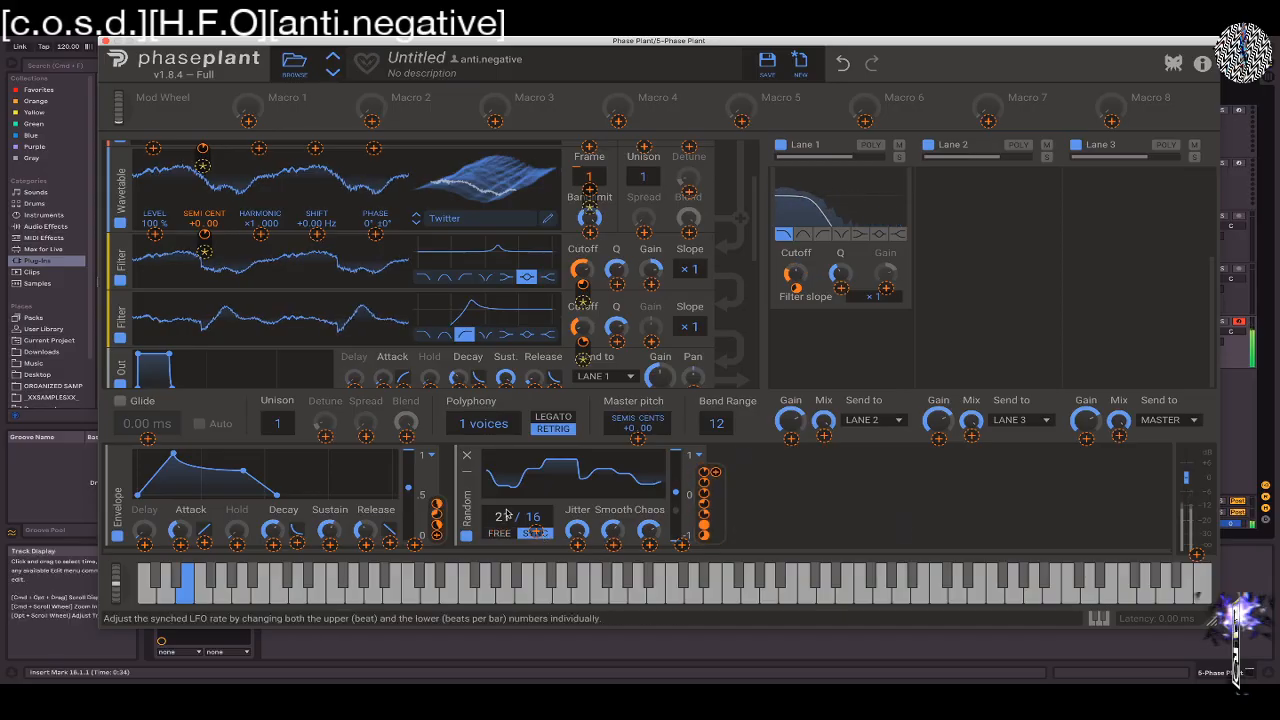
# Set the Random modulator's rate to 7/16, switch its output to Unipolar and adjust the output scale
pyautogui.moveTo(507, 515); pyautogui.dragTo(507, 576)
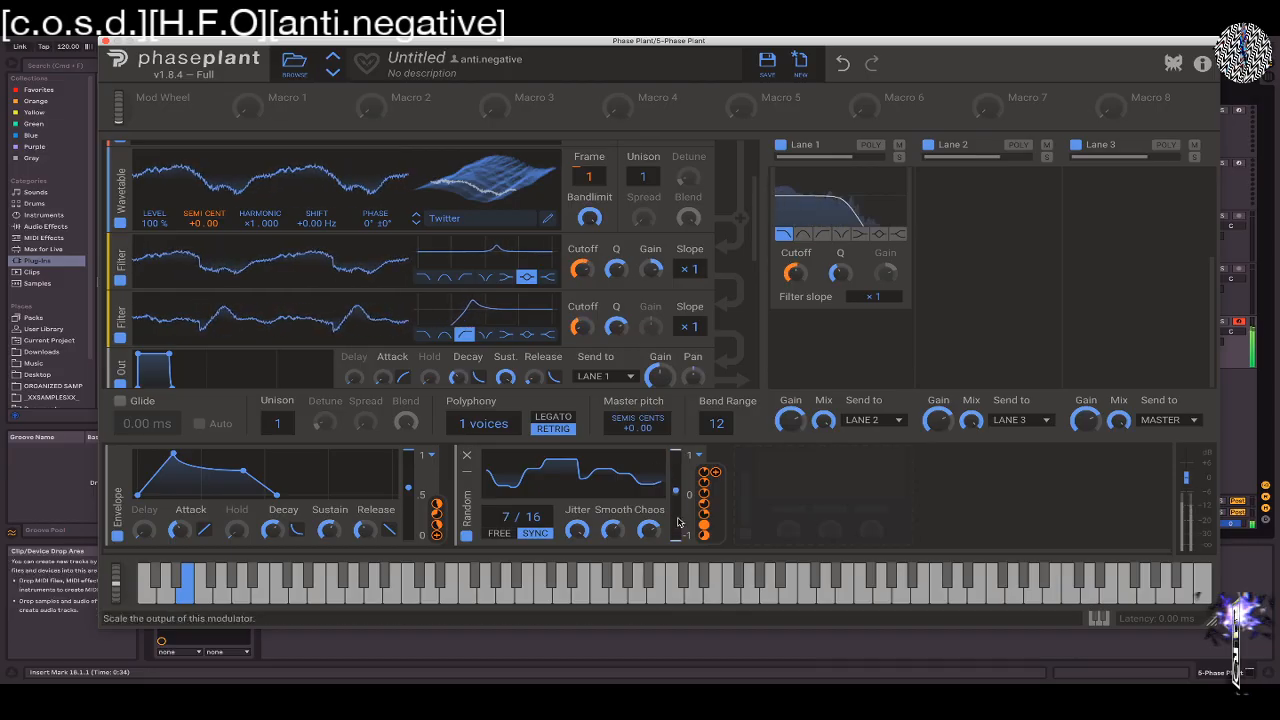
pyautogui.moveTo(677, 537); pyautogui.dragTo(679, 512)
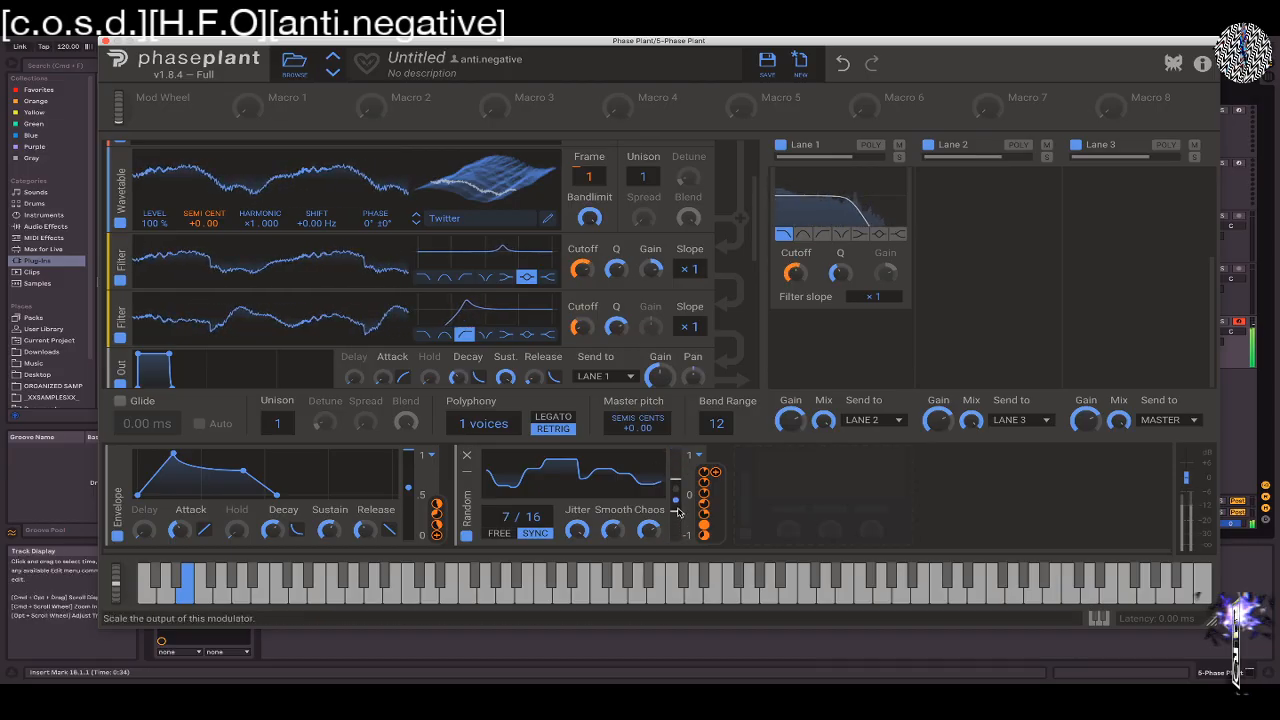
pyautogui.click(699, 457)
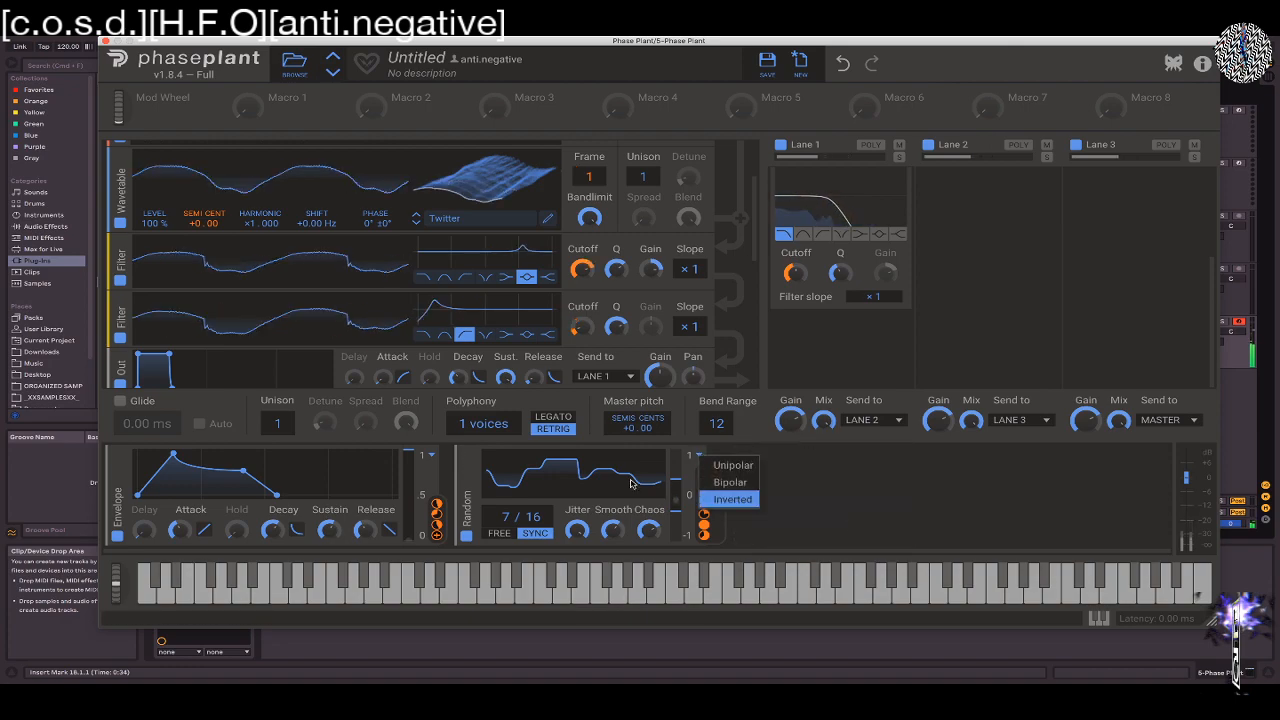
pyautogui.click(716, 469)
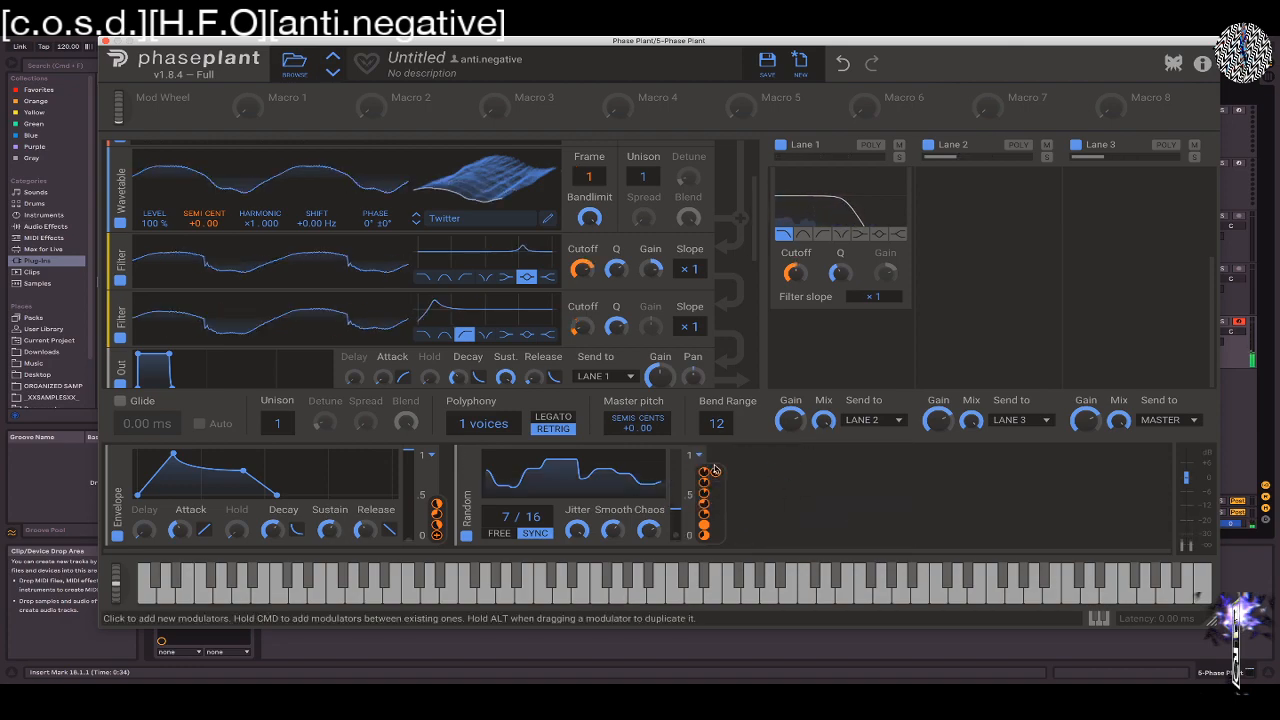
pyautogui.moveTo(681, 477); pyautogui.dragTo(678, 459)
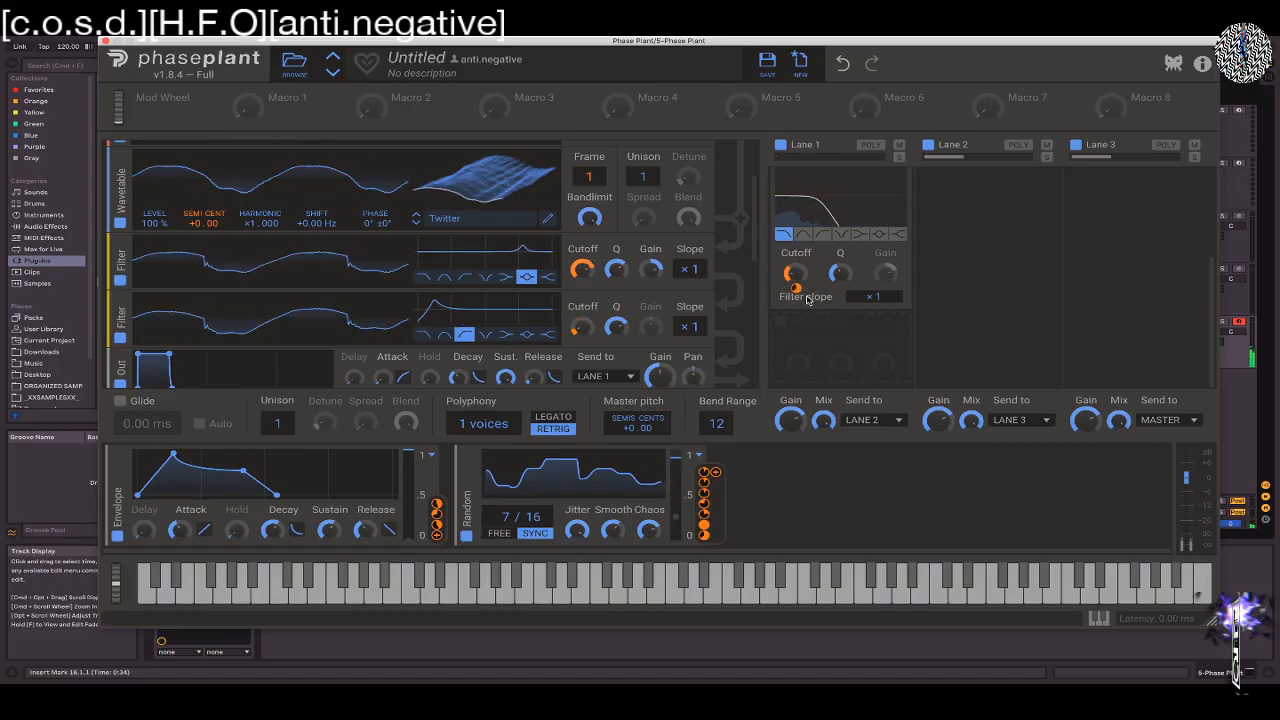
# Replace the Random modulator with a Note modulator and assign it to the cutoff of Lane 1's Filter effect
pyautogui.scroll(3, 808, 299)
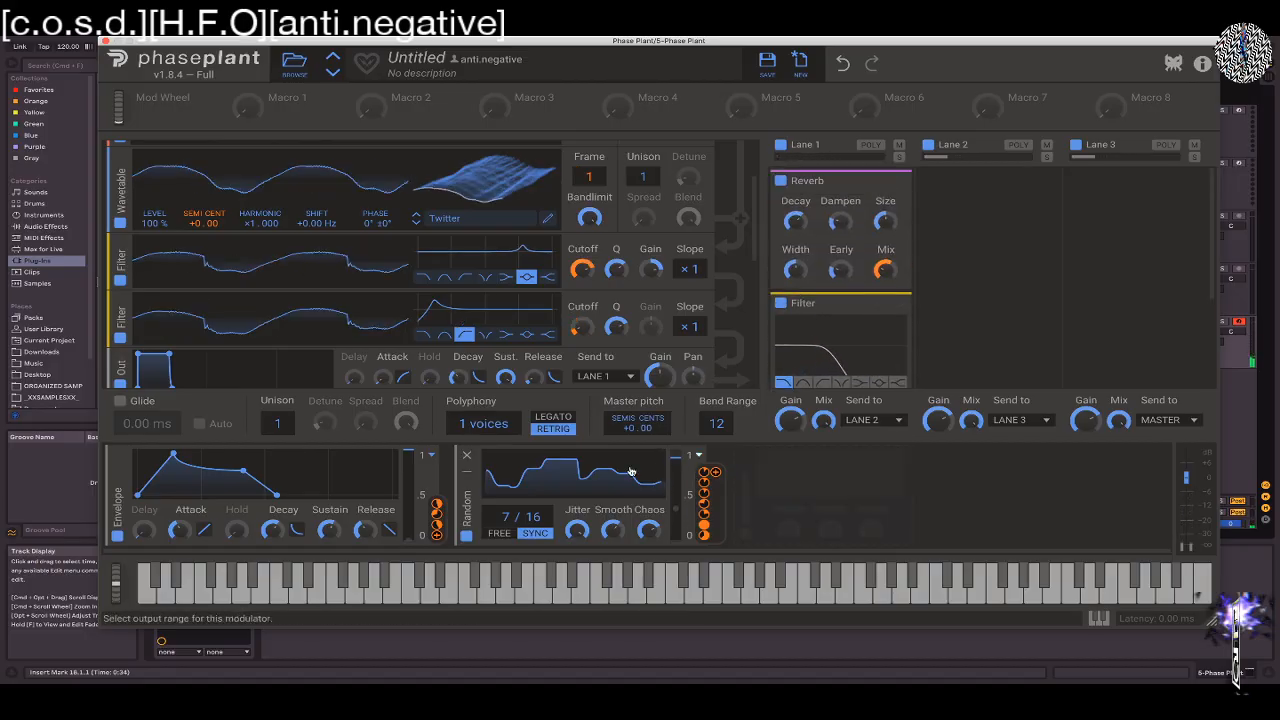
pyautogui.click(466, 455)
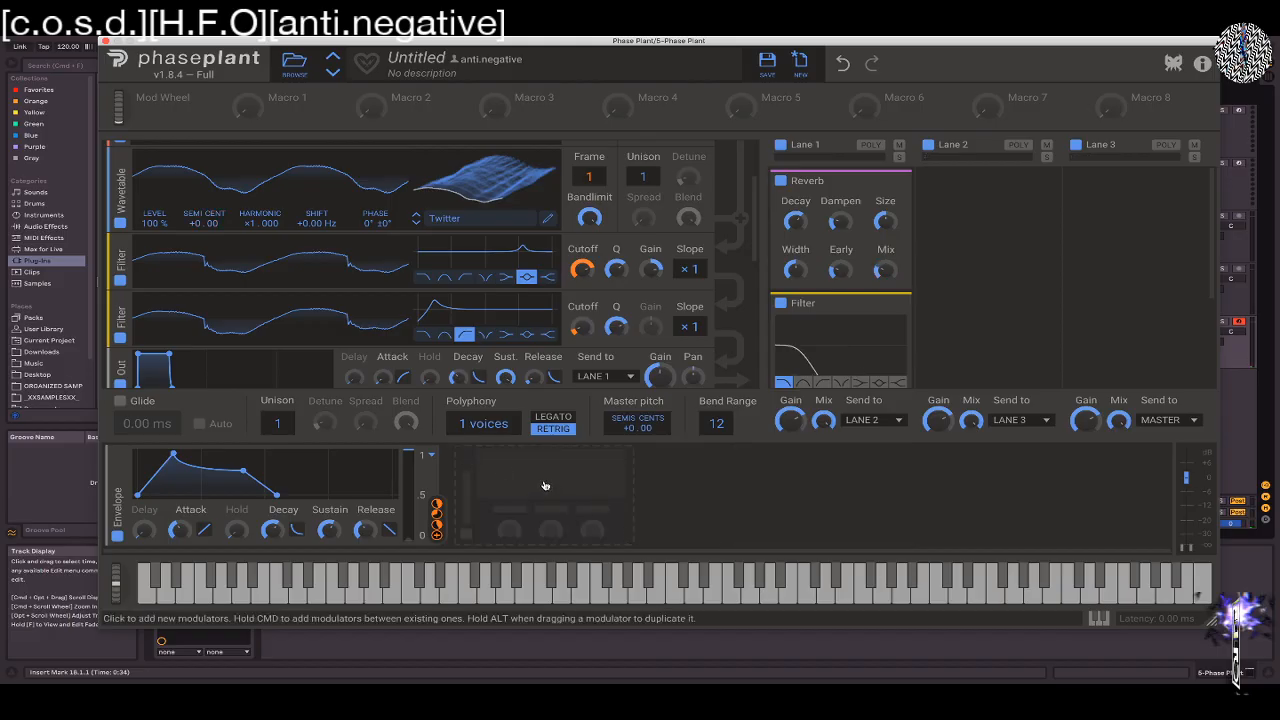
pyautogui.click(469, 462)
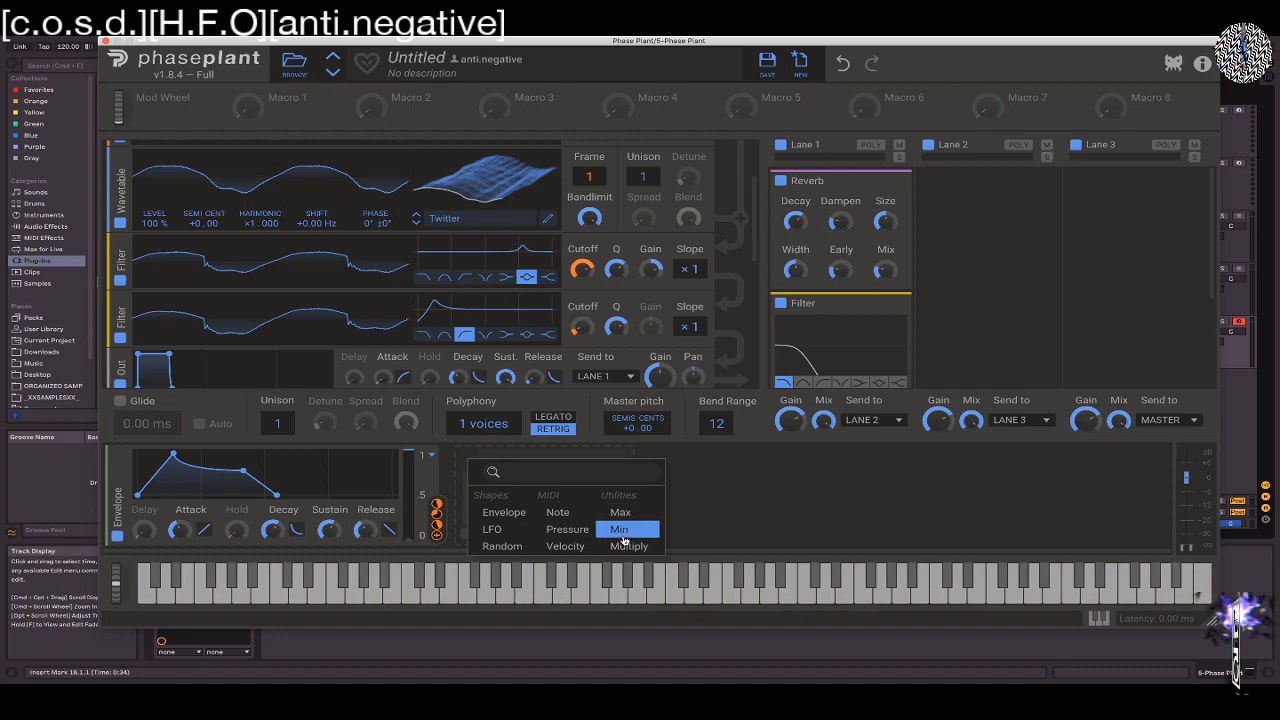
pyautogui.click(557, 513)
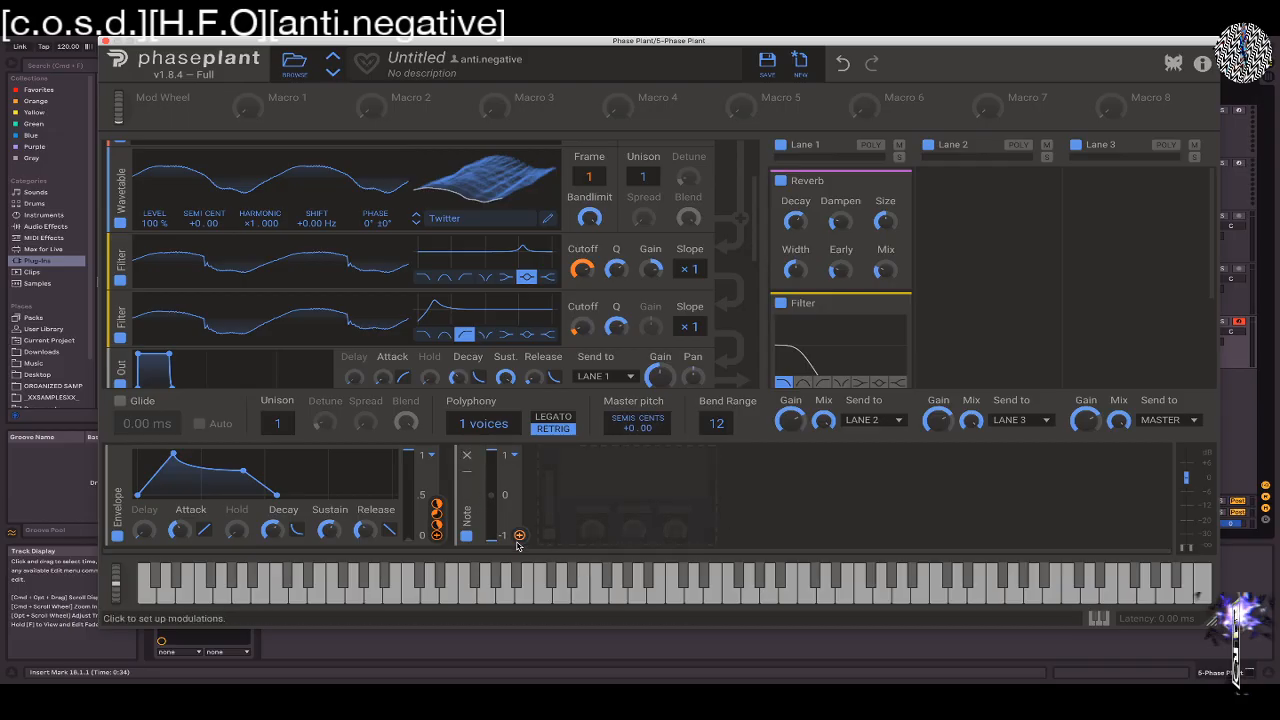
pyautogui.moveTo(519, 535); pyautogui.dragTo(798, 289)
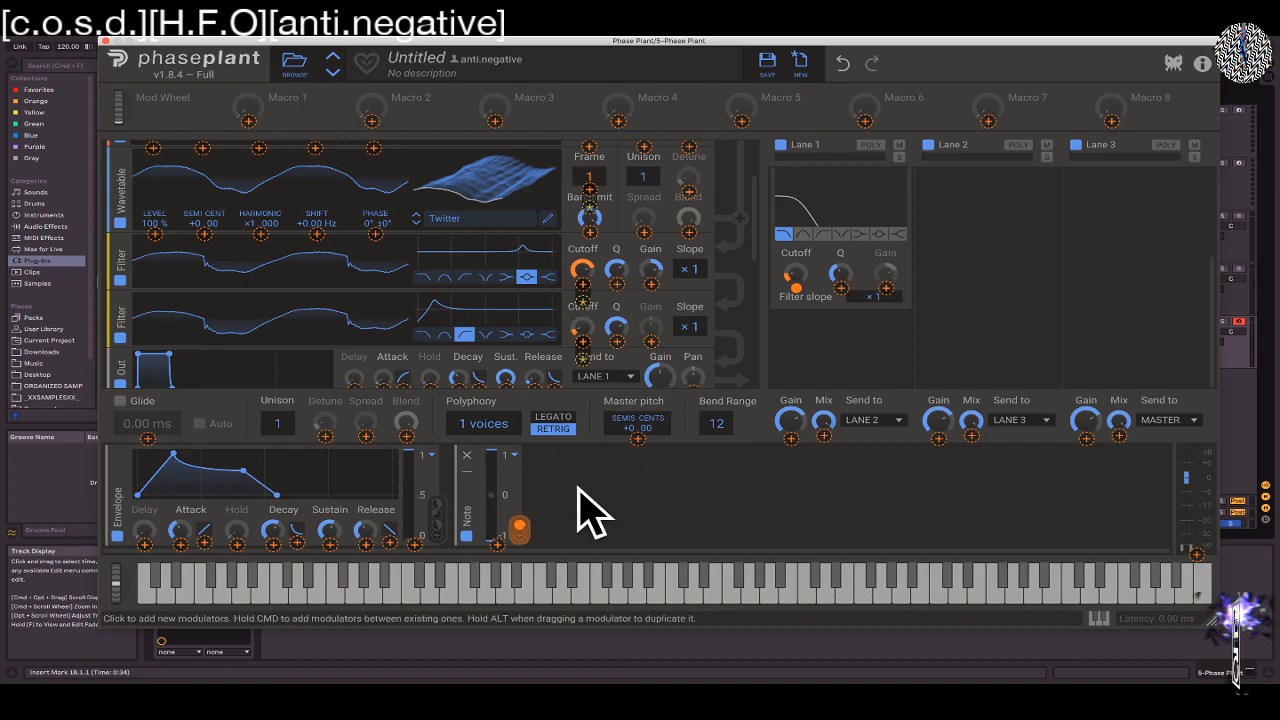
# Add a Velocity modulator after the Note modulator
pyautogui.click(591, 456)
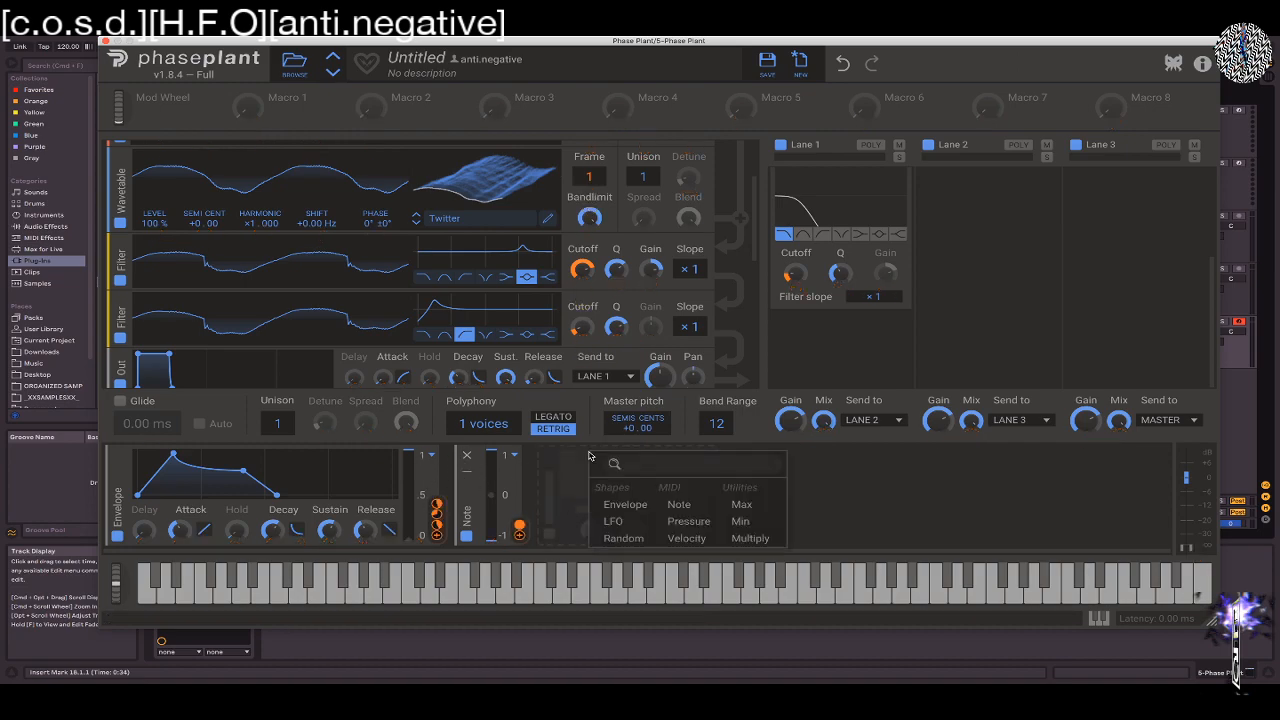
pyautogui.click(686, 538)
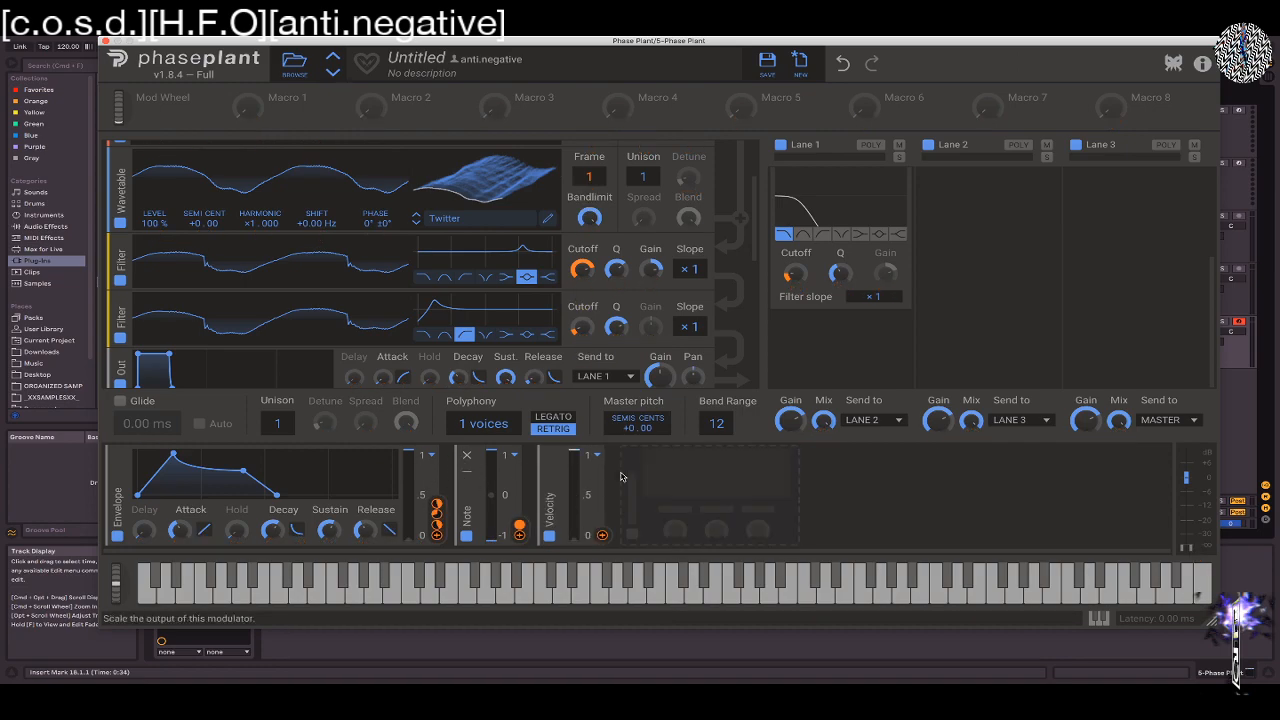
pyautogui.moveTo(572, 514)
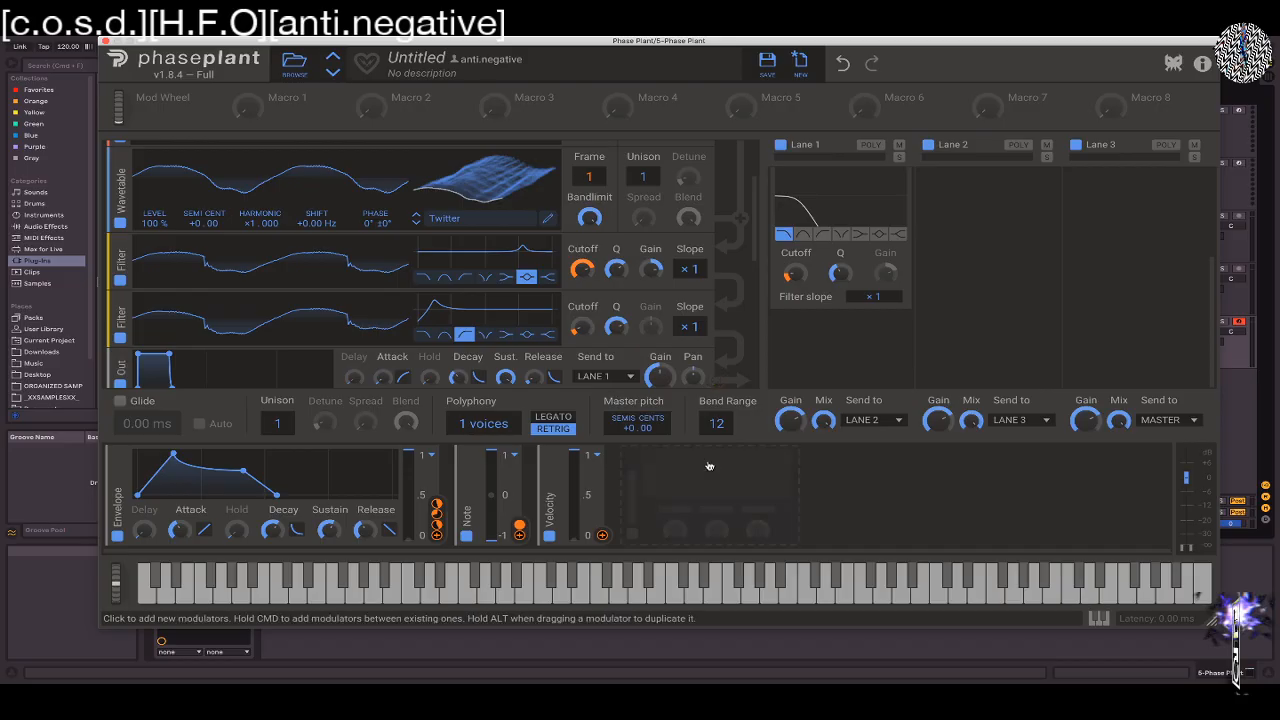
# Add Max, Min and Multiply utility modulators after Velocity, with the Multiply's static multiplier at ×1
pyautogui.click(644, 469)
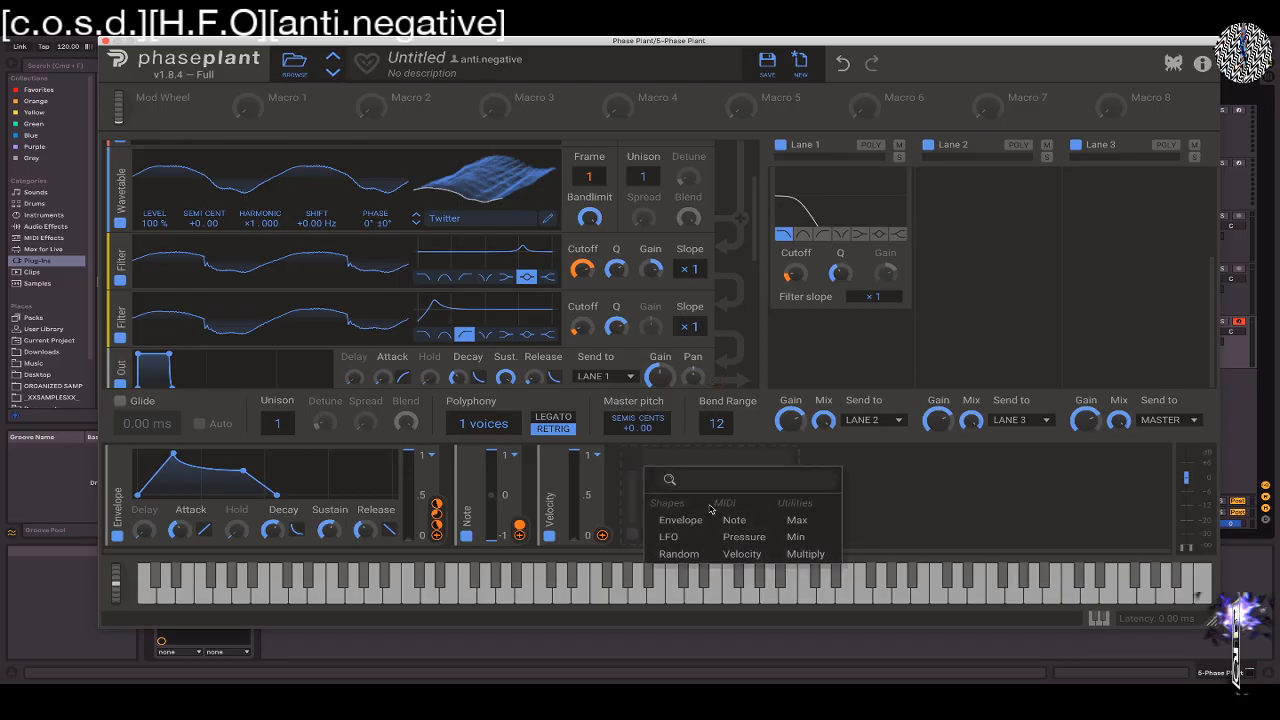
pyautogui.click(799, 529)
pyautogui.click(750, 472)
pyautogui.click(905, 540)
pyautogui.click(931, 474)
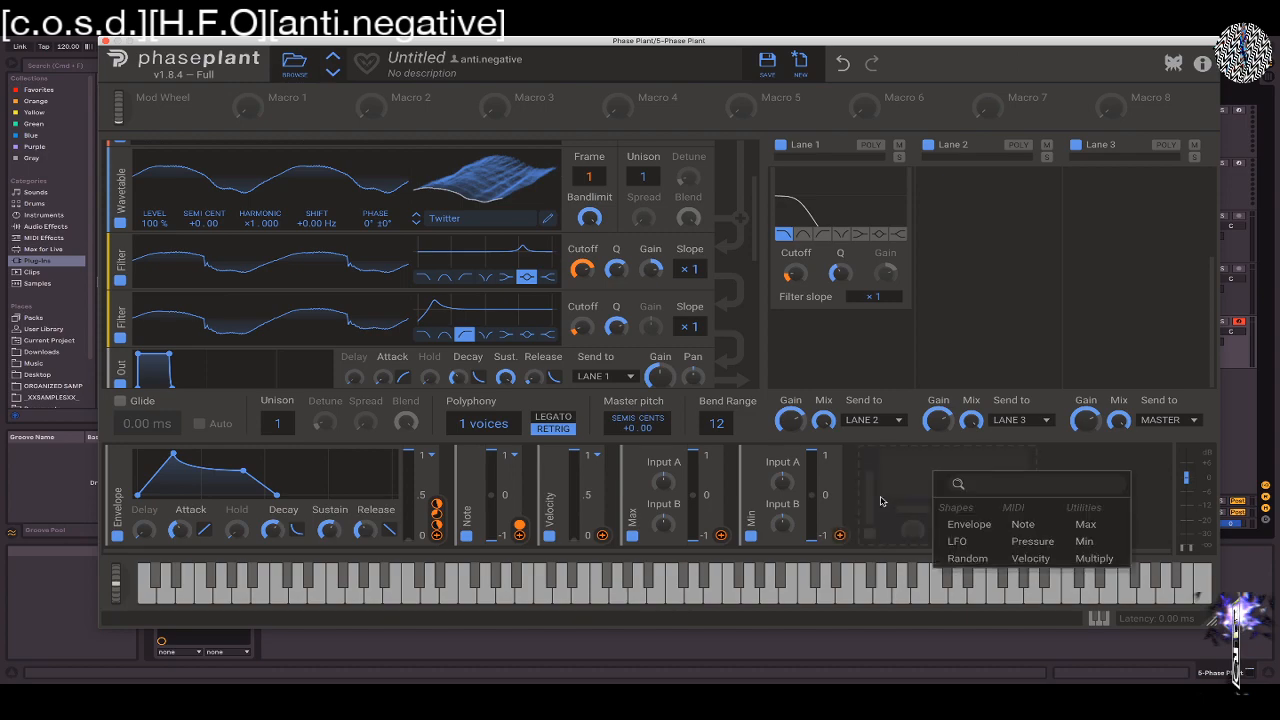
pyautogui.click(1082, 558)
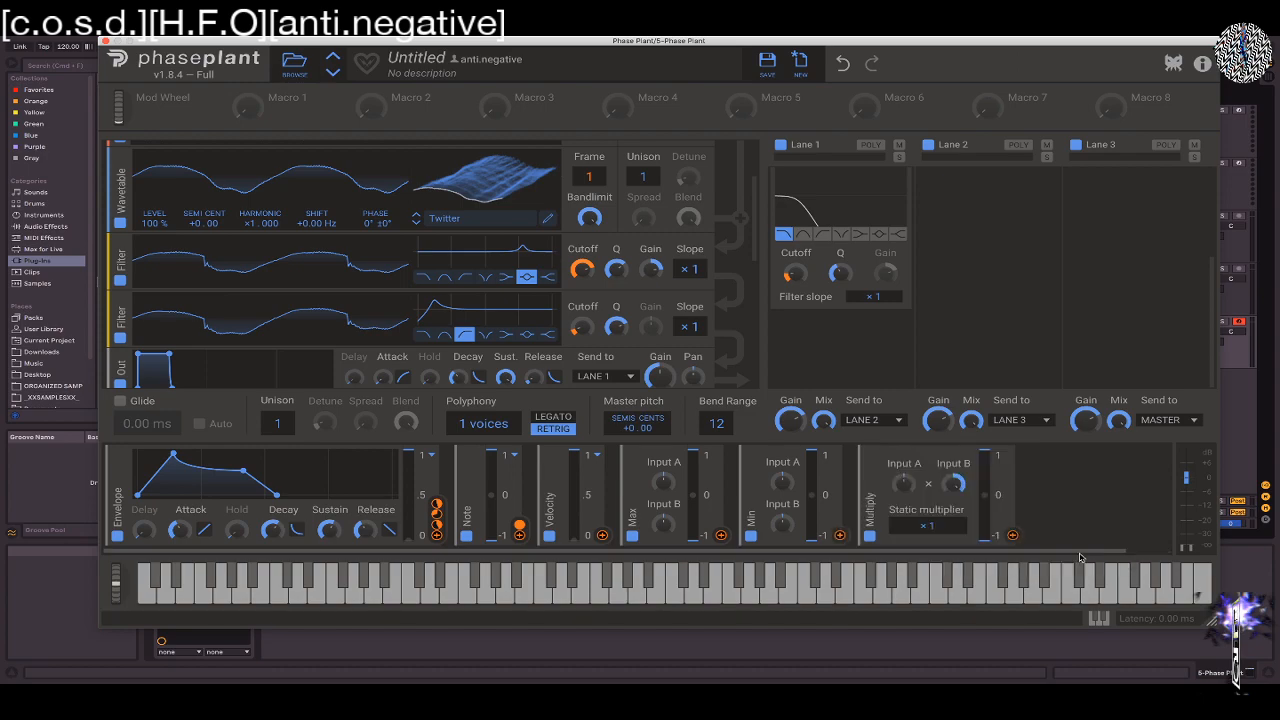
pyautogui.moveTo(932, 530)
pyautogui.mouseDown()
pyautogui.moveTo(932, 485)
pyautogui.moveTo(932, 575)
pyautogui.moveTo(932, 530)
pyautogui.mouseUp()
pyautogui.doubleClick(931, 531)
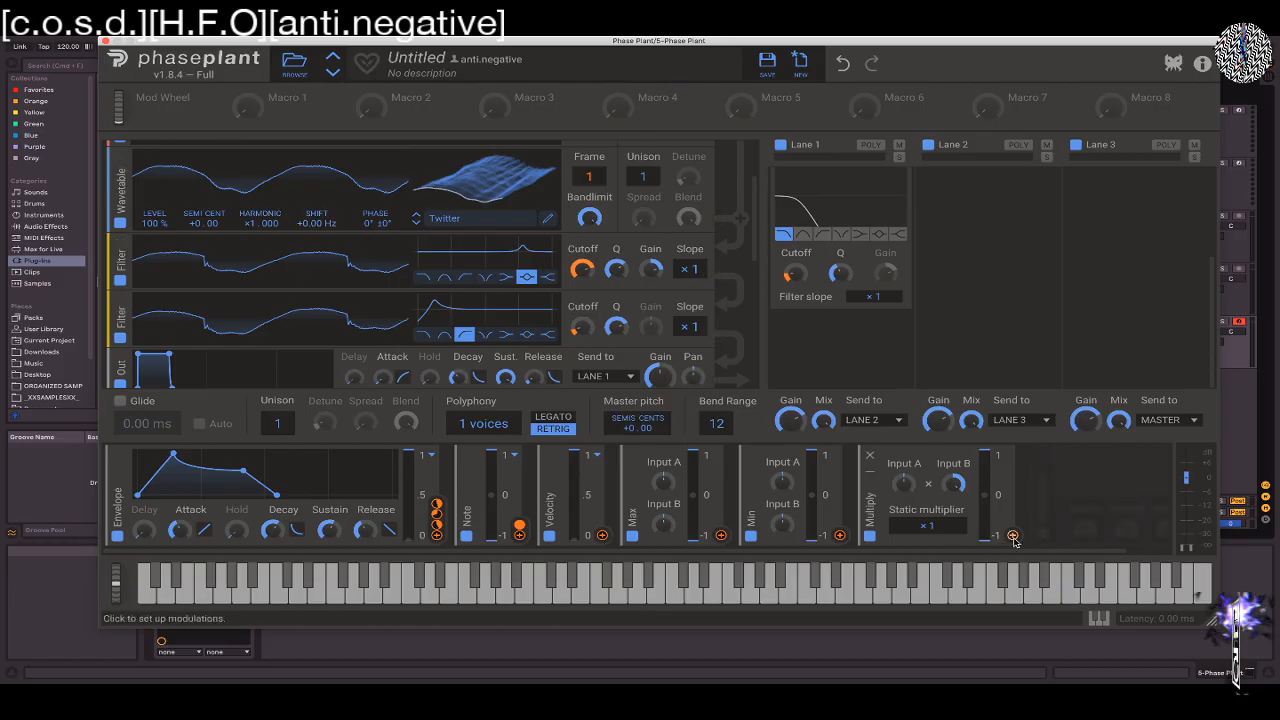
# Try out the Max modulator's input knobs and remove the Multiply, Min and Max utility modulators
pyautogui.moveTo(663, 484)
pyautogui.mouseDown()
pyautogui.moveTo(663, 425)
pyautogui.moveTo(663, 490)
pyautogui.mouseUp()
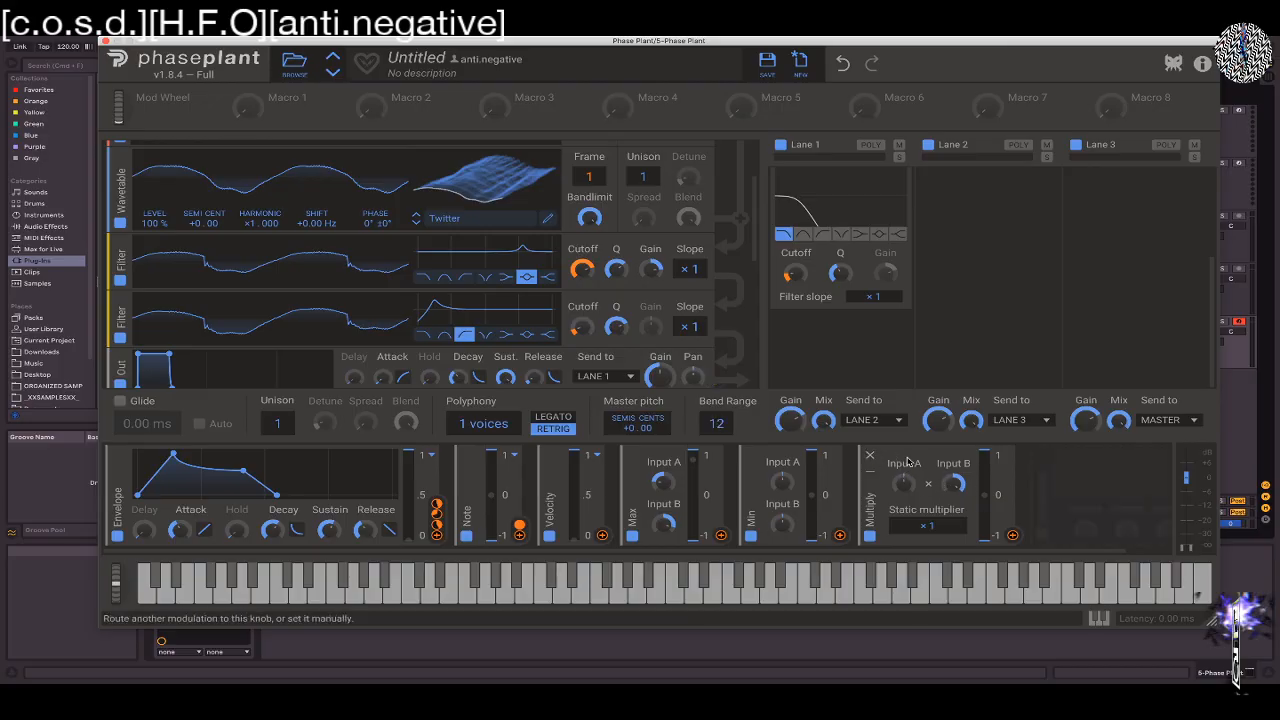
pyautogui.click(869, 456)
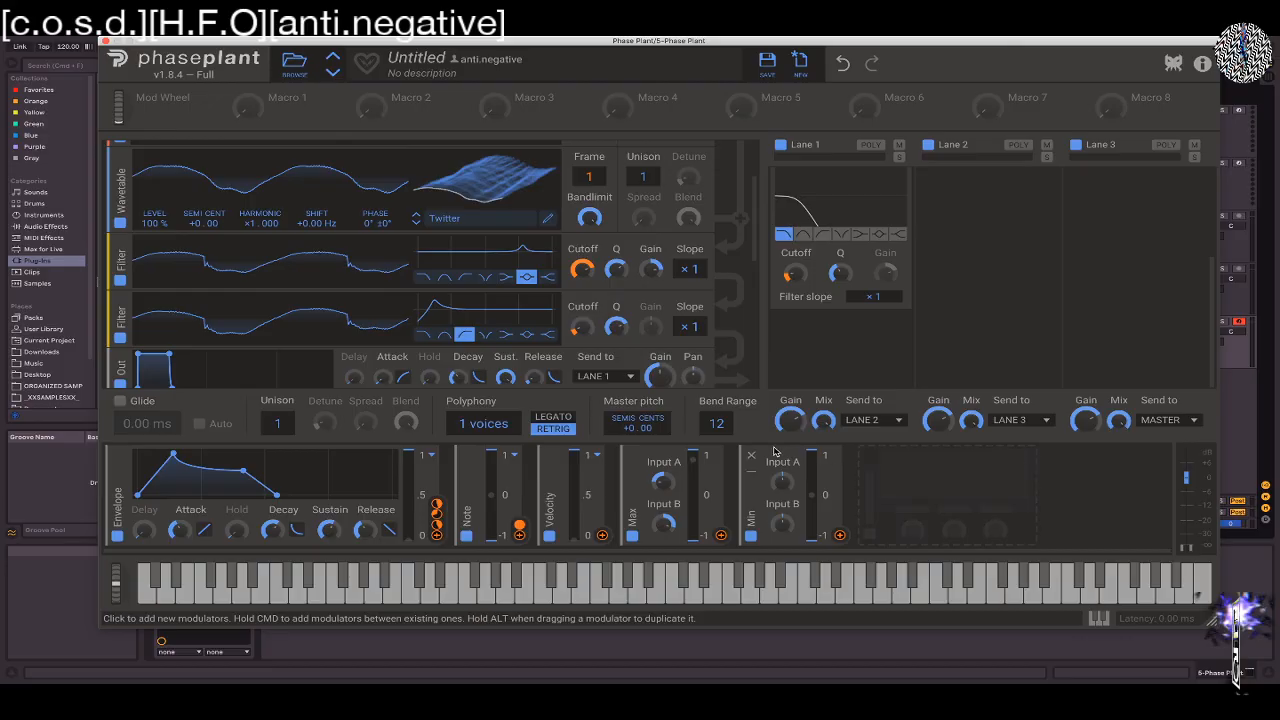
pyautogui.click(754, 456)
pyautogui.click(632, 454)
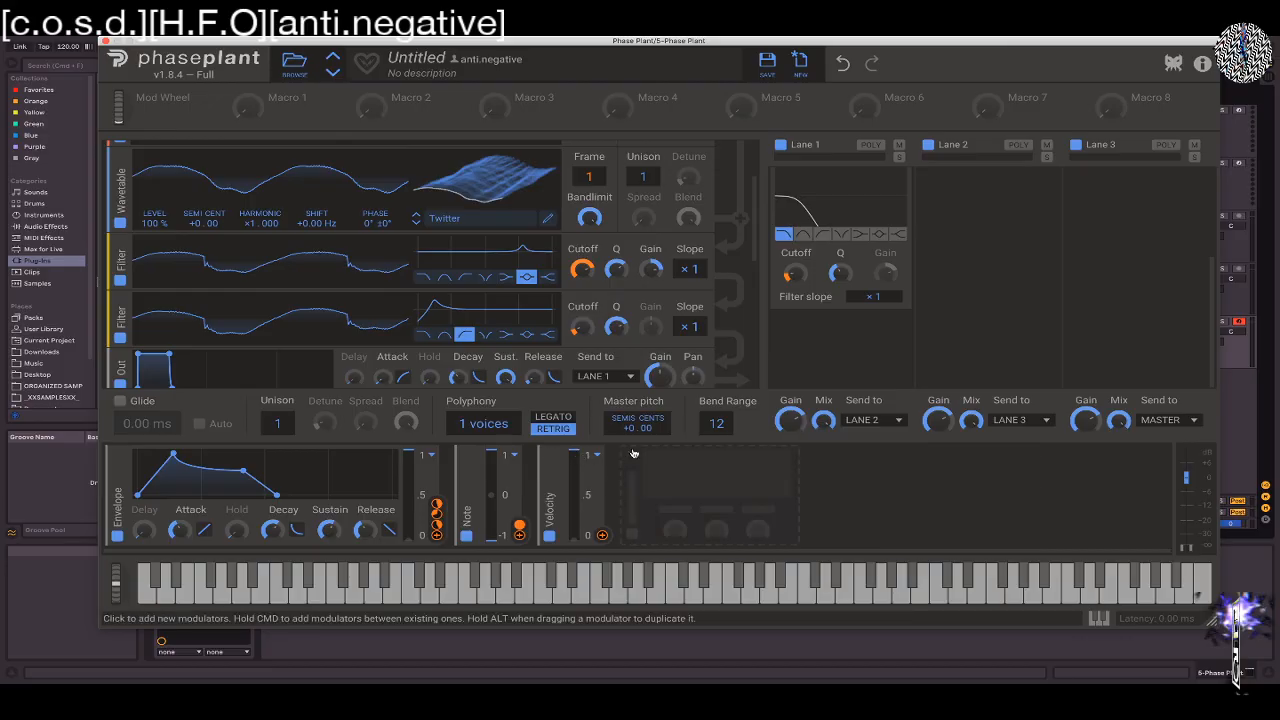
# Reset the patch to its default state, add an Analog generator and set the polyphony to 4 voices
pyautogui.click(799, 60)
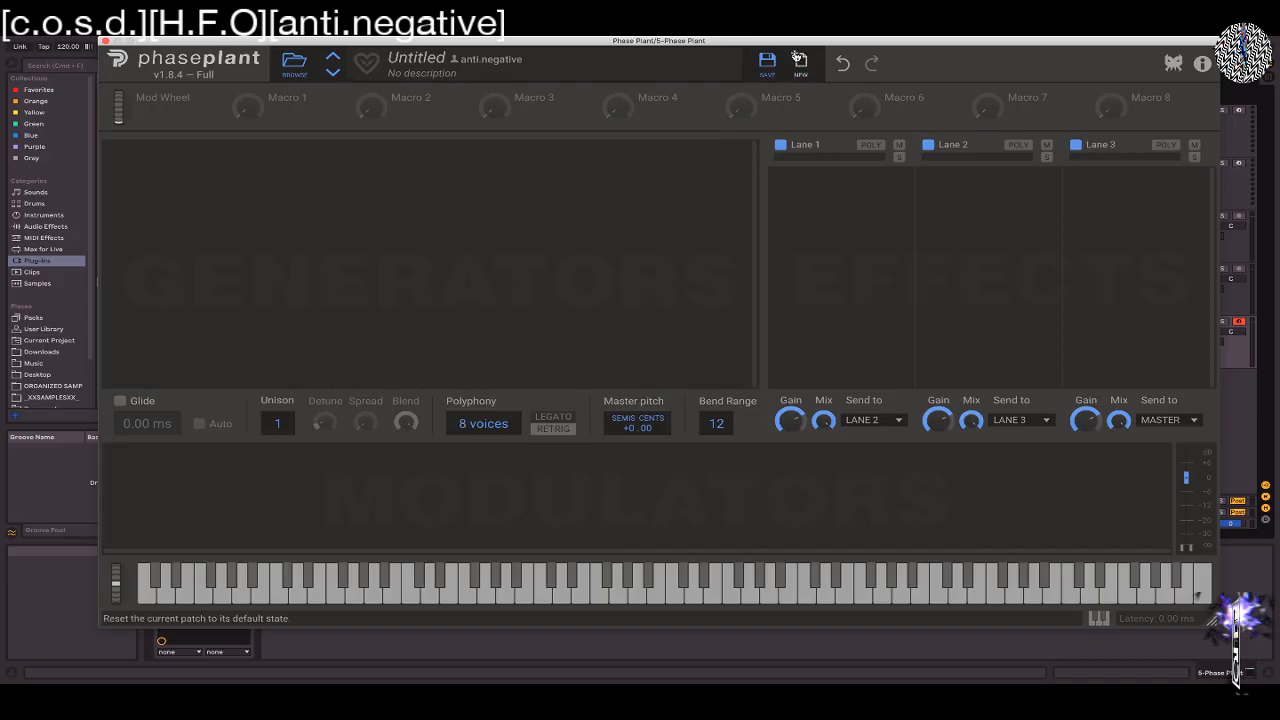
pyautogui.click(130, 161)
pyautogui.click(145, 211)
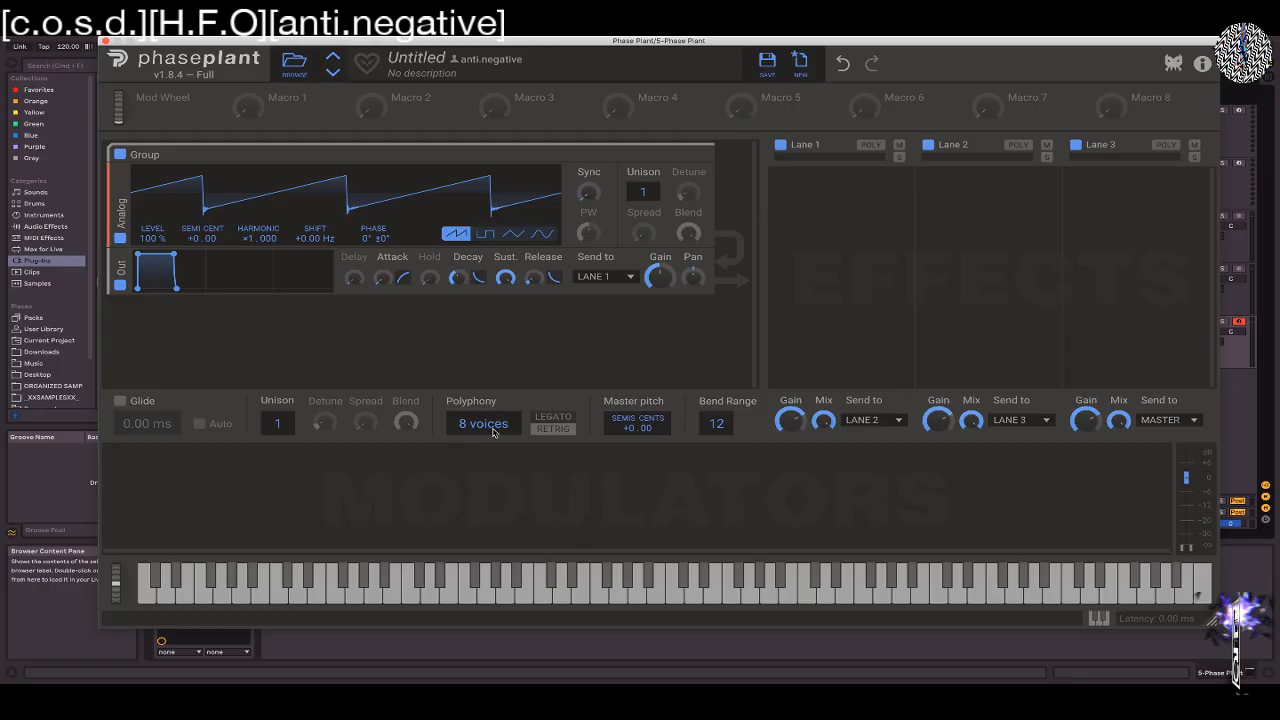
pyautogui.moveTo(473, 427)
pyautogui.mouseDown()
pyautogui.moveTo(462, 413)
pyautogui.moveTo(463, 436)
pyautogui.mouseUp()
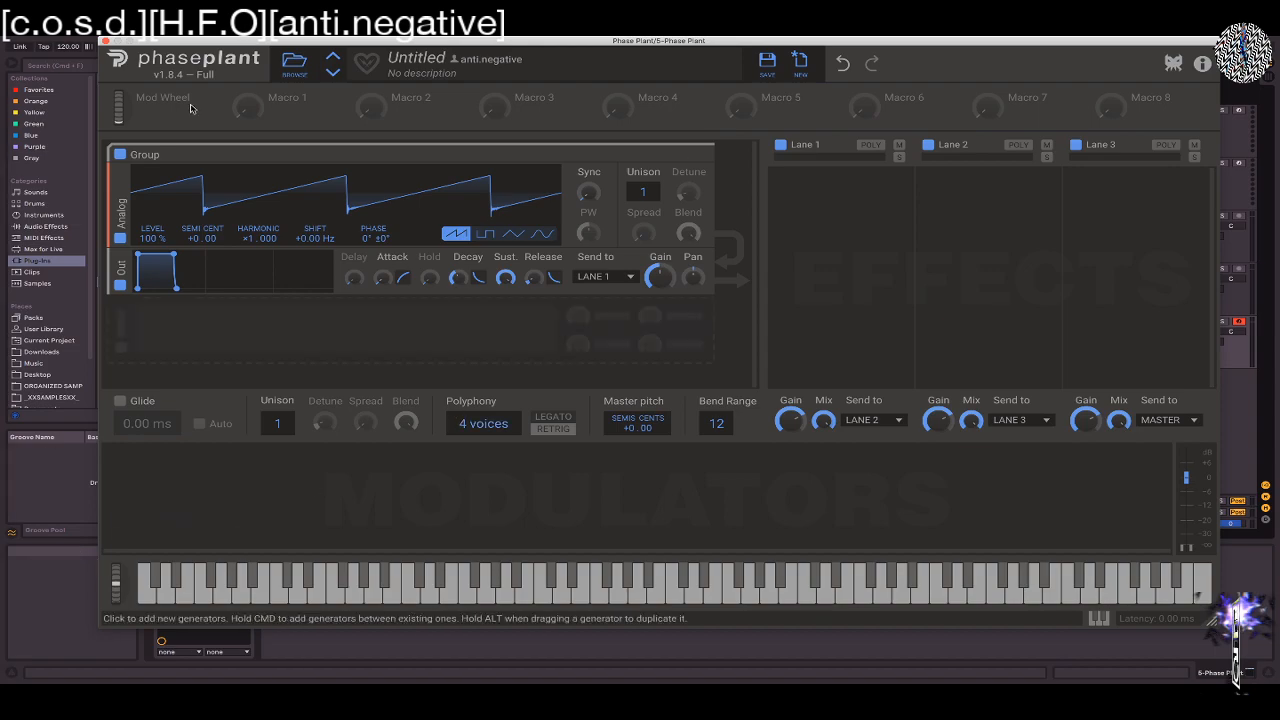
# Search Ableton Live's browser for "CHORD" and load the Zukunft Futur.adv preset onto the Phase Plant track
pyautogui.moveTo(160, 44); pyautogui.dragTo(734, 41)
pyautogui.press('super+f')
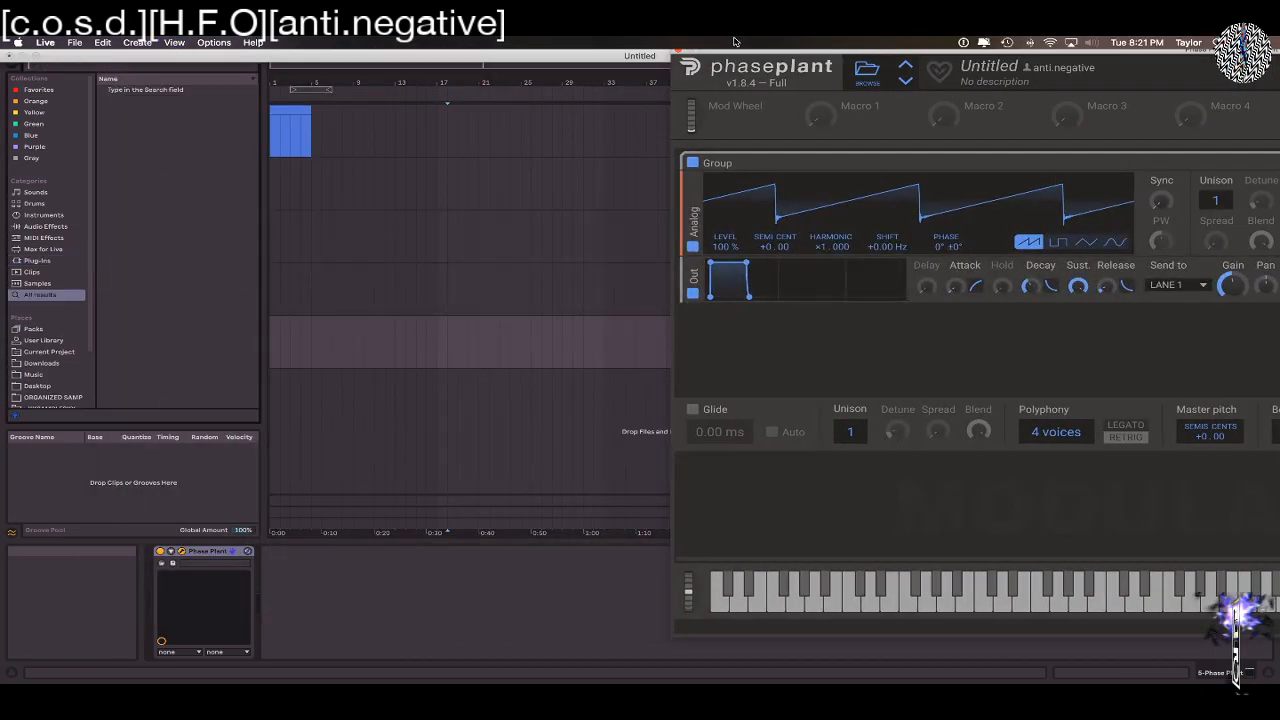
pyautogui.write('CHORD')
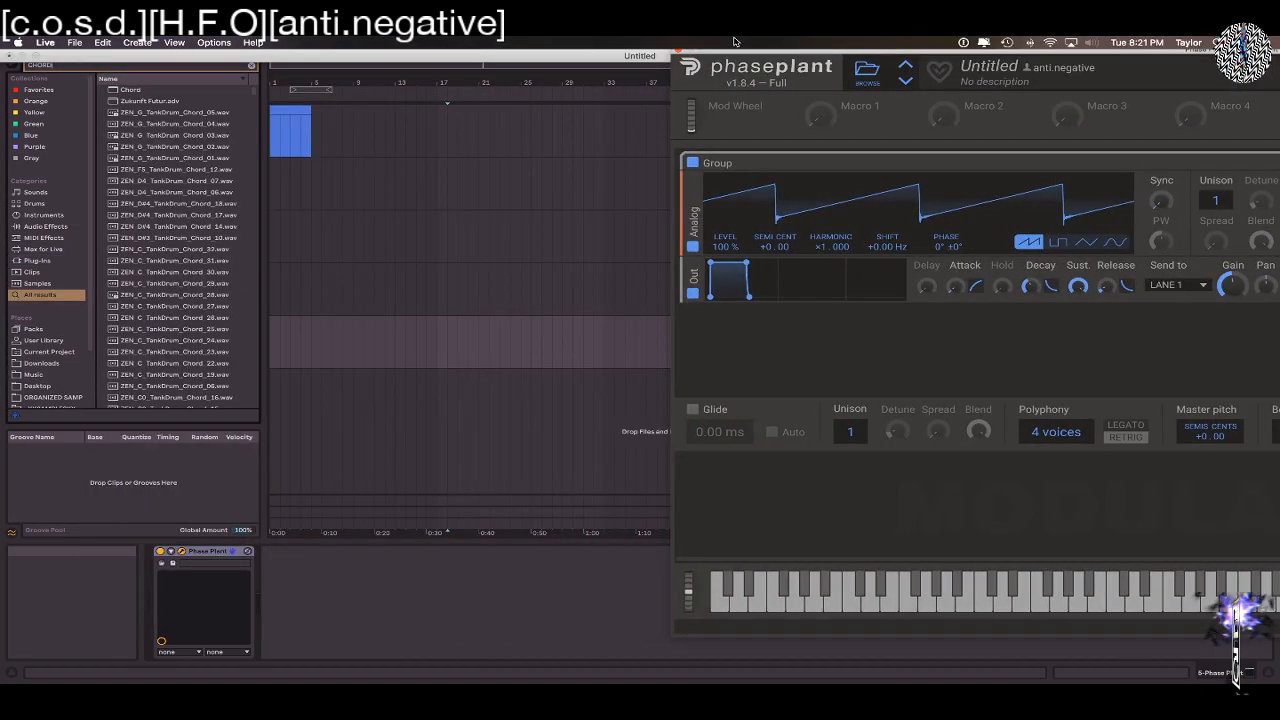
pyautogui.doubleClick(130, 100)
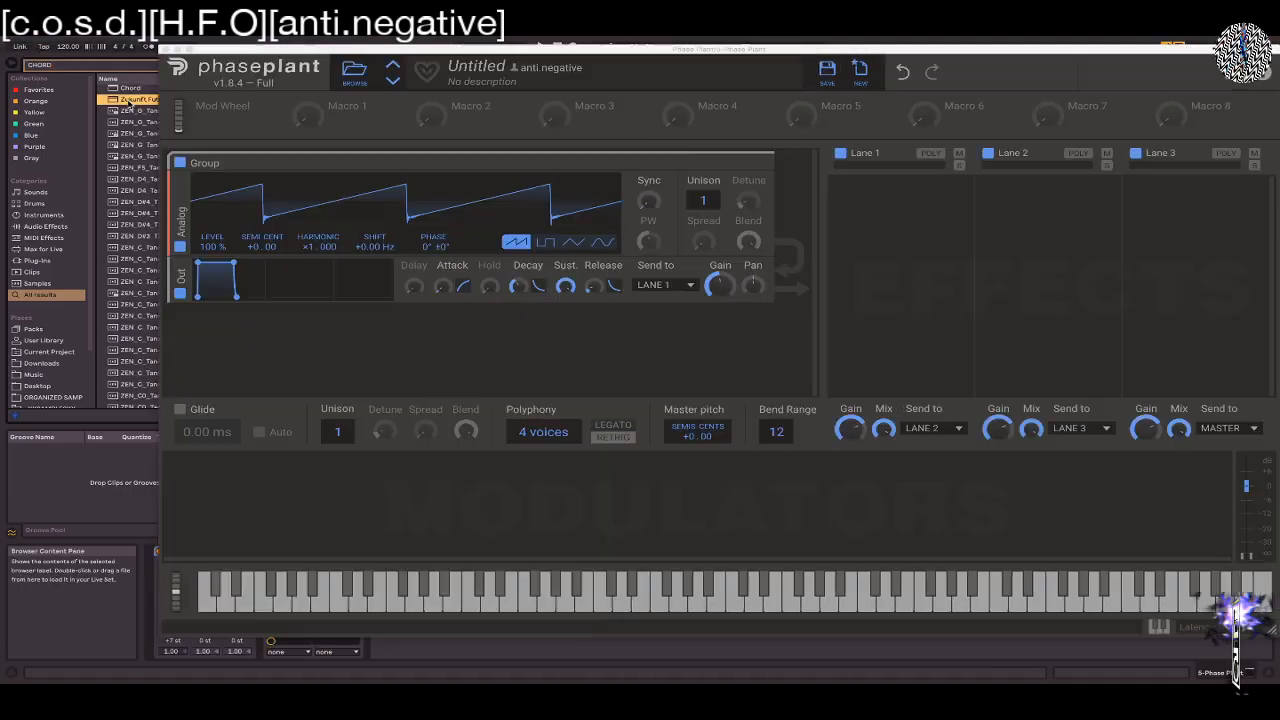
# Play test notes through the chord preset and lower the gain of the Analog group's Out module
pyautogui.press('x')
pyautogui.press('x')
pyautogui.press('a')
pyautogui.press('x')
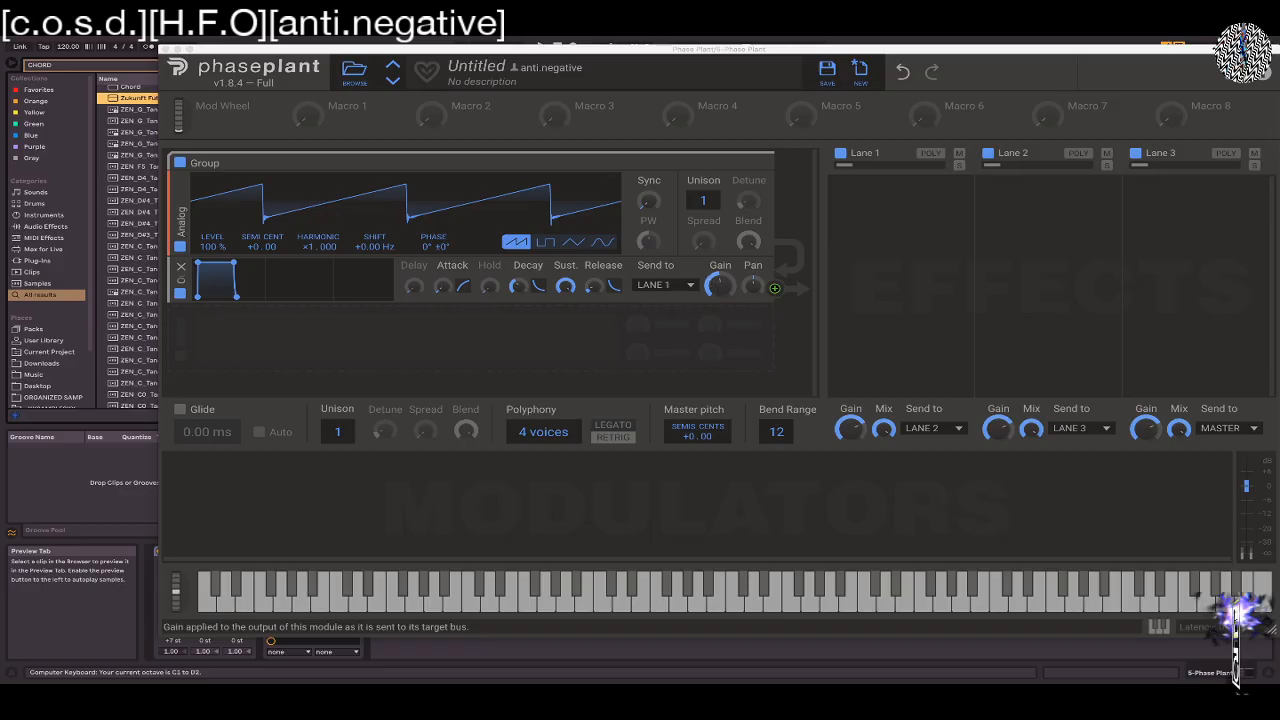
pyautogui.moveTo(720, 286); pyautogui.dragTo(775, 288)
pyautogui.press('a')
pyautogui.press('x')
pyautogui.press('f')
pyautogui.press('x')
pyautogui.press('f')
pyautogui.moveTo(280, 49); pyautogui.dragTo(402, 87)
pyautogui.press('a')
pyautogui.press('s')
pyautogui.press('e')
pyautogui.press('g')
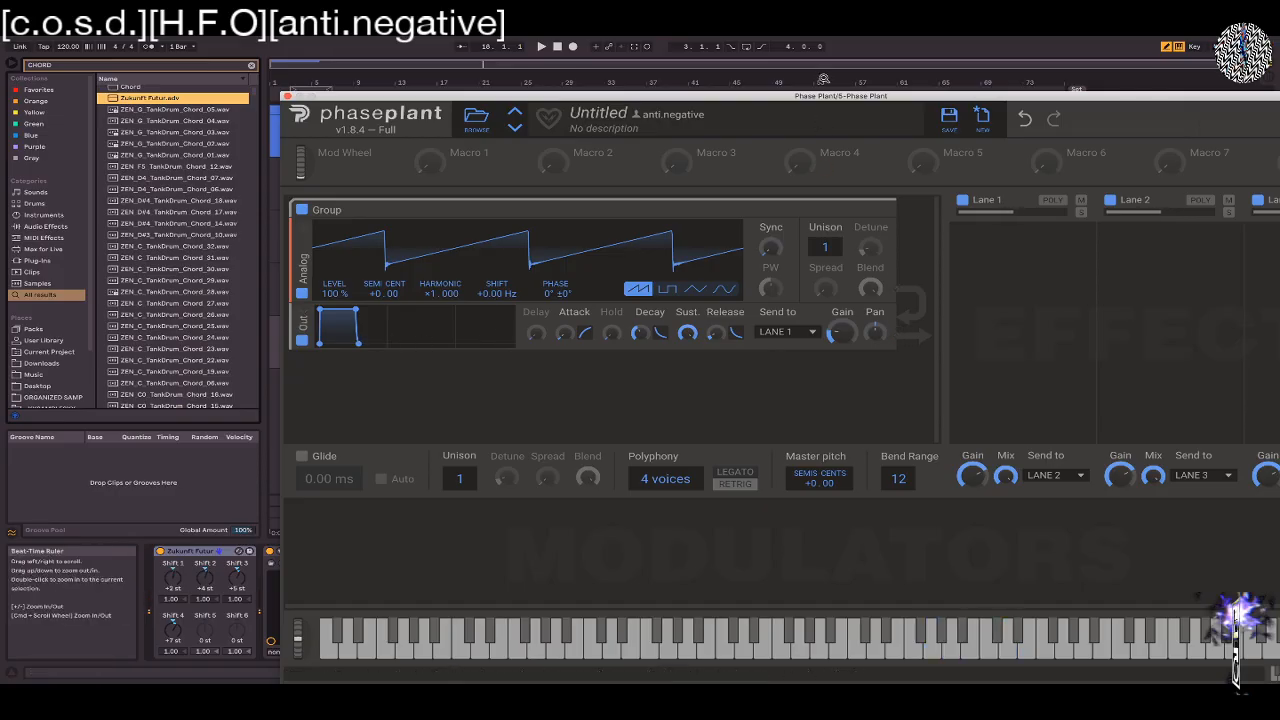
pyautogui.moveTo(800, 95); pyautogui.dragTo(494, 39)
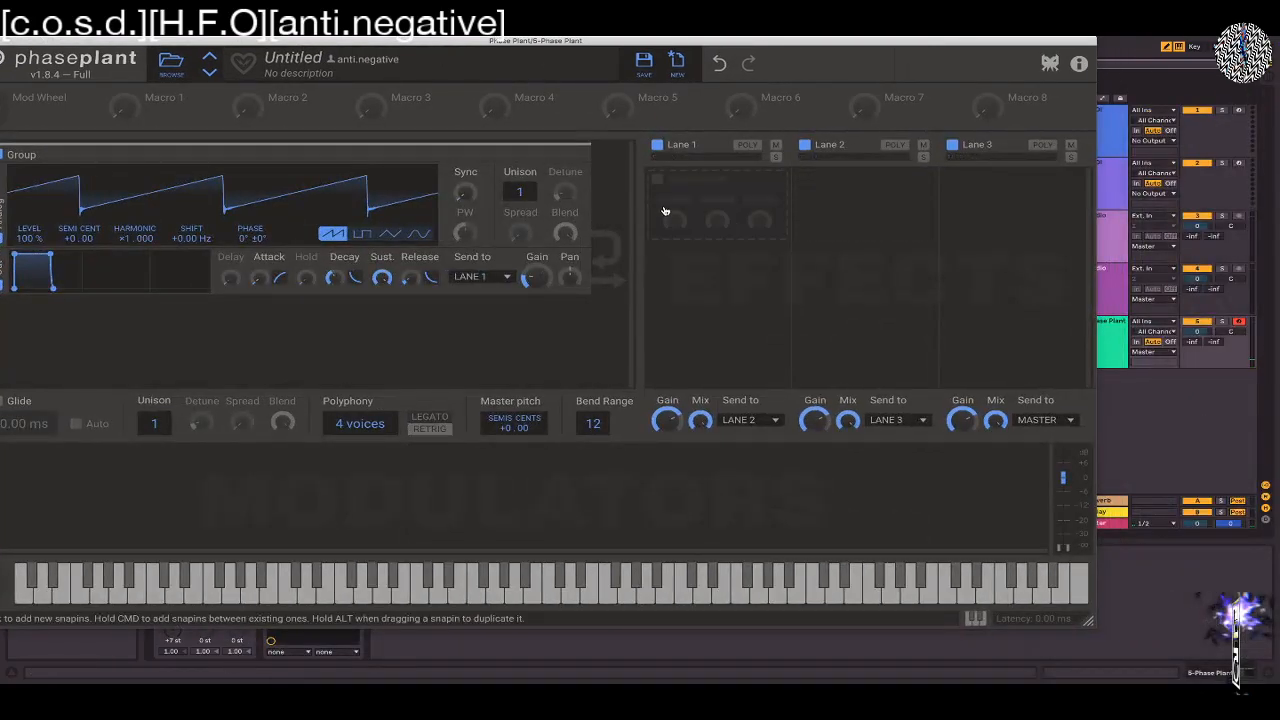
pyautogui.click(694, 195)
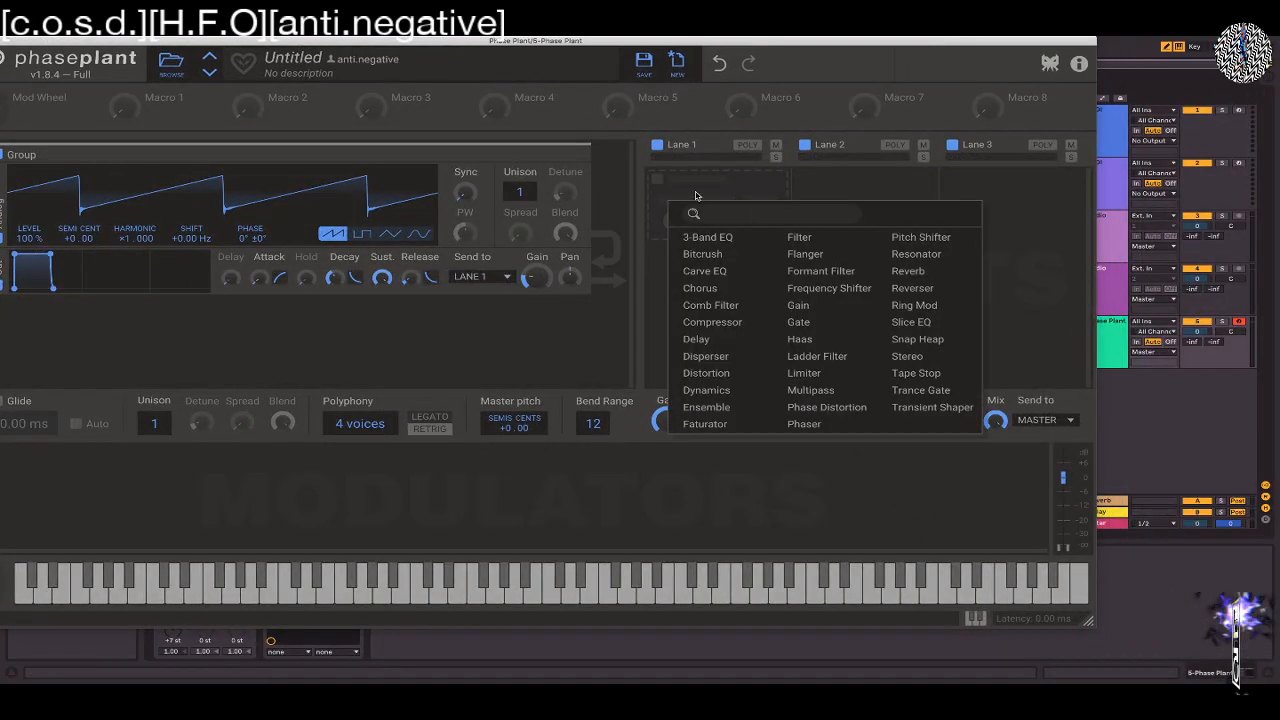
pyautogui.click(1010, 215)
pyautogui.click(967, 188)
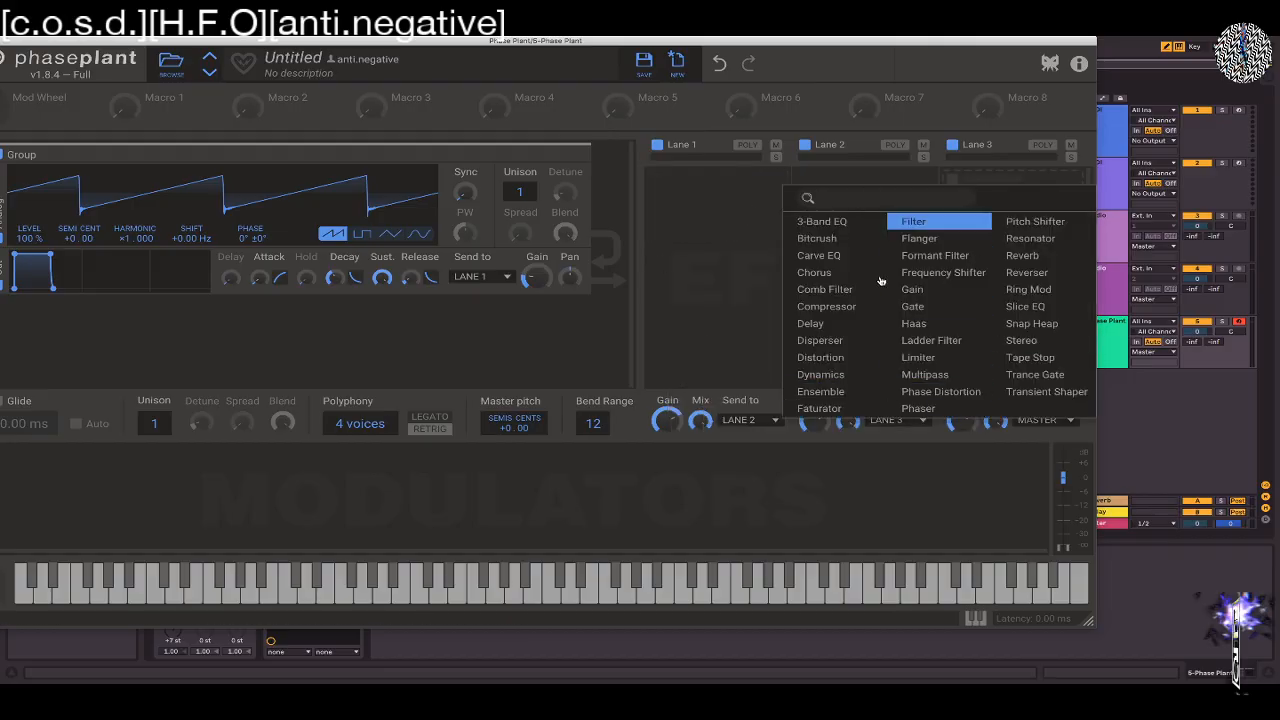
pyautogui.click(741, 186)
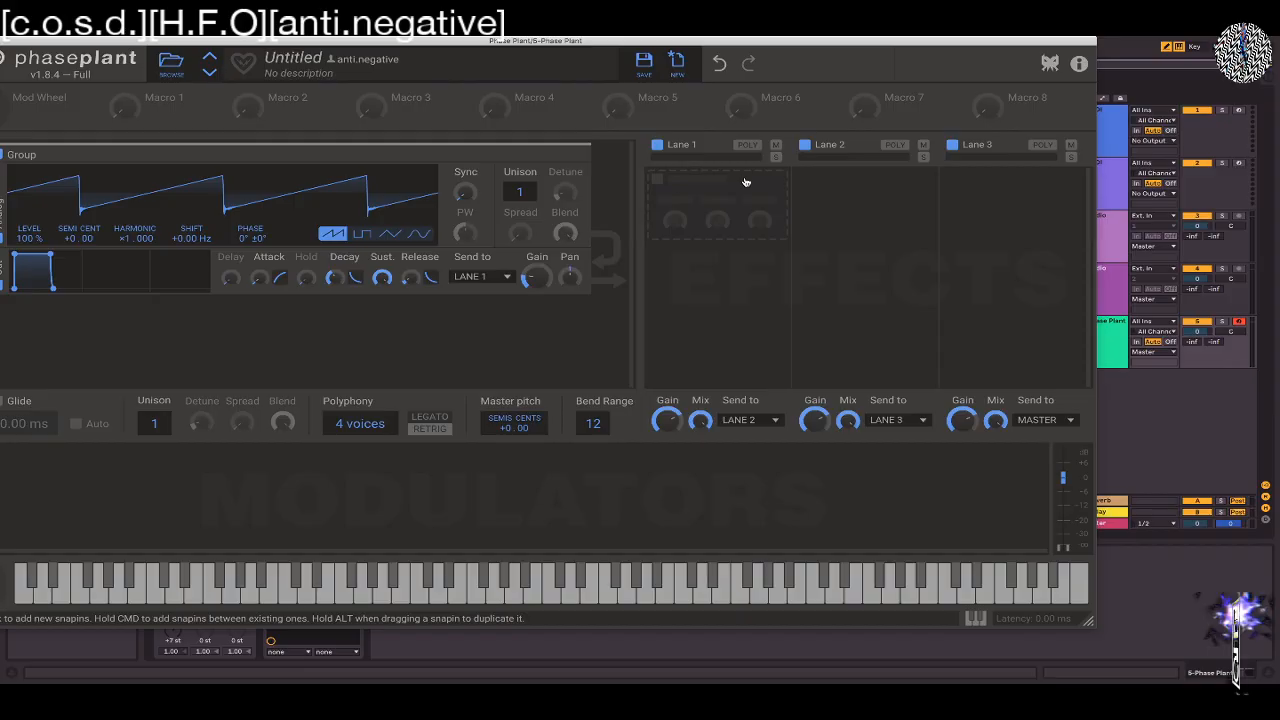
# Try a 3-Band EQ in Lane 1, adjusting its crossover, Low and High bands, and remove it
pyautogui.click(669, 184)
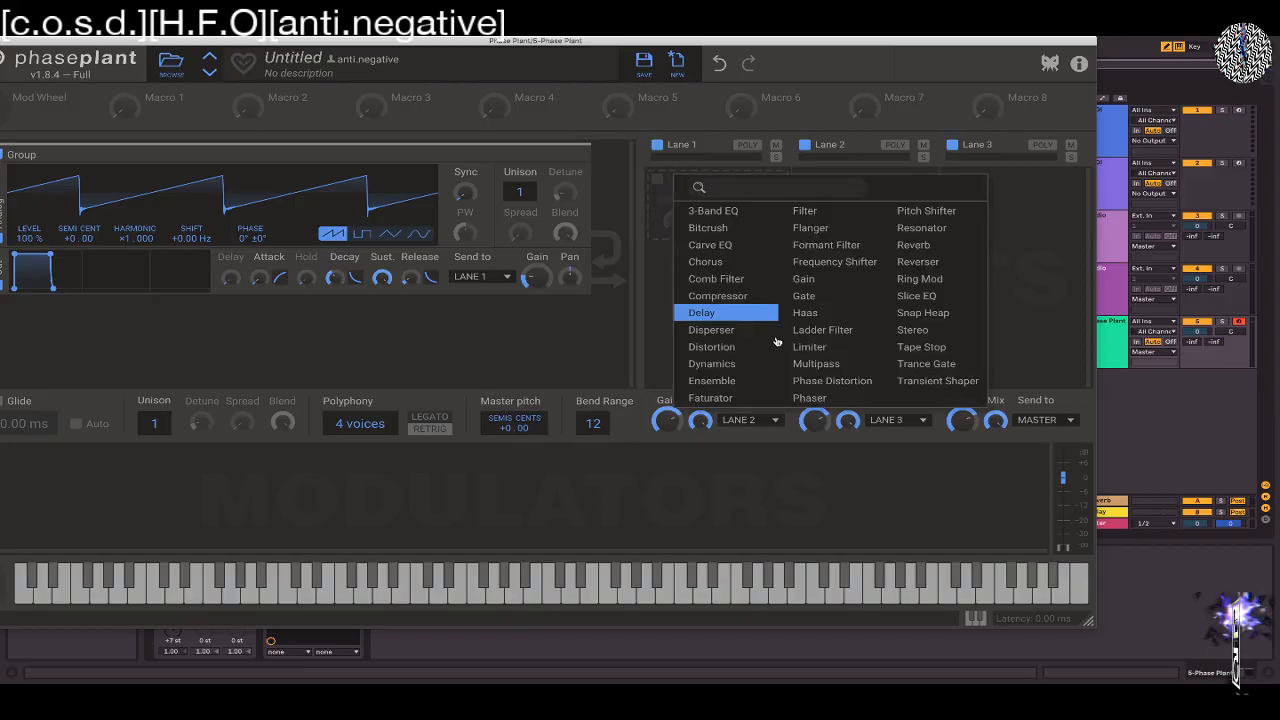
pyautogui.click(740, 210)
pyautogui.moveTo(701, 208)
pyautogui.mouseDown()
pyautogui.moveTo(669, 207)
pyautogui.moveTo(767, 205)
pyautogui.moveTo(680, 210)
pyautogui.mouseUp()
pyautogui.moveTo(678, 292); pyautogui.dragTo(677, 272)
pyautogui.moveTo(766, 289); pyautogui.dragTo(668, 312)
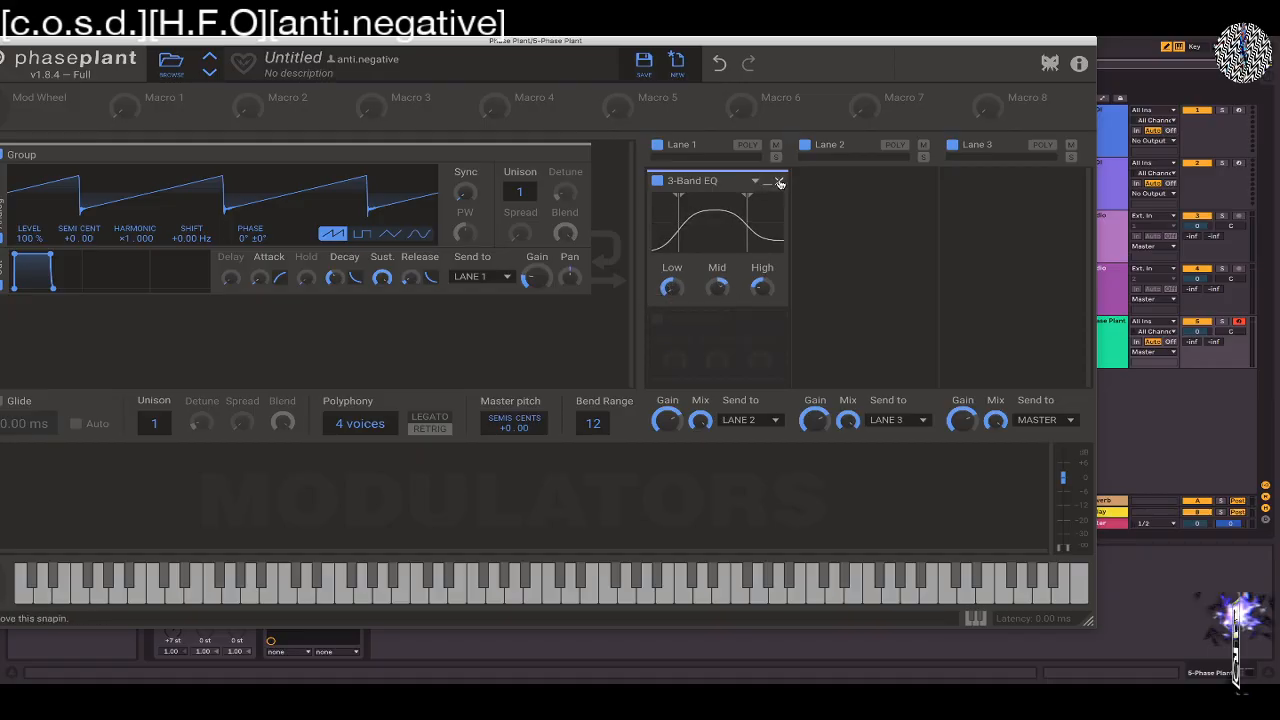
pyautogui.moveTo(786, 177); pyautogui.dragTo(782, 182)
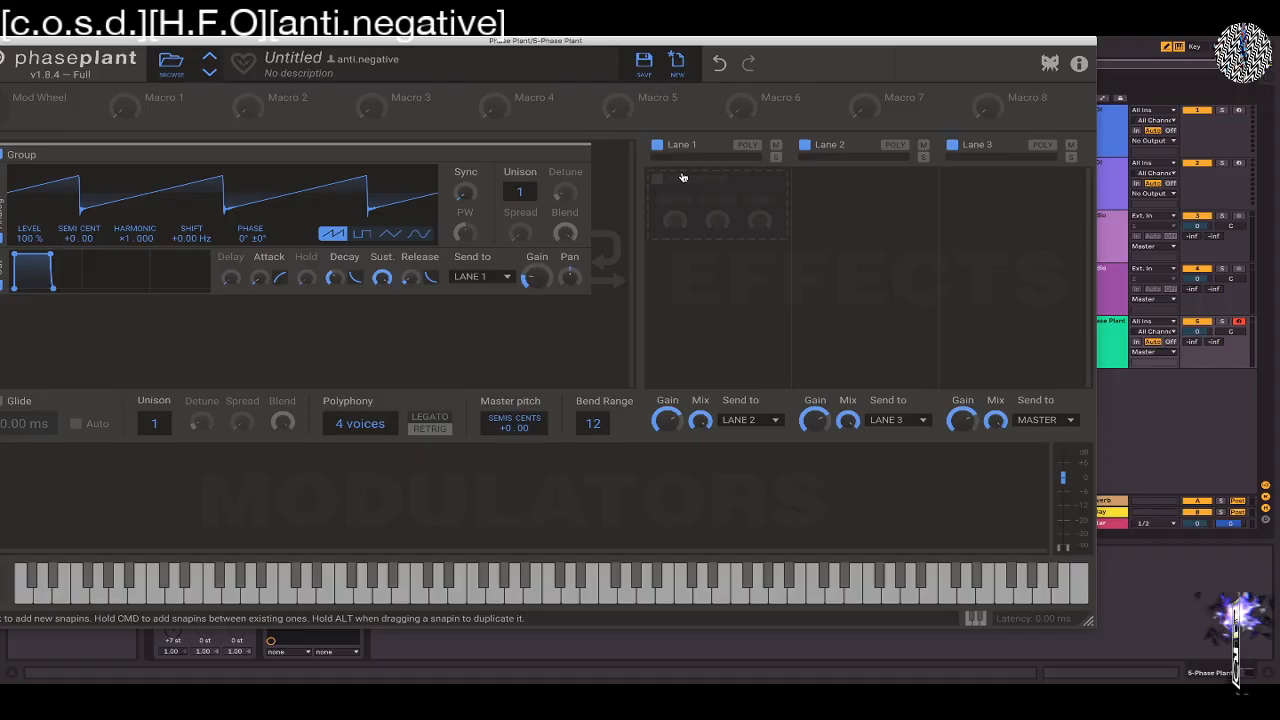
# Add a Filter effect to Lane 1, switch it to band pass and try its filter slope
pyautogui.click(660, 183)
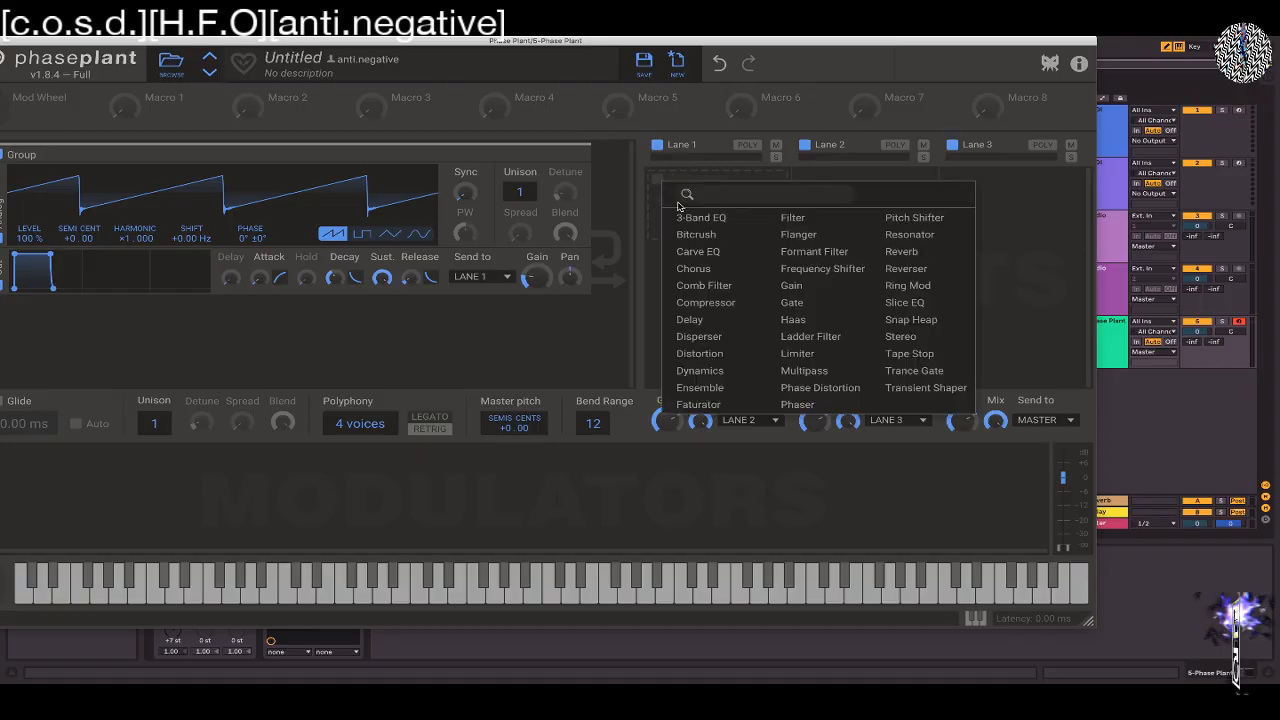
pyautogui.click(787, 218)
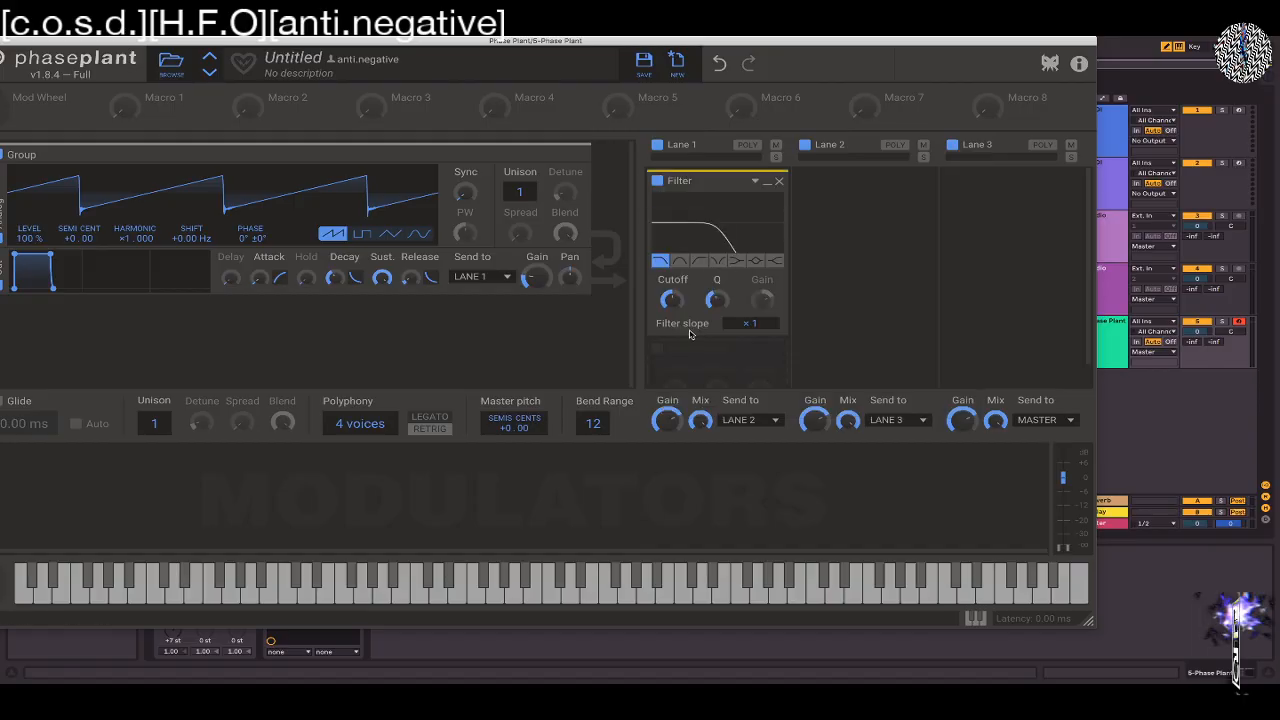
pyautogui.click(681, 261)
pyautogui.moveTo(750, 323)
pyautogui.mouseDown()
pyautogui.moveTo(750, 296)
pyautogui.moveTo(750, 330)
pyautogui.mouseUp()
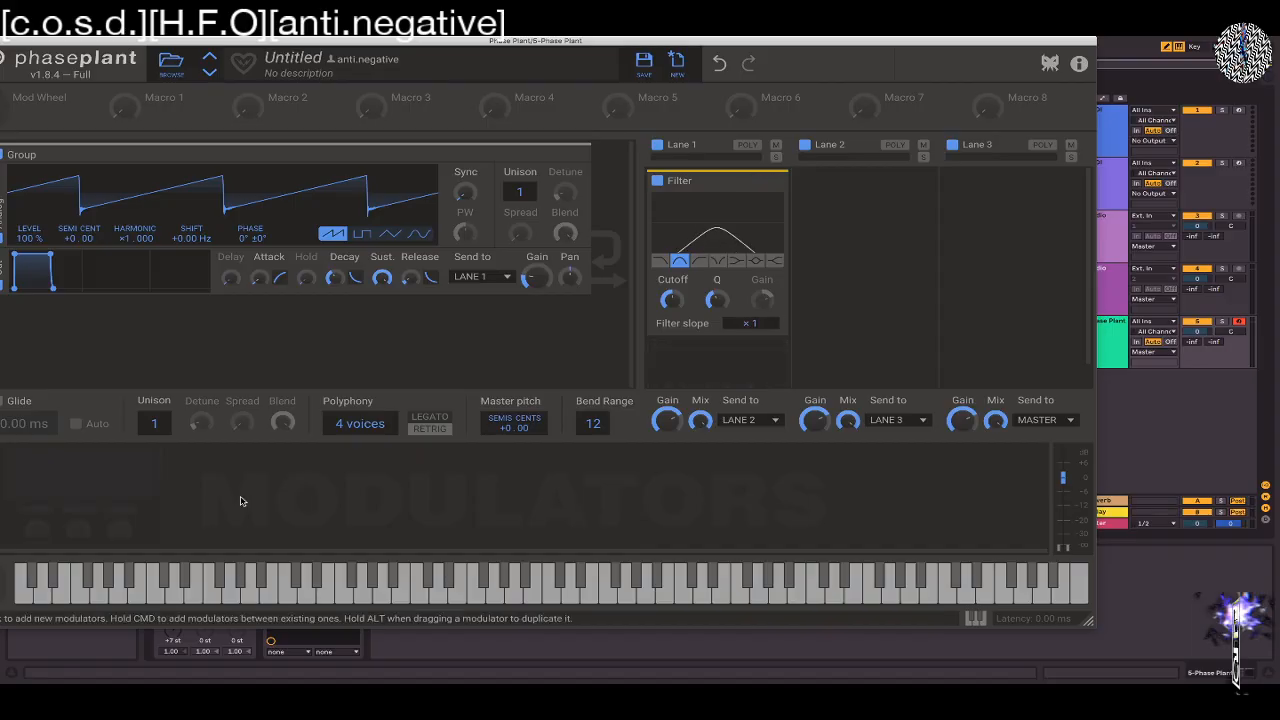
# Add an Envelope modulator and try to assign it to the filter slope in Lane 1
pyautogui.click(31, 533)
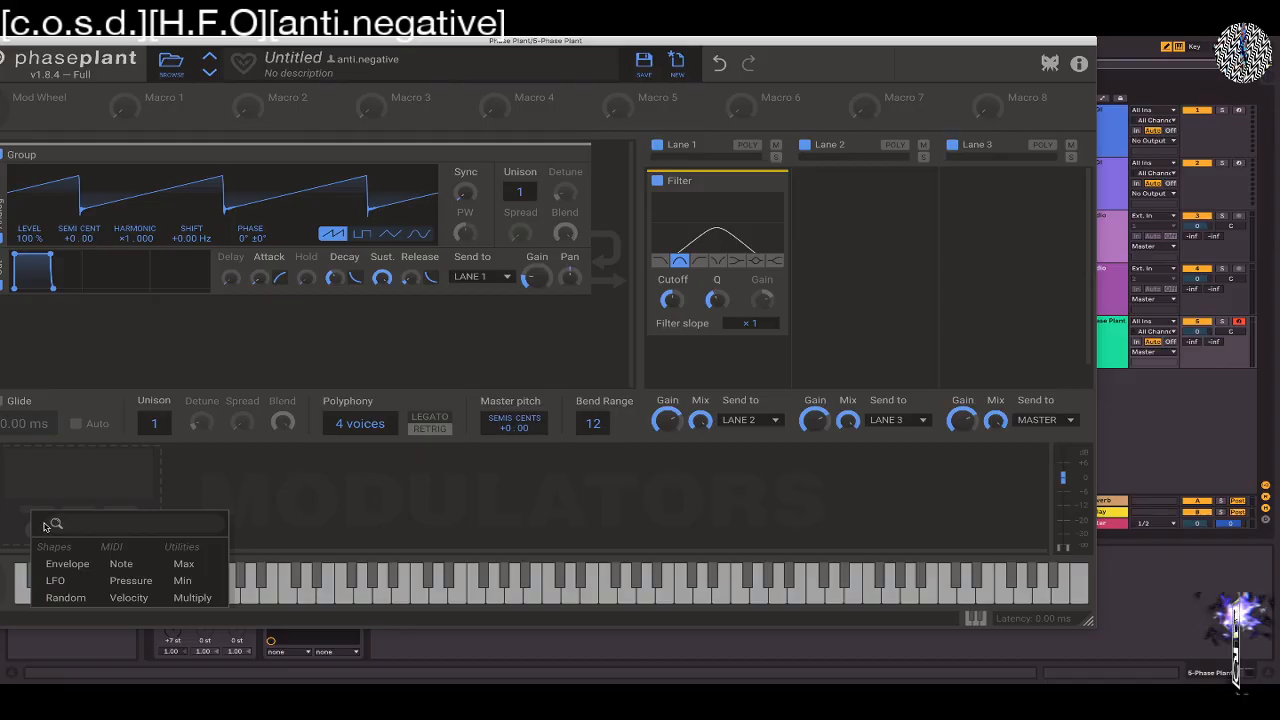
pyautogui.click(50, 562)
pyautogui.moveTo(313, 535); pyautogui.dragTo(752, 325)
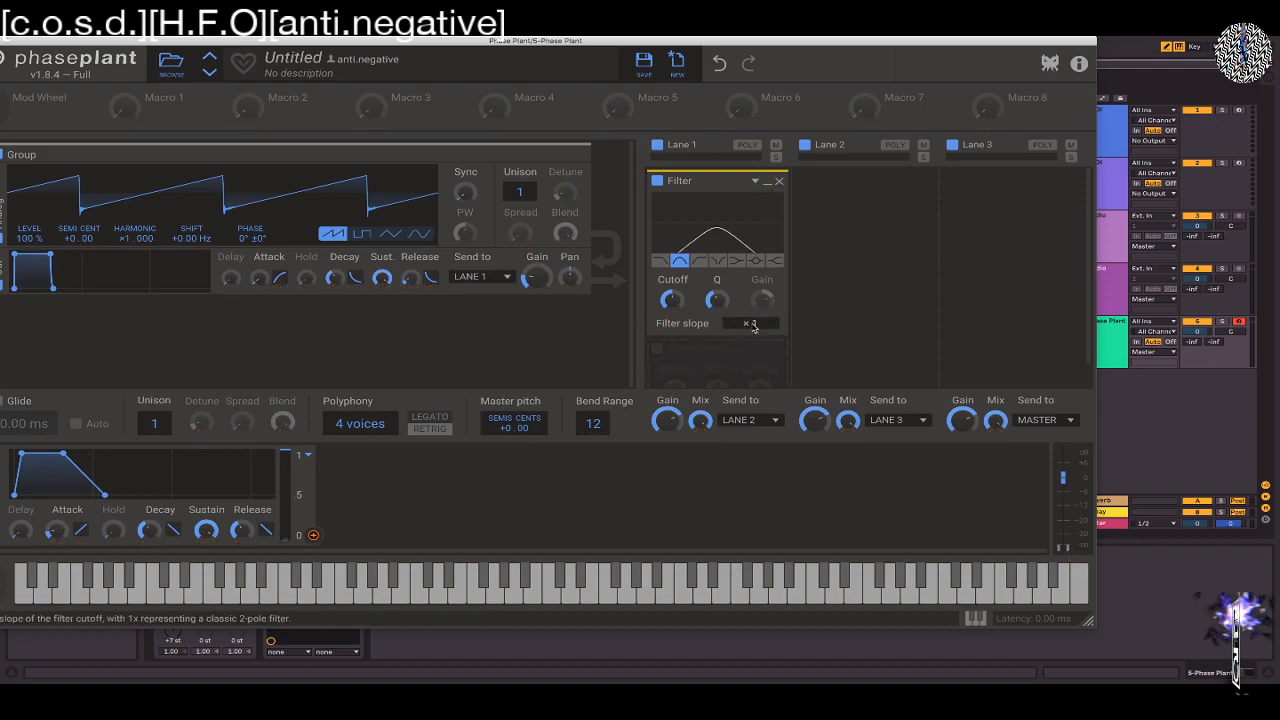
# Adjust the Lane 1 filter's cutoff and Q and audition its peak, notch, band pass, high pass and shelf types
pyautogui.moveTo(673, 301); pyautogui.dragTo(673, 280)
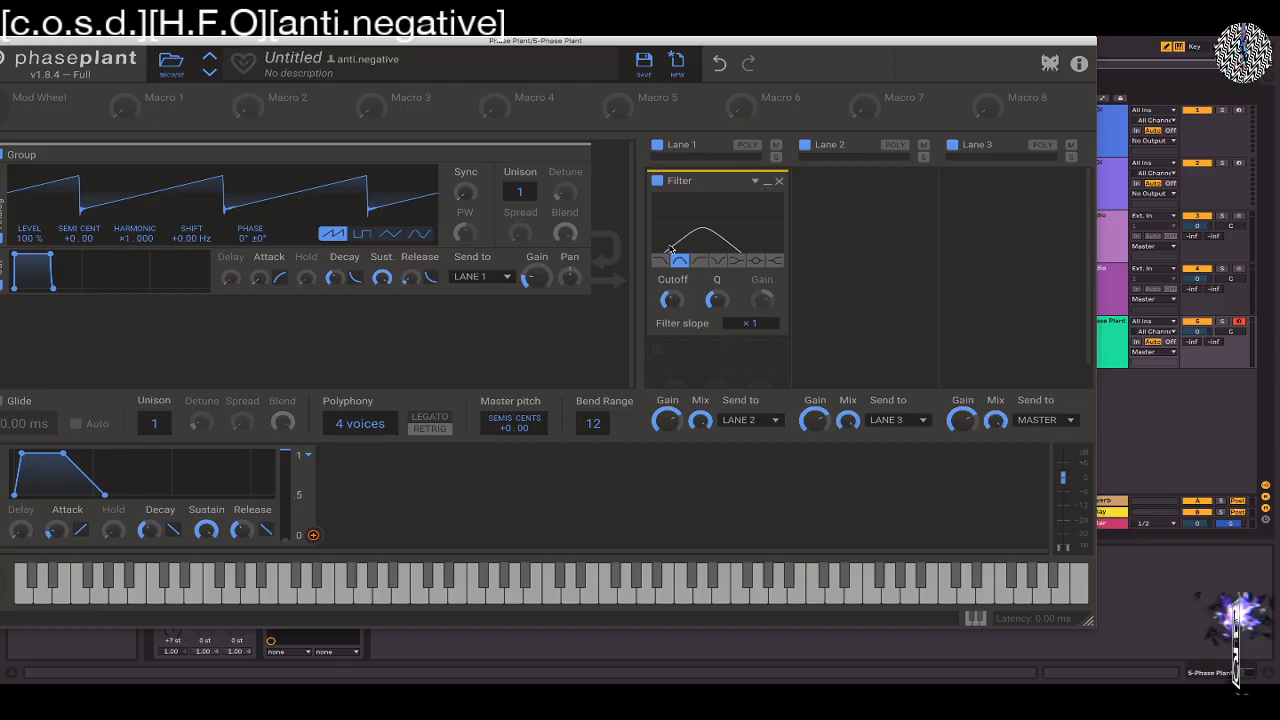
pyautogui.click(757, 260)
pyautogui.click(736, 260)
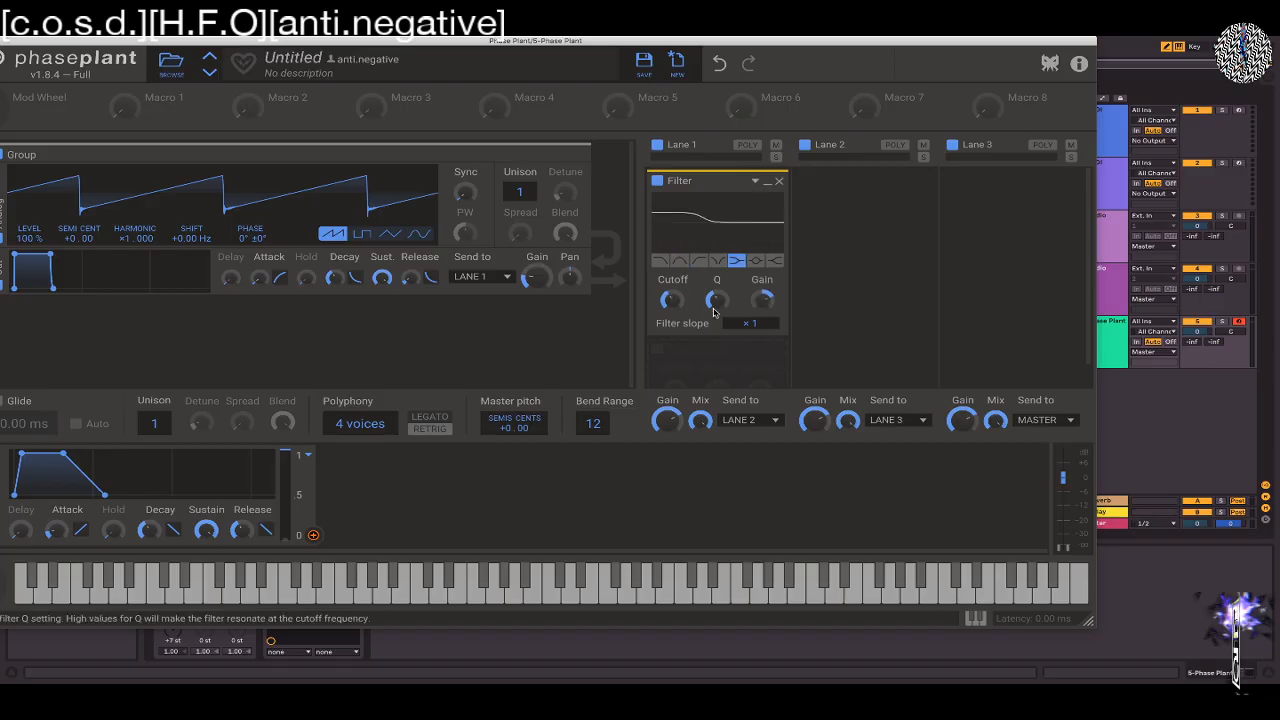
pyautogui.click(680, 260)
pyautogui.click(716, 260)
pyautogui.click(700, 260)
pyautogui.click(718, 260)
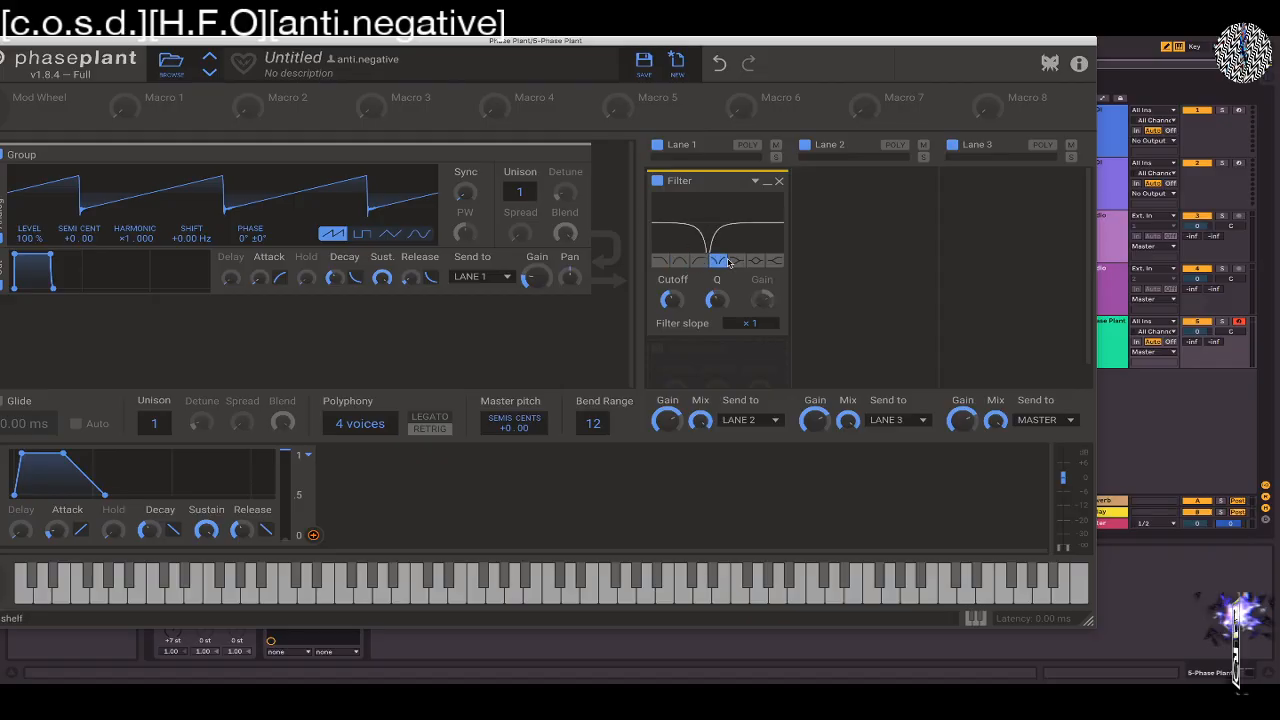
pyautogui.moveTo(718, 301)
pyautogui.mouseDown()
pyautogui.moveTo(718, 314)
pyautogui.moveTo(718, 303)
pyautogui.mouseUp()
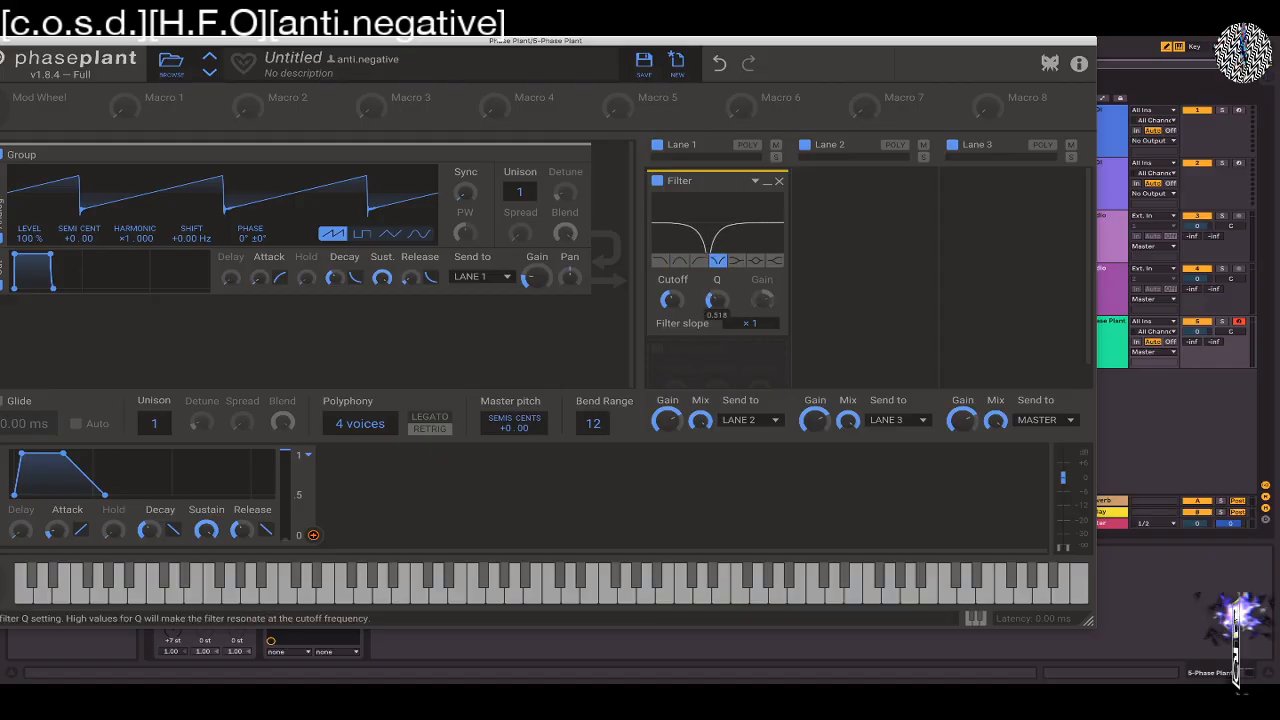
pyautogui.click(741, 264)
pyautogui.click(775, 264)
pyautogui.click(759, 264)
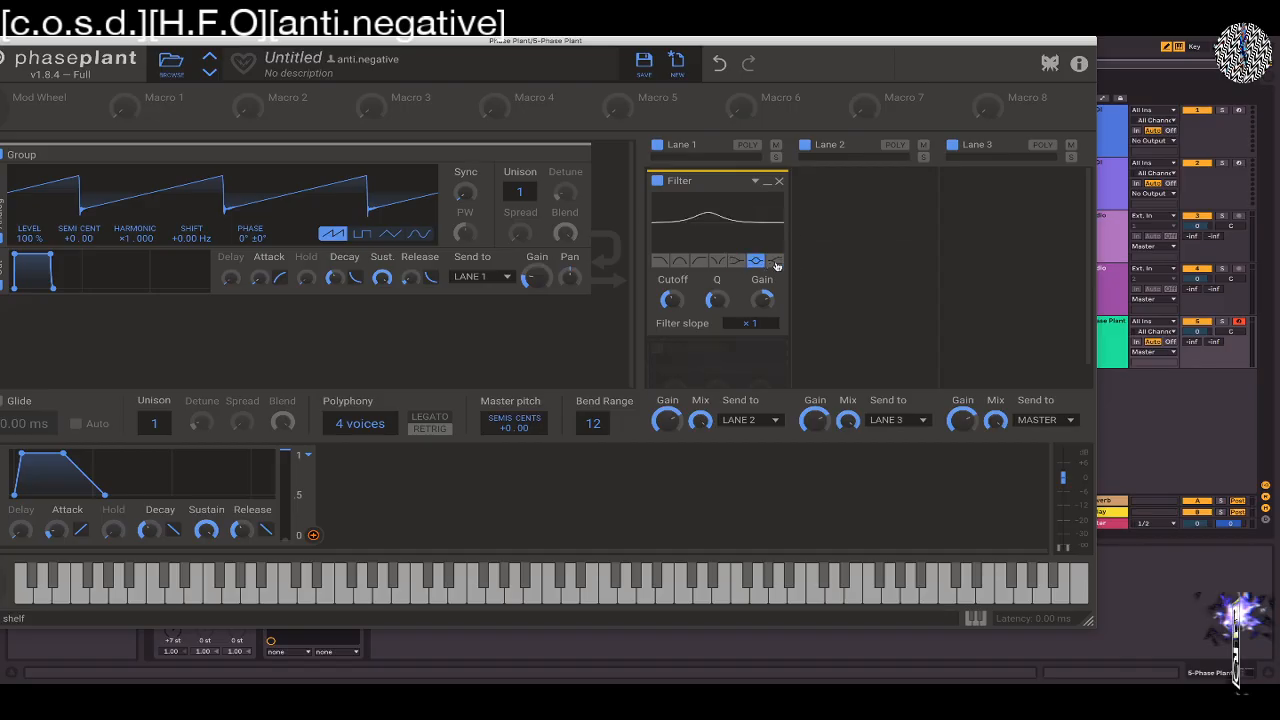
# Replace the Filter effect in Lane 1 with a Pitch Shifter
pyautogui.click(779, 181)
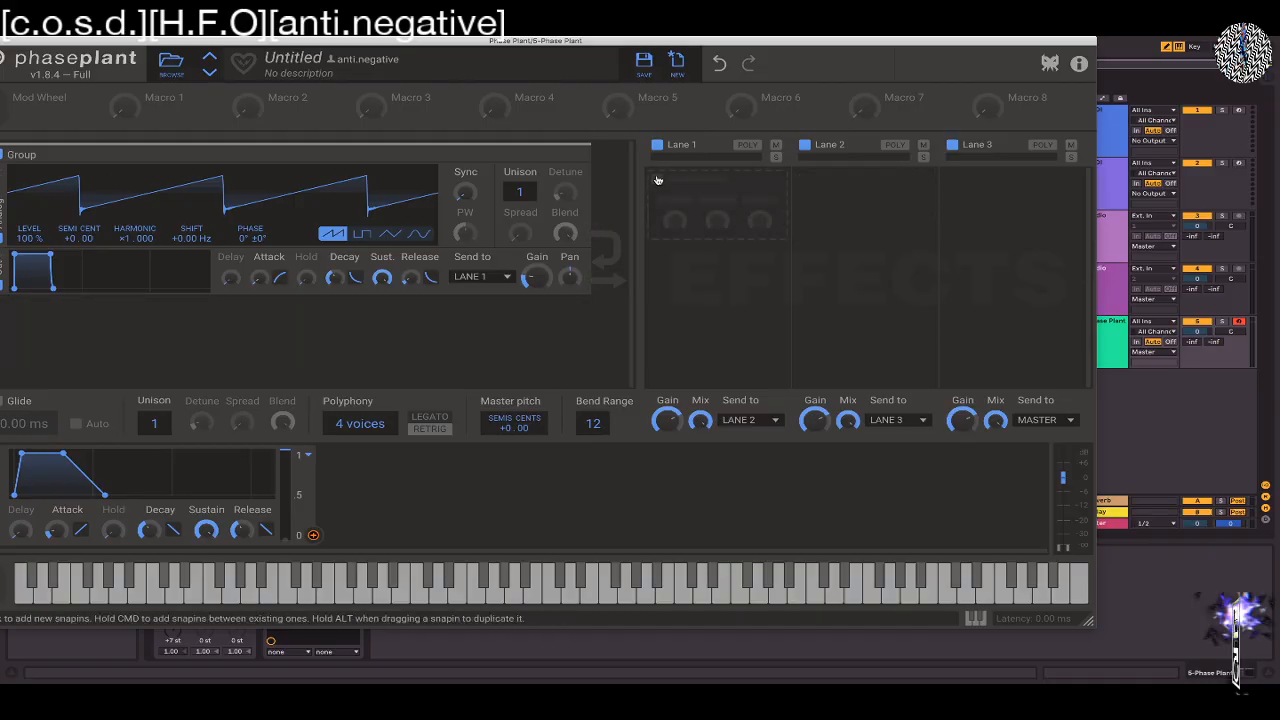
pyautogui.click(658, 181)
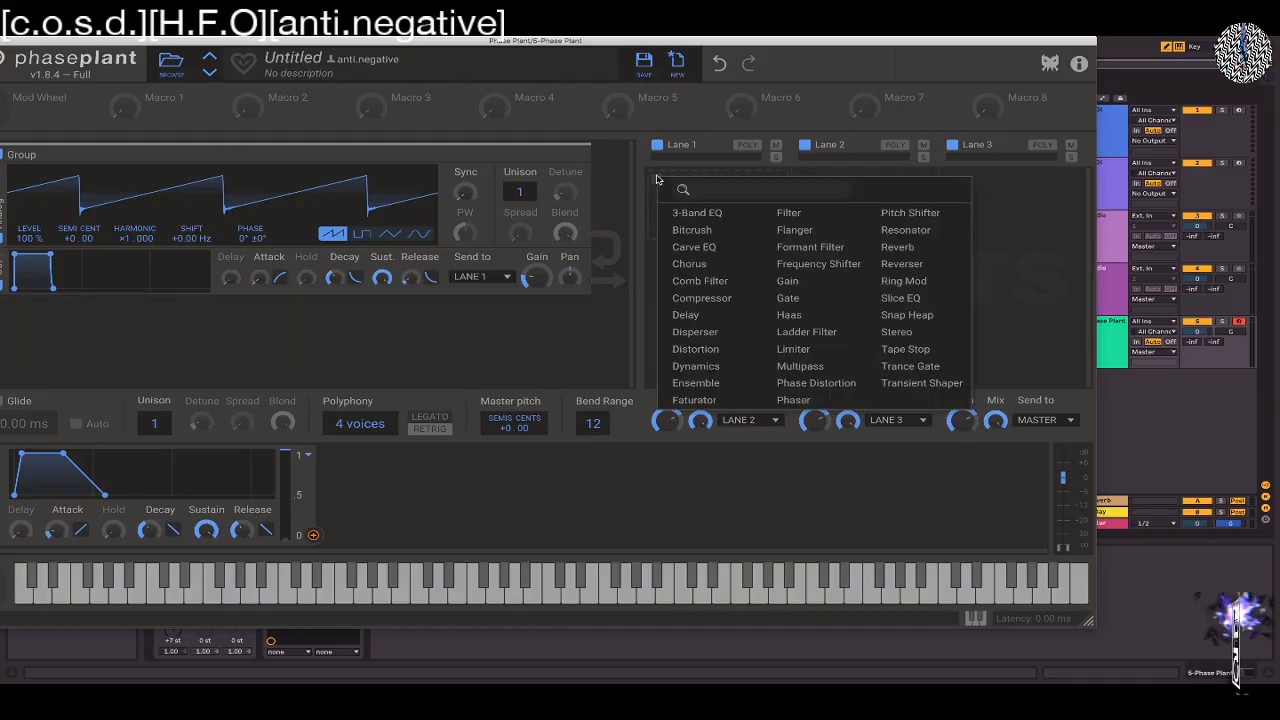
pyautogui.click(905, 212)
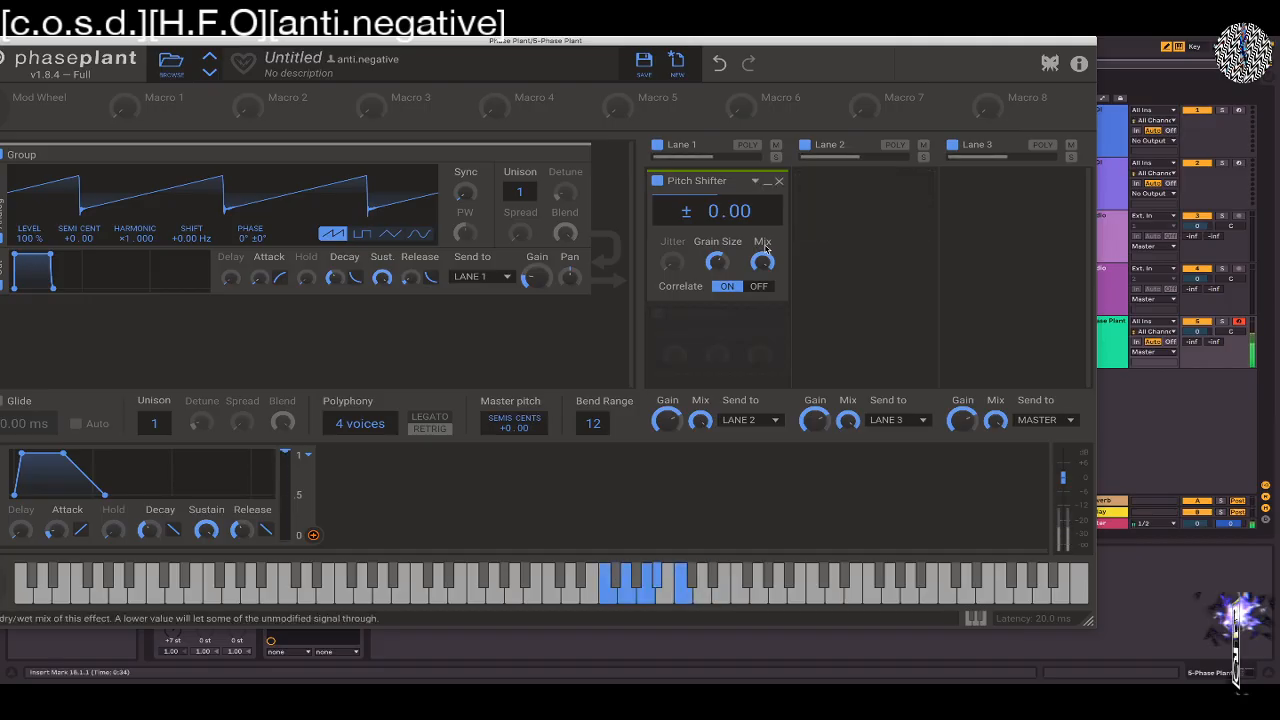
# Try Pitch Shifter settings of −24.00 and +7.00 semitones with the Mix, and reset the pitch to 0.00
pyautogui.moveTo(709, 213); pyautogui.dragTo(709, 260)
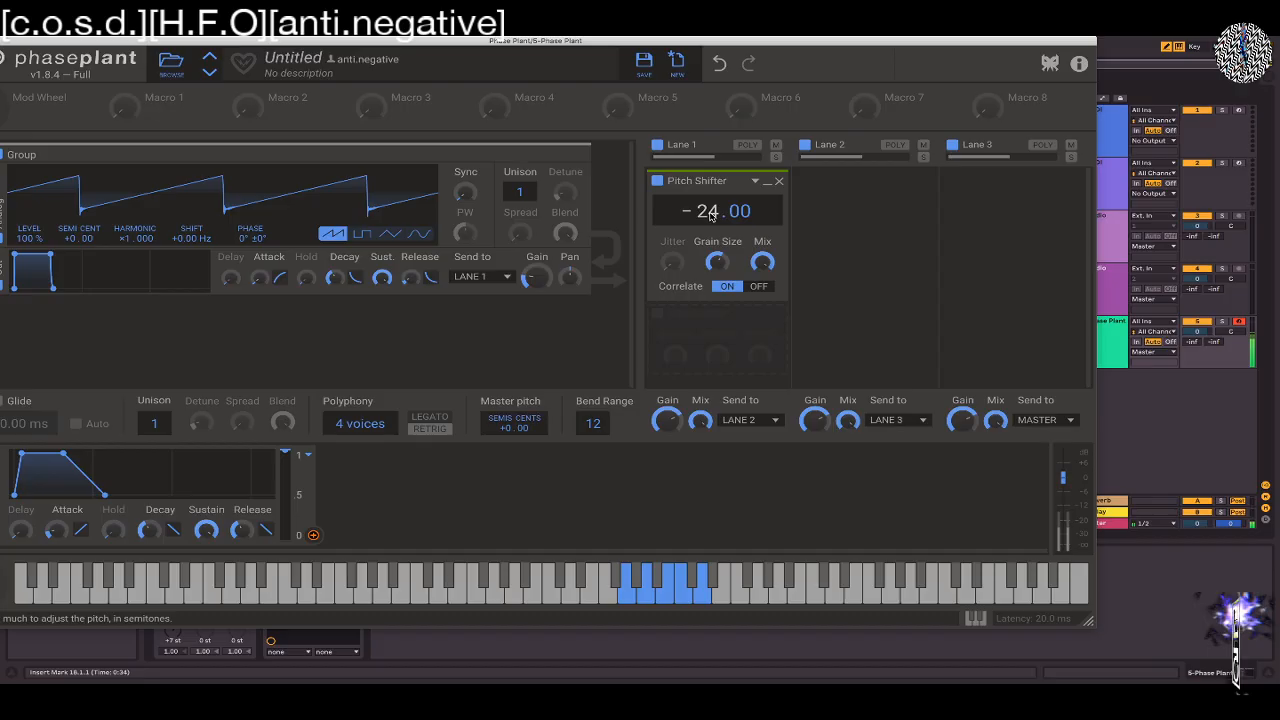
pyautogui.moveTo(709, 212)
pyautogui.mouseDown()
pyautogui.moveTo(709, 186)
pyautogui.moveTo(709, 203)
pyautogui.mouseUp()
pyautogui.moveTo(762, 262); pyautogui.dragTo(762, 275)
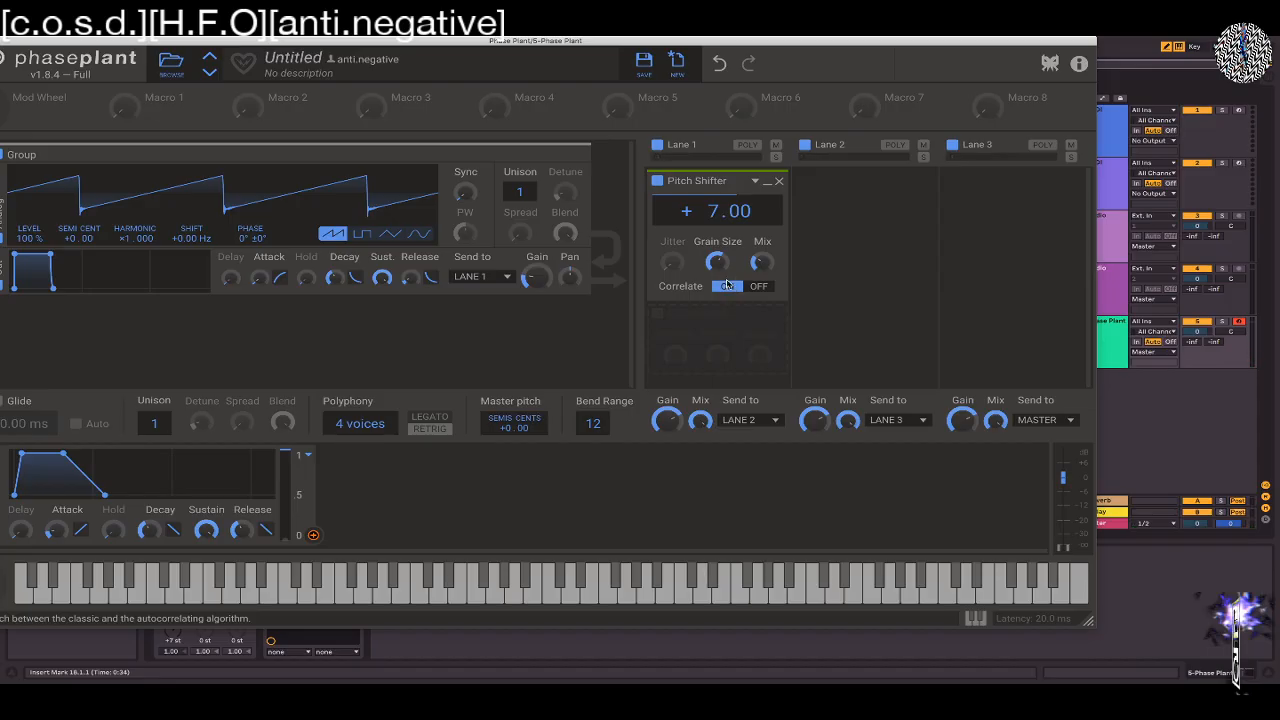
pyautogui.doubleClick(719, 215)
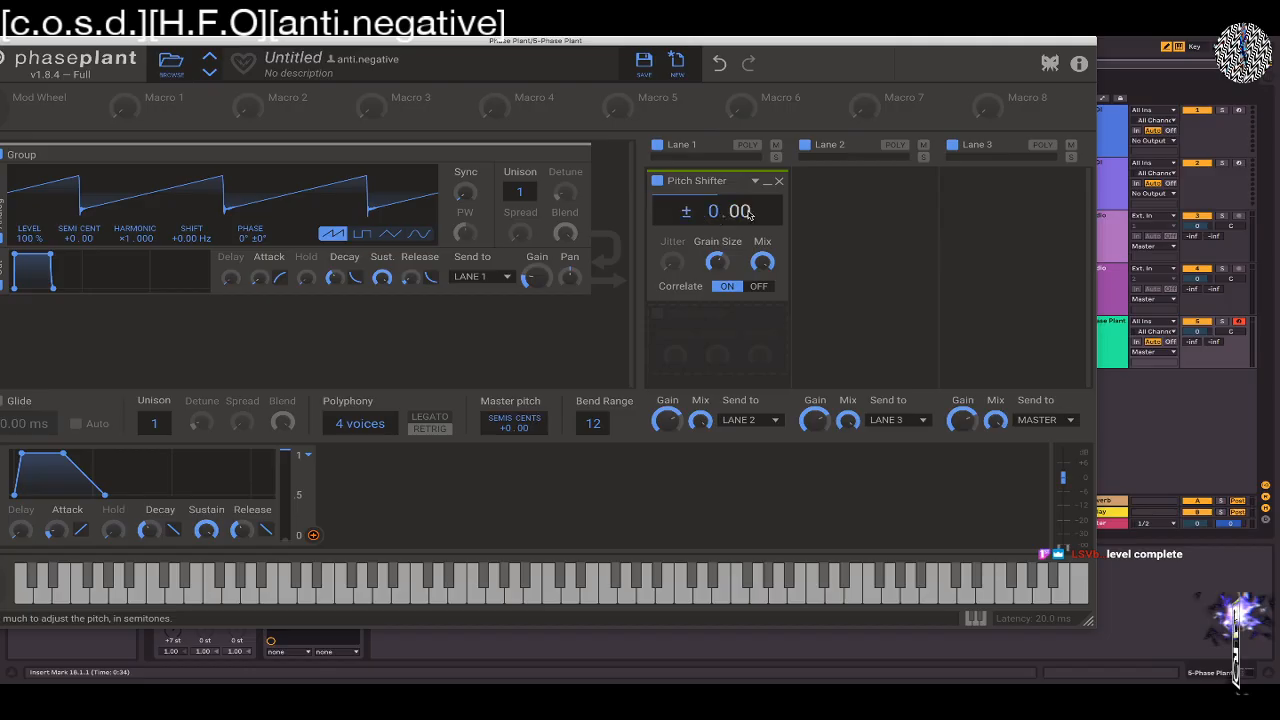
# Turn off Correlate on the Pitch Shifter in Lane 1
pyautogui.moveTo(616, 41); pyautogui.dragTo(711, 41)
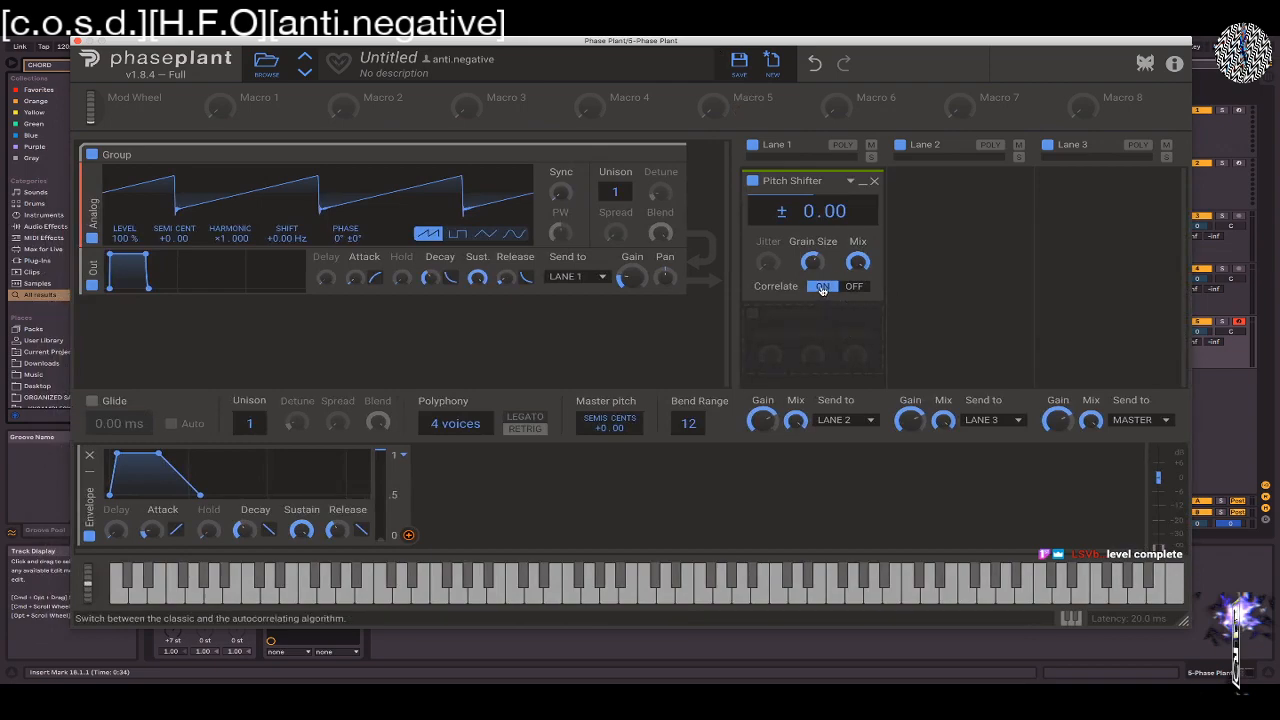
pyautogui.click(862, 288)
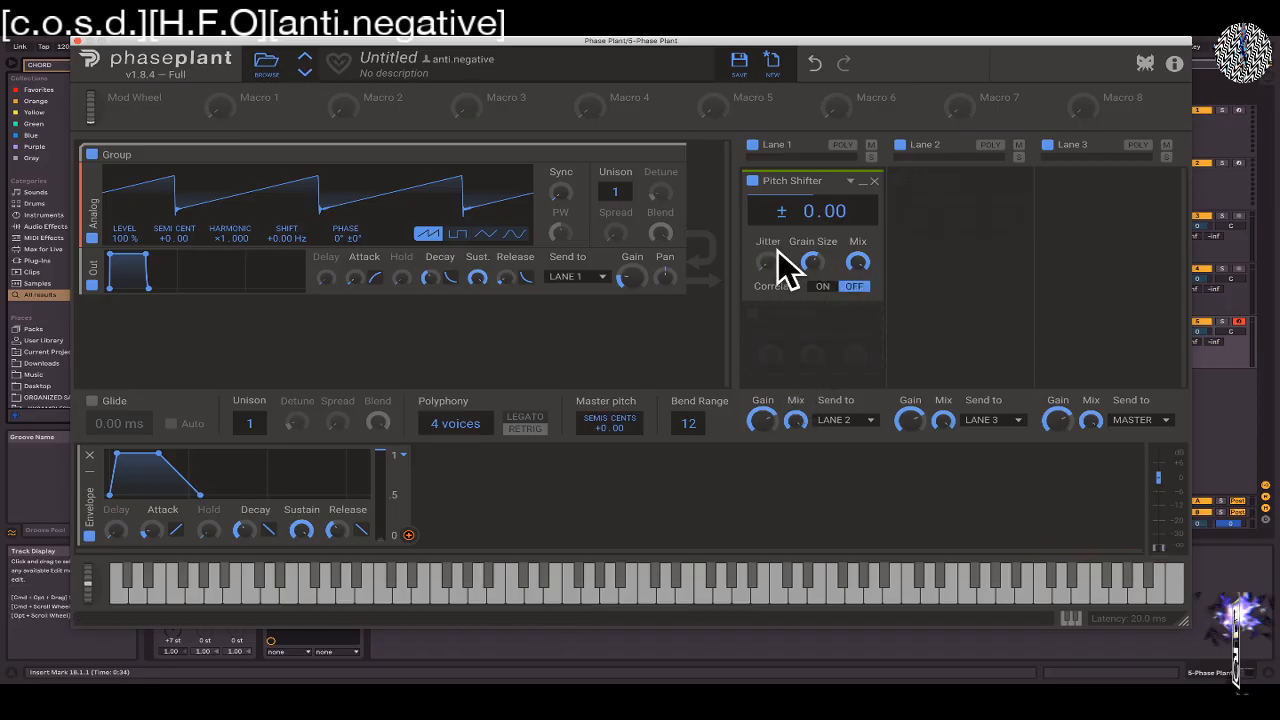
# Toggle Correlate on and back off on the Lane 1 Pitch Shifter, and turn its Grain Size up and down, ending low
pyautogui.click(852, 288)
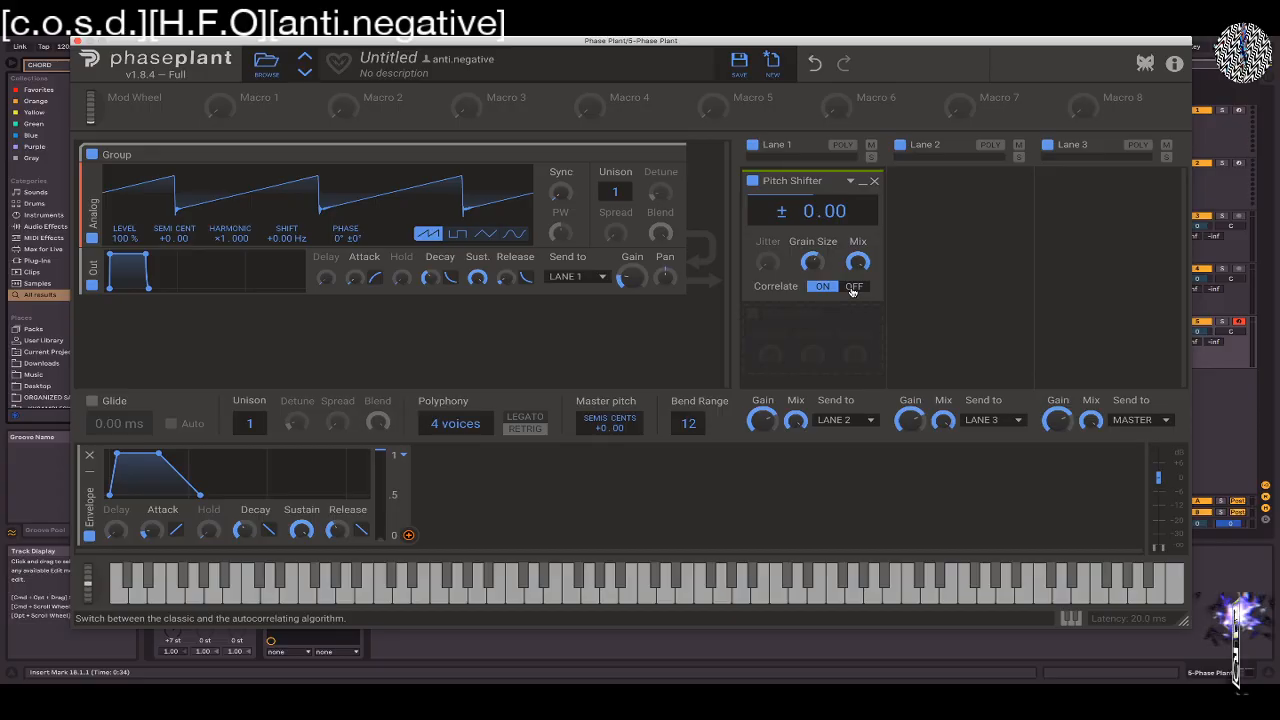
pyautogui.click(852, 288)
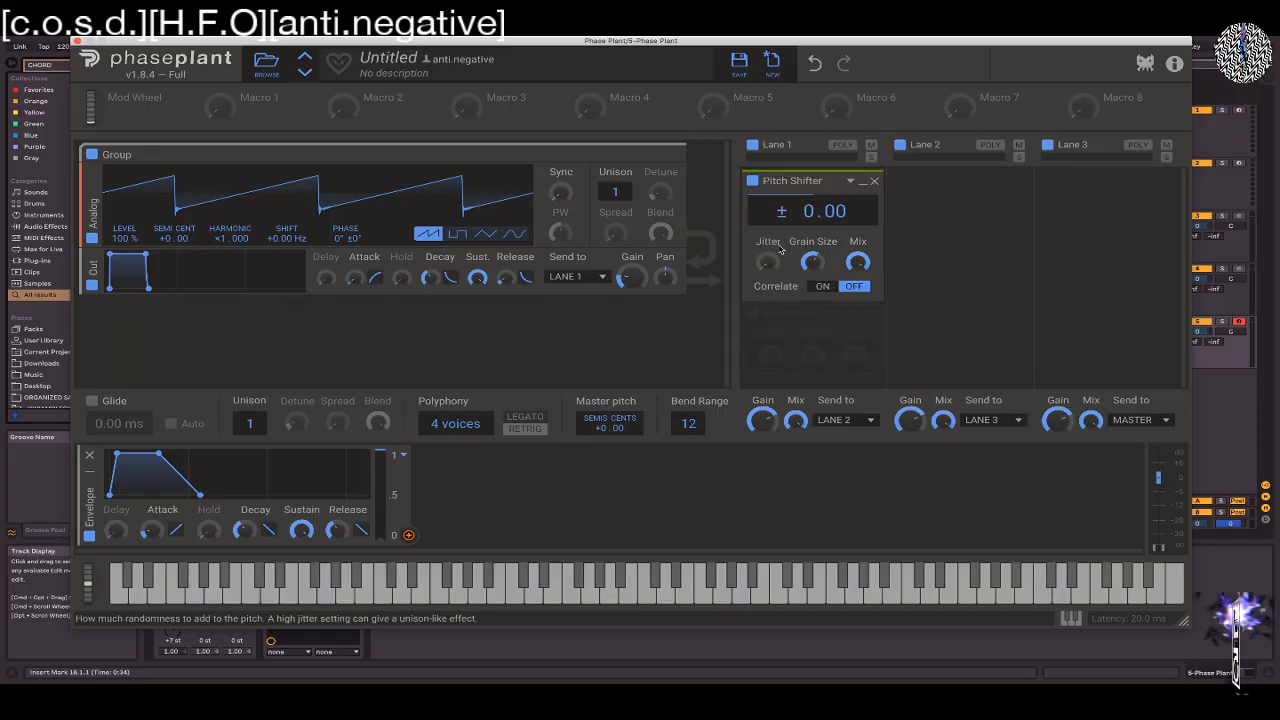
pyautogui.moveTo(812, 262)
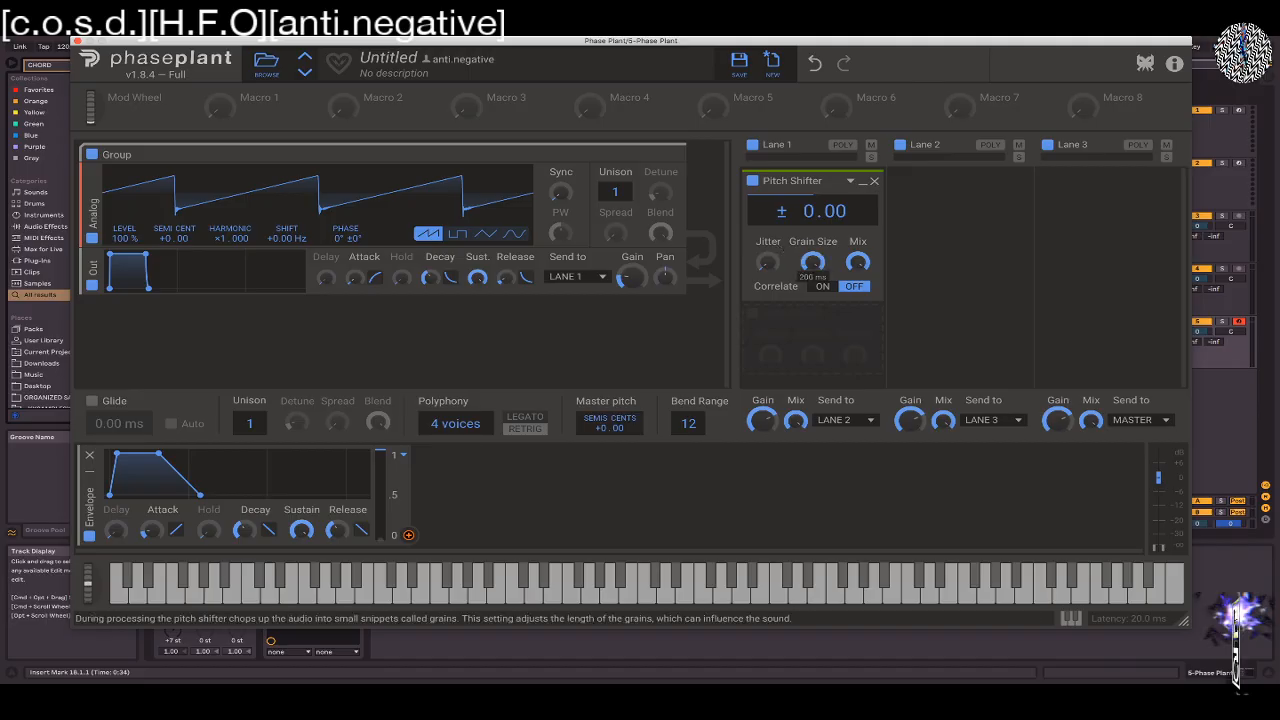
pyautogui.moveTo(812, 262); pyautogui.dragTo(812, 270)
pyautogui.moveTo(812, 262); pyautogui.dragTo(812, 254)
pyautogui.moveTo(812, 262); pyautogui.dragTo(812, 270)
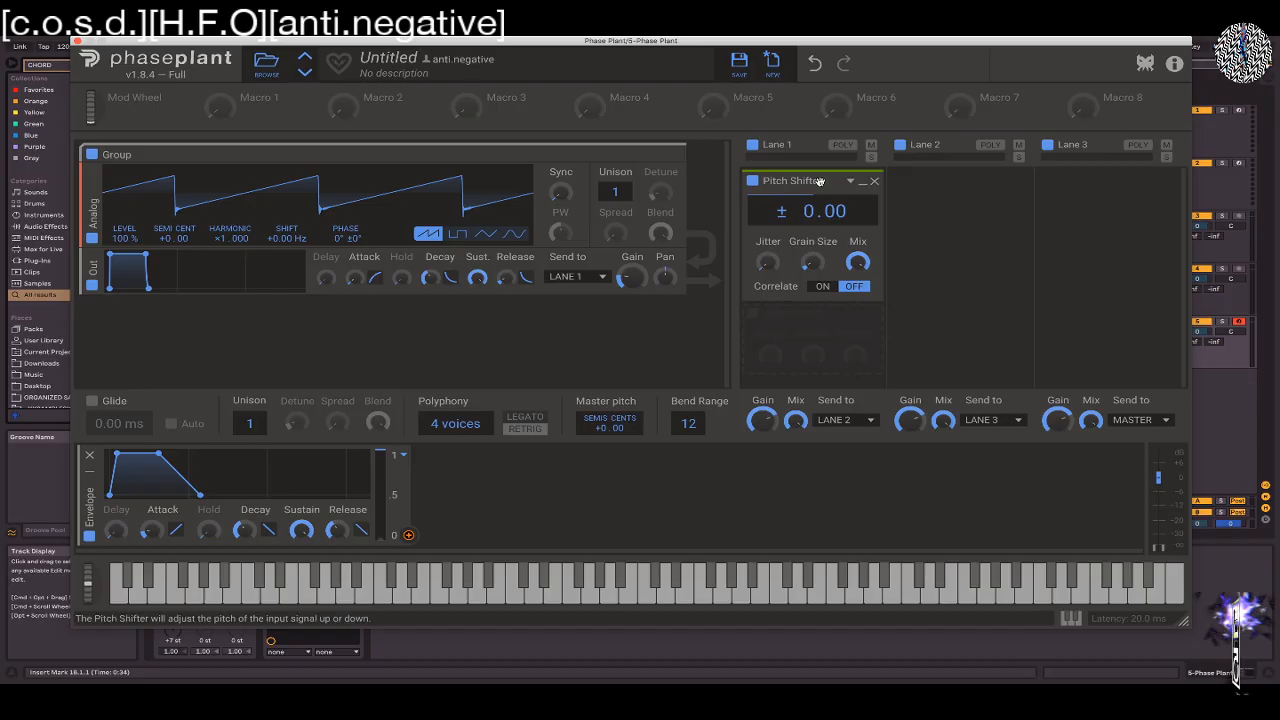
# Randomize the Pitch Shifter's settings several times and remove the effect from Lane 1
pyautogui.click(850, 181)
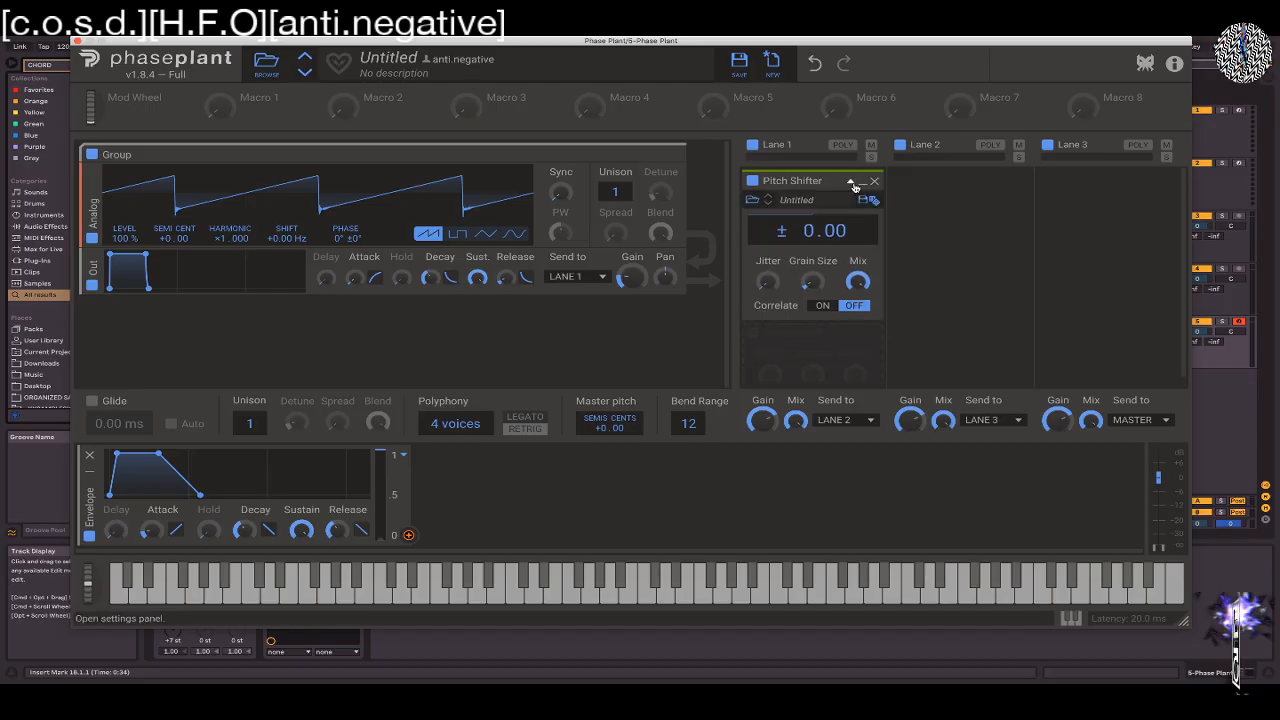
pyautogui.click(872, 201)
pyautogui.click(872, 201)
pyautogui.click(872, 201)
pyautogui.click(872, 201)
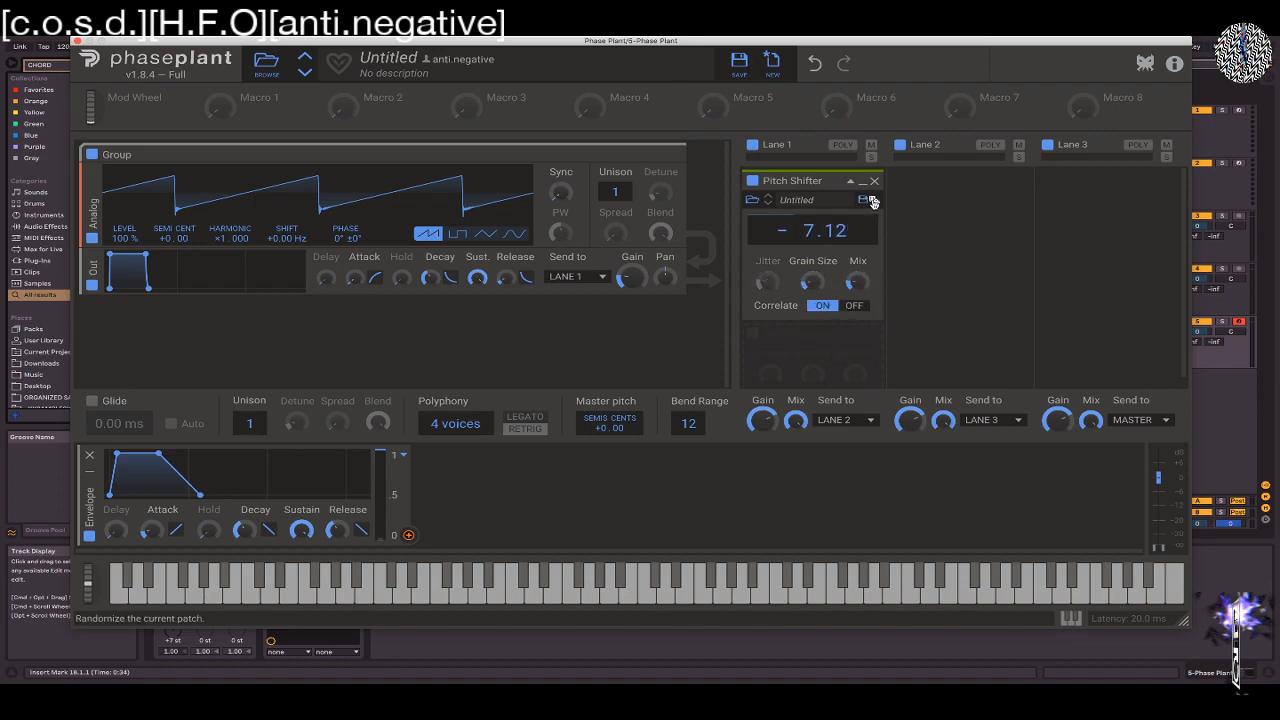
pyautogui.click(872, 201)
pyautogui.click(874, 181)
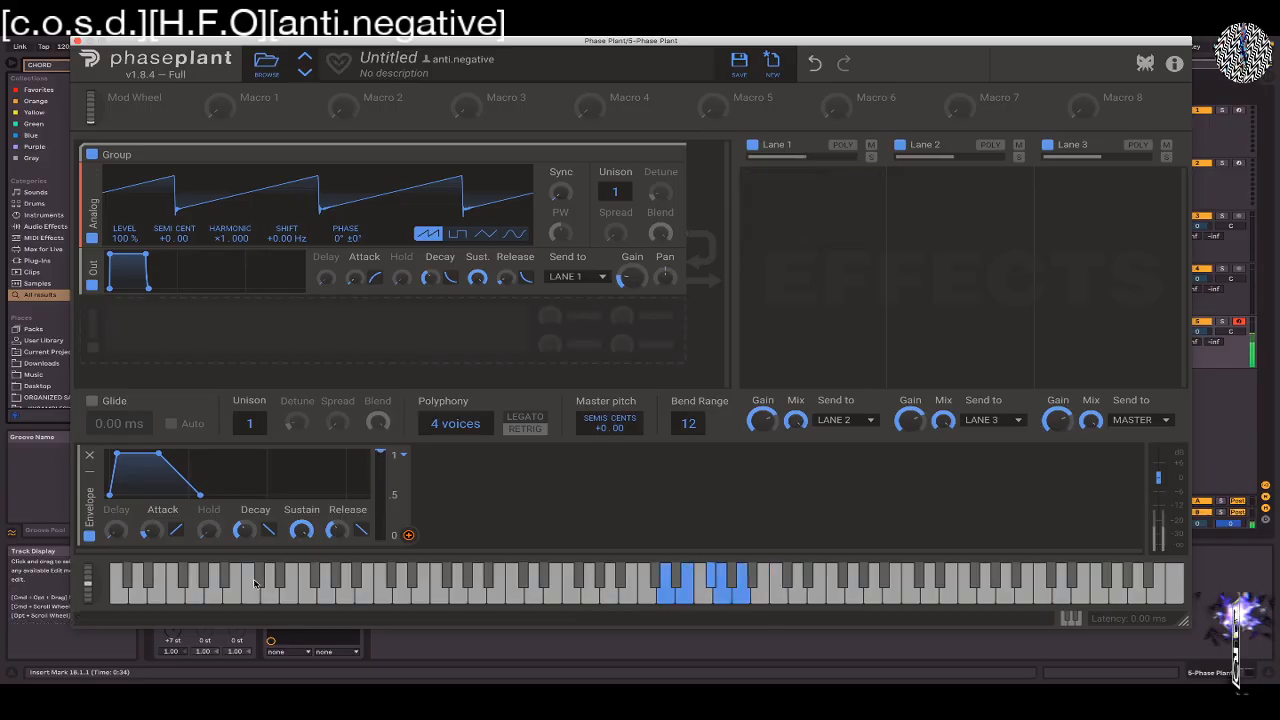
# Swap the chord MIDI effect's preset in Ableton Live for Film Noir and lower the computer keyboard's octave
pyautogui.moveTo(216, 44); pyautogui.dragTo(603, 44)
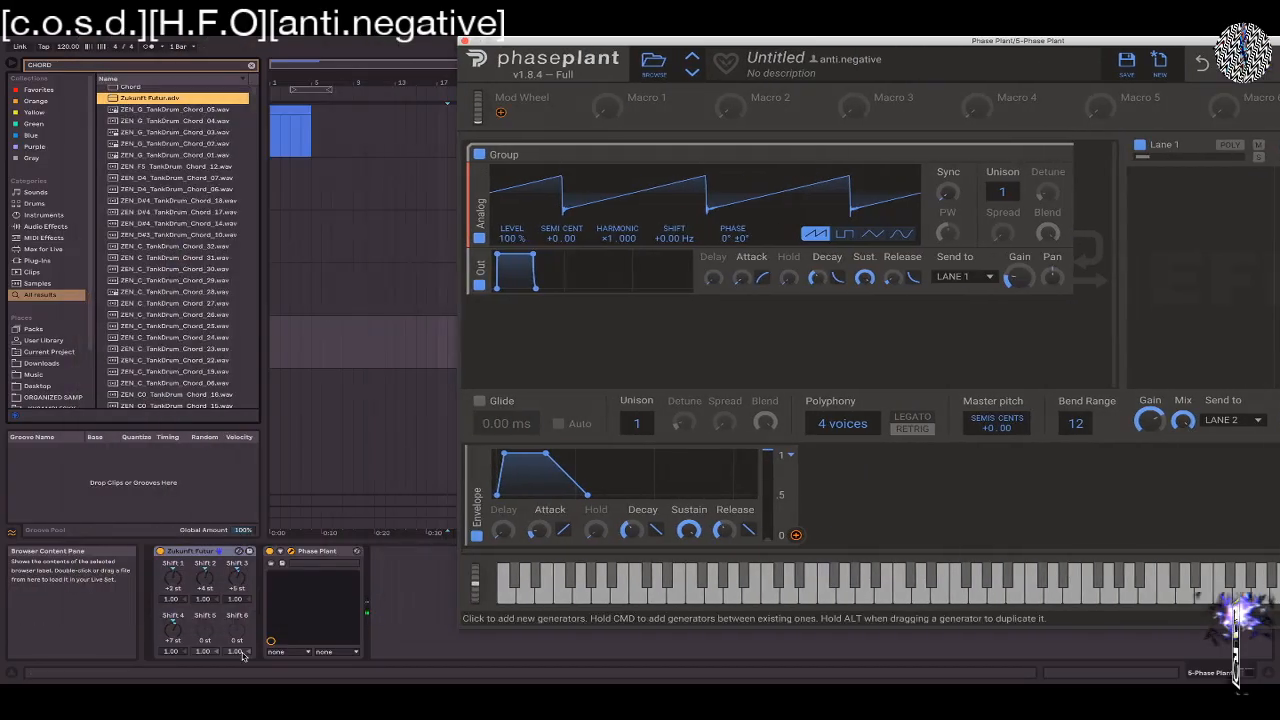
pyautogui.click(238, 551)
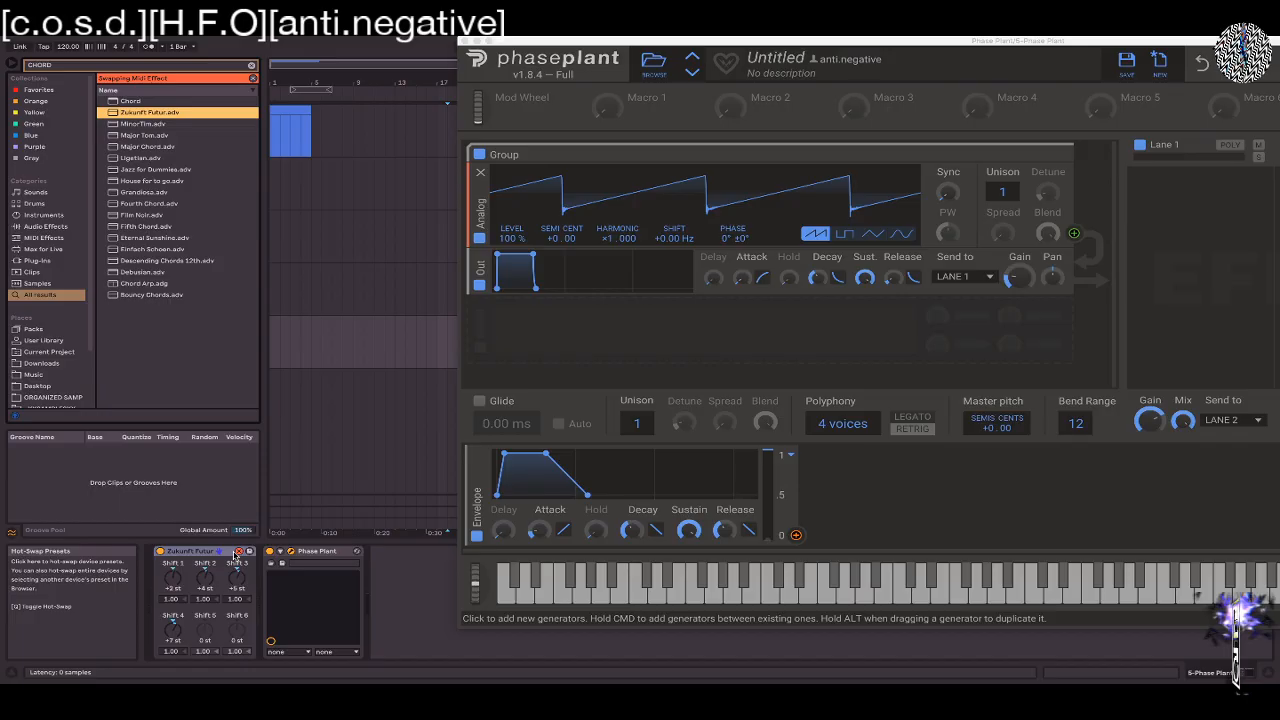
pyautogui.click(143, 216)
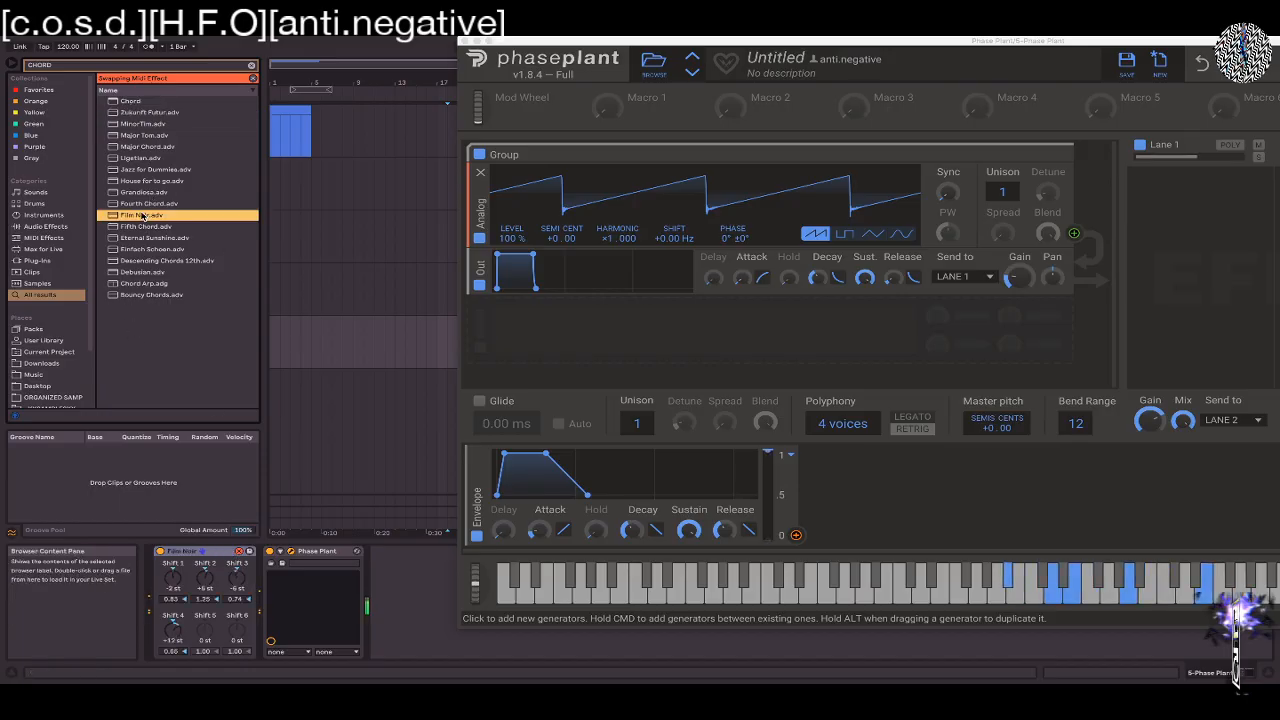
pyautogui.press('z')
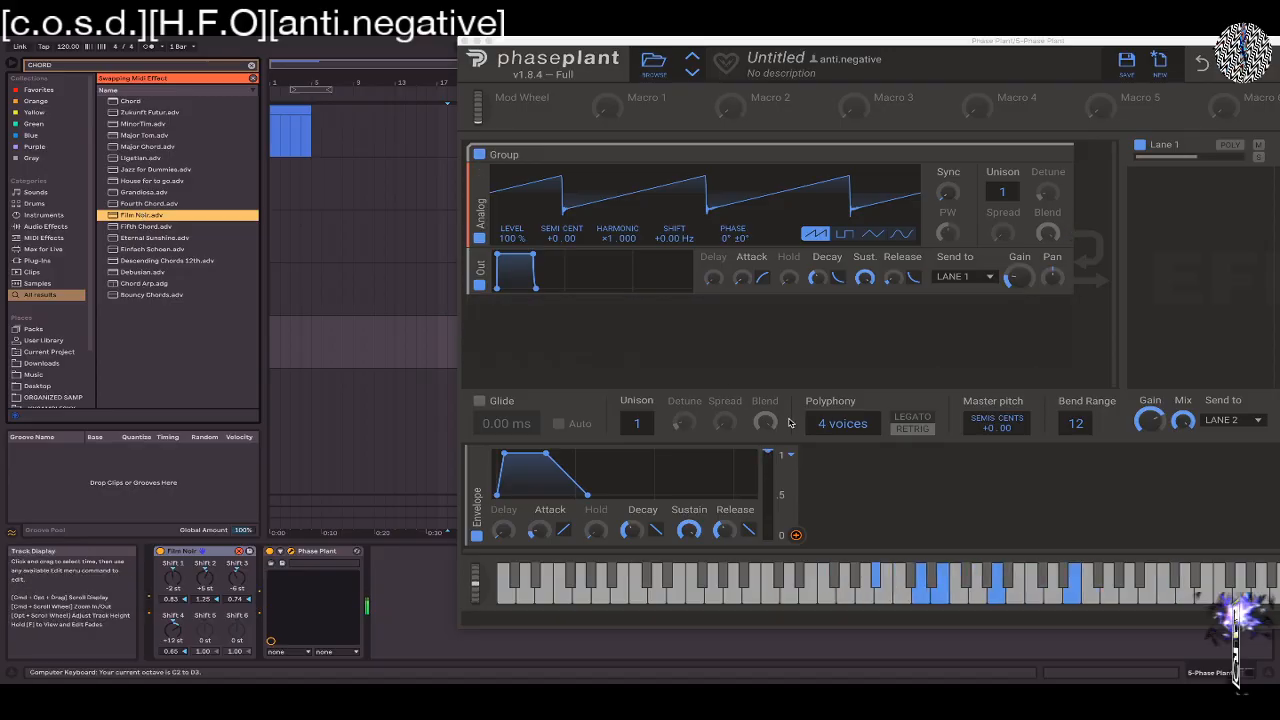
# Set Phase Plant's polyphony to 10 voices and bring the effect lanes back into view
pyautogui.scroll(6, 818, 426)
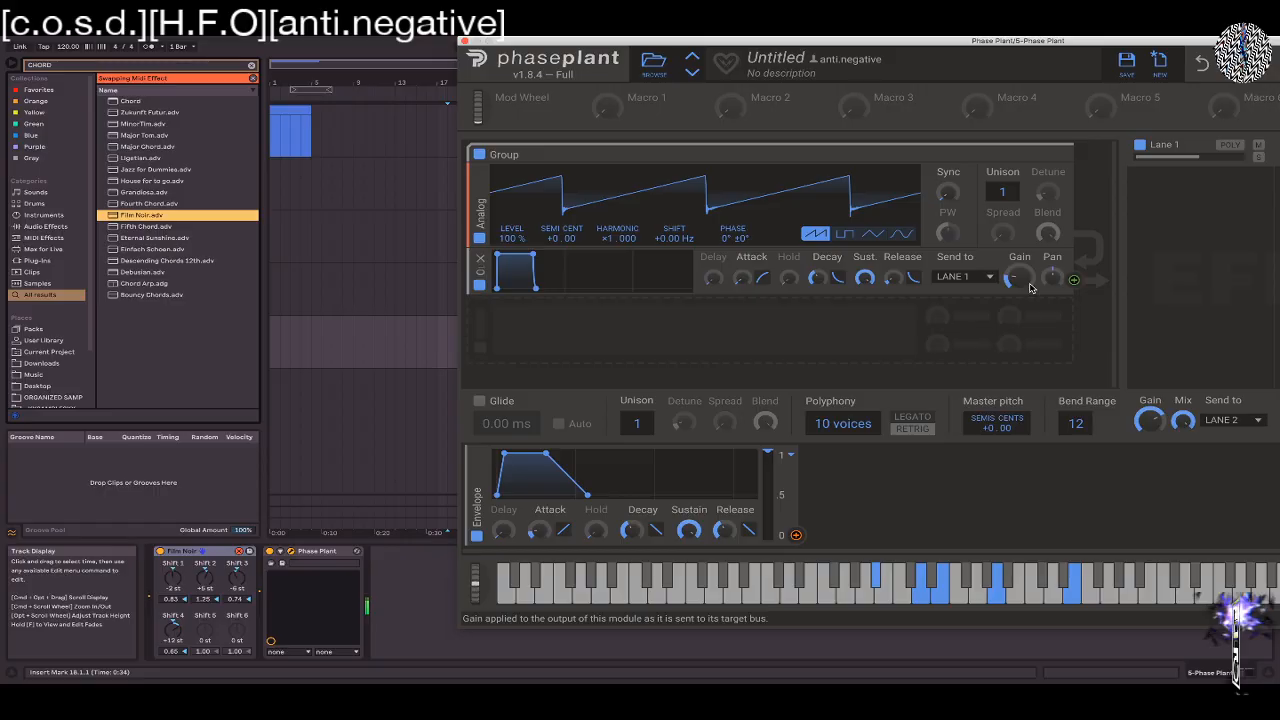
pyautogui.moveTo(1052, 41); pyautogui.dragTo(711, 40)
# Add a Bitcrush effect to Lane 1 and lower its sample rate to 1.83 kHz
pyautogui.click(799, 187)
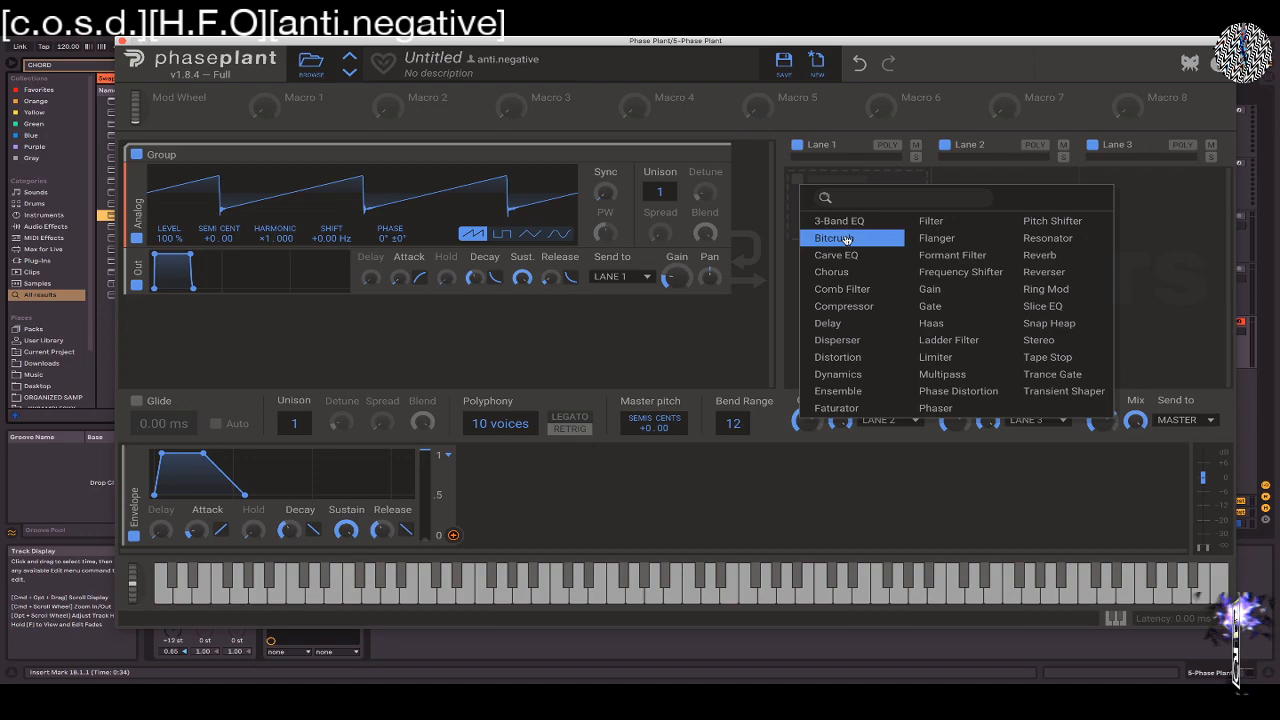
pyautogui.click(847, 240)
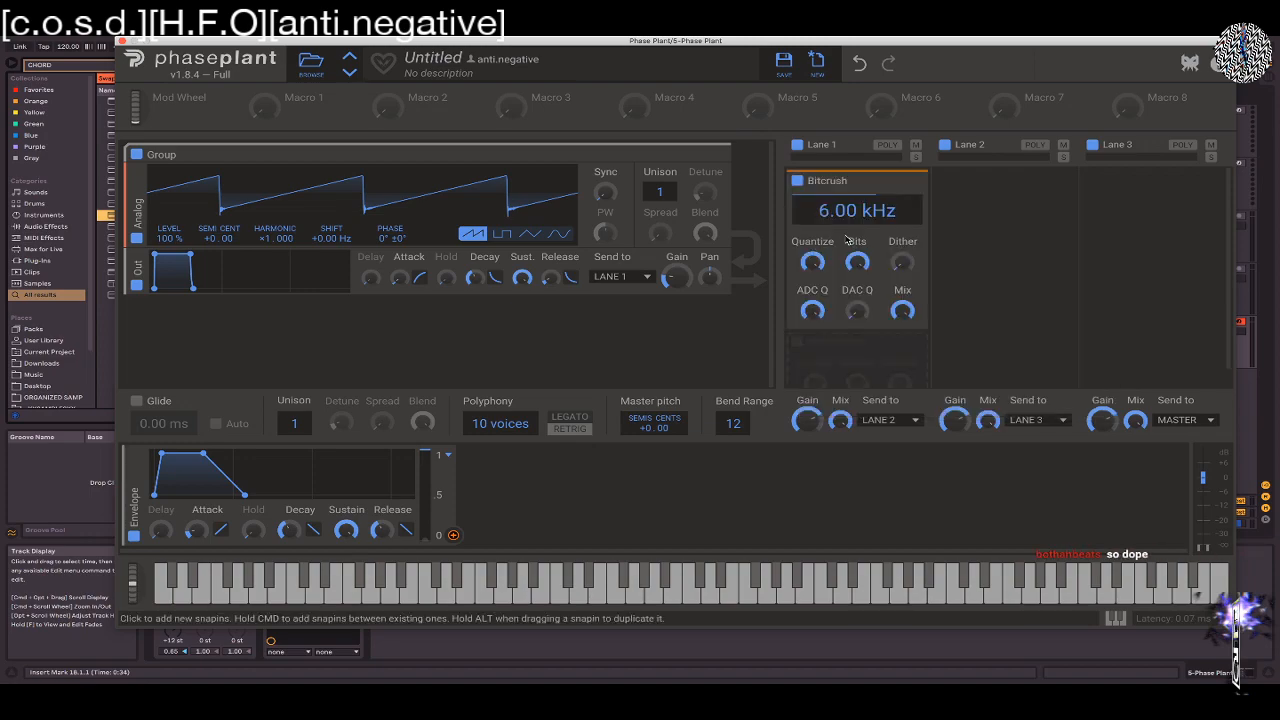
pyautogui.moveTo(831, 208); pyautogui.dragTo(811, 272)
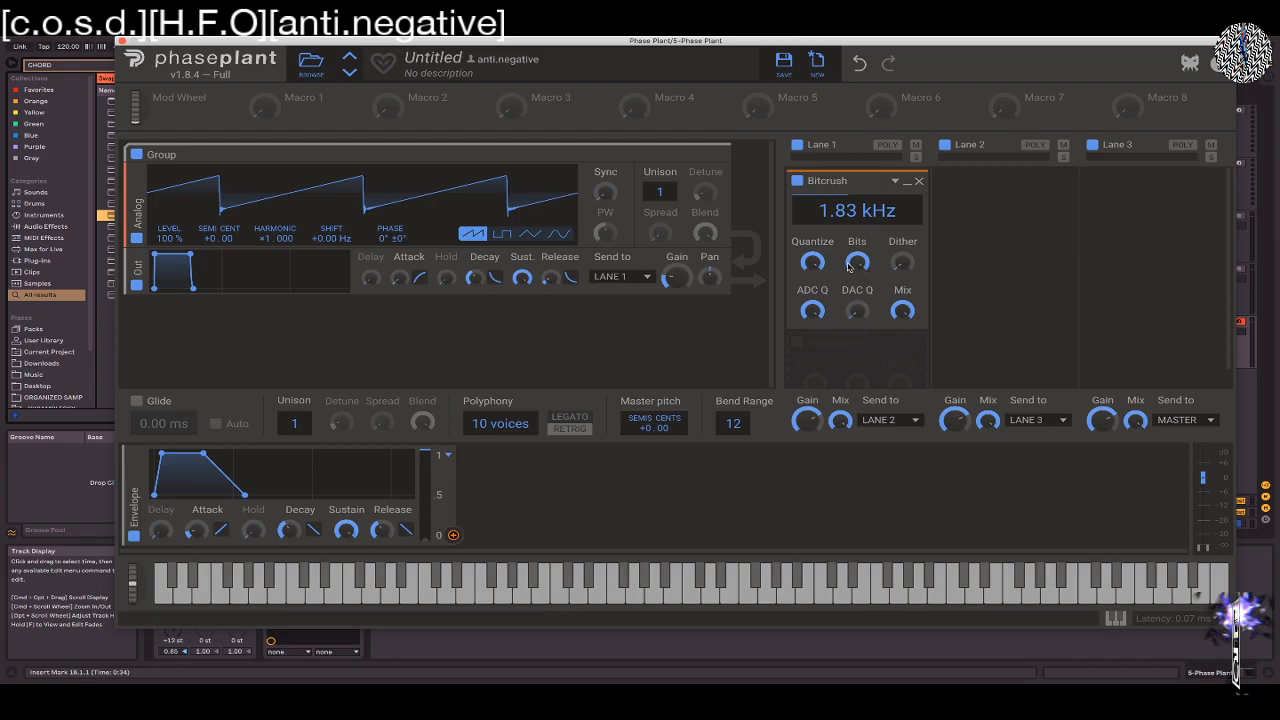
# Vary Bitcrush's Quantize amount, lower its Bits, and bring Quantize back to full
pyautogui.moveTo(819, 264); pyautogui.dragTo(819, 296)
pyautogui.moveTo(819, 350); pyautogui.dragTo(819, 262)
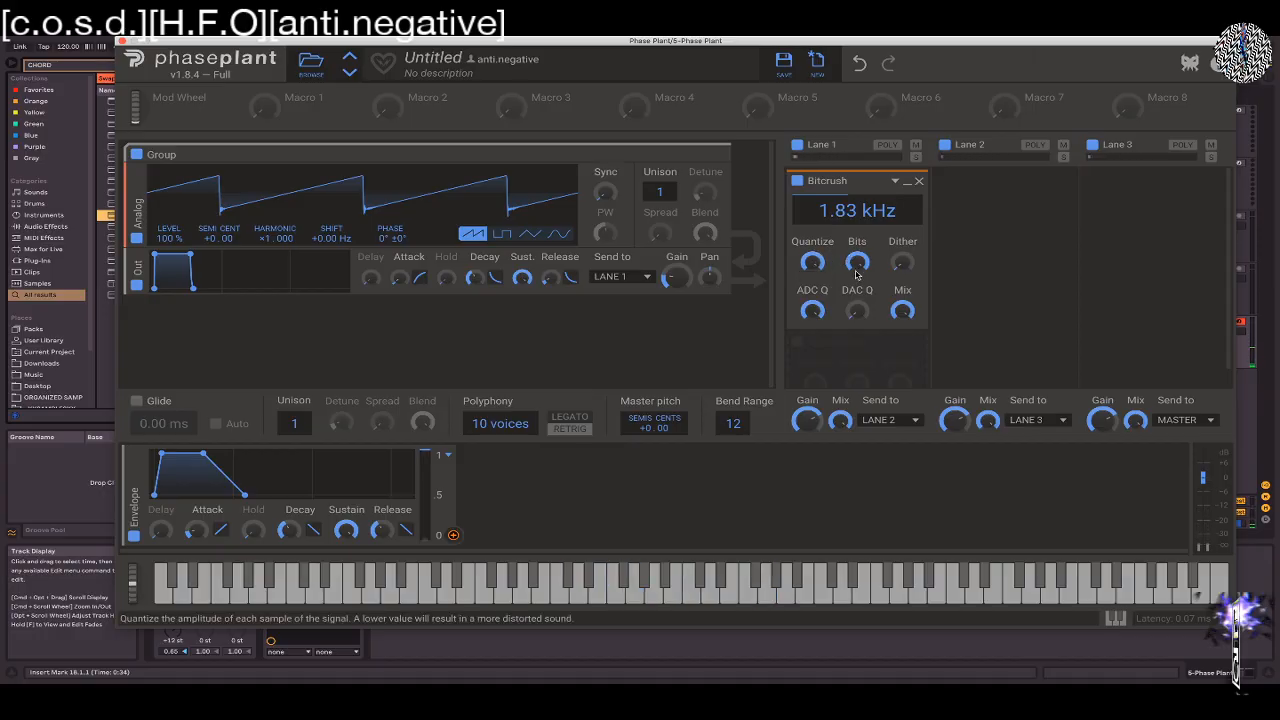
pyautogui.moveTo(859, 263); pyautogui.dragTo(859, 330)
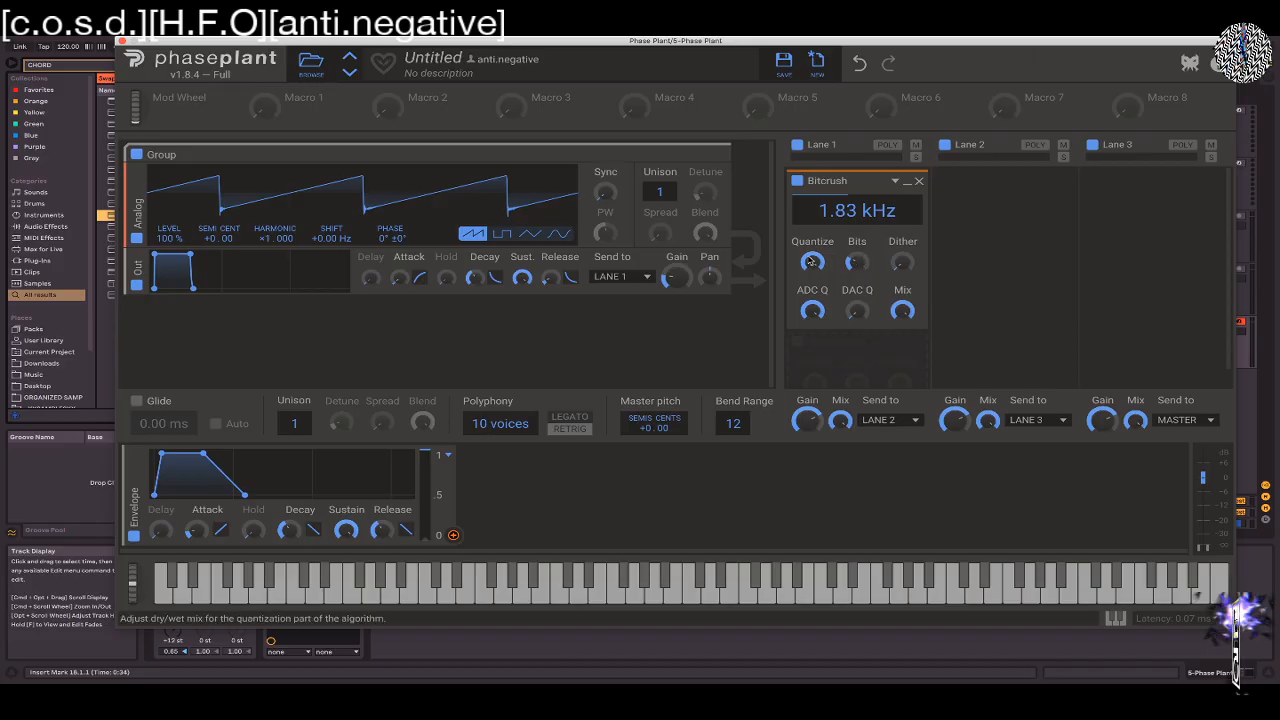
pyautogui.click(811, 262)
pyautogui.moveTo(812, 262); pyautogui.dragTo(812, 206)
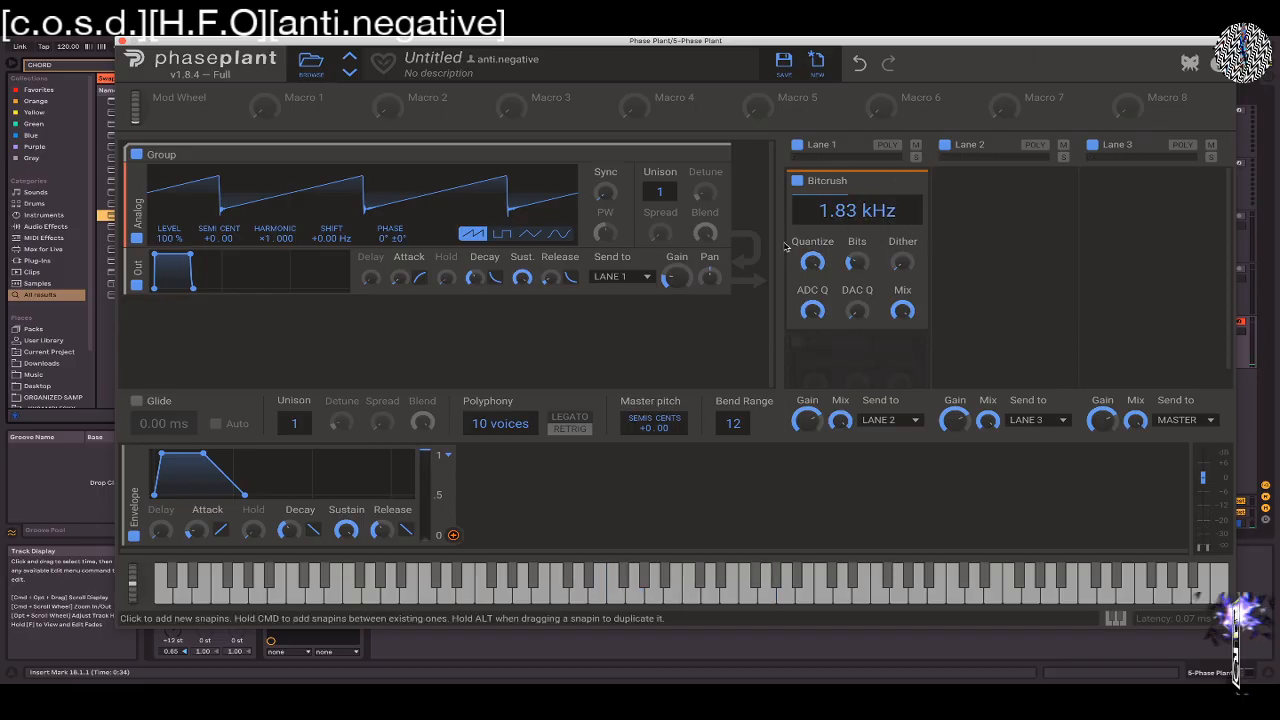
# Set Bitcrush's rate to 1.82 kHz, raise Dither to maximum, and compare low and full Quantize
pyautogui.moveTo(838, 212)
pyautogui.mouseDown()
pyautogui.moveTo(838, 187)
pyautogui.moveTo(838, 225)
pyautogui.moveTo(838, 204)
pyautogui.mouseUp()
pyautogui.moveTo(812, 262); pyautogui.dragTo(812, 325)
pyautogui.moveTo(838, 212)
pyautogui.mouseDown()
pyautogui.moveTo(838, 184)
pyautogui.moveTo(838, 207)
pyautogui.mouseUp()
pyautogui.moveTo(903, 262); pyautogui.dragTo(903, 198)
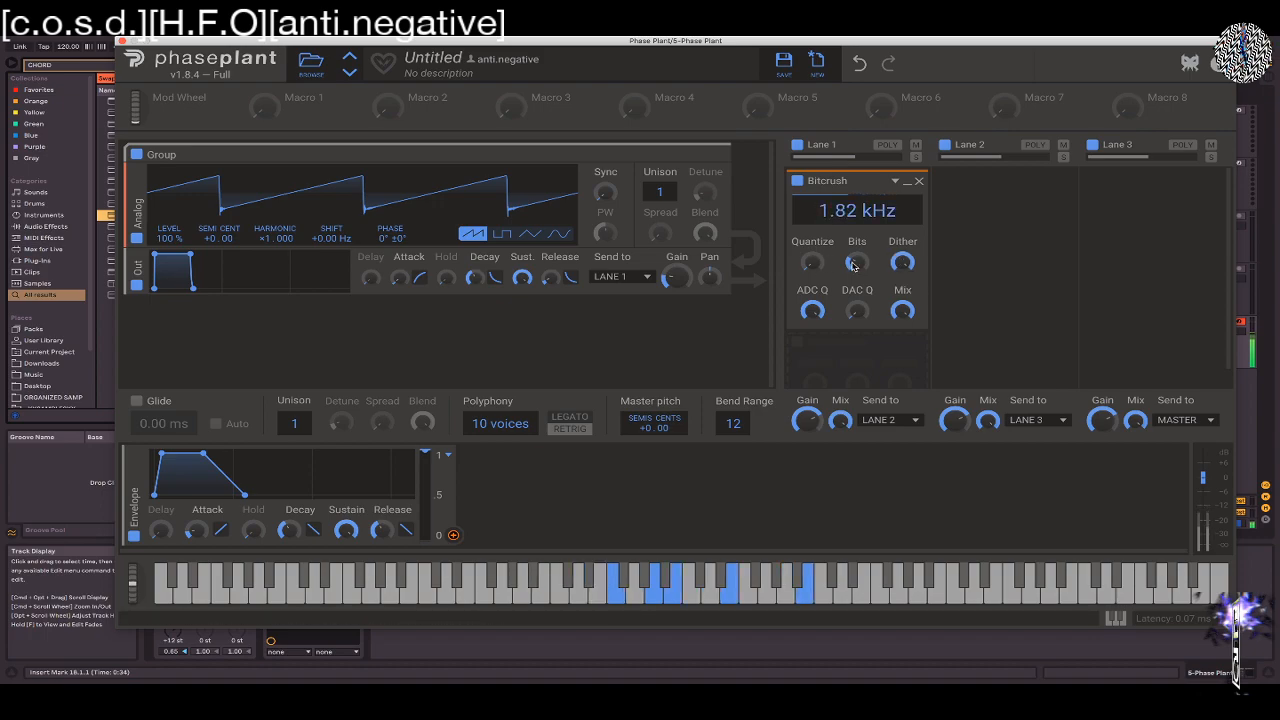
pyautogui.moveTo(812, 262); pyautogui.dragTo(812, 208)
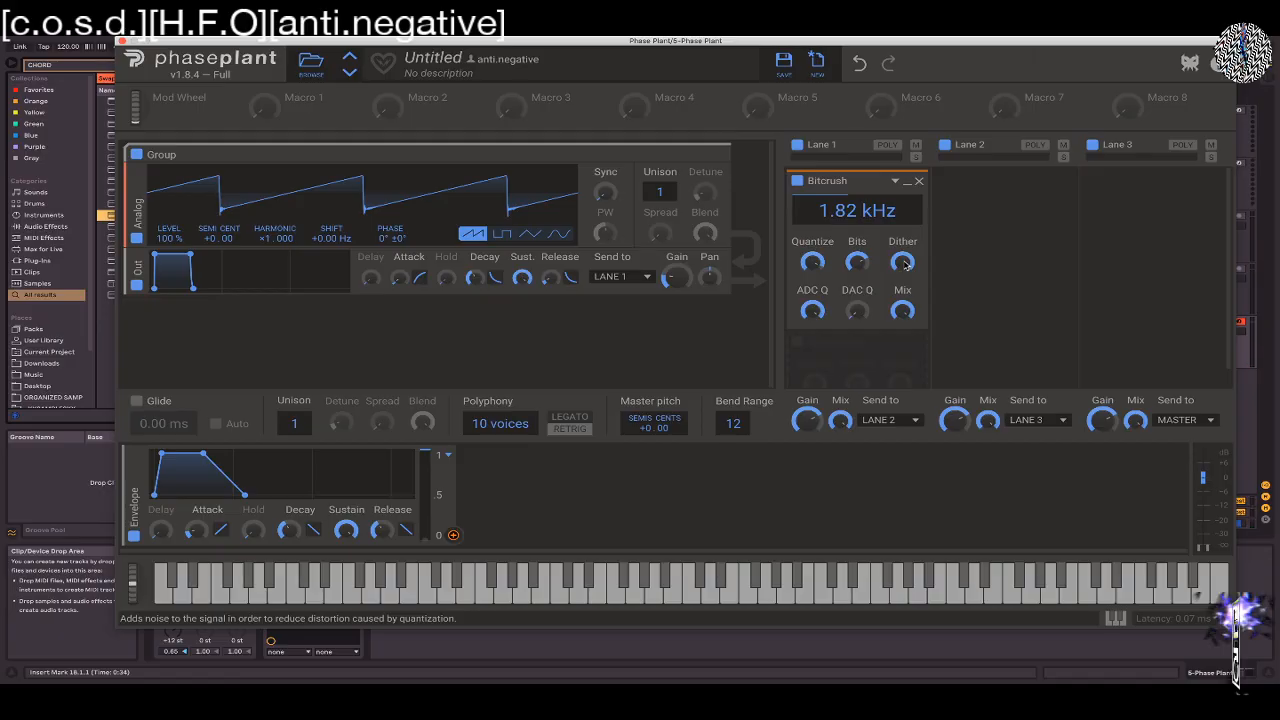
pyautogui.moveTo(812, 262); pyautogui.dragTo(812, 256)
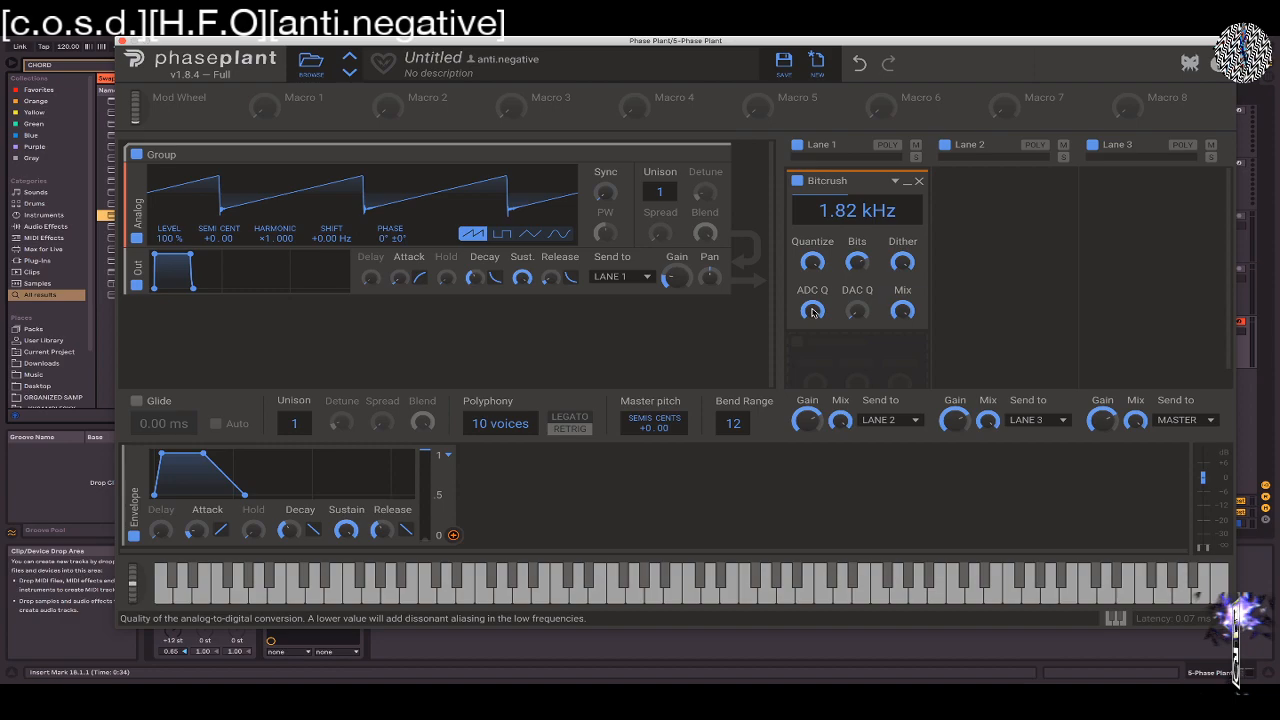
# Try low and high settings of Bitcrush's ADC Q and DAC Q while playing chords
pyautogui.moveTo(812, 312); pyautogui.dragTo(812, 328)
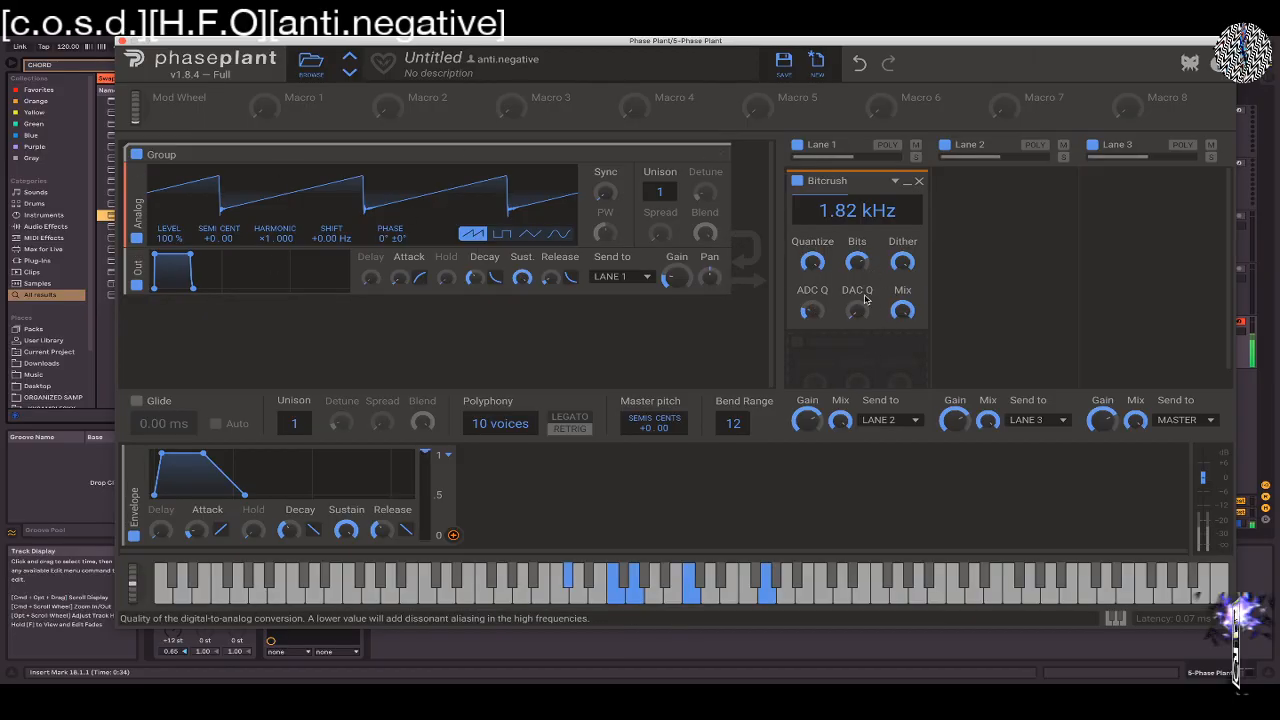
pyautogui.moveTo(856, 313); pyautogui.dragTo(856, 215)
pyautogui.moveTo(856, 311); pyautogui.dragTo(860, 311)
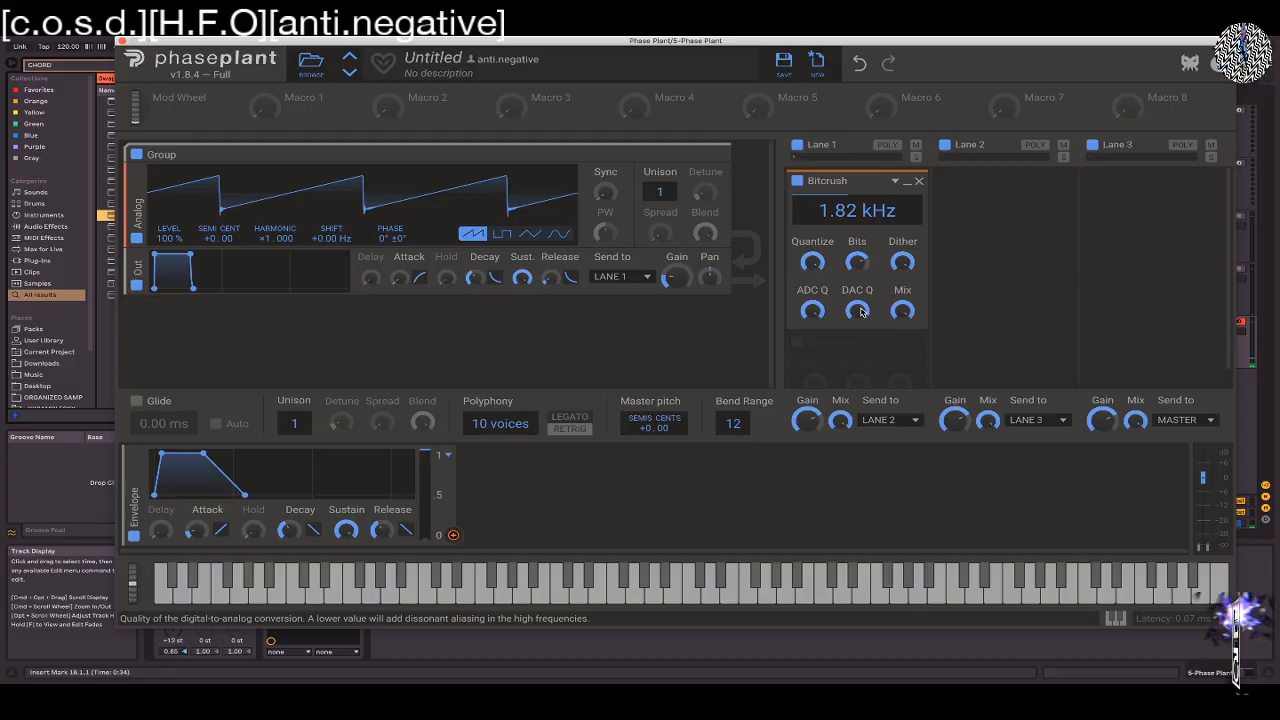
pyautogui.scroll(-1, 862, 312)
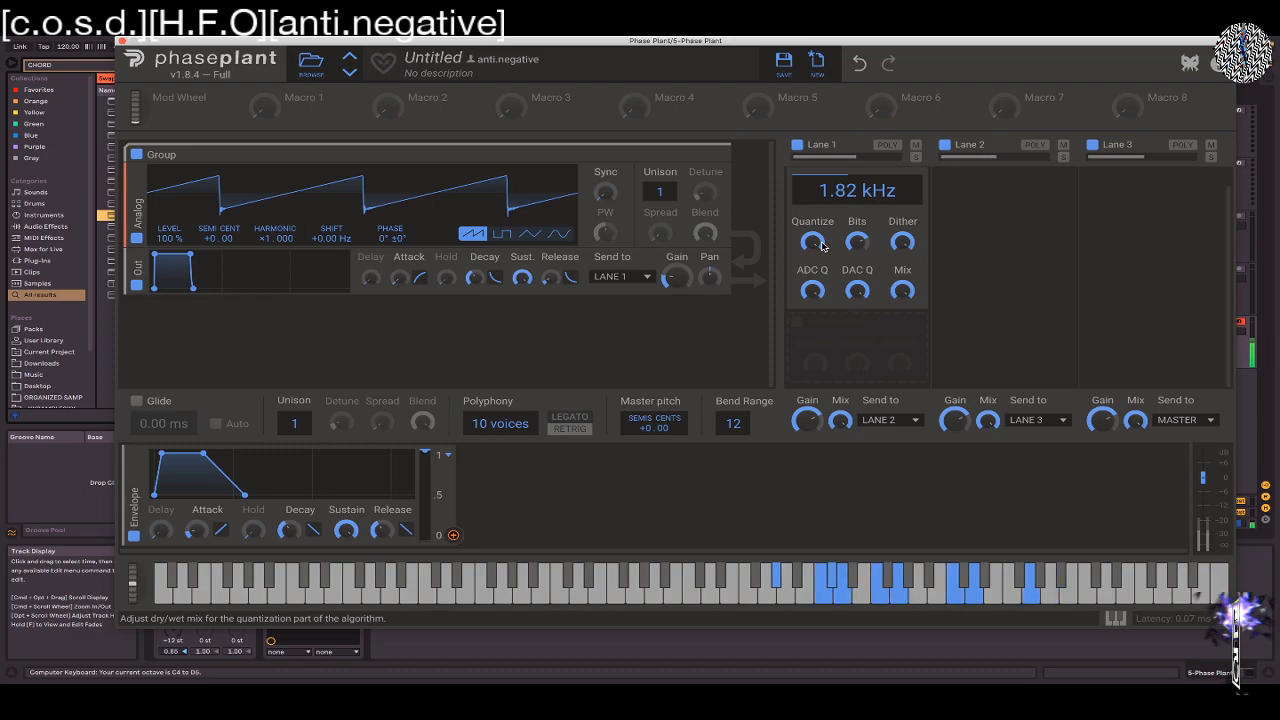
pyautogui.moveTo(857, 290); pyautogui.dragTo(857, 350)
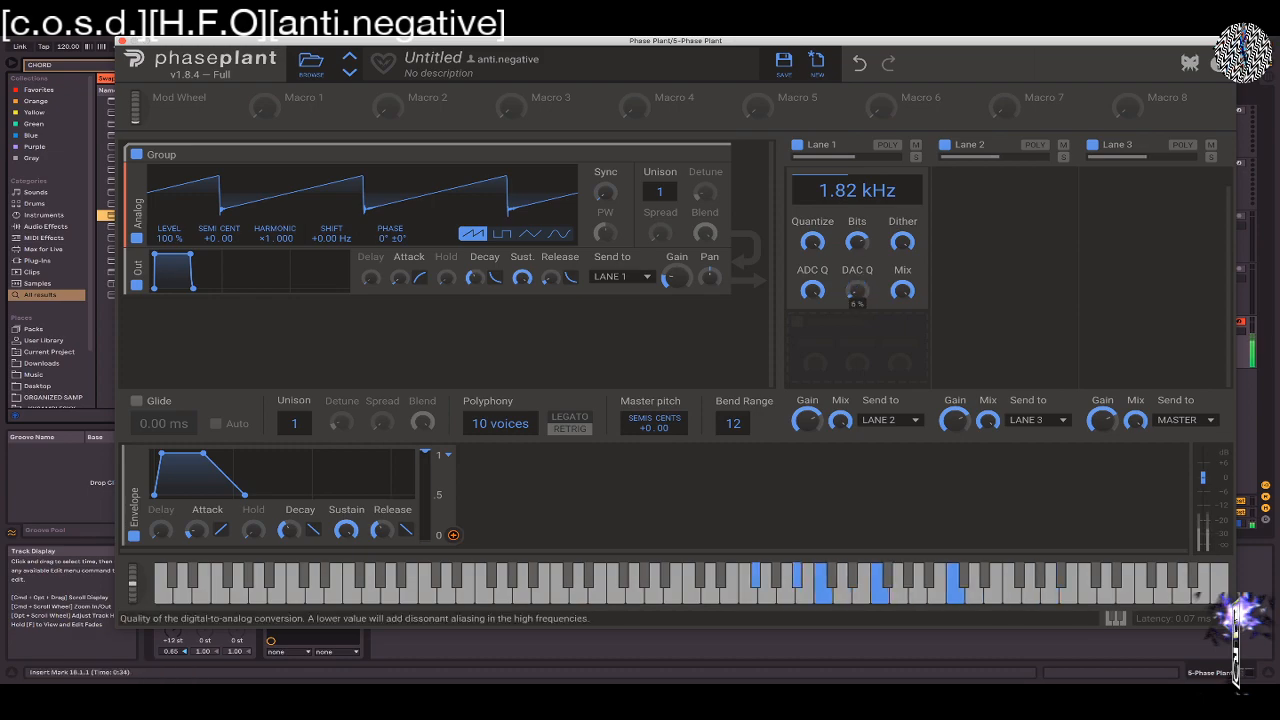
# Raise Bitcrush's DAC Q back to full and audition chords in different keyboard octaves
pyautogui.press('z')
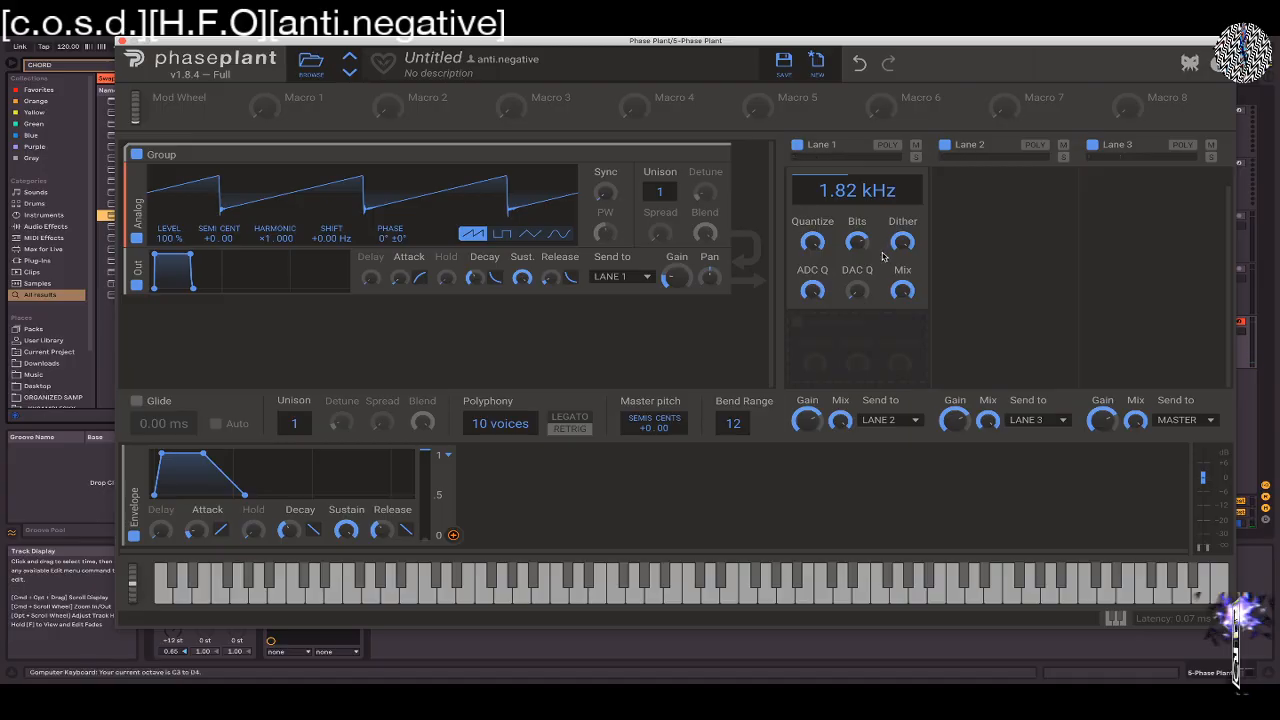
pyautogui.press('x')
pyautogui.press('x')
pyautogui.press('x')
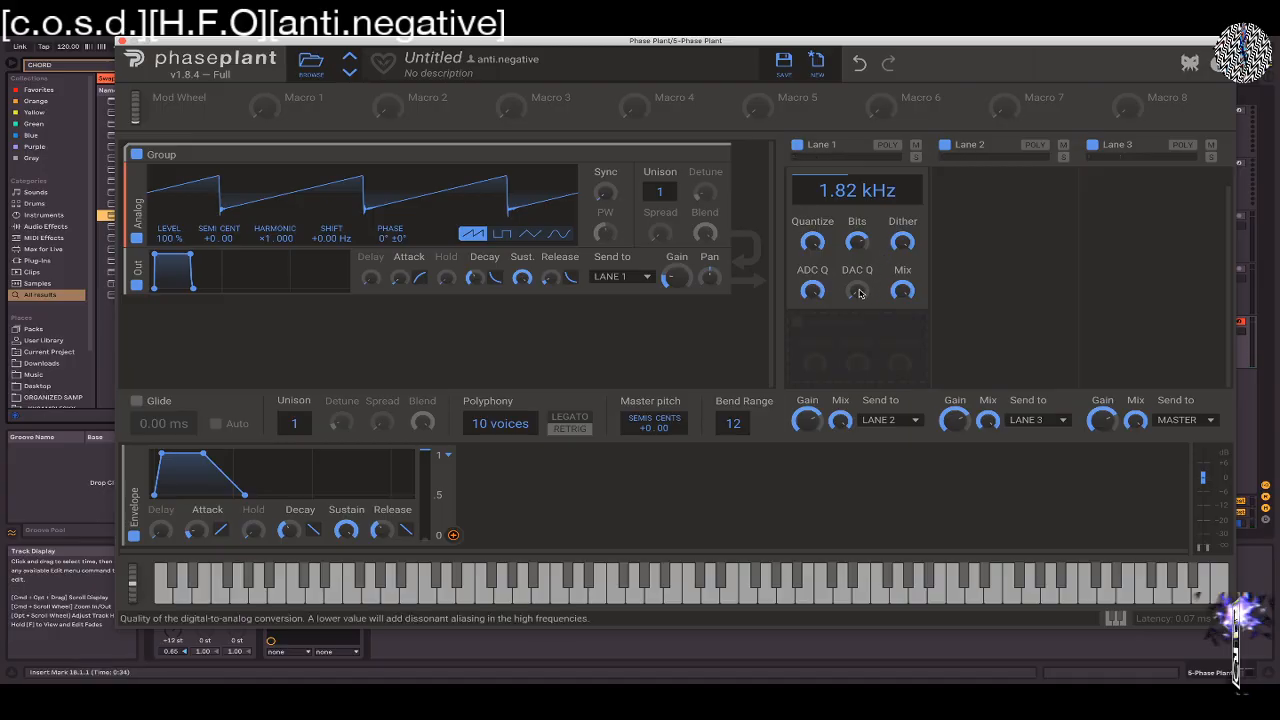
pyautogui.moveTo(859, 293); pyautogui.dragTo(859, 199)
pyautogui.press('z')
pyautogui.press('z')
pyautogui.press('g')
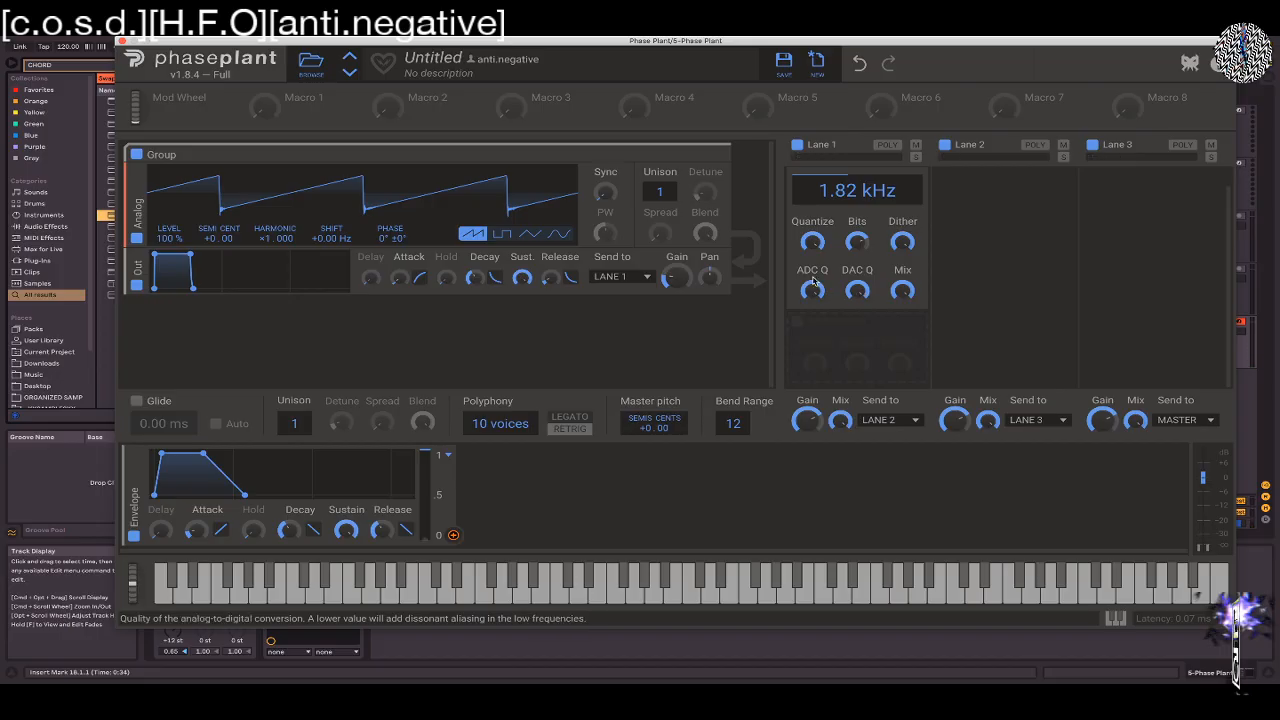
# Raise Bitcrush's sample rate to 8.75 kHz
pyautogui.moveTo(851, 196); pyautogui.dragTo(851, 189)
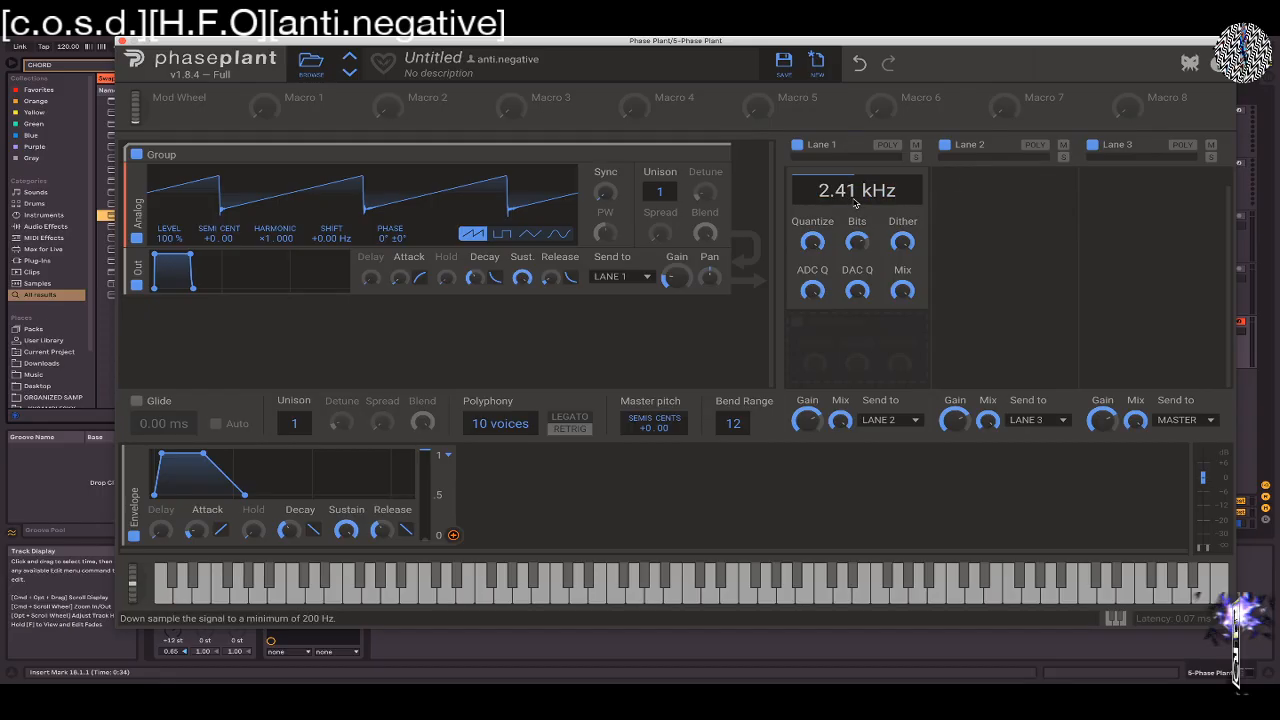
pyautogui.moveTo(853, 202); pyautogui.dragTo(838, 178)
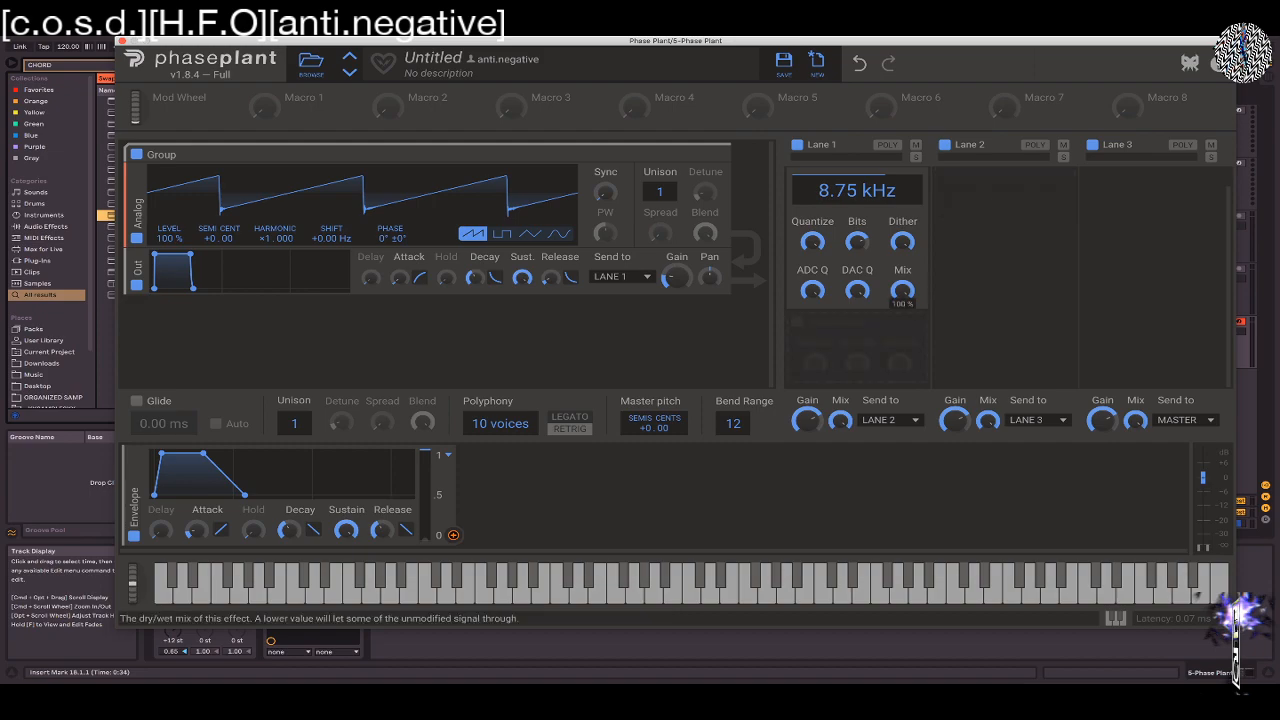
pyautogui.scroll(1, 869, 267)
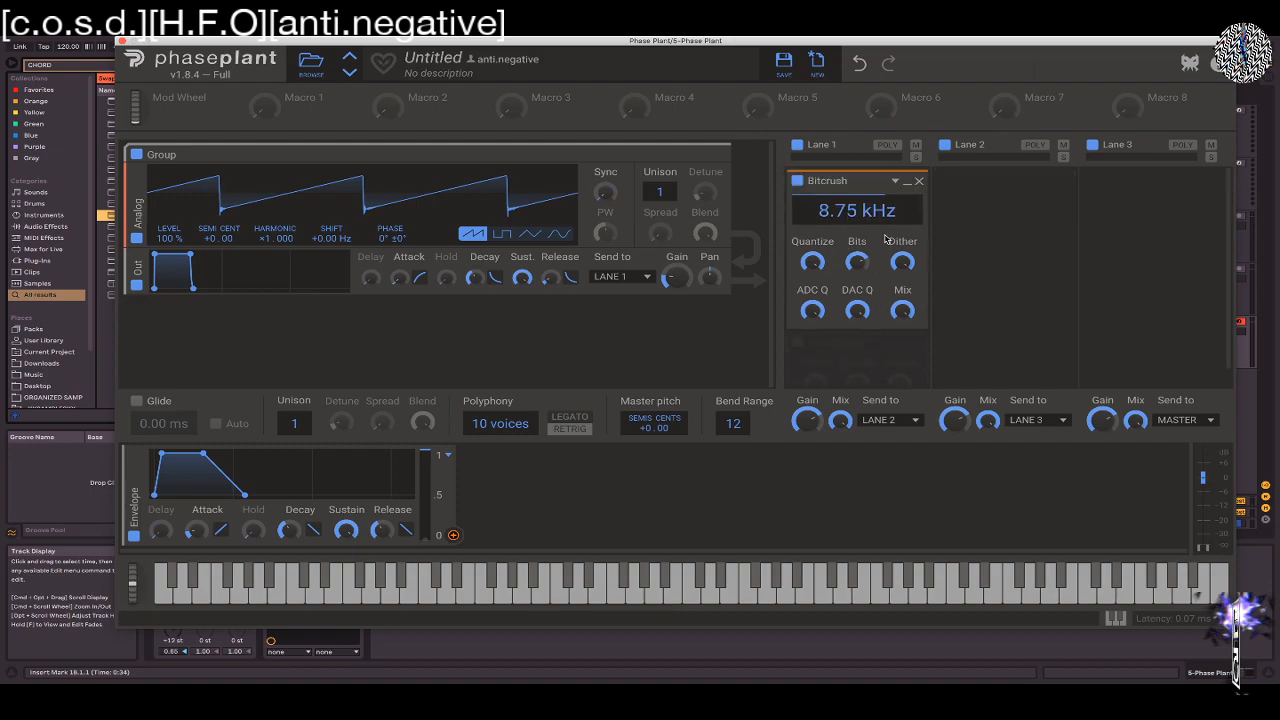
# Replace the Bitcrush effect in Lane 1 with a Flanger
pyautogui.click(918, 181)
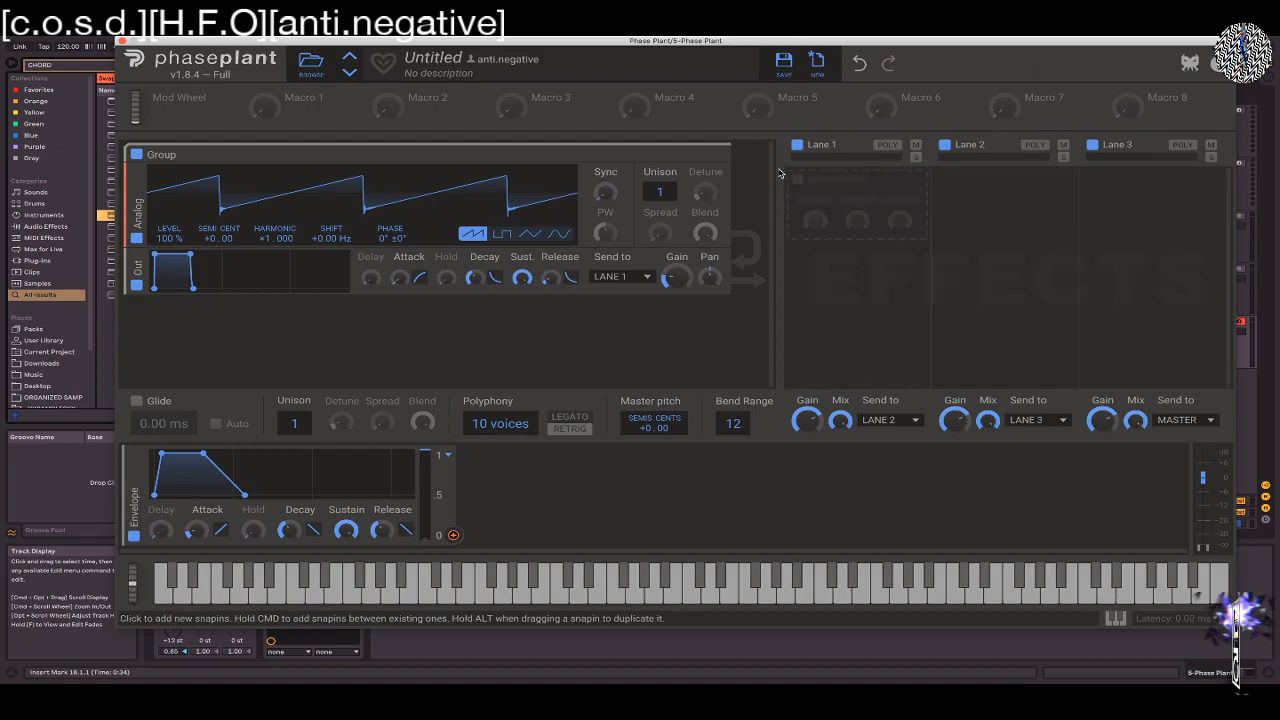
pyautogui.click(808, 192)
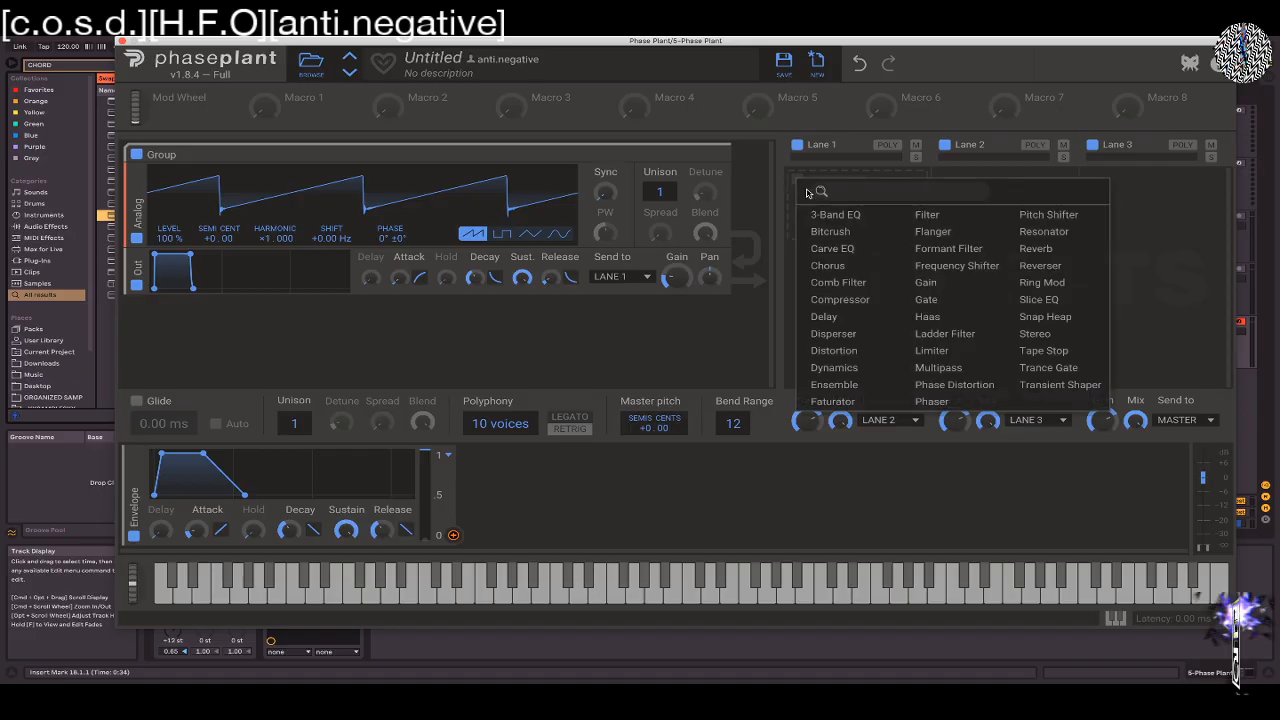
pyautogui.click(921, 232)
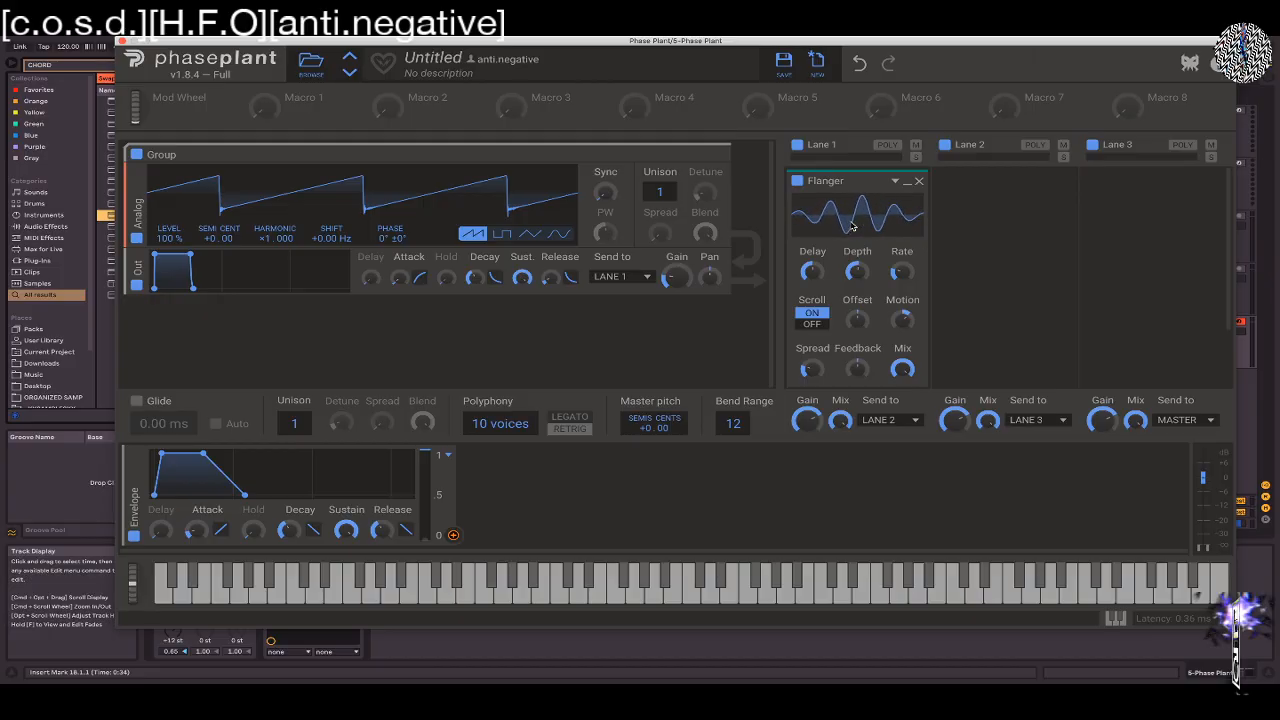
# Play chords through the Flanger, reduce its Mix, and set its Delay to 0.77 ms
pyautogui.press('g')
pyautogui.press('z')
pyautogui.press('z')
pyautogui.press('d')
pyautogui.moveTo(902, 369); pyautogui.dragTo(902, 432)
pyautogui.moveTo(806, 273); pyautogui.dragTo(806, 262)
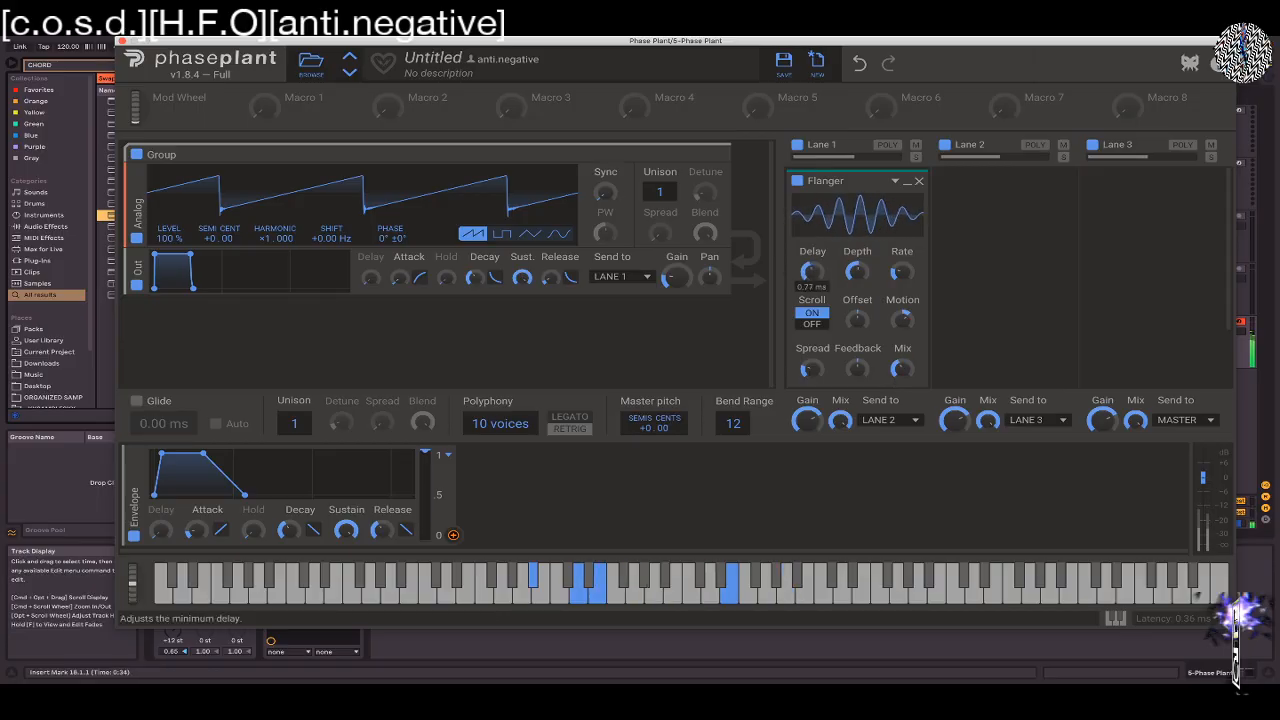
# Lower the Flanger's Depth, set its Rate to 3.38 Hz, and raise its Motion slightly
pyautogui.moveTo(857, 271); pyautogui.dragTo(902, 262)
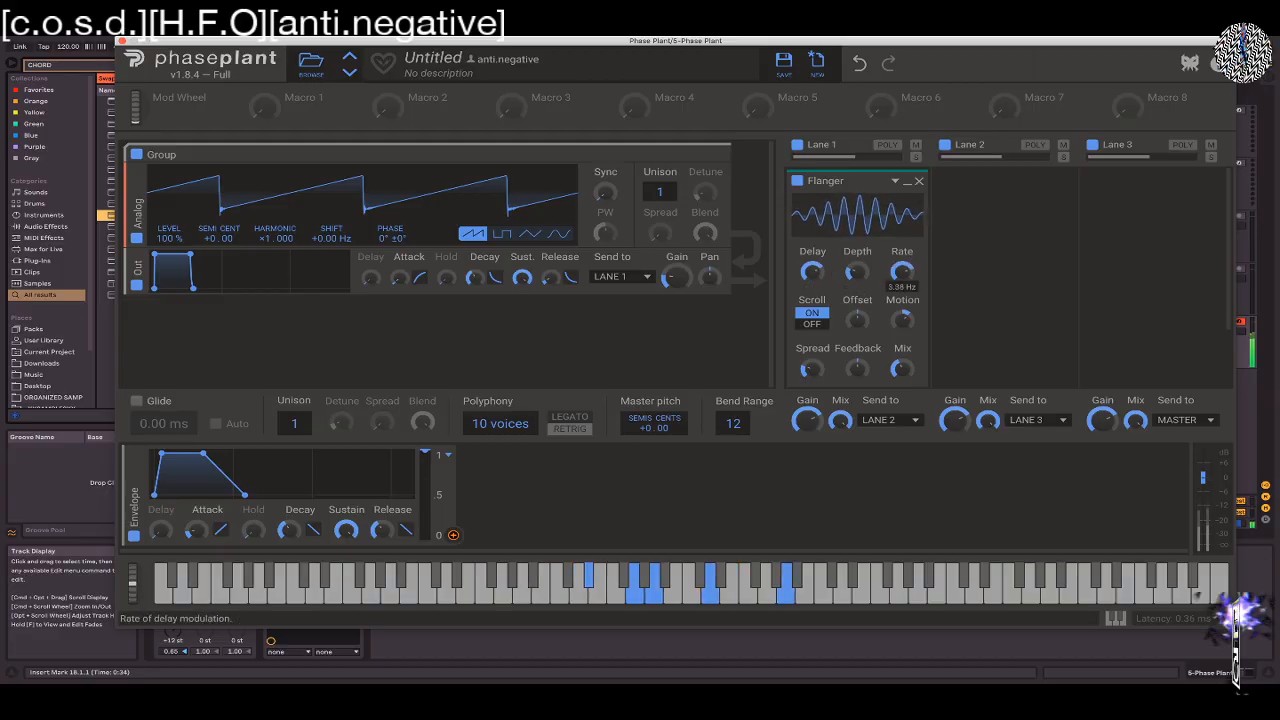
pyautogui.moveTo(902, 319); pyautogui.dragTo(902, 313)
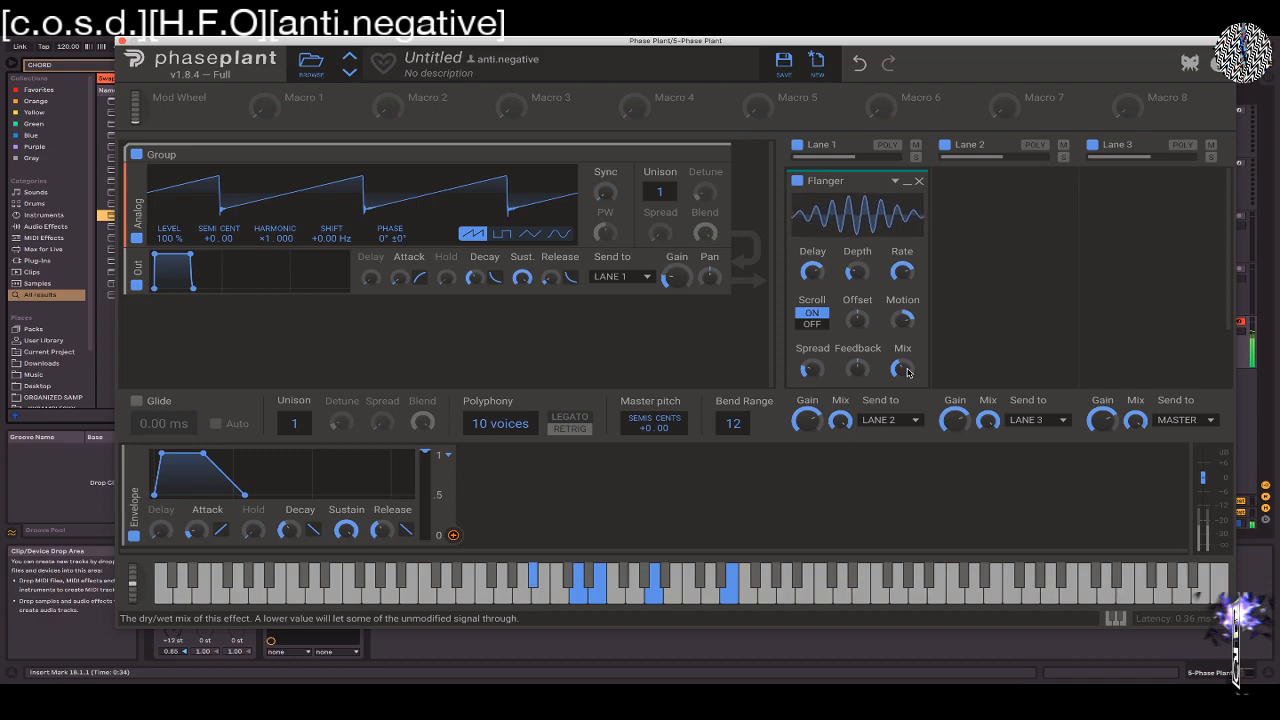
# Add a Filter effect to Lane 2 and raise its Cutoff while chords play
pyautogui.click(962, 192)
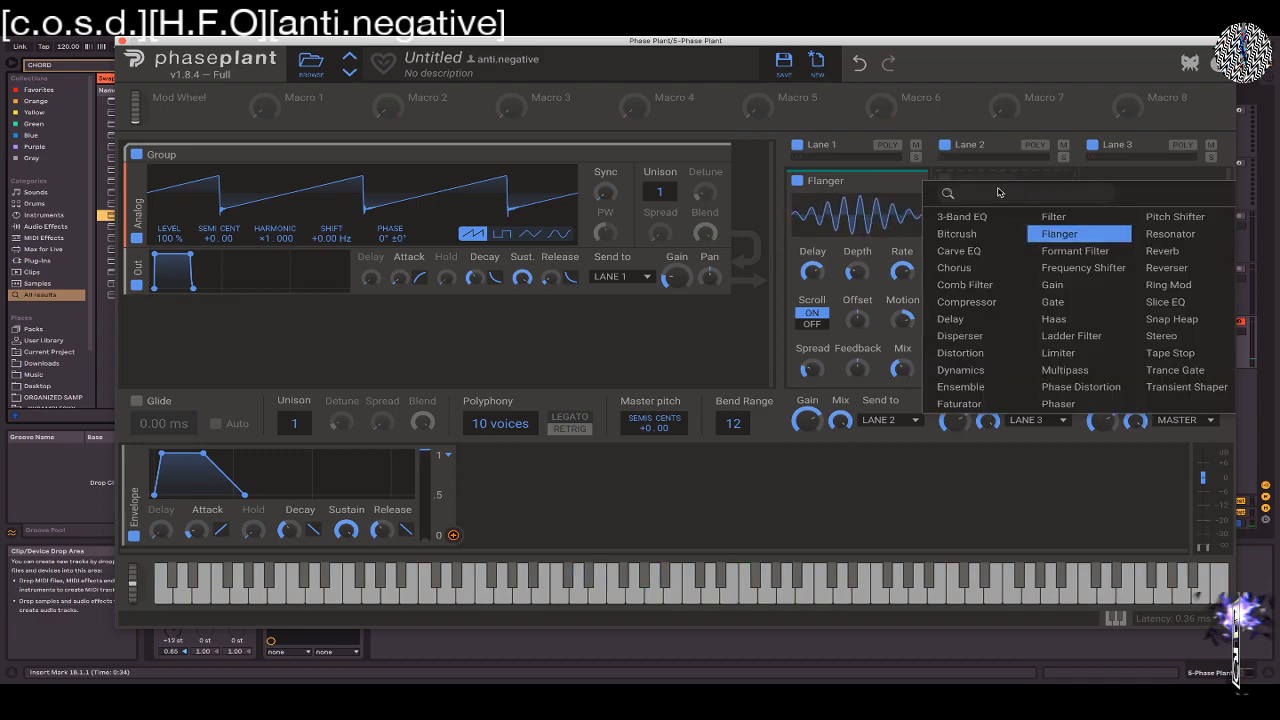
pyautogui.click(1058, 216)
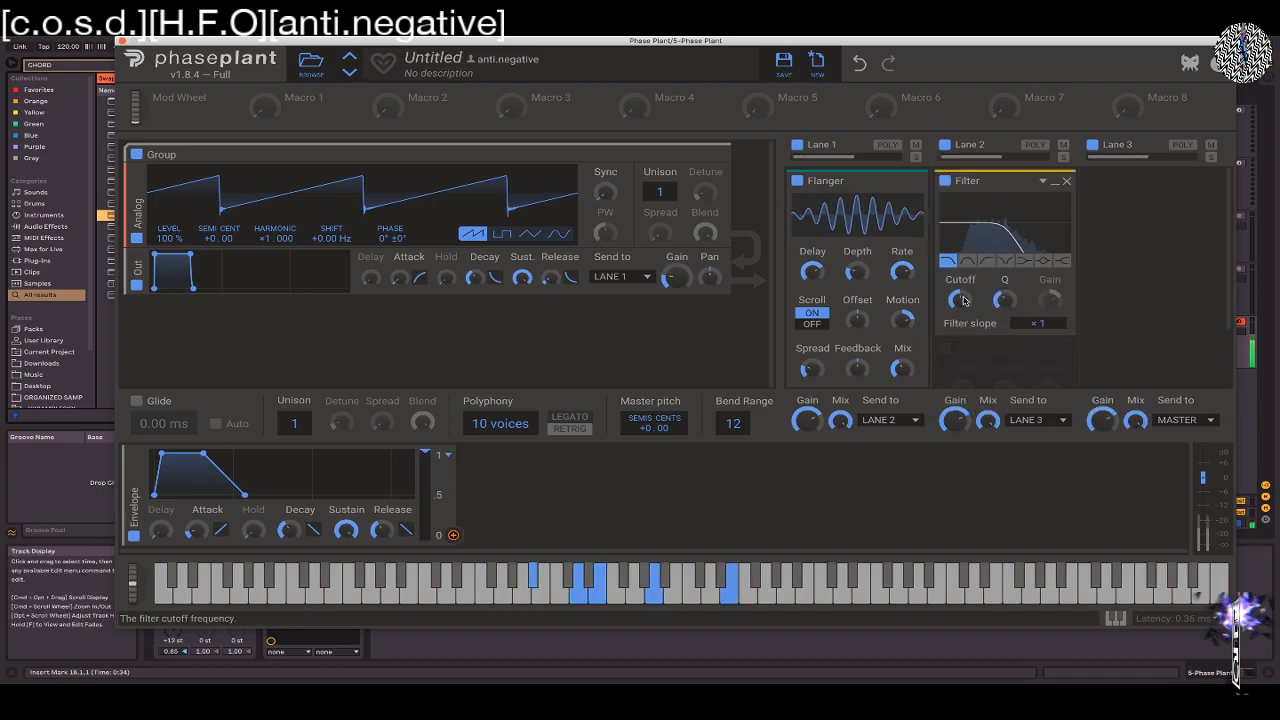
pyautogui.moveTo(964, 300); pyautogui.dragTo(964, 296)
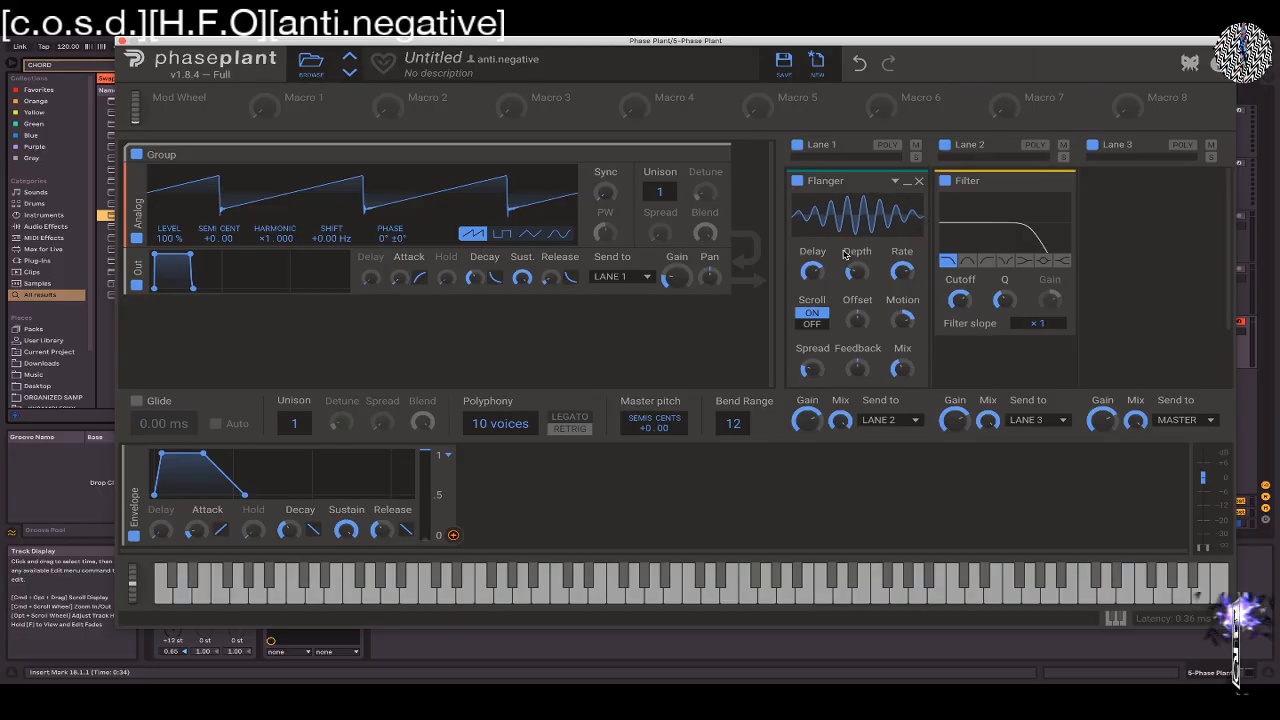
# Switch the Flanger's Scroll off and back on, raise its Offset, and set its Depth to 3.31 ms
pyautogui.click(812, 324)
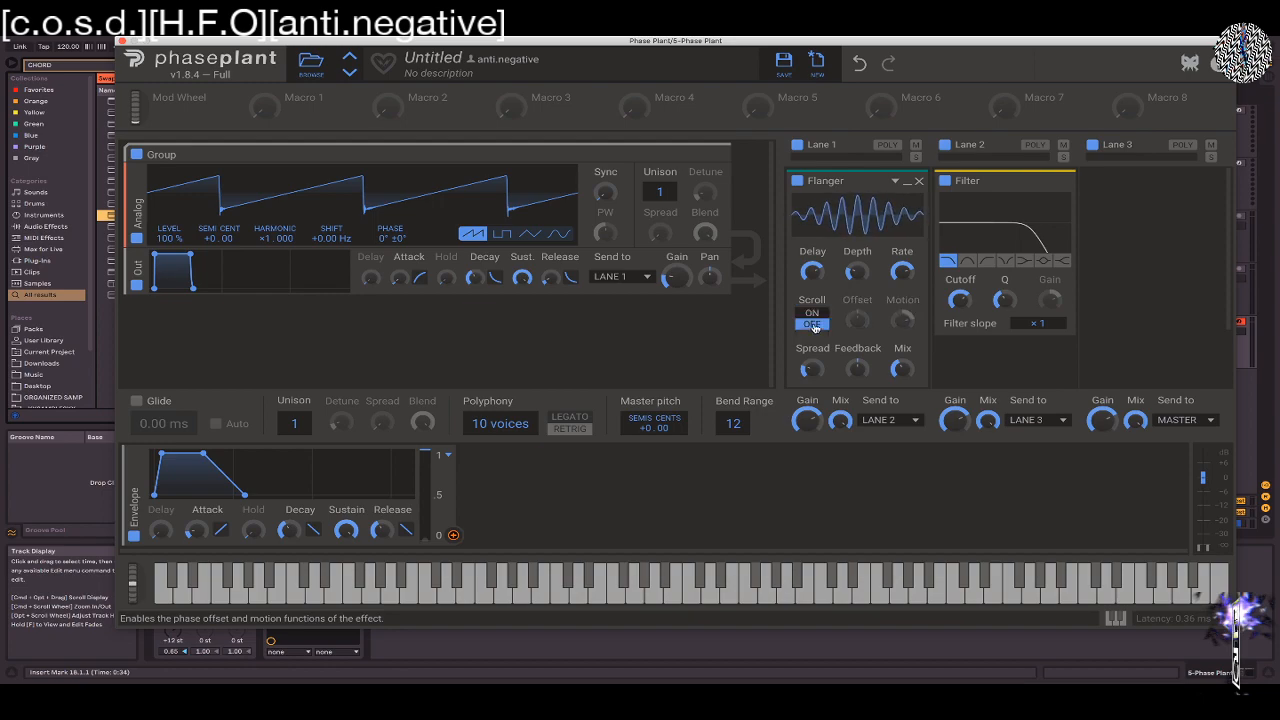
pyautogui.click(814, 325)
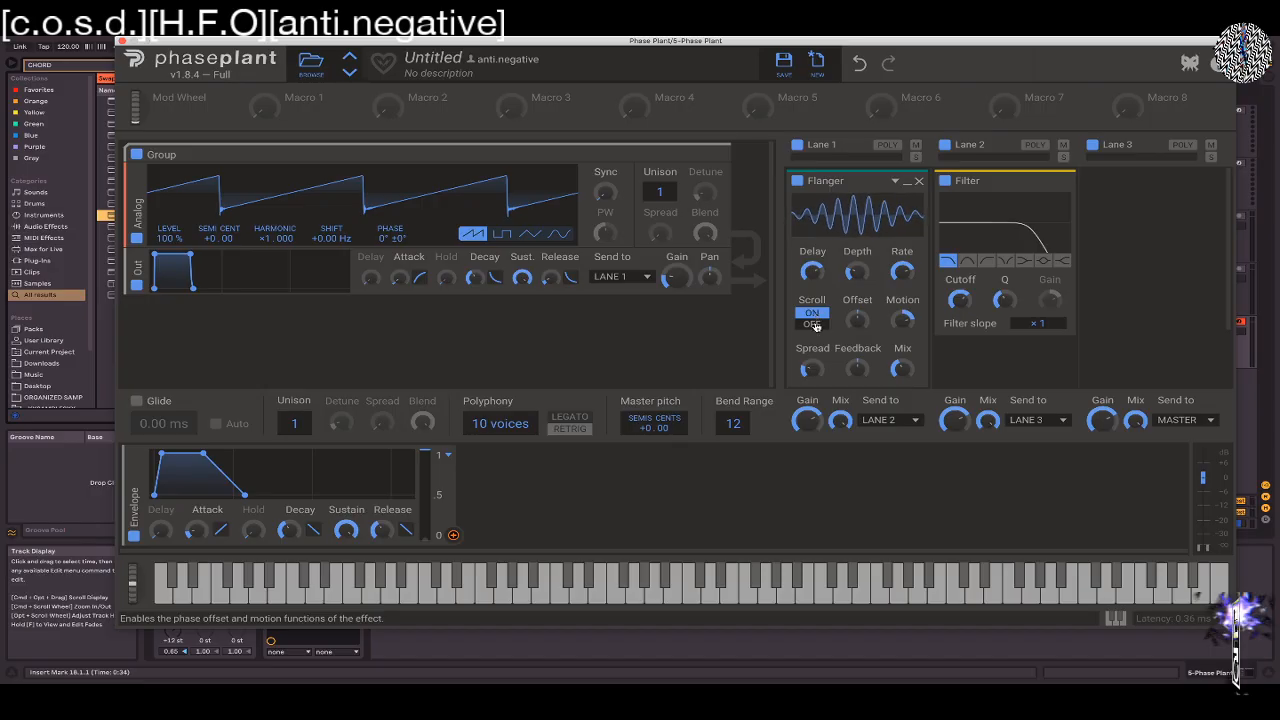
pyautogui.moveTo(865, 320)
pyautogui.mouseDown()
pyautogui.moveTo(865, 298)
pyautogui.moveTo(858, 311)
pyautogui.mouseUp()
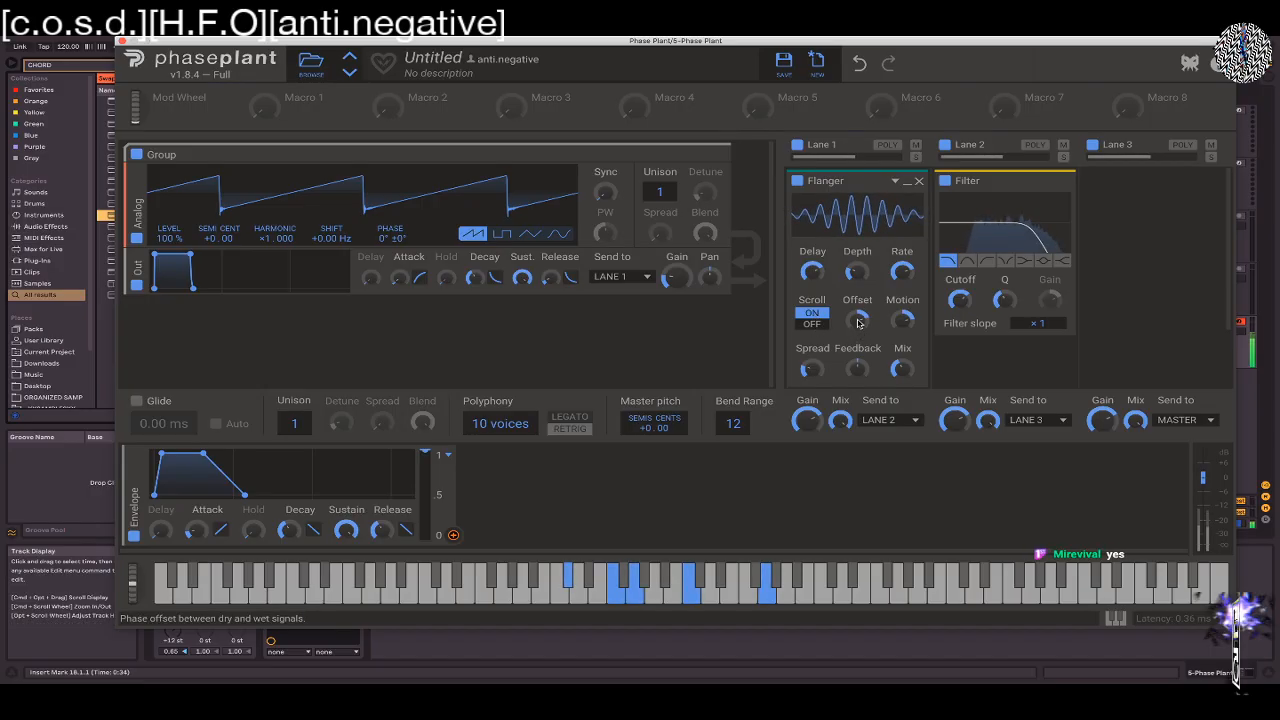
pyautogui.moveTo(857, 272); pyautogui.dragTo(857, 262)
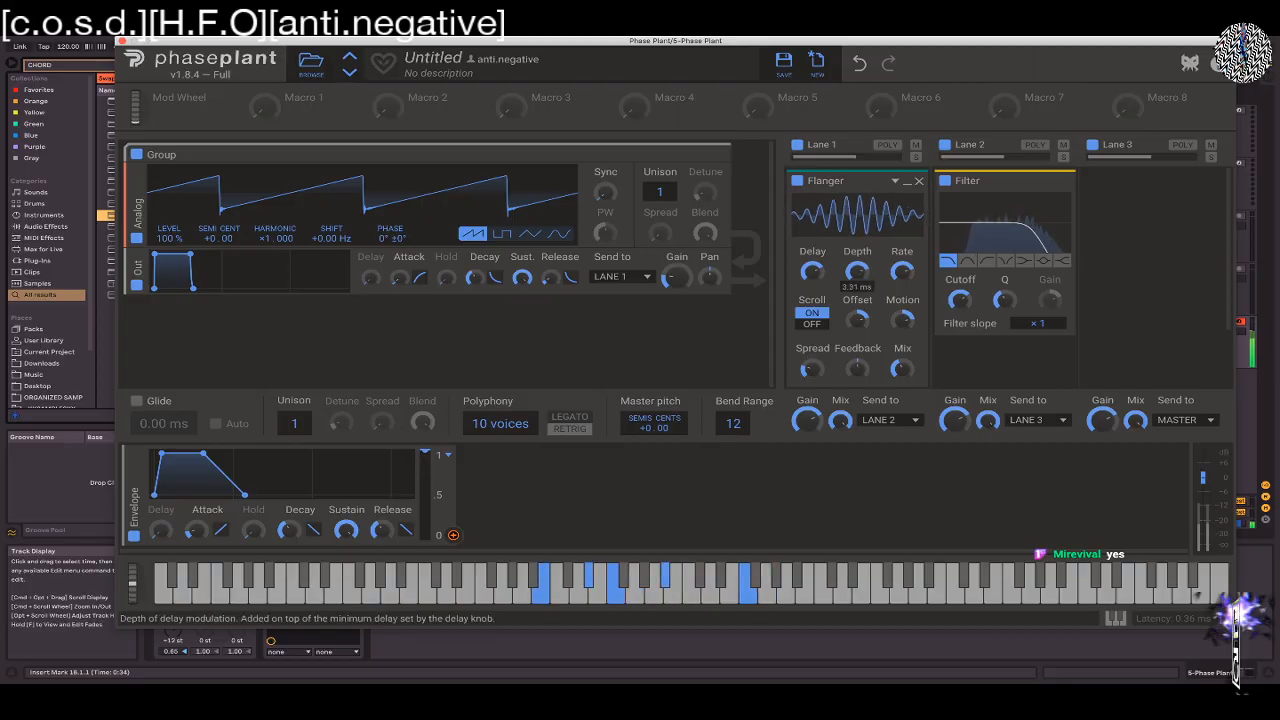
# Audition the Flanger with its Mix at full and at reduced levels
pyautogui.moveTo(902, 369); pyautogui.dragTo(902, 325)
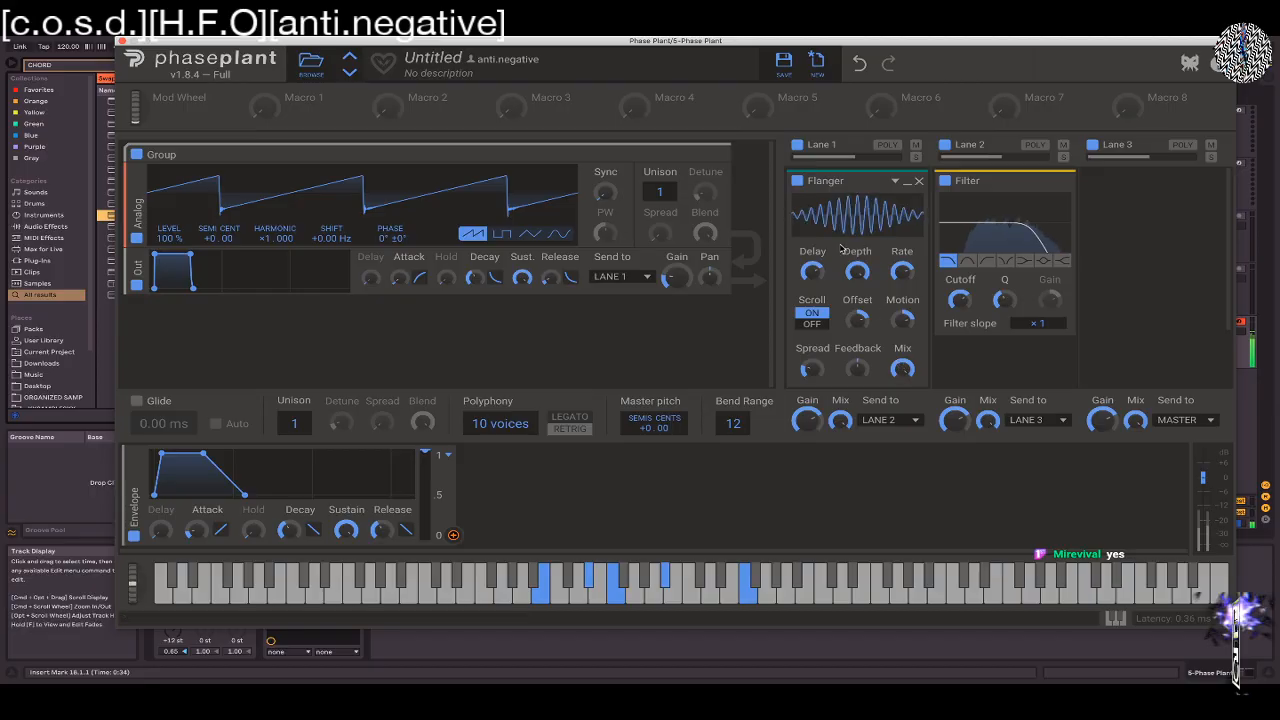
pyautogui.moveTo(902, 369); pyautogui.dragTo(902, 440)
pyautogui.moveTo(902, 369); pyautogui.dragTo(902, 310)
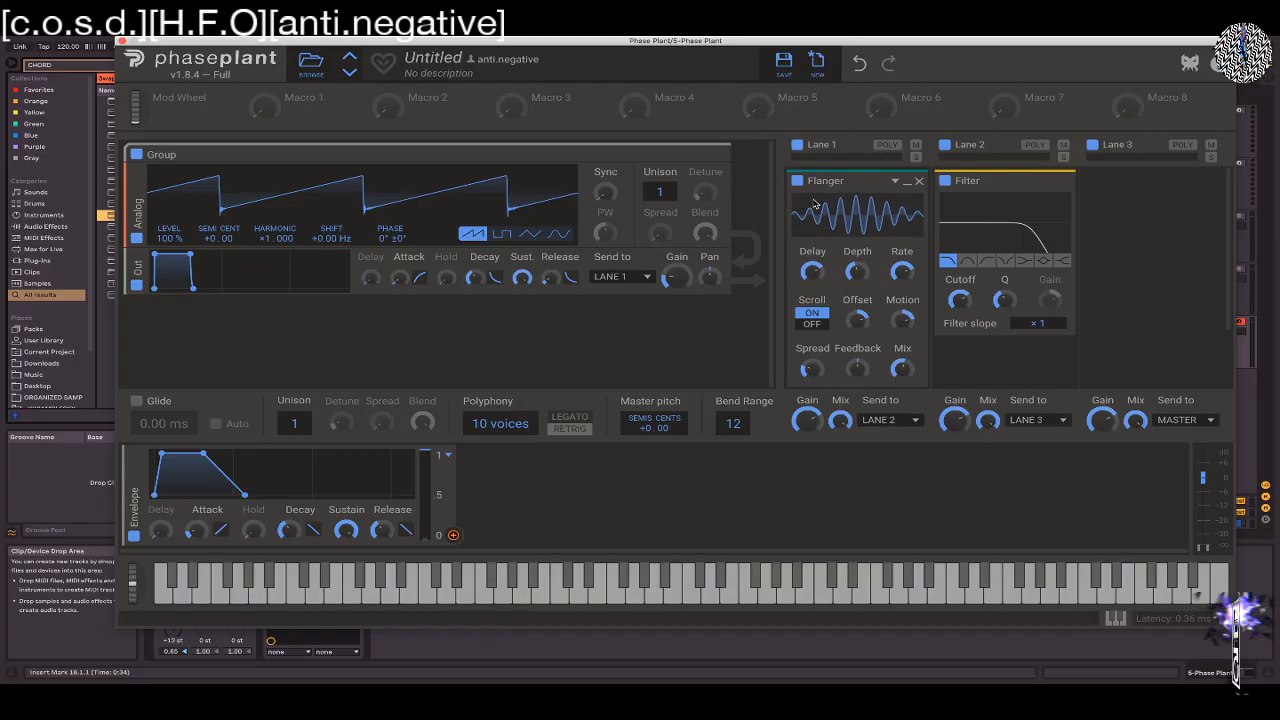
# Replace the Flanger in Lane 1 with a Resonator
pyautogui.click(919, 181)
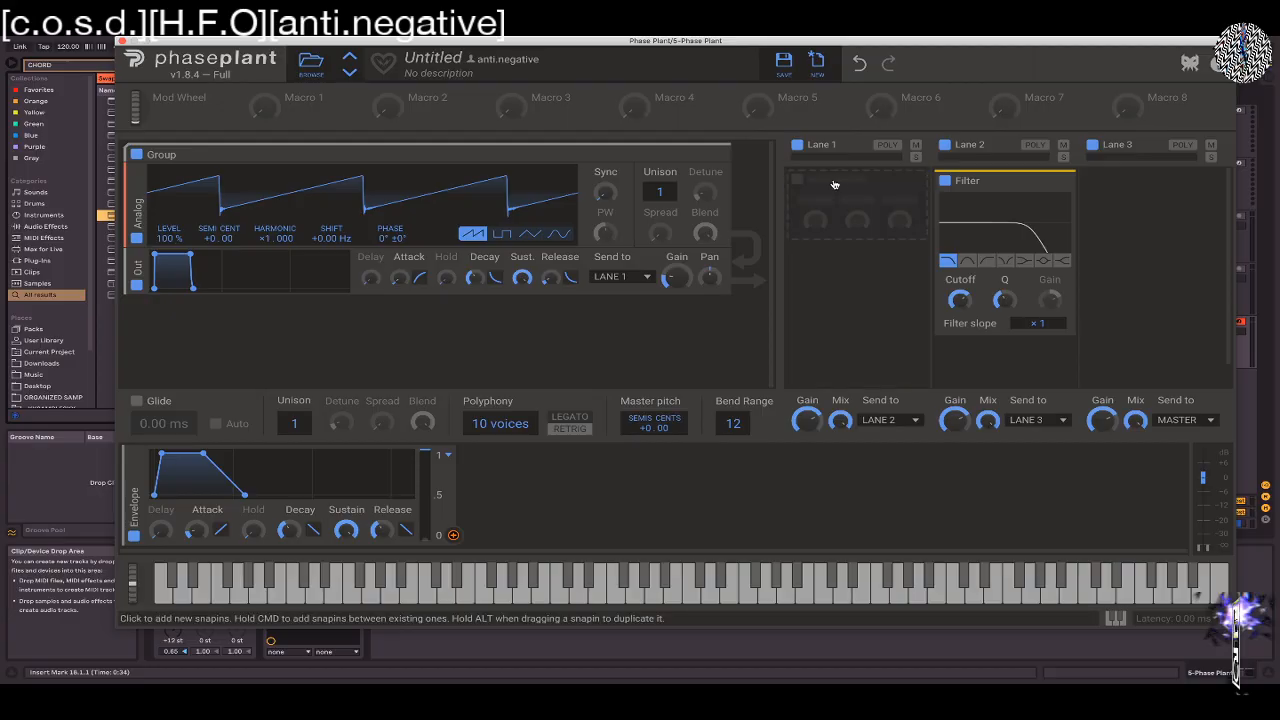
pyautogui.click(835, 184)
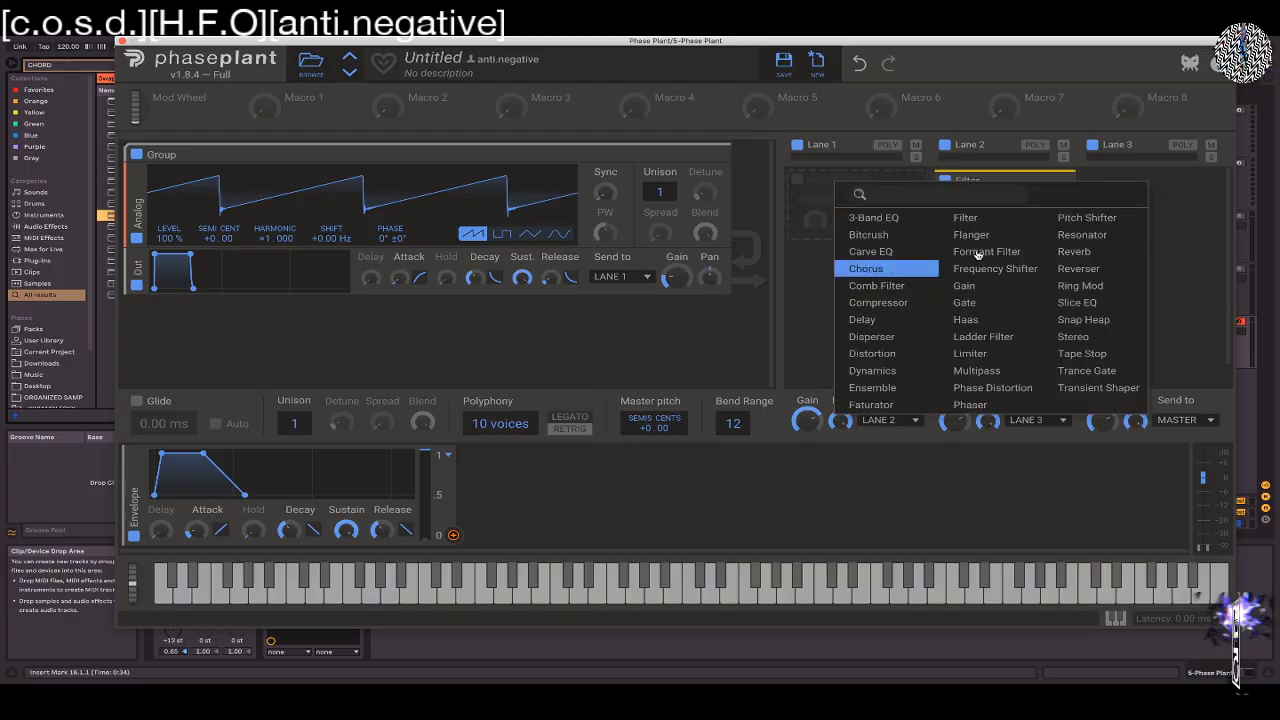
pyautogui.click(1078, 235)
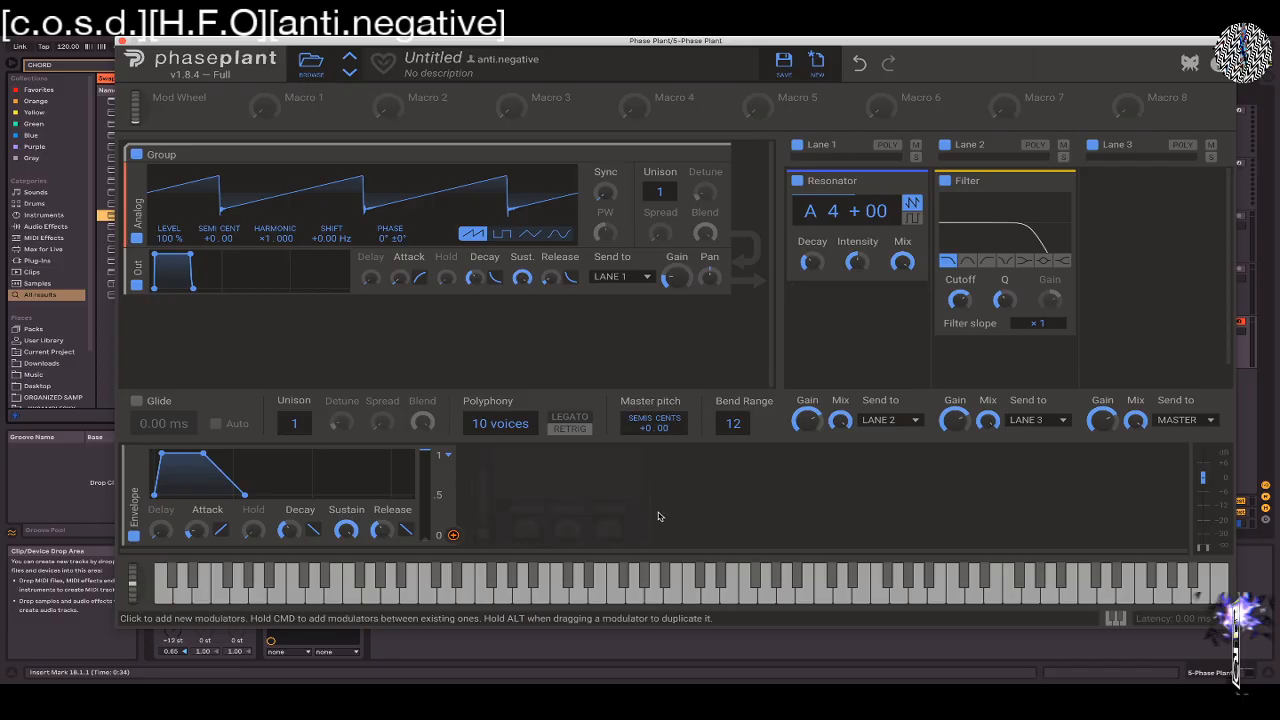
# Add a Note modulator beside the Envelope
pyautogui.click(486, 456)
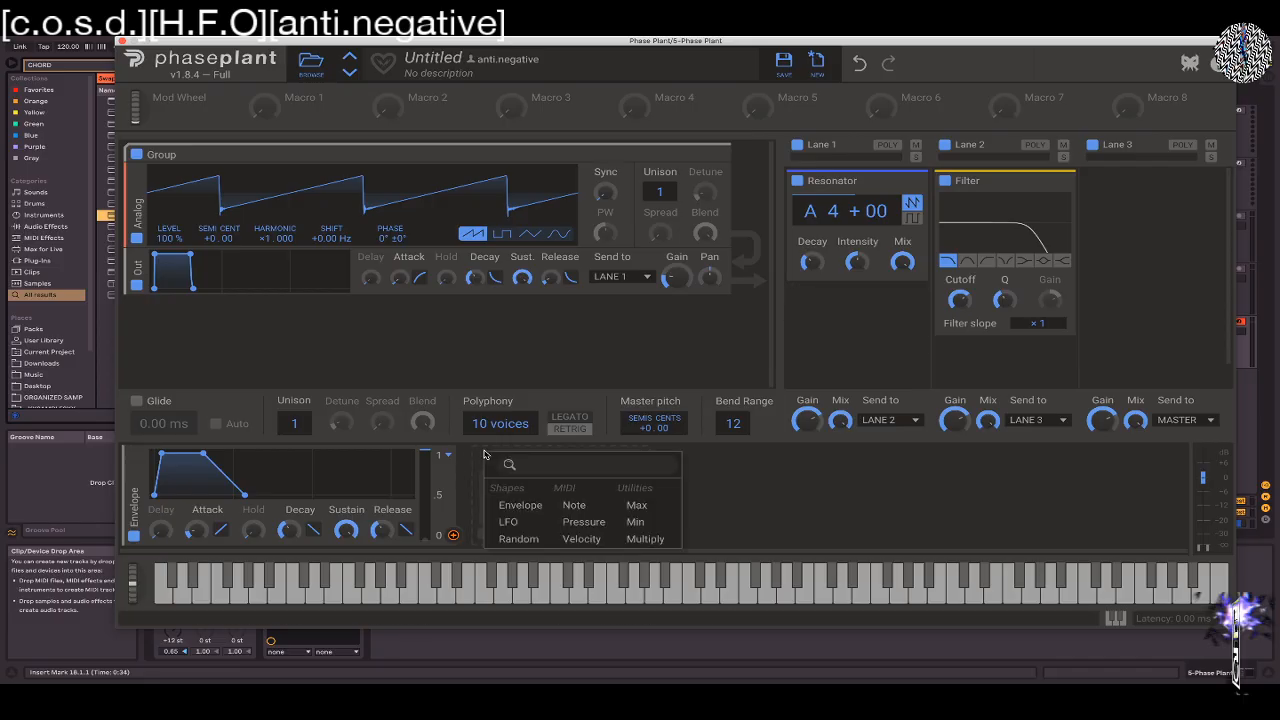
pyautogui.click(575, 505)
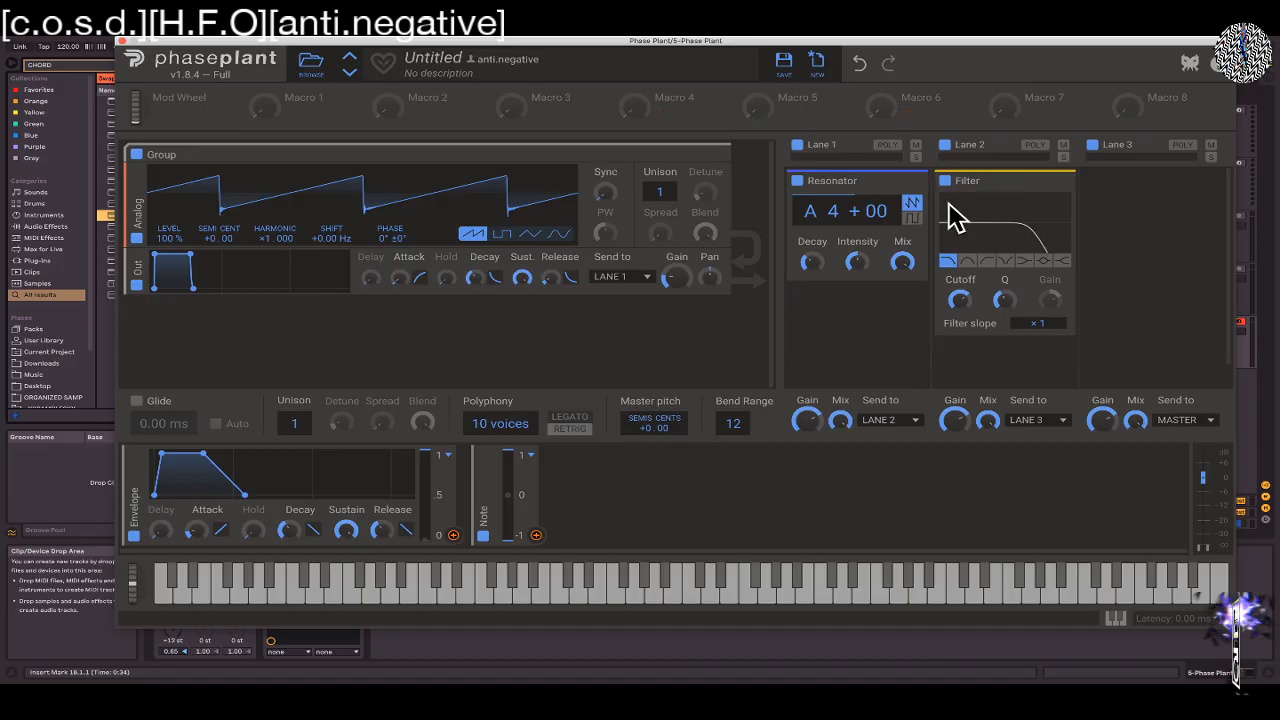
# Toggle Lane 1's solo and mute on and off, and enable its Poly mode
pyautogui.click(915, 158)
pyautogui.click(915, 147)
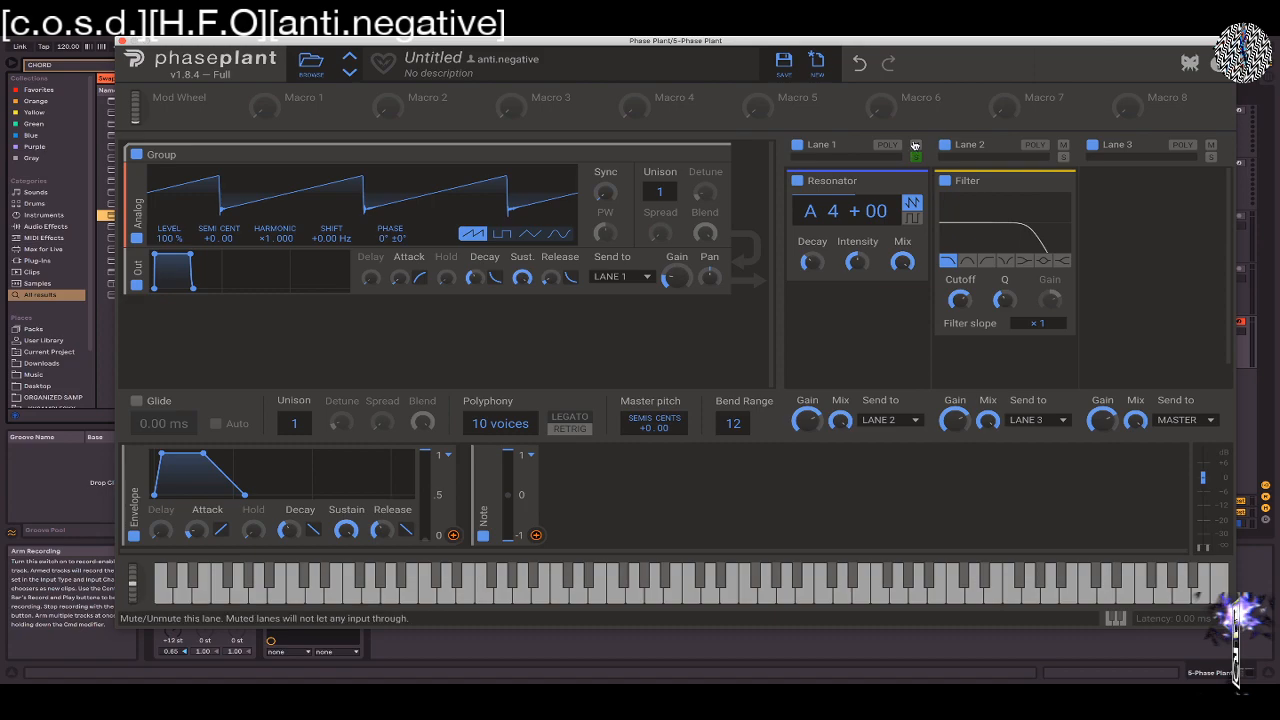
pyautogui.click(915, 158)
pyautogui.click(915, 146)
pyautogui.click(887, 145)
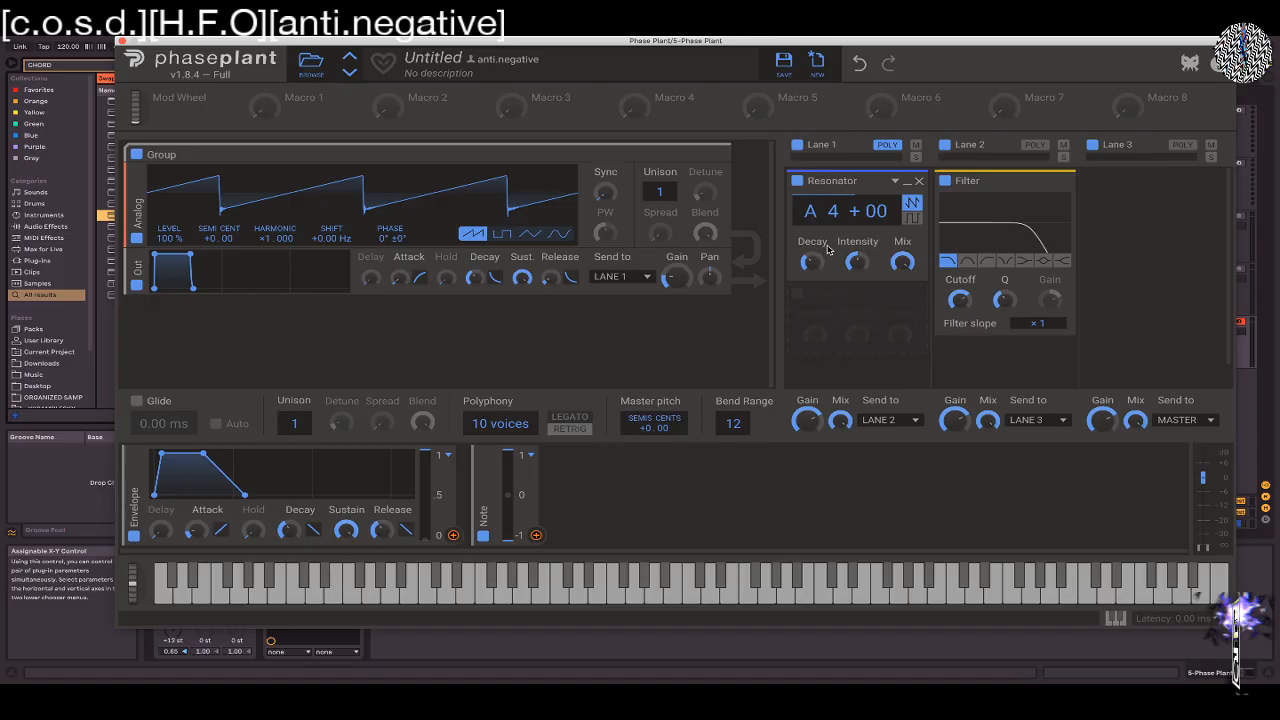
# Modulate the Resonator's pitch with the Note modulator, and set its Decay to 62.2 ms with full Intensity
pyautogui.press('space')
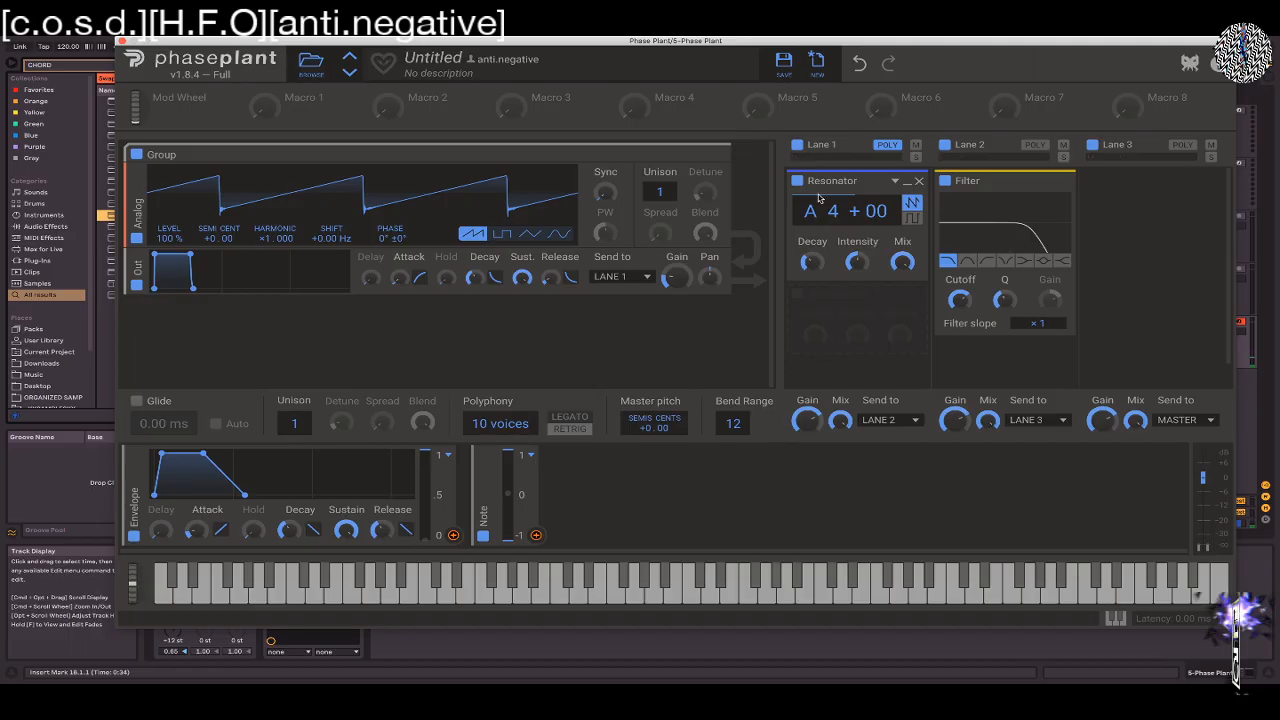
pyautogui.moveTo(536, 535); pyautogui.dragTo(847, 229)
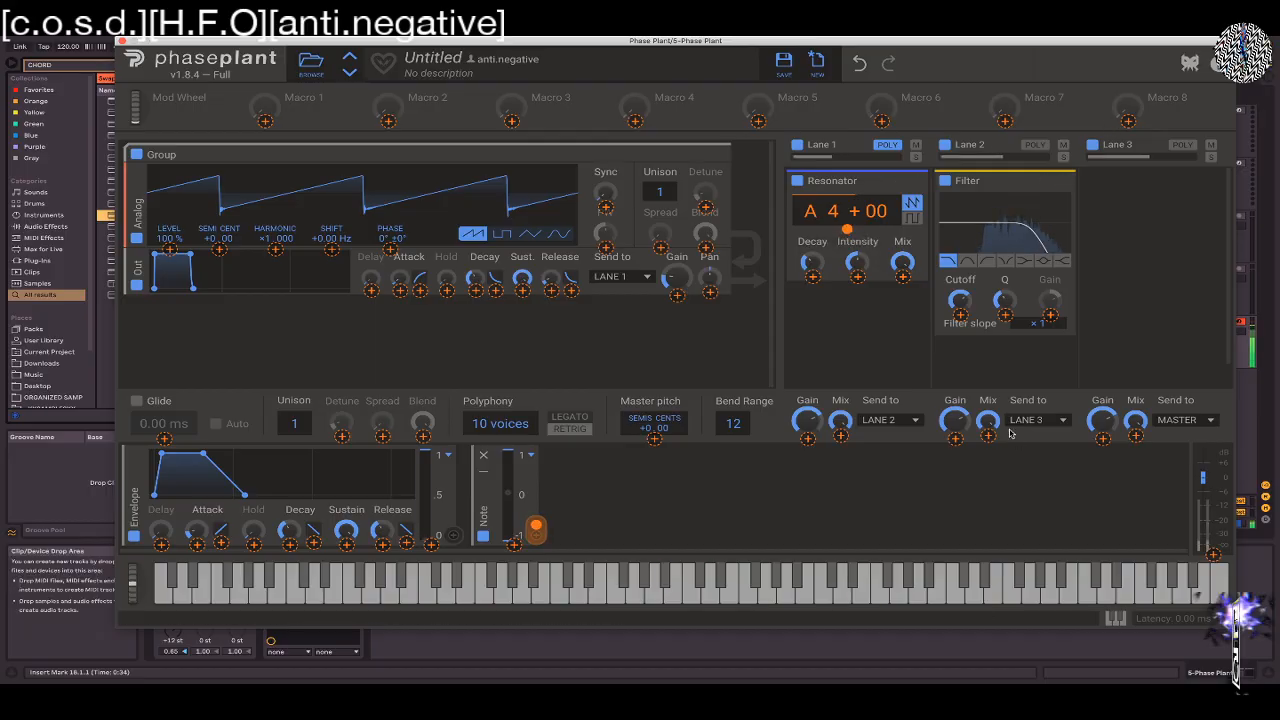
pyautogui.click(962, 302)
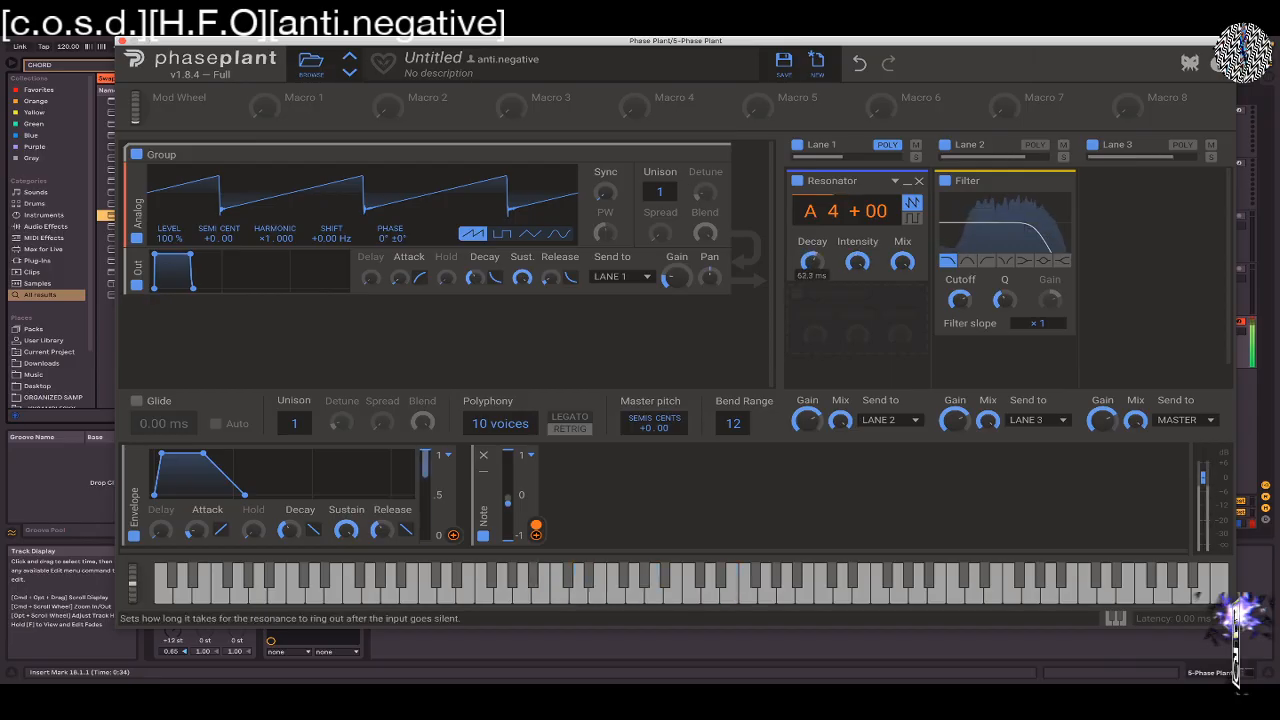
# Lower the Lane 2 Filter's Cutoff and reduce Lane 3's output Gain
pyautogui.moveTo(957, 300); pyautogui.dragTo(956, 302)
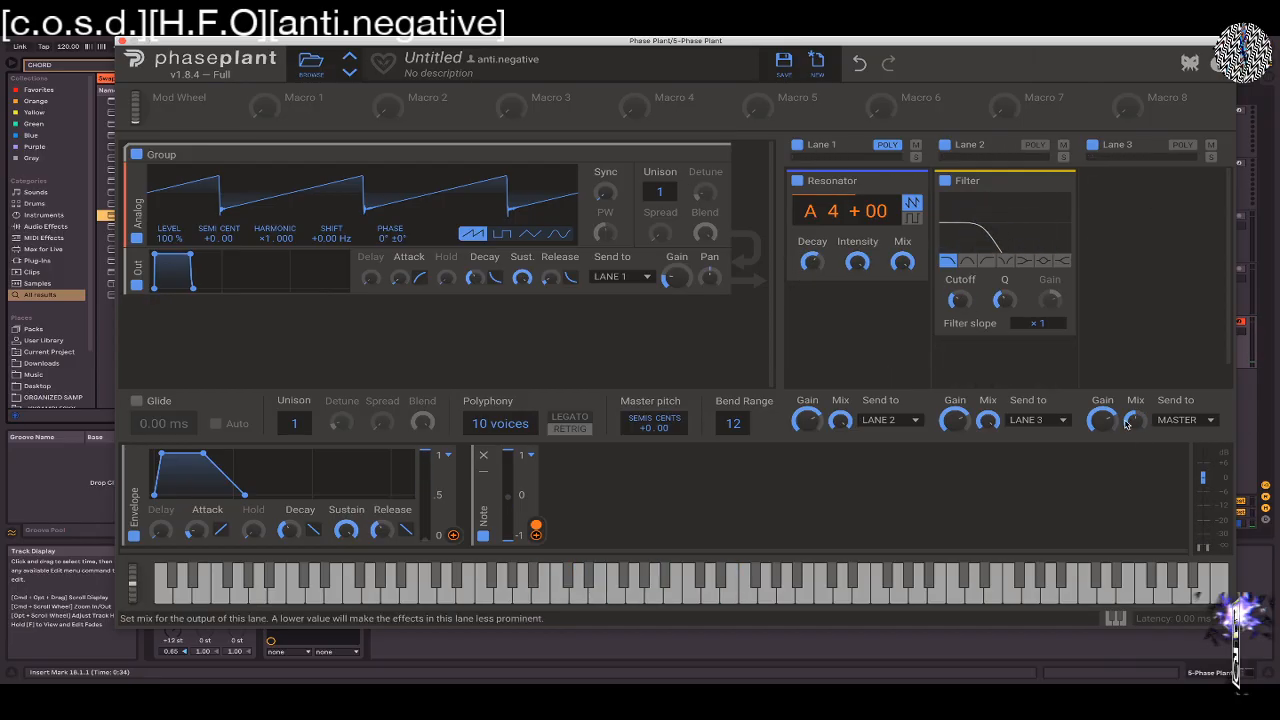
pyautogui.moveTo(1142, 423); pyautogui.dragTo(1103, 416)
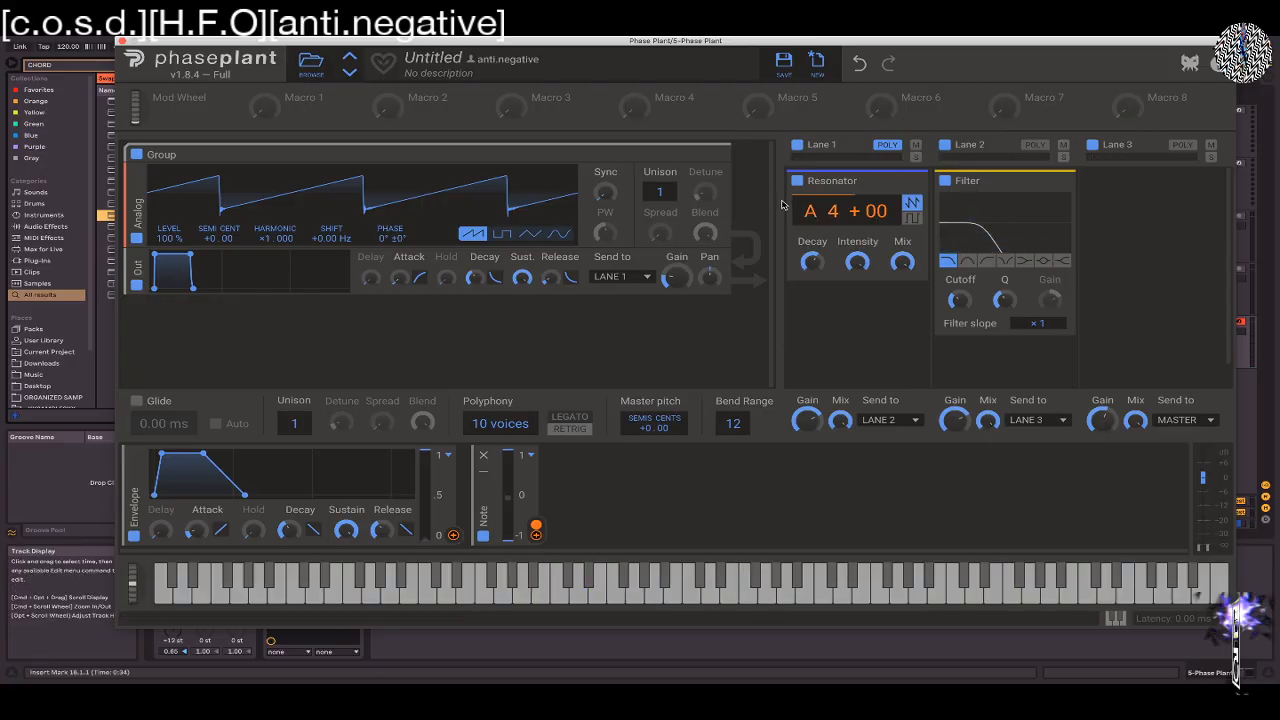
# Reduce the Resonator's Intensity and adjust its Decay
pyautogui.moveTo(843, 226)
pyautogui.mouseDown()
pyautogui.moveTo(843, 190)
pyautogui.moveTo(843, 290)
pyautogui.moveTo(843, 192)
pyautogui.moveTo(843, 262)
pyautogui.moveTo(843, 226)
pyautogui.moveTo(810, 211)
pyautogui.mouseUp()
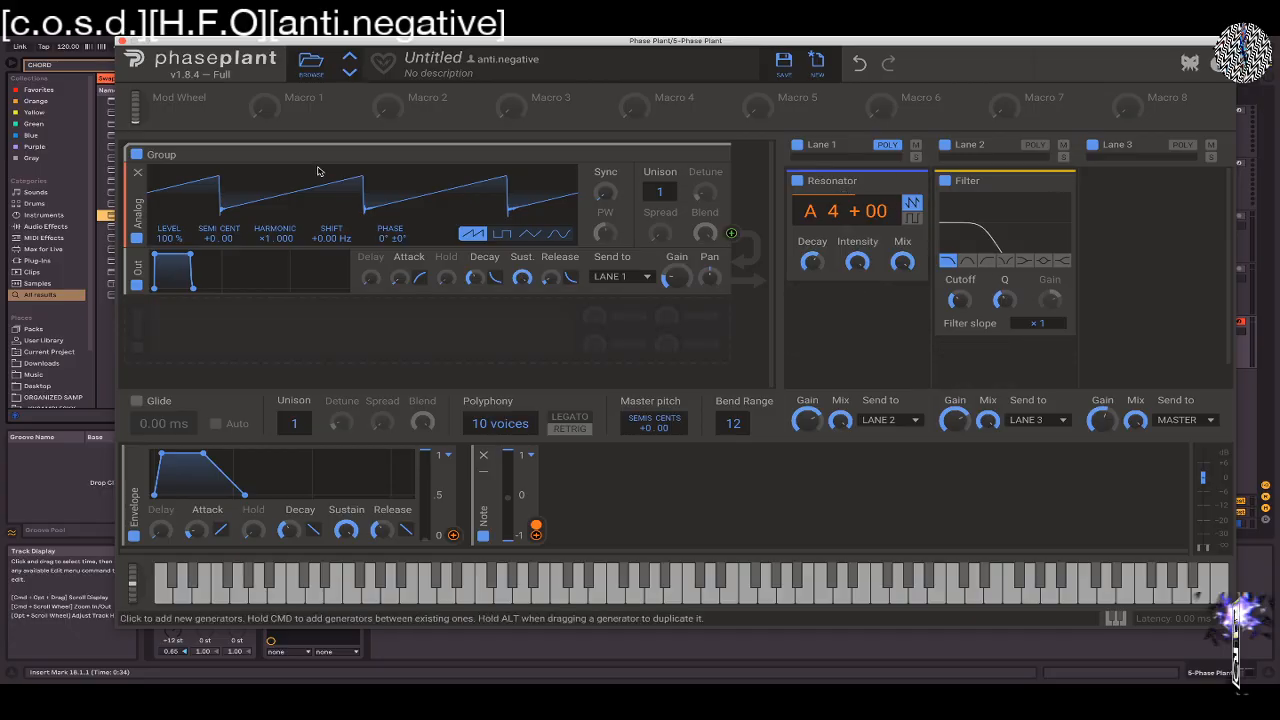
pyautogui.click(837, 320)
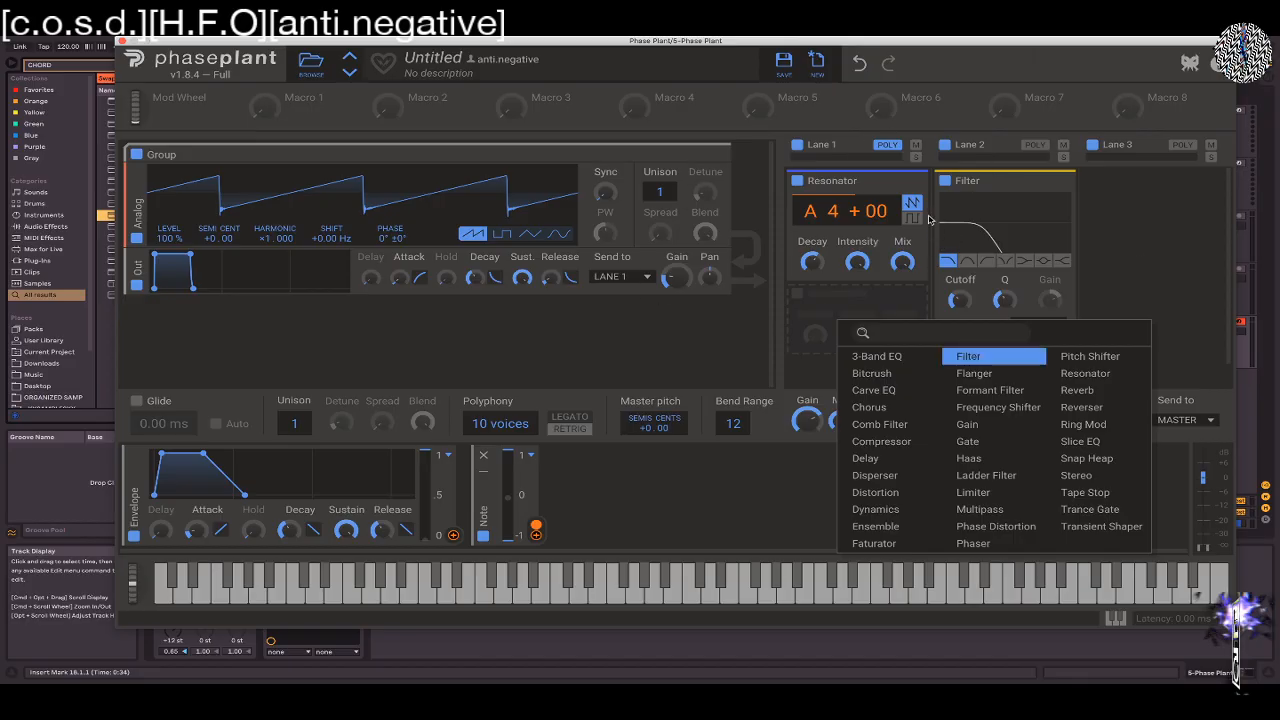
pyautogui.click(800, 307)
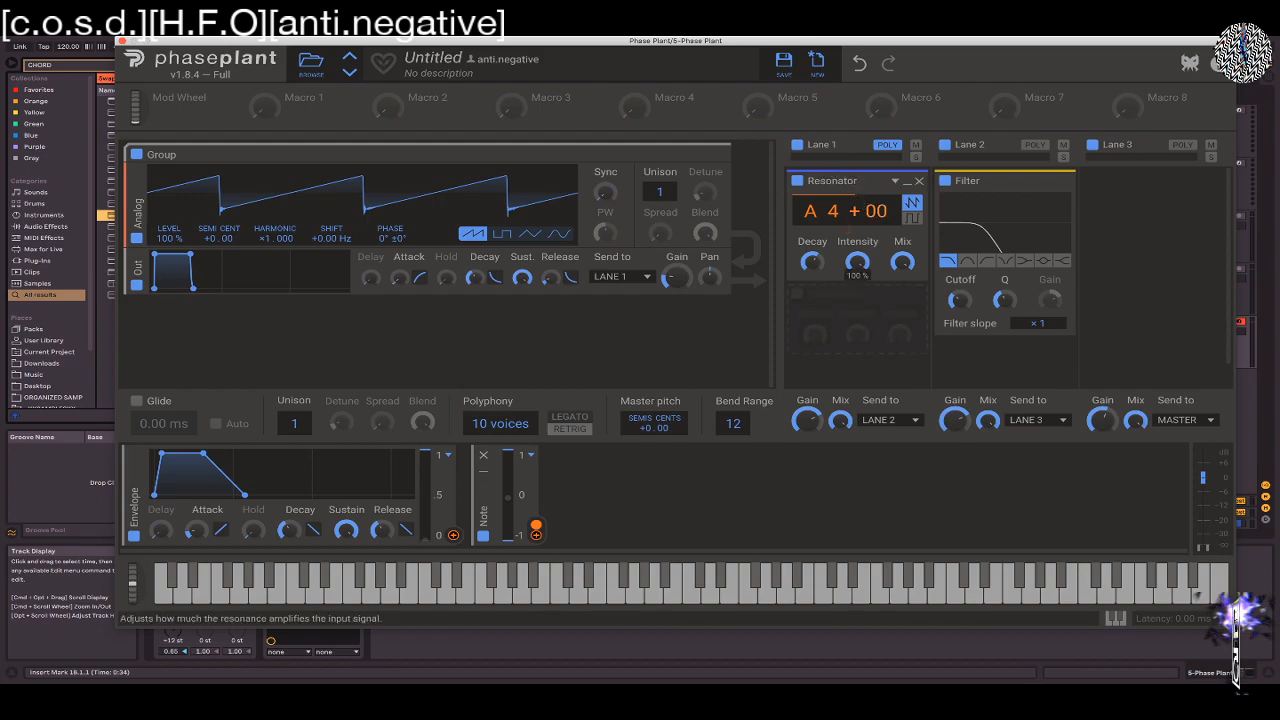
pyautogui.moveTo(860, 267); pyautogui.dragTo(860, 267)
pyautogui.moveTo(812, 263); pyautogui.dragTo(812, 290)
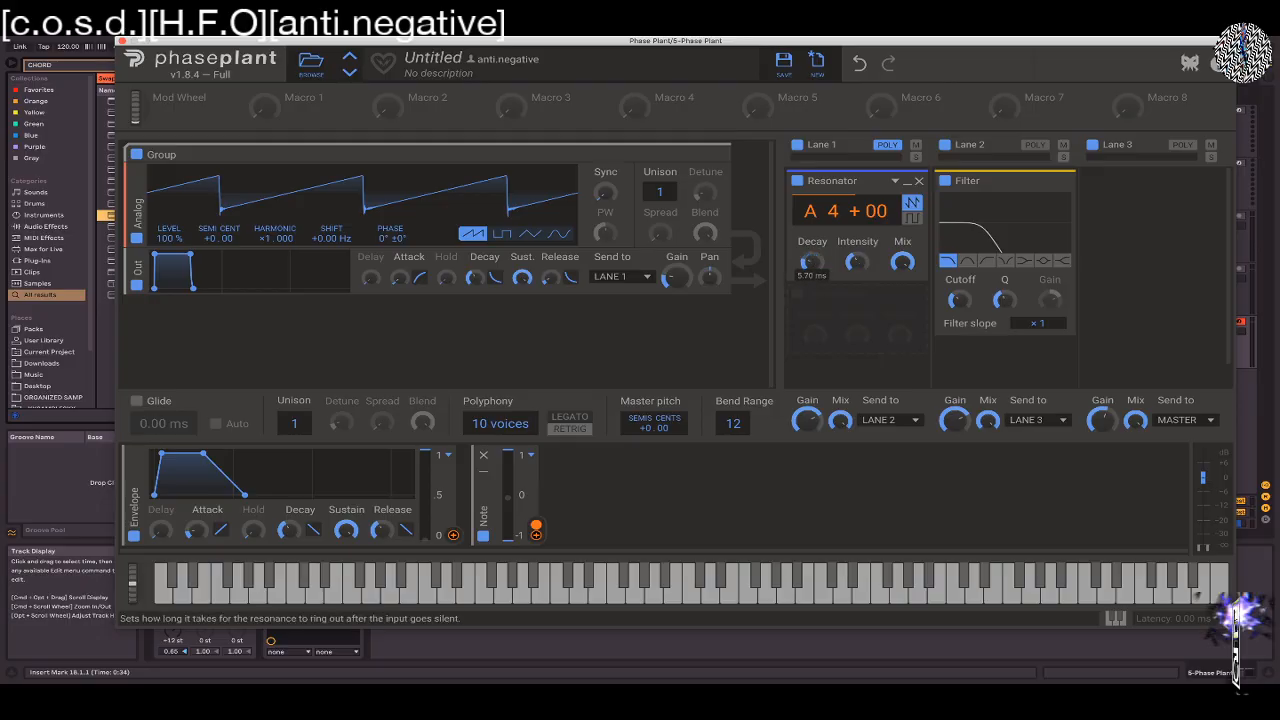
# Switch the Resonator to its square-wave harmonic mode and audition it while adjusting the Lane 2 Filter's Cutoff
pyautogui.click(912, 205)
pyautogui.click(911, 219)
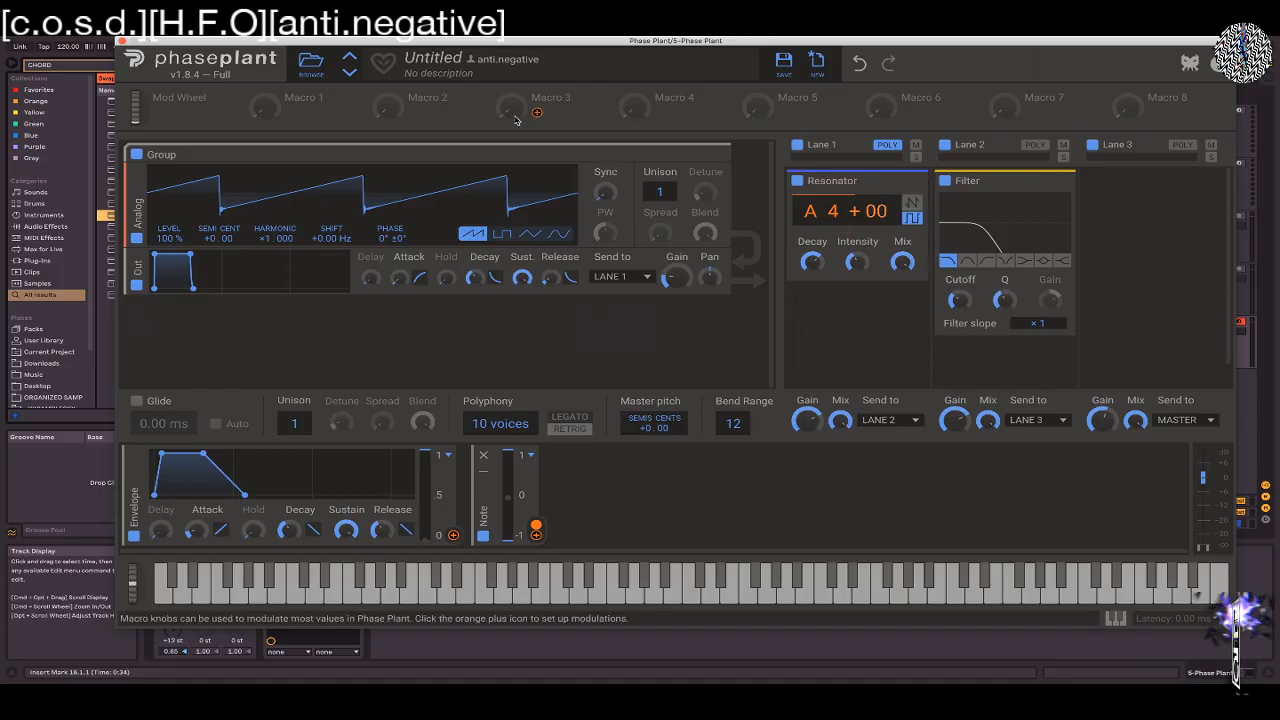
pyautogui.press('v')
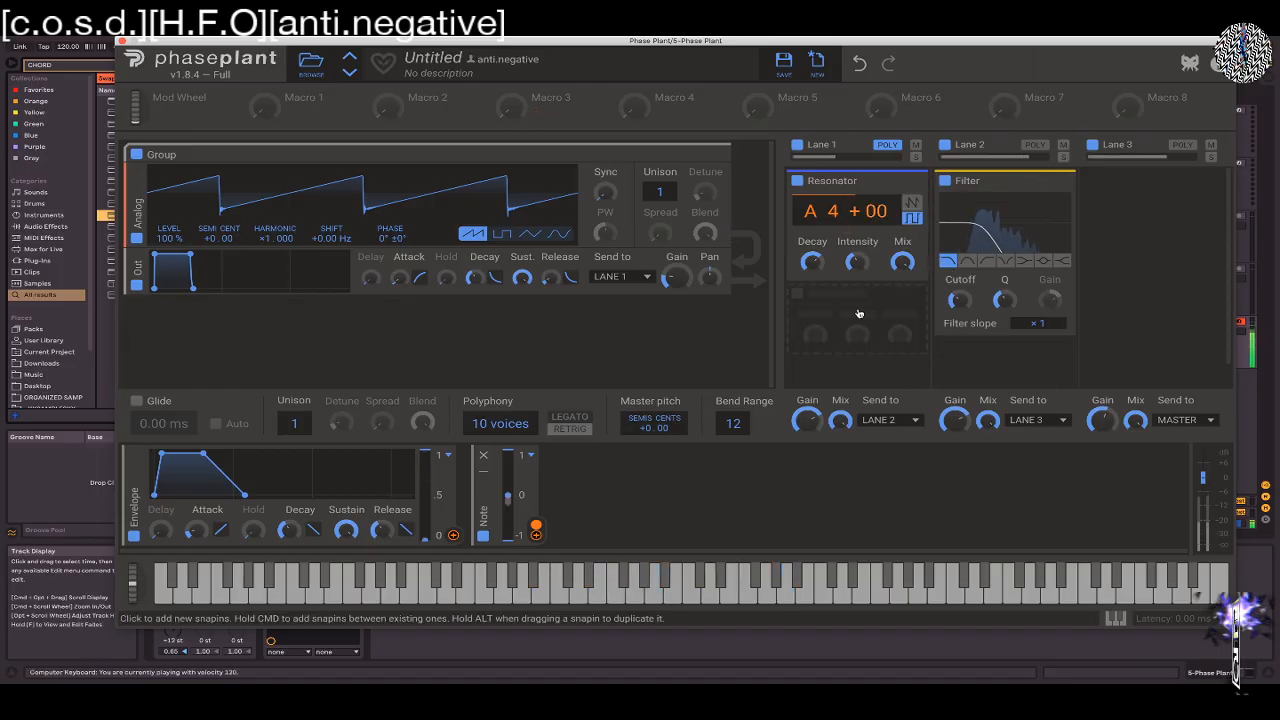
pyautogui.moveTo(957, 292)
pyautogui.mouseDown()
pyautogui.moveTo(957, 272)
pyautogui.moveTo(958, 308)
pyautogui.mouseUp()
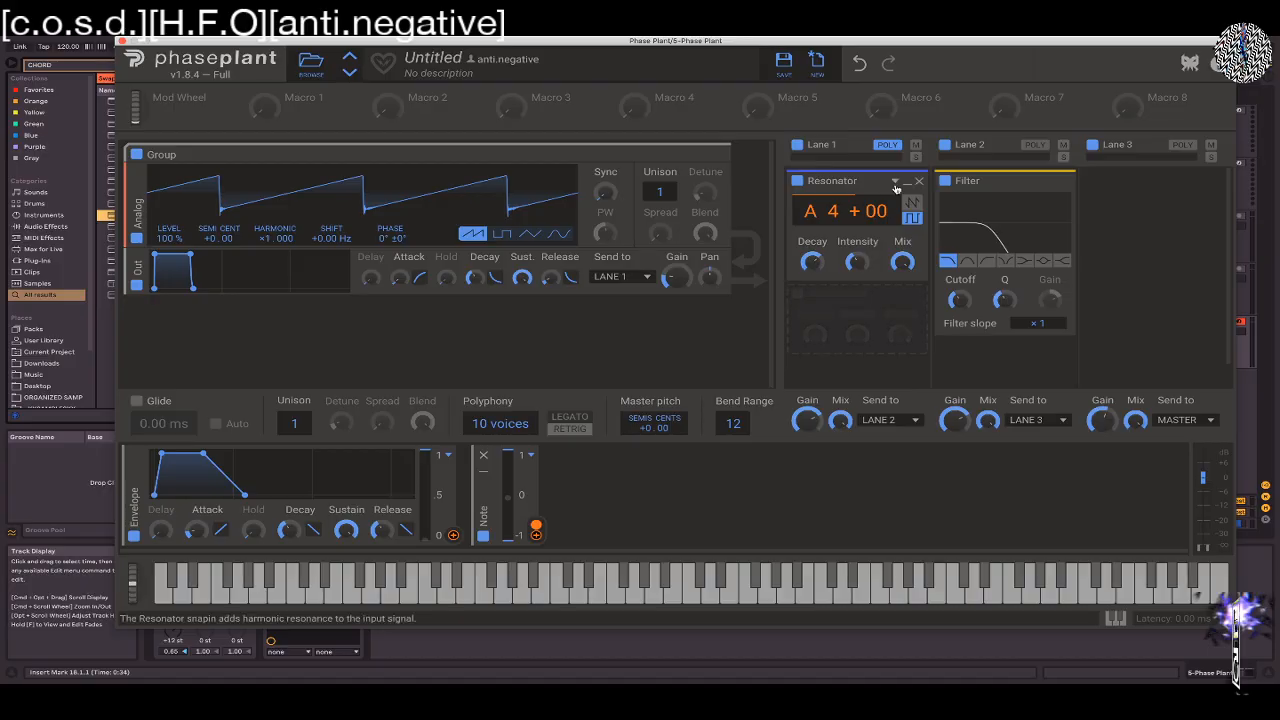
# Replace the Resonator in Lane 1 with a Carve EQ and open its factory presets
pyautogui.moveTo(918, 184)
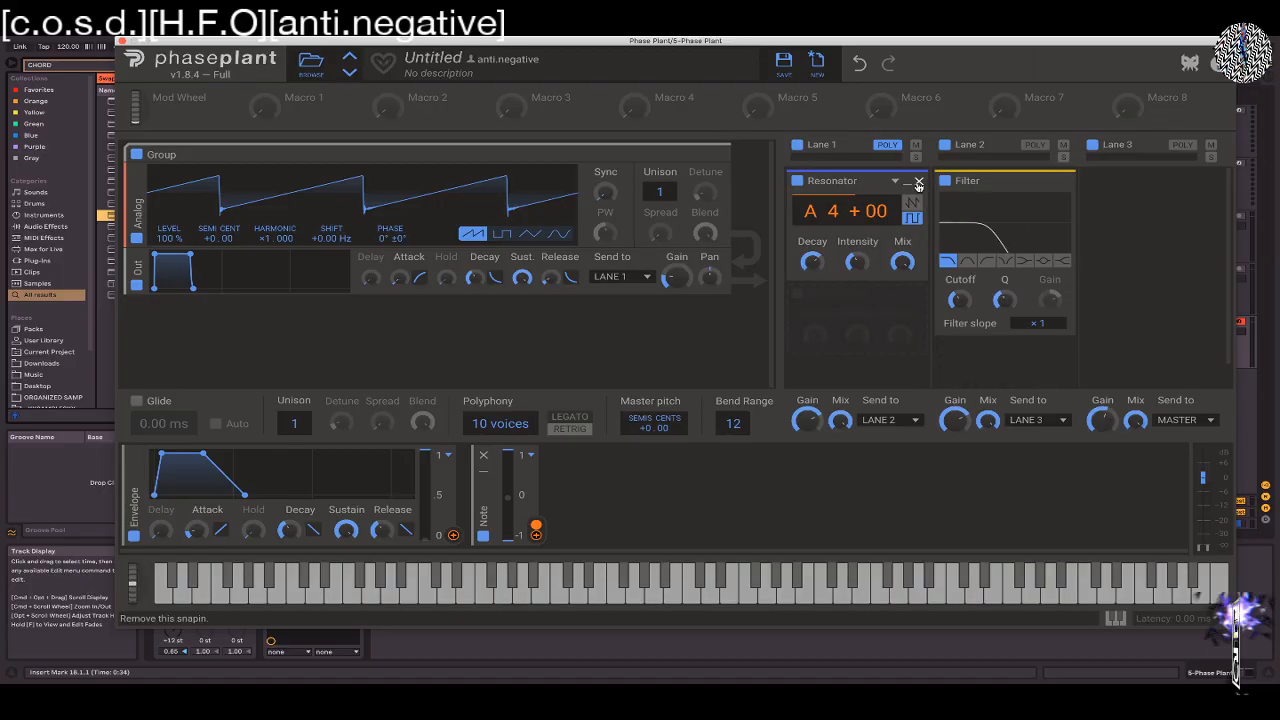
pyautogui.click(918, 183)
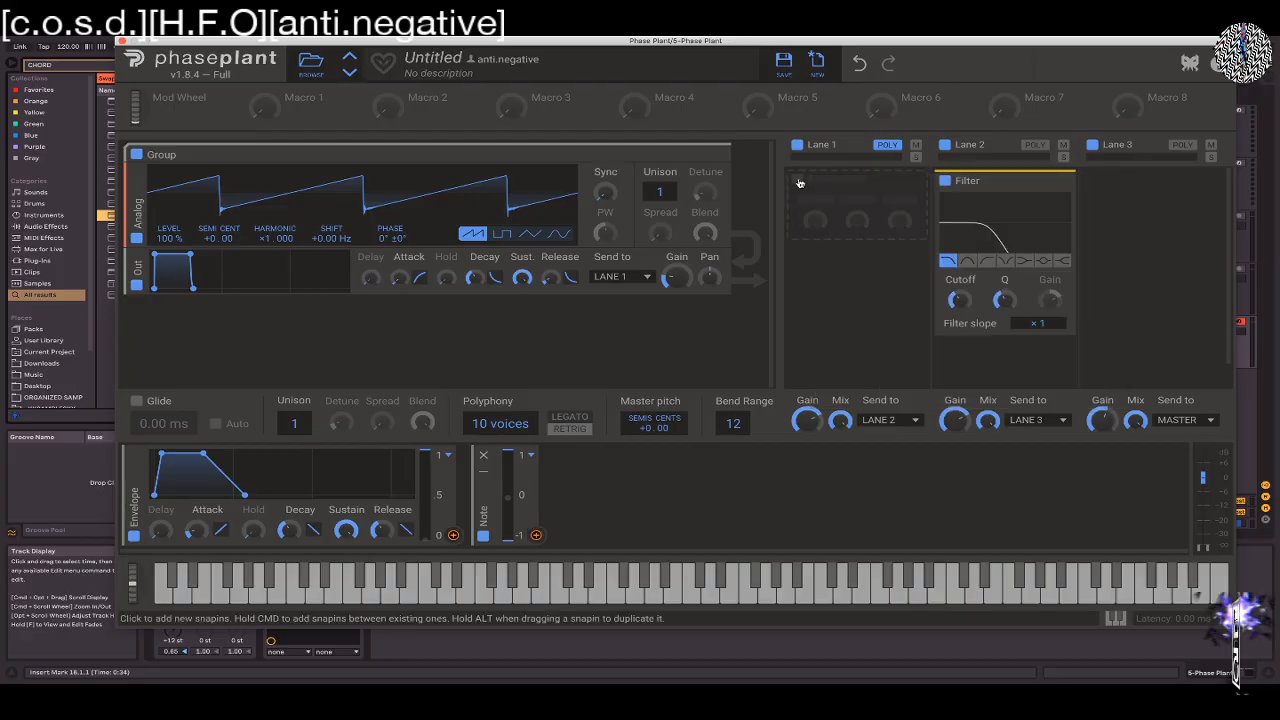
pyautogui.click(811, 180)
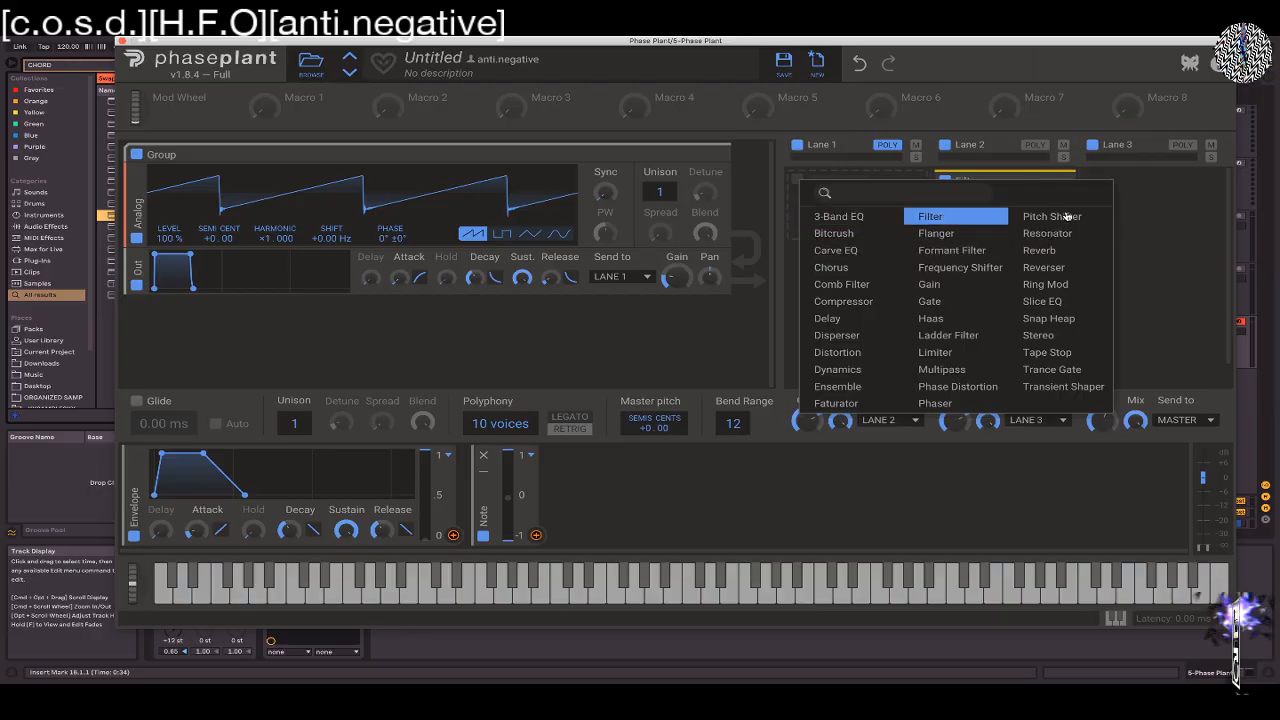
pyautogui.click(877, 258)
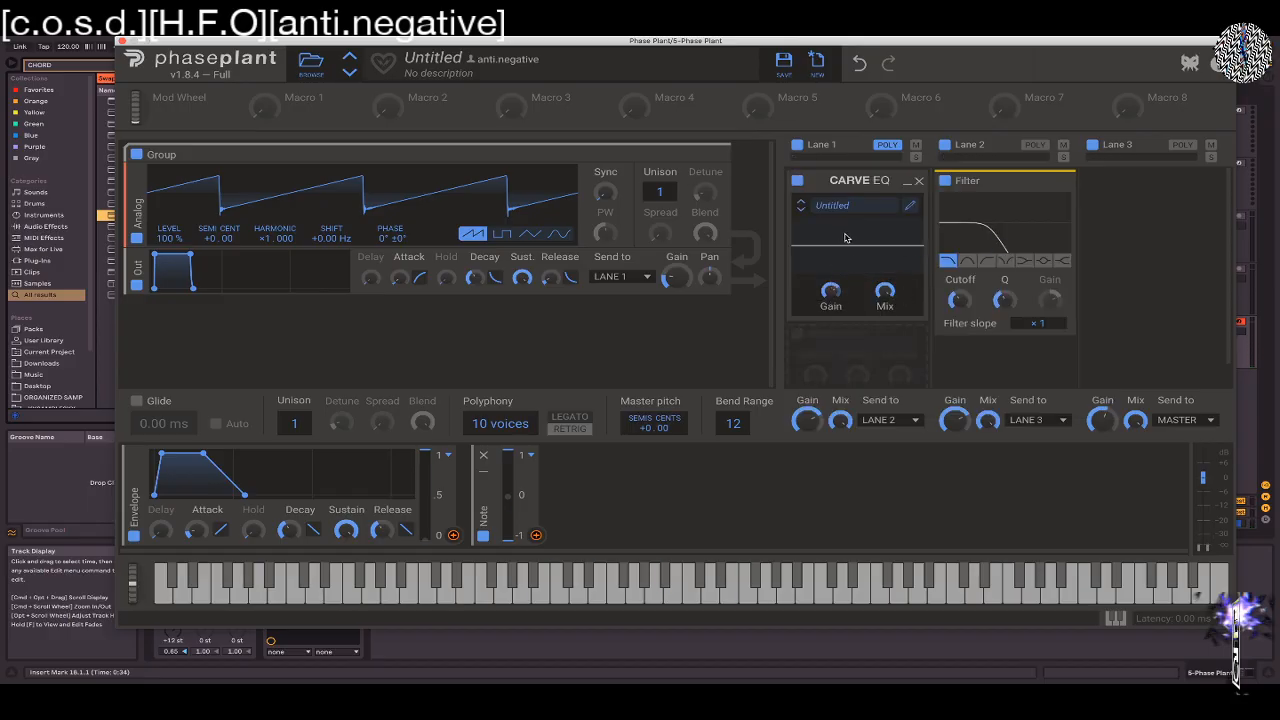
pyautogui.click(866, 206)
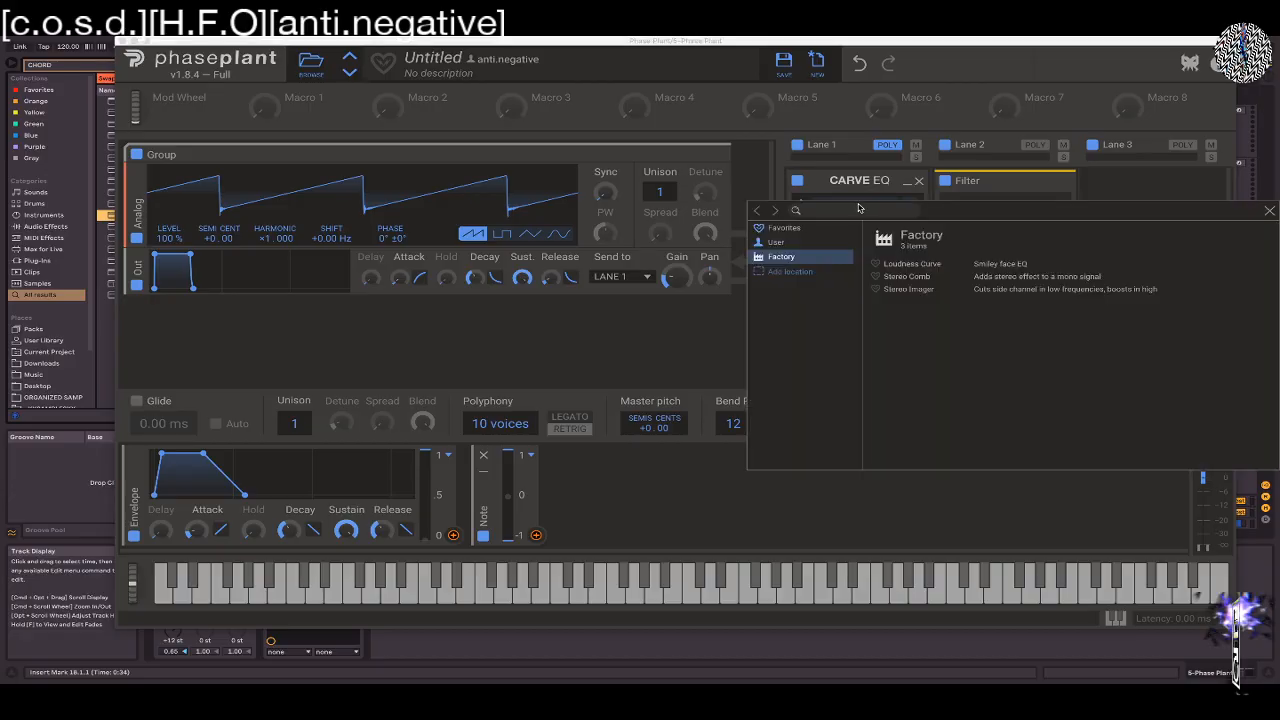
# Try the Loudness Curve and Stereo Comb factory presets in the Carve EQ, adjusting its Gain and Mix
pyautogui.doubleClick(886, 265)
pyautogui.moveTo(834, 286)
pyautogui.mouseDown()
pyautogui.moveTo(834, 268)
pyautogui.moveTo(834, 292)
pyautogui.mouseUp()
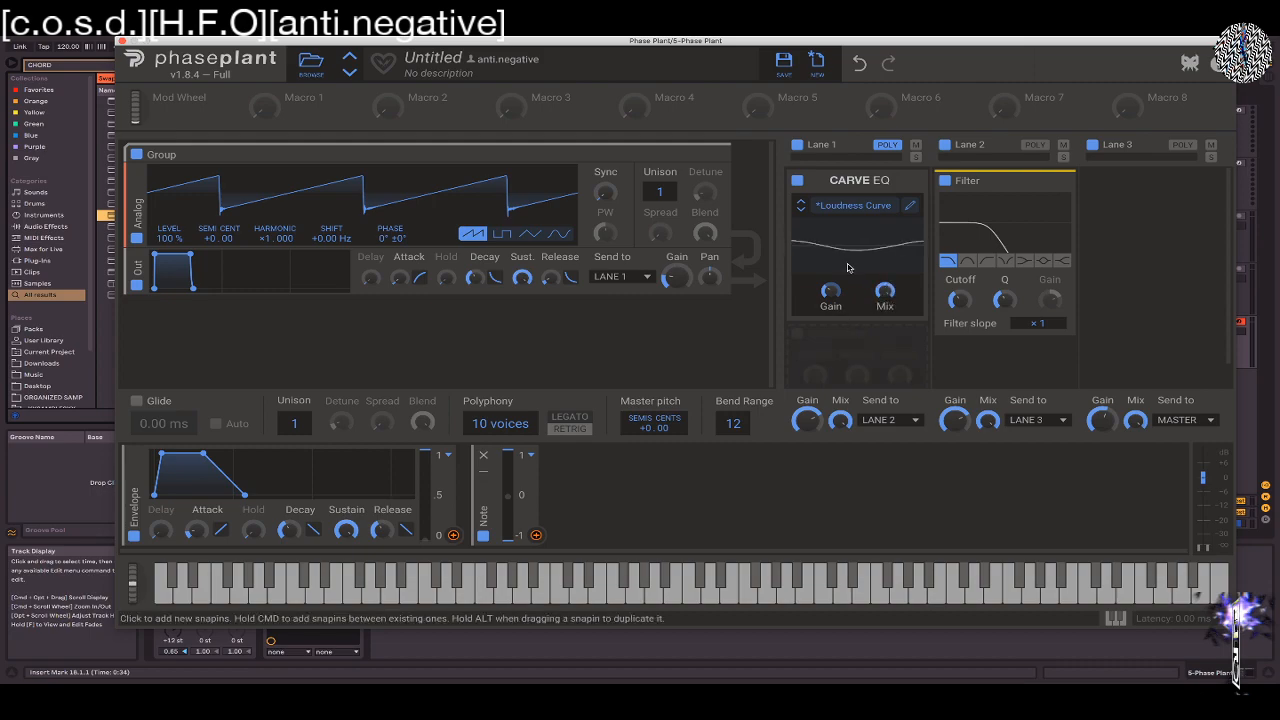
pyautogui.click(801, 209)
pyautogui.moveTo(831, 290); pyautogui.dragTo(884, 306)
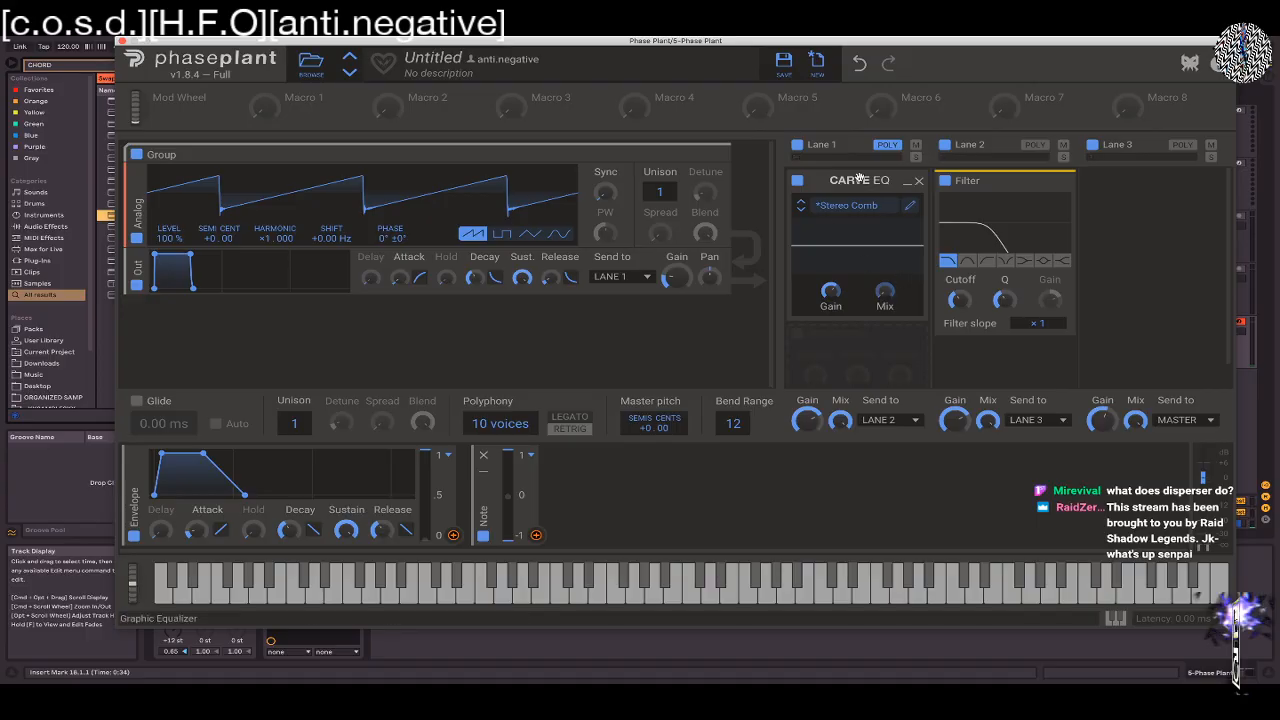
# Replace the Carve EQ in Lane 1 with a Disperser
pyautogui.click(919, 181)
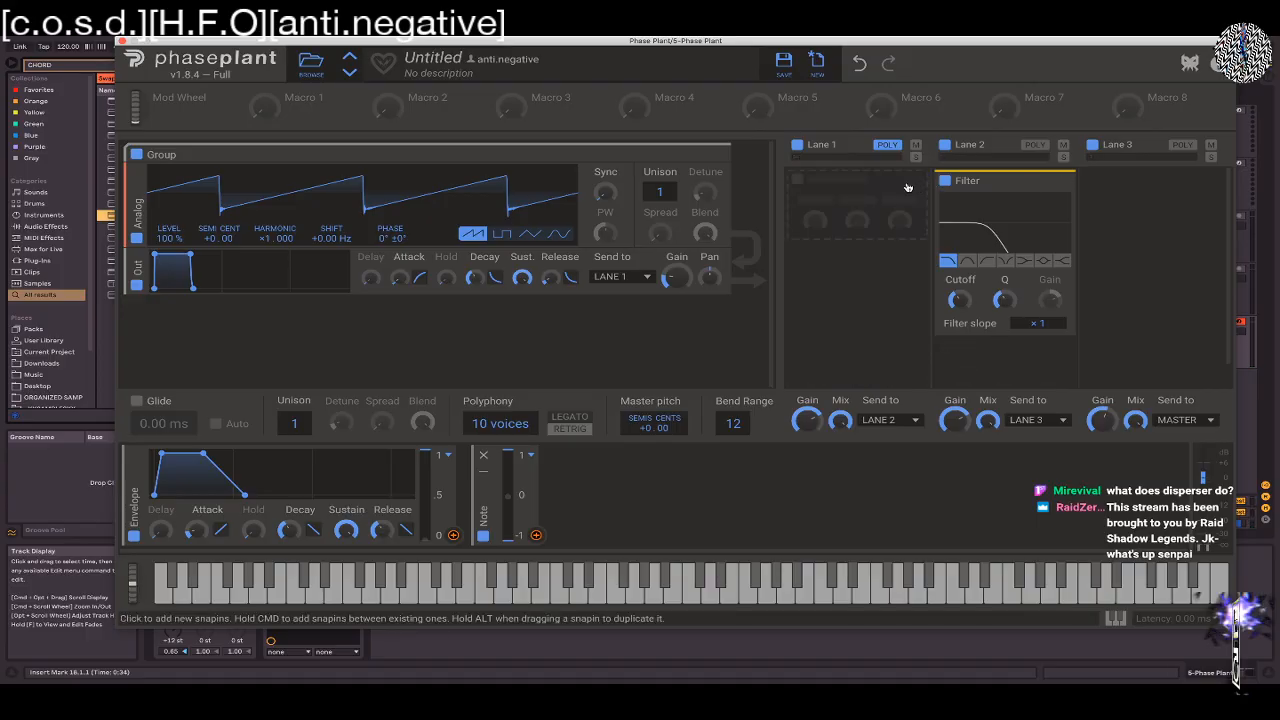
pyautogui.click(857, 186)
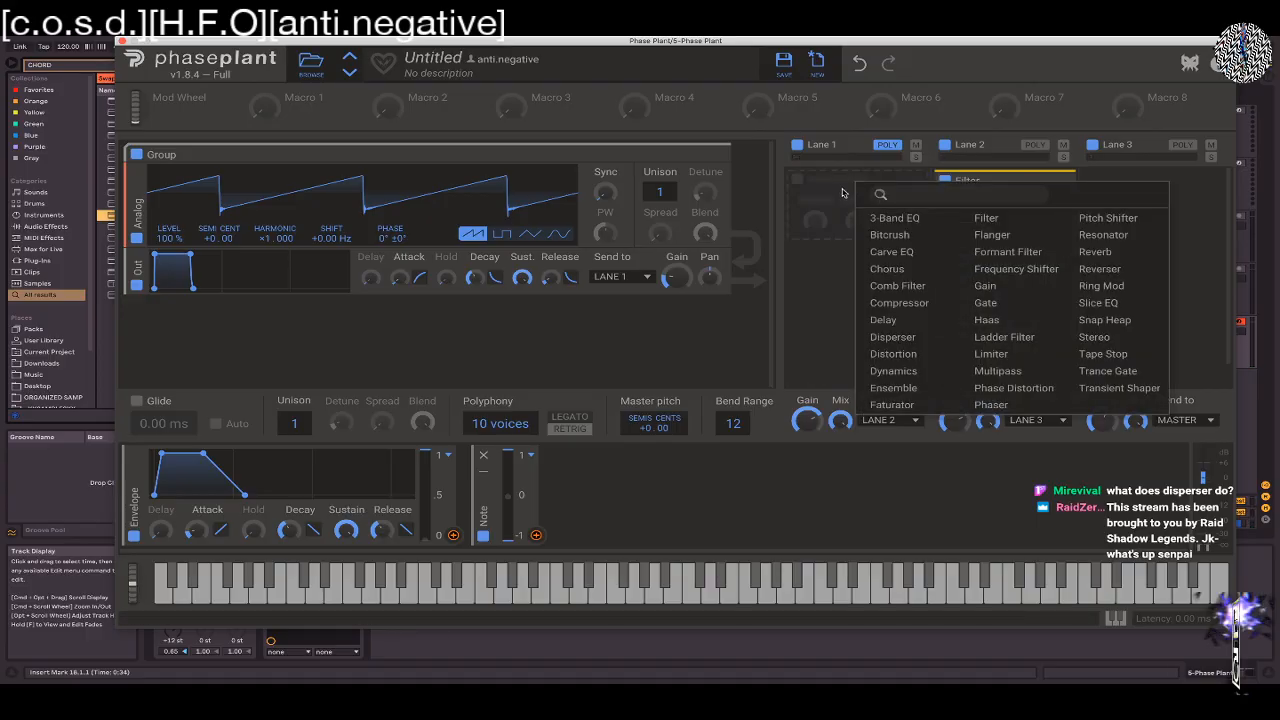
pyautogui.click(893, 337)
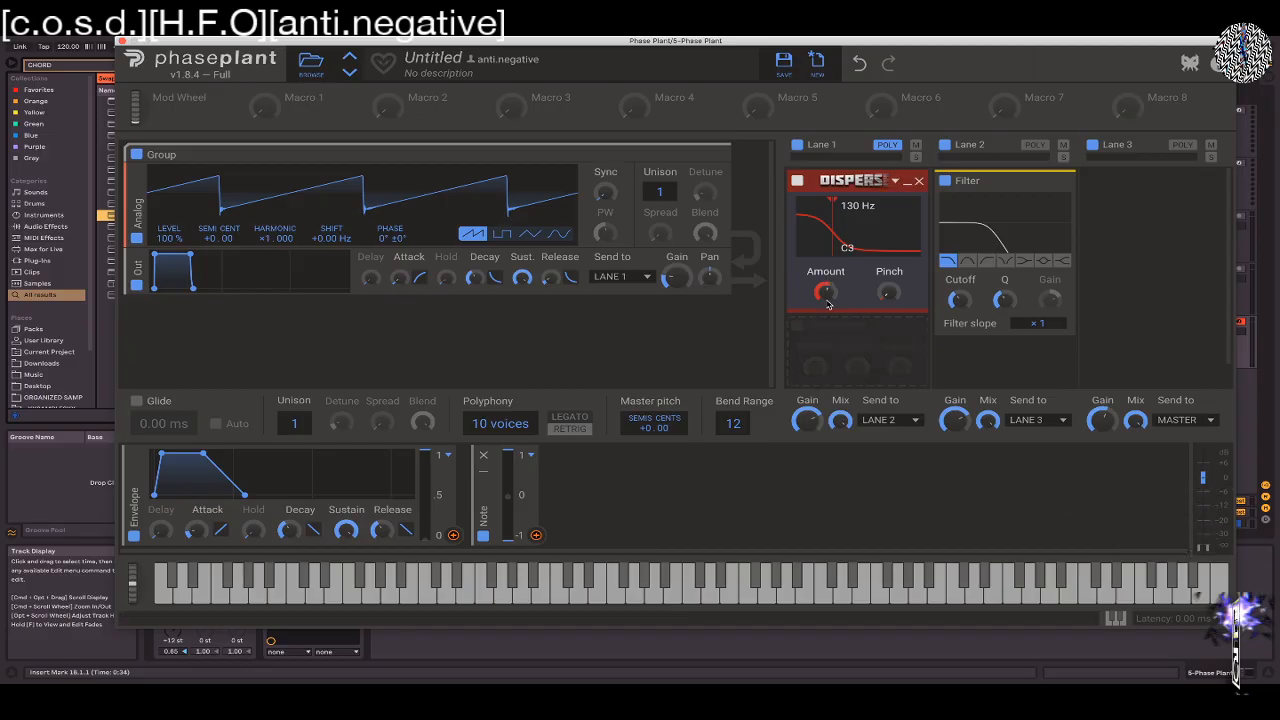
# Tune the Disperser's frequency to 136 Hz and raise its Pinch to a narrow peak
pyautogui.moveTo(889, 292)
pyautogui.mouseDown()
pyautogui.moveTo(889, 207)
pyautogui.moveTo(889, 310)
pyautogui.moveTo(889, 218)
pyautogui.moveTo(885, 296)
pyautogui.mouseUp()
pyautogui.moveTo(886, 294); pyautogui.dragTo(876, 288)
pyautogui.moveTo(833, 205); pyautogui.dragTo(833, 201)
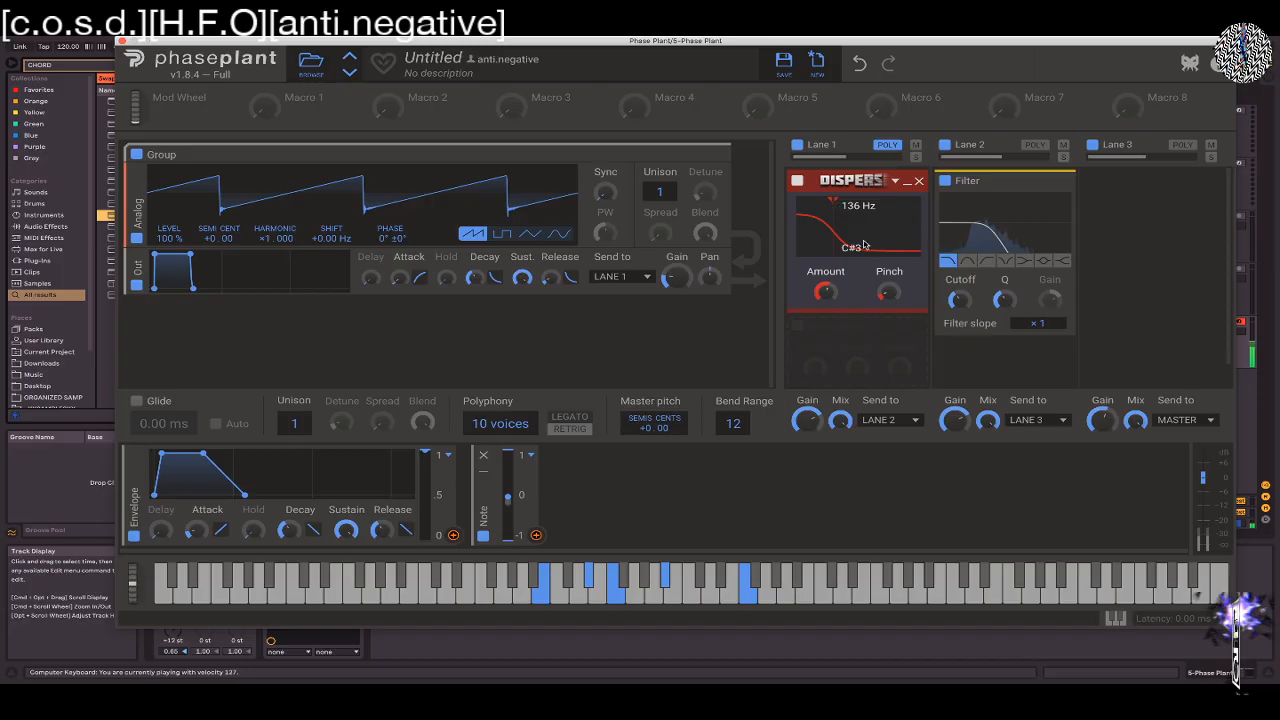
pyautogui.moveTo(889, 302); pyautogui.dragTo(889, 250)
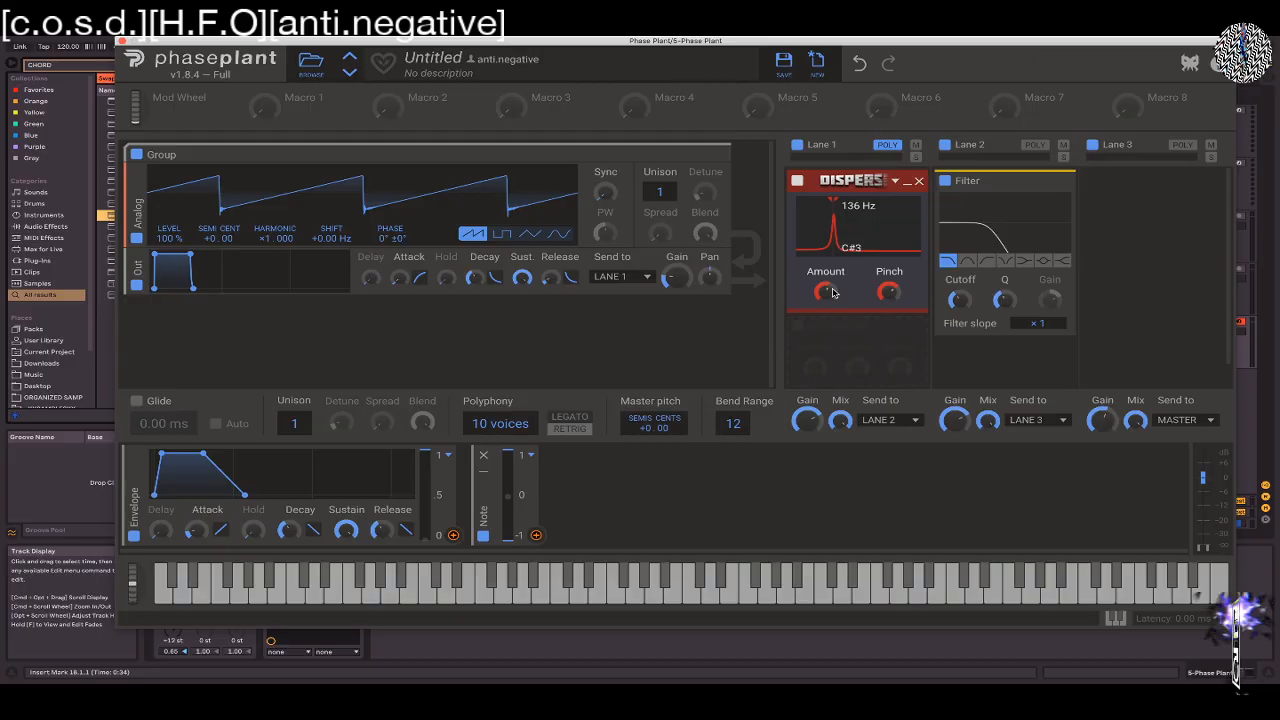
# Raise the Disperser's Amount to 32 and move its frequency up to 284 Hz
pyautogui.scroll(-1, 834, 203)
pyautogui.scroll(1, 845, 330)
pyautogui.scroll(-1, 840, 360)
pyautogui.scroll(1, 835, 352)
pyautogui.moveTo(826, 291); pyautogui.dragTo(826, 232)
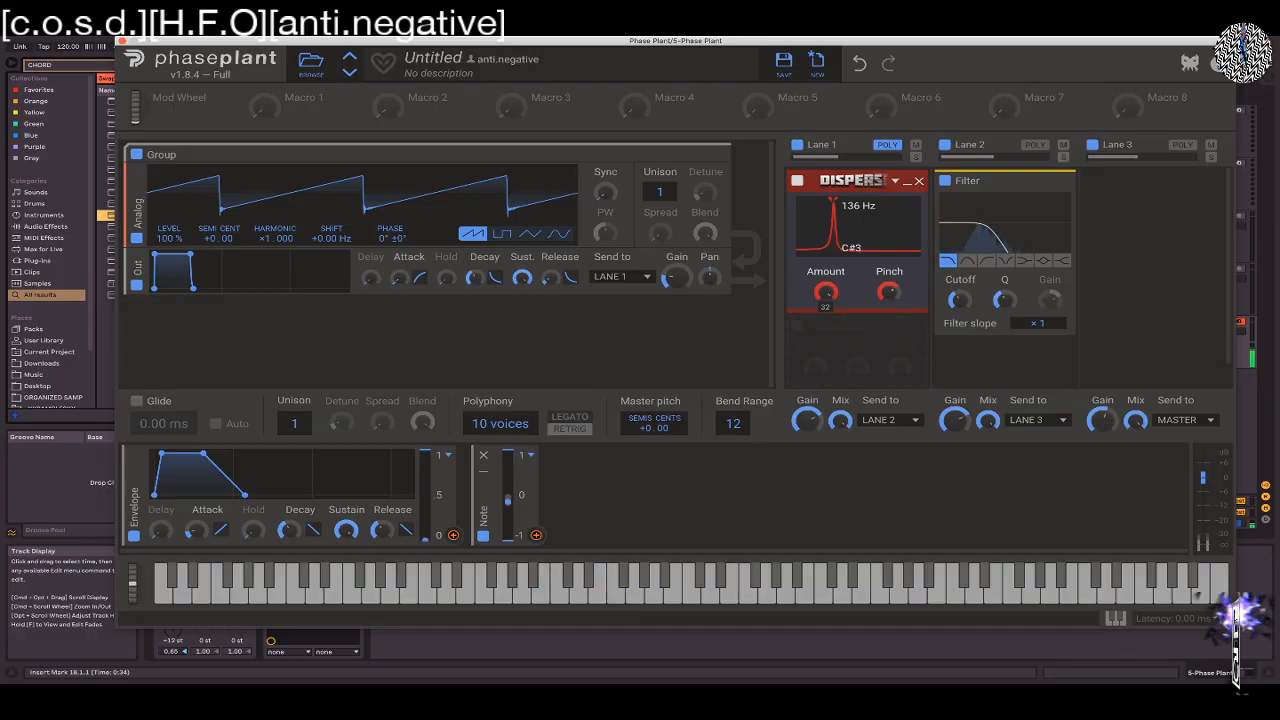
pyautogui.moveTo(890, 293)
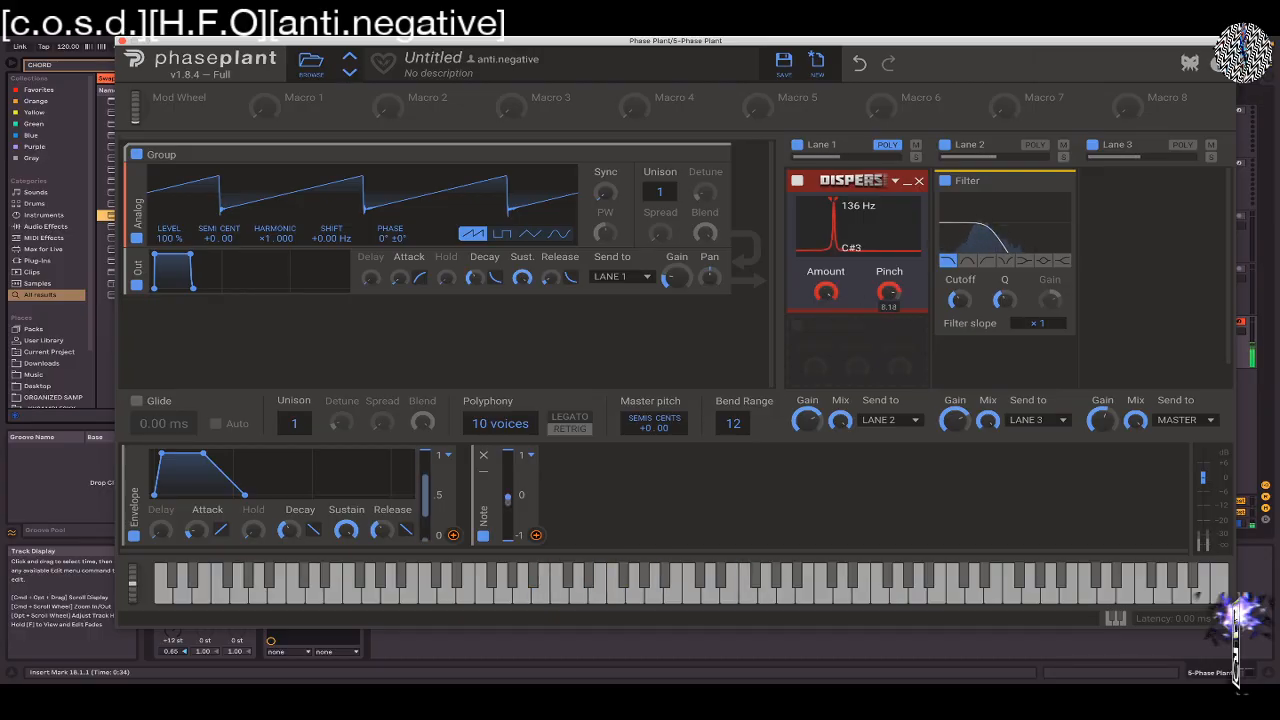
pyautogui.moveTo(849, 206)
pyautogui.mouseDown()
pyautogui.moveTo(866, 204)
pyautogui.moveTo(850, 203)
pyautogui.mouseUp()
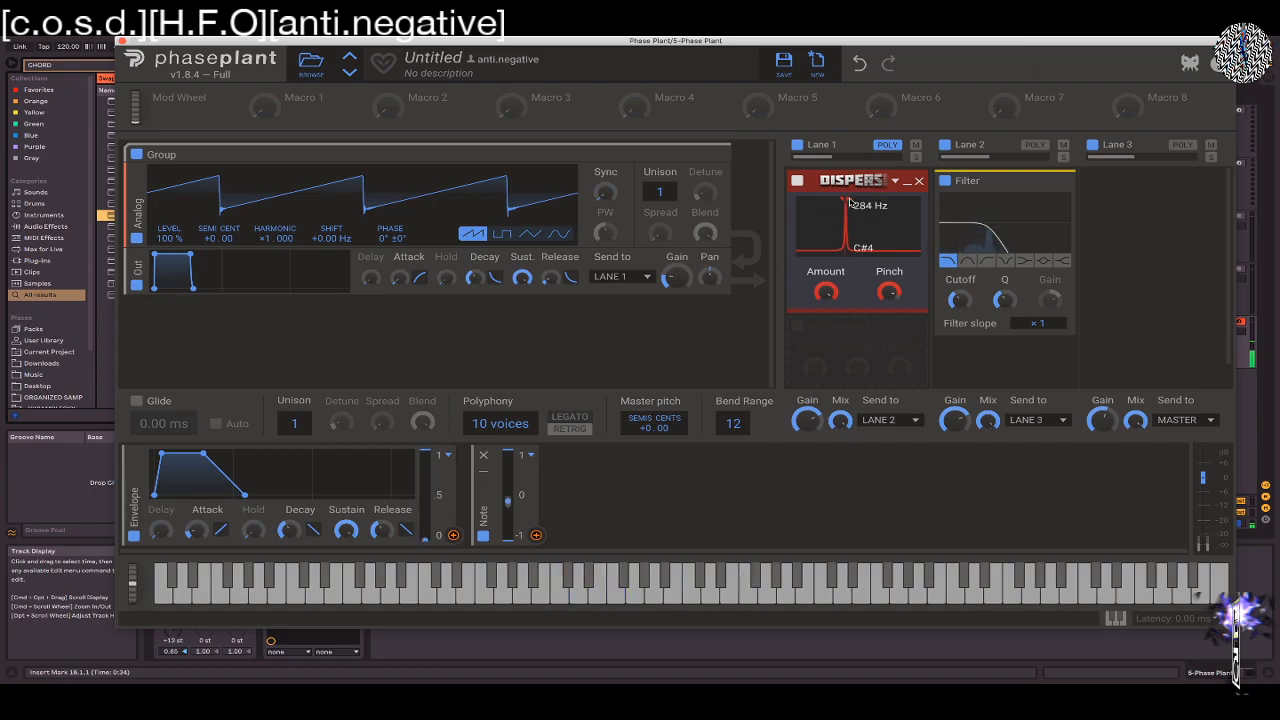
# Replace the Disperser in Lane 1 with a Formant Filter
pyautogui.click(919, 181)
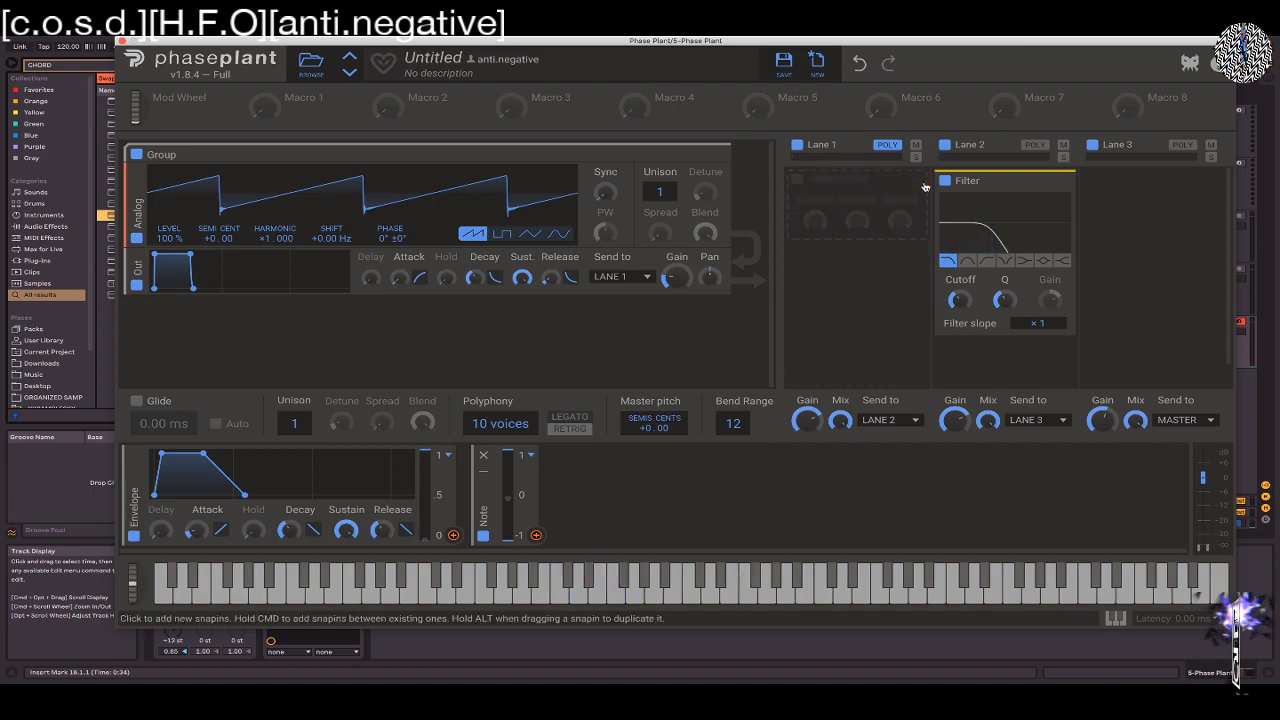
pyautogui.click(797, 182)
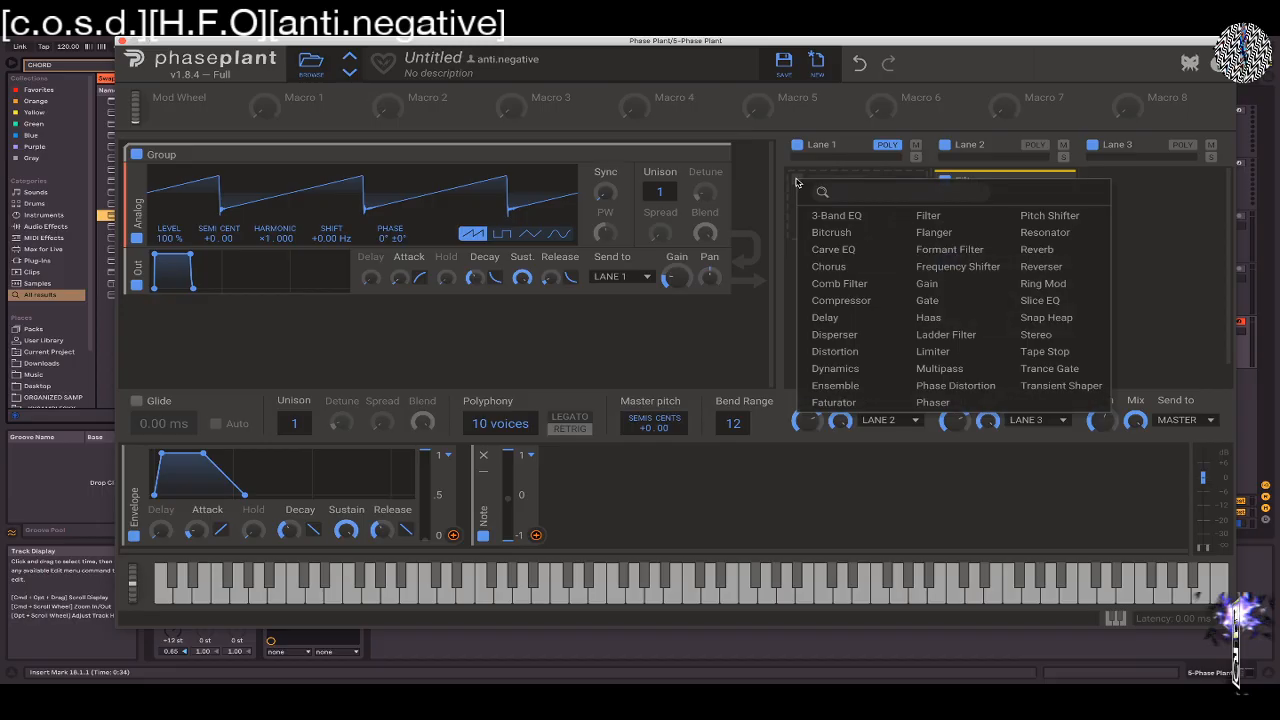
pyautogui.click(940, 248)
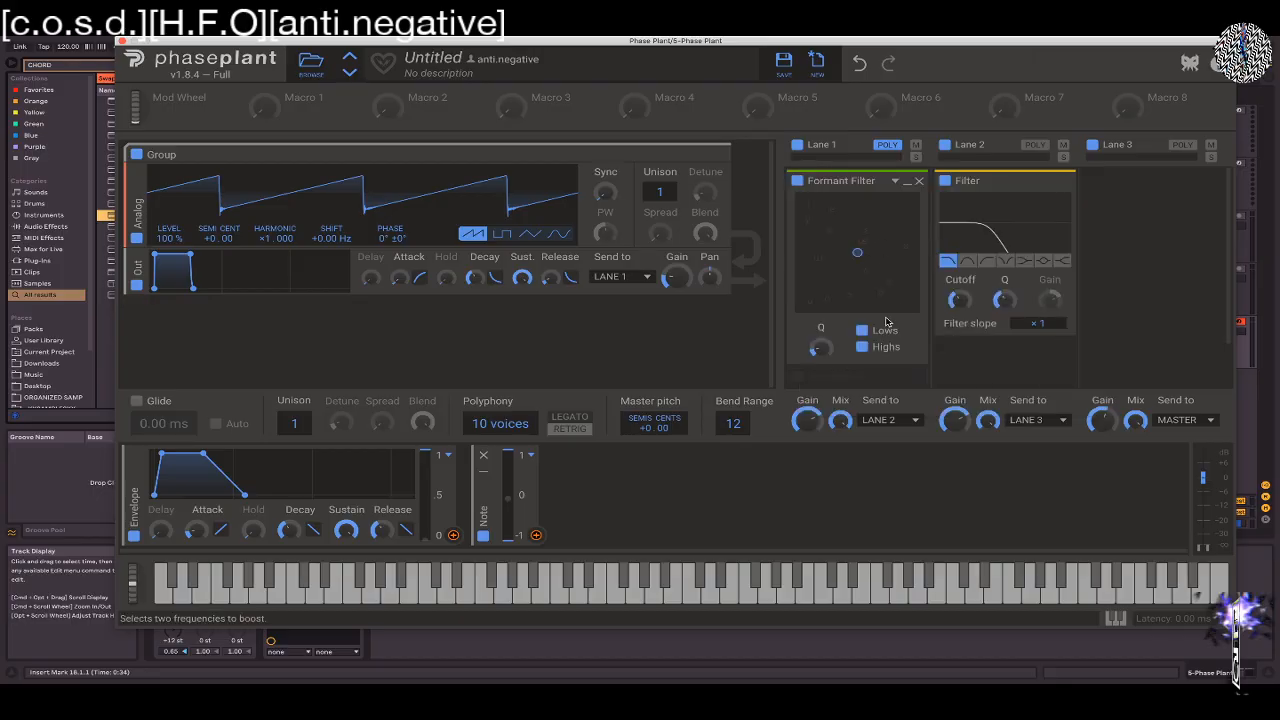
# Move the Formant Filter's point around its pad down to the lower area, and raise the Lane 2 Filter's Cutoff
pyautogui.moveTo(857, 252); pyautogui.dragTo(896, 224)
pyautogui.moveTo(960, 300); pyautogui.dragTo(960, 262)
pyautogui.moveTo(872, 236); pyautogui.dragTo(864, 306)
pyautogui.scroll(-2, 862, 309)
pyautogui.scroll(2, 835, 321)
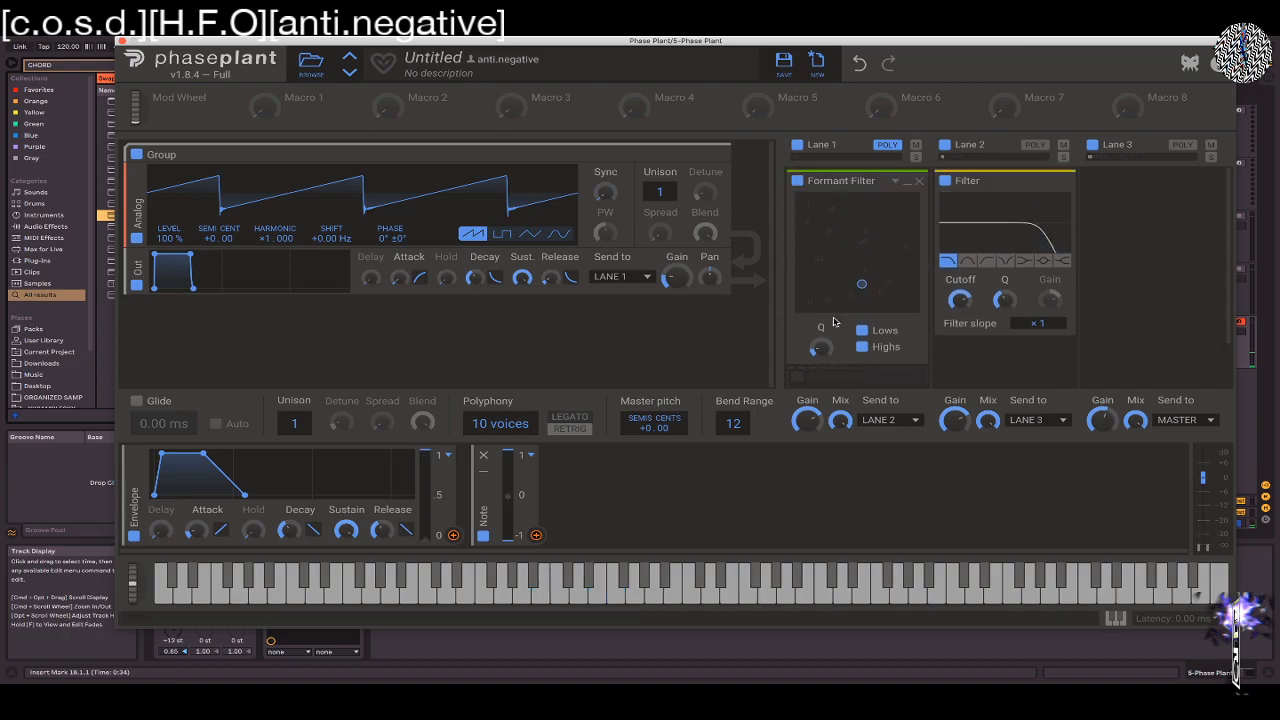
# Add a sine LFO modulator and assign it to the Formant Filter's vertical position
pyautogui.click(564, 469)
pyautogui.click(610, 531)
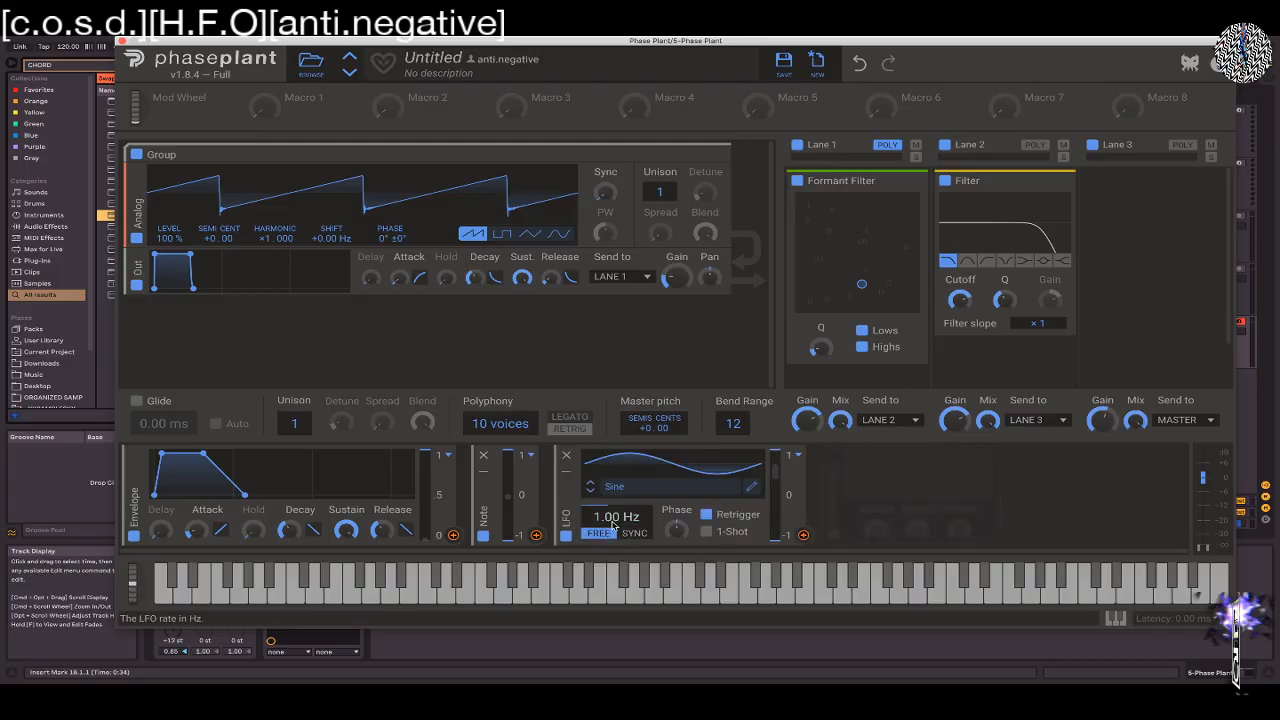
pyautogui.click(803, 536)
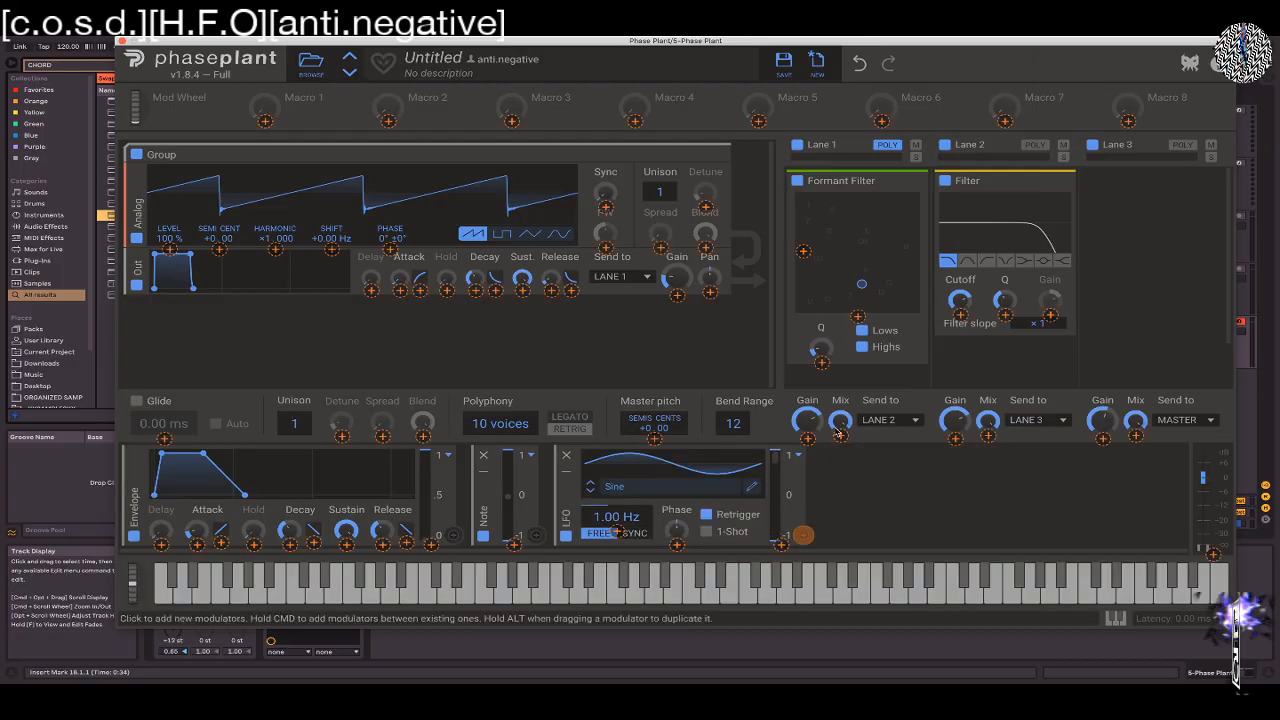
pyautogui.click(803, 251)
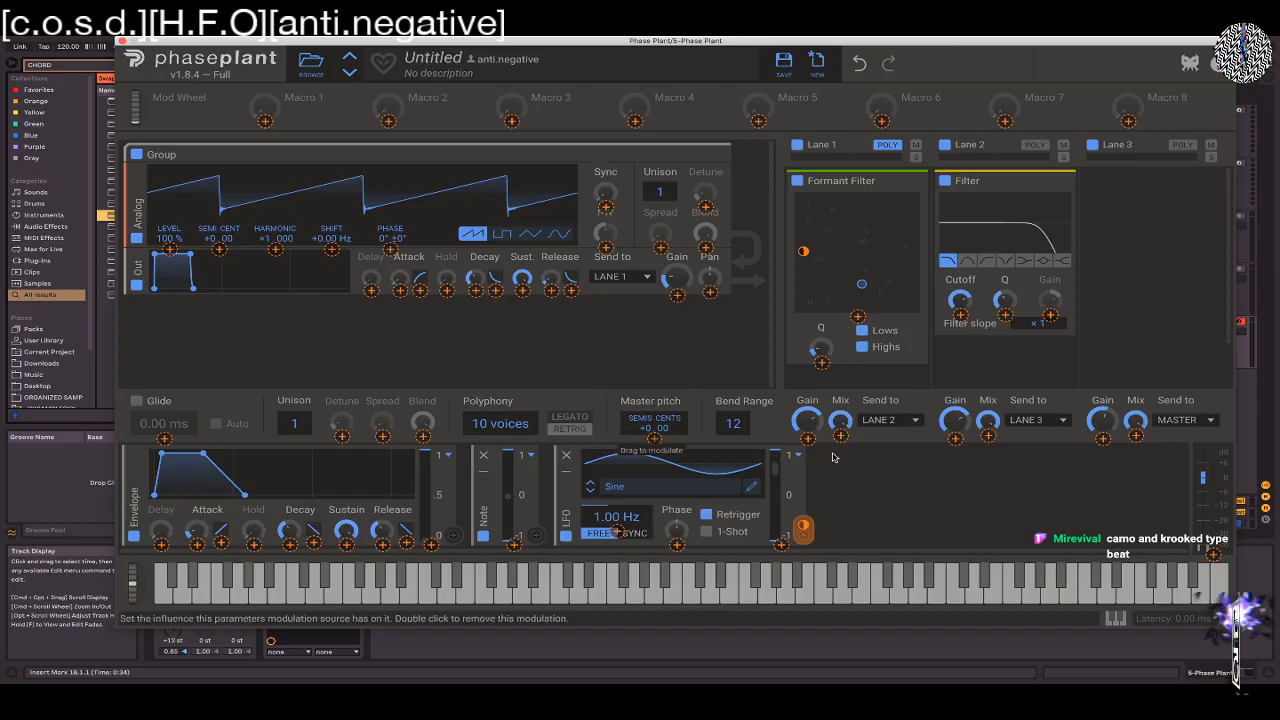
# Add a second sine LFO and assign it to the Formant Filter's horizontal position
pyautogui.click(903, 472)
pyautogui.click(919, 475)
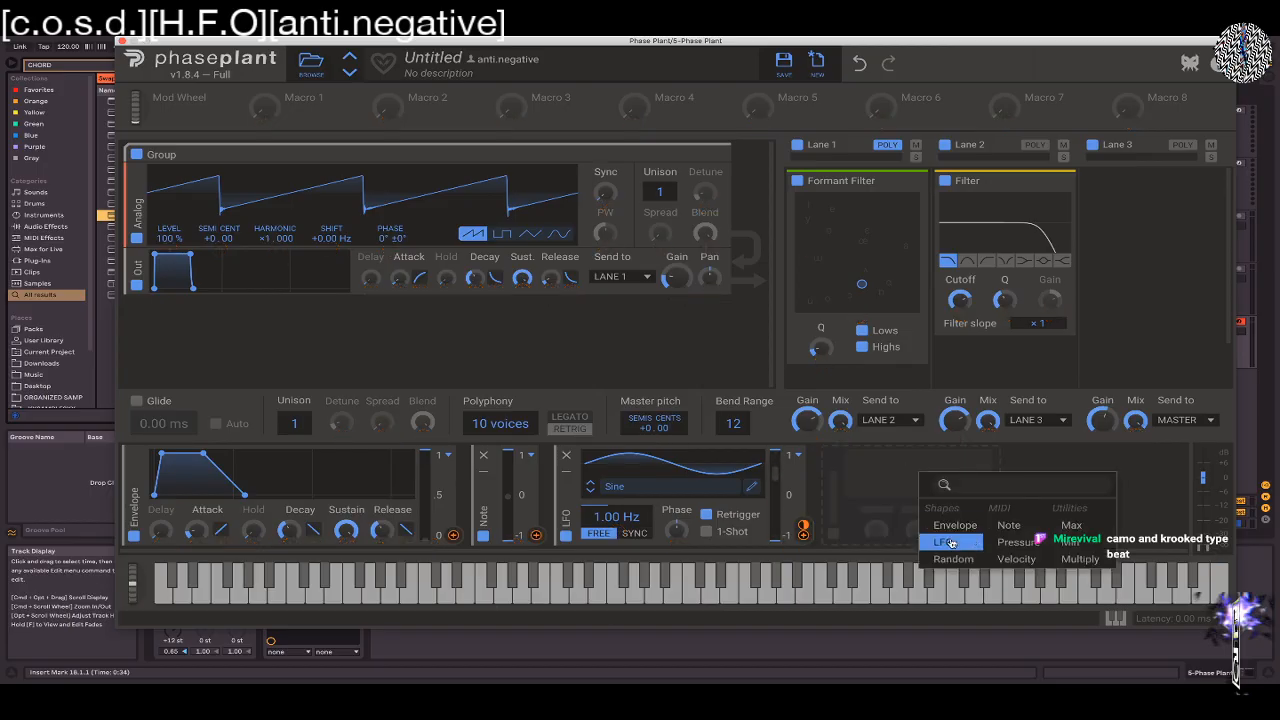
pyautogui.click(948, 532)
pyautogui.click(803, 527)
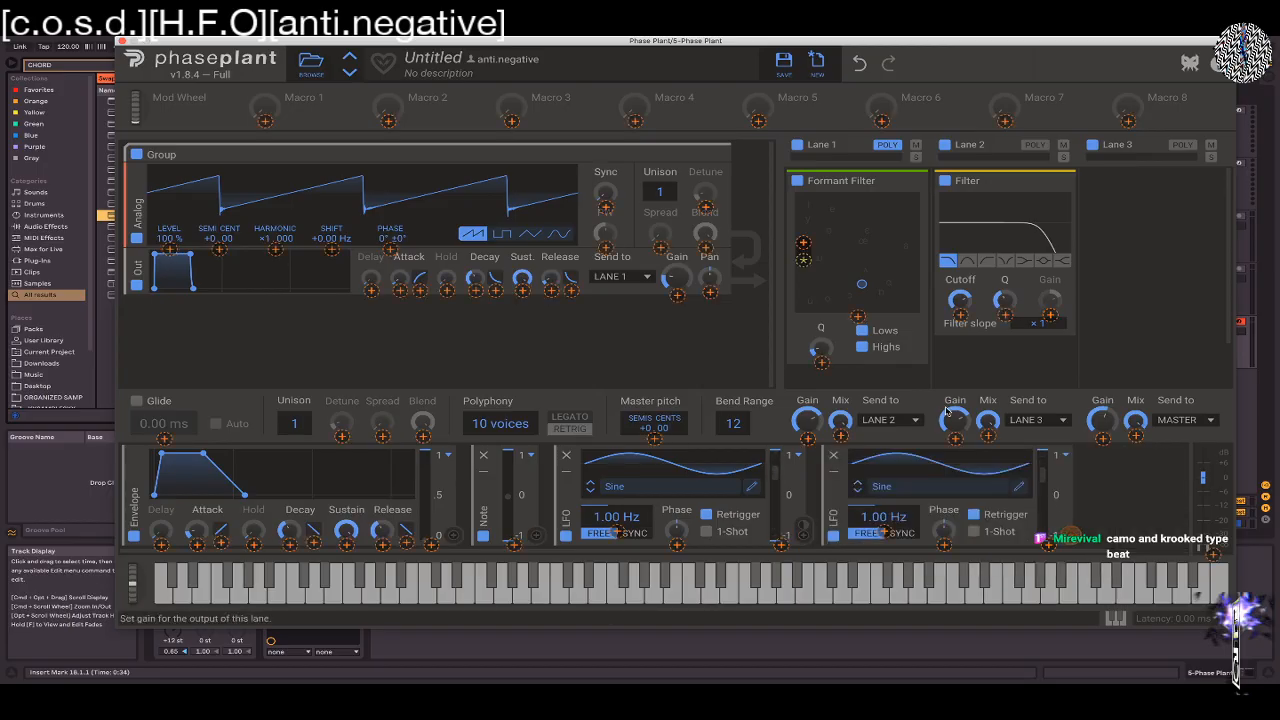
pyautogui.click(858, 318)
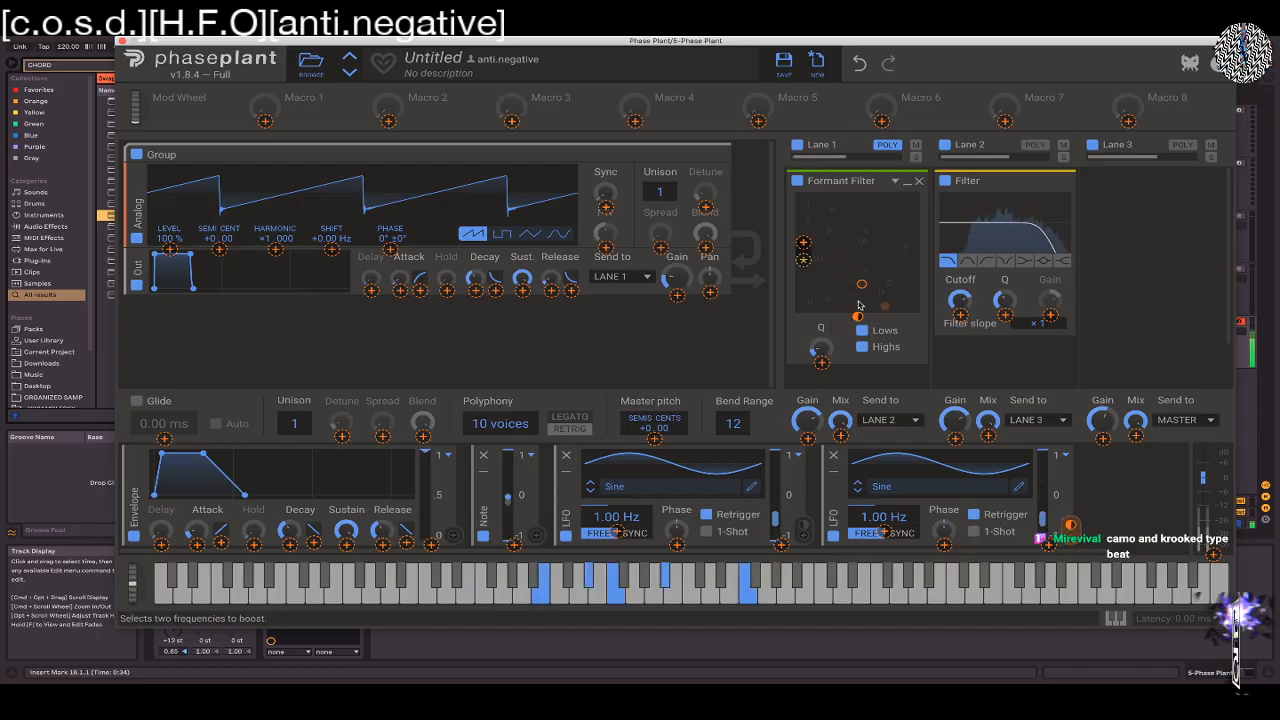
# Move the Formant Filter's point near the pad's centre and set the first LFO's rate to 1.73 Hz
pyautogui.click(865, 275)
pyautogui.moveTo(863, 283); pyautogui.dragTo(847, 251)
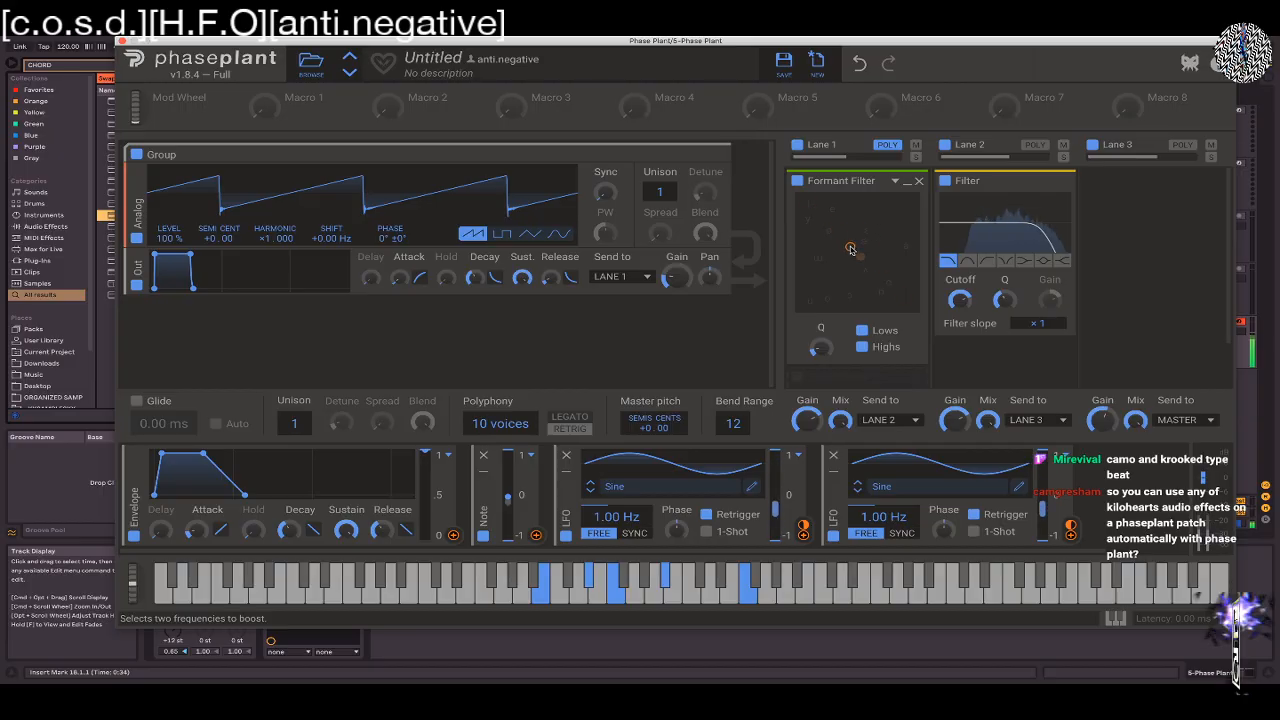
pyautogui.moveTo(616, 516); pyautogui.dragTo(616, 490)
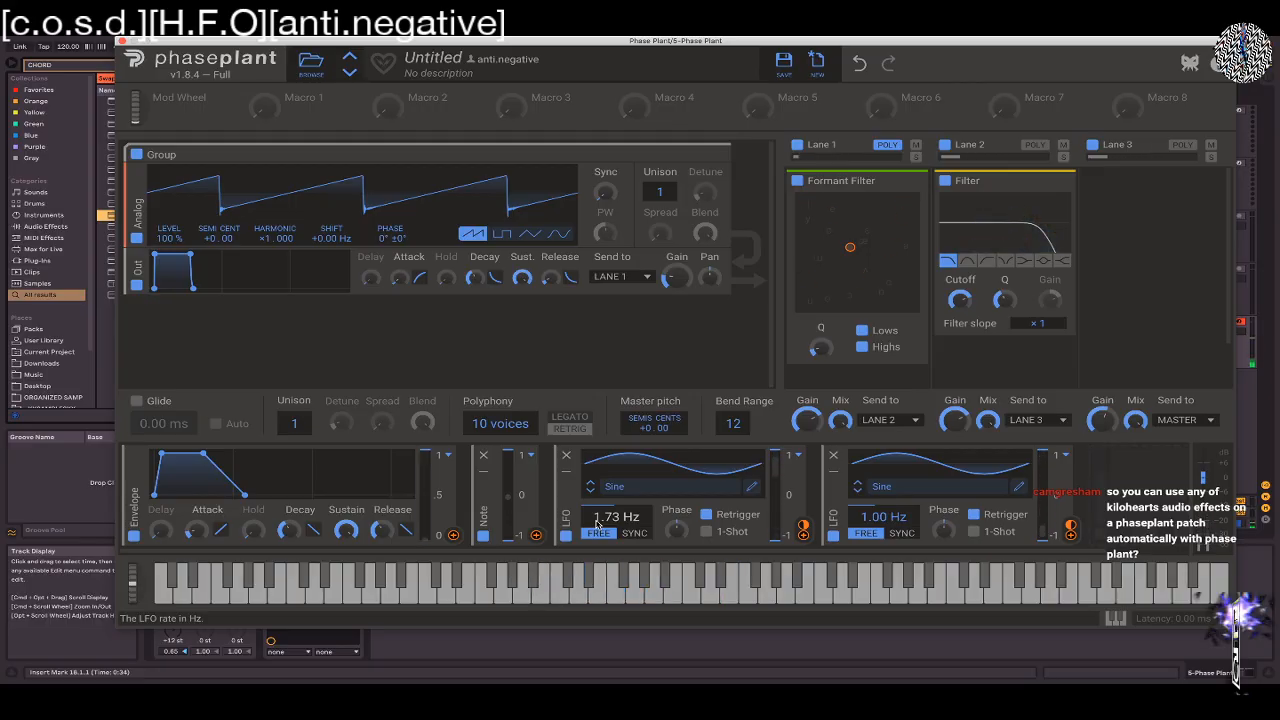
# Replace the Formant Filter in Lane 1 with a Reverb and remove both LFO modulators
pyautogui.hscroll(3, 597, 524)
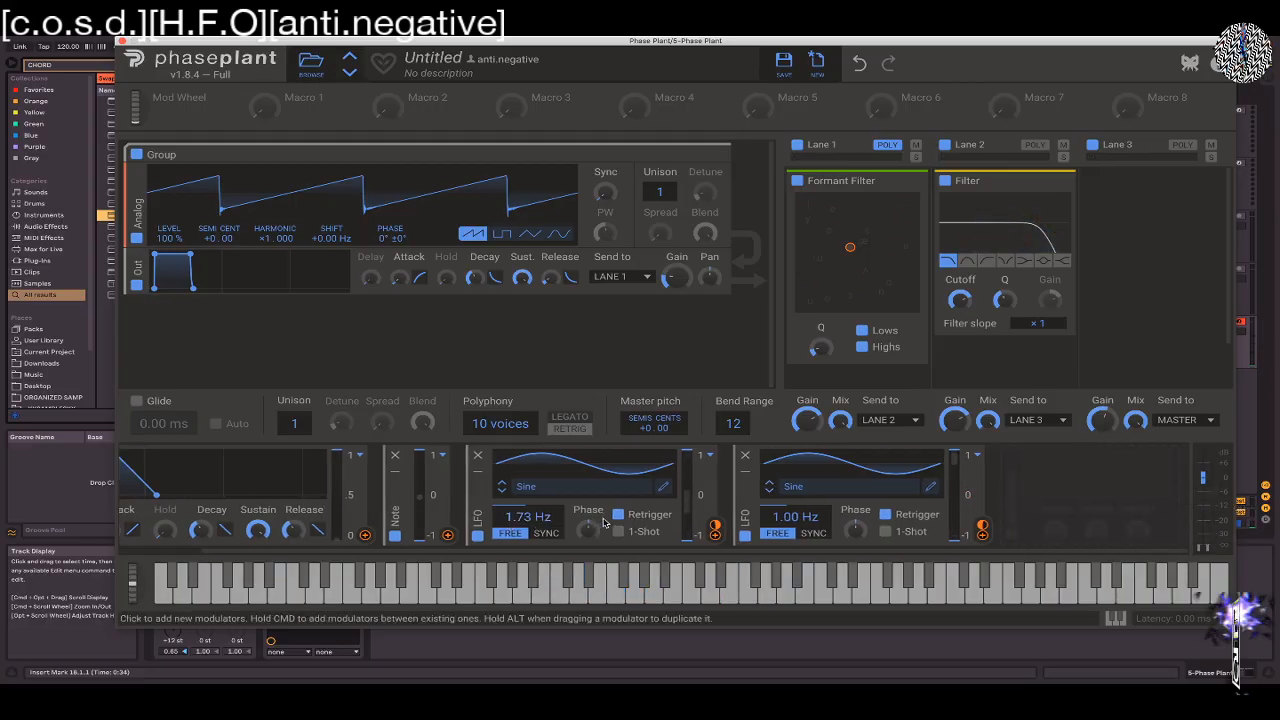
pyautogui.click(805, 379)
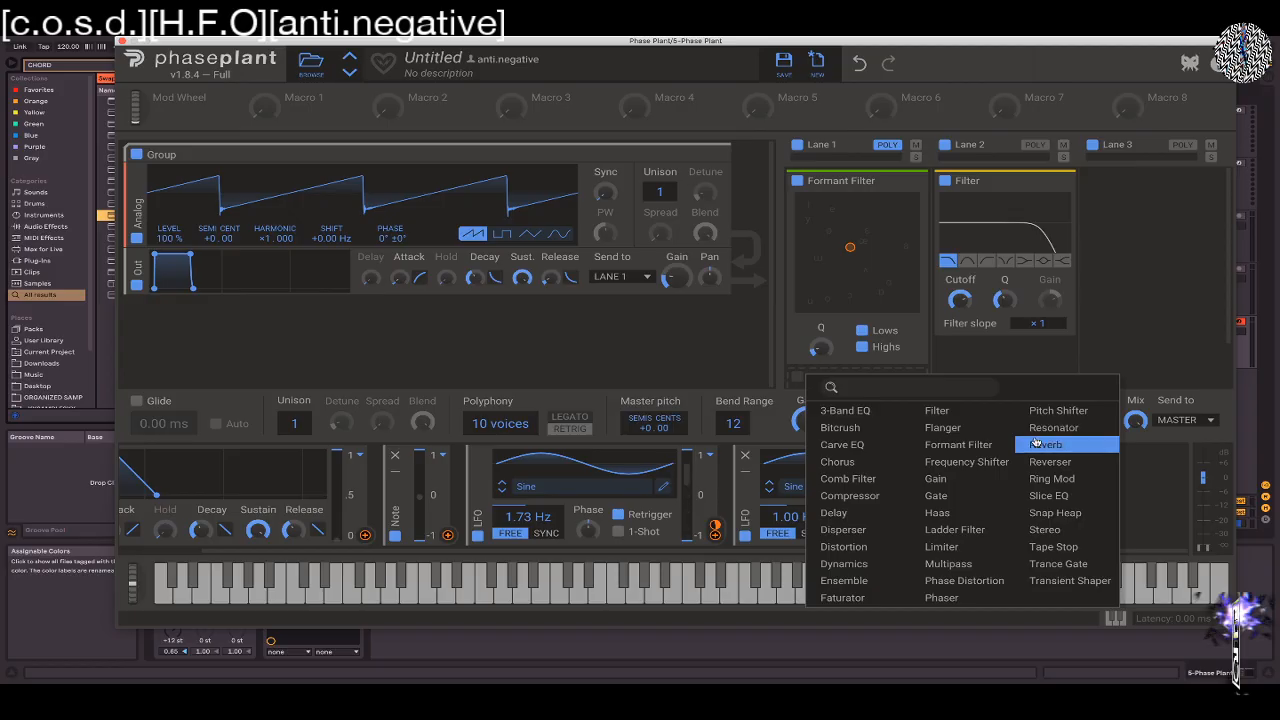
pyautogui.click(1036, 443)
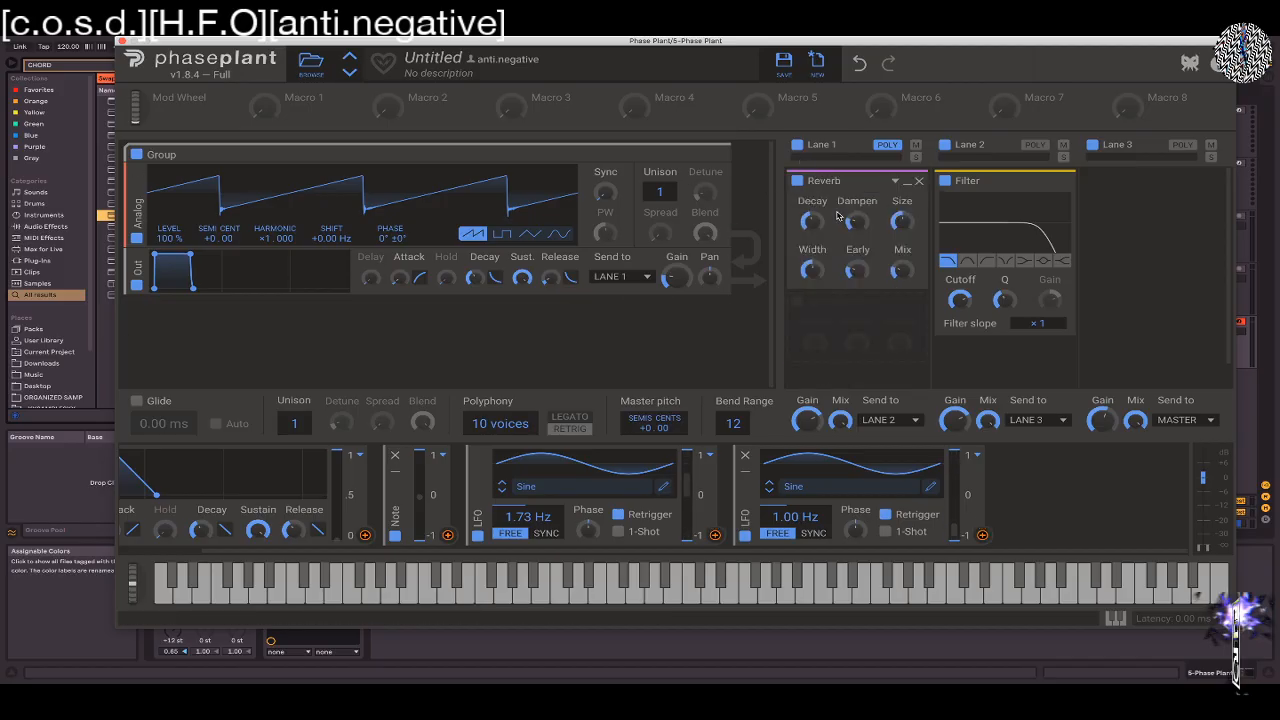
pyautogui.click(744, 455)
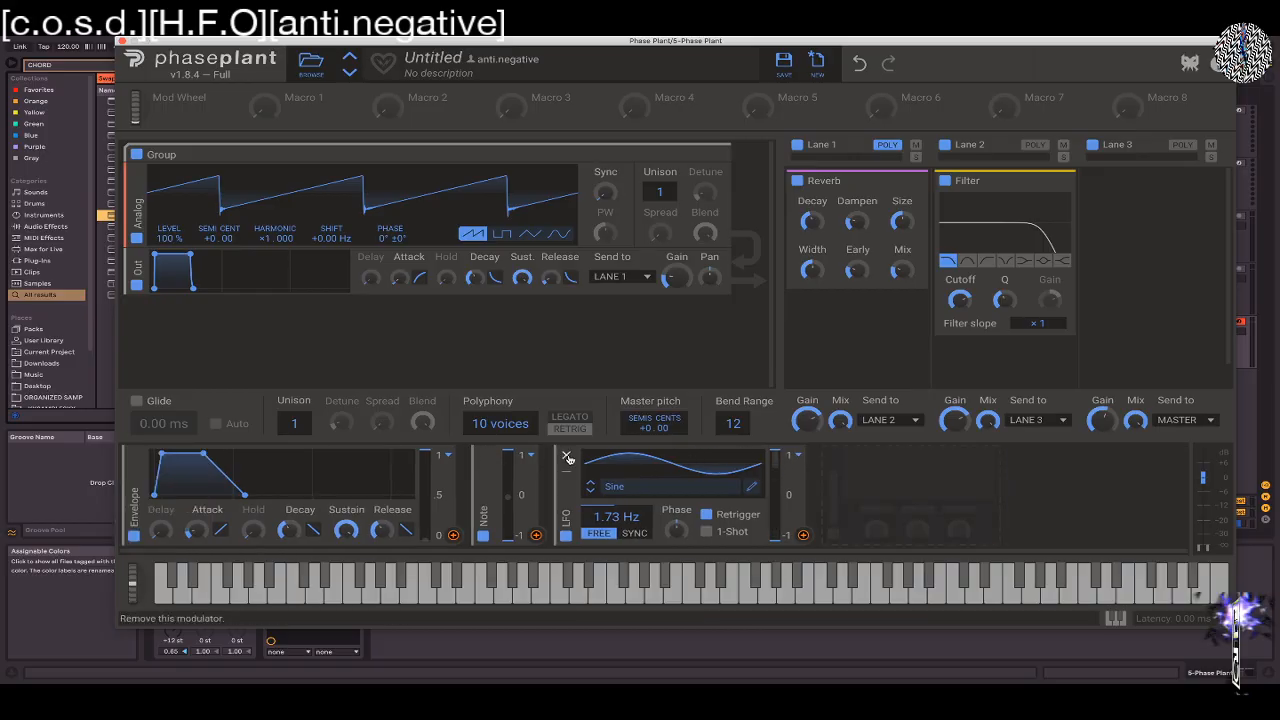
pyautogui.click(567, 456)
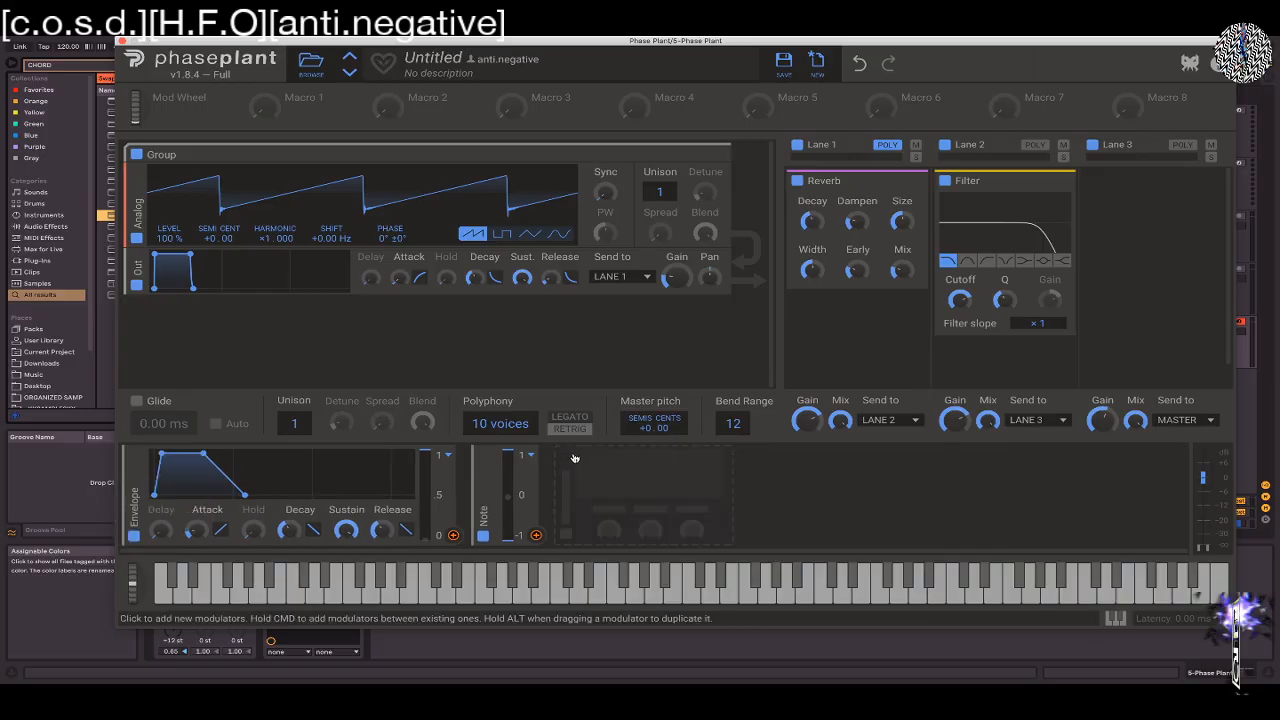
# Increase the Reverb's Width, Decay and Size, set its Mix to 41%, and raise the Lane 2 Filter's Cutoff
pyautogui.scroll(-2, 846, 166)
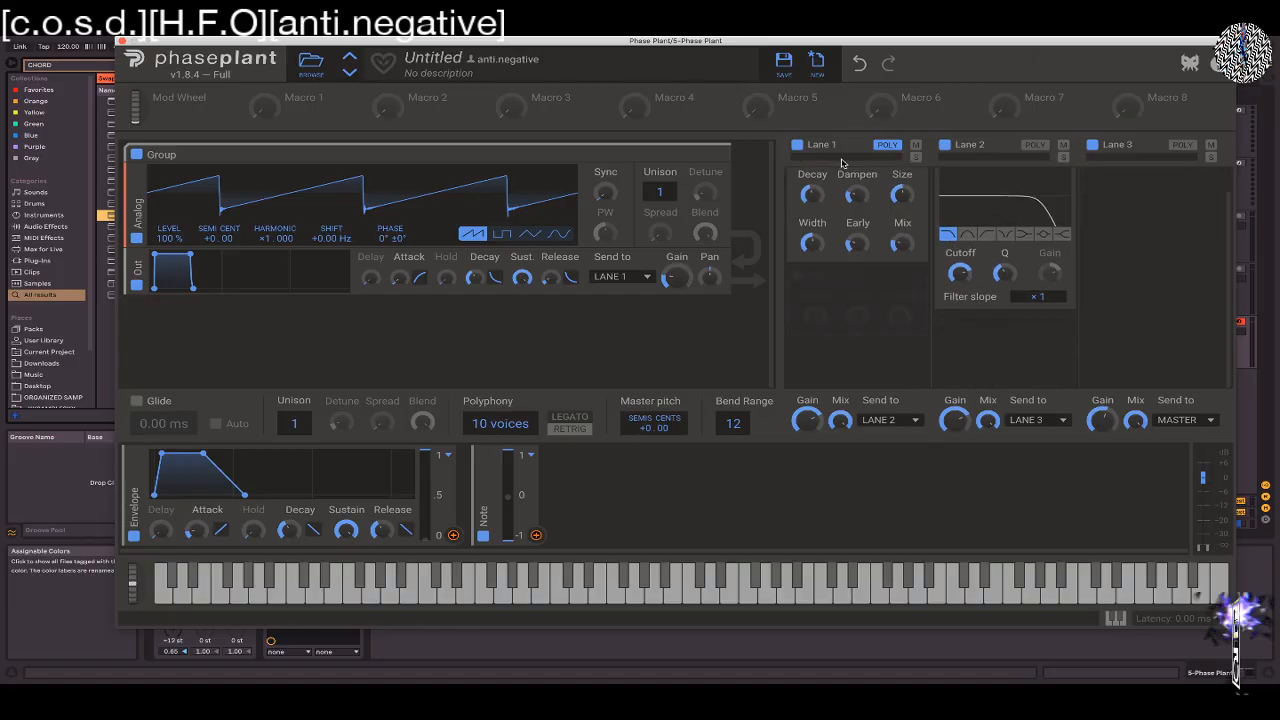
pyautogui.scroll(2, 843, 243)
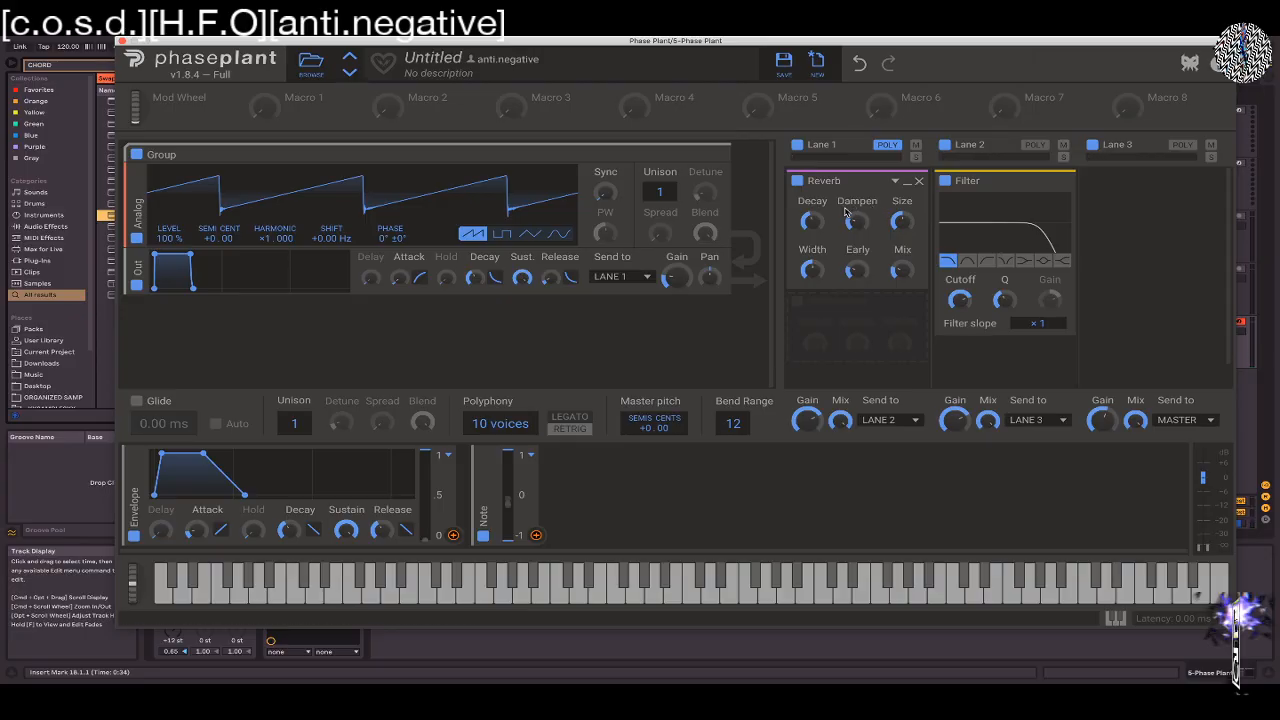
pyautogui.moveTo(855, 220)
pyautogui.moveTo(855, 220); pyautogui.dragTo(855, 240)
pyautogui.scroll(-1, 855, 240)
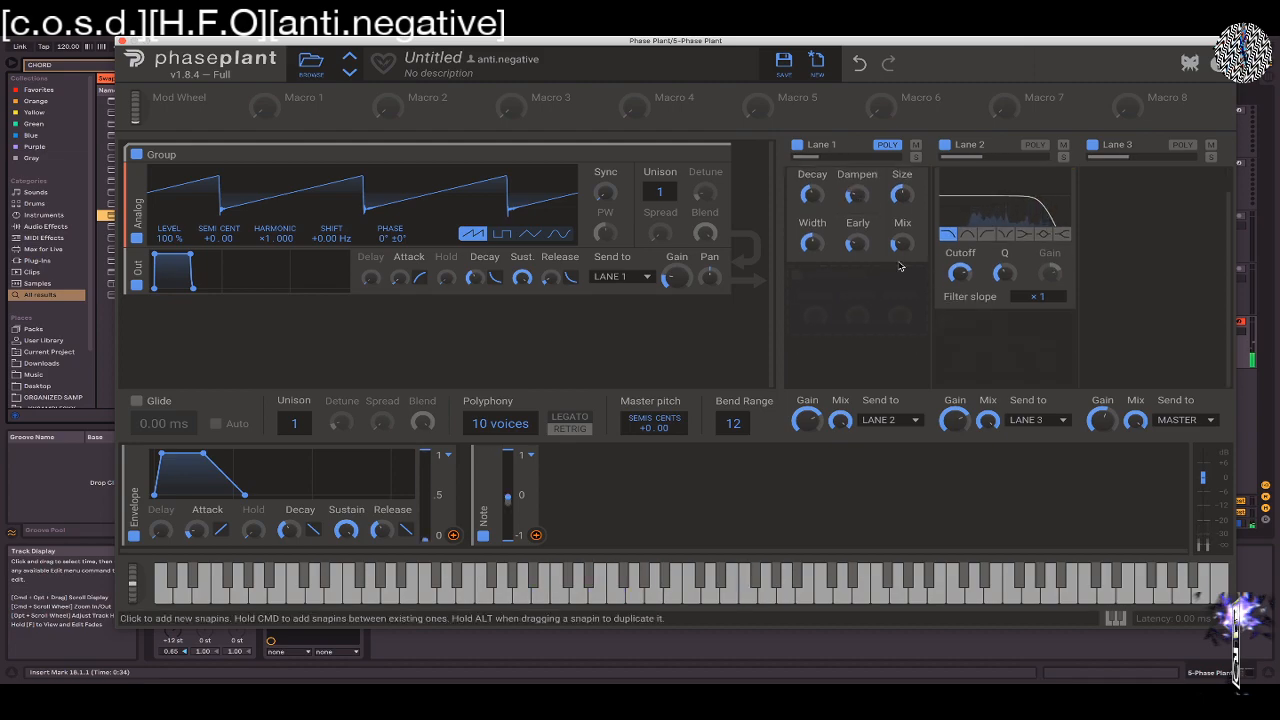
pyautogui.moveTo(812, 243)
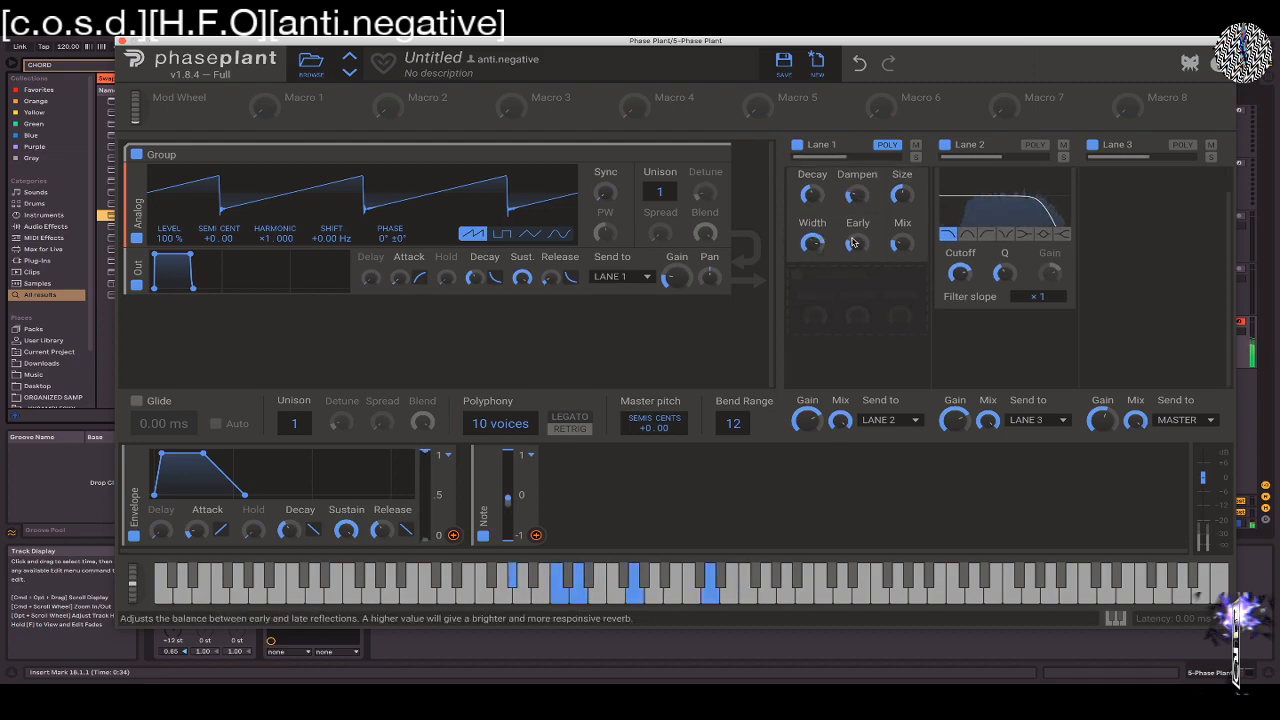
pyautogui.moveTo(812, 195)
pyautogui.moveTo(902, 195)
pyautogui.moveTo(902, 243)
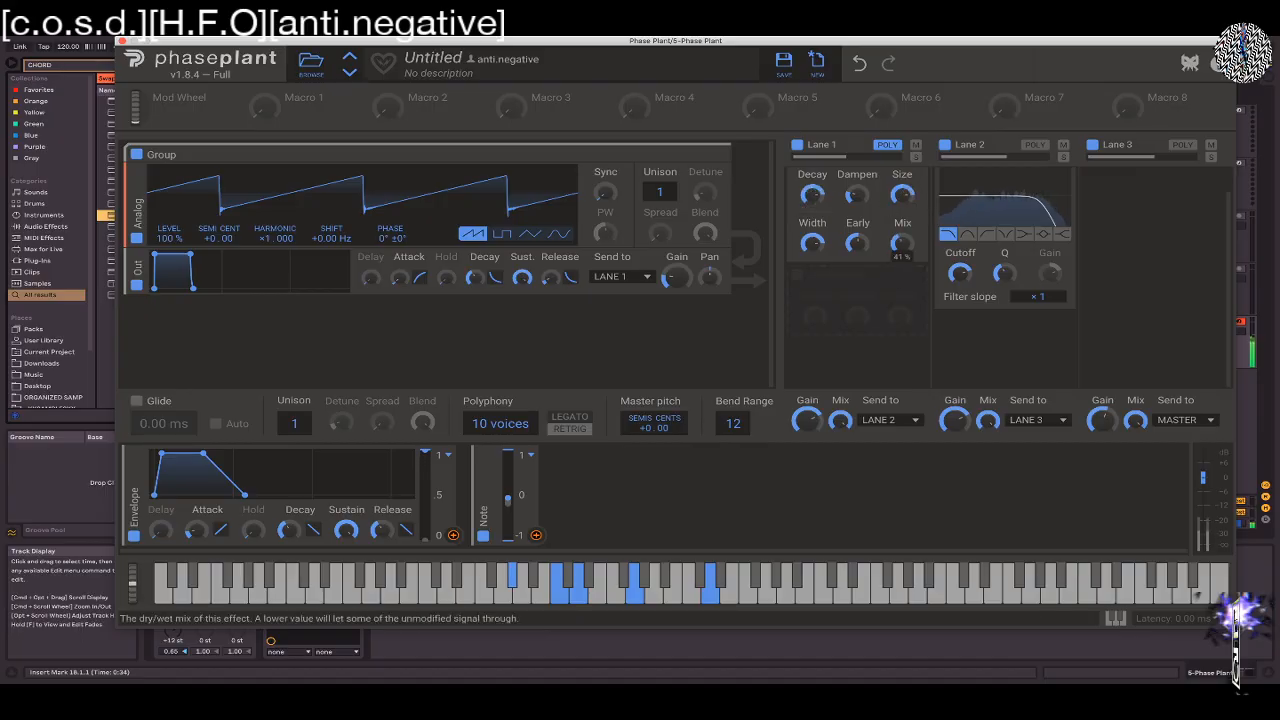
pyautogui.moveTo(958, 272)
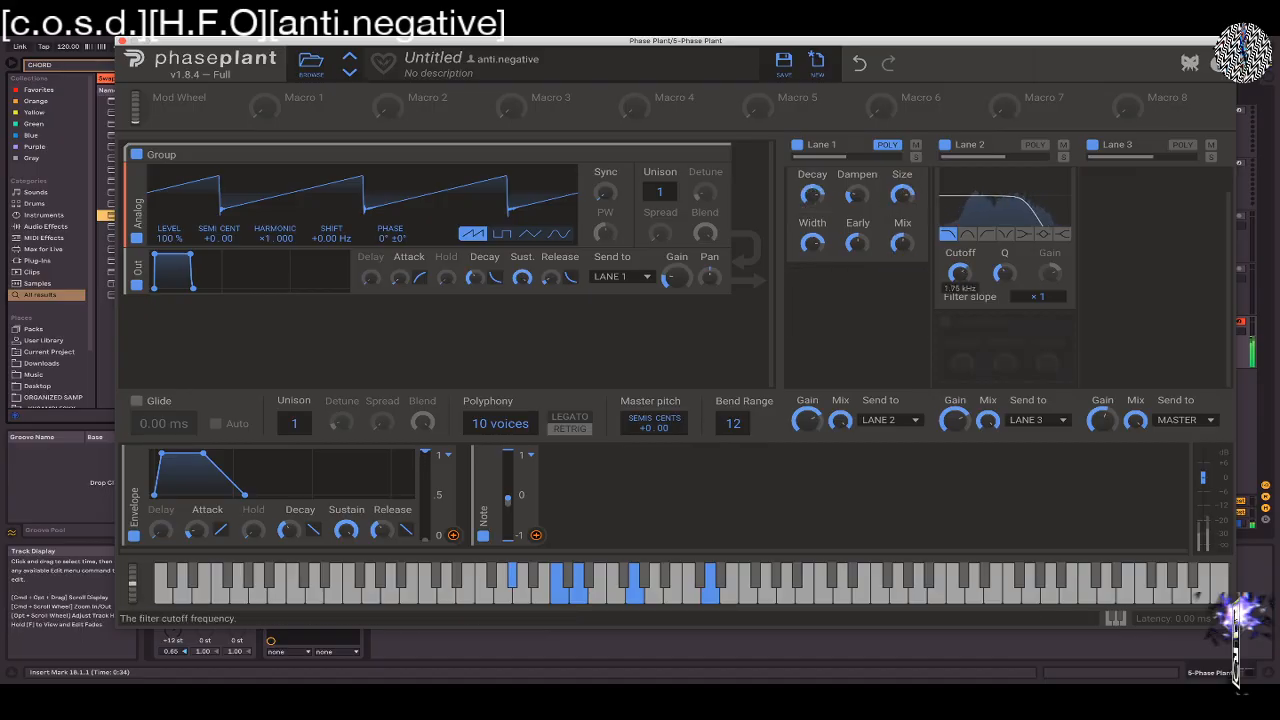
pyautogui.moveTo(959, 272); pyautogui.dragTo(959, 208)
# Swap the Reverb and Filter between Lanes 1 and 2 to compare their order, and return both to their original lanes
pyautogui.moveTo(840, 180); pyautogui.dragTo(1050, 260)
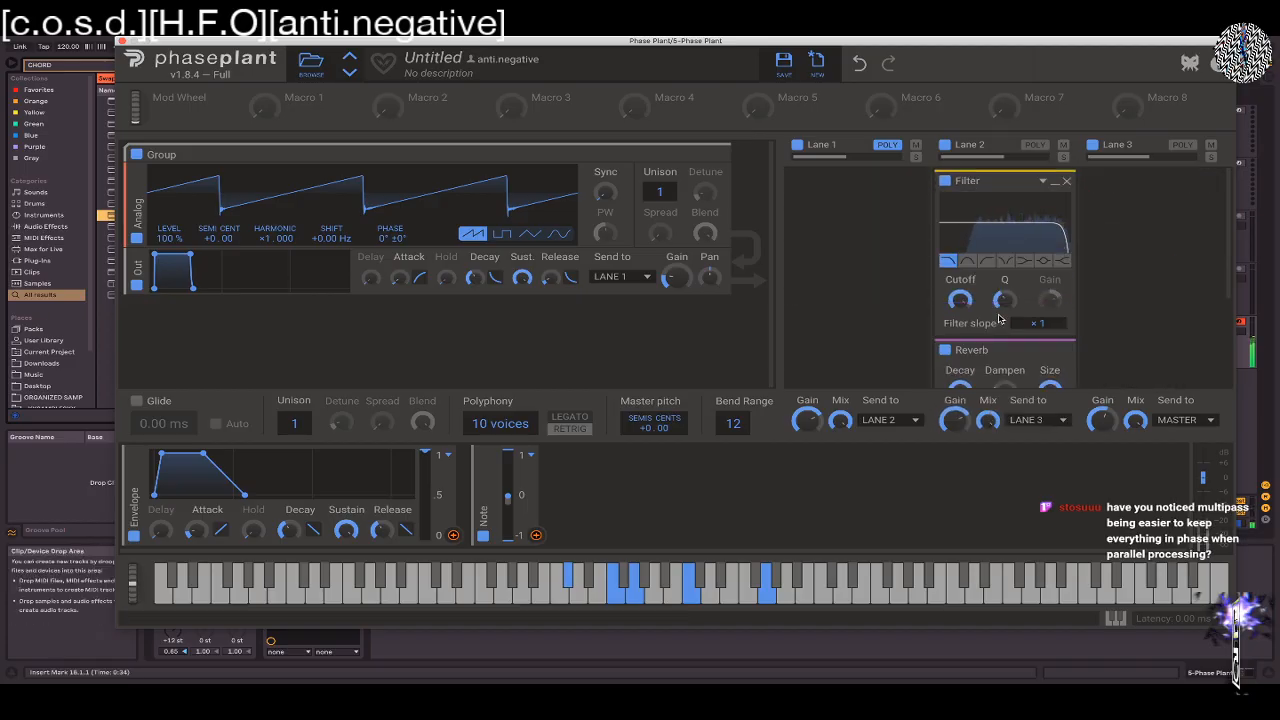
pyautogui.moveTo(985, 185); pyautogui.dragTo(850, 190)
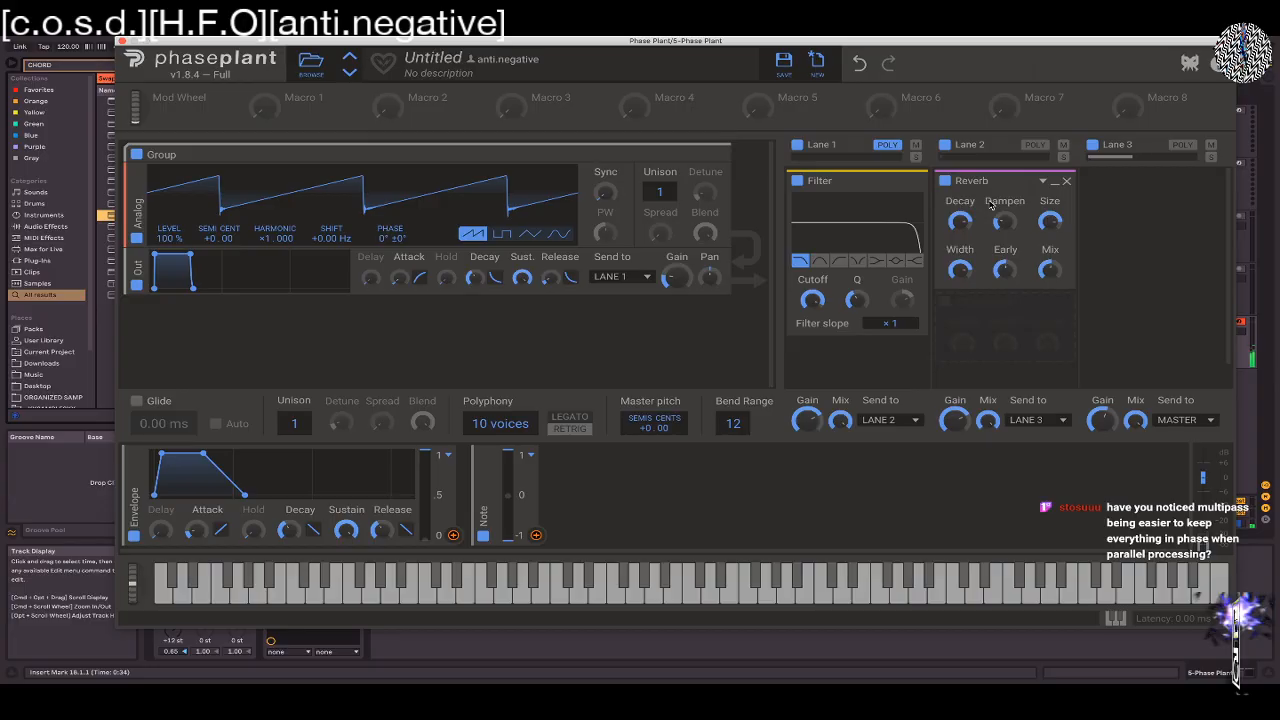
pyautogui.moveTo(906, 175); pyautogui.dragTo(980, 243)
pyautogui.moveTo(1002, 346); pyautogui.dragTo(840, 236)
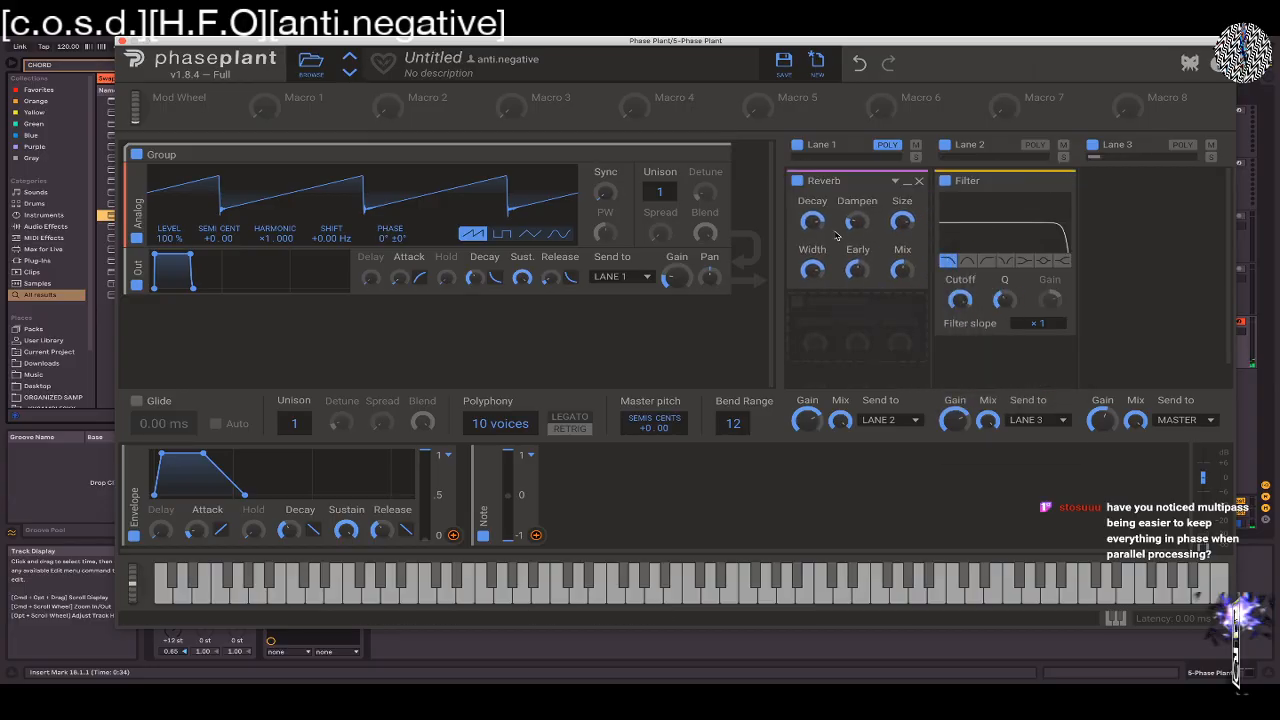
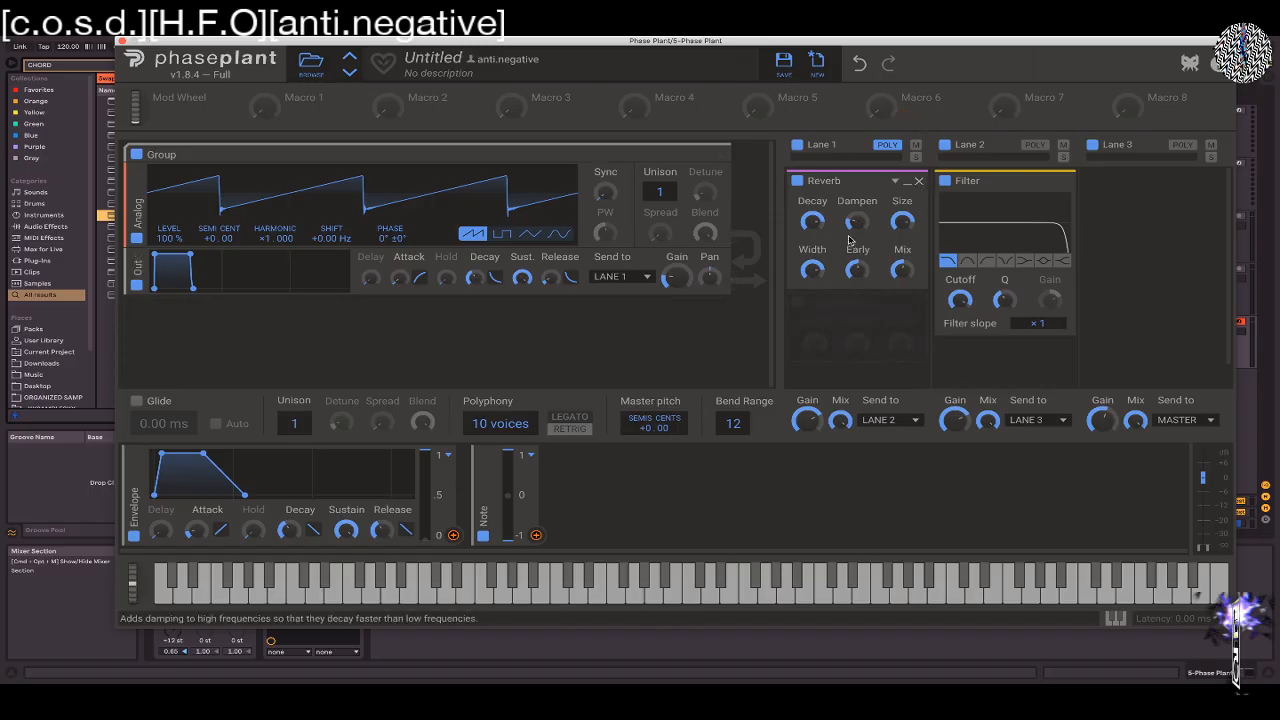
# Lower the Reverb's Dampen, Decay and Width, and sweep its Size up to 197% and back down
pyautogui.moveTo(856, 221); pyautogui.dragTo(856, 250)
pyautogui.moveTo(902, 221); pyautogui.dragTo(902, 240)
pyautogui.moveTo(811, 223); pyautogui.dragTo(811, 240)
pyautogui.moveTo(910, 223)
pyautogui.mouseDown()
pyautogui.moveTo(910, 200)
pyautogui.moveTo(908, 254)
pyautogui.moveTo(902, 208)
pyautogui.mouseUp()
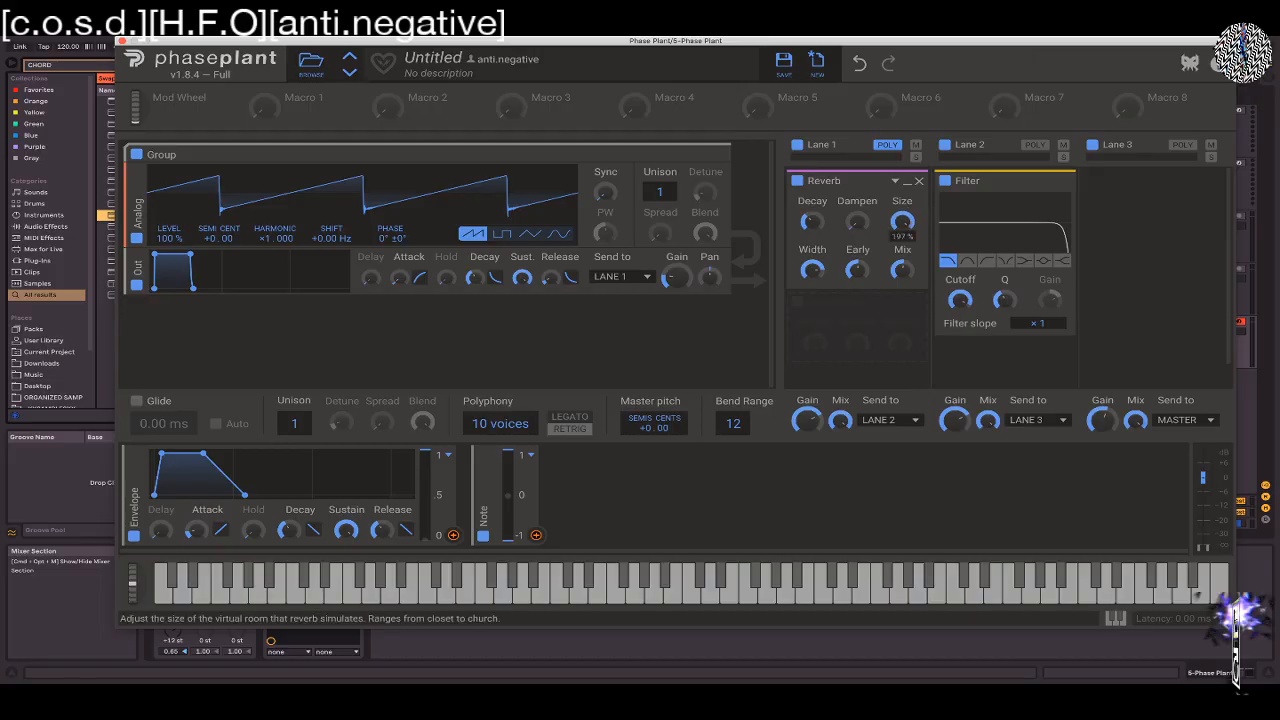
pyautogui.moveTo(902, 221)
pyautogui.mouseDown()
pyautogui.moveTo(902, 240)
pyautogui.moveTo(902, 226)
pyautogui.mouseUp()
pyautogui.moveTo(812, 269); pyautogui.dragTo(814, 274)
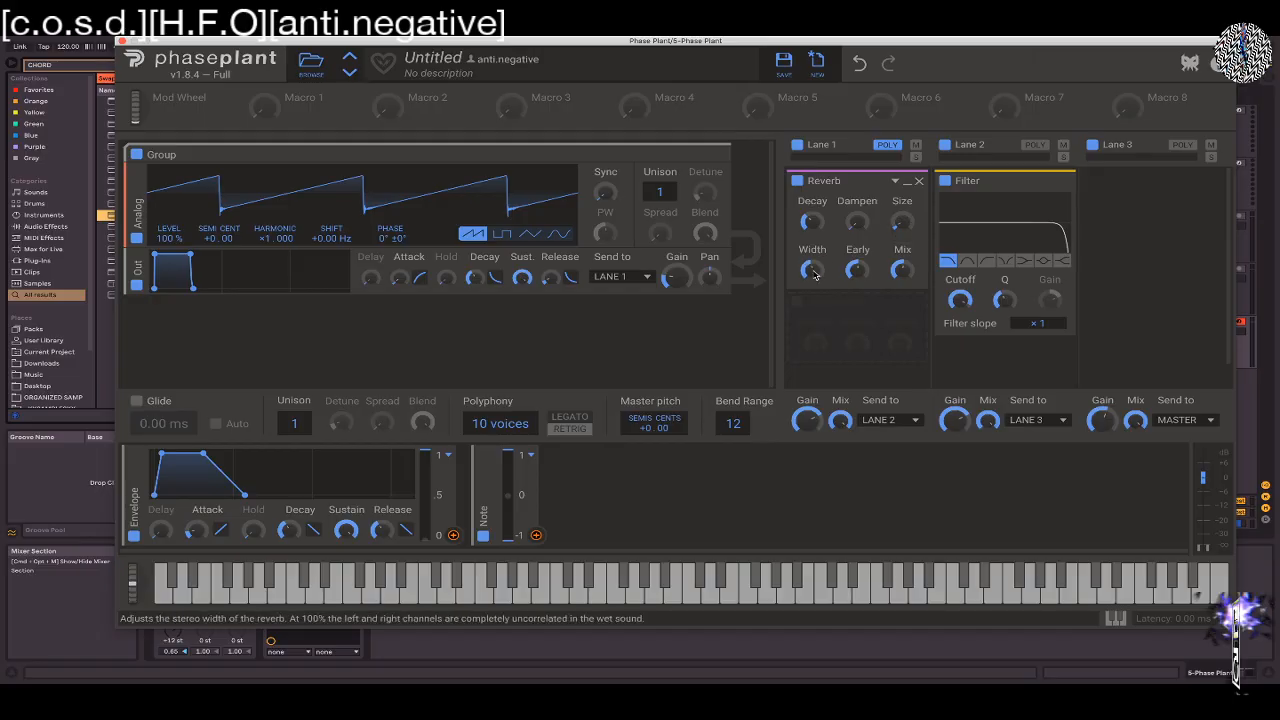
# Replace the Reverb in Lane 1 with a Chorus using 3 taps, set its Rate to 2.13 Hz and lower its Mix during playback
pyautogui.click(919, 181)
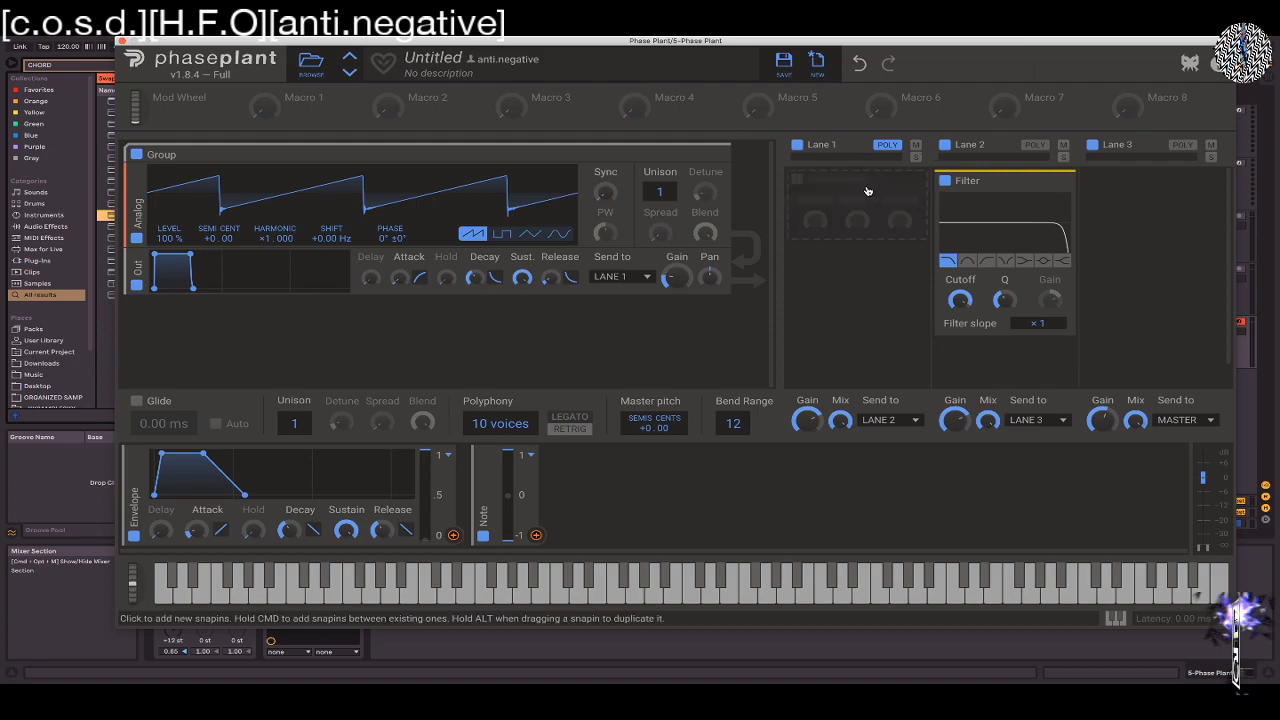
pyautogui.click(874, 192)
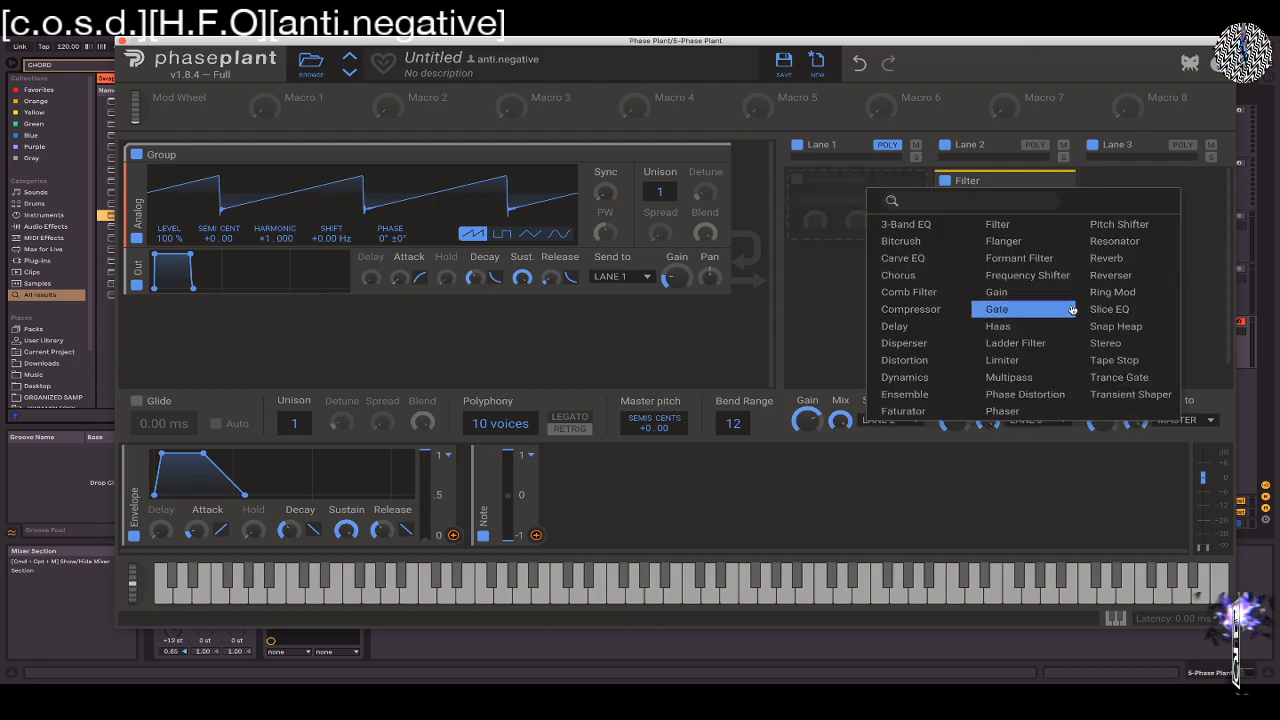
pyautogui.click(922, 283)
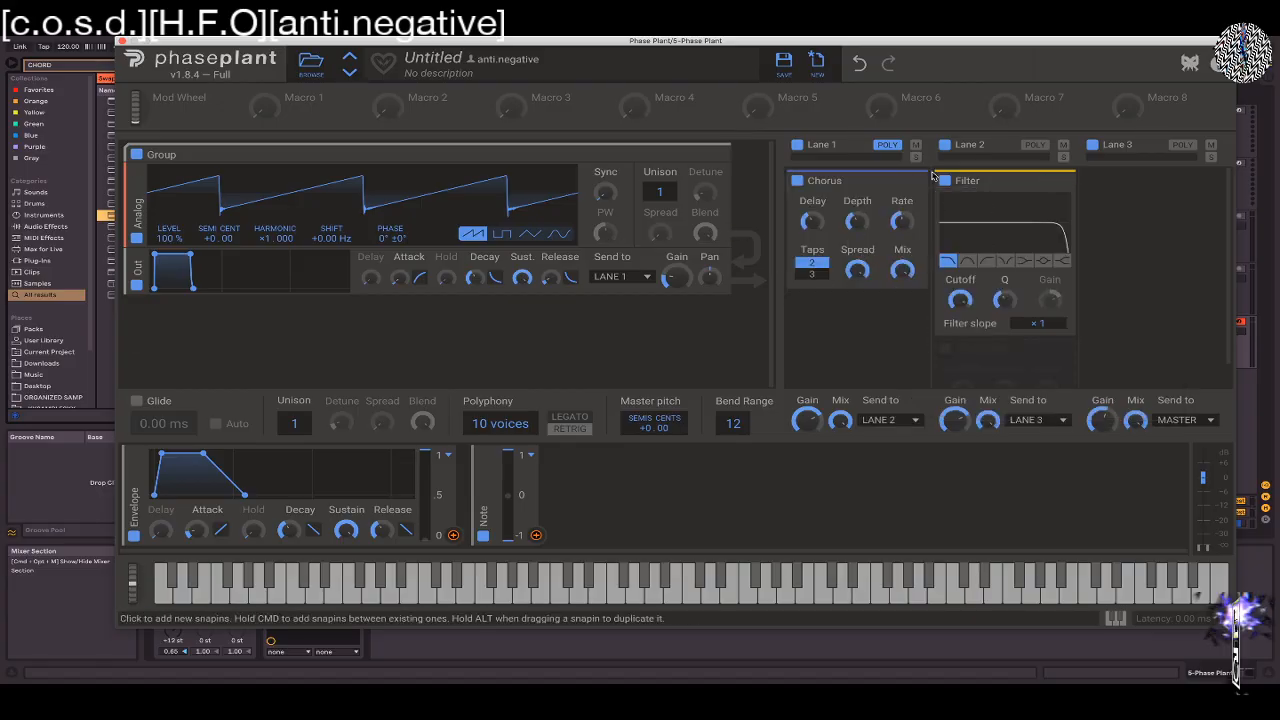
pyautogui.click(811, 273)
pyautogui.press('space')
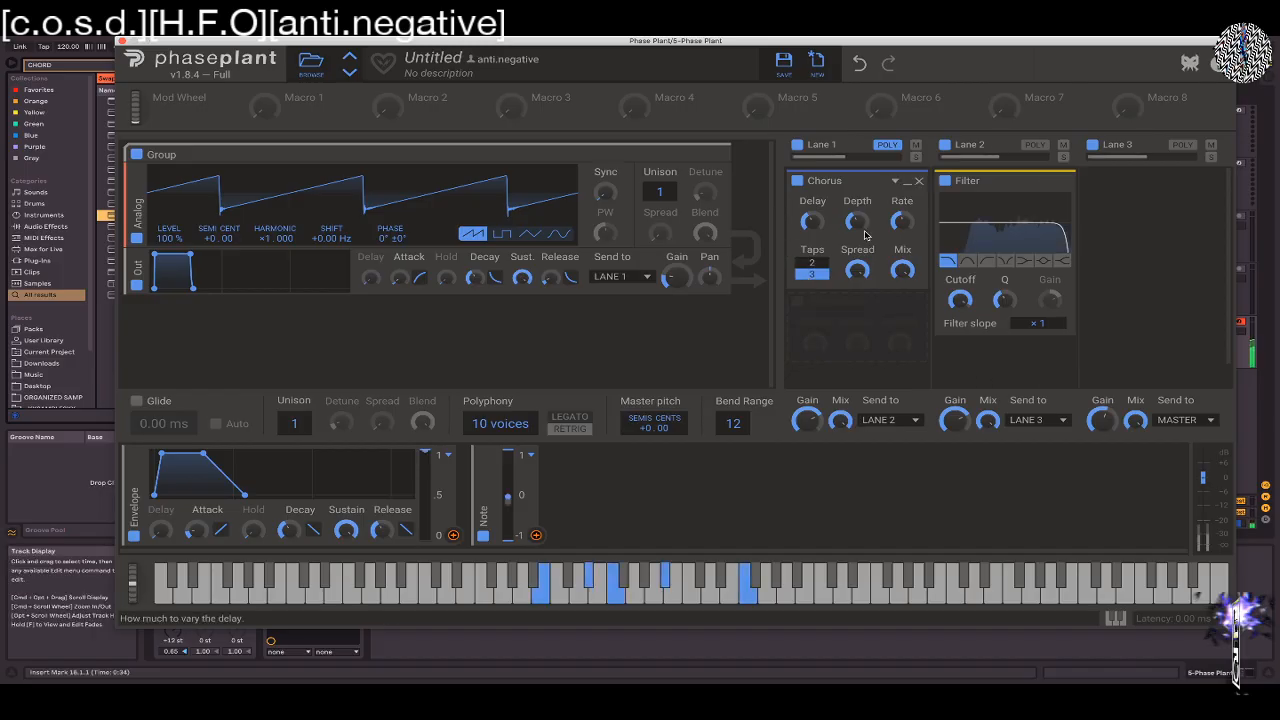
pyautogui.moveTo(902, 226); pyautogui.dragTo(902, 223)
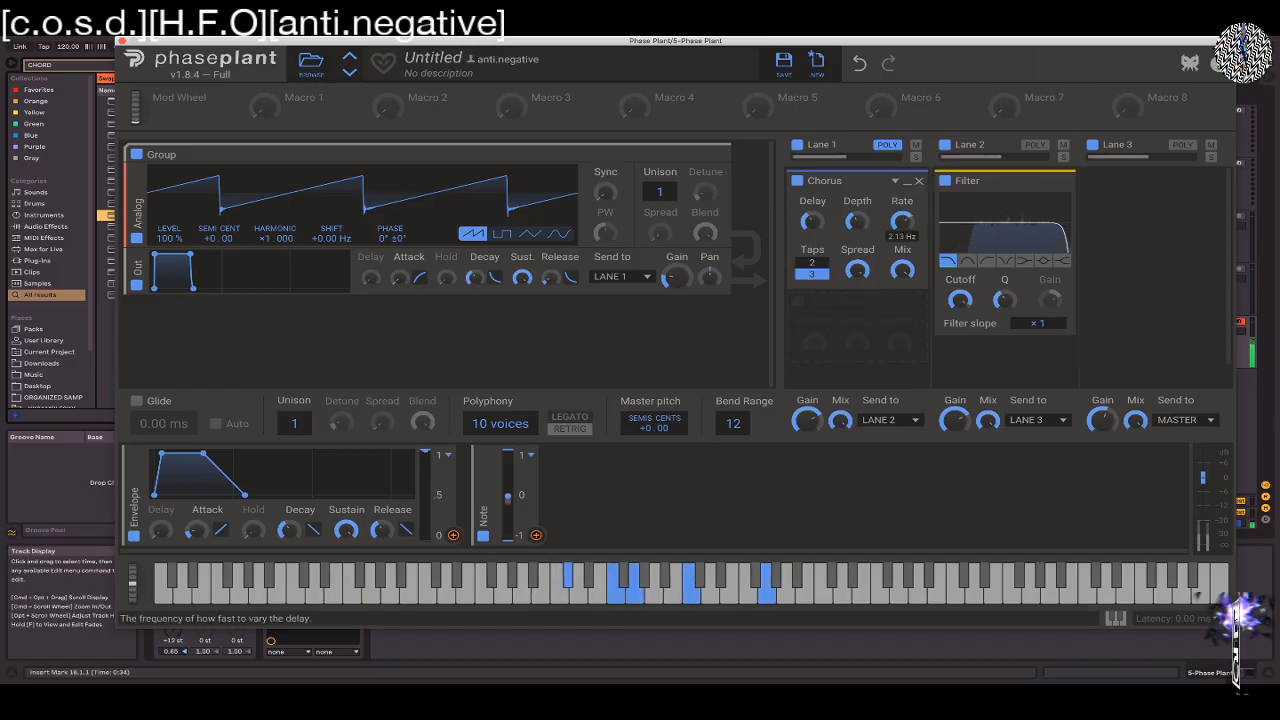
pyautogui.moveTo(902, 269); pyautogui.dragTo(902, 305)
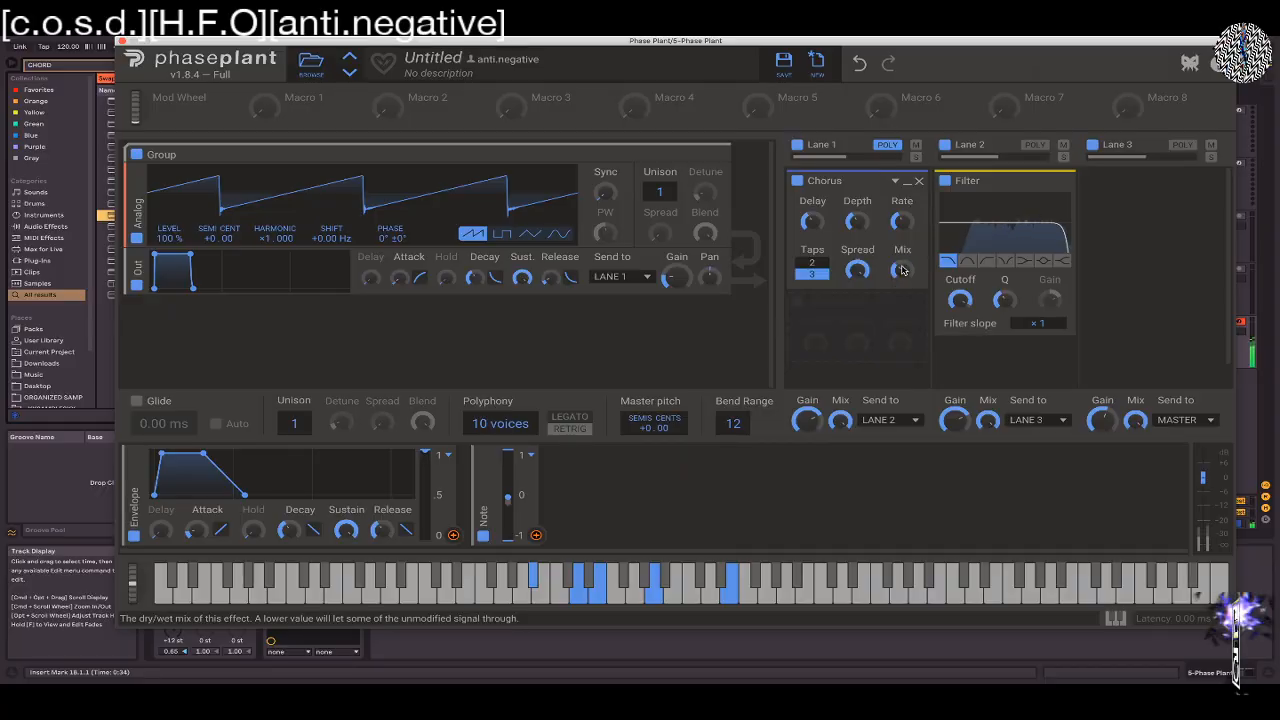
# Swap the Chorus in Lane 1 for a Frequency Shifter, try shifting and reset it to 0.00 Hz, and remove it
pyautogui.click(919, 181)
pyautogui.click(861, 190)
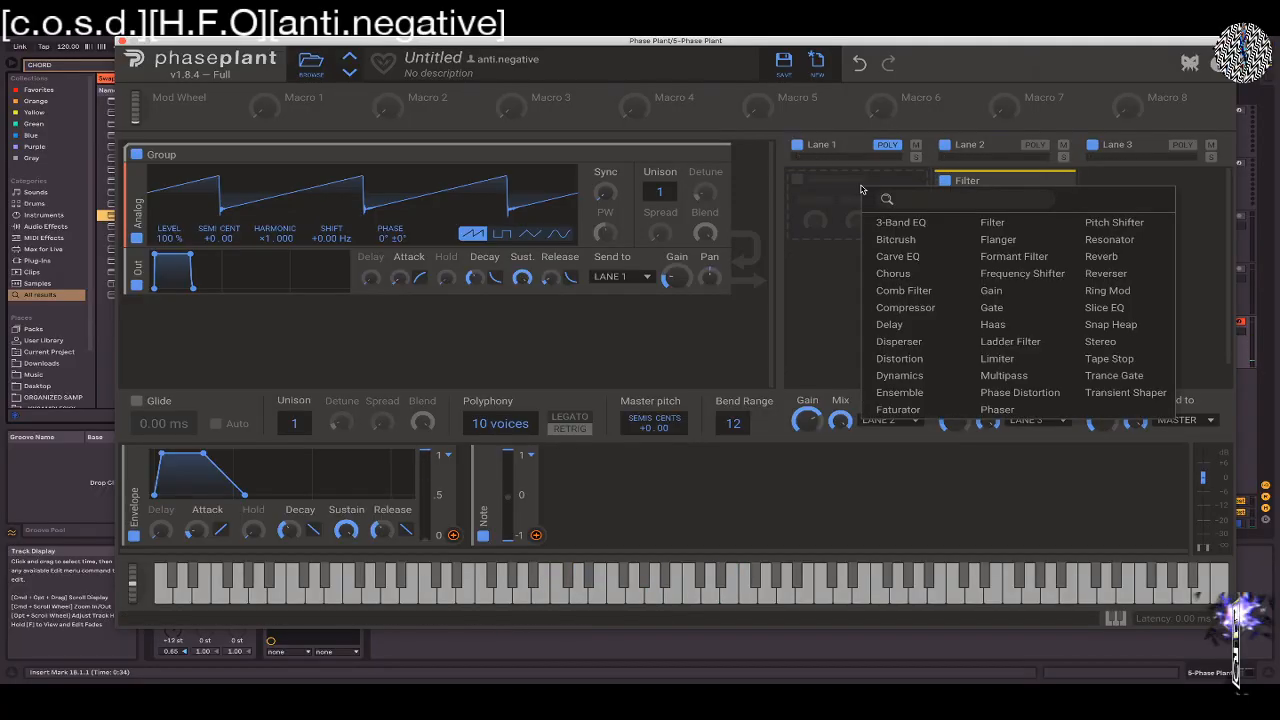
pyautogui.click(1048, 275)
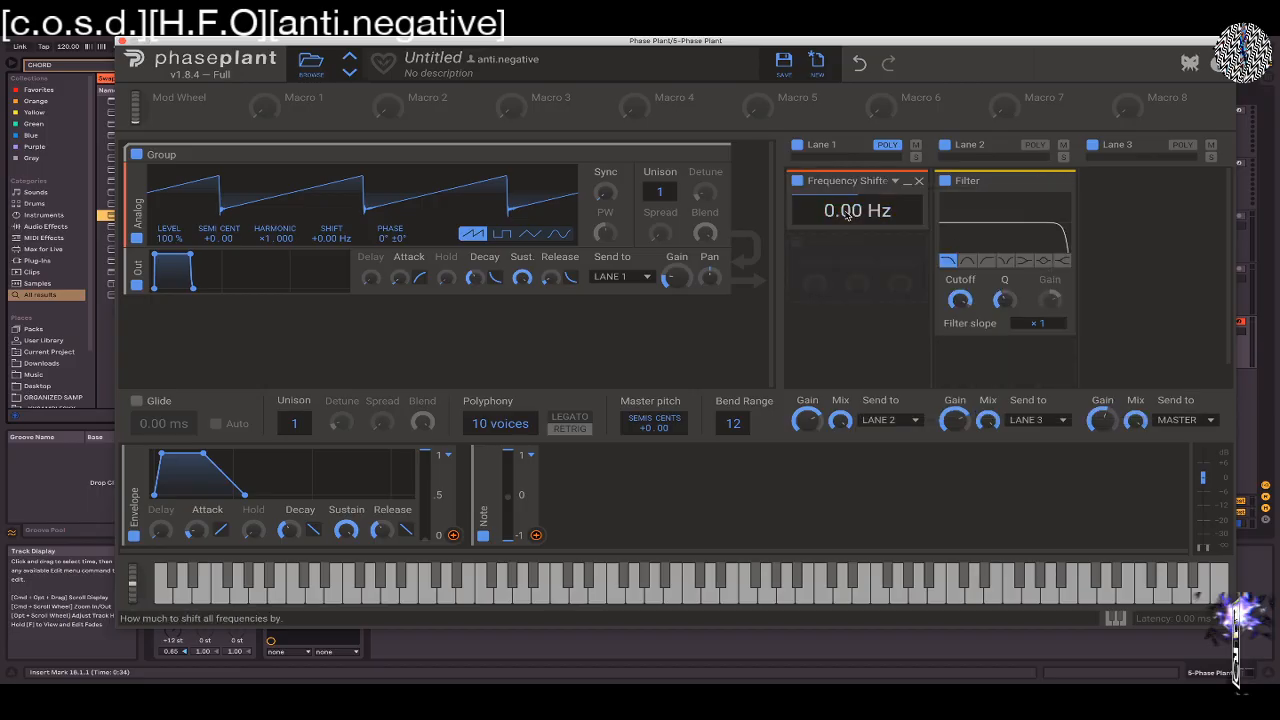
pyautogui.moveTo(853, 212)
pyautogui.mouseDown()
pyautogui.moveTo(853, 168)
pyautogui.moveTo(853, 212)
pyautogui.mouseUp()
pyautogui.doubleClick(855, 211)
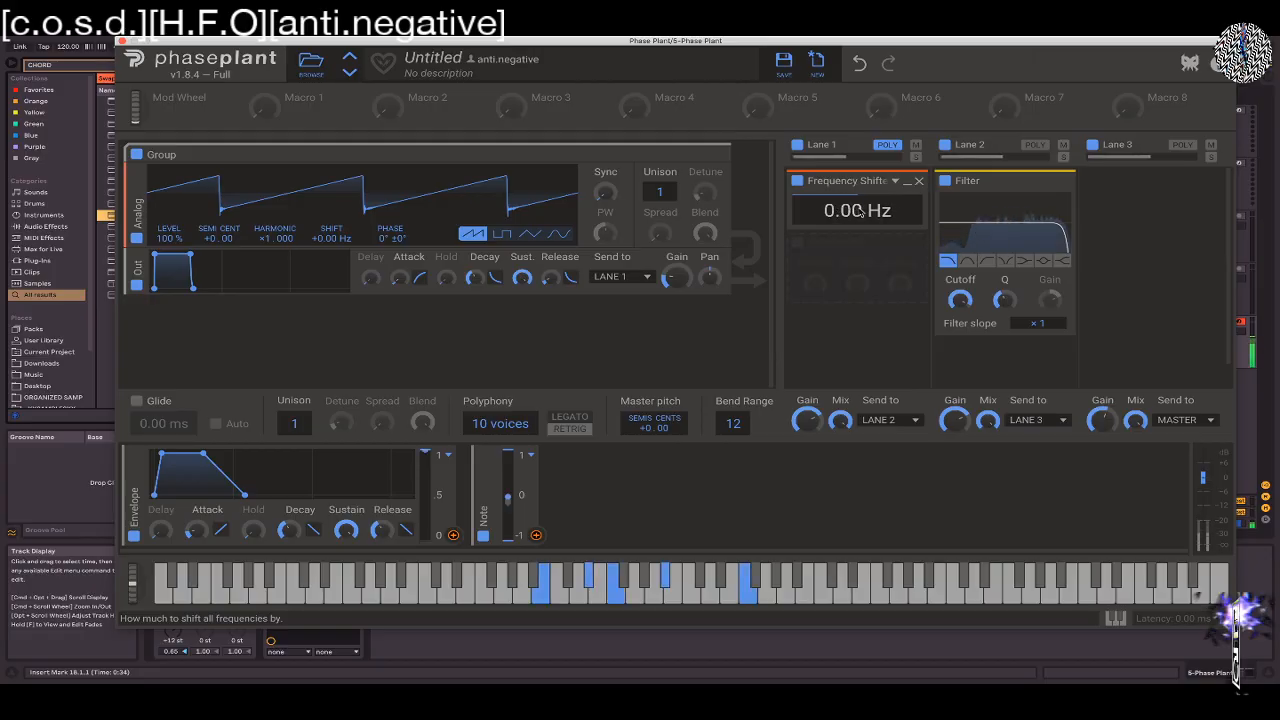
pyautogui.click(919, 182)
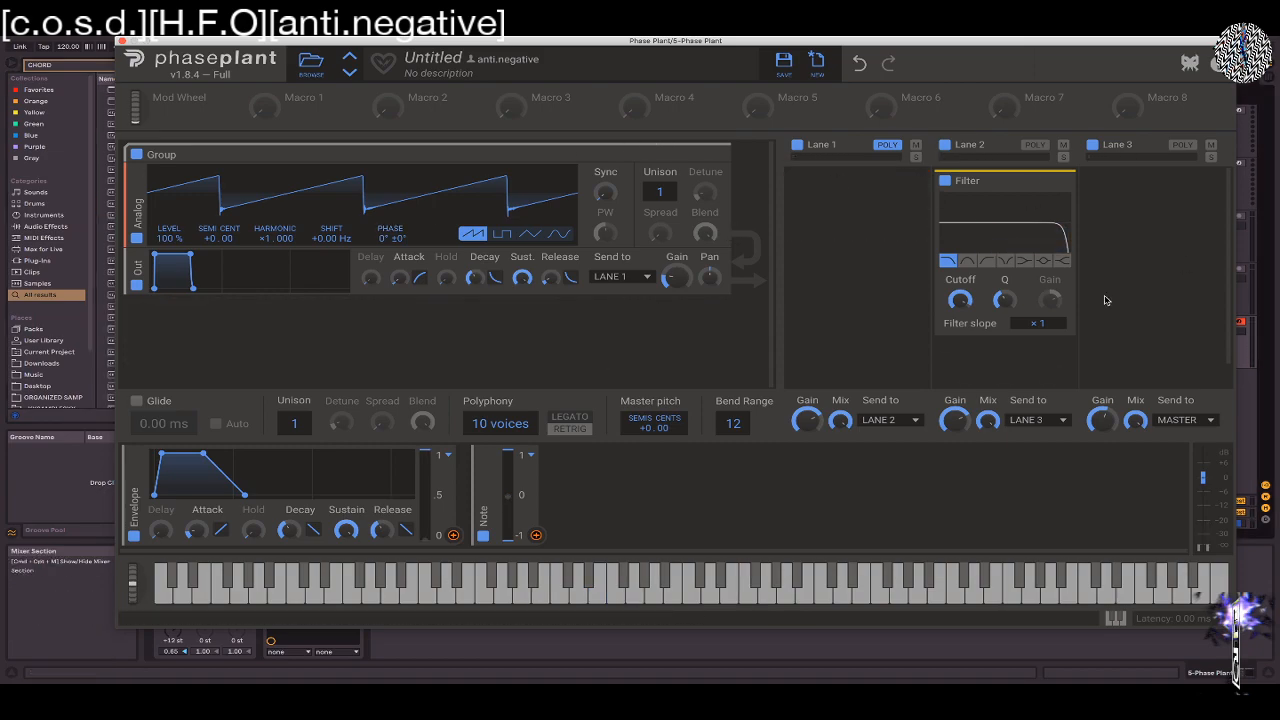
# Add a second Output module to the group, route one Output to Lane 2, and send Lane 1's output to Lane 3
pyautogui.click(594, 256)
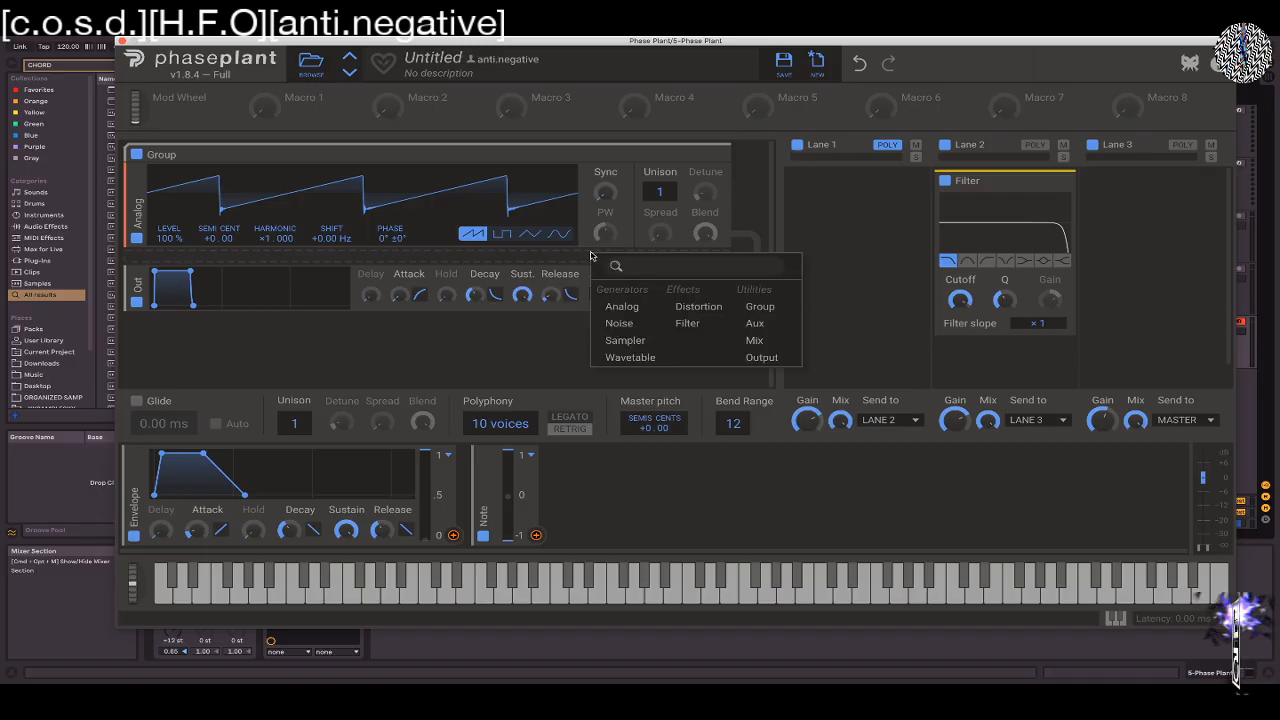
pyautogui.click(762, 357)
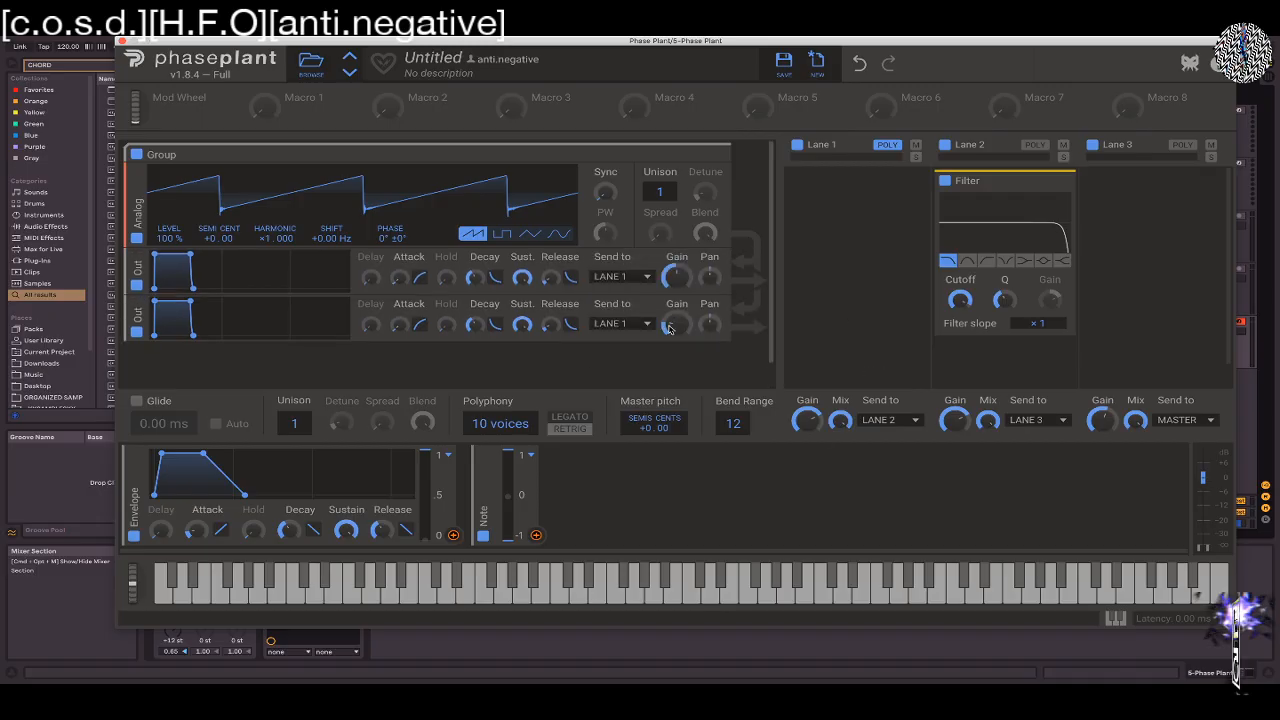
pyautogui.click(624, 325)
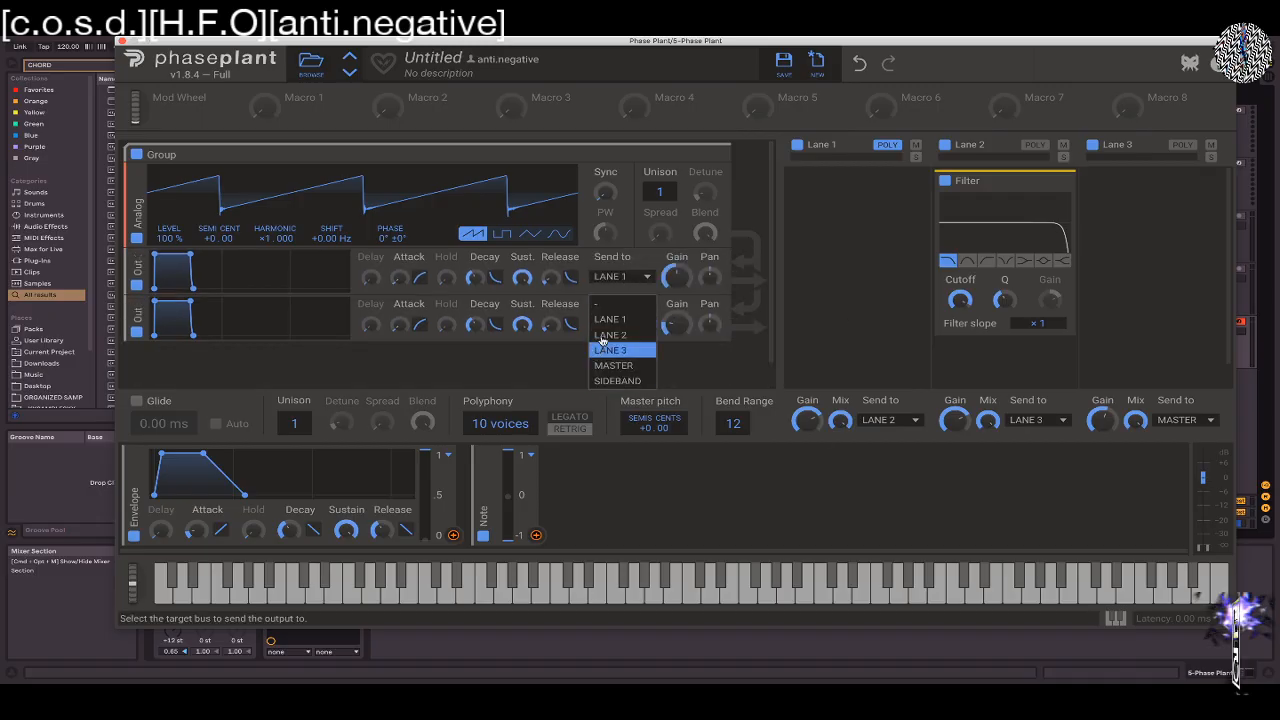
pyautogui.click(610, 336)
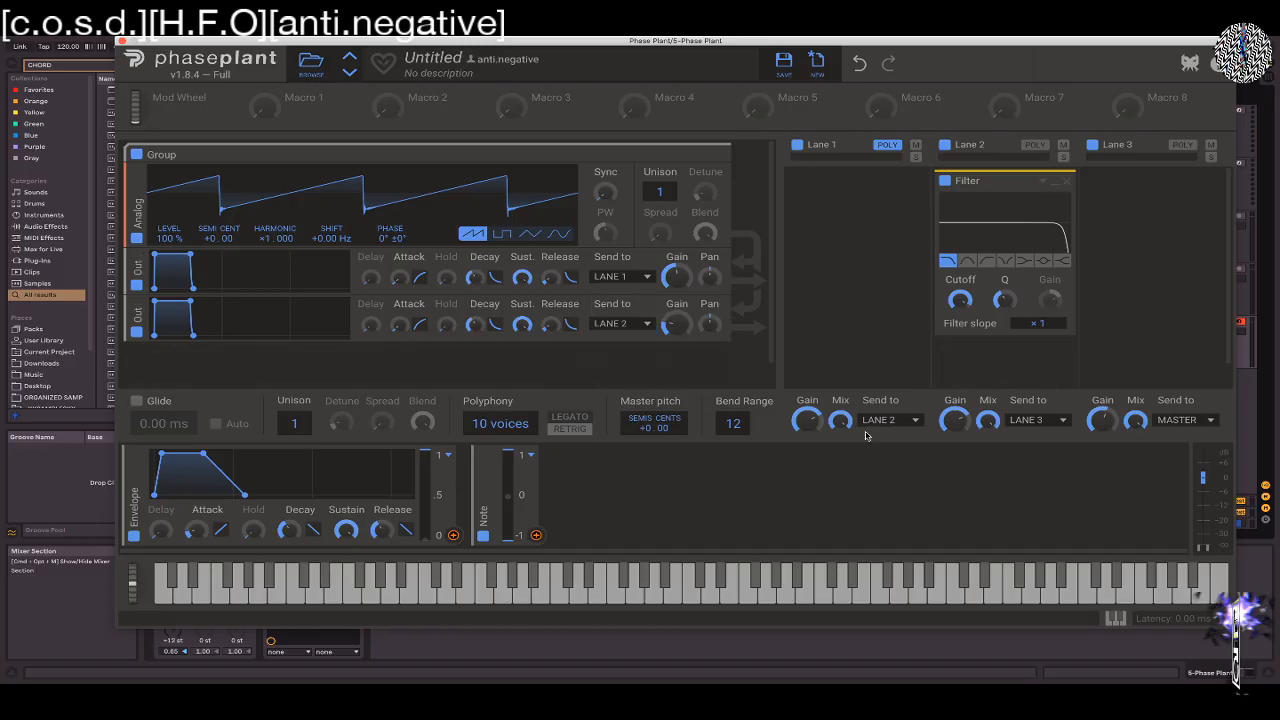
pyautogui.click(900, 420)
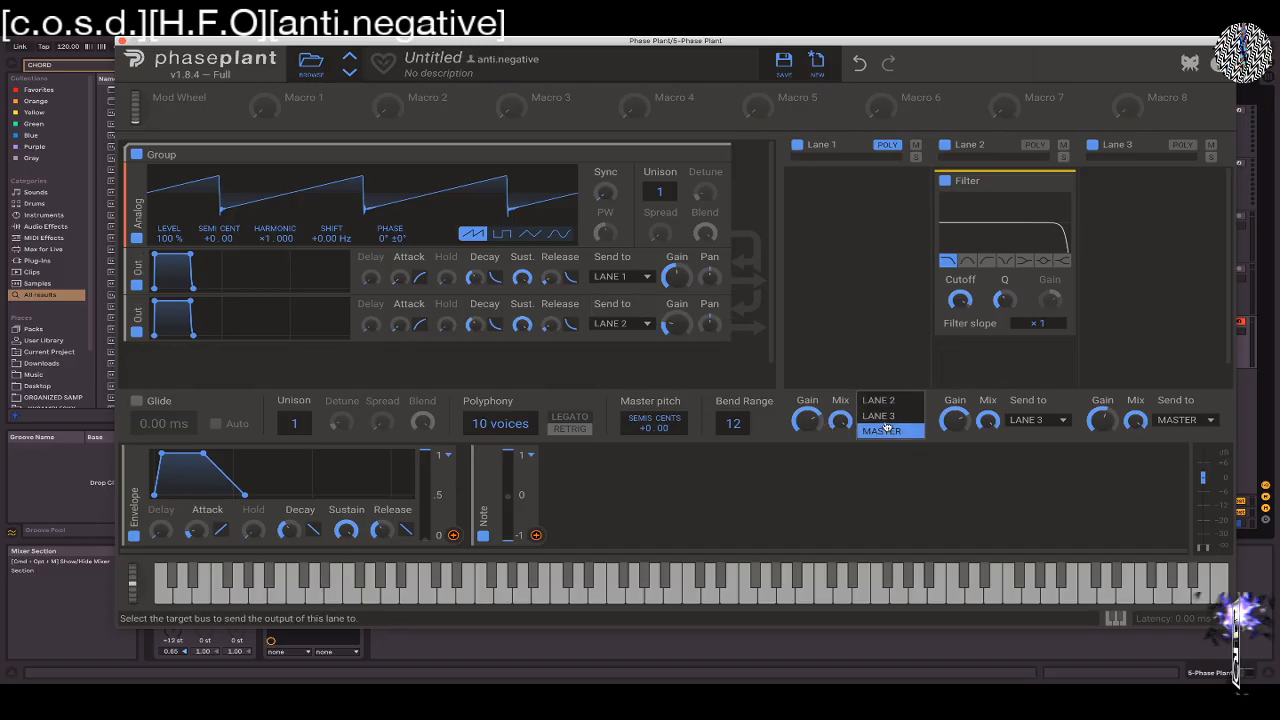
pyautogui.click(880, 416)
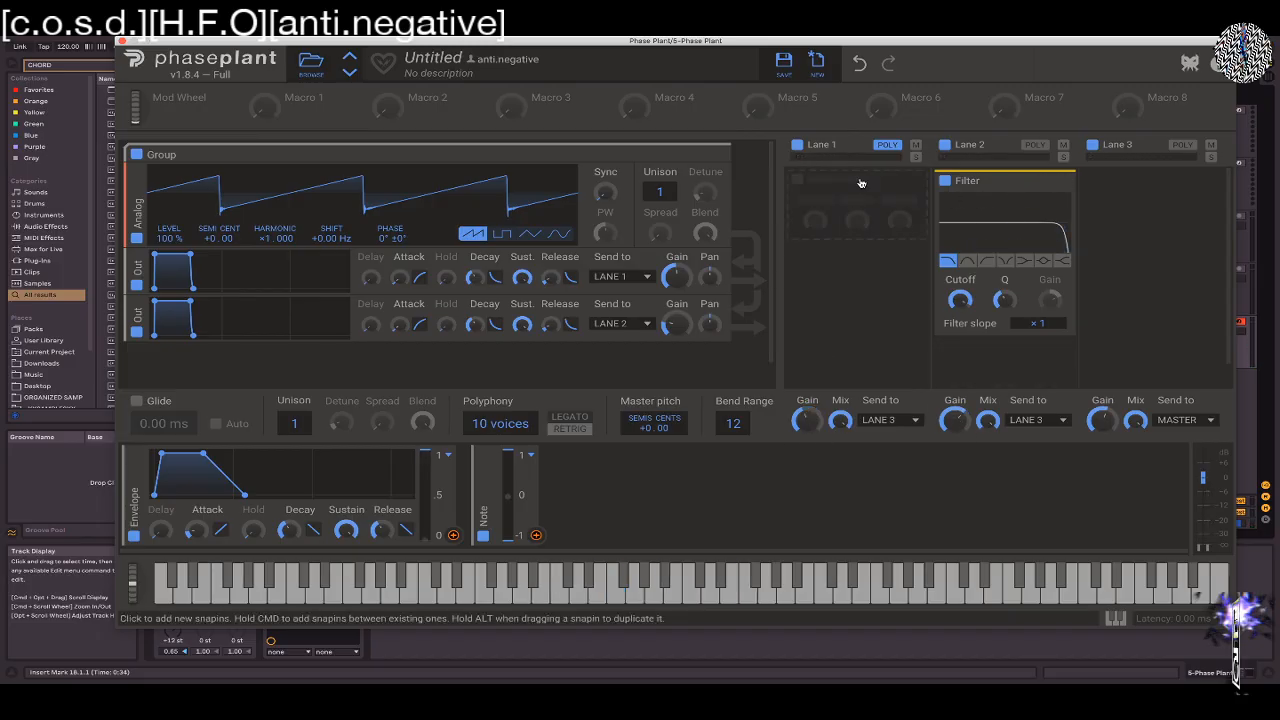
# Add a Frequency Shifter to Lane 1 with a shift of -3.70 Hz and raise the Lane 2 Filter's Cutoff
pyautogui.click(803, 183)
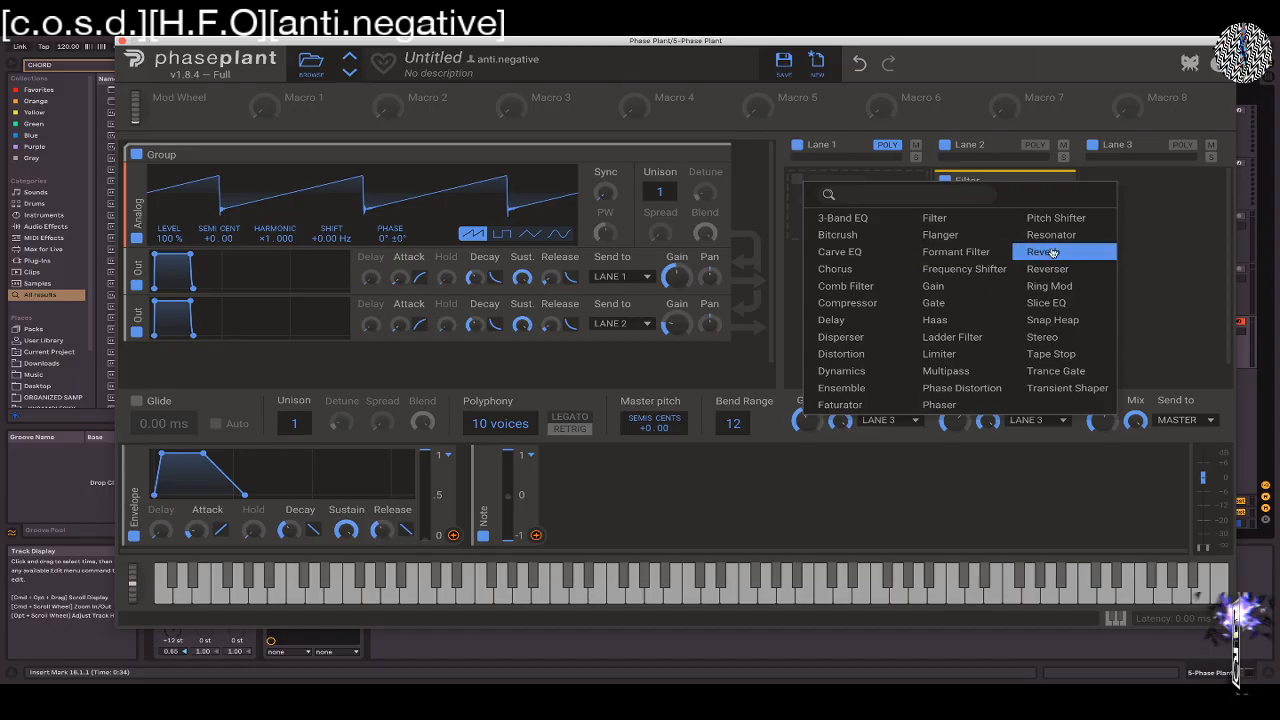
pyautogui.click(965, 269)
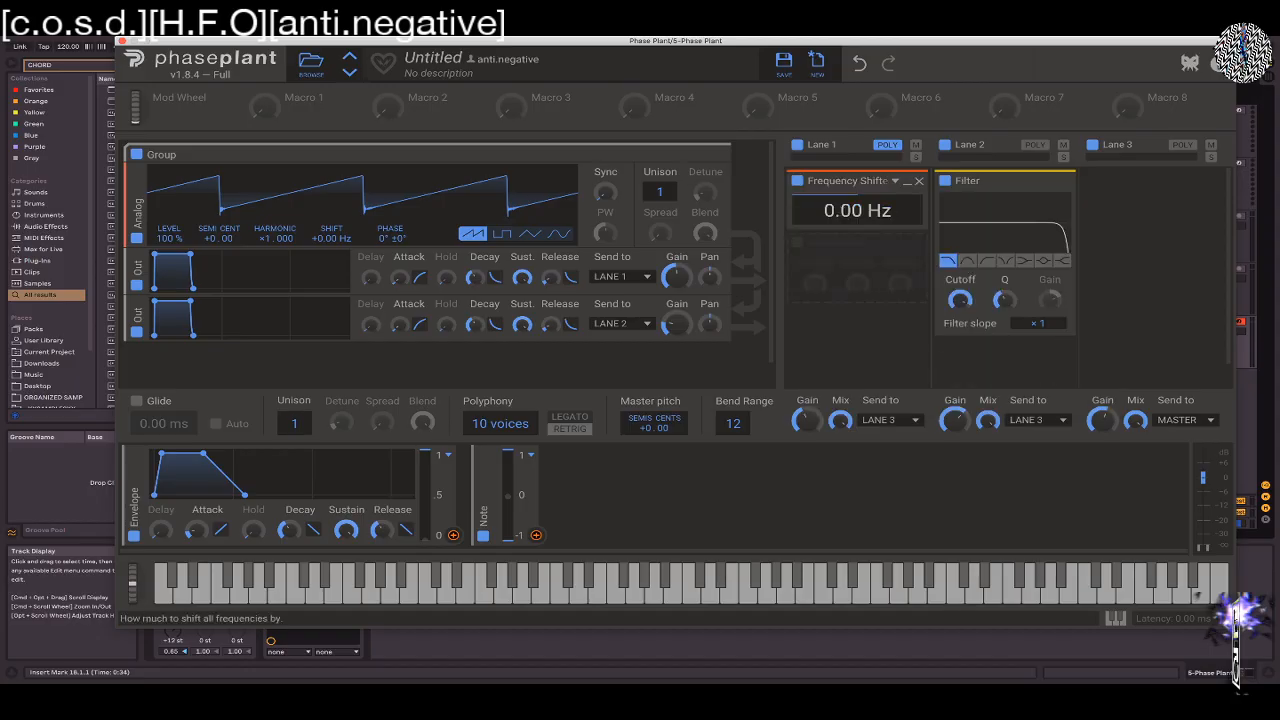
pyautogui.moveTo(857, 210)
pyautogui.mouseDown()
pyautogui.moveTo(854, 232)
pyautogui.moveTo(855, 220)
pyautogui.mouseUp()
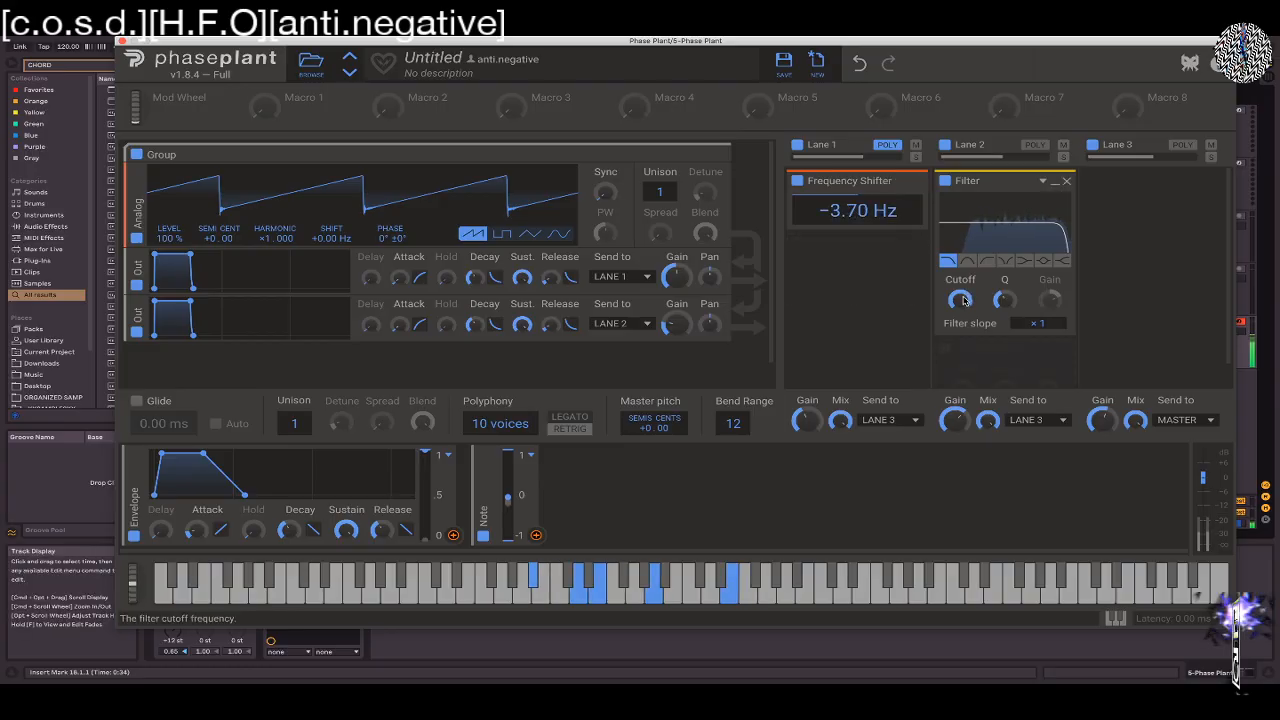
pyautogui.moveTo(959, 300)
pyautogui.mouseDown()
pyautogui.moveTo(959, 342)
pyautogui.moveTo(959, 284)
pyautogui.mouseUp()
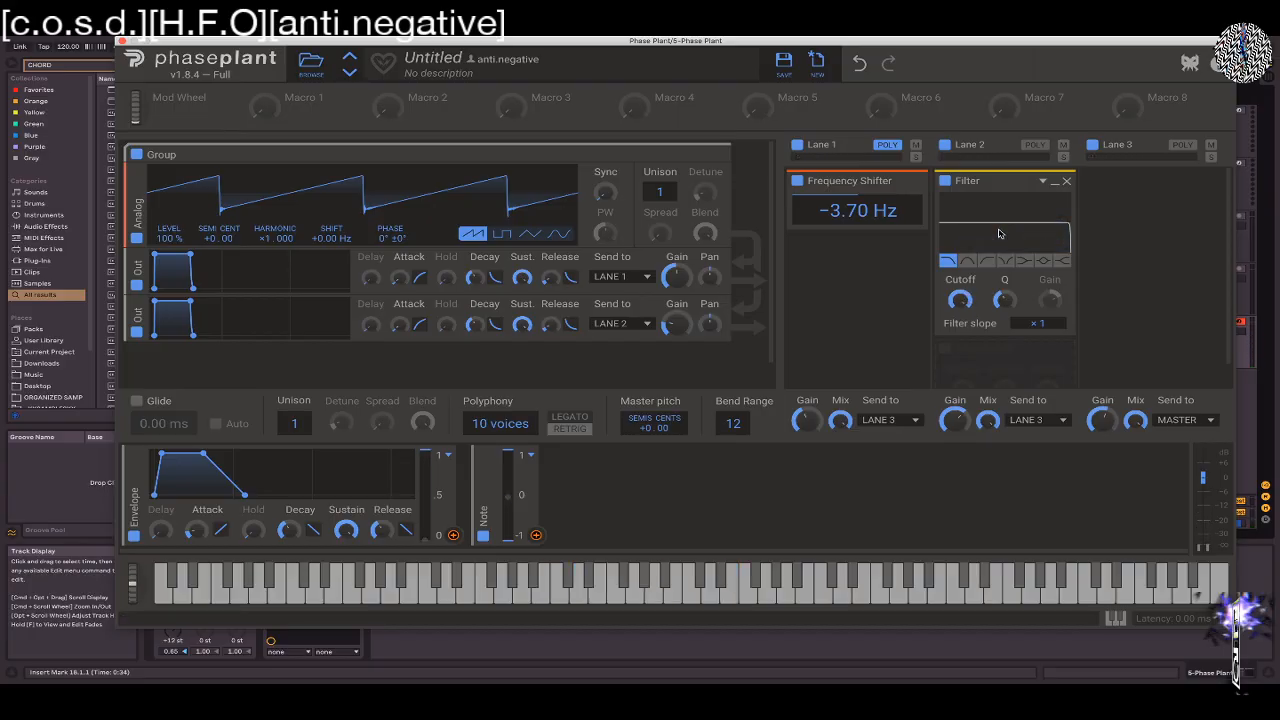
# Replace the Frequency Shifter with a Reverser, raise its Crossfade, and set its time to 520 ms in free millisecond mode
pyautogui.click(919, 182)
pyautogui.click(824, 200)
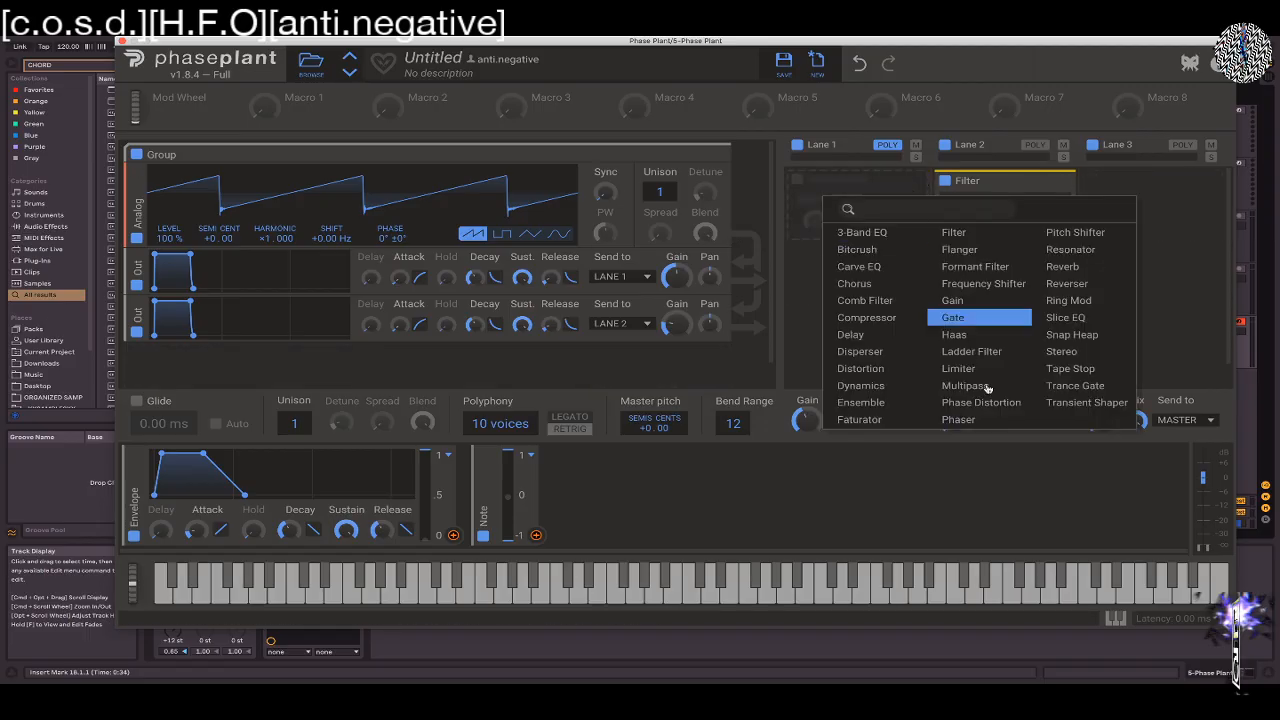
pyautogui.click(1067, 284)
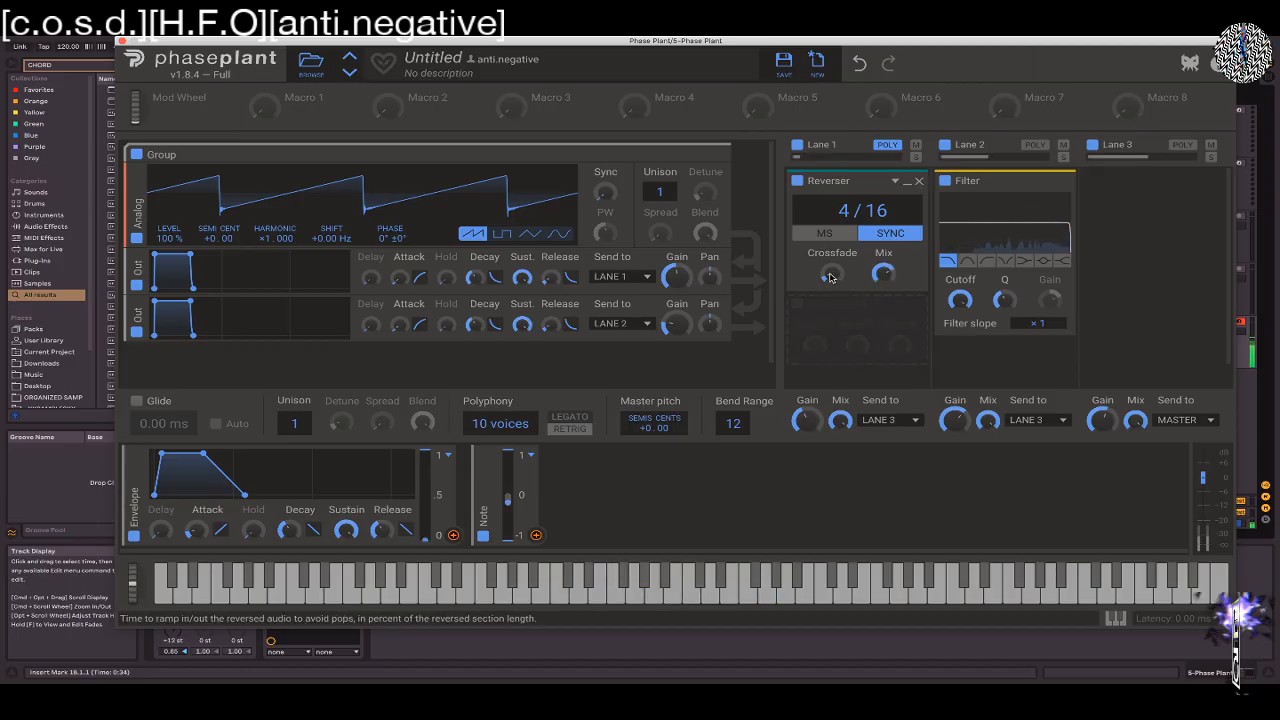
pyautogui.moveTo(831, 278); pyautogui.dragTo(831, 216)
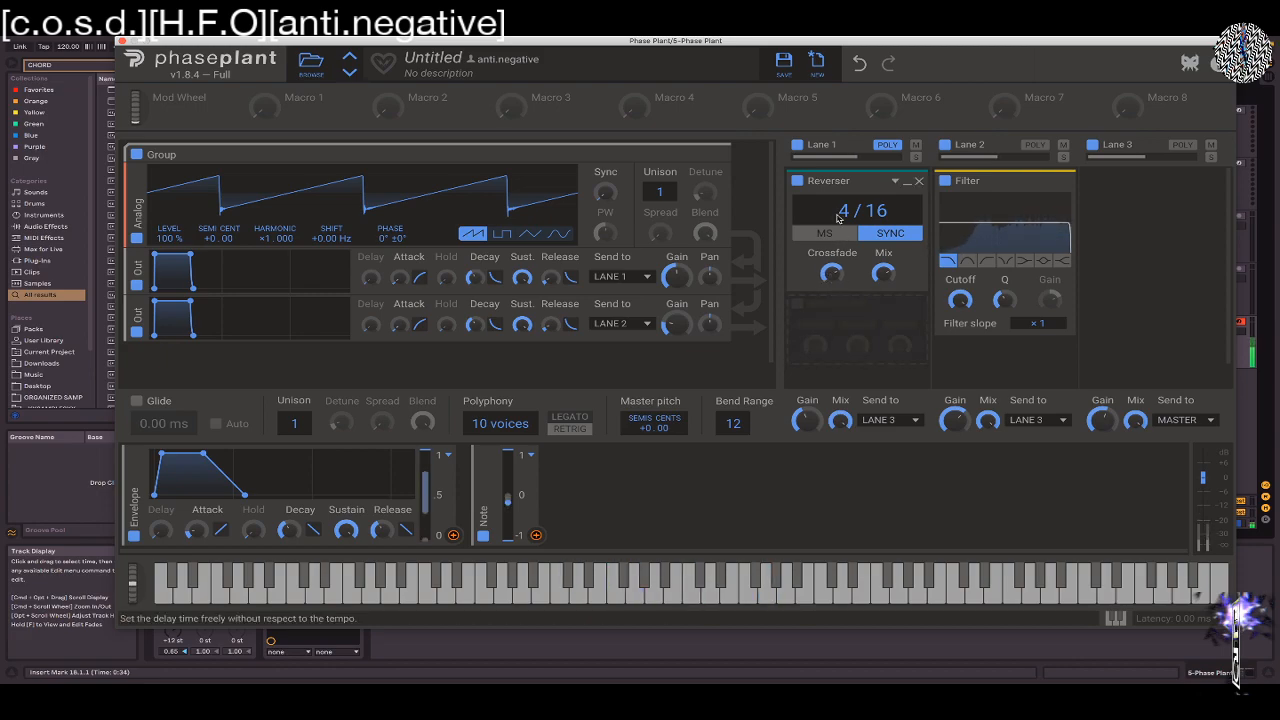
pyautogui.click(839, 239)
pyautogui.moveTo(838, 213); pyautogui.dragTo(839, 180)
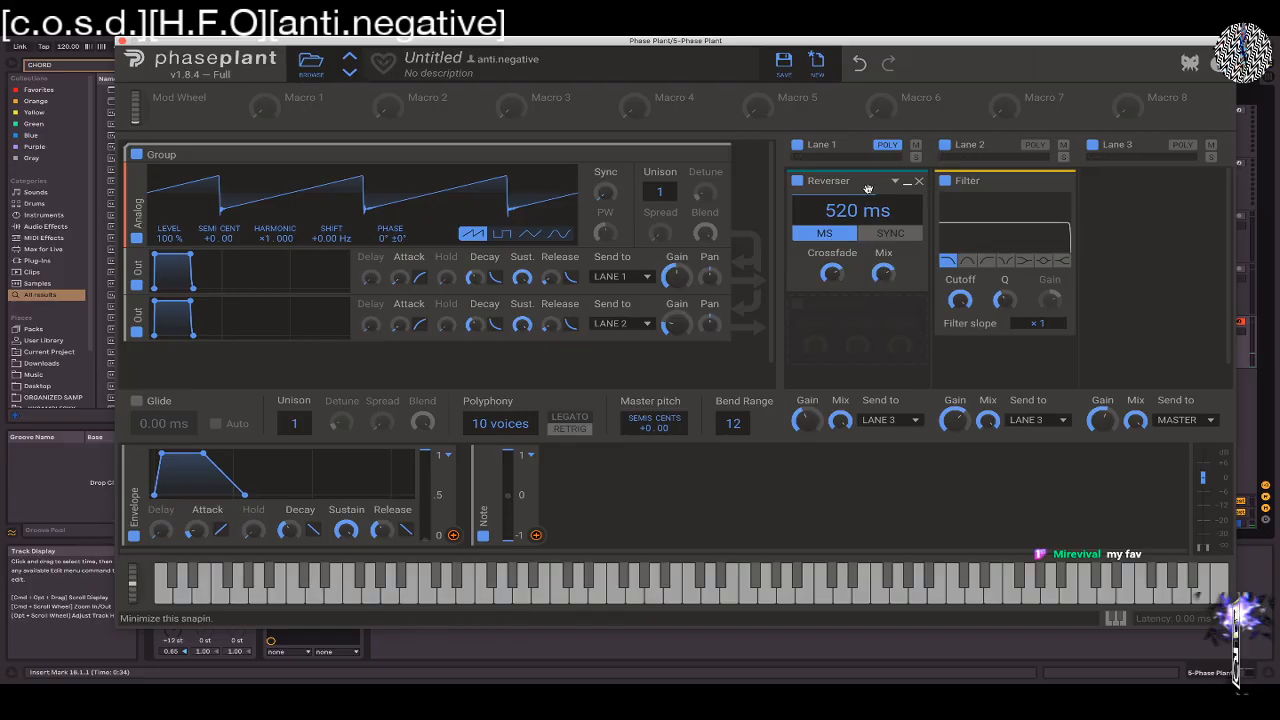
# Replace the Reverser in Lane 1 with a Comb Filter and modulate its cutoff frequency from the Note modulator
pyautogui.click(918, 181)
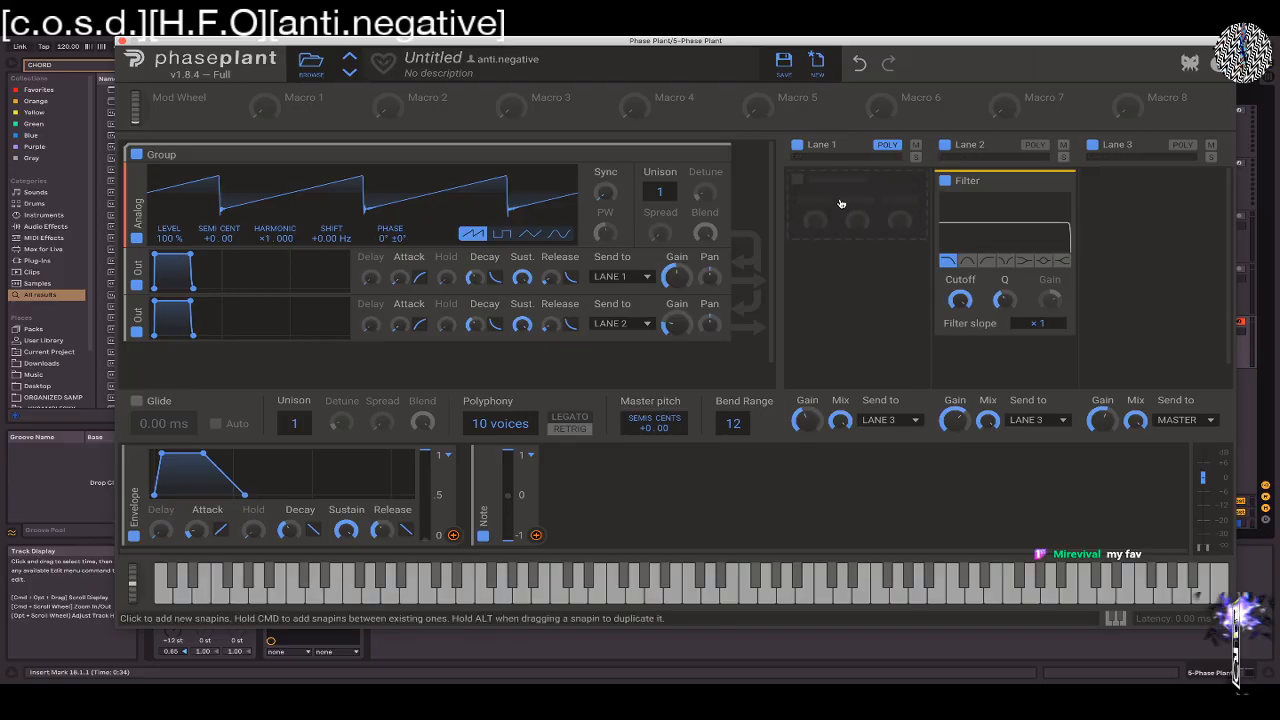
pyautogui.click(839, 215)
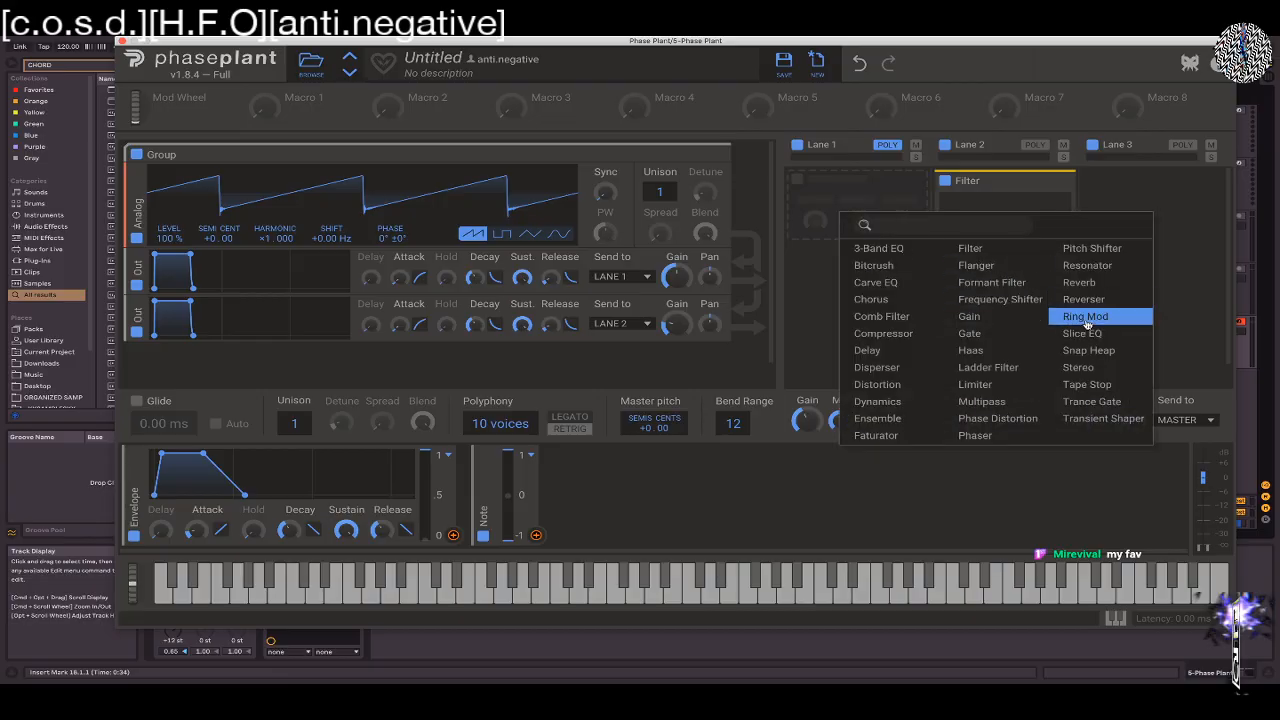
pyautogui.click(888, 322)
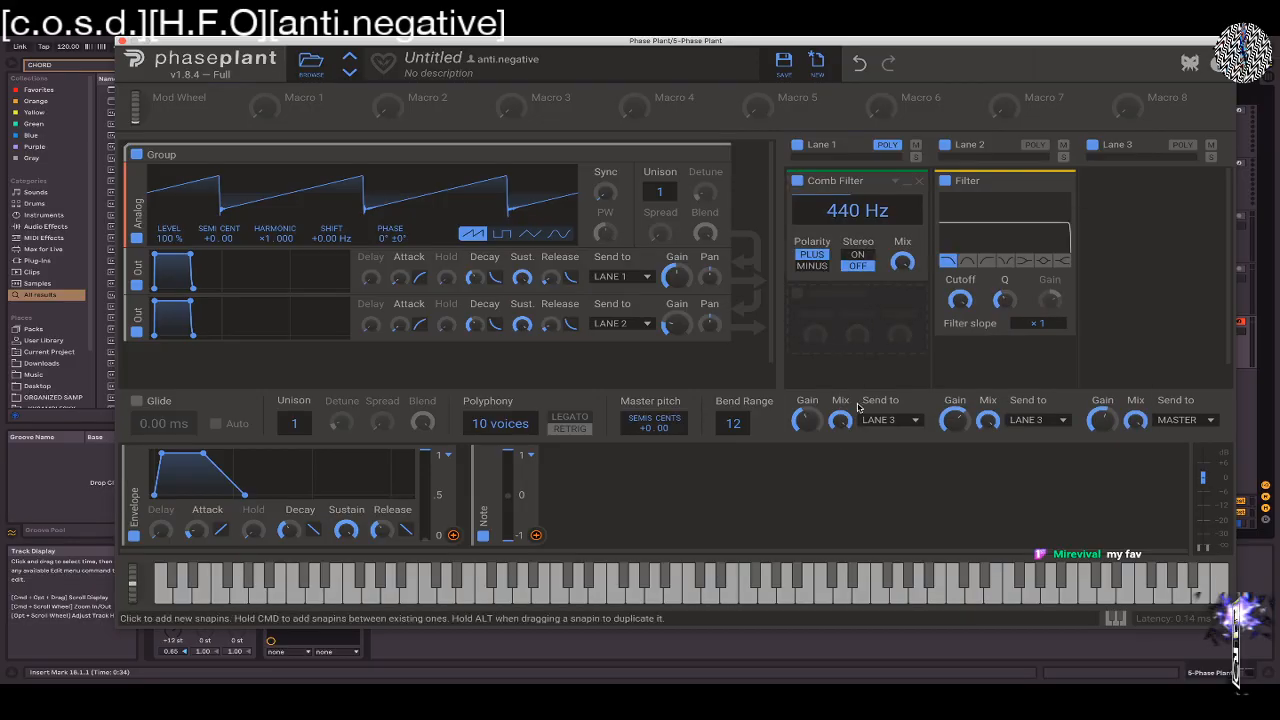
pyautogui.click(536, 535)
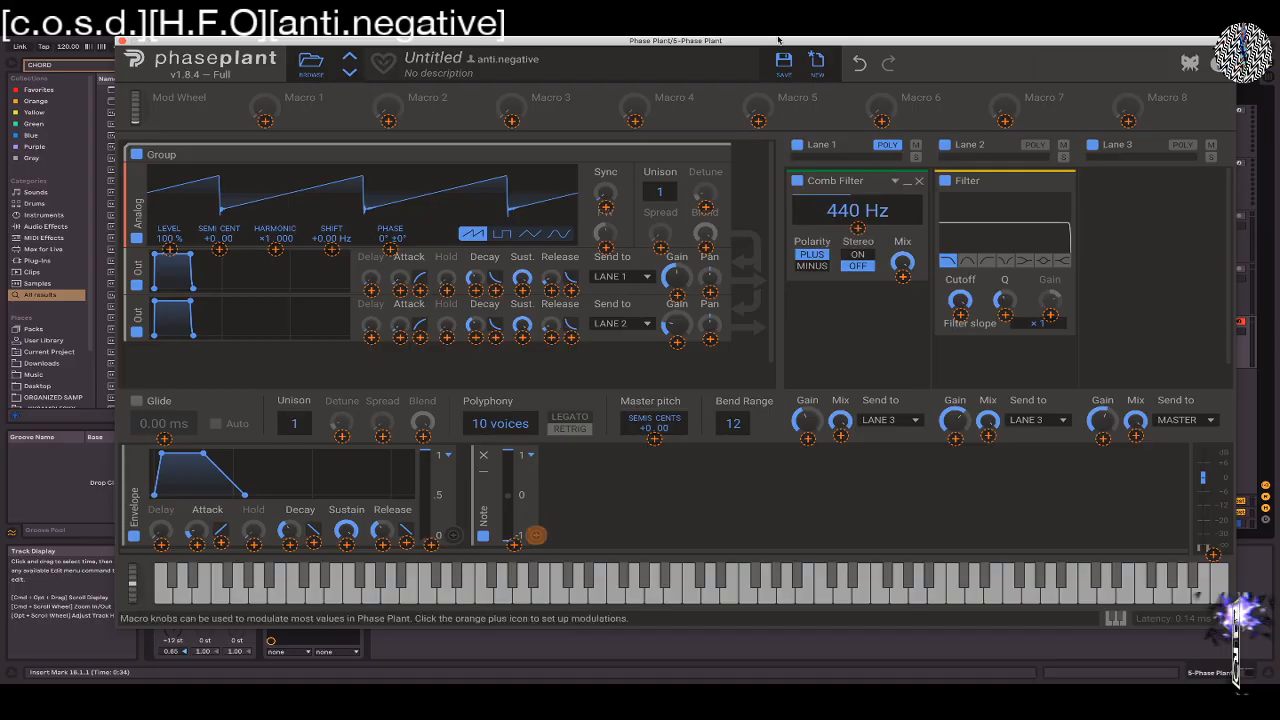
pyautogui.moveTo(858, 228); pyautogui.dragTo(858, 186)
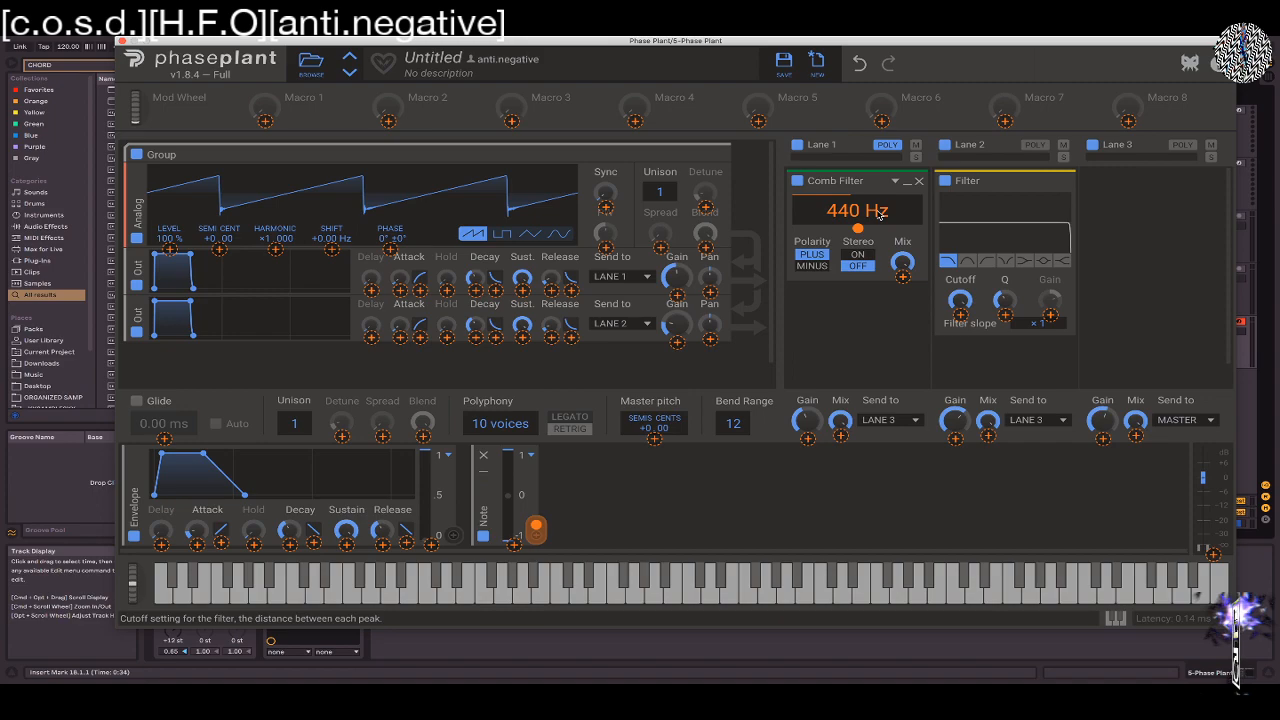
# Set the Comb Filter to Minus polarity, 478 Hz and Stereo on, and lower the Lane 2 Filter's Cutoff
pyautogui.click(854, 266)
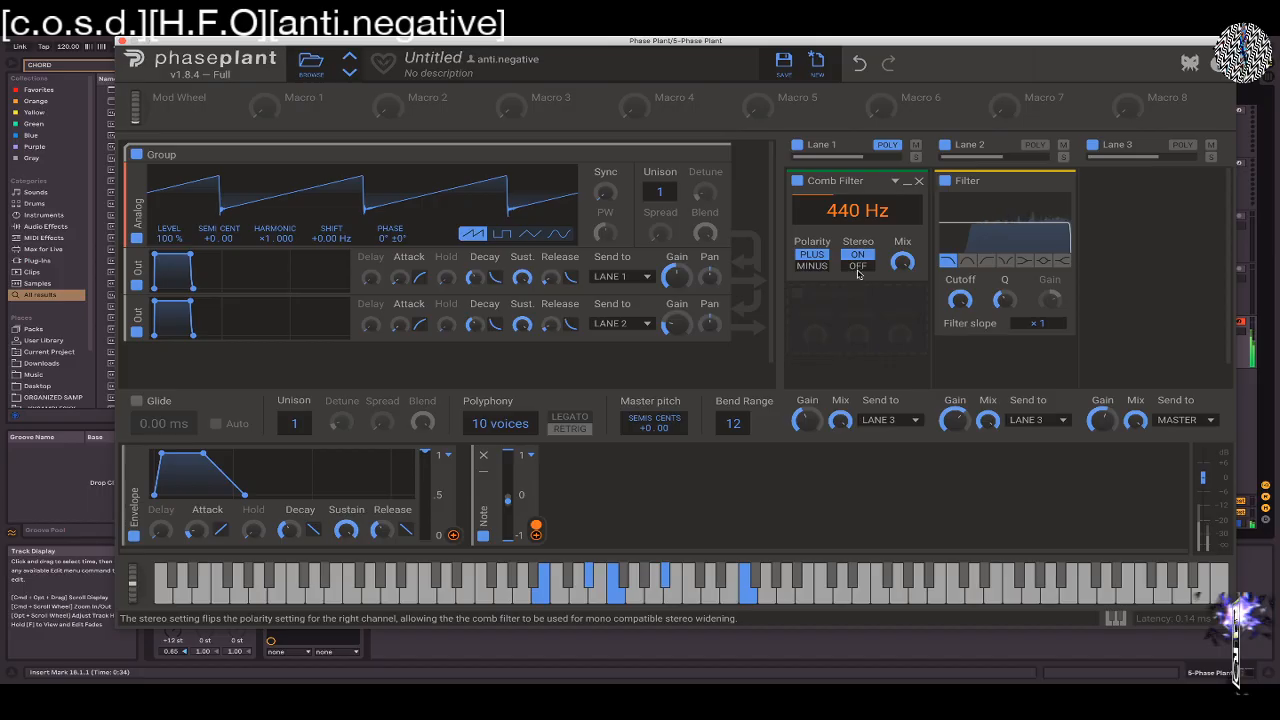
pyautogui.click(857, 266)
pyautogui.click(812, 266)
pyautogui.moveTo(857, 211); pyautogui.dragTo(857, 200)
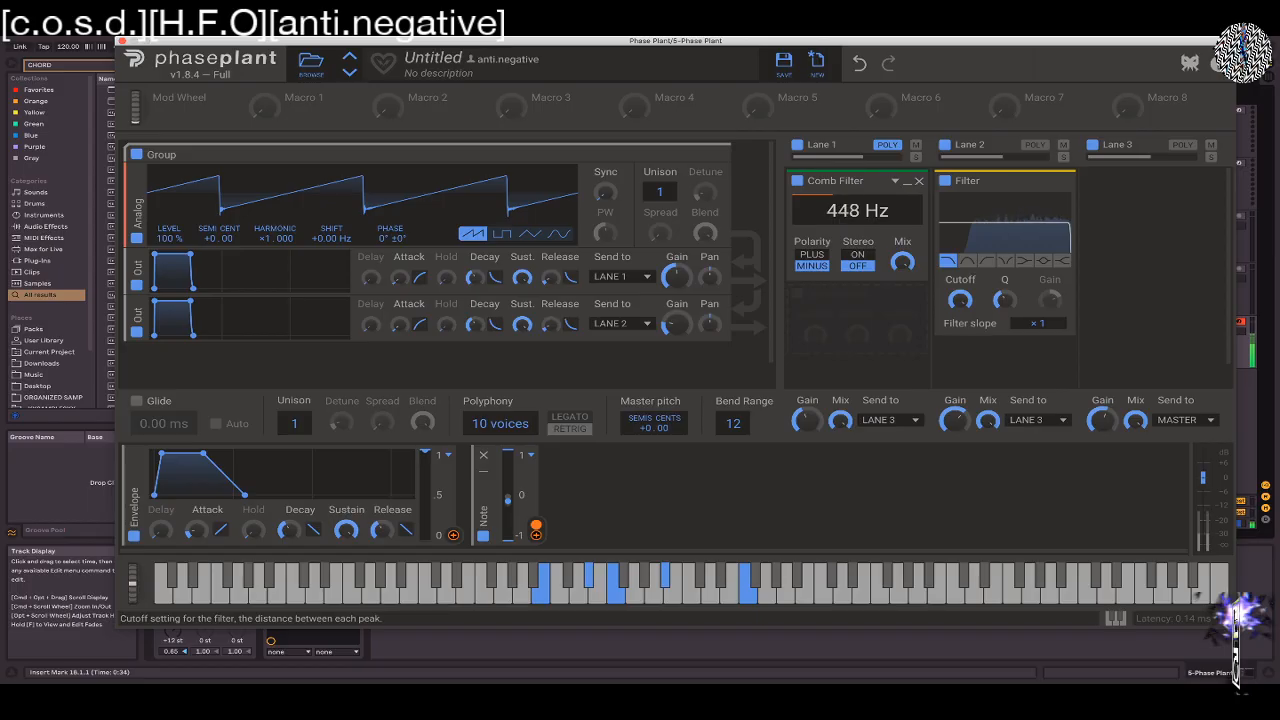
pyautogui.moveTo(959, 299); pyautogui.dragTo(958, 232)
pyautogui.moveTo(857, 210); pyautogui.dragTo(857, 192)
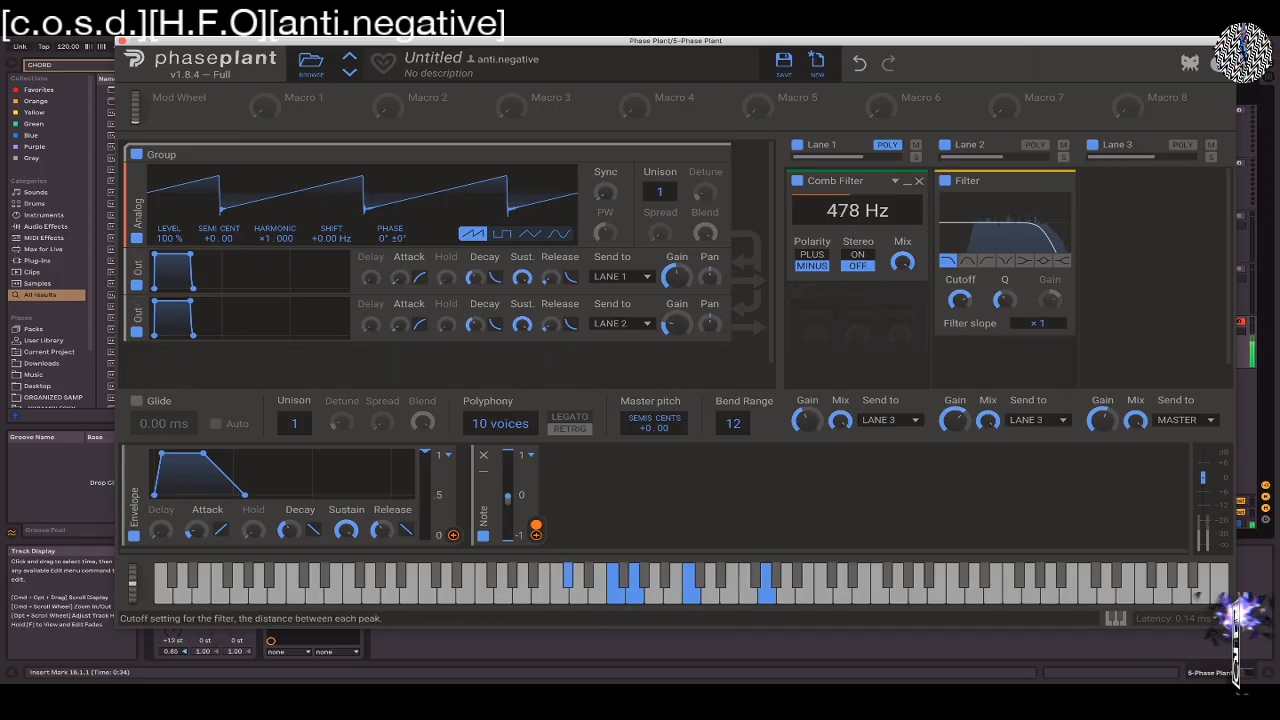
pyautogui.click(857, 254)
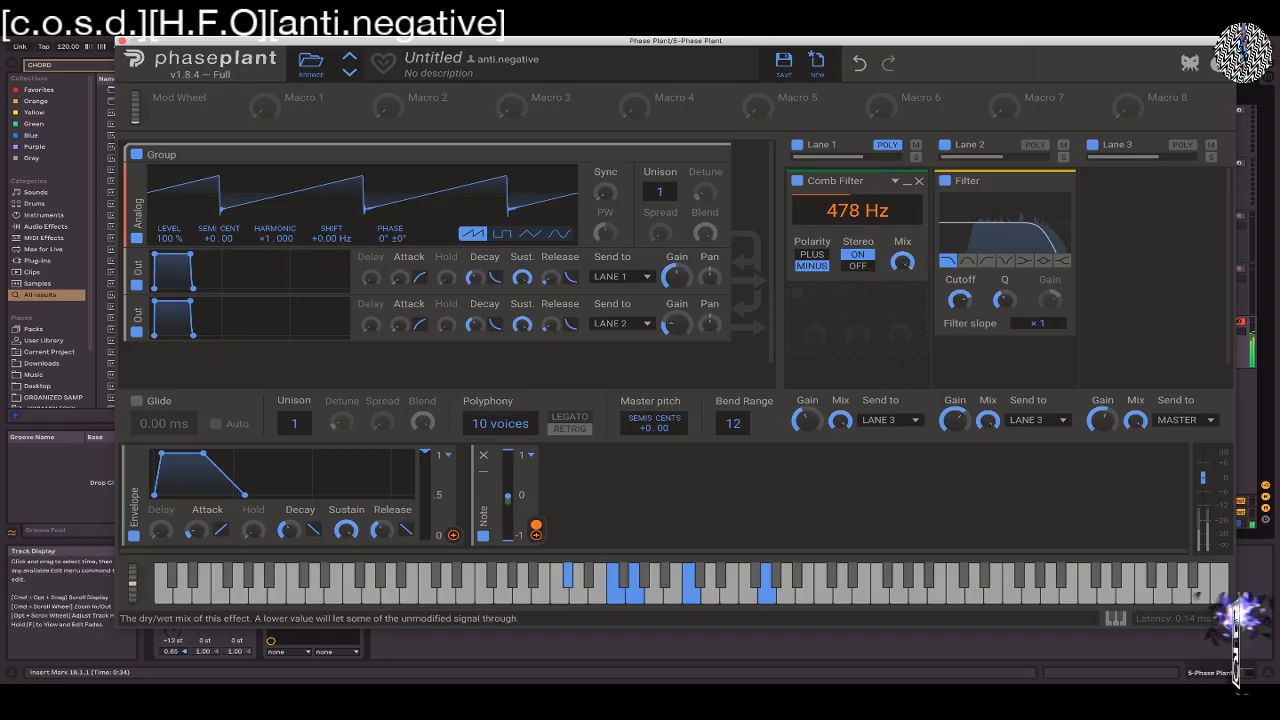
# Bypass Lane 2 and lower the Lane 1 Comb Filter's cutoff to 119 Hz
pyautogui.click(945, 181)
pyautogui.click(943, 149)
pyautogui.moveTo(857, 212); pyautogui.dragTo(857, 218)
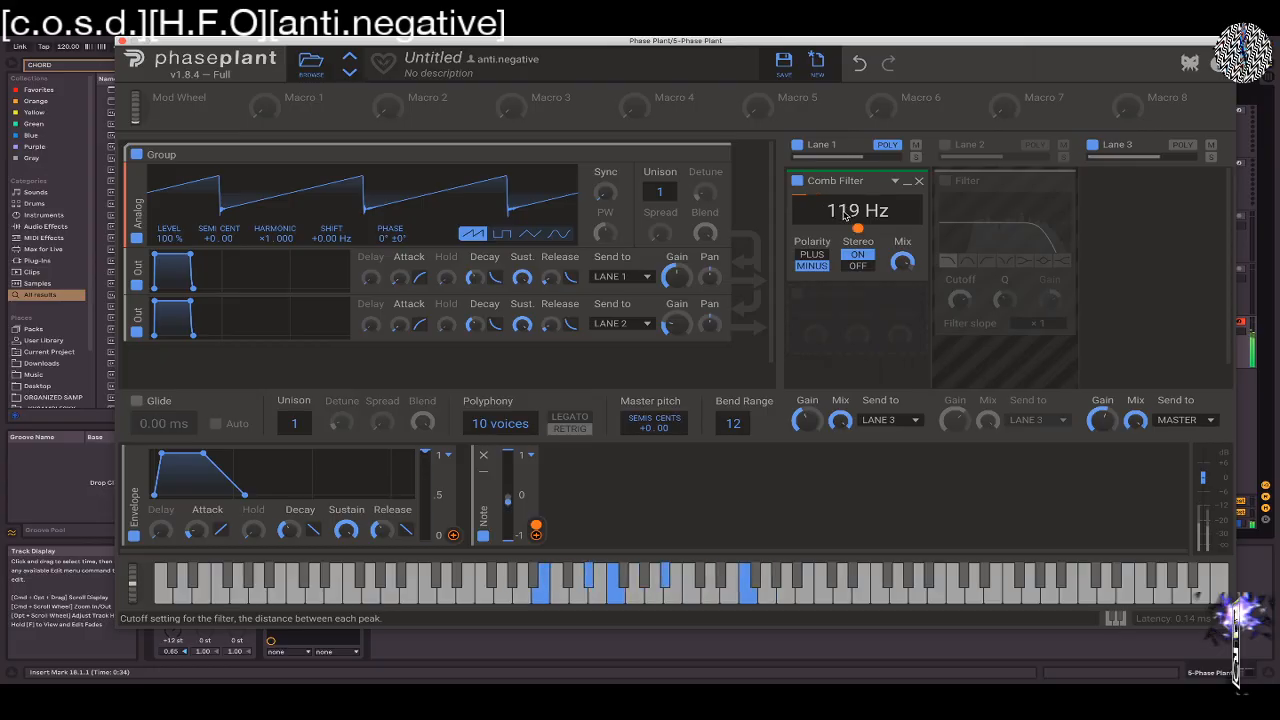
pyautogui.click(798, 293)
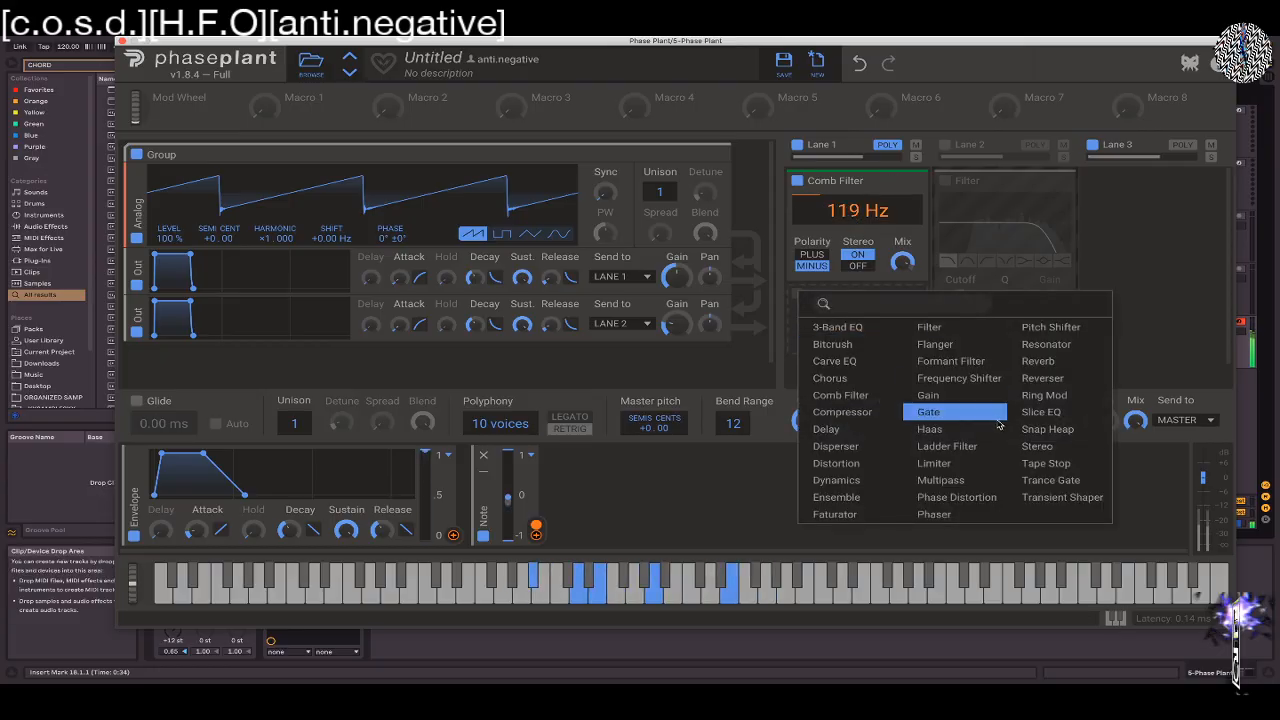
pyautogui.click(836, 198)
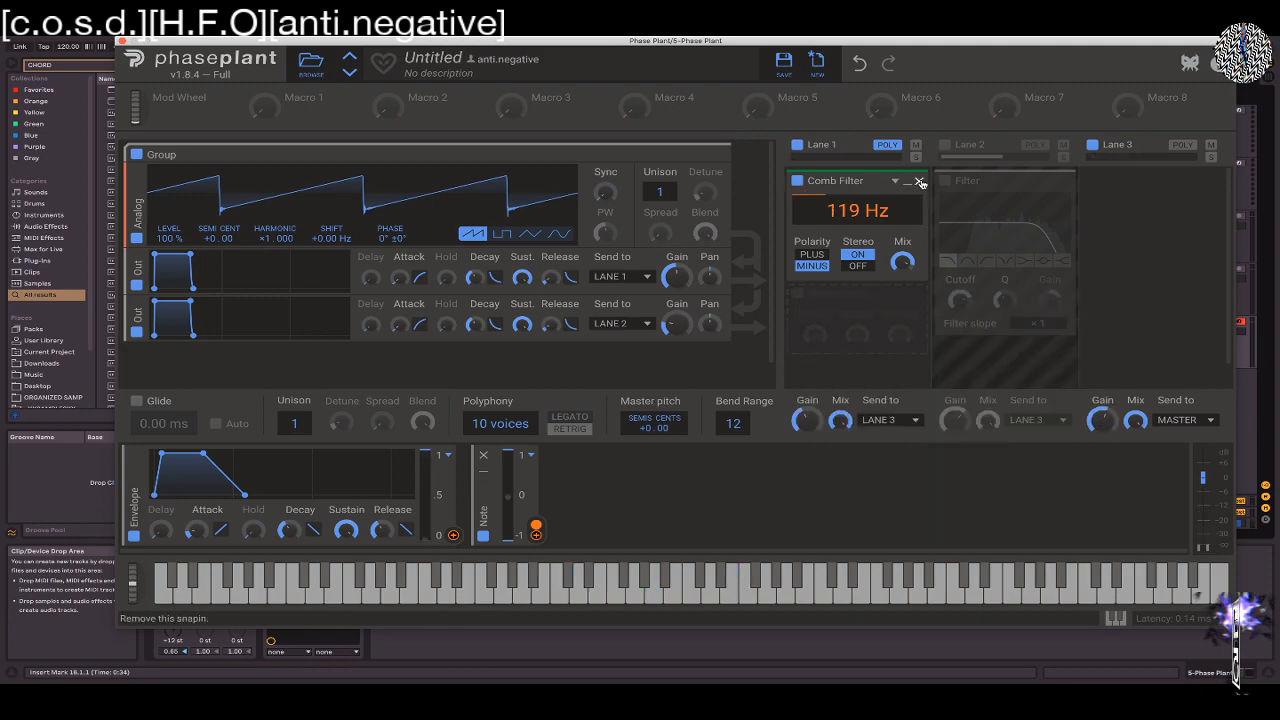
# Replace the Comb Filter in Lane 1 with a Gain effect
pyautogui.click(919, 182)
pyautogui.click(797, 182)
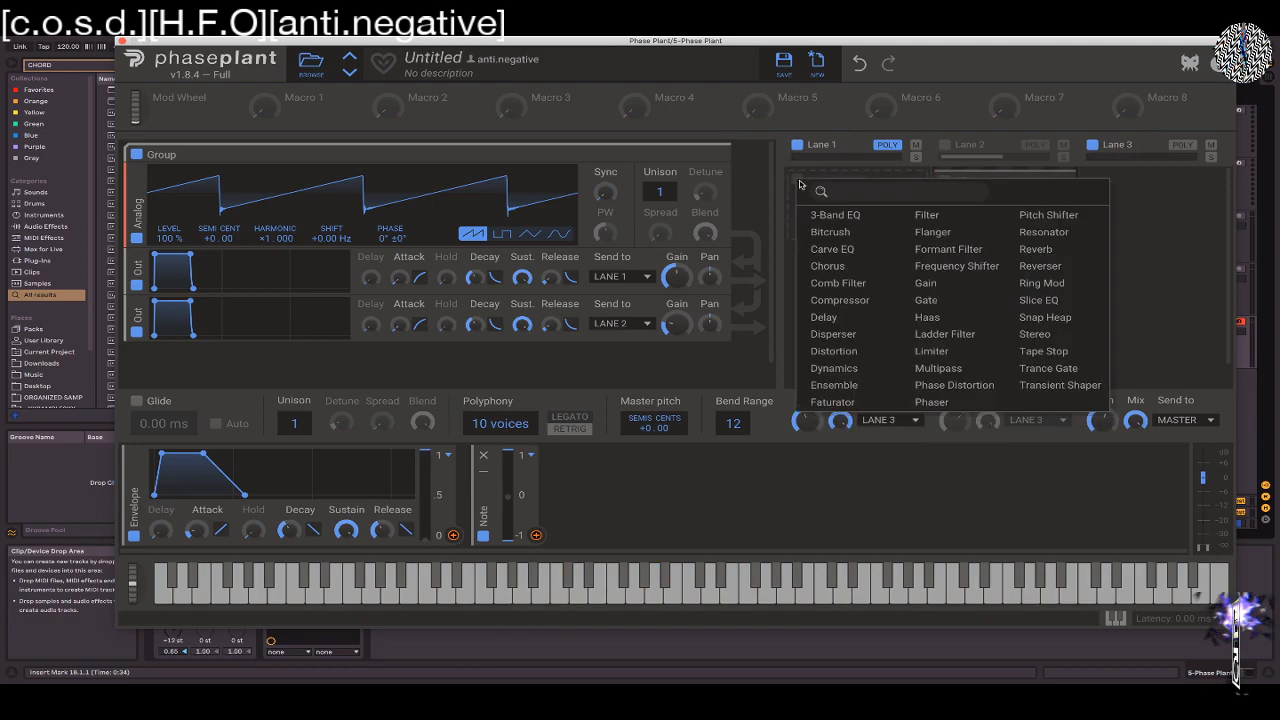
pyautogui.click(927, 285)
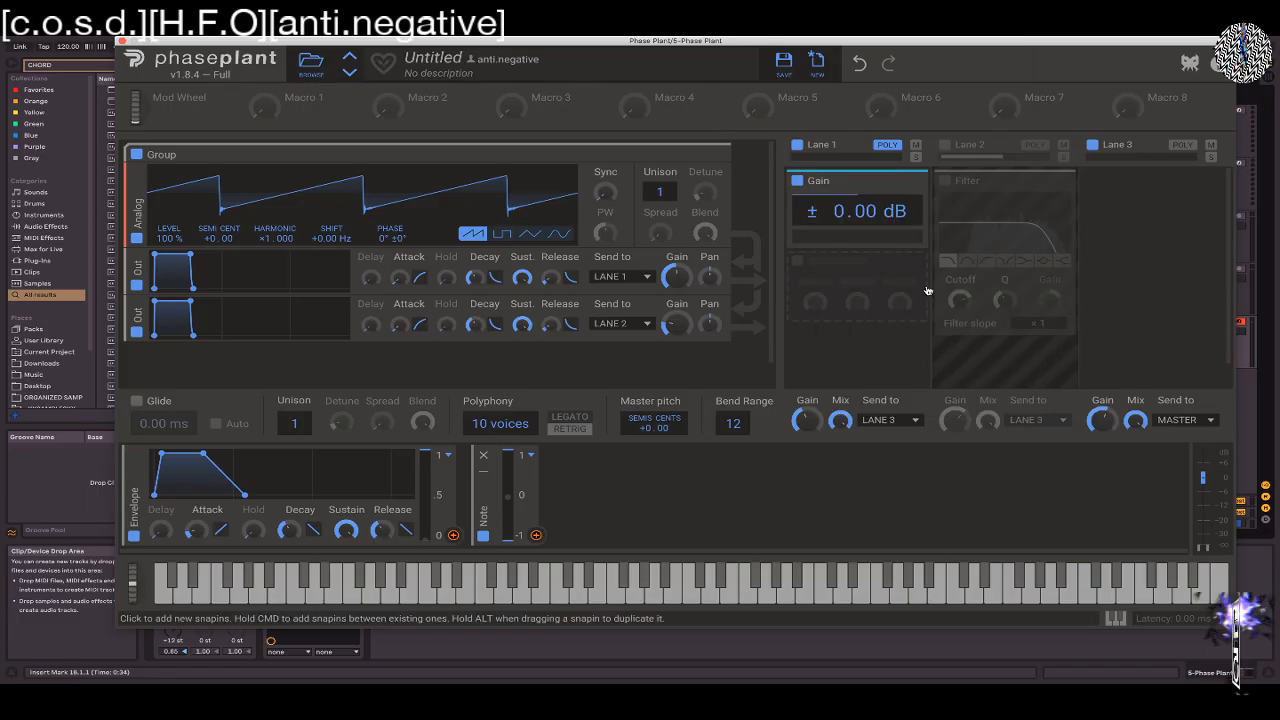
pyautogui.click(797, 264)
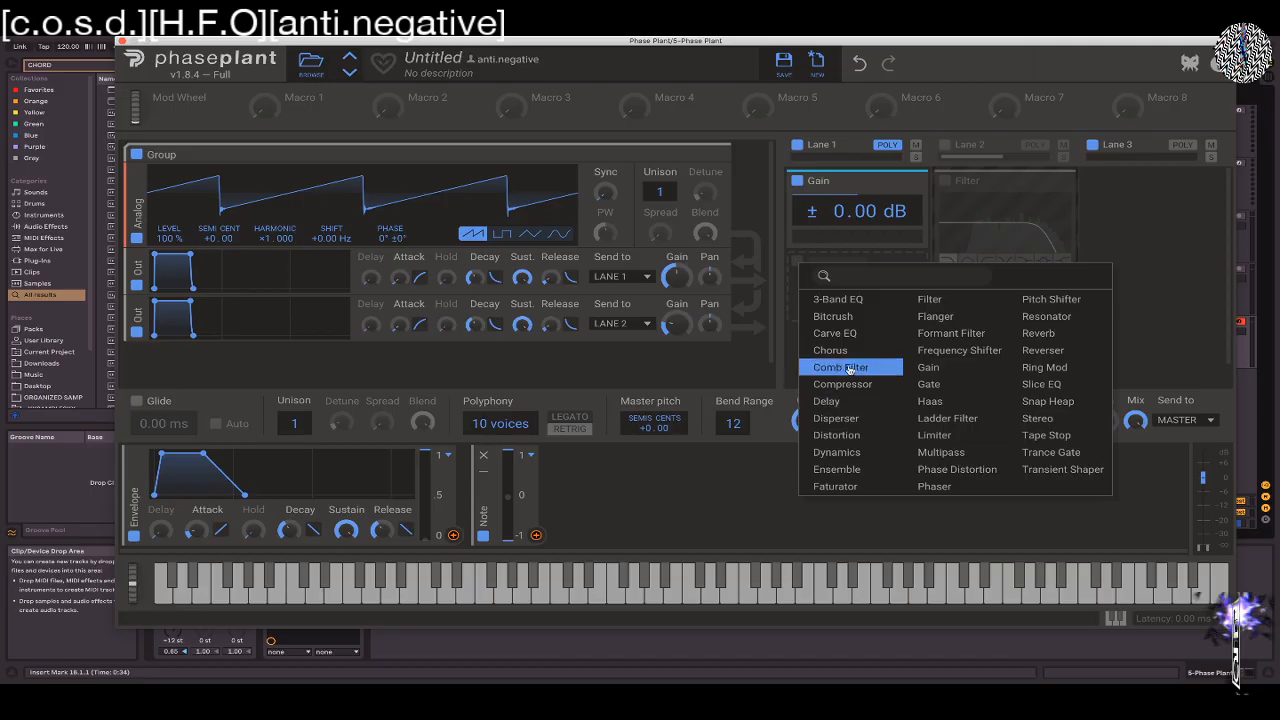
pyautogui.click(764, 315)
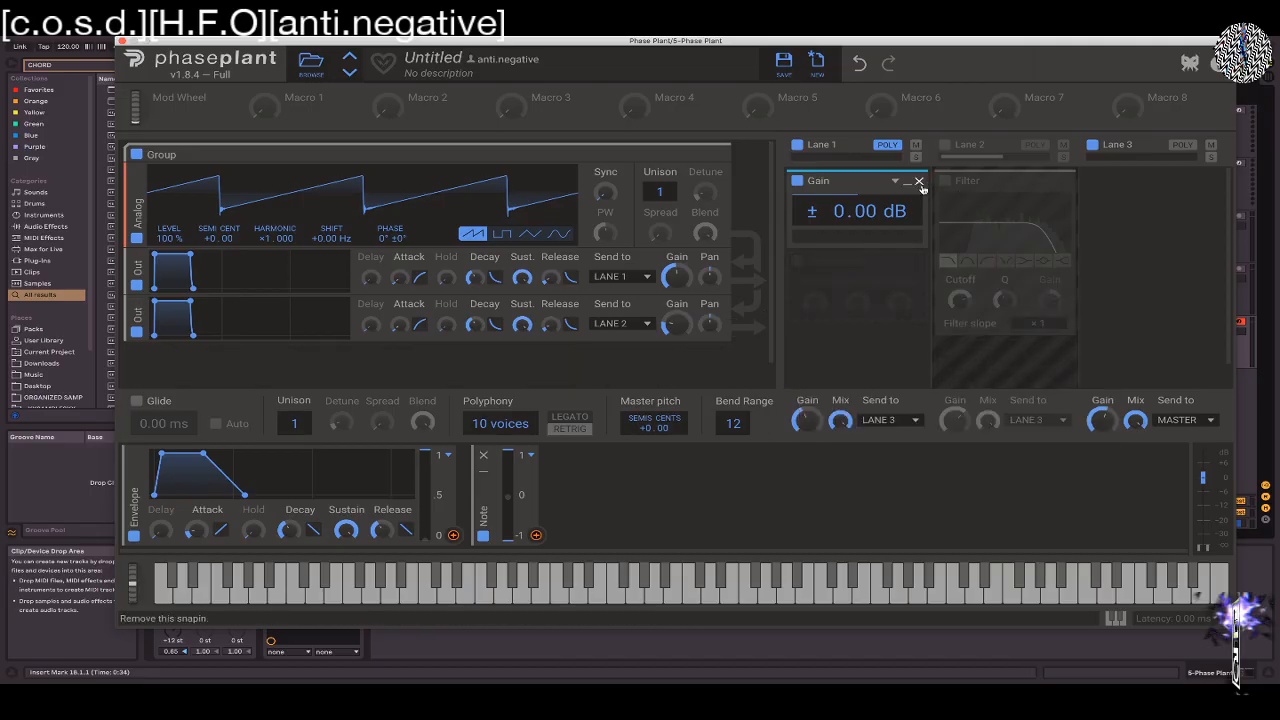
pyautogui.moveTo(851, 213); pyautogui.dragTo(851, 215)
# Replace the Gain effect in Lane 1 with a Ring Mod
pyautogui.click(916, 183)
pyautogui.click(800, 187)
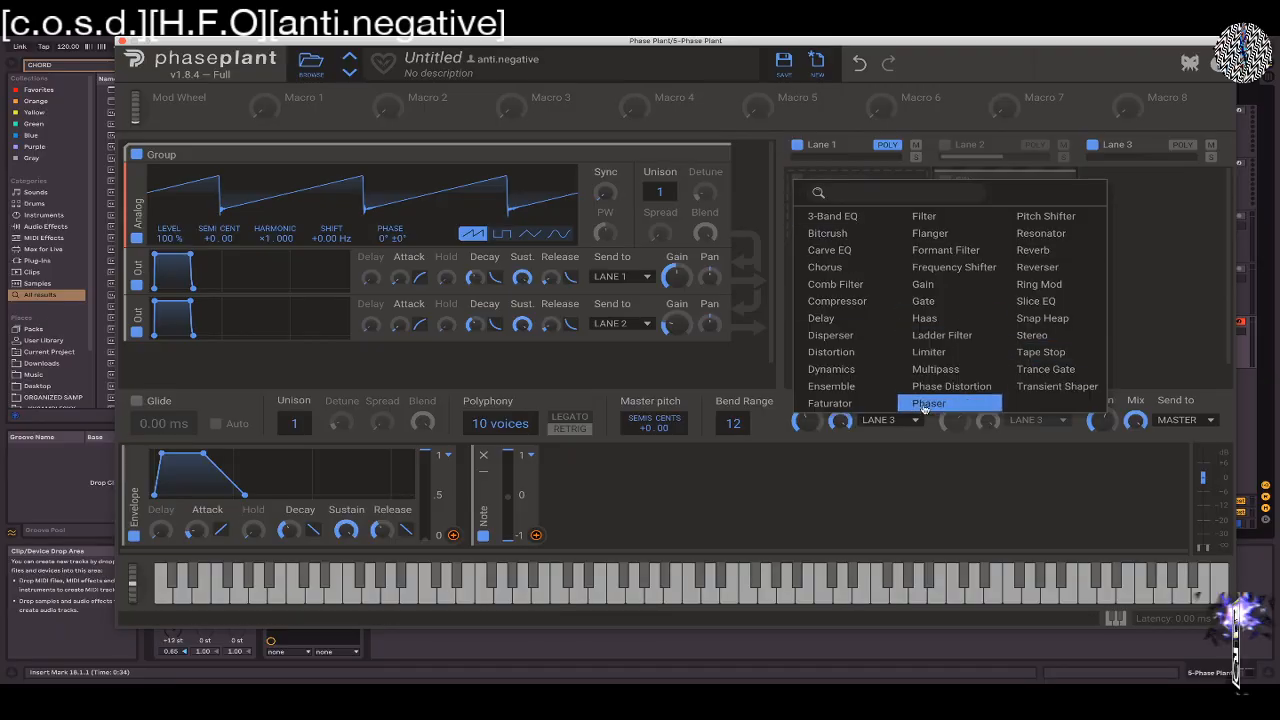
pyautogui.click(1039, 284)
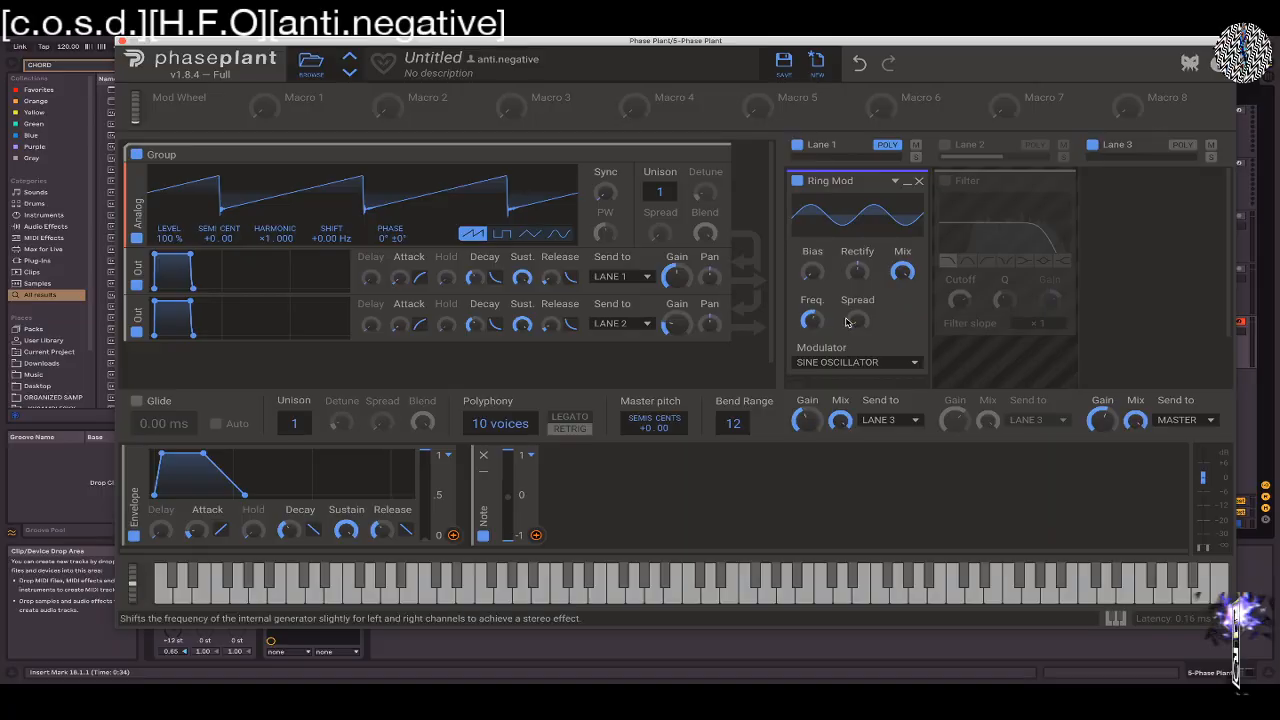
# Route the second Out module from Lane 2 to Sideband
pyautogui.click(852, 362)
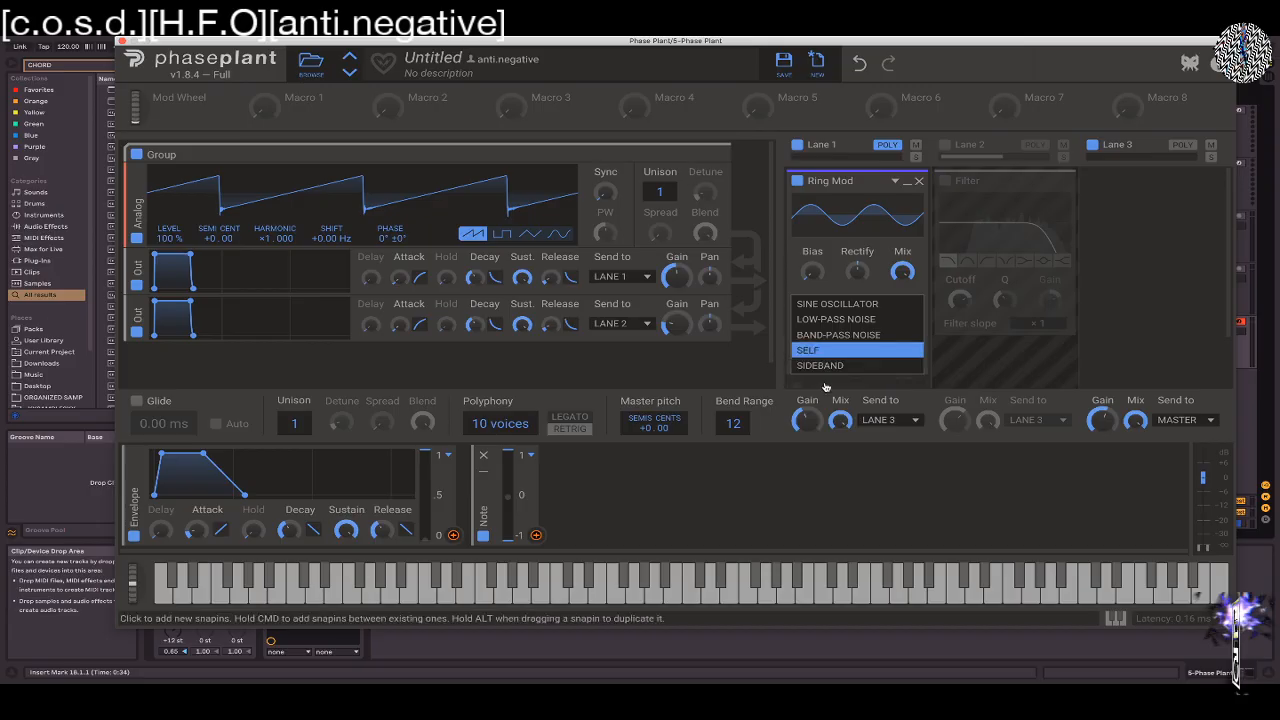
pyautogui.click(632, 325)
pyautogui.click(630, 319)
pyautogui.click(622, 323)
pyautogui.click(622, 380)
# Set the Ring Mod's modulator to Sideband and raise its Bias to about 52 %
pyautogui.click(856, 362)
pyautogui.click(831, 365)
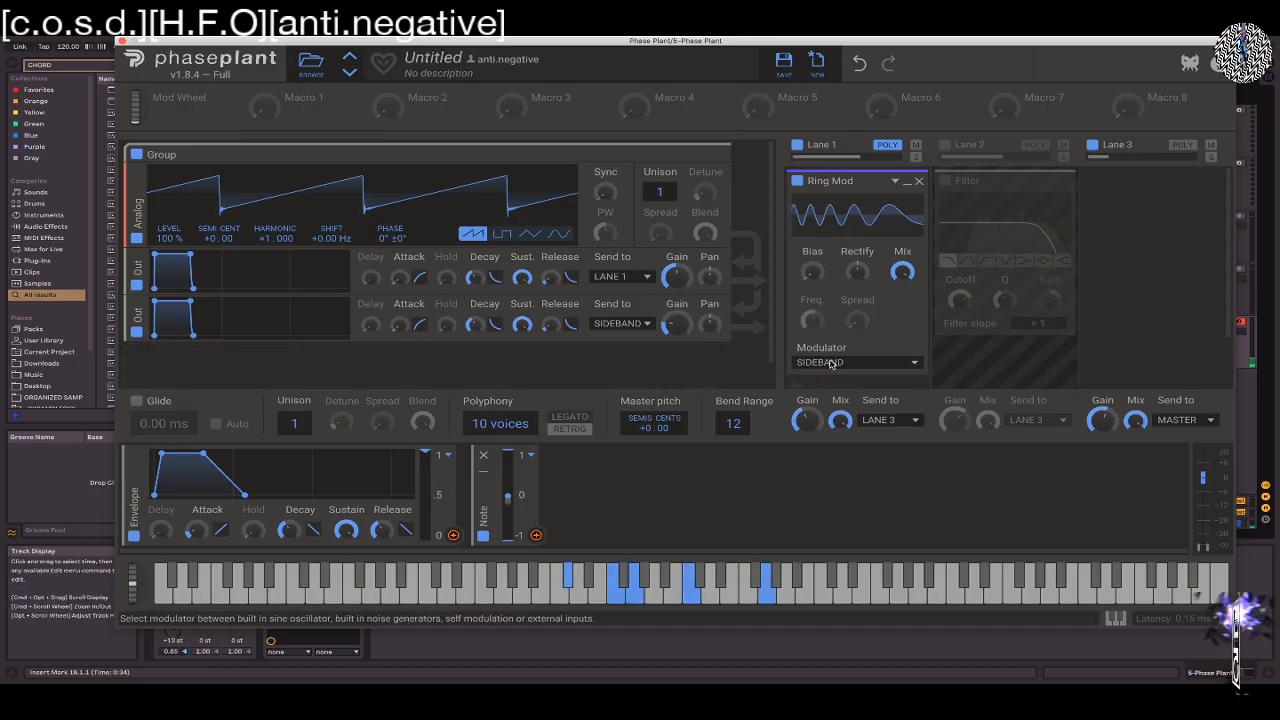
pyautogui.moveTo(813, 271); pyautogui.dragTo(813, 205)
pyautogui.moveTo(857, 271); pyautogui.dragTo(857, 262)
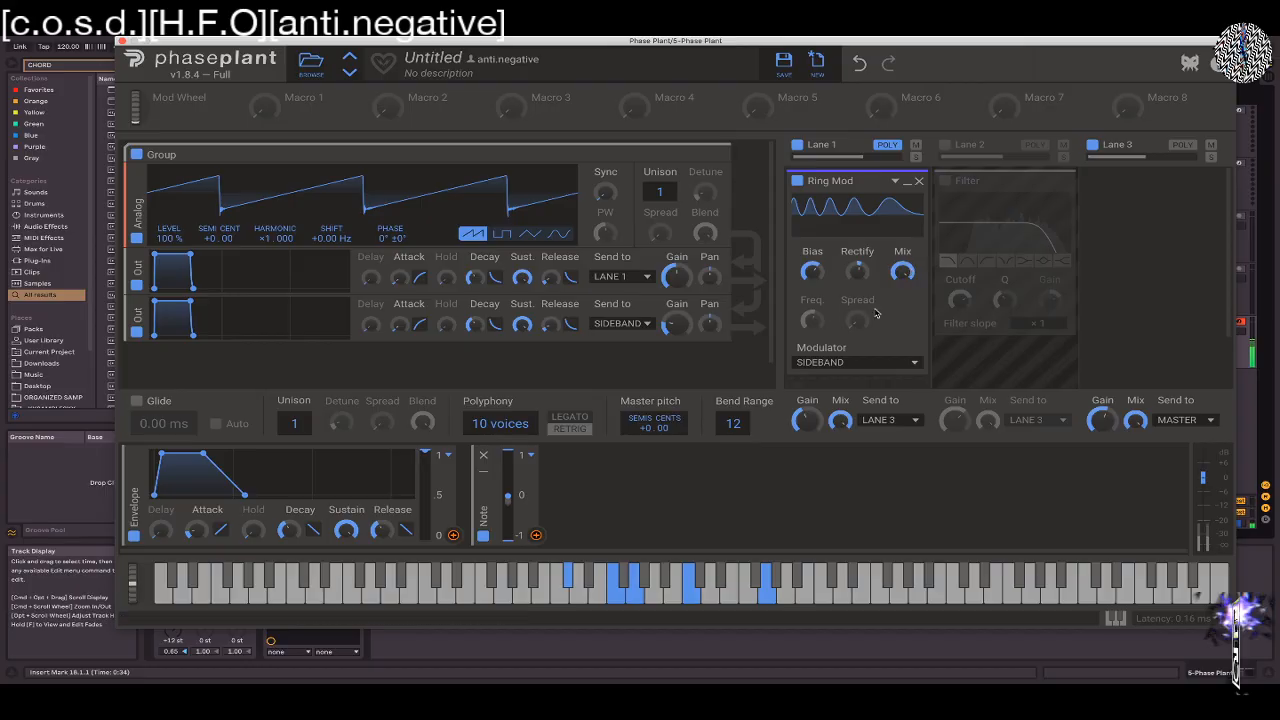
# Switch the Ring Mod's modulator to Band-Pass Noise, lower its frequency, and raise its Spread
pyautogui.click(840, 363)
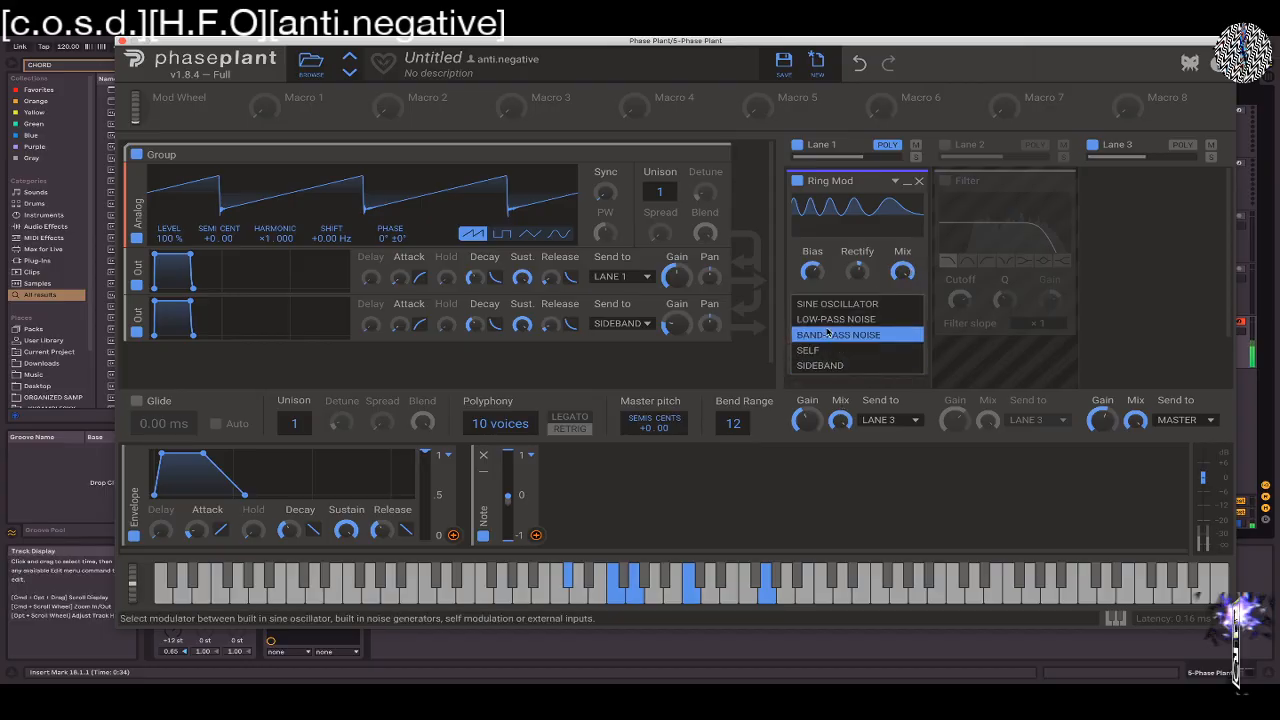
pyautogui.click(826, 336)
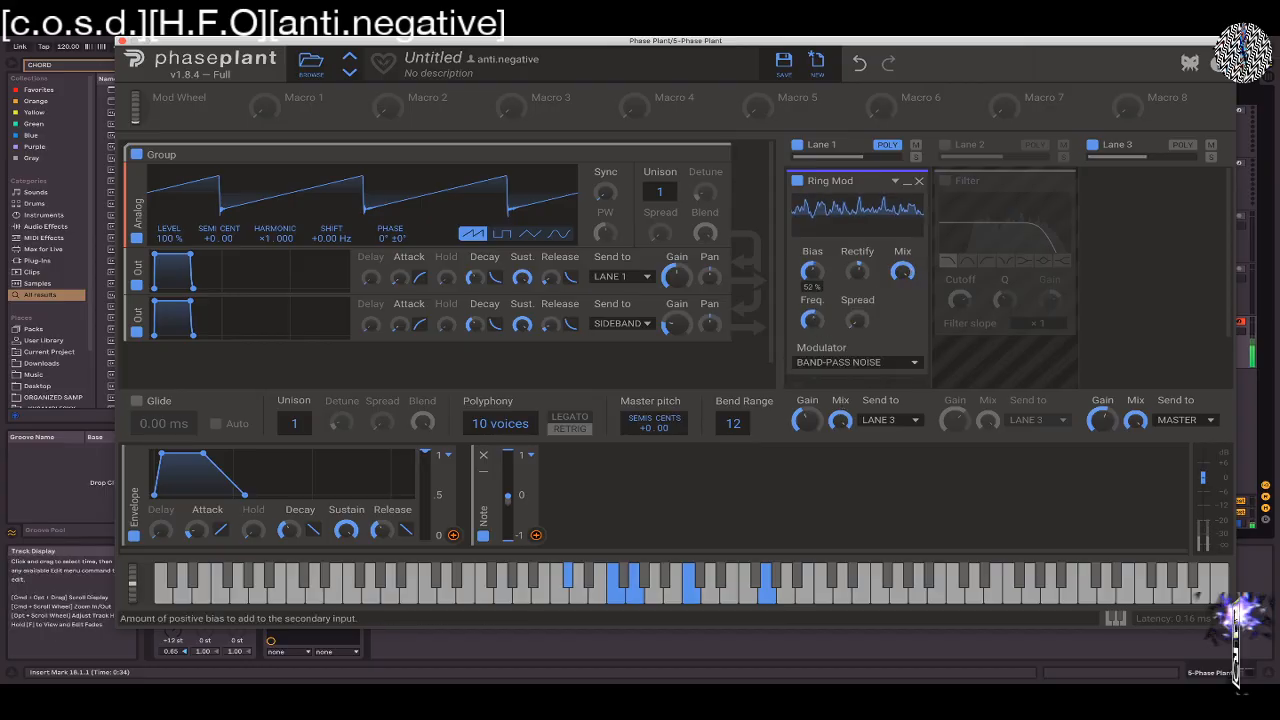
pyautogui.moveTo(814, 321)
pyautogui.mouseDown()
pyautogui.moveTo(814, 303)
pyautogui.moveTo(814, 325)
pyautogui.mouseUp()
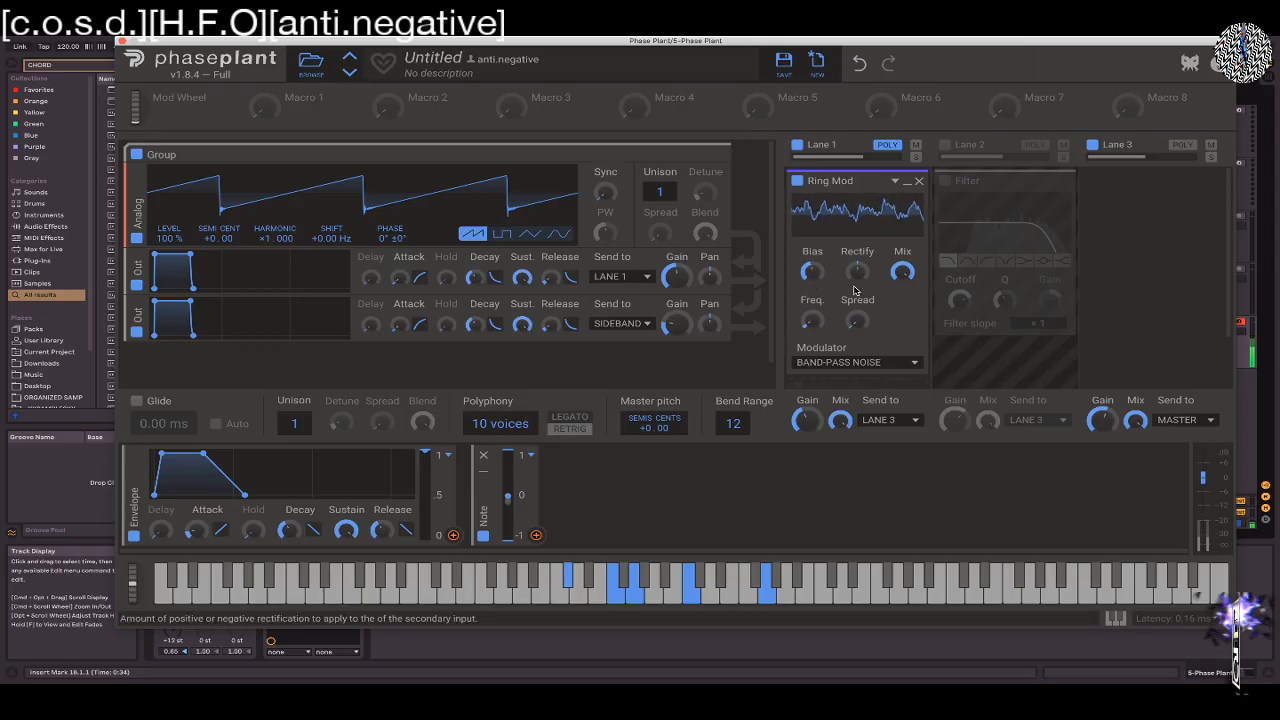
pyautogui.moveTo(856, 317); pyautogui.dragTo(856, 284)
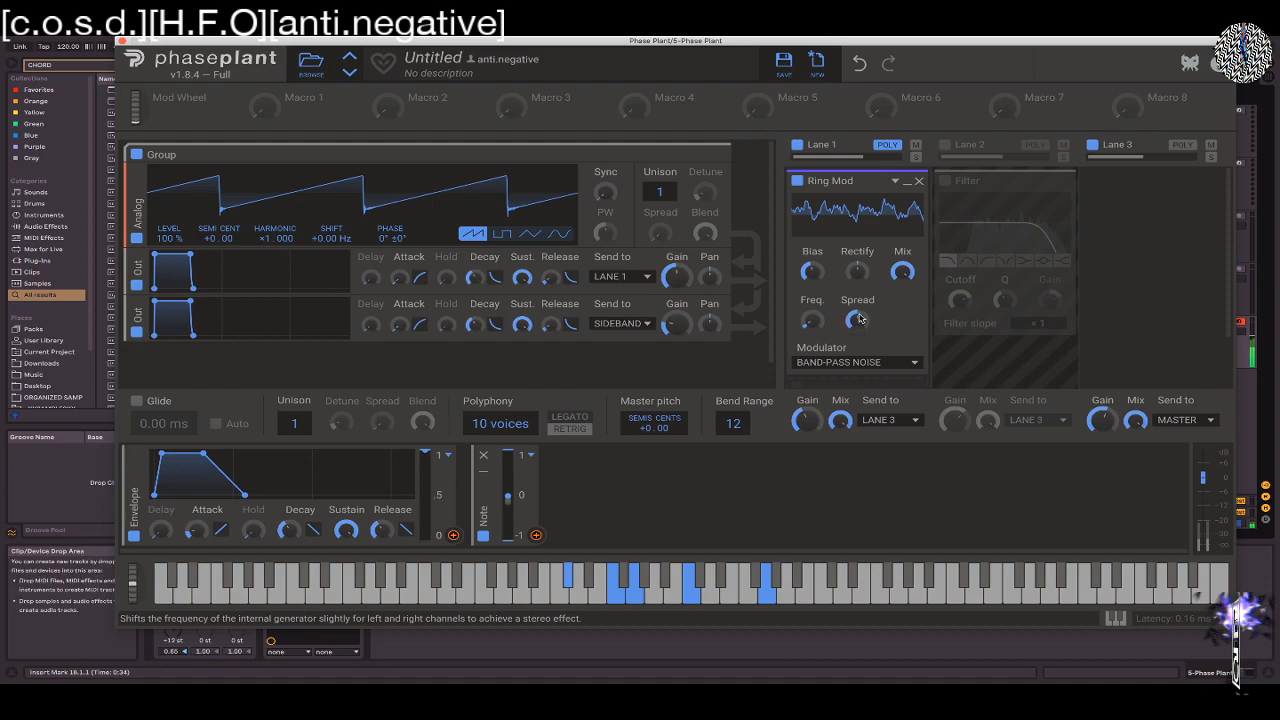
# Try Low-Pass Noise as the Ring Mod's modulator, switch it to Self, and raise the Bias further
pyautogui.click(840, 362)
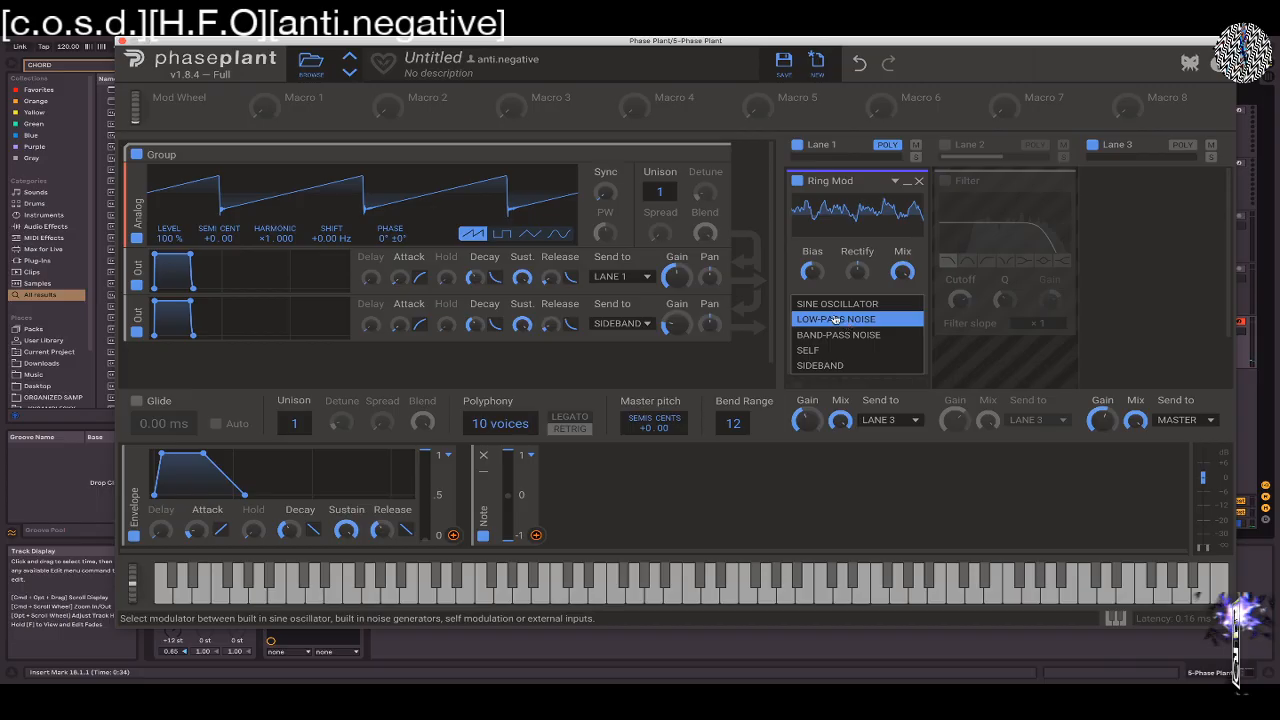
pyautogui.click(835, 320)
pyautogui.click(840, 364)
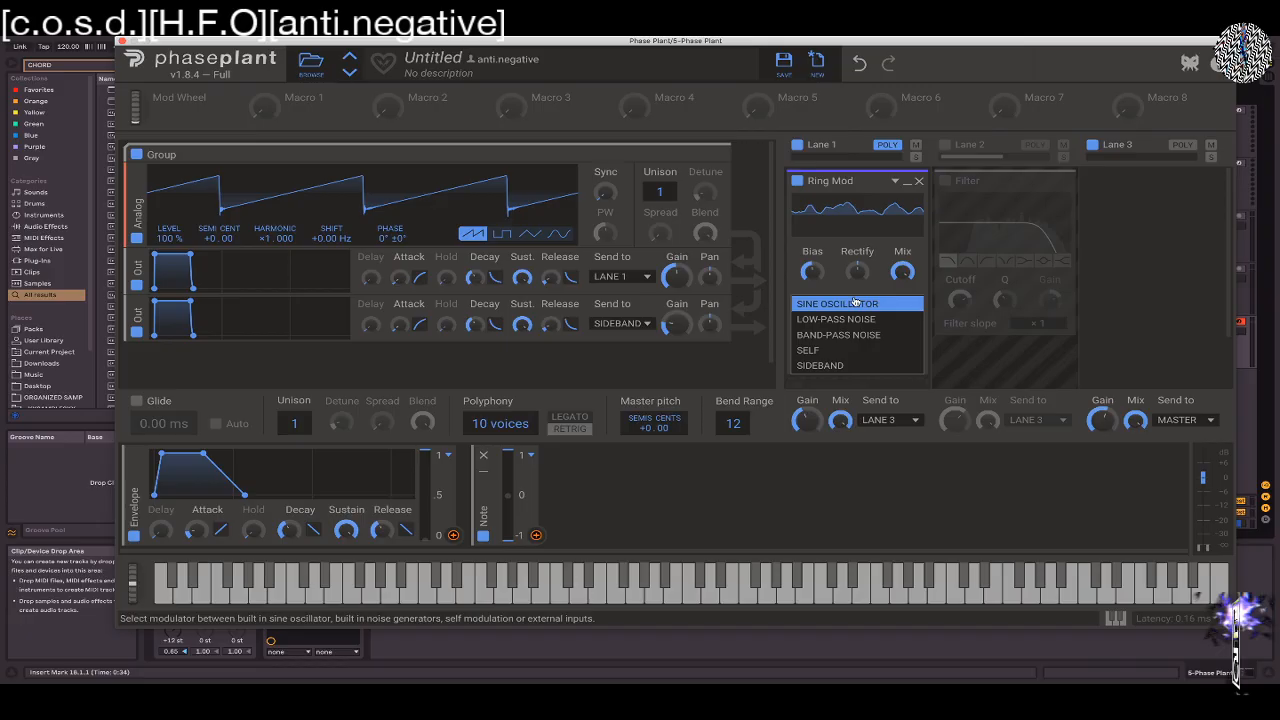
pyautogui.click(818, 349)
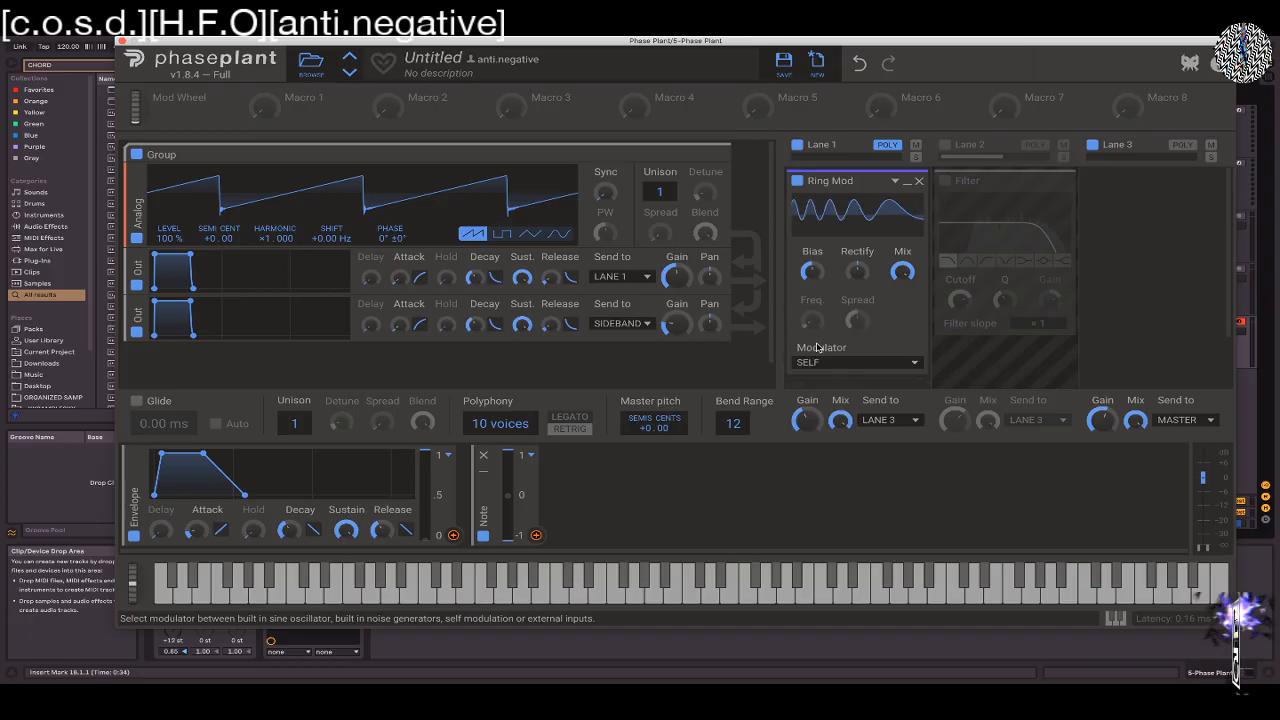
pyautogui.moveTo(817, 276); pyautogui.dragTo(819, 270)
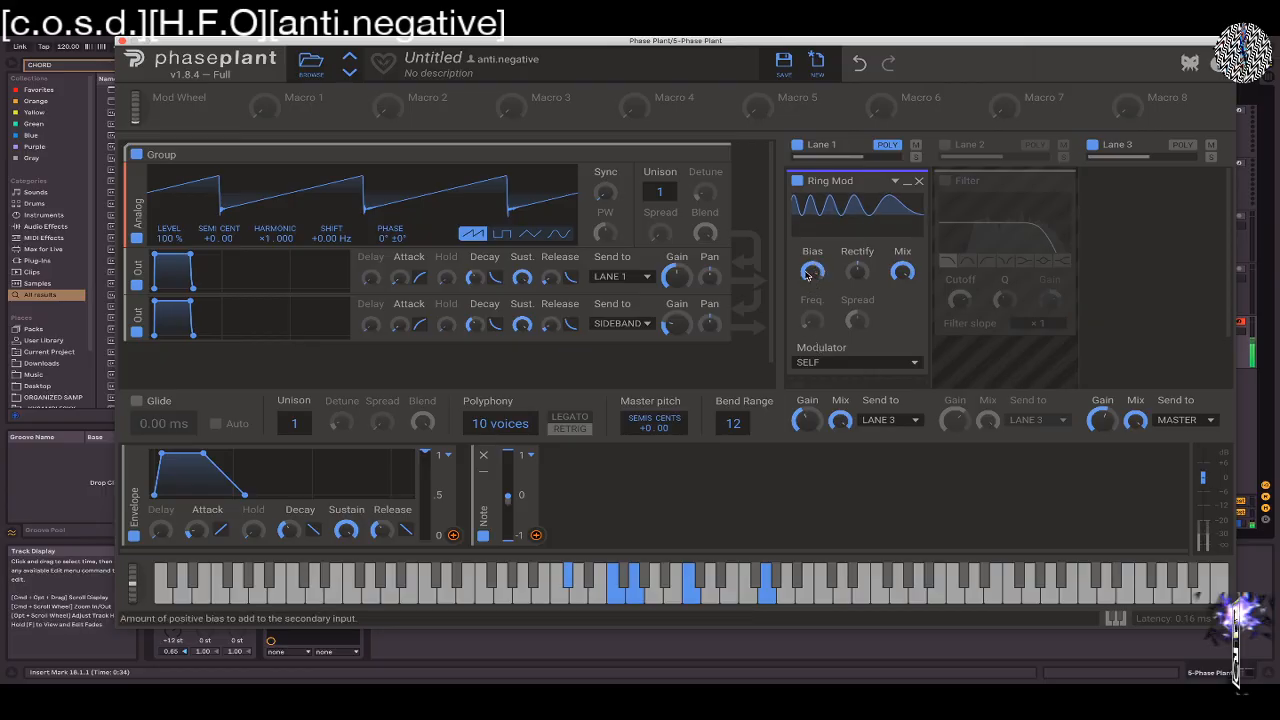
pyautogui.moveTo(902, 274)
pyautogui.mouseDown()
pyautogui.moveTo(902, 375)
pyautogui.moveTo(902, 272)
pyautogui.mouseUp()
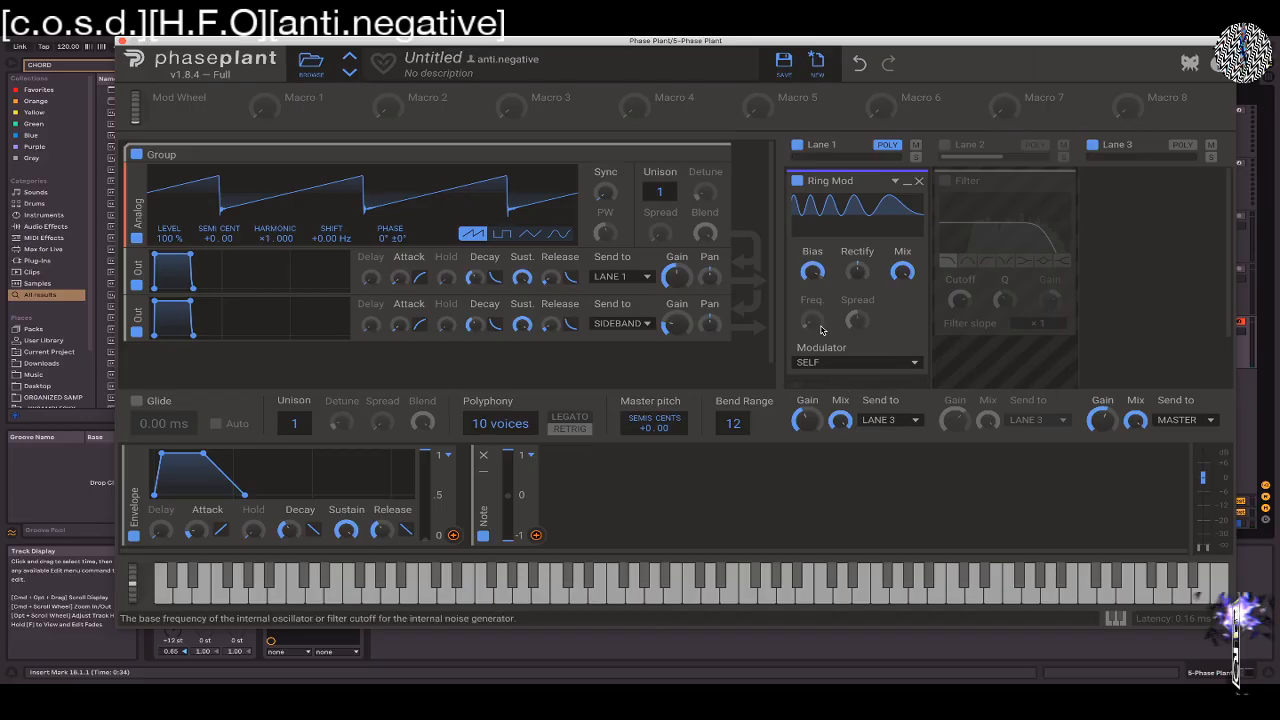
# Set the Ring Mod's modulator to Sine Oscillator, reduce Spread to 16 %, and sweep its frequency through 46.7 Hz
pyautogui.click(866, 362)
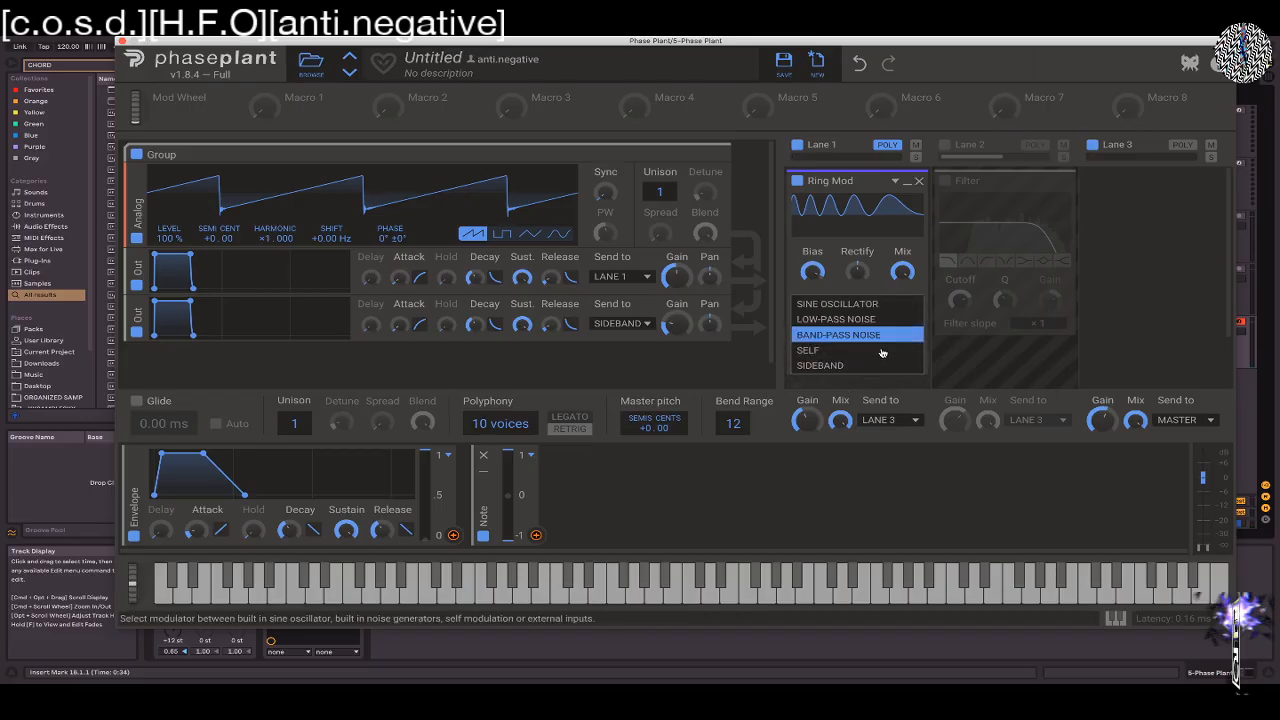
pyautogui.click(823, 304)
pyautogui.scroll(-2, 823, 310)
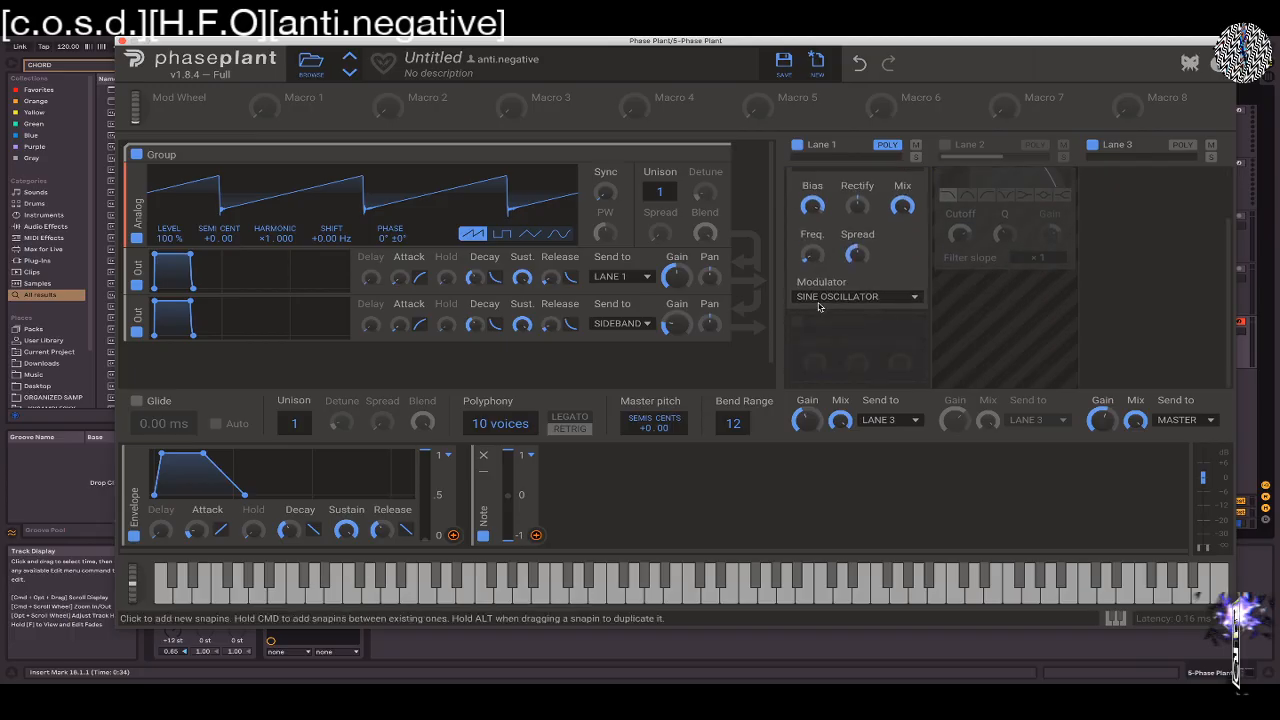
pyautogui.scroll(2, 820, 290)
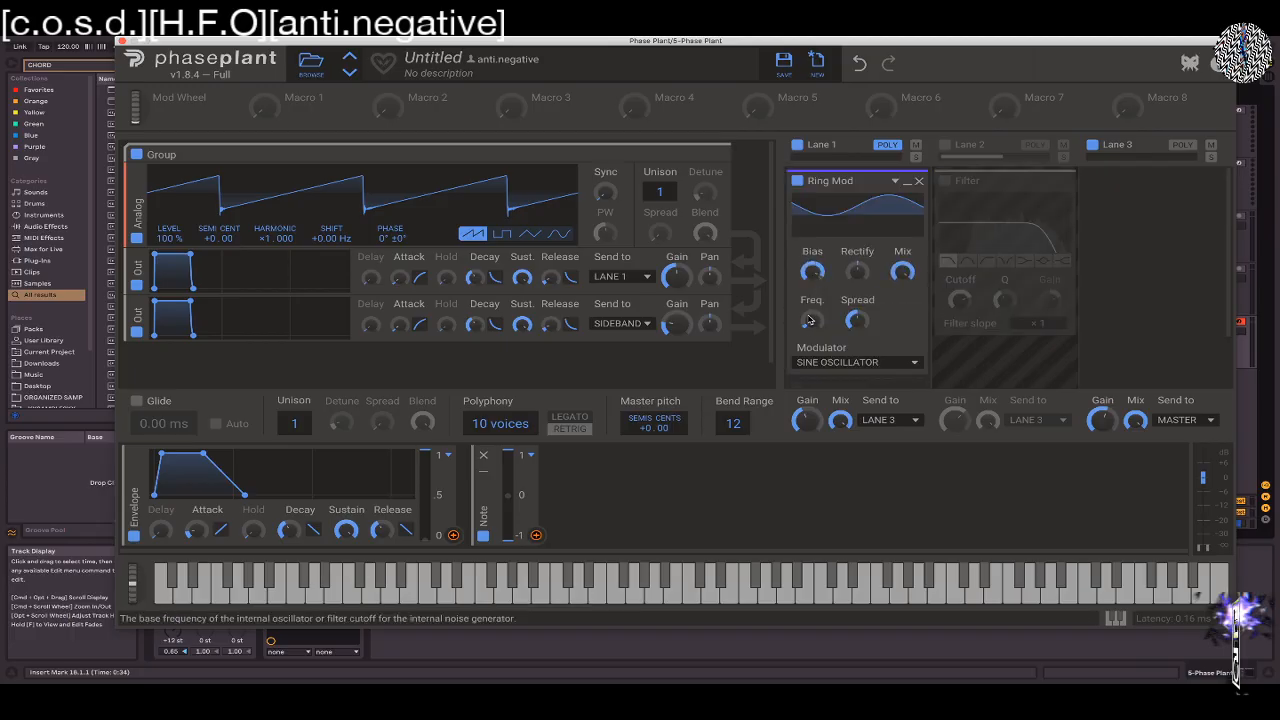
pyautogui.moveTo(812, 320); pyautogui.dragTo(812, 280)
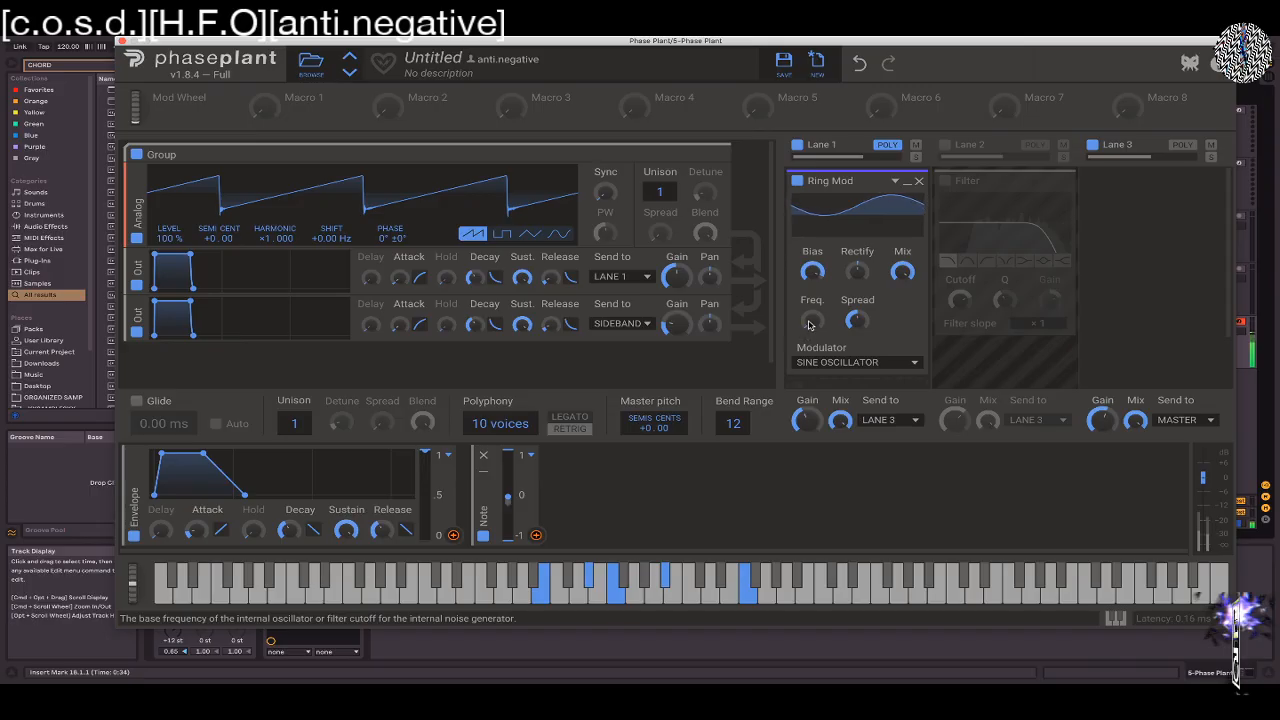
pyautogui.moveTo(857, 321); pyautogui.dragTo(857, 325)
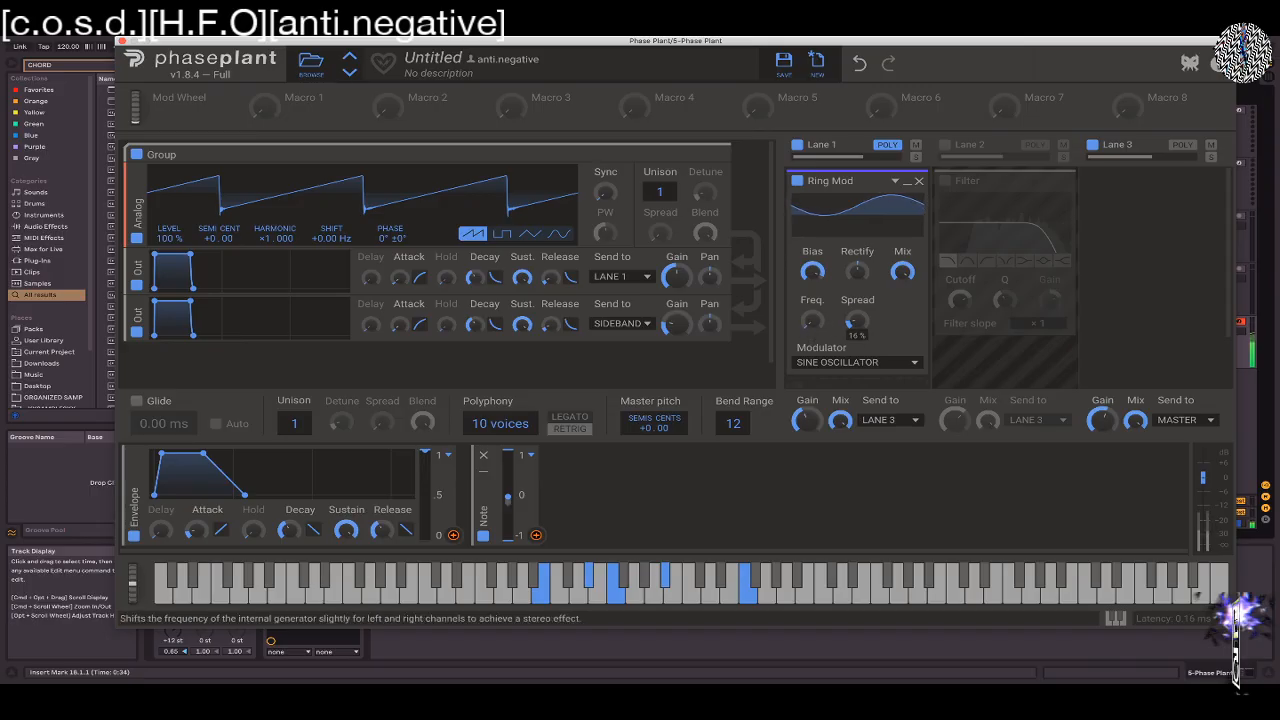
pyautogui.moveTo(812, 320); pyautogui.dragTo(812, 321)
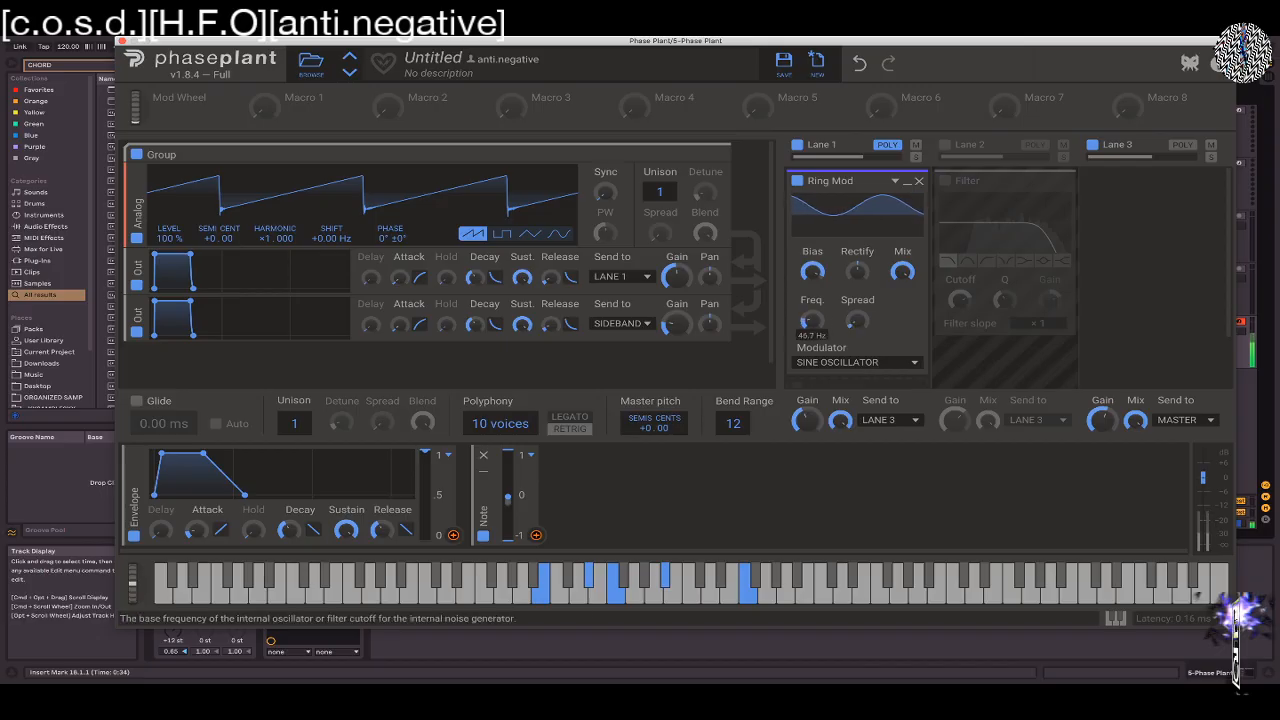
pyautogui.moveTo(812, 321); pyautogui.dragTo(812, 324)
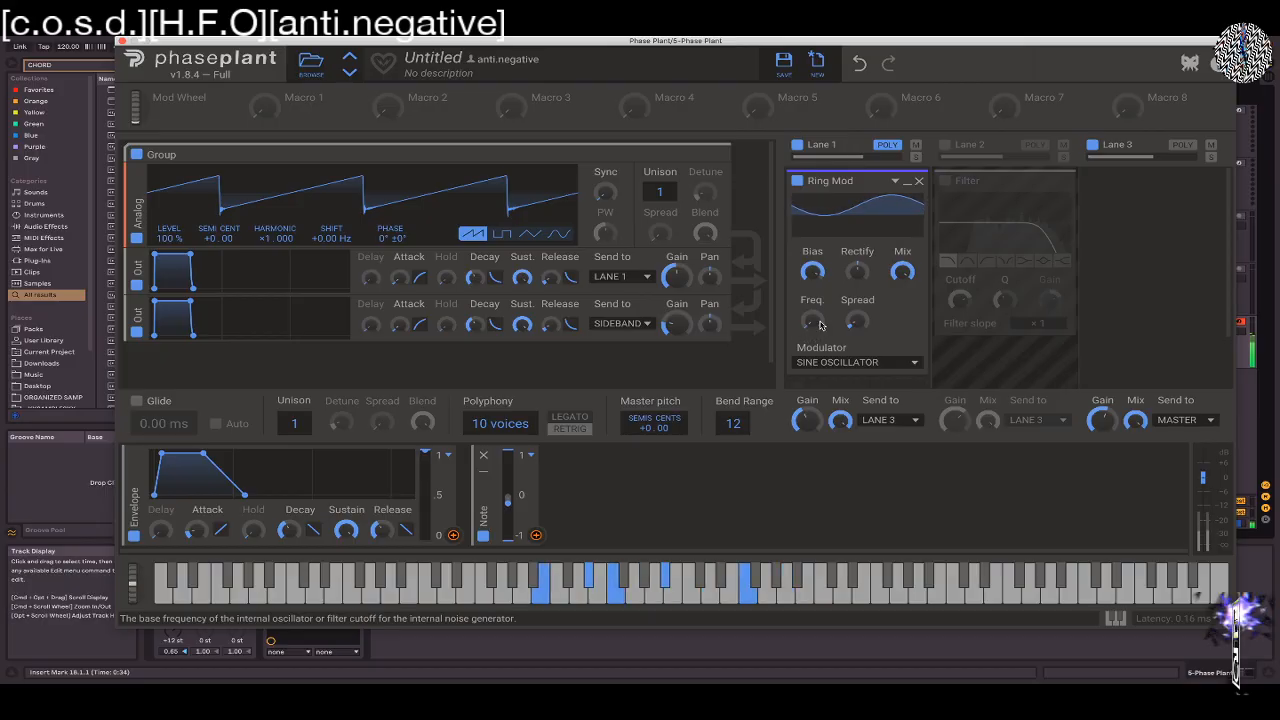
# Lower the Ring Mod's Bias to minimum, try Rectify at 49 % and -100 %, and reset Rectify to its default
pyautogui.moveTo(811, 281); pyautogui.dragTo(811, 305)
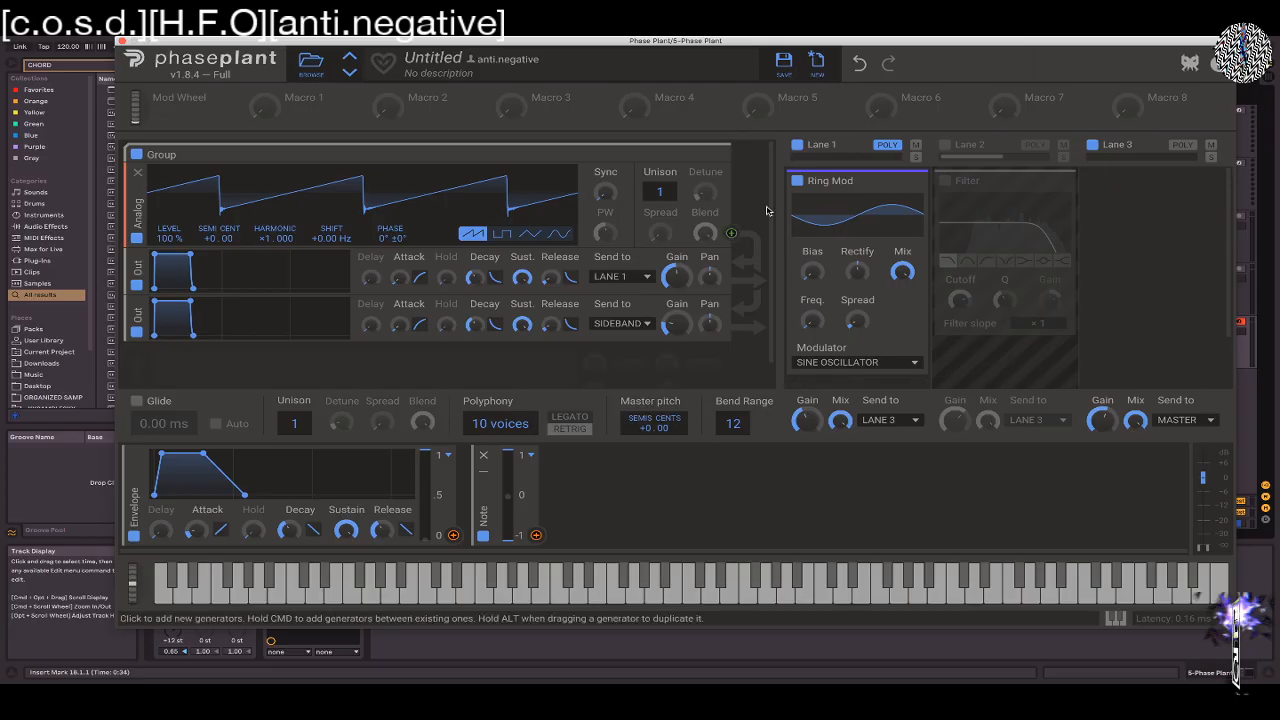
pyautogui.moveTo(860, 281); pyautogui.dragTo(856, 271)
pyautogui.doubleClick(849, 276)
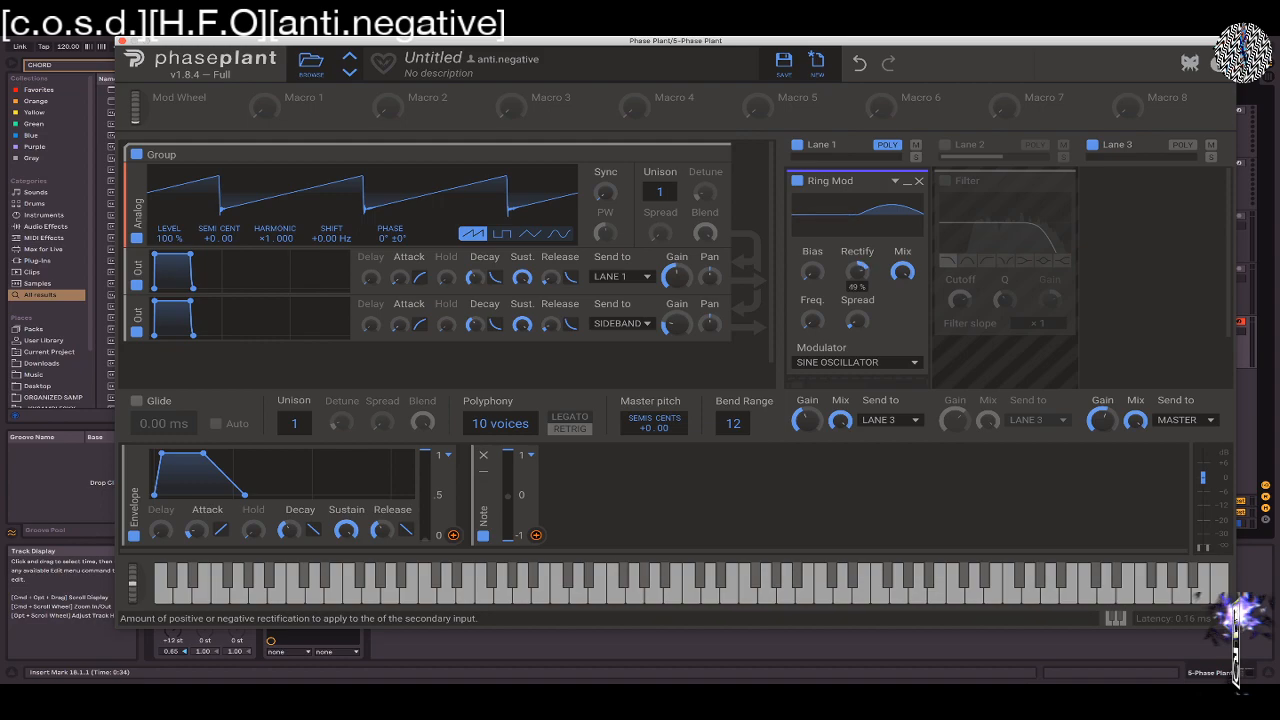
pyautogui.moveTo(852, 278); pyautogui.dragTo(852, 255)
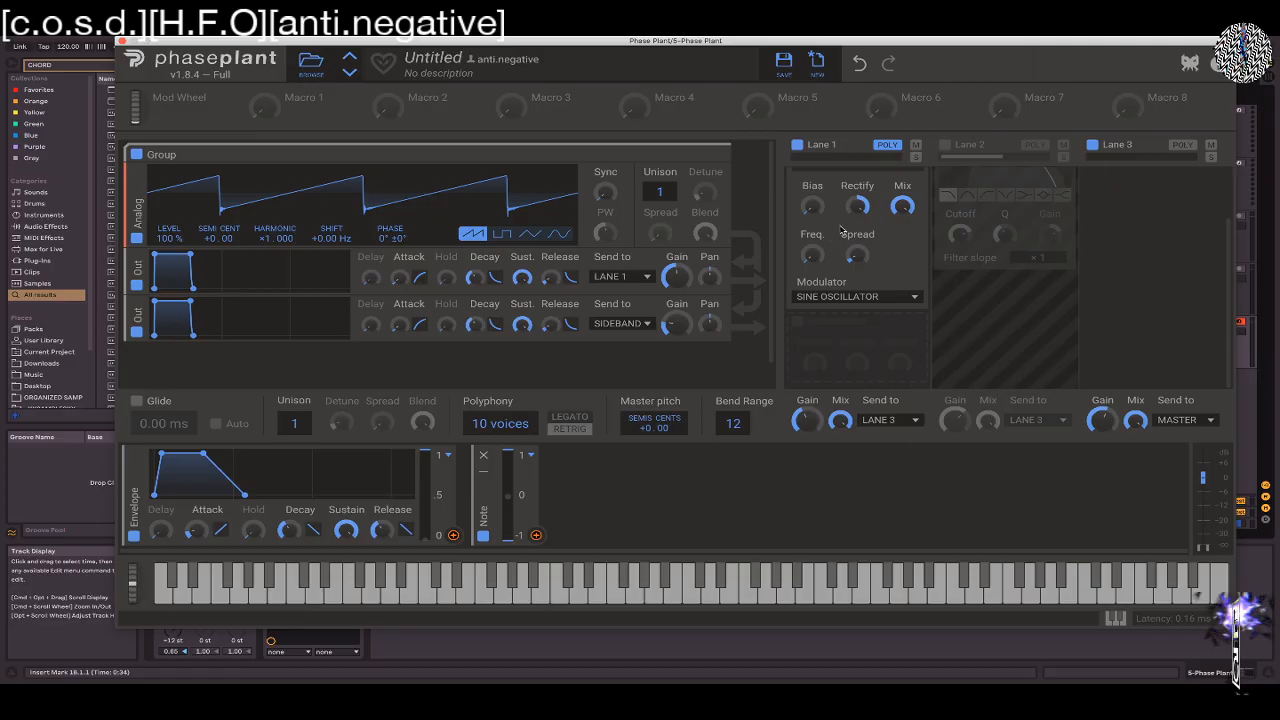
pyautogui.moveTo(857, 272); pyautogui.dragTo(857, 306)
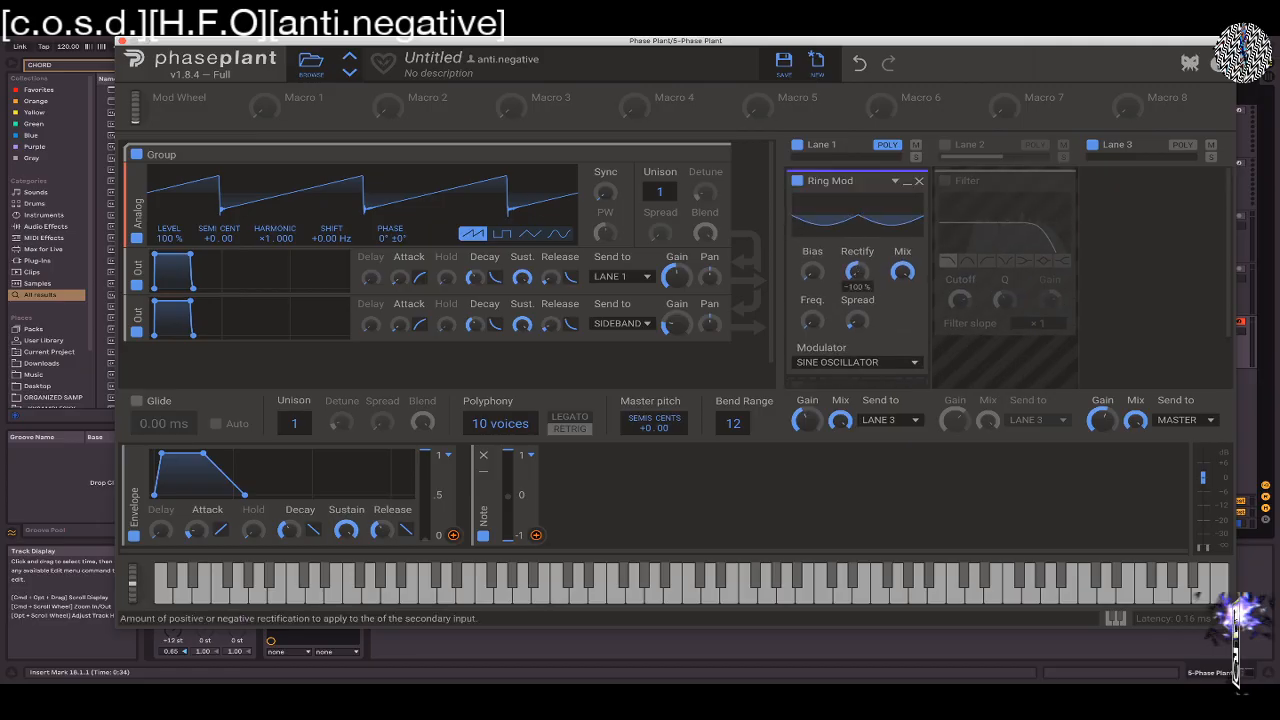
pyautogui.doubleClick(860, 275)
pyautogui.moveTo(865, 275); pyautogui.dragTo(865, 240)
pyautogui.doubleClick(865, 275)
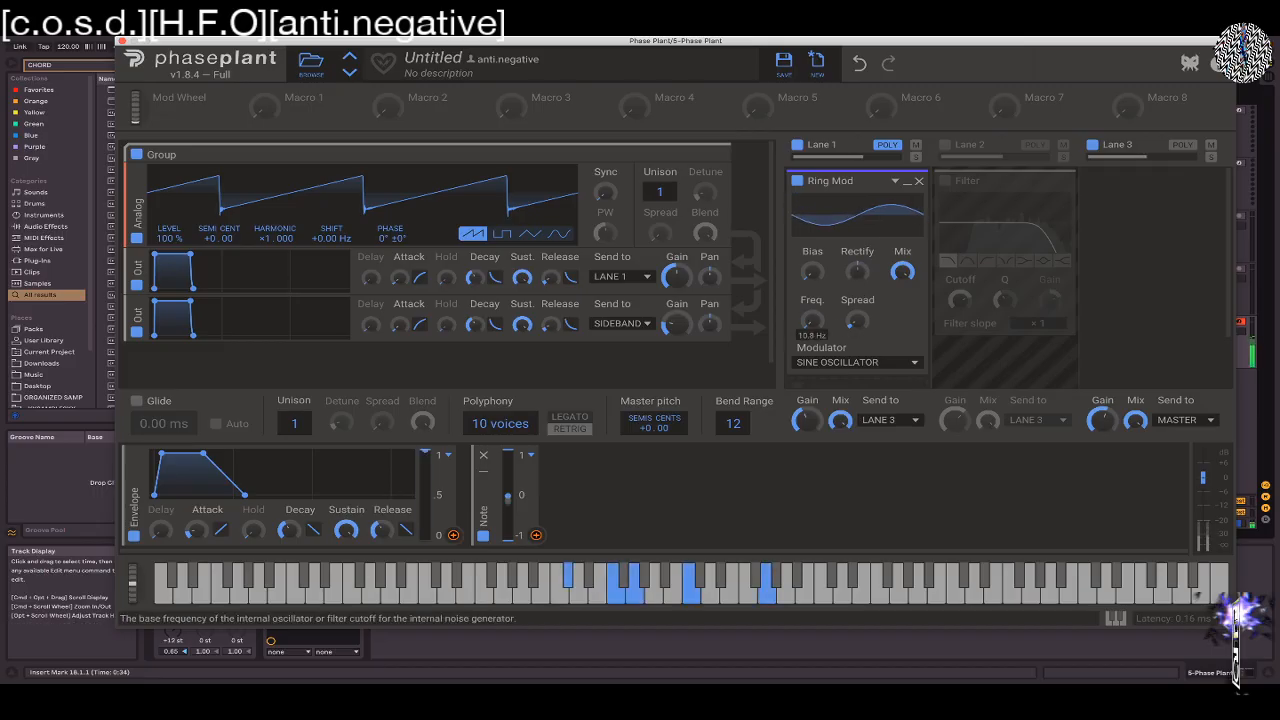
# Remove the Ring Mod from Lane 1, keeping its Sine Oscillator modulator selection unchanged
pyautogui.click(852, 364)
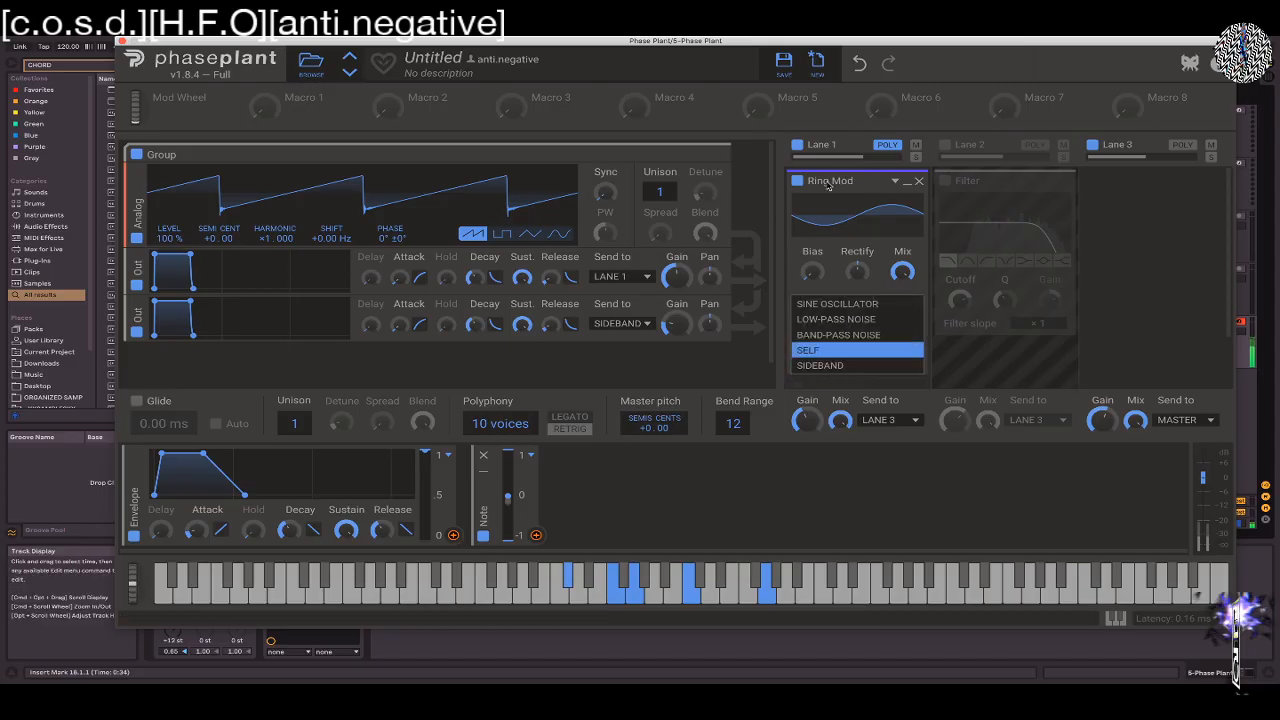
pyautogui.click(922, 184)
pyautogui.click(920, 183)
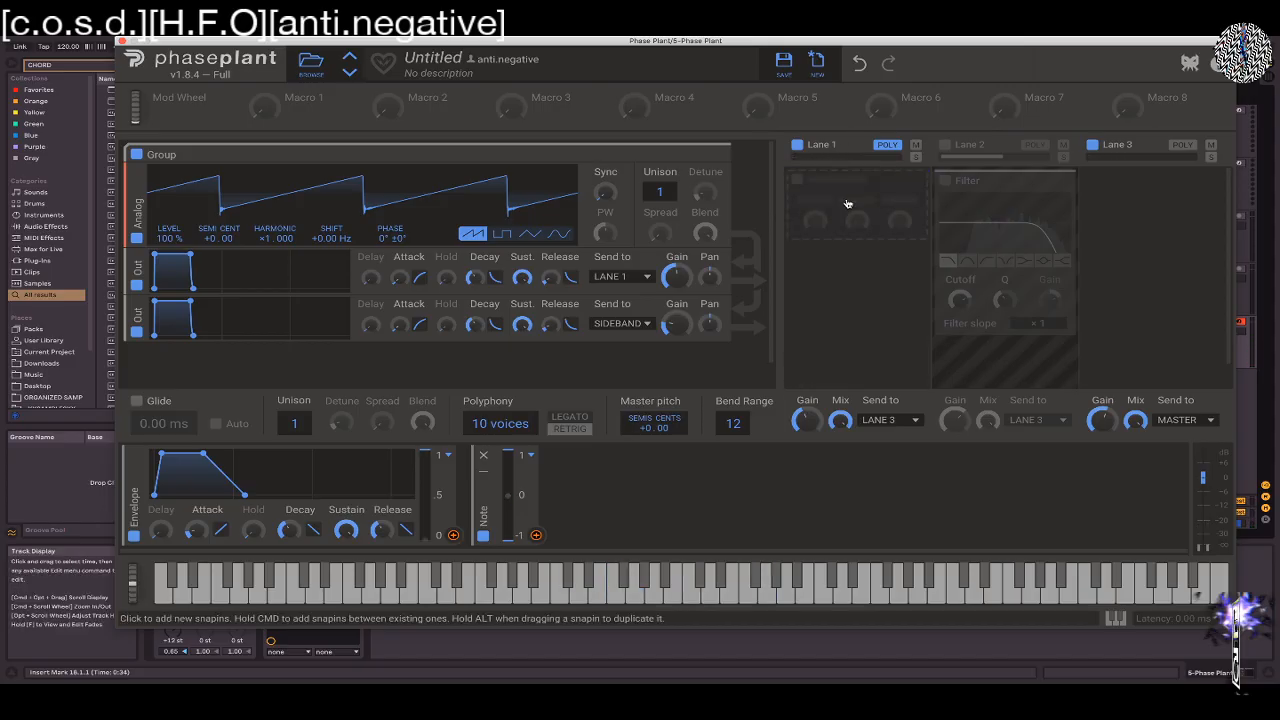
# Try a Haas effect in Lane 1, adjust its Delay, and remove the effect
pyautogui.click(847, 204)
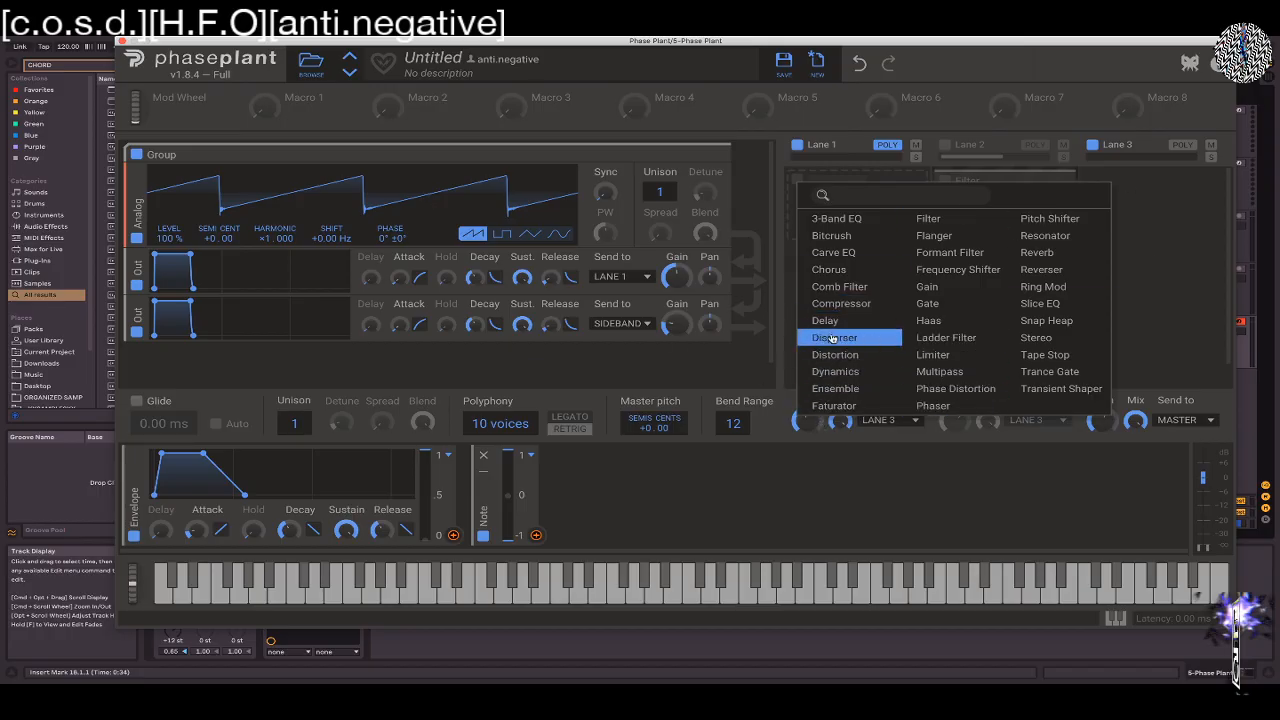
pyautogui.click(927, 320)
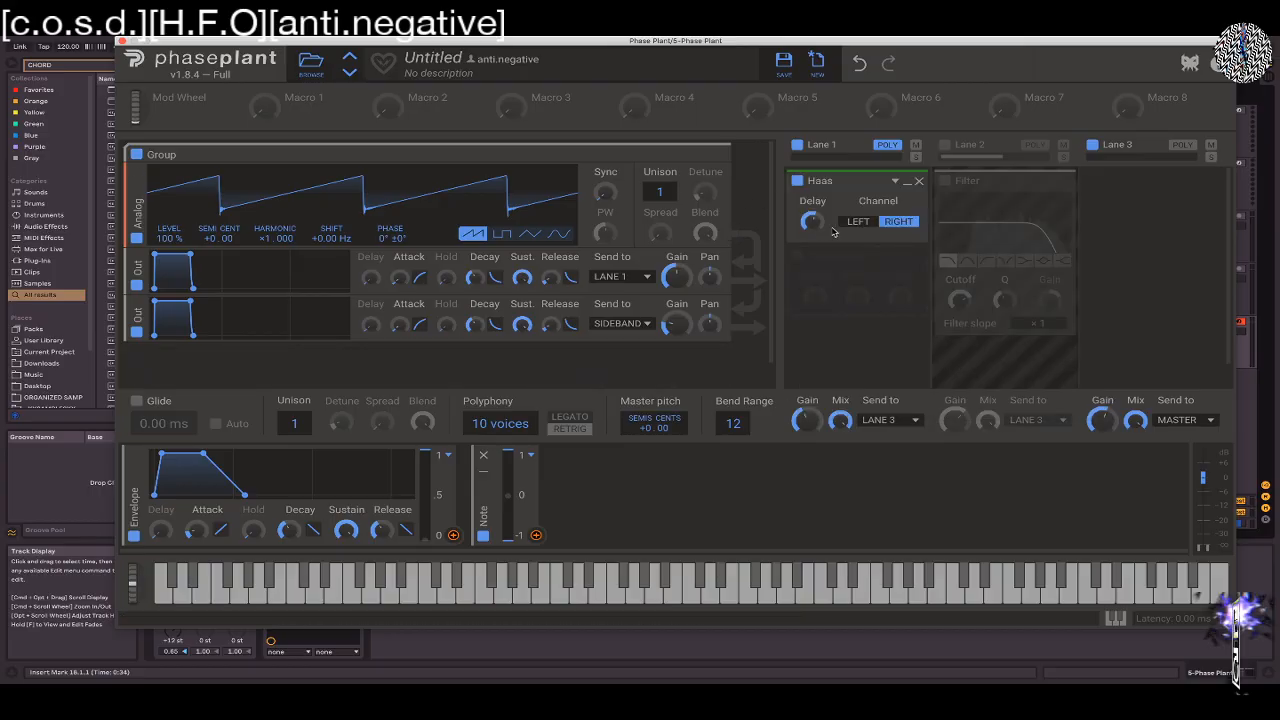
pyautogui.moveTo(817, 224); pyautogui.dragTo(810, 210)
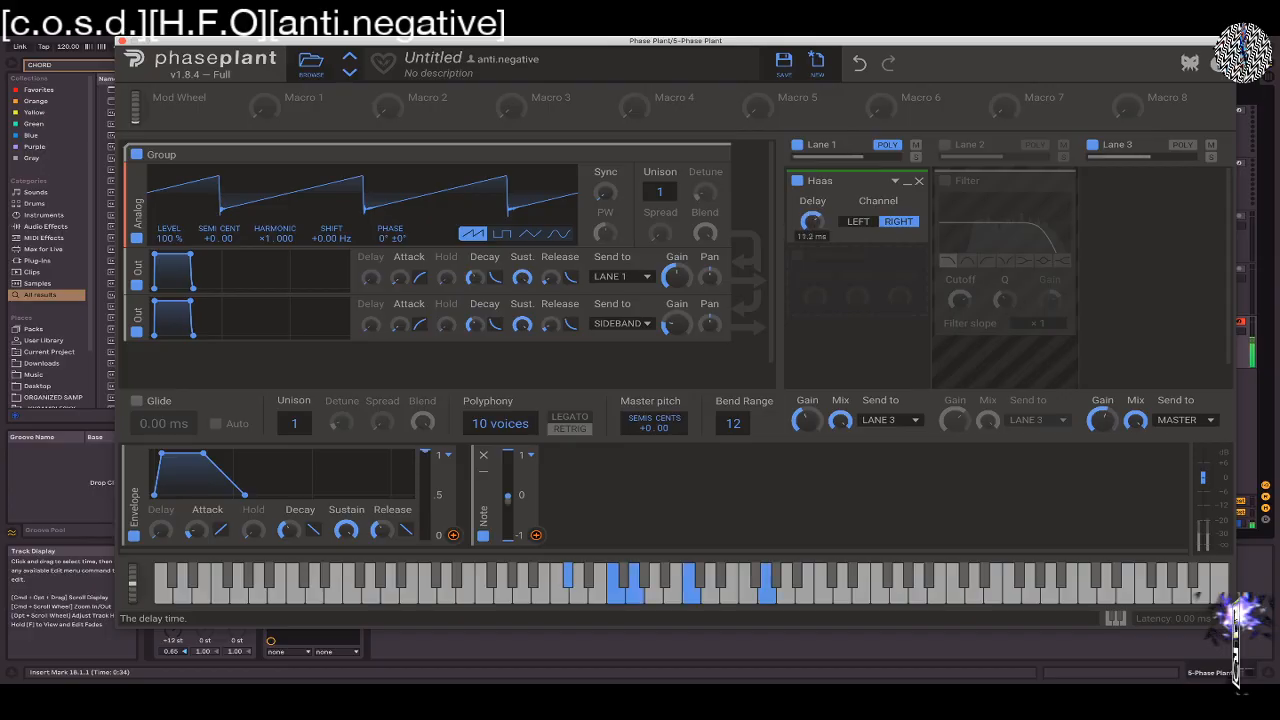
pyautogui.click(919, 182)
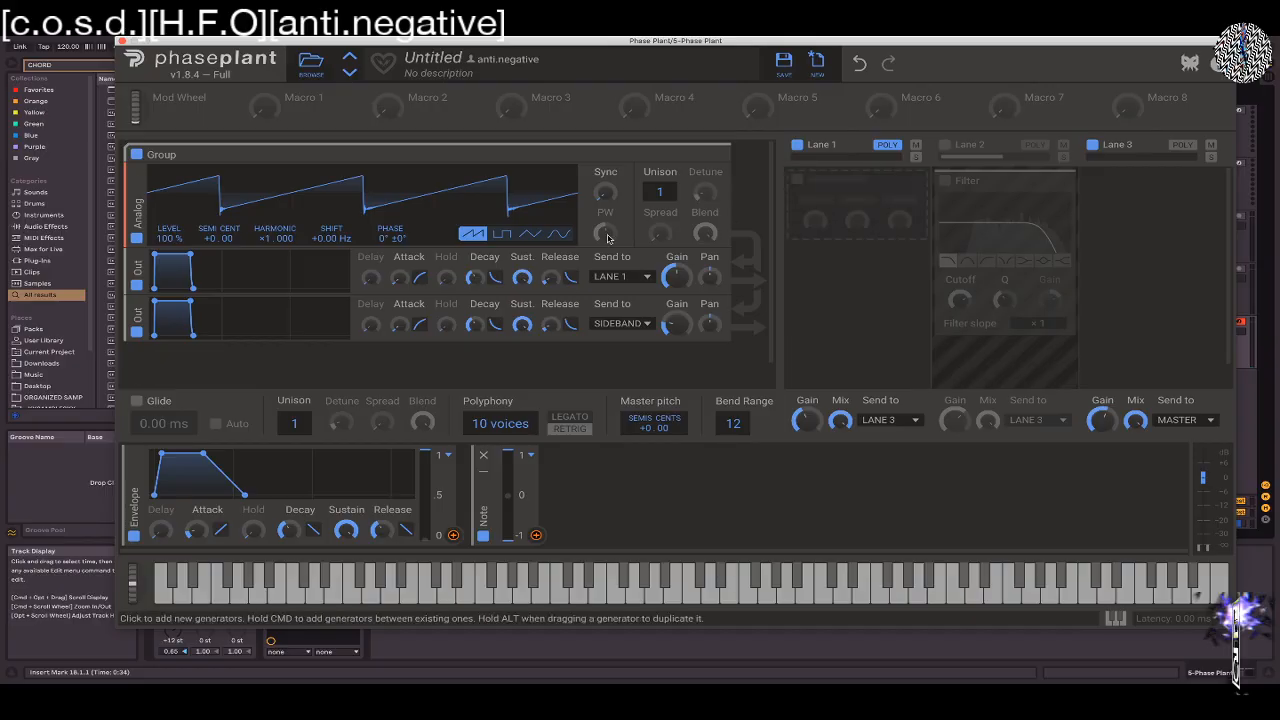
# Insert a Gate in Lane 1, review its controls down to Sidechain, and remove it
pyautogui.click(804, 184)
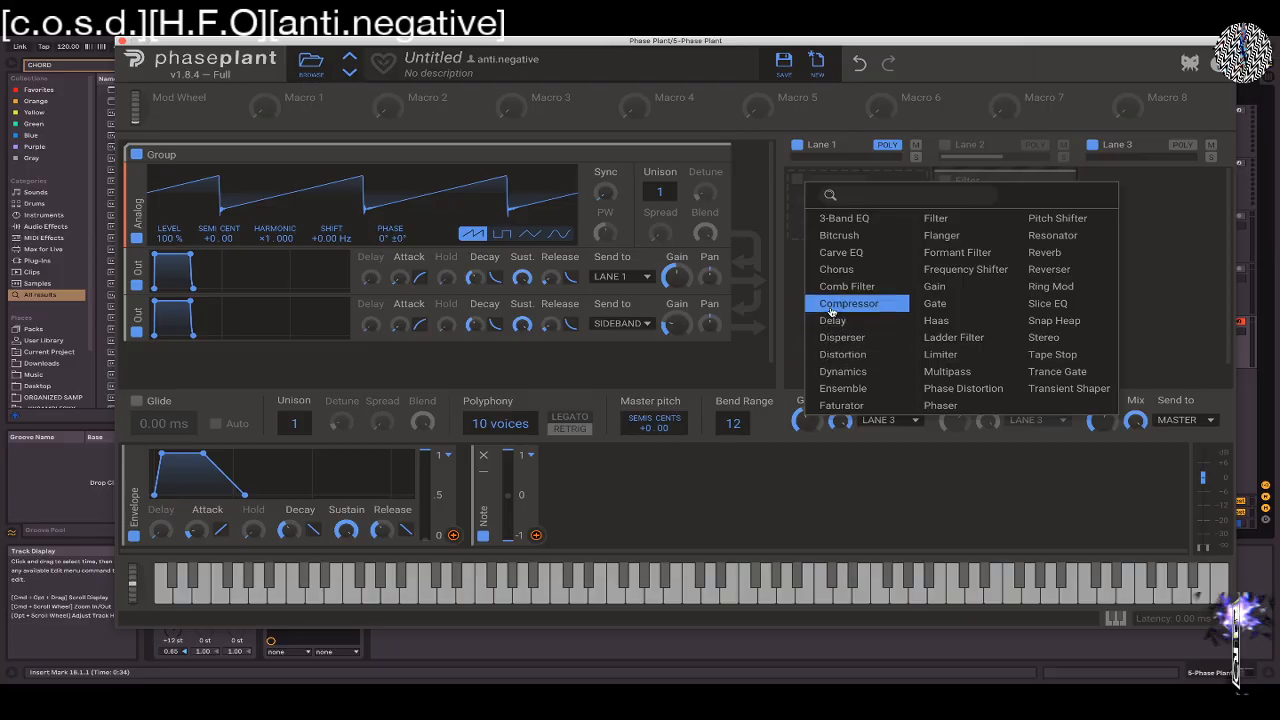
pyautogui.click(935, 303)
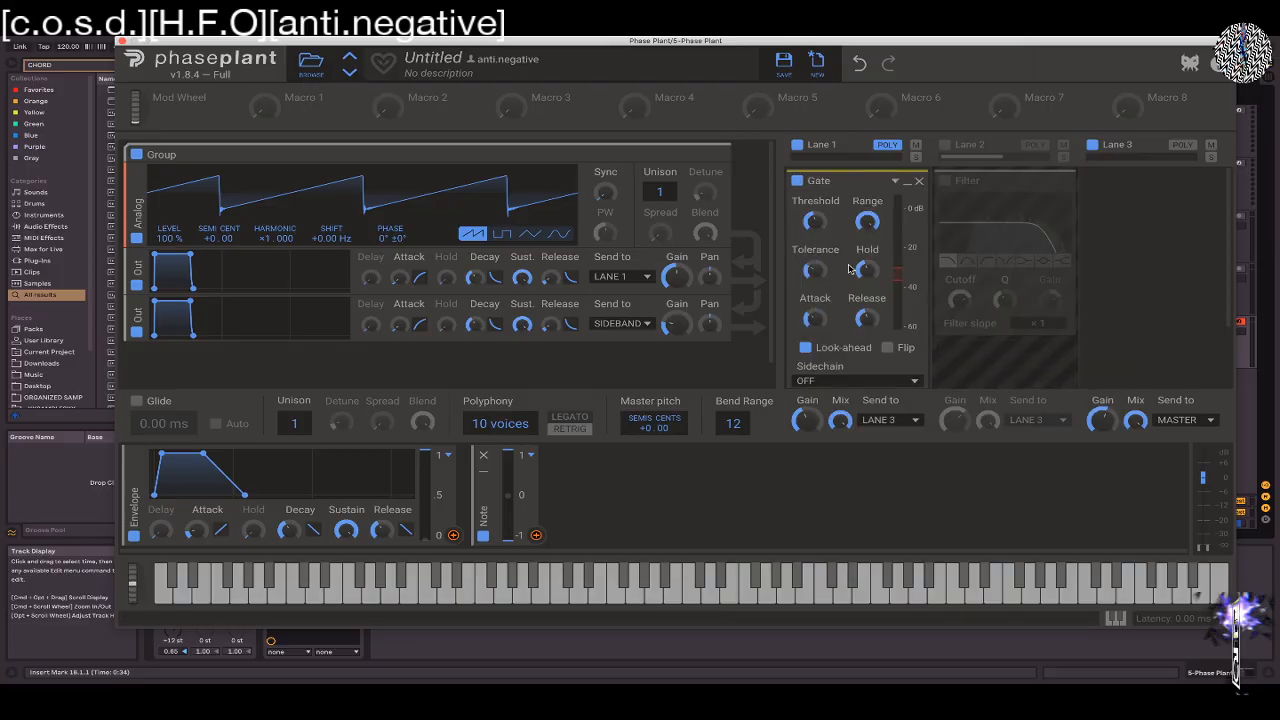
pyautogui.scroll(-3, 849, 268)
pyautogui.scroll(1, 849, 268)
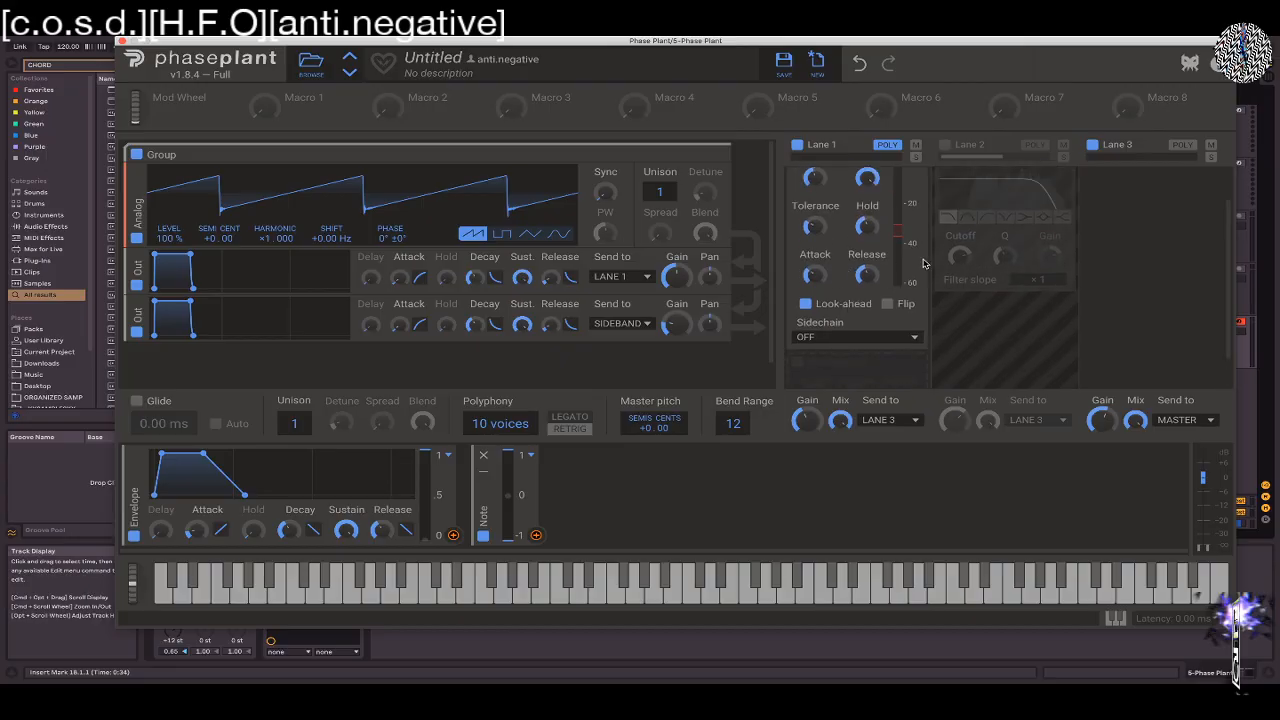
pyautogui.scroll(1, 910, 240)
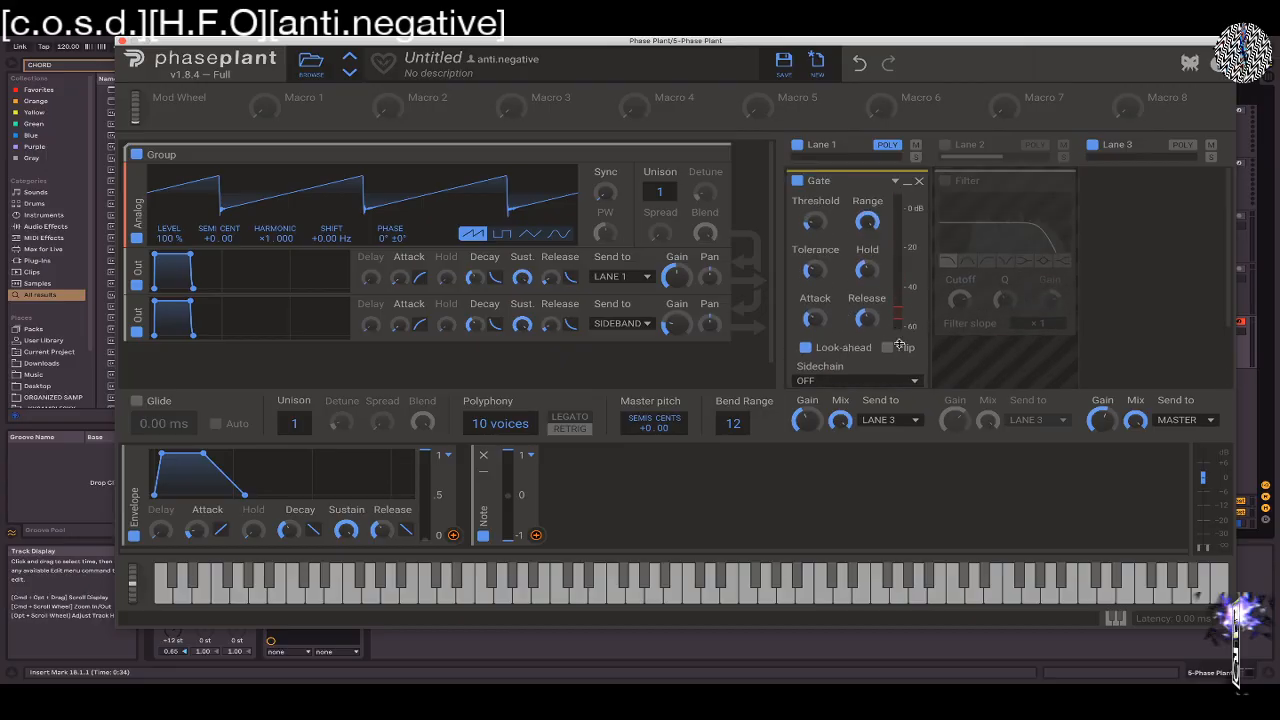
pyautogui.click(919, 181)
# Insert a Trance Gate in Lane 1, edit its pattern steps, and raise the envelope Decay to 184 ms
pyautogui.click(863, 193)
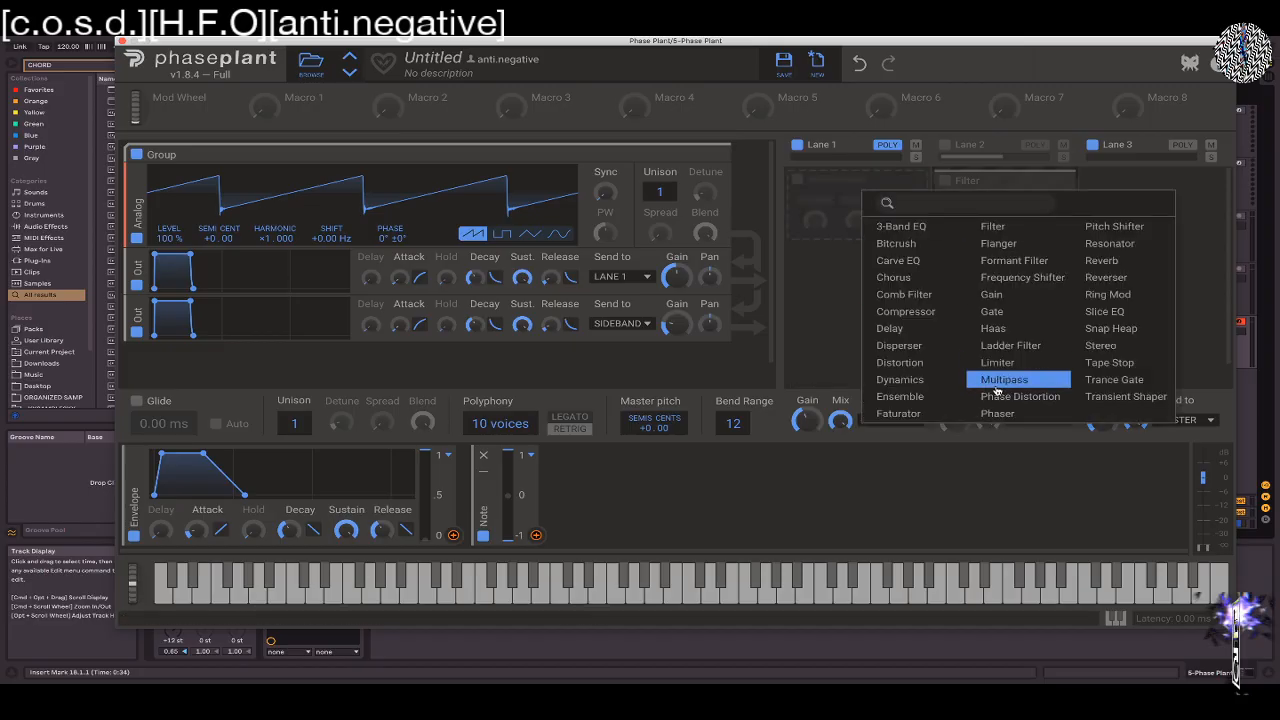
pyautogui.click(1114, 380)
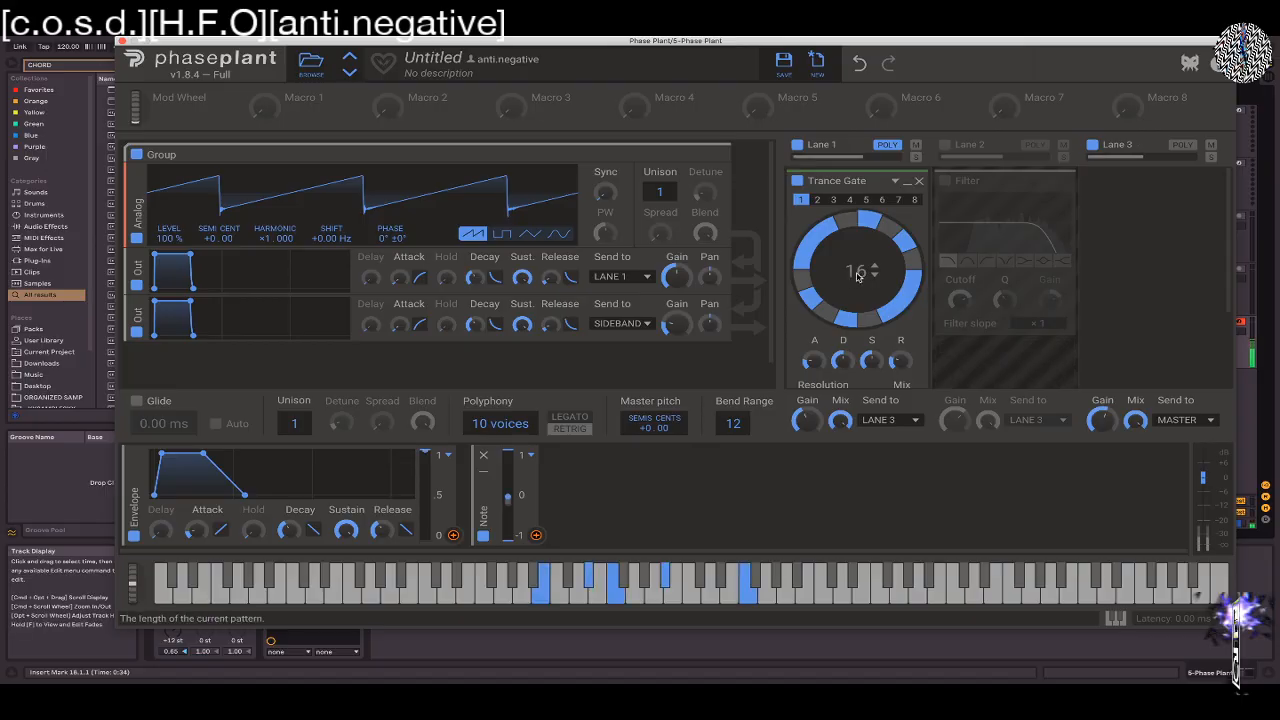
pyautogui.click(804, 286)
pyautogui.click(812, 242)
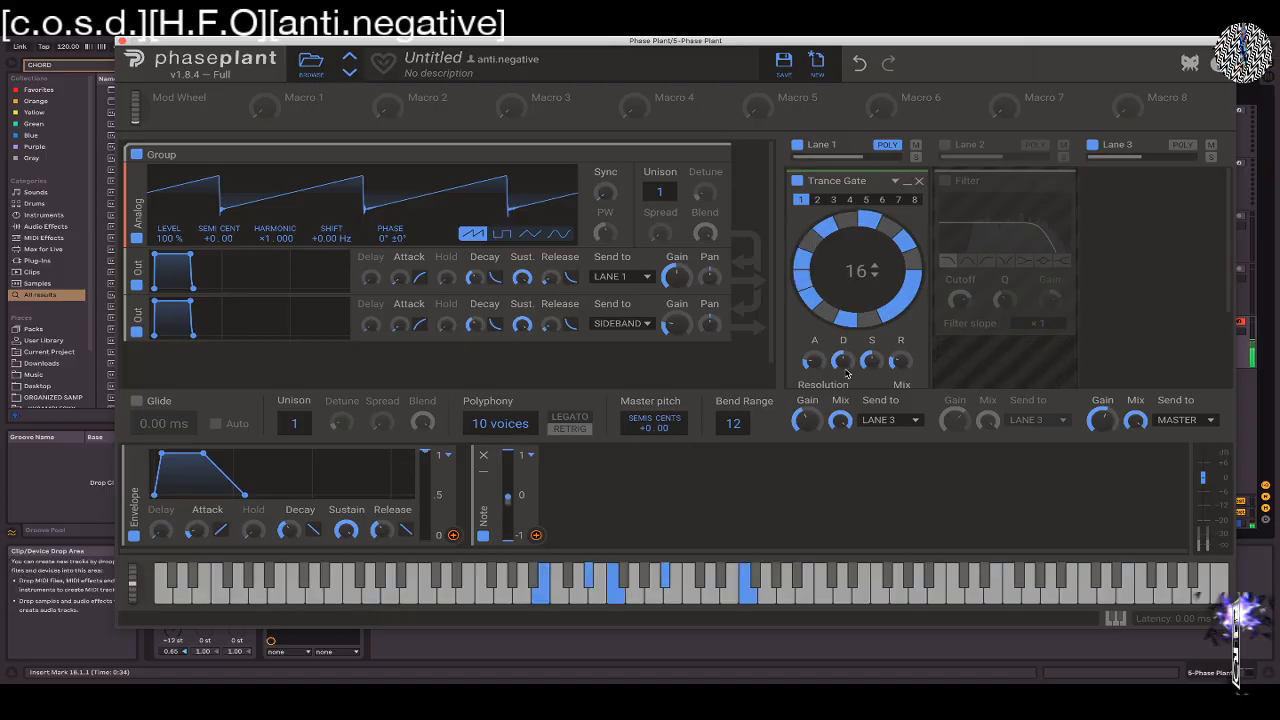
pyautogui.scroll(-2, 813, 366)
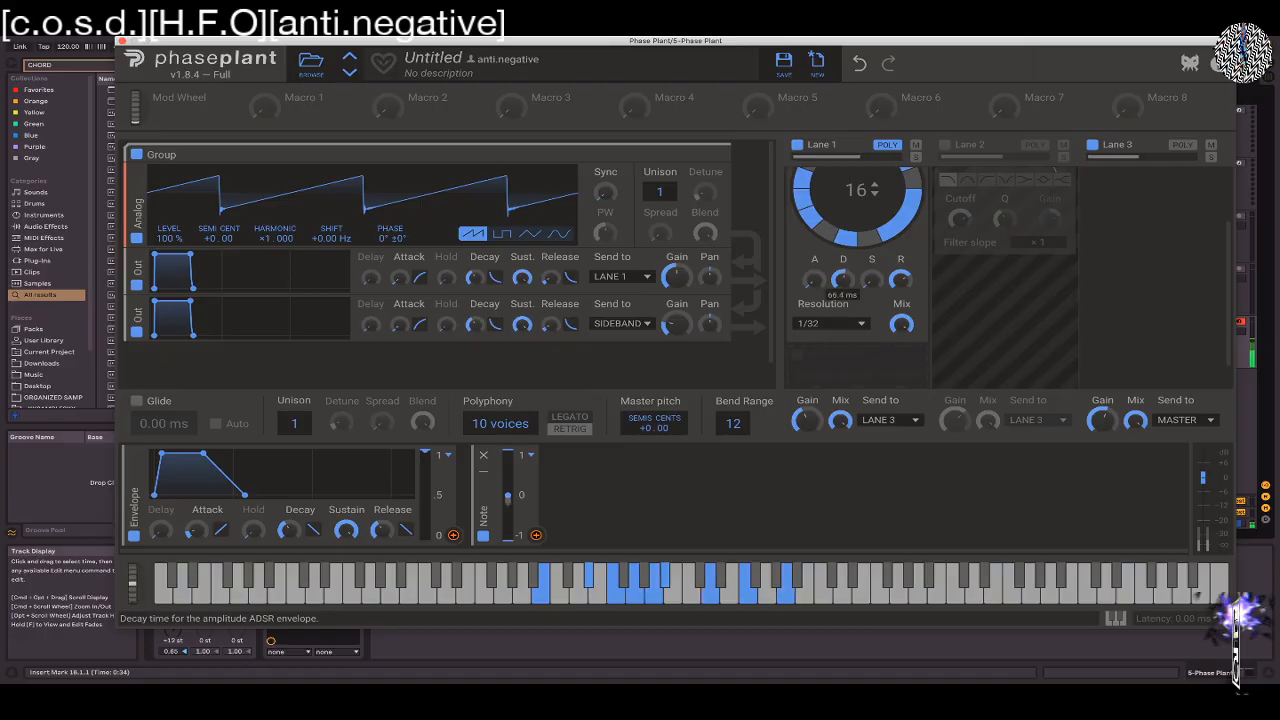
pyautogui.moveTo(847, 281); pyautogui.dragTo(847, 279)
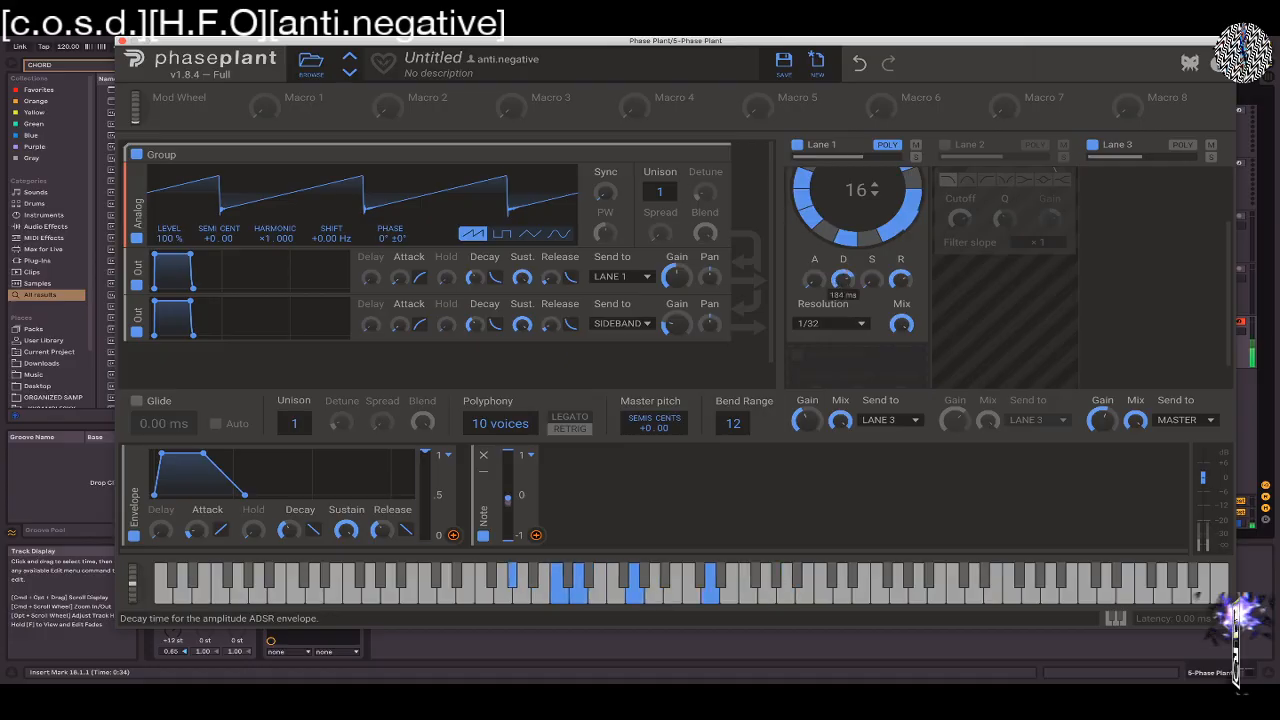
# Enable Glide with Auto and set the glide time to 1.03 s
pyautogui.click(136, 400)
pyautogui.click(215, 423)
pyautogui.moveTo(164, 423); pyautogui.dragTo(154, 376)
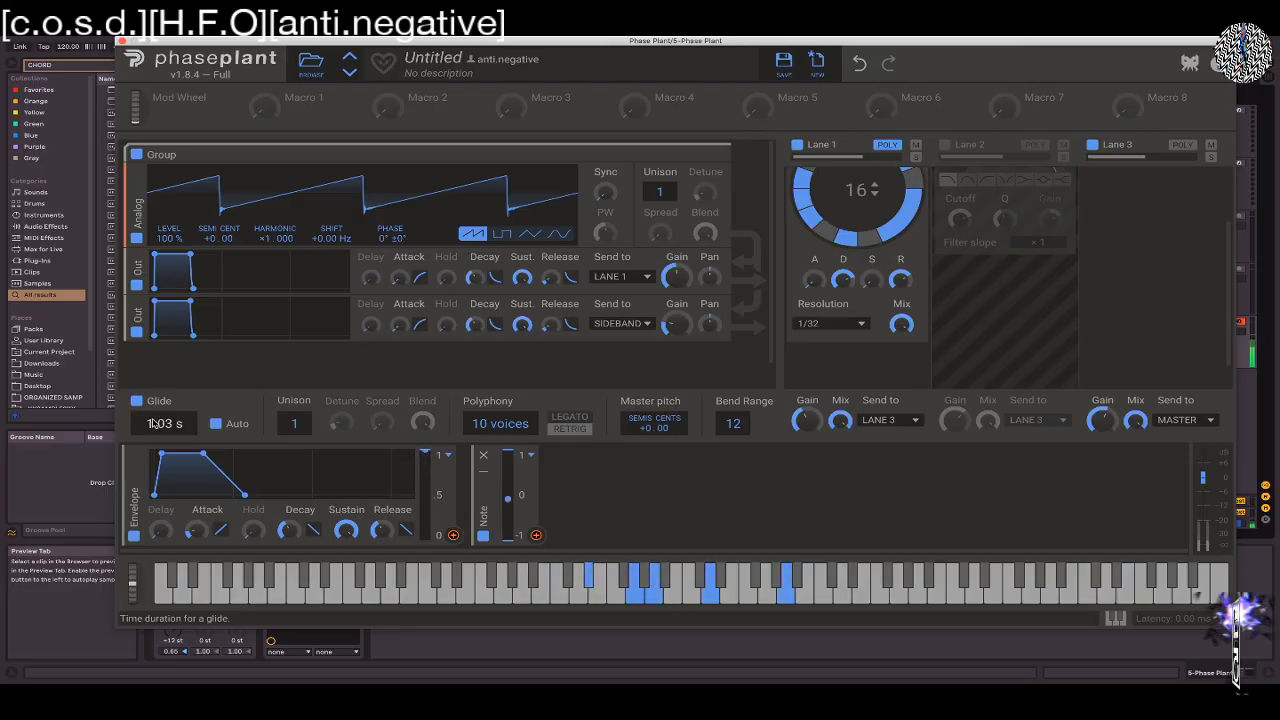
pyautogui.moveTo(152, 423); pyautogui.dragTo(157, 424)
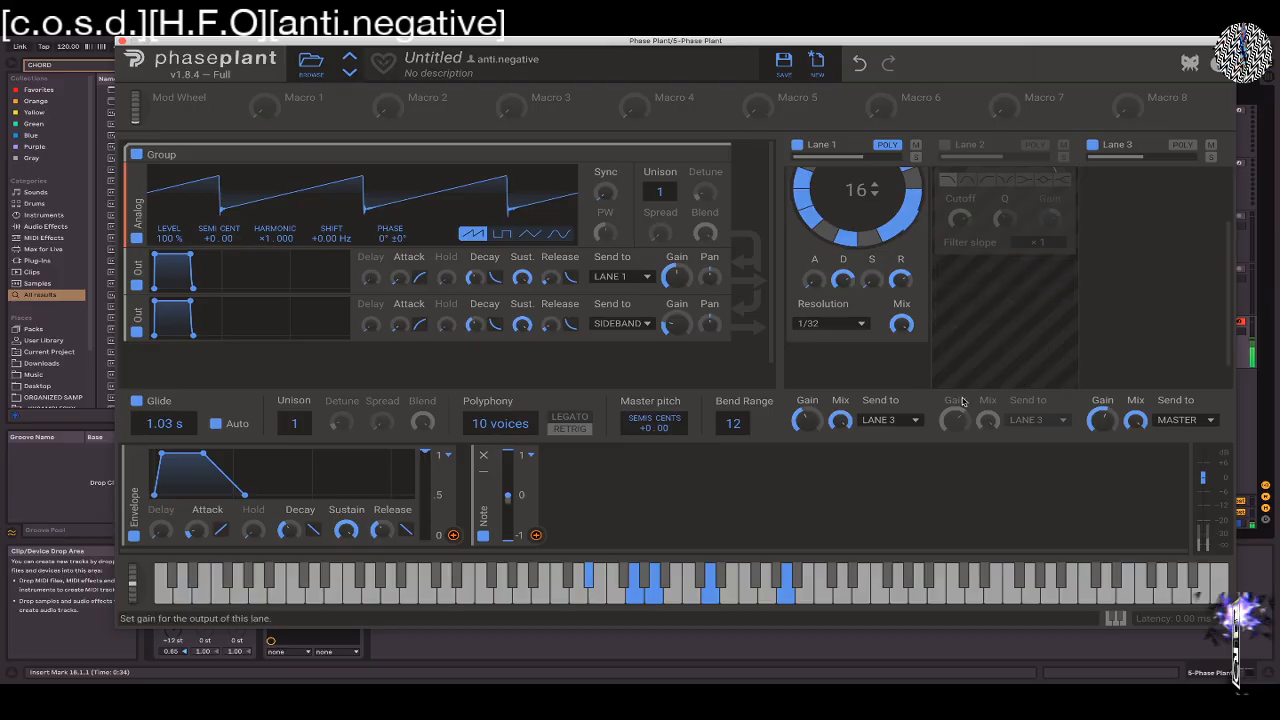
# Replace the Trance Gate in Lane 1 with a Multipass and set its External Input to Sideband
pyautogui.scroll(3, 885, 290)
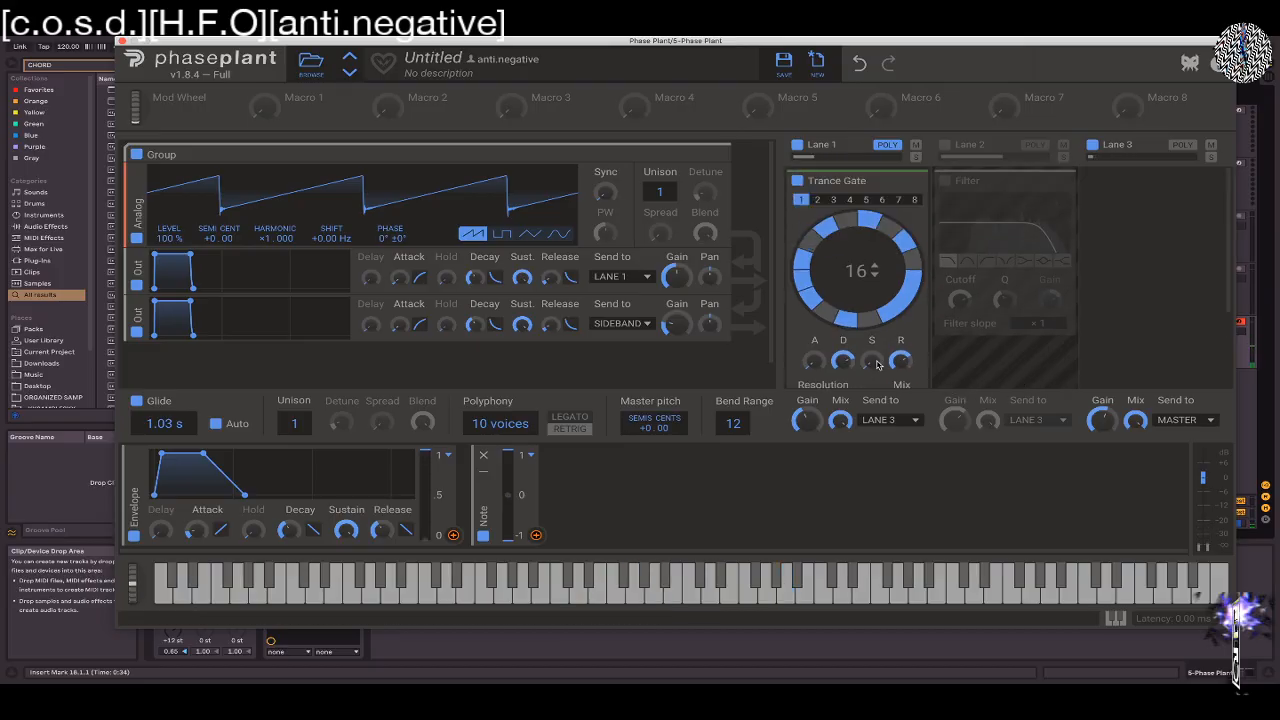
pyautogui.click(919, 181)
pyautogui.click(855, 194)
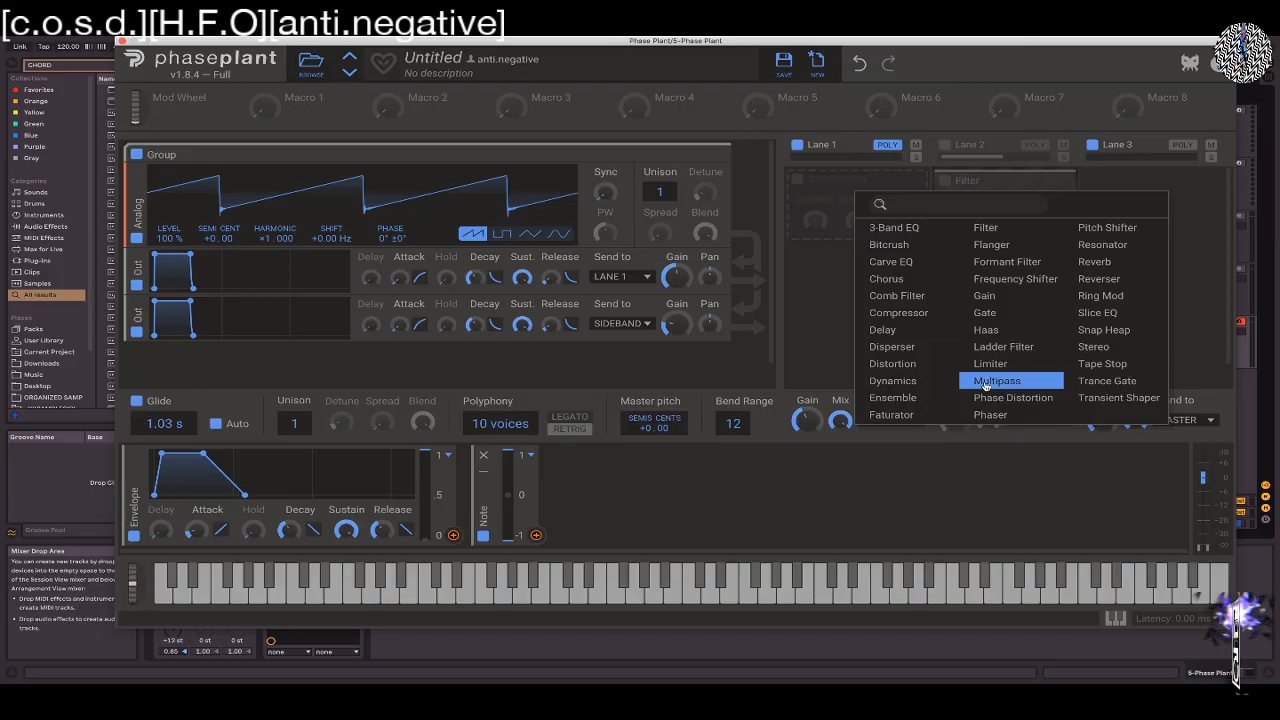
pyautogui.click(997, 381)
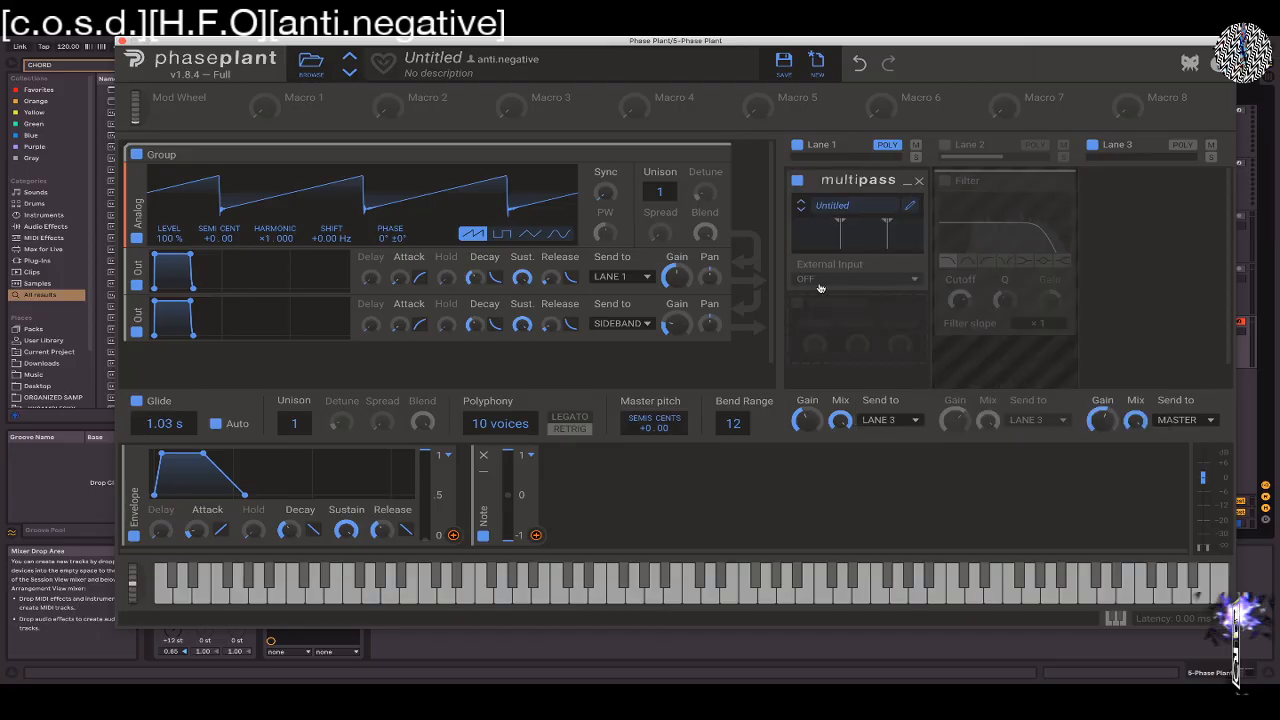
pyautogui.click(855, 278)
pyautogui.click(853, 279)
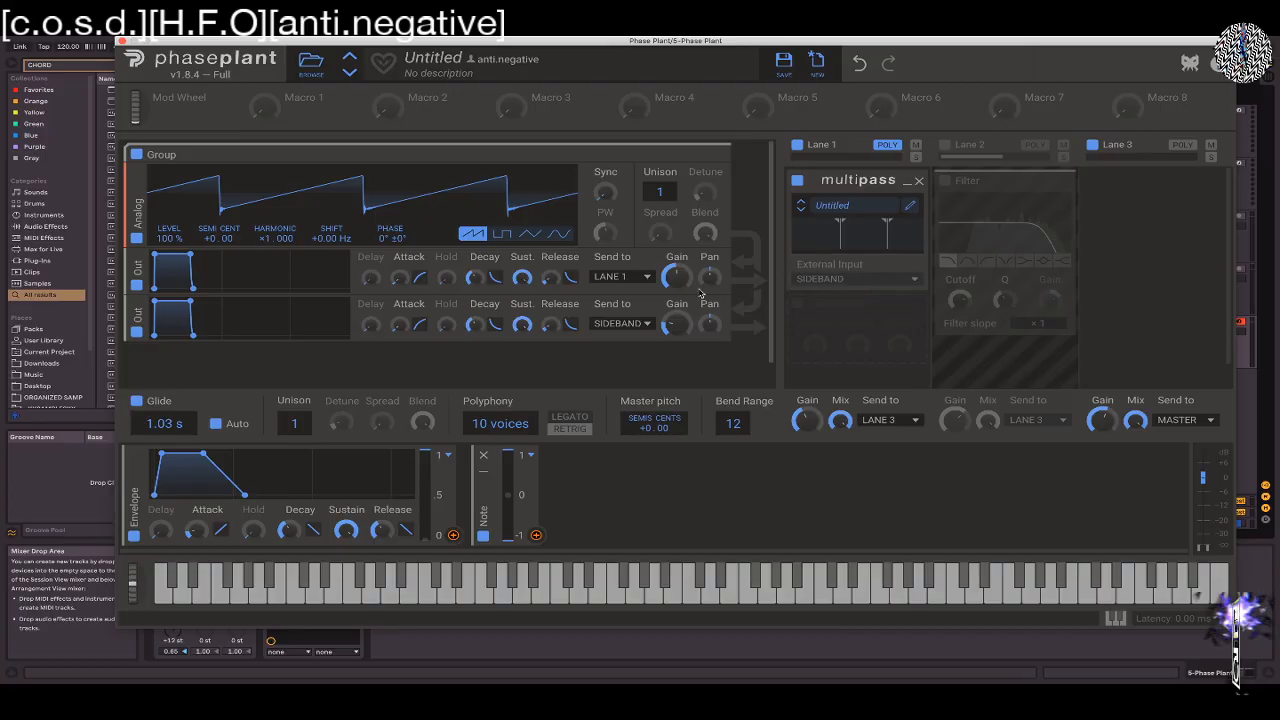
# Load the Contrasted Pumper preset from the Mixing category into Multipass, then remove Multipass from Lane 1
pyautogui.click(886, 207)
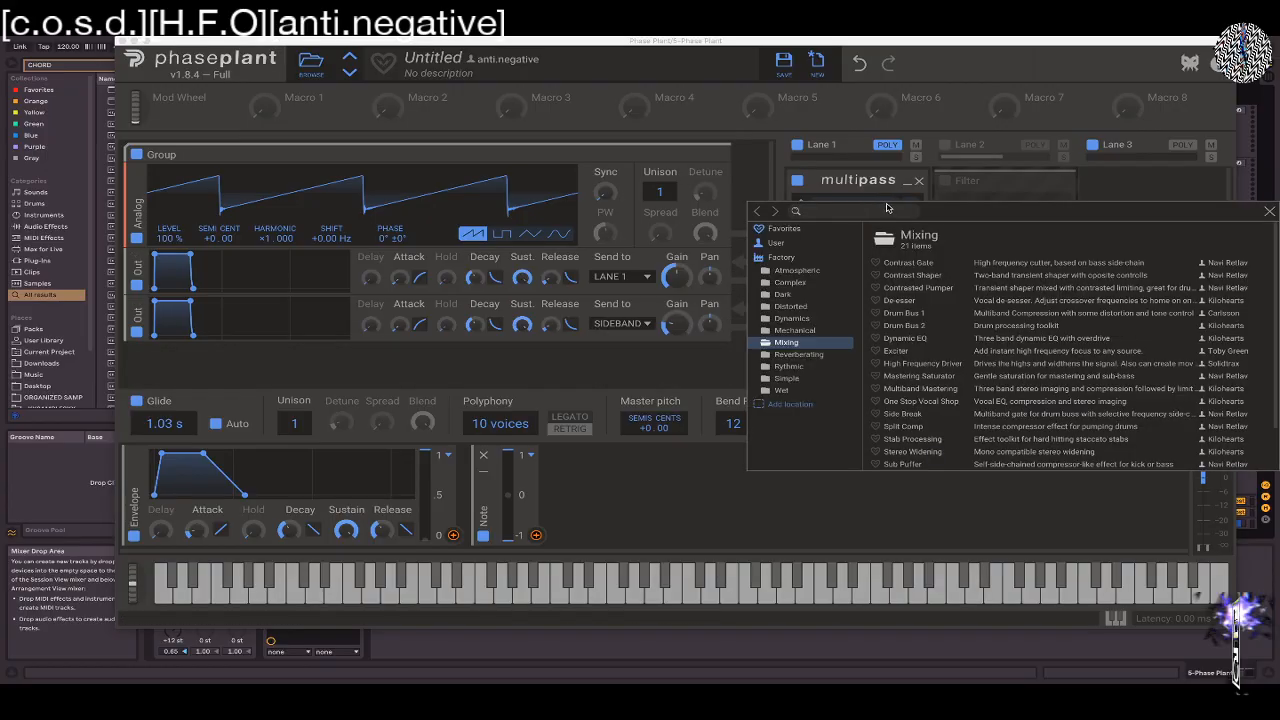
pyautogui.click(914, 289)
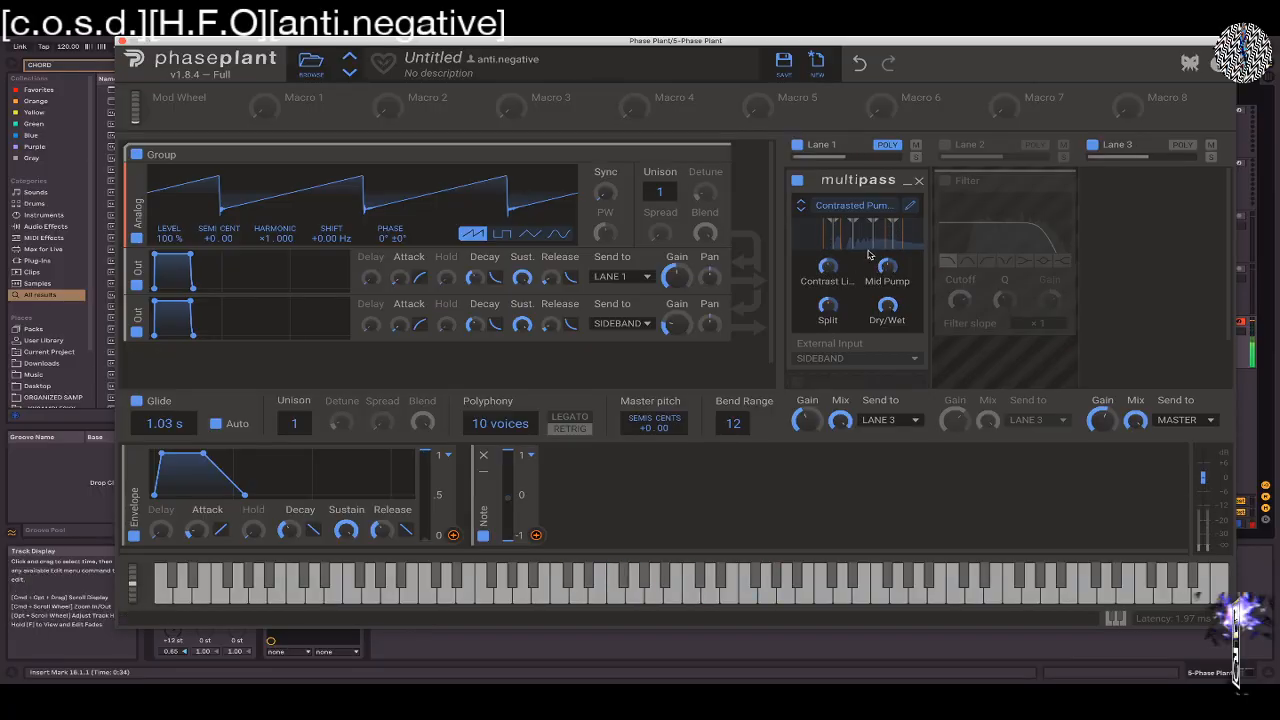
pyautogui.click(919, 181)
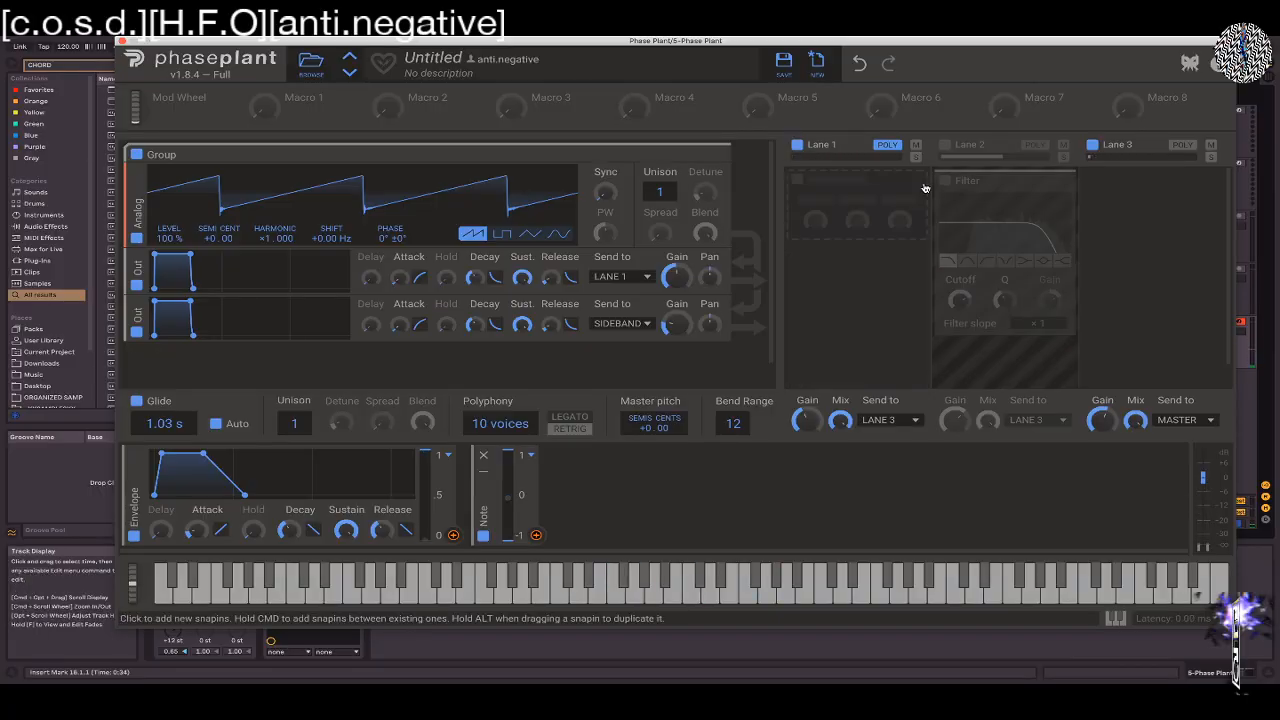
# Try a Tape Stop in Lane 1, stopping and restarting its motor while raising the keyboard octave, and remove it
pyautogui.click(842, 193)
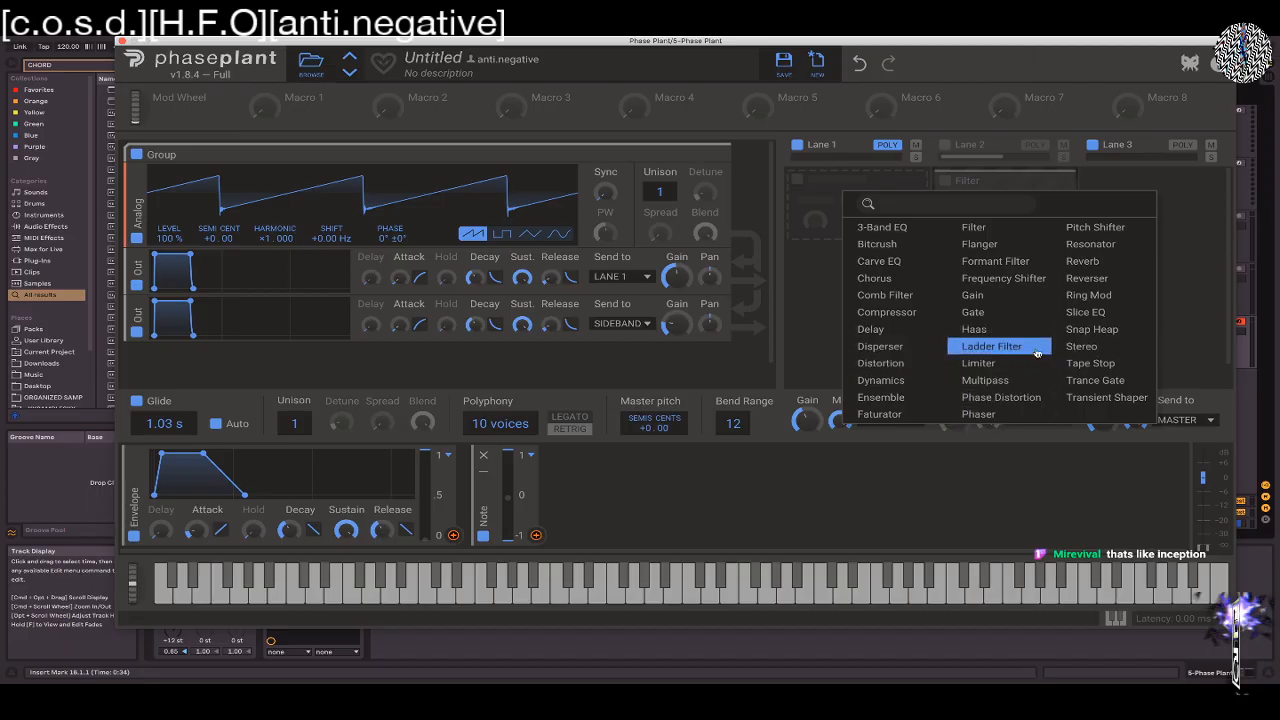
pyautogui.click(1092, 364)
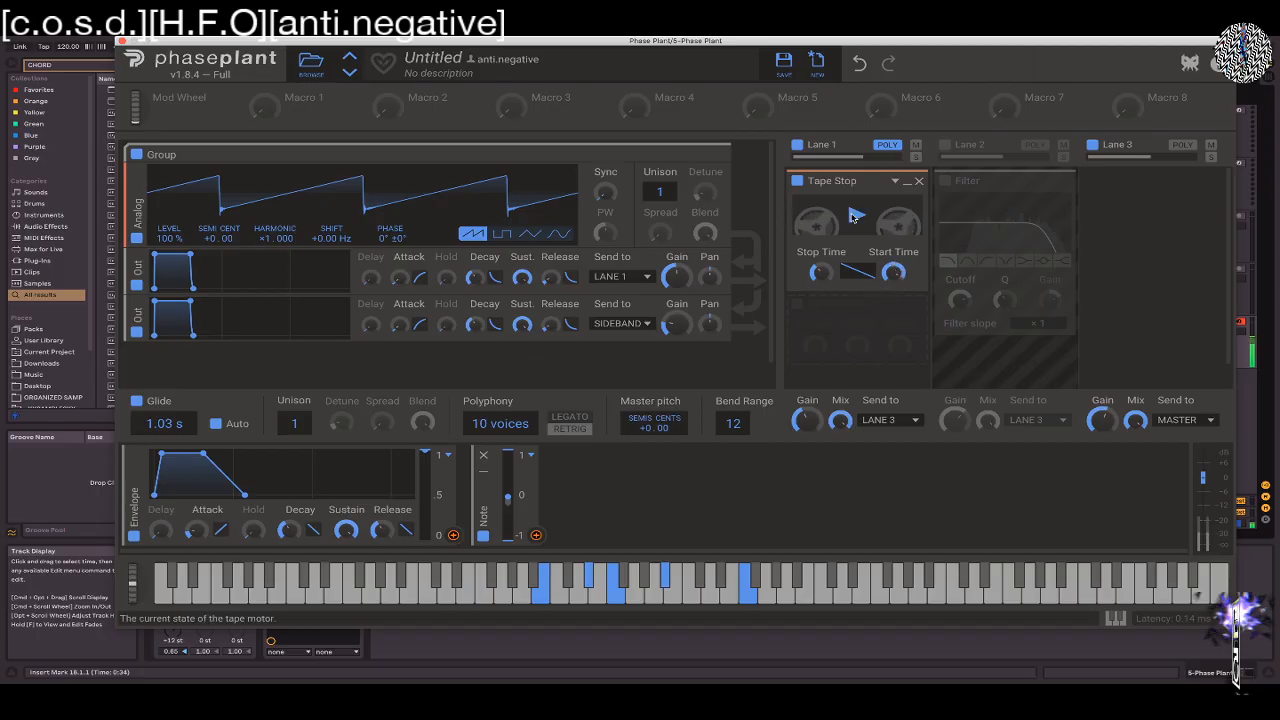
pyautogui.click(855, 216)
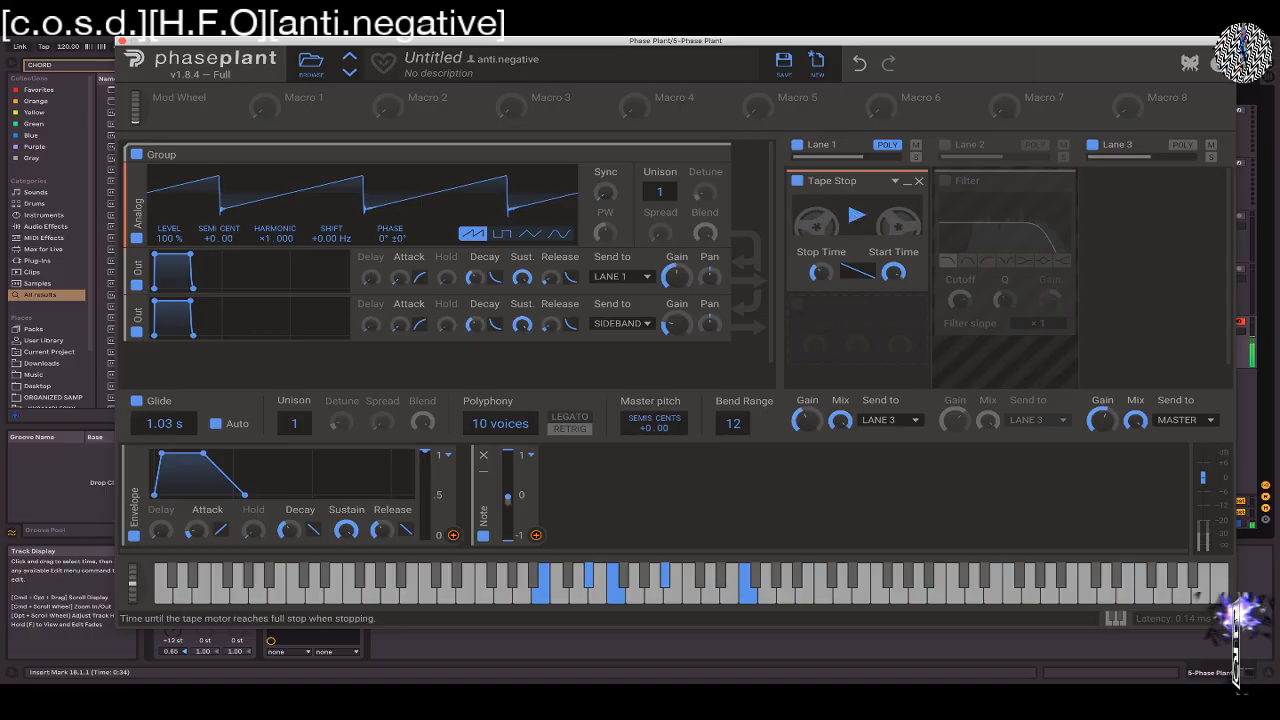
pyautogui.click(854, 217)
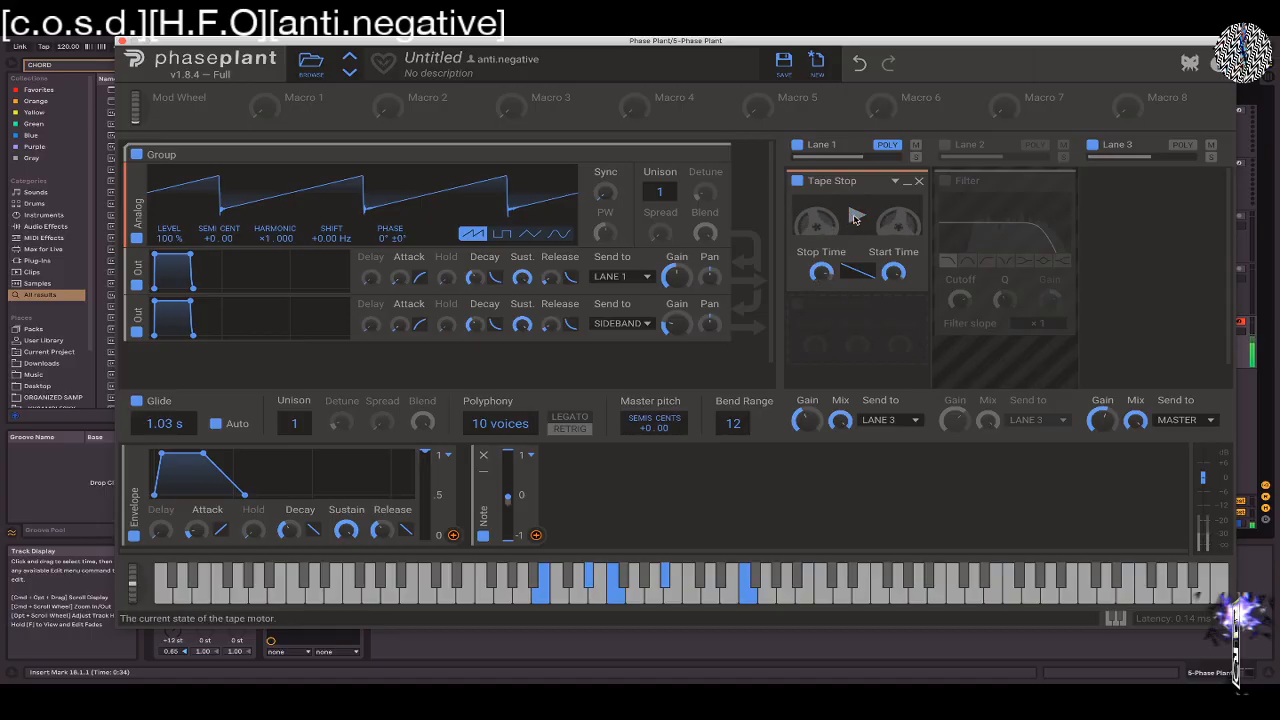
pyautogui.click(854, 217)
pyautogui.press('x')
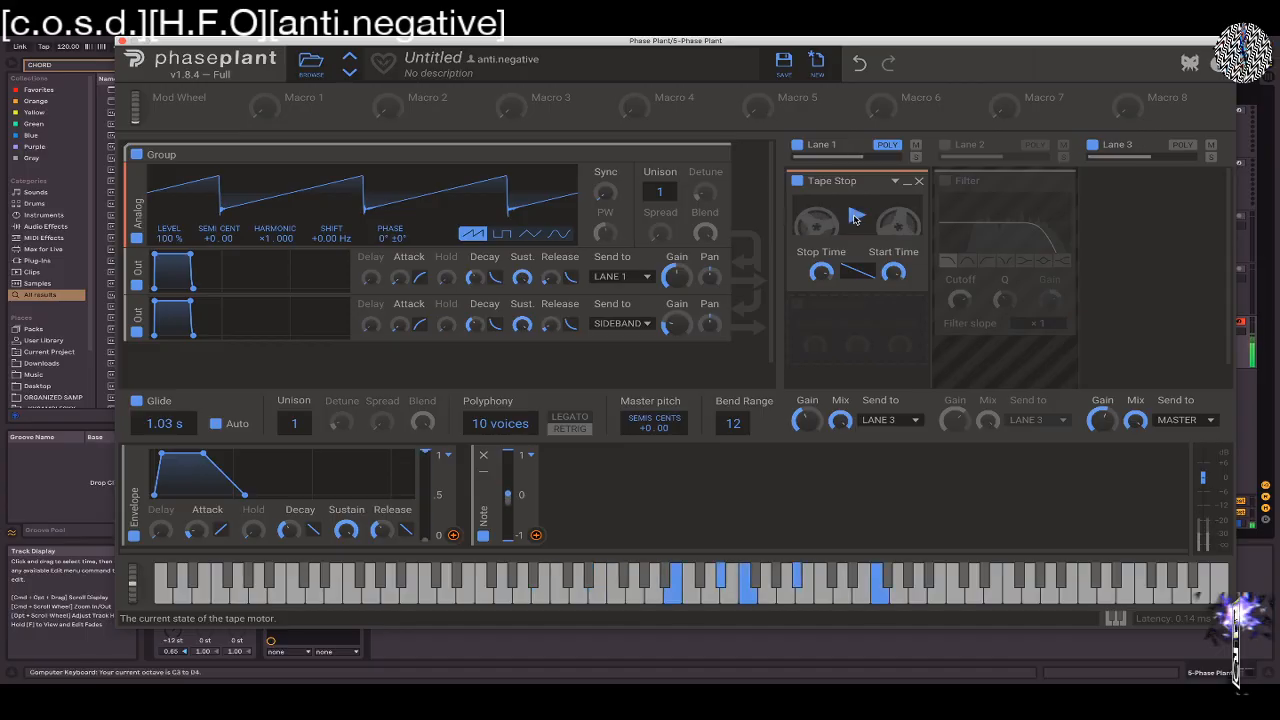
pyautogui.click(854, 217)
pyautogui.click(854, 217)
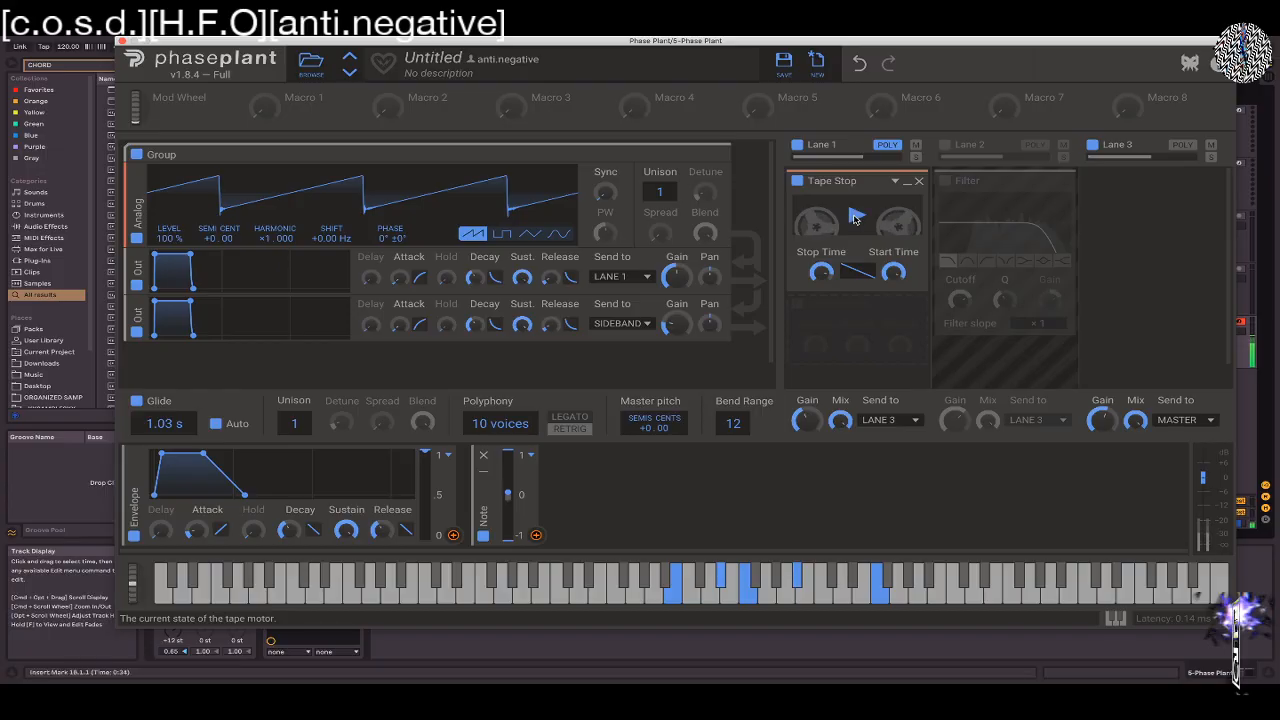
pyautogui.click(919, 183)
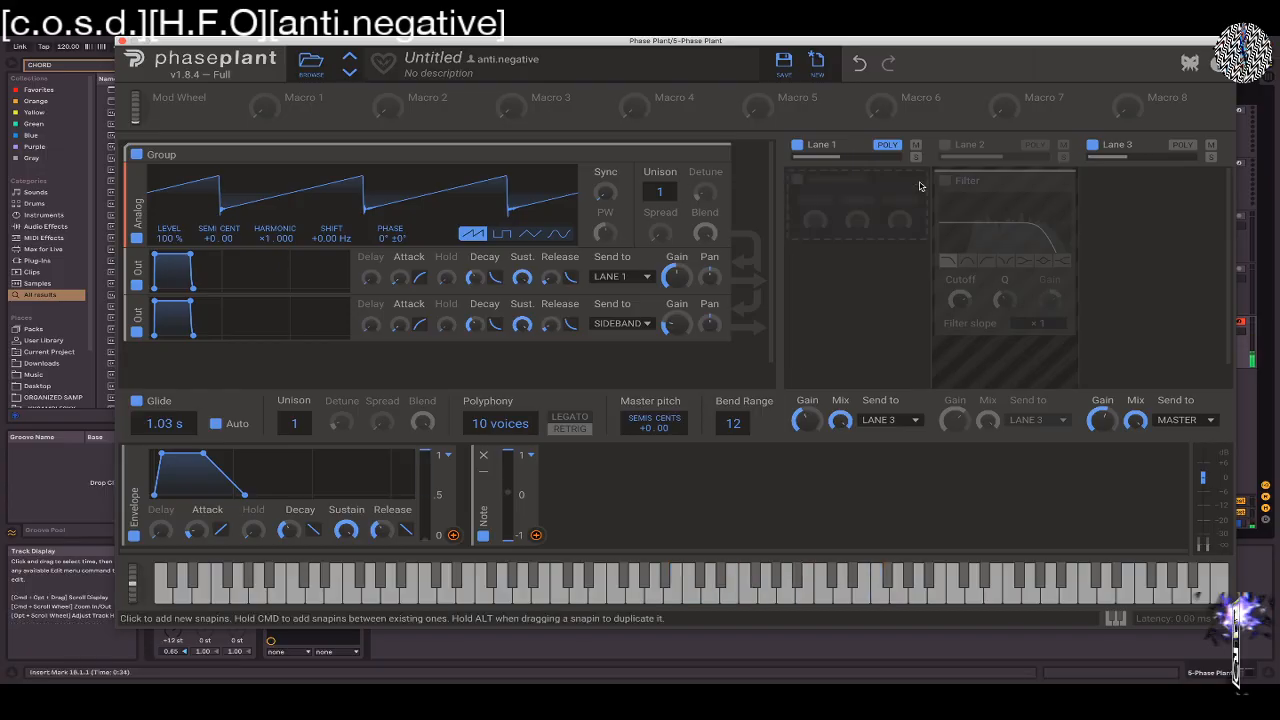
# Try a Dynamics effect in Lane 1, move its low threshold down, and remove the effect
pyautogui.click(855, 231)
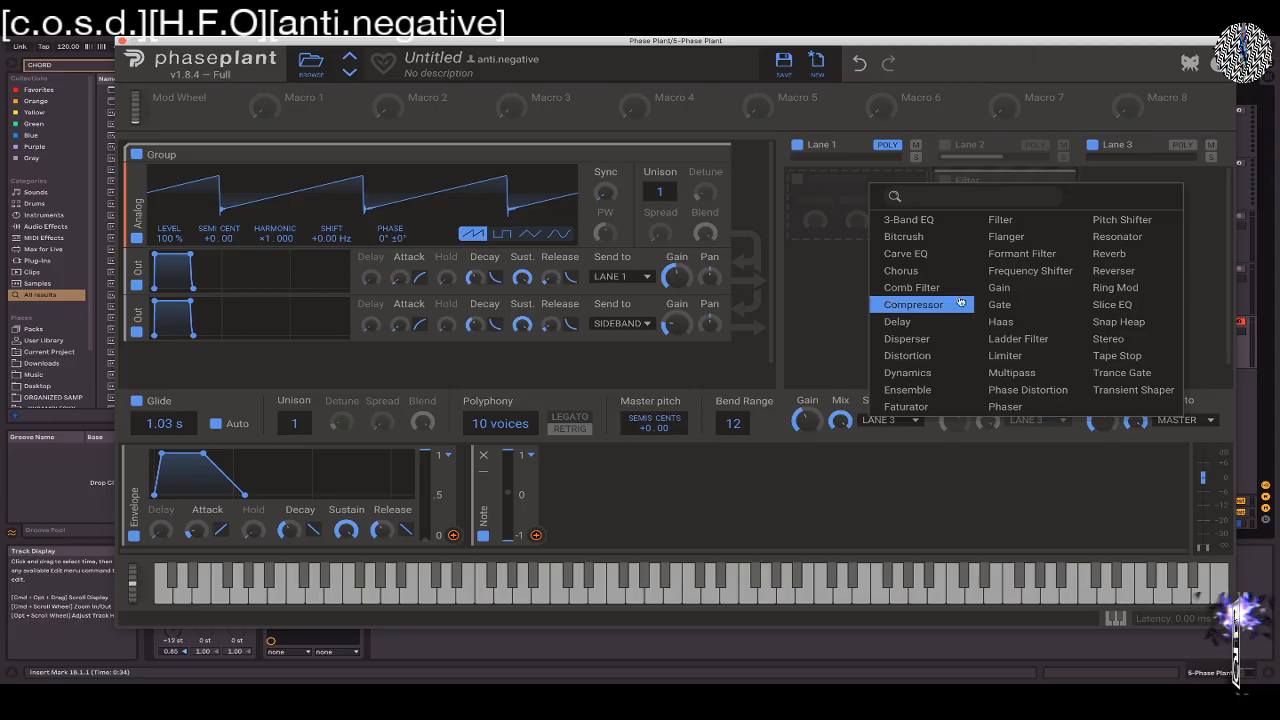
pyautogui.click(907, 372)
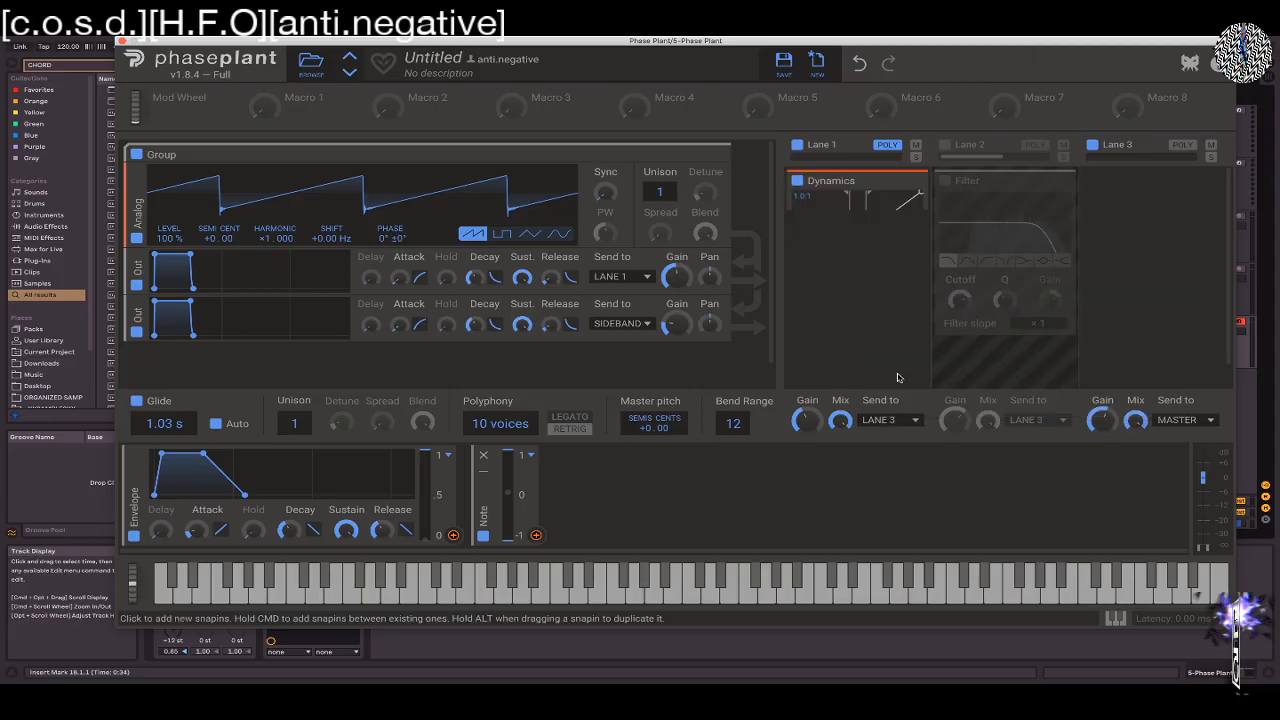
pyautogui.moveTo(868, 197); pyautogui.dragTo(809, 199)
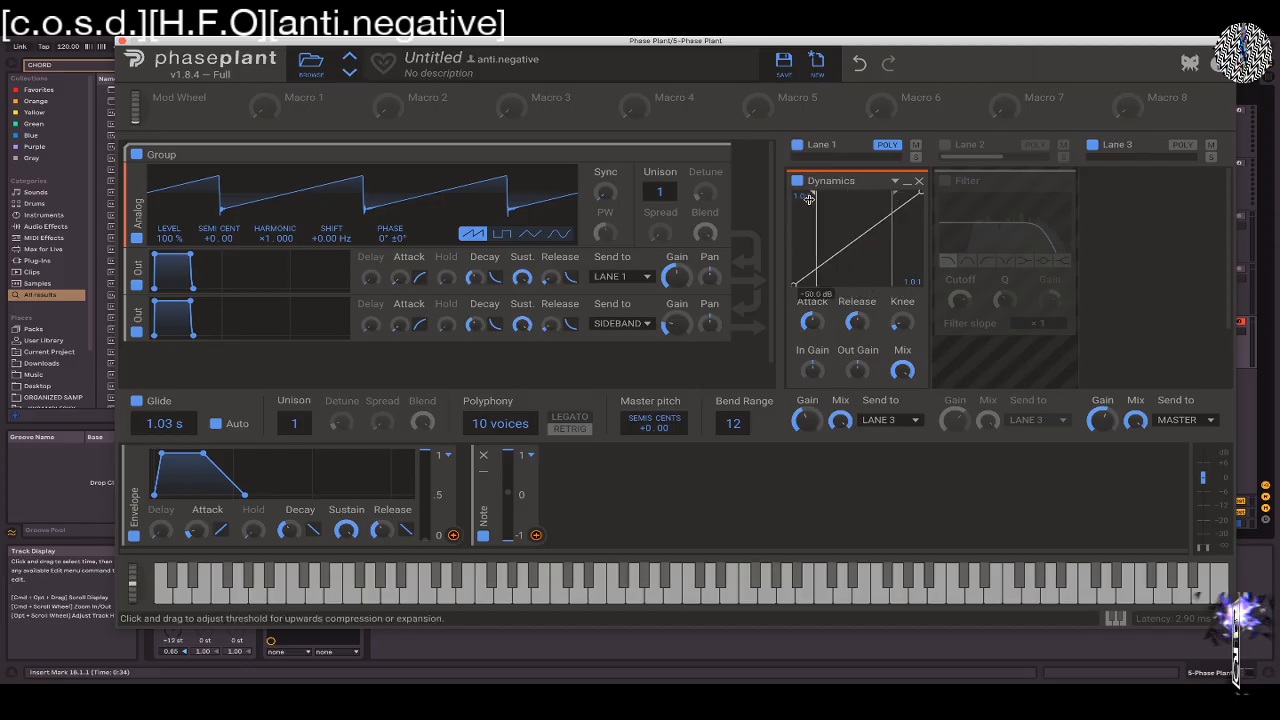
pyautogui.click(919, 183)
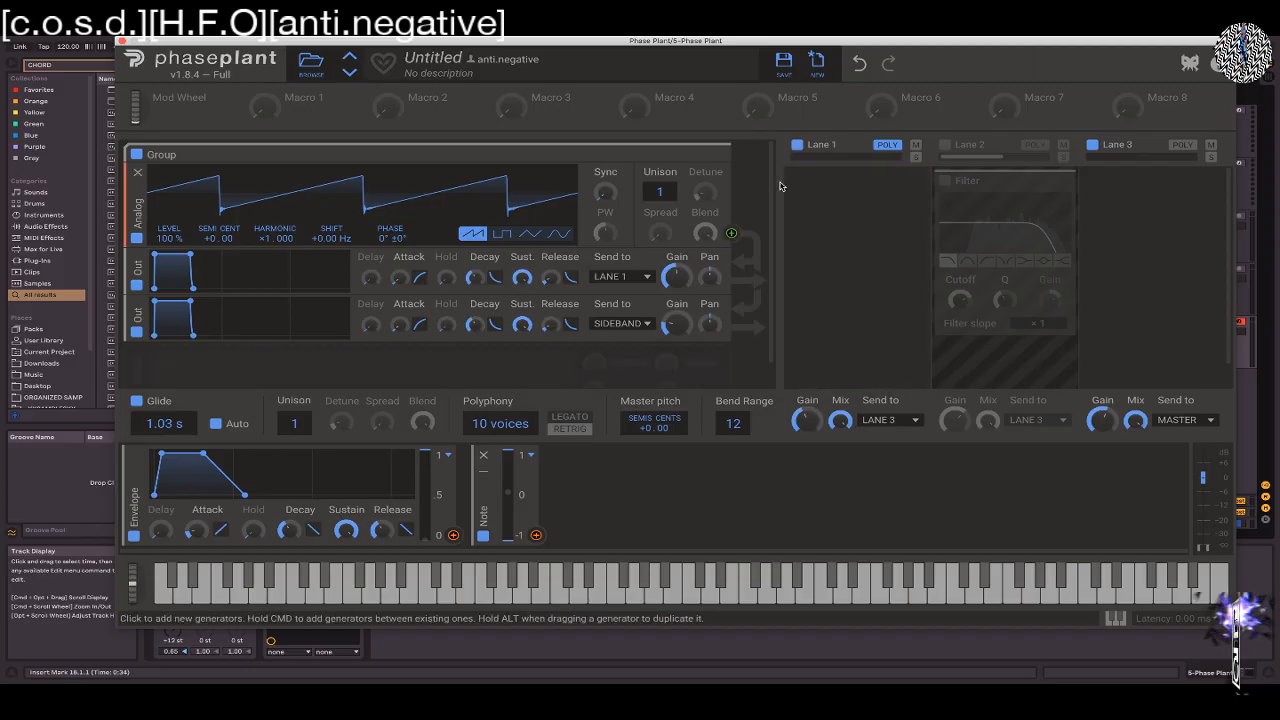
# Insert an Ensemble effect in the empty Lane 1
pyautogui.click(808, 183)
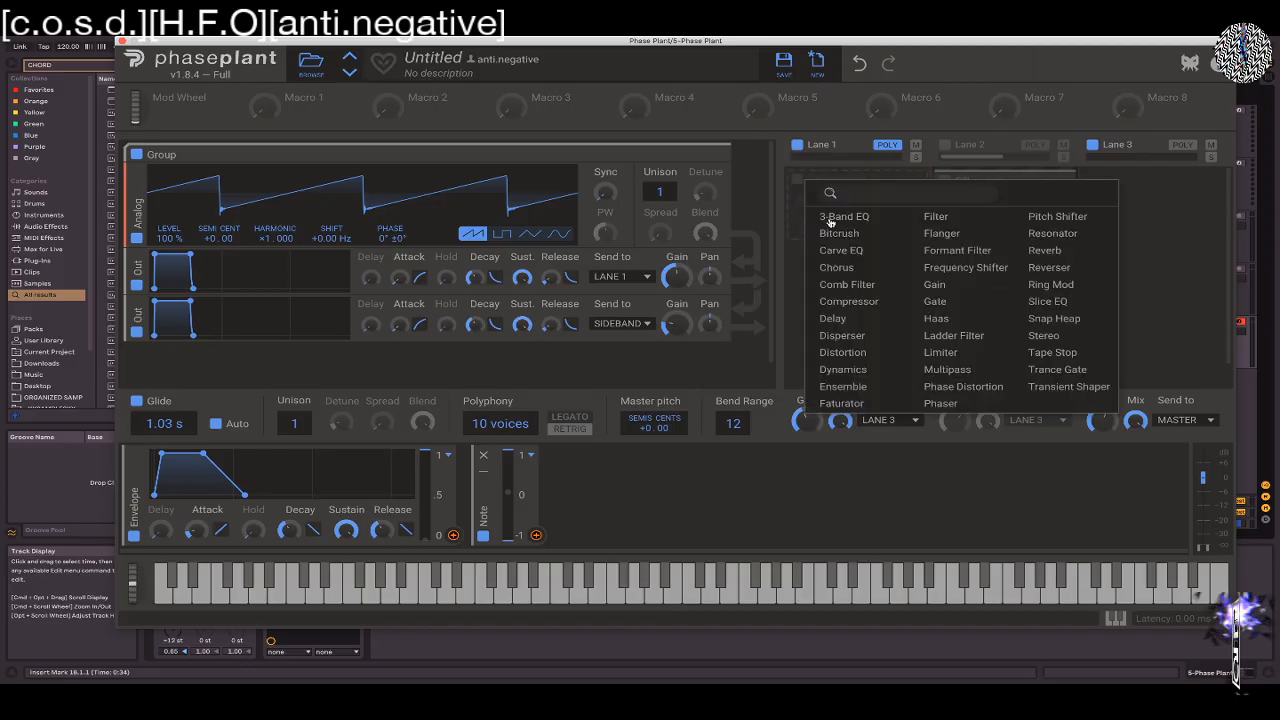
pyautogui.click(828, 390)
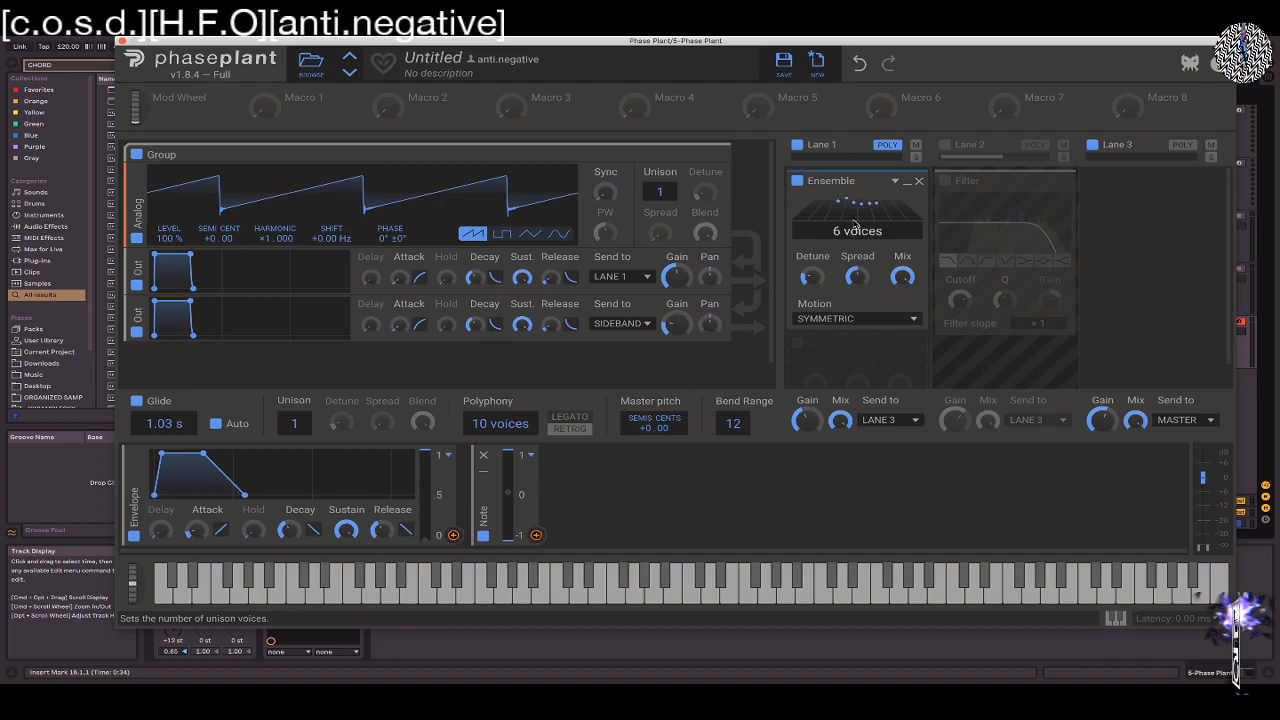
# Set the Lane 1 Ensemble to 16 voices, raise its detune to about 75% and widen its spread
pyautogui.moveTo(848, 232); pyautogui.dragTo(848, 222)
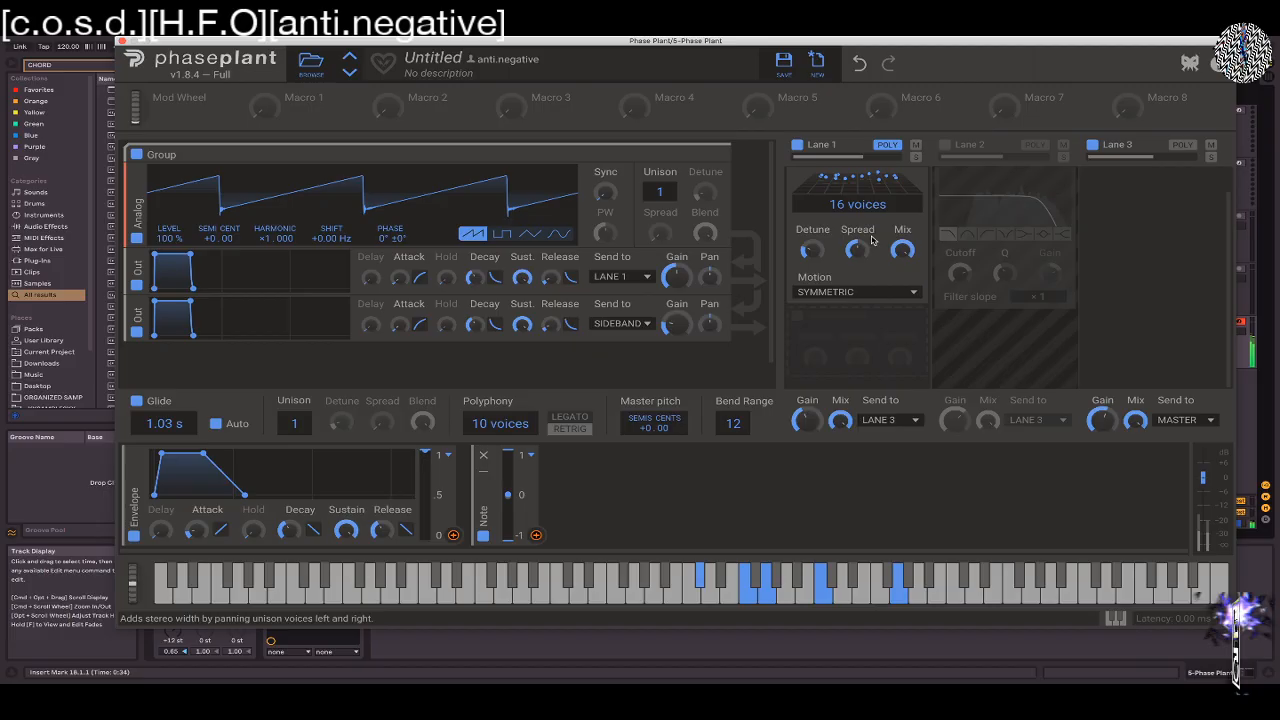
pyautogui.moveTo(812, 278); pyautogui.dragTo(812, 262)
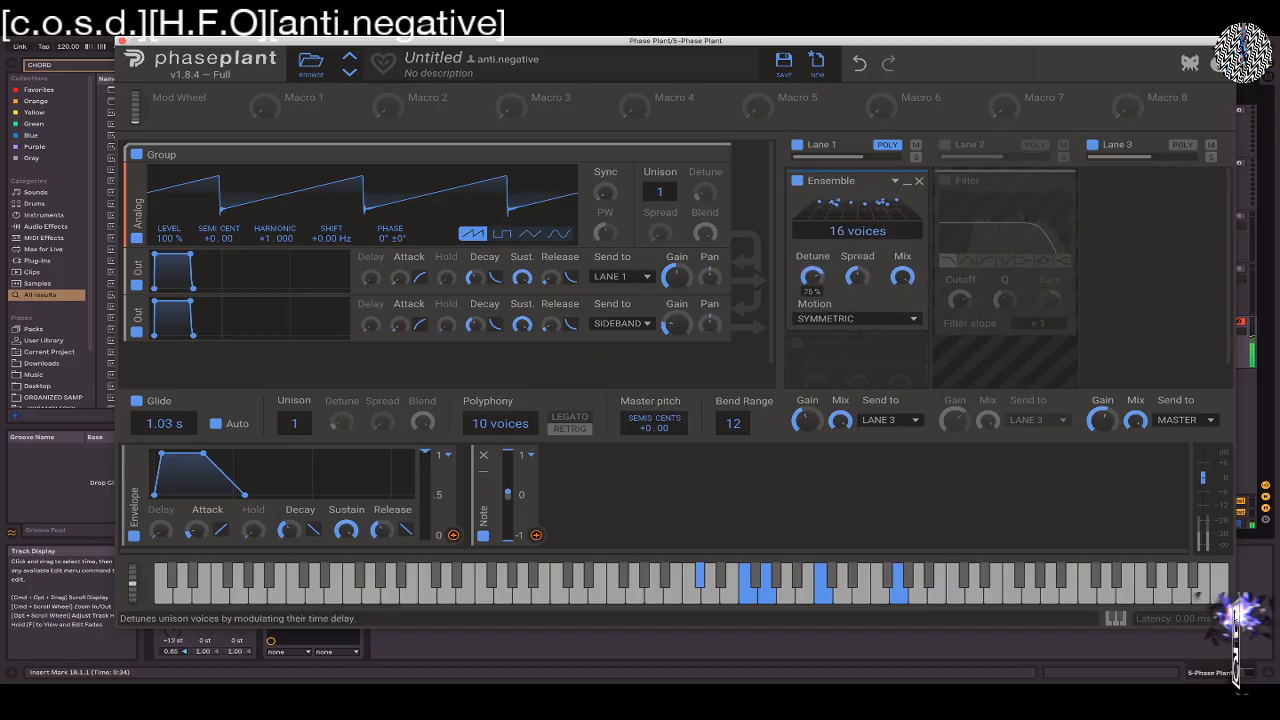
pyautogui.moveTo(857, 277); pyautogui.dragTo(857, 222)
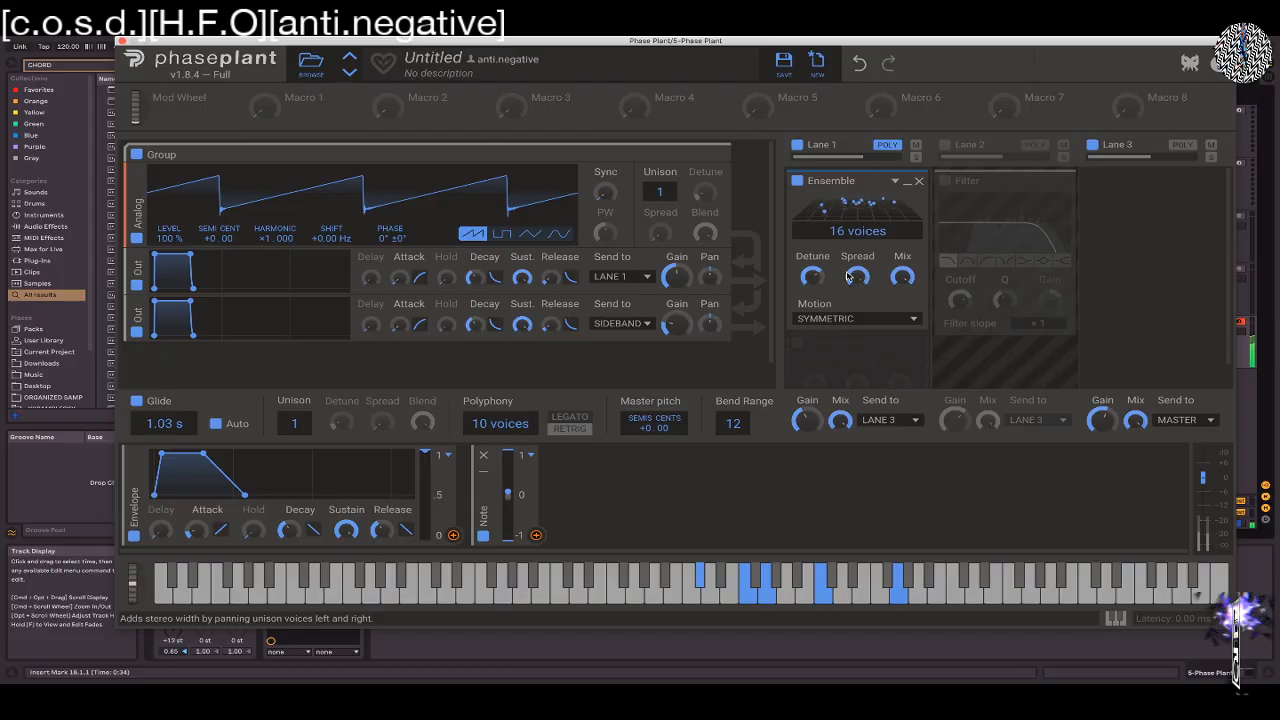
# Switch the Ensemble's motion to Sine and vary its detune and mix, ending with high detune and a lower mix
pyautogui.click(852, 320)
pyautogui.click(848, 305)
pyautogui.click(846, 322)
pyautogui.click(841, 321)
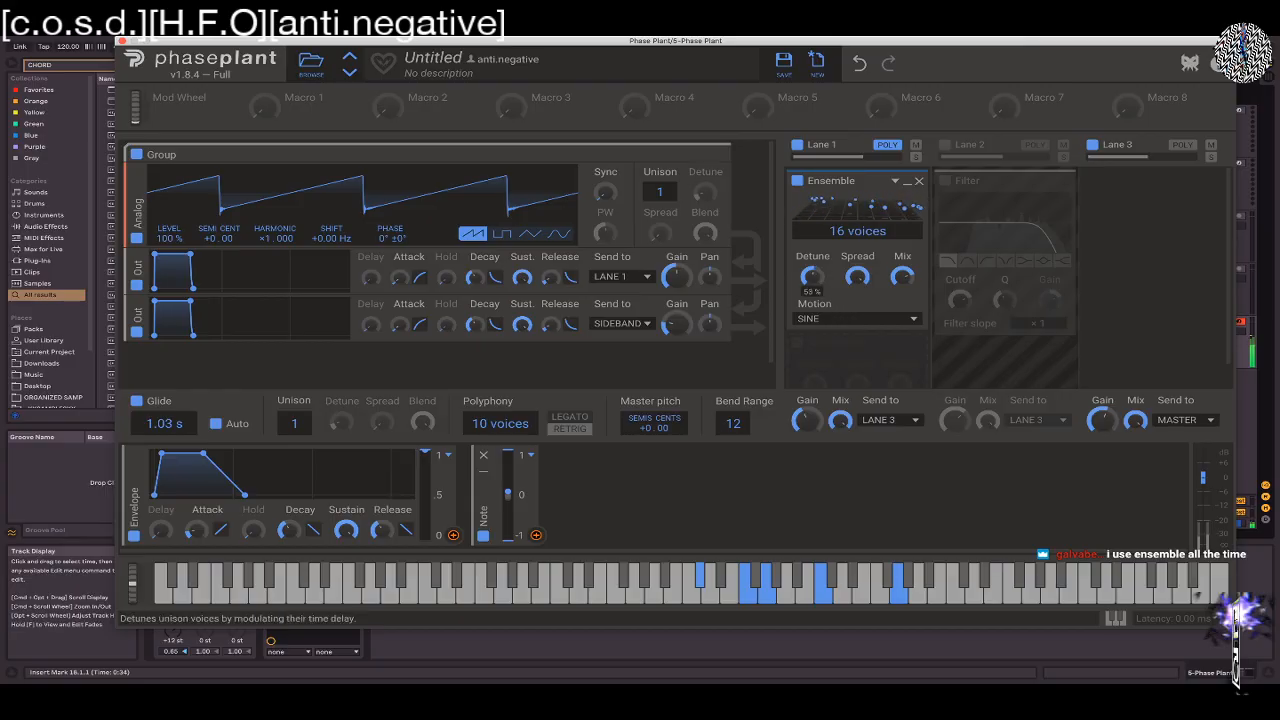
pyautogui.moveTo(812, 277); pyautogui.dragTo(812, 281)
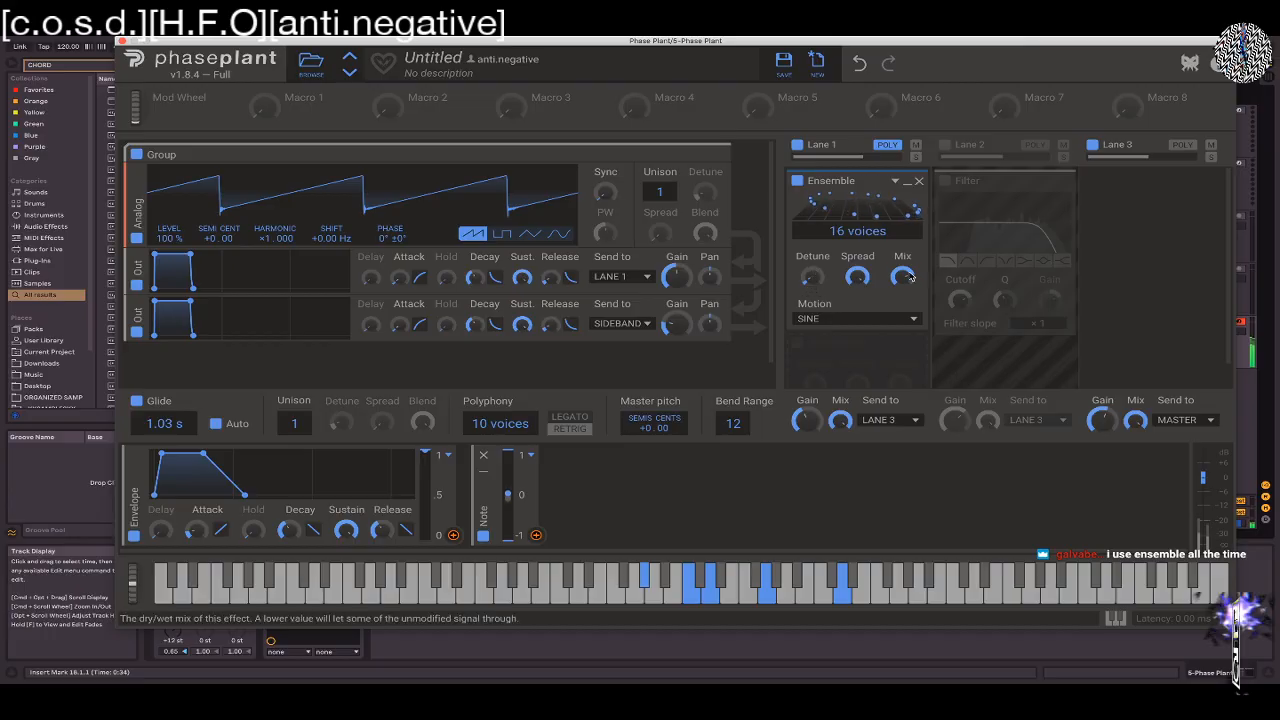
pyautogui.moveTo(857, 277); pyautogui.dragTo(811, 278)
pyautogui.scroll(-1, 858, 278)
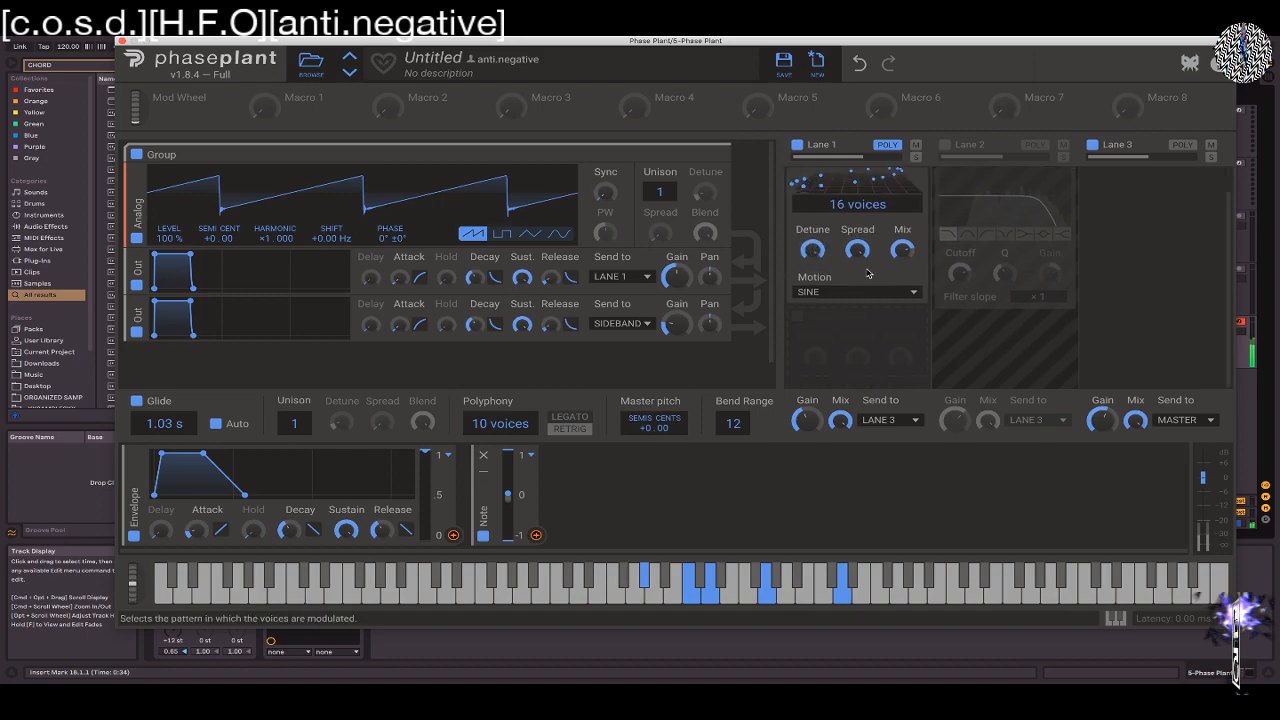
pyautogui.moveTo(903, 252); pyautogui.dragTo(903, 268)
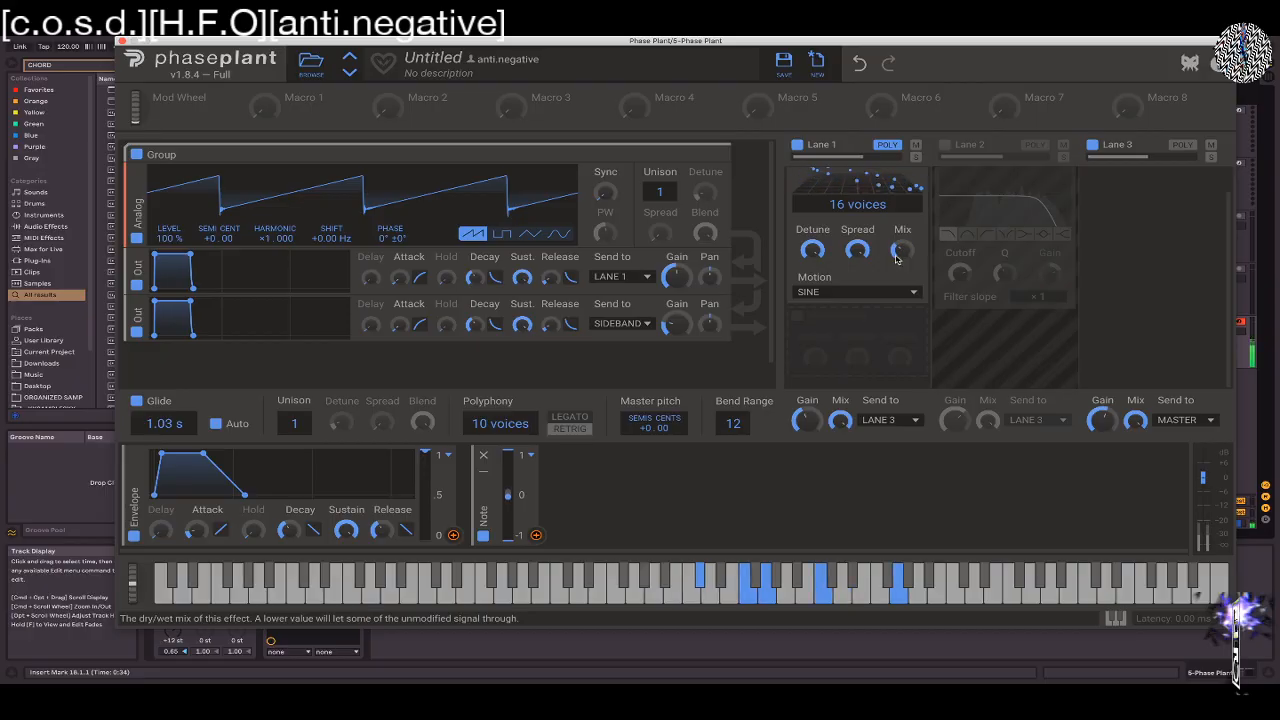
# Change the Ensemble's motion to Random, lower its detune and raise its mix
pyautogui.click(848, 292)
pyautogui.click(835, 265)
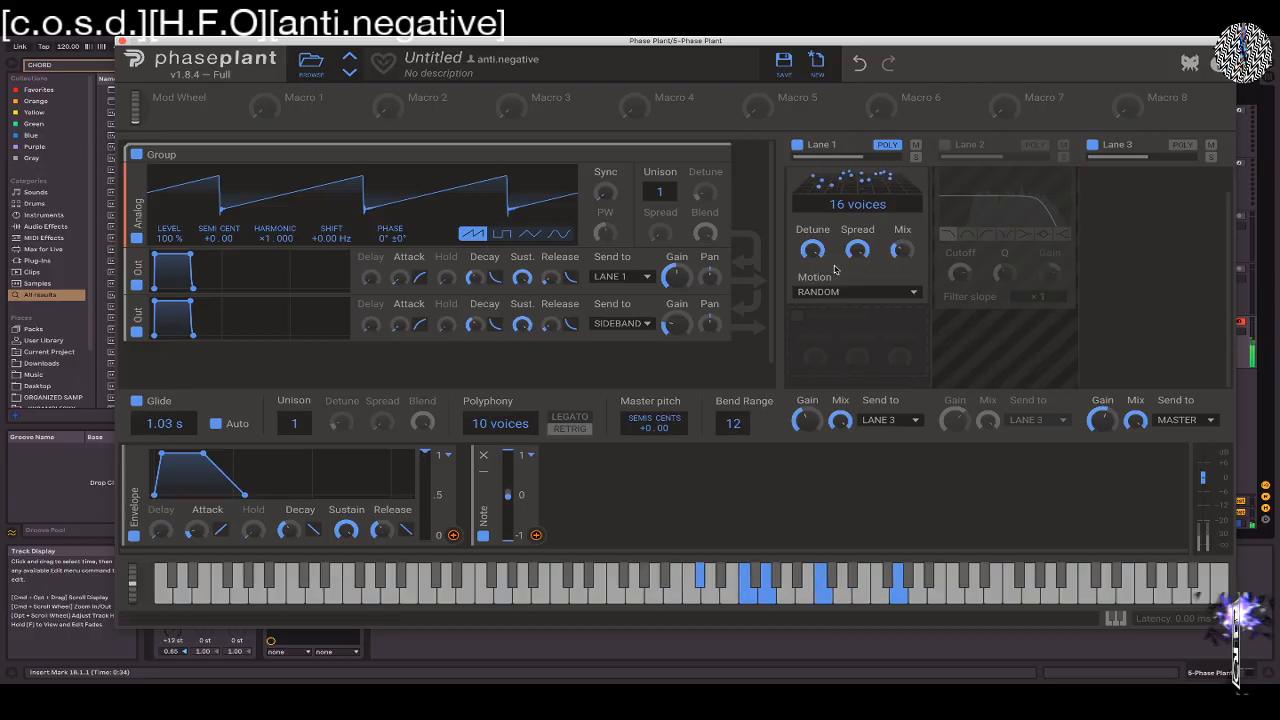
pyautogui.moveTo(812, 250); pyautogui.dragTo(812, 278)
pyautogui.moveTo(903, 250)
pyautogui.mouseDown()
pyautogui.moveTo(903, 224)
pyautogui.moveTo(907, 248)
pyautogui.mouseUp()
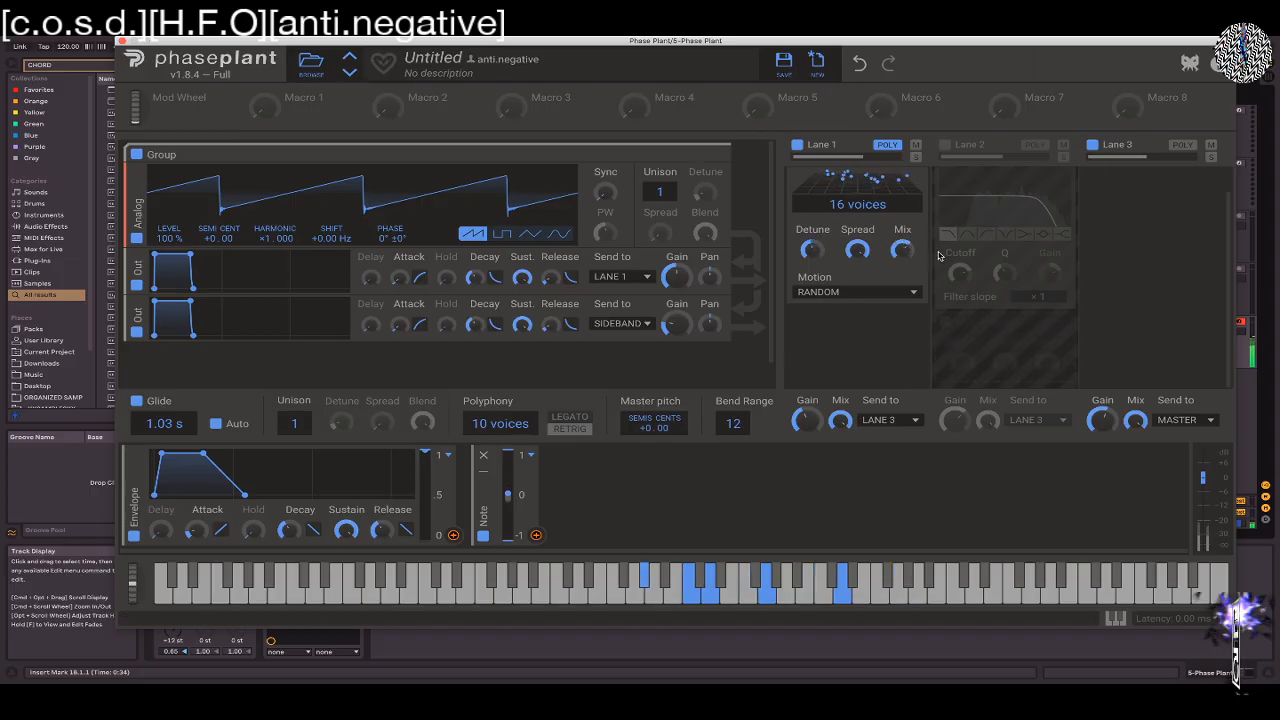
# Enable Lane 2, send Lane 1's output to Lane 2, and sweep the Lane 2 filter's cutoff down and back up
pyautogui.scroll(2, 939, 256)
pyautogui.click(944, 145)
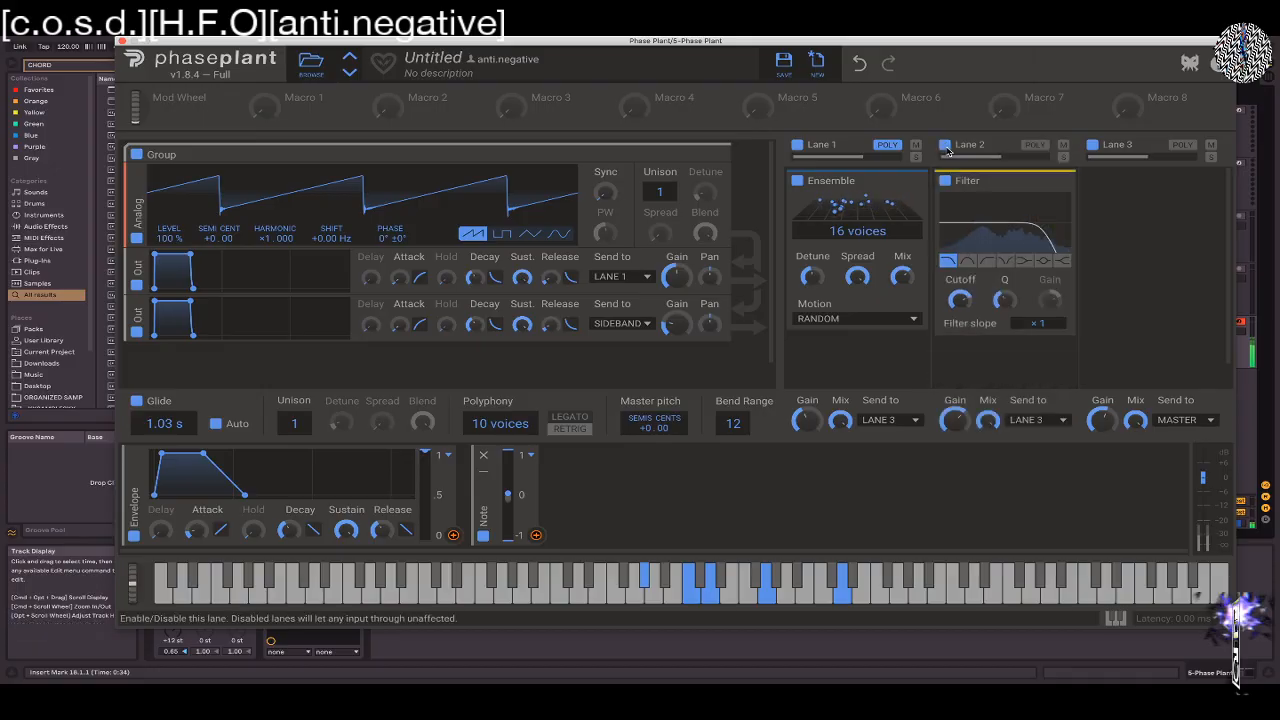
pyautogui.moveTo(960, 299); pyautogui.dragTo(960, 311)
pyautogui.click(889, 425)
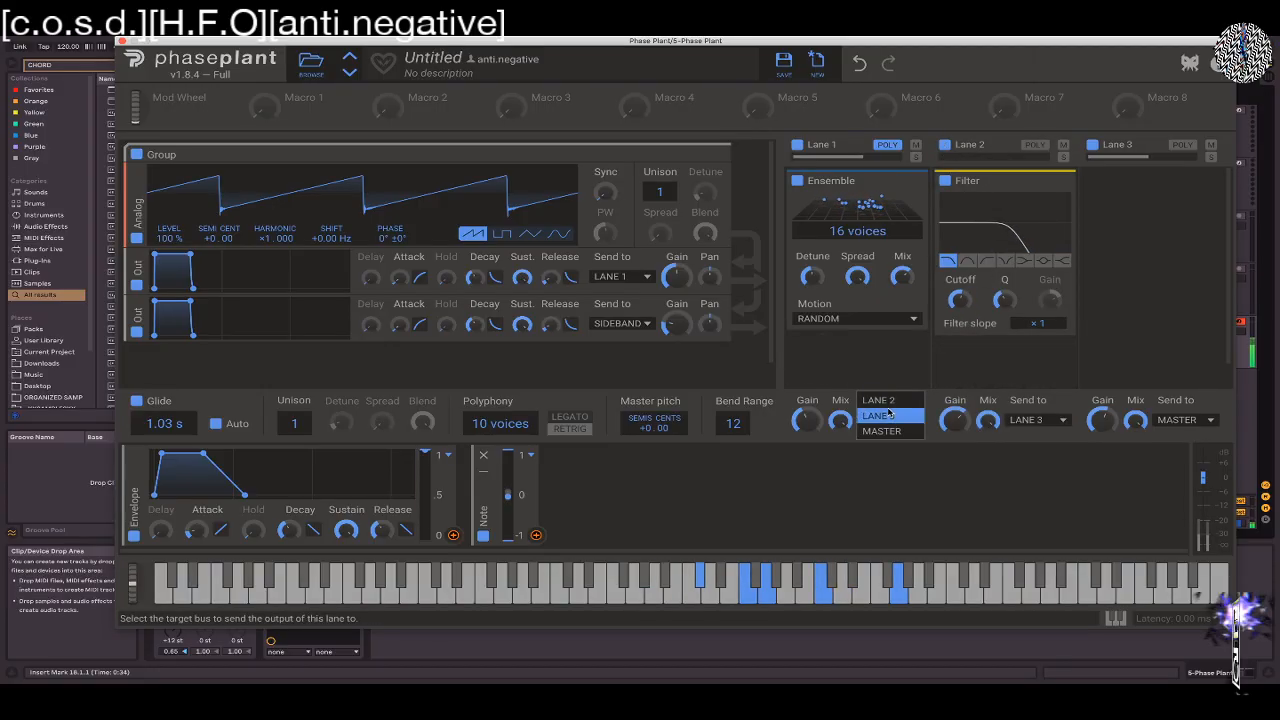
pyautogui.click(878, 400)
pyautogui.moveTo(958, 299); pyautogui.dragTo(958, 270)
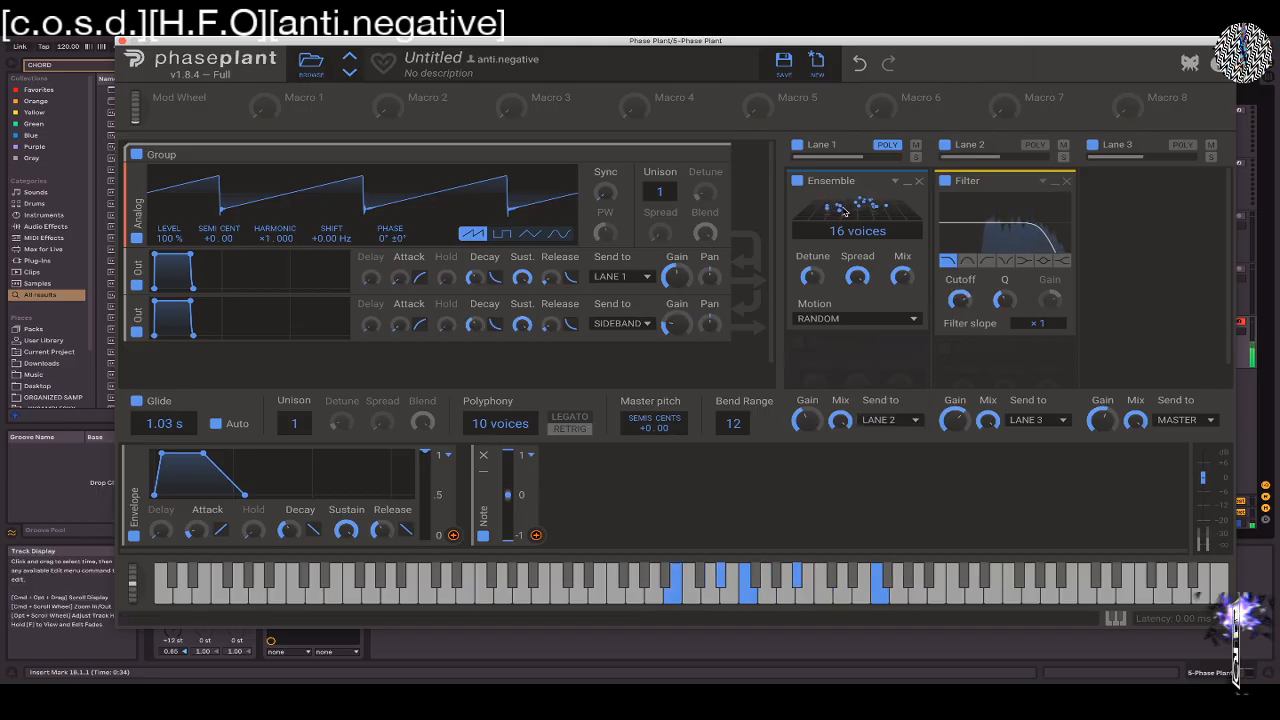
# Raise the Ensemble's detune at 16 voices and try the Symmetric motion followed by Sine
pyautogui.moveTo(813, 279); pyautogui.dragTo(813, 276)
pyautogui.moveTo(853, 232)
pyautogui.mouseDown()
pyautogui.moveTo(853, 250)
pyautogui.moveTo(853, 220)
pyautogui.mouseUp()
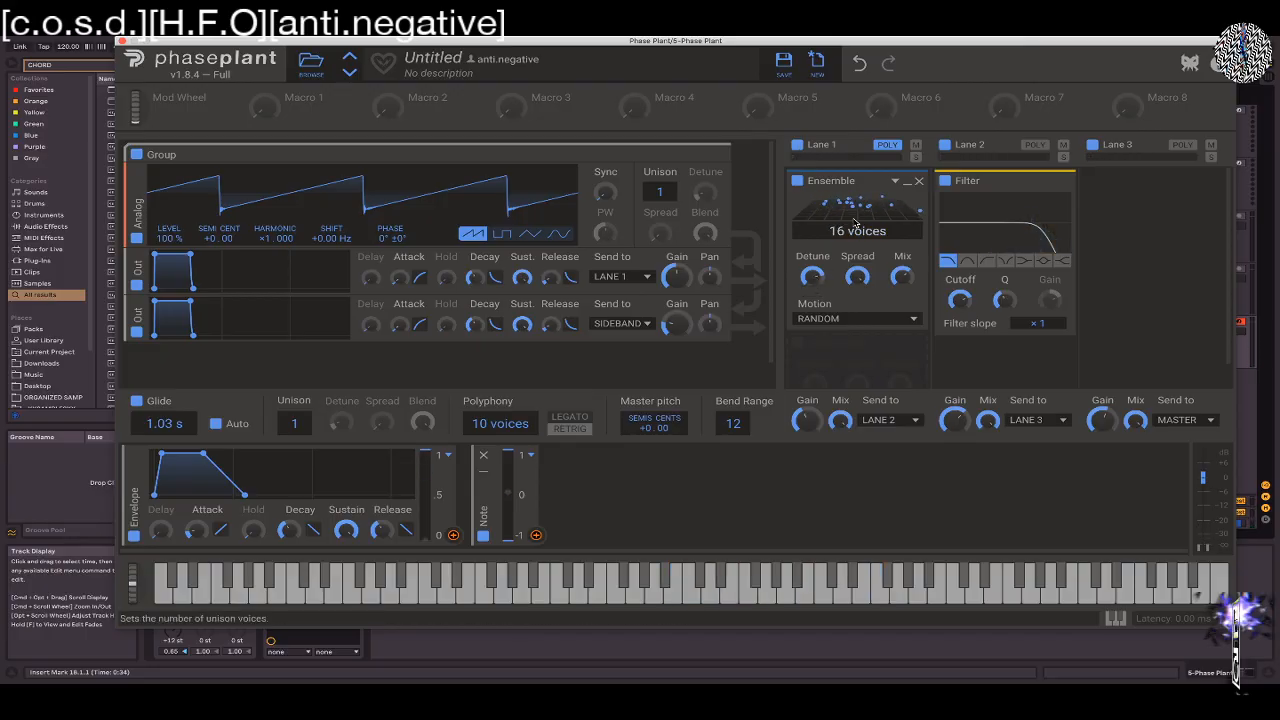
pyautogui.click(857, 318)
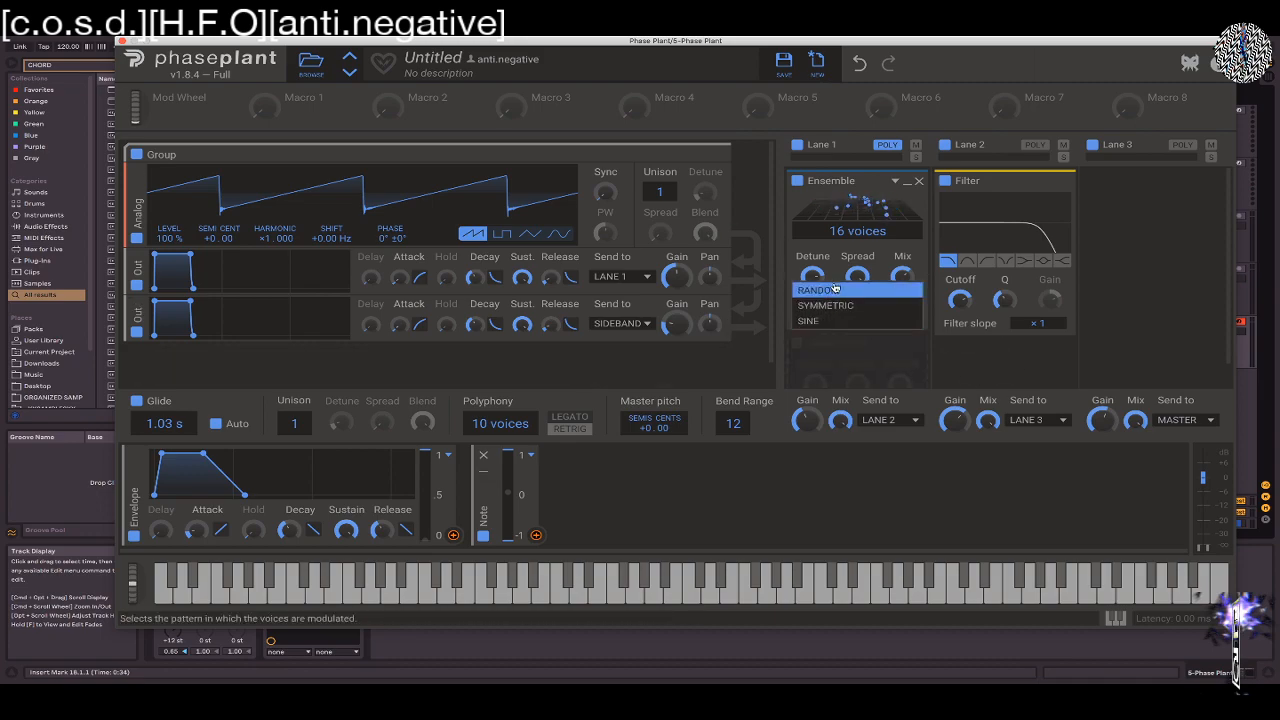
pyautogui.click(832, 305)
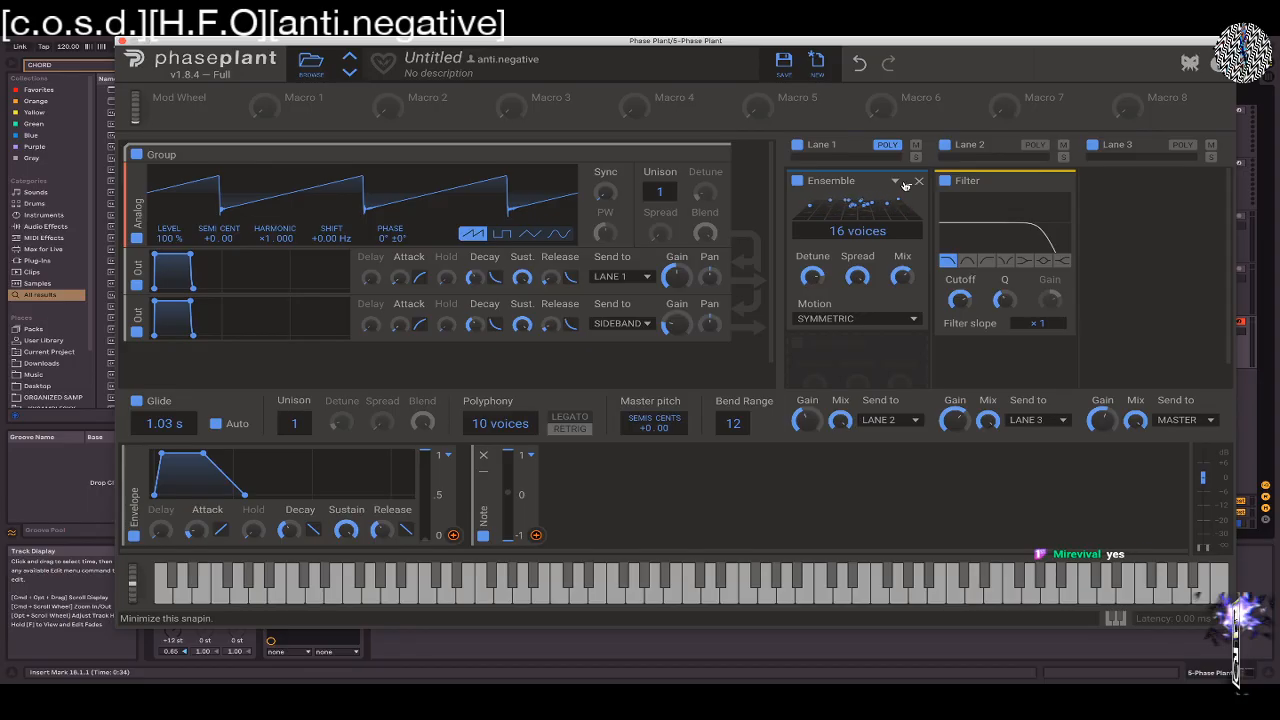
pyautogui.click(845, 318)
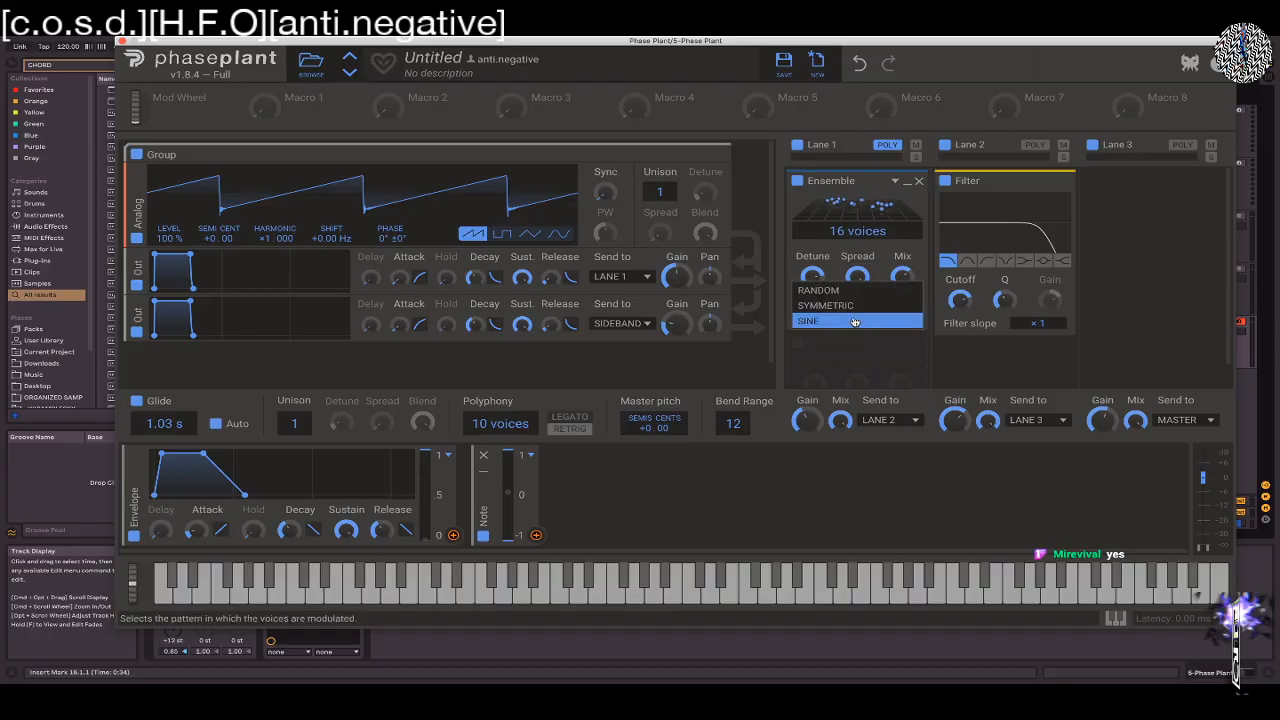
pyautogui.click(827, 322)
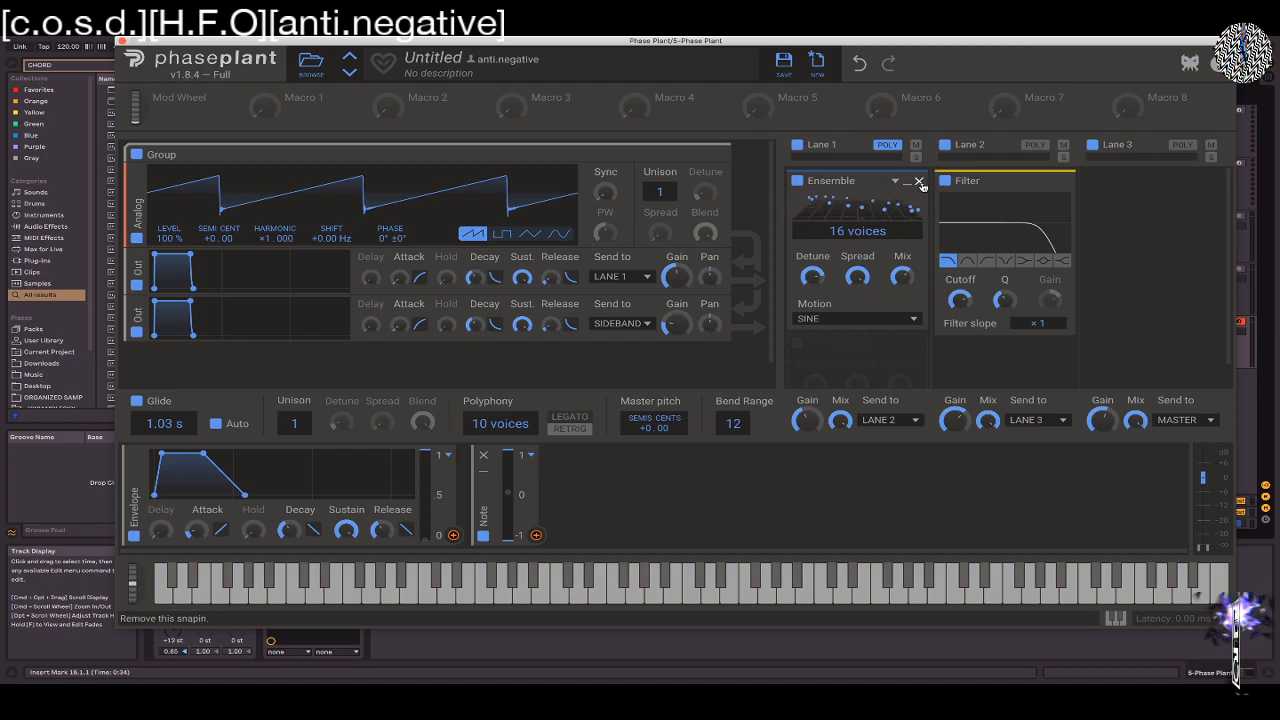
# Replace the Ensemble in Lane 1 with a Faturator and move the Faturator to Lane 3
pyautogui.scroll(-1, 913, 205)
pyautogui.scroll(1, 845, 255)
pyautogui.click(919, 182)
pyautogui.click(812, 185)
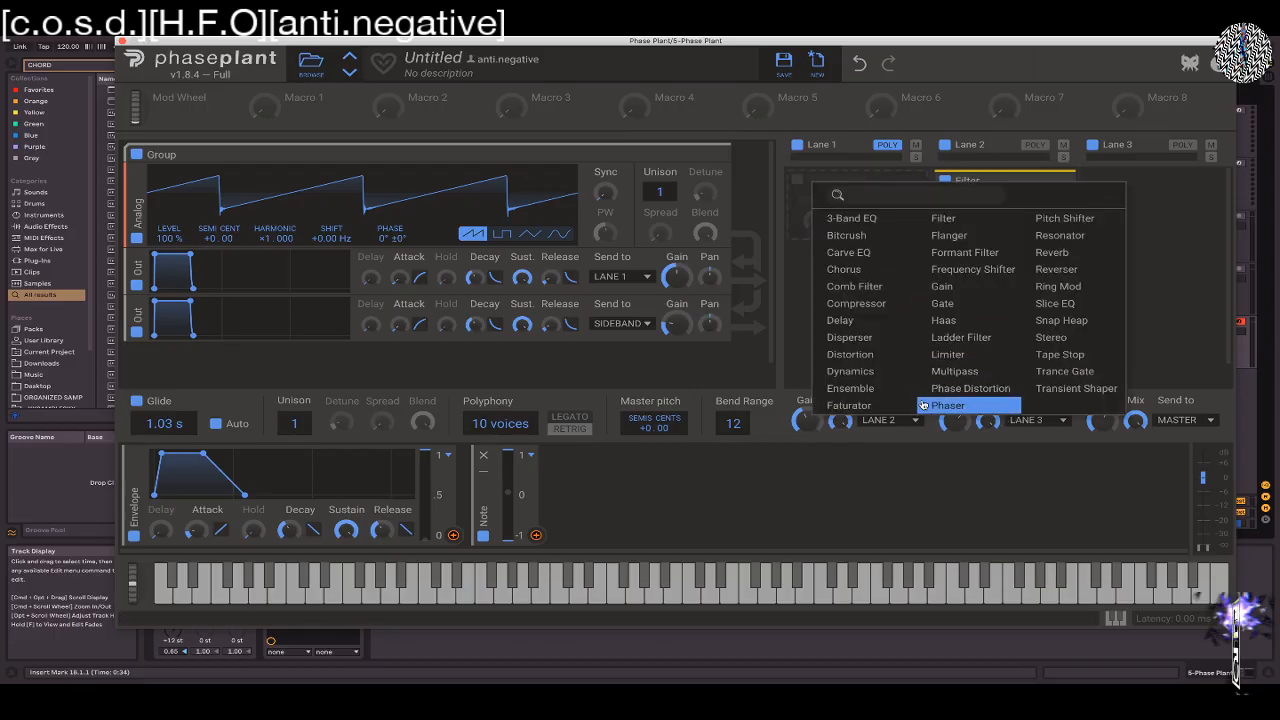
pyautogui.click(852, 405)
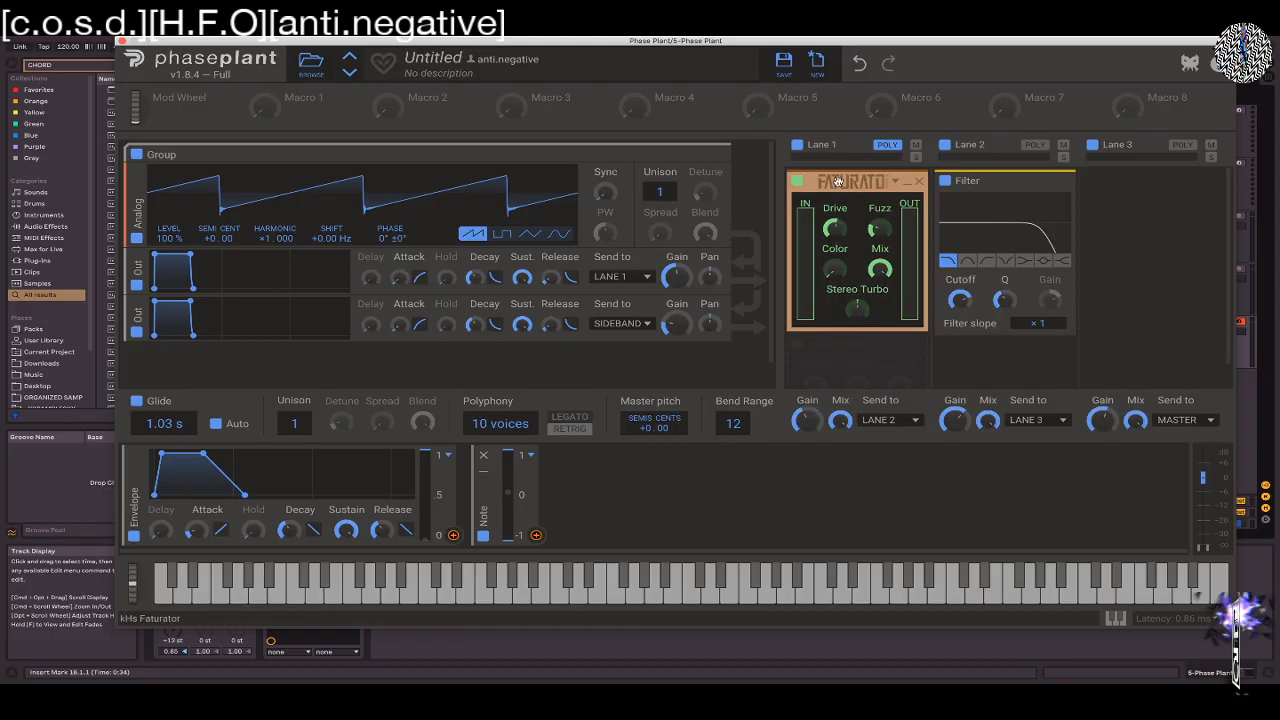
pyautogui.moveTo(850, 181); pyautogui.dragTo(1155, 182)
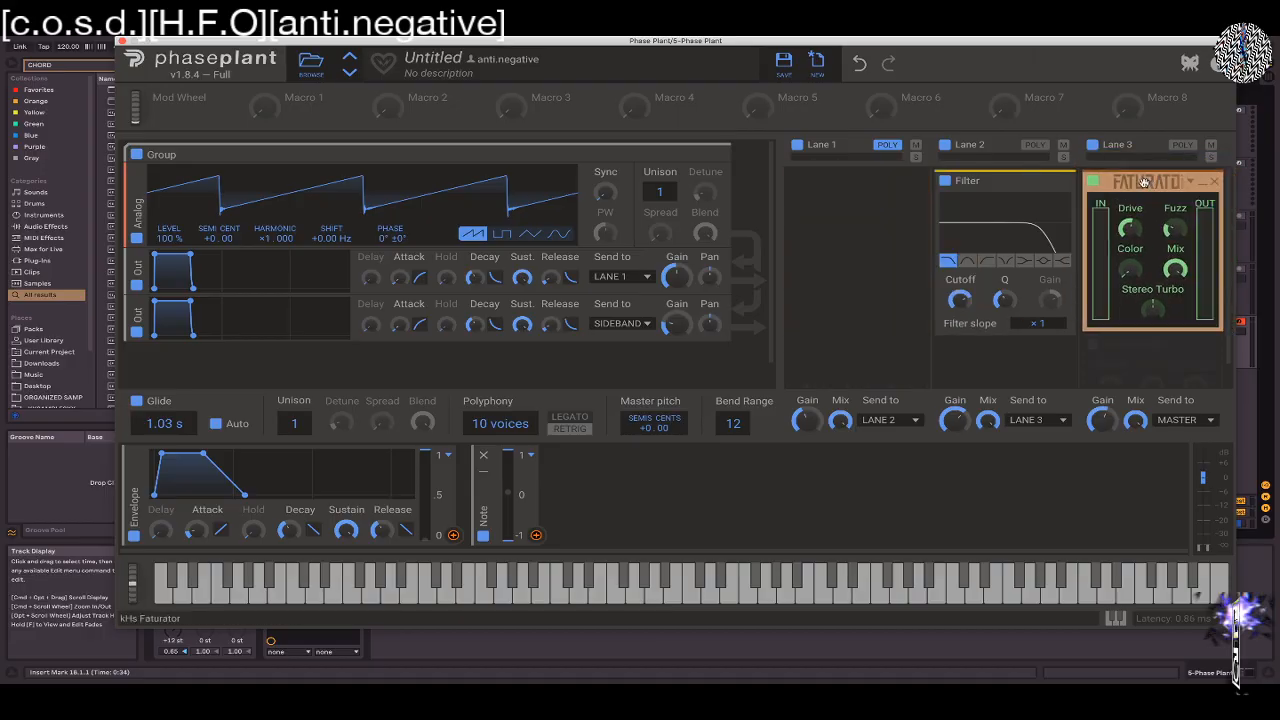
# Lower the keyboard octave and play notes while reducing the Faturator's drive and sweeping its fuzz from 0% up
pyautogui.press('v')
pyautogui.press('d')
pyautogui.press('d')
pyautogui.moveTo(1130, 229); pyautogui.dragTo(1175, 250)
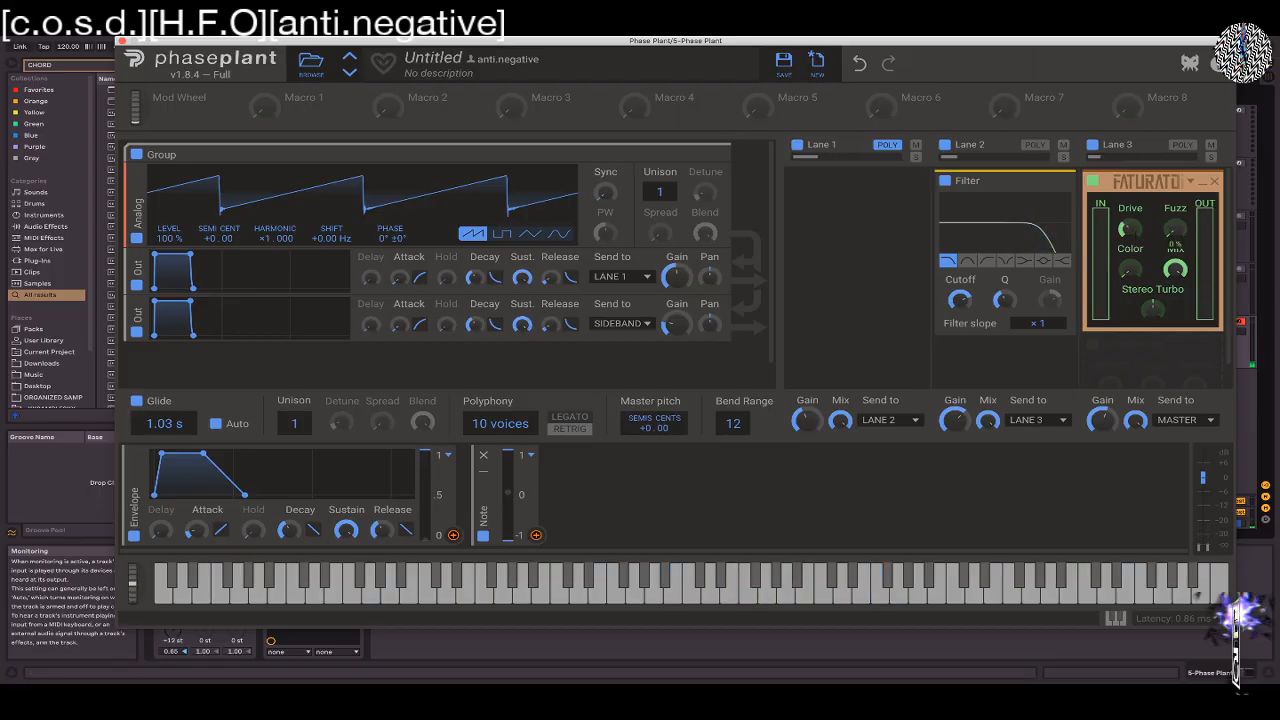
pyautogui.press('z')
pyautogui.press('a')
pyautogui.press('s')
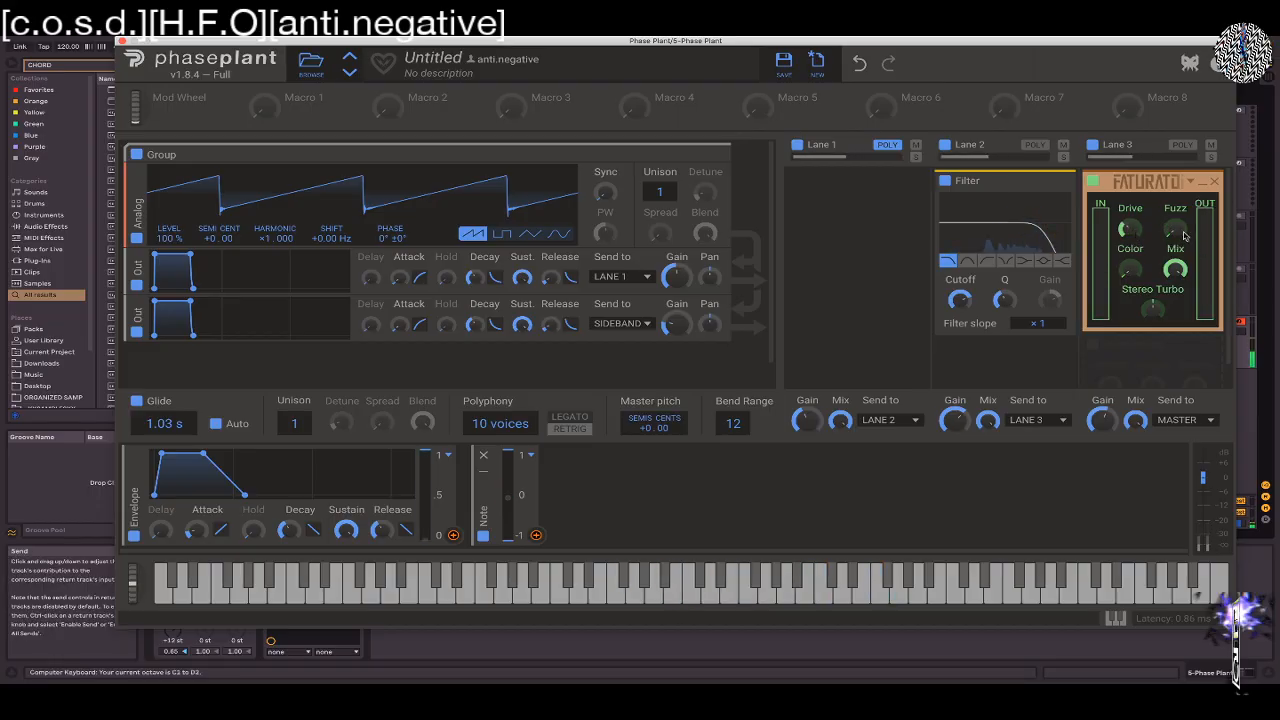
pyautogui.press('u')
pyautogui.moveTo(1184, 236); pyautogui.dragTo(1184, 196)
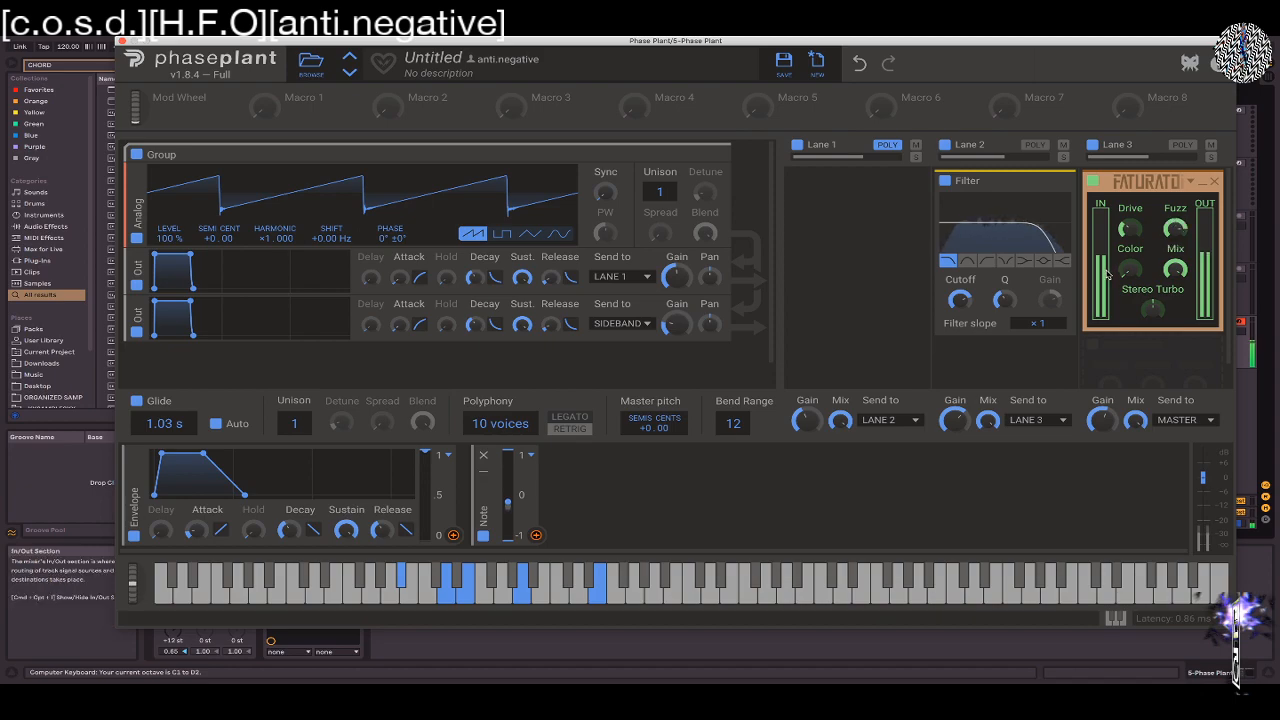
# Try the Faturator's Color and Stereo Turbo settings, and remove the effect from Lane 3
pyautogui.moveTo(1130, 270); pyautogui.dragTo(1124, 304)
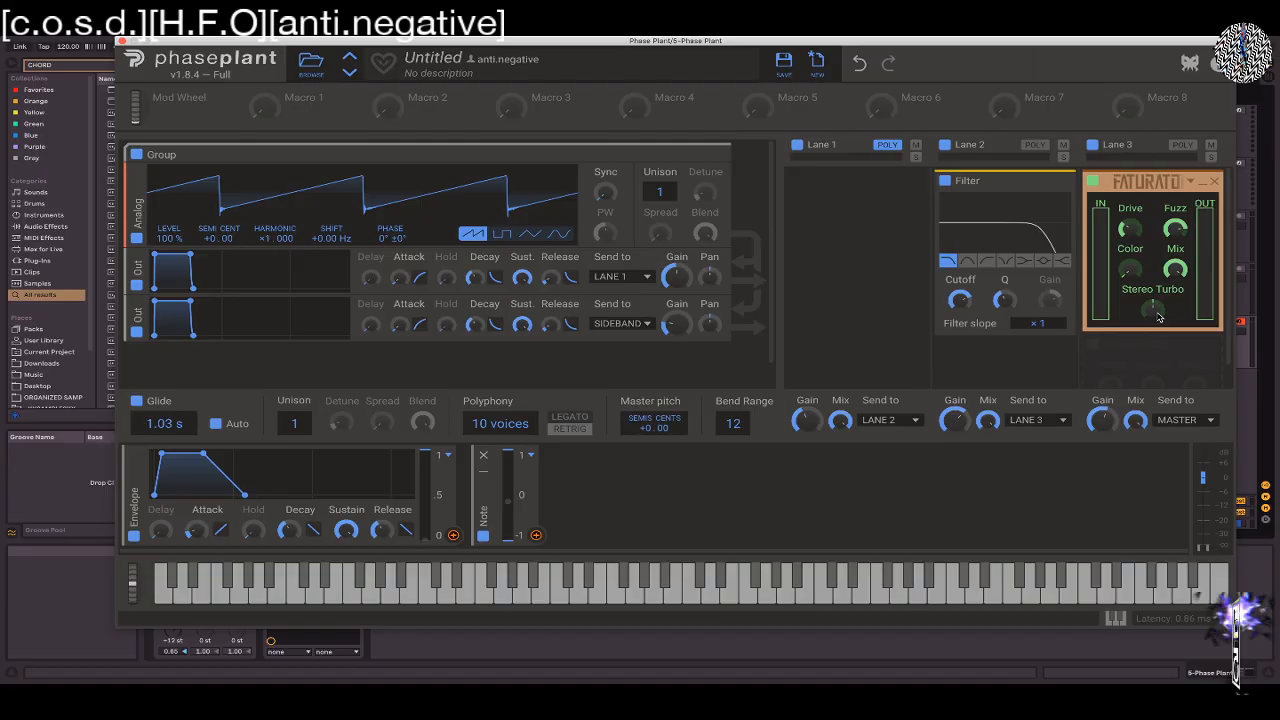
pyautogui.scroll(-1, 1157, 317)
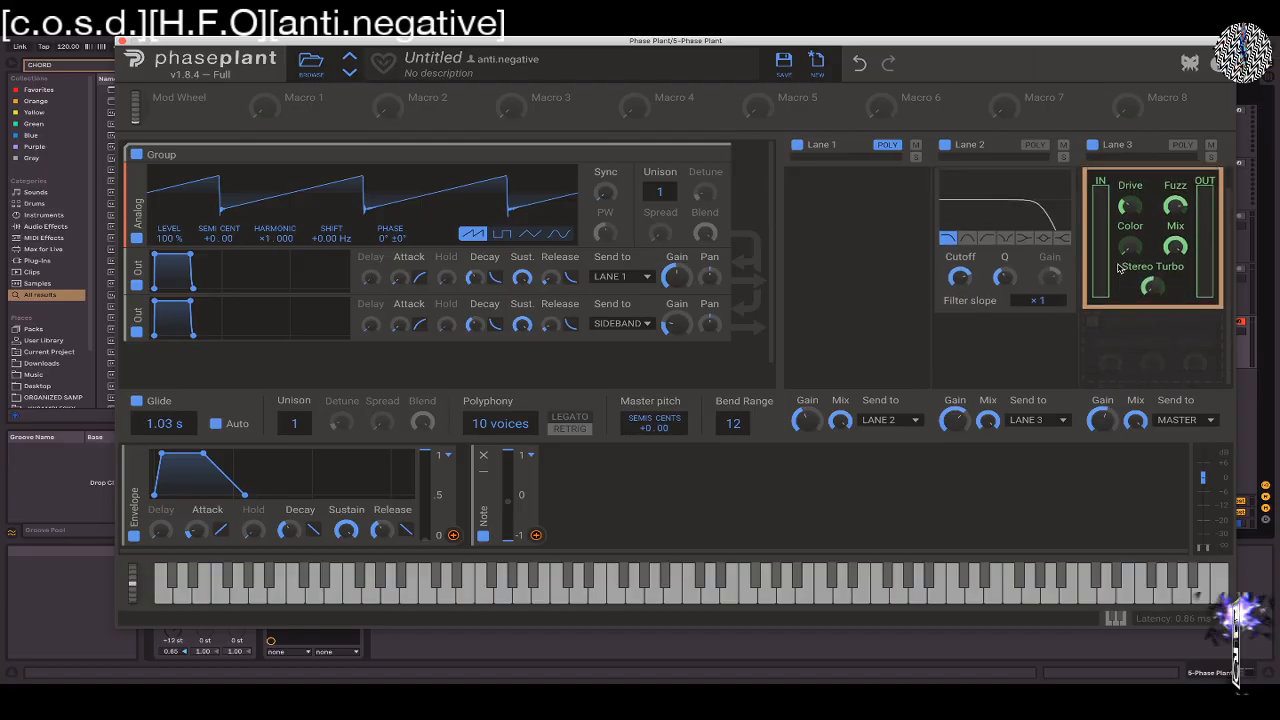
pyautogui.scroll(1, 1120, 265)
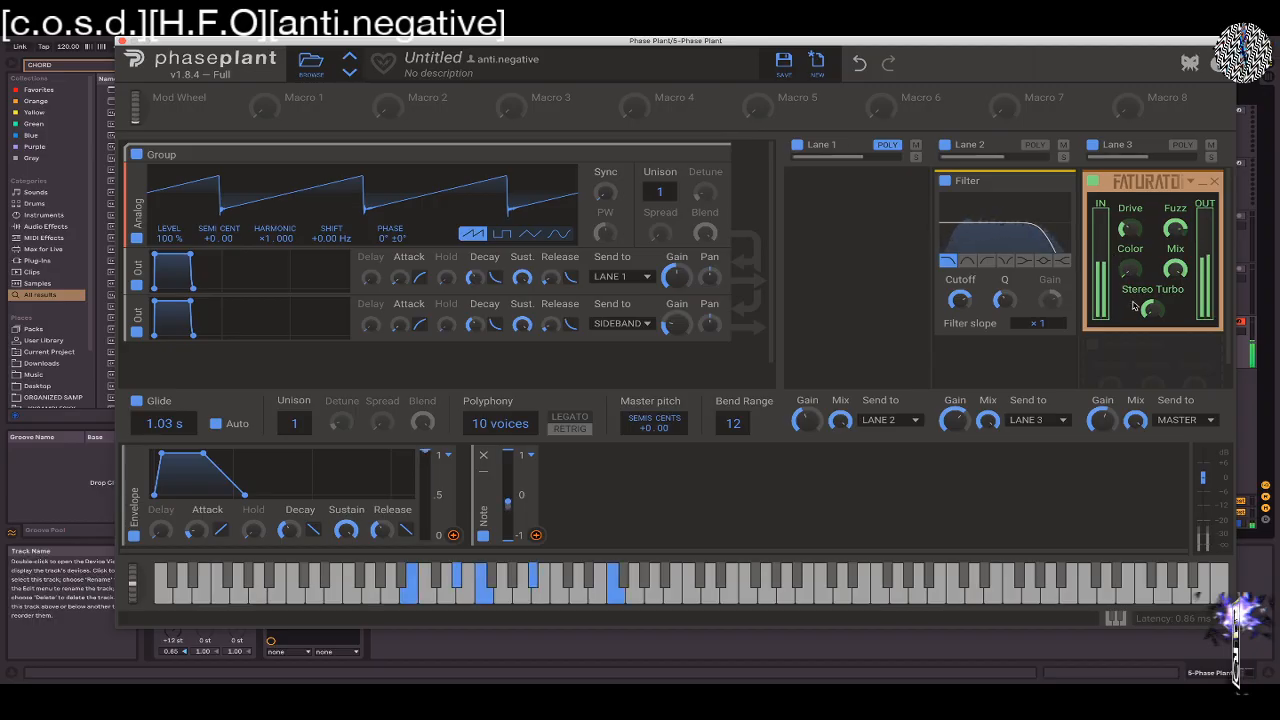
pyautogui.moveTo(1157, 308); pyautogui.dragTo(1151, 301)
pyautogui.click(1217, 181)
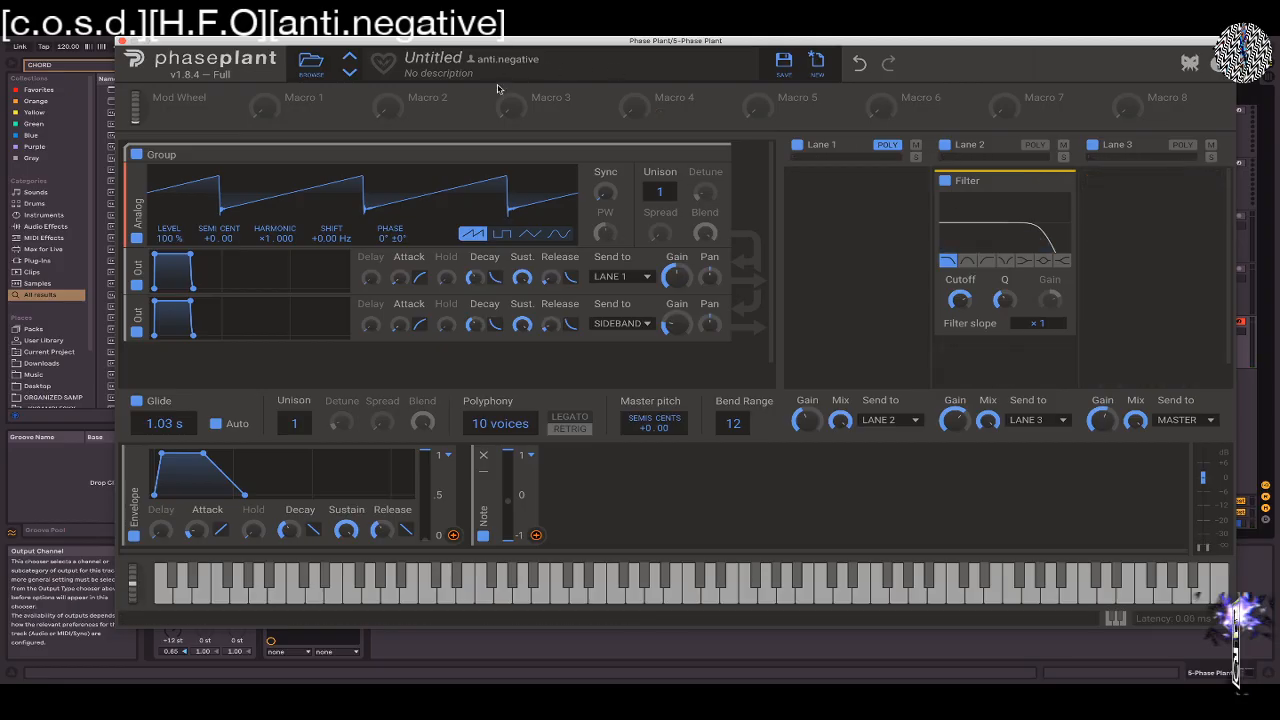
# Reset the patch to its default state and add an Analog generator playing a sine wave
pyautogui.click(810, 66)
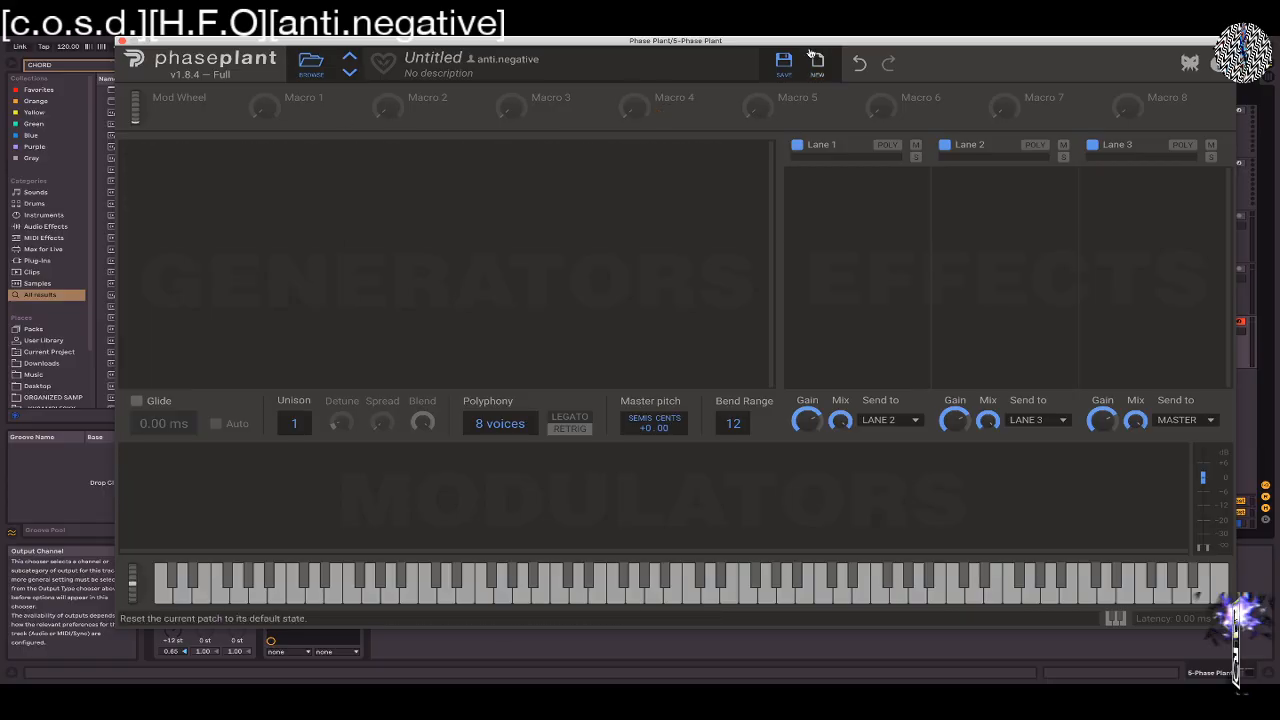
pyautogui.click(187, 180)
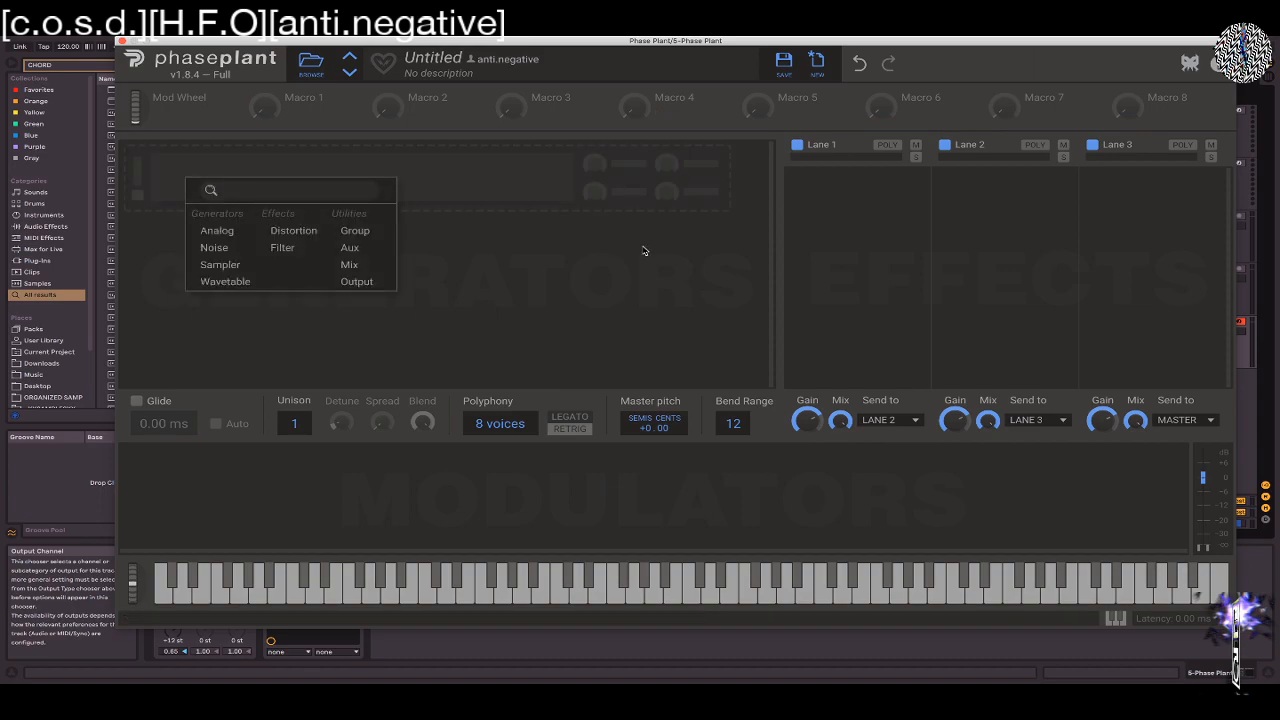
pyautogui.click(218, 231)
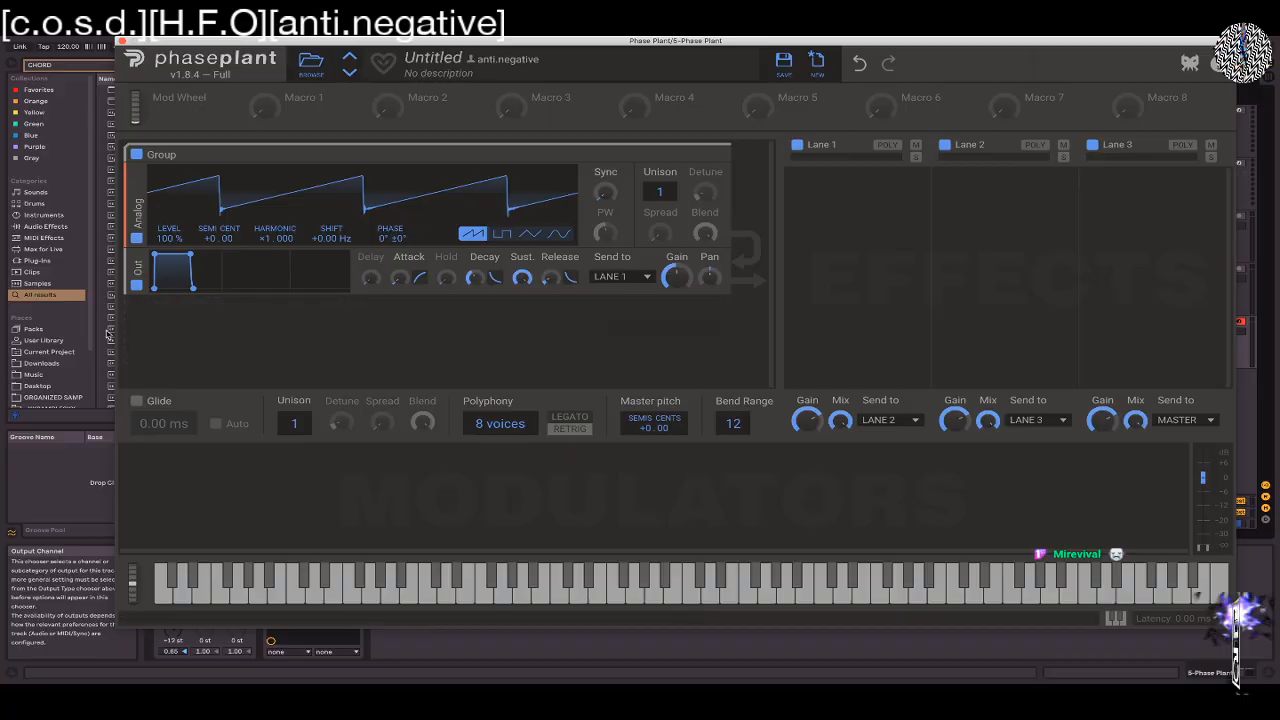
pyautogui.click(529, 233)
pyautogui.click(558, 233)
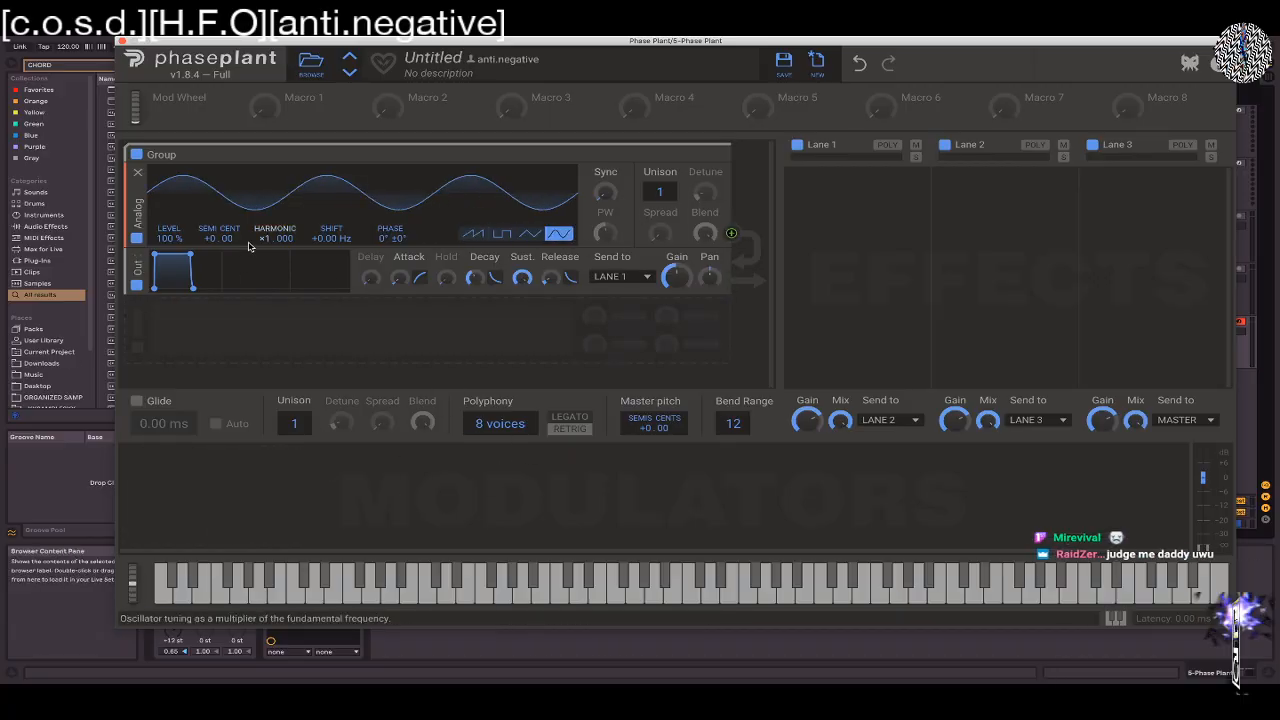
# Switch to the Phase Plant manual document and look through its generator, effect and modulation sections up to the LFO and envelope modulators
pyautogui.hotkey('ctrl', 'Left')
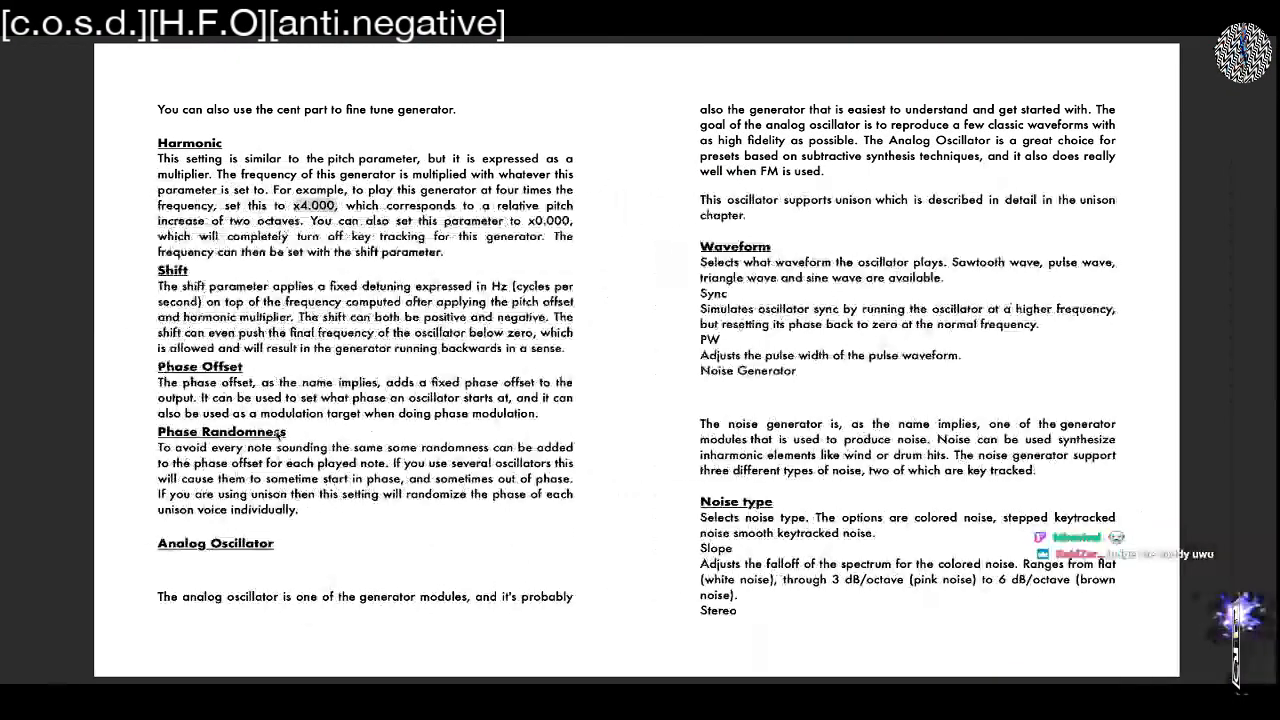
pyautogui.scroll(-3, 672, 511)
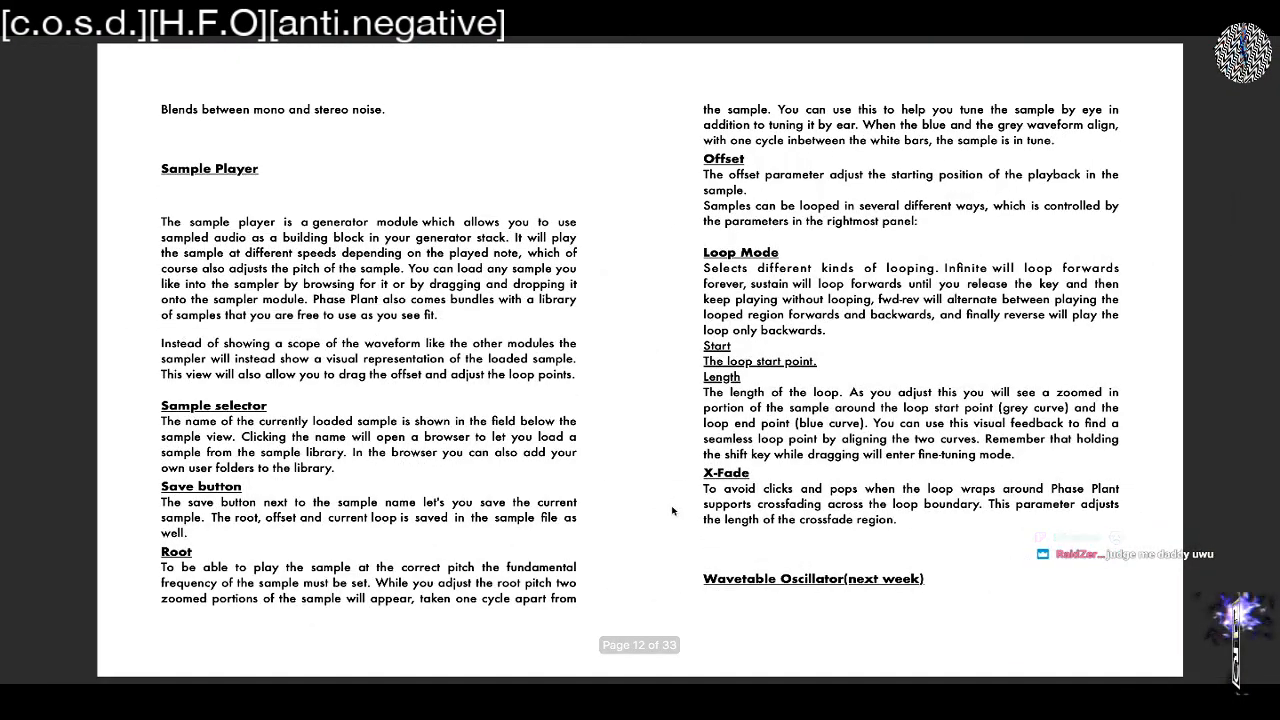
pyautogui.scroll(-6, 672, 511)
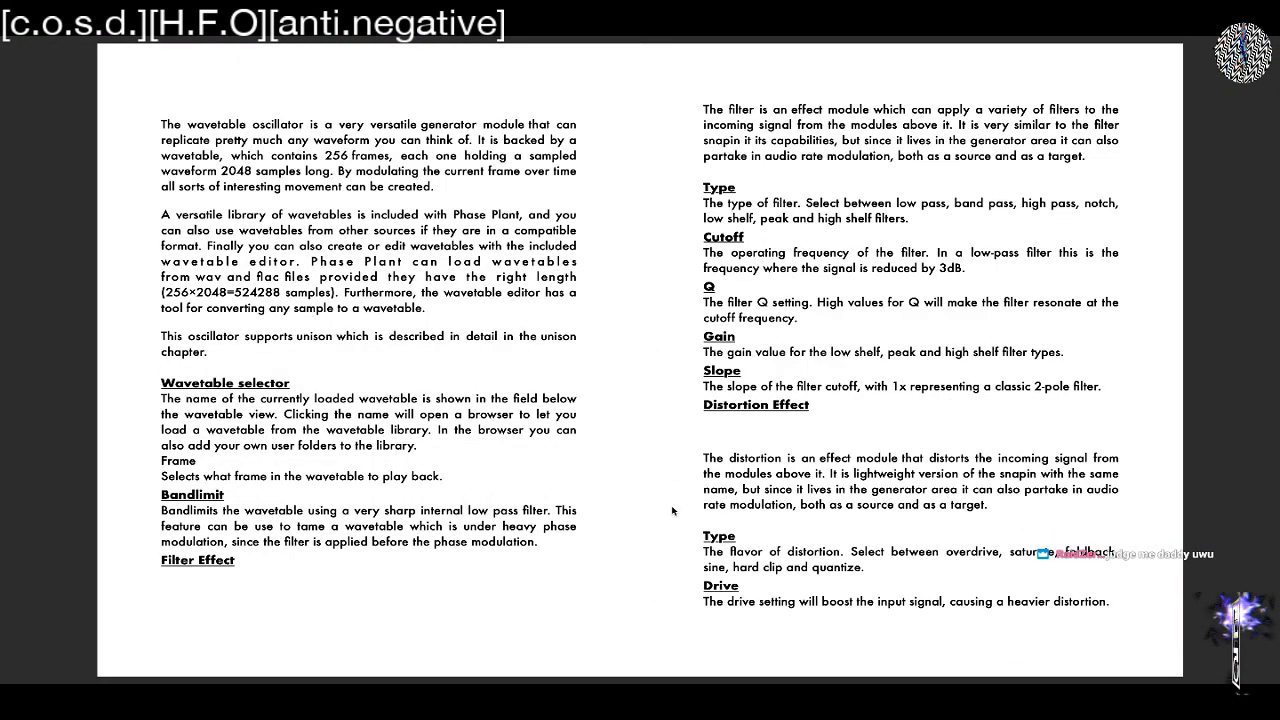
pyautogui.scroll(12, 672, 511)
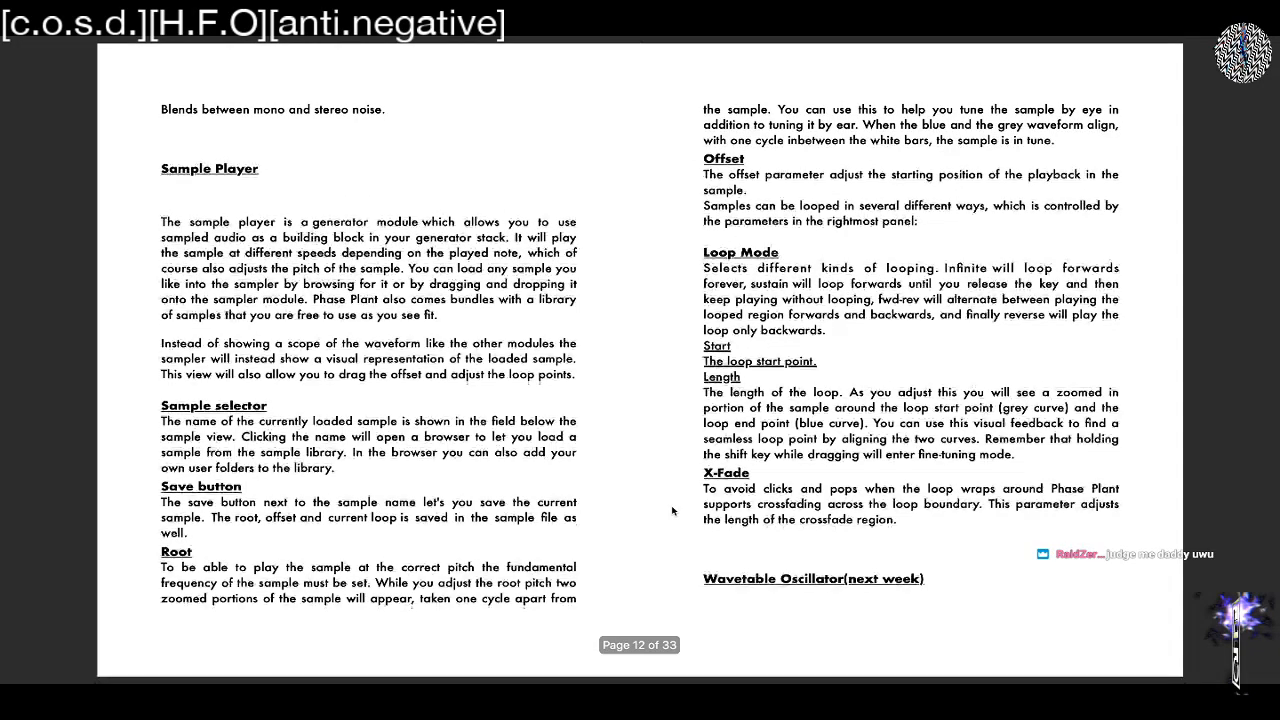
pyautogui.scroll(3, 672, 511)
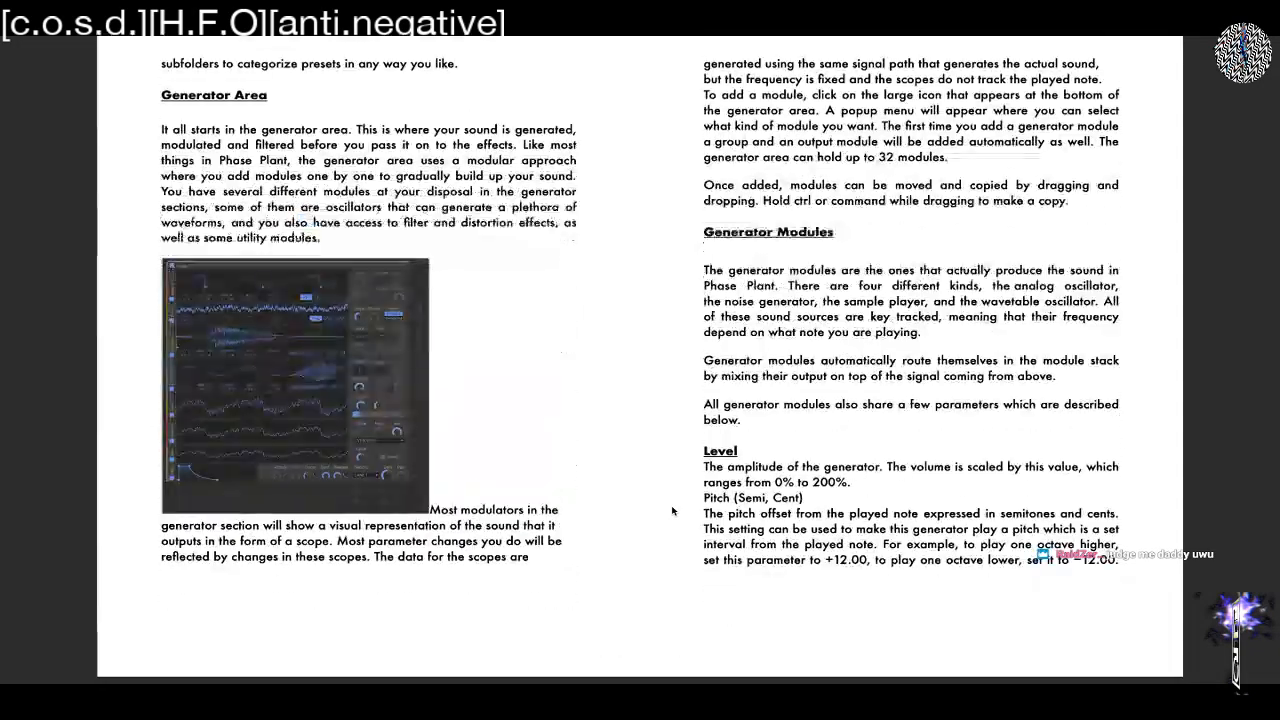
pyautogui.scroll(-3, 674, 511)
pyautogui.scroll(-20, 674, 511)
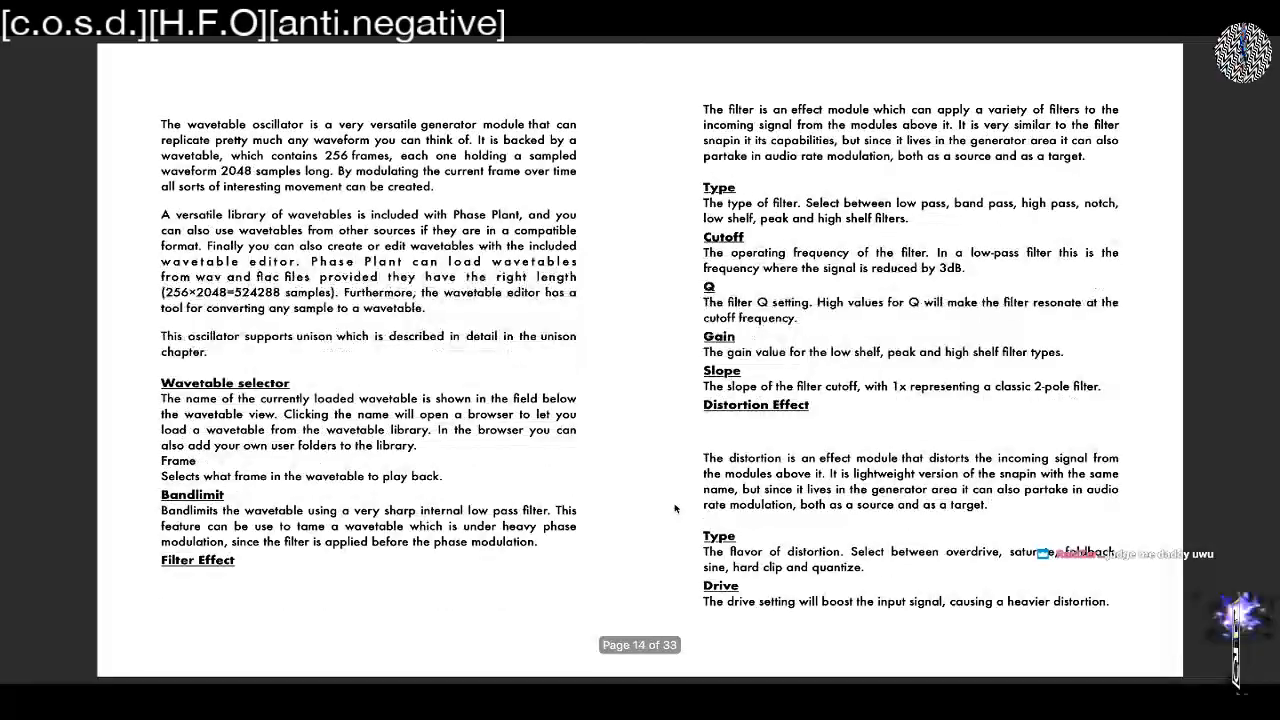
pyautogui.scroll(-5, 674, 509)
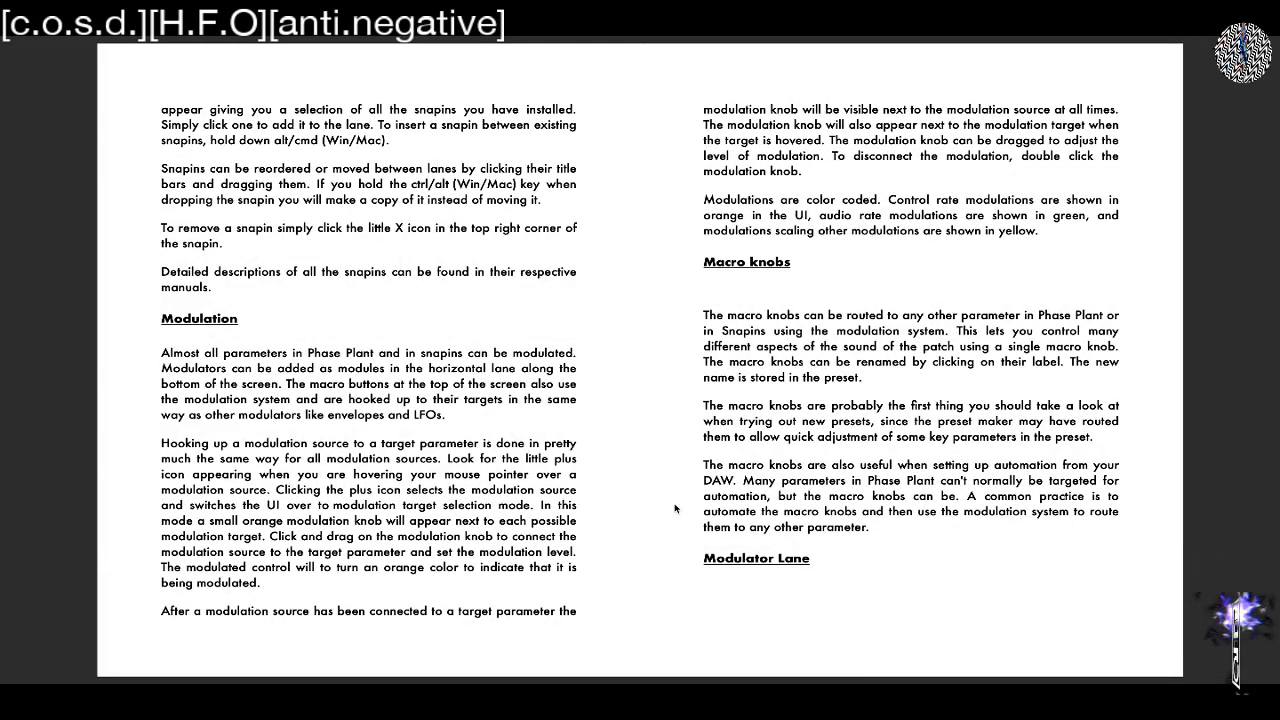
pyautogui.scroll(-3, 674, 509)
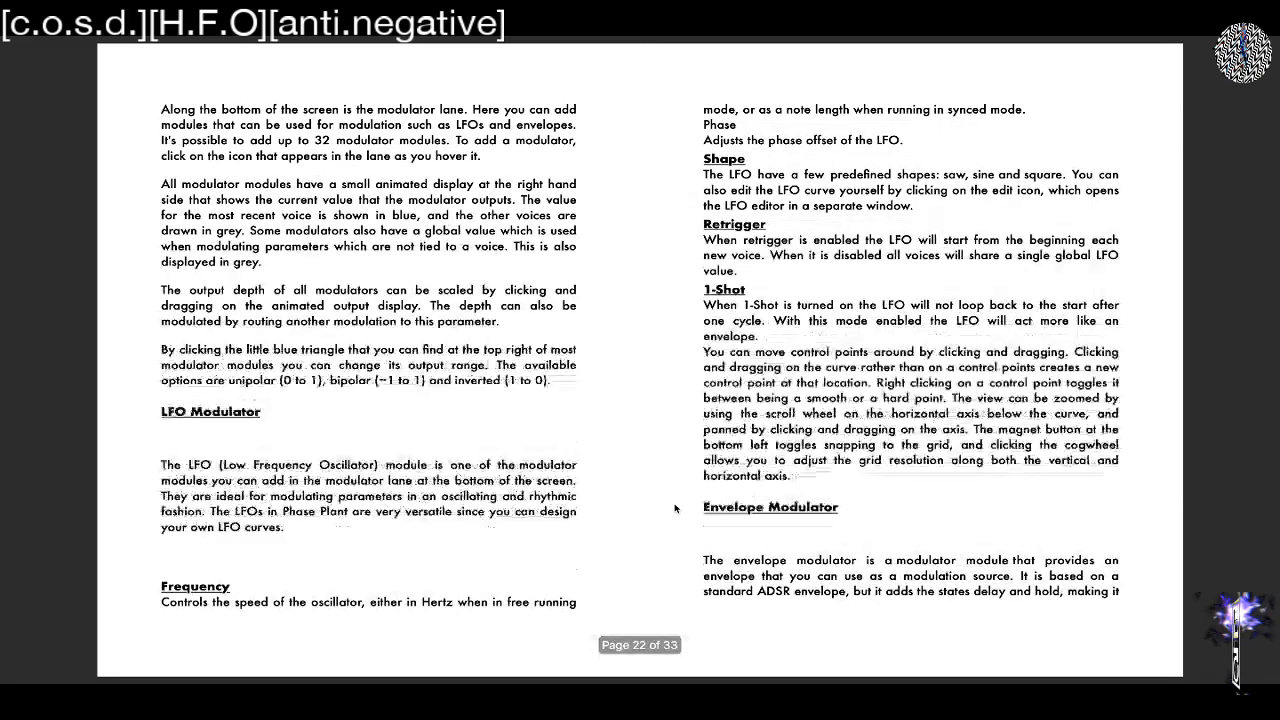
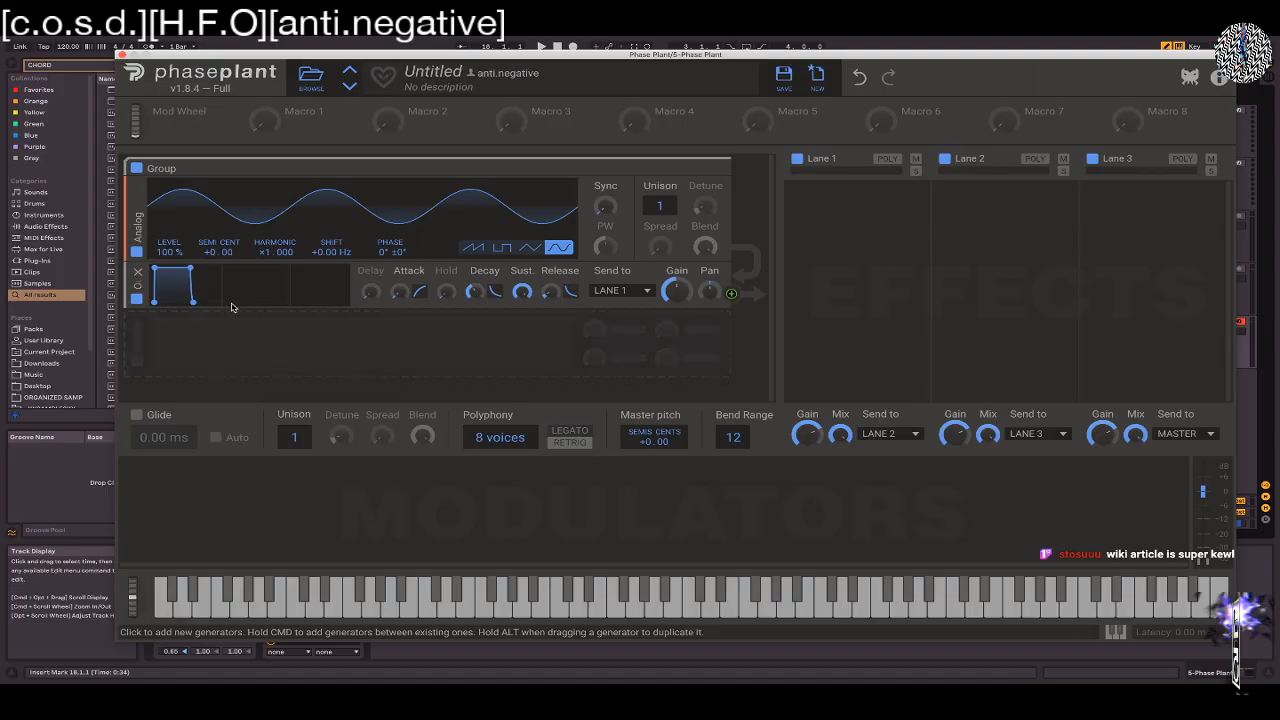
# Play test notes on the sine patch and deactivate the Film Noir chord device ahead of Phase Plant
pyautogui.press('a')
pyautogui.press('d')
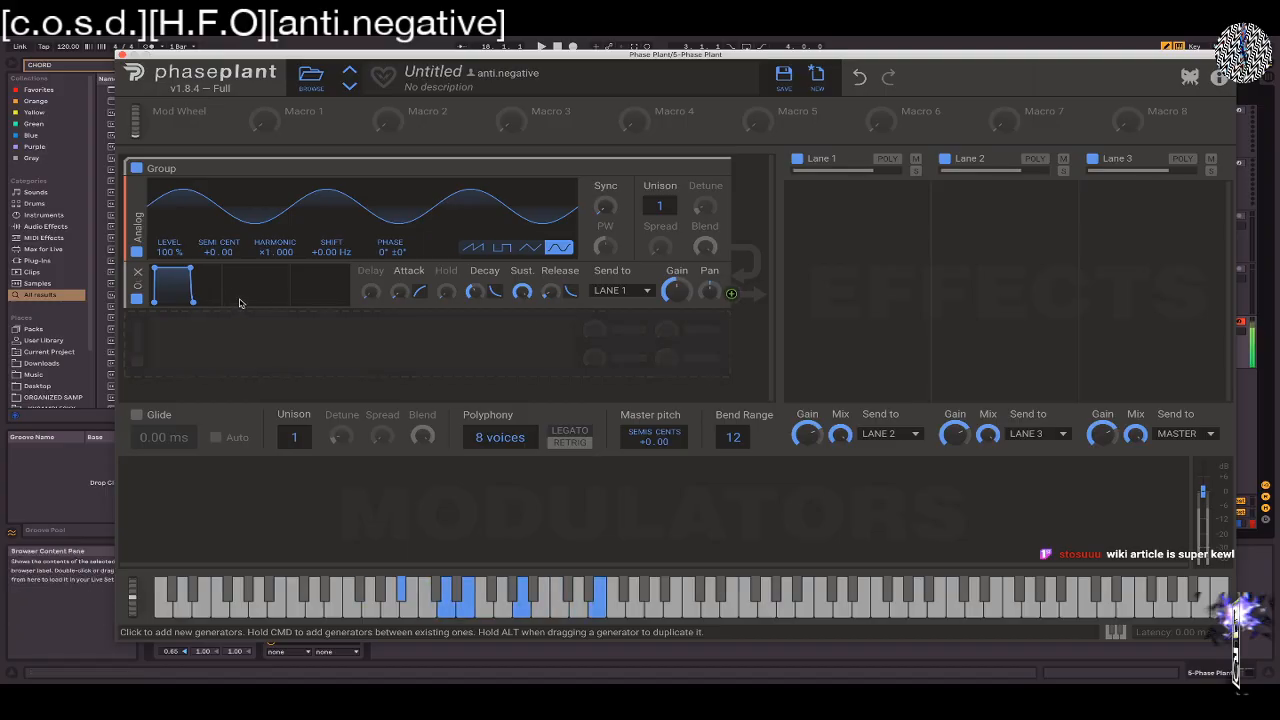
pyautogui.press('x')
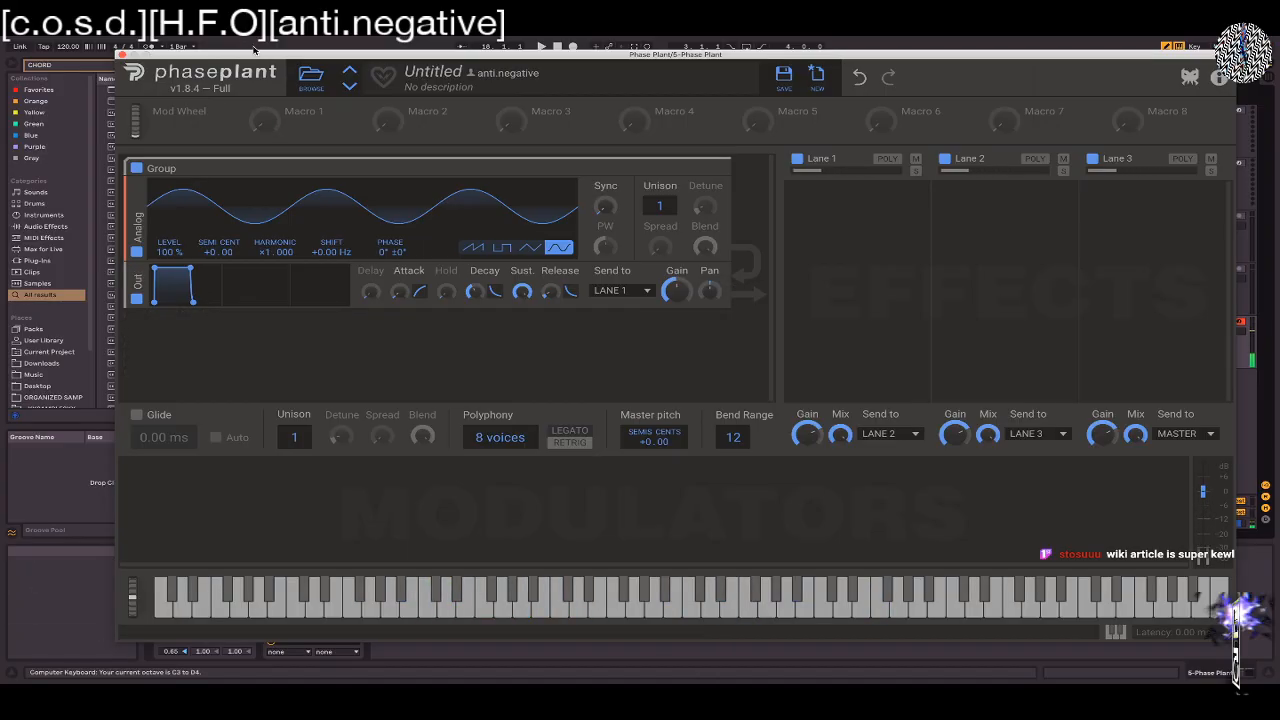
pyautogui.moveTo(273, 55); pyautogui.dragTo(755, 58)
pyautogui.click(160, 551)
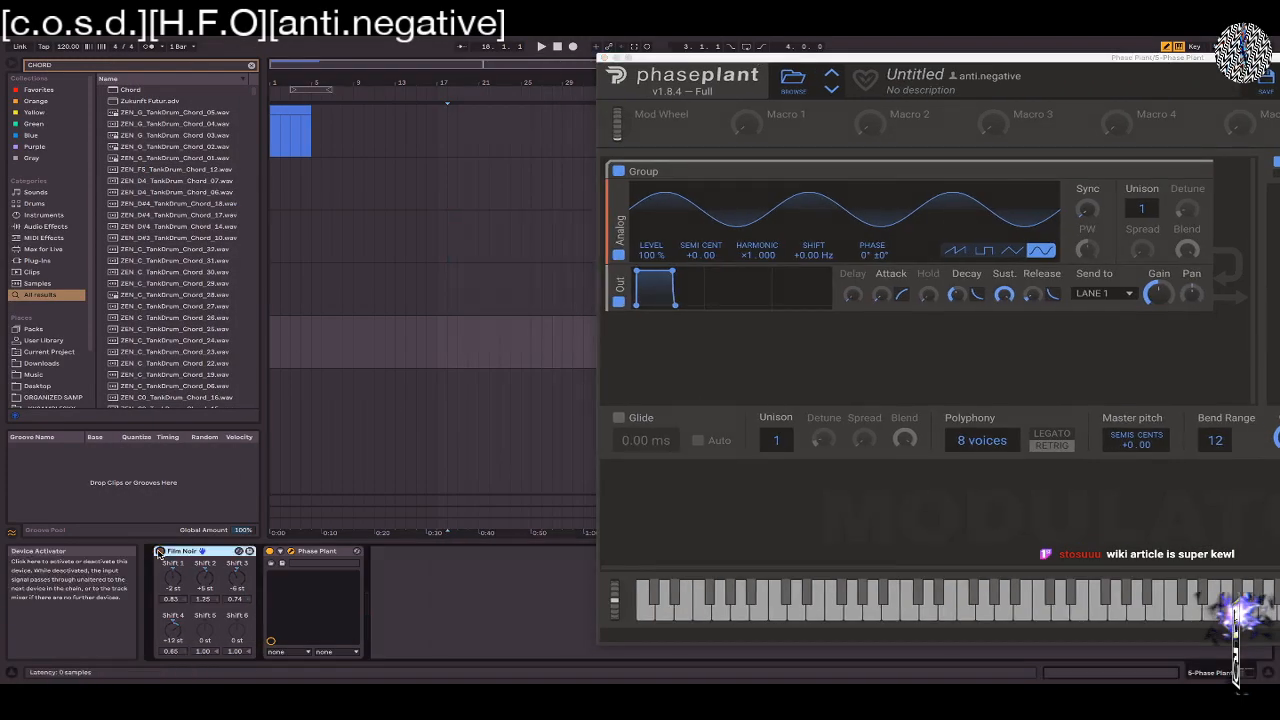
pyautogui.press('f')
pyautogui.press('a')
pyautogui.moveTo(894, 59); pyautogui.dragTo(374, 41)
# Lower the computer keyboard's octave range to C0 to D1 while playing single notes of the sine patch
pyautogui.press('z')
pyautogui.press('f')
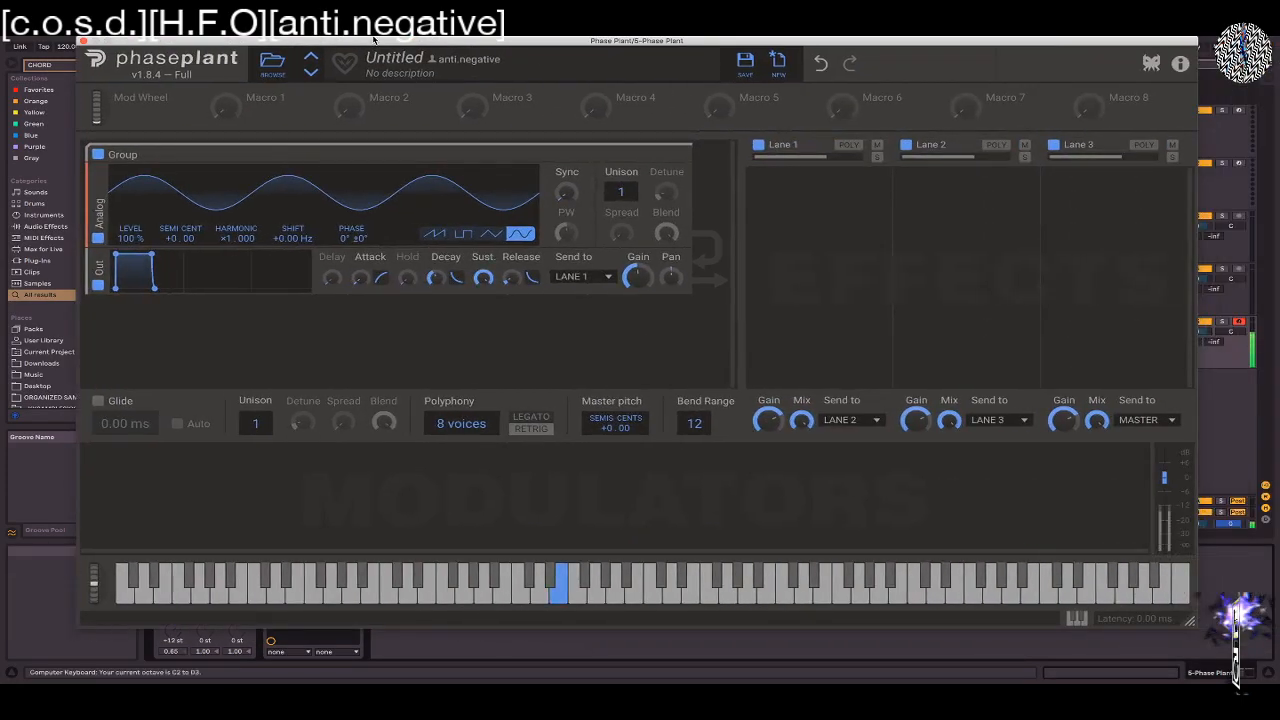
pyautogui.press('f')
pyautogui.press('f')
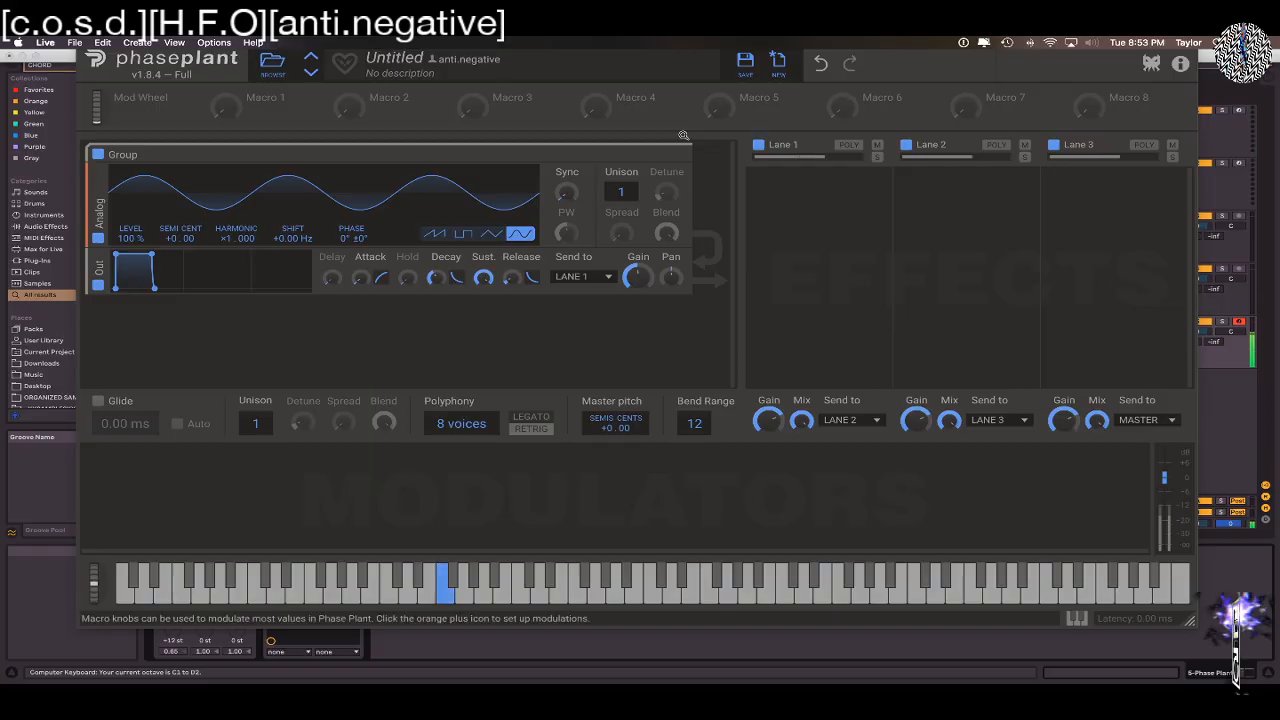
pyautogui.press('z')
pyautogui.press('f')
pyautogui.press('h')
pyautogui.press('s')
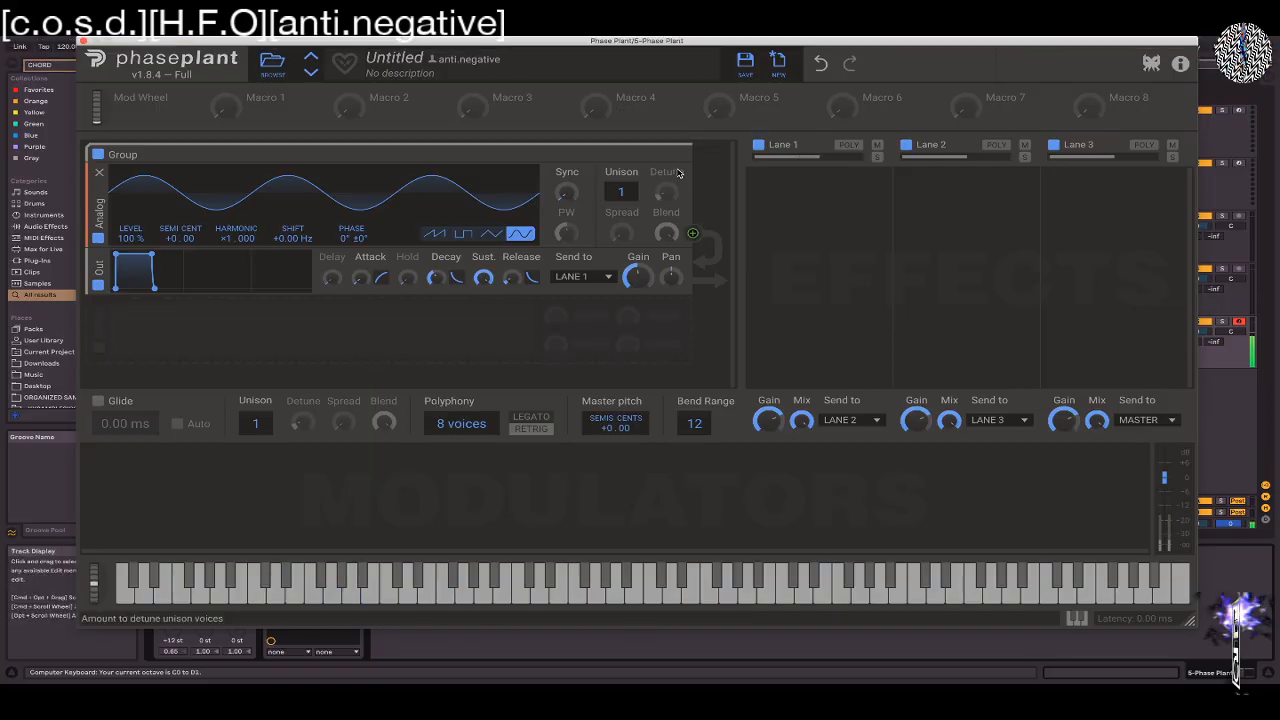
pyautogui.press('f')
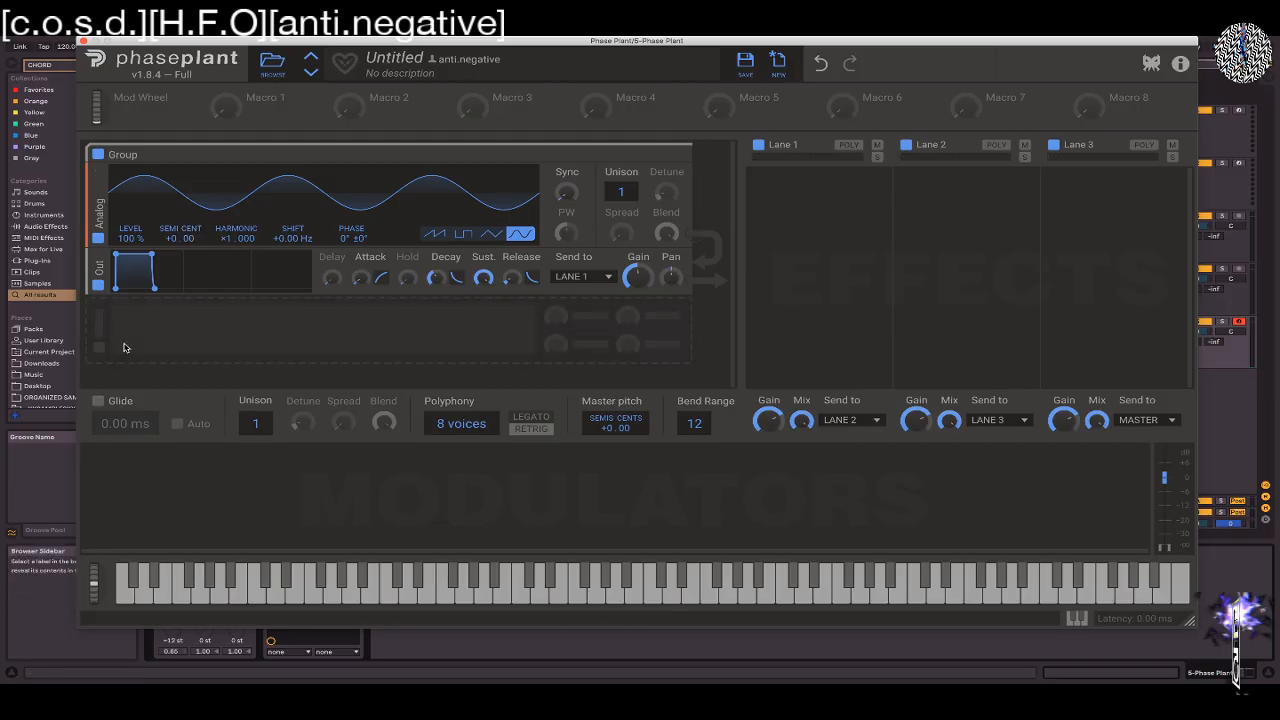
# Add a second group below the first and place a Wavetable generator in it
pyautogui.click(126, 350)
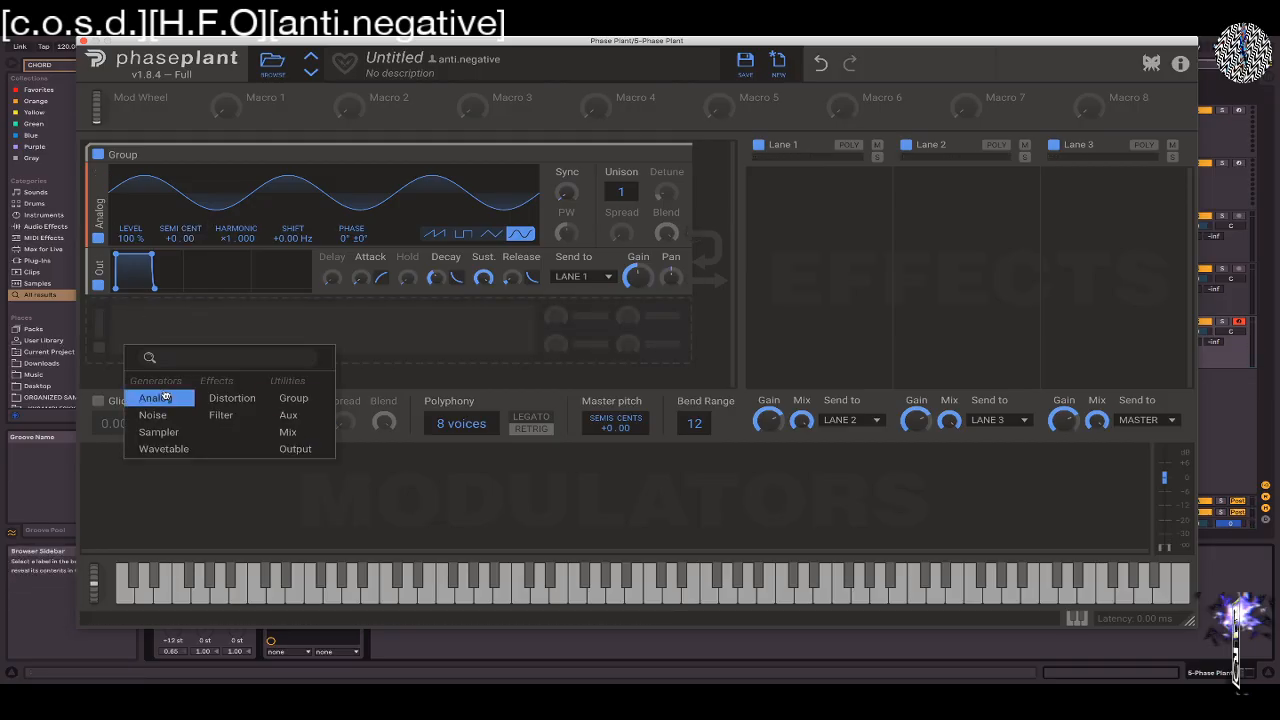
pyautogui.click(293, 398)
pyautogui.scroll(-1, 163, 343)
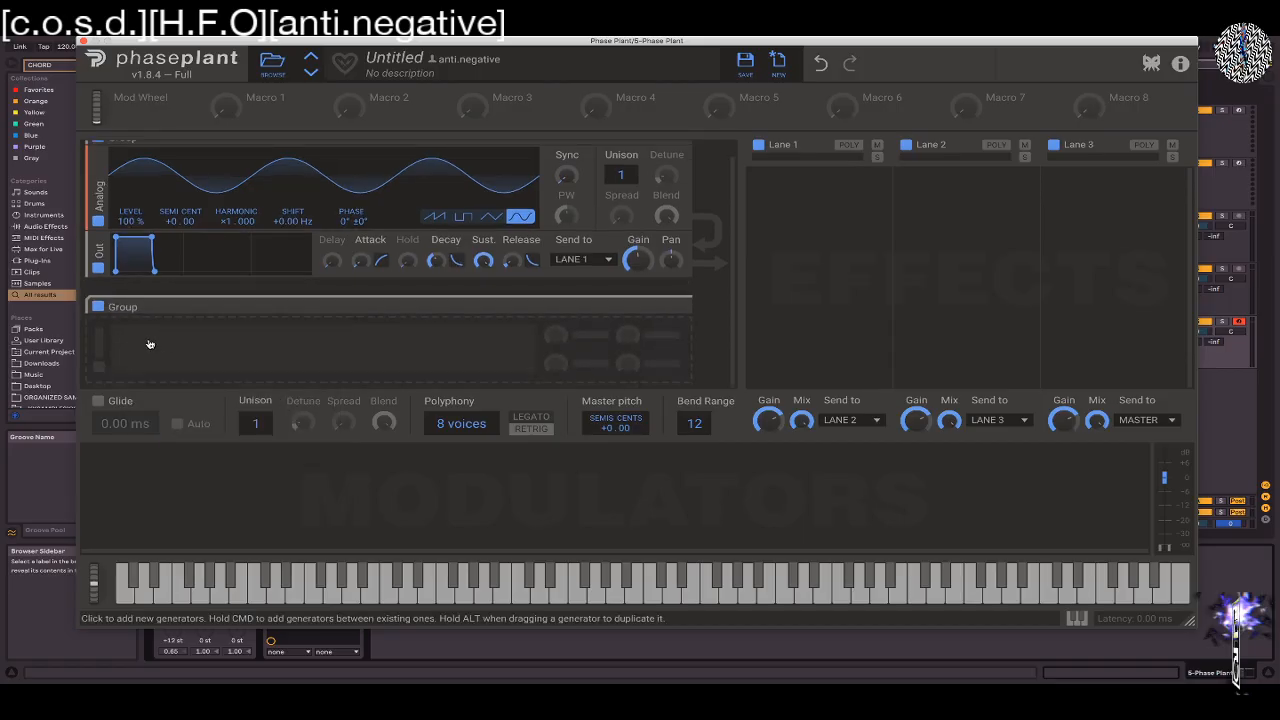
pyautogui.click(116, 341)
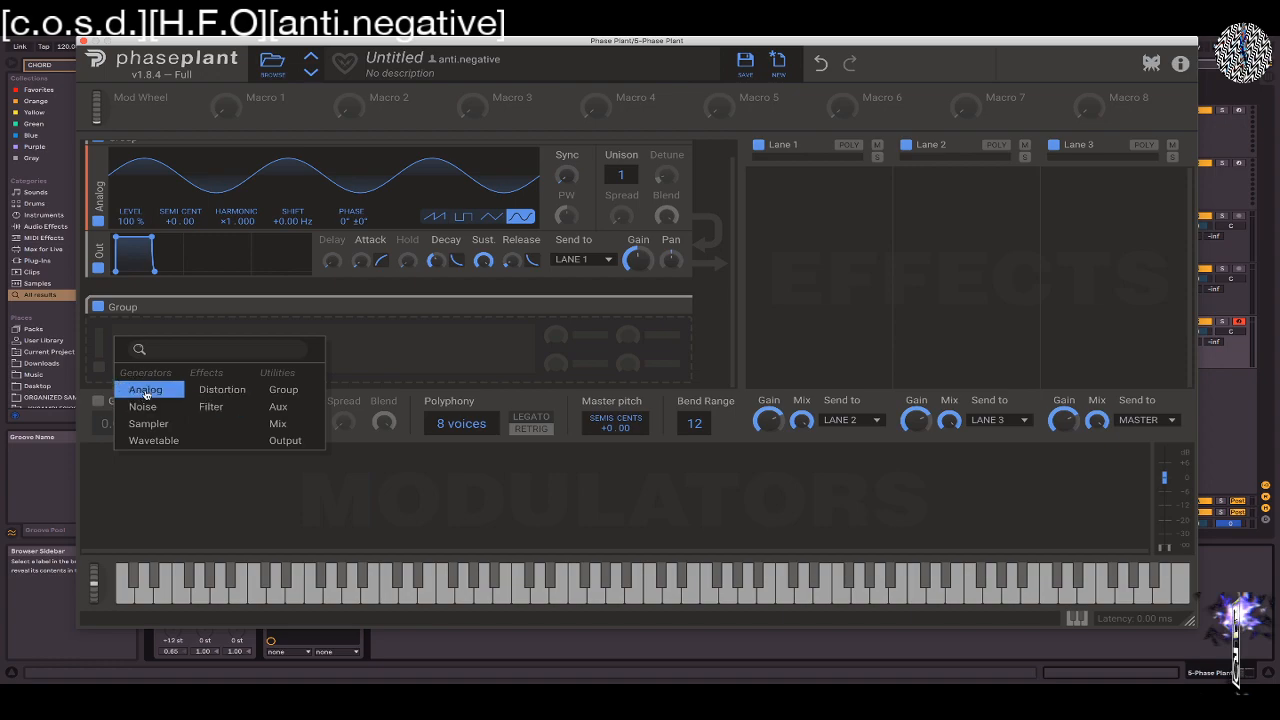
pyautogui.click(150, 440)
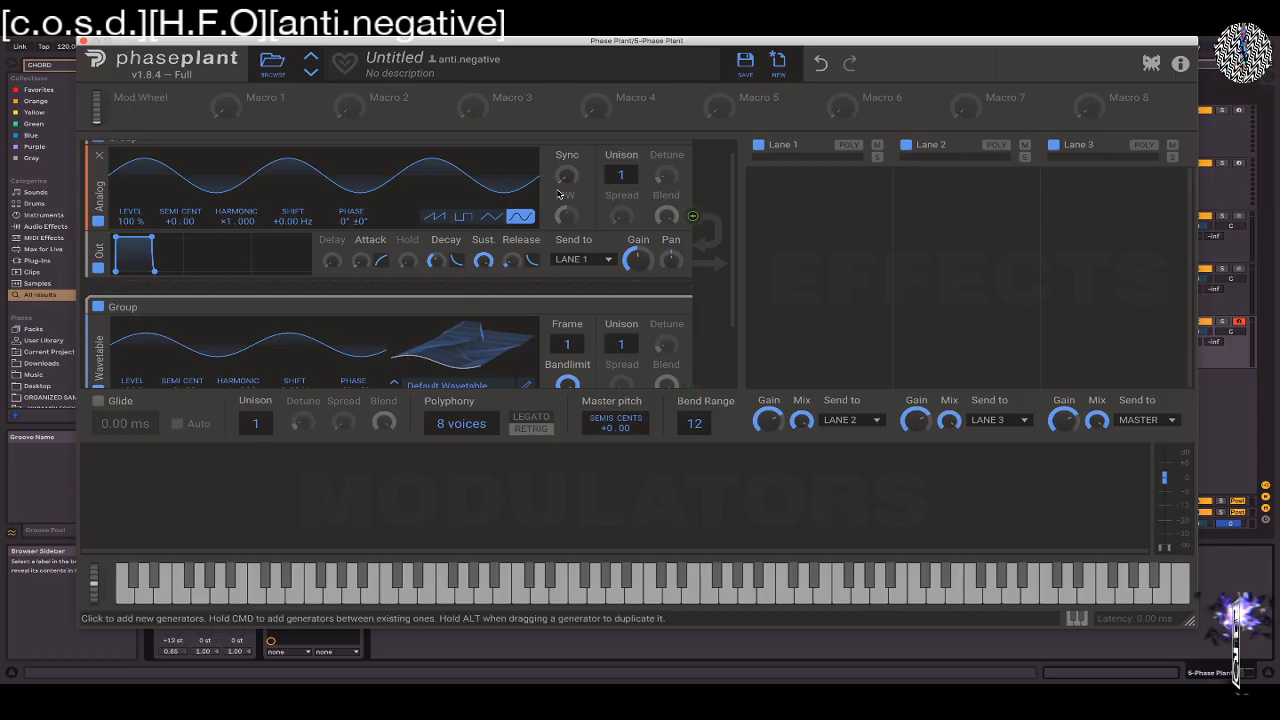
pyautogui.scroll(-3, 450, 290)
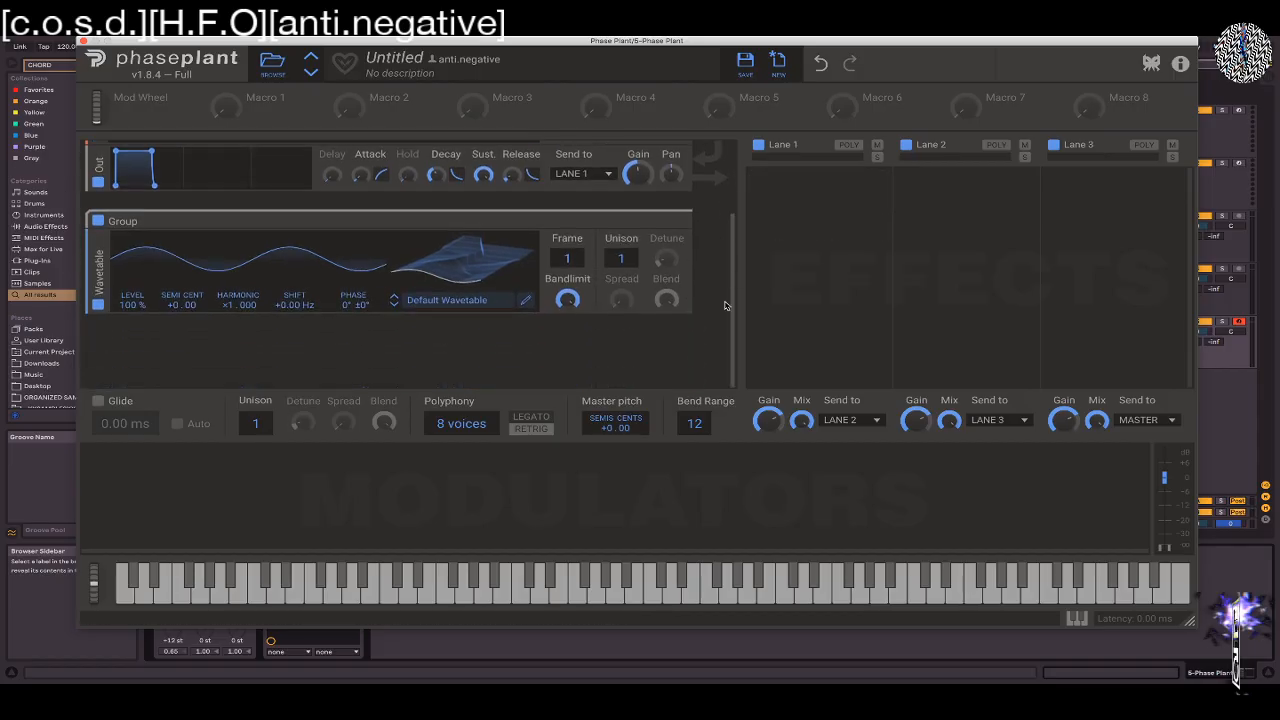
# Add a third group below the Wavetable group and place an Analog generator in it
pyautogui.click(349, 322)
pyautogui.click(517, 374)
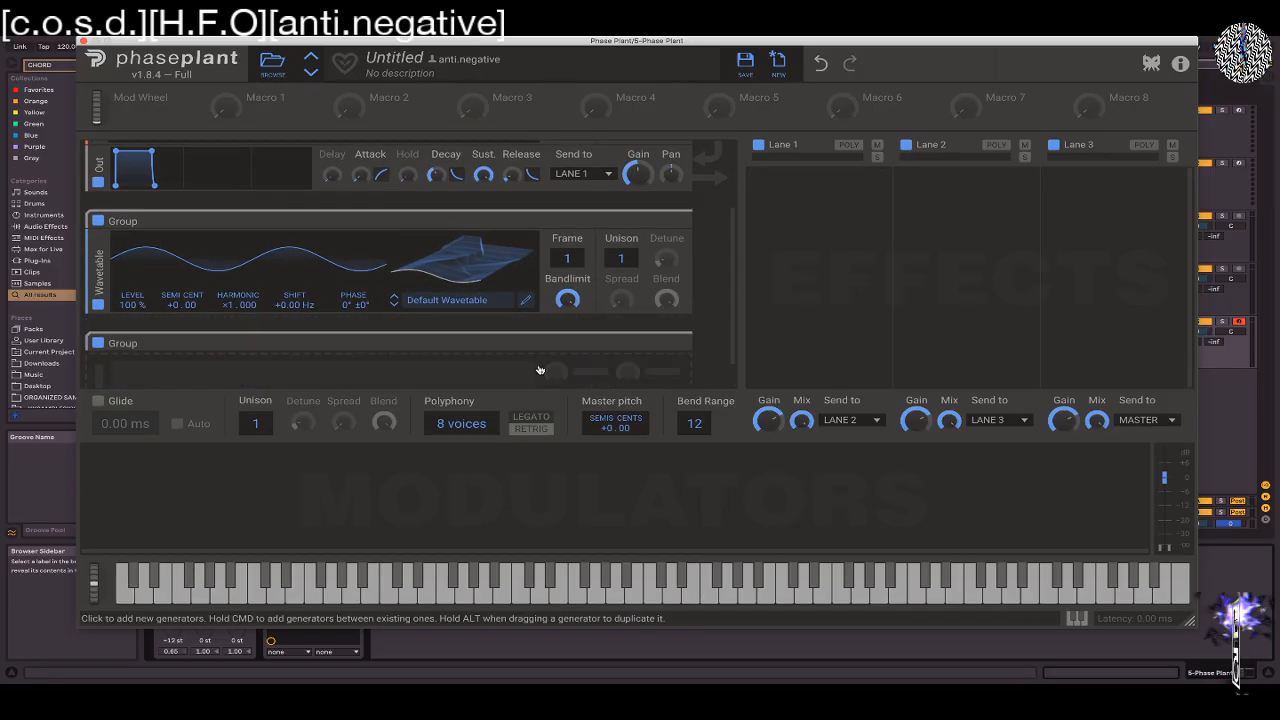
pyautogui.scroll(-1, 382, 295)
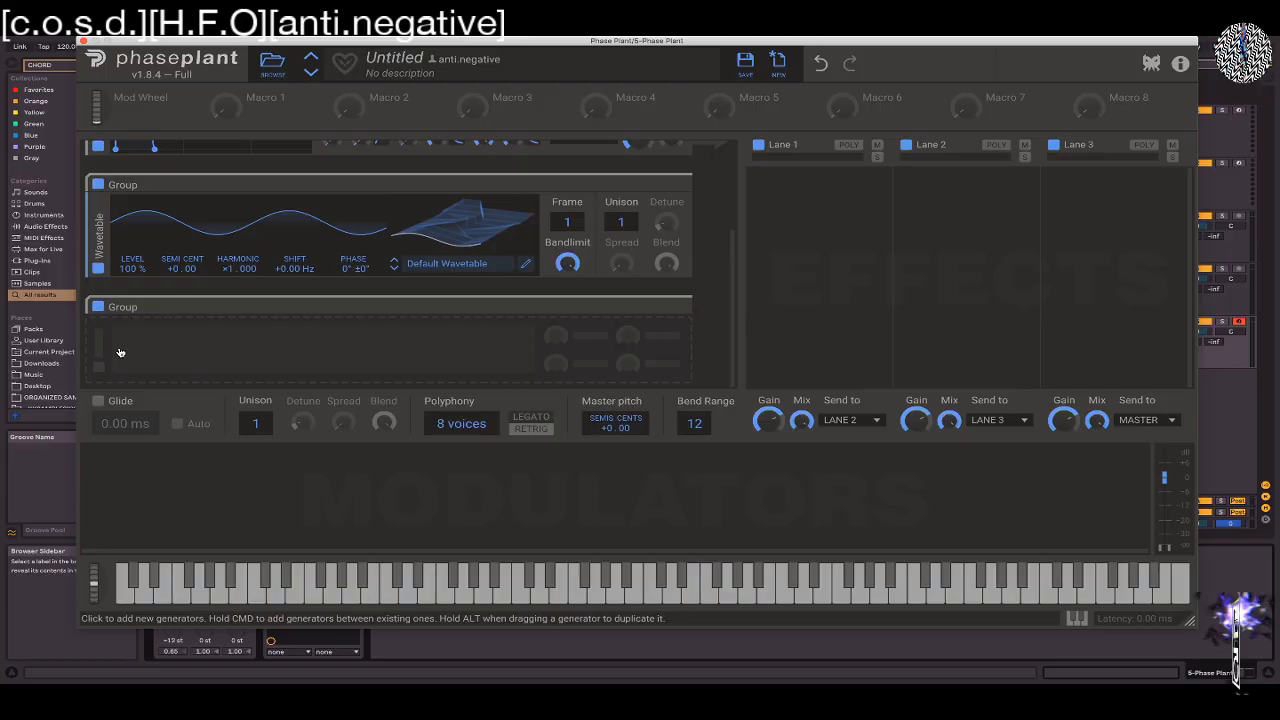
pyautogui.click(177, 351)
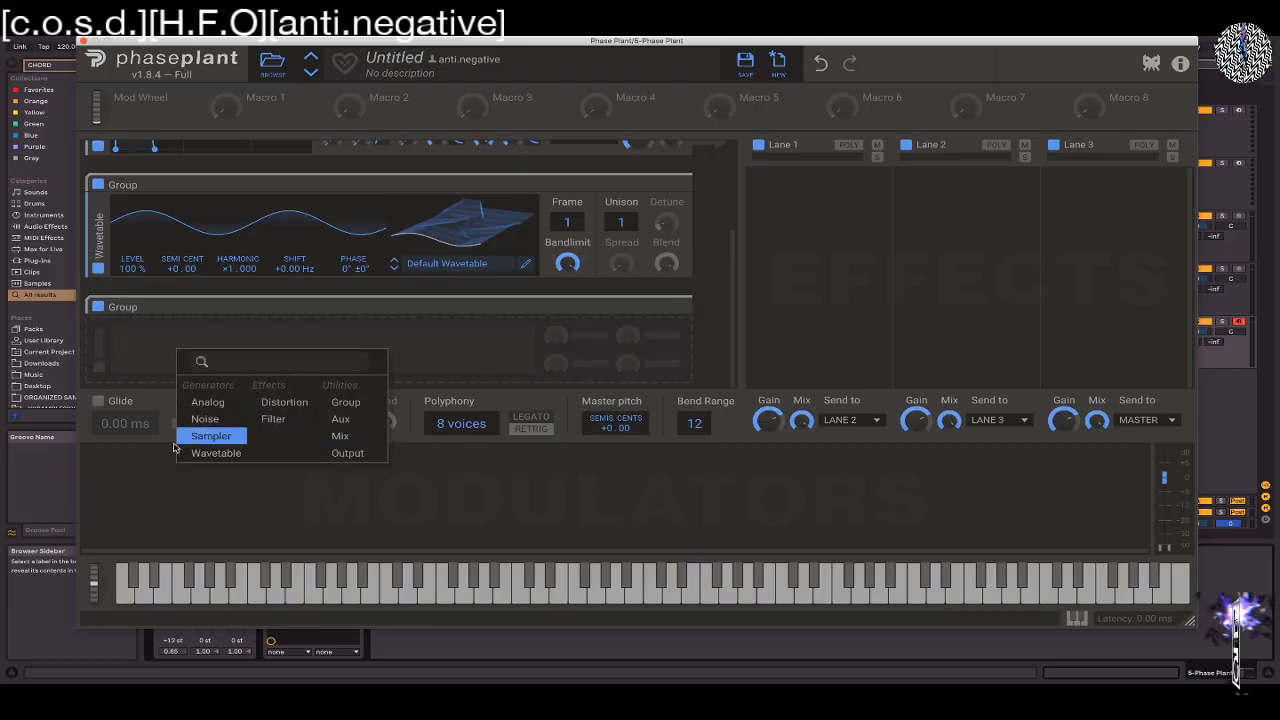
pyautogui.click(207, 403)
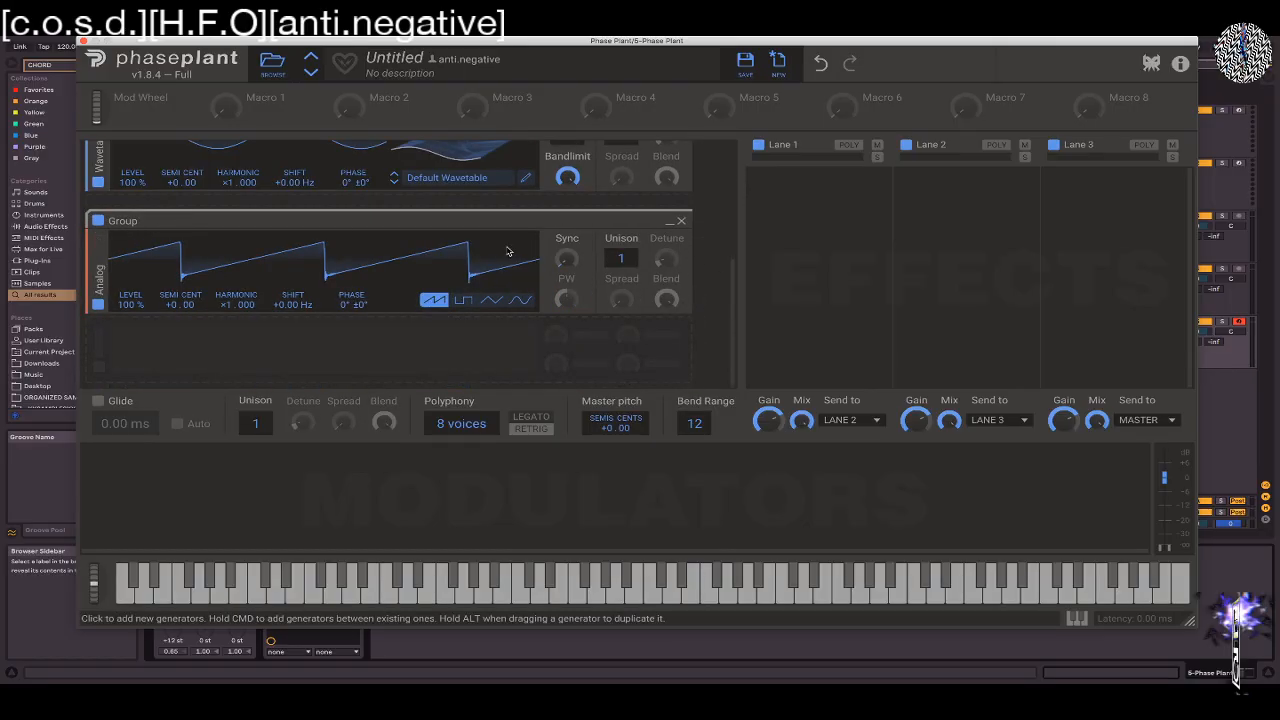
# Rename the third group SUB and set its Analog generator to a sine wave
pyautogui.doubleClick(130, 221)
pyautogui.write('SUB')
pyautogui.click(520, 300)
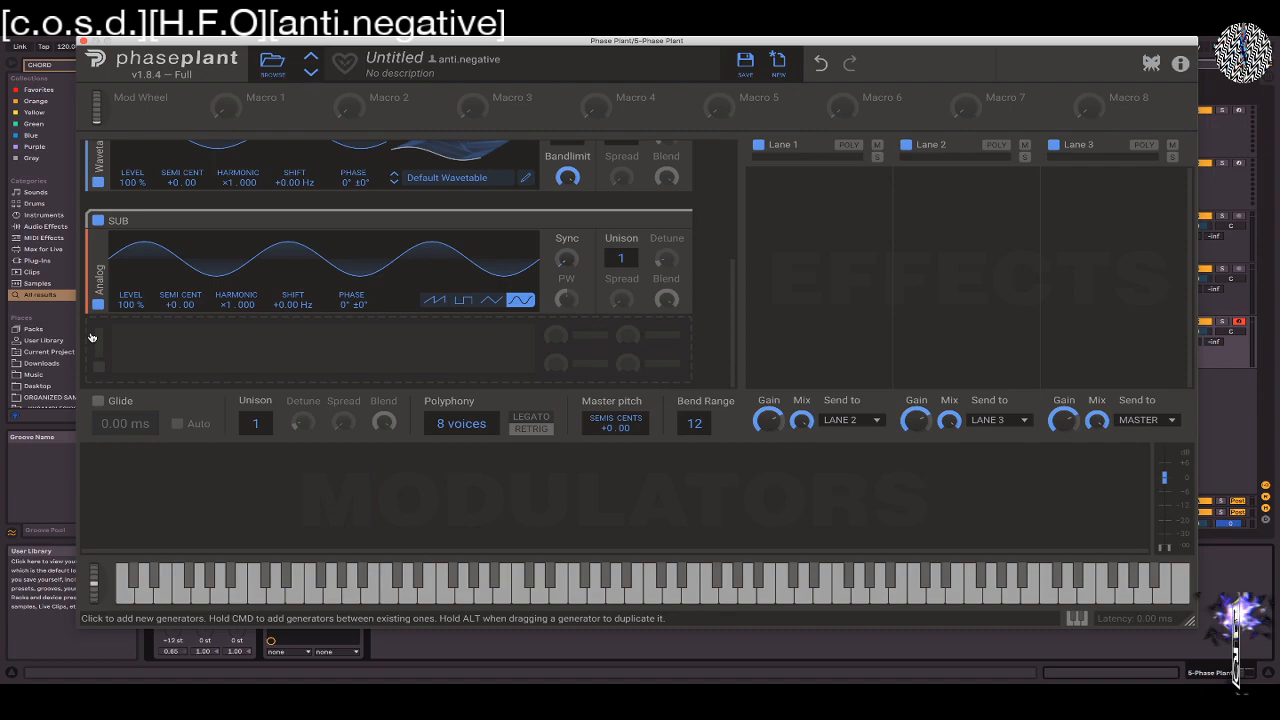
# Add a fourth group below SUB and name it MOD
pyautogui.click(91, 337)
pyautogui.click(255, 383)
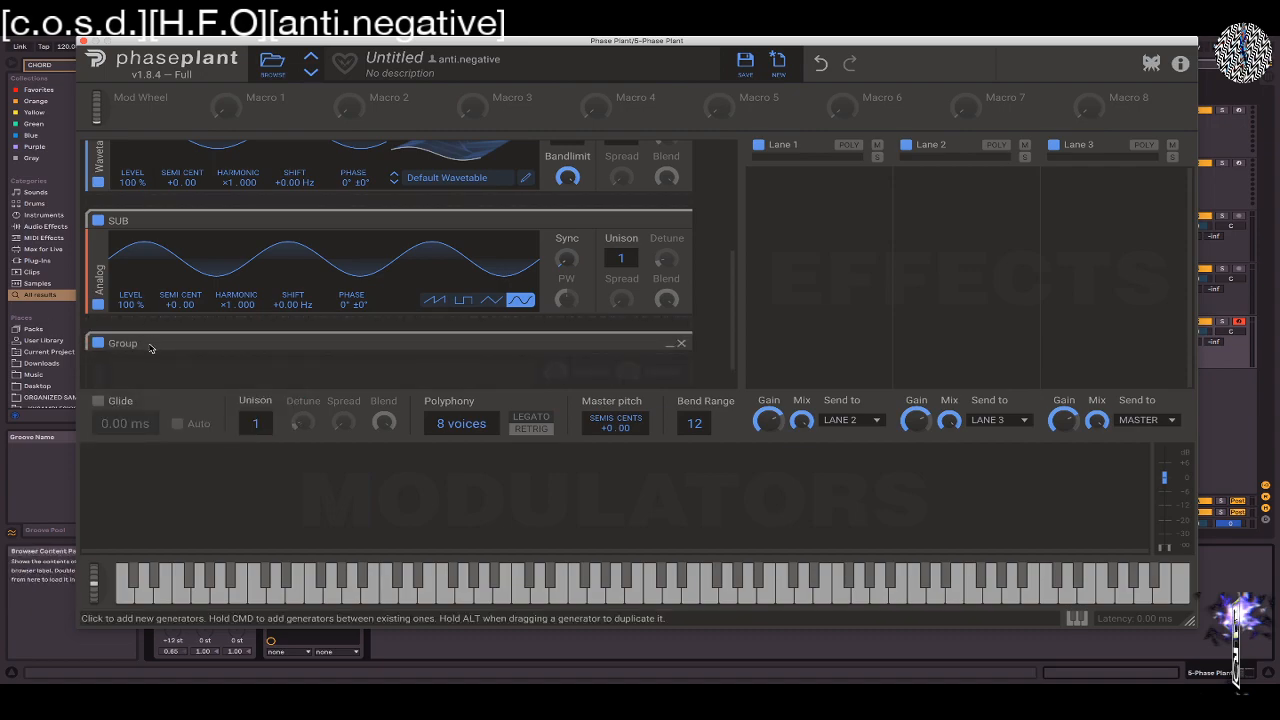
pyautogui.doubleClick(124, 345)
pyautogui.write('Mo')
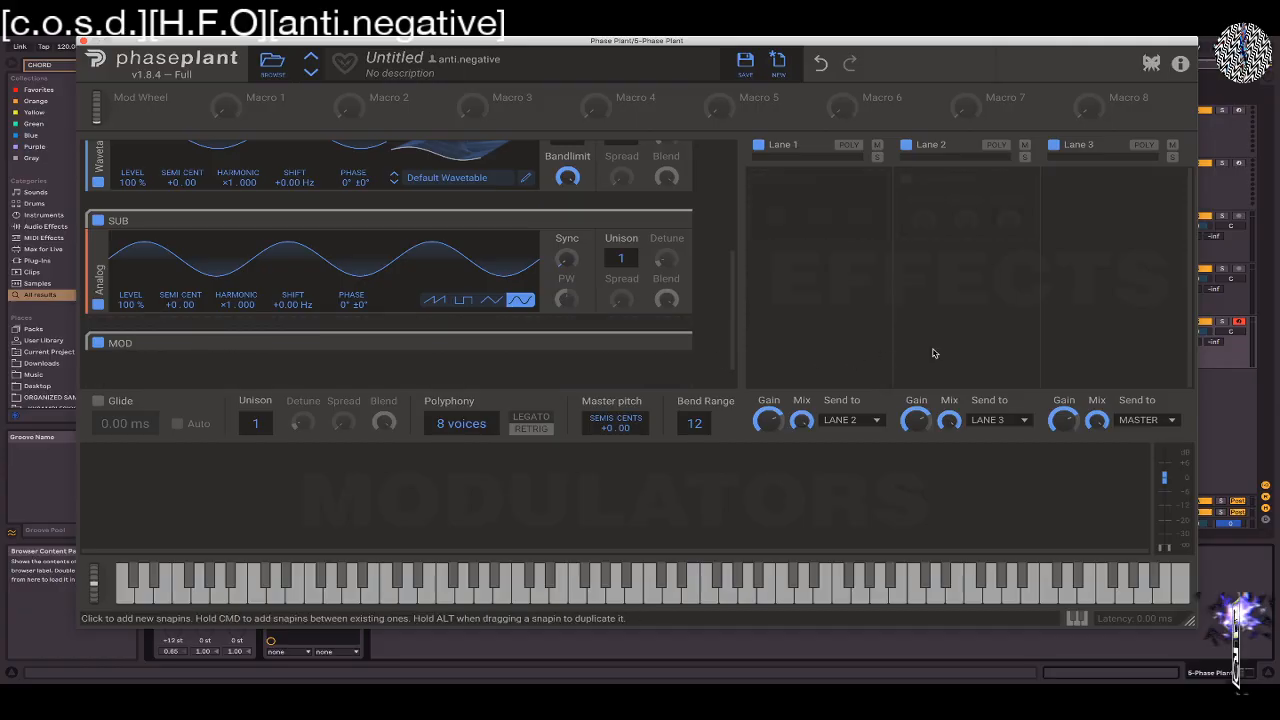
# Add an Analog generator and a Wavetable generator to the MOD group
pyautogui.scroll(-1, 630, 300)
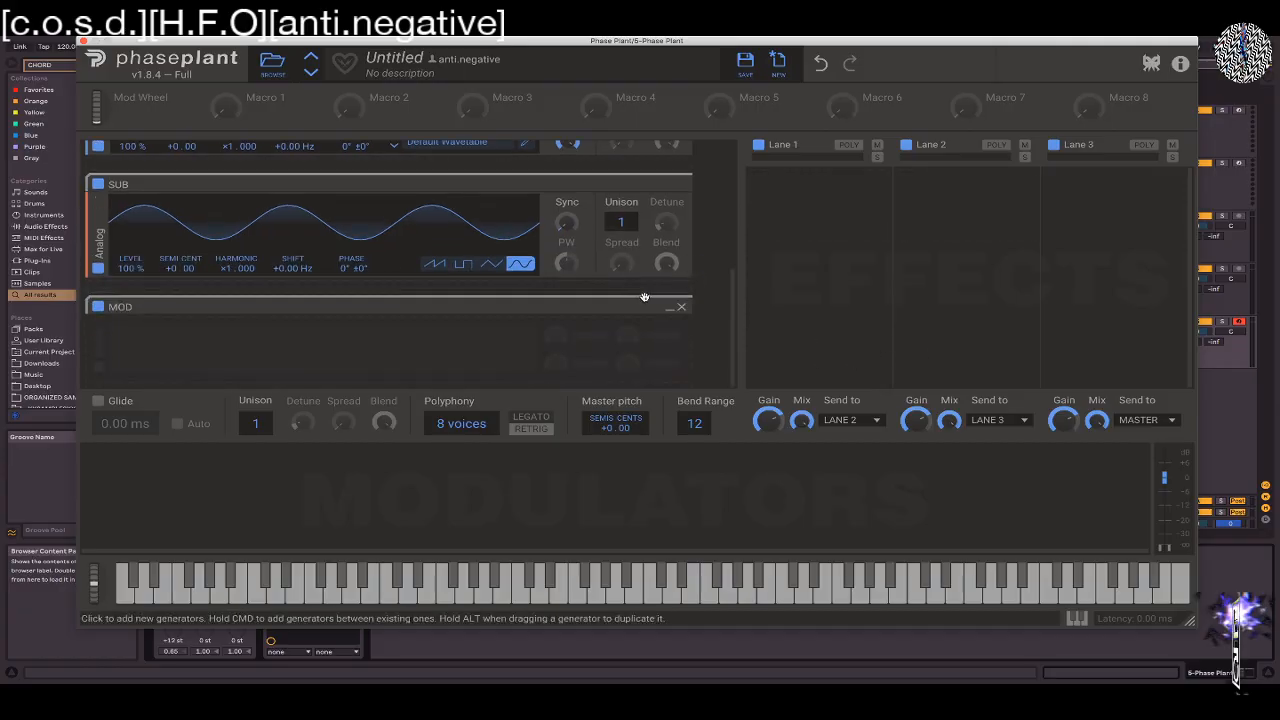
pyautogui.click(192, 346)
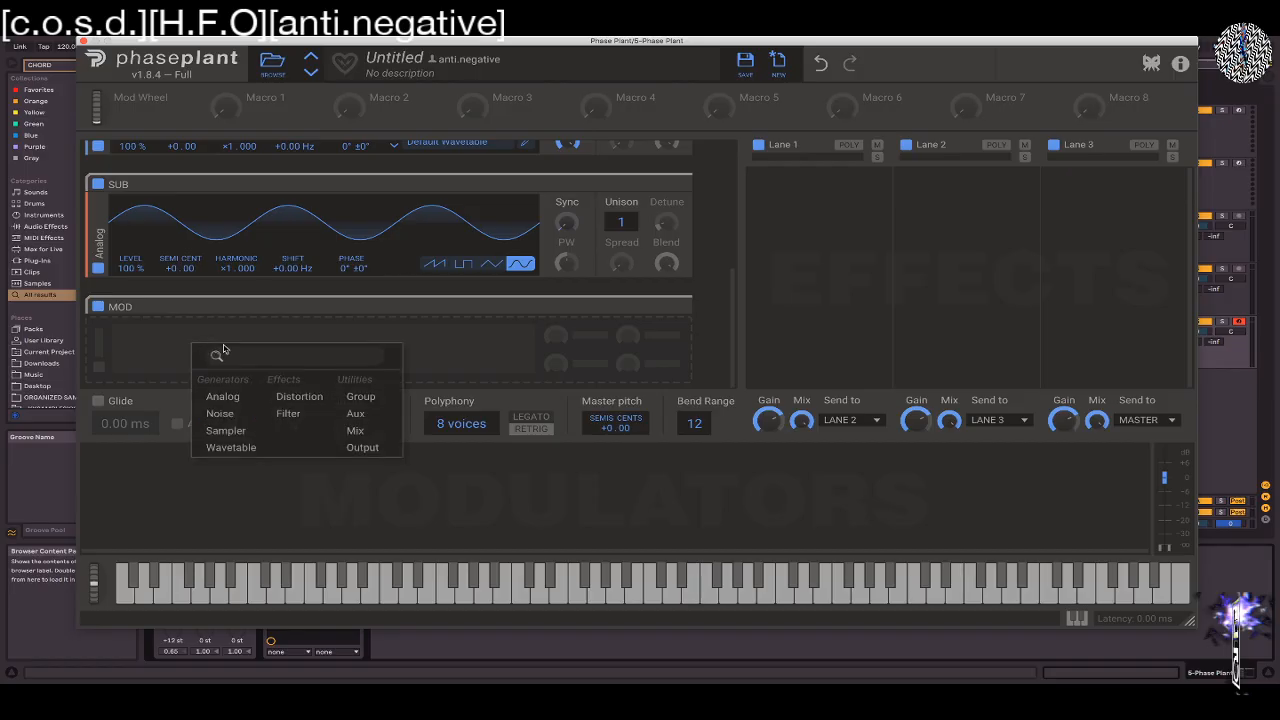
pyautogui.click(211, 402)
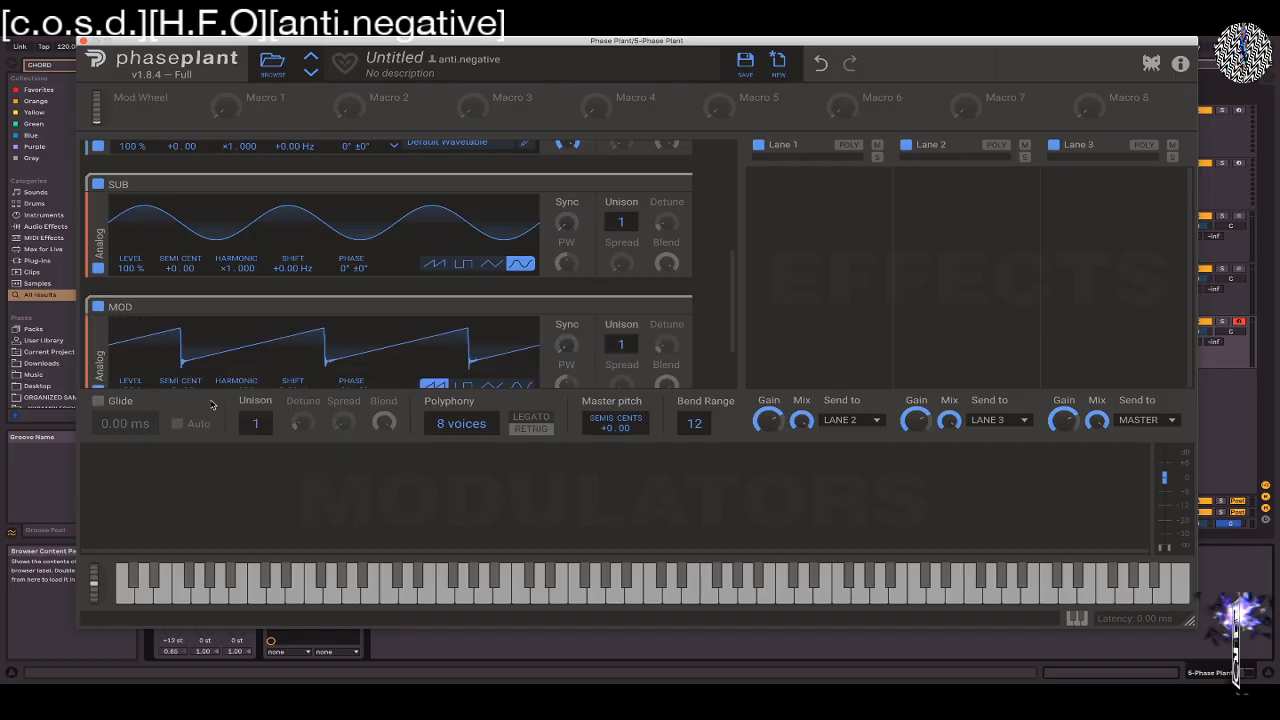
pyautogui.moveTo(735, 275); pyautogui.dragTo(735, 306)
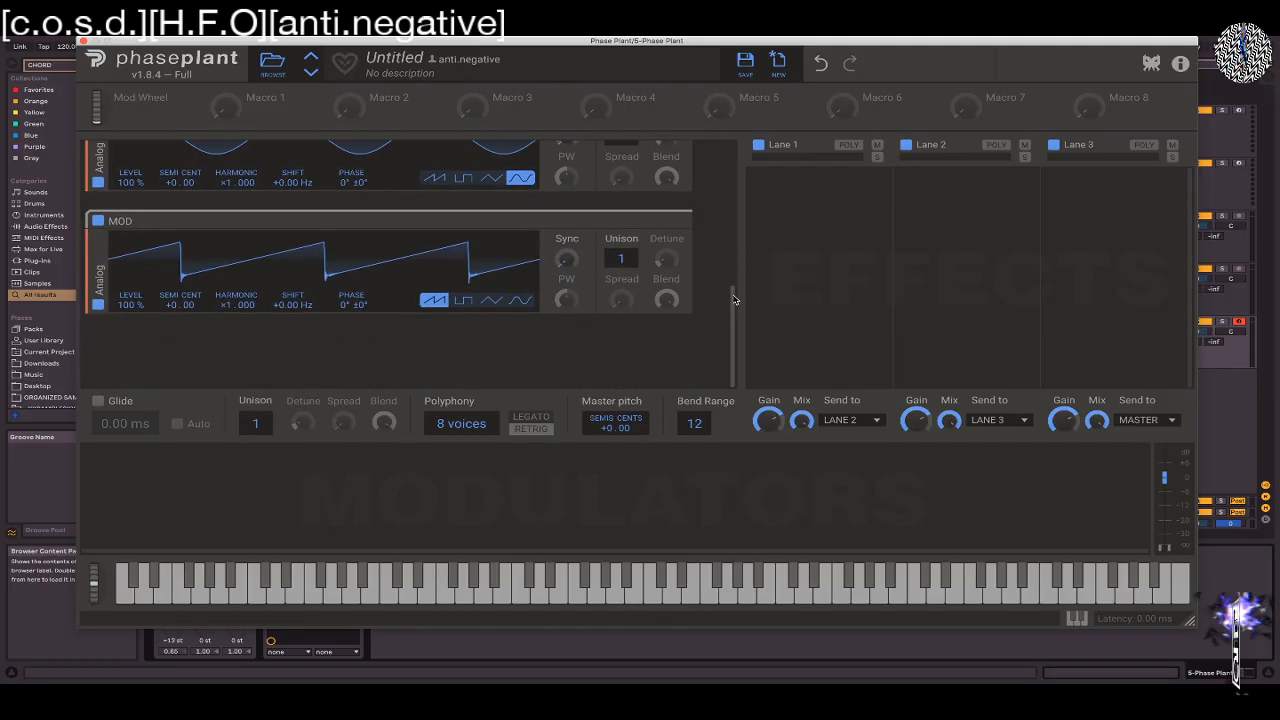
pyautogui.click(194, 334)
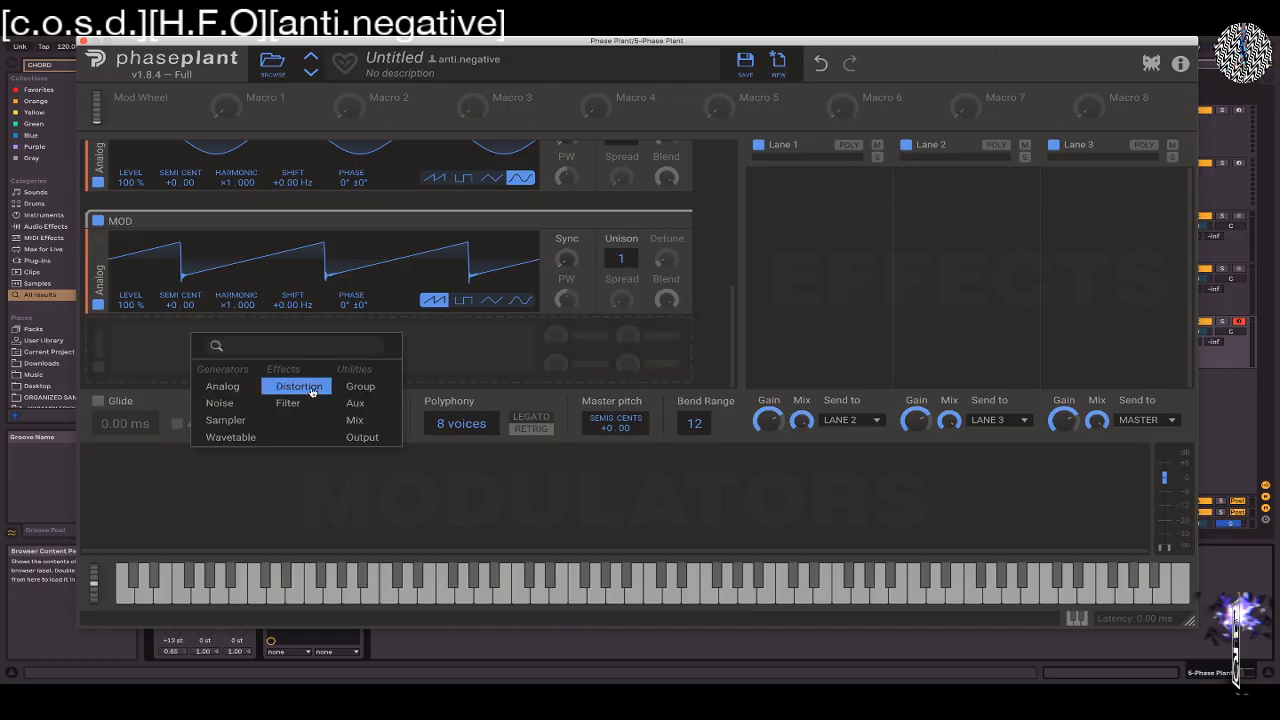
pyautogui.click(220, 438)
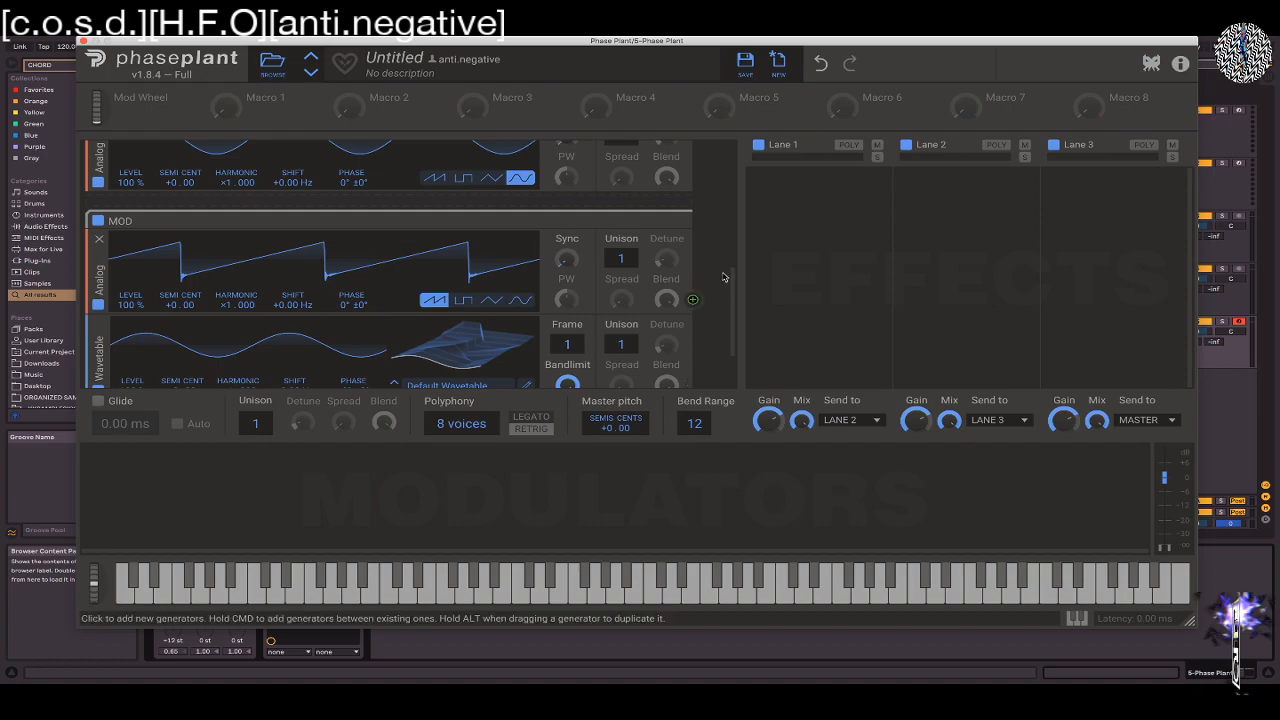
# Try a second Wavetable generator below the existing one in the second group, and remove it
pyautogui.moveTo(729, 277); pyautogui.dragTo(670, 134)
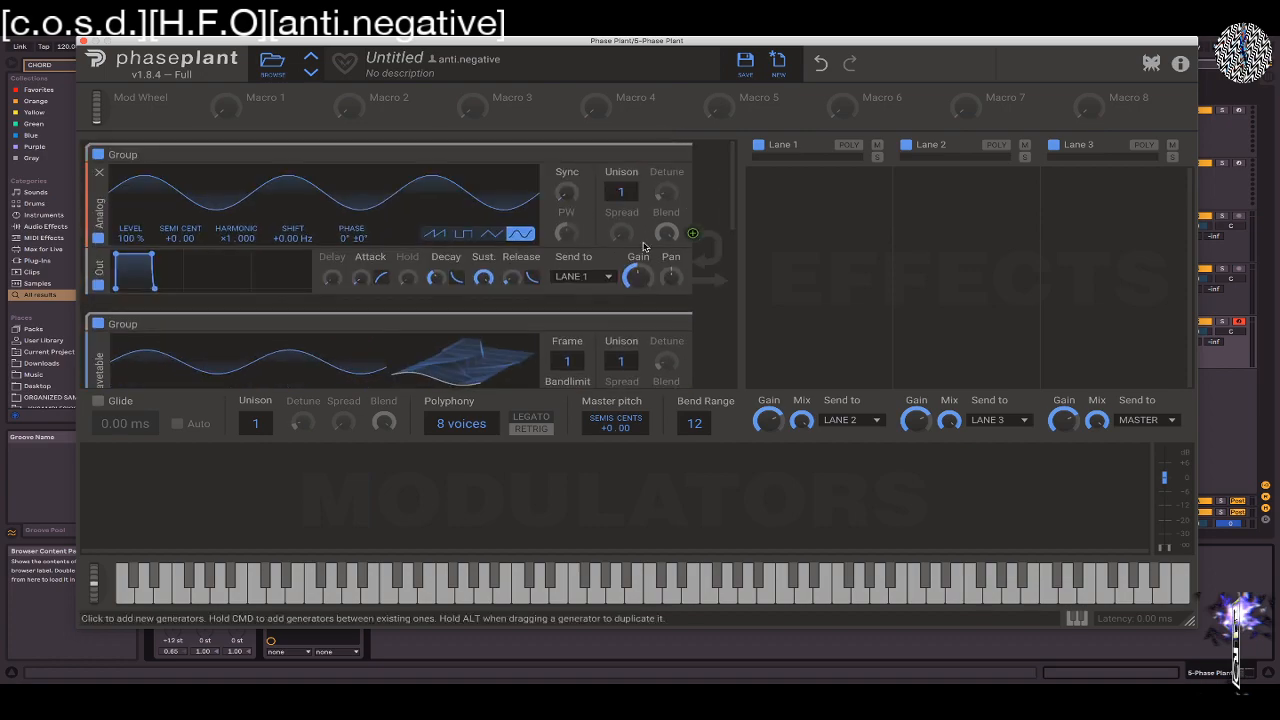
pyautogui.scroll(-3, 357, 371)
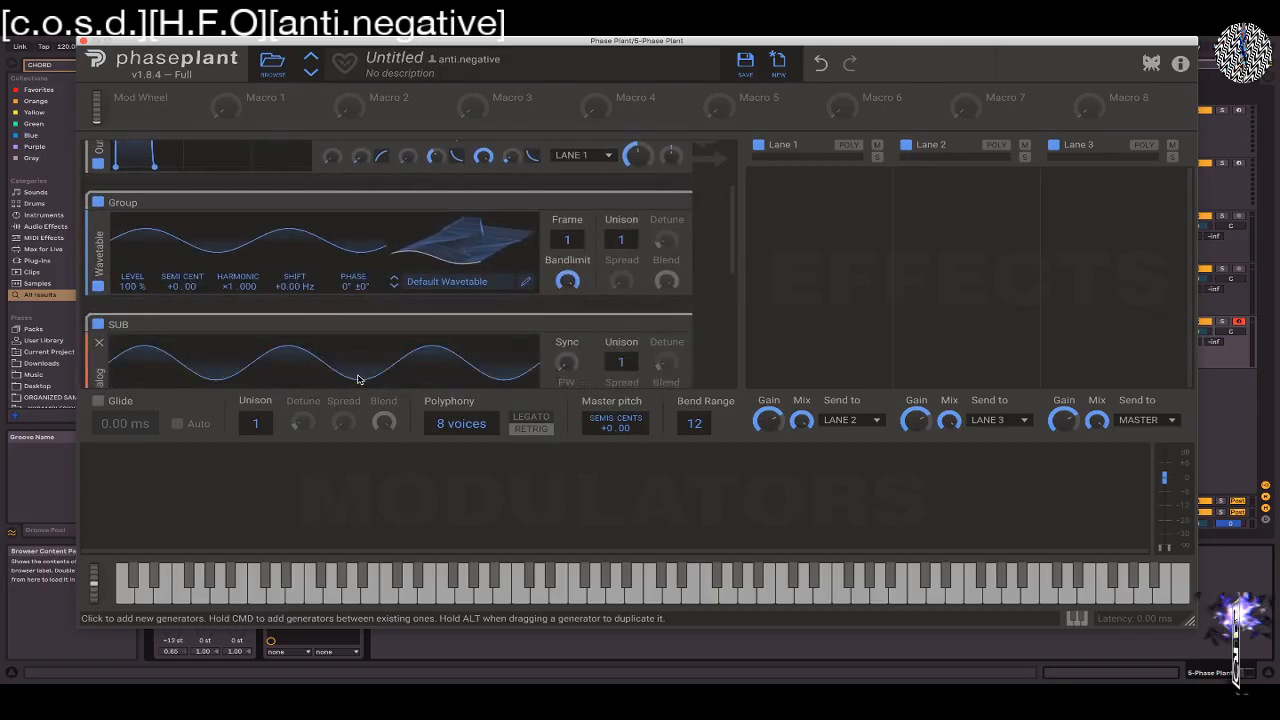
pyautogui.click(170, 310)
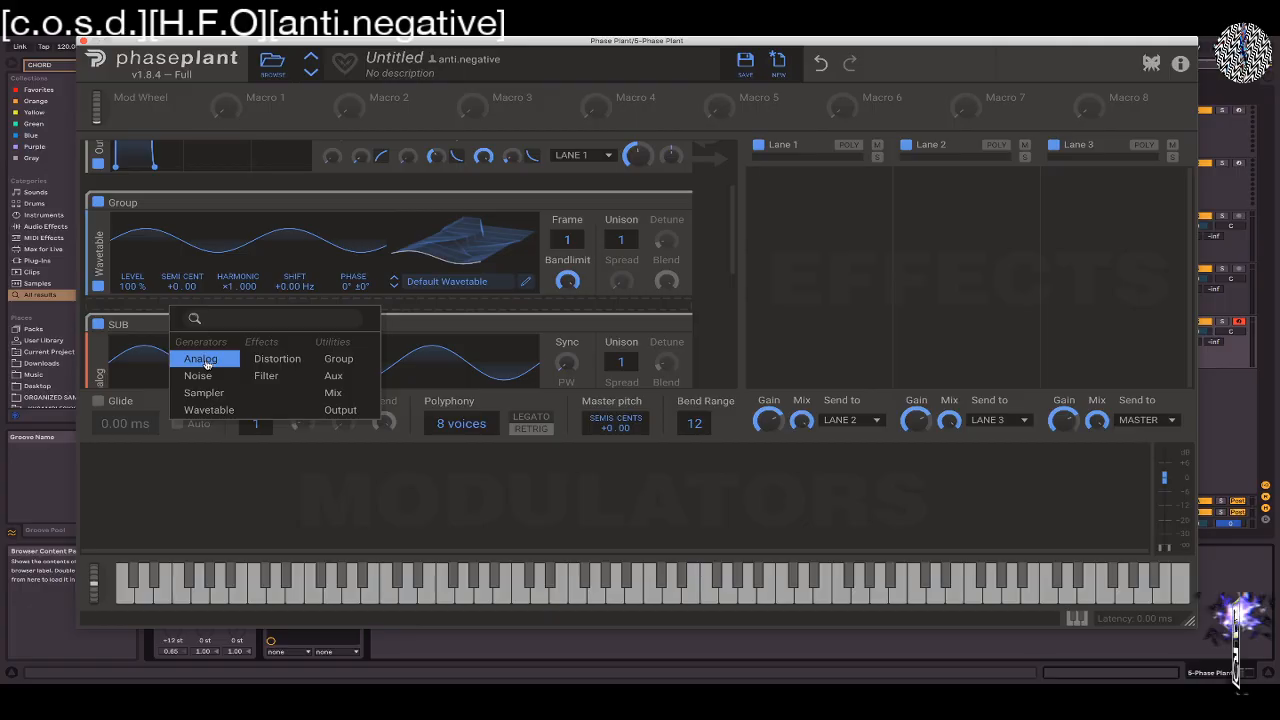
pyautogui.click(200, 414)
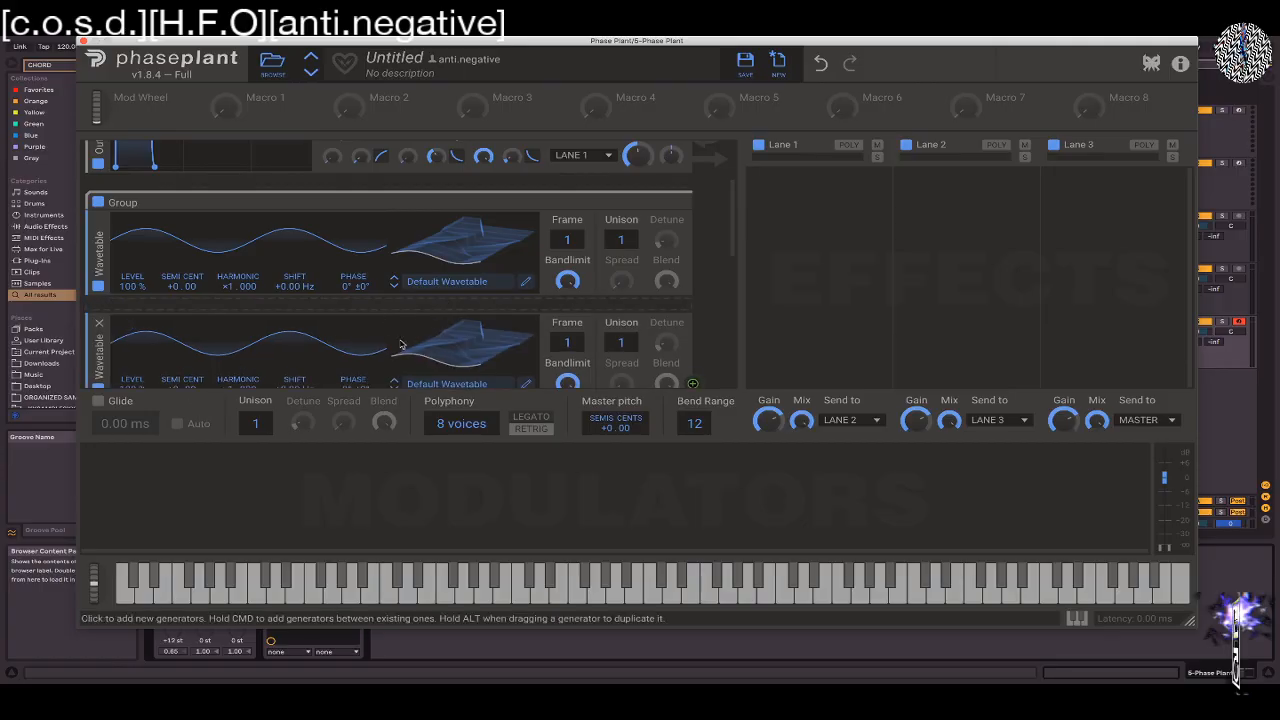
pyautogui.scroll(-5, 389, 343)
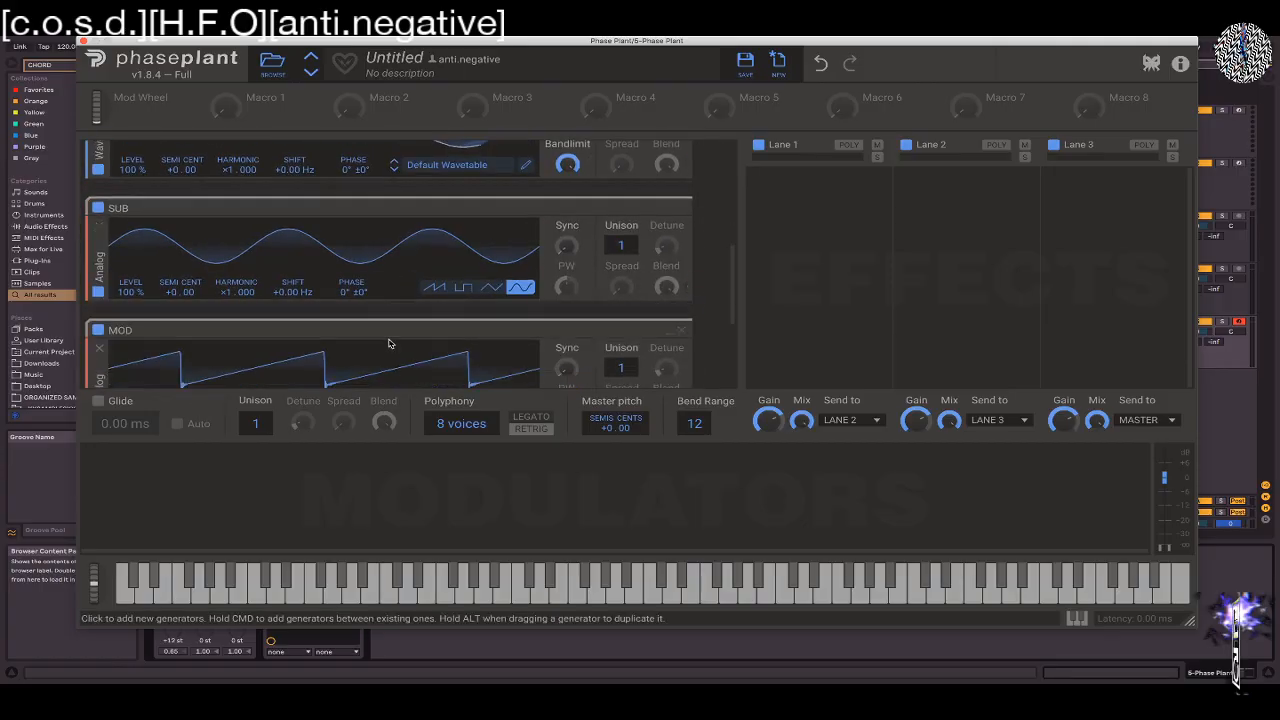
pyautogui.scroll(-5, 389, 343)
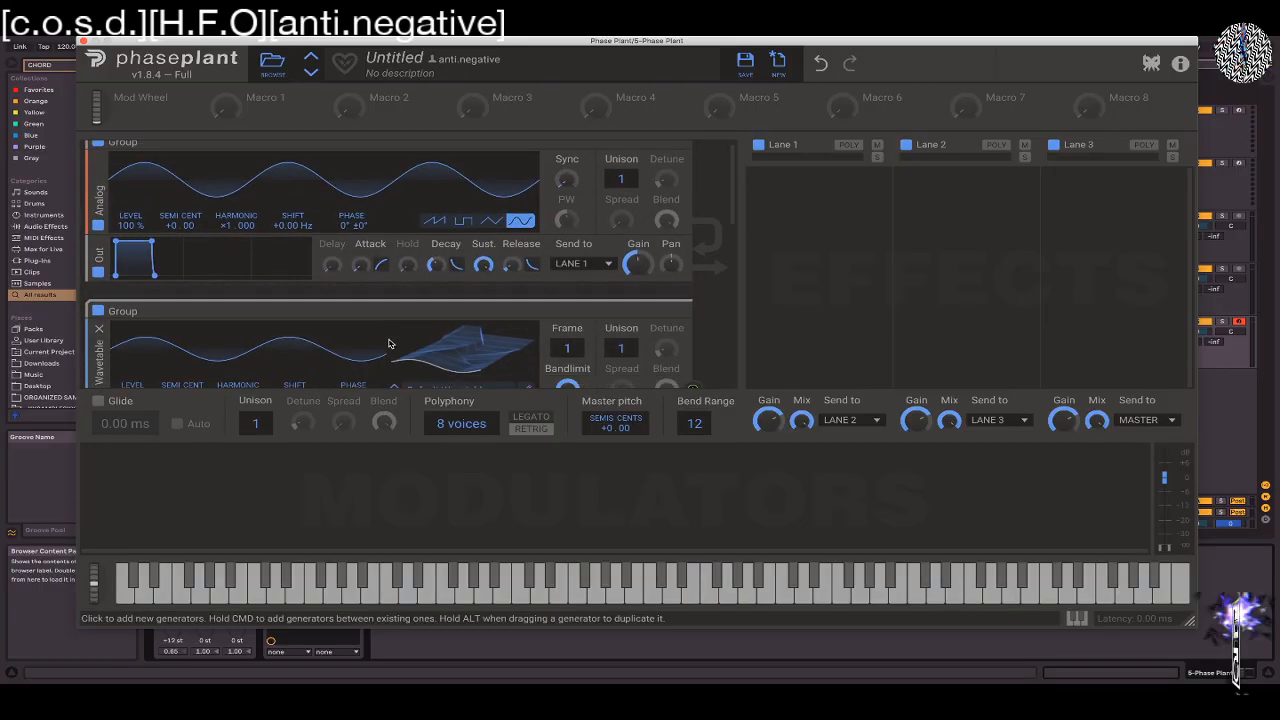
pyautogui.scroll(-3, 272, 367)
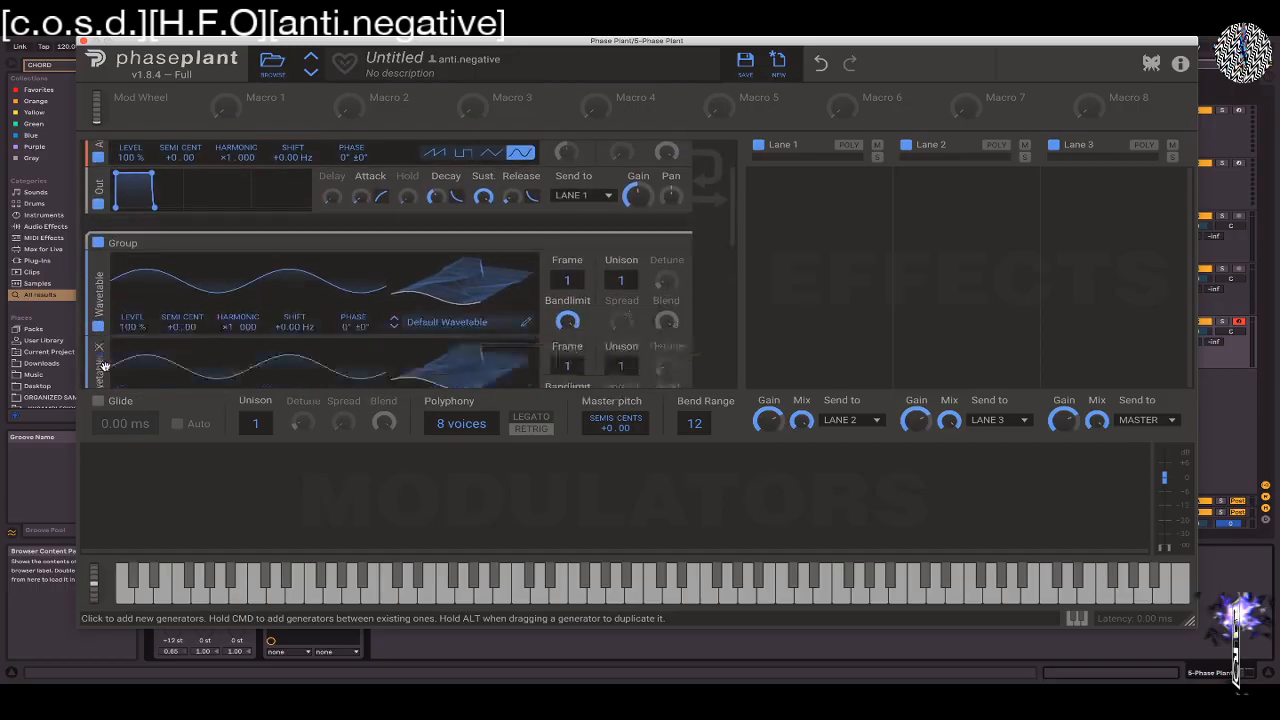
# Add an Output module beneath the Wavetable generator in the second group
pyautogui.click(195, 350)
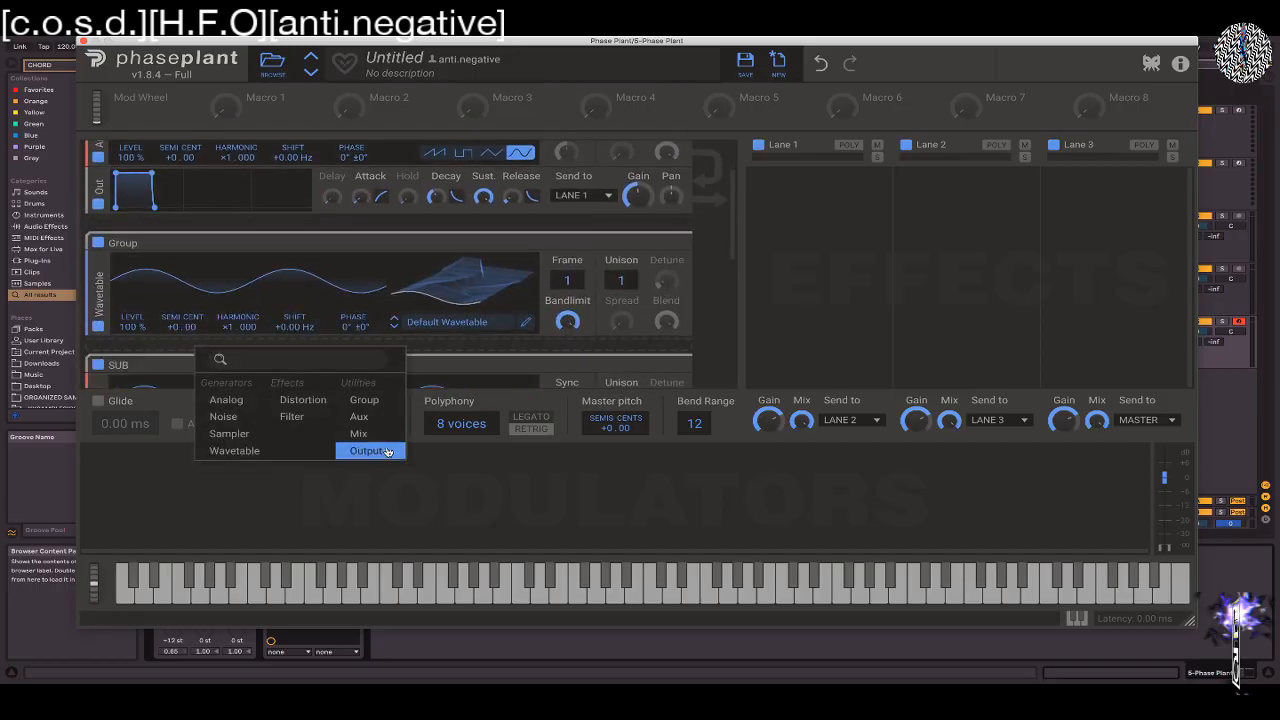
pyautogui.click(370, 449)
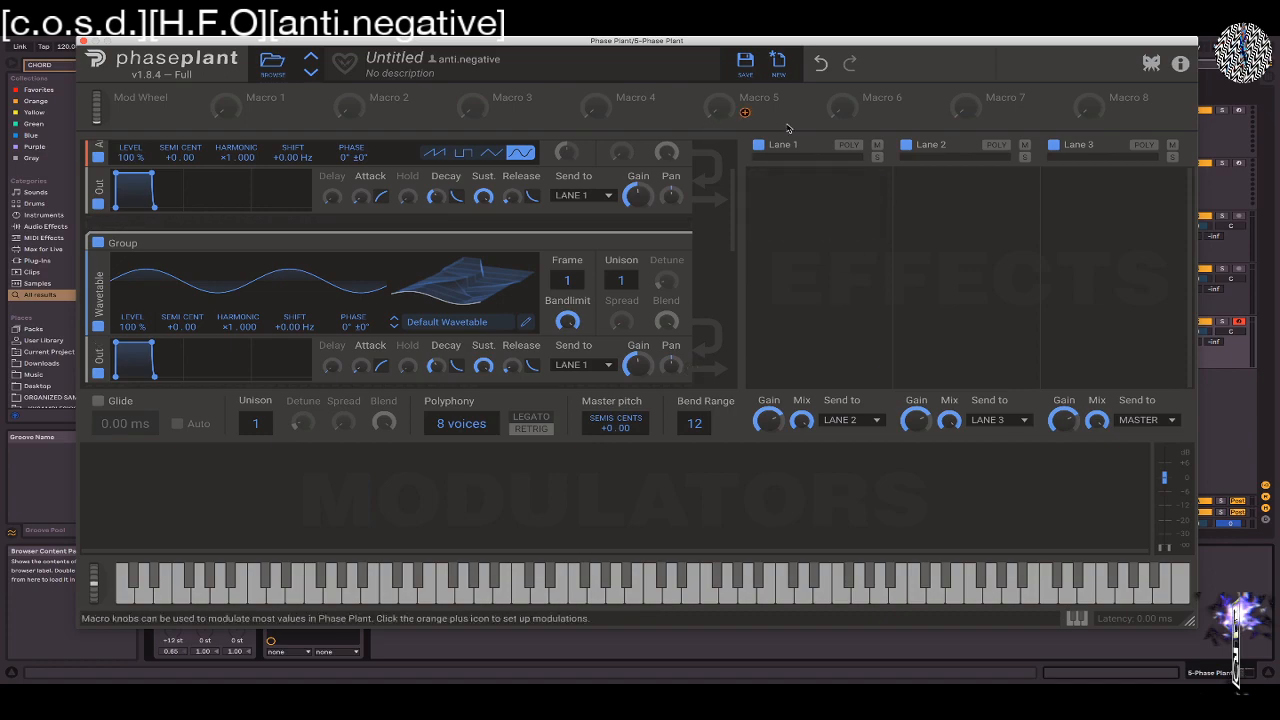
pyautogui.scroll(4, 686, 287)
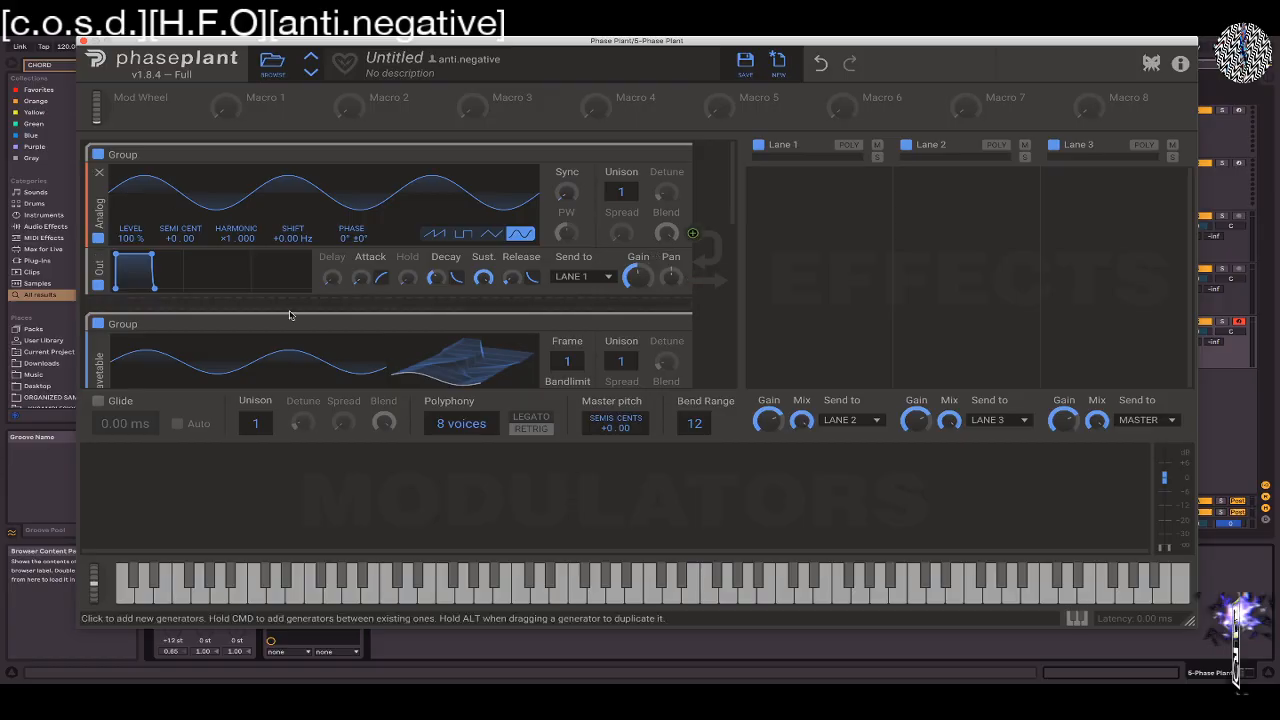
# Add a Filter effect between the generator and the Output module in each of the first two groups
pyautogui.click(580, 262)
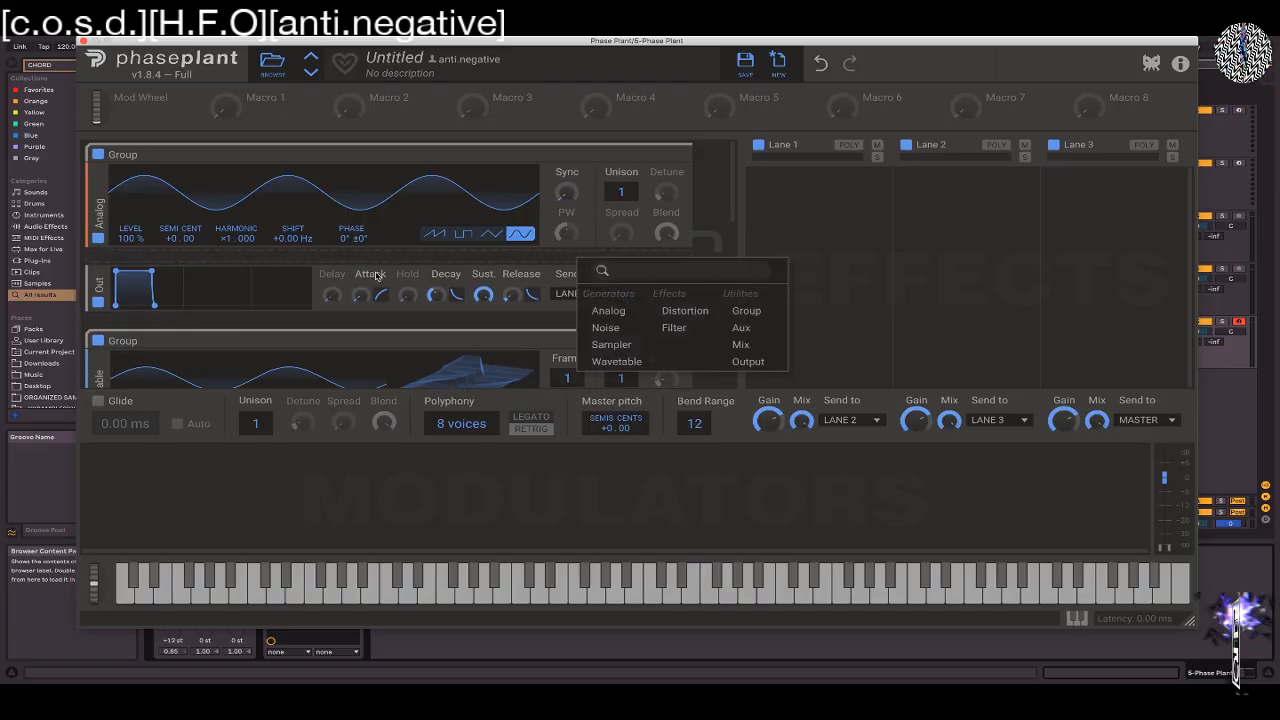
pyautogui.click(718, 328)
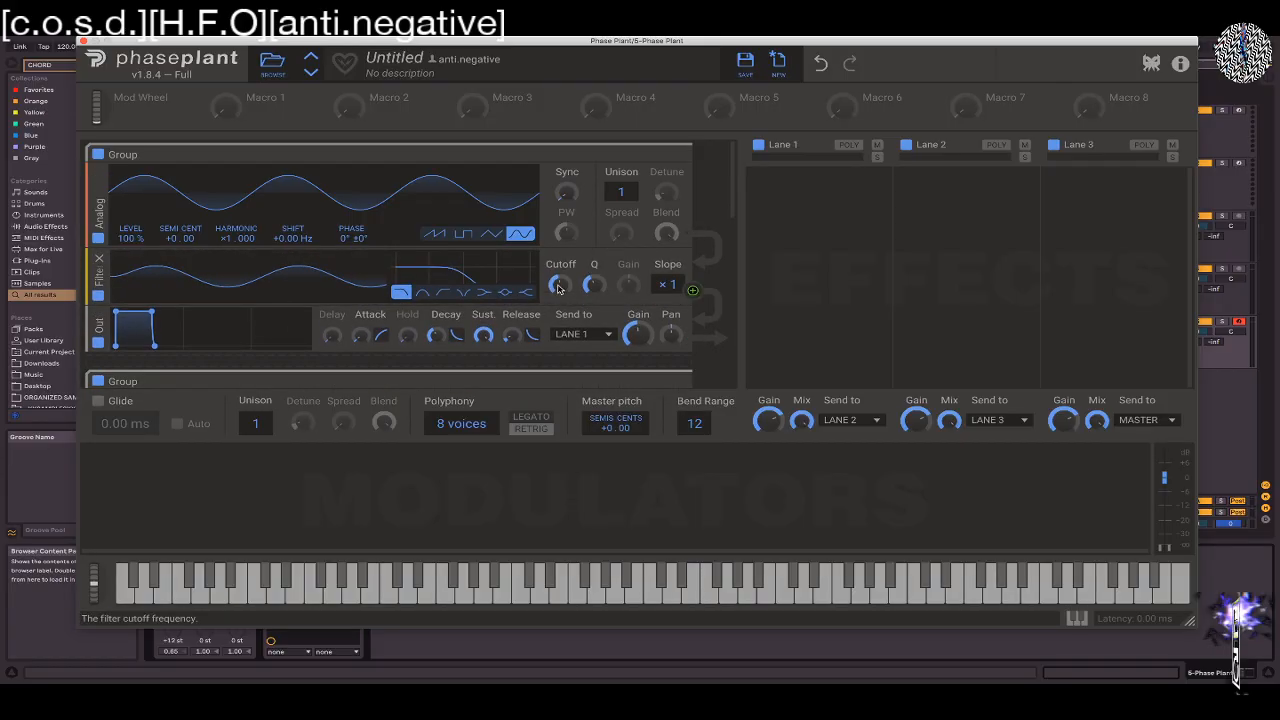
pyautogui.scroll(-3, 434, 333)
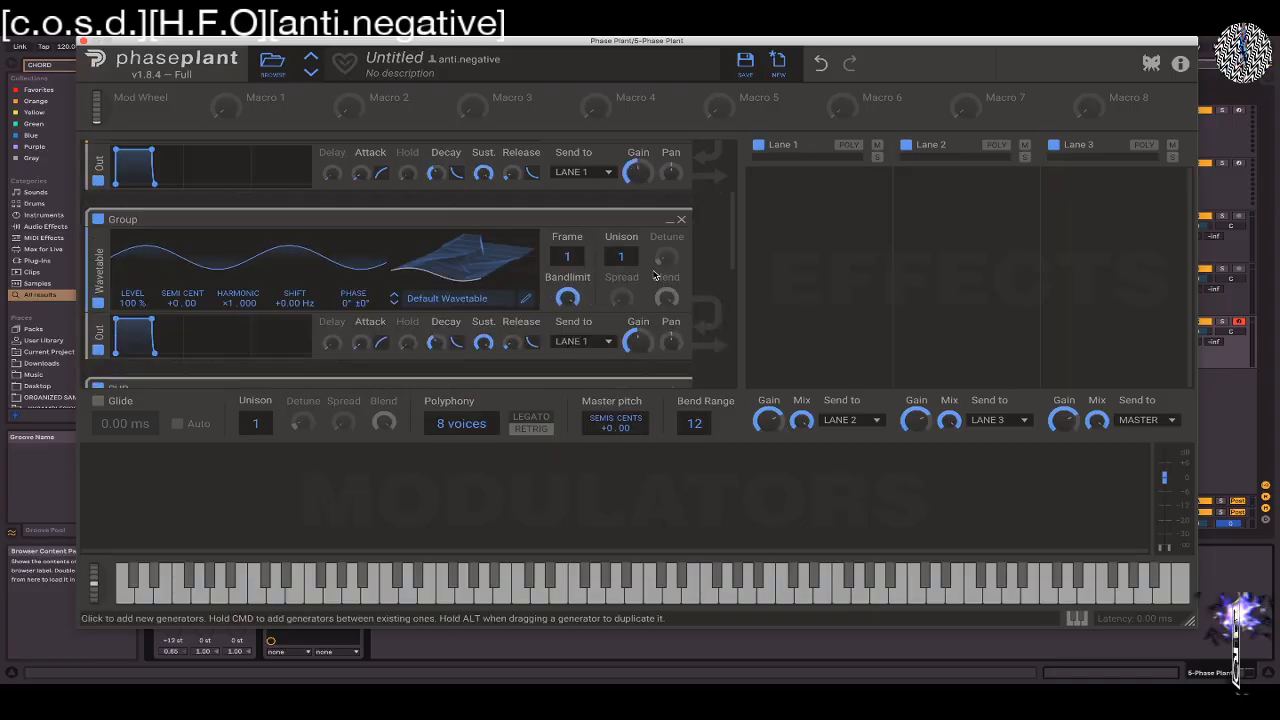
pyautogui.click(418, 318)
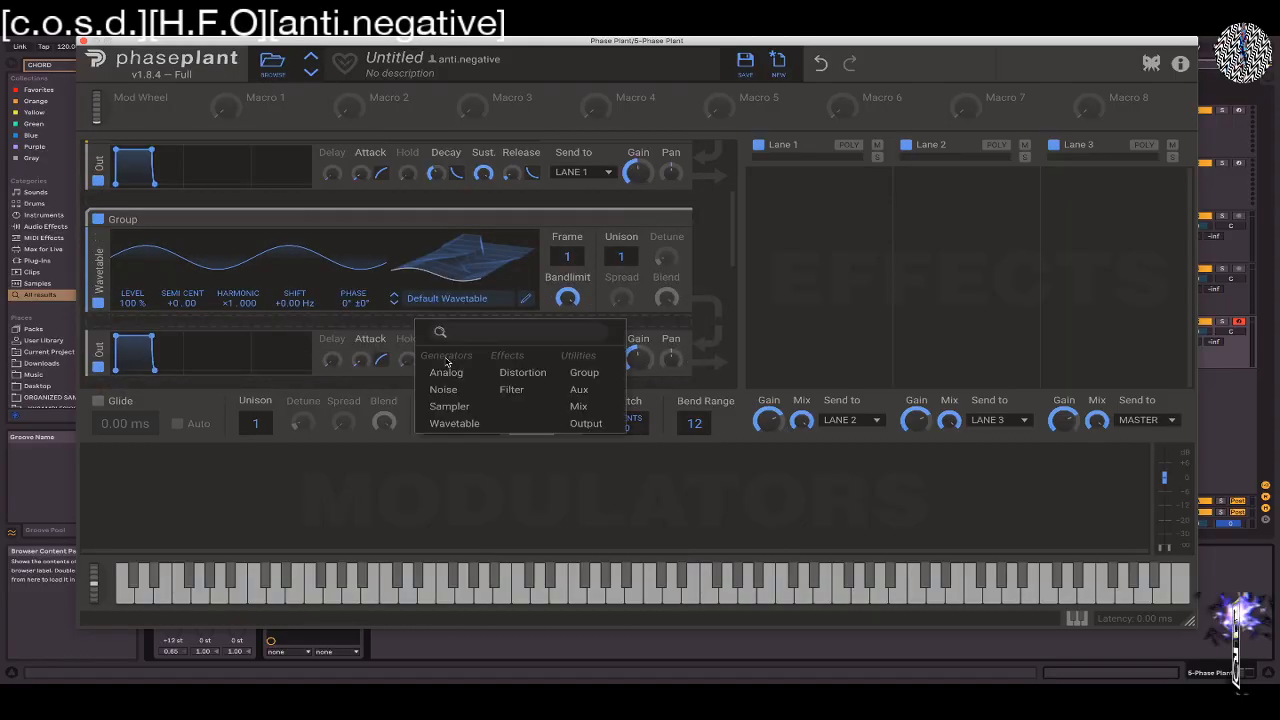
pyautogui.click(520, 390)
# Rename the first group OSC 1
pyautogui.scroll(5, 300, 250)
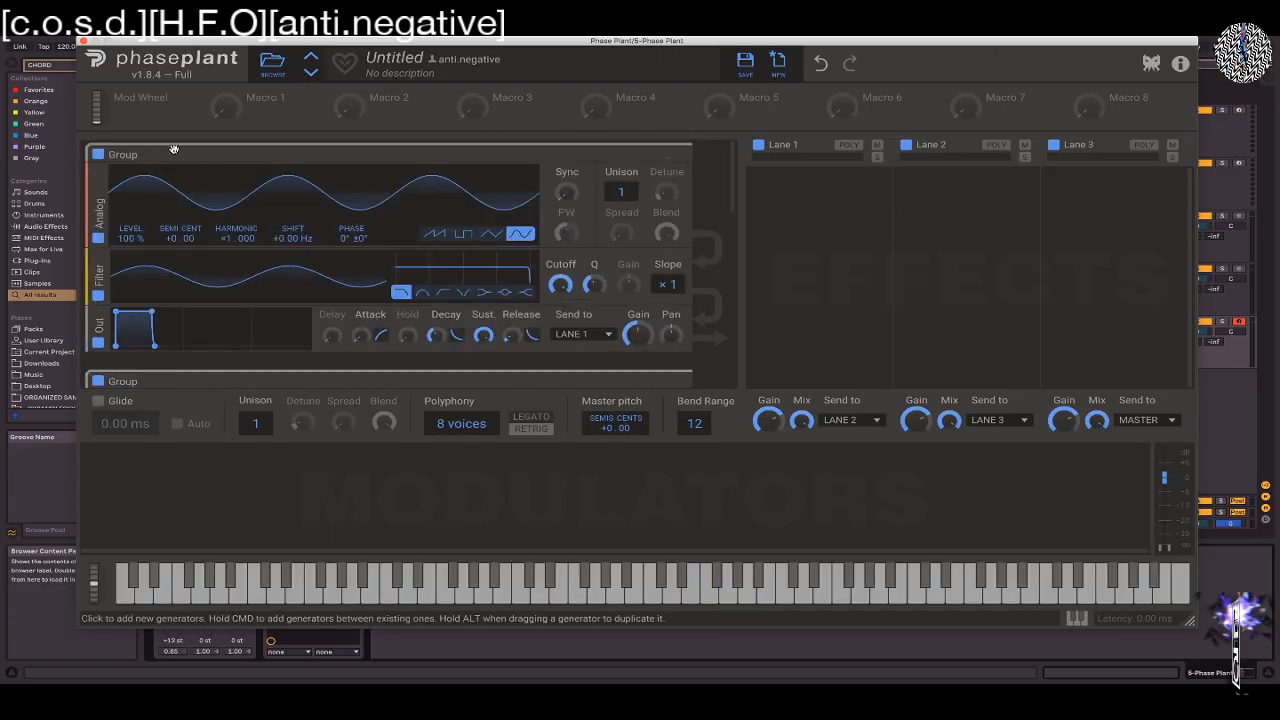
pyautogui.write('OSC')
pyautogui.press('Return')
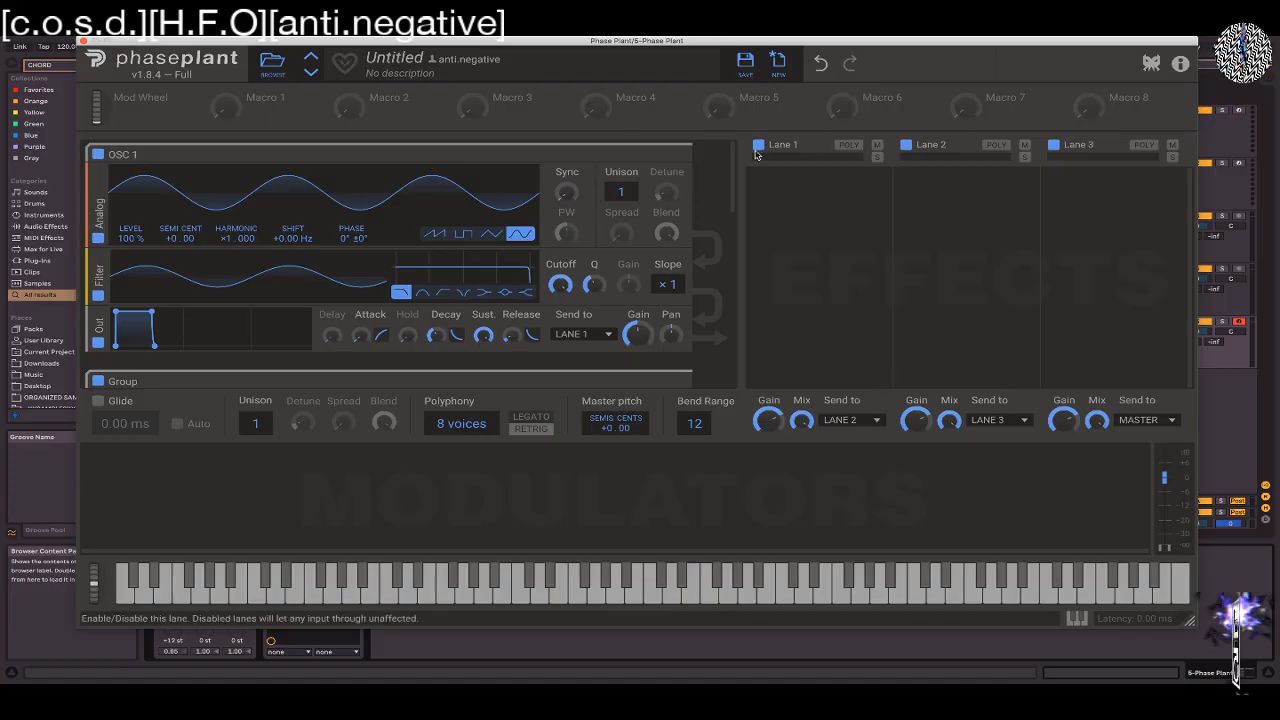
# Rename the second group OSC 2 and minimize the OSC 1, OSC 2, SUB and MOD groups
pyautogui.click(669, 155)
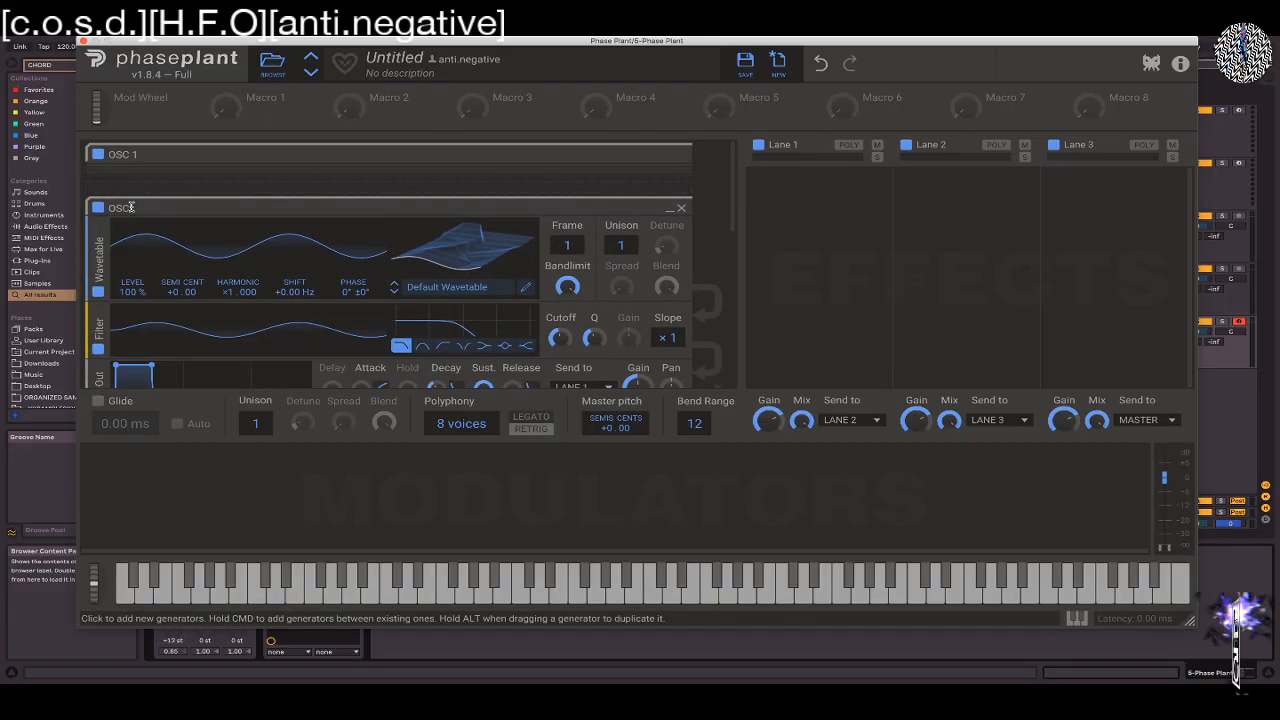
pyautogui.click(669, 207)
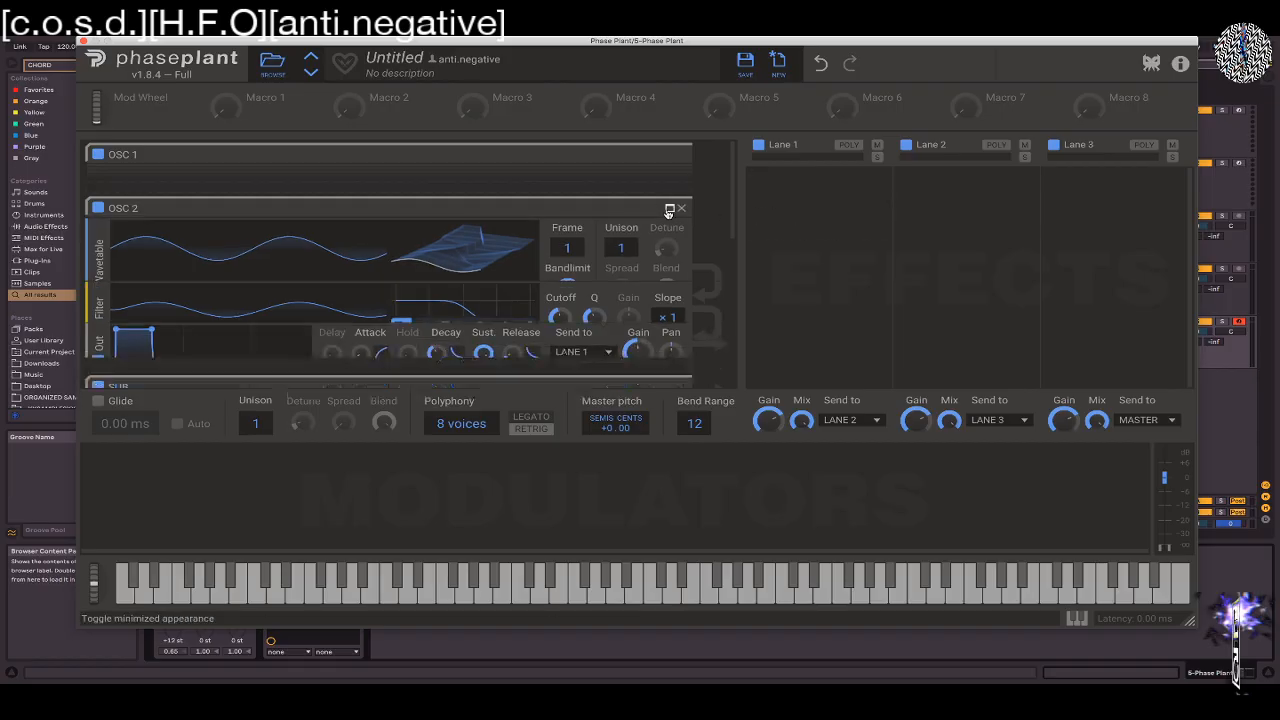
pyautogui.click(669, 262)
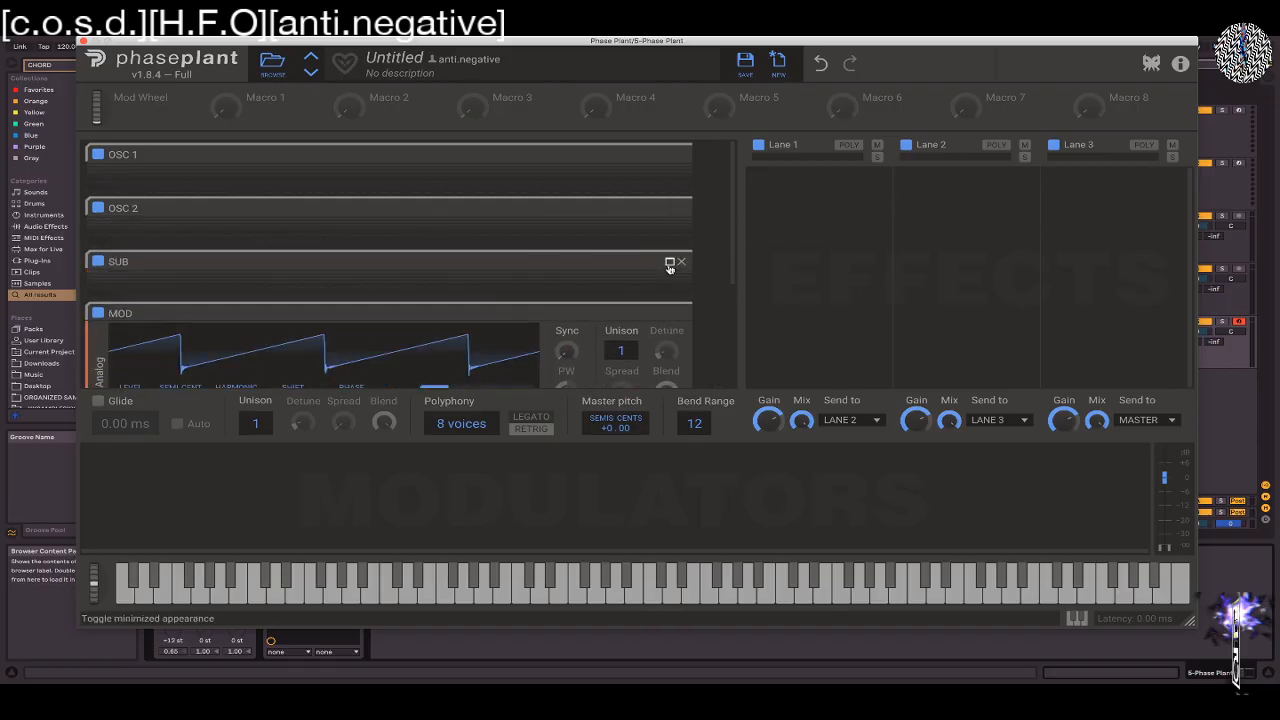
pyautogui.click(669, 313)
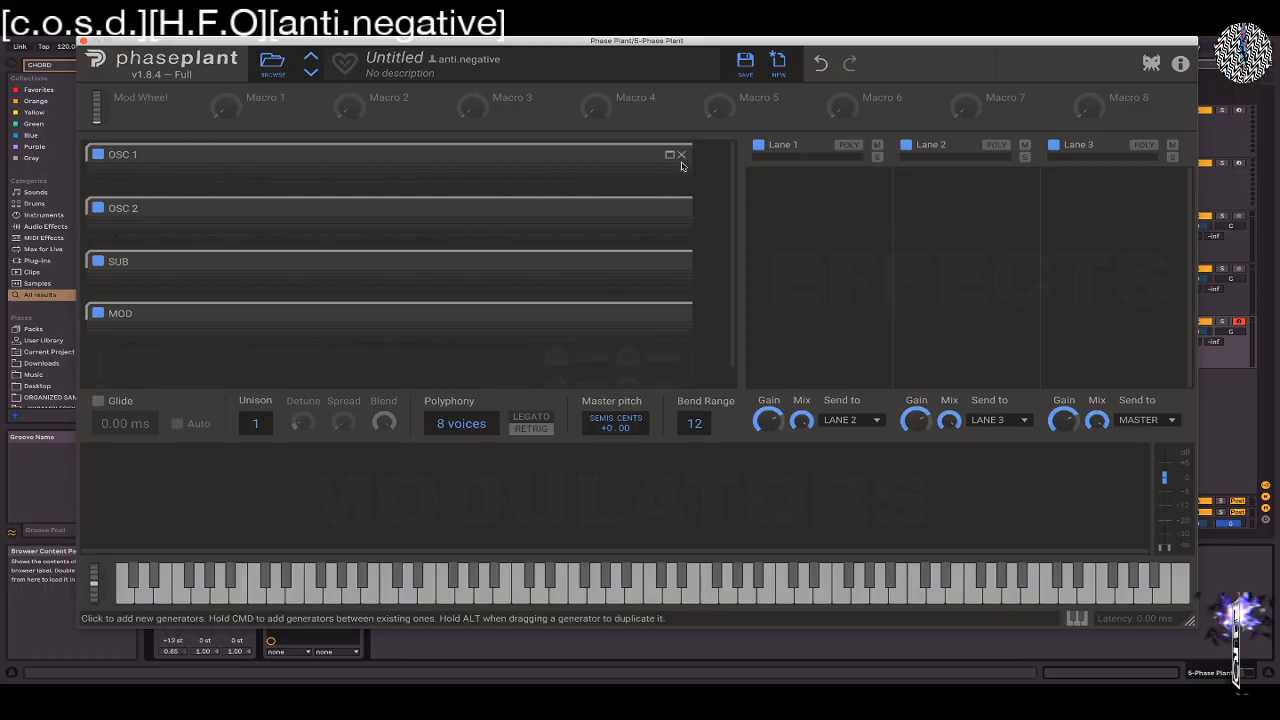
# Expand the OSC 1, OSC 2 and SUB groups to show their modules
pyautogui.click(676, 156)
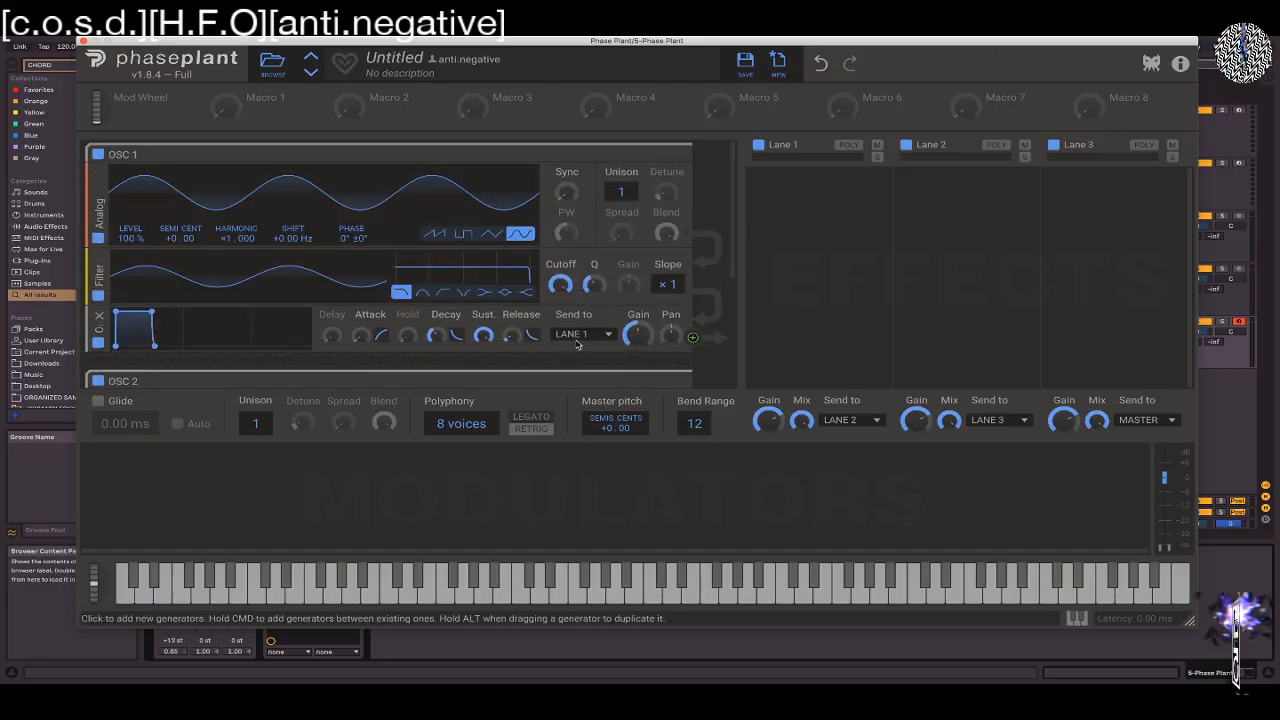
pyautogui.scroll(-4, 620, 346)
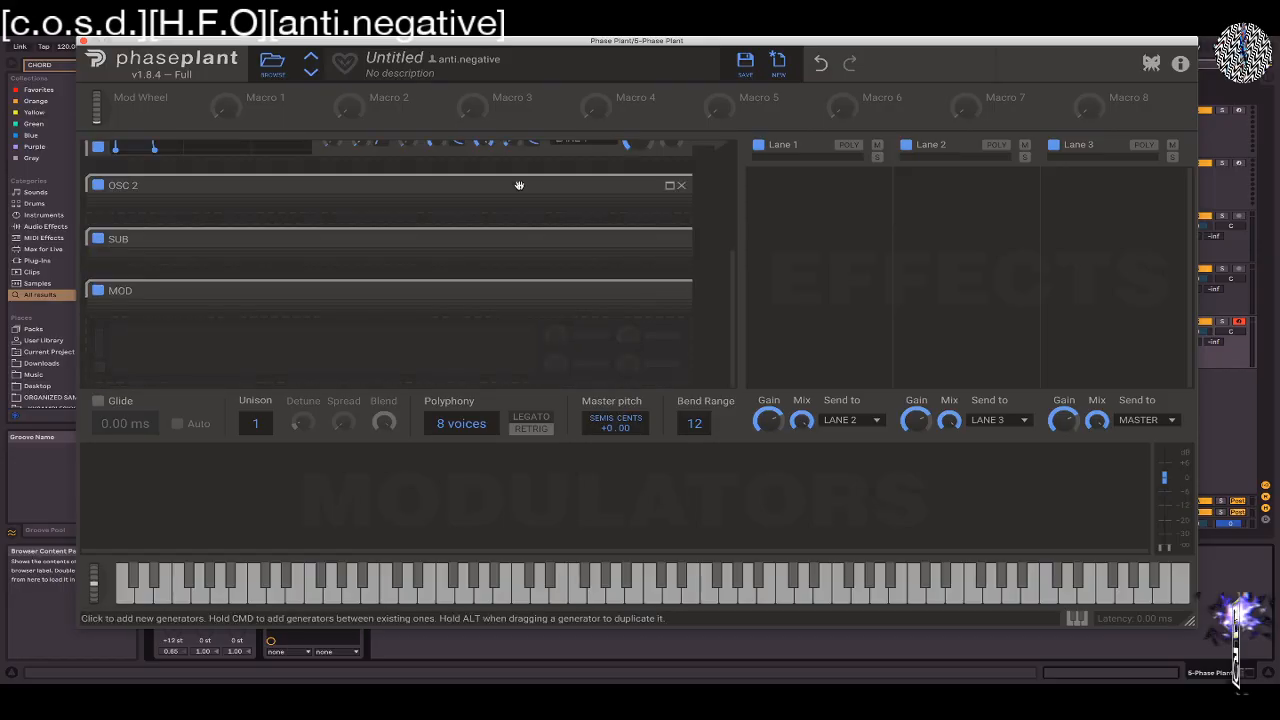
pyautogui.click(670, 185)
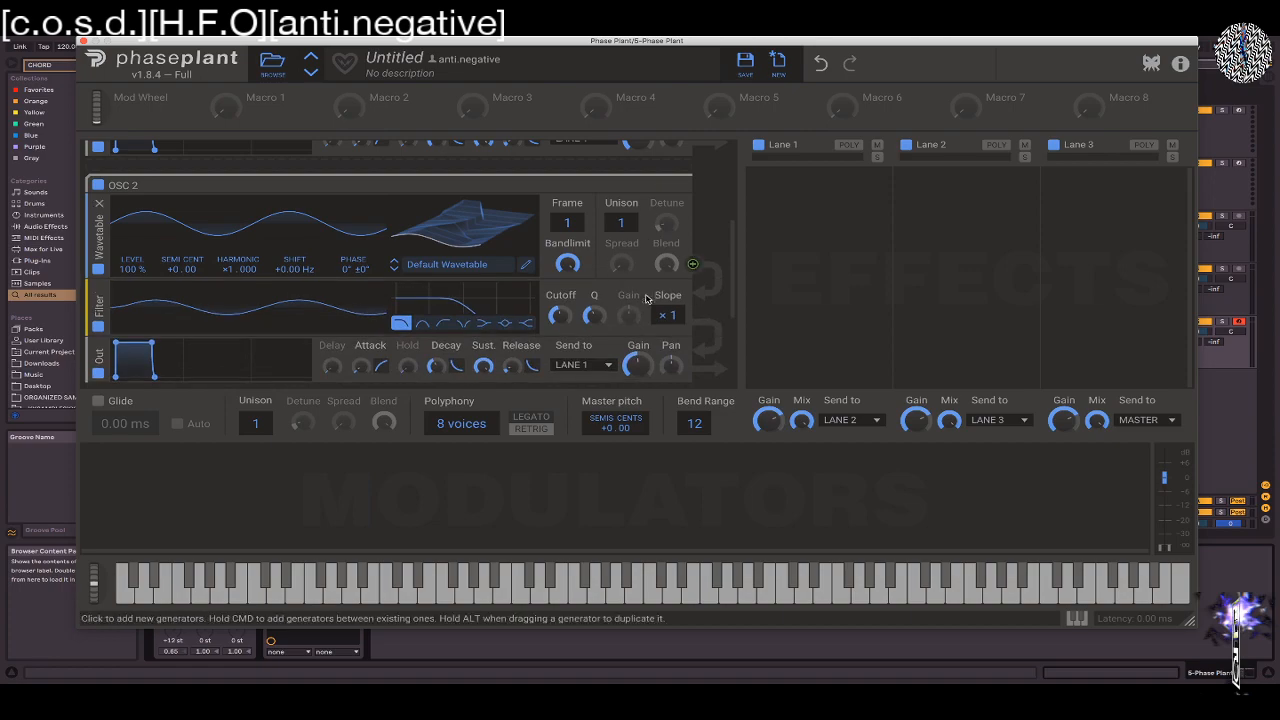
pyautogui.moveTo(731, 247); pyautogui.dragTo(731, 319)
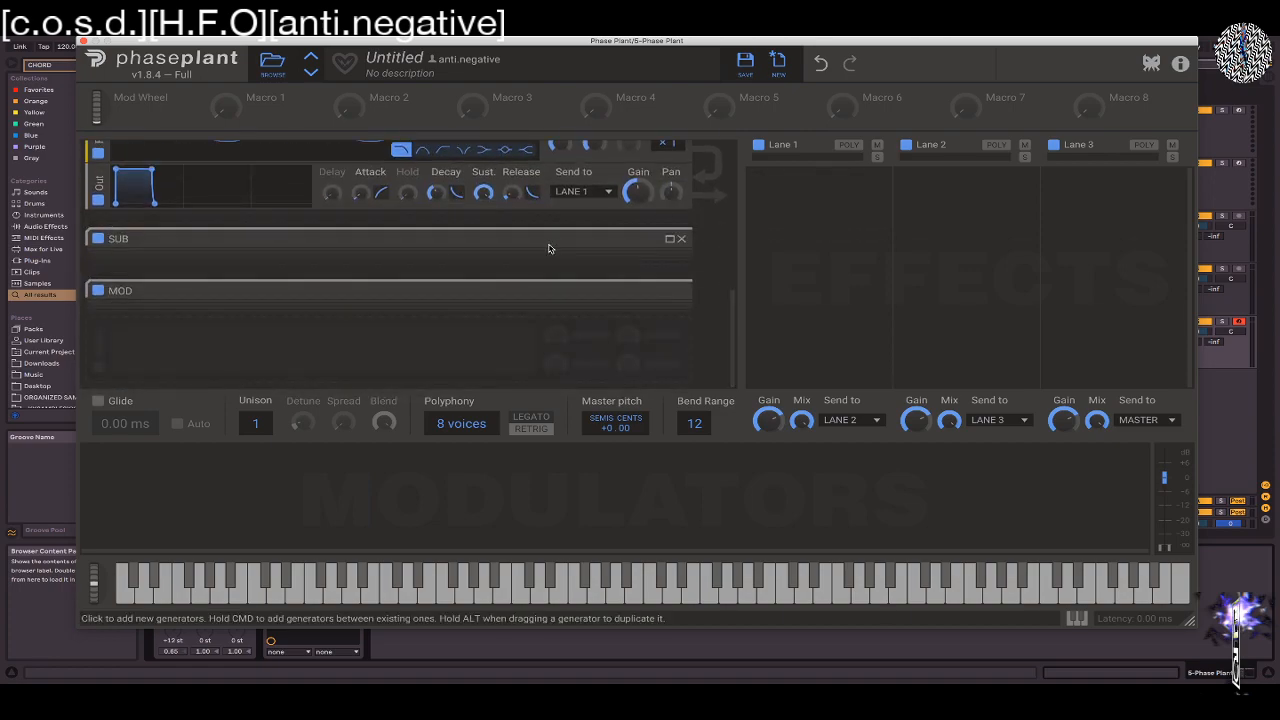
pyautogui.click(670, 238)
pyautogui.scroll(-2, 670, 315)
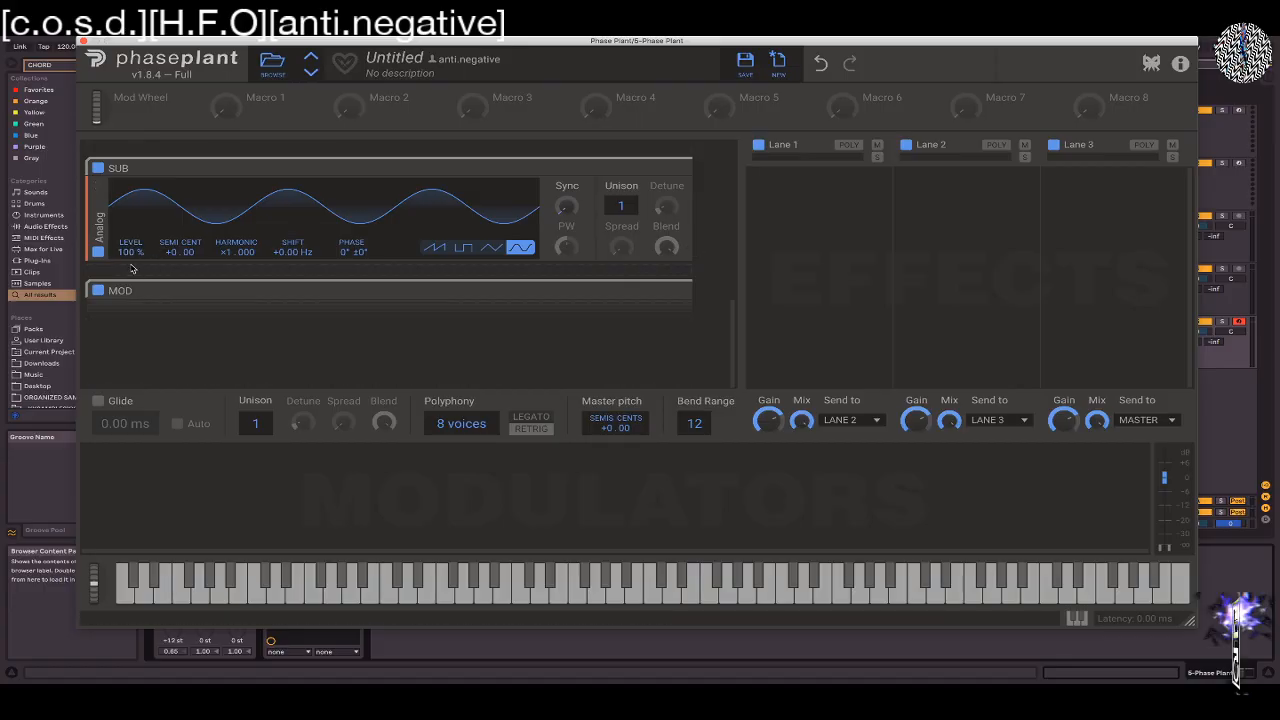
# Add an Output module to the SUB group, send it to MASTER and turn its gain all the way down
pyautogui.click(130, 271)
pyautogui.click(297, 371)
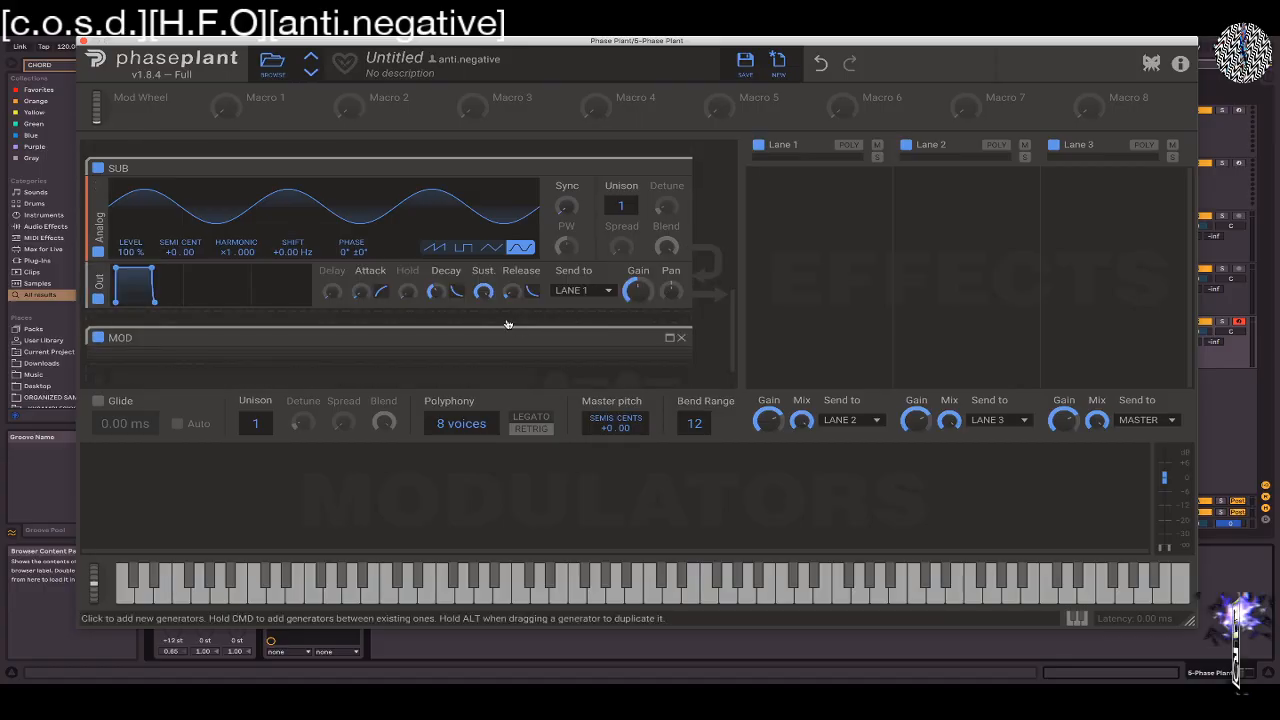
pyautogui.click(585, 291)
pyautogui.click(578, 340)
# Turn down the gain of the OSC 1 group's Output module
pyautogui.scroll(5, 420, 198)
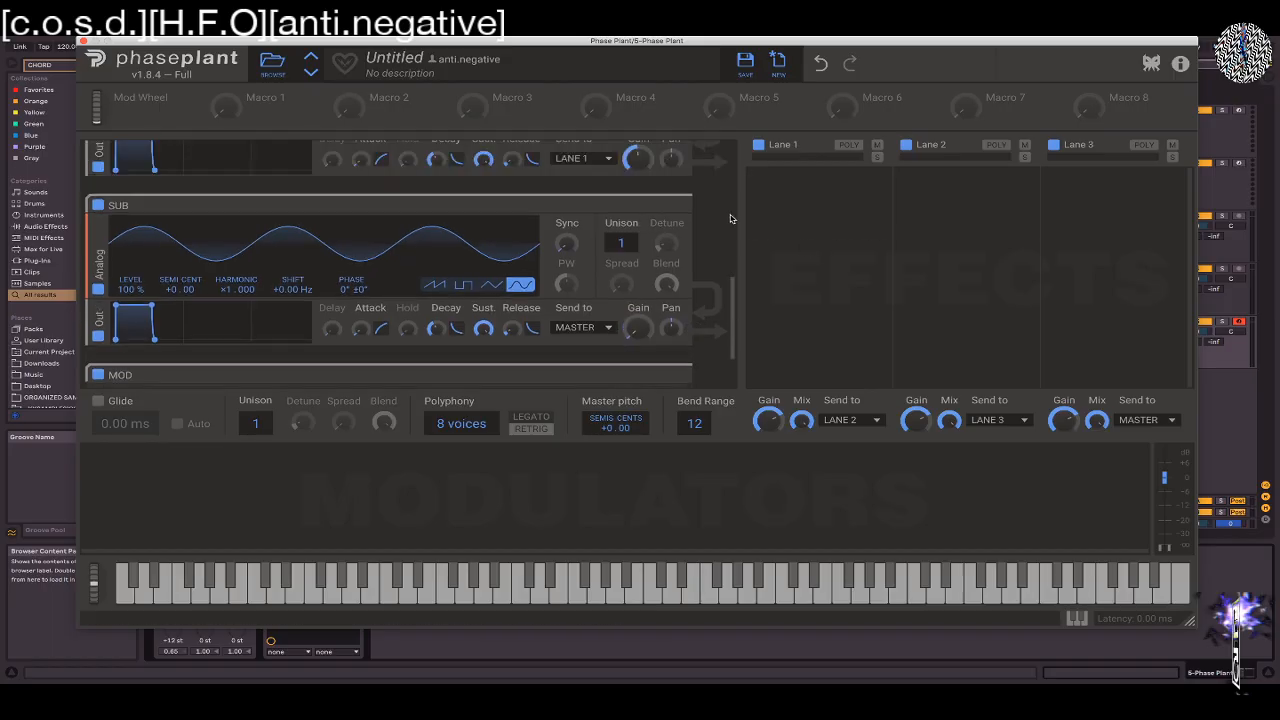
pyautogui.moveTo(636, 341); pyautogui.dragTo(636, 340)
pyautogui.moveTo(731, 181); pyautogui.dragTo(731, 244)
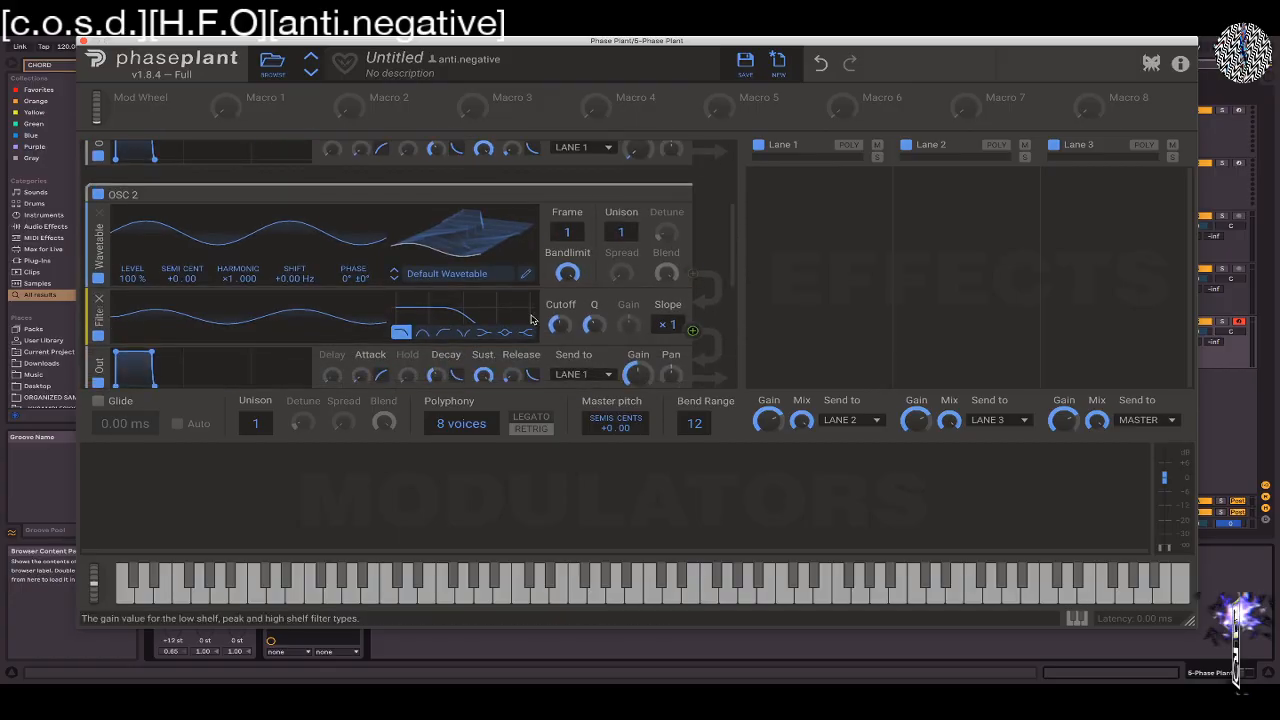
# Set the OSC 2 wavetable frame to 123 and raise the cutoff of the group's filter
pyautogui.scroll(-2, 260, 277)
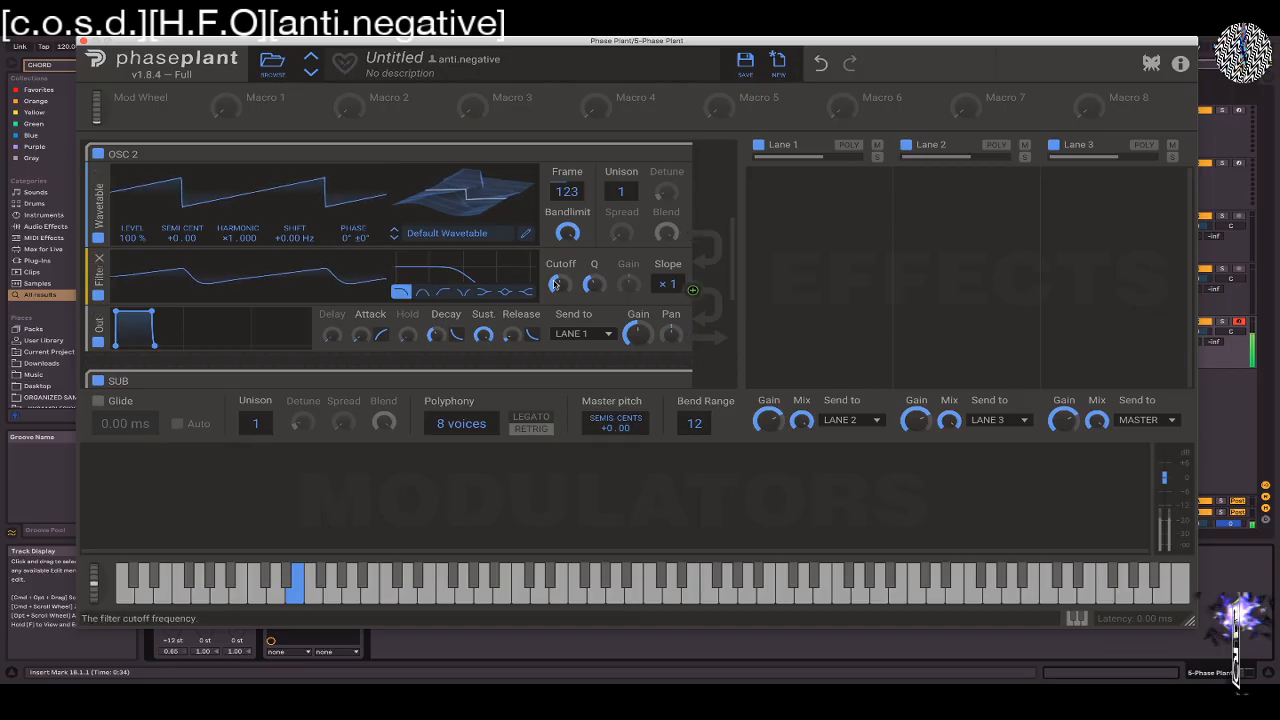
pyautogui.scroll(-2, 700, 280)
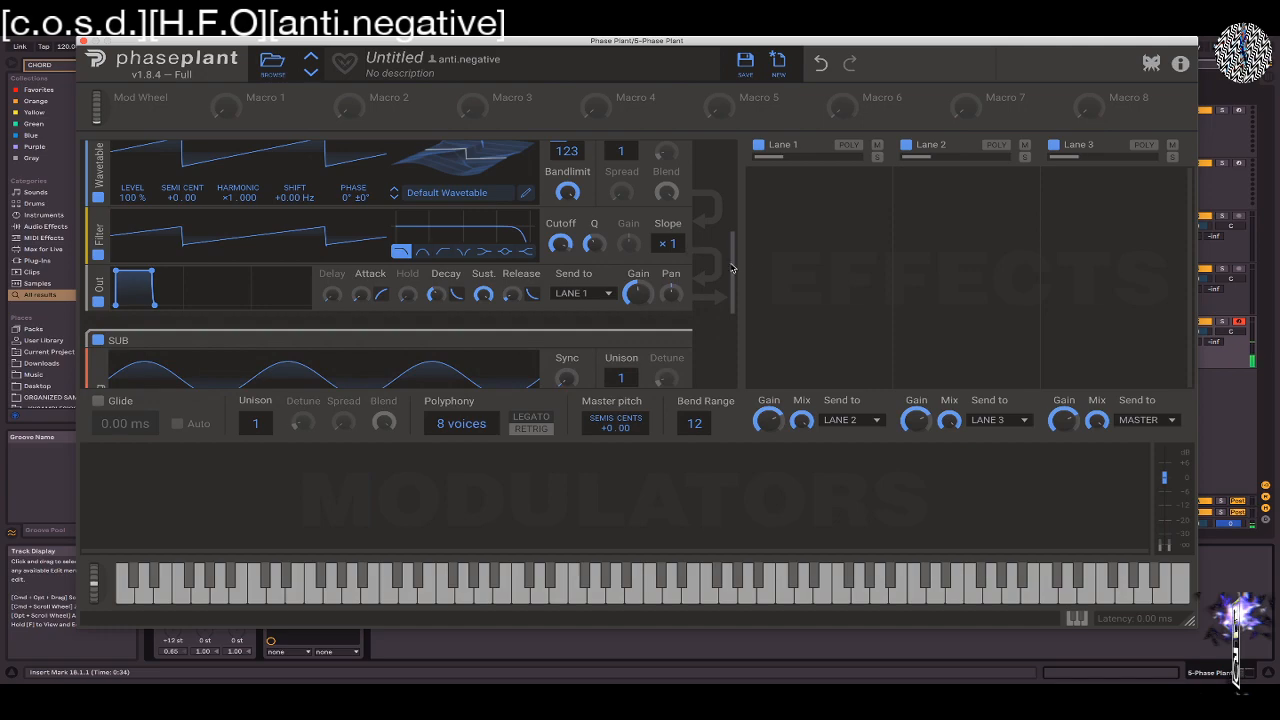
# Expand the MOD group and set the harmonic to ×2.000 on its Analog generator and ×4.000 on its Wavetable generator
pyautogui.moveTo(733, 268); pyautogui.dragTo(735, 313)
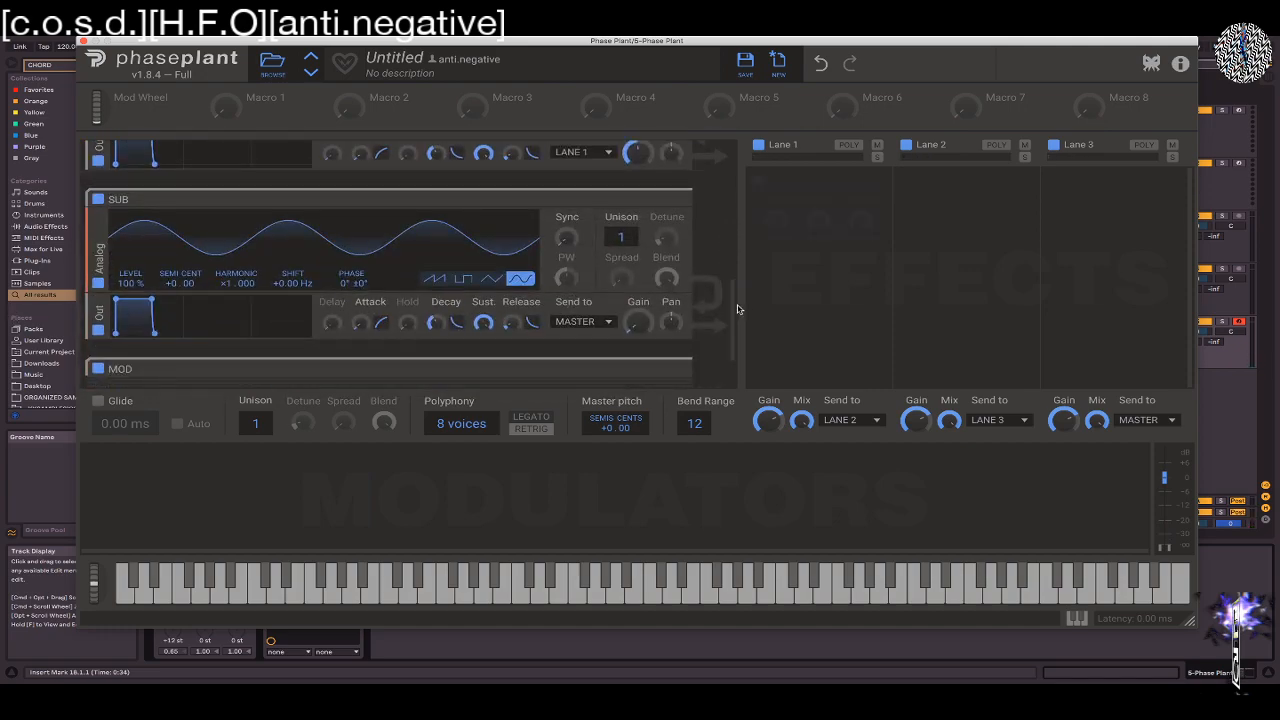
pyautogui.scroll(-4, 705, 285)
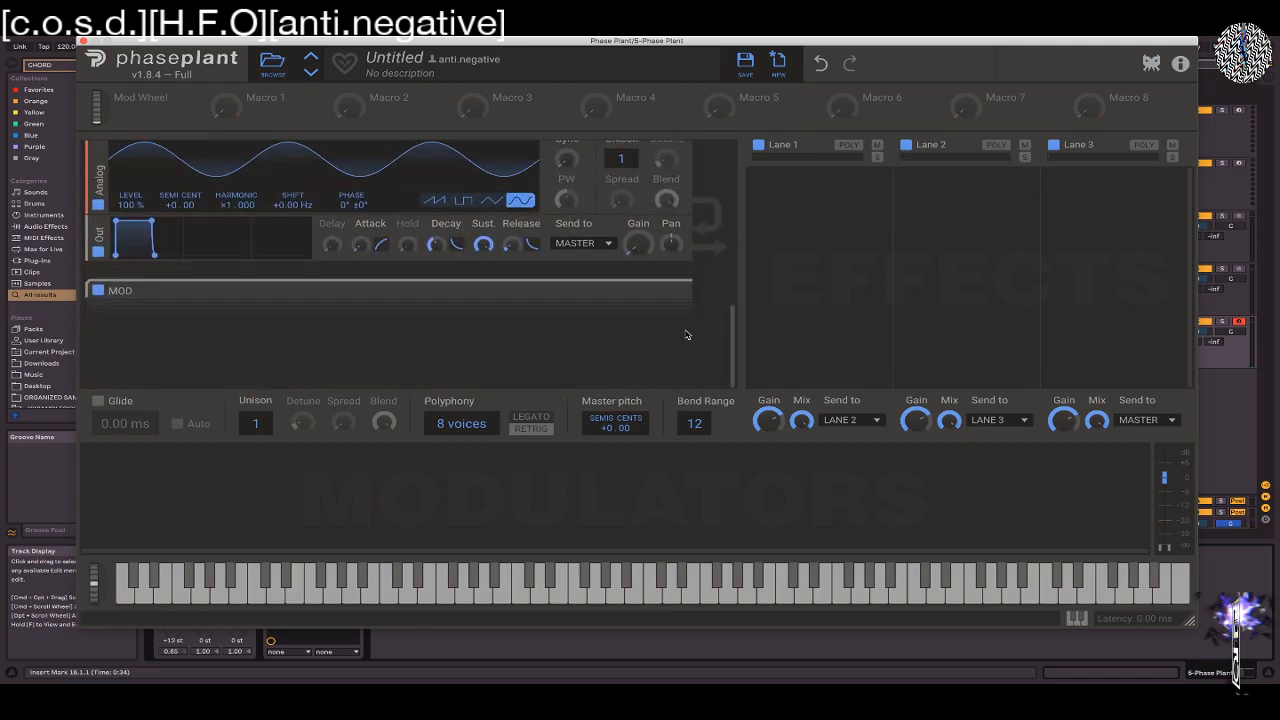
pyautogui.click(670, 294)
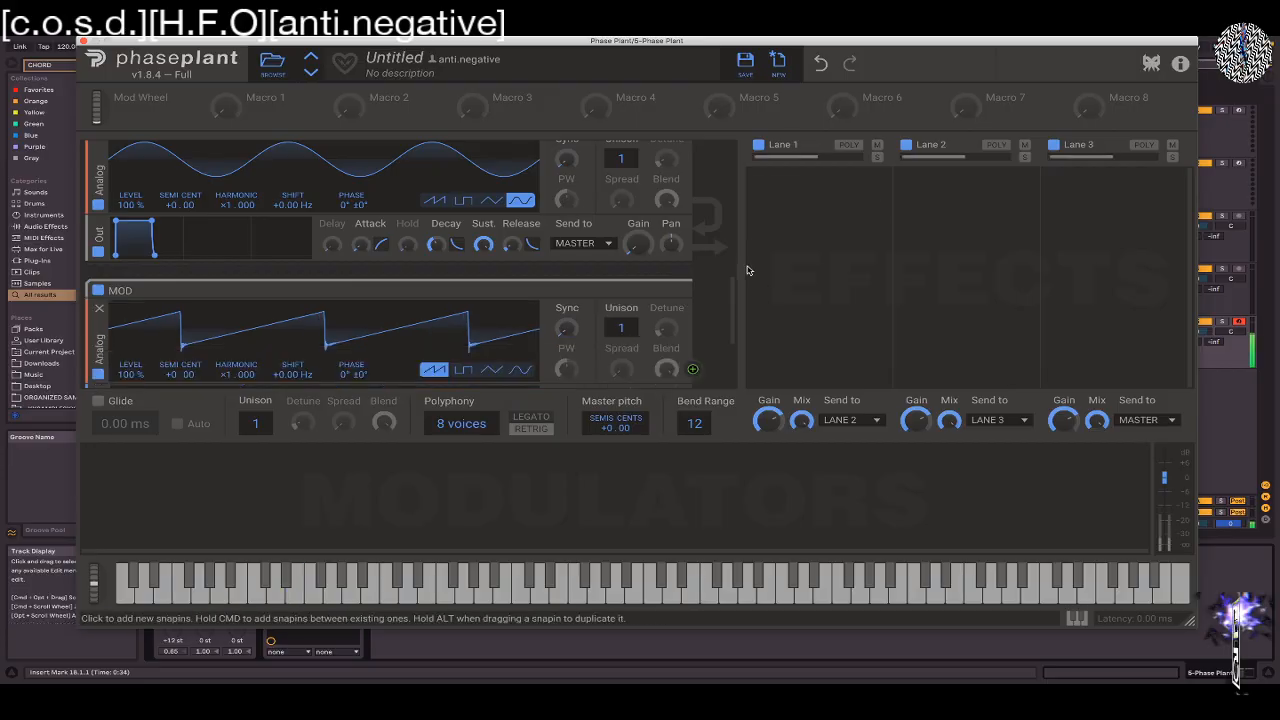
pyautogui.scroll(-6, 576, 311)
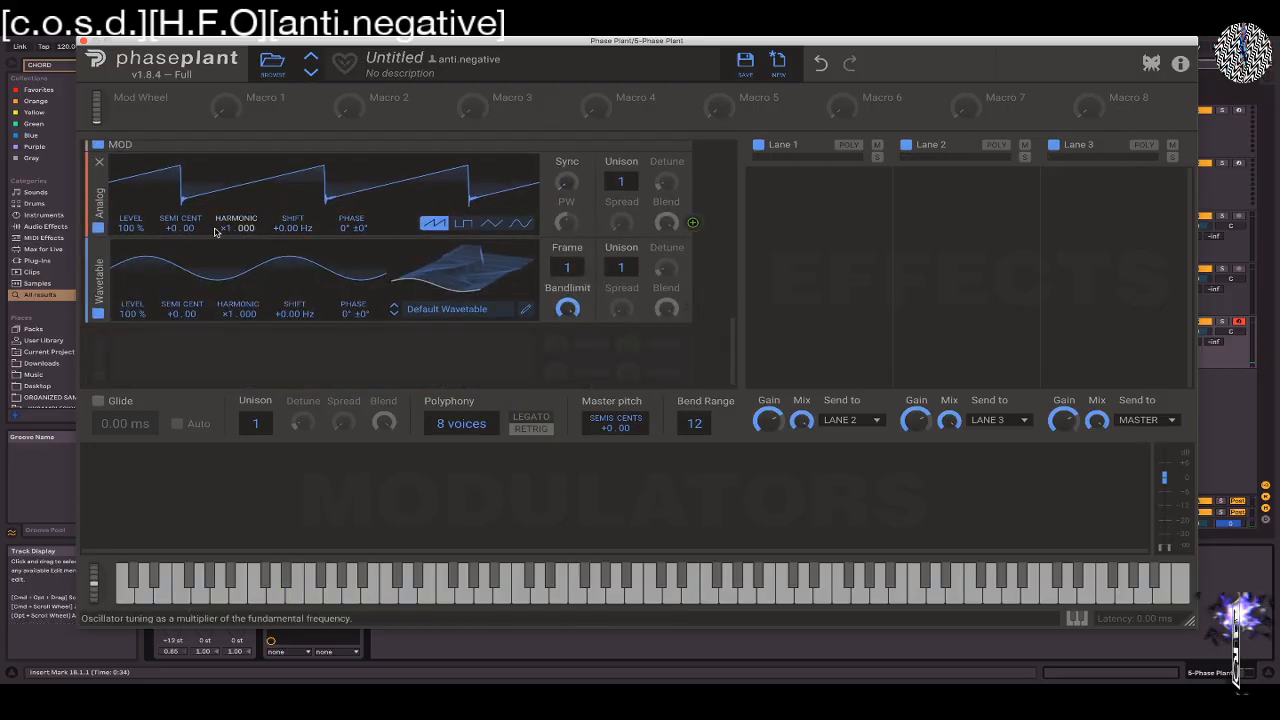
pyautogui.moveTo(229, 229)
pyautogui.mouseDown()
pyautogui.moveTo(229, 199)
pyautogui.moveTo(229, 219)
pyautogui.mouseUp()
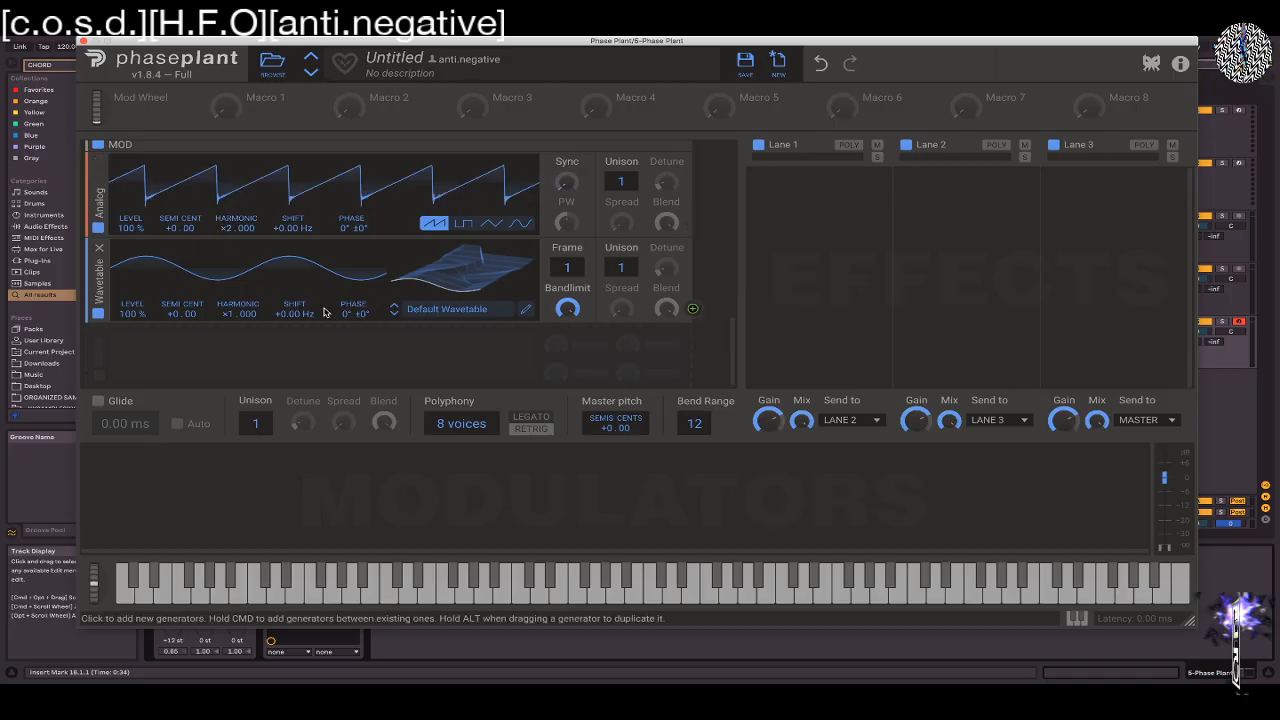
pyautogui.moveTo(227, 317); pyautogui.dragTo(227, 287)
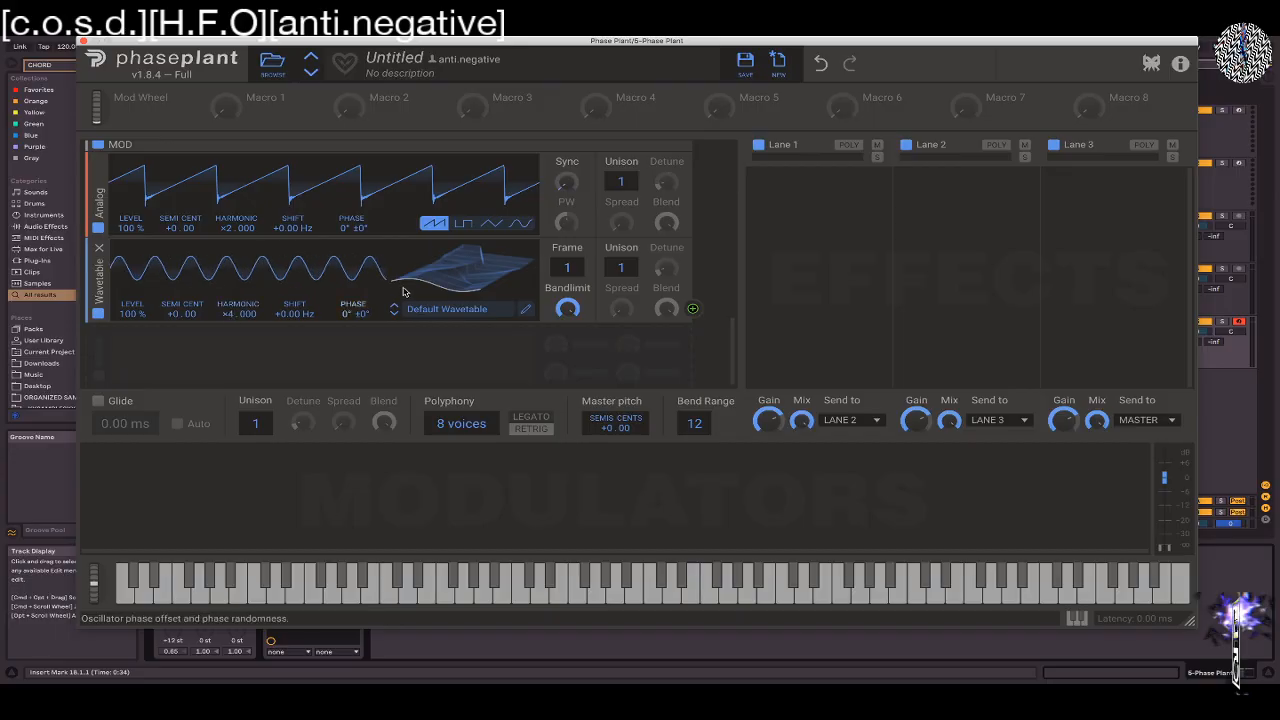
# Load the Gross wavetable from the factory Growls folder into the MOD group's Wavetable generator
pyautogui.click(459, 311)
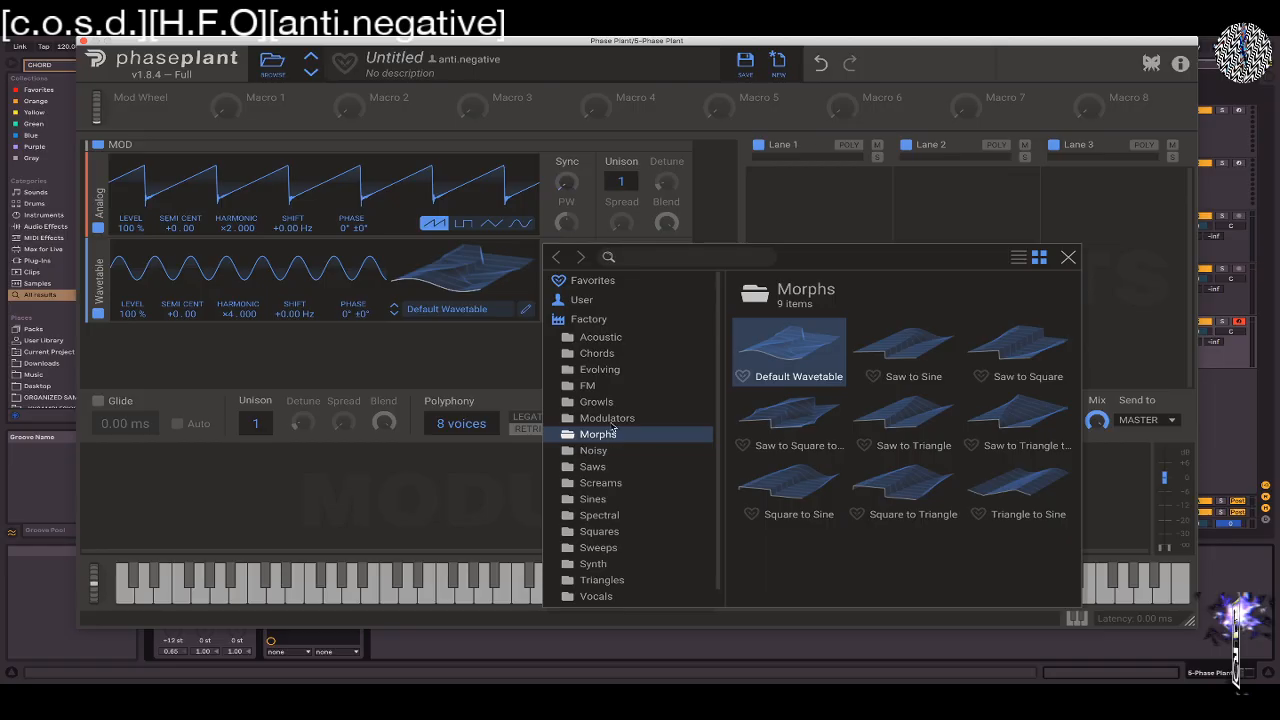
pyautogui.click(594, 403)
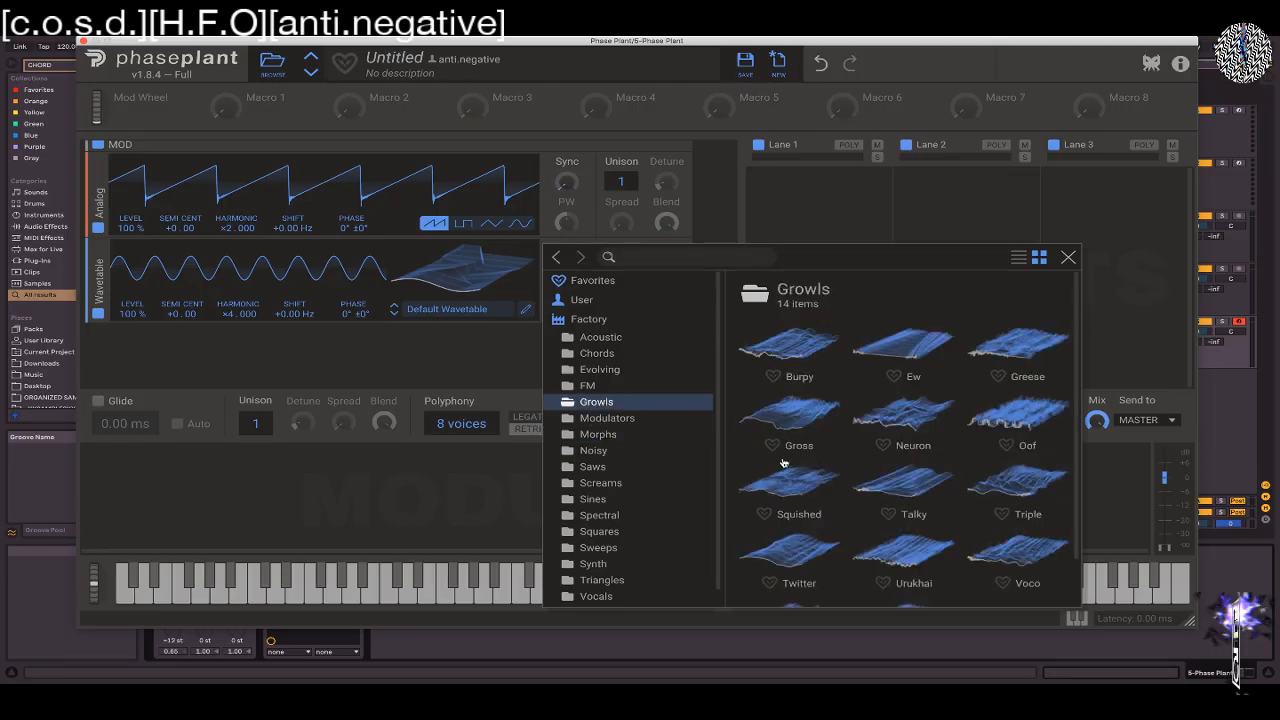
pyautogui.click(778, 402)
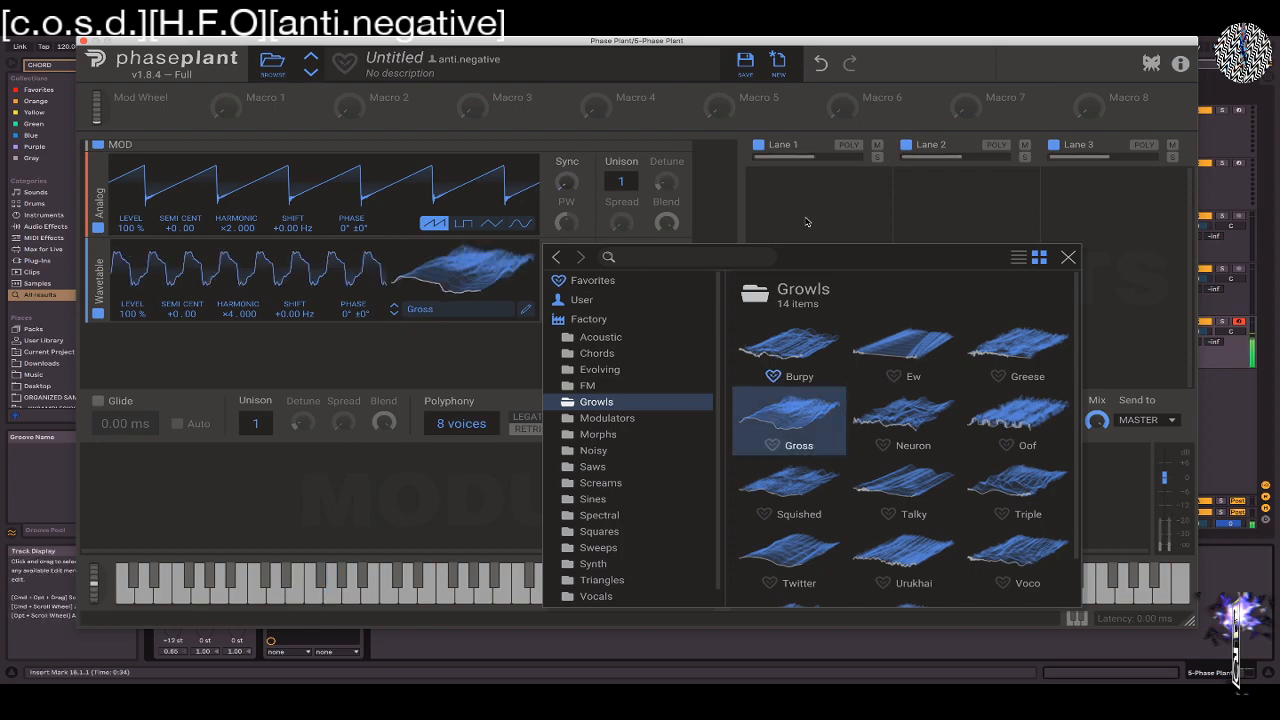
pyautogui.click(776, 223)
# Examine the modulation outputs of the MOD generators and the parameters they can target in the OSC 2, SUB and MOD groups
pyautogui.scroll(3, 727, 260)
pyautogui.scroll(4, 727, 260)
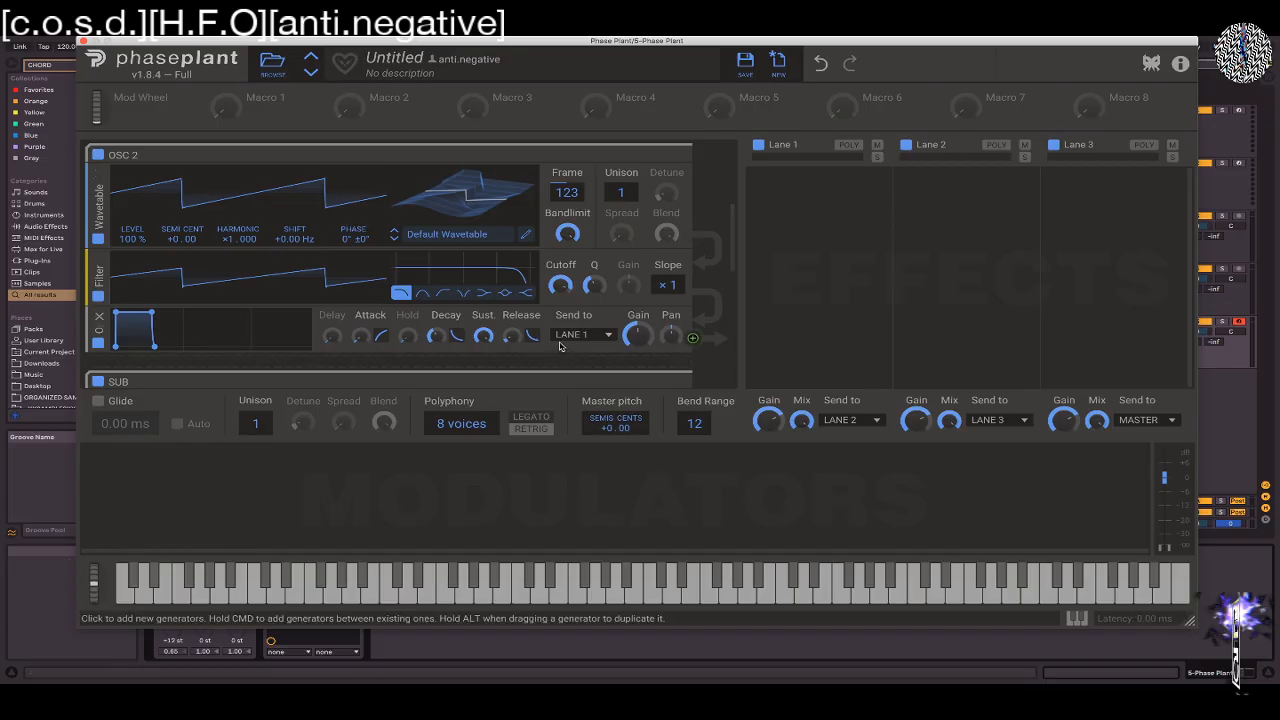
pyautogui.scroll(2, 560, 346)
pyautogui.scroll(2, 563, 342)
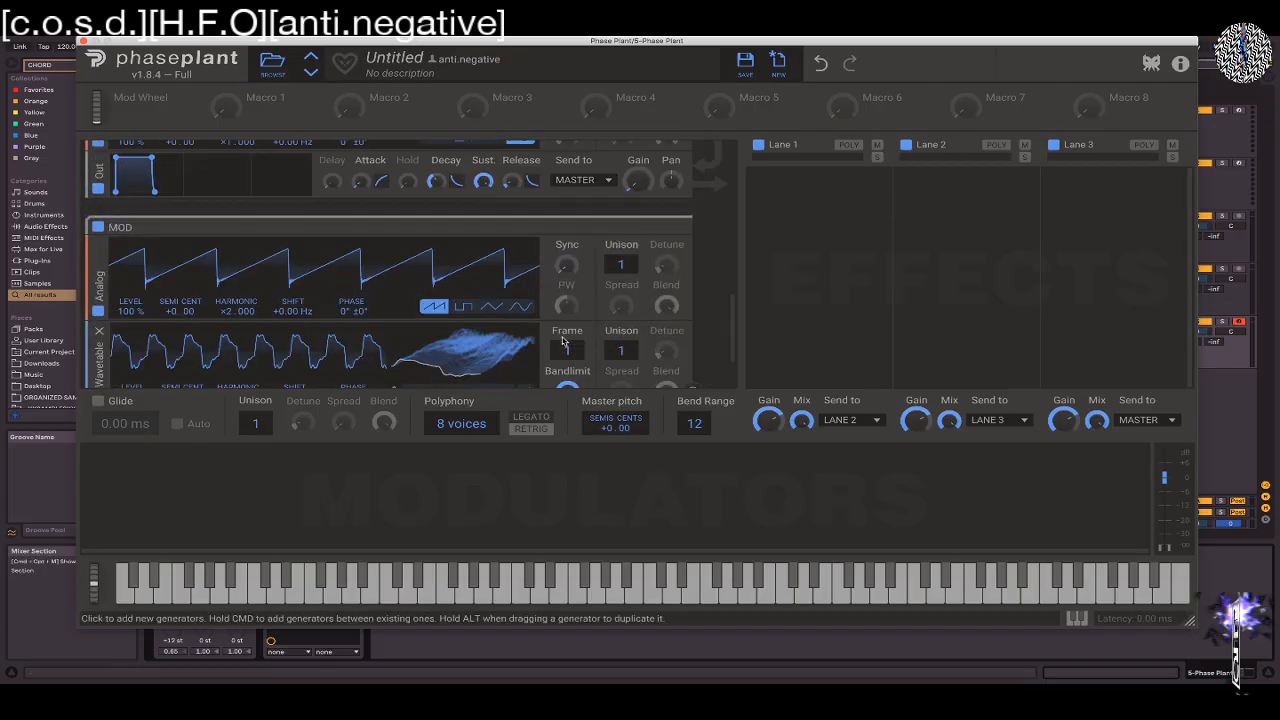
pyautogui.scroll(-2, 563, 342)
pyautogui.click(692, 301)
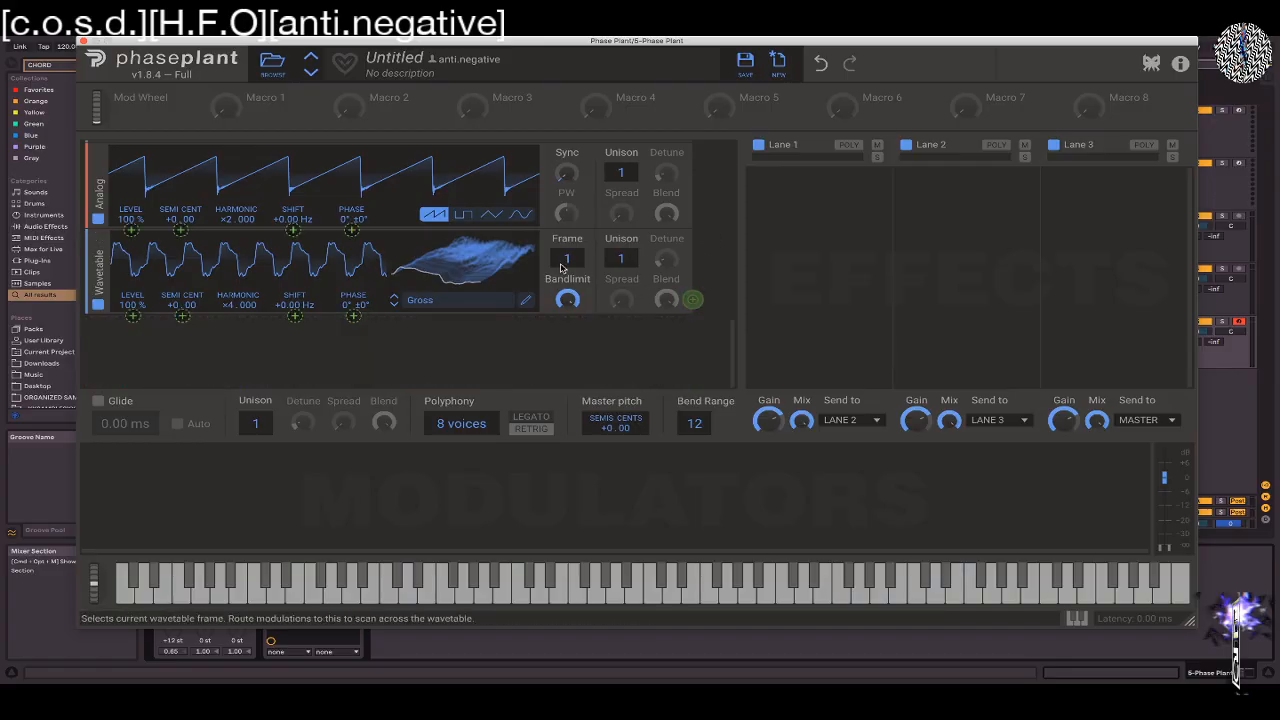
pyautogui.scroll(5, 561, 268)
pyautogui.scroll(-5, 561, 268)
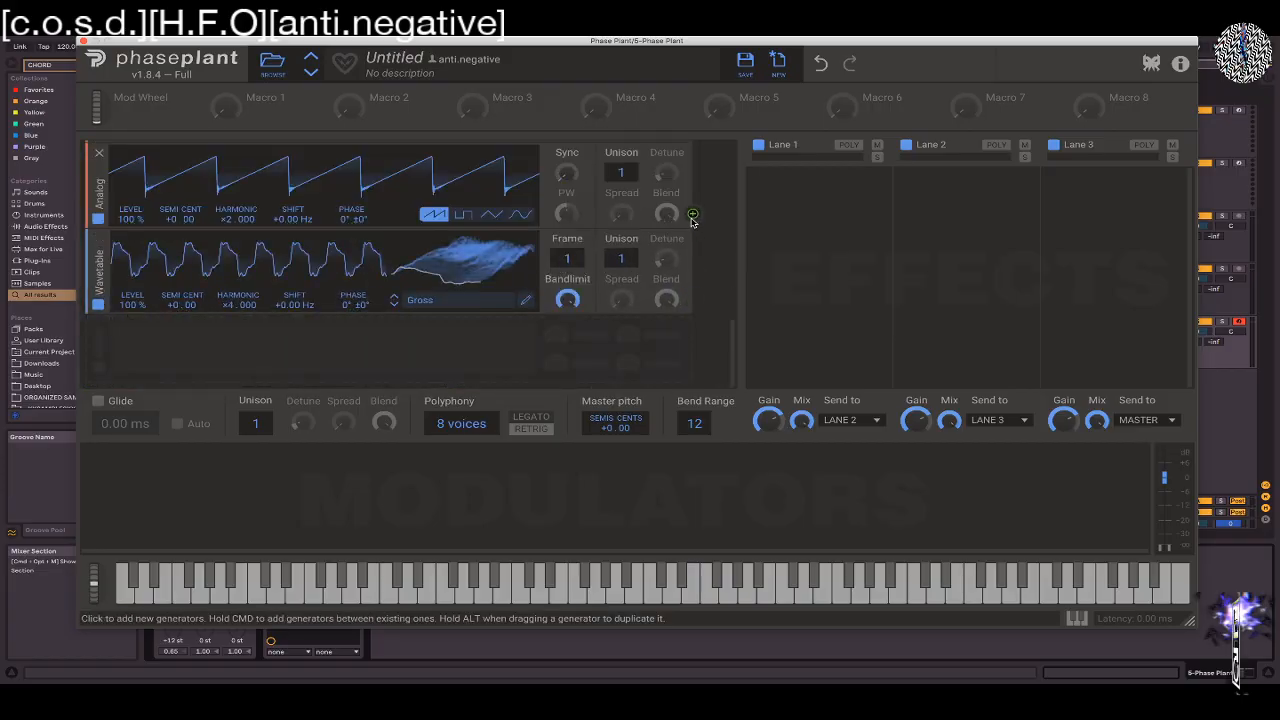
pyautogui.scroll(3, 650, 245)
pyautogui.scroll(-5, 614, 261)
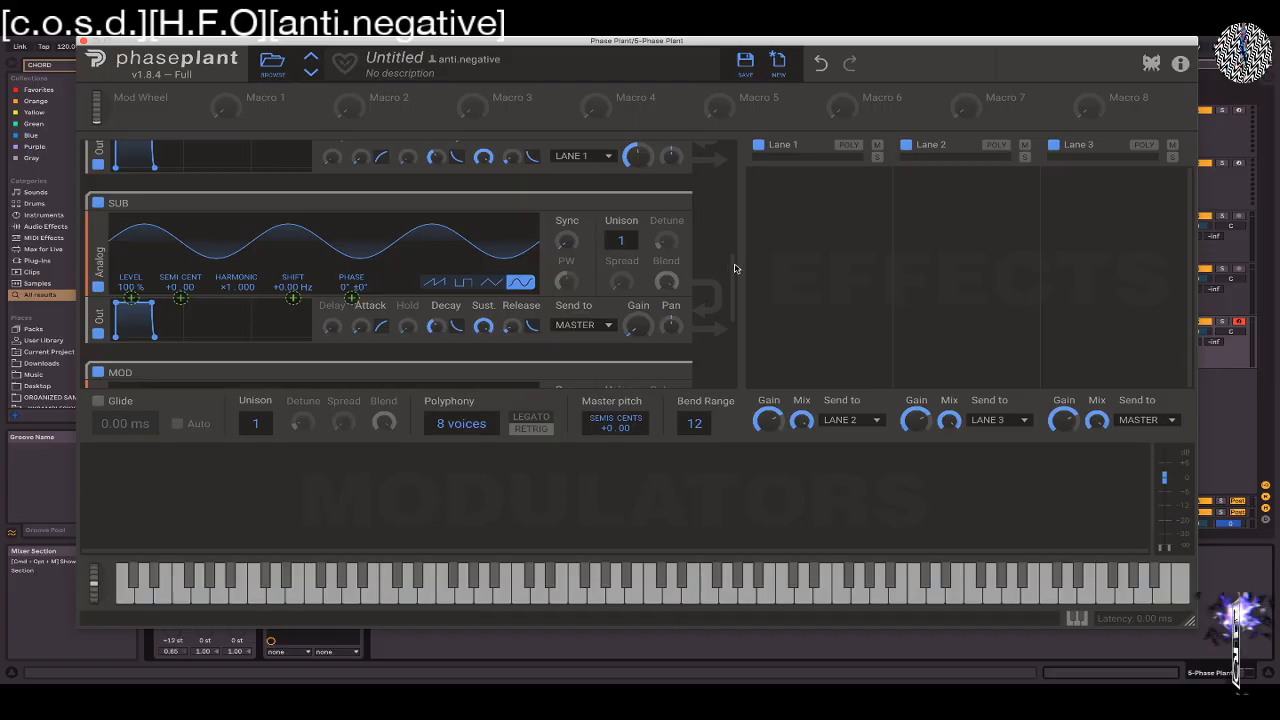
pyautogui.scroll(3, 732, 260)
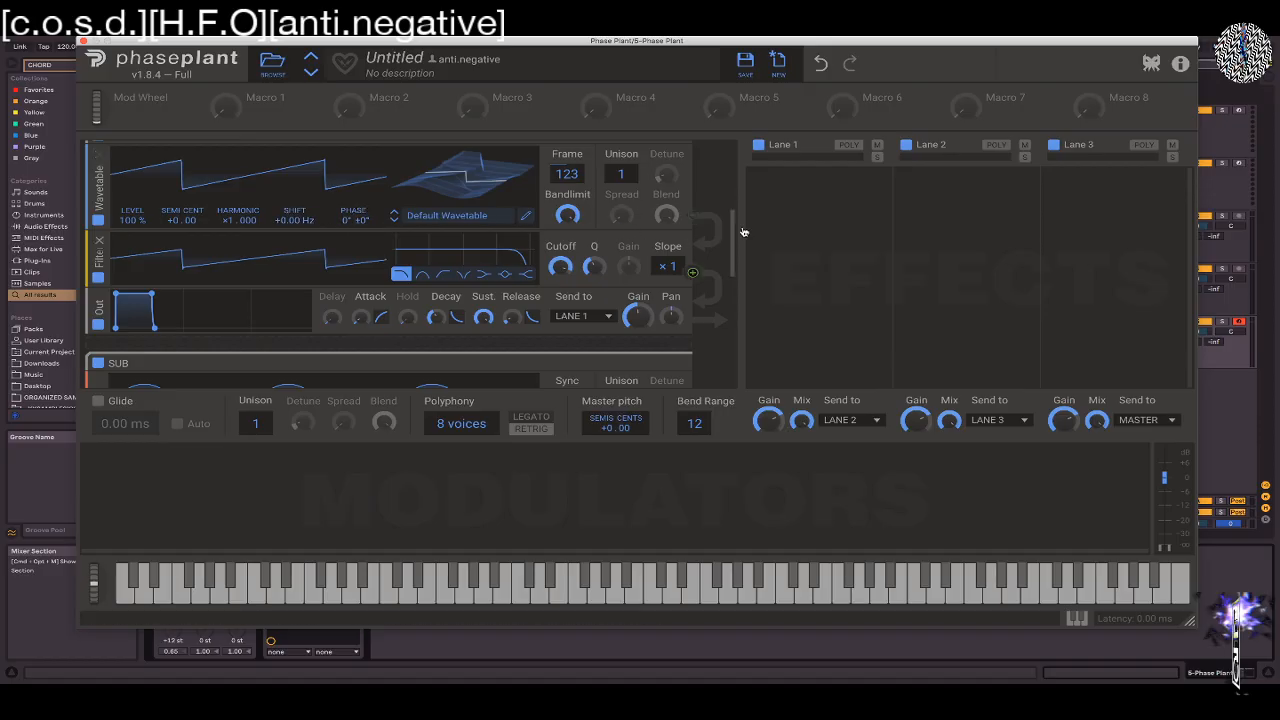
# Modulate the phases of OSC 2 and OSC 1 with the MOD group's Analog generator at 37%, and raise OSC 1's output gain
pyautogui.scroll(-2, 732, 240)
pyautogui.scroll(-2, 733, 304)
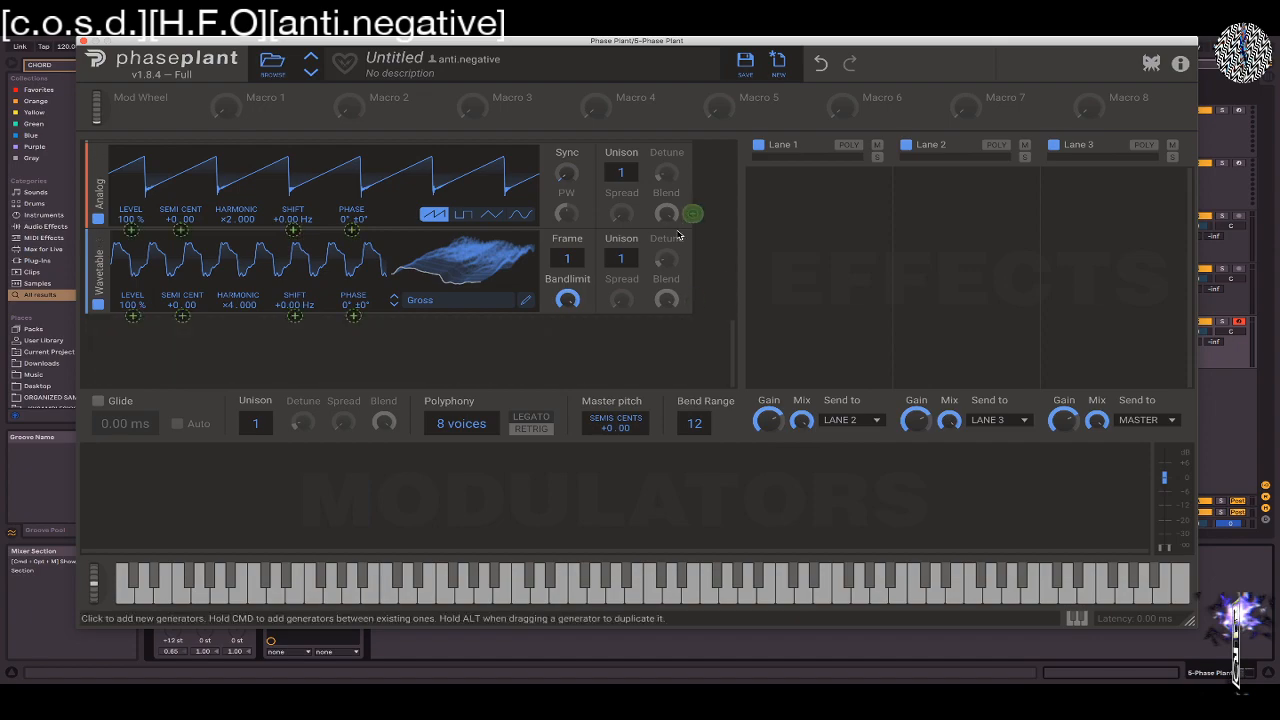
pyautogui.scroll(4, 680, 235)
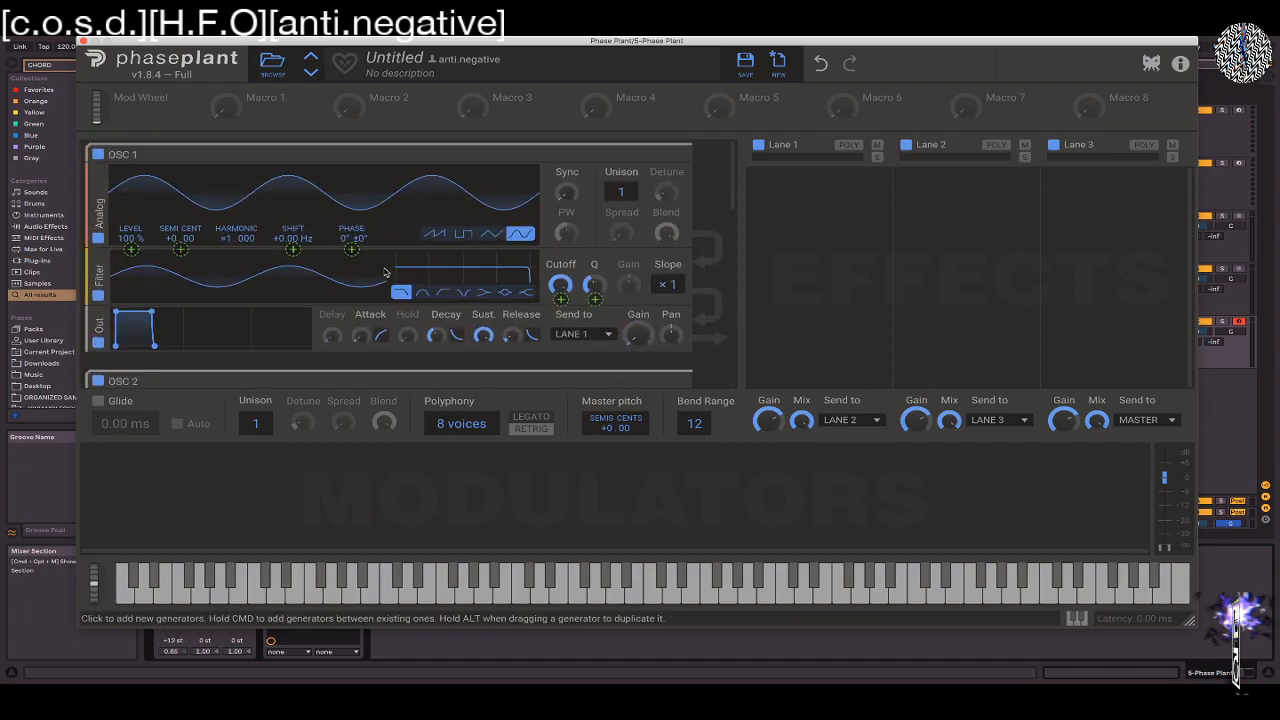
pyautogui.scroll(-3, 348, 274)
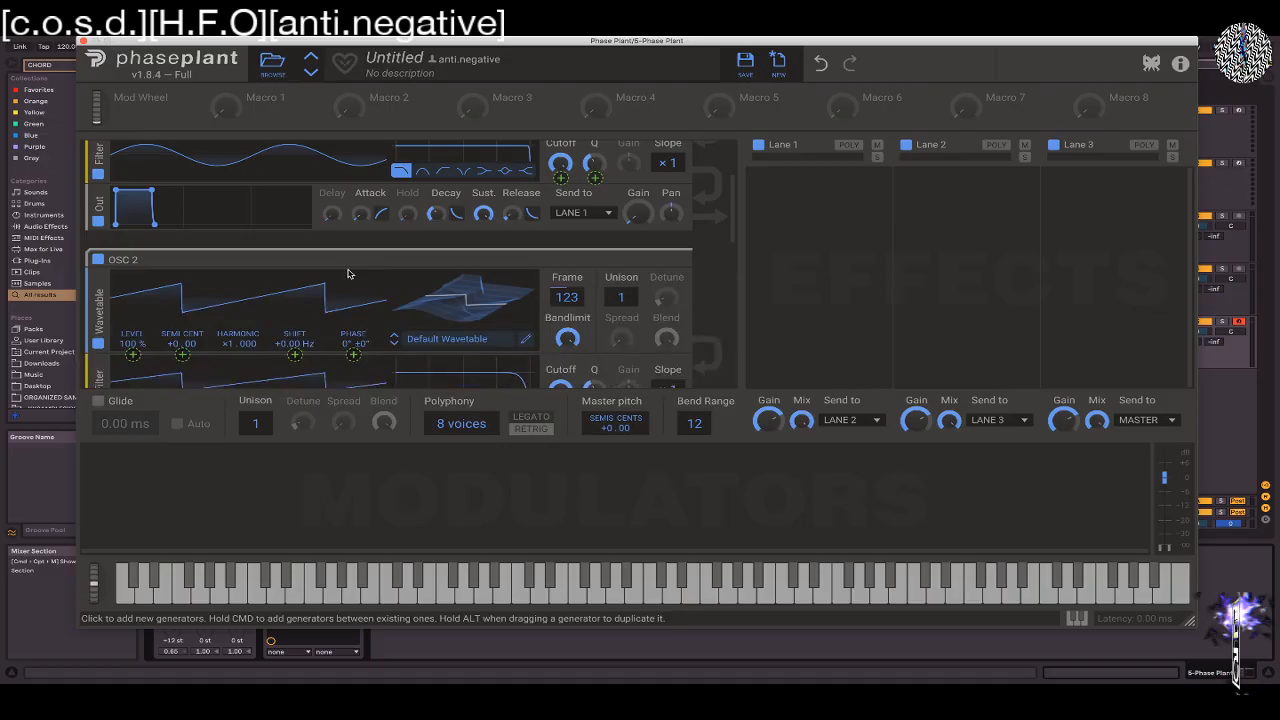
pyautogui.scroll(-1, 348, 274)
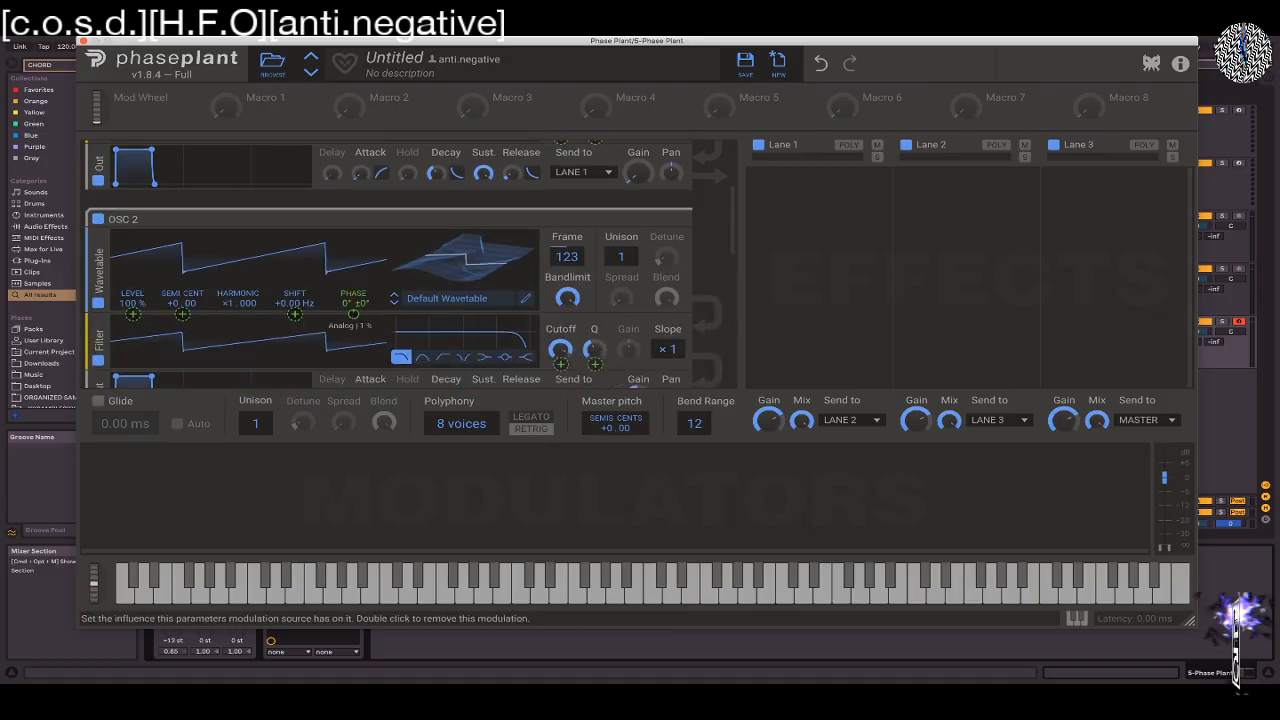
pyautogui.moveTo(353, 314); pyautogui.dragTo(353, 266)
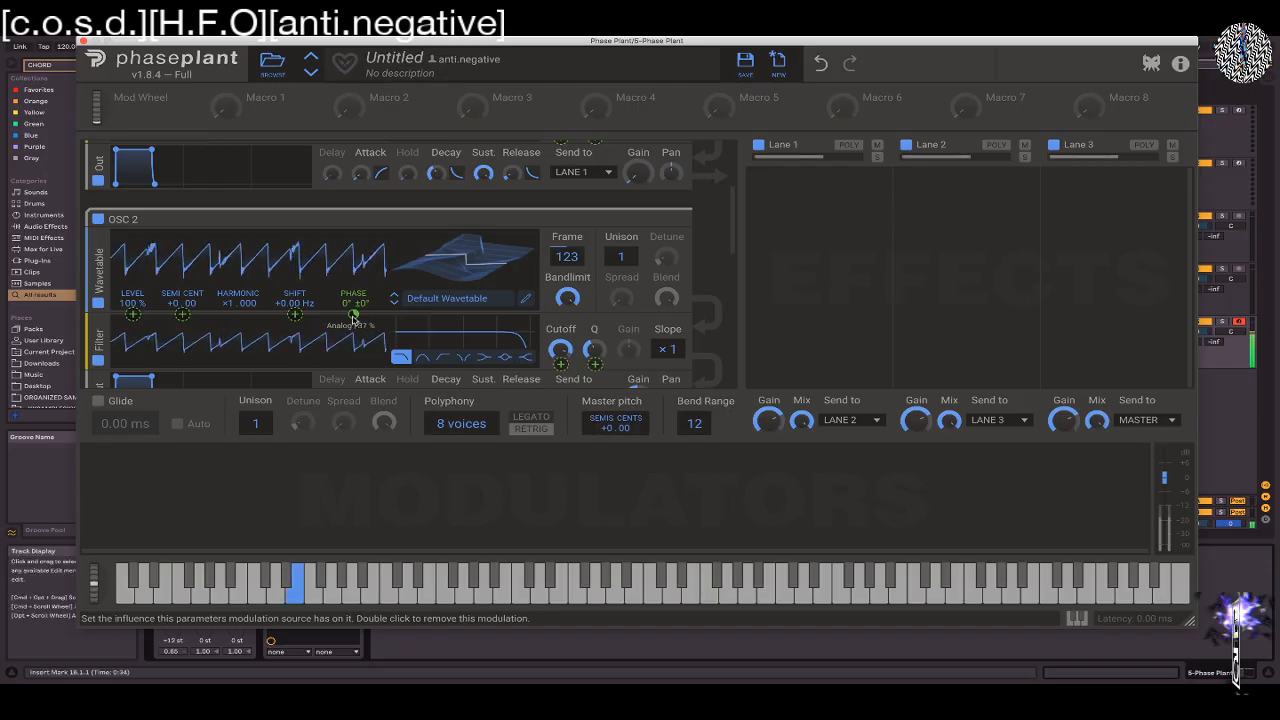
pyautogui.scroll(3, 296, 345)
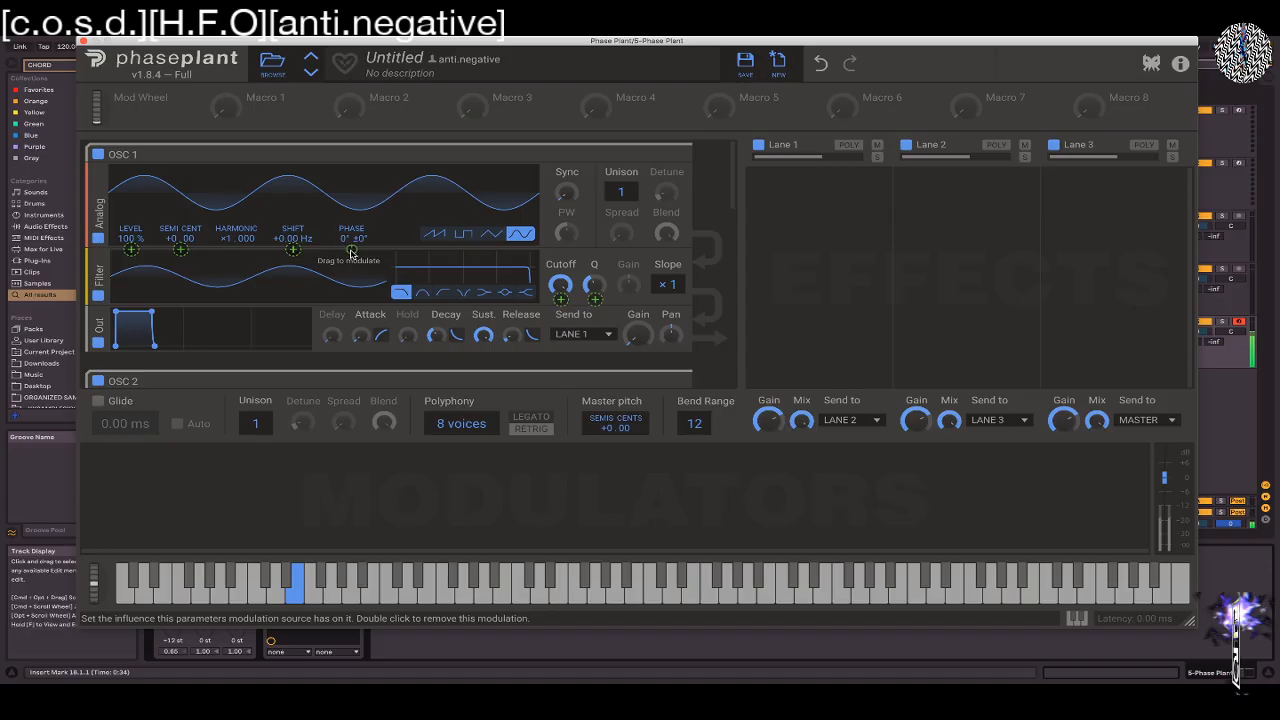
pyautogui.moveTo(351, 249); pyautogui.dragTo(351, 202)
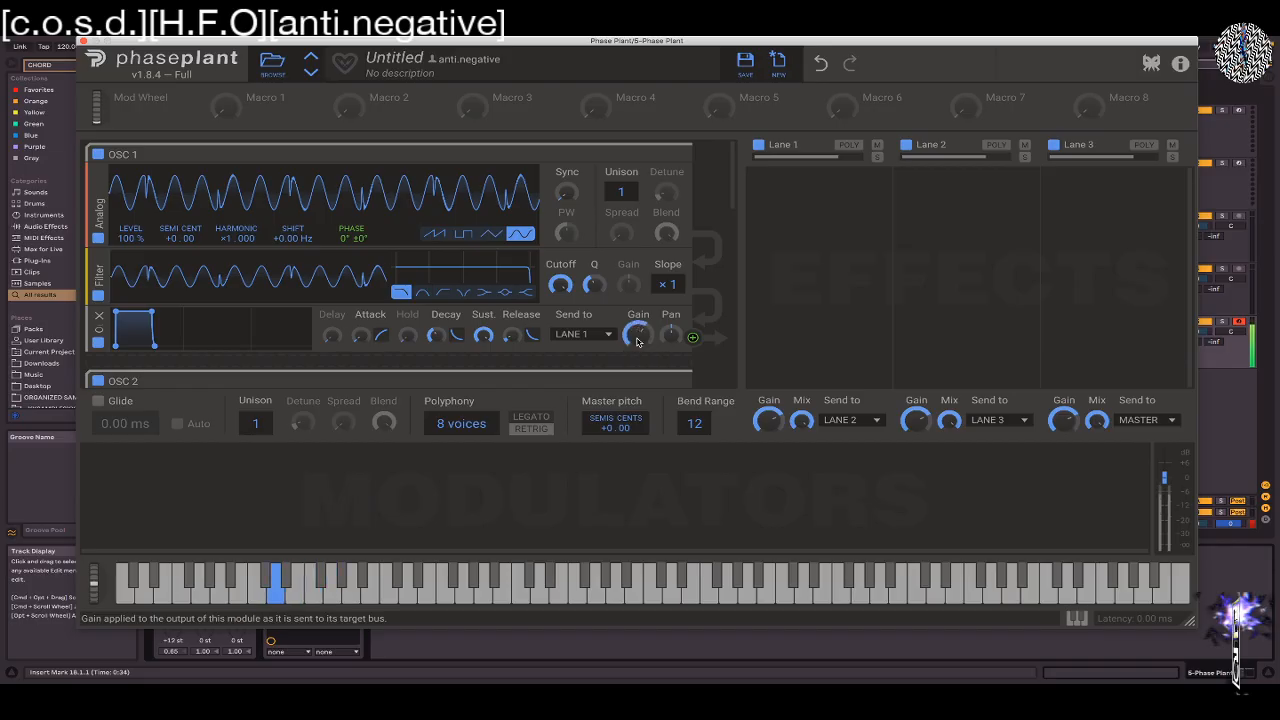
# Reduce the polyphony to 1 voice and adjust the output gain of the SUB group
pyautogui.scroll(-5, 703, 307)
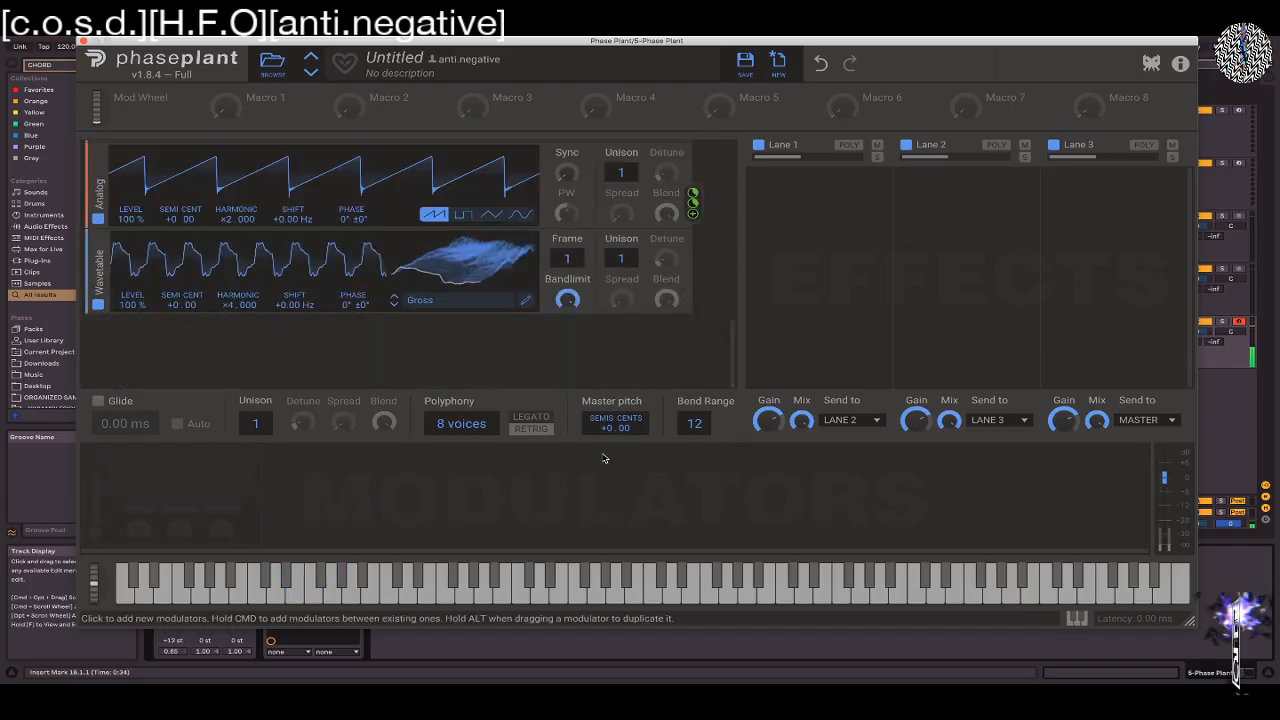
pyautogui.moveTo(463, 428); pyautogui.dragTo(463, 470)
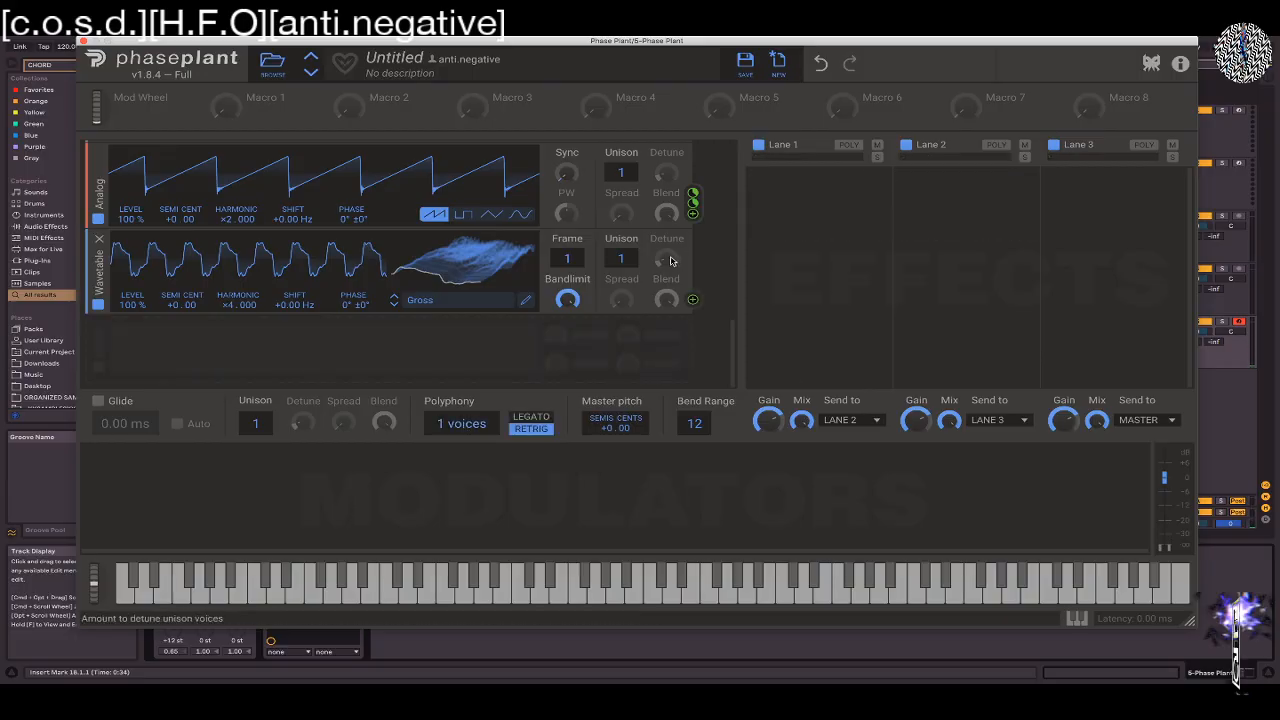
pyautogui.moveTo(732, 341); pyautogui.dragTo(726, 282)
pyautogui.moveTo(641, 300); pyautogui.dragTo(641, 286)
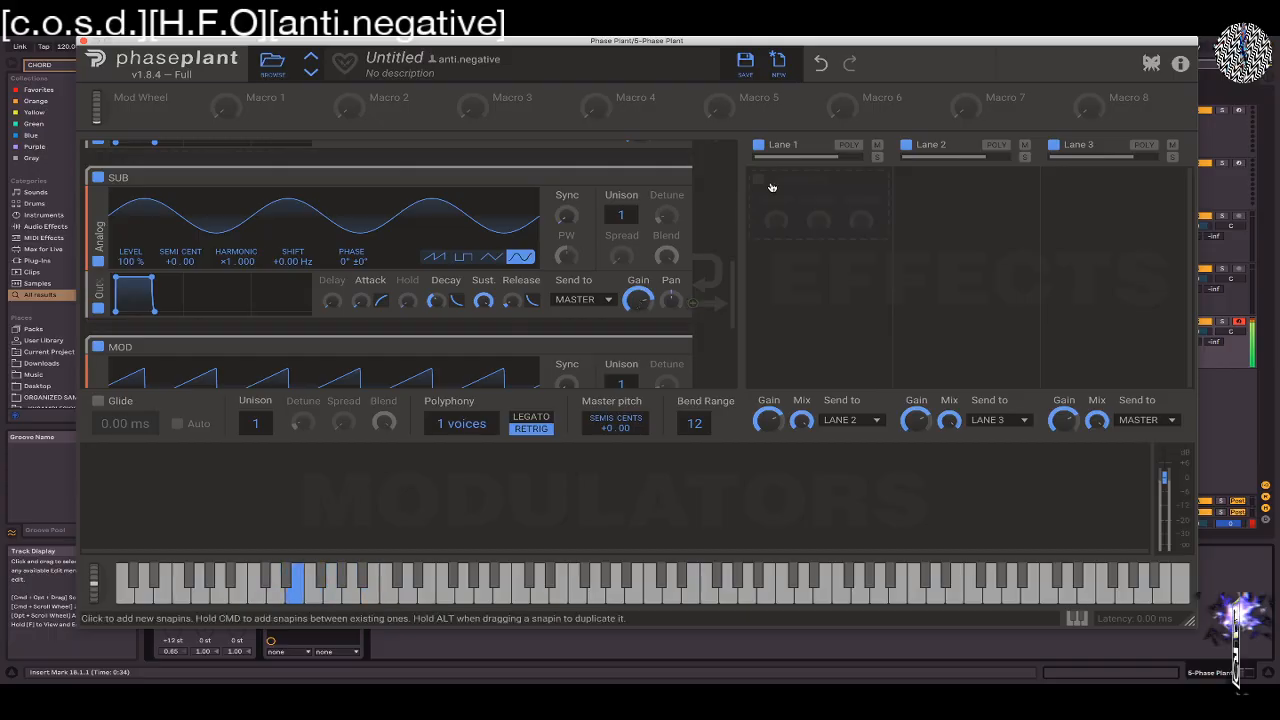
pyautogui.moveTo(732, 270)
pyautogui.mouseDown()
pyautogui.moveTo(730, 308)
pyautogui.moveTo(731, 272)
pyautogui.mouseUp()
pyautogui.moveTo(643, 287); pyautogui.dragTo(643, 288)
# Audition the amount of MOD Analog modulation on OSC 2's phase, leaving it at 37%
pyautogui.scroll(3, 370, 327)
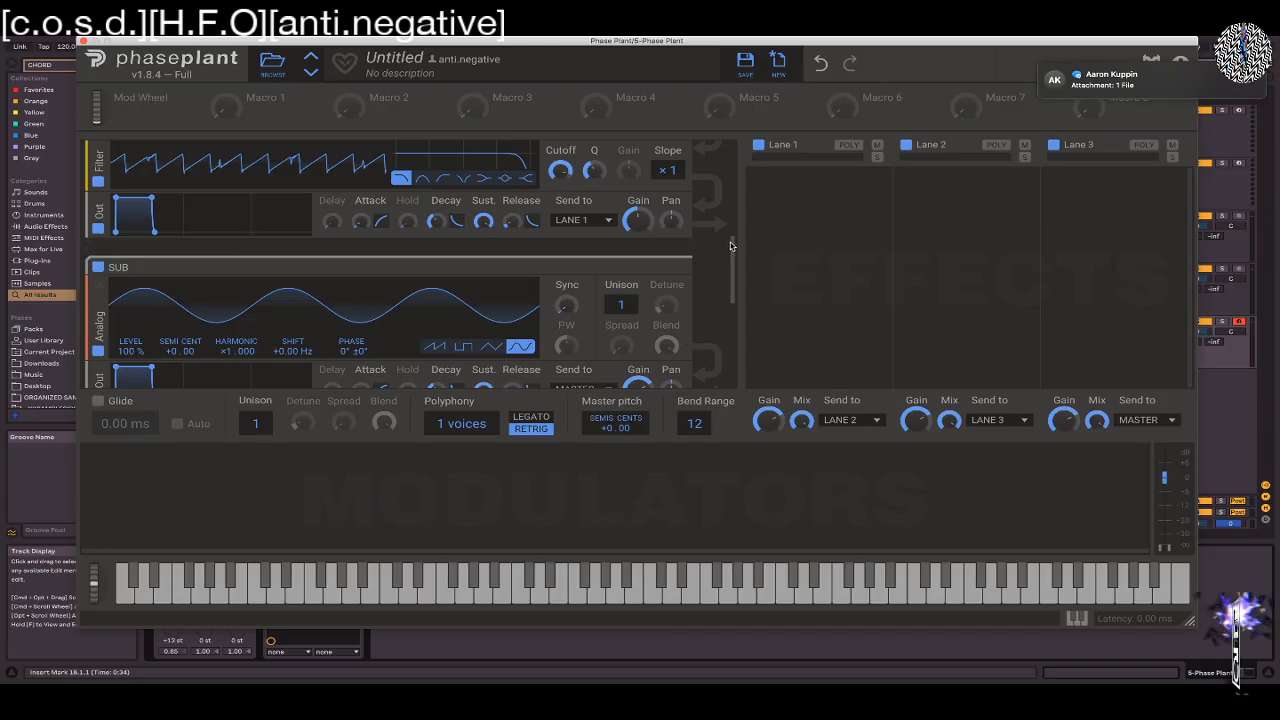
pyautogui.moveTo(732, 247); pyautogui.dragTo(727, 222)
pyautogui.scroll(3, 727, 222)
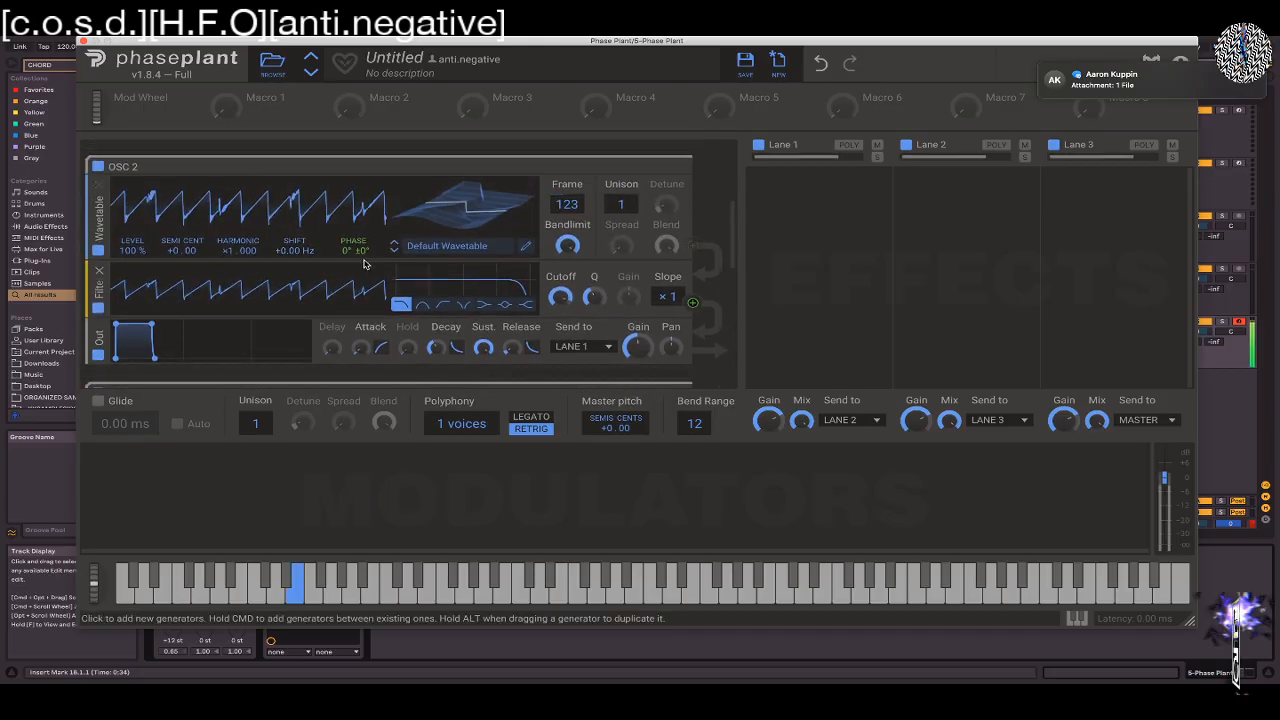
pyautogui.moveTo(353, 262); pyautogui.dragTo(353, 242)
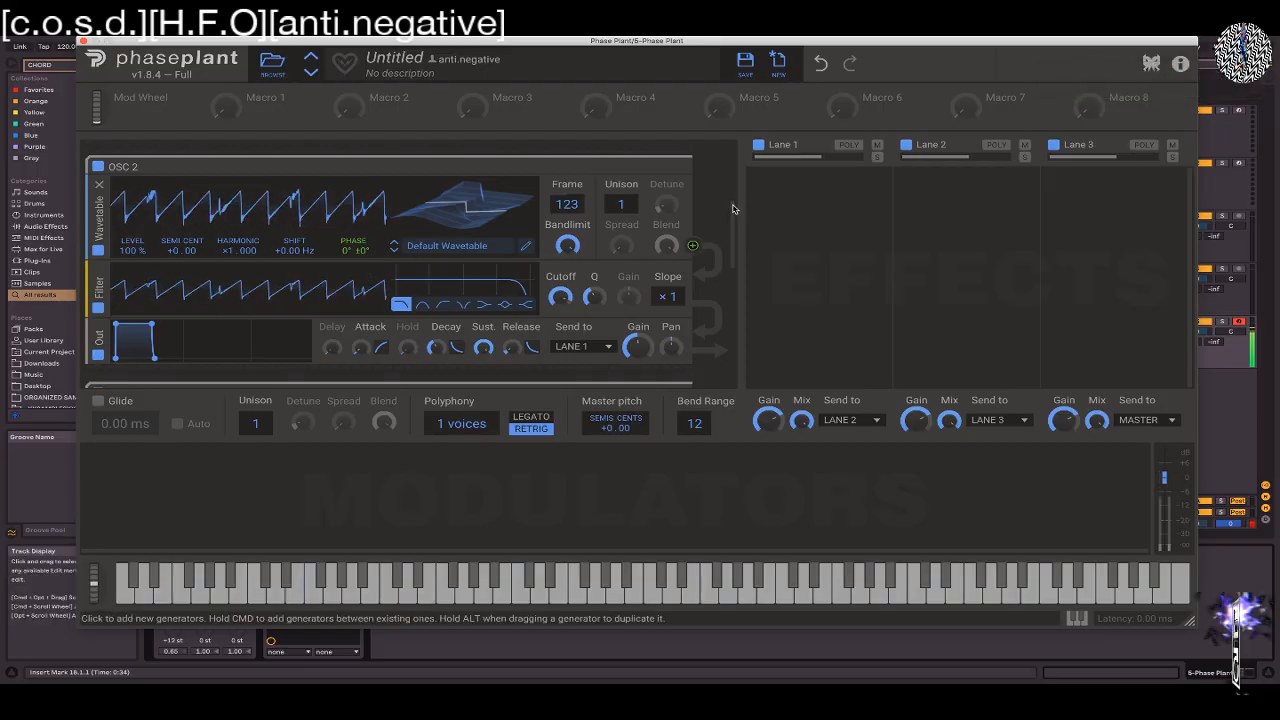
# Check the MOD Analog generator's modulation targets and set its modulation amount on OSC 1's phase to 47%
pyautogui.scroll(-2, 730, 247)
pyautogui.scroll(-8, 730, 247)
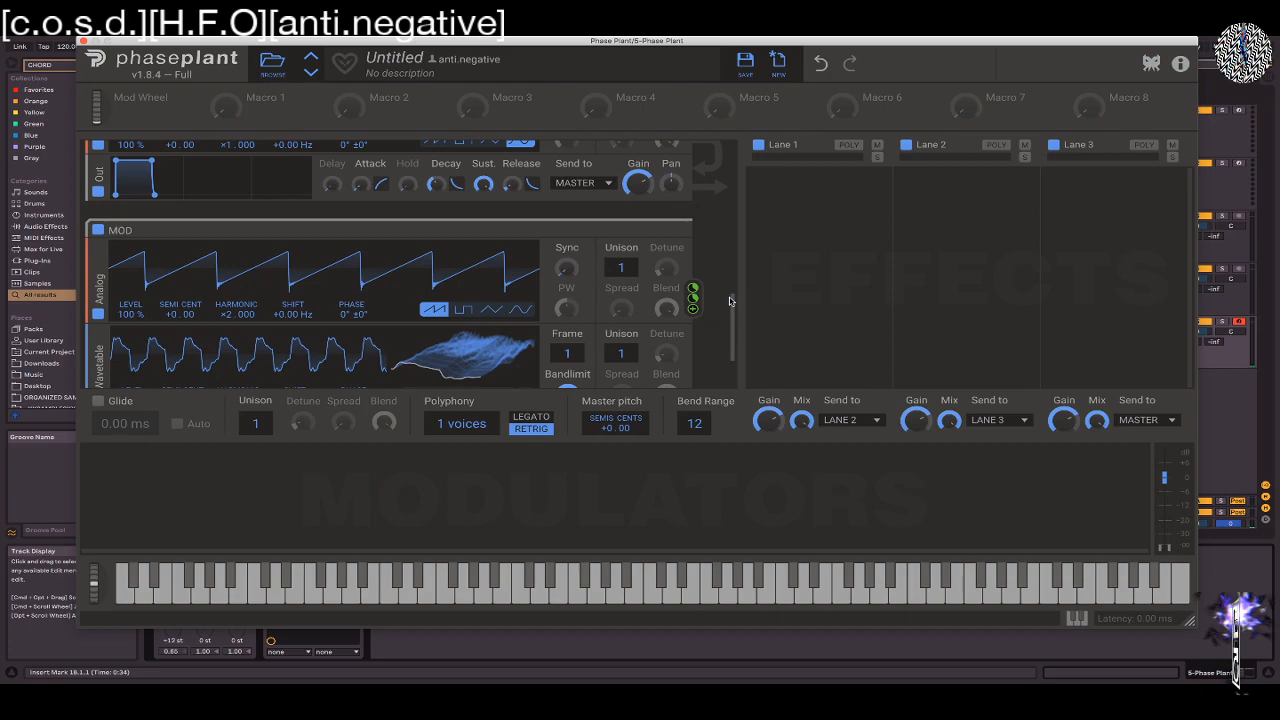
pyautogui.scroll(5, 729, 280)
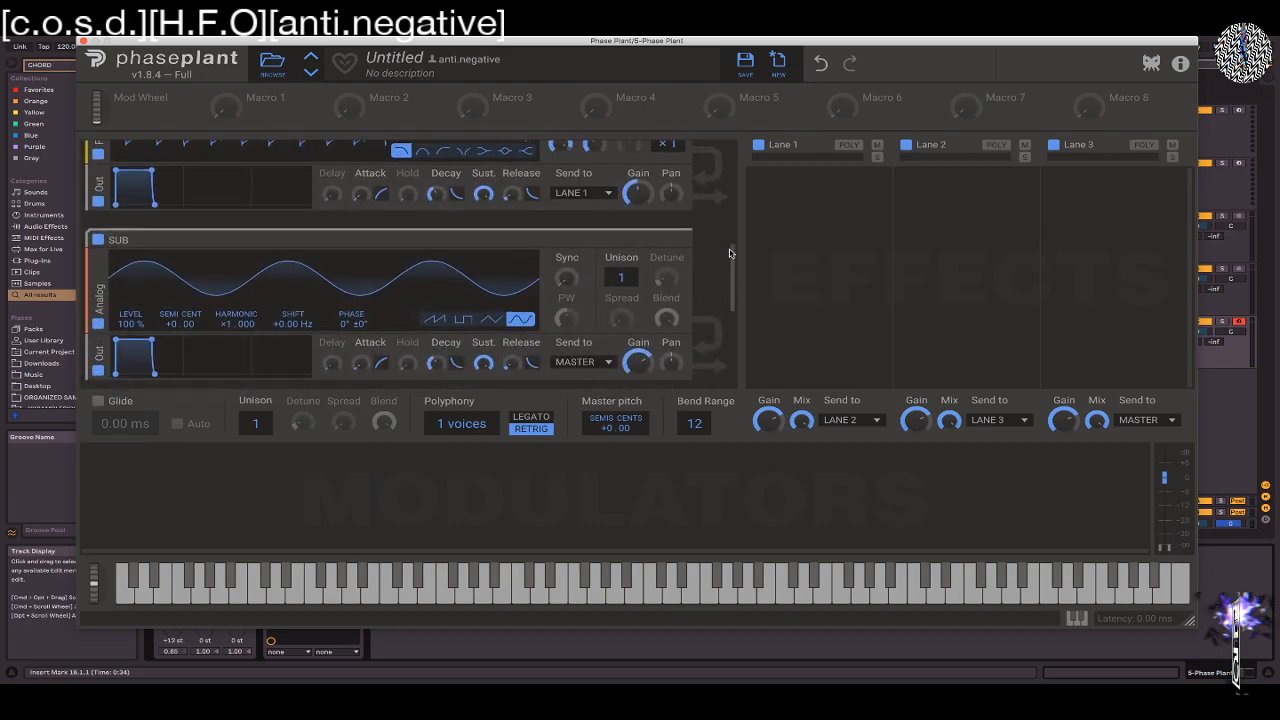
pyautogui.scroll(-5, 727, 265)
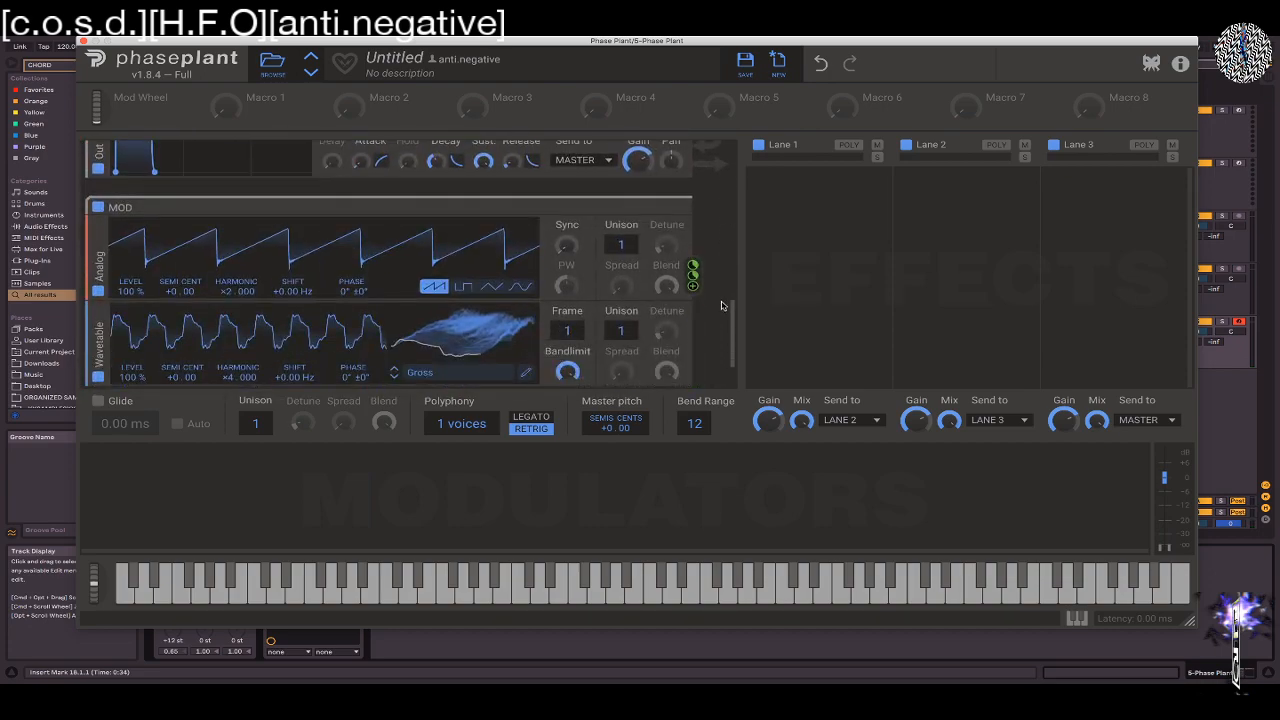
pyautogui.scroll(1, 721, 305)
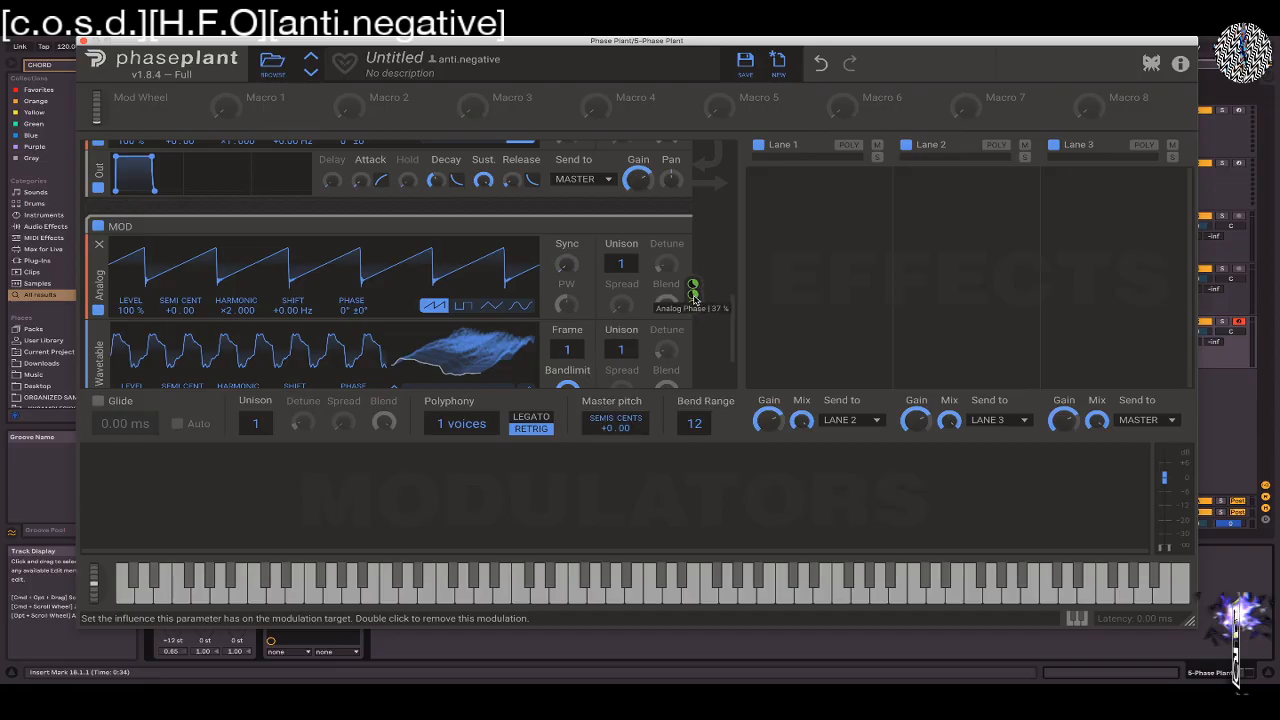
pyautogui.scroll(5, 733, 285)
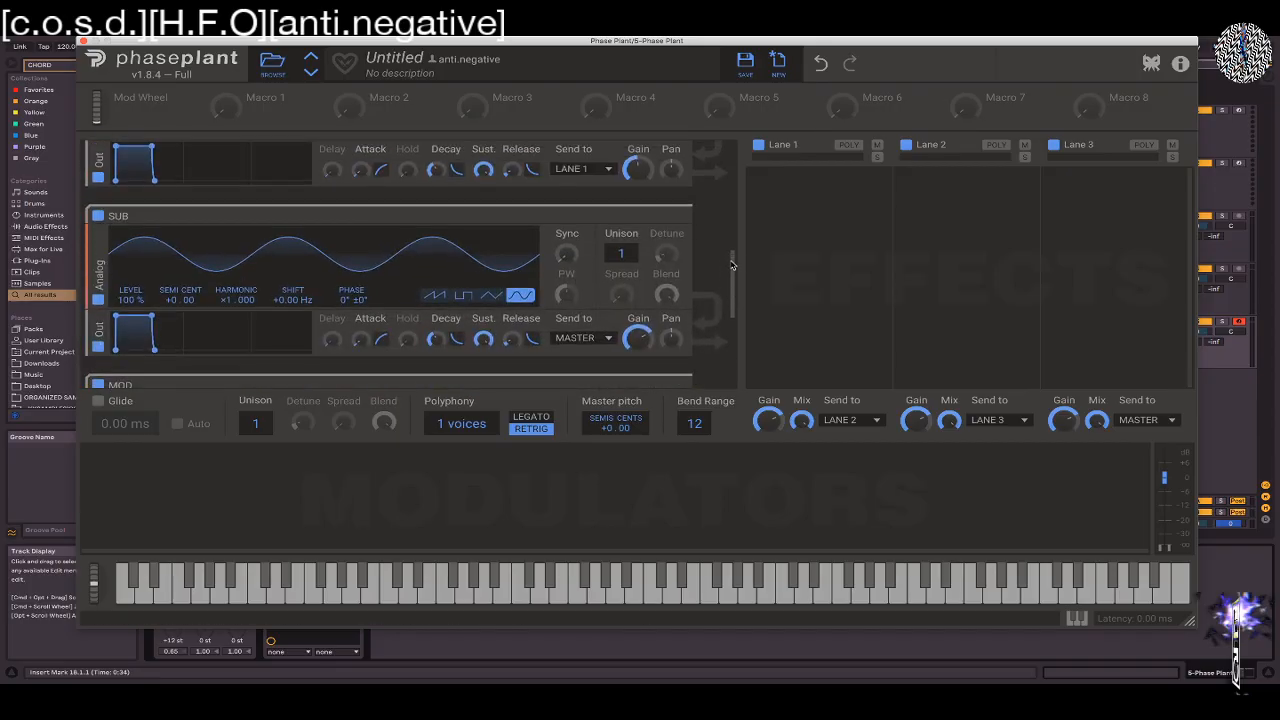
pyautogui.scroll(9, 733, 265)
pyautogui.scroll(3, 710, 183)
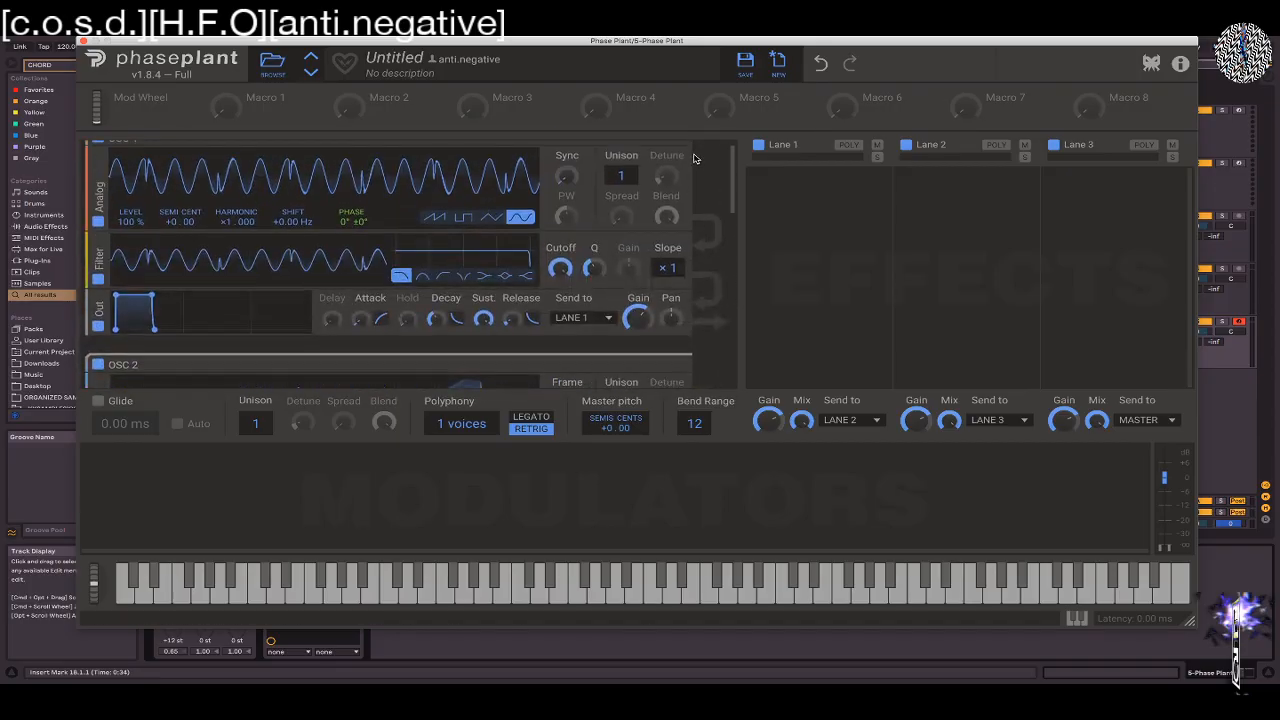
pyautogui.moveTo(355, 245); pyautogui.dragTo(352, 239)
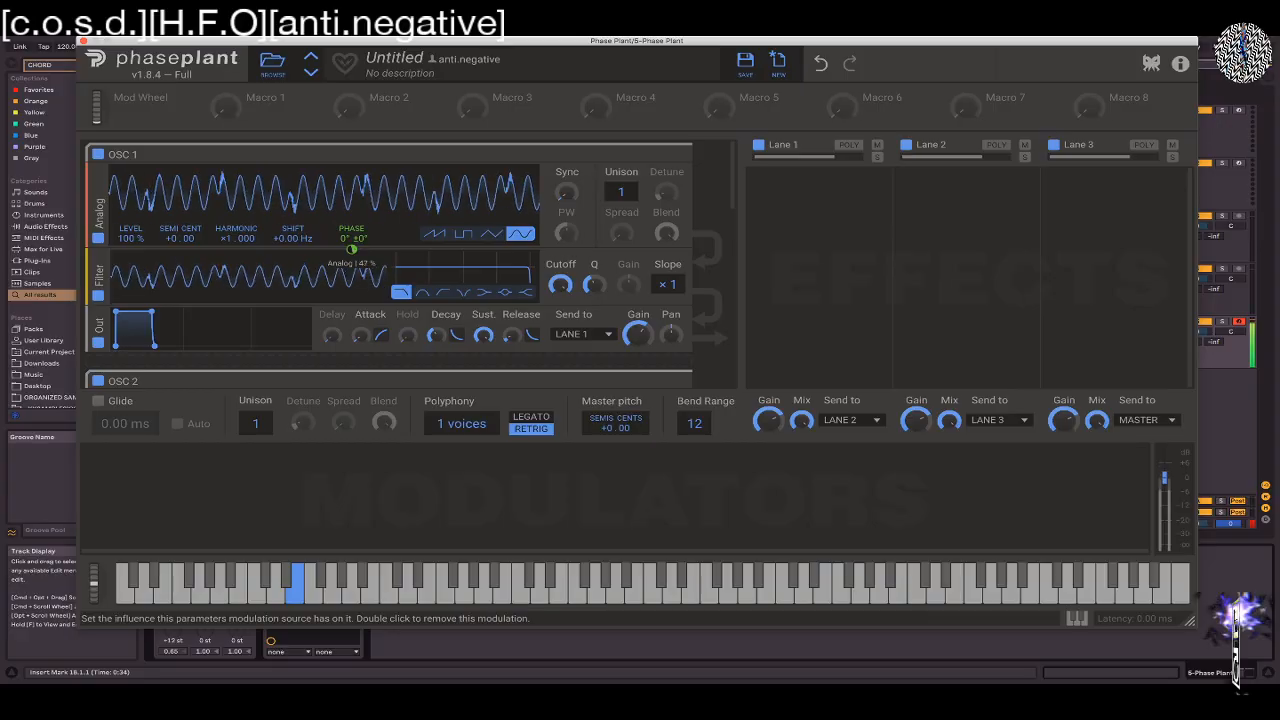
# Add a Sine LFO modulator, sync its rate at 4/16 and reduce its output scale
pyautogui.click(92, 460)
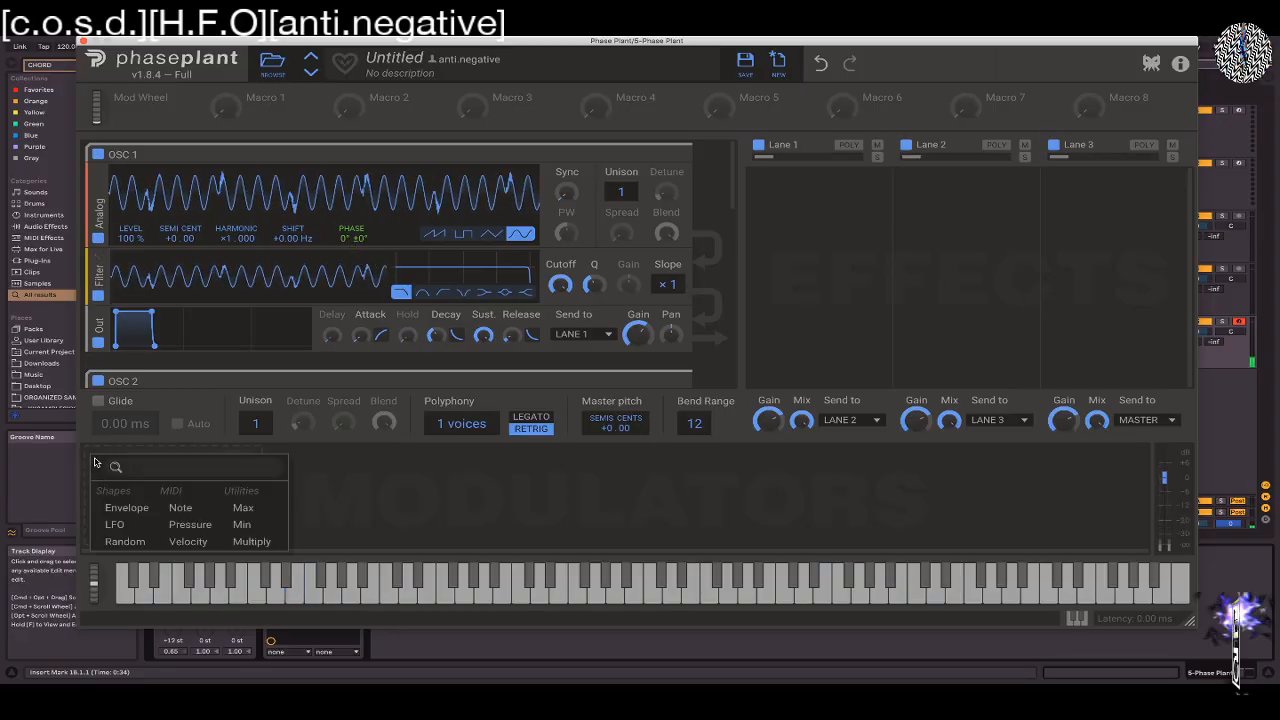
pyautogui.click(116, 526)
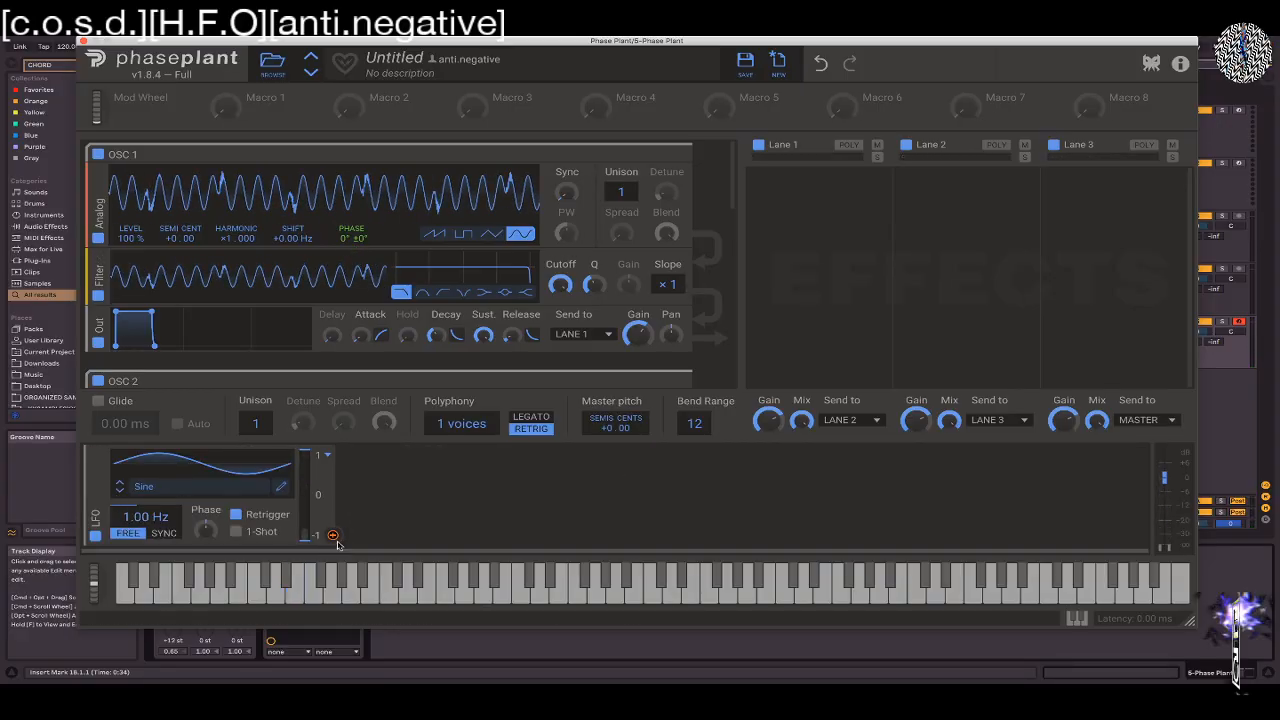
pyautogui.click(165, 533)
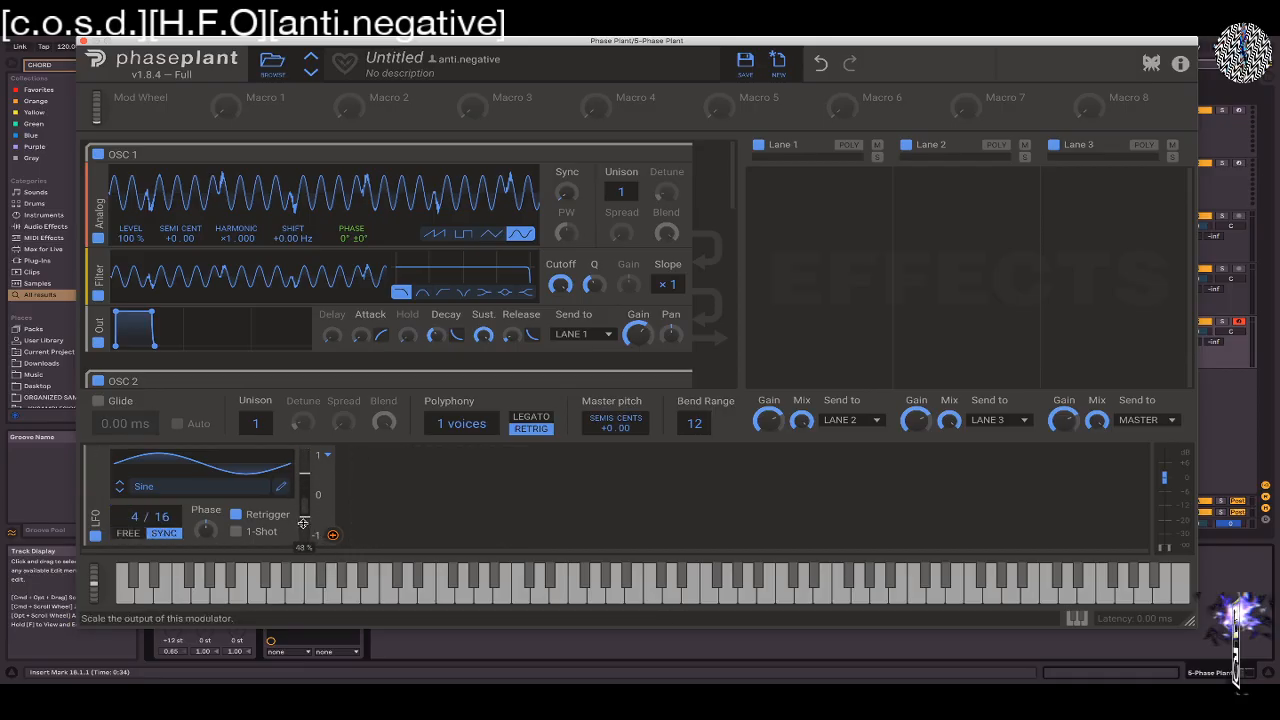
# Assign the LFO to the amount of MOD Analog modulation on OSC 1's phase and raise the LFO's output scale
pyautogui.click(333, 536)
pyautogui.click(352, 250)
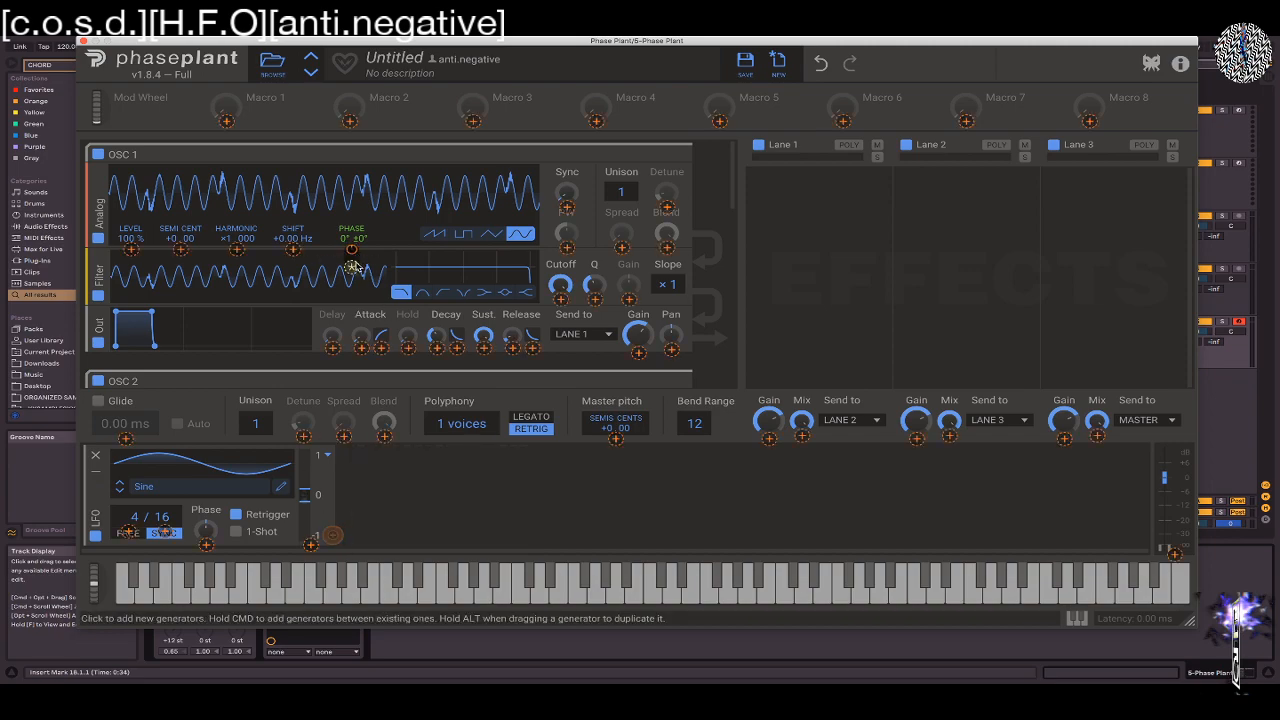
pyautogui.moveTo(352, 268)
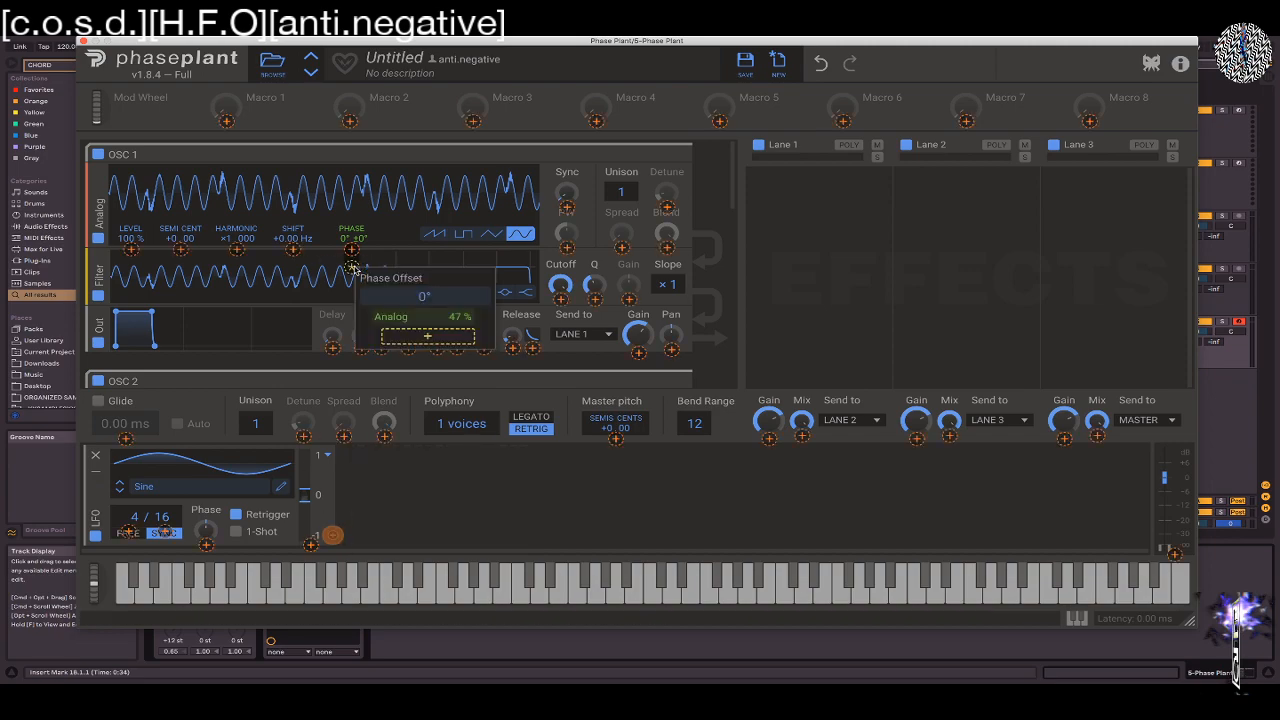
pyautogui.click(420, 340)
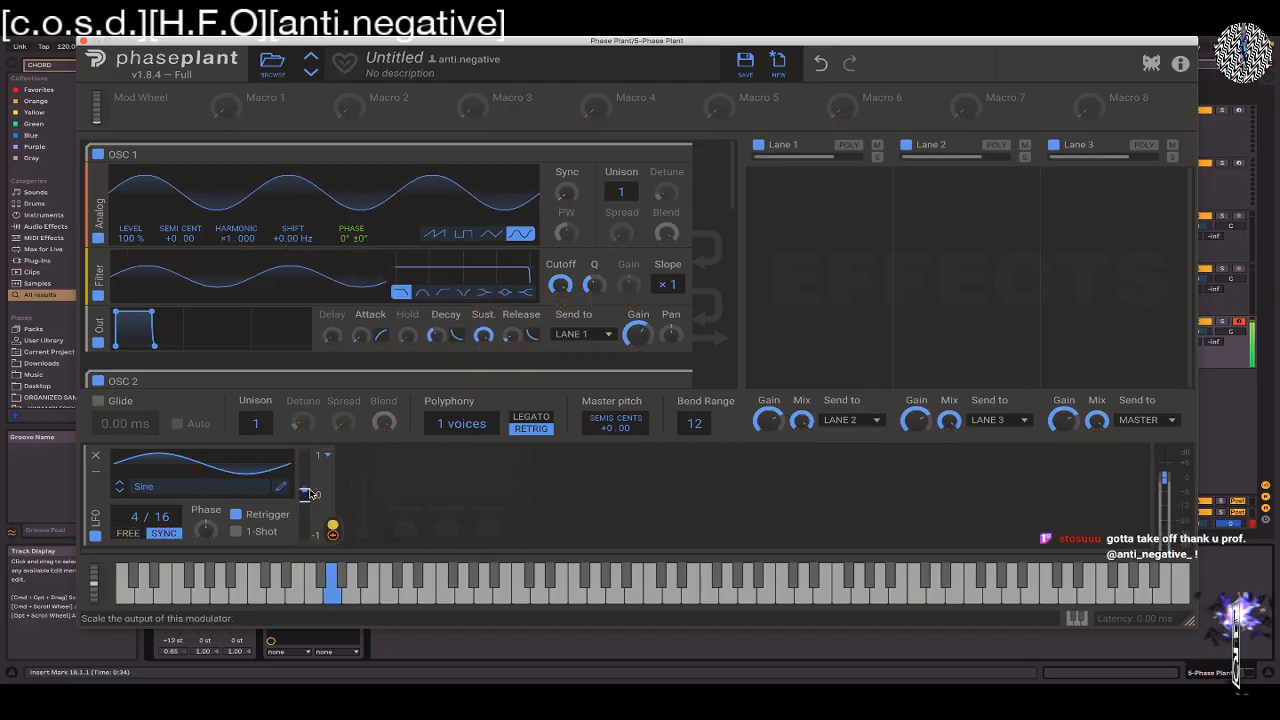
pyautogui.moveTo(303, 464); pyautogui.dragTo(302, 462)
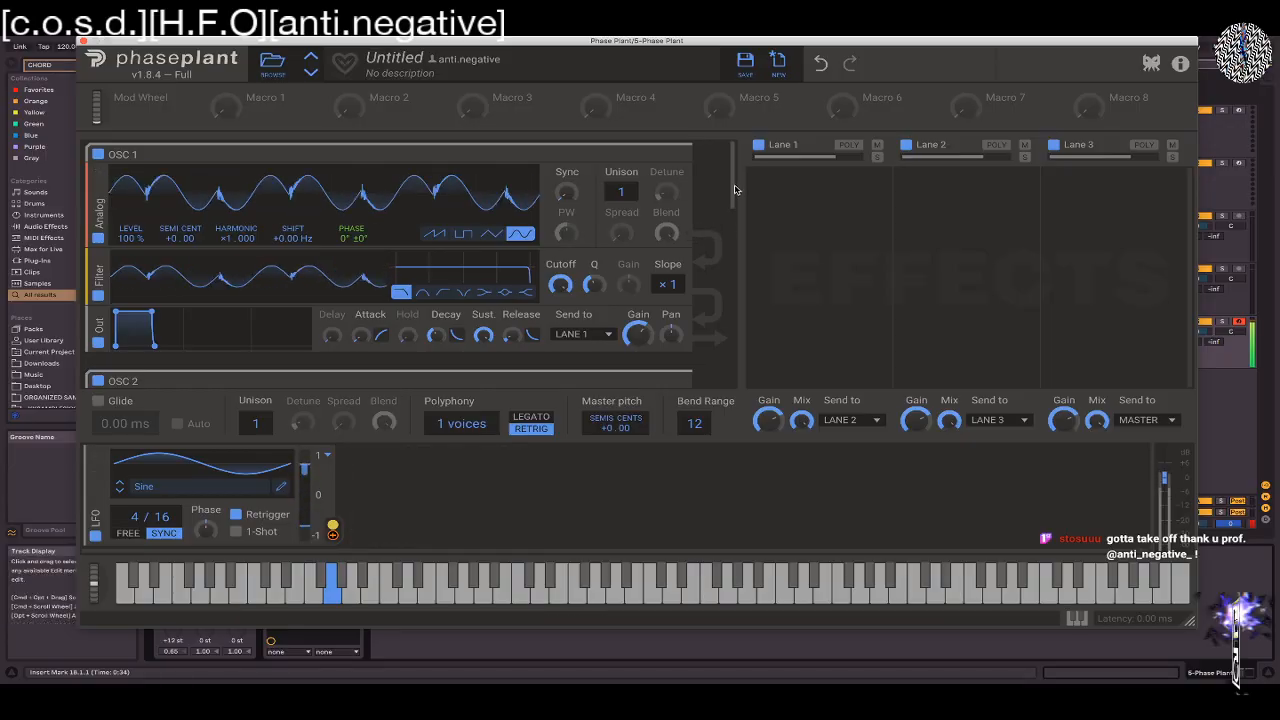
# Assign the LFO to the amount of MOD Analog modulation on OSC 2's phase offset
pyautogui.scroll(-3, 733, 217)
pyautogui.scroll(-3, 733, 217)
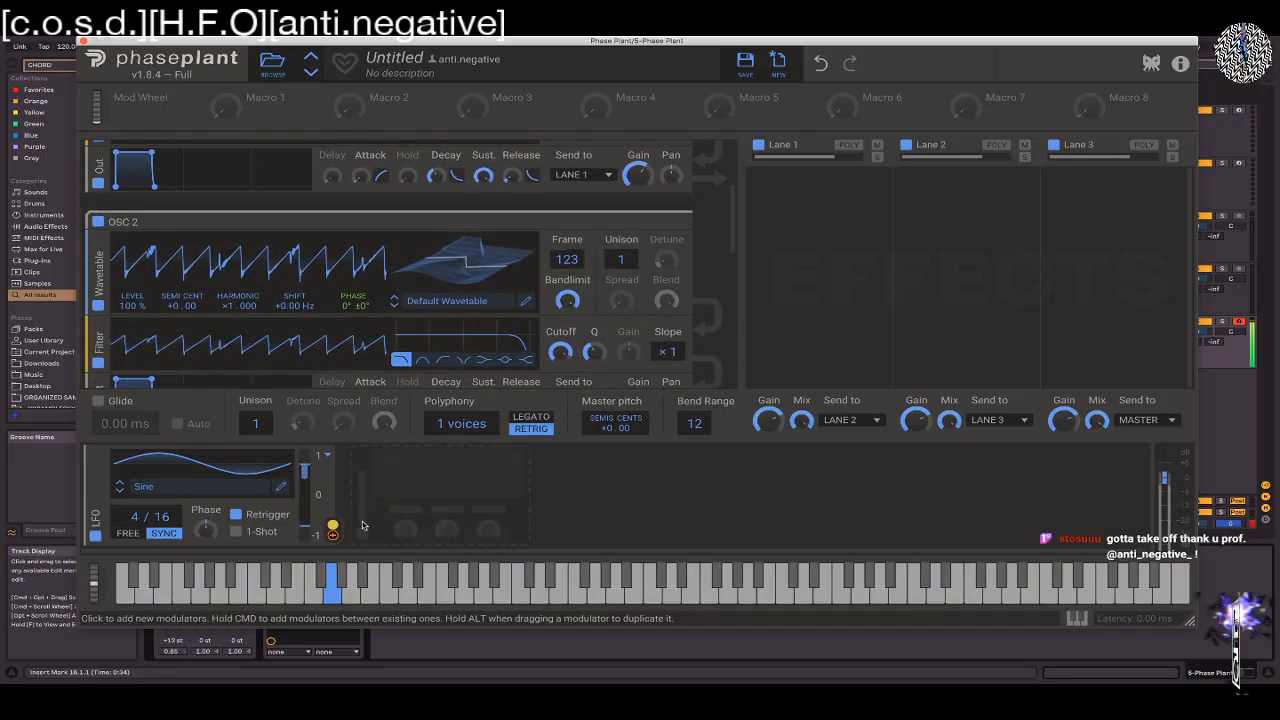
pyautogui.moveTo(333, 537); pyautogui.dragTo(352, 337)
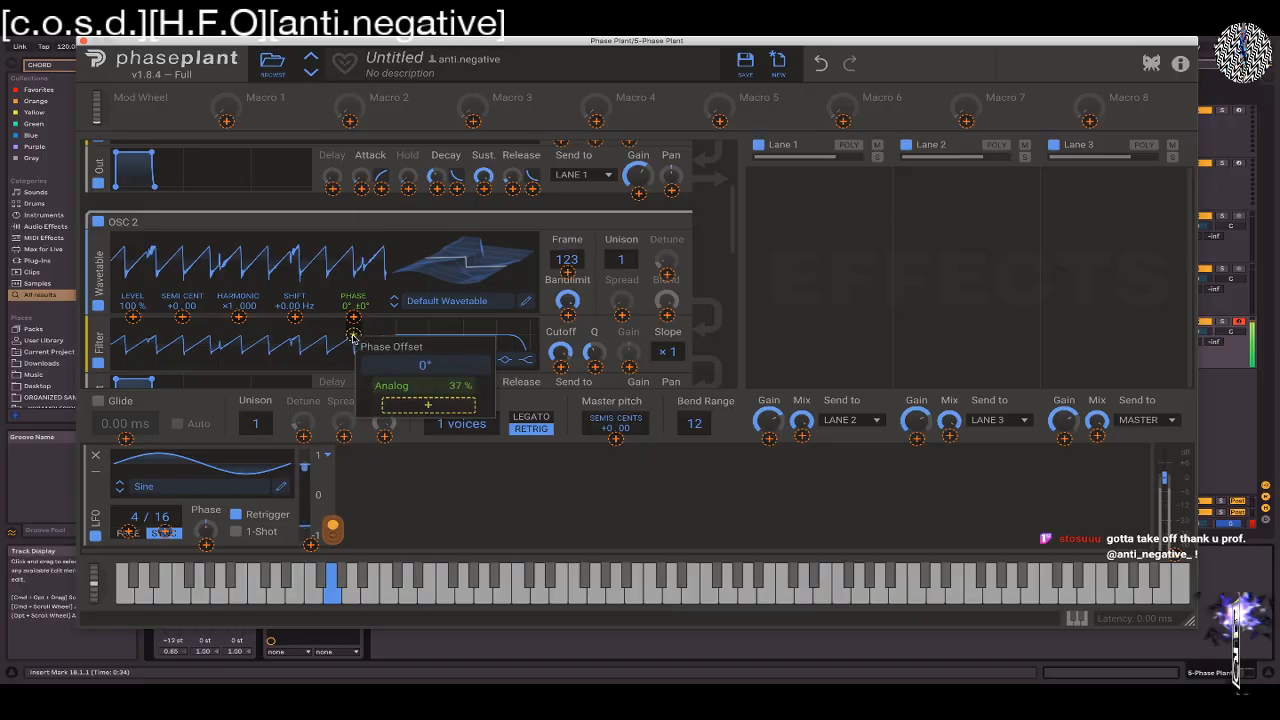
pyautogui.moveTo(432, 422); pyautogui.dragTo(426, 405)
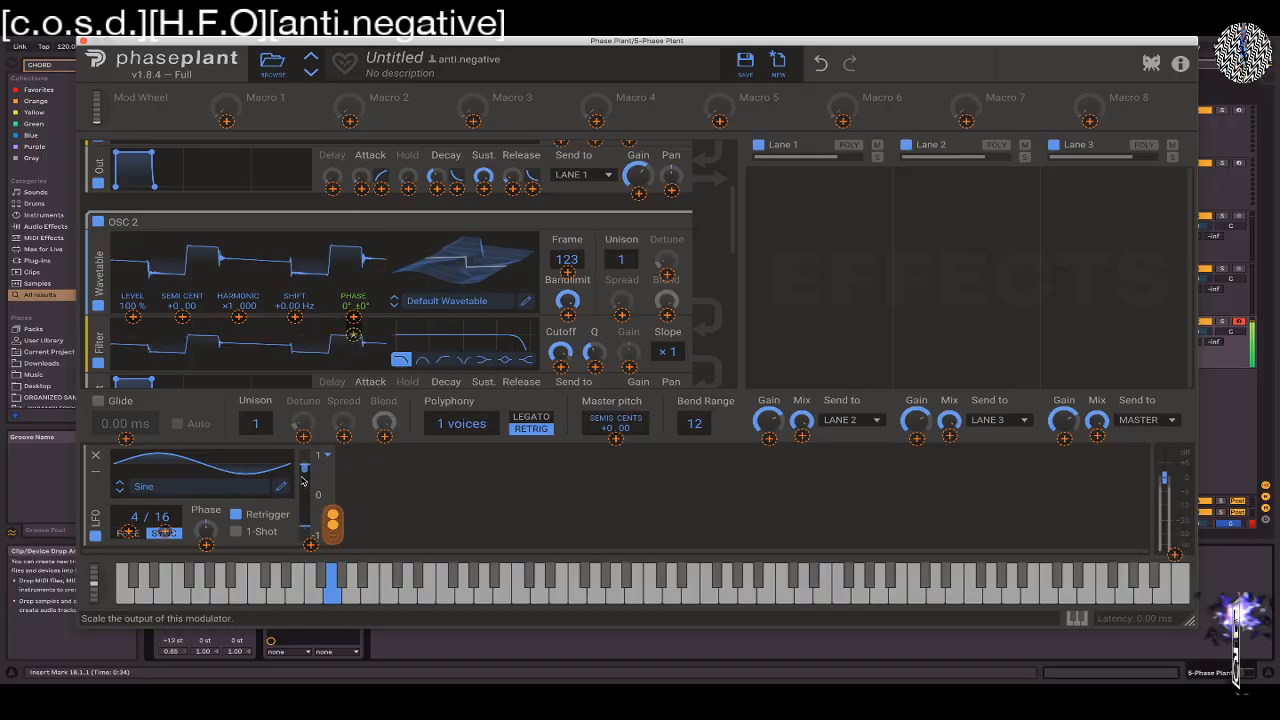
# Widen the LFO's output scale to the full range and set its synced rate to 12/16
pyautogui.moveTo(313, 531)
pyautogui.mouseDown()
pyautogui.moveTo(309, 513)
pyautogui.moveTo(305, 543)
pyautogui.mouseUp()
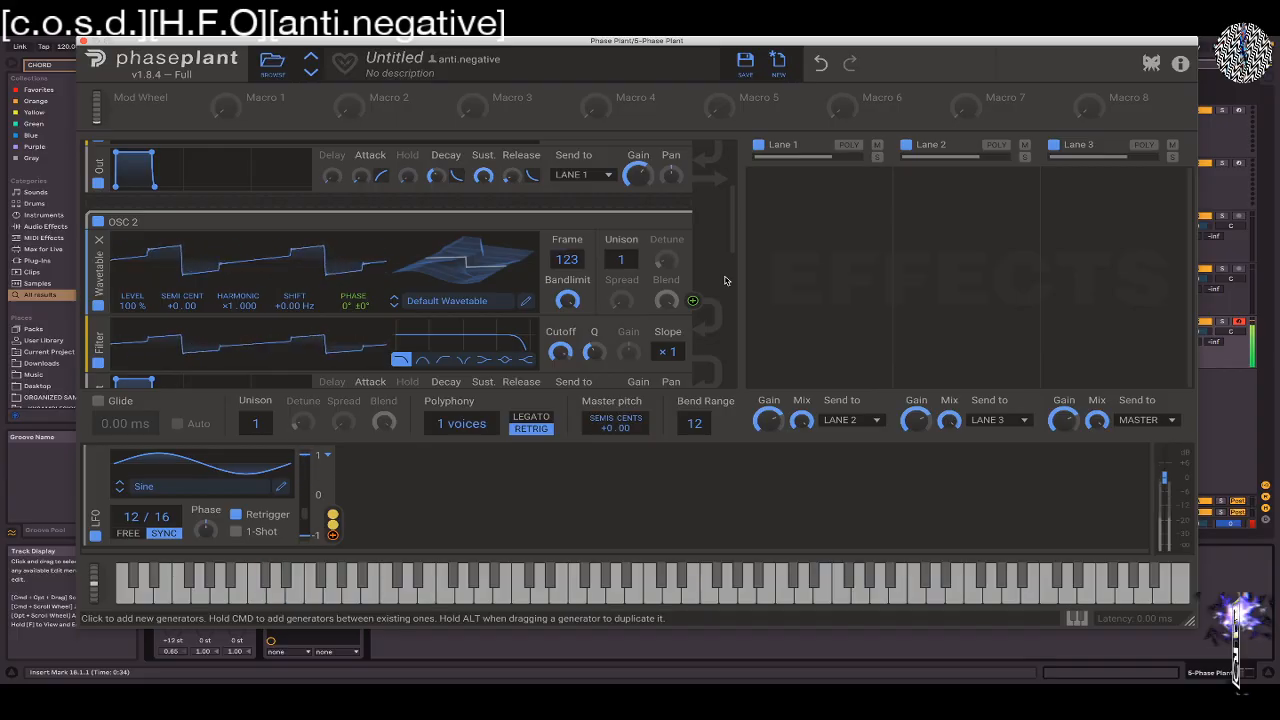
pyautogui.click(759, 182)
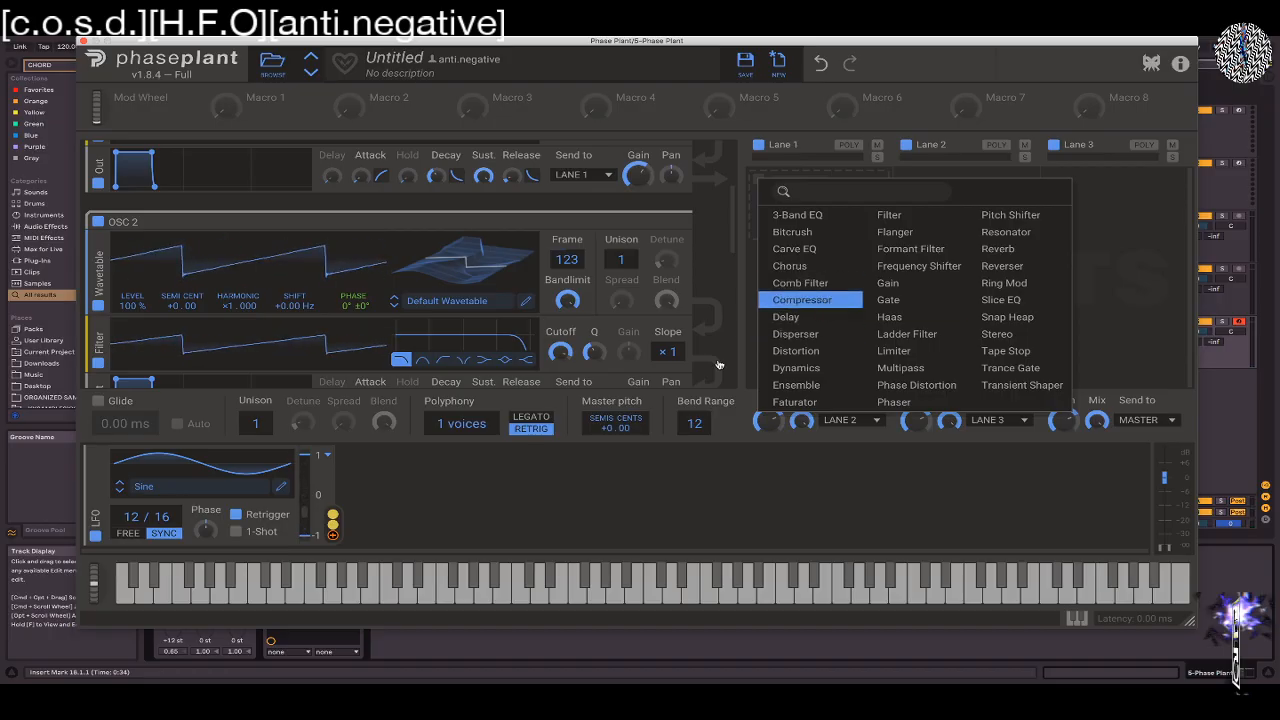
pyautogui.scroll(-2, 731, 270)
pyautogui.scroll(5, 731, 270)
pyautogui.moveTo(735, 191); pyautogui.dragTo(727, 290)
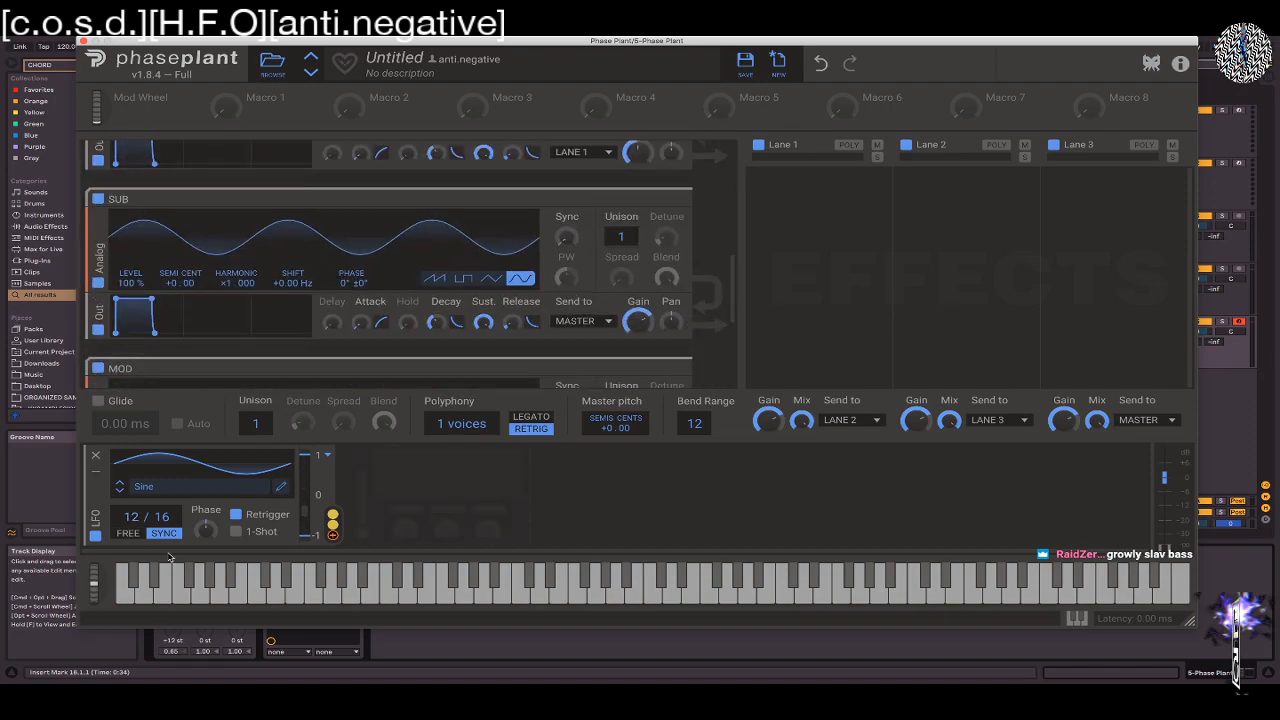
# Change the LFO shape to Ramp Down from the factory Classic folder
pyautogui.click(215, 487)
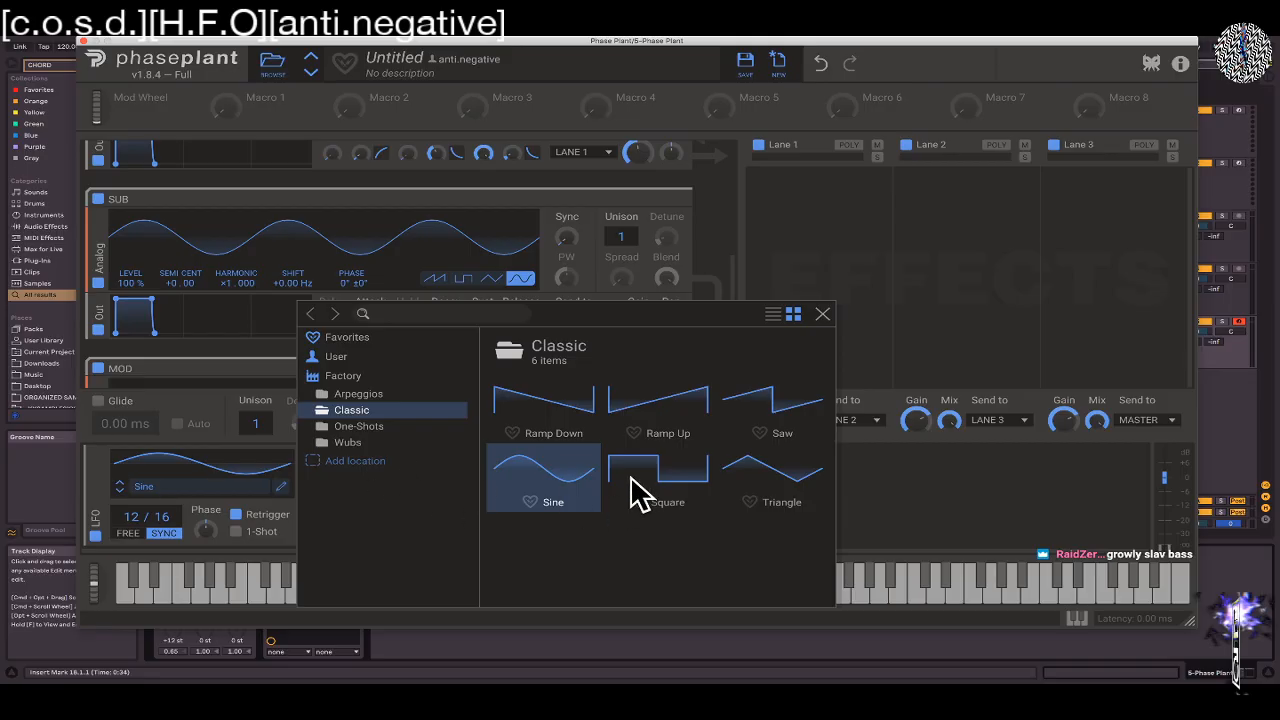
pyautogui.click(562, 401)
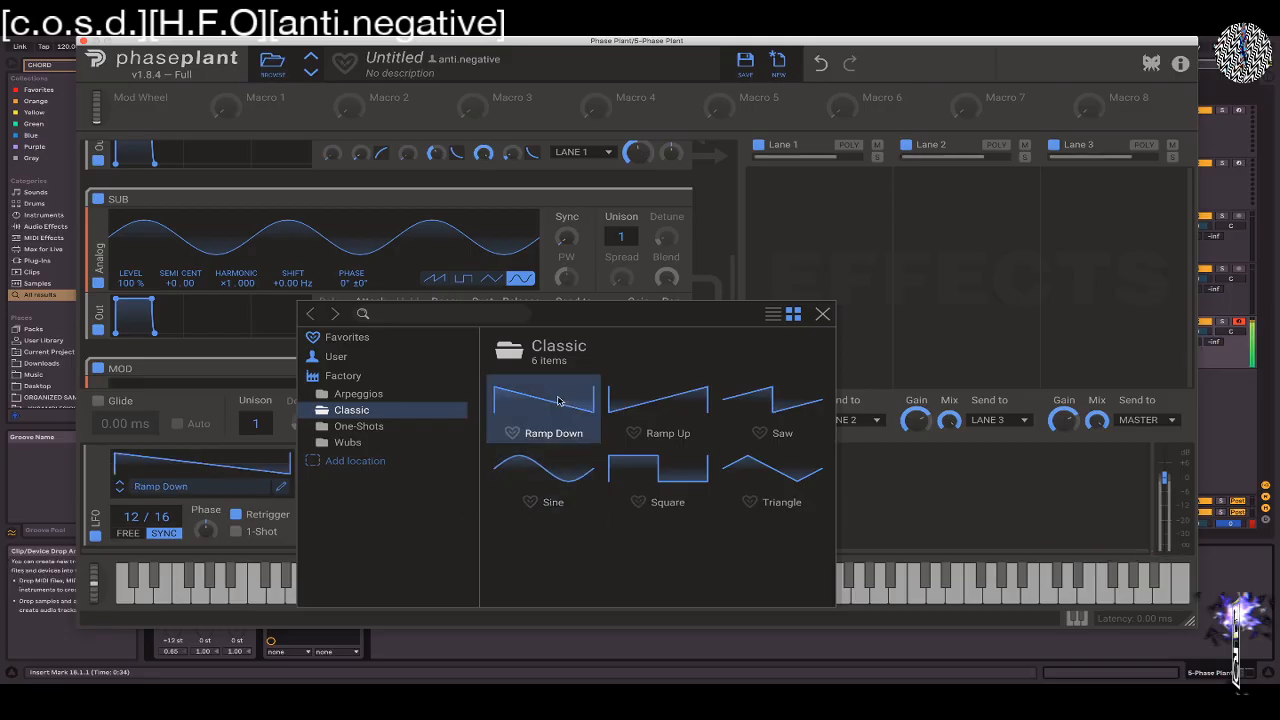
# Change the LFO's shape to Triangle from the factory Classic folder and close the shape browser
pyautogui.click(566, 481)
pyautogui.click(737, 472)
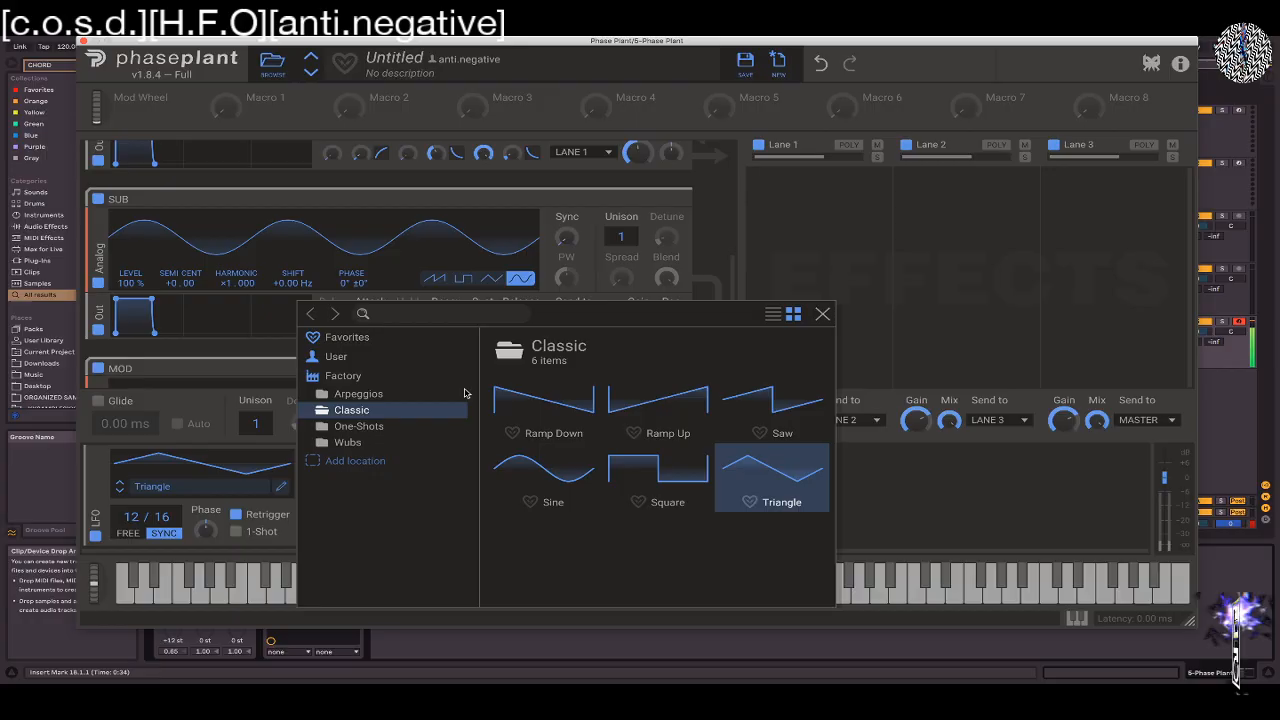
pyautogui.click(822, 314)
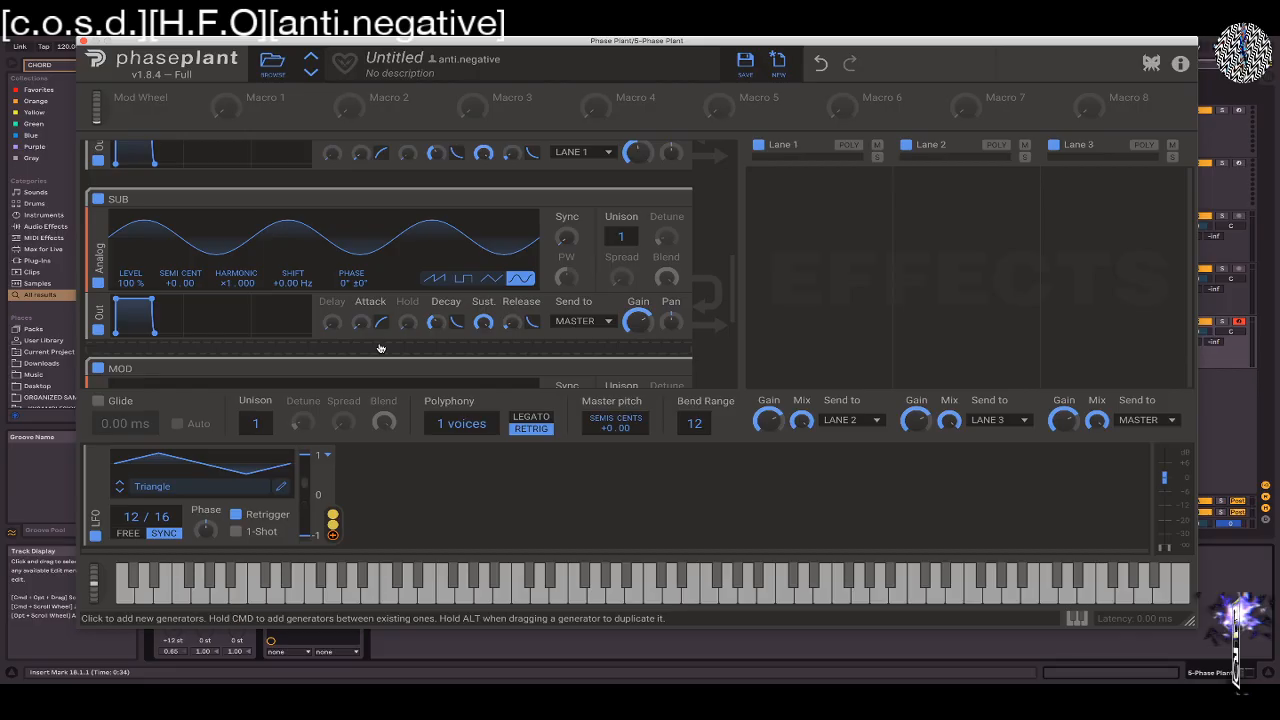
# Add a Filter effect to Lane 1 and raise its low-pass cutoff
pyautogui.click(760, 181)
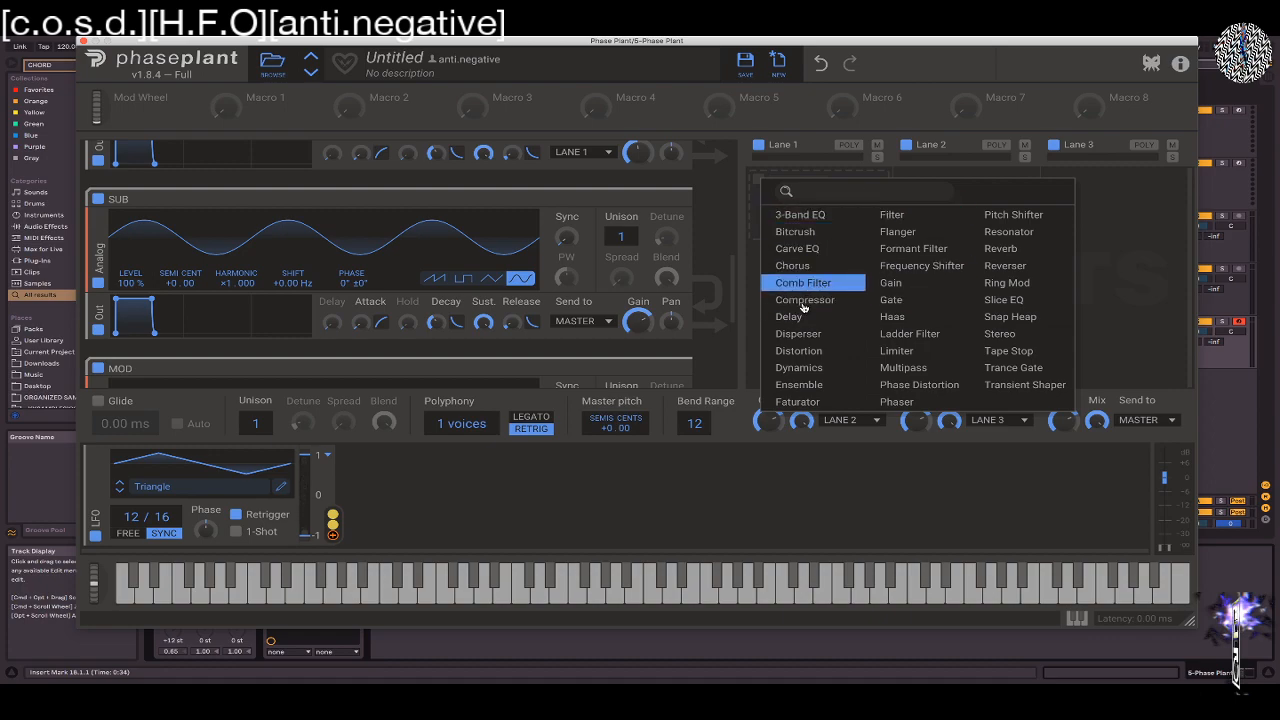
pyautogui.click(893, 218)
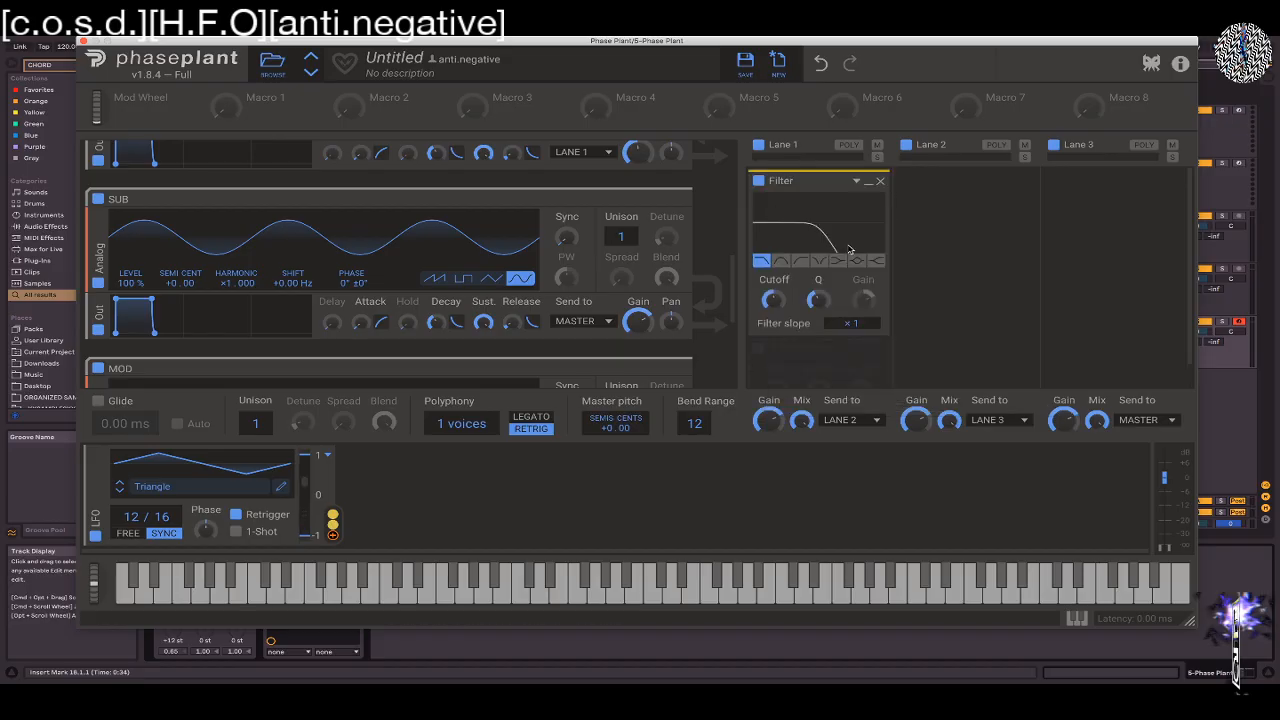
pyautogui.moveTo(773, 300); pyautogui.dragTo(773, 259)
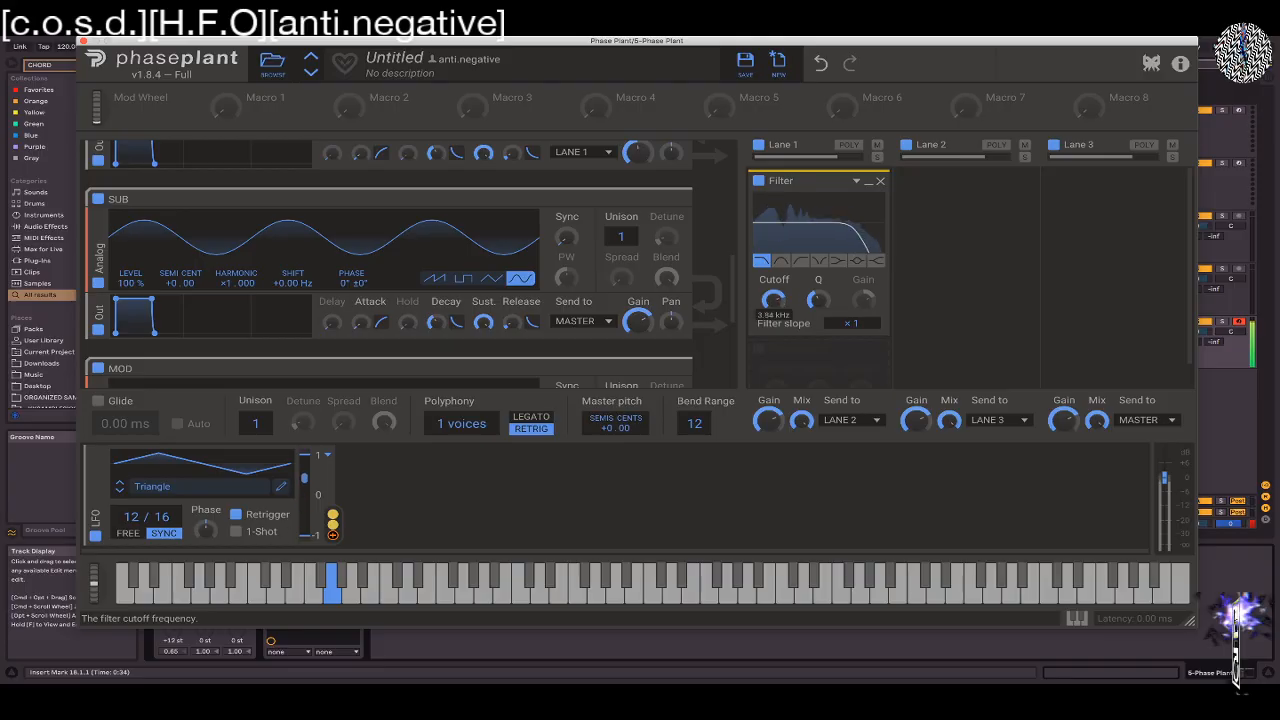
# Add a second LFO modulator and switch it to tempo sync at 4/16
pyautogui.click(382, 458)
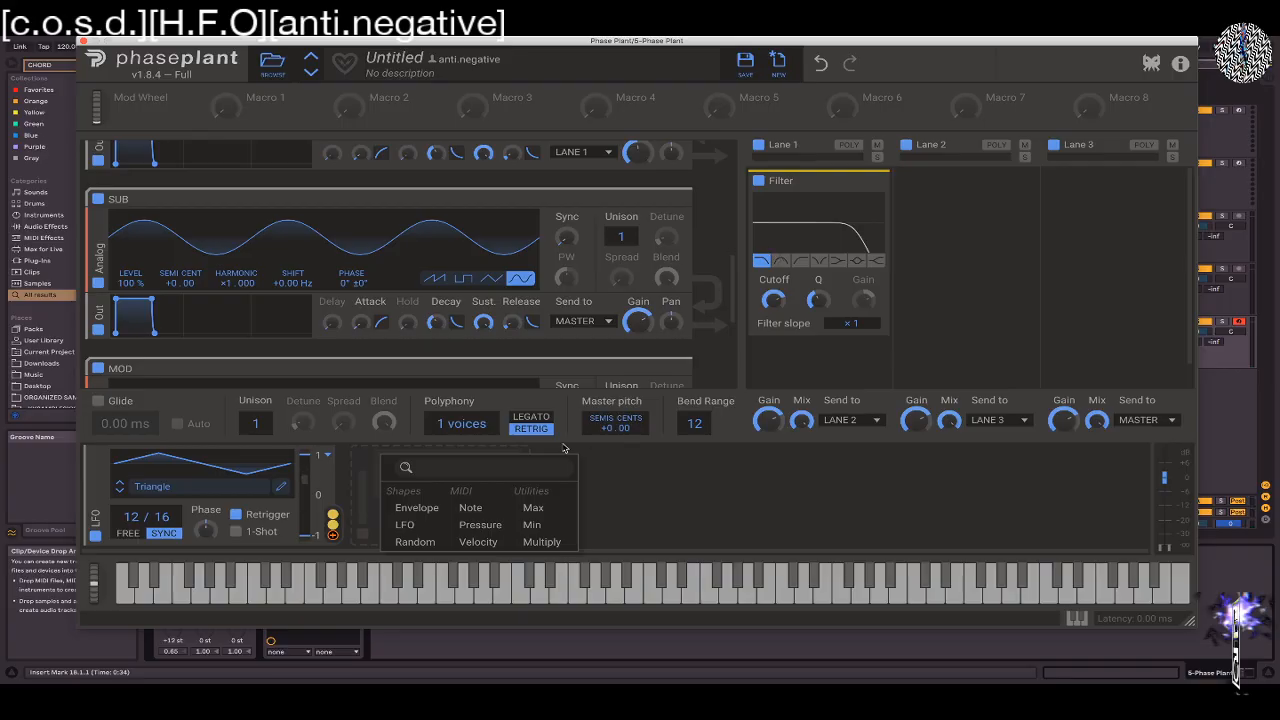
pyautogui.click(404, 524)
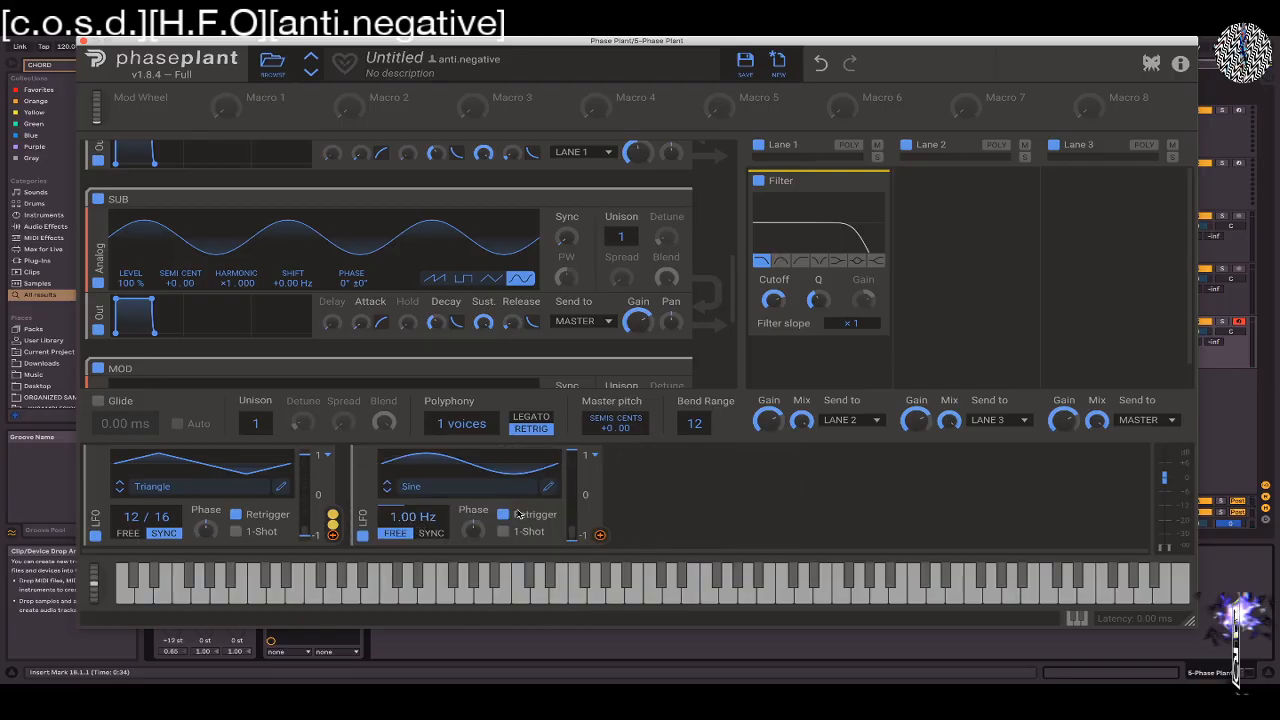
pyautogui.click(429, 533)
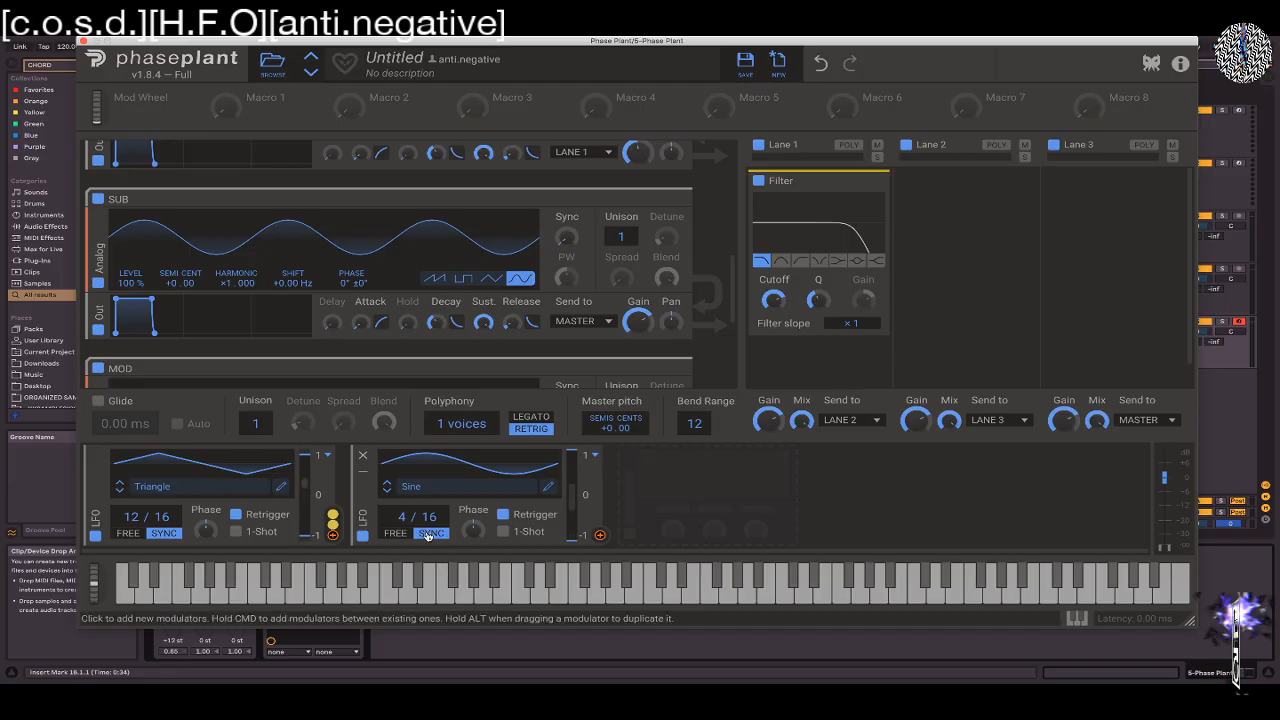
pyautogui.scroll(-2, 399, 516)
pyautogui.moveTo(135, 42)
pyautogui.mouseDown()
pyautogui.moveTo(293, 42)
pyautogui.moveTo(60, 42)
pyautogui.moveTo(129, 42)
pyautogui.mouseUp()
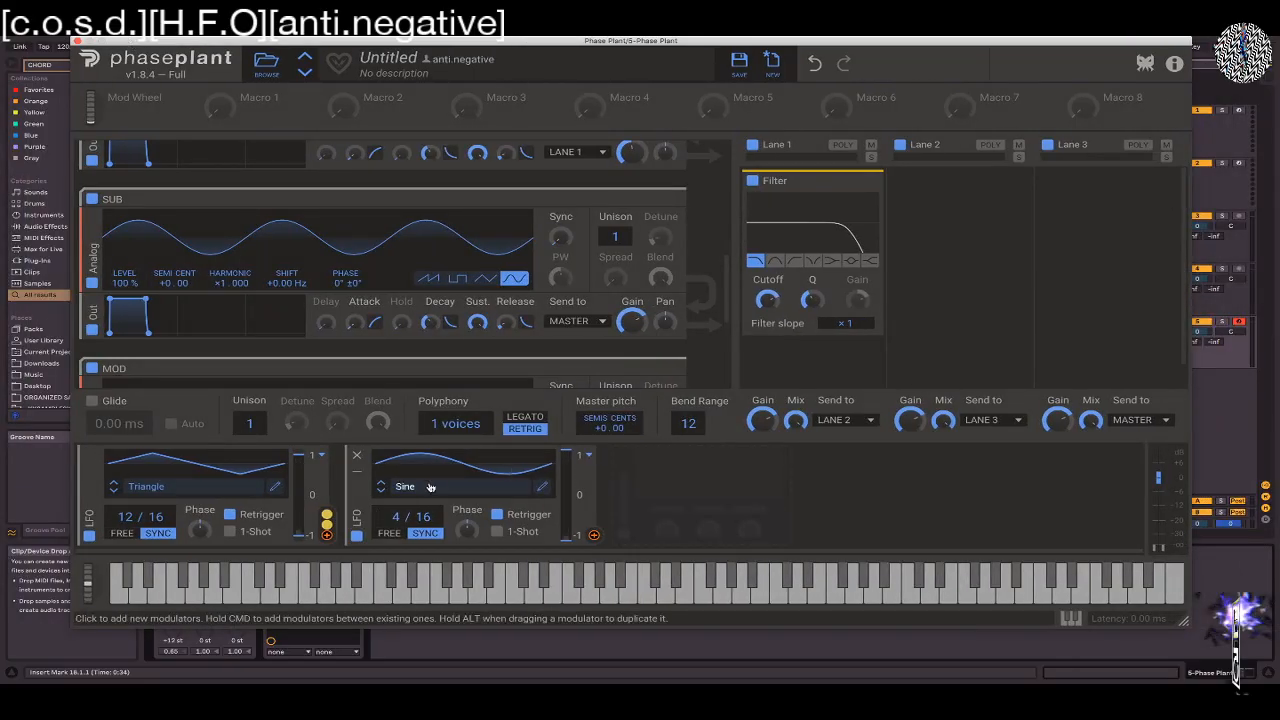
# Assign the second LFO to the output gains of the SUB and OSC 2 groups
pyautogui.moveTo(594, 535); pyautogui.dragTo(633, 340)
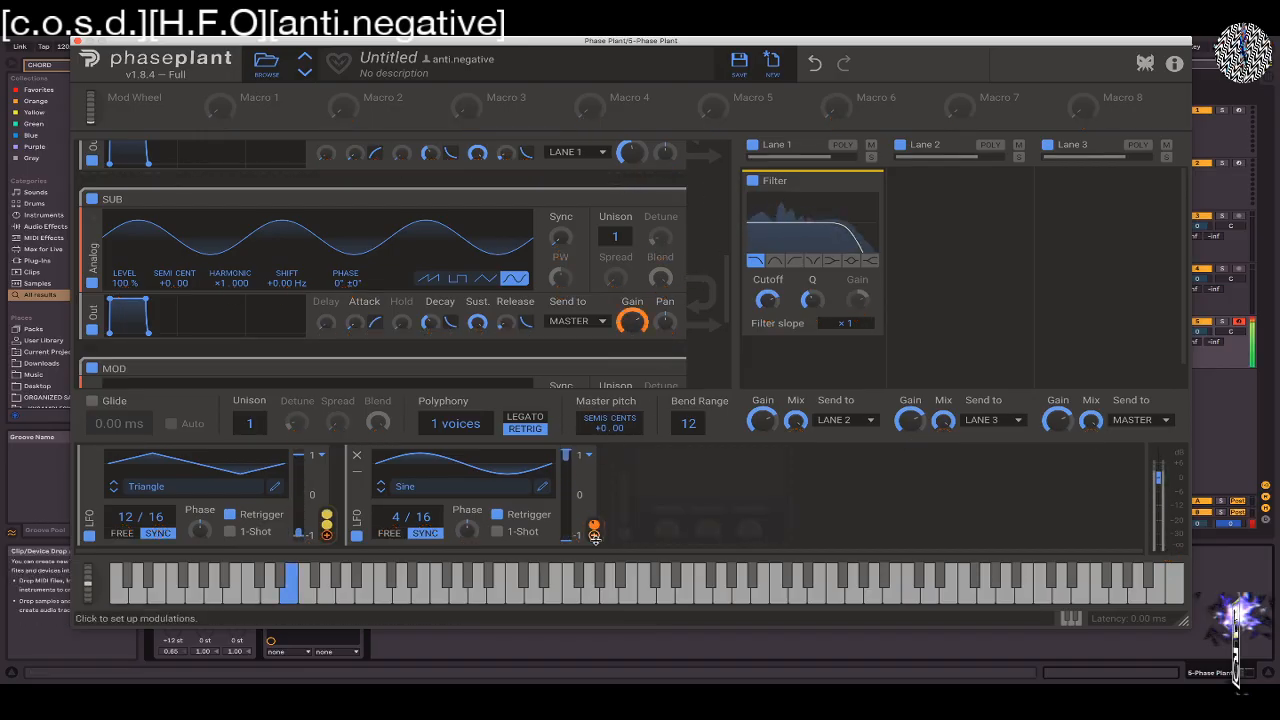
pyautogui.moveTo(594, 535); pyautogui.dragTo(632, 172)
pyautogui.click(632, 188)
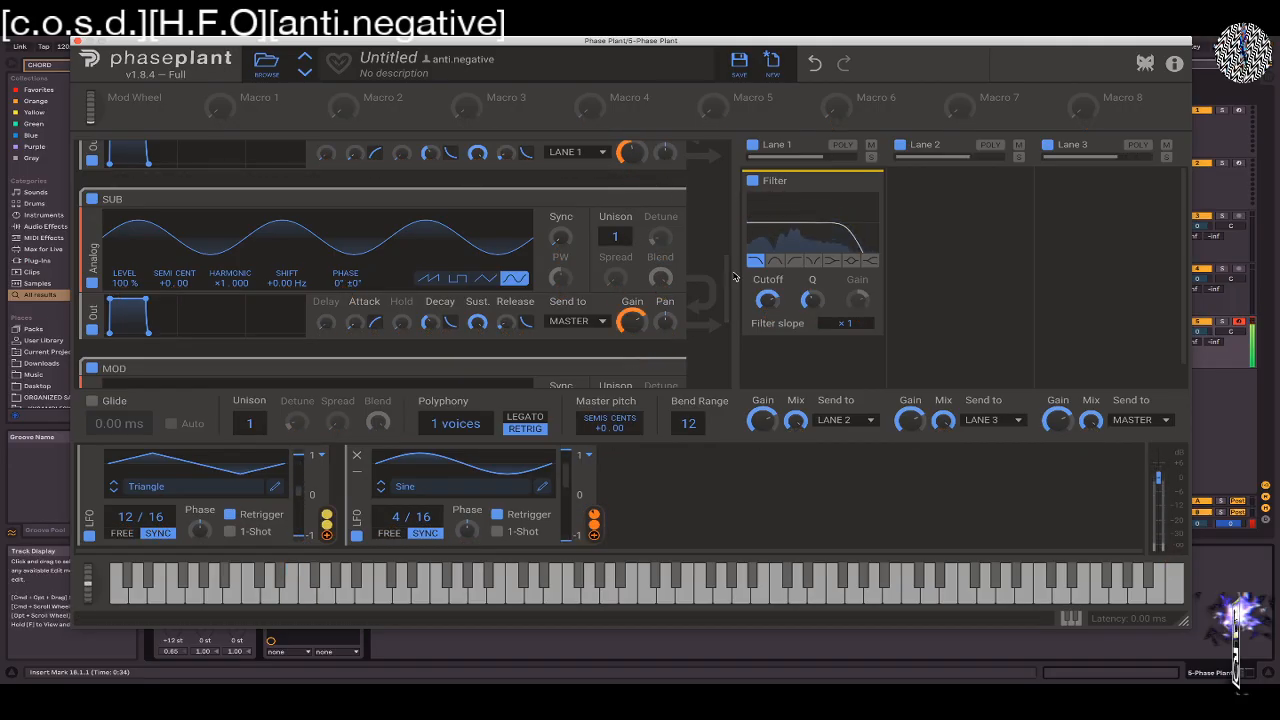
pyautogui.moveTo(631, 326); pyautogui.dragTo(631, 326)
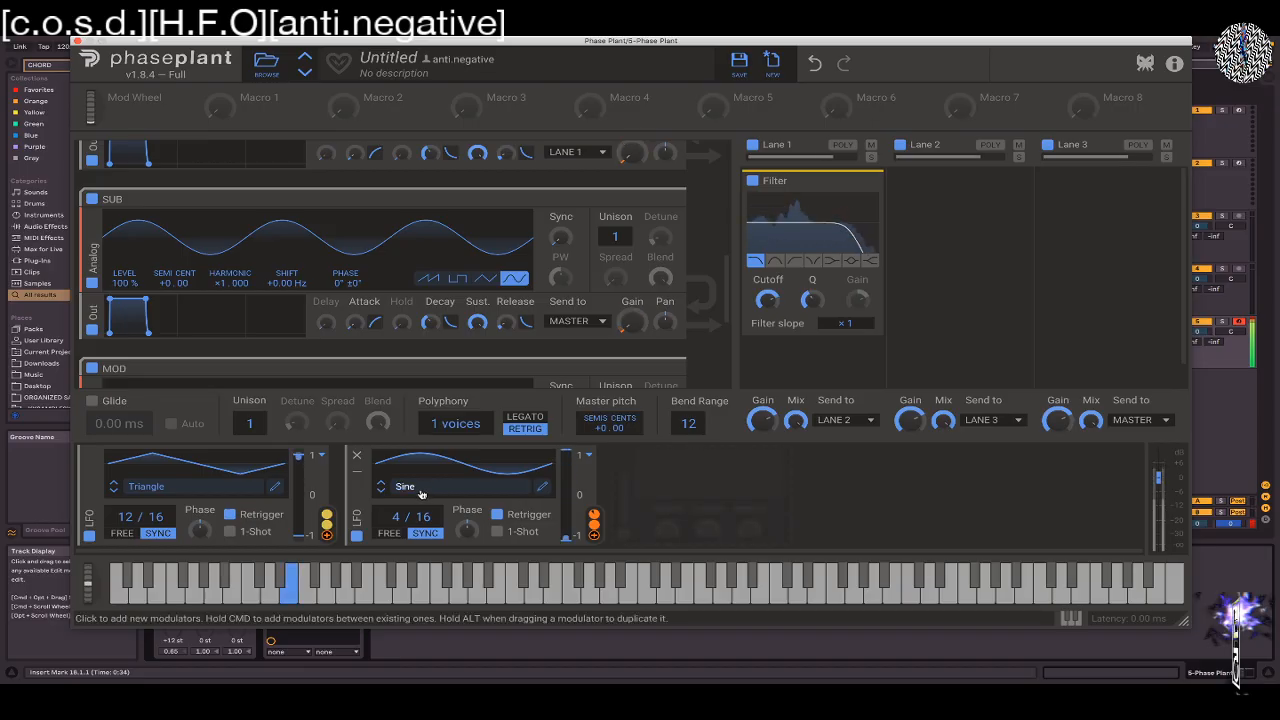
# Set the second LFO's synced rate to 5/16 and assign it to the lowered Lane 1 filter cutoff at about 24%
pyautogui.moveTo(398, 516); pyautogui.dragTo(398, 505)
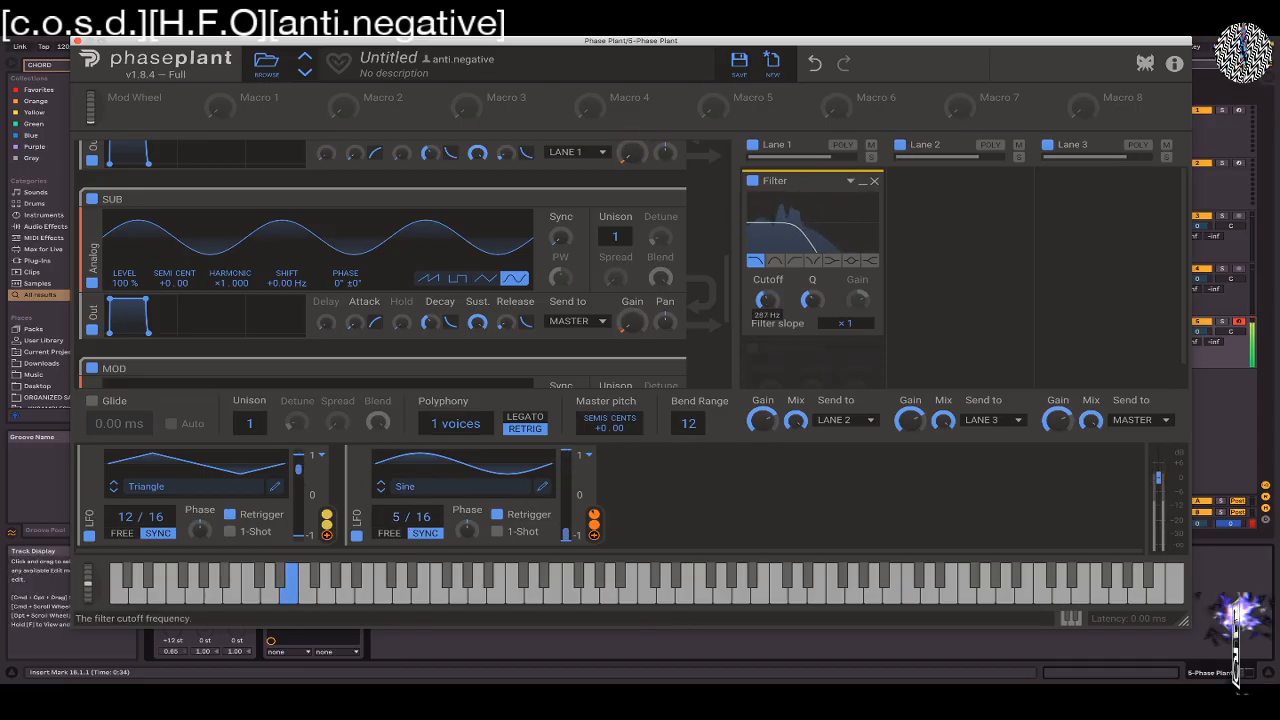
pyautogui.moveTo(767, 300); pyautogui.dragTo(767, 311)
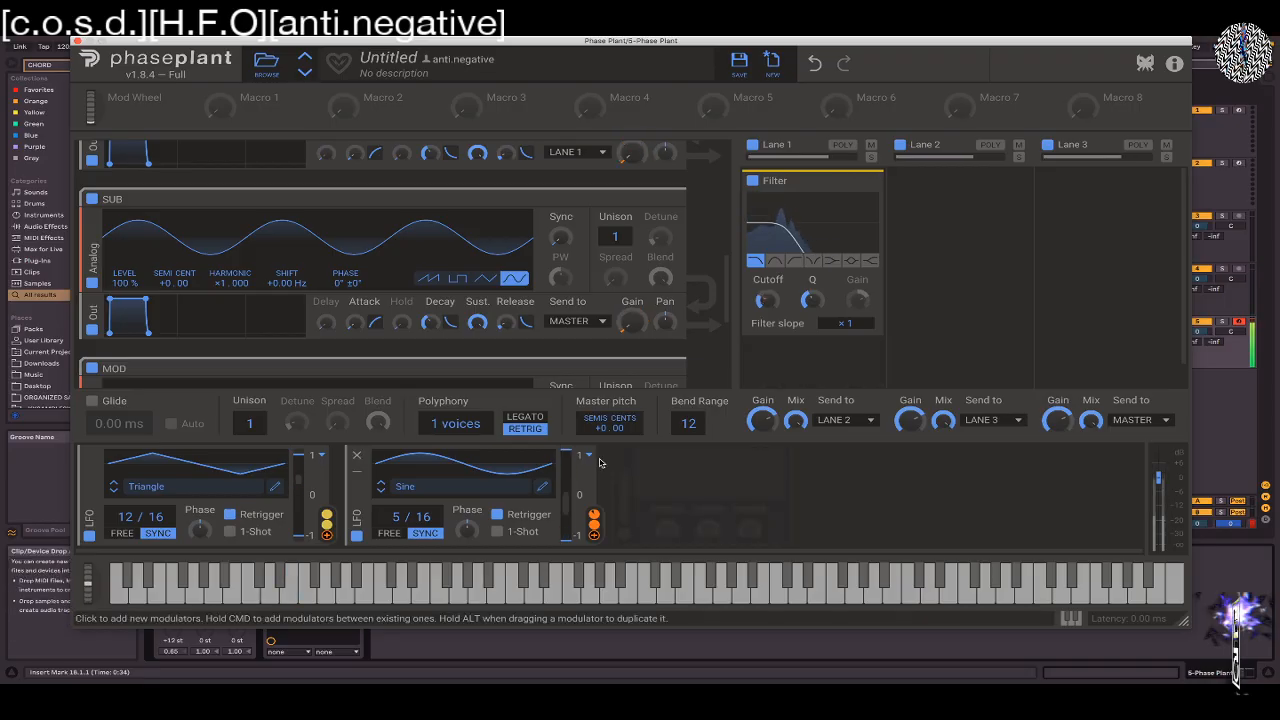
pyautogui.click(594, 535)
pyautogui.moveTo(768, 316); pyautogui.dragTo(768, 288)
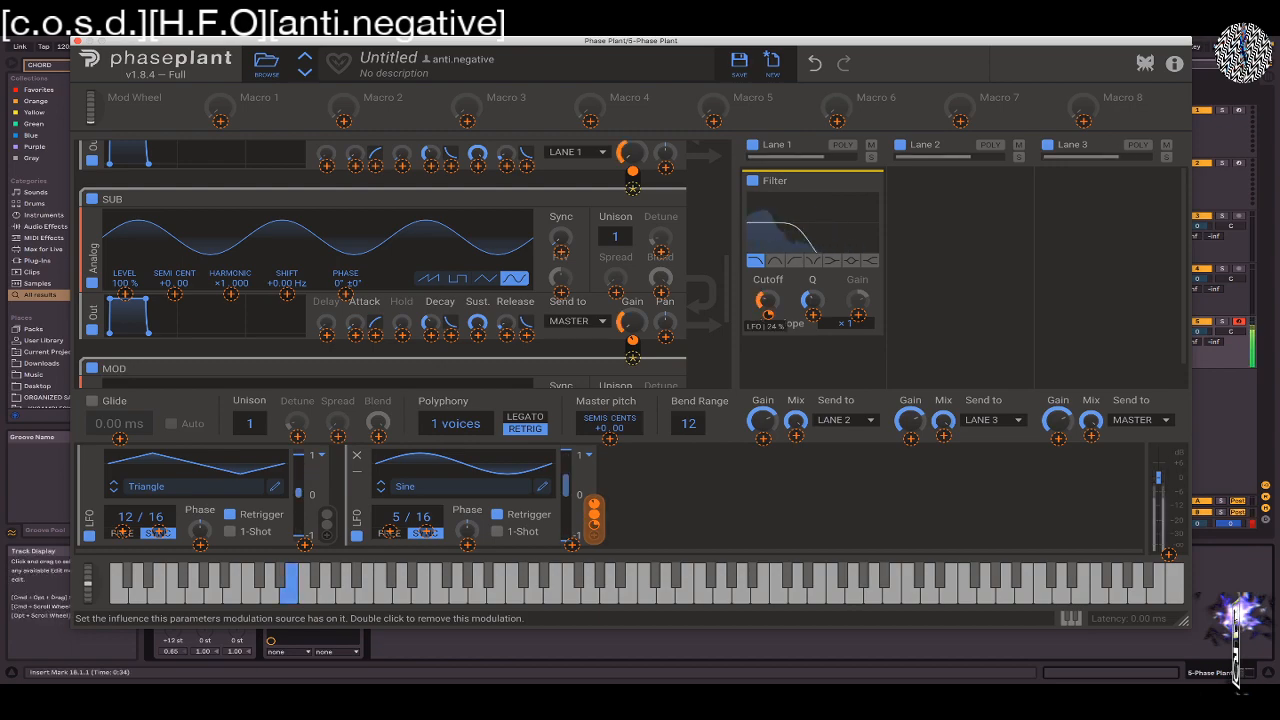
# Add a Reverb below the Filter in Lane 1 and reduce its mix until it is almost dry
pyautogui.click(762, 352)
pyautogui.click(754, 353)
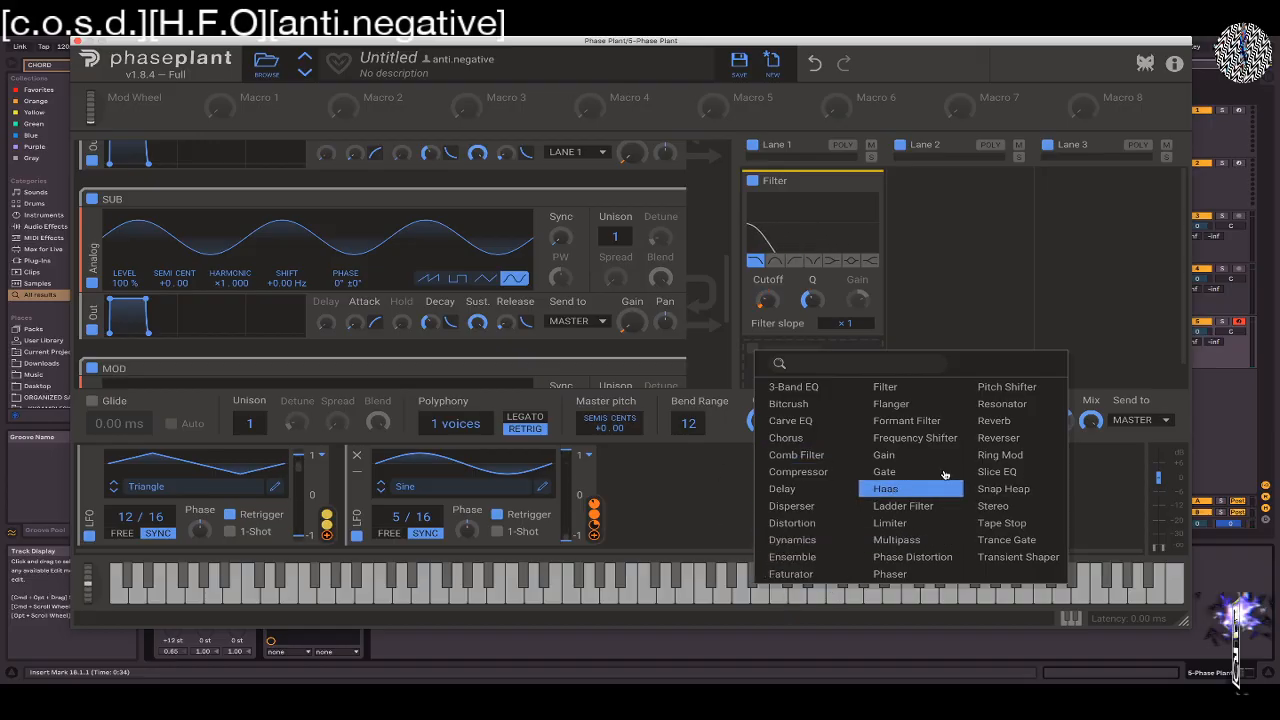
pyautogui.click(1018, 421)
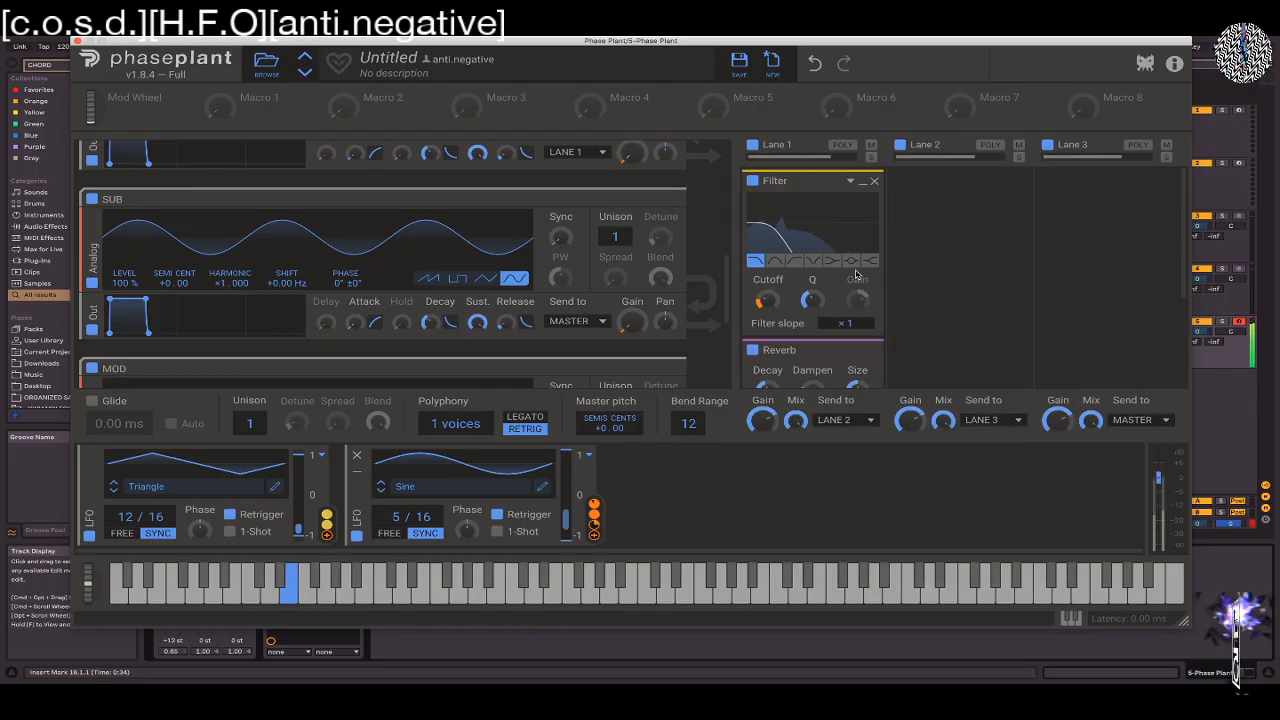
pyautogui.scroll(-3, 853, 274)
pyautogui.moveTo(857, 290); pyautogui.dragTo(857, 308)
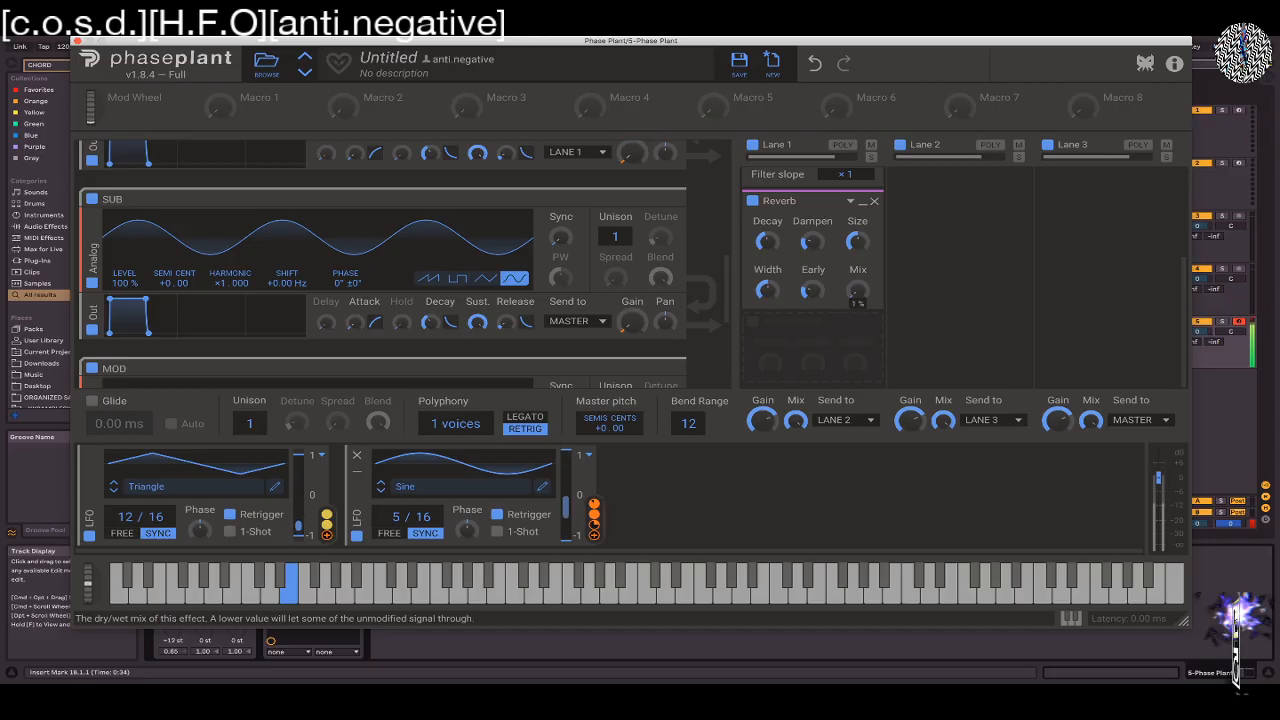
pyautogui.moveTo(857, 291); pyautogui.dragTo(857, 301)
# Assign the second LFO to OSC 1's output gain and set its modulation of OSC 2's output gain to 39%
pyautogui.scroll(-5, 722, 183)
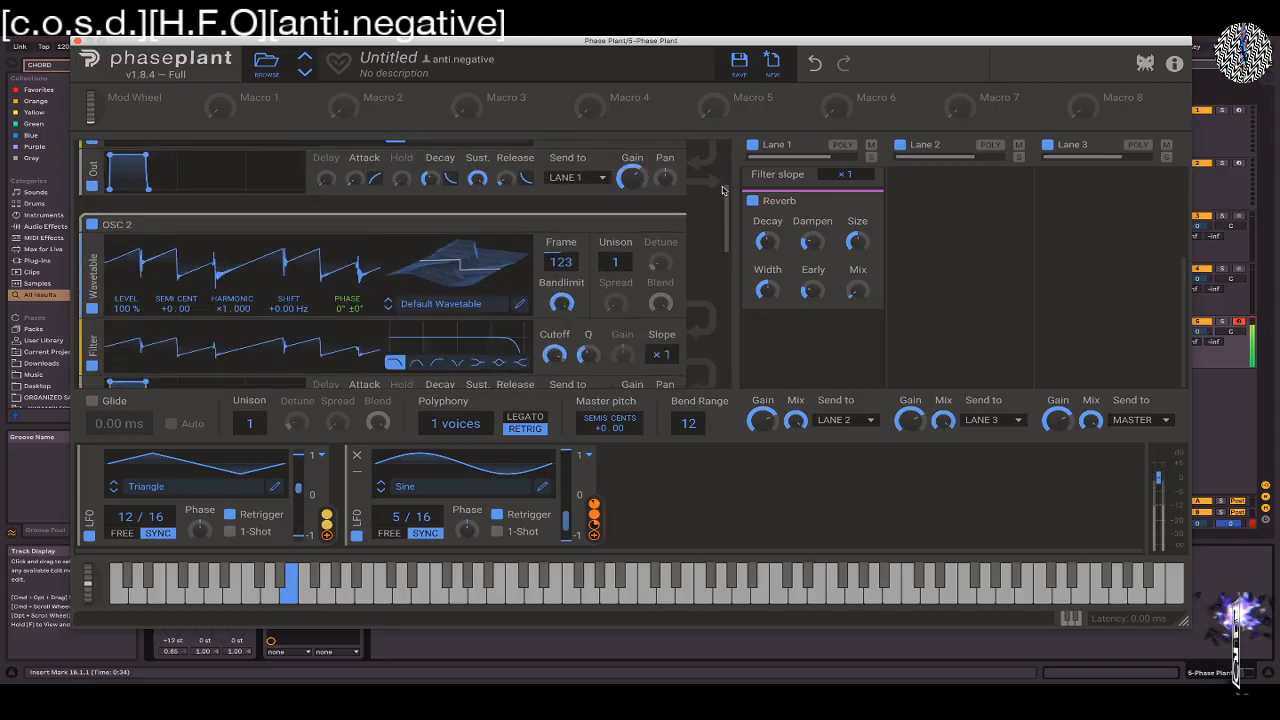
pyautogui.click(594, 537)
pyautogui.click(632, 297)
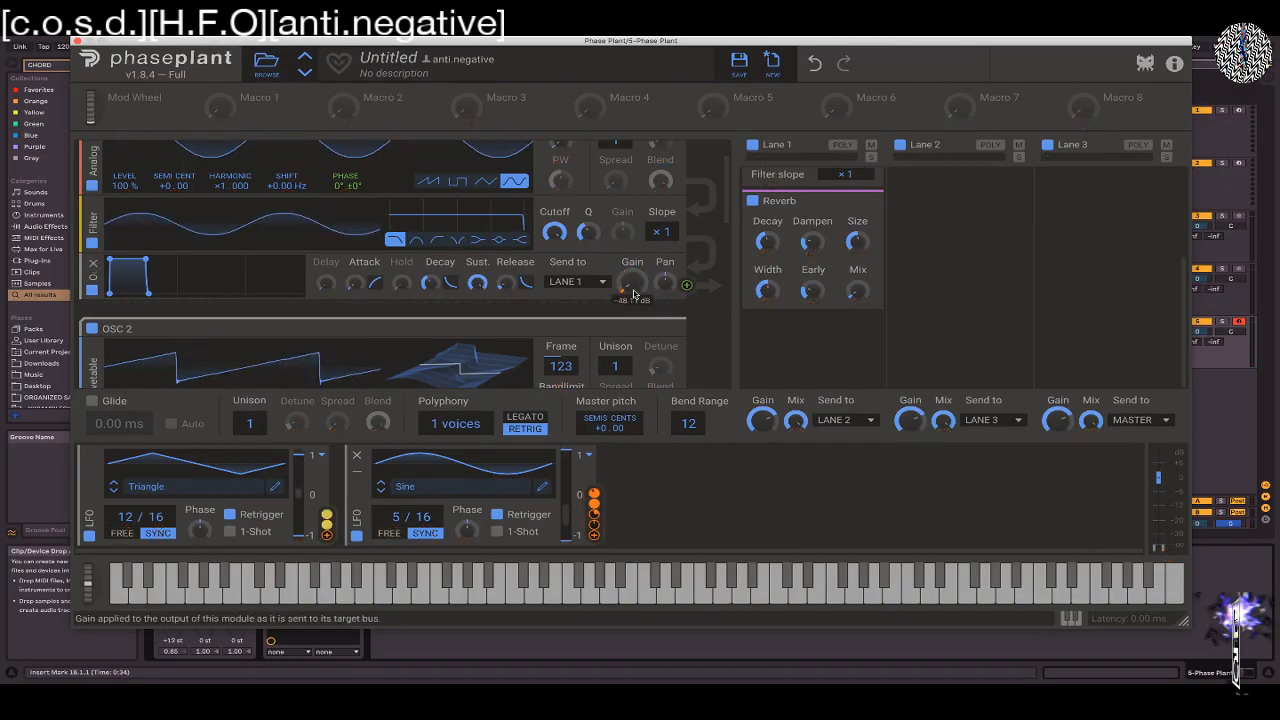
pyautogui.moveTo(632, 298); pyautogui.dragTo(632, 245)
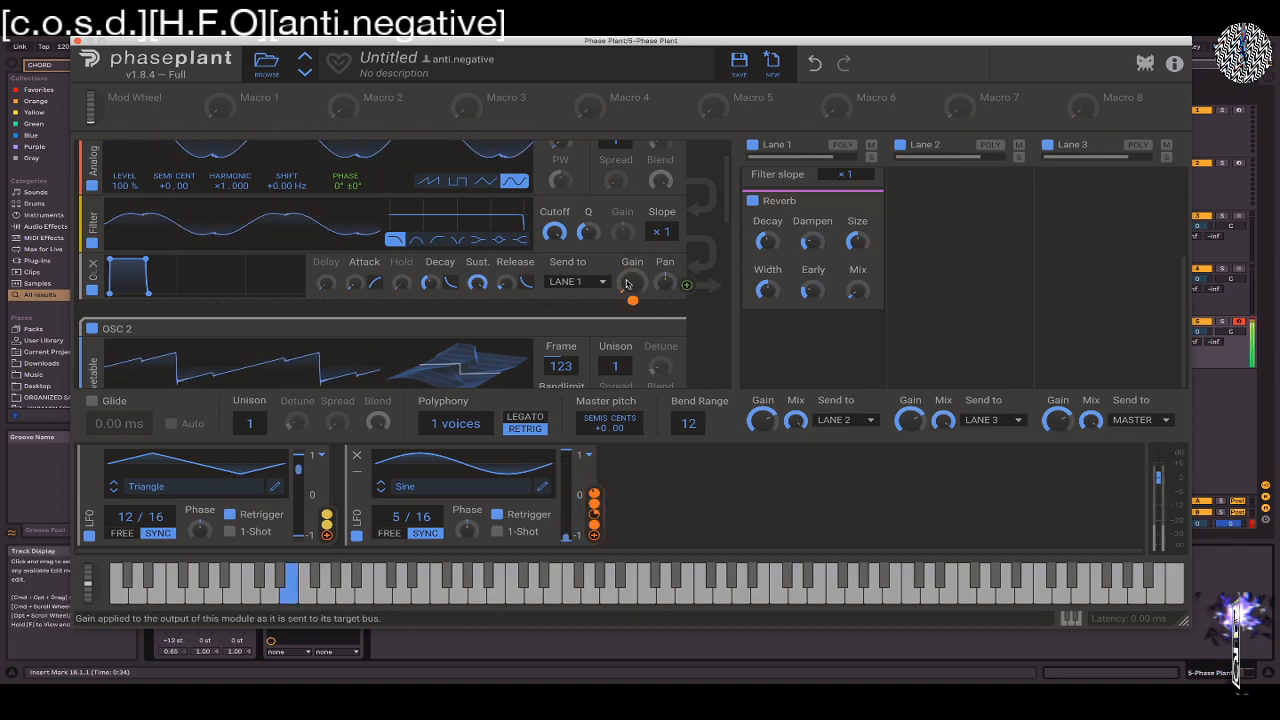
pyautogui.moveTo(632, 300); pyautogui.dragTo(632, 316)
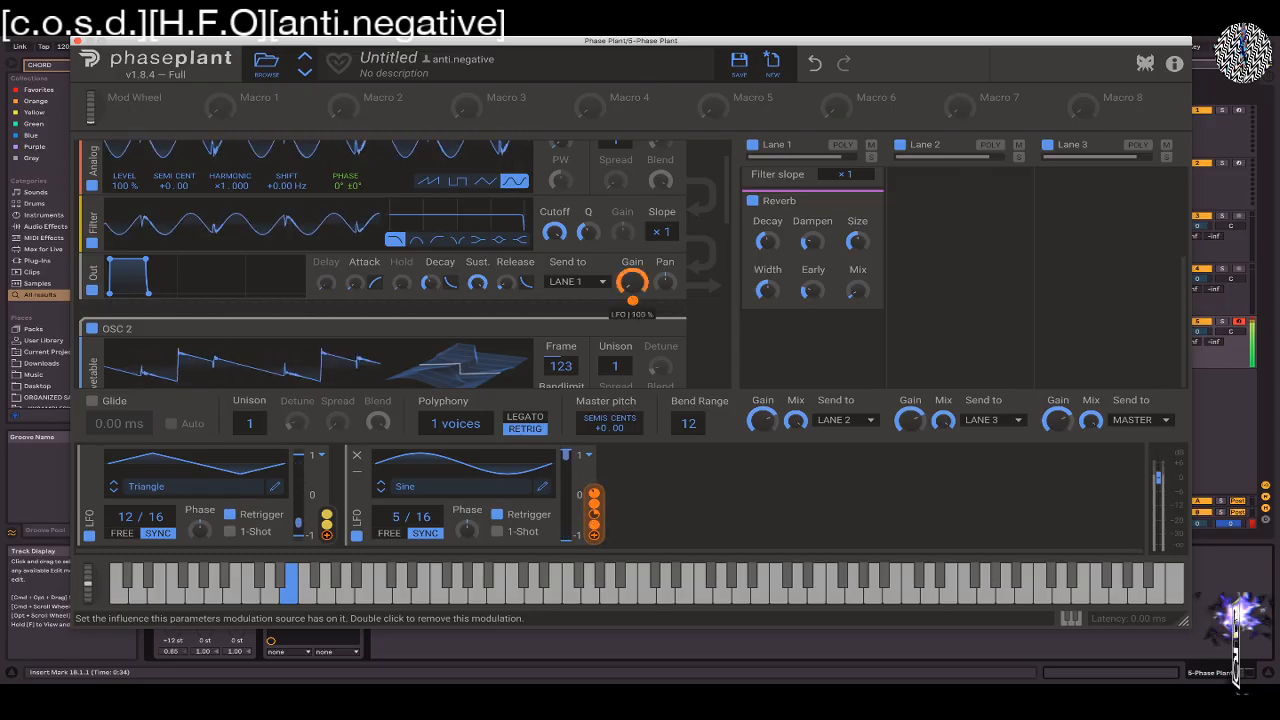
pyautogui.scroll(-5, 700, 250)
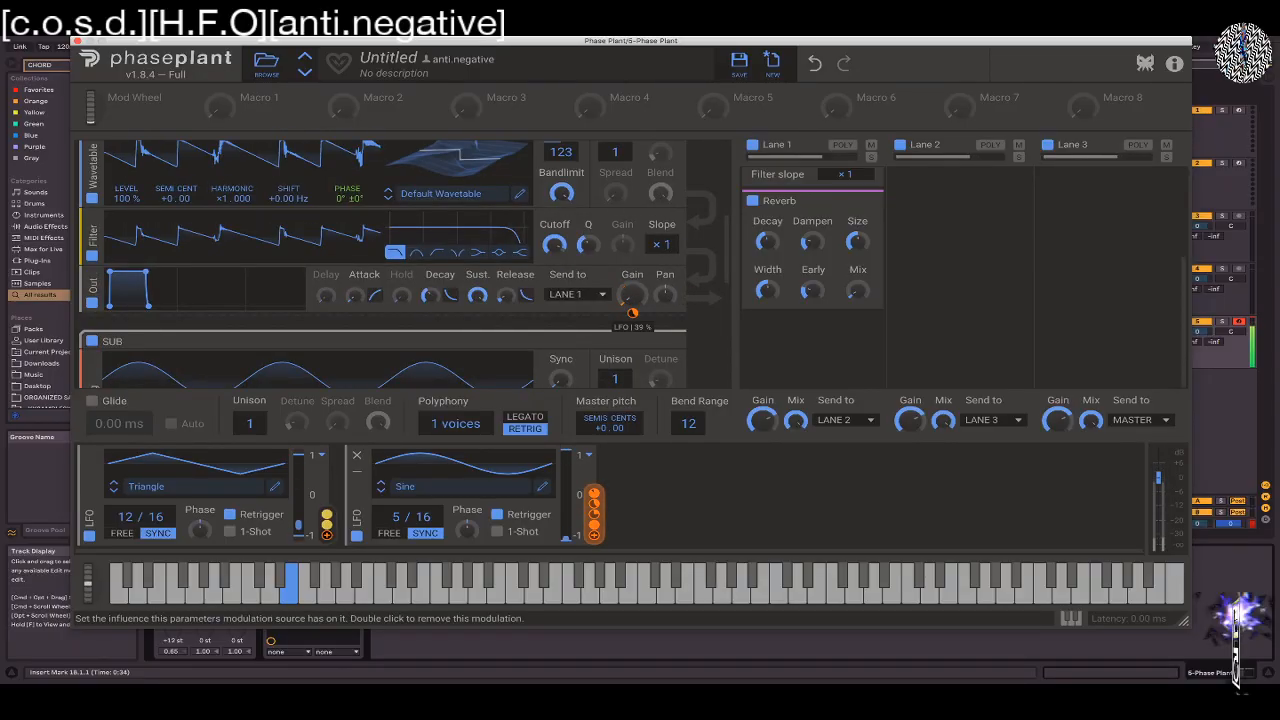
# Raise the Lane 1 filter's cutoff and change it to Band pass with a slope of ×3 and a higher Q
pyautogui.scroll(3, 810, 260)
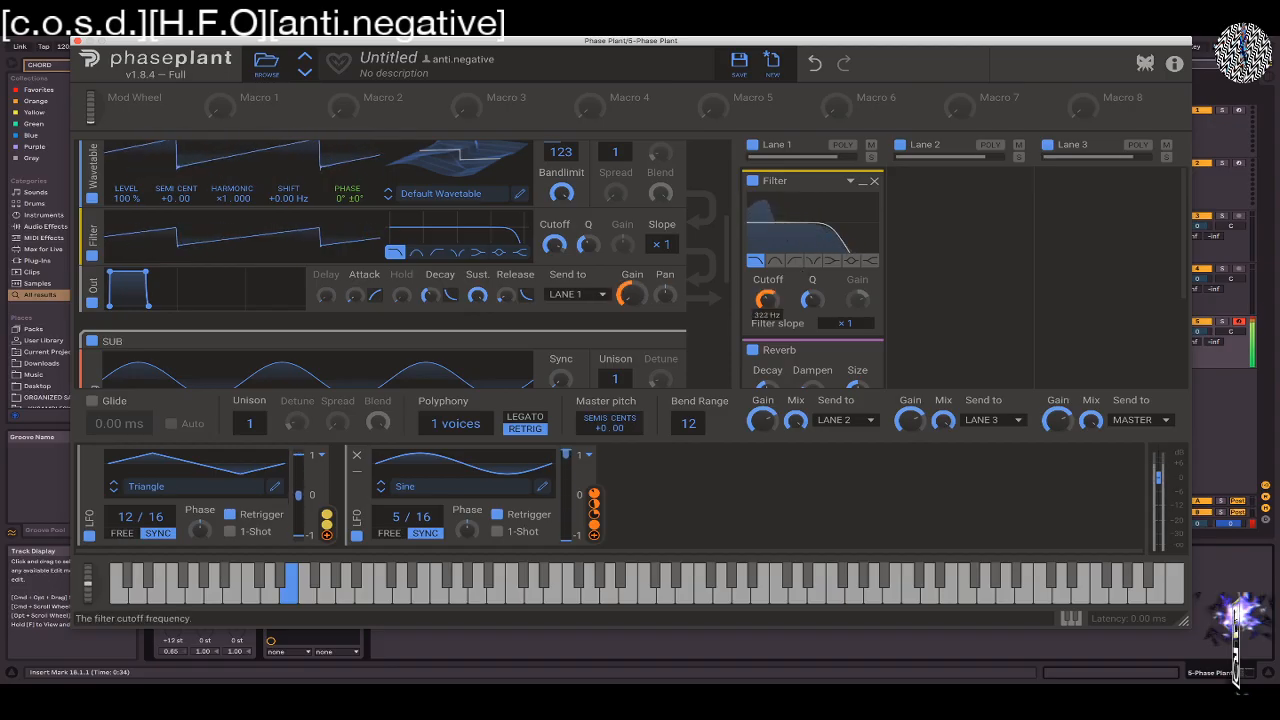
pyautogui.moveTo(766, 300); pyautogui.dragTo(766, 278)
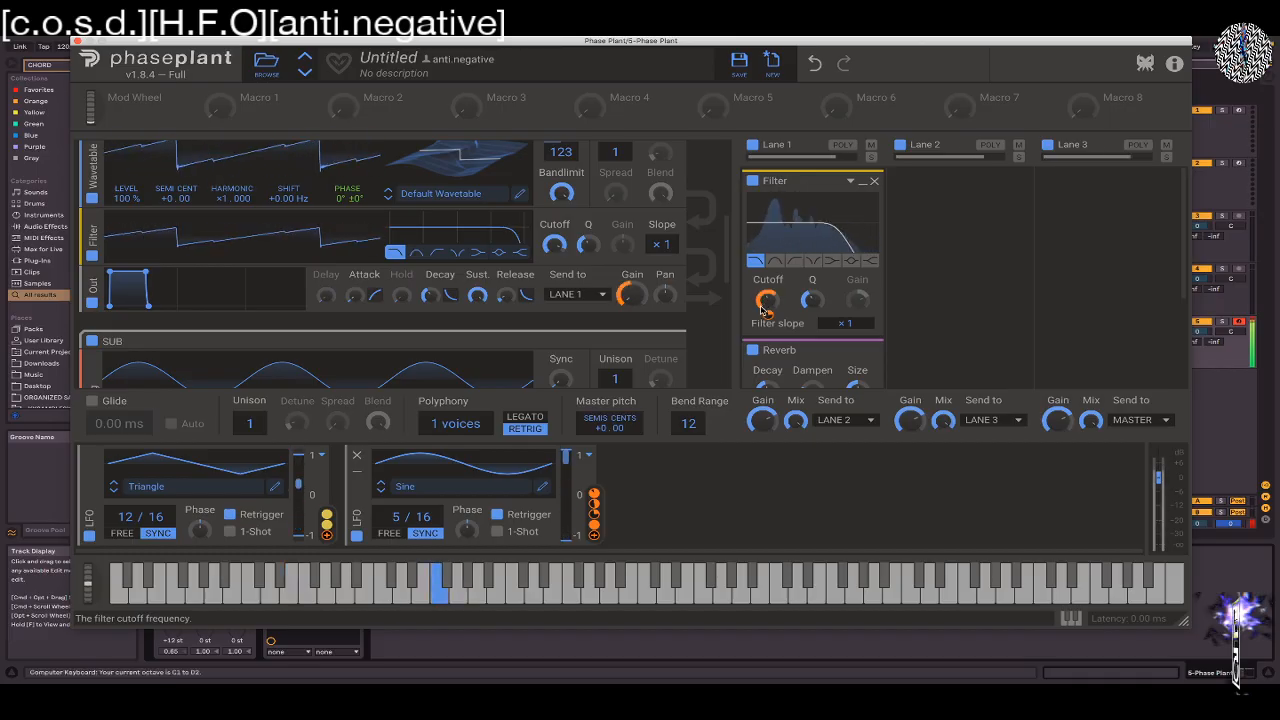
pyautogui.press('z')
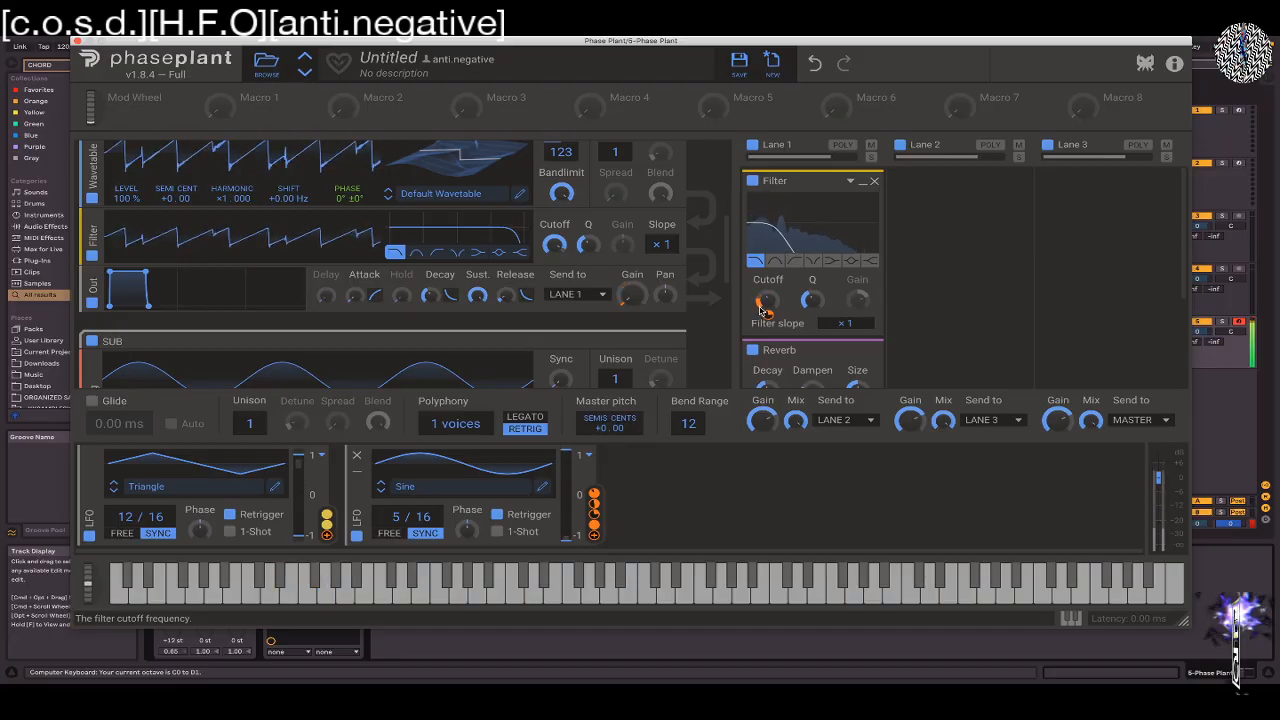
pyautogui.click(773, 262)
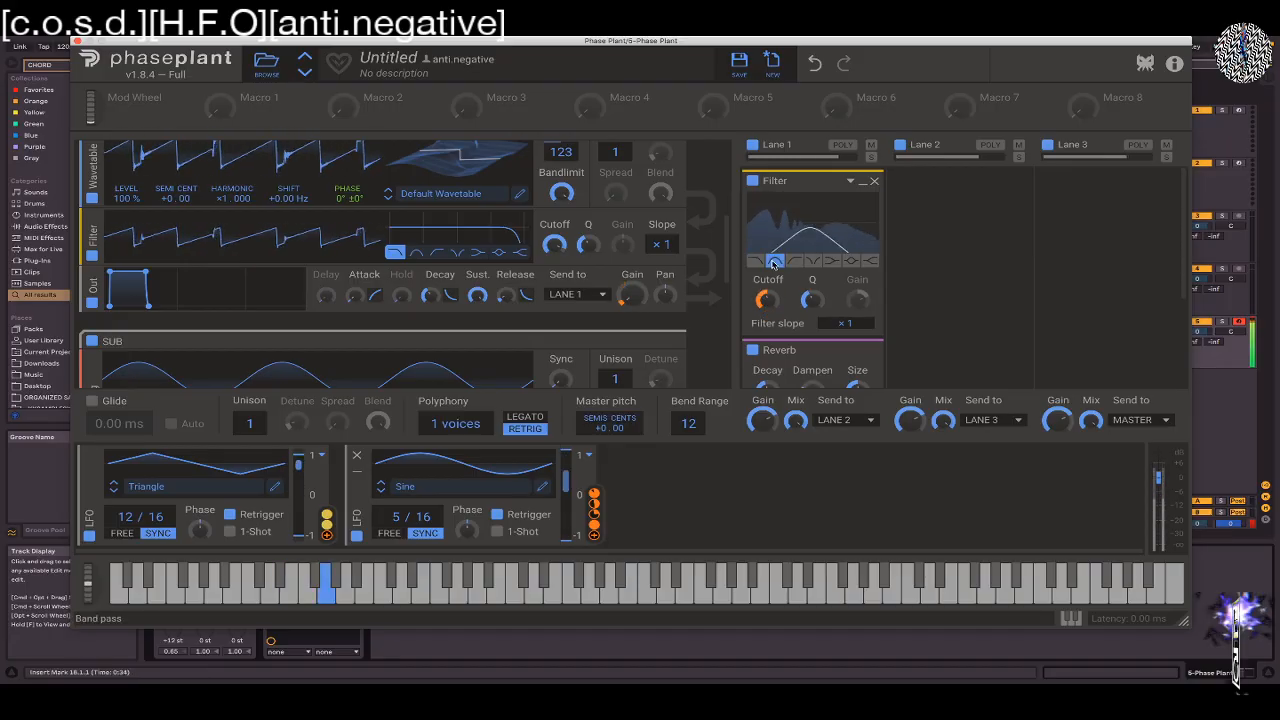
pyautogui.moveTo(768, 301)
pyautogui.mouseDown()
pyautogui.moveTo(768, 323)
pyautogui.moveTo(812, 297)
pyautogui.moveTo(812, 270)
pyautogui.moveTo(769, 298)
pyautogui.mouseUp()
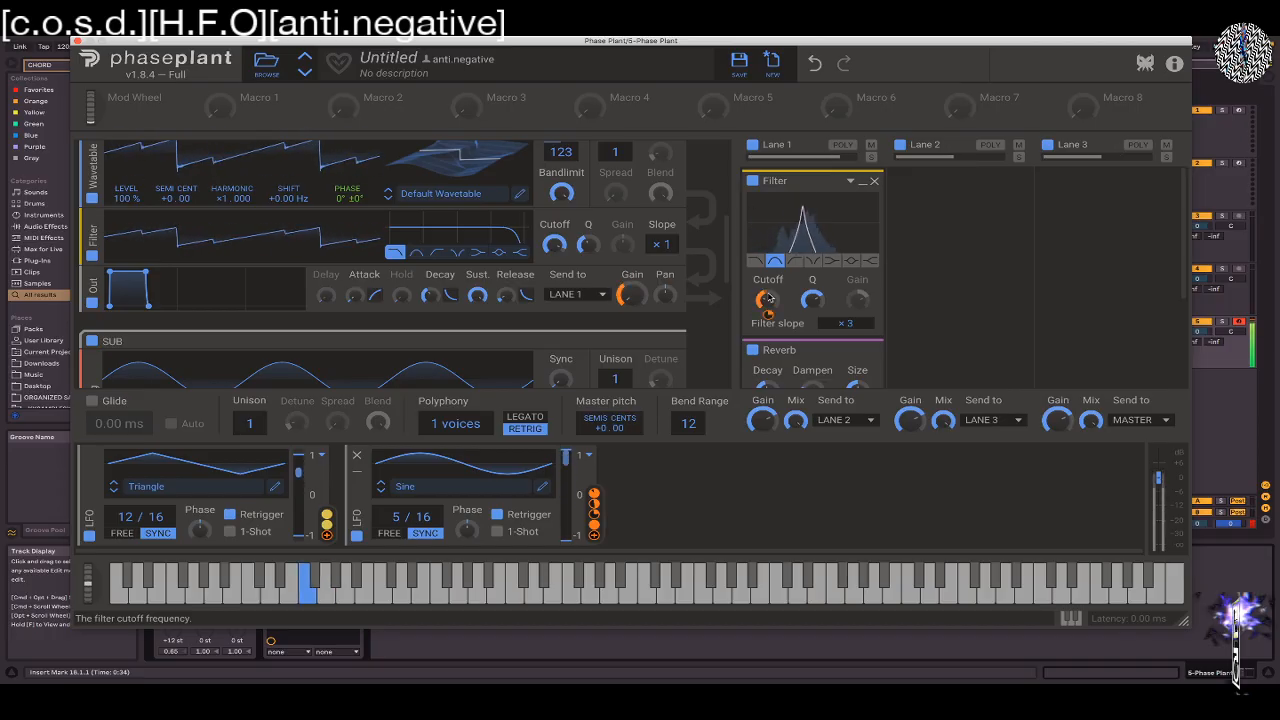
# Add a third LFO running free at 16.0 Hz and assign it to the Lane 1 filter's cutoff
pyautogui.click(688, 497)
pyautogui.click(760, 482)
pyautogui.click(636, 474)
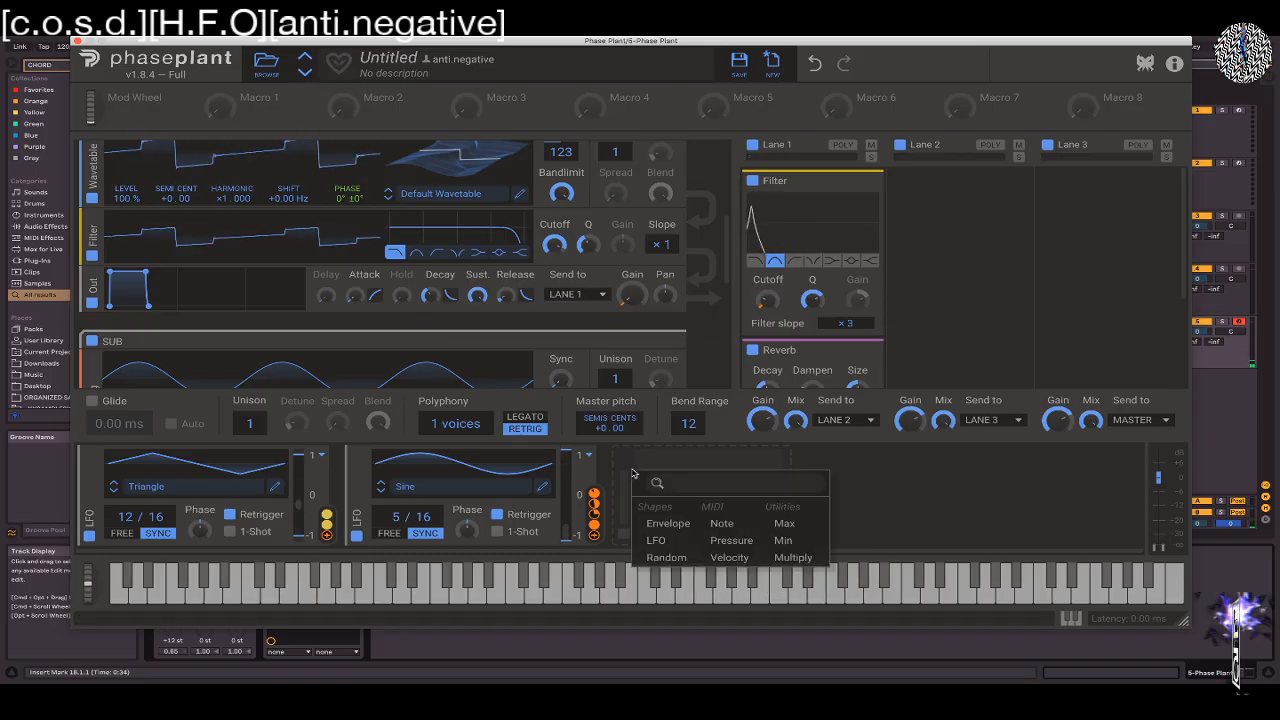
pyautogui.click(656, 541)
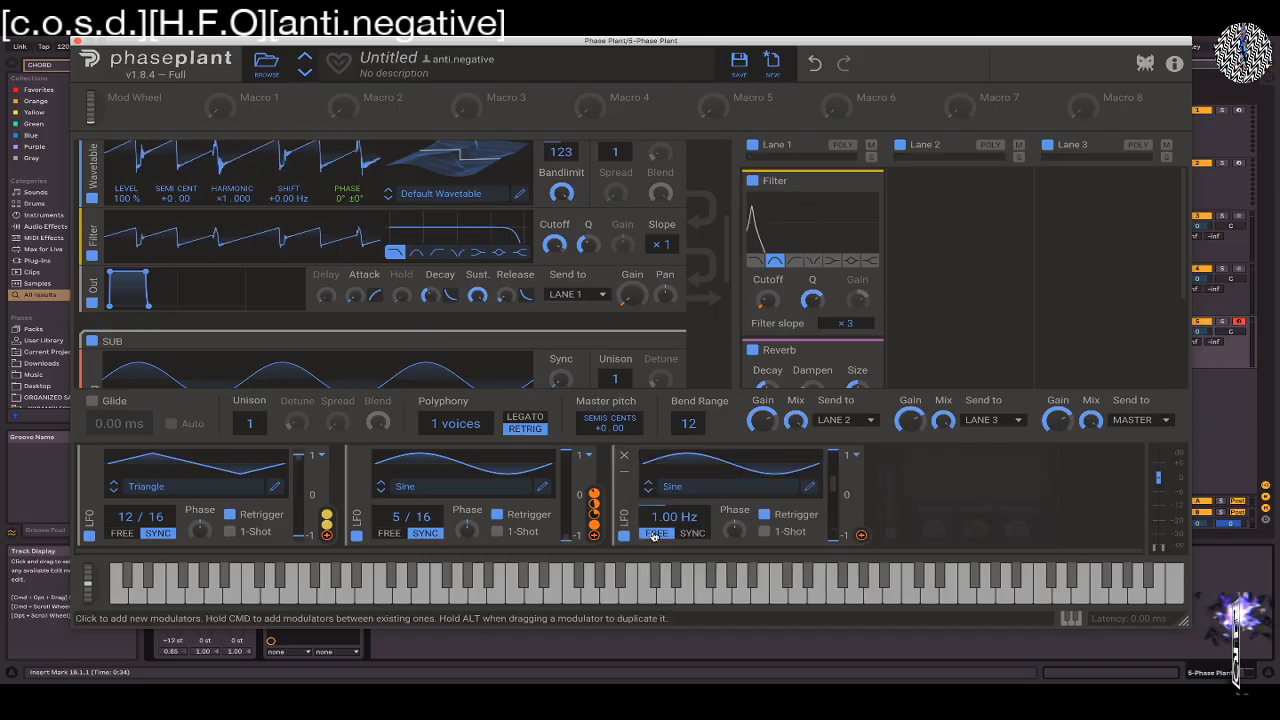
pyautogui.moveTo(674, 517); pyautogui.dragTo(674, 462)
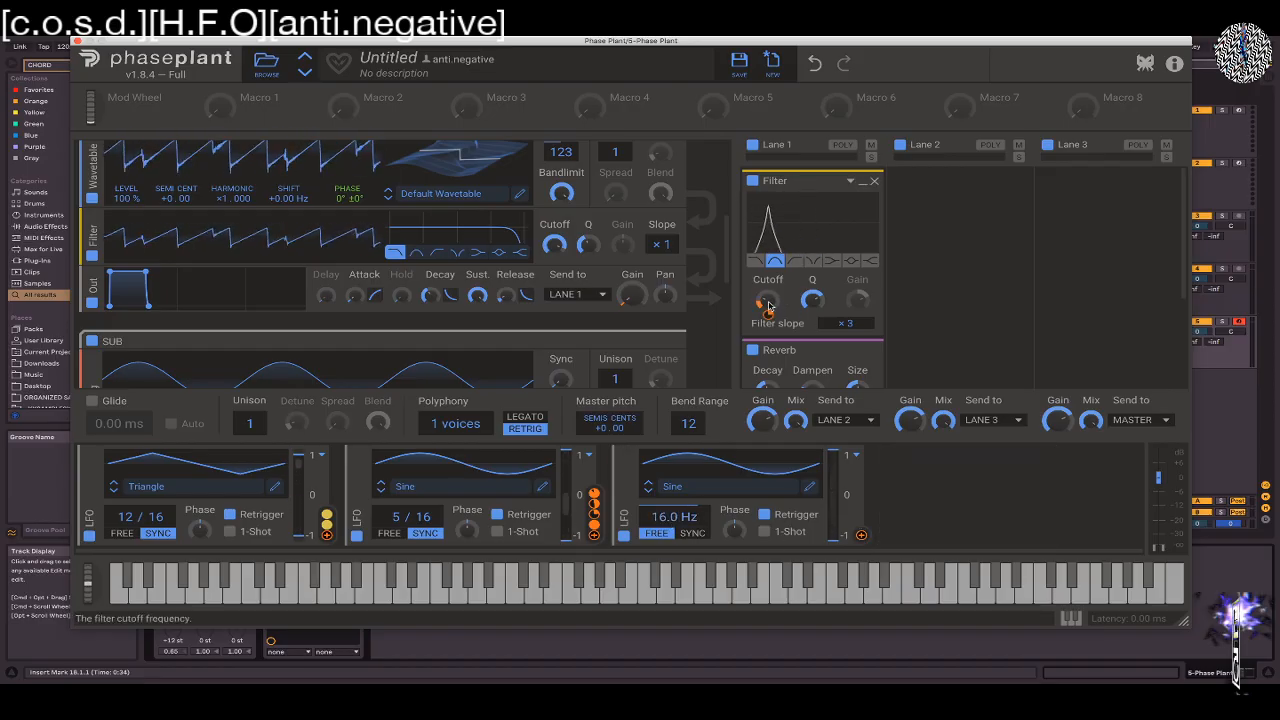
pyautogui.click(861, 535)
pyautogui.click(766, 315)
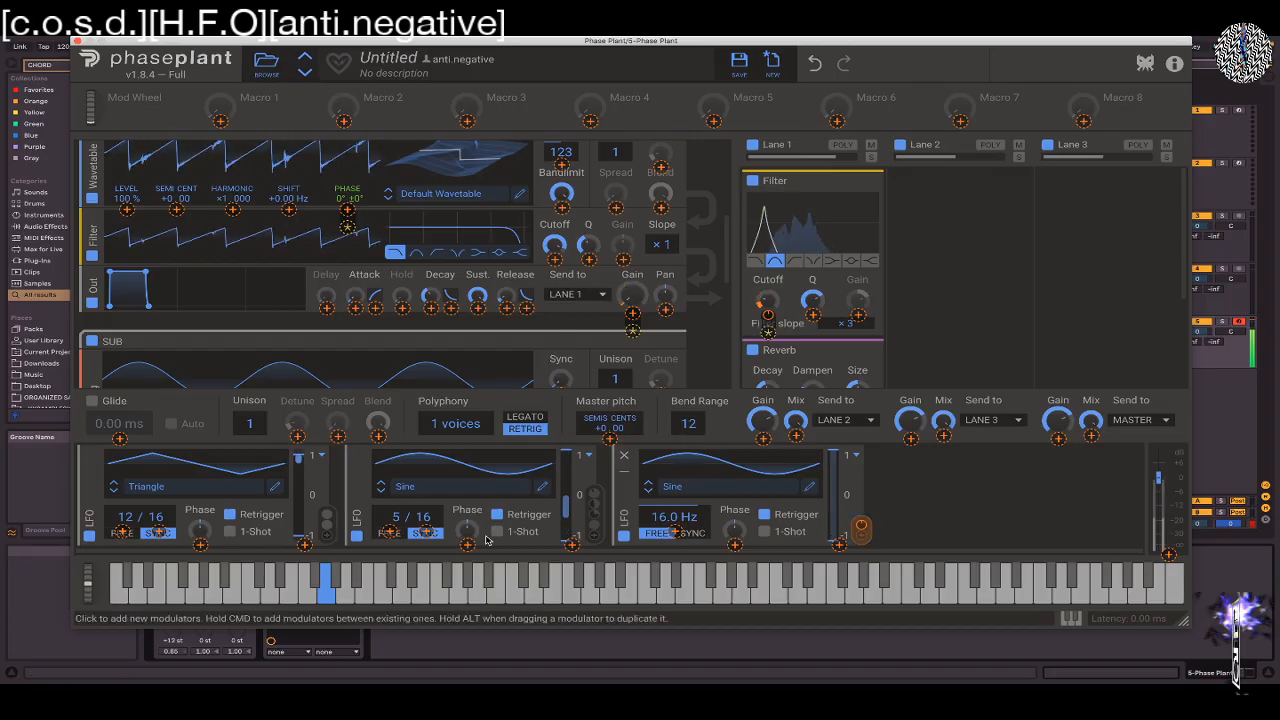
# Set the second LFO's synced rate to 8/16 and reduce the Lane 1 filter's Q and the Lane 3 gain
pyautogui.moveTo(397, 518); pyautogui.dragTo(397, 492)
pyautogui.moveTo(812, 300); pyautogui.dragTo(812, 304)
pyautogui.moveTo(1058, 420); pyautogui.dragTo(1058, 430)
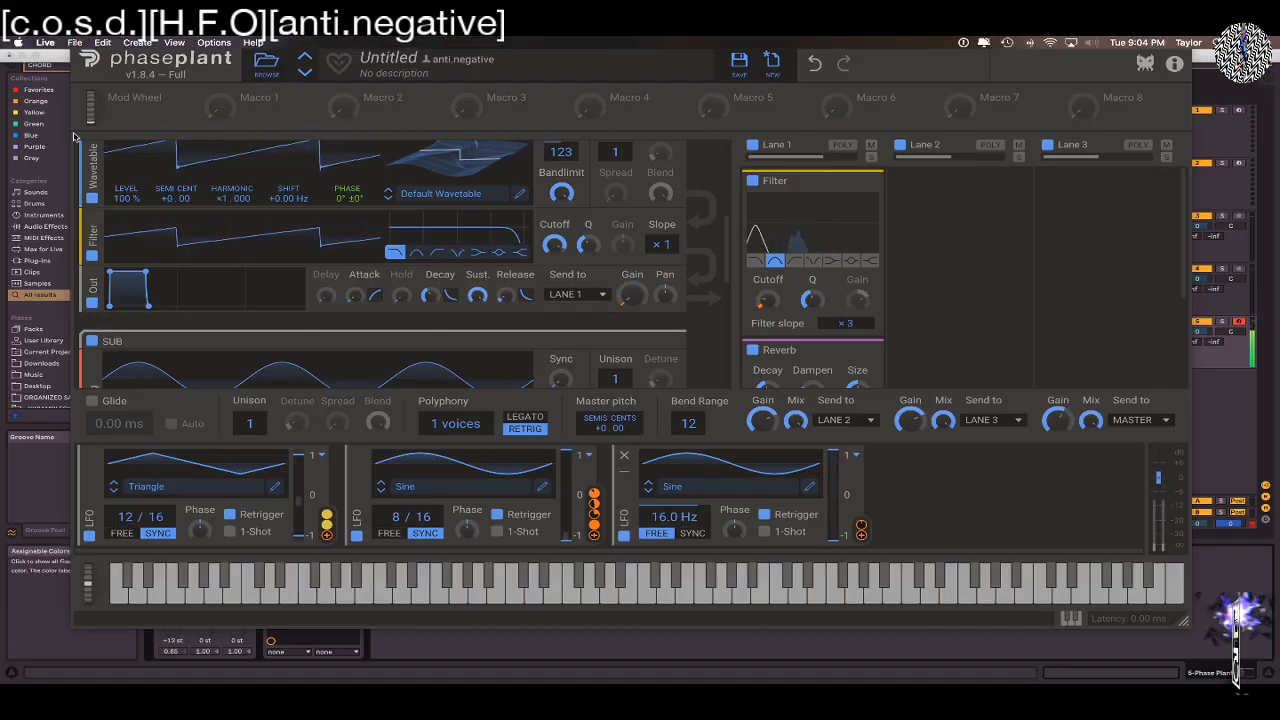
# Close the Phase Plant window and clear the browser search in Ableton Live
pyautogui.click(78, 41)
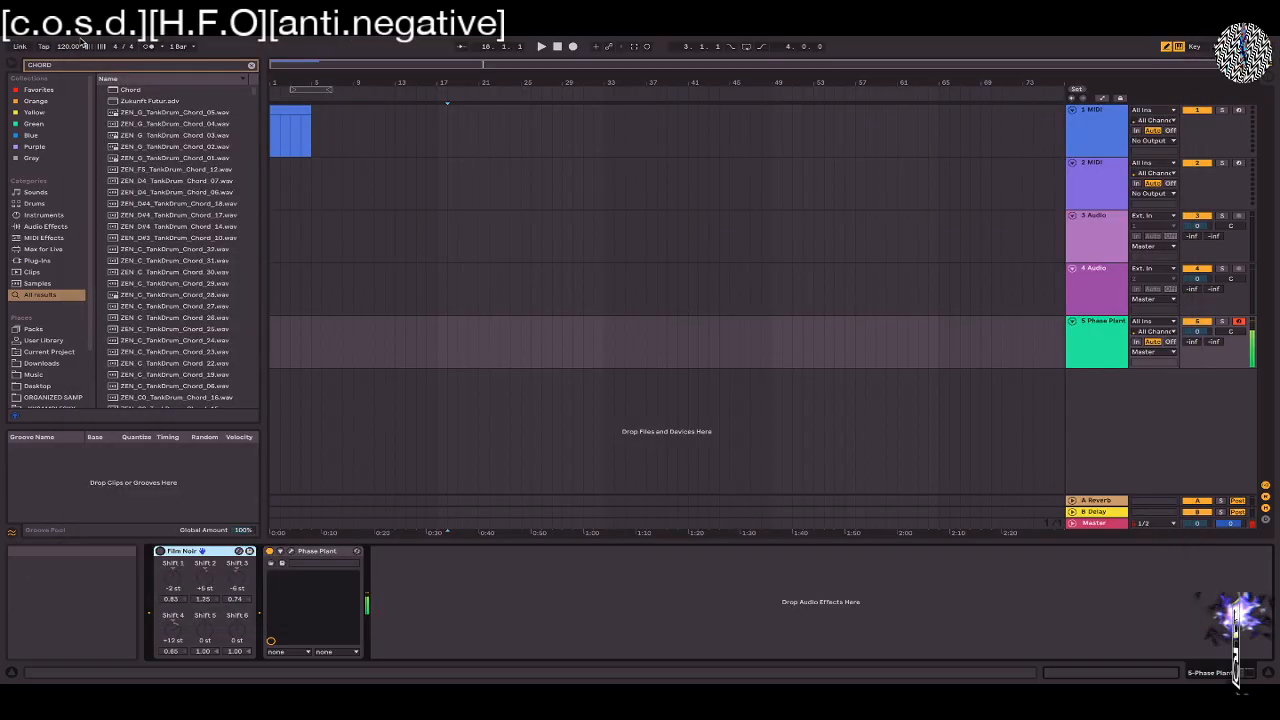
pyautogui.click(251, 65)
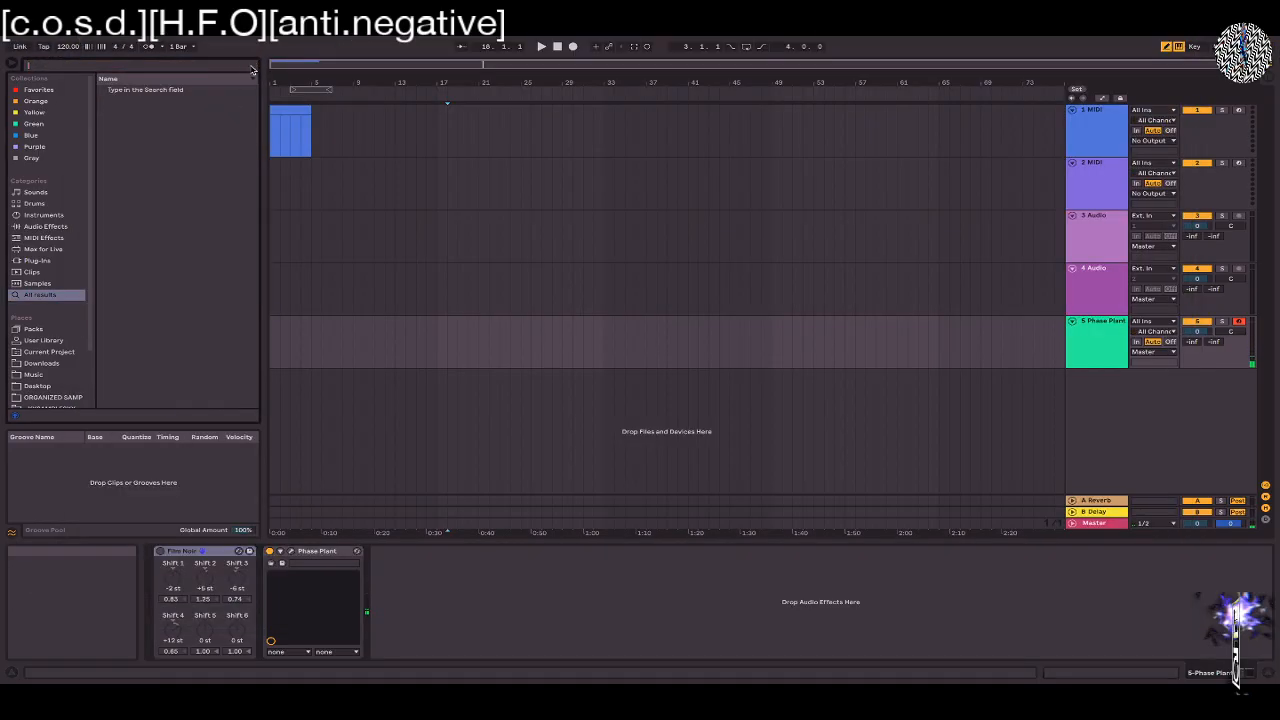
# Reopen the Phase Plant window, reset it to a new blank patch, and stop Live's playback
pyautogui.click(291, 552)
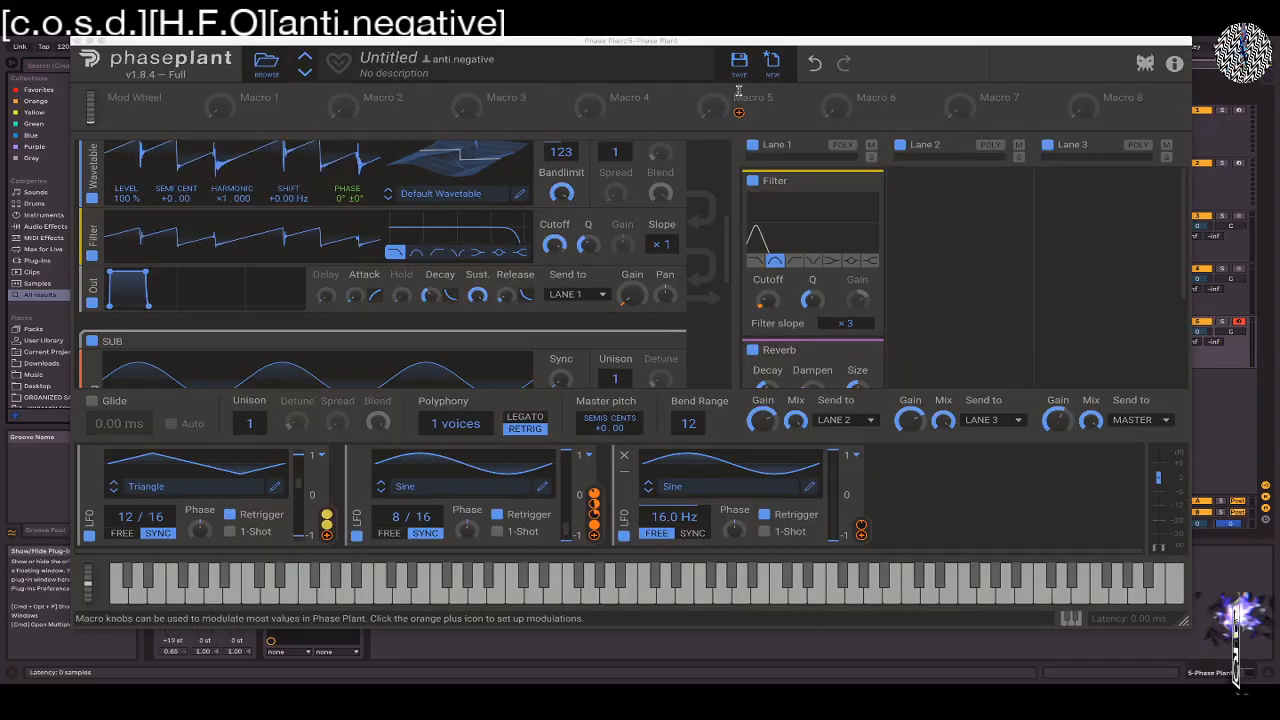
pyautogui.click(773, 65)
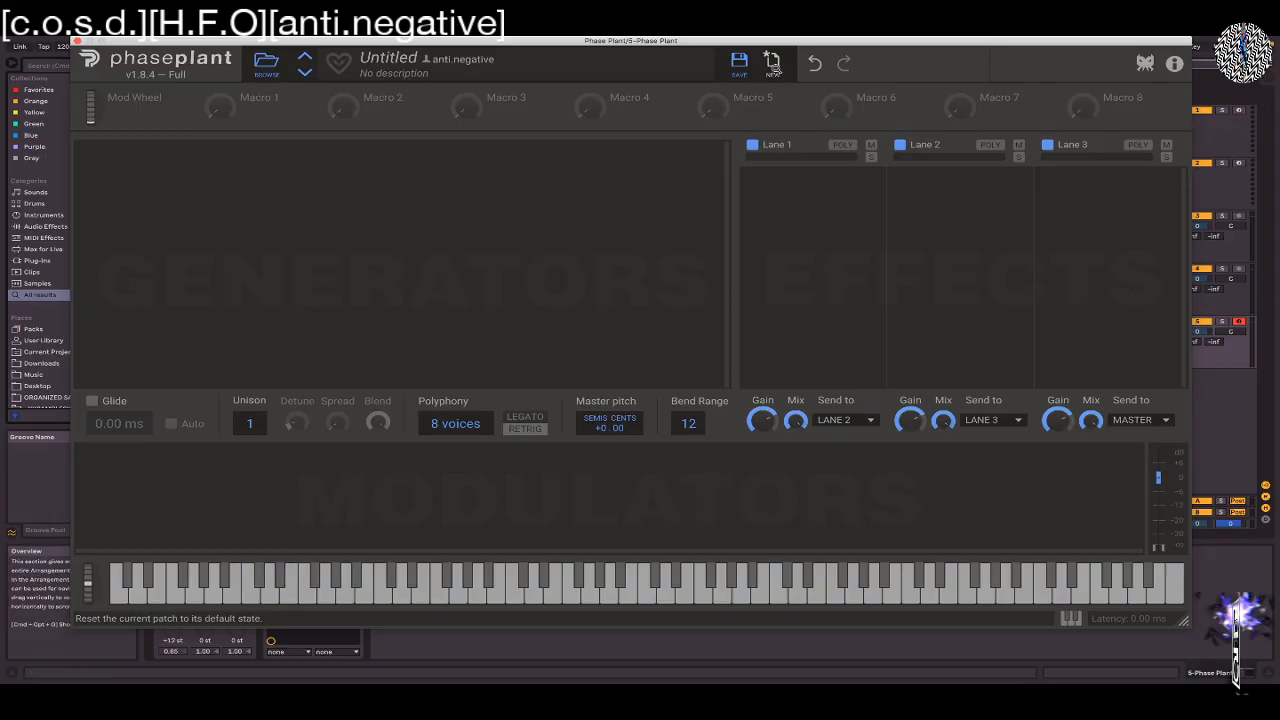
pyautogui.click(78, 42)
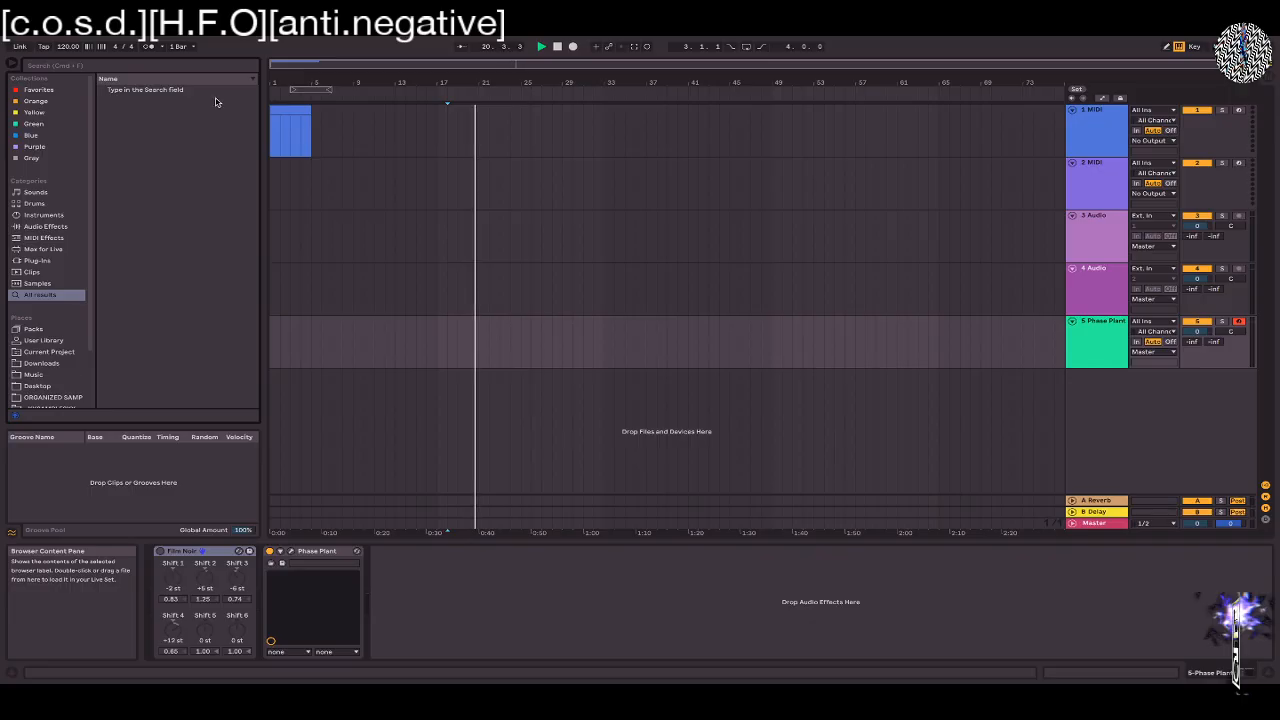
pyautogui.press('space')
pyautogui.click(448, 260)
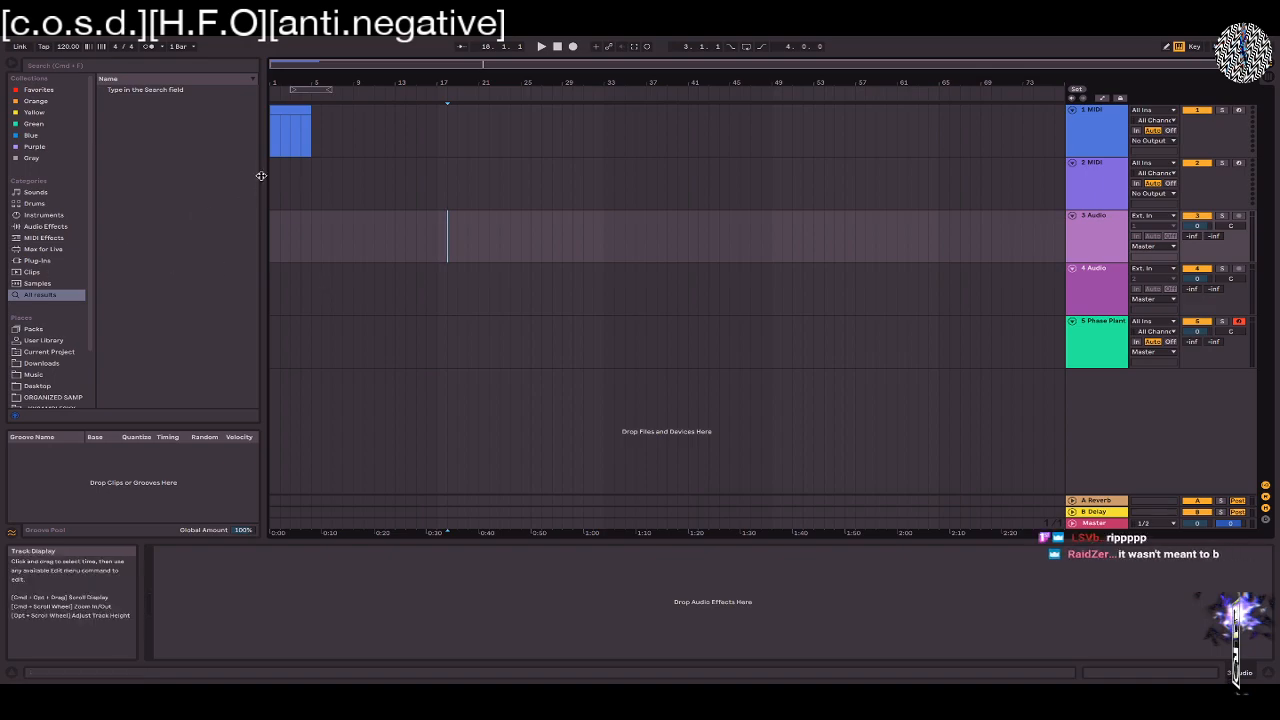
# Narrow the browser pane and take the Live window out of full screen
pyautogui.moveTo(265, 174); pyautogui.dragTo(228, 193)
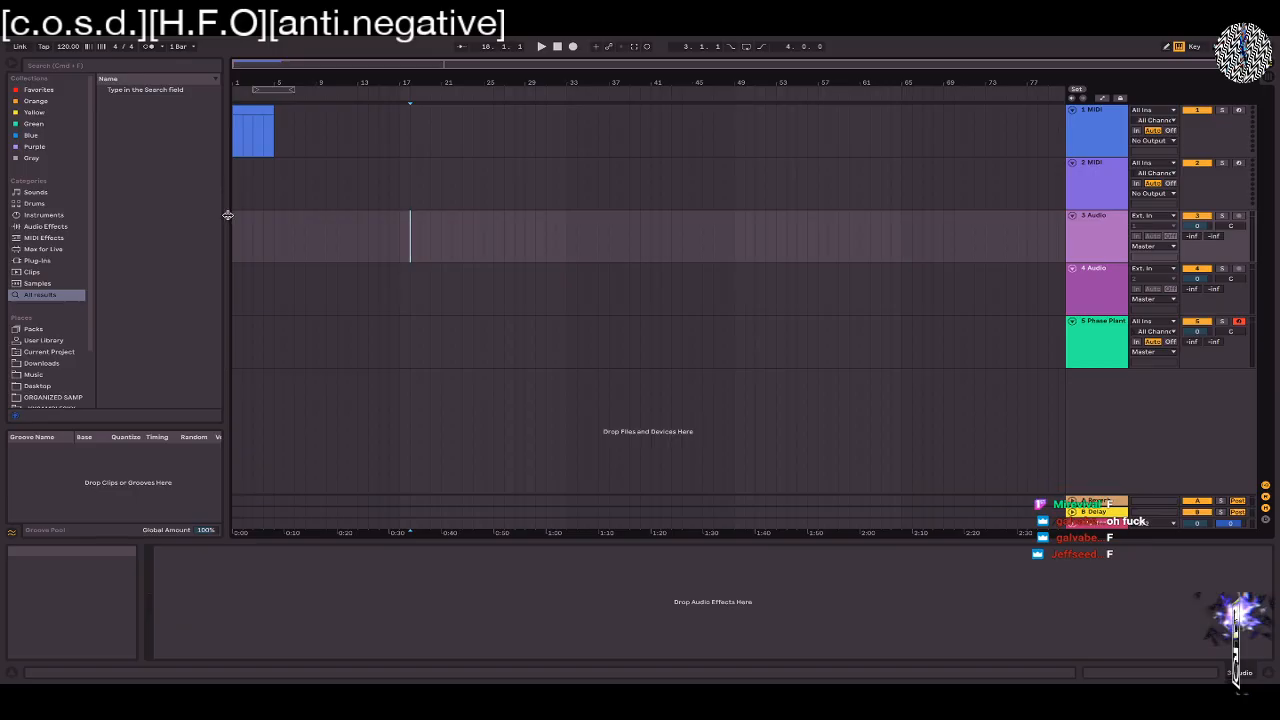
pyautogui.moveTo(82, 38)
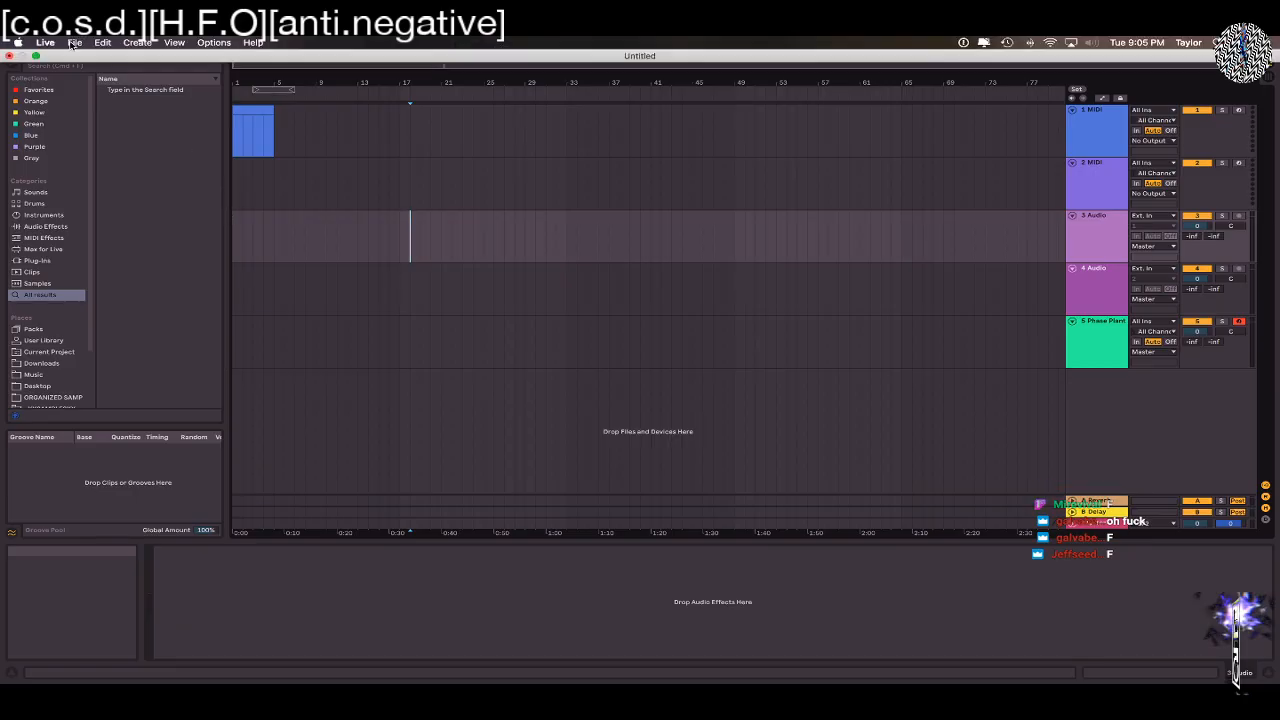
pyautogui.click(35, 55)
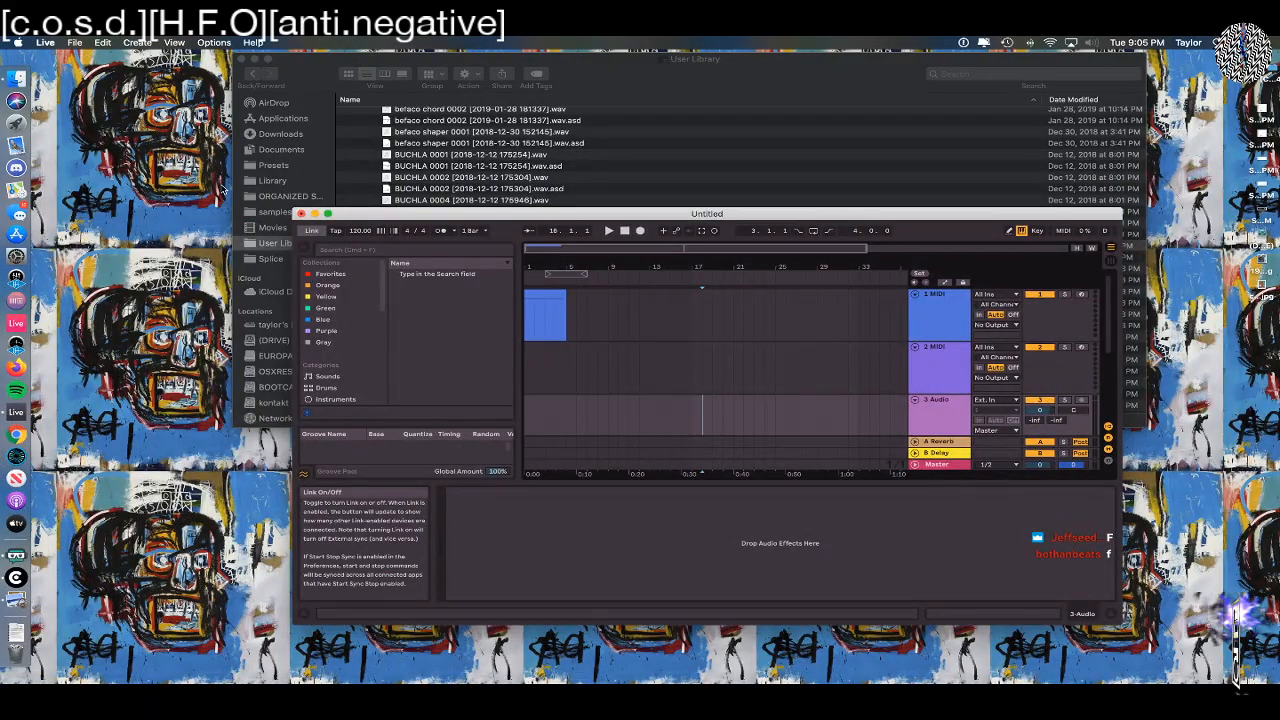
# Switch to Finder and preview the carbon_bruhbruh_ 0001 recording in the User Library, then close the preview
pyautogui.click(626, 63)
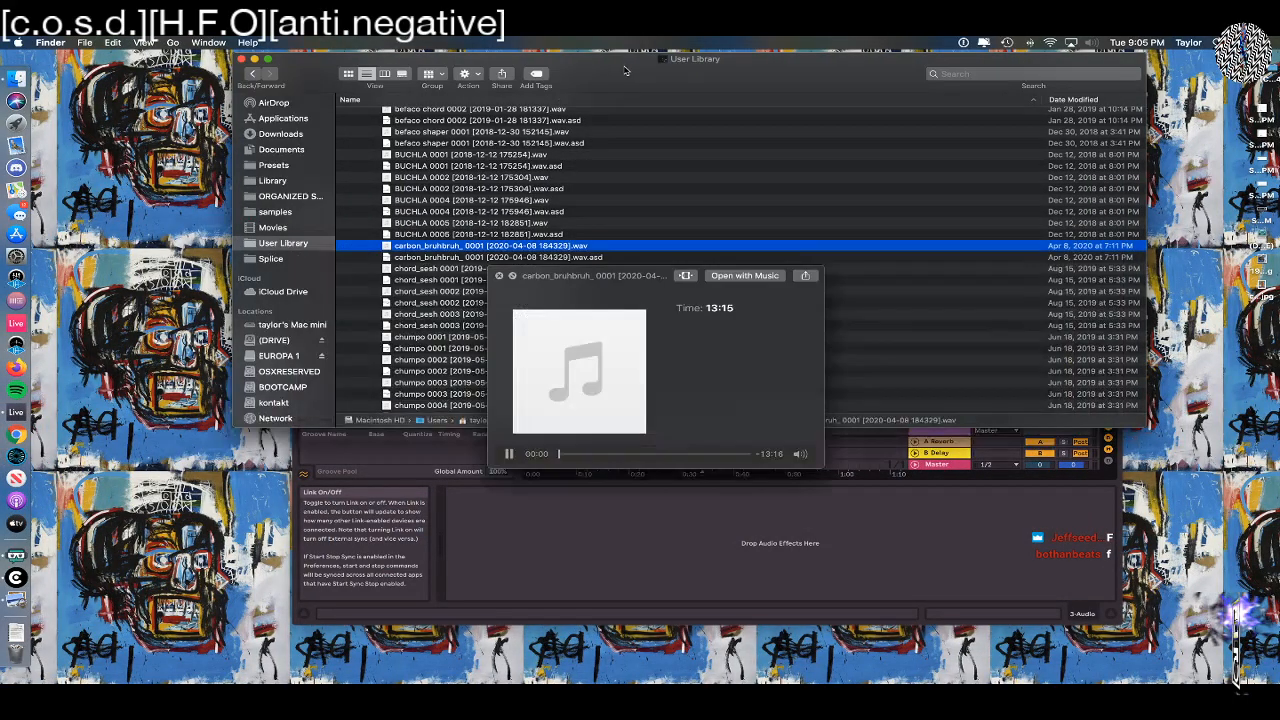
pyautogui.press('space')
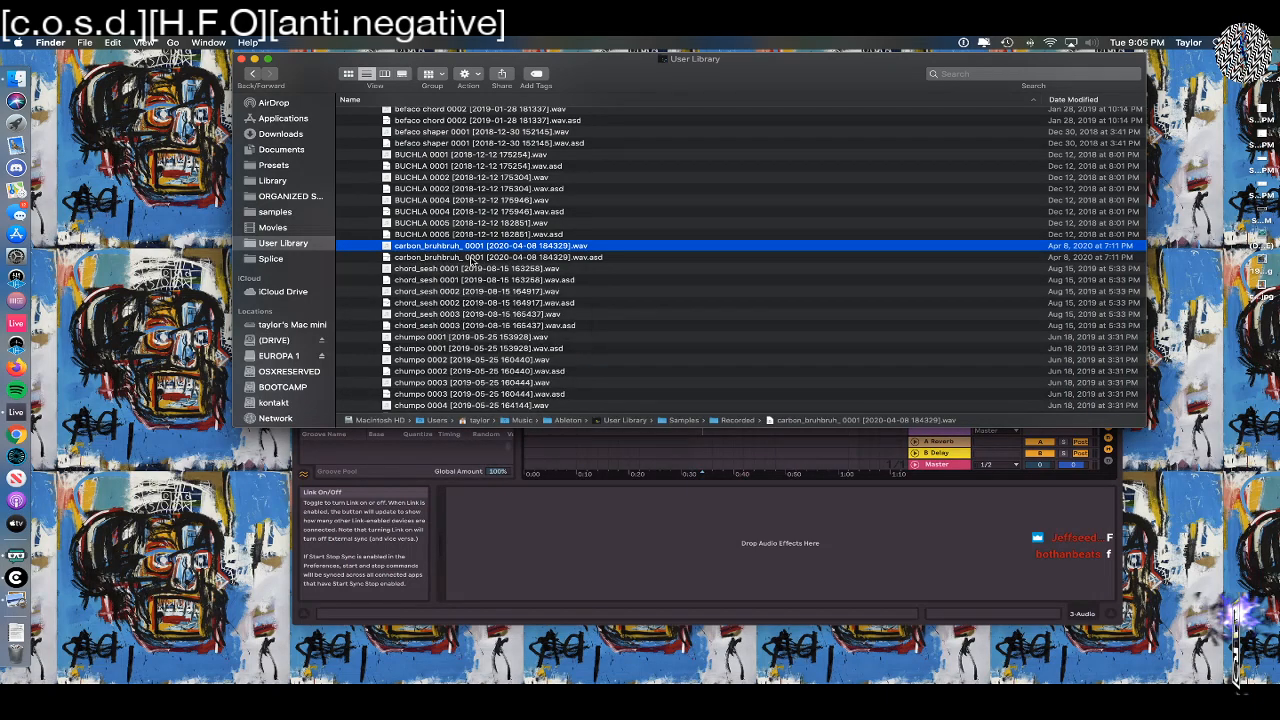
pyautogui.hscroll(5, 472, 262)
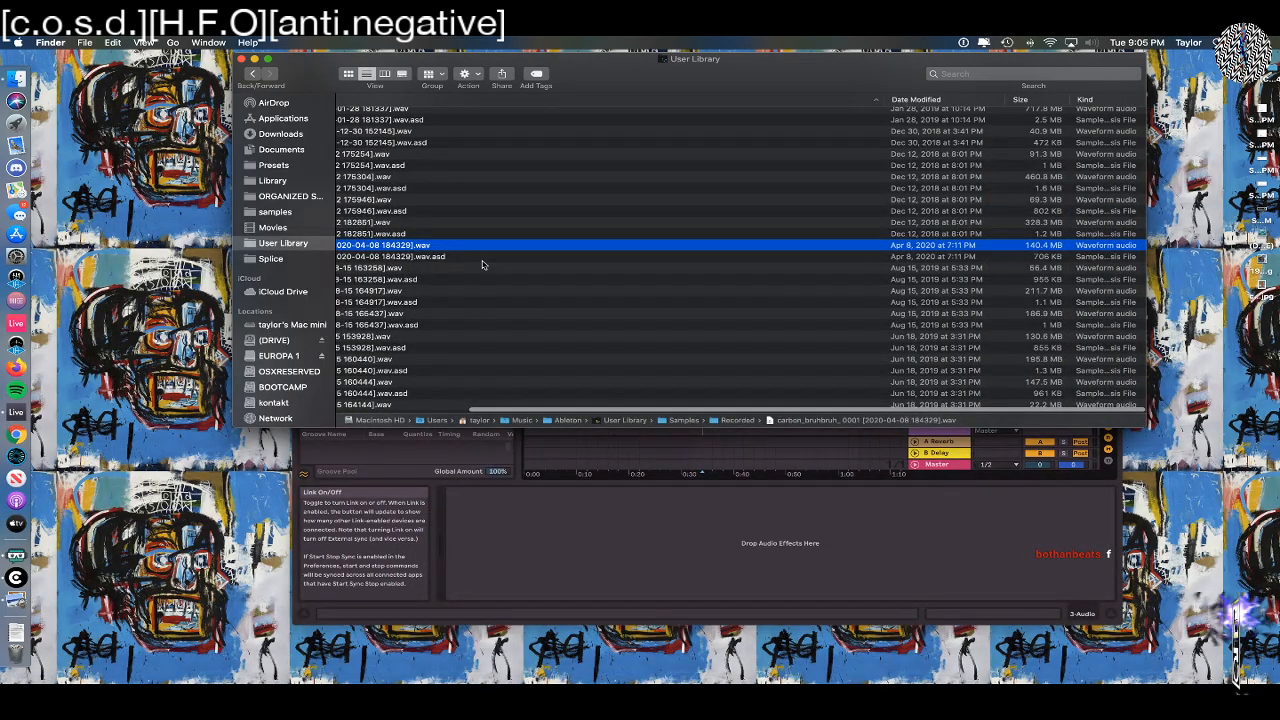
pyautogui.hscroll(-5, 482, 264)
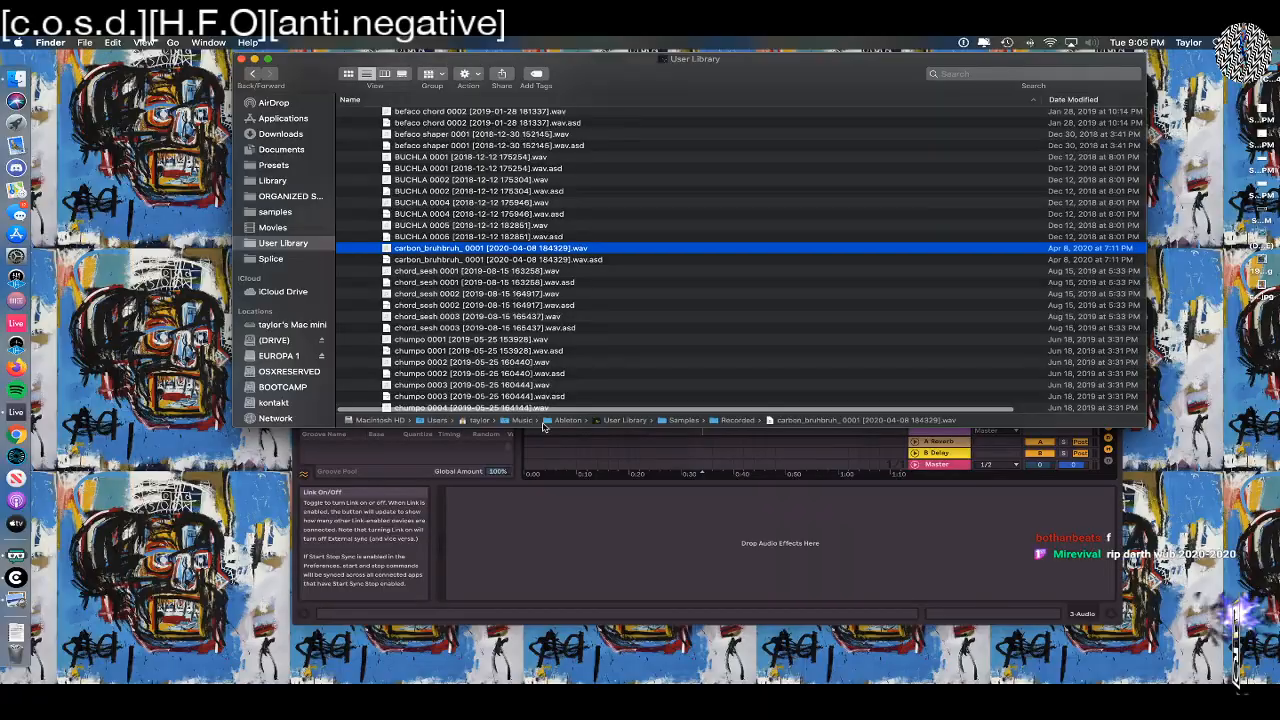
# Switch to the class notes document and go back to the page covering Phase Plant's voice settings and unison
pyautogui.press('super+Tab')
pyautogui.press('super+Tab')
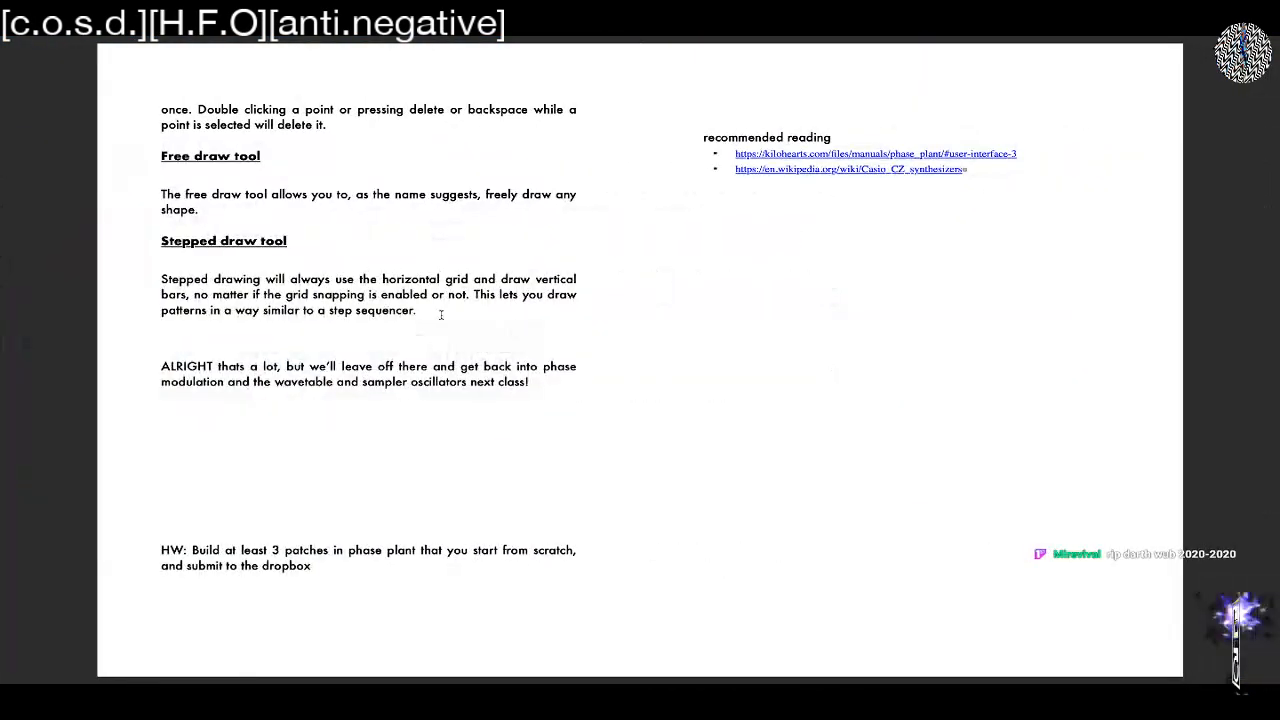
pyautogui.scroll(10, 440, 315)
pyautogui.scroll(10, 440, 315)
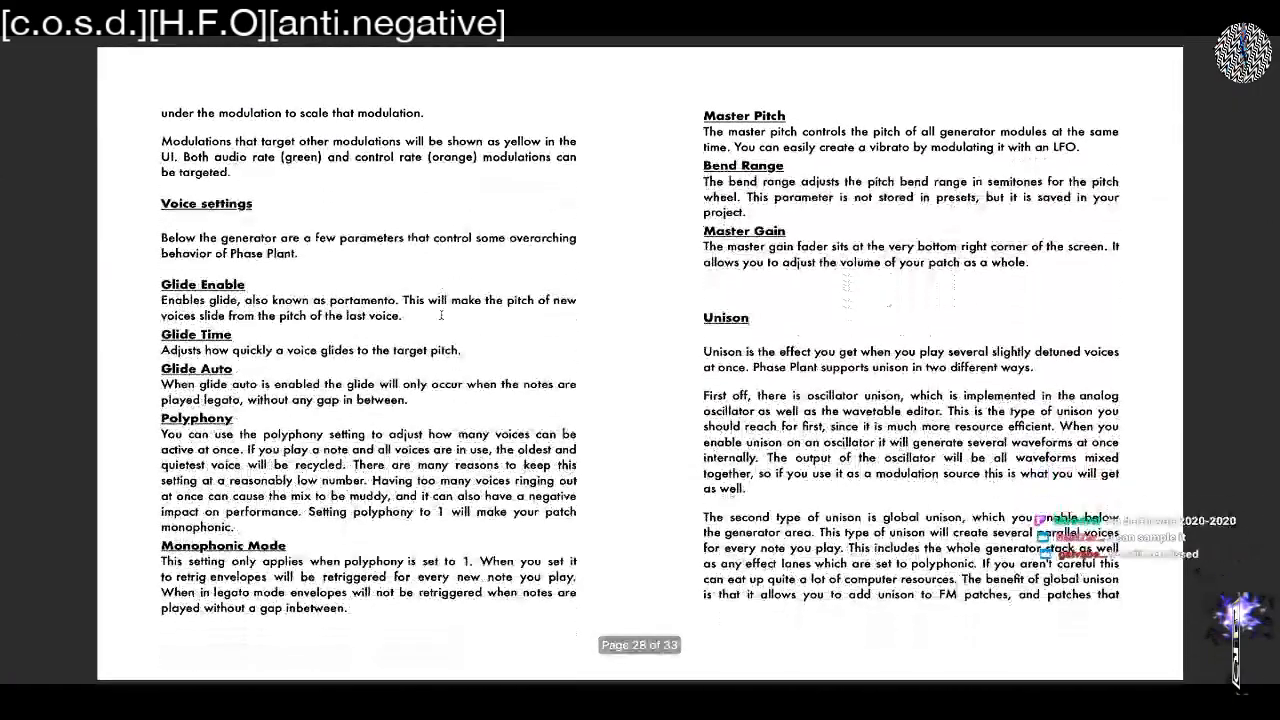
# Return to Finder's User Library and play a preview of the chumpo 0003 WAV recording
pyautogui.press('super+Tab')
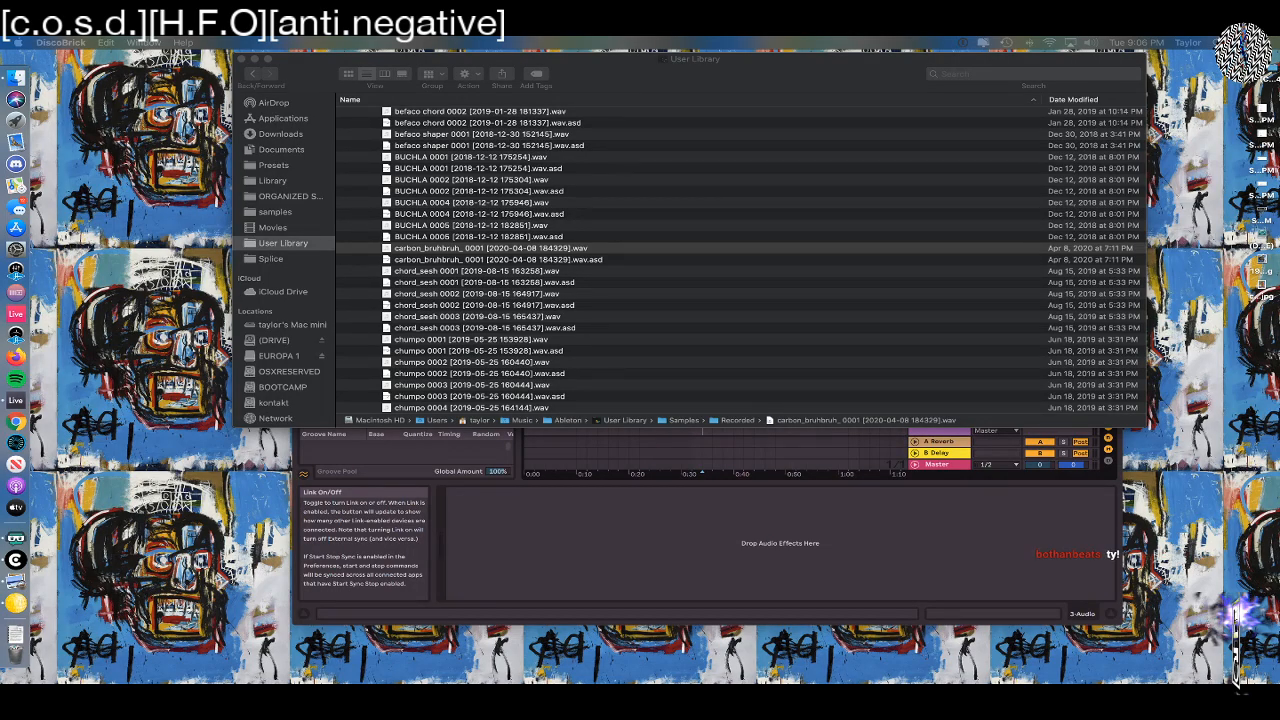
pyautogui.scroll(-5, 455, 341)
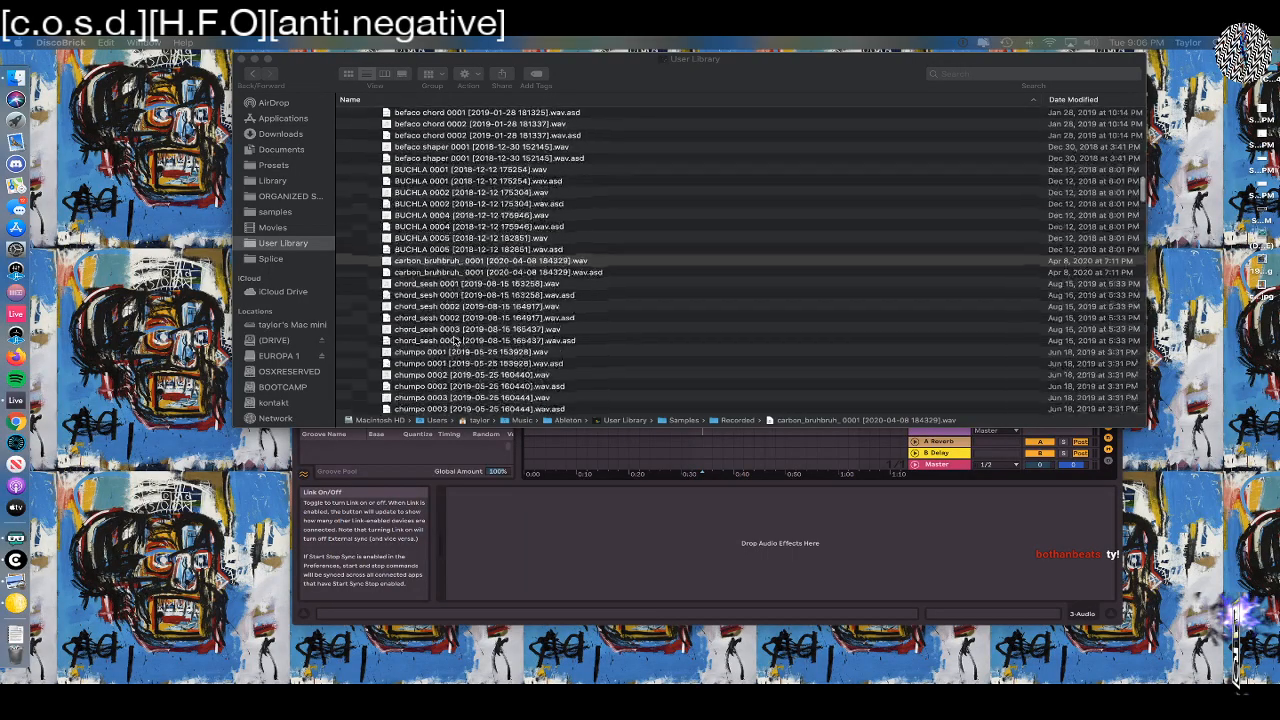
pyautogui.click(450, 325)
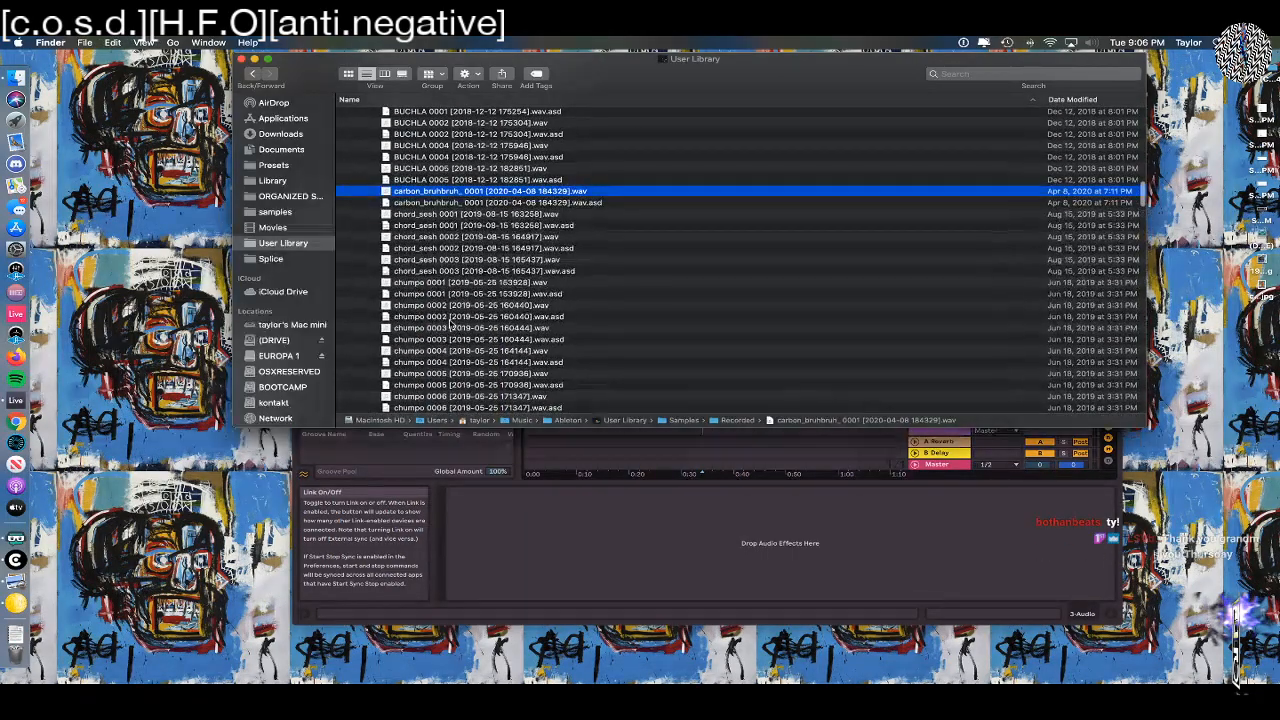
pyautogui.click(445, 338)
pyautogui.click(447, 328)
pyautogui.press('space')
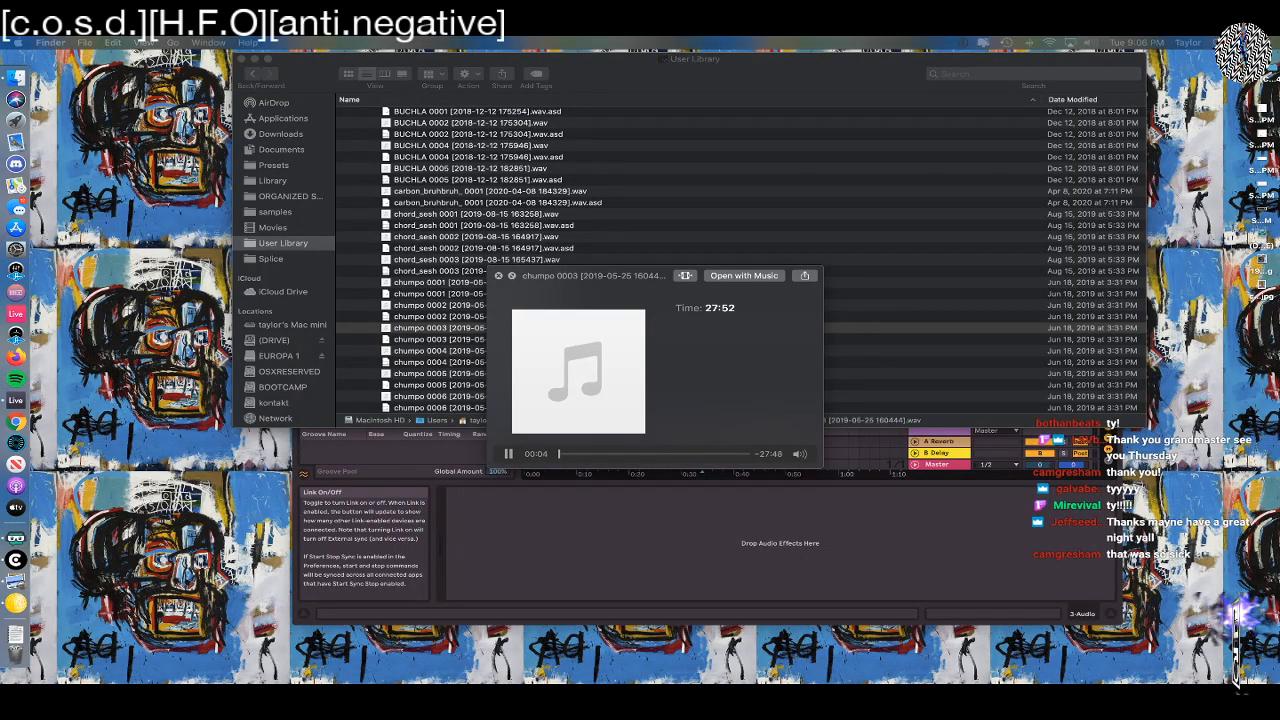
# Bring up Streamlabs OBS and switch the live scene to Stream Ending Soon
pyautogui.moveTo(1279, 51); pyautogui.dragTo(831, 50)
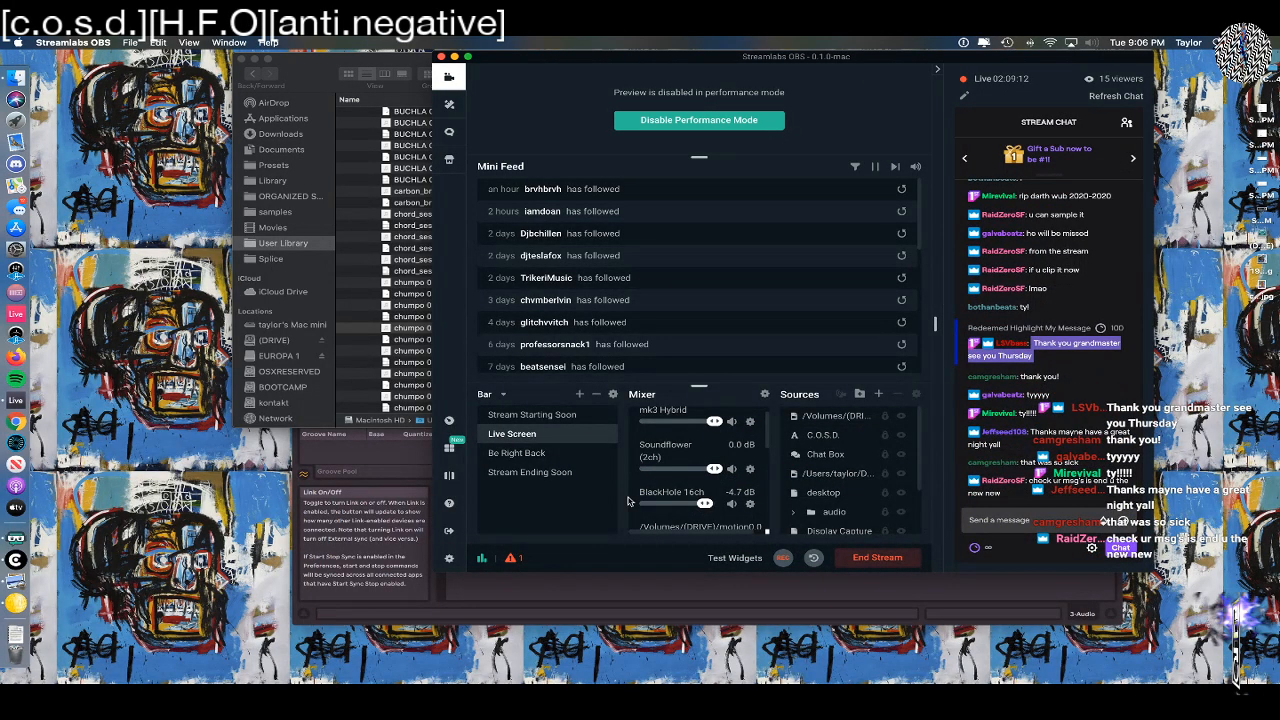
pyautogui.click(516, 472)
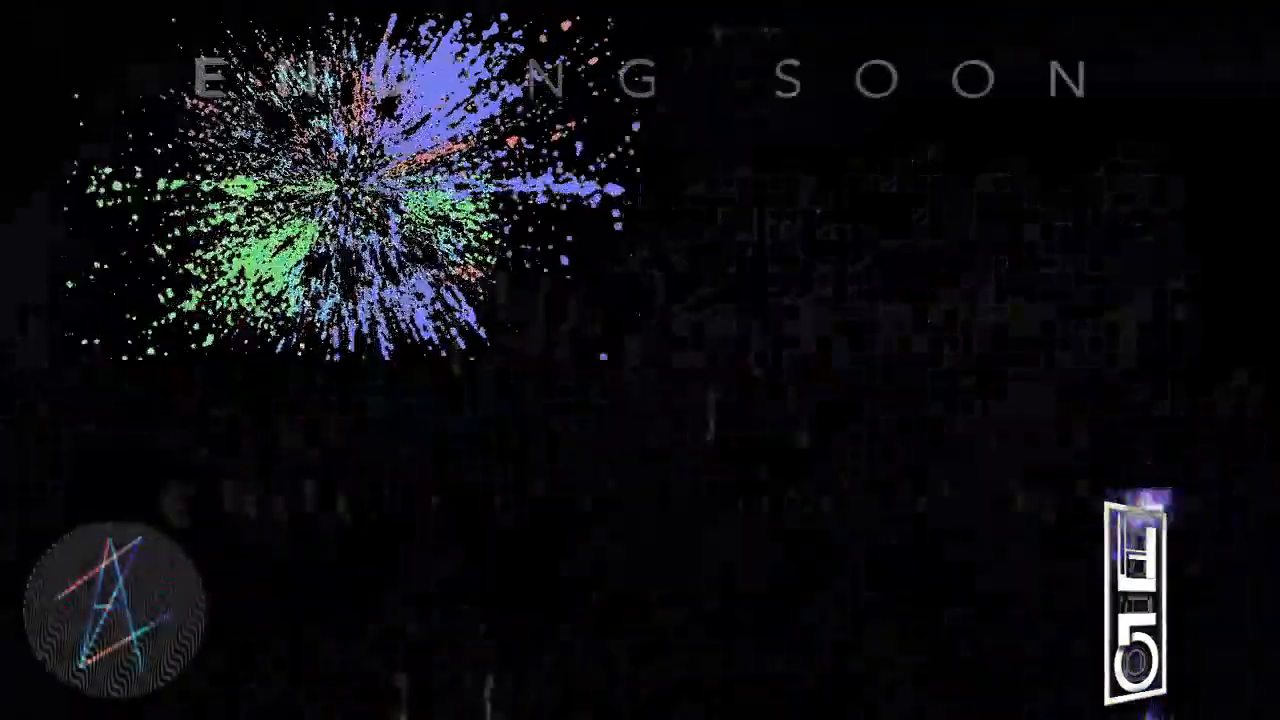